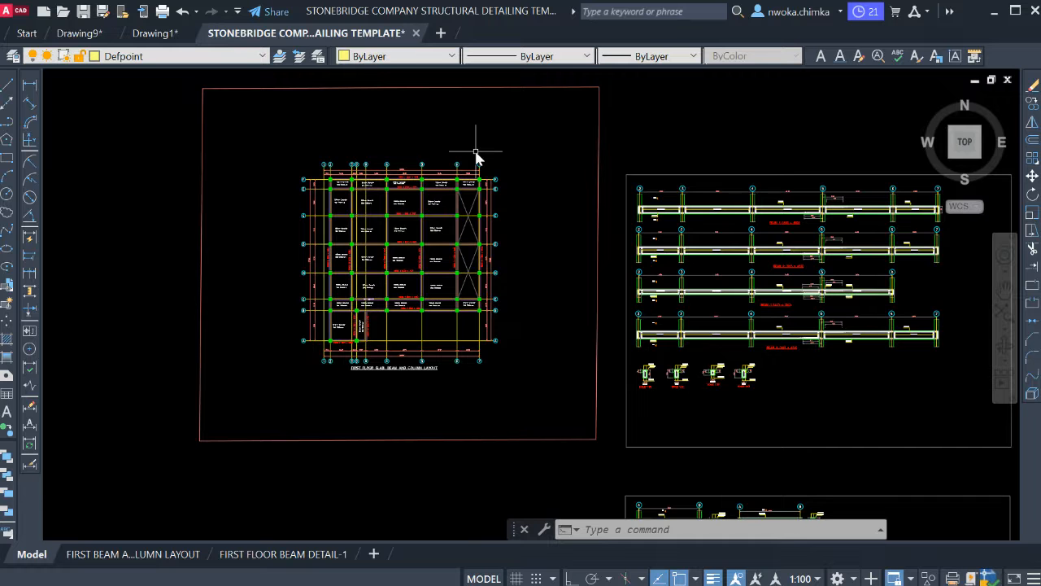
# Look over the structural drawings in model space, from the first floor layout and beam detail sheets to the surrounding plans and schedules.
pyautogui.scroll(-2, 477, 157)
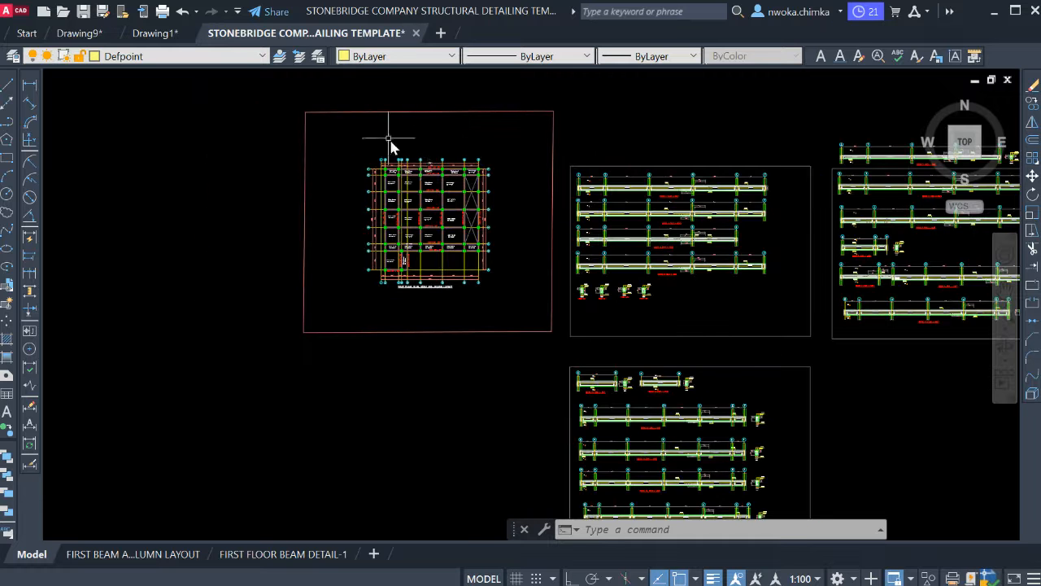
pyautogui.scroll(2, 391, 134)
pyautogui.scroll(-2, 432, 168)
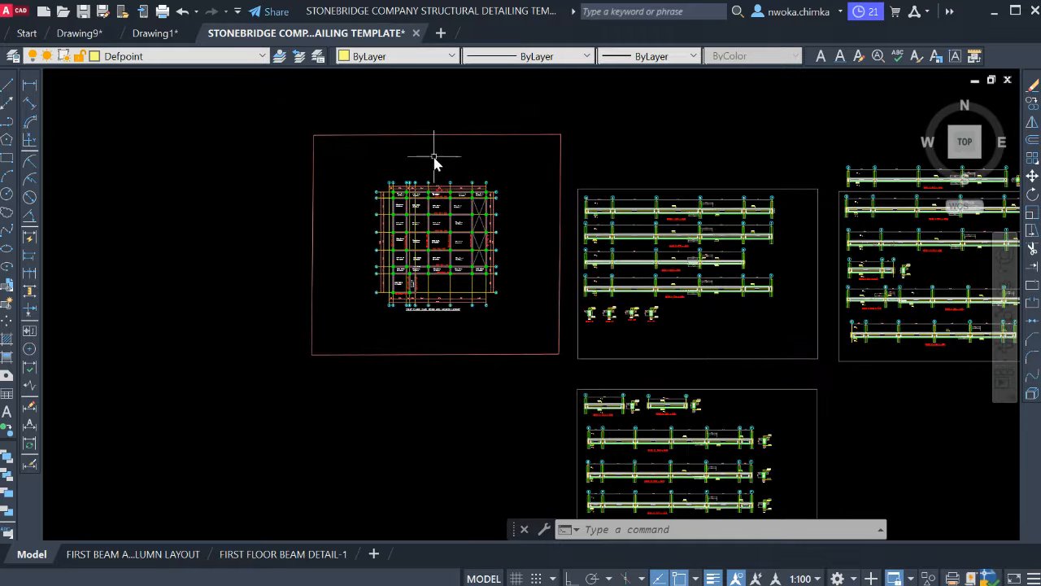
pyautogui.scroll(-2, 453, 168)
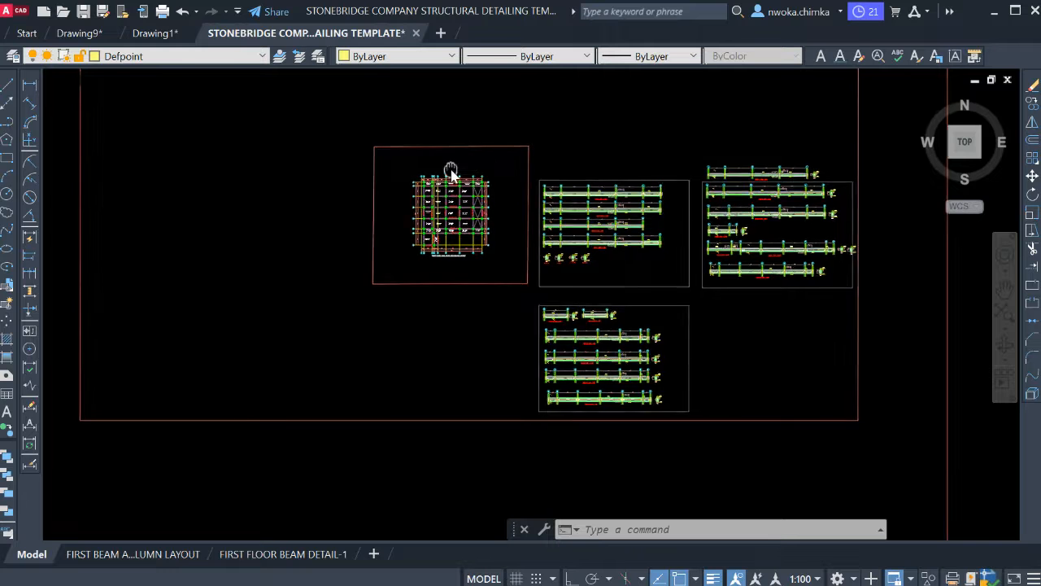
pyautogui.moveTo(451, 172); pyautogui.dragTo(529, 168, button='middle')
pyautogui.scroll(-2, 537, 179)
pyautogui.scroll(-2, 563, 182)
pyautogui.moveTo(564, 219); pyautogui.dragTo(708, 264, button='middle')
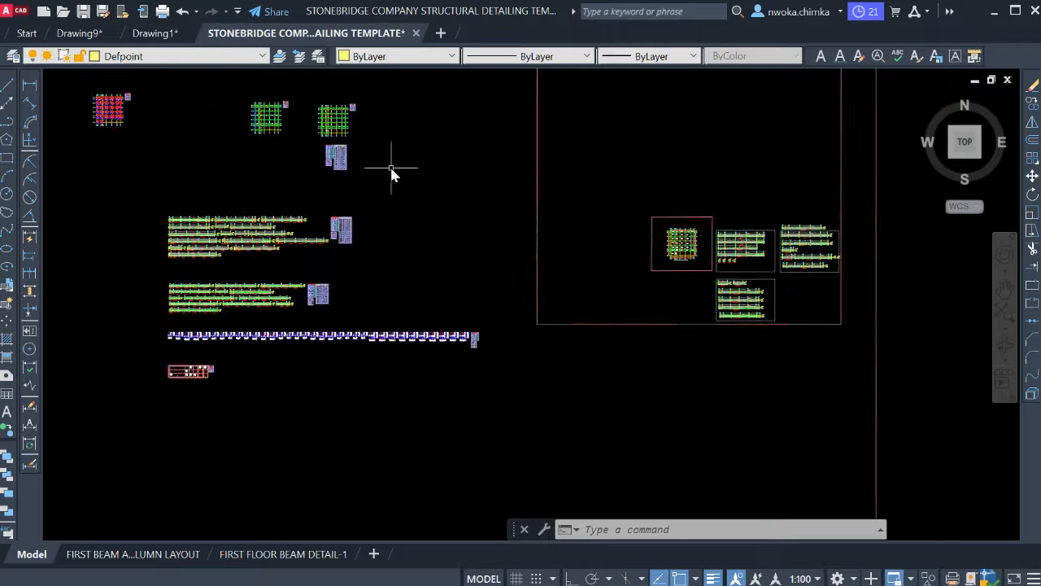
pyautogui.moveTo(391, 168); pyautogui.dragTo(526, 226, button='middle')
pyautogui.scroll(4, 386, 161)
pyautogui.scroll(-4, 442, 169)
pyautogui.moveTo(580, 199); pyautogui.dragTo(284, 177, button='middle')
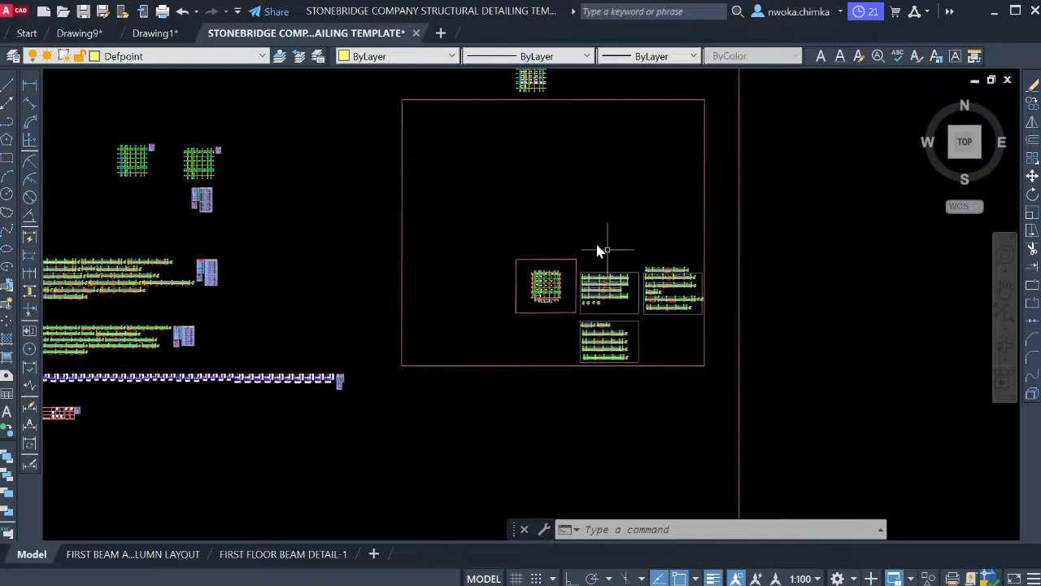
pyautogui.moveTo(521, 285); pyautogui.dragTo(479, 274, button='middle')
# Examine the first floor slab, beam and column layout, including its grid lines, dimensions and drawing title.
pyautogui.scroll(2, 510, 265)
pyautogui.scroll(8, 520, 271)
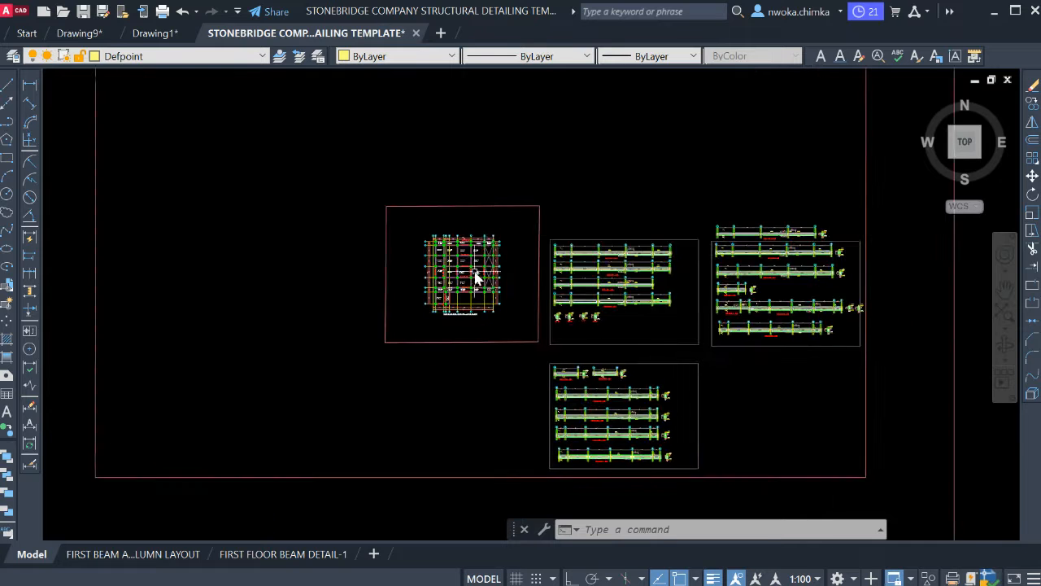
pyautogui.moveTo(444, 294); pyautogui.dragTo(418, 240, button='middle')
pyautogui.moveTo(447, 376); pyautogui.dragTo(436, 306, button='middle')
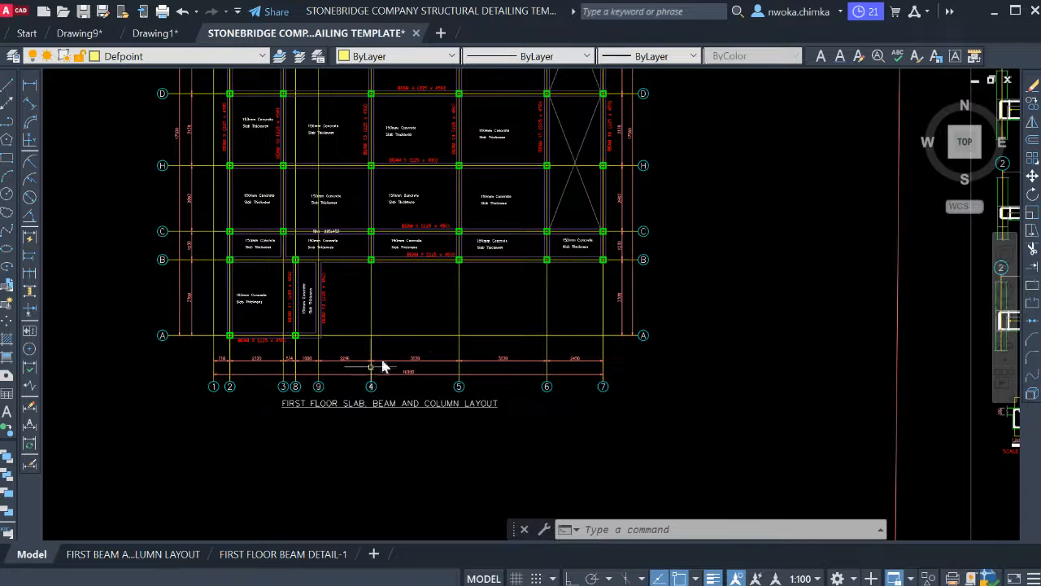
pyautogui.scroll(6, 323, 404)
pyautogui.scroll(-4, 424, 411)
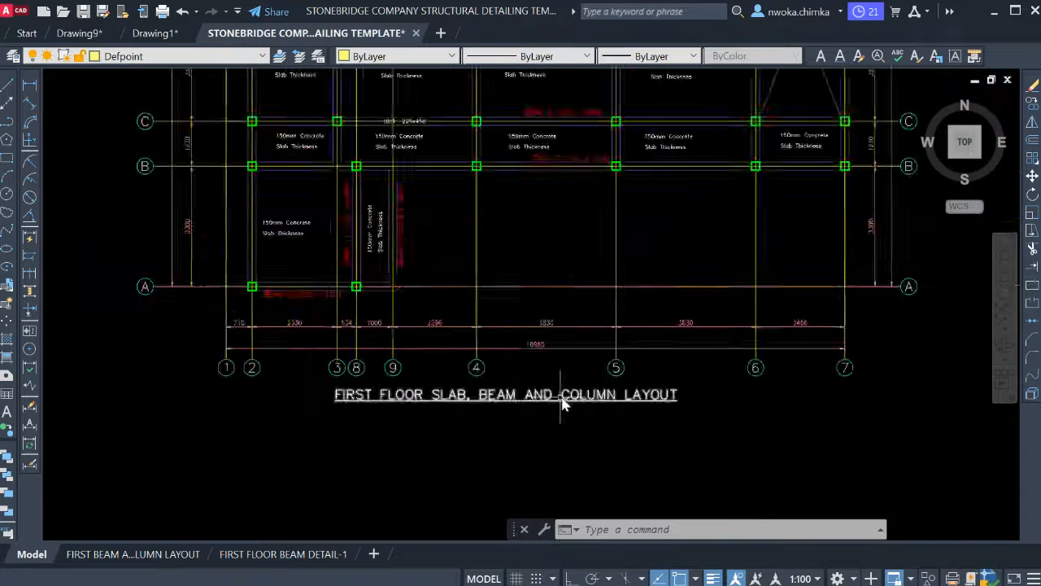
pyautogui.scroll(2, 602, 402)
pyautogui.moveTo(639, 400); pyautogui.dragTo(600, 425, button='middle')
pyautogui.scroll(-8, 598, 424)
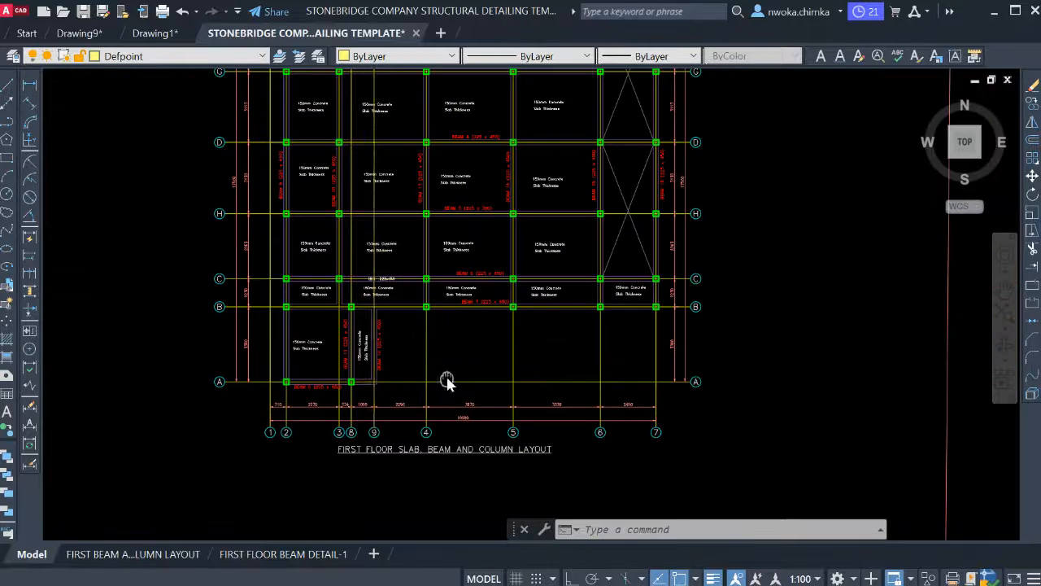
pyautogui.scroll(2, 401, 209)
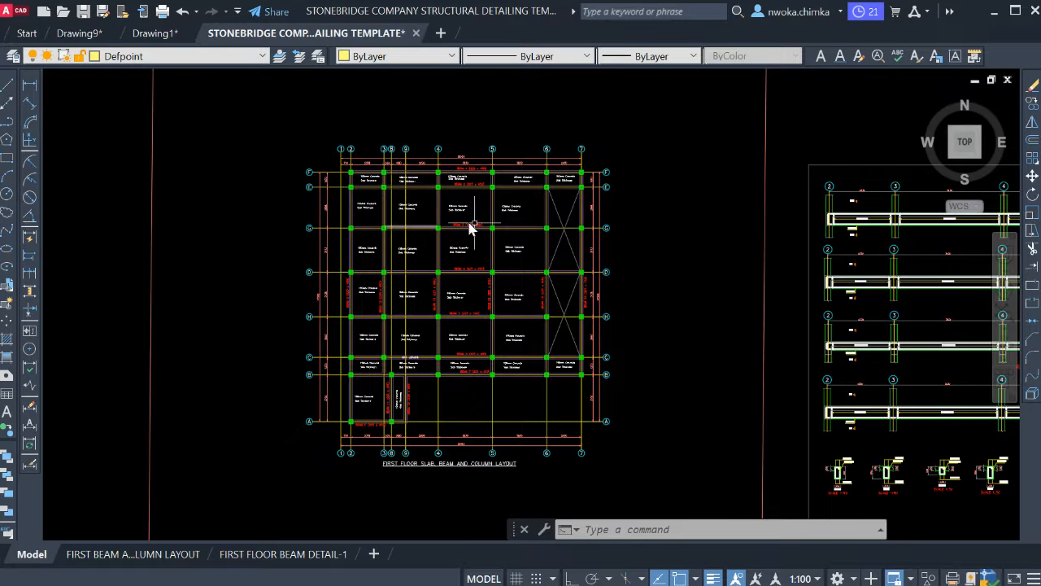
pyautogui.scroll(-6, 465, 204)
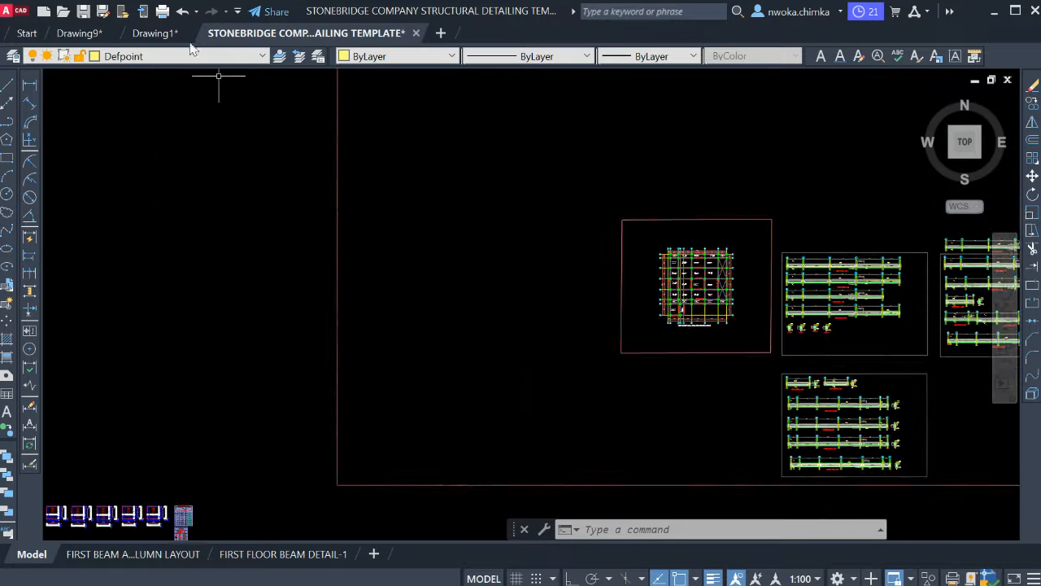
# Switch to Drawing1 and examine its unformatted floor layouts and beam details.
pyautogui.click(154, 33)
pyautogui.scroll(-6, 451, 236)
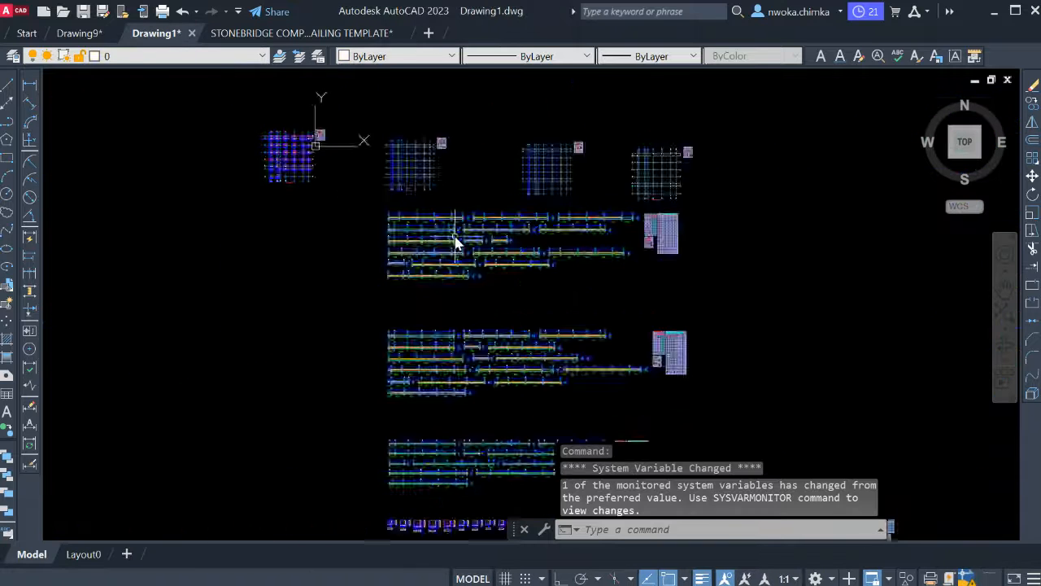
pyautogui.scroll(6, 346, 175)
pyautogui.scroll(-6, 425, 220)
pyautogui.scroll(3, 521, 232)
pyautogui.scroll(6, 529, 218)
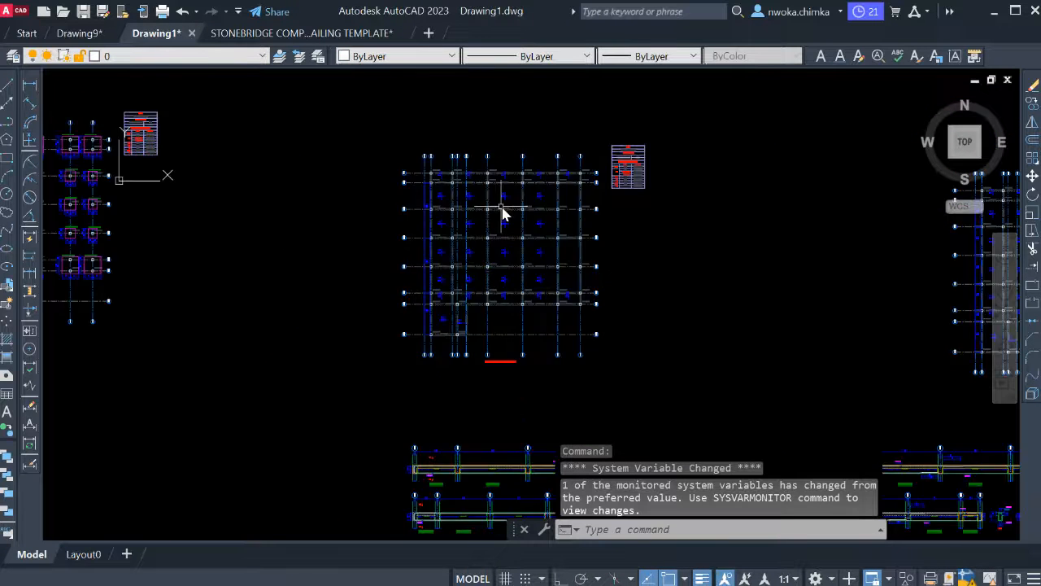
pyautogui.moveTo(502, 210); pyautogui.dragTo(384, 197, button='middle')
pyautogui.scroll(-2, 383, 197)
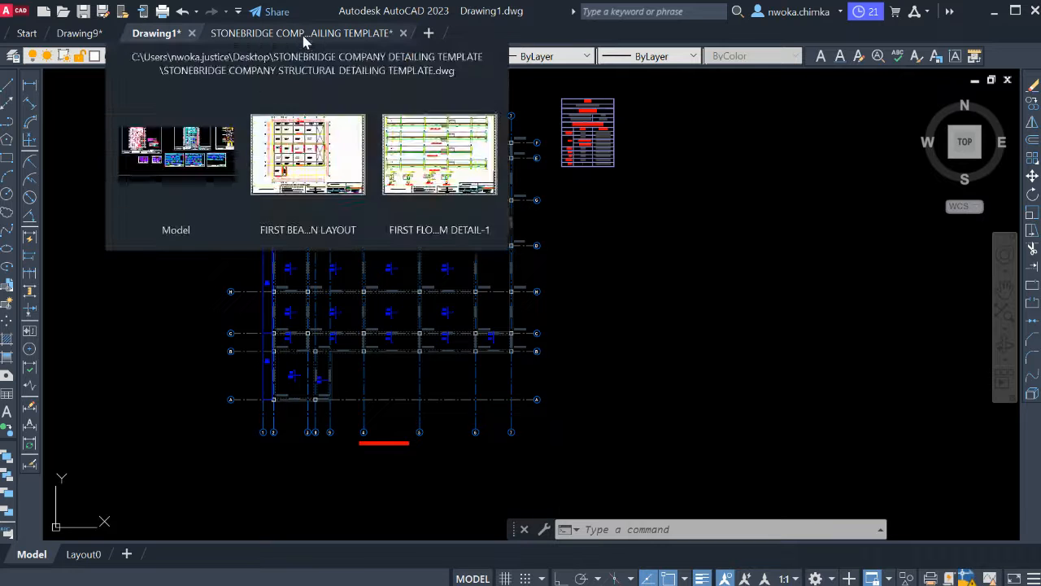
# Return to the STONEBRIDGE template drawing and examine the first floor layout's grid, beam labels and slab thickness notes.
pyautogui.click(305, 33)
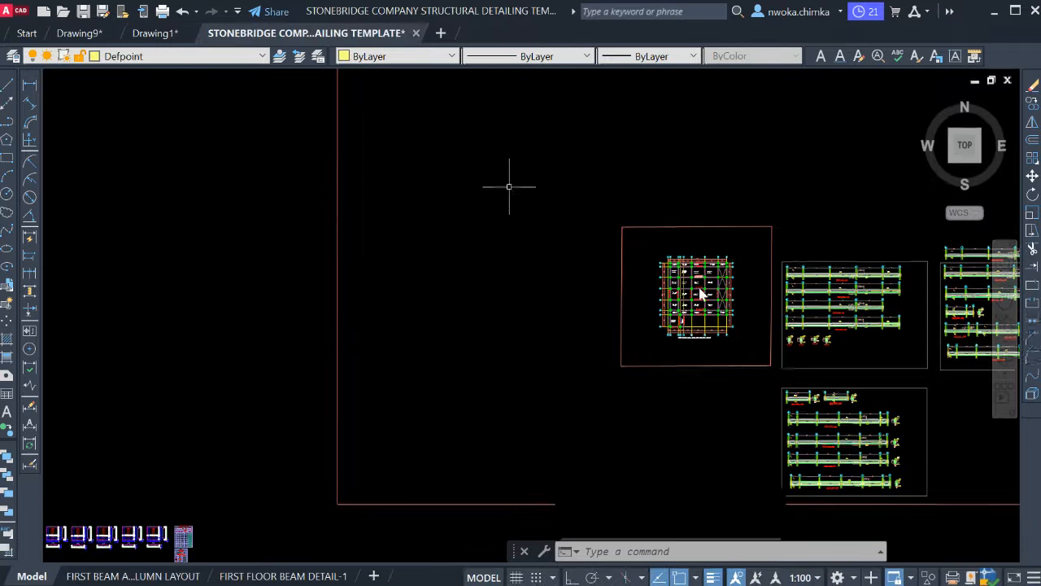
pyautogui.scroll(6, 721, 313)
pyautogui.moveTo(690, 256); pyautogui.dragTo(553, 262, button='middle')
pyautogui.scroll(-2, 550, 253)
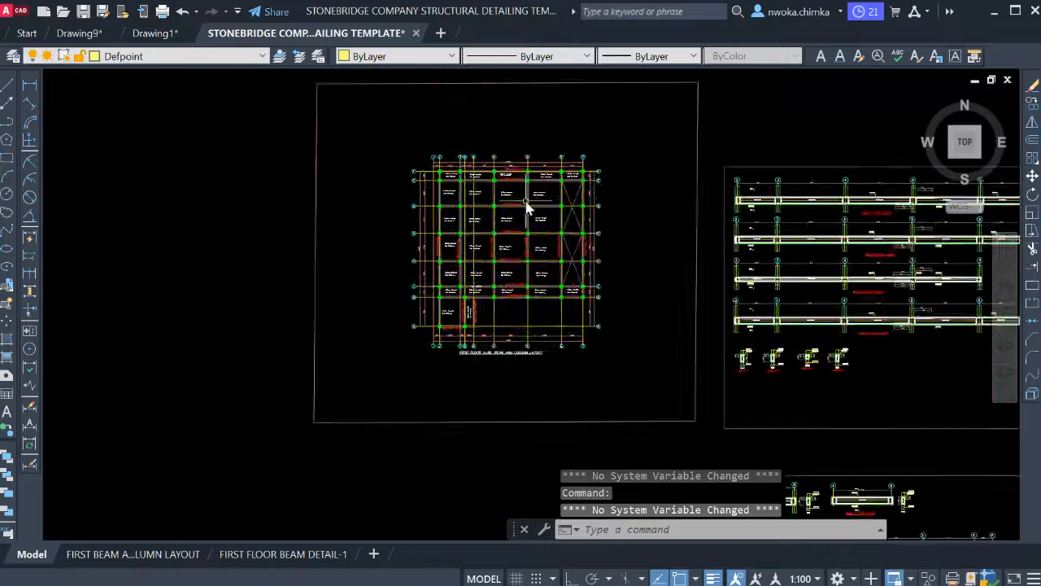
pyautogui.scroll(5, 506, 214)
pyautogui.scroll(-4, 407, 151)
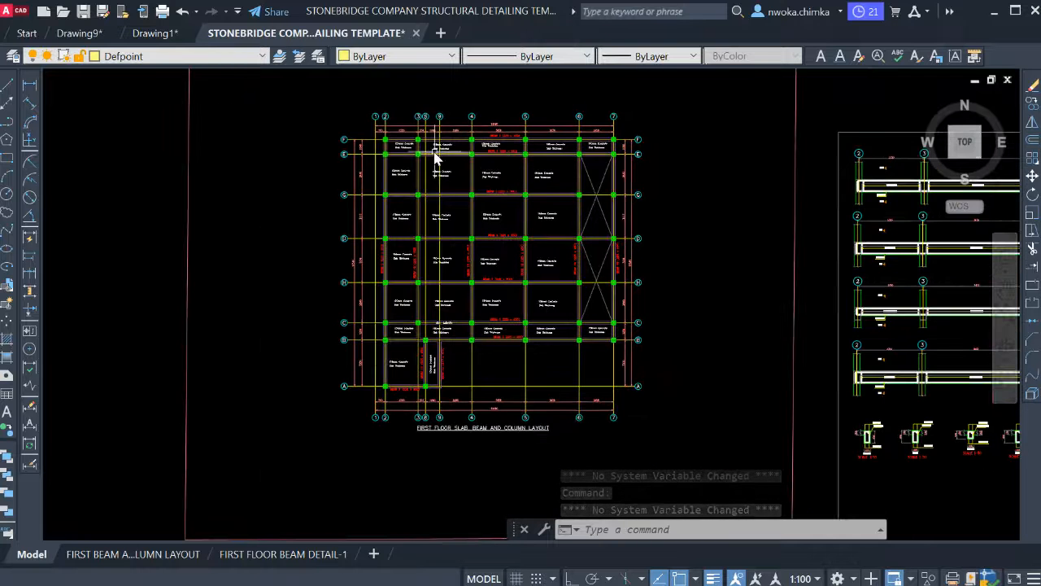
pyautogui.scroll(4, 432, 163)
pyautogui.scroll(-2, 460, 168)
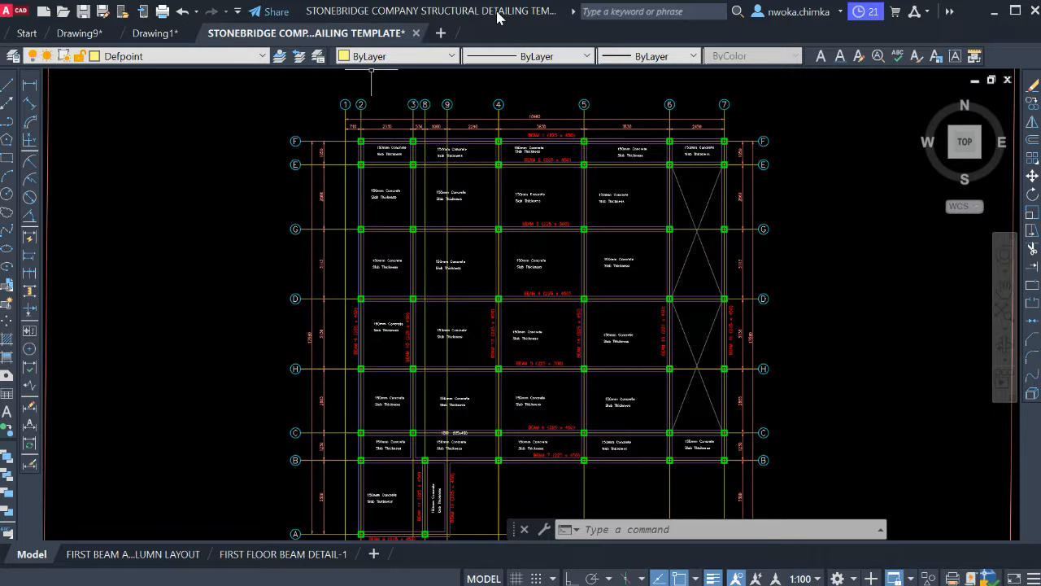
pyautogui.scroll(-2, 444, 213)
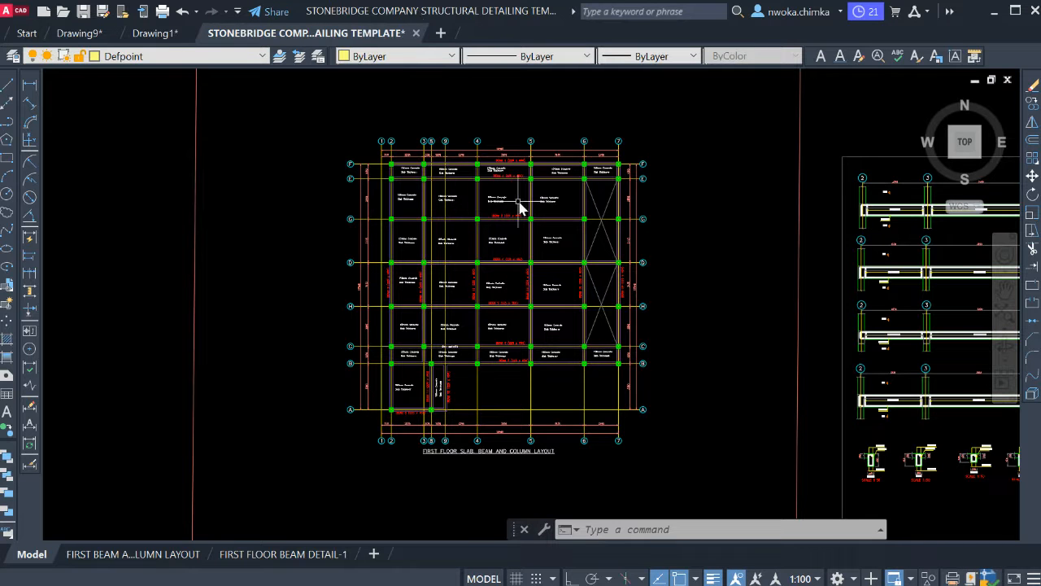
pyautogui.scroll(2, 453, 155)
pyautogui.scroll(-3, 521, 140)
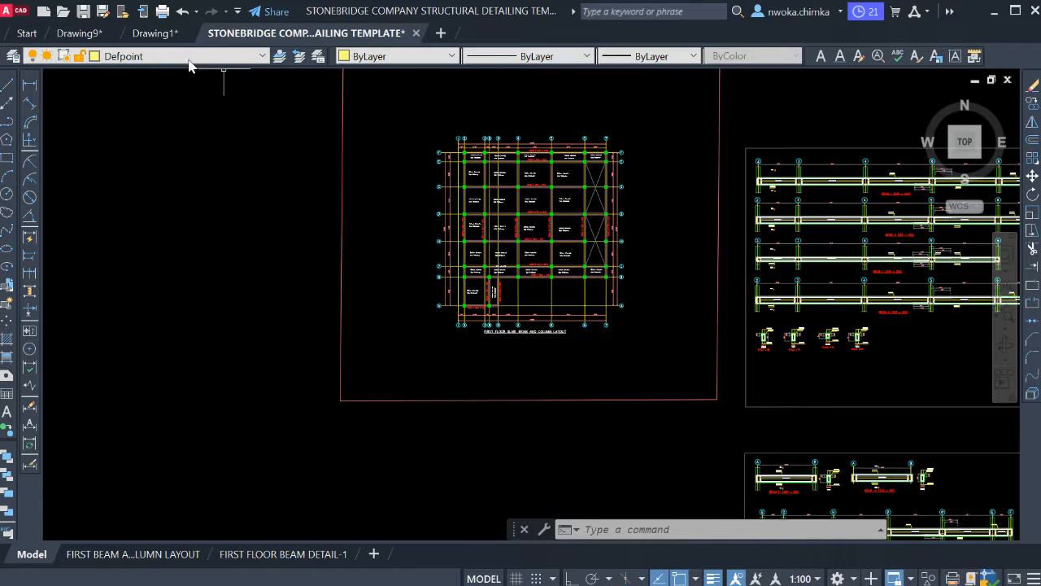
# Switch to Drawing1 and inspect the slab, beam and column labels in its floor layout.
pyautogui.click(159, 35)
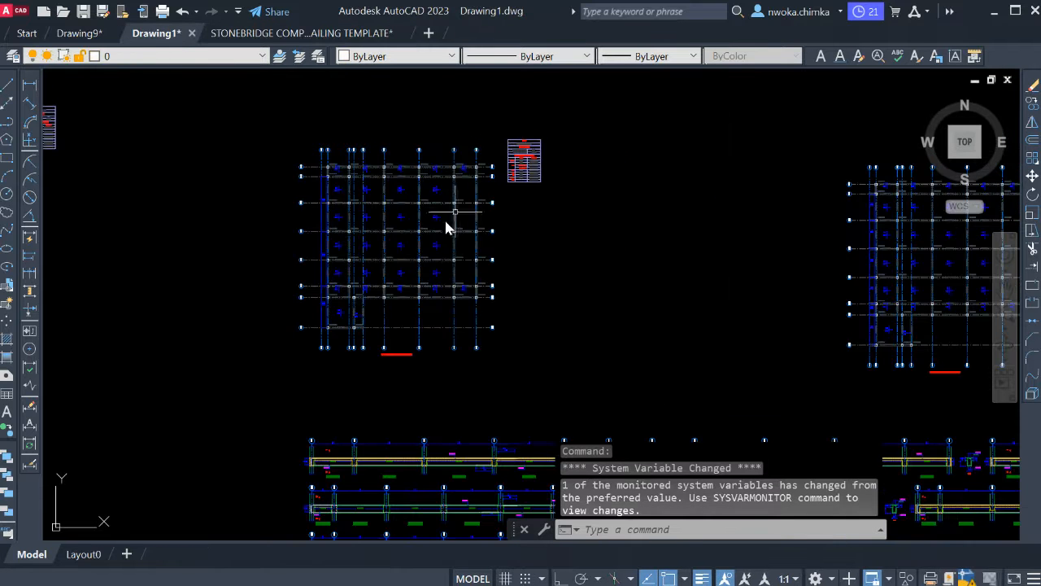
pyautogui.scroll(4, 379, 187)
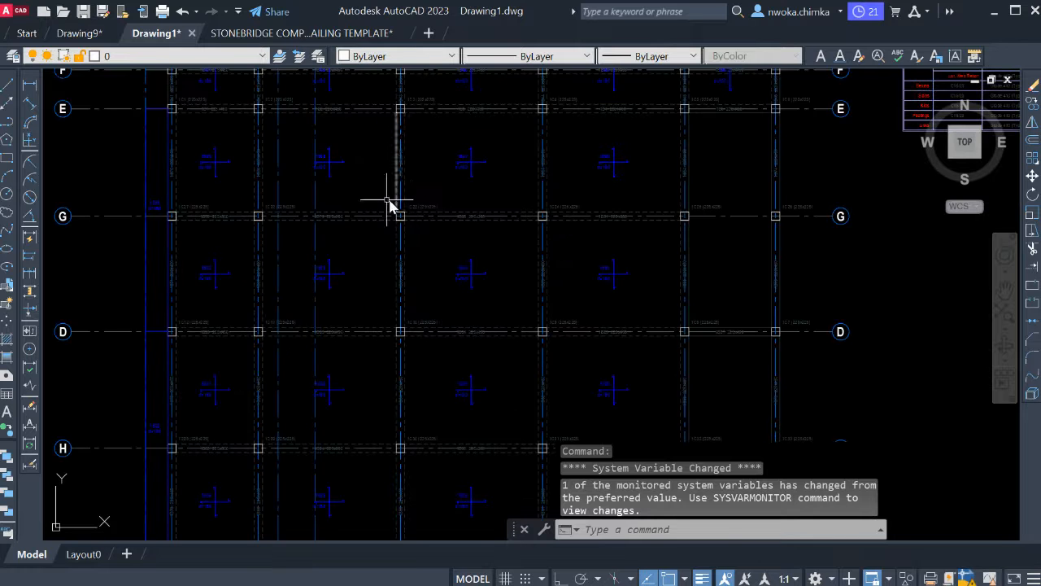
pyautogui.scroll(2, 391, 199)
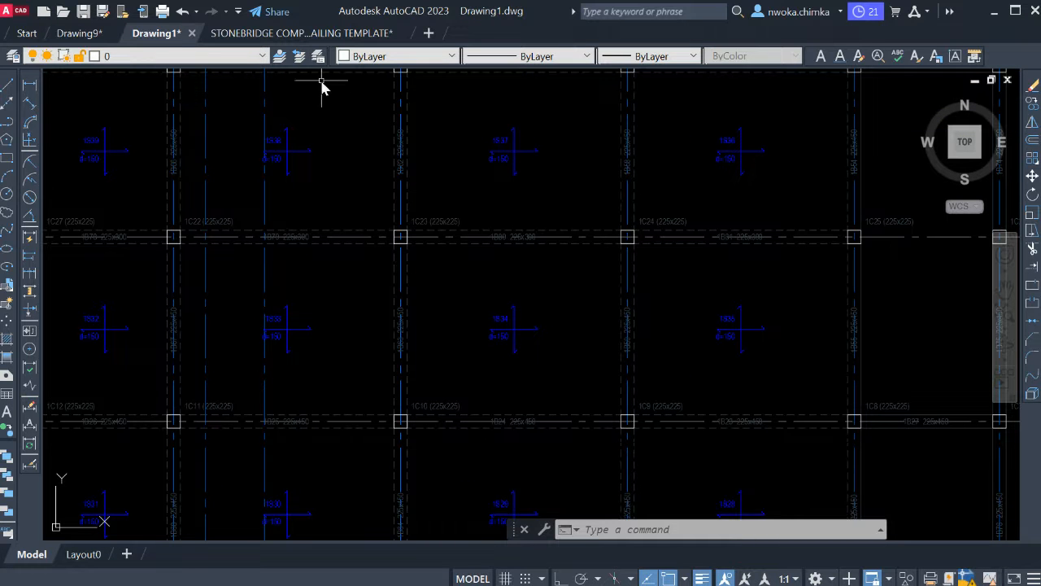
# Go back to the STONEBRIDGE template drawing and review the first floor layout alongside the beam detail sheets.
pyautogui.click(317, 33)
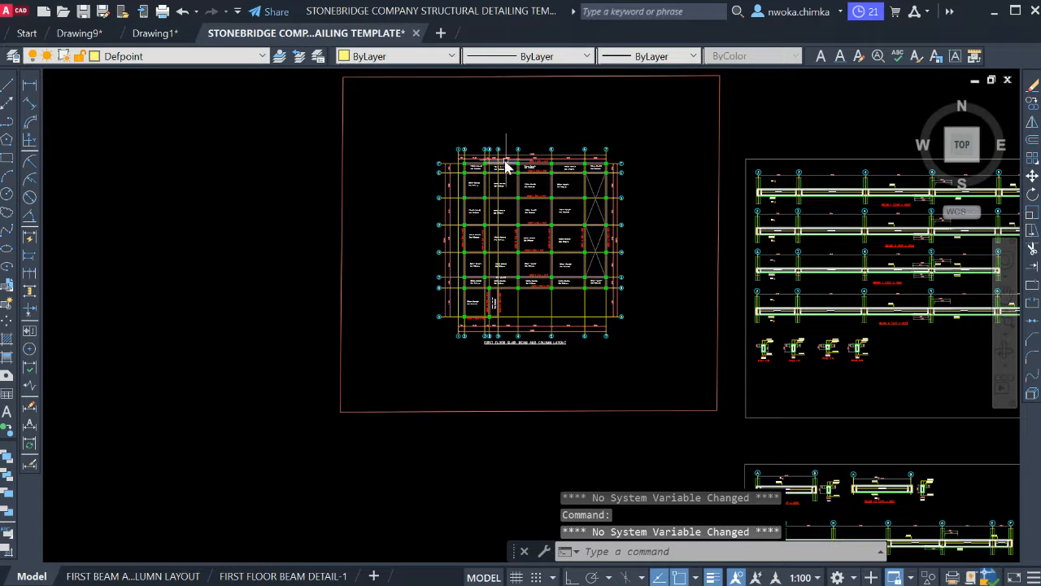
pyautogui.scroll(2, 470, 181)
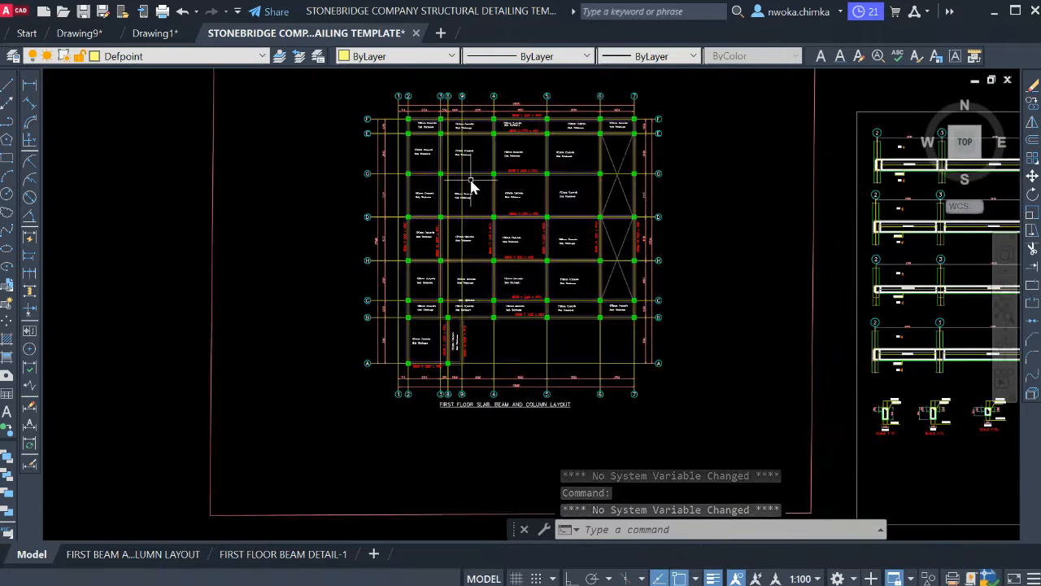
pyautogui.scroll(-2, 498, 199)
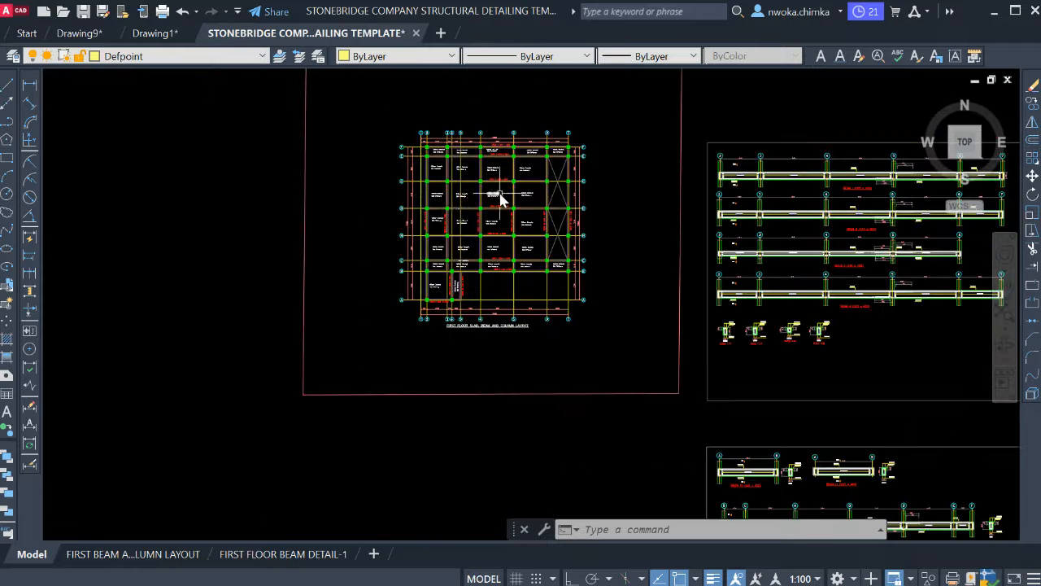
pyautogui.scroll(-3, 480, 213)
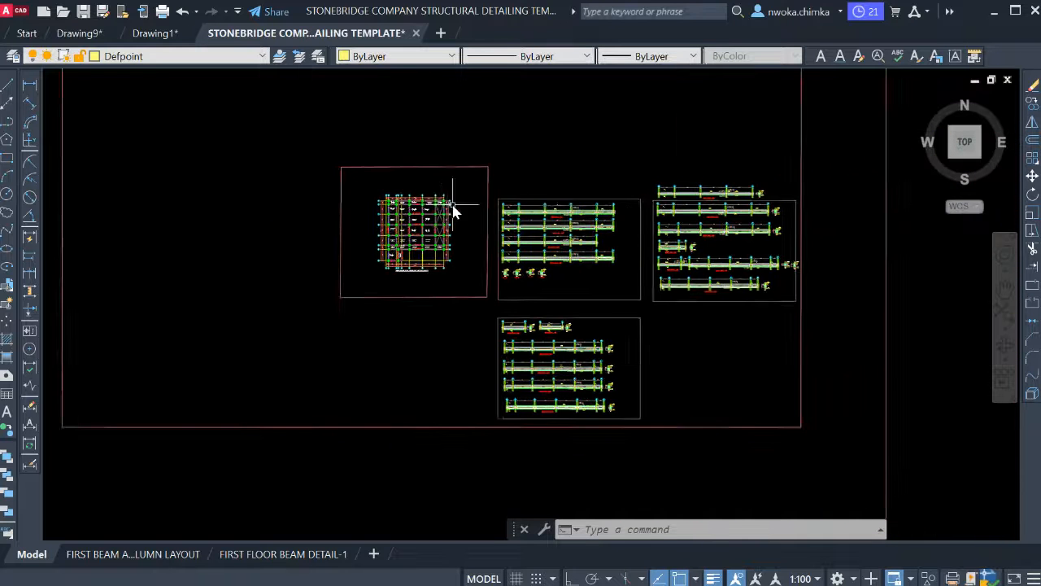
pyautogui.scroll(2, 472, 205)
pyautogui.scroll(1, 482, 195)
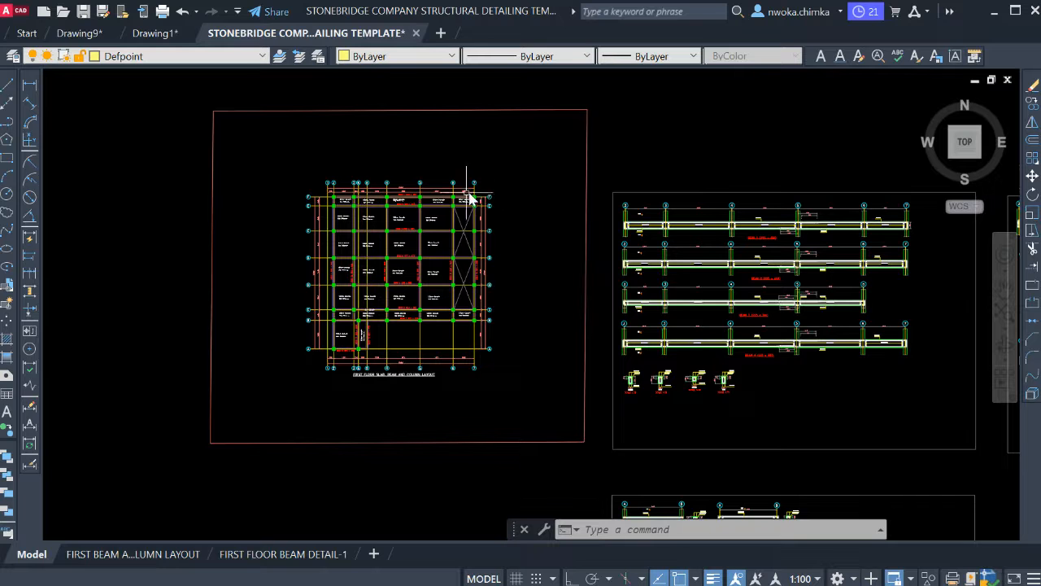
pyautogui.scroll(-1, 493, 214)
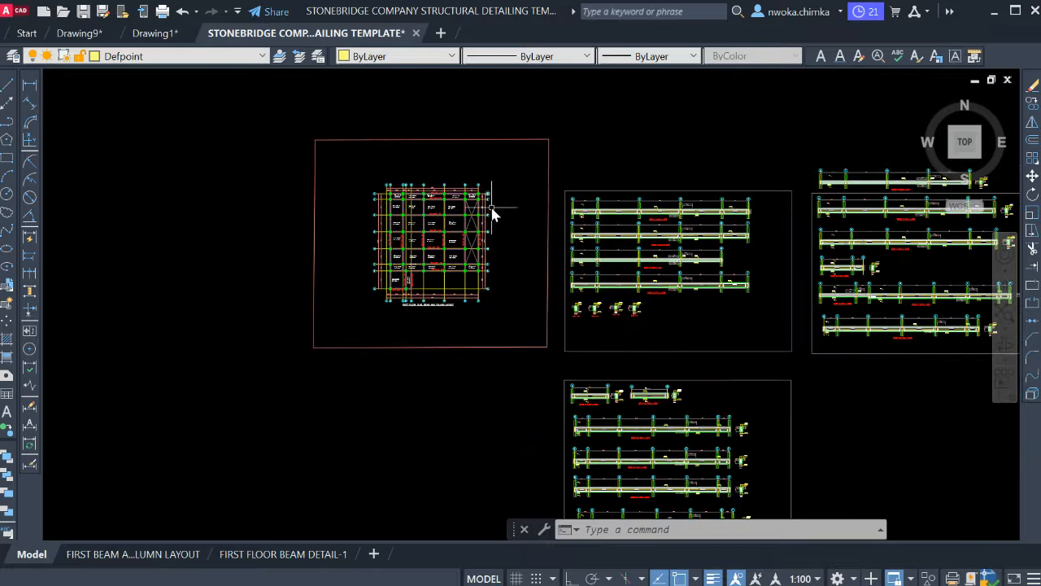
pyautogui.scroll(3, 399, 252)
pyautogui.scroll(-2, 446, 204)
pyautogui.scroll(-3, 427, 208)
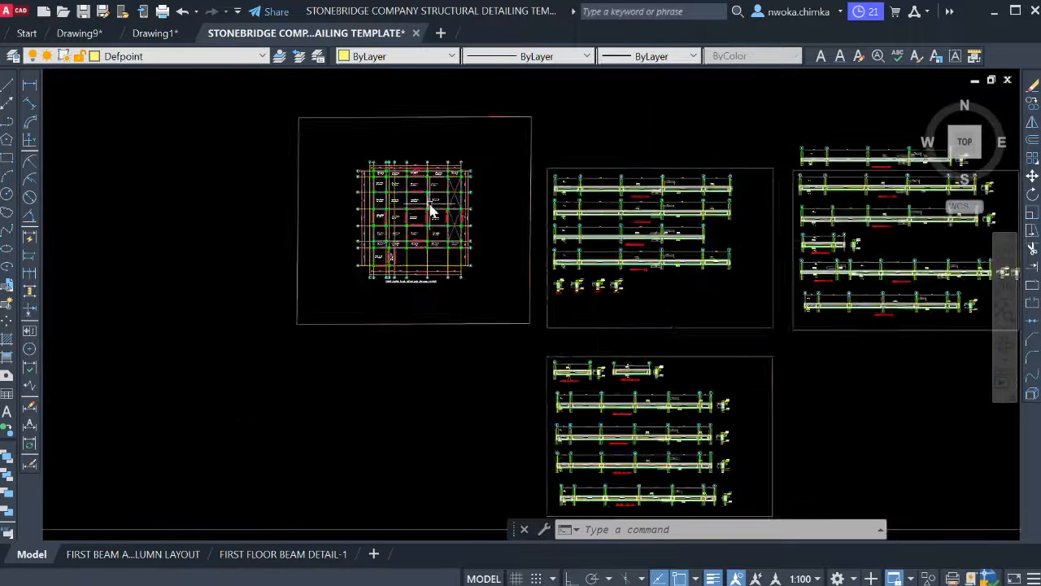
# Inspect the beam sizes and slab notes across the first floor layout in the template drawing.
pyautogui.scroll(5, 418, 217)
pyautogui.scroll(2, 423, 240)
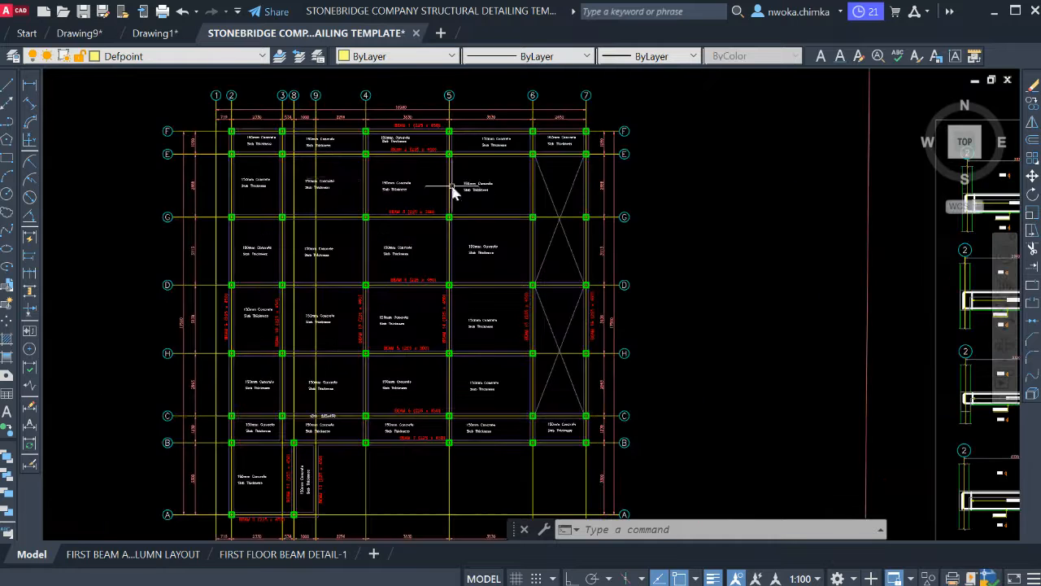
pyautogui.scroll(-2, 350, 213)
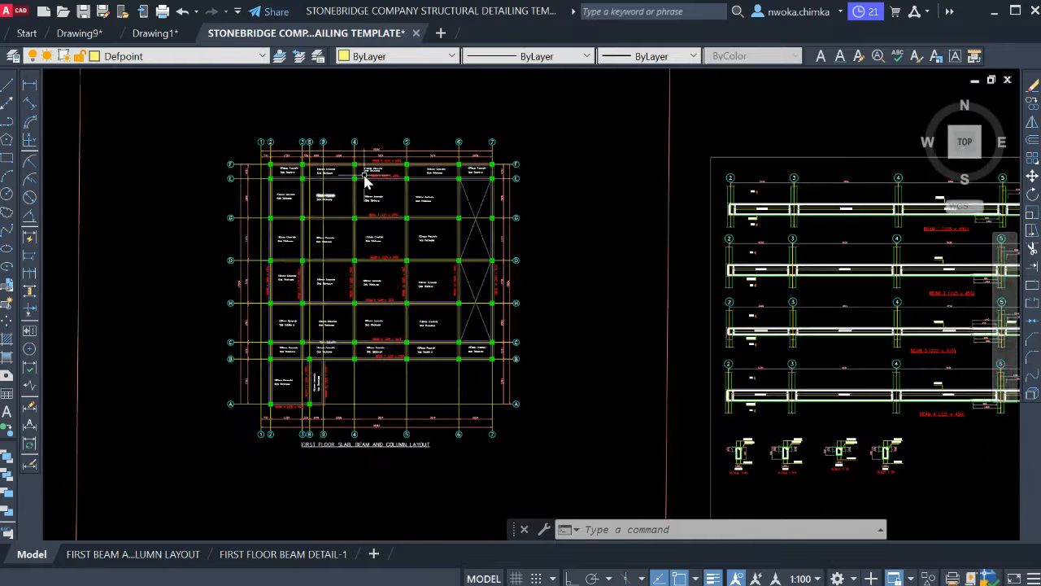
pyautogui.moveTo(353, 208); pyautogui.dragTo(353, 179, button='middle')
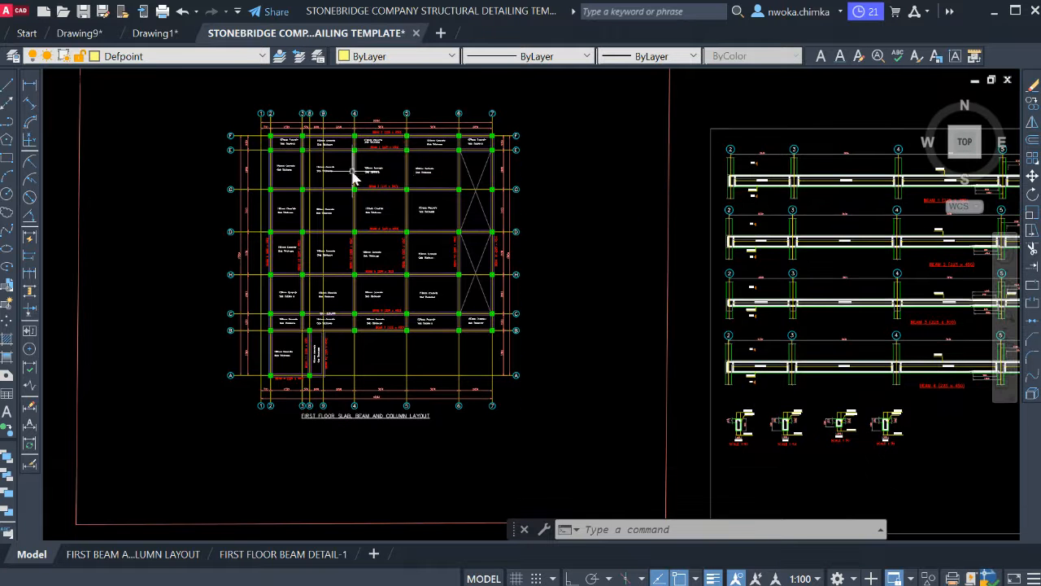
pyautogui.scroll(-2, 445, 166)
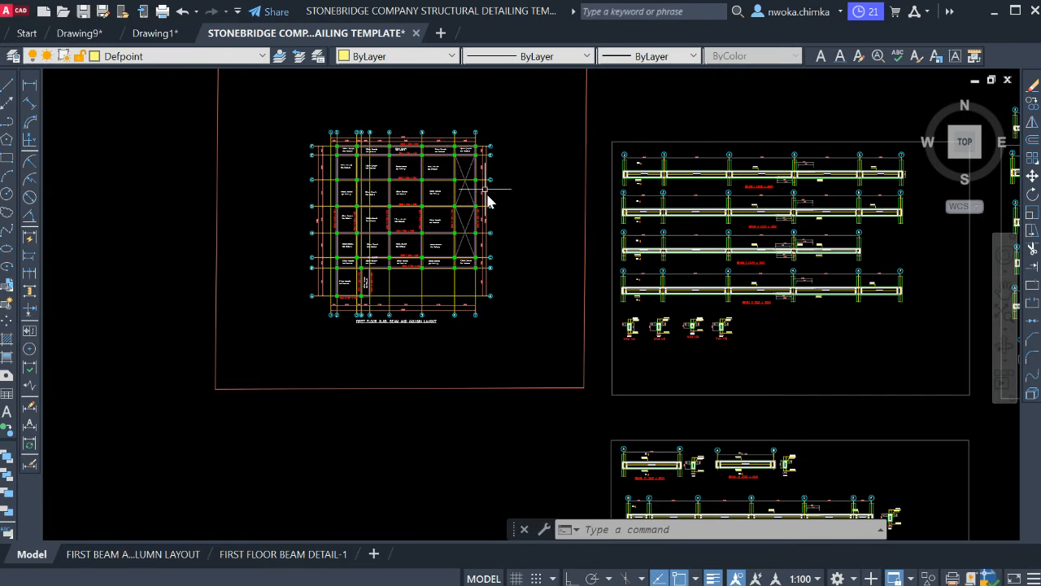
pyautogui.scroll(6, 454, 158)
pyautogui.scroll(-6, 352, 199)
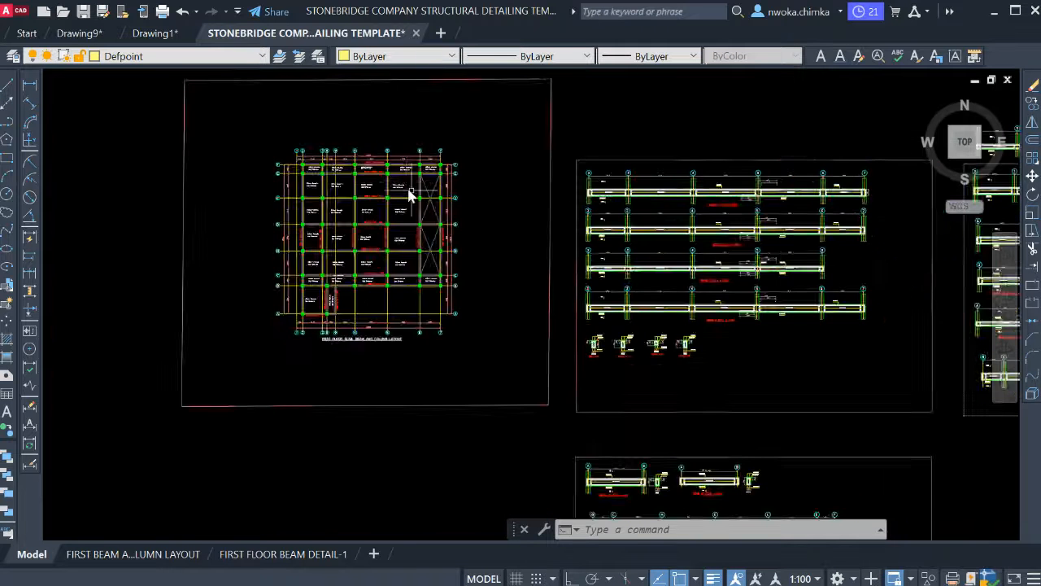
# Open the FIRST BEAM AND COLUMN LAYOUT sheet and examine the floor plan inside its border.
pyautogui.scroll(4, 572, 193)
pyautogui.scroll(-3, 569, 196)
pyautogui.scroll(1, 488, 227)
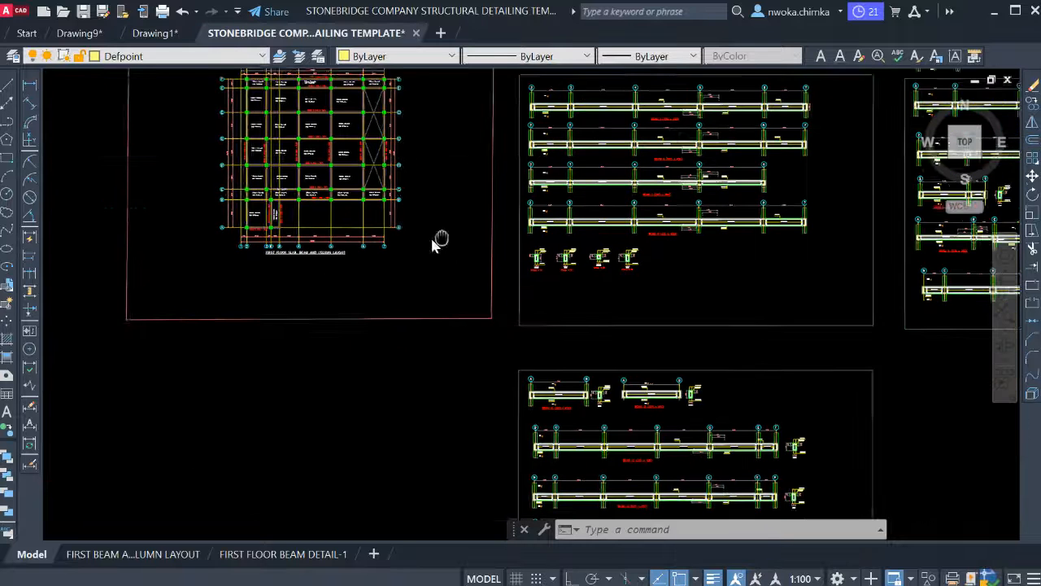
pyautogui.moveTo(324, 242); pyautogui.dragTo(353, 301, button='middle')
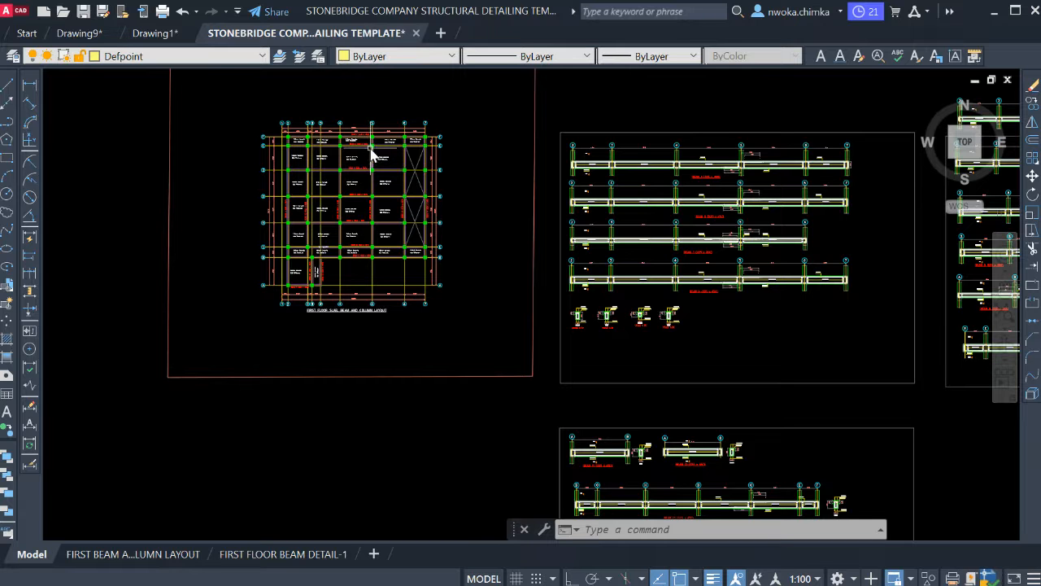
pyautogui.click(118, 554)
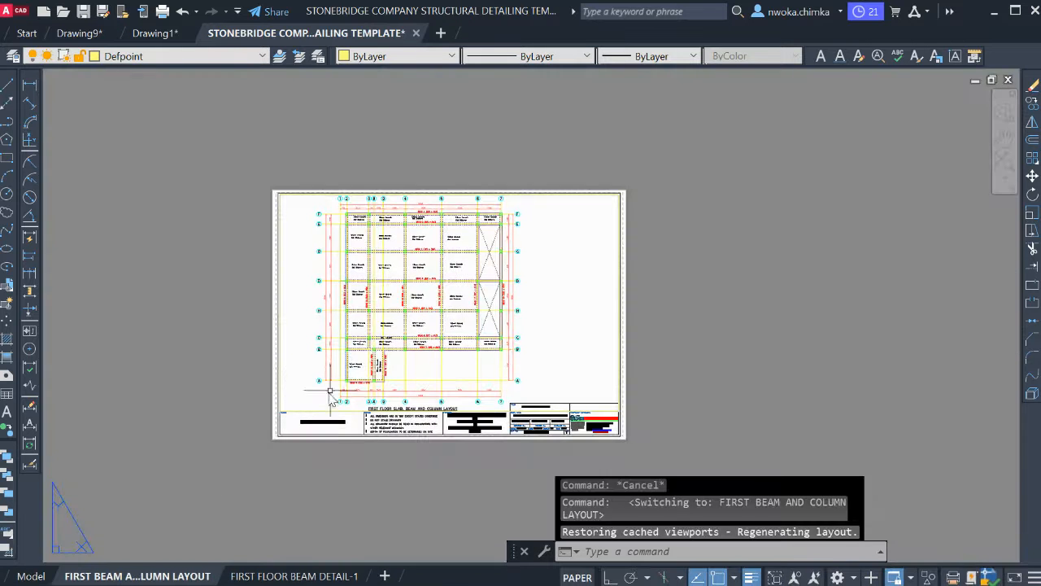
pyautogui.scroll(4, 405, 249)
pyautogui.moveTo(405, 249); pyautogui.dragTo(297, 179, button='middle')
pyautogui.scroll(-2, 357, 183)
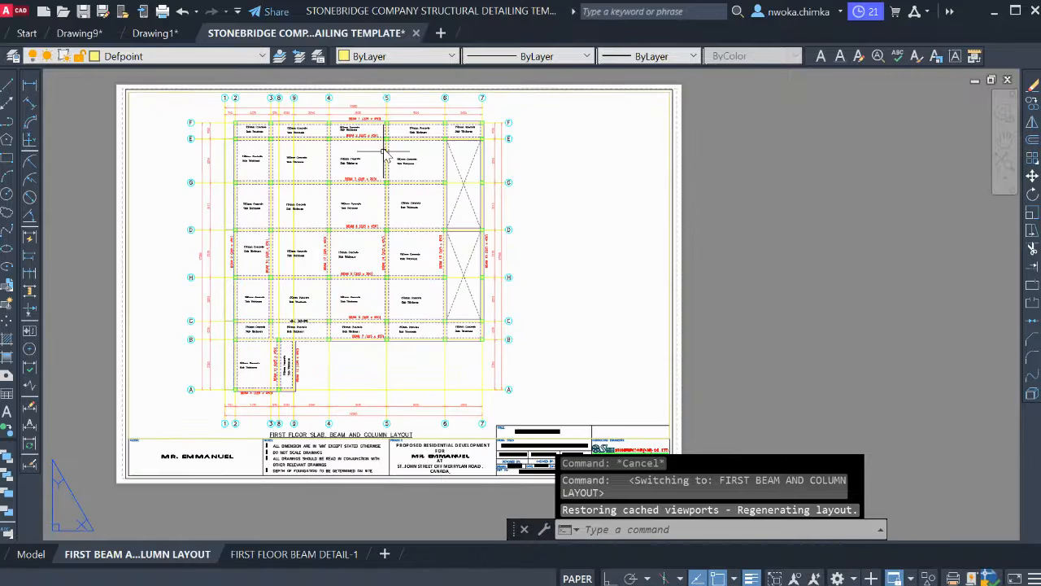
# Examine the layout sheet's title block, including the client, notes, project, drawing title, scale and sheet number fields.
pyautogui.moveTo(376, 222); pyautogui.dragTo(389, 128, button='middle')
pyautogui.scroll(4, 250, 387)
pyautogui.scroll(-2, 227, 319)
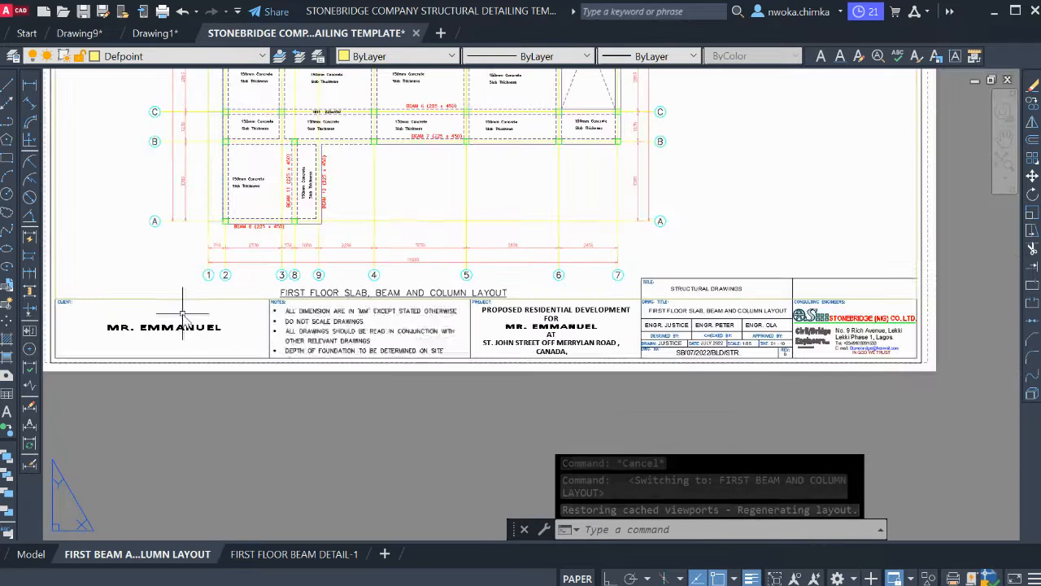
pyautogui.moveTo(528, 342); pyautogui.dragTo(567, 347, button='middle')
pyautogui.scroll(4, 147, 279)
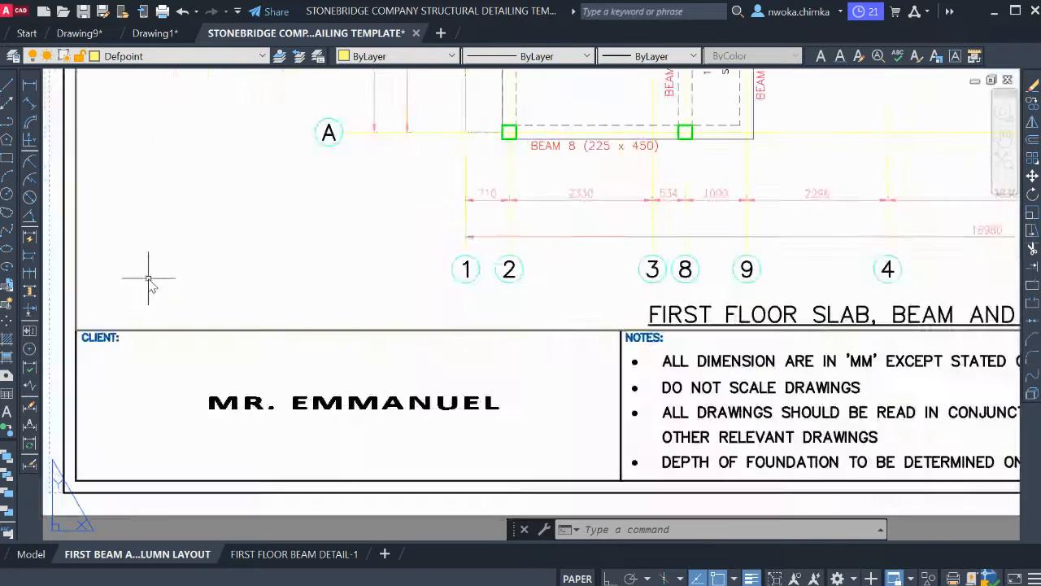
pyautogui.scroll(-5, 195, 376)
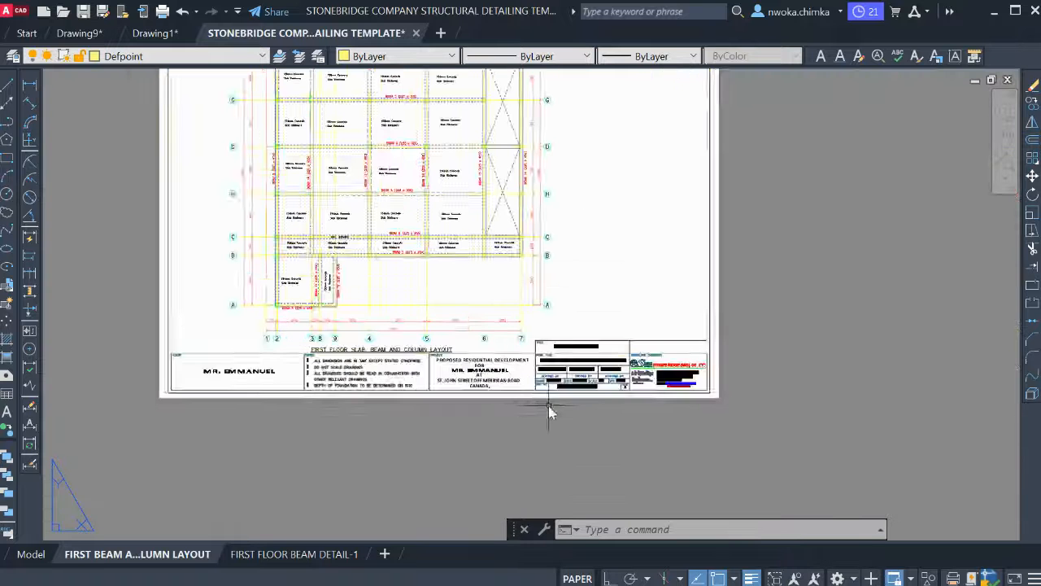
pyautogui.scroll(5, 549, 406)
pyautogui.scroll(4, 432, 328)
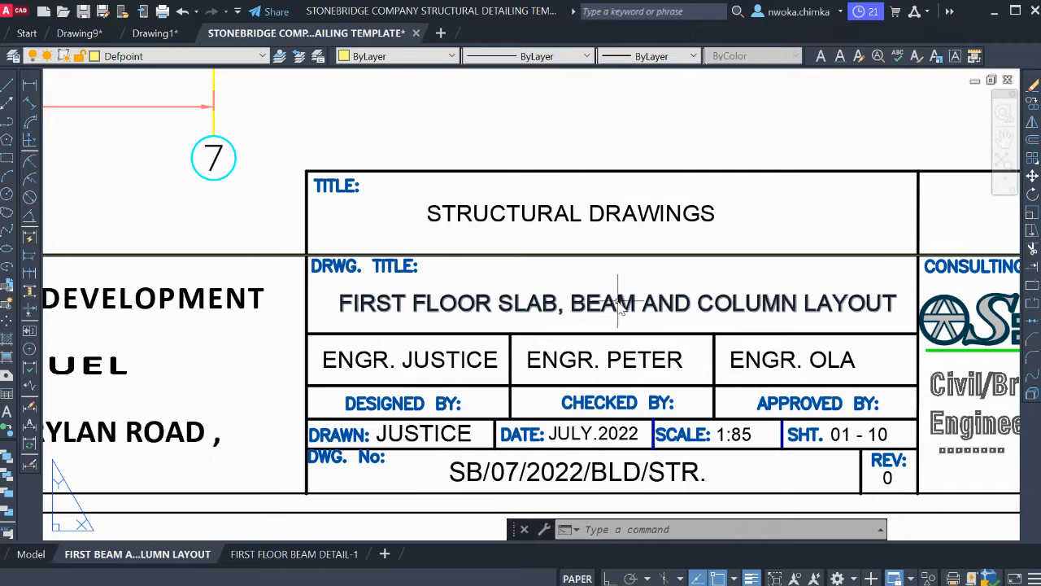
pyautogui.scroll(-6, 810, 297)
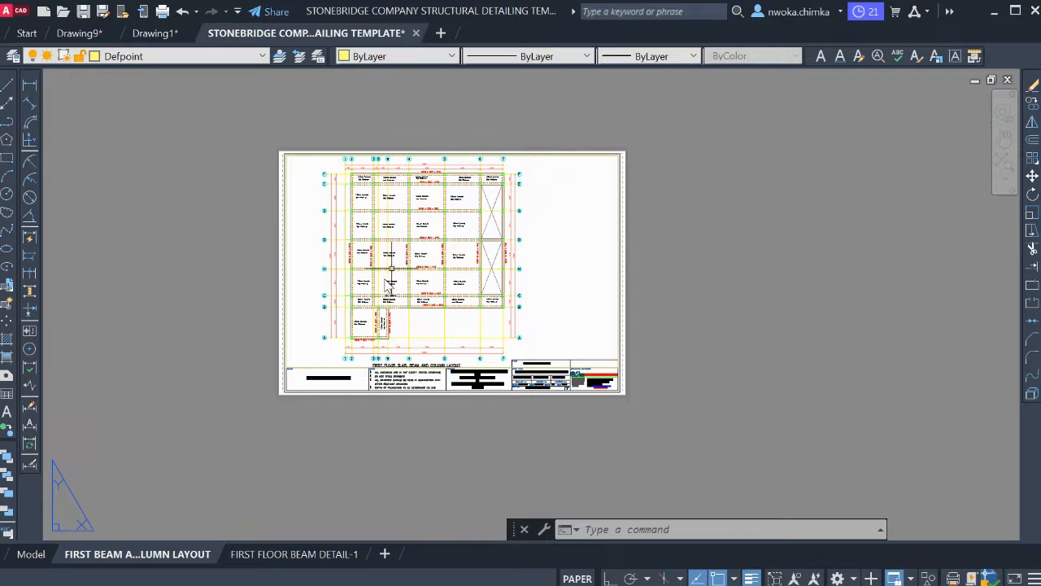
pyautogui.scroll(3, 368, 312)
pyautogui.scroll(-3, 415, 293)
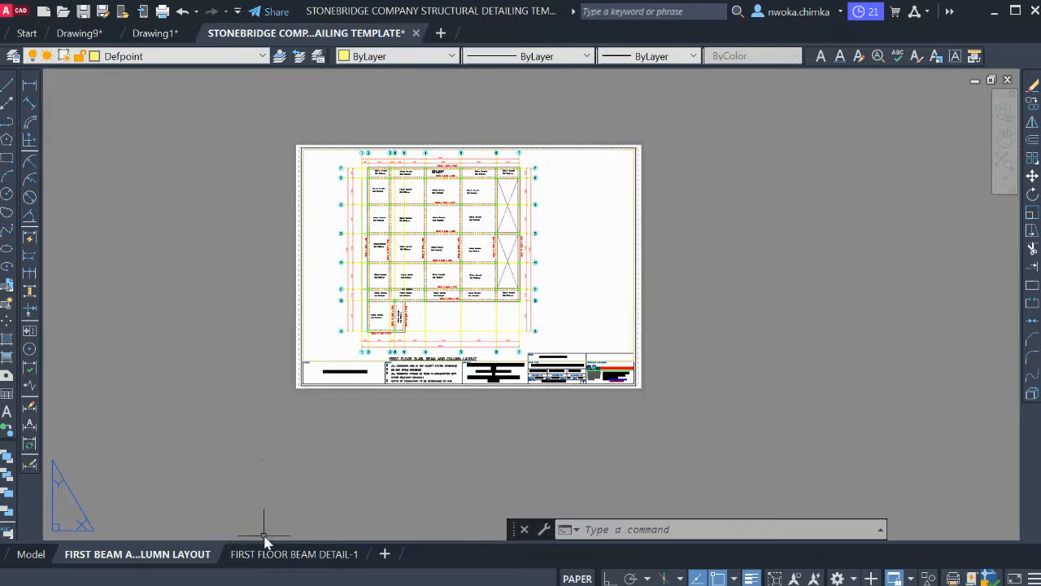
# Return to model space and inspect the first beam detail sheet's four beam elevations and cross-sections.
pyautogui.click(31, 554)
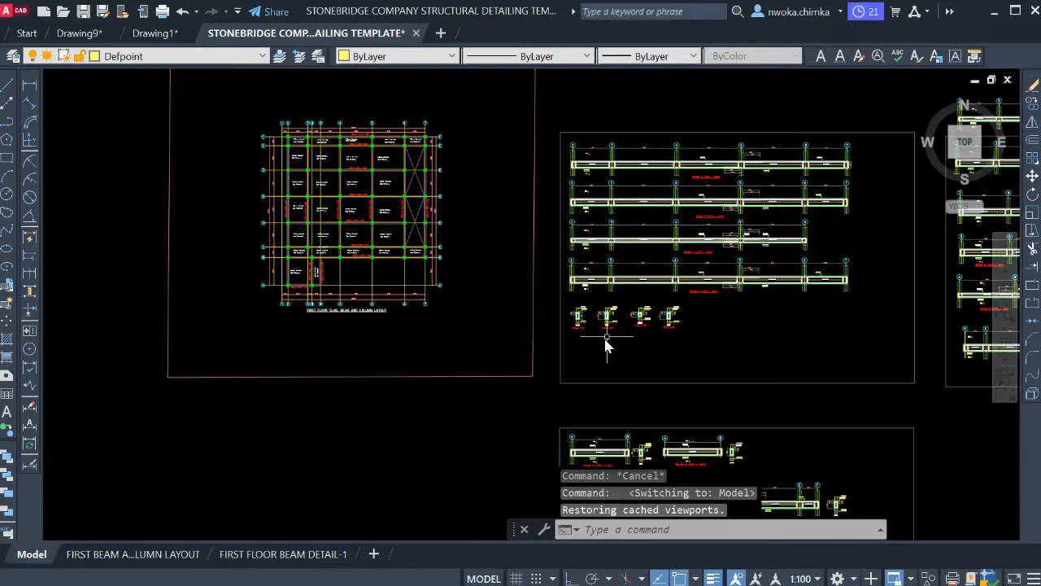
pyautogui.scroll(-2, 605, 345)
pyautogui.moveTo(674, 299); pyautogui.dragTo(358, 284, button='middle')
pyautogui.scroll(4, 262, 275)
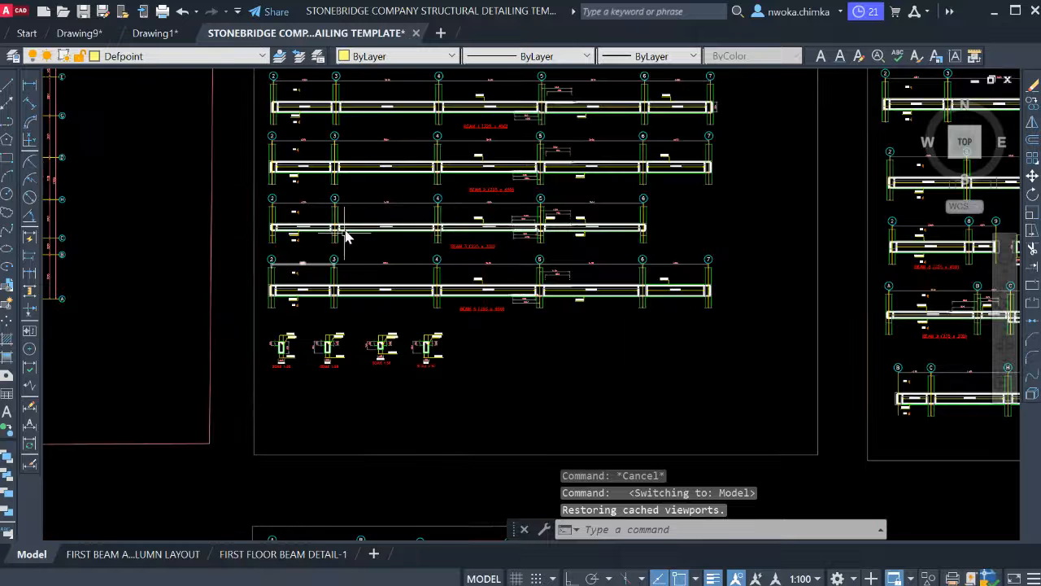
pyautogui.moveTo(534, 192); pyautogui.dragTo(485, 230, button='middle')
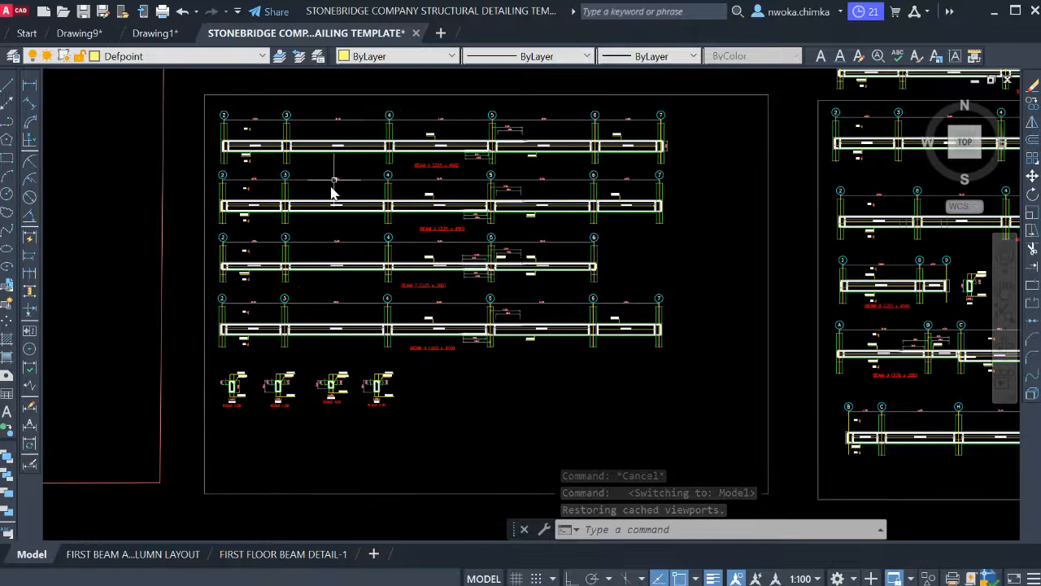
# Open the FIRST FLOOR BEAM DETAIL-1 sheet and examine how the beam elevations and sections are arranged on it.
pyautogui.click(244, 554)
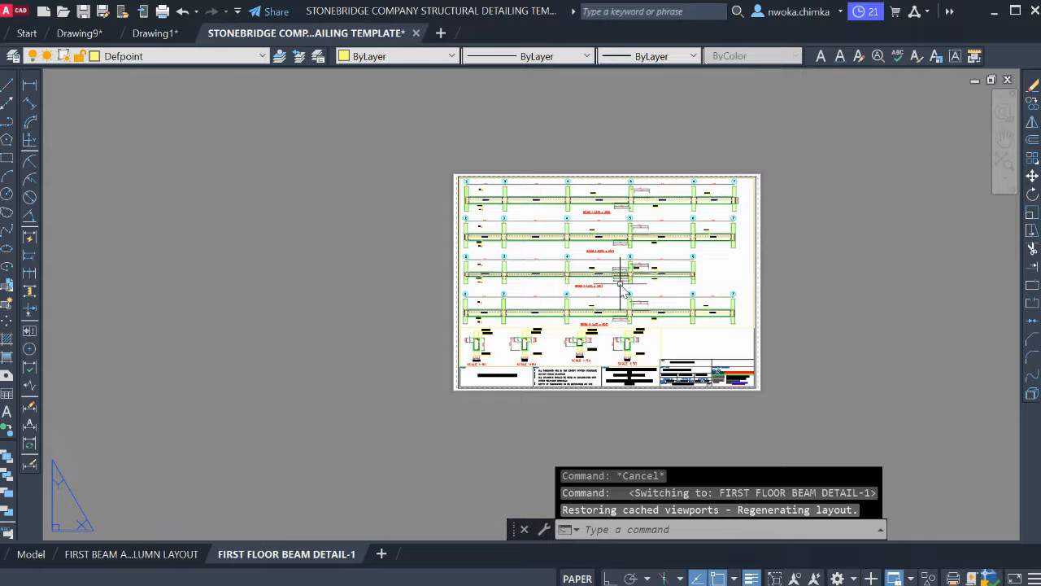
pyautogui.moveTo(620, 283); pyautogui.dragTo(338, 253, button='middle')
pyautogui.scroll(4, 458, 243)
pyautogui.scroll(-2, 494, 281)
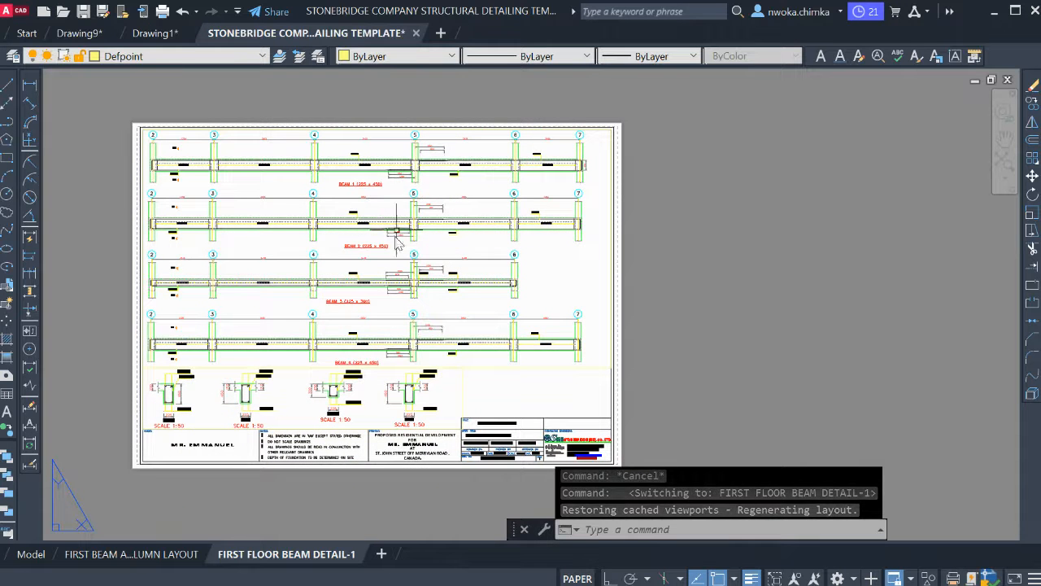
pyautogui.scroll(-2, 454, 262)
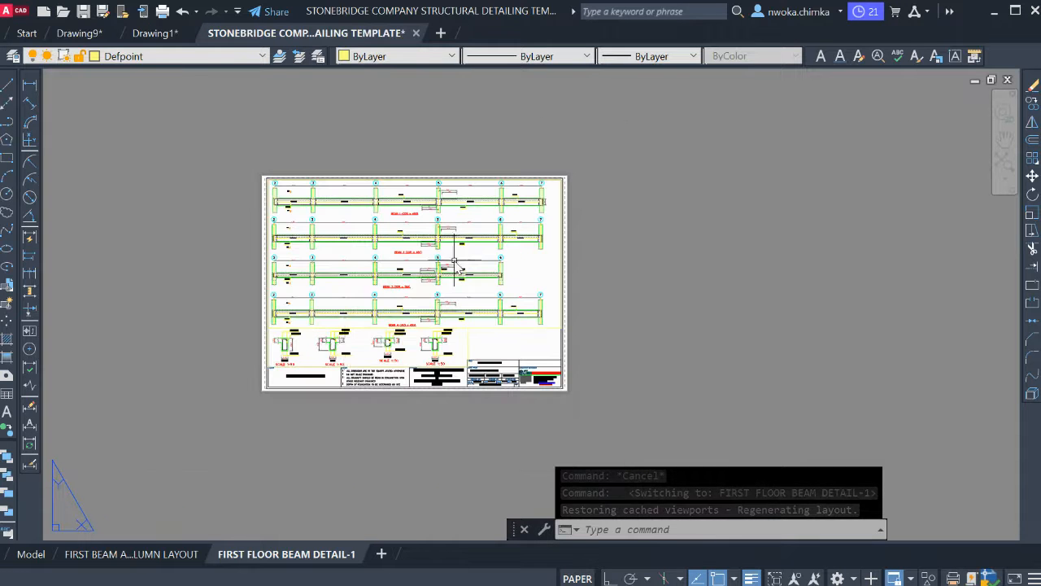
# Go back to model space and review the first floor slab, beam and column layout beside the beam details.
pyautogui.click(30, 554)
pyautogui.scroll(-4, 445, 360)
pyautogui.scroll(3, 285, 314)
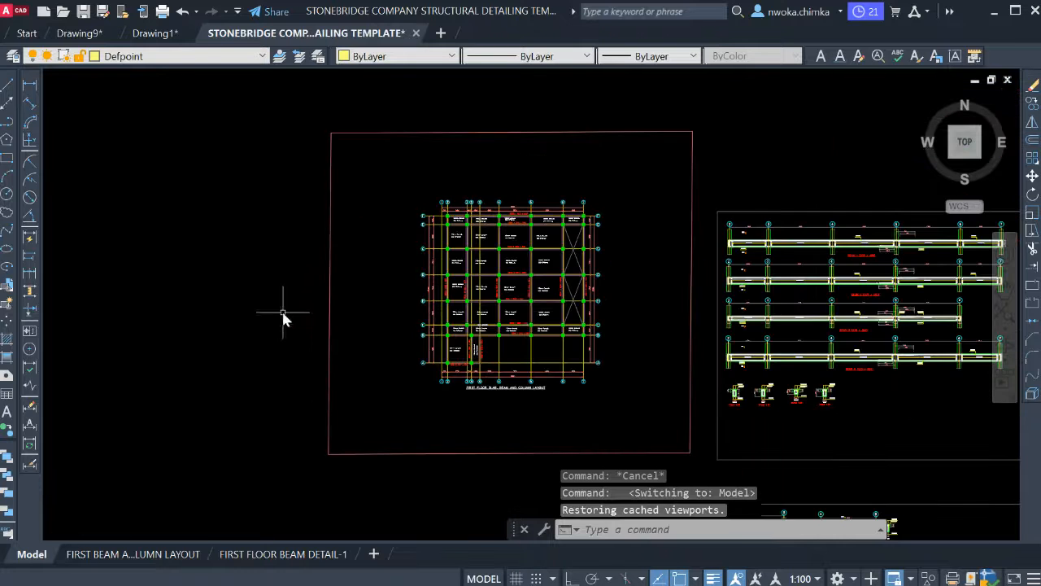
pyautogui.scroll(2, 390, 274)
pyautogui.scroll(-2, 440, 180)
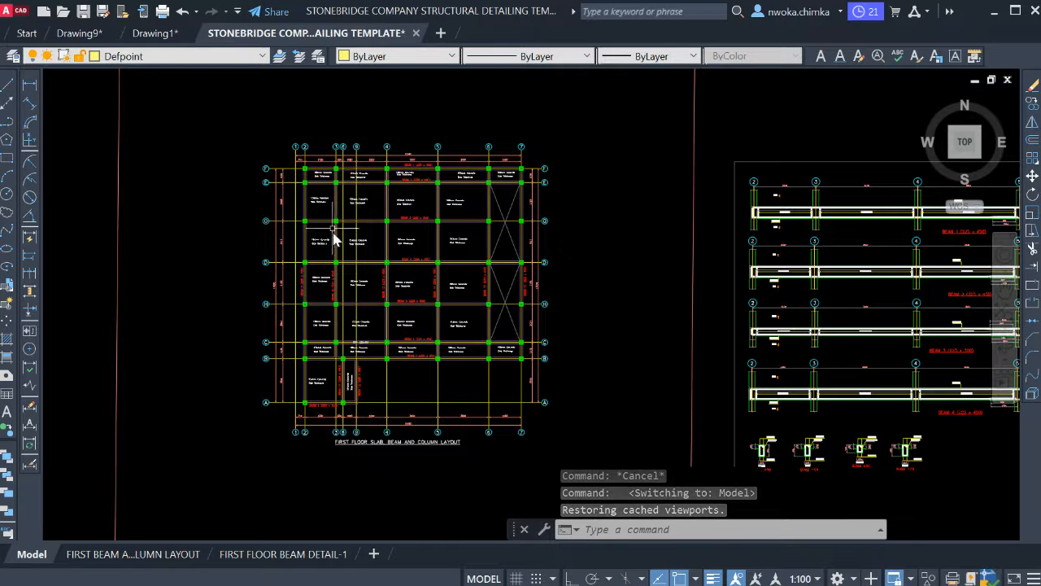
pyautogui.scroll(-8, 416, 215)
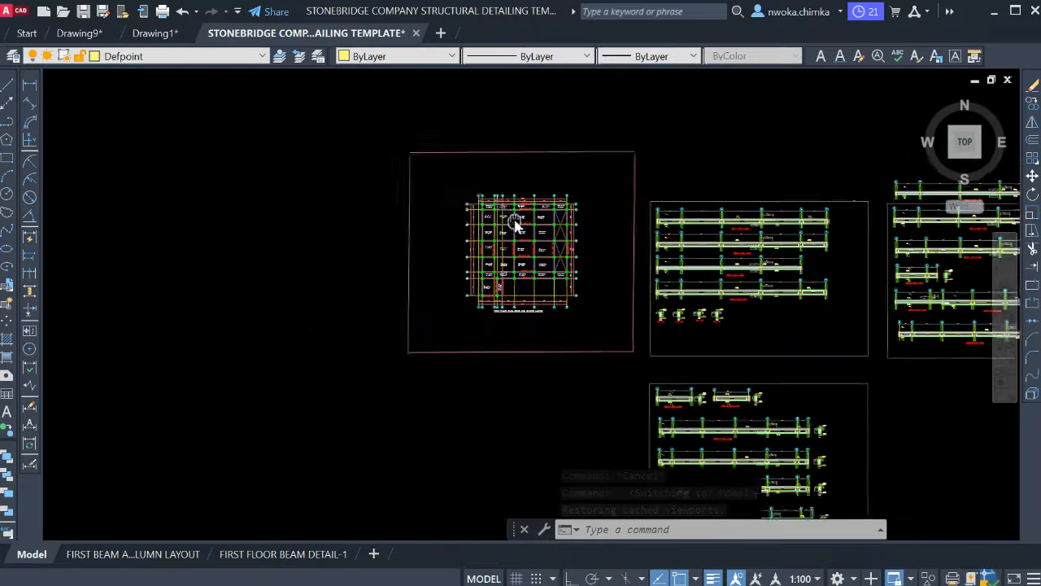
# Locate the other framed drawing groups in model space and examine the slab reinforcement detail and section.
pyautogui.moveTo(520, 223); pyautogui.dragTo(773, 261, button='middle')
pyautogui.scroll(-2, 461, 250)
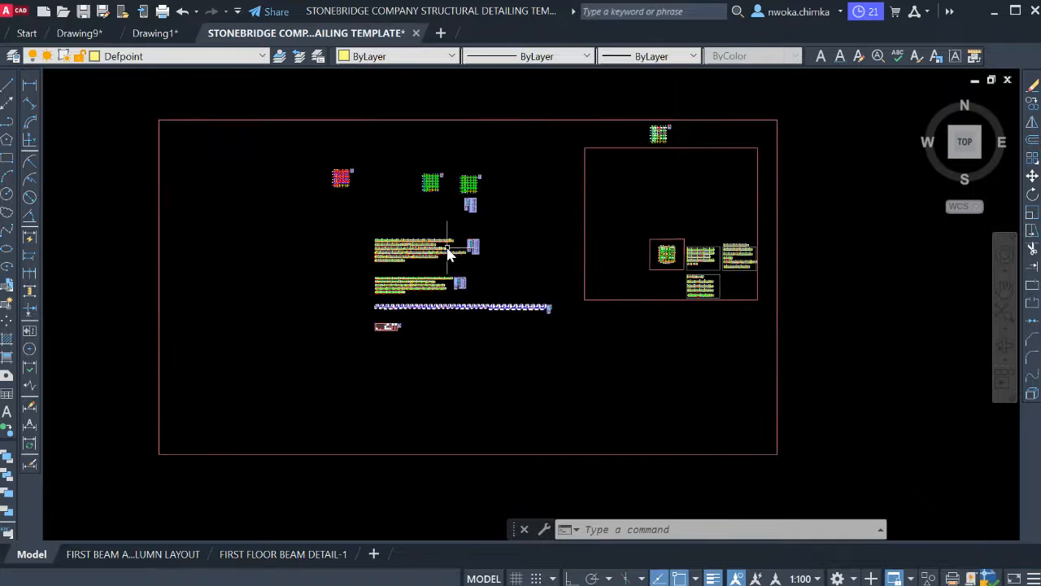
pyautogui.moveTo(449, 253); pyautogui.dragTo(667, 280, button='middle')
pyautogui.scroll(-2, 407, 261)
pyautogui.moveTo(394, 262); pyautogui.dragTo(724, 283, button='middle')
pyautogui.moveTo(477, 286); pyautogui.dragTo(812, 306, button='middle')
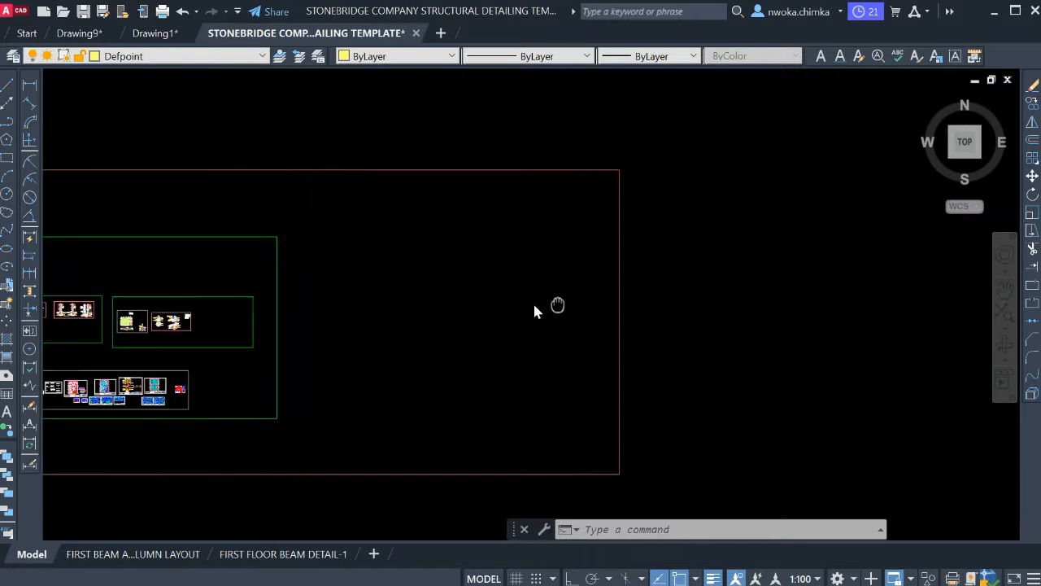
pyautogui.moveTo(559, 304); pyautogui.dragTo(893, 297, button='middle')
pyautogui.moveTo(548, 287); pyautogui.dragTo(630, 261, button='middle')
pyautogui.scroll(12, 409, 281)
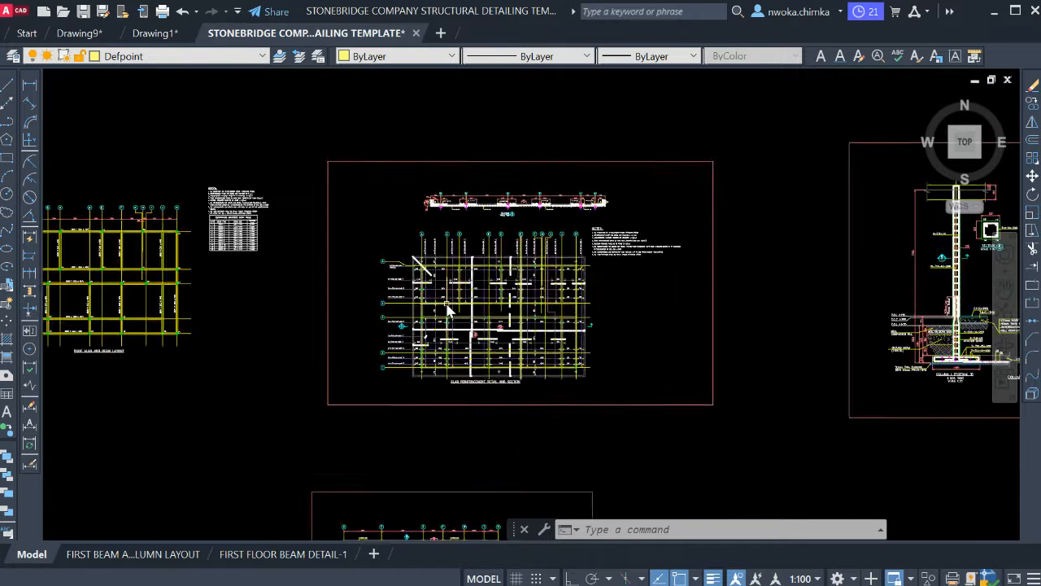
pyautogui.scroll(-10, 415, 316)
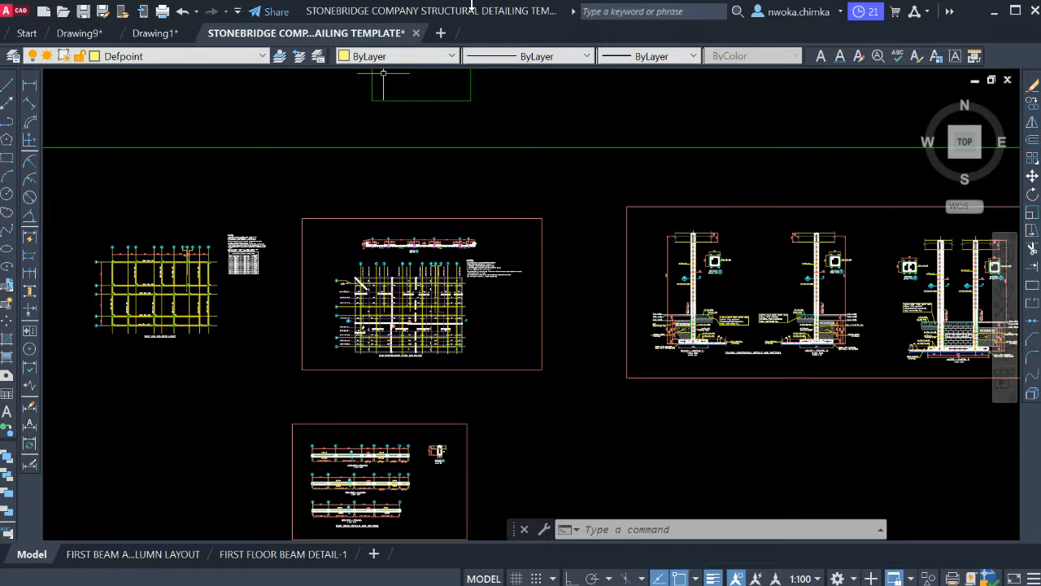
# Examine the column longitudinal details and sections, including the footings, reinforcement labels and level marks.
pyautogui.scroll(-3, 390, 205)
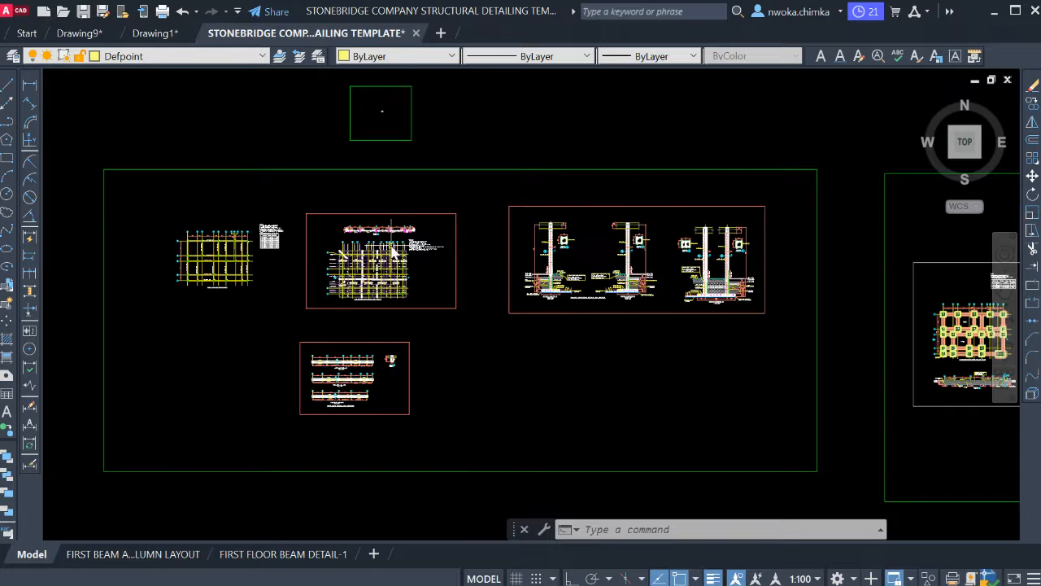
pyautogui.scroll(5, 561, 241)
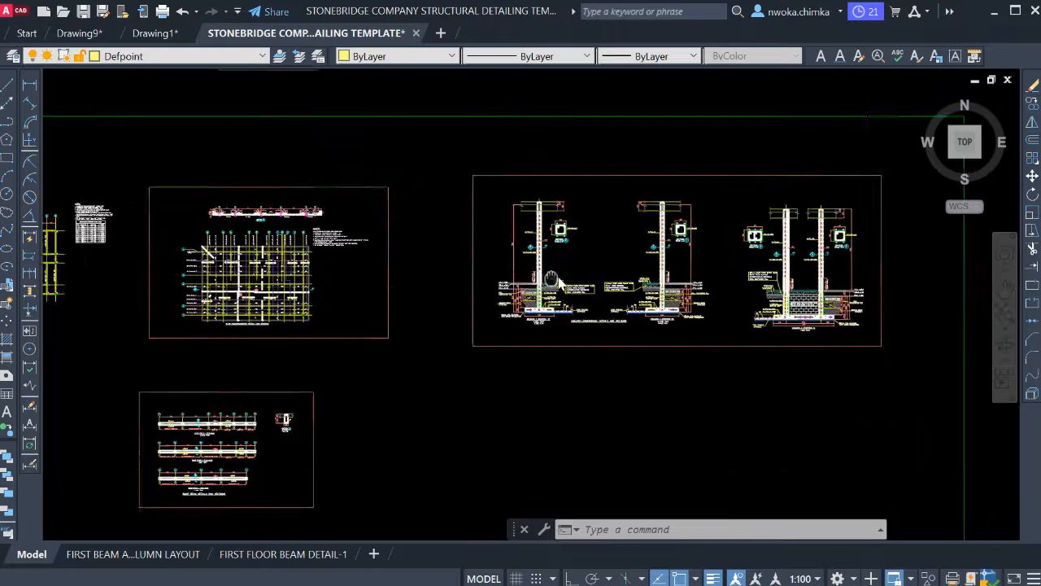
pyautogui.scroll(5, 433, 218)
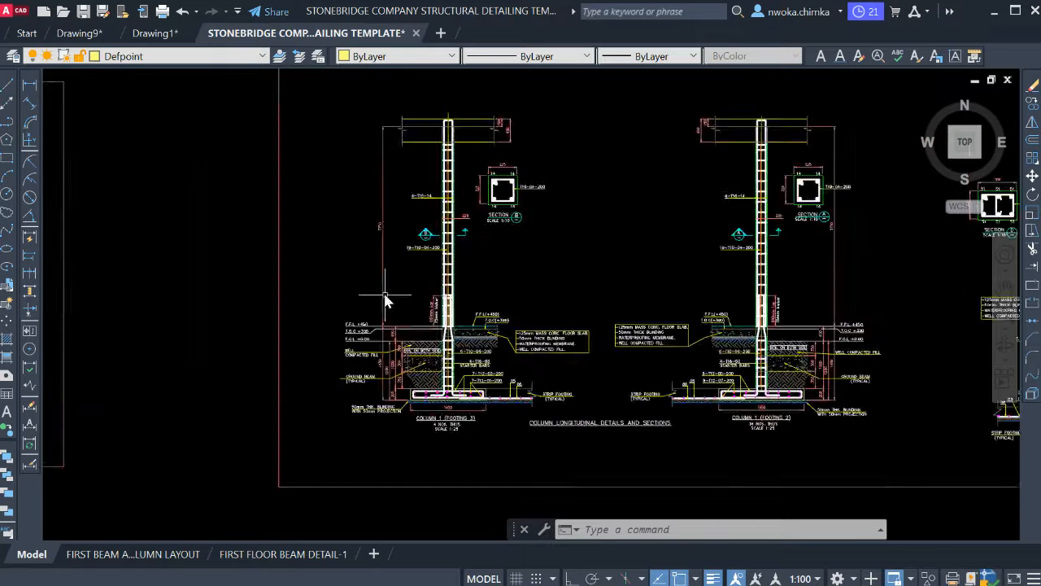
pyautogui.scroll(-8, 413, 340)
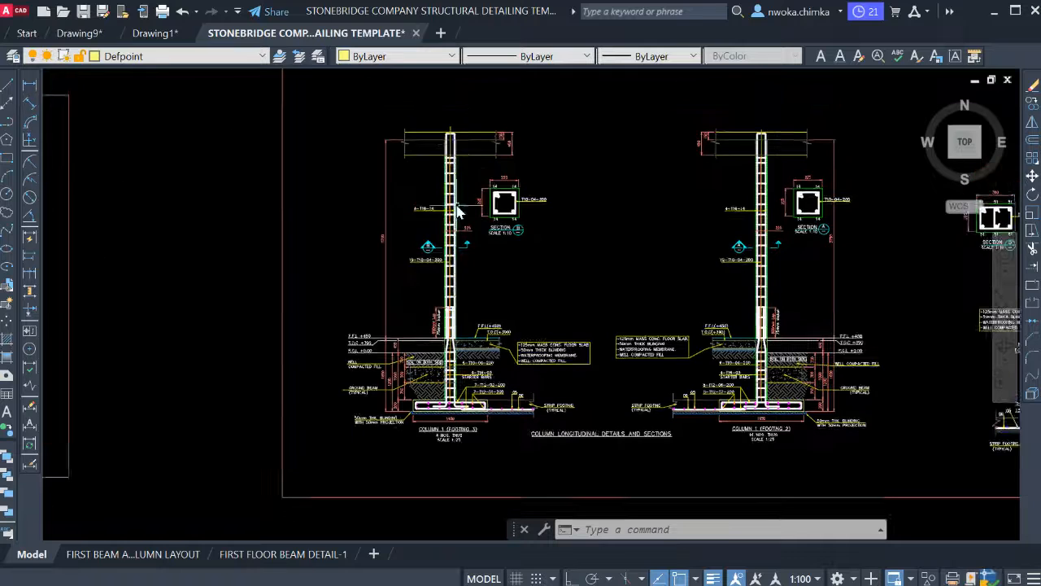
pyautogui.scroll(4, 398, 313)
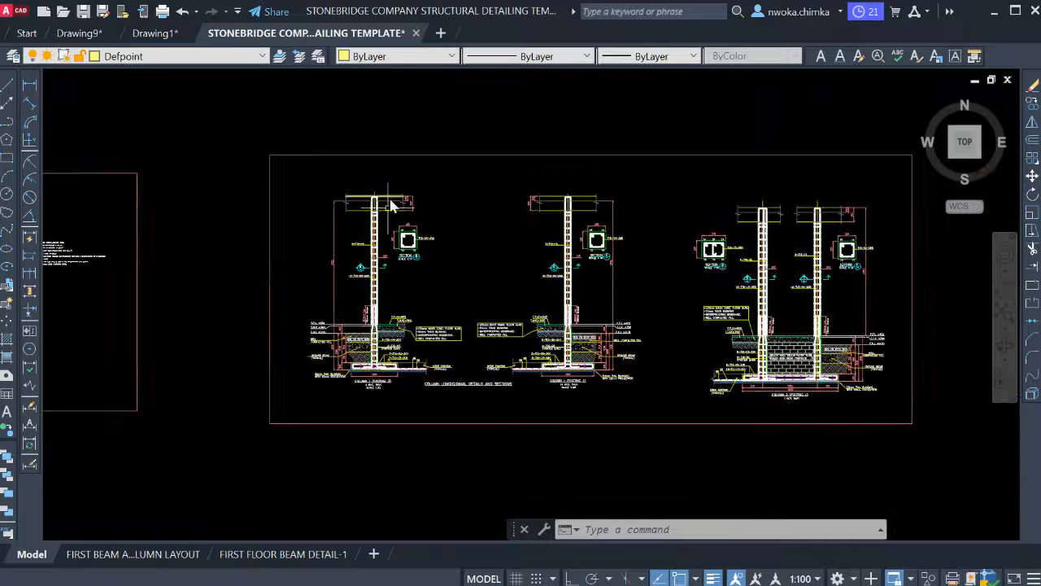
pyautogui.scroll(-2, 410, 289)
pyautogui.scroll(4, 349, 214)
pyautogui.scroll(-1, 329, 230)
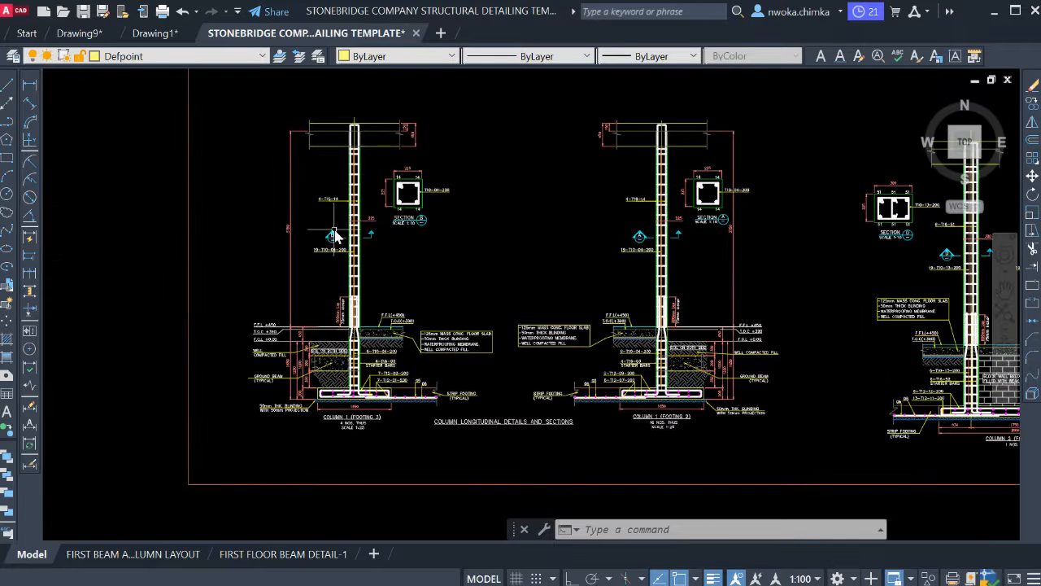
pyautogui.scroll(2, 364, 340)
pyautogui.scroll(-3, 364, 340)
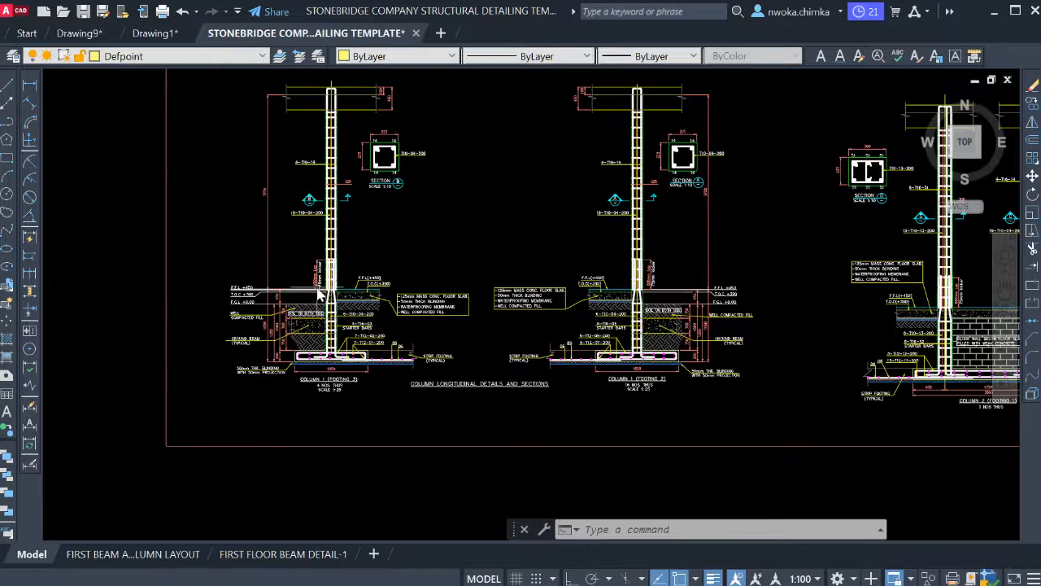
pyautogui.scroll(3, 332, 335)
pyautogui.scroll(-7, 330, 283)
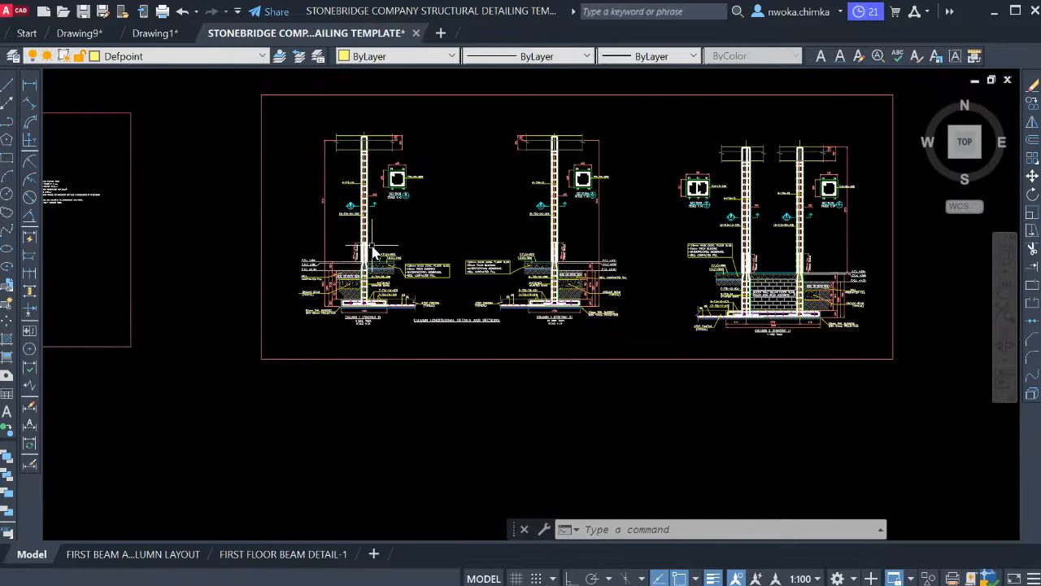
# Survey the remaining drawing groups, then return to the first floor layout and check its drawing title.
pyautogui.scroll(-5, 358, 255)
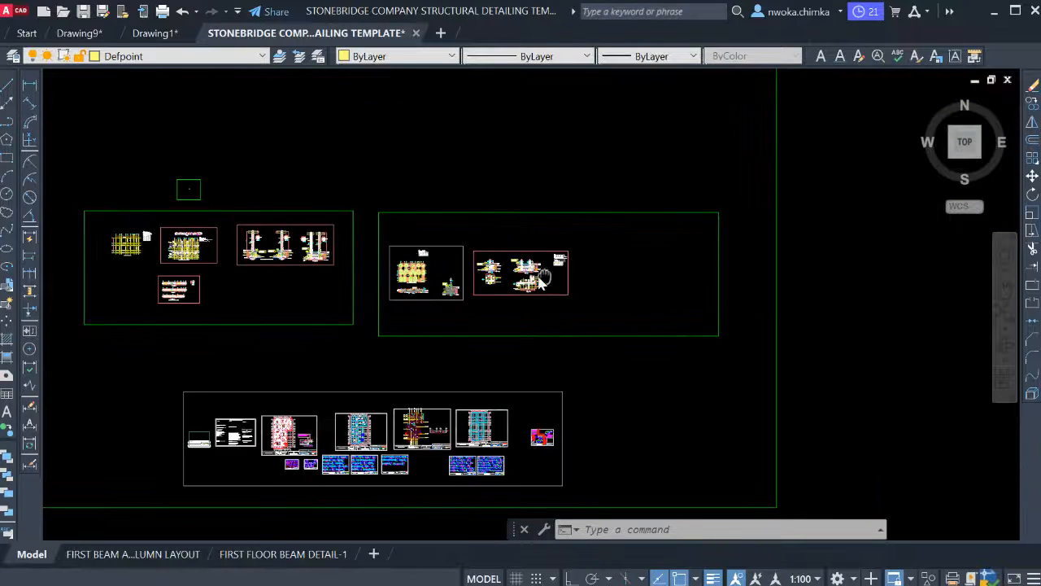
pyautogui.scroll(-3, 455, 261)
pyautogui.scroll(-2, 650, 291)
pyautogui.moveTo(860, 286)
pyautogui.mouseDown(button='middle')
pyautogui.moveTo(487, 265)
pyautogui.moveTo(247, 273)
pyautogui.moveTo(481, 279)
pyautogui.mouseUp(button='middle')
pyautogui.scroll(5, 586, 243)
pyautogui.moveTo(605, 253); pyautogui.dragTo(423, 261, button='middle')
pyautogui.scroll(5, 383, 271)
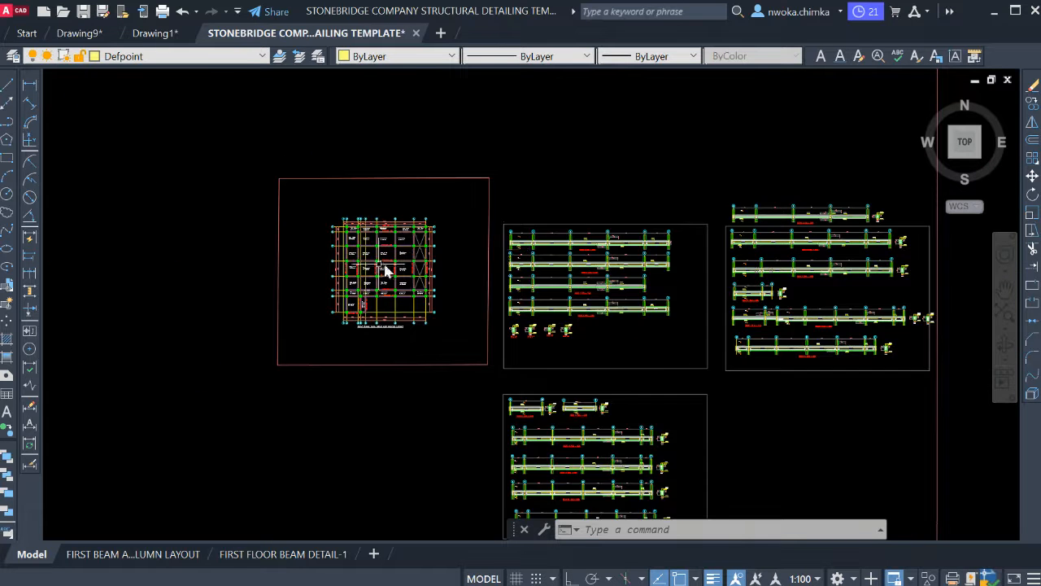
pyautogui.scroll(5, 384, 439)
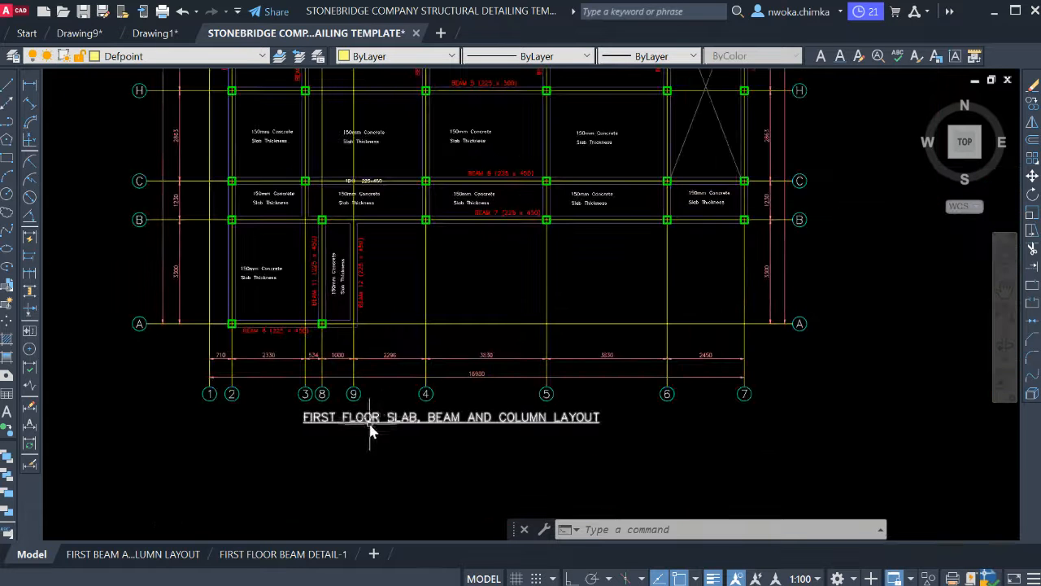
pyautogui.scroll(2, 484, 429)
pyautogui.scroll(-10, 709, 416)
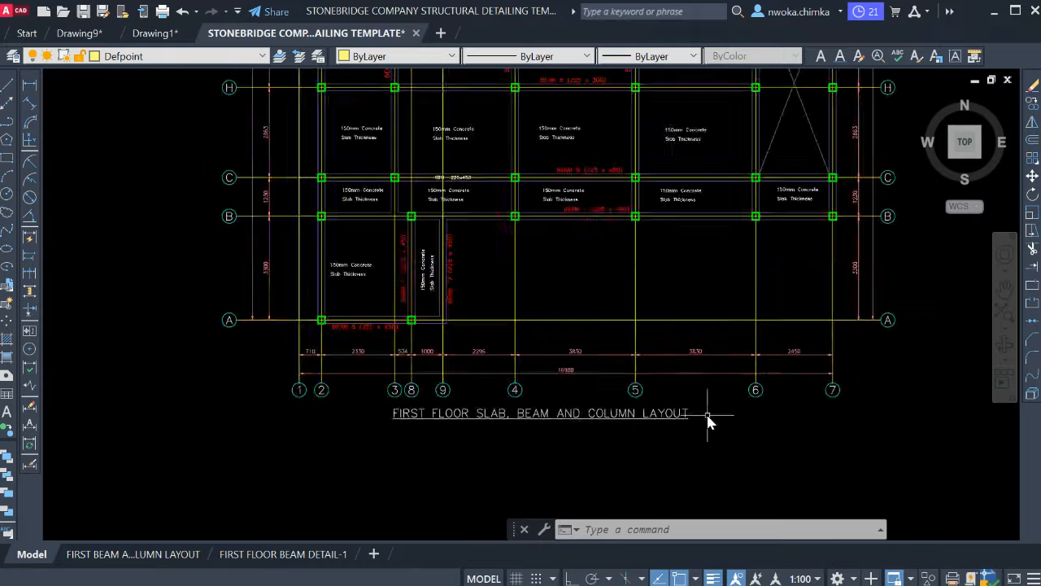
# Compare the storey-level beam layouts and their red titles with the framed first floor slab, beam and column layout.
pyautogui.scroll(10, 402, 216)
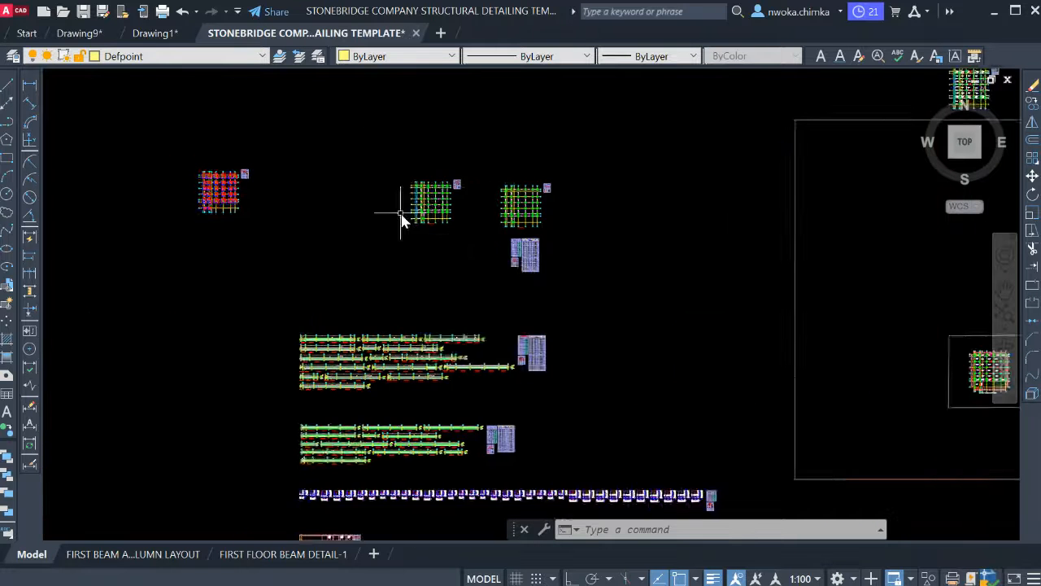
pyautogui.scroll(-6, 291, 321)
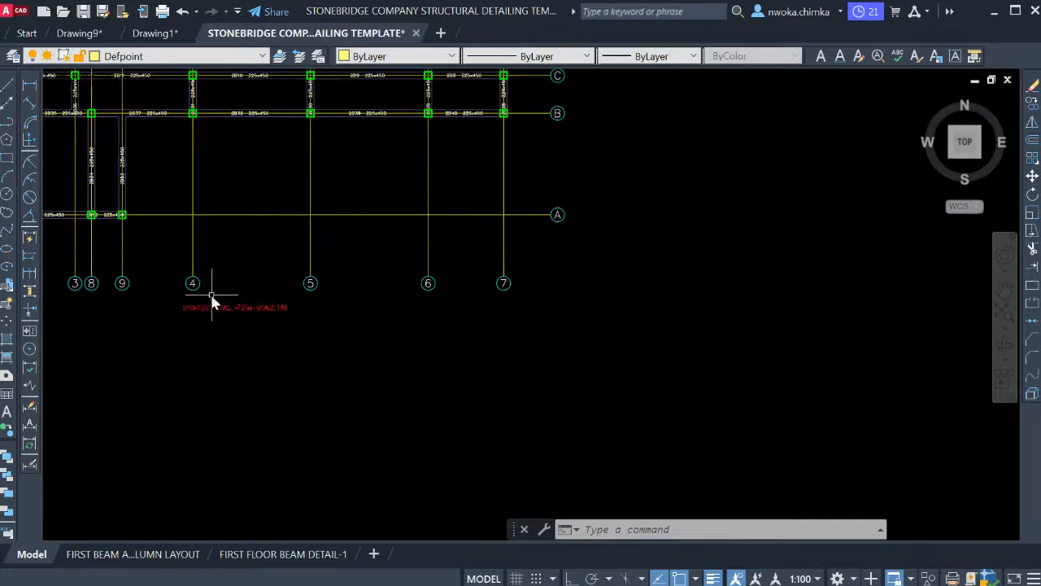
pyautogui.scroll(6, 586, 317)
pyautogui.scroll(-8, 314, 288)
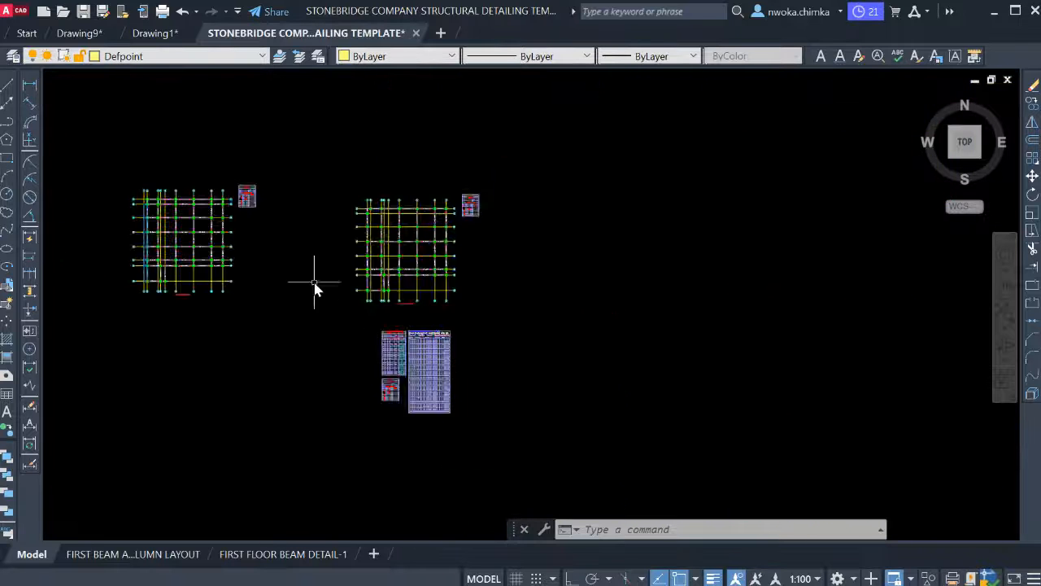
pyautogui.scroll(4, 651, 297)
pyautogui.scroll(3, 602, 337)
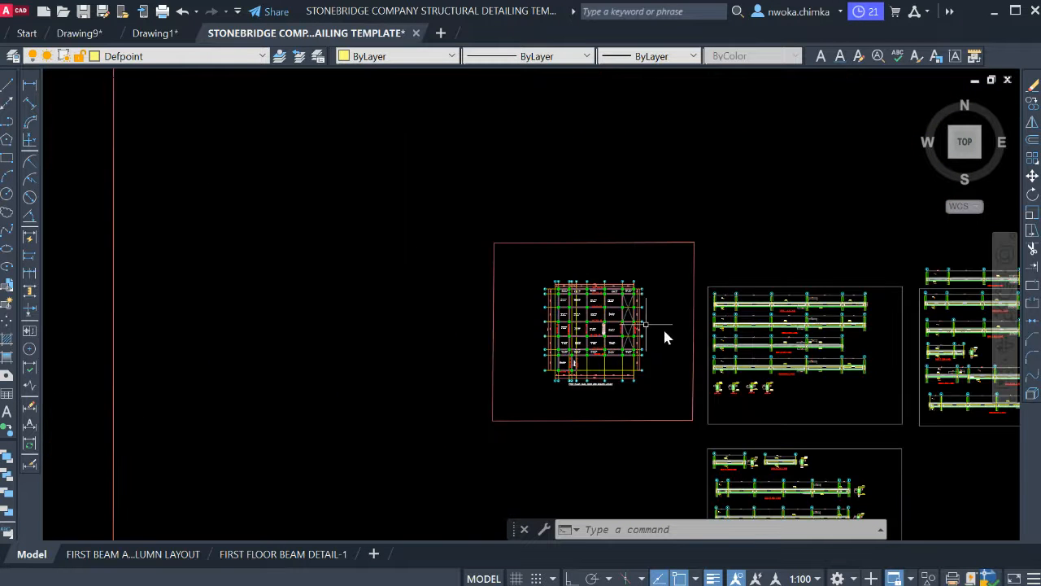
pyautogui.scroll(-1, 575, 337)
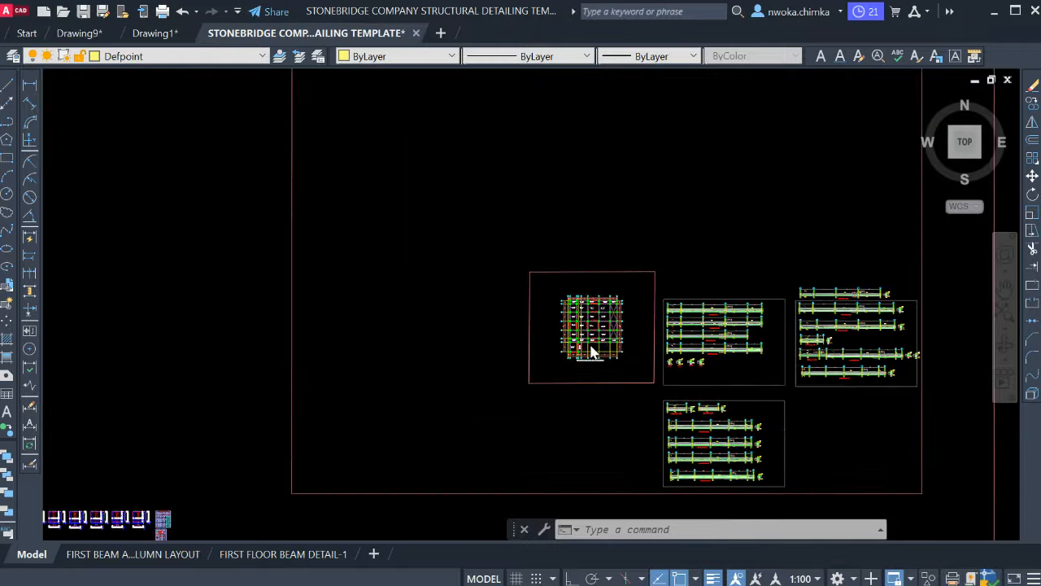
pyautogui.scroll(6, 592, 351)
pyautogui.scroll(-2, 403, 345)
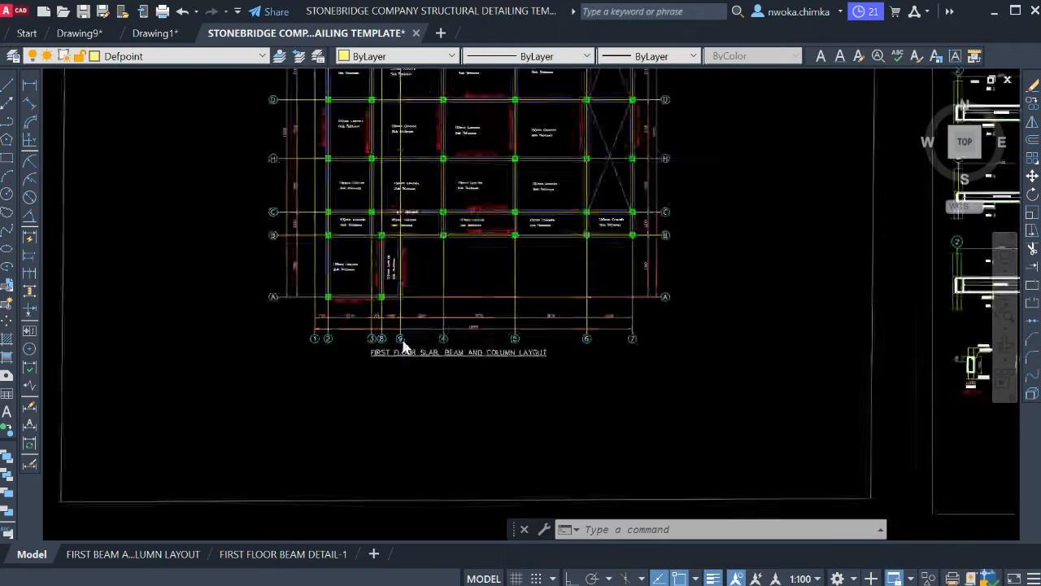
pyautogui.scroll(-10, 403, 346)
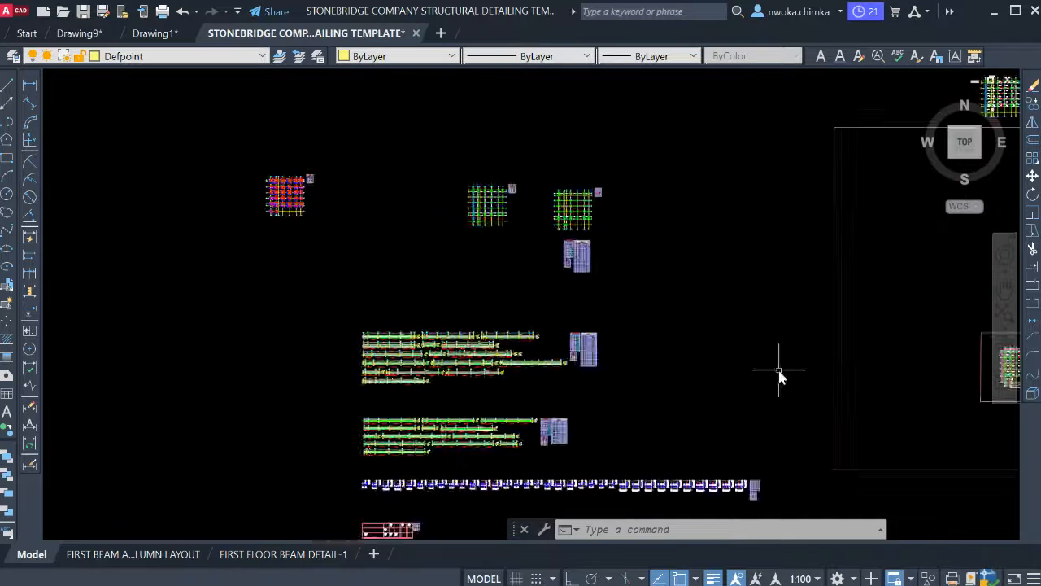
# Examine the two green storey beam grid layouts with their tables, and the footing layout beside them.
pyautogui.scroll(-2, 780, 375)
pyautogui.scroll(5, 414, 240)
pyautogui.scroll(-2, 568, 266)
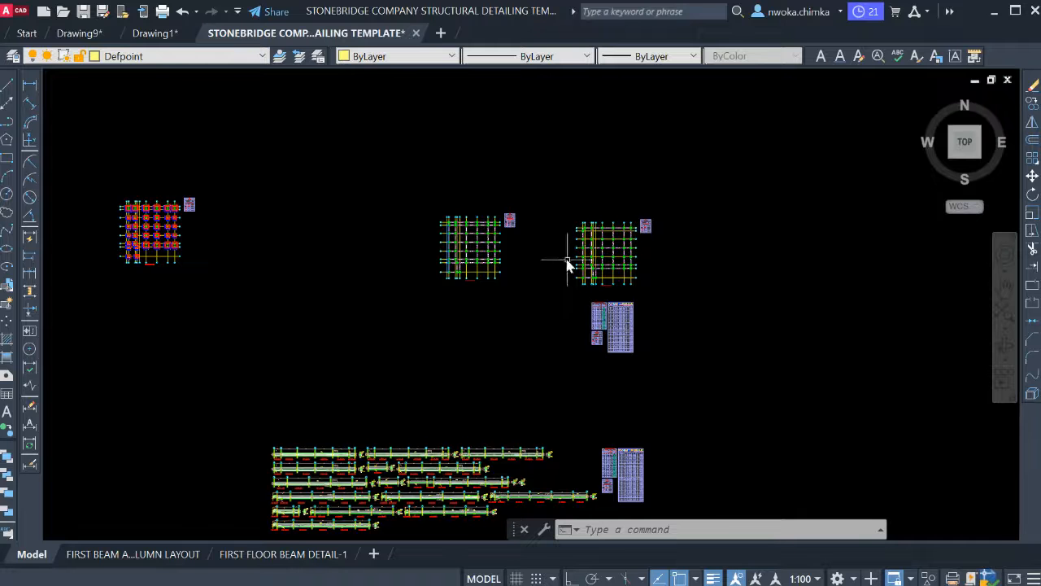
pyautogui.scroll(5, 607, 277)
pyautogui.scroll(3, 605, 334)
pyautogui.scroll(-9, 716, 295)
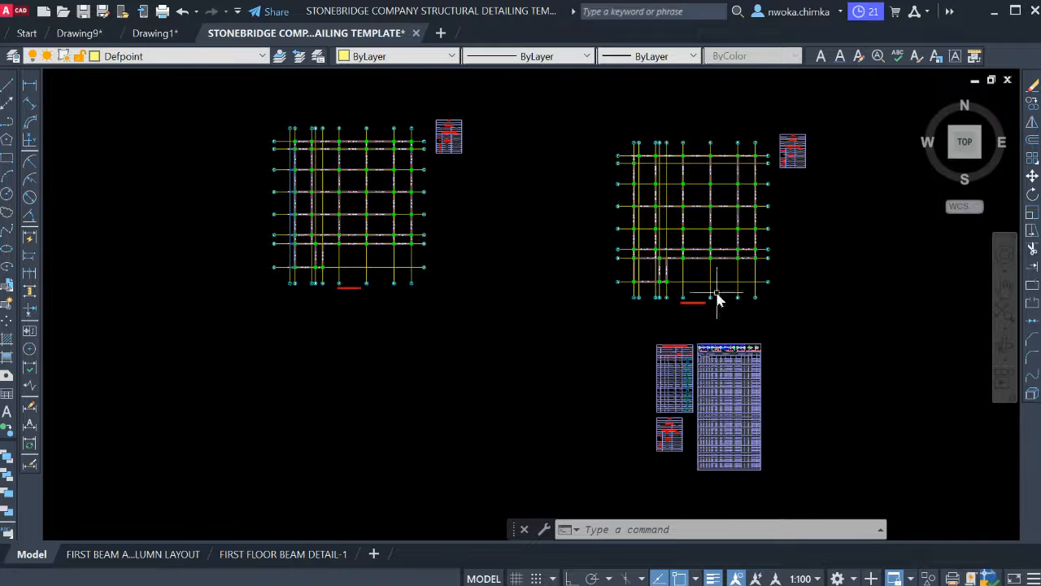
pyautogui.scroll(6, 376, 221)
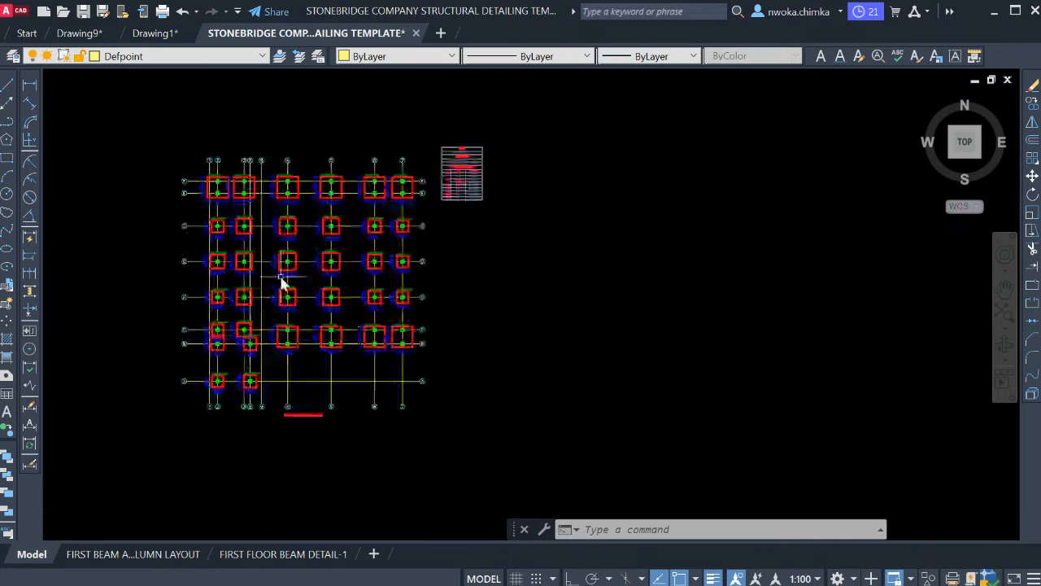
pyautogui.scroll(-4, 289, 272)
pyautogui.scroll(4, 335, 270)
pyautogui.scroll(-4, 623, 237)
pyautogui.scroll(-4, 332, 267)
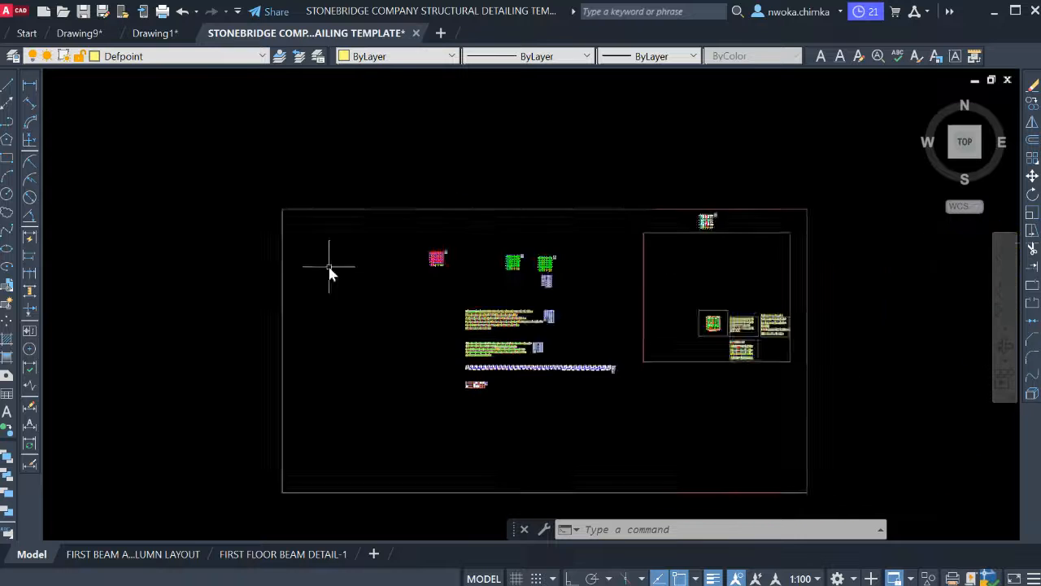
# Examine the foundation plan and the footing sections, including their reinforcement labels, level marks and dimensions.
pyautogui.moveTo(328, 267); pyautogui.dragTo(675, 275, button='middle')
pyautogui.scroll(-2, 672, 275)
pyautogui.moveTo(352, 278); pyautogui.dragTo(745, 269, button='middle')
pyautogui.scroll(12, 323, 301)
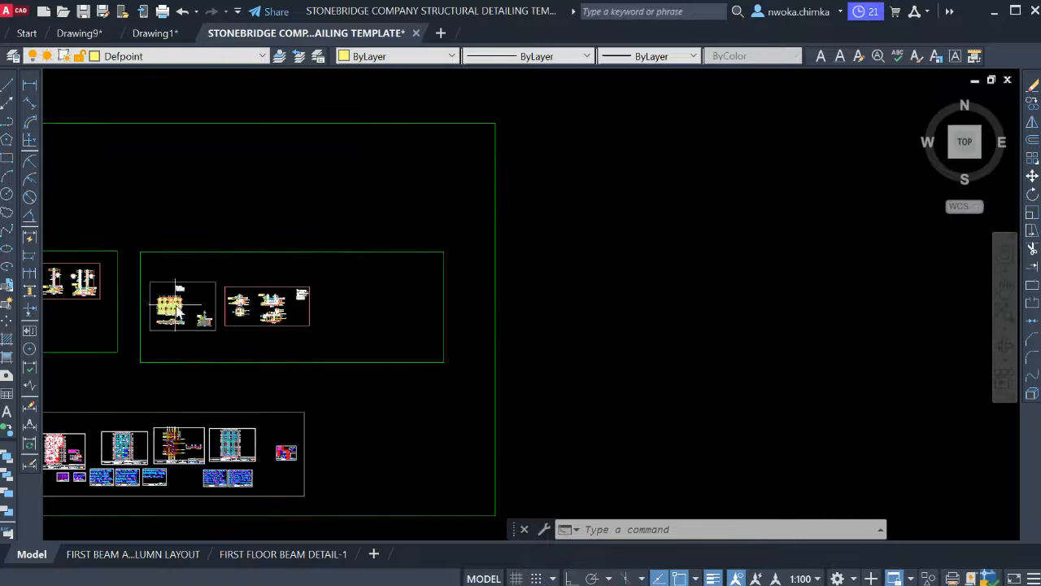
pyautogui.scroll(-5, 228, 285)
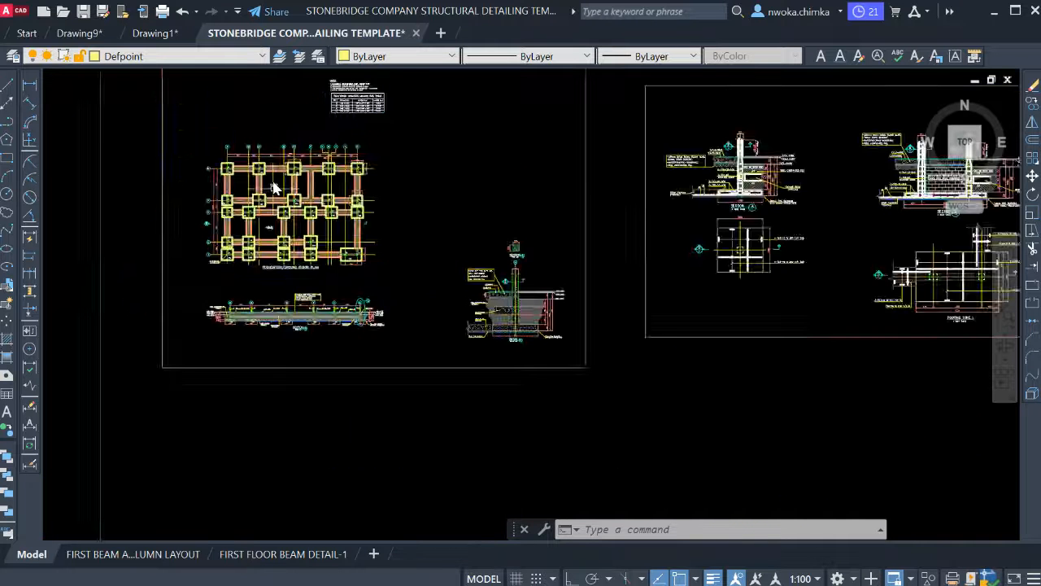
pyautogui.scroll(2, 472, 325)
pyautogui.scroll(6, 619, 287)
pyautogui.scroll(-6, 365, 309)
pyautogui.moveTo(681, 326); pyautogui.dragTo(233, 334, button='middle')
pyautogui.moveTo(351, 187); pyautogui.dragTo(284, 352, button='middle')
pyautogui.scroll(7, 247, 293)
pyautogui.scroll(-12, 224, 279)
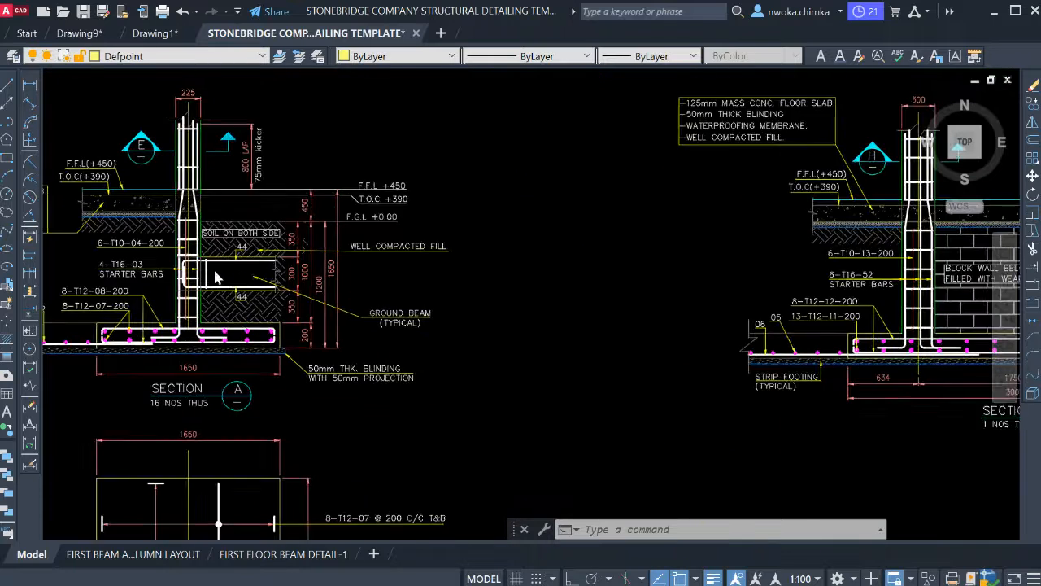
# Return to the framed first floor slab, beam and column layout and review it beside the beam details.
pyautogui.moveTo(617, 290); pyautogui.dragTo(353, 291, button='middle')
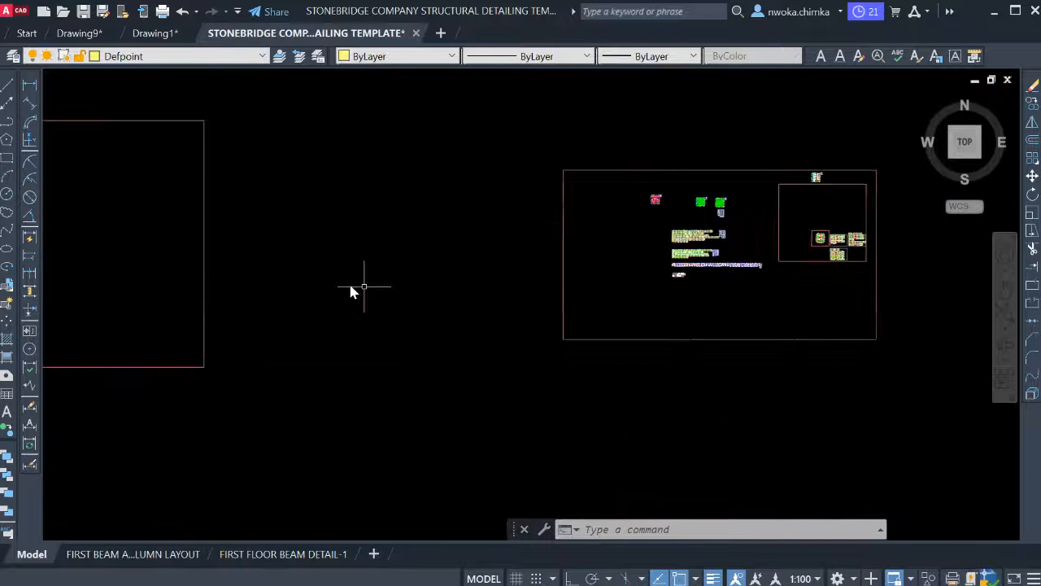
pyautogui.moveTo(550, 302); pyautogui.dragTo(298, 302, button='middle')
pyautogui.scroll(5, 570, 251)
pyautogui.scroll(2, 579, 243)
pyautogui.moveTo(551, 247); pyautogui.dragTo(422, 316, button='middle')
pyautogui.scroll(-2, 422, 249)
pyautogui.scroll(-2, 424, 236)
pyautogui.scroll(4, 334, 210)
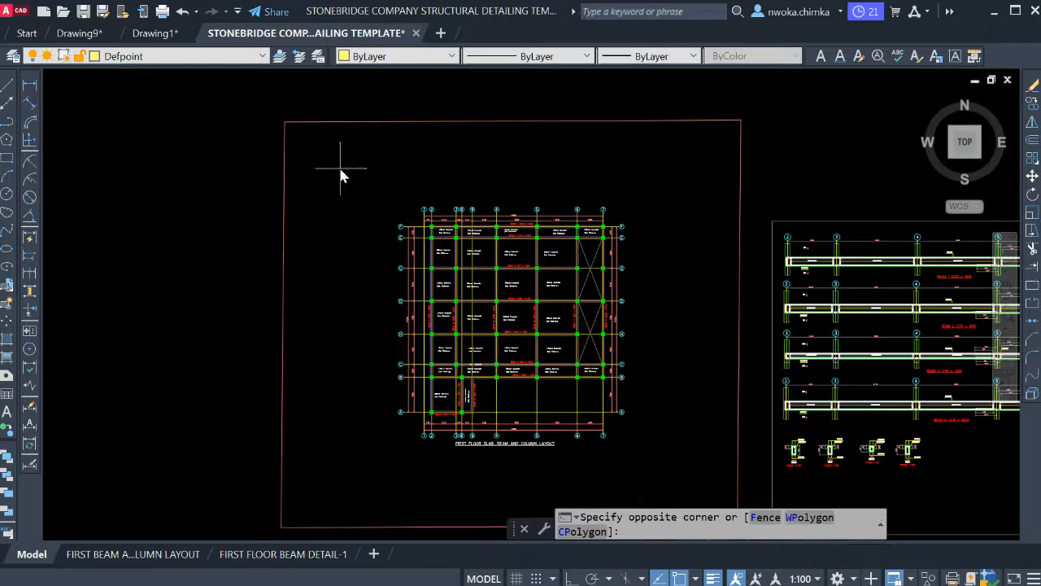
# Copy the first floor slab, beam and column layout with its title into the empty area above its frame.
pyautogui.scroll(-3, 423, 209)
pyautogui.click(577, 383)
pyautogui.scroll(8, 502, 359)
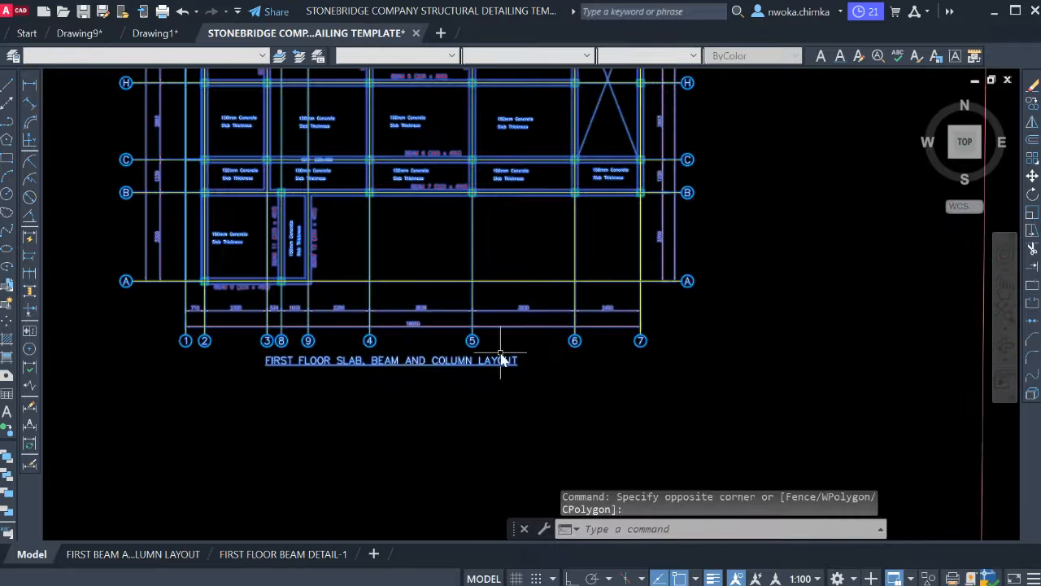
pyautogui.scroll(4, 331, 370)
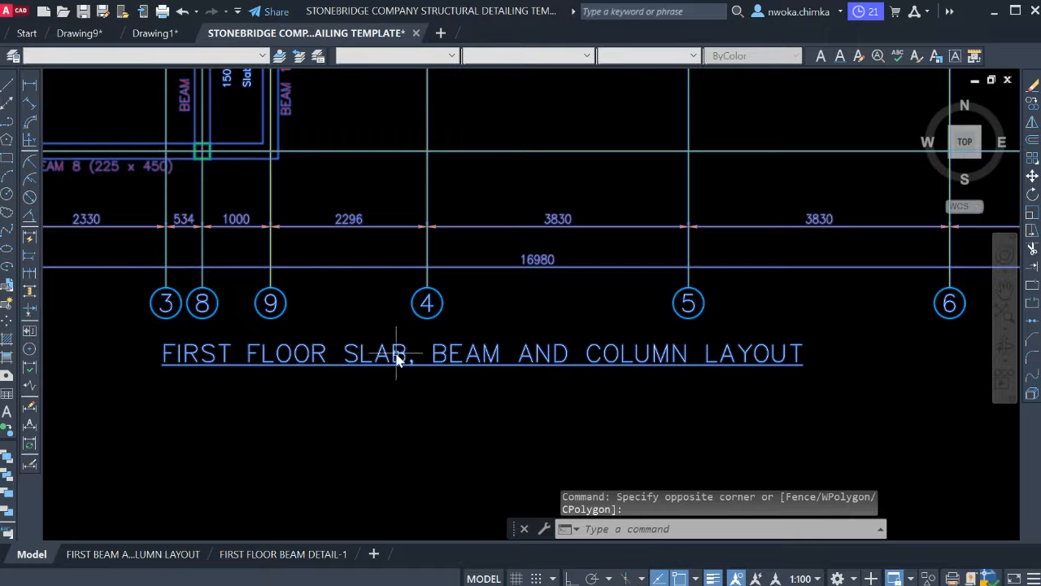
pyautogui.scroll(-6, 513, 353)
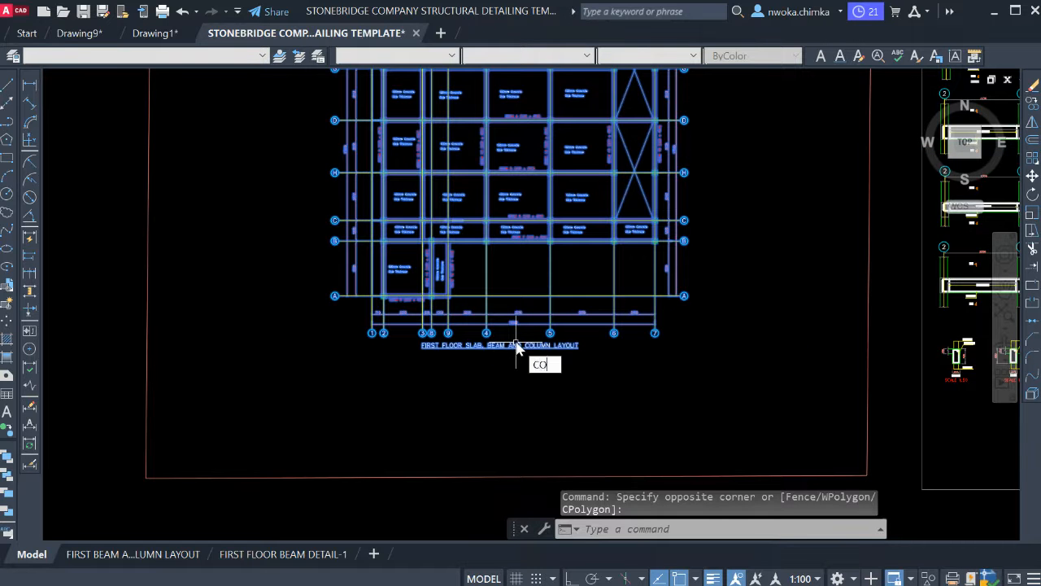
pyautogui.write('co')
pyautogui.press('Return')
pyautogui.scroll(-6, 547, 345)
pyautogui.click(548, 307)
pyautogui.scroll(-2, 598, 337)
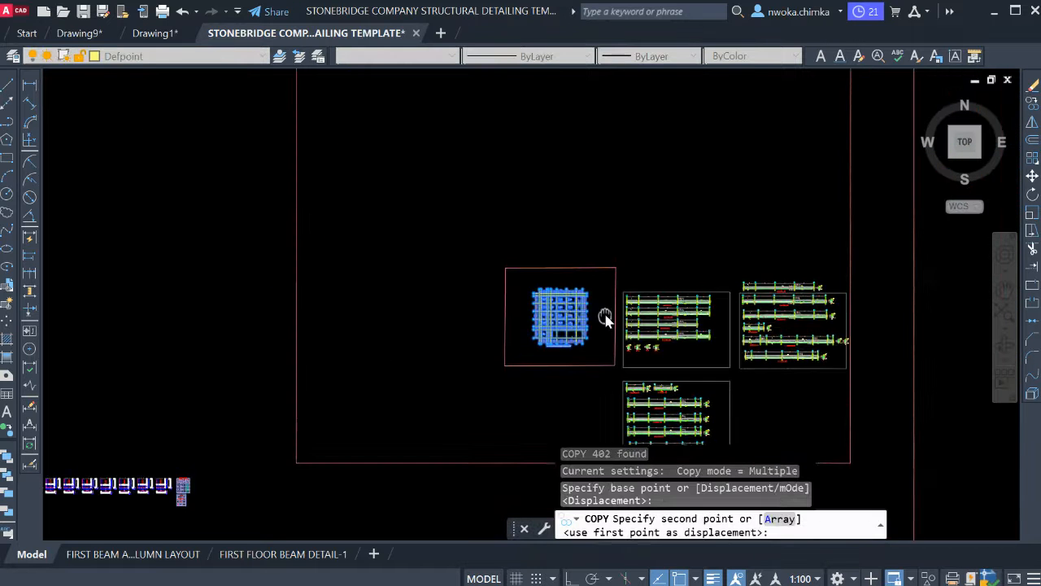
pyautogui.moveTo(500, 201); pyautogui.dragTo(565, 312, button='middle')
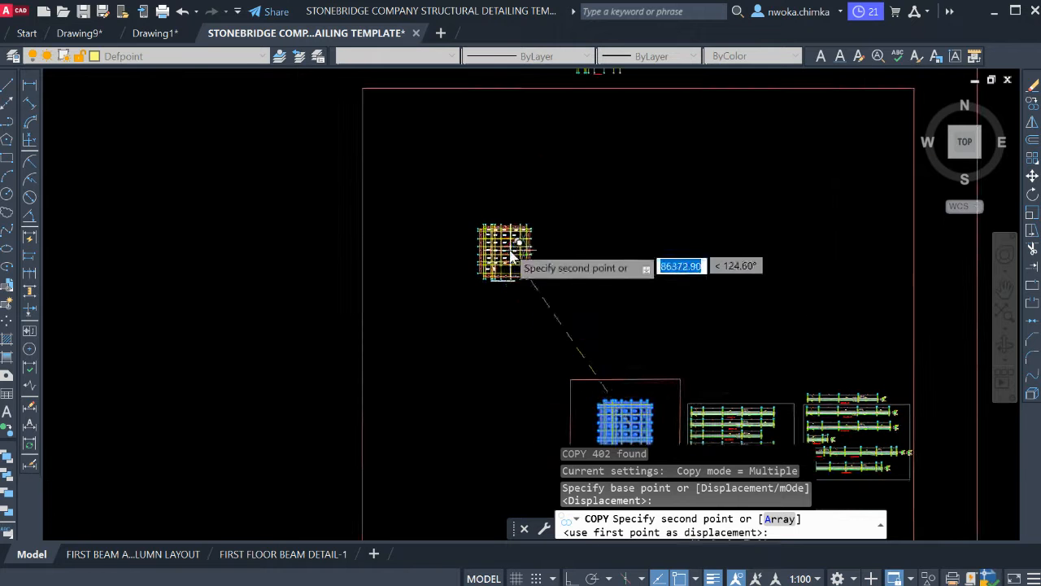
pyautogui.click(504, 243)
pyautogui.scroll(3, 521, 252)
pyautogui.press('Escape')
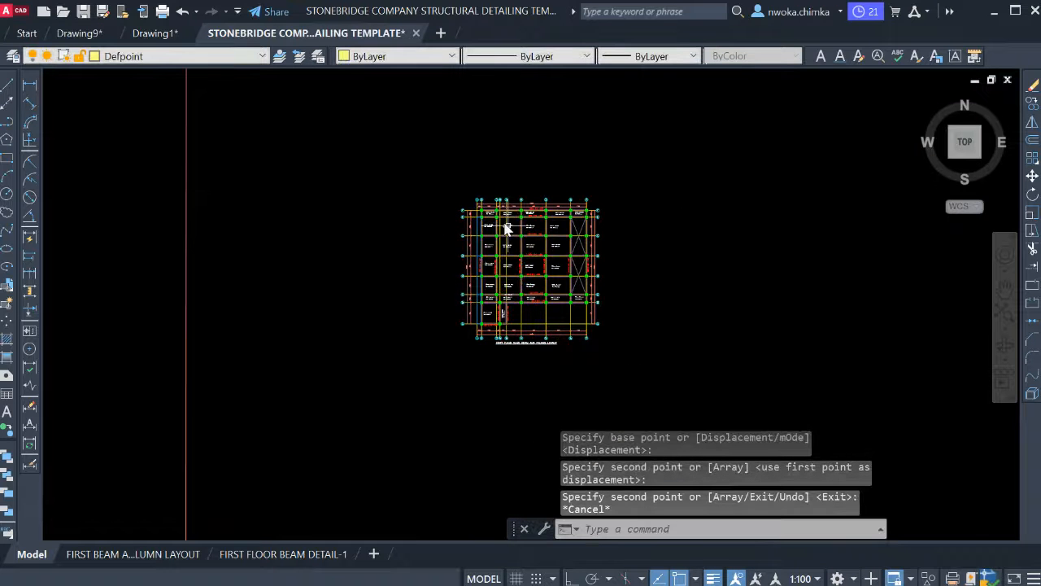
# Inspect the copied first floor layout, including its gridlines, beam labels and slab thickness notes.
pyautogui.scroll(4, 541, 269)
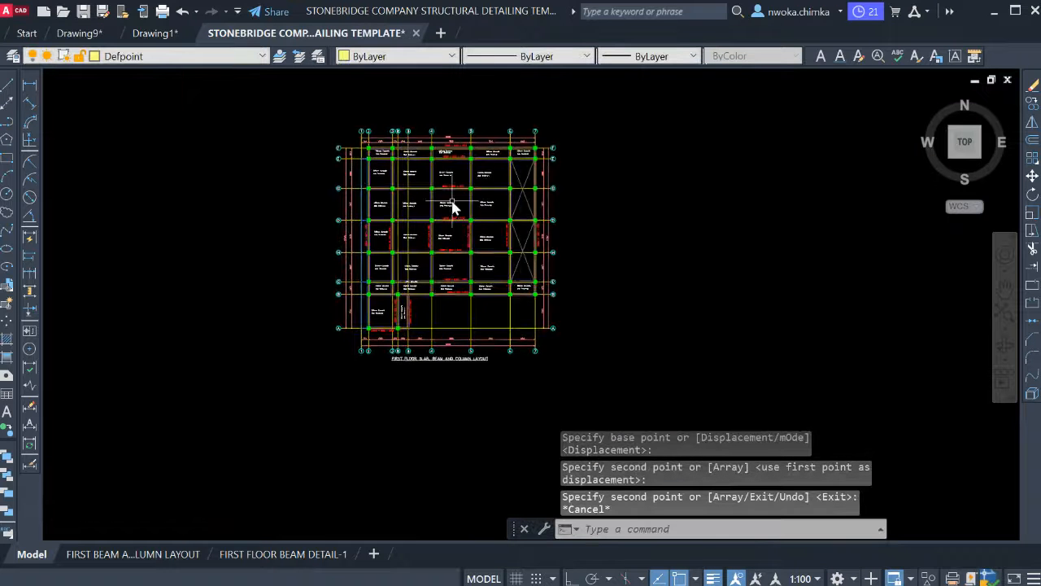
pyautogui.scroll(4, 456, 201)
pyautogui.scroll(-8, 590, 248)
pyautogui.scroll(1, 590, 248)
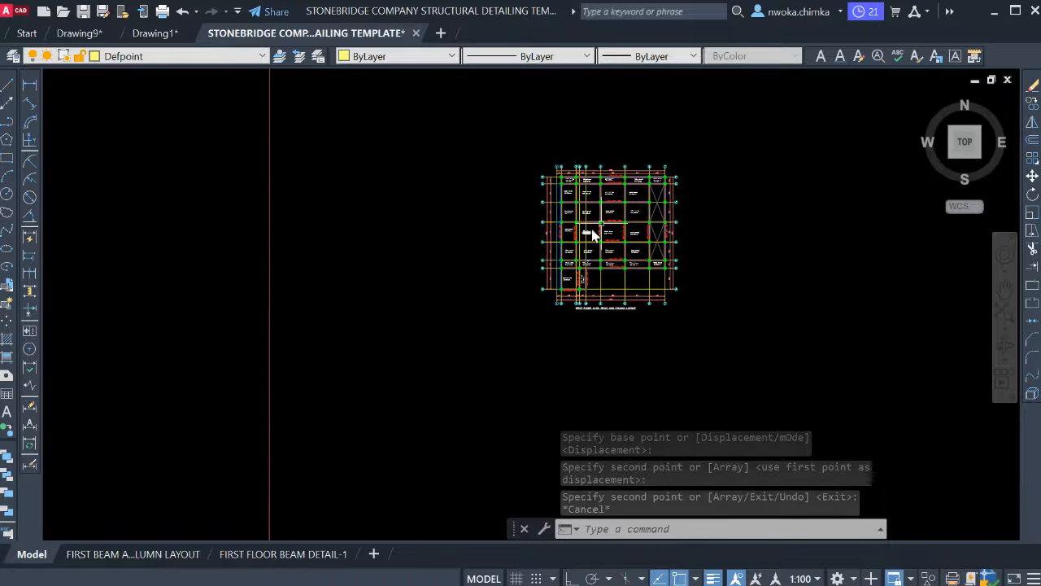
pyautogui.scroll(5, 664, 201)
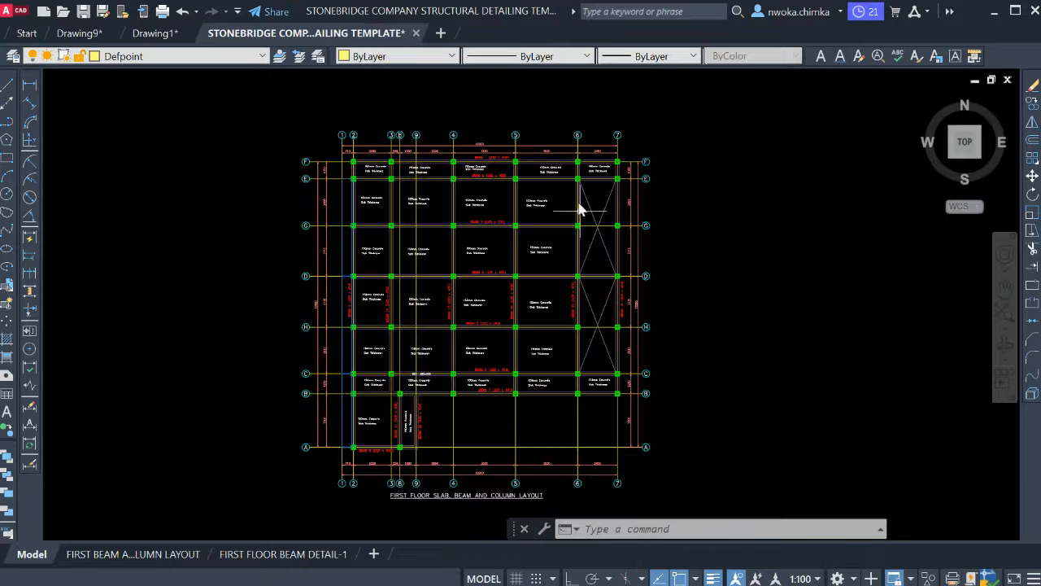
# Locate the framed slab reinforcement detail and section among the other drawing groups and examine it.
pyautogui.scroll(-15, 633, 201)
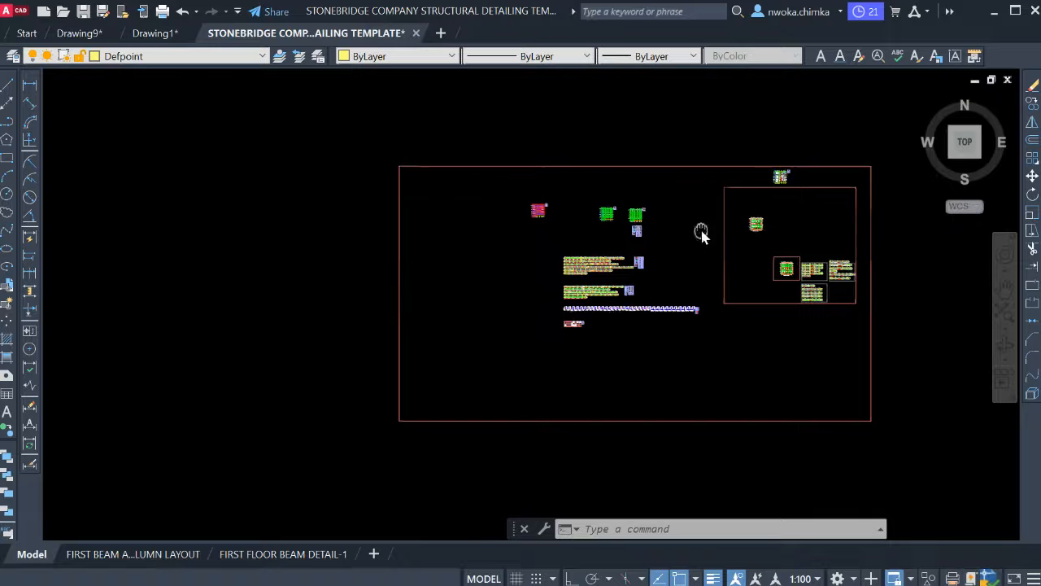
pyautogui.moveTo(374, 257); pyautogui.dragTo(733, 286, button='middle')
pyautogui.scroll(5, 455, 264)
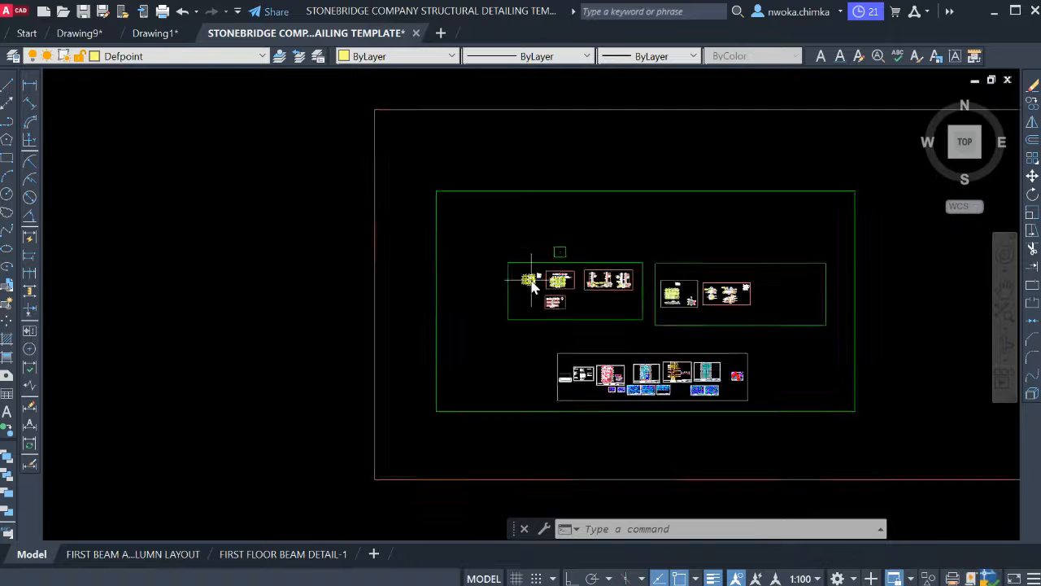
pyautogui.scroll(5, 543, 285)
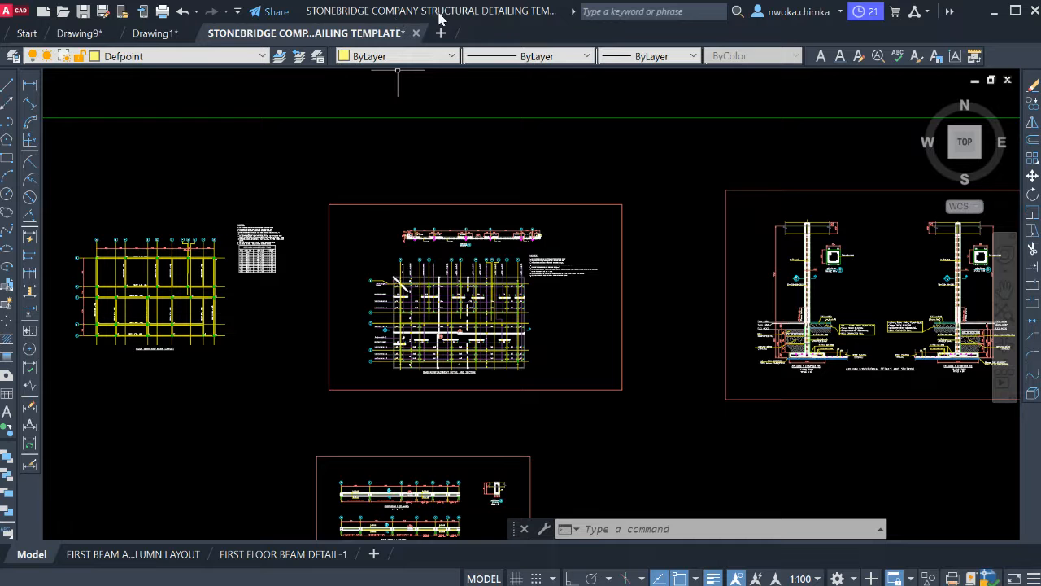
pyautogui.scroll(2, 502, 190)
pyautogui.scroll(-2, 488, 203)
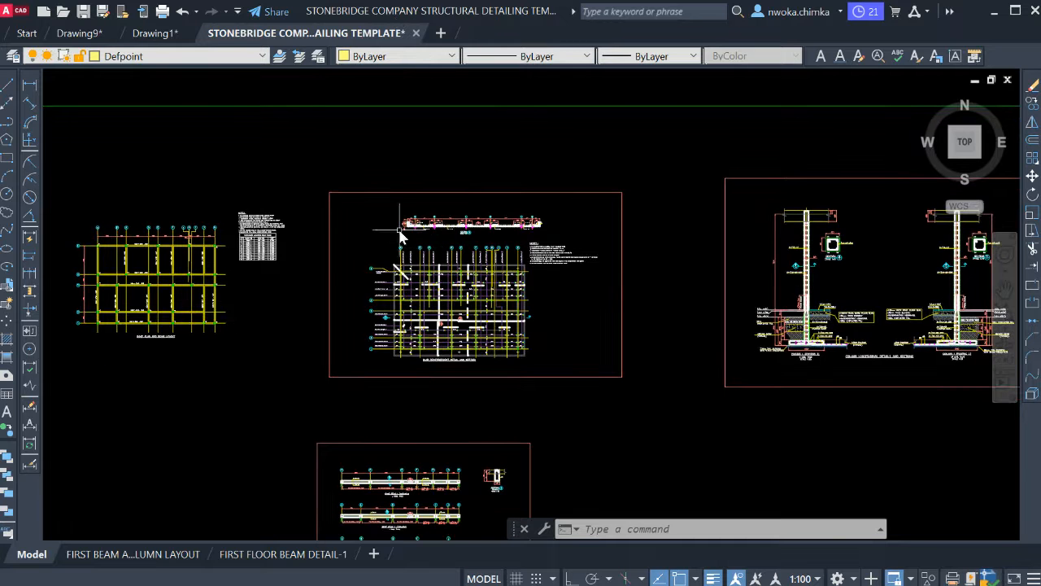
pyautogui.scroll(2, 365, 225)
pyautogui.scroll(-2, 326, 165)
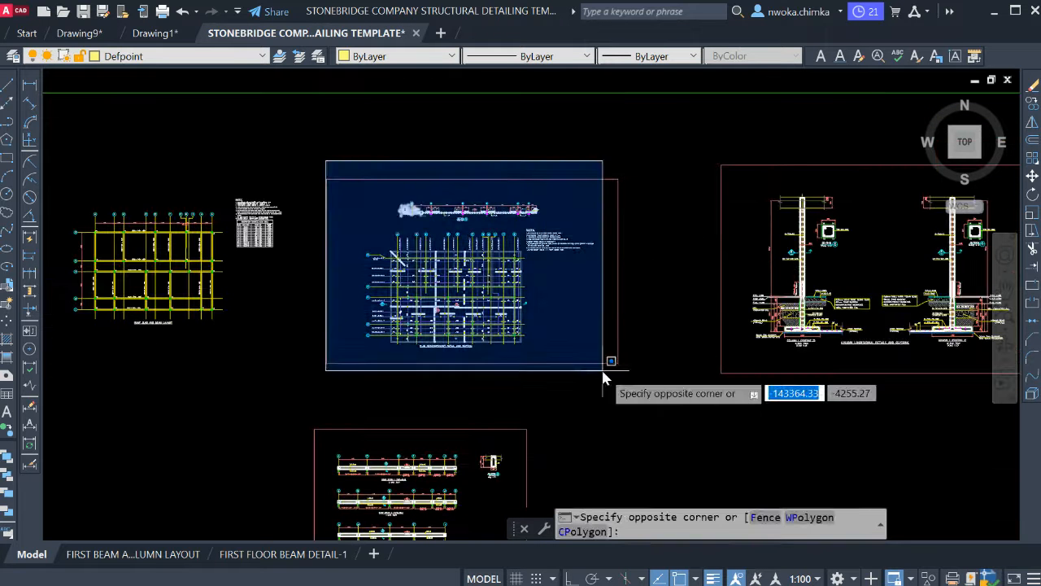
# Copy the framed slab reinforcement detail and section with its notes into the empty area beside the copied first floor layout.
pyautogui.click(634, 382)
pyautogui.click(653, 321)
pyautogui.click(582, 360)
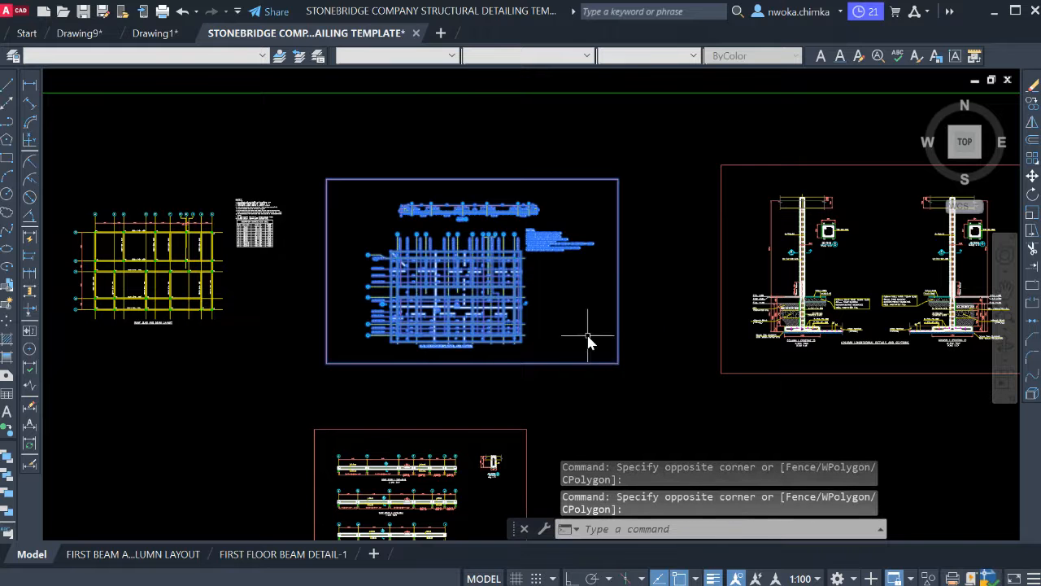
pyautogui.press('Return')
pyautogui.click(442, 298)
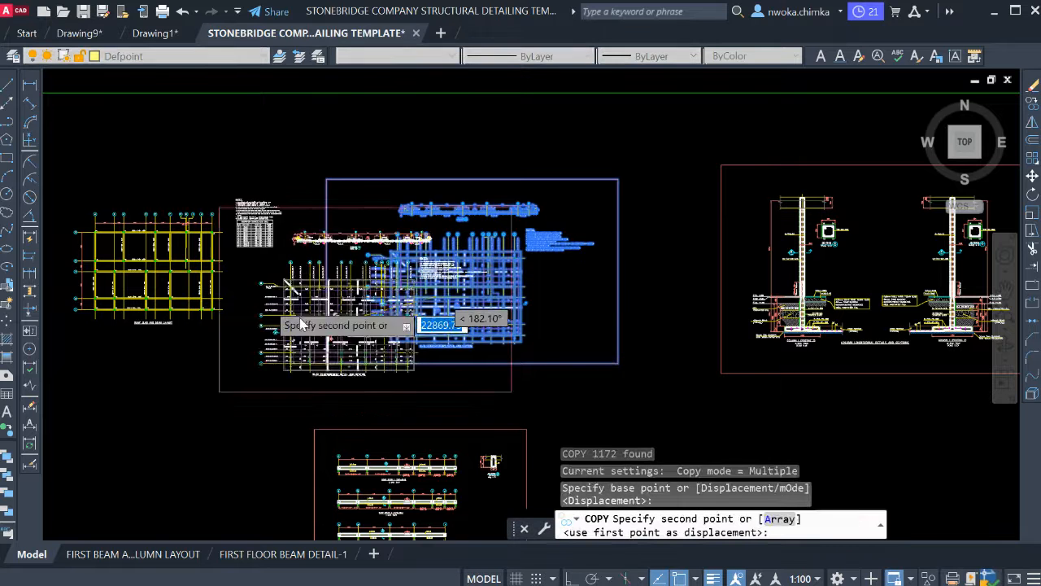
pyautogui.scroll(-2, 300, 317)
pyautogui.scroll(-4, 439, 307)
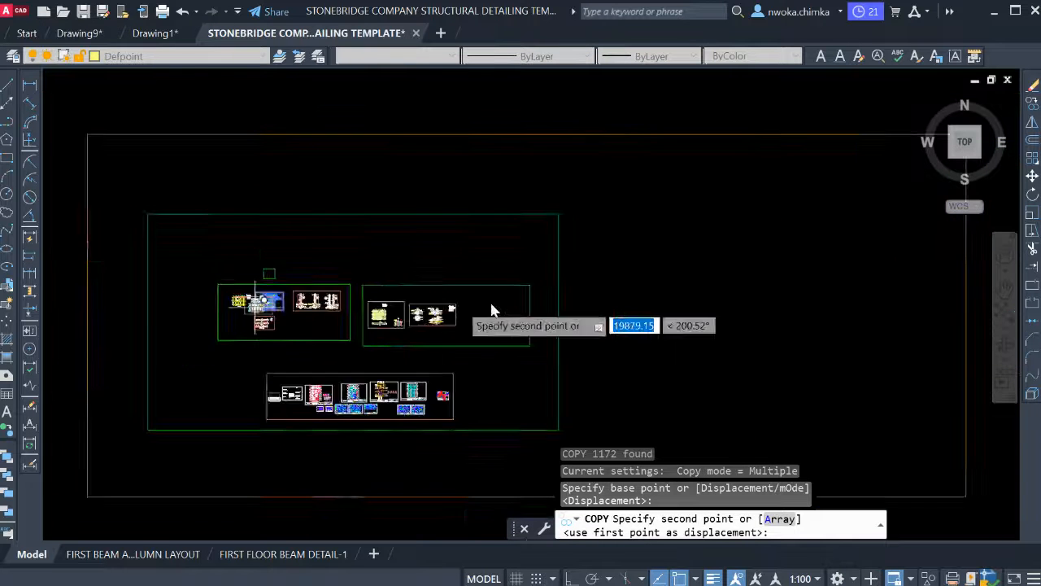
pyautogui.moveTo(517, 311); pyautogui.dragTo(302, 326, button='middle')
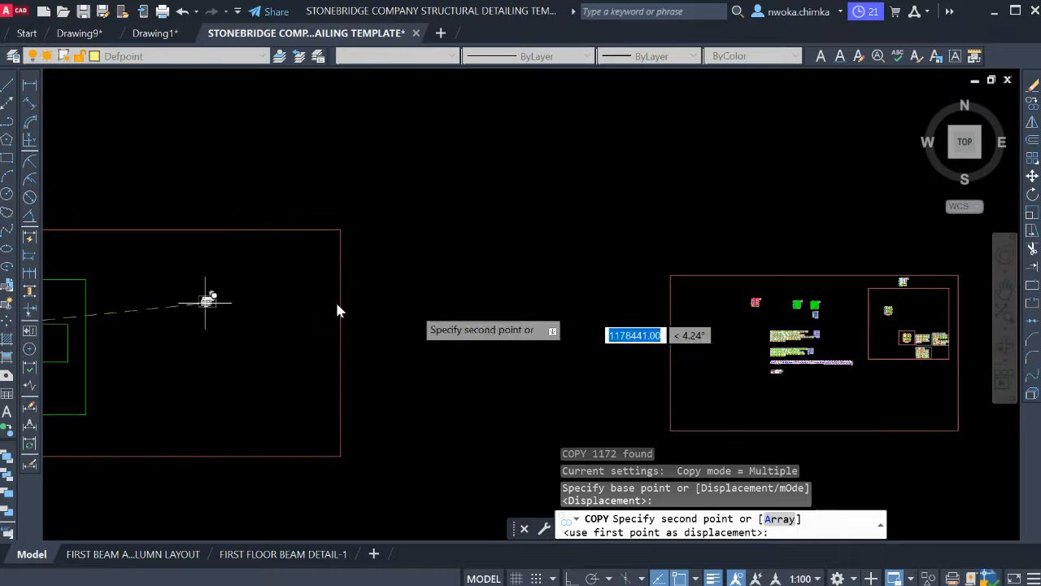
pyautogui.moveTo(649, 332); pyautogui.dragTo(198, 301, button='middle')
pyautogui.scroll(5, 391, 297)
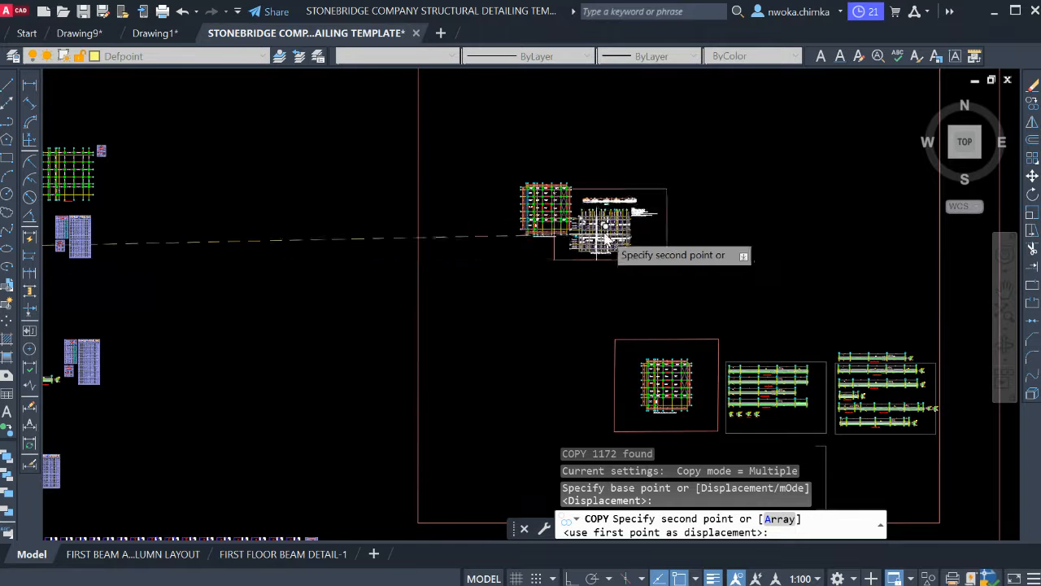
pyautogui.moveTo(581, 221)
pyautogui.mouseDown(button='middle')
pyautogui.moveTo(391, 256)
pyautogui.moveTo(570, 293)
pyautogui.mouseUp(button='middle')
pyautogui.moveTo(230, 249); pyautogui.dragTo(393, 274, button='middle')
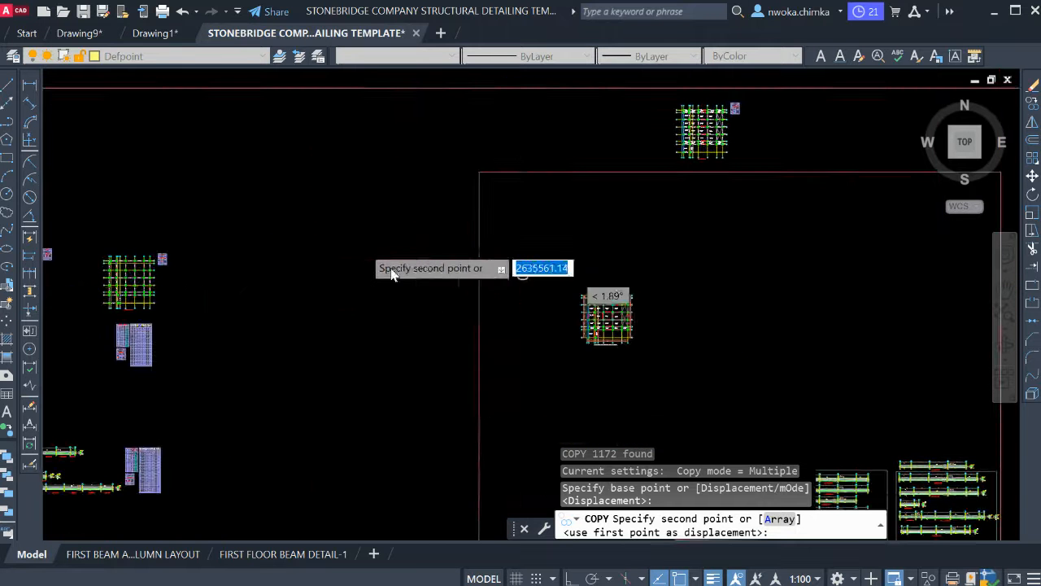
pyautogui.click(379, 302)
pyautogui.press('Escape')
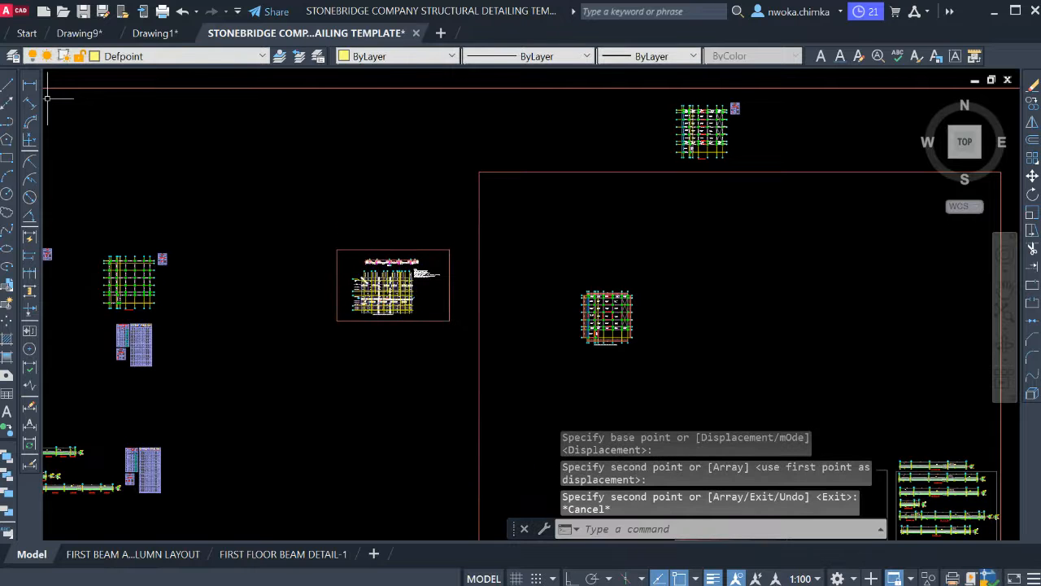
# Draw two crossing diagonal lines over the copied slab reinforcement detail to cross it out.
pyautogui.click(10, 88)
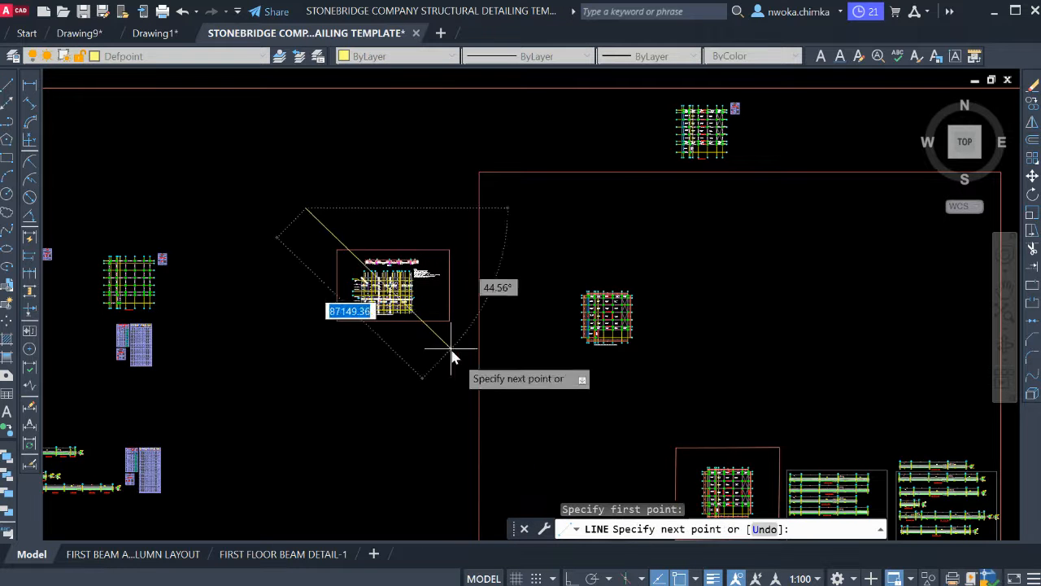
pyautogui.click(492, 373)
pyautogui.press('Return')
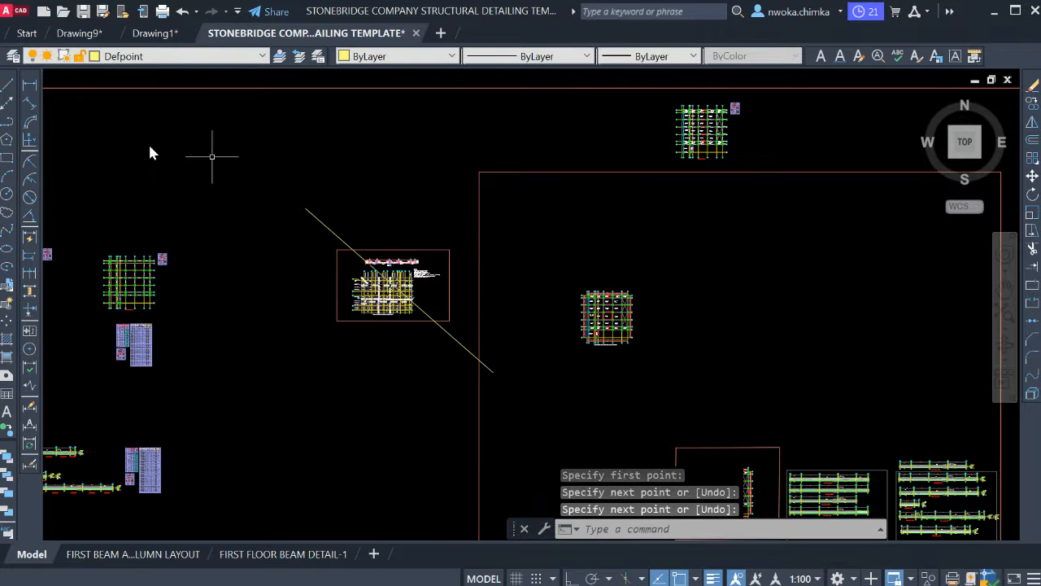
pyautogui.click(9, 86)
pyautogui.click(452, 191)
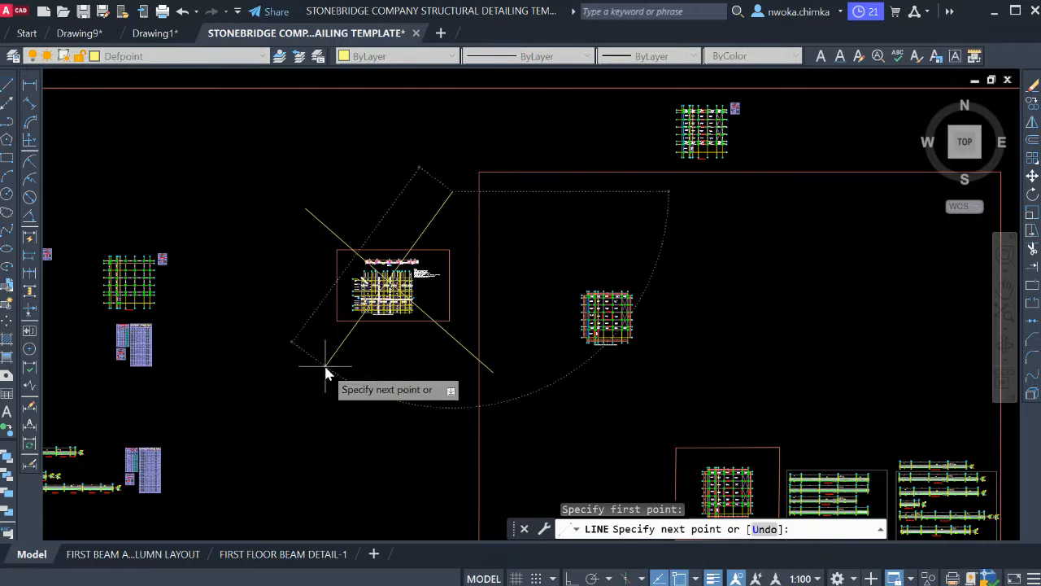
pyautogui.press('Escape')
# Examine the reinforcement bars and callouts in the crossed-out slab reinforcement detail.
pyautogui.scroll(4, 598, 321)
pyautogui.scroll(2, 595, 294)
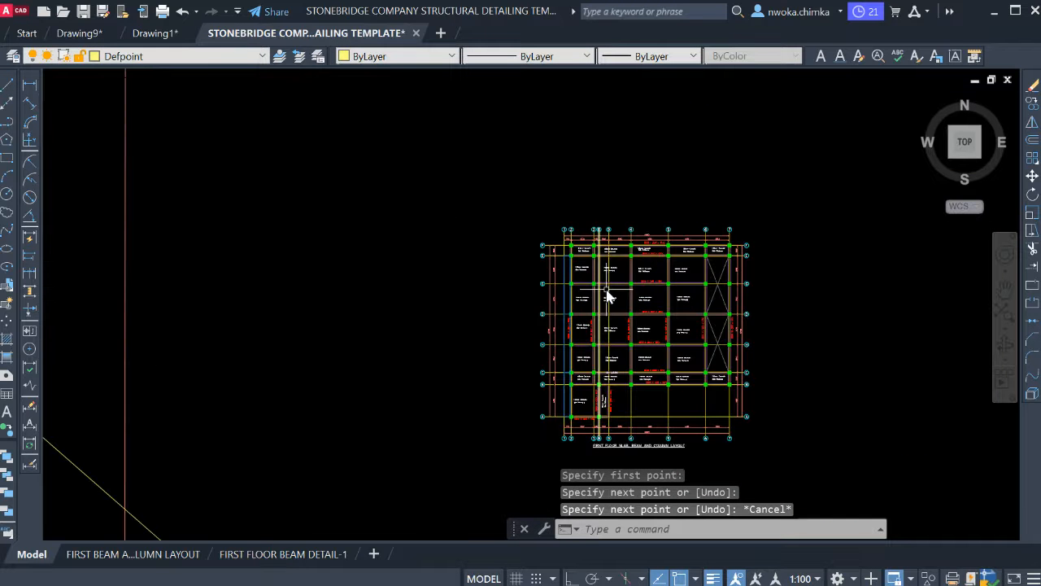
pyautogui.scroll(-4, 651, 285)
pyautogui.scroll(4, 183, 246)
pyautogui.scroll(4, 436, 313)
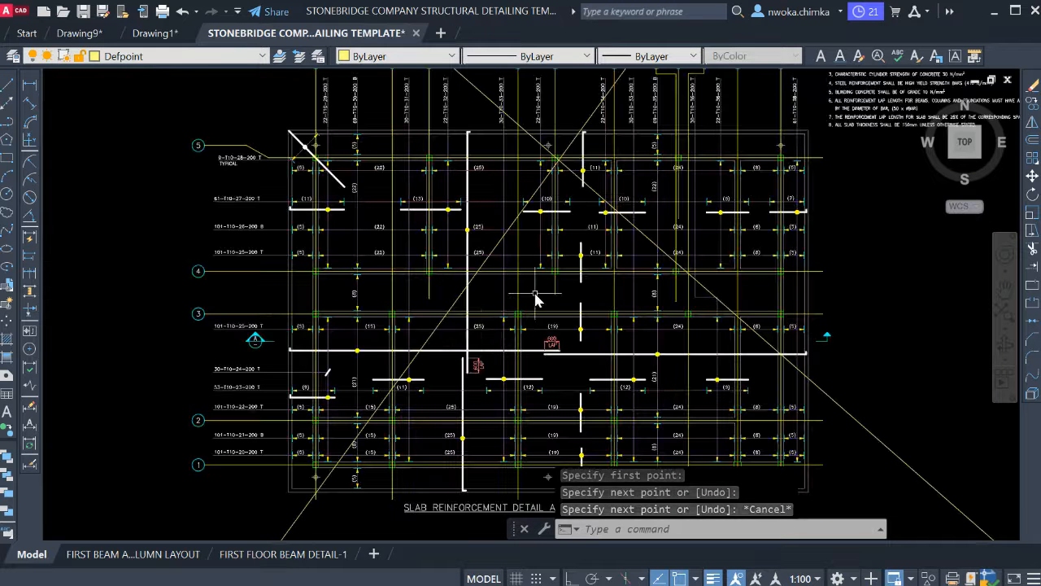
pyautogui.scroll(2, 453, 240)
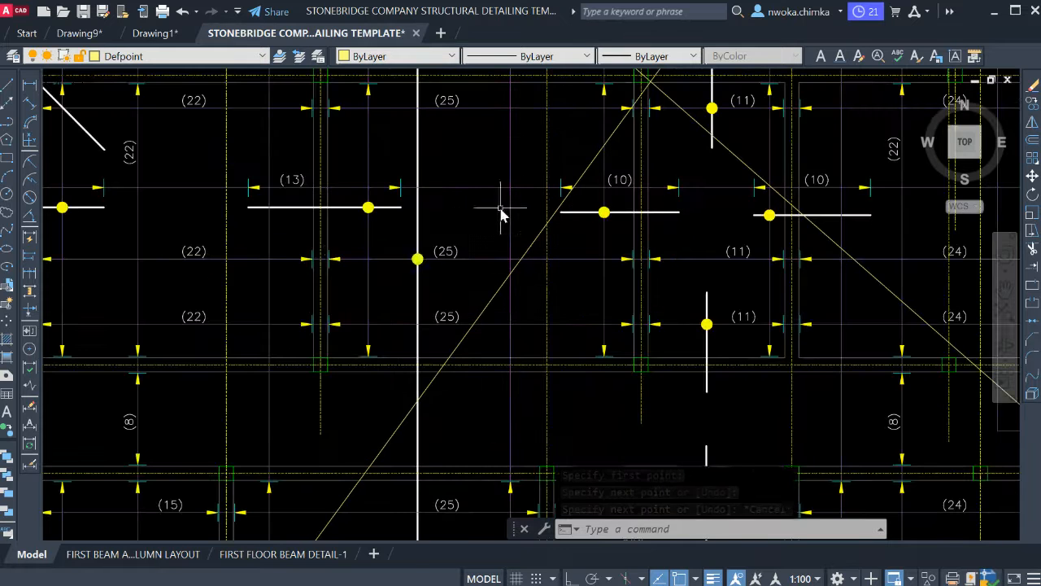
pyautogui.scroll(-5, 306, 236)
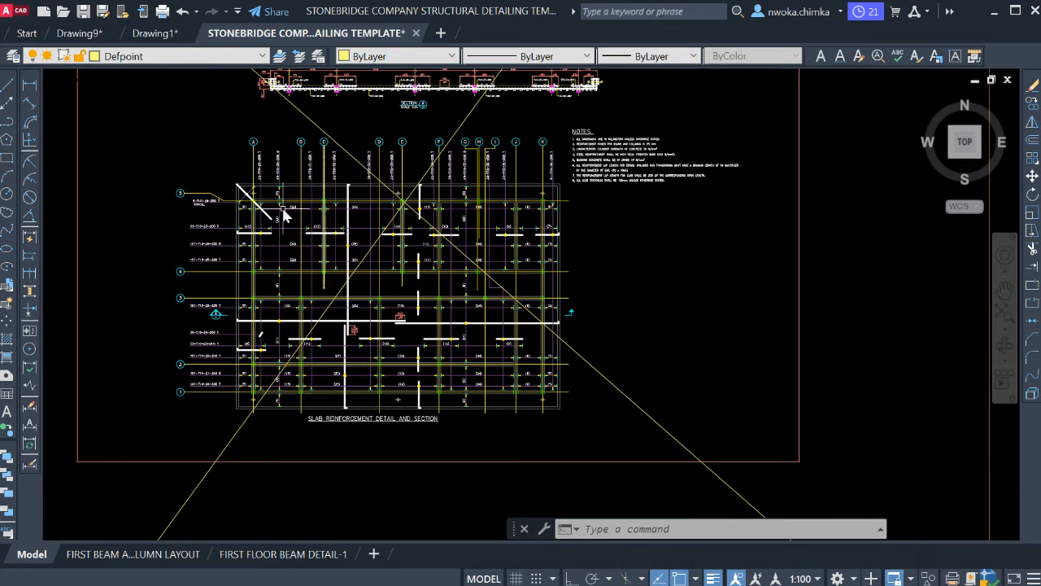
pyautogui.scroll(-4, 334, 259)
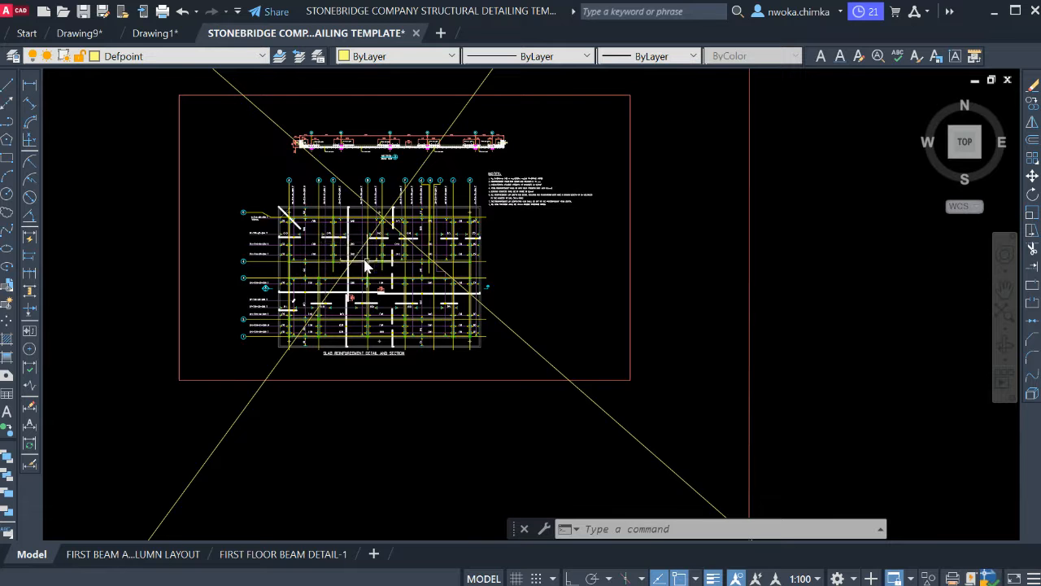
# Examine the copied first floor slab, beam and column layout, including its gridlines, beam labels and dimensions.
pyautogui.moveTo(528, 298)
pyautogui.mouseDown(button='middle')
pyautogui.moveTo(262, 251)
pyautogui.moveTo(342, 241)
pyautogui.moveTo(488, 259)
pyautogui.moveTo(396, 241)
pyautogui.mouseUp(button='middle')
pyautogui.scroll(2, 726, 269)
pyautogui.moveTo(732, 272); pyautogui.dragTo(431, 234, button='middle')
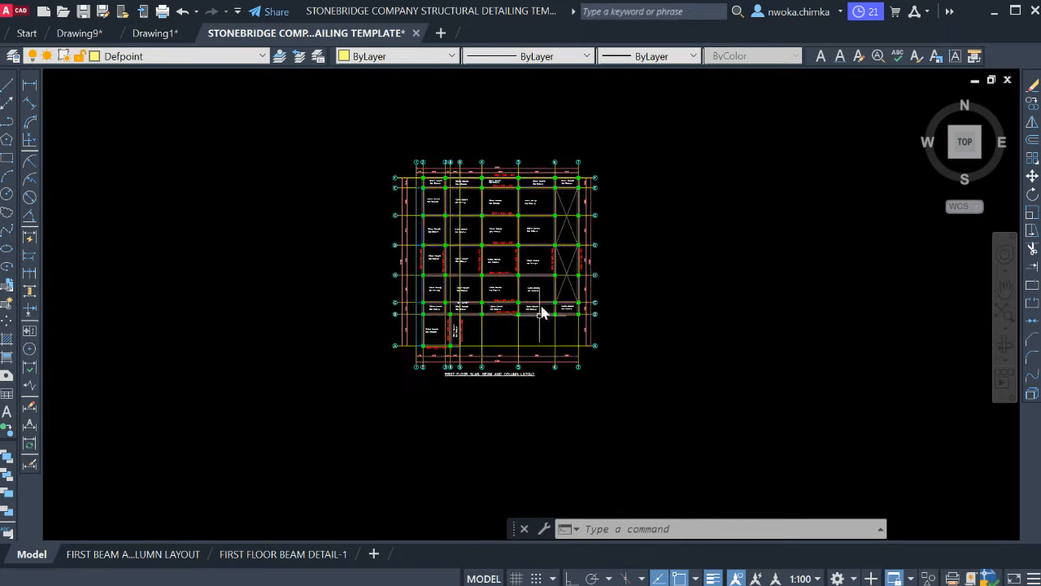
pyautogui.scroll(6, 543, 314)
pyautogui.scroll(-3, 453, 361)
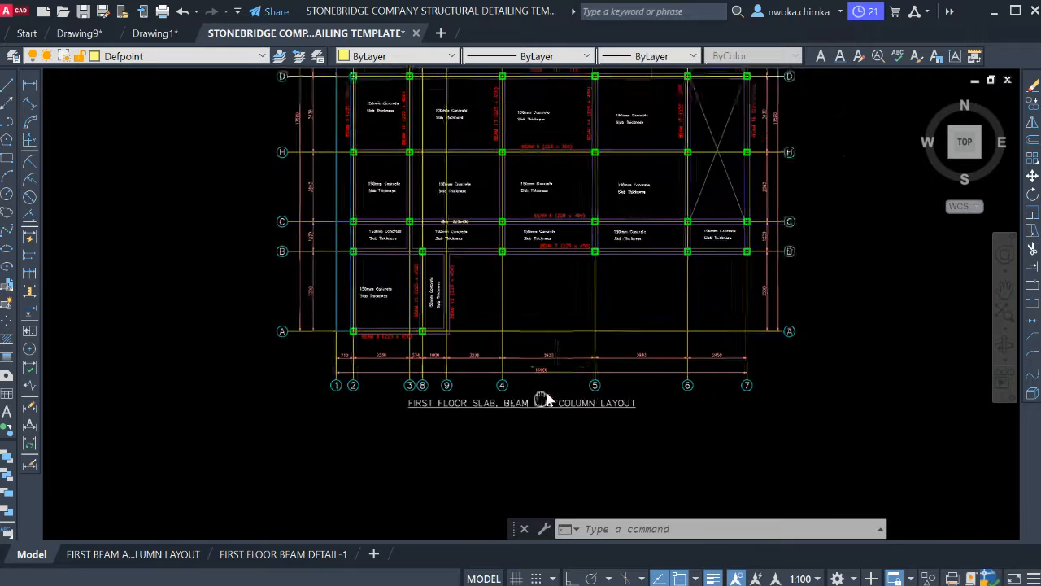
pyautogui.scroll(-3, 543, 399)
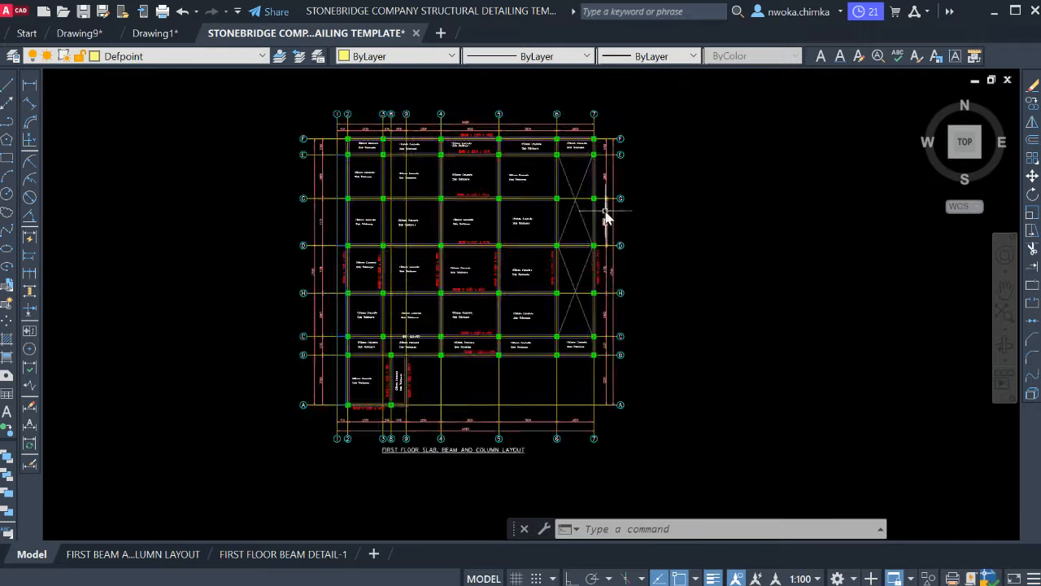
pyautogui.scroll(-3, 556, 213)
pyautogui.scroll(3, 516, 225)
pyautogui.scroll(-2, 424, 232)
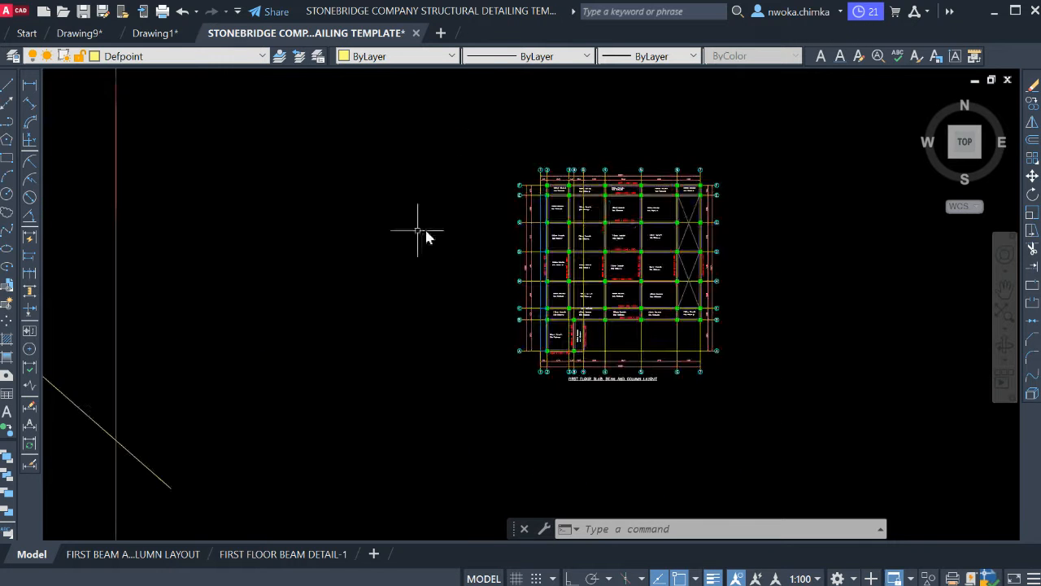
# Compare the crossed-out slab reinforcement detail with the copied first floor layout.
pyautogui.moveTo(417, 231); pyautogui.dragTo(623, 245, button='middle')
pyautogui.scroll(-3, 621, 249)
pyautogui.scroll(7, 155, 196)
pyautogui.moveTo(154, 196); pyautogui.dragTo(337, 254, button='middle')
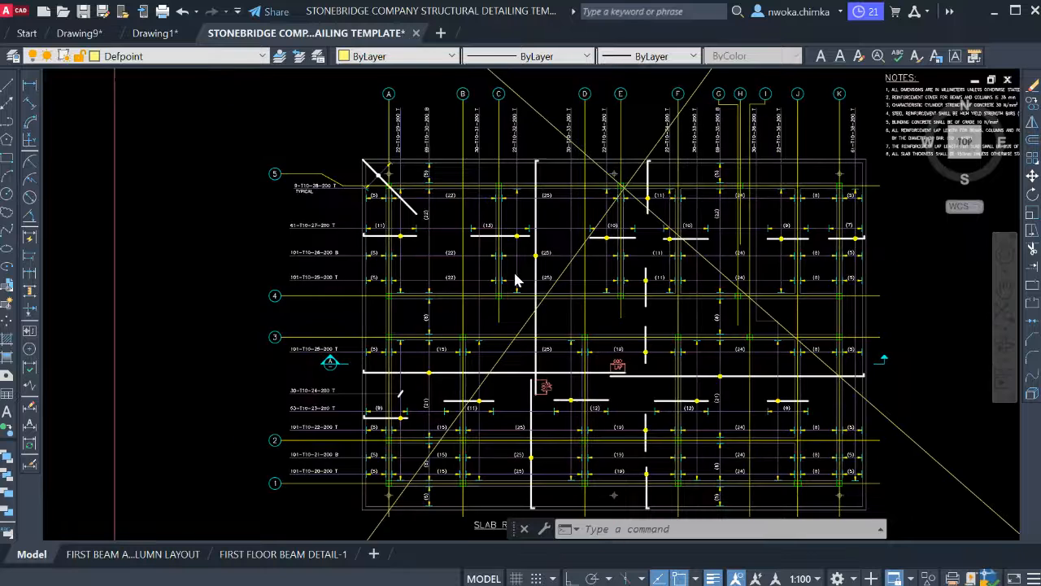
pyautogui.moveTo(515, 275); pyautogui.dragTo(381, 254, button='middle')
pyautogui.scroll(-6, 350, 165)
pyautogui.moveTo(716, 277); pyautogui.dragTo(517, 260, button='middle')
pyautogui.moveTo(776, 272); pyautogui.dragTo(526, 271, button='middle')
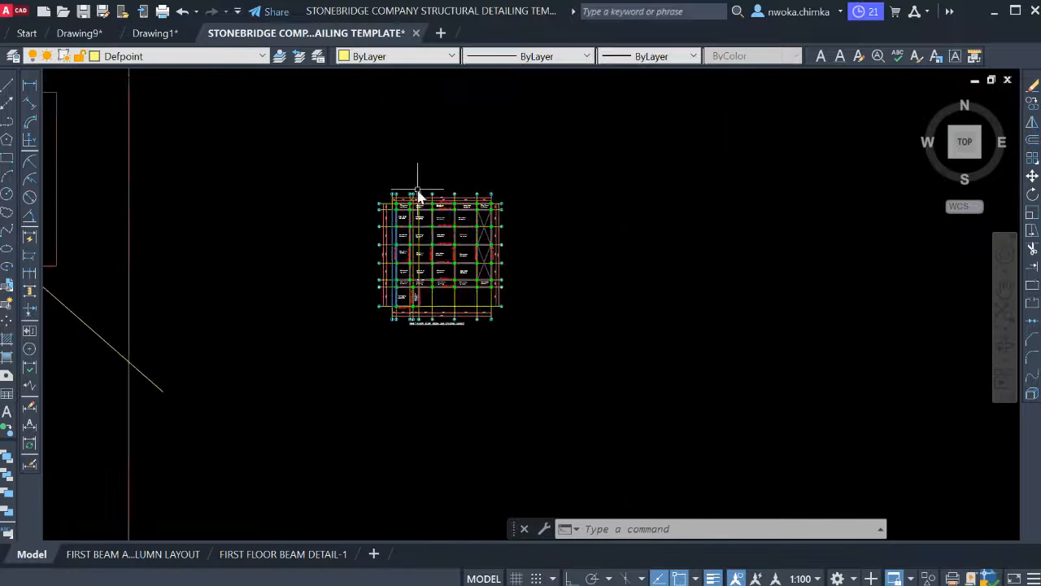
# Erase the overall dimension and all grid spacing dimensions along the upper edge of the copied first floor layout.
pyautogui.scroll(8, 418, 195)
pyautogui.moveTo(402, 209); pyautogui.dragTo(463, 214, button='middle')
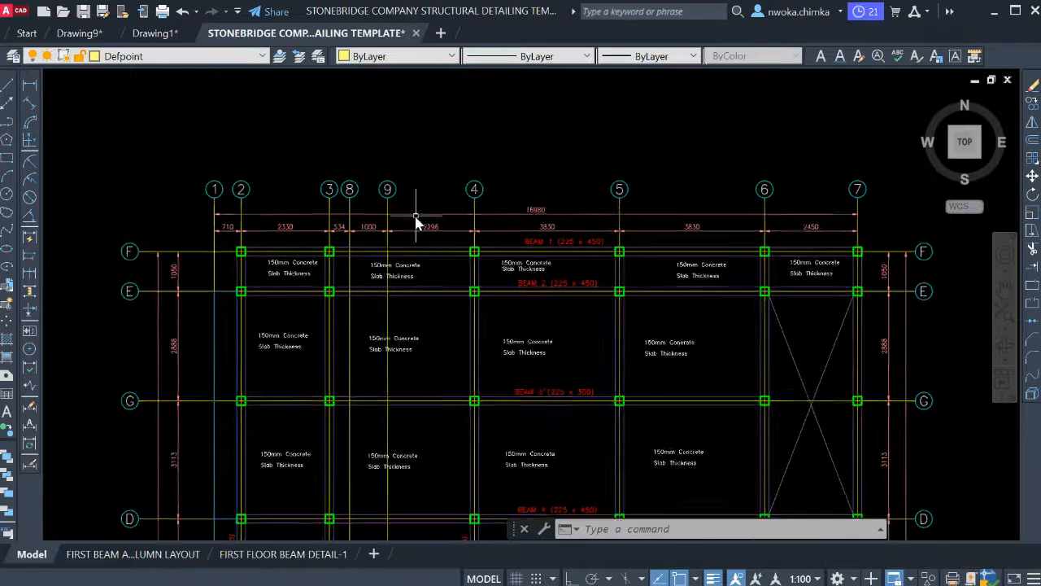
pyautogui.scroll(4, 418, 215)
pyautogui.click(505, 182)
pyautogui.click(428, 258)
pyautogui.scroll(-2, 558, 237)
pyautogui.scroll(2, 394, 227)
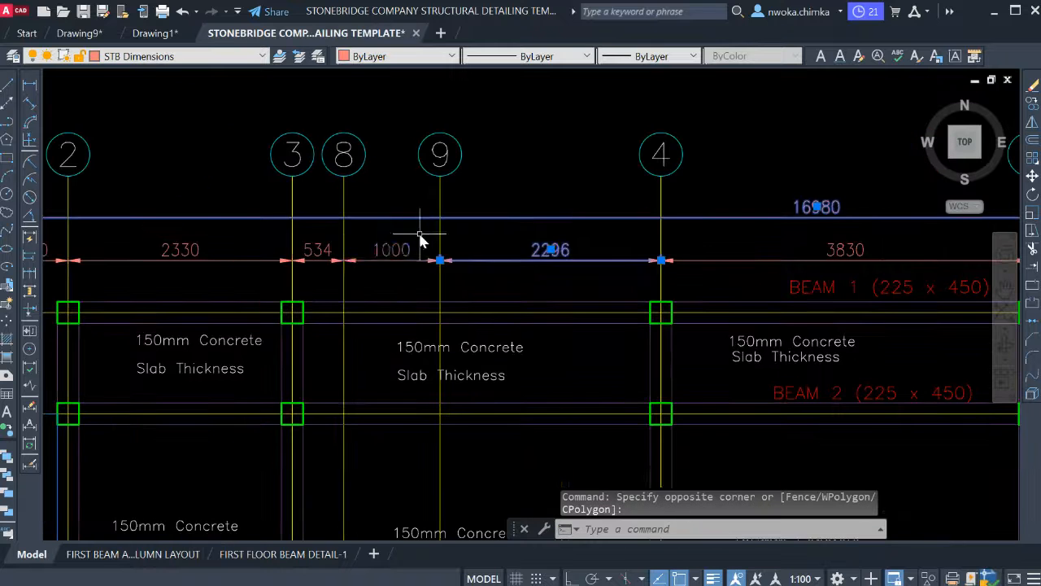
pyautogui.click(418, 234)
pyautogui.click(377, 255)
pyautogui.click(297, 247)
pyautogui.click(305, 256)
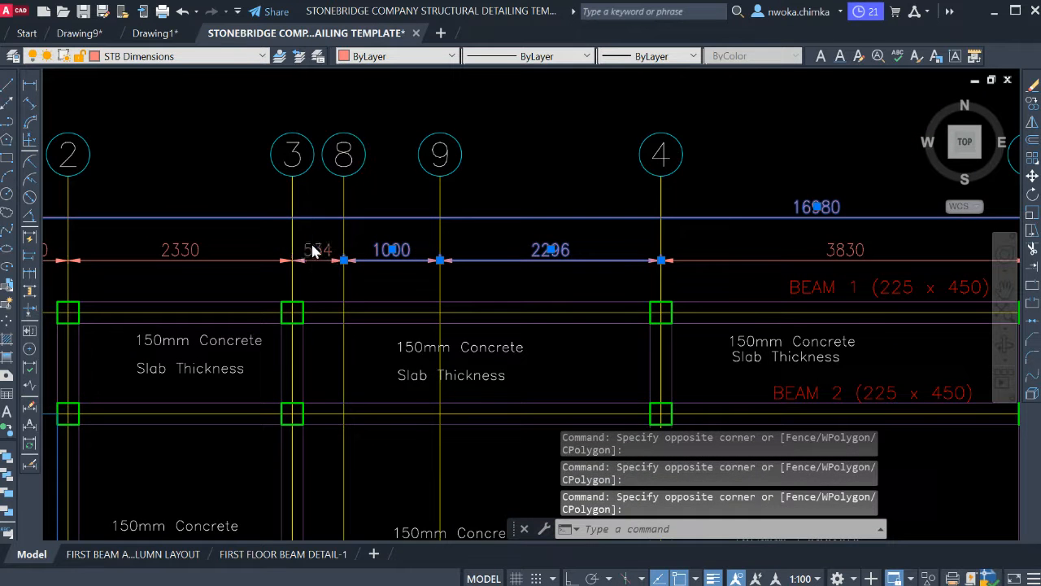
pyautogui.click(314, 246)
pyautogui.moveTo(337, 256); pyautogui.dragTo(421, 243, button='middle')
pyautogui.click(291, 235)
pyautogui.click(204, 252)
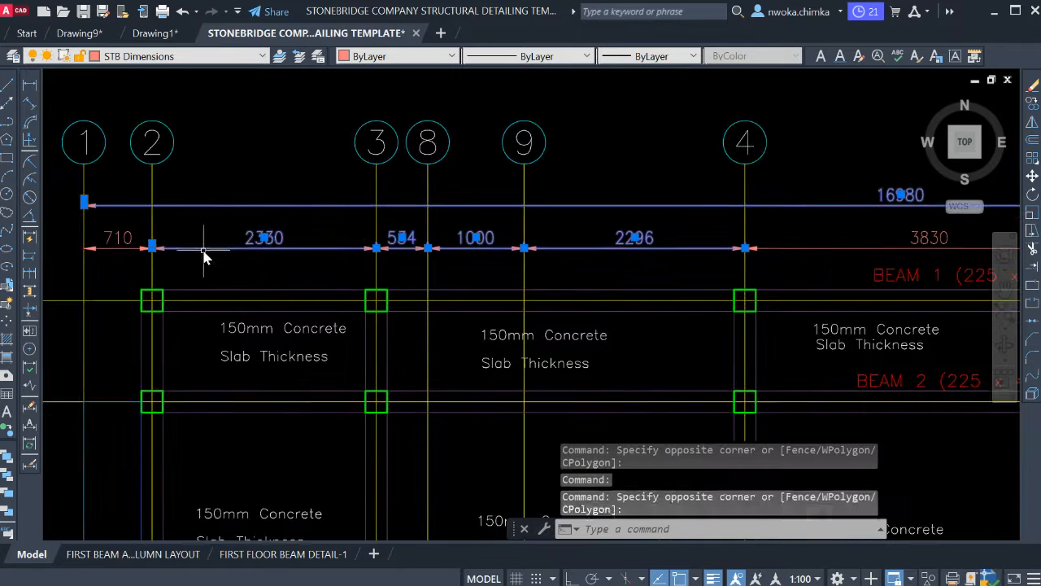
pyautogui.click(139, 237)
pyautogui.click(119, 249)
pyautogui.scroll(-3, 147, 242)
pyautogui.scroll(3, 629, 243)
pyautogui.click(458, 247)
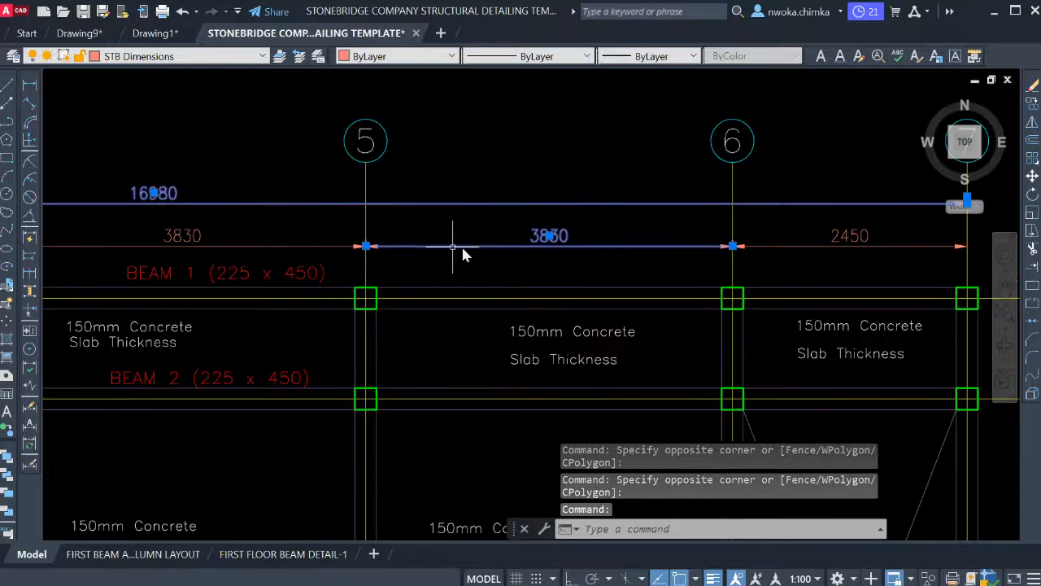
pyautogui.click(217, 236)
pyautogui.click(158, 249)
pyautogui.click(811, 263)
pyautogui.click(774, 225)
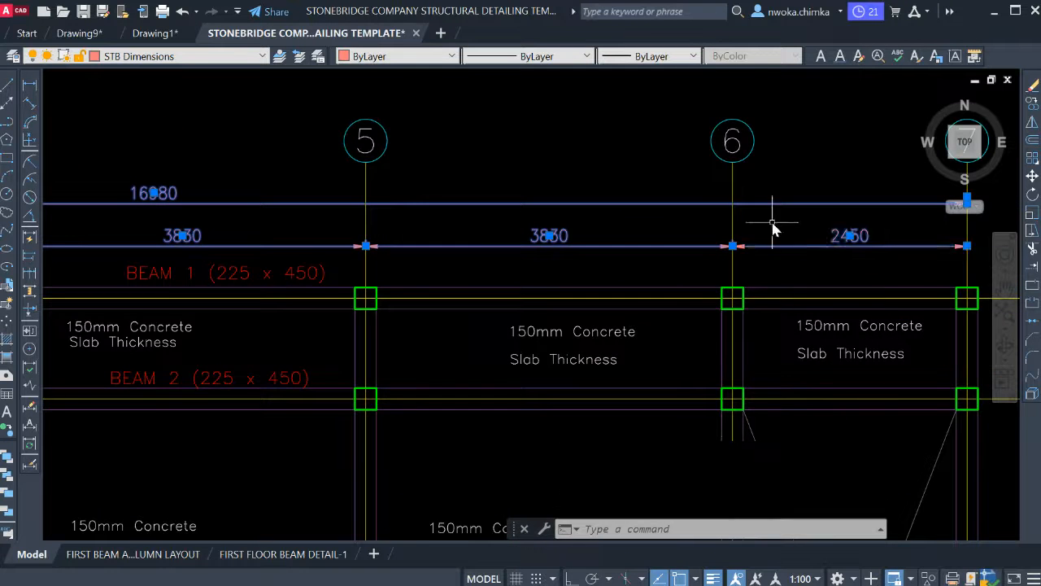
pyautogui.scroll(-4, 777, 204)
pyautogui.press('Return')
# Erase the overall and intermediate vertical dimensions between gridlines F and A on the left side of the first floor layout.
pyautogui.scroll(5, 549, 286)
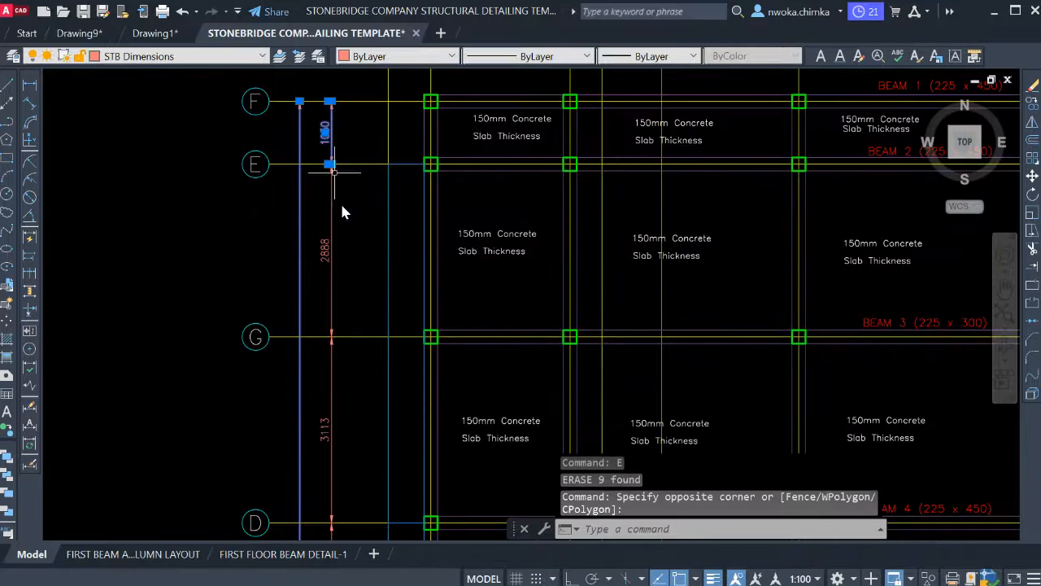
pyautogui.click(286, 259)
pyautogui.scroll(-3, 314, 290)
pyautogui.scroll(2, 351, 303)
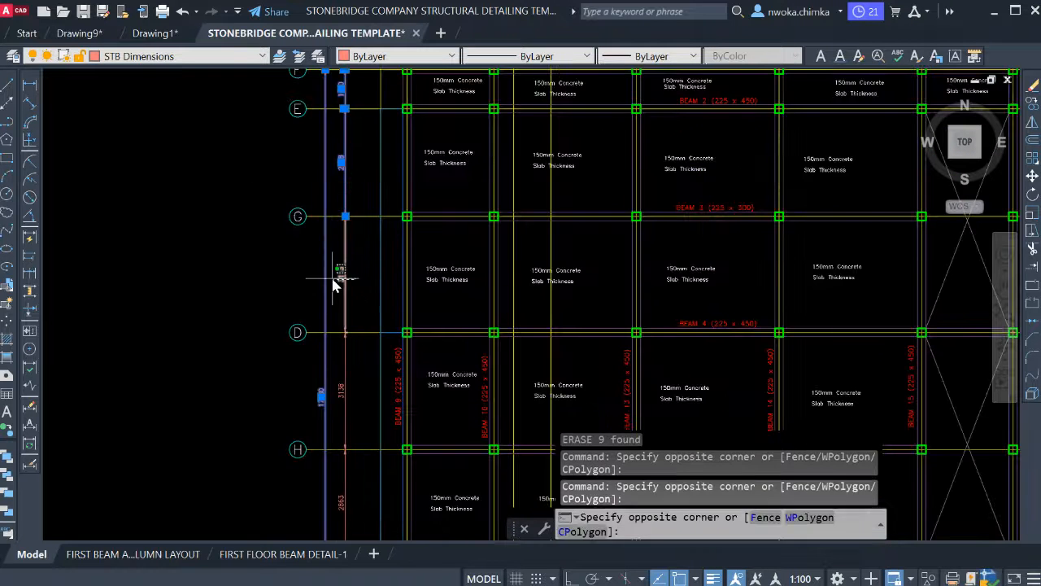
pyautogui.click(344, 370)
pyautogui.moveTo(340, 365); pyautogui.dragTo(337, 193, button='middle')
pyautogui.click(338, 323)
pyautogui.moveTo(332, 338); pyautogui.dragTo(351, 214, button='middle')
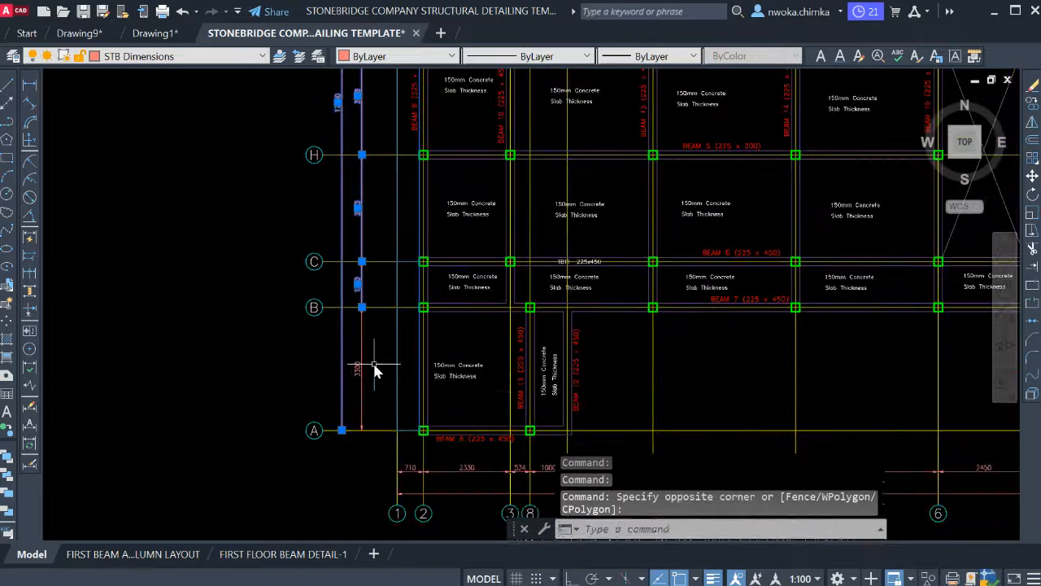
pyautogui.write('e')
pyautogui.press('Return')
pyautogui.scroll(-4, 349, 350)
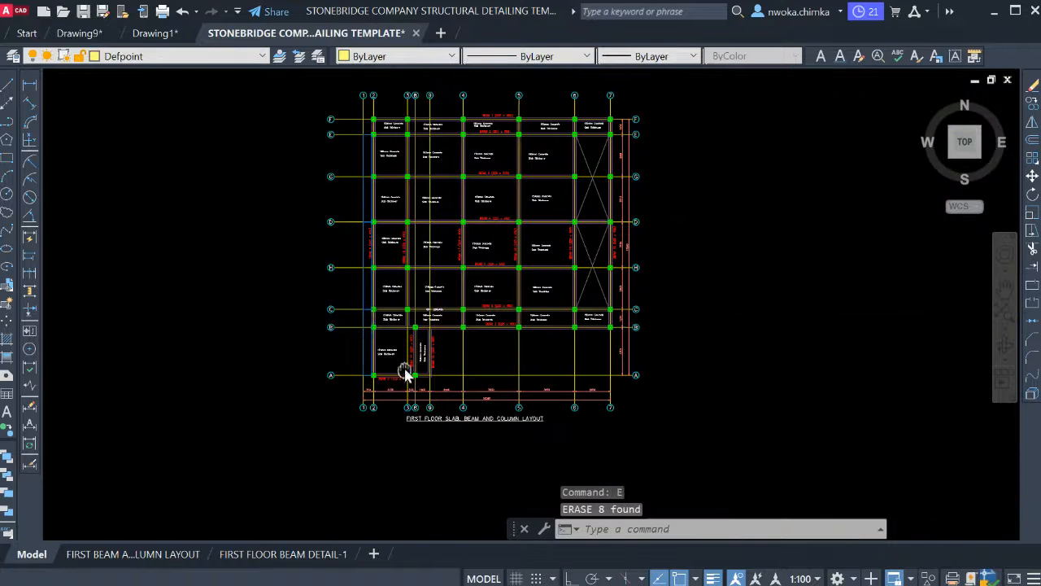
pyautogui.scroll(3, 407, 367)
pyautogui.click(338, 396)
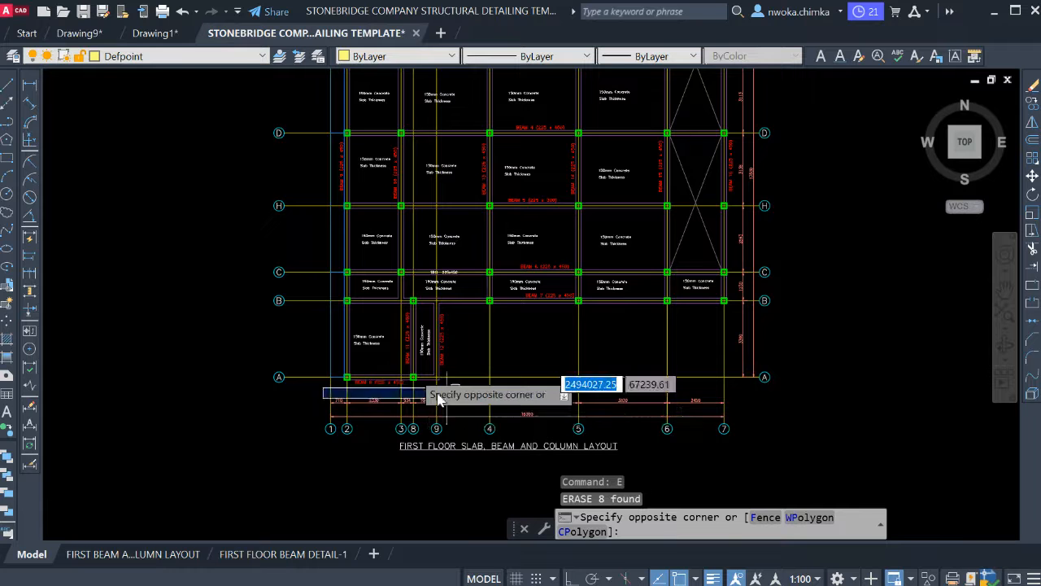
pyautogui.press('Escape')
# Erase the slab thickness notes in the 2–3 bays from gridline A to H and in the 3–4 bay between C and H.
pyautogui.scroll(3, 373, 331)
pyautogui.click(373, 331)
pyautogui.scroll(-2, 376, 358)
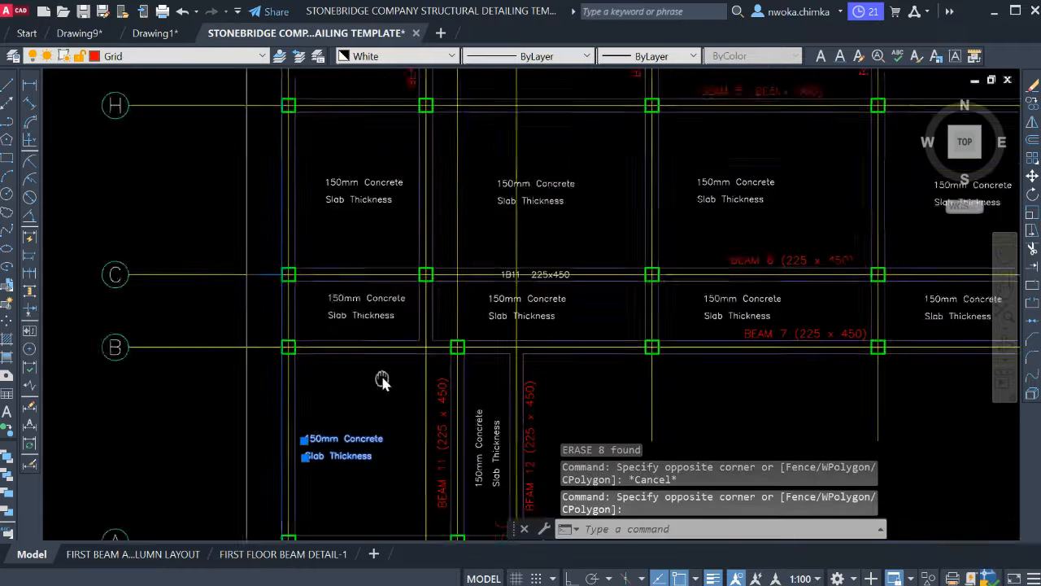
pyautogui.scroll(5, 379, 379)
pyautogui.scroll(-4, 354, 337)
pyautogui.scroll(4, 372, 187)
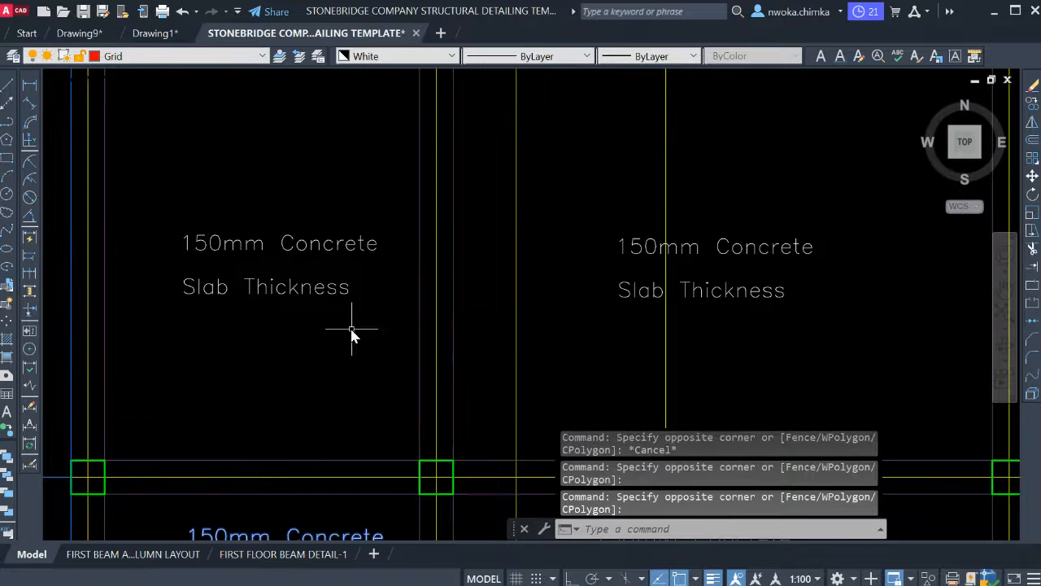
pyautogui.click(351, 329)
pyautogui.click(298, 201)
pyautogui.scroll(-2, 310, 218)
pyautogui.click(576, 219)
pyautogui.click(565, 293)
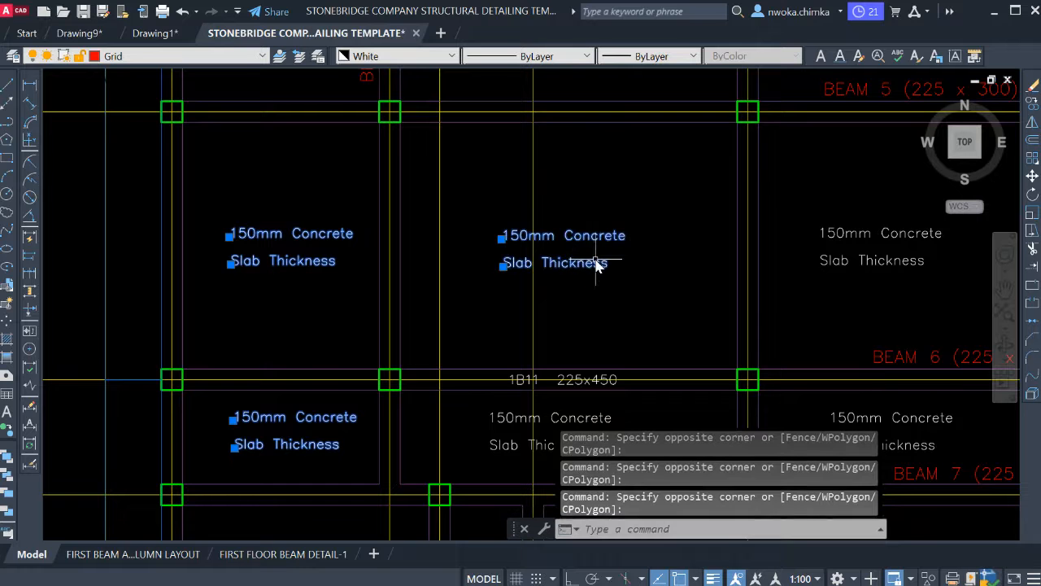
pyautogui.press('Return')
# Erase the slab thickness notes in the 4–5 and 5–6 bays between gridlines C and H, and in the 5–6 bay between B and C.
pyautogui.scroll(-5, 402, 259)
pyautogui.scroll(5, 501, 275)
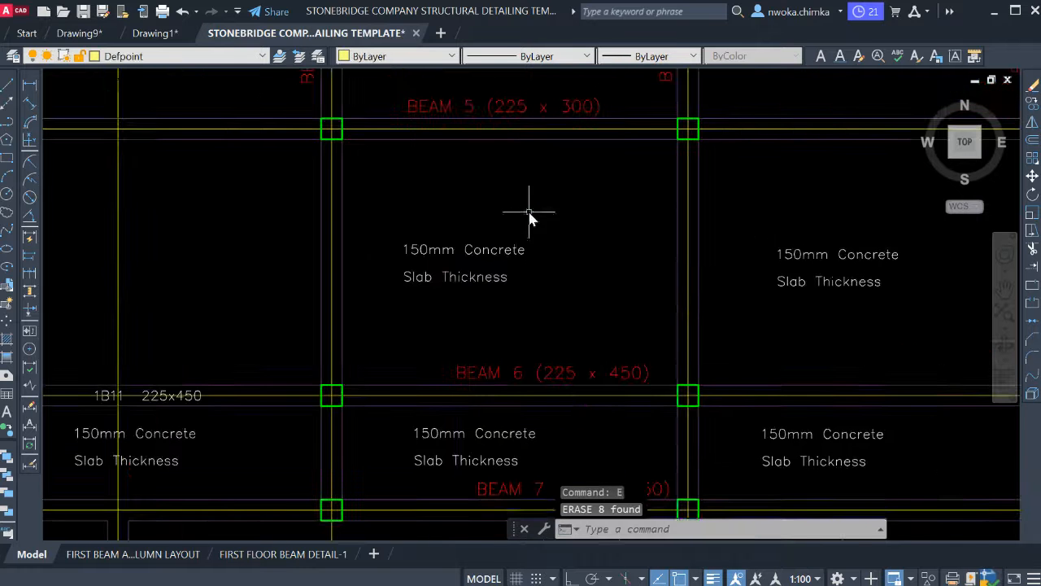
pyautogui.click(529, 215)
pyautogui.click(478, 294)
pyautogui.click(843, 226)
pyautogui.click(786, 291)
pyautogui.scroll(-4, 766, 258)
pyautogui.scroll(4, 798, 334)
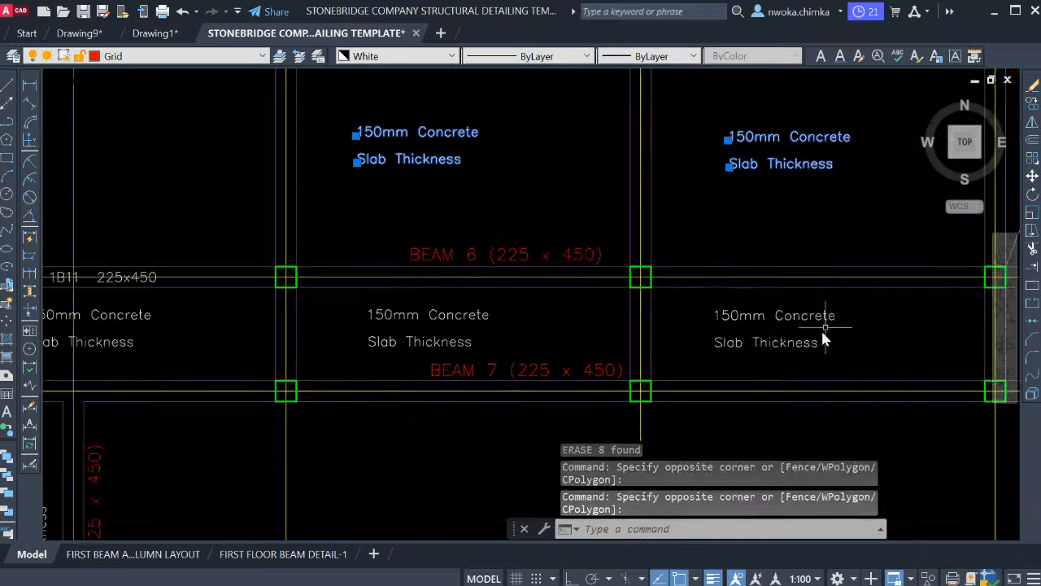
pyautogui.click(837, 303)
pyautogui.click(776, 352)
pyautogui.press('Return')
# Erase the slab thickness note in the bay between gridlines 4–5 and B–C.
pyautogui.moveTo(500, 337); pyautogui.dragTo(658, 295, button='middle')
pyautogui.scroll(4, 660, 295)
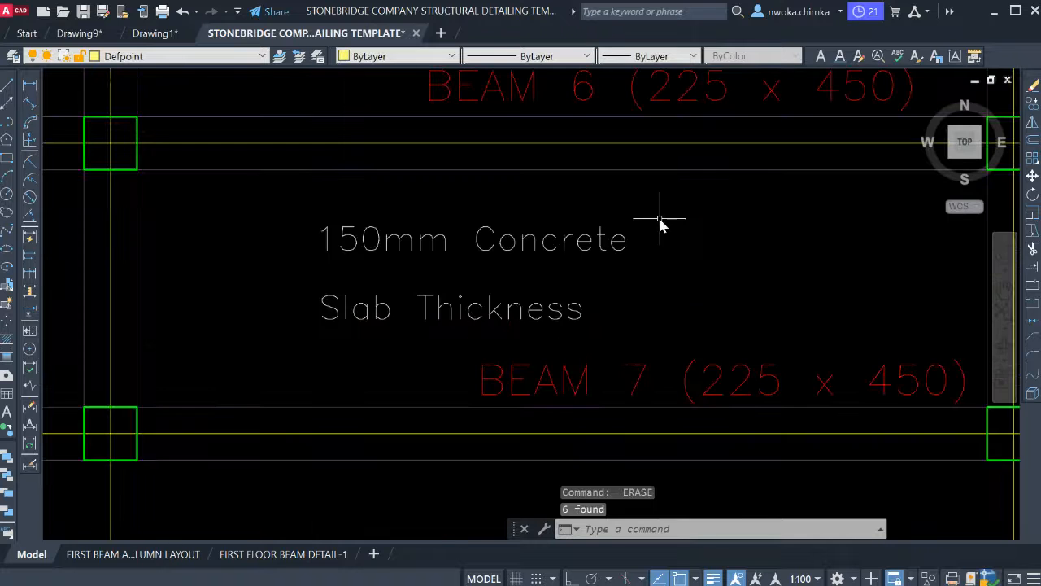
pyautogui.click(660, 218)
pyautogui.click(520, 318)
pyautogui.scroll(-4, 521, 318)
pyautogui.moveTo(520, 318); pyautogui.dragTo(694, 308, button='middle')
pyautogui.press('Return')
# Select all text similar to the "150mm Concrete" note below the 1B11 beam label.
pyautogui.scroll(4, 487, 288)
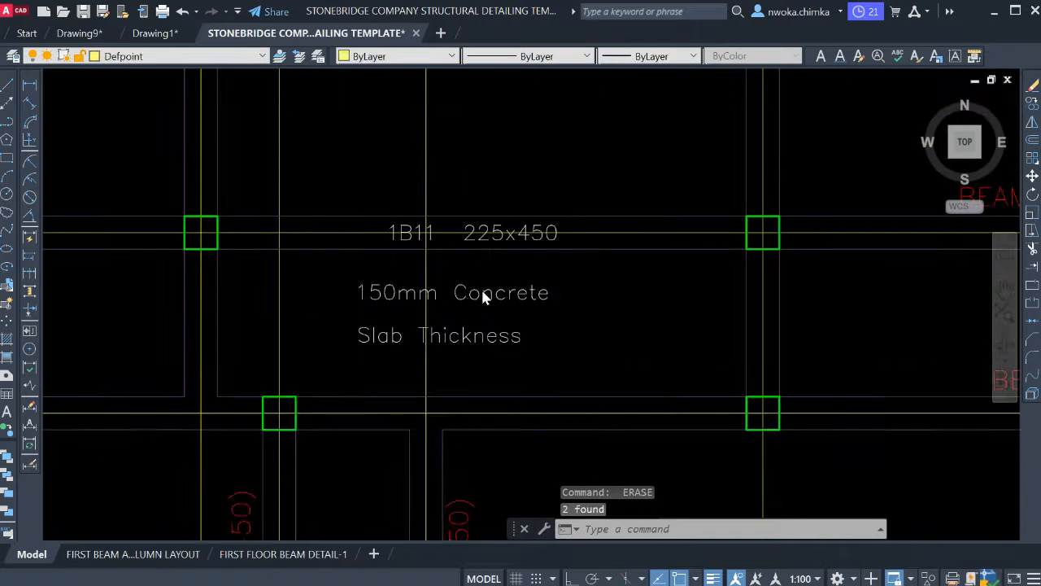
pyautogui.click(484, 291)
pyautogui.scroll(-3, 481, 306)
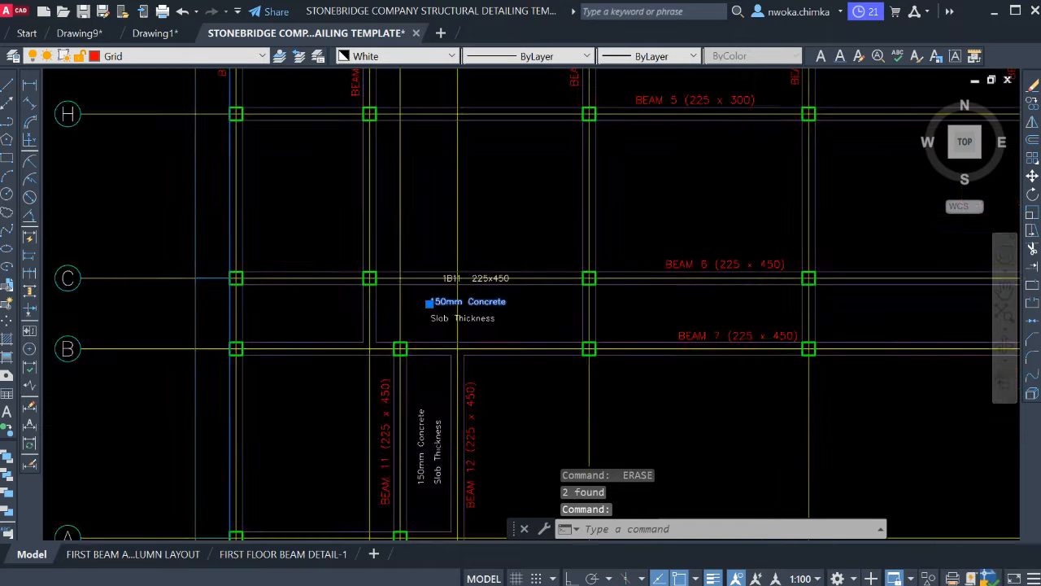
pyautogui.click(546, 443)
pyautogui.scroll(-13, 504, 259)
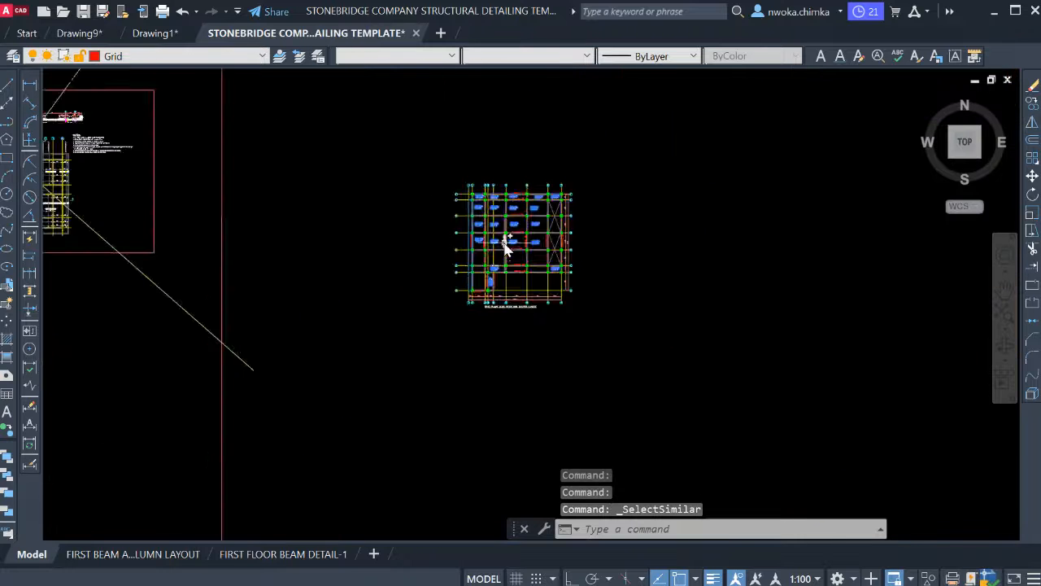
# Remove the notes of the framed first floor layout beside the beam details from the selection.
pyautogui.moveTo(442, 226); pyautogui.dragTo(482, 184, button='middle')
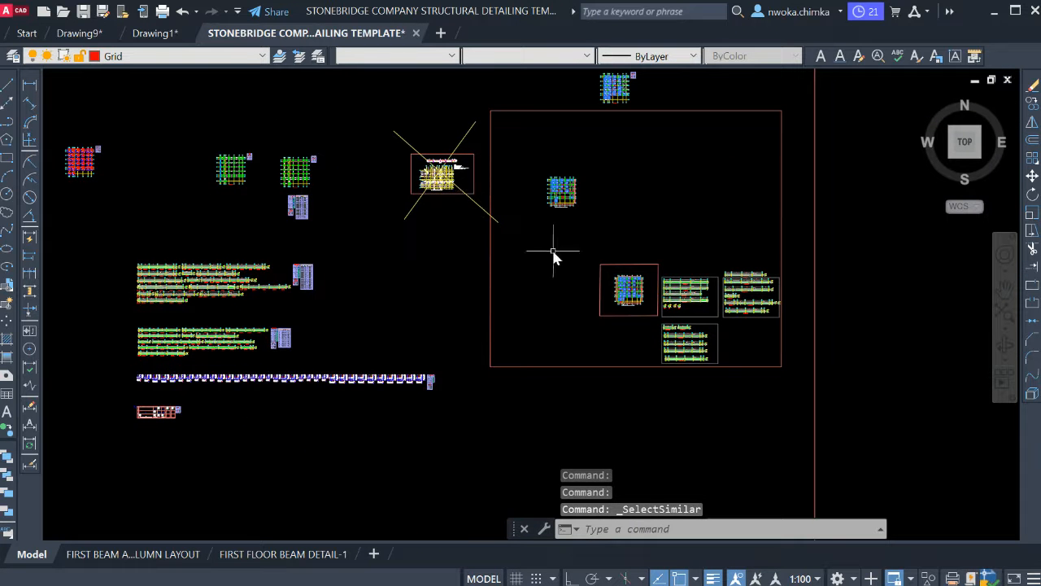
pyautogui.scroll(4, 655, 331)
pyautogui.click(484, 143)
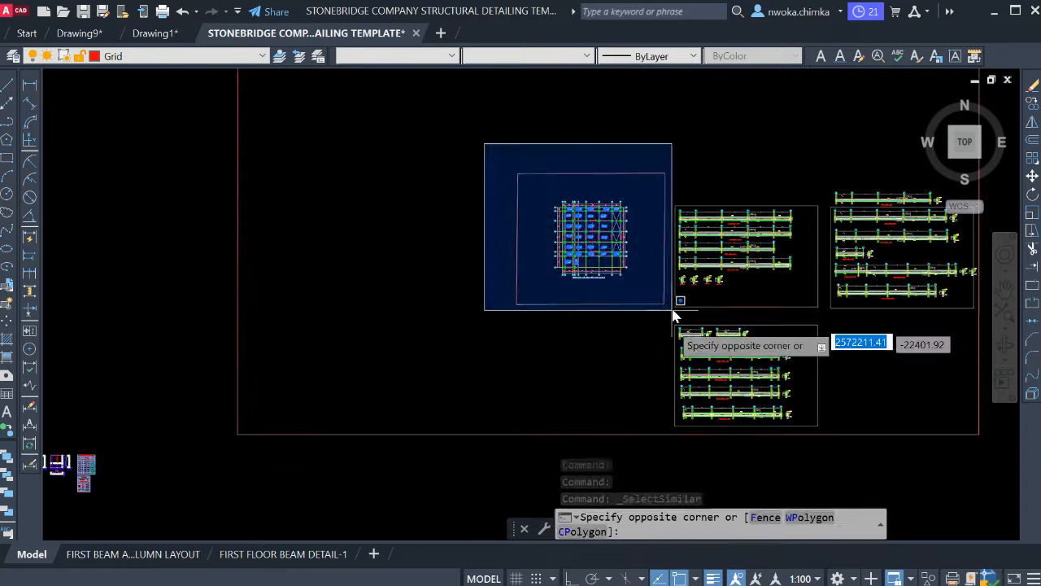
pyautogui.click(661, 332)
pyautogui.moveTo(571, 292); pyautogui.dragTo(537, 378, button='middle')
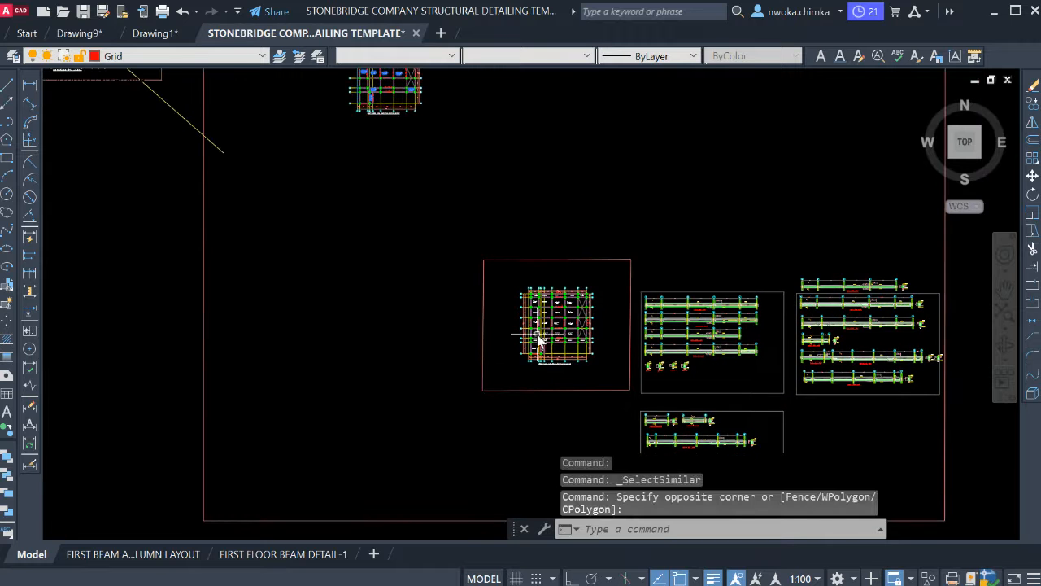
pyautogui.scroll(-4, 549, 329)
pyautogui.scroll(6, 535, 173)
pyautogui.moveTo(543, 130); pyautogui.dragTo(526, 212, button='middle')
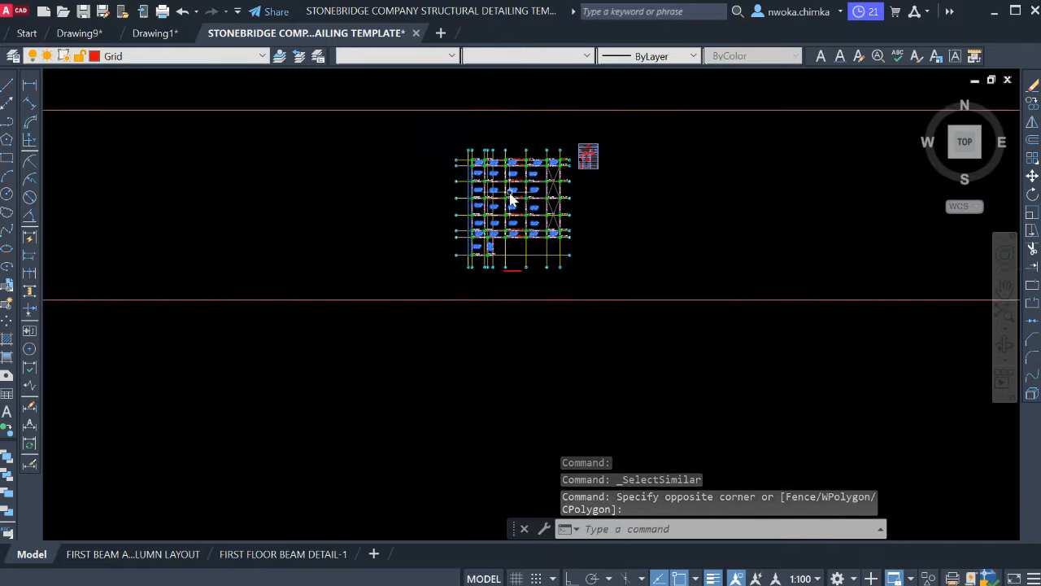
# Remove the notes of the layout above the large frame from the selection and erase the remaining selected slab notes.
pyautogui.keyDown('shift'); pyautogui.click(433, 126); pyautogui.keyUp('shift')
pyautogui.keyDown('shift'); pyautogui.click(631, 280); pyautogui.keyUp('shift')
pyautogui.scroll(-6, 642, 223)
pyautogui.moveTo(540, 352); pyautogui.dragTo(549, 262, button='middle')
pyautogui.scroll(6, 586, 253)
pyautogui.moveTo(564, 125); pyautogui.dragTo(541, 227, button='middle')
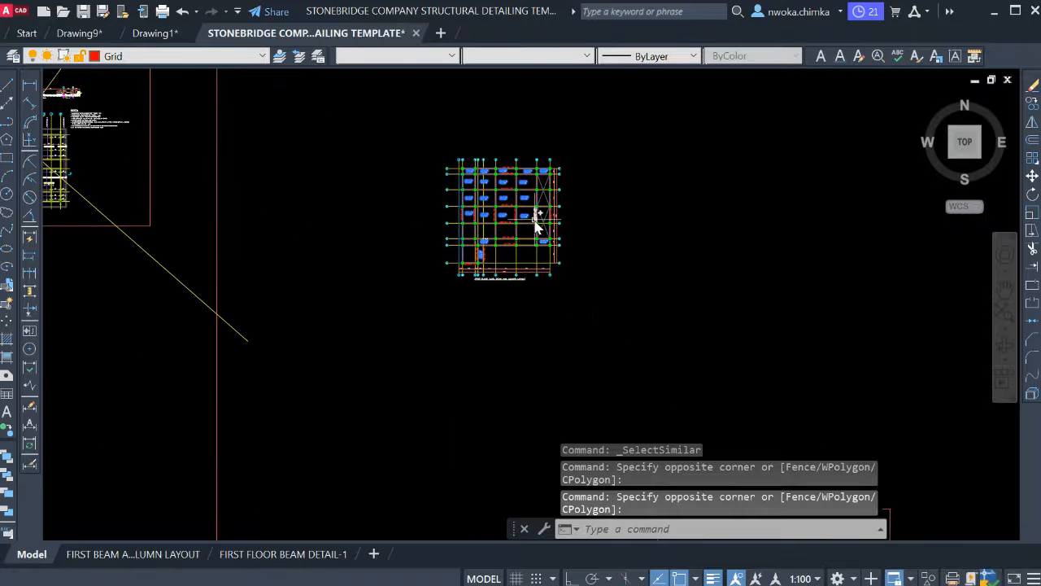
pyautogui.press('Return')
# Erase the red labels of Beams 1 to 5, 9, 10, 13 and 14 from the copied first floor layout.
pyautogui.scroll(9, 529, 211)
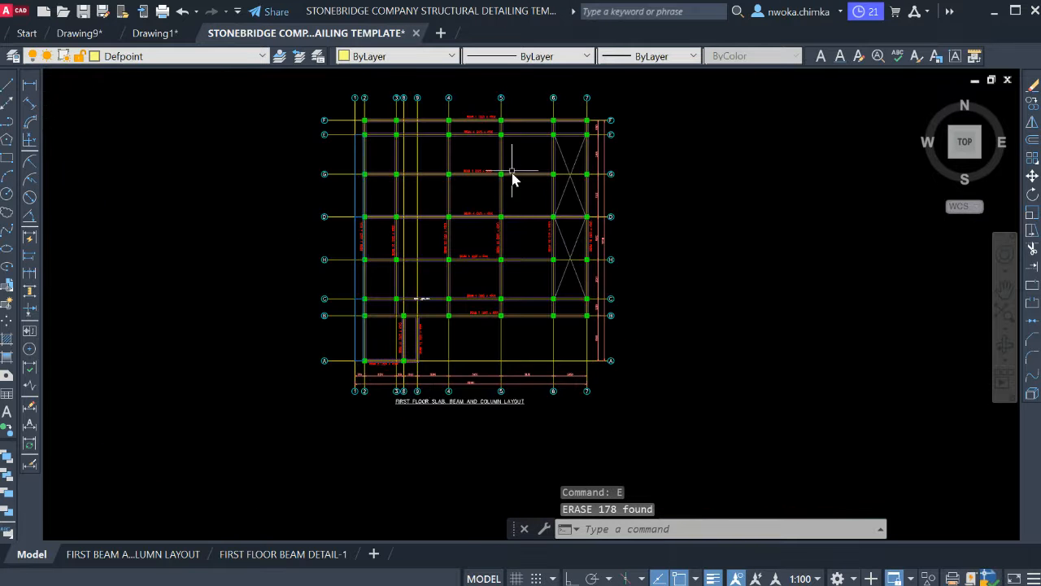
pyautogui.scroll(4, 444, 138)
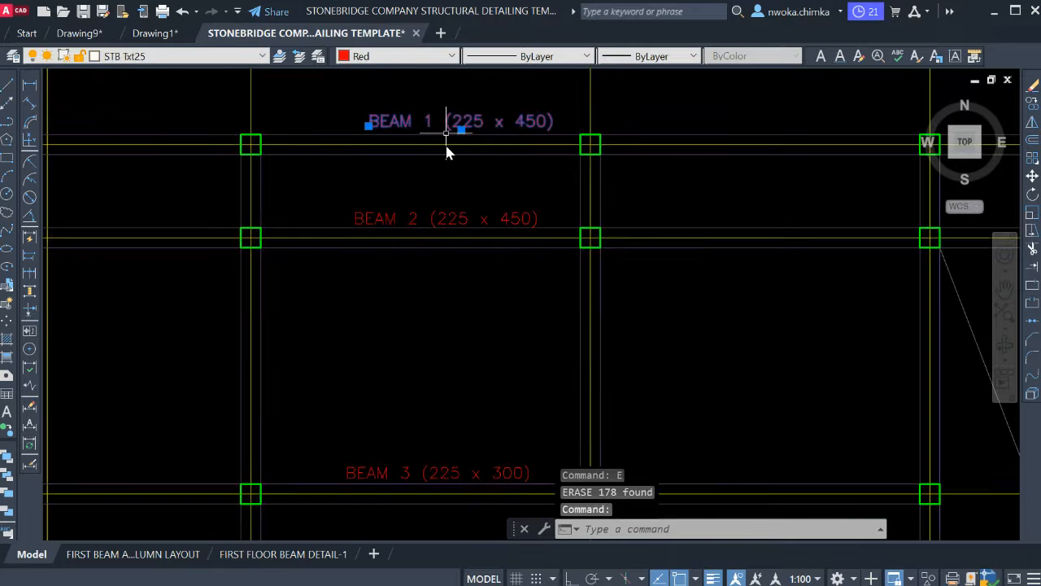
pyautogui.click(436, 205)
pyautogui.click(403, 214)
pyautogui.scroll(-4, 500, 134)
pyautogui.scroll(2, 449, 289)
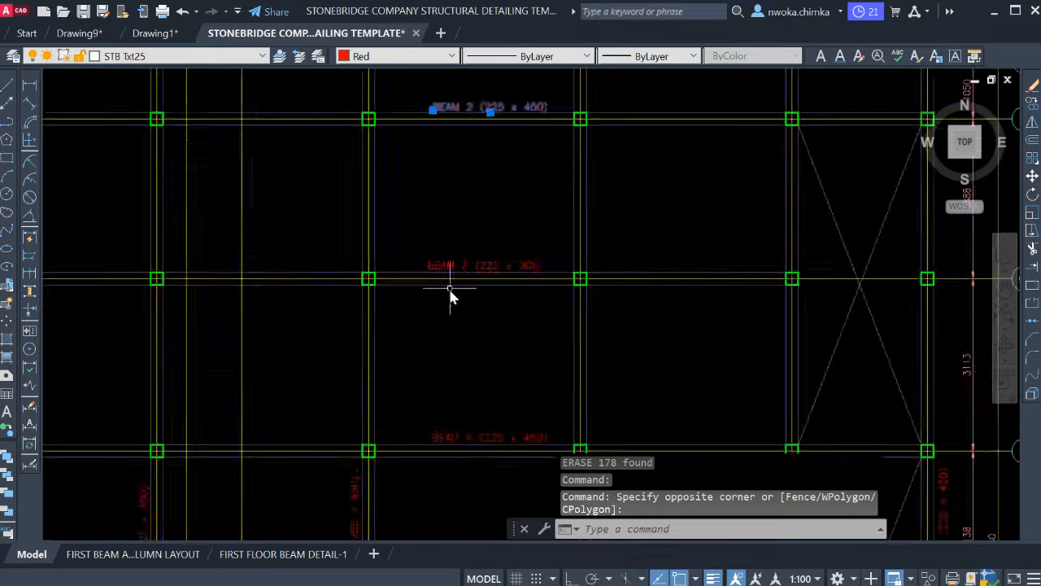
pyautogui.scroll(2, 449, 289)
pyautogui.click(454, 255)
pyautogui.moveTo(460, 268); pyautogui.dragTo(480, 130, button='middle')
pyautogui.moveTo(472, 337); pyautogui.dragTo(460, 256, button='middle')
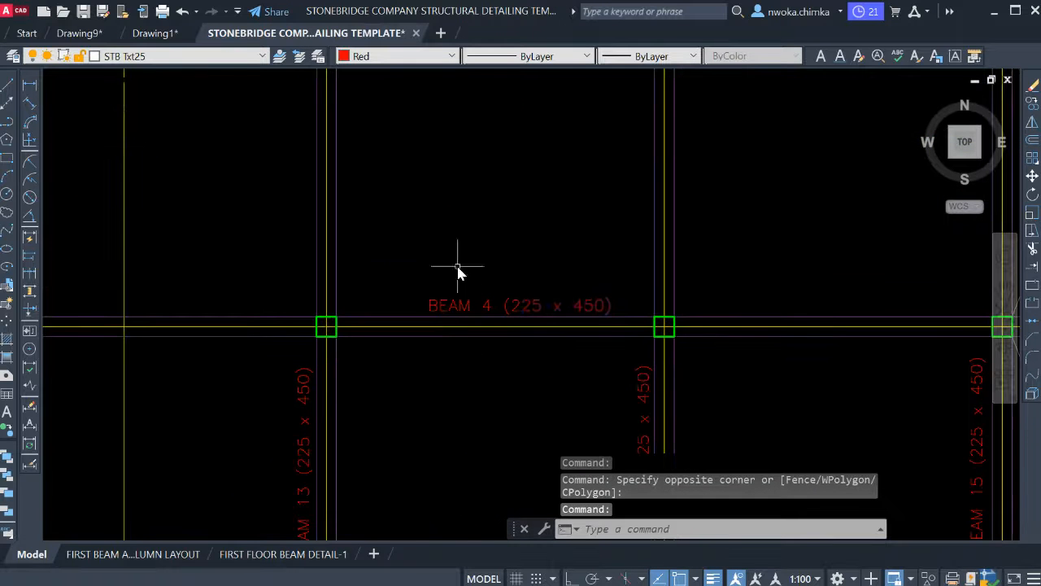
pyautogui.click(453, 300)
pyautogui.moveTo(453, 300); pyautogui.dragTo(504, 106, button='middle')
pyautogui.scroll(-2, 492, 122)
pyautogui.click(400, 199)
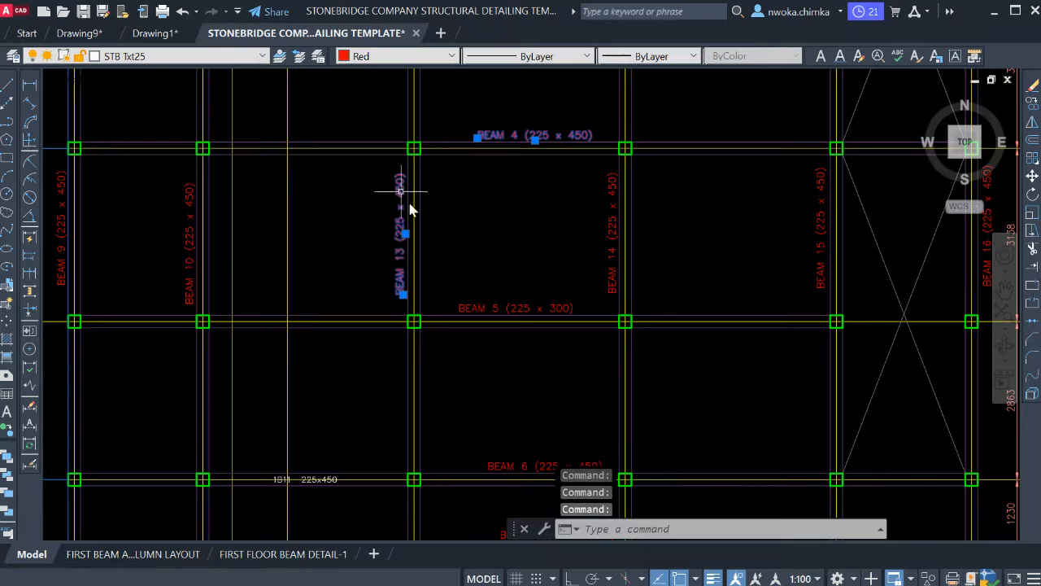
pyautogui.click(532, 293)
pyautogui.click(494, 315)
pyautogui.scroll(-3, 571, 292)
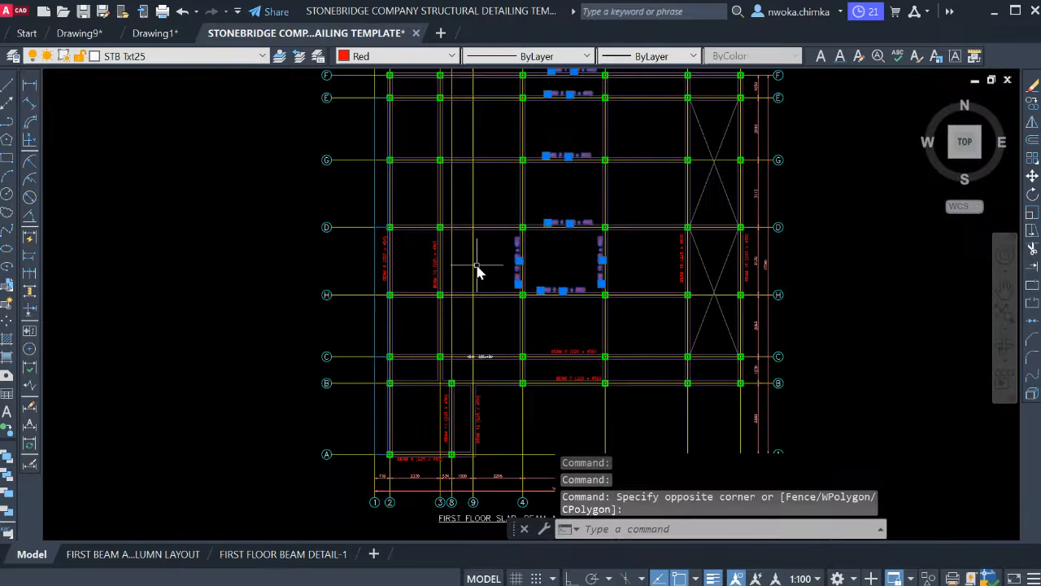
pyautogui.scroll(3, 476, 271)
pyautogui.click(396, 254)
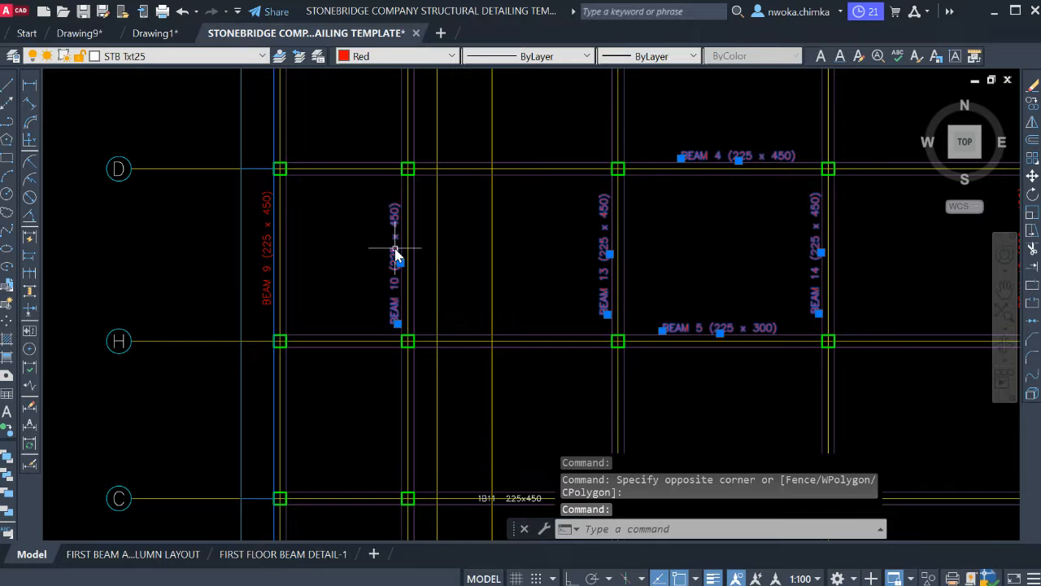
pyautogui.click(271, 240)
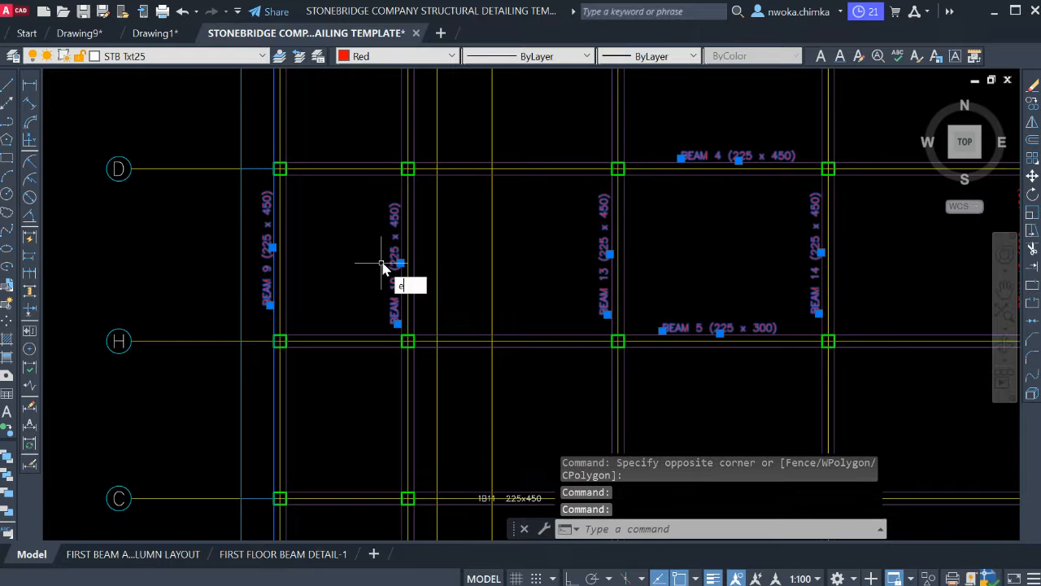
pyautogui.press('Return')
# Erase the Beam 6, Beam 7 and 1B11 225x450 labels along gridlines C and B.
pyautogui.scroll(-3, 500, 326)
pyautogui.scroll(3, 595, 346)
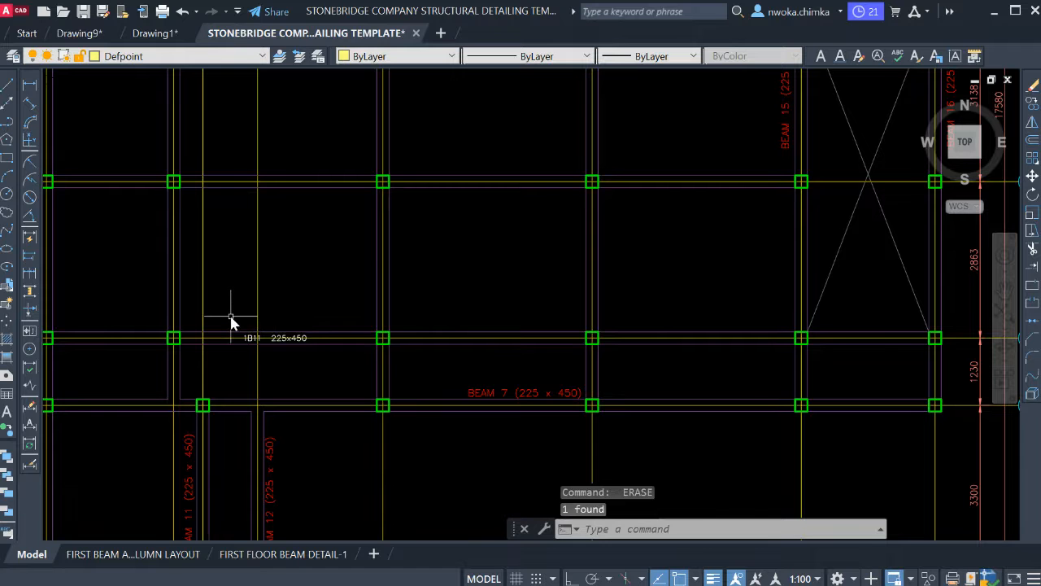
pyautogui.click(248, 337)
pyautogui.press('Return')
pyautogui.click(483, 389)
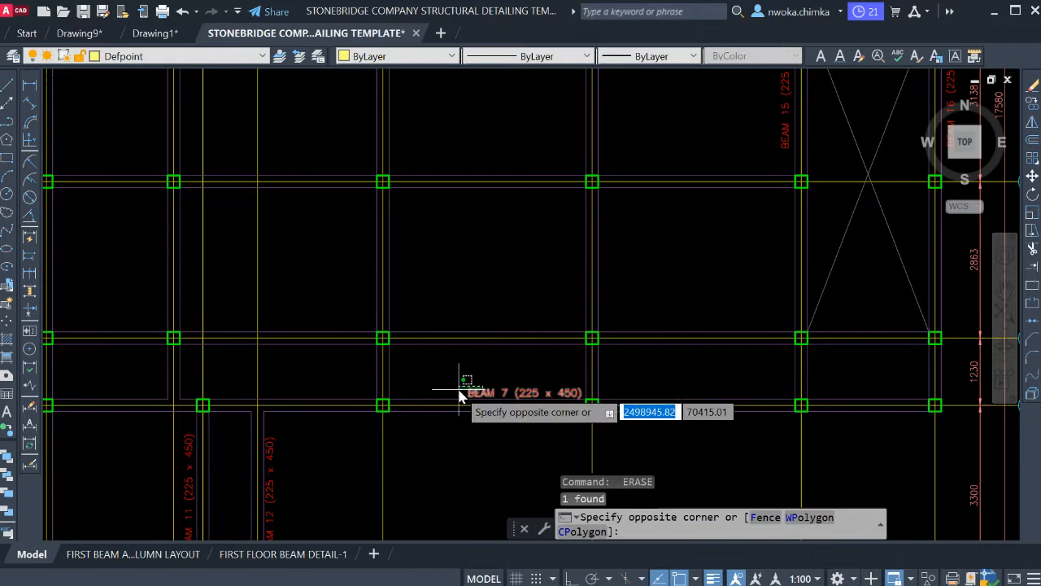
pyautogui.click(459, 389)
pyautogui.moveTo(508, 374); pyautogui.dragTo(584, 227, button='middle')
pyautogui.press('Return')
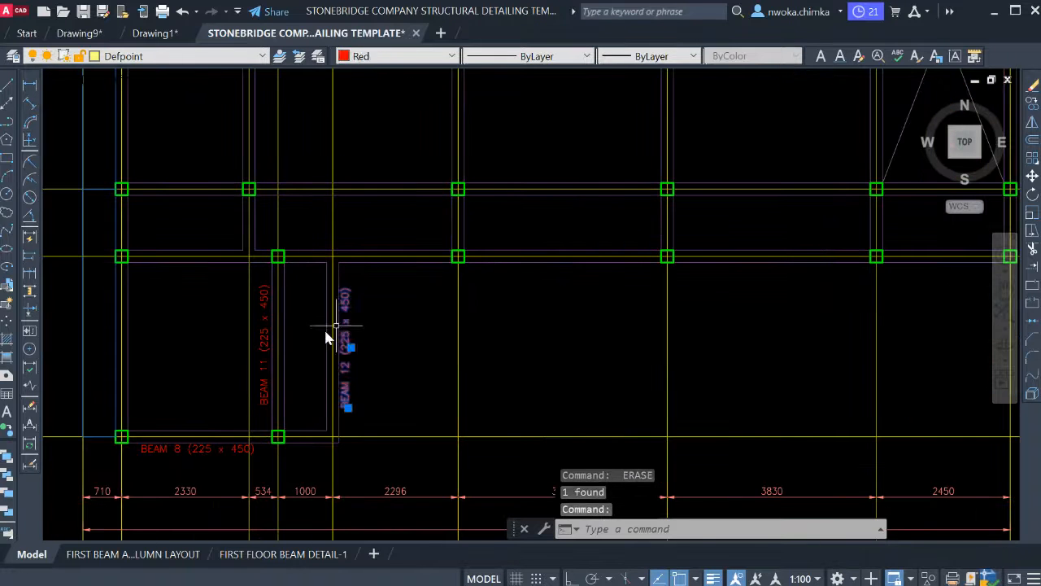
# Erase the remaining labels of Beams 8, 11, 12, 15 and 16 from the copied layout.
pyautogui.scroll(2, 348, 352)
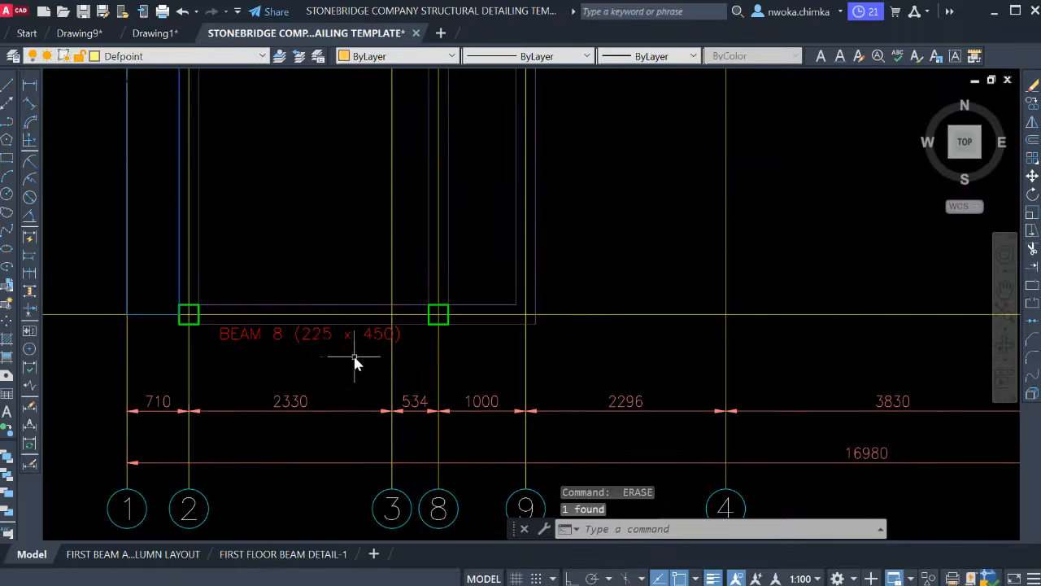
pyautogui.scroll(-4, 311, 356)
pyautogui.scroll(6, 499, 363)
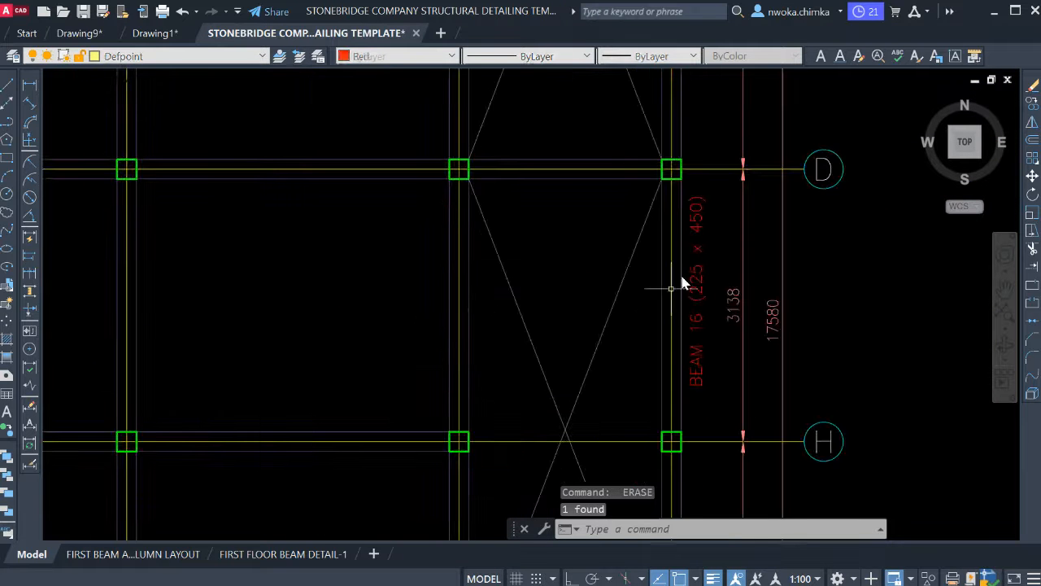
pyautogui.scroll(-8, 696, 277)
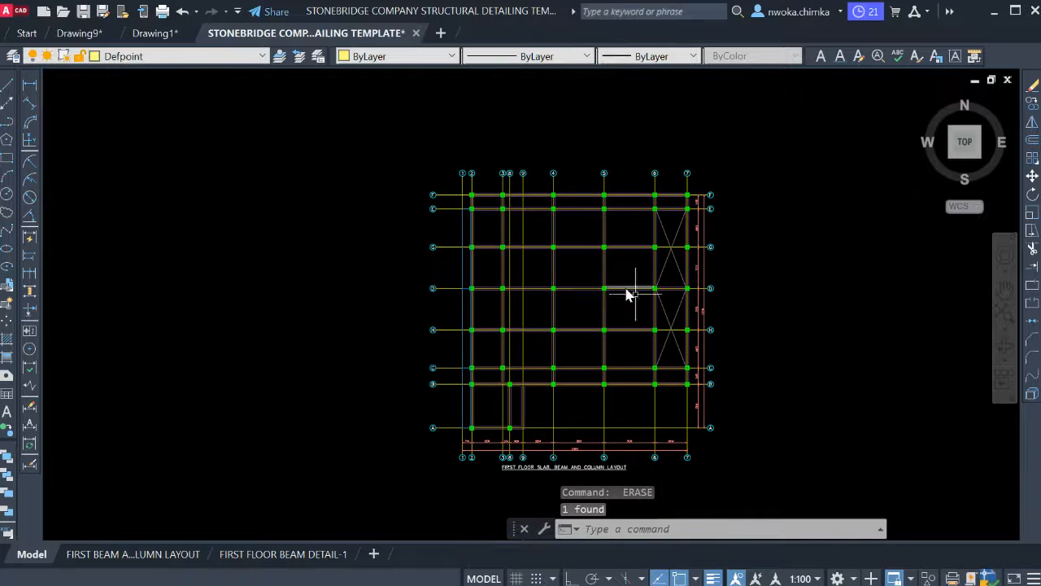
pyautogui.moveTo(627, 293); pyautogui.dragTo(563, 231, button='middle')
pyautogui.scroll(6, 545, 408)
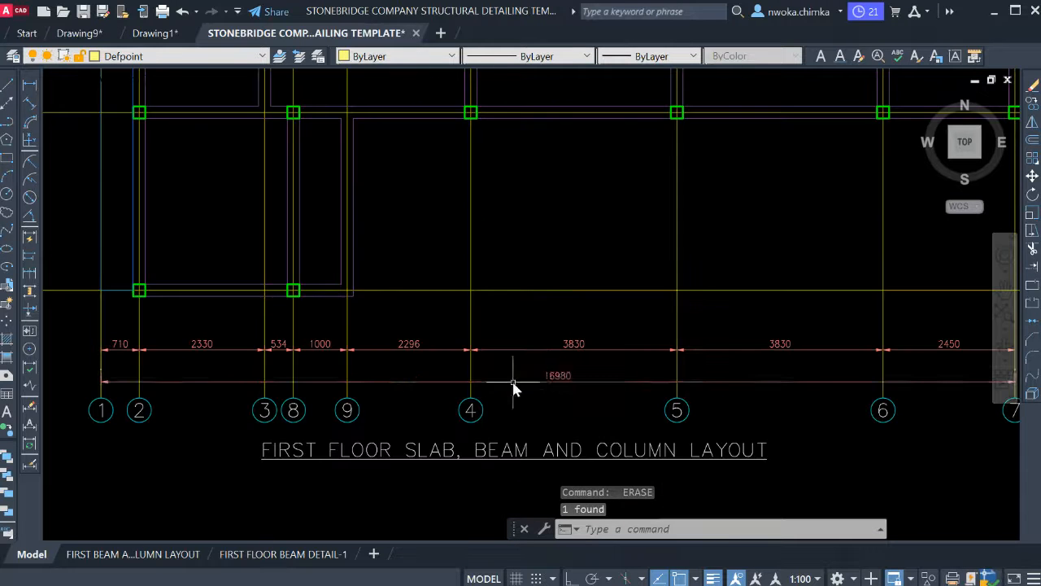
pyautogui.moveTo(516, 386); pyautogui.dragTo(545, 337, button='middle')
pyautogui.click(221, 306)
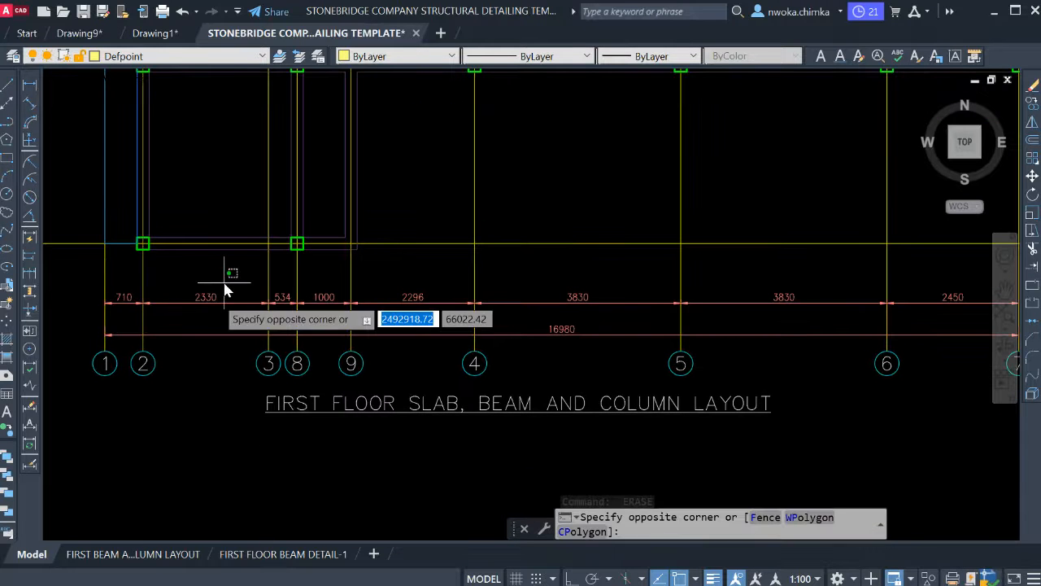
pyautogui.click(147, 316)
pyautogui.click(124, 304)
pyautogui.click(289, 299)
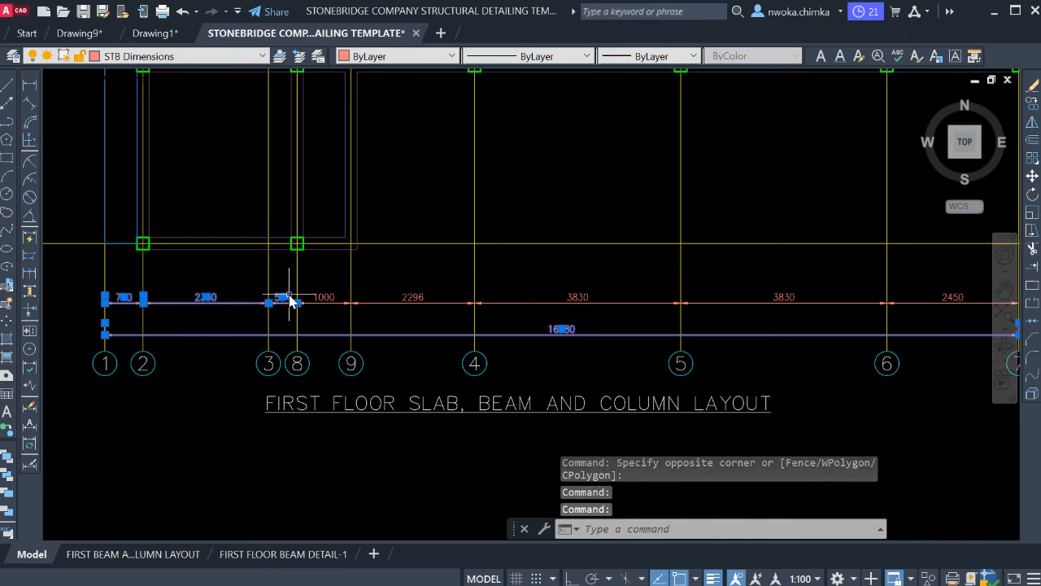
pyautogui.scroll(-5, 388, 310)
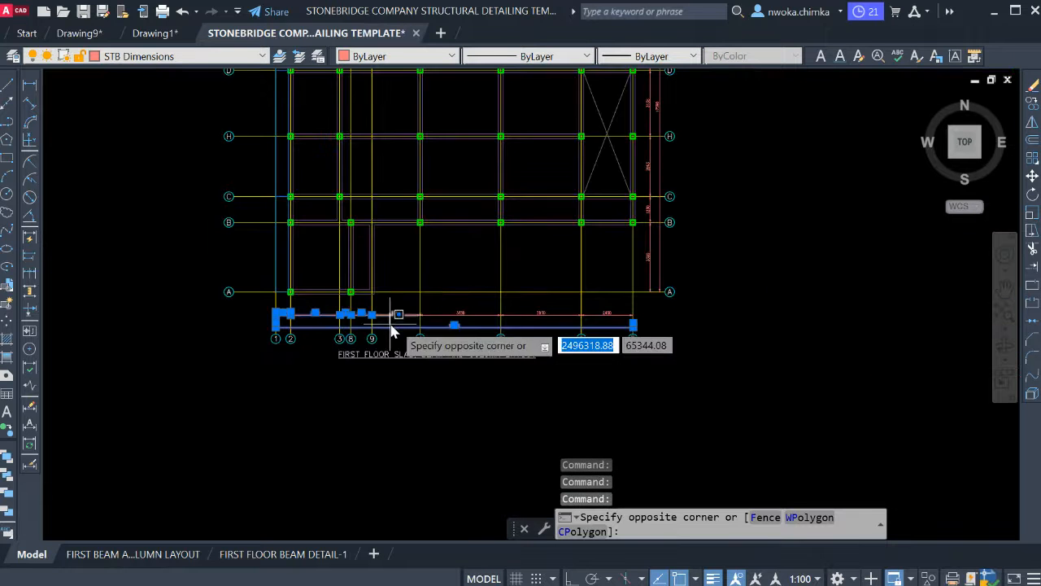
pyautogui.press('Escape')
pyautogui.scroll(-2, 586, 309)
pyautogui.scroll(2, 544, 301)
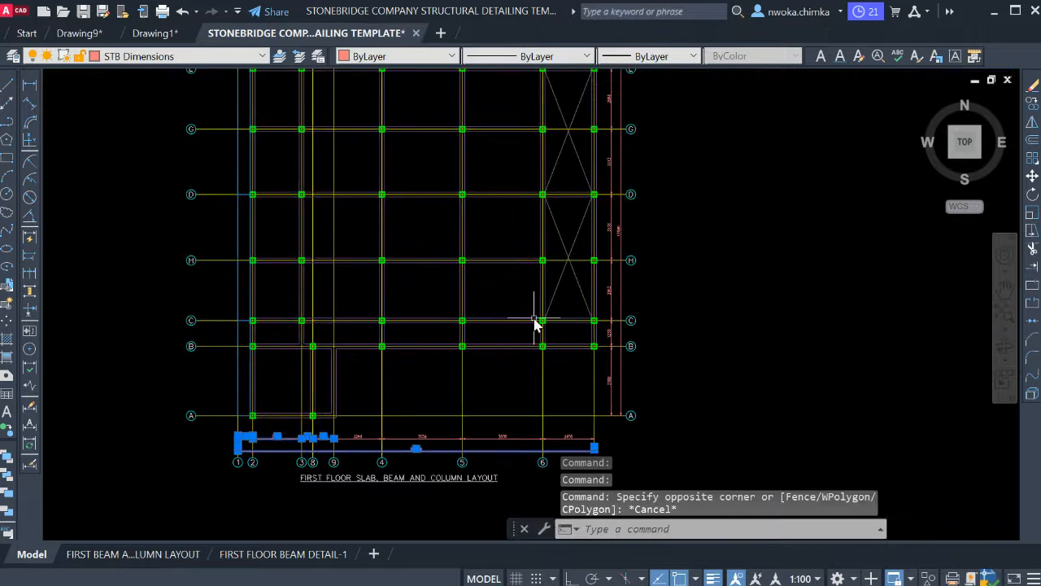
pyautogui.scroll(-2, 533, 328)
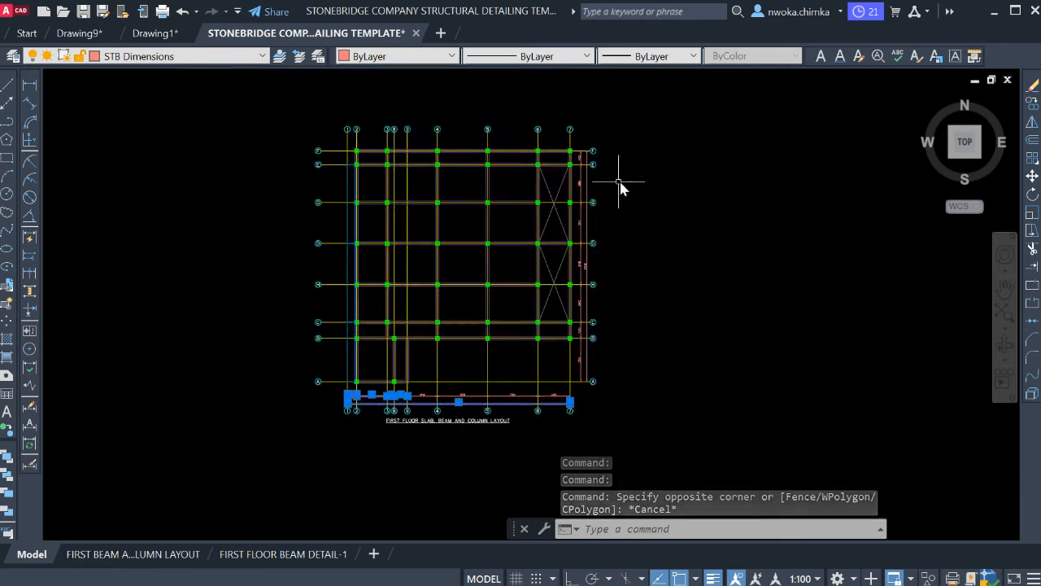
pyautogui.press('Escape')
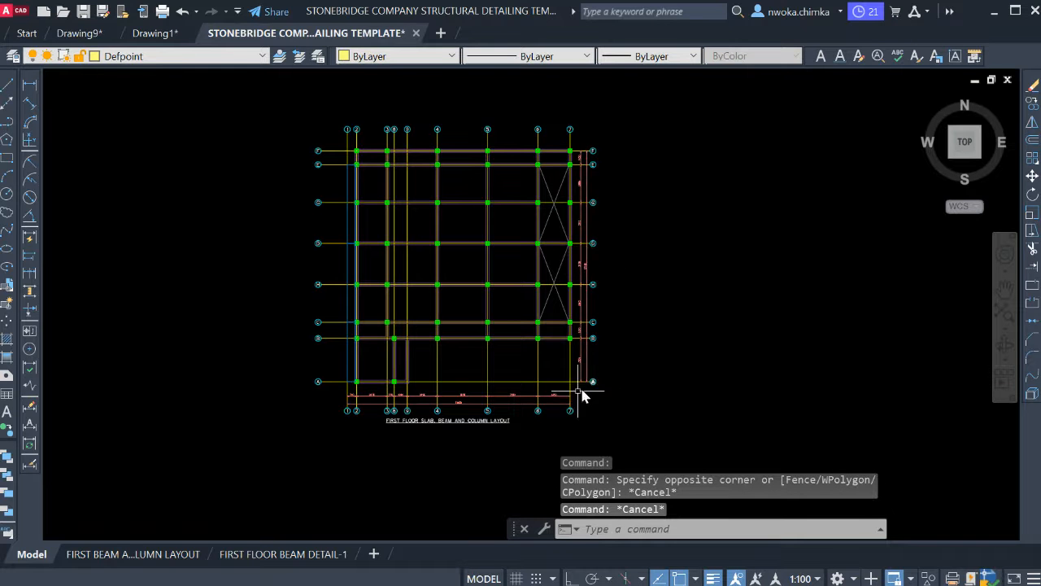
# Examine the stripped first floor layout, including its gridlines, grid bubbles, remaining dimensions and title.
pyautogui.scroll(4, 433, 384)
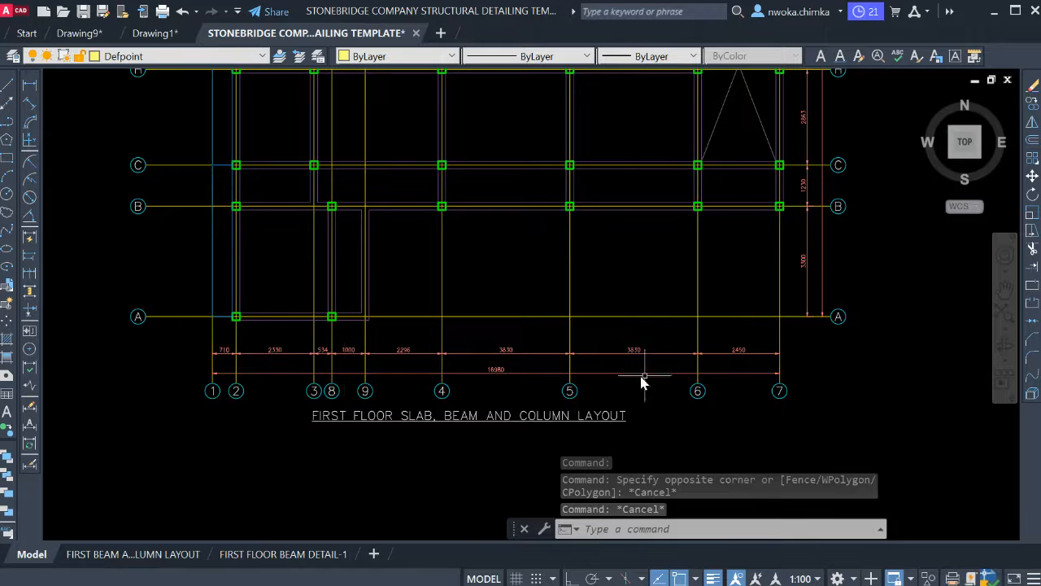
pyautogui.scroll(-4, 642, 382)
pyautogui.scroll(2, 648, 147)
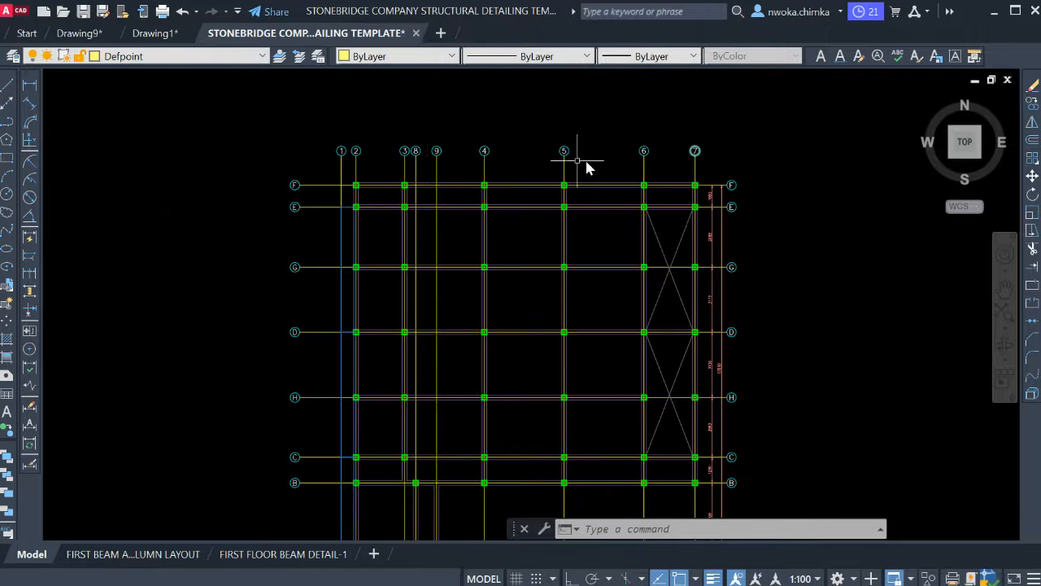
pyautogui.moveTo(399, 163); pyautogui.dragTo(392, 173, button='middle')
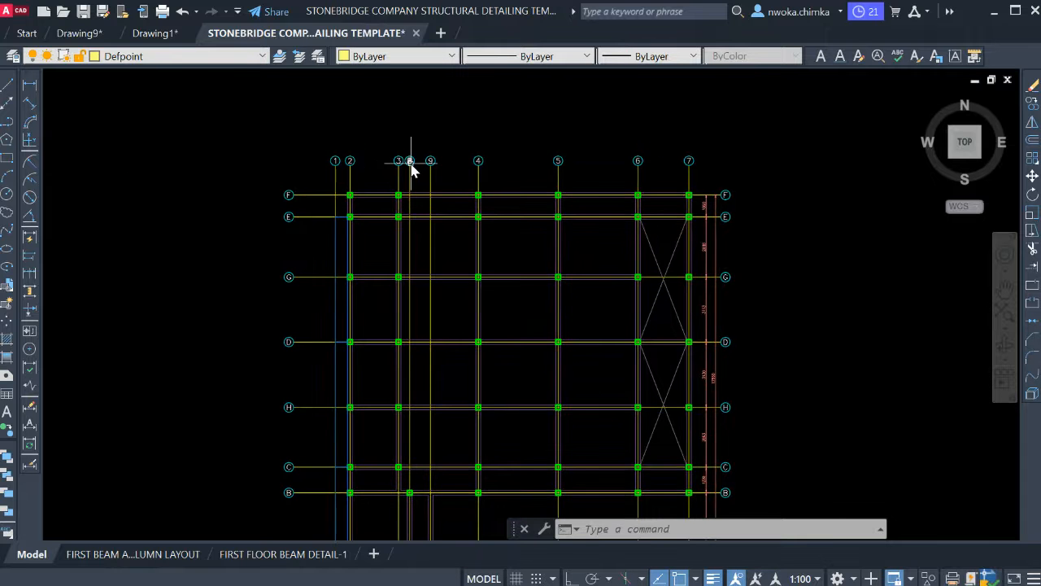
pyautogui.scroll(-2, 411, 167)
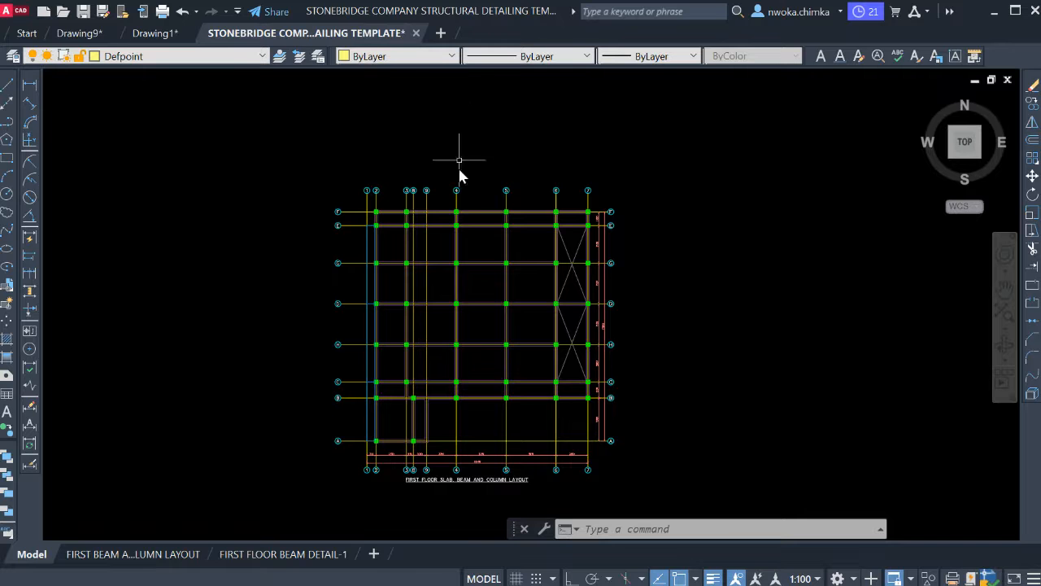
pyautogui.moveTo(475, 267); pyautogui.dragTo(473, 228, button='middle')
pyautogui.moveTo(477, 178); pyautogui.dragTo(481, 242, button='middle')
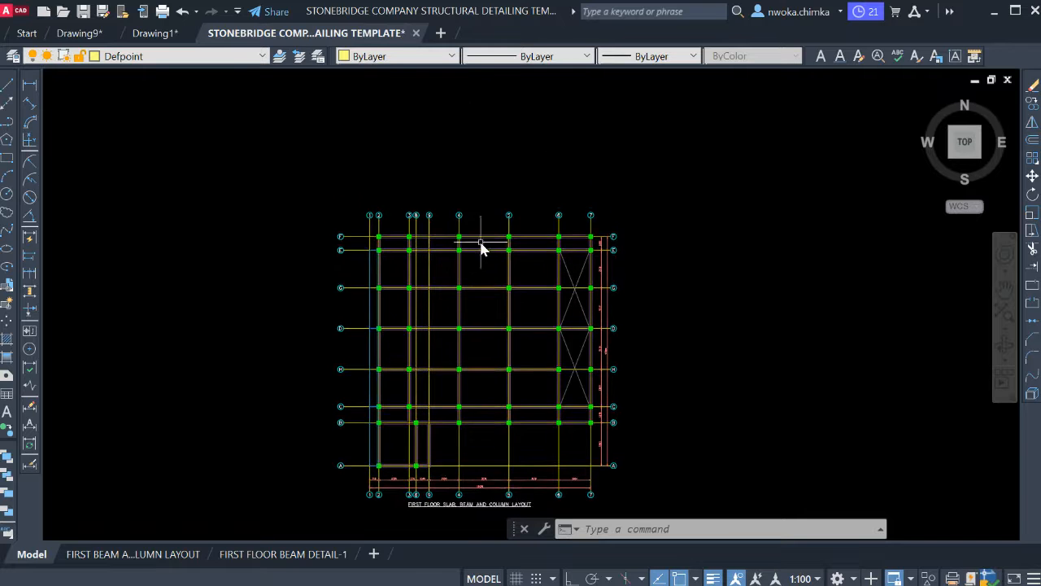
pyautogui.scroll(3, 488, 183)
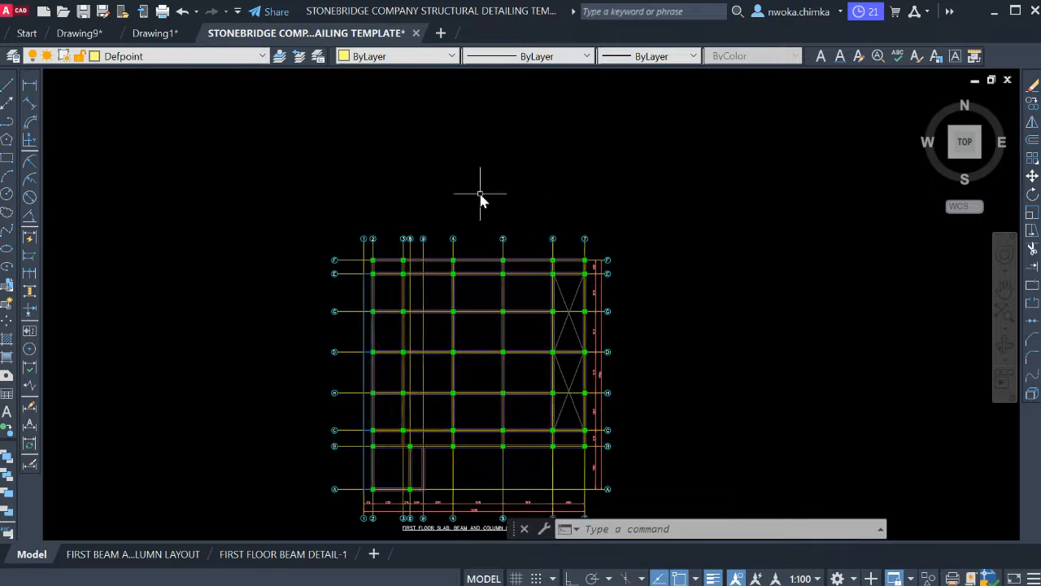
# Erase the grid bubbles along the upper edge and left side of the copied layout.
pyautogui.click(296, 236)
pyautogui.click(687, 289)
pyautogui.moveTo(245, 324); pyautogui.dragTo(298, 181, button='middle')
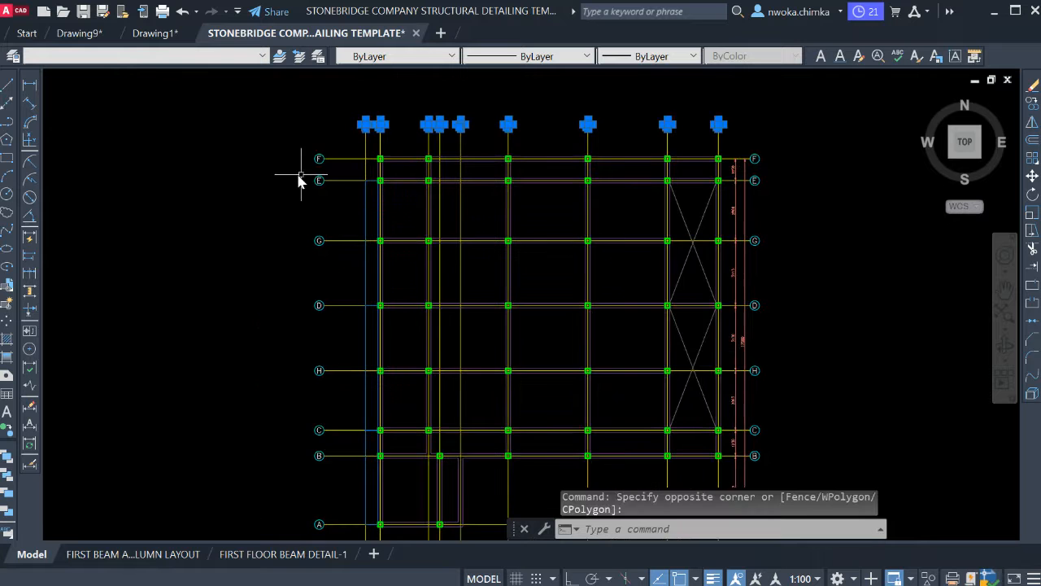
pyautogui.click(294, 148)
pyautogui.scroll(-3, 305, 159)
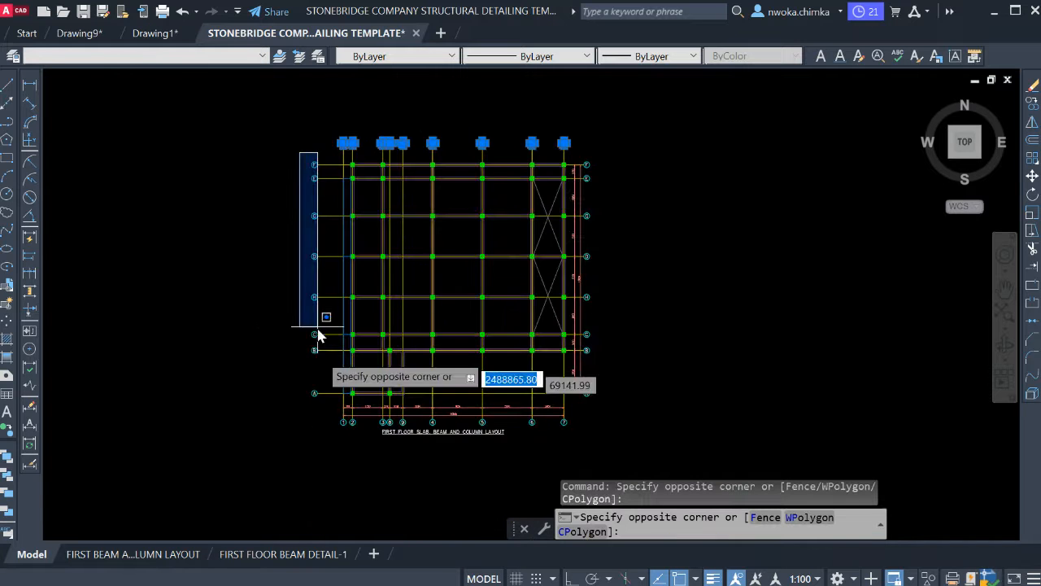
pyautogui.click(316, 402)
pyautogui.write('e')
pyautogui.press('Return')
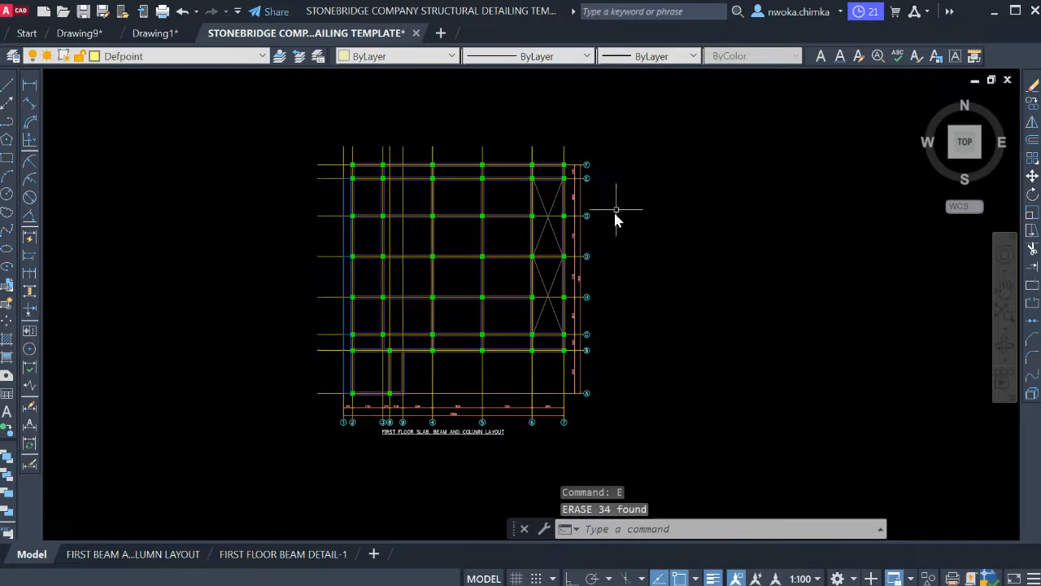
# Replace the title text beneath the copied layout with "RC. SLAB DETAILING".
pyautogui.scroll(4, 603, 195)
pyautogui.moveTo(598, 146); pyautogui.dragTo(607, 111, button='middle')
pyautogui.scroll(-2, 608, 112)
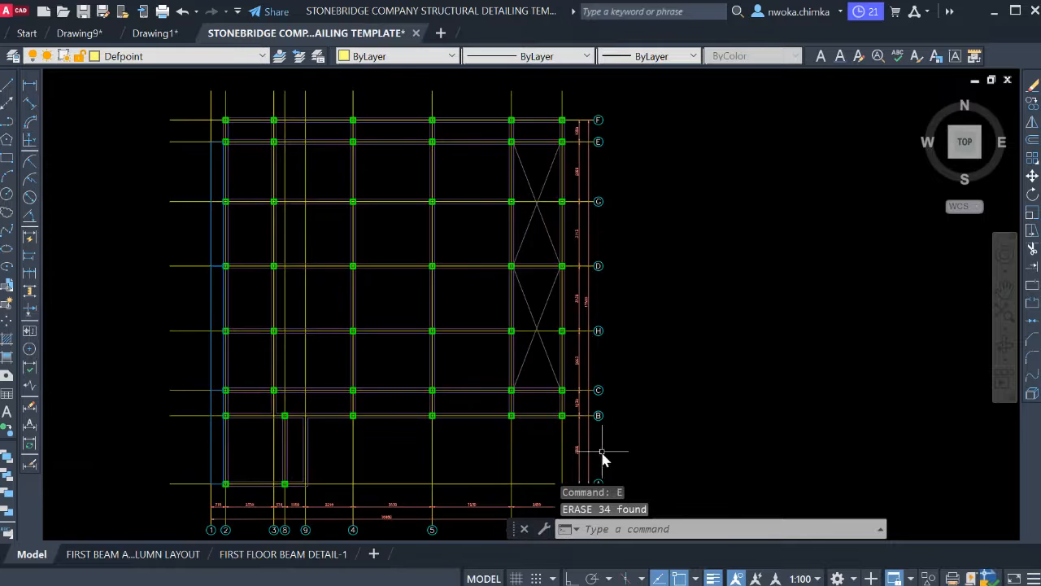
pyautogui.moveTo(603, 452); pyautogui.dragTo(653, 193, button='middle')
pyautogui.moveTo(518, 281)
pyautogui.mouseDown(button='middle')
pyautogui.moveTo(461, 274)
pyautogui.moveTo(458, 342)
pyautogui.mouseUp(button='middle')
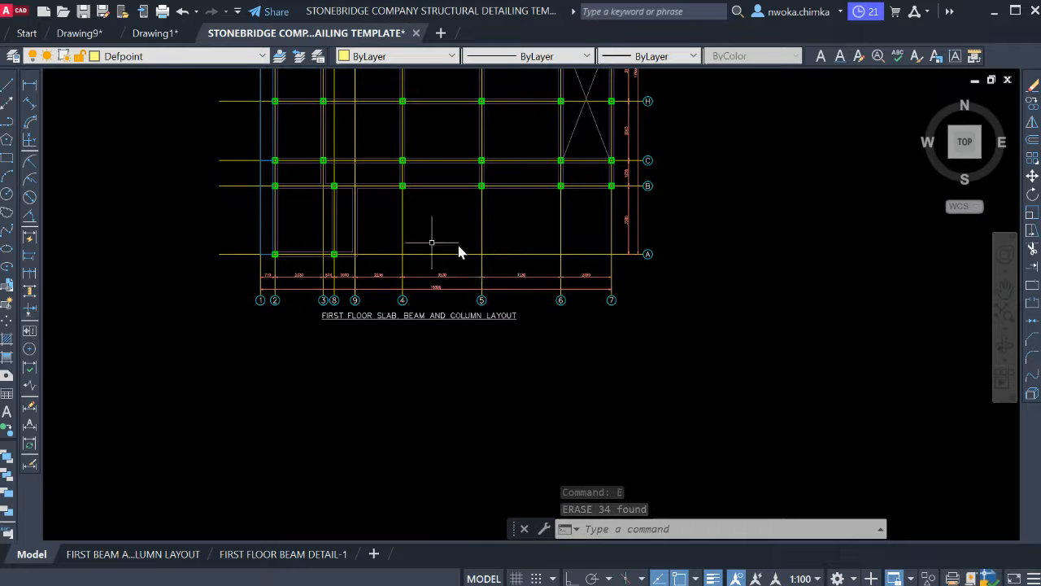
pyautogui.moveTo(459, 249)
pyautogui.mouseDown(button='middle')
pyautogui.moveTo(495, 290)
pyautogui.moveTo(486, 367)
pyautogui.mouseUp(button='middle')
pyautogui.scroll(4, 423, 394)
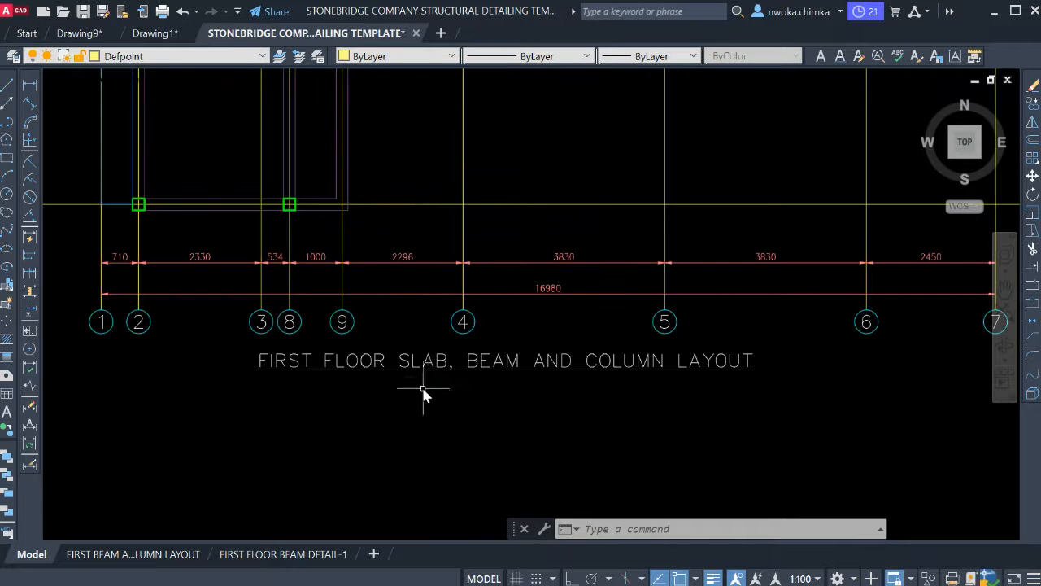
pyautogui.doubleClick(436, 366)
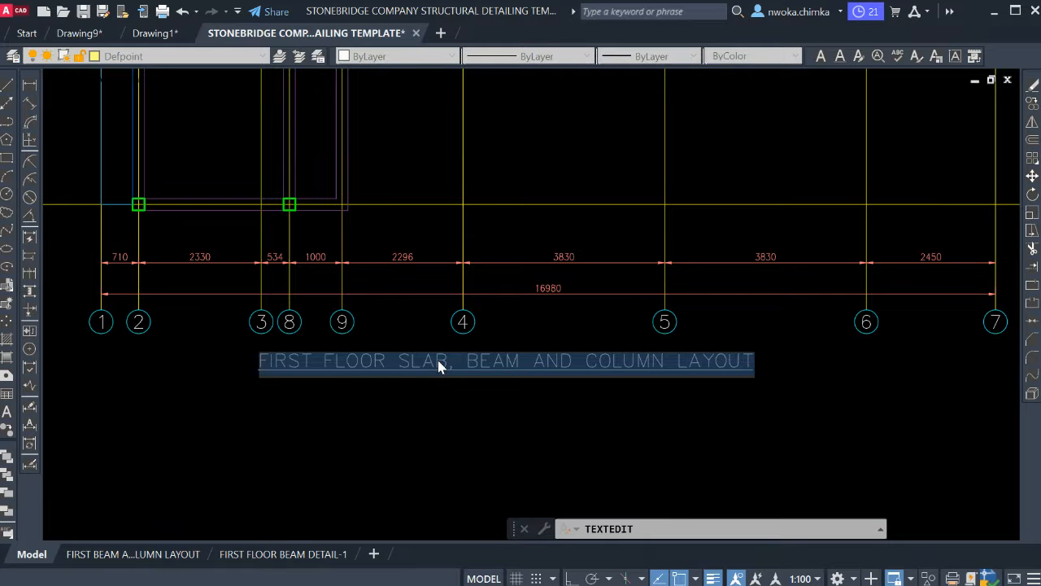
pyautogui.press('Delete')
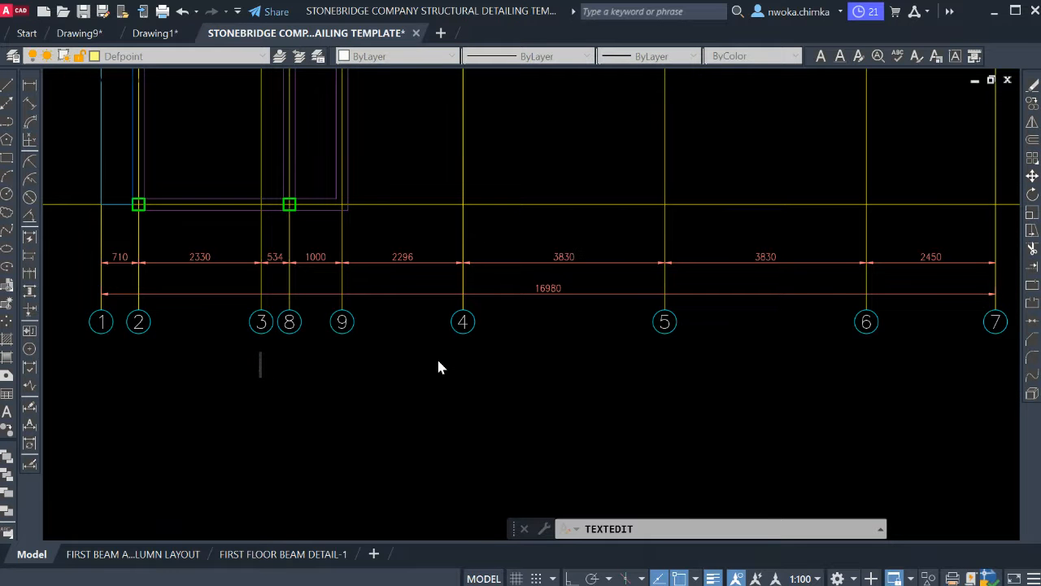
pyautogui.write('RC.')
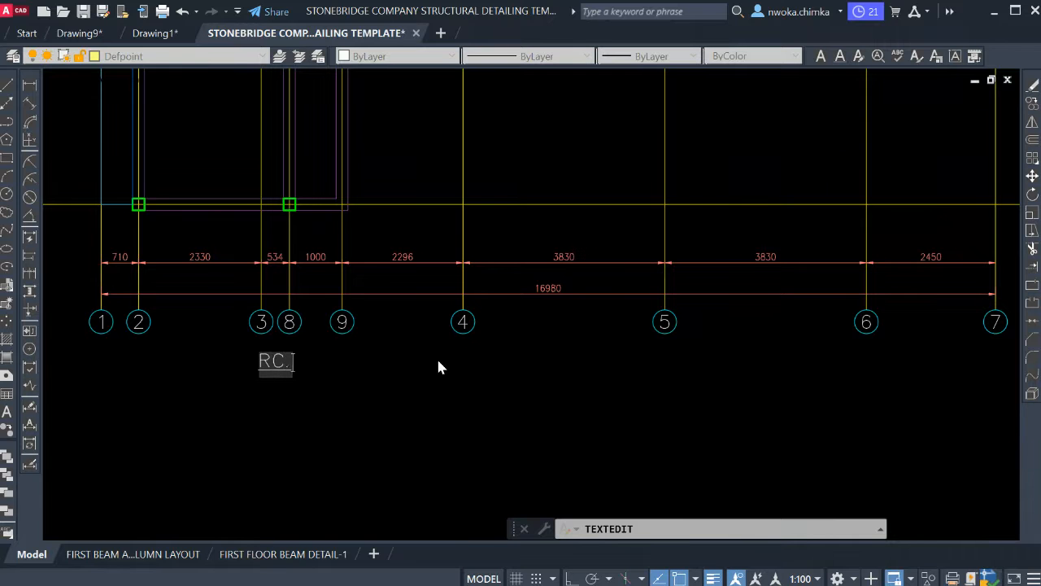
pyautogui.write(' S')
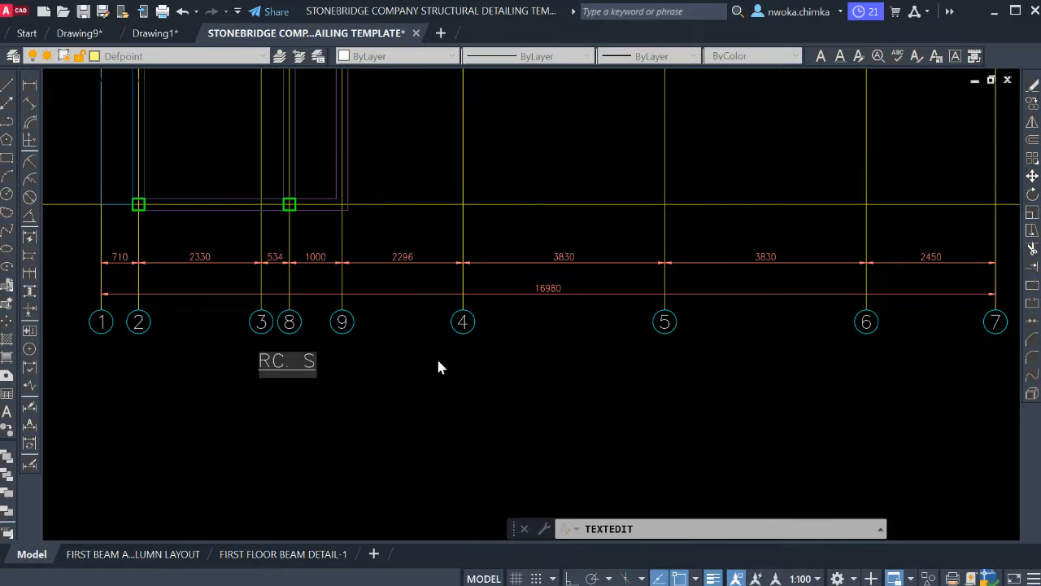
pyautogui.write('LAB DE')
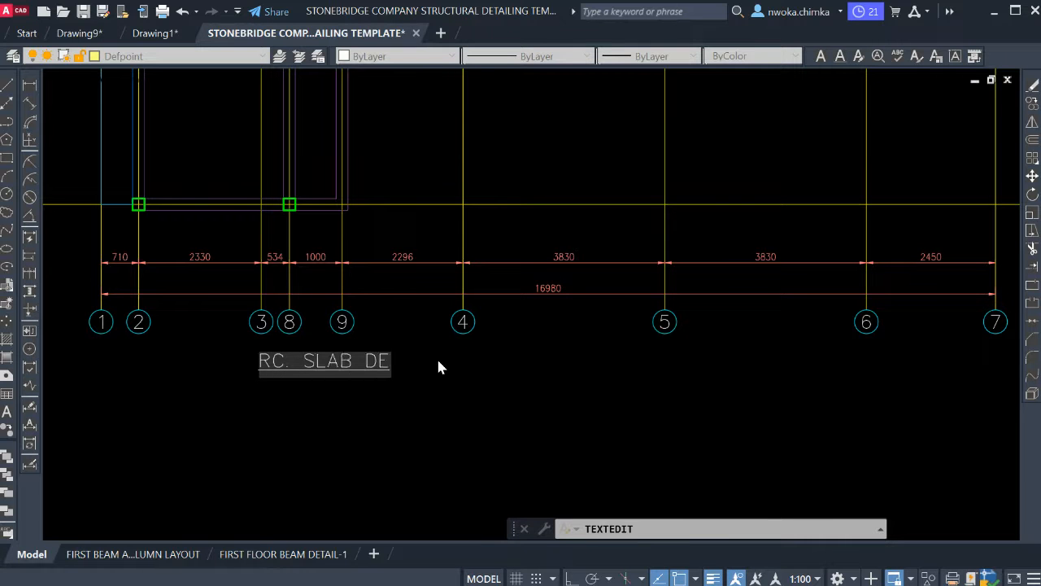
pyautogui.write('TAIL')
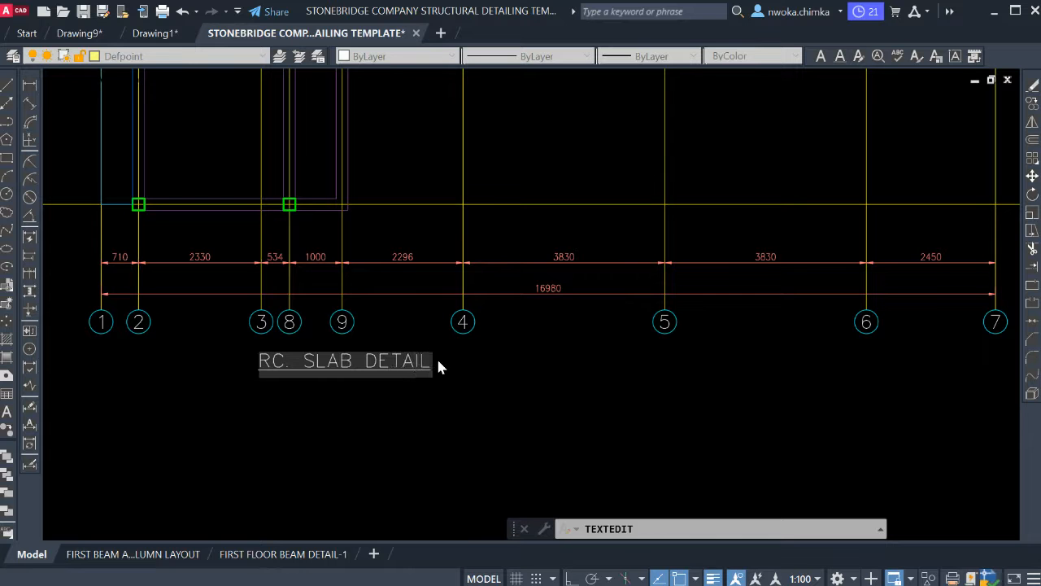
pyautogui.write('ING')
# Insert "FIRST FLOOR" before "SLAB" so the title reads "RC. FIRST FLOOR SLAB DETAILING", and finish the text edit.
pyautogui.write('F')
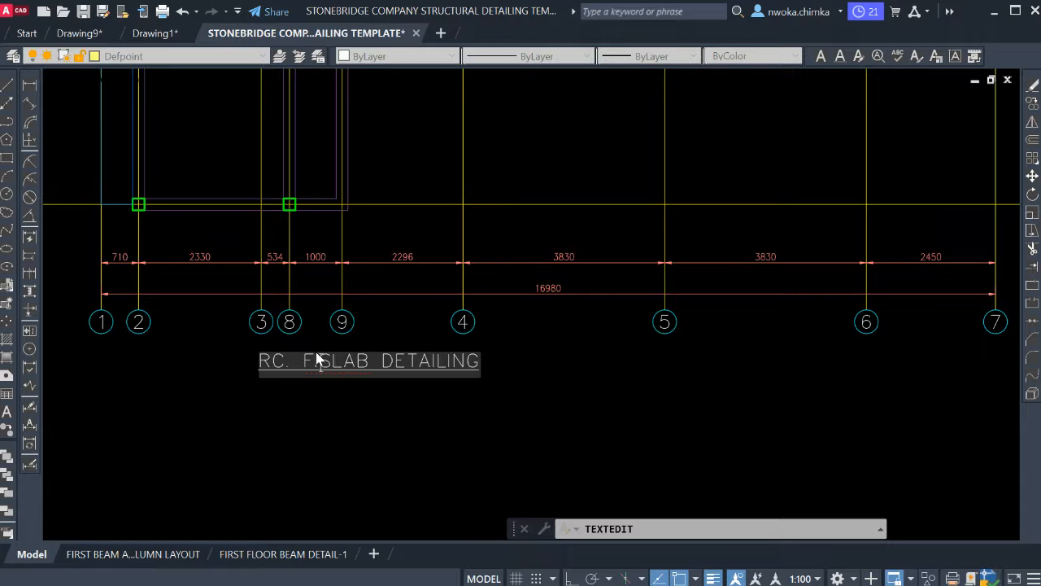
pyautogui.write('IRS')
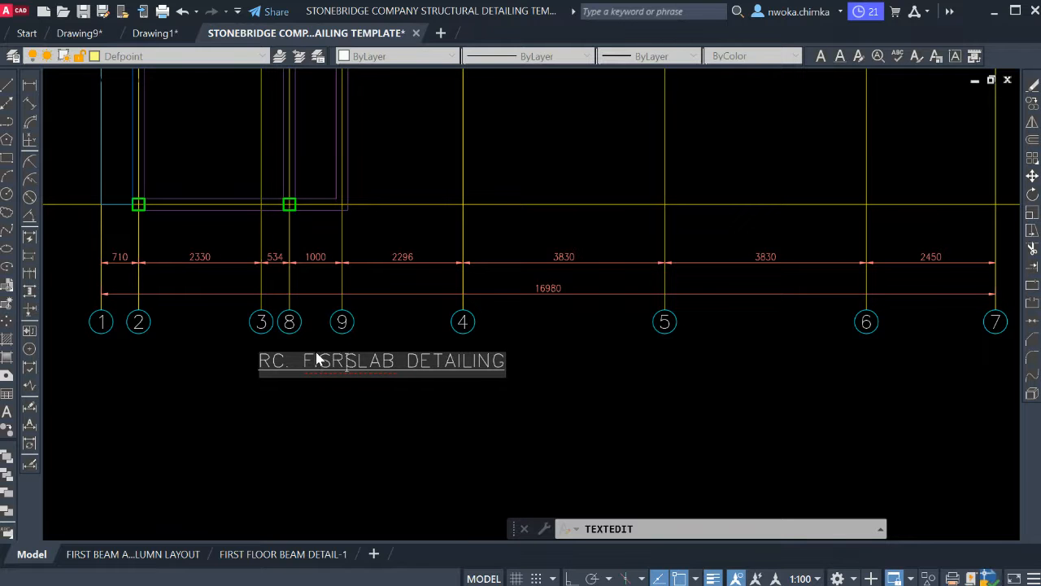
pyautogui.write('T ')
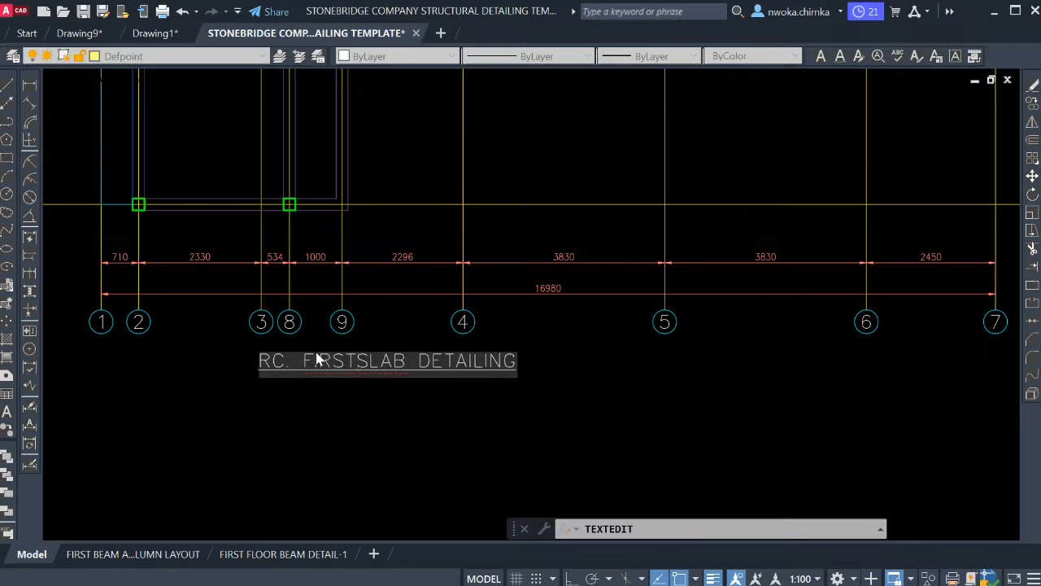
pyautogui.write('FLOOR')
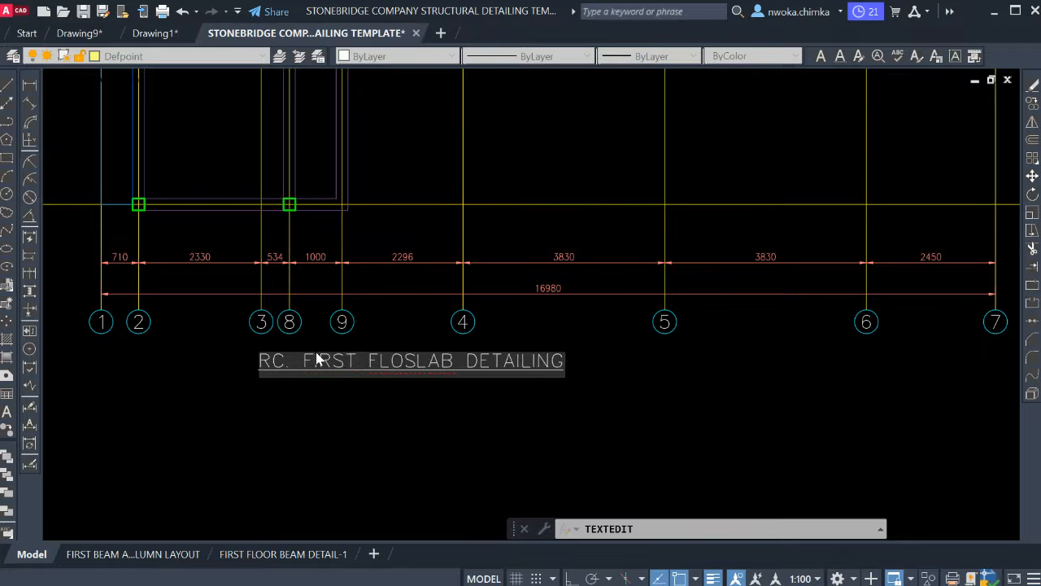
pyautogui.click(489, 436)
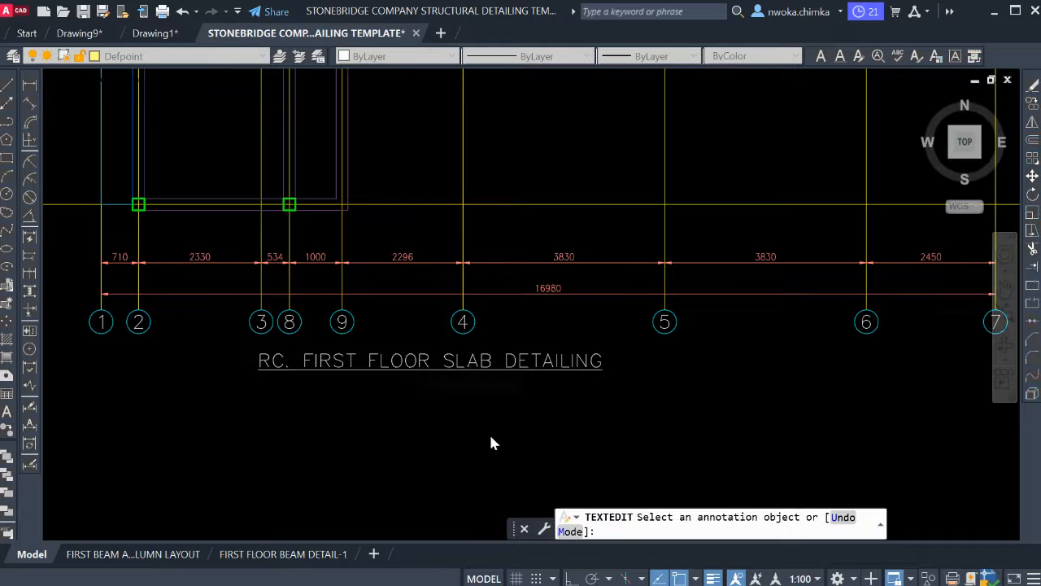
pyautogui.press('Escape')
# Move the new title slightly farther down from the lower grid bubbles of the copied layout.
pyautogui.click(410, 363)
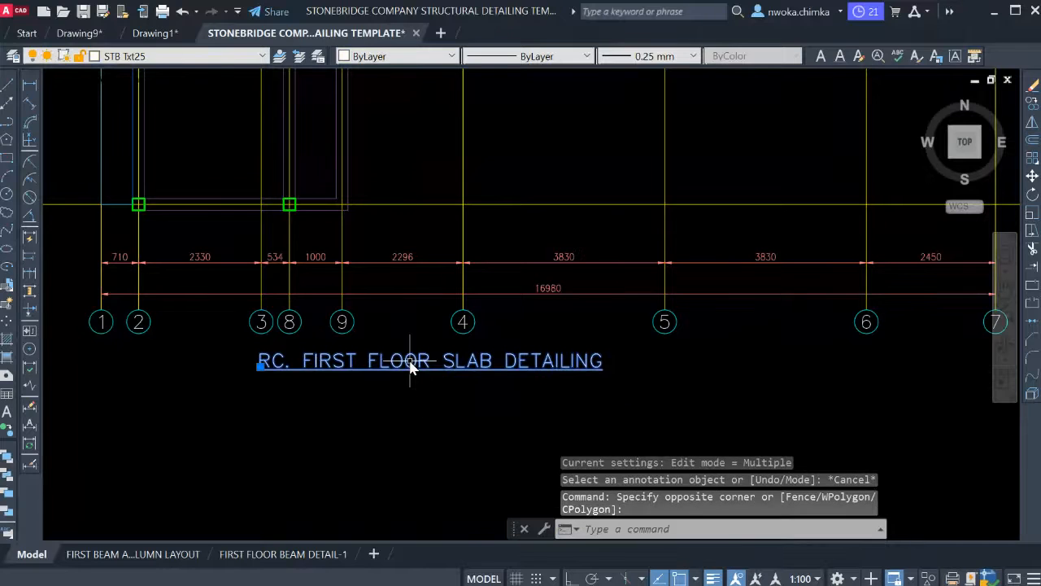
pyautogui.write('move')
pyautogui.press('Return')
pyautogui.click(409, 417)
pyautogui.scroll(-5, 439, 390)
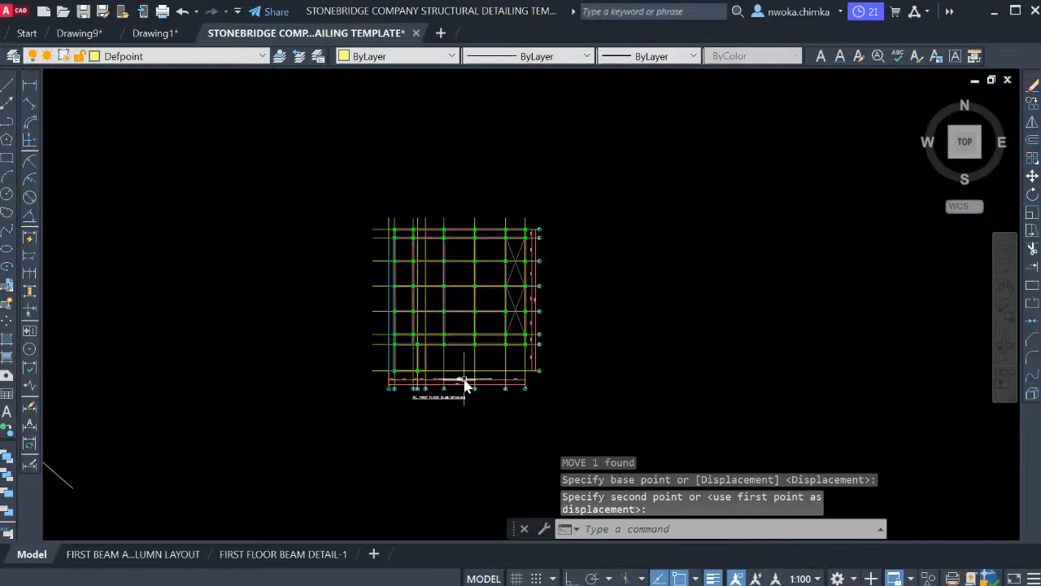
pyautogui.scroll(-4, 461, 350)
pyautogui.scroll(4, 512, 276)
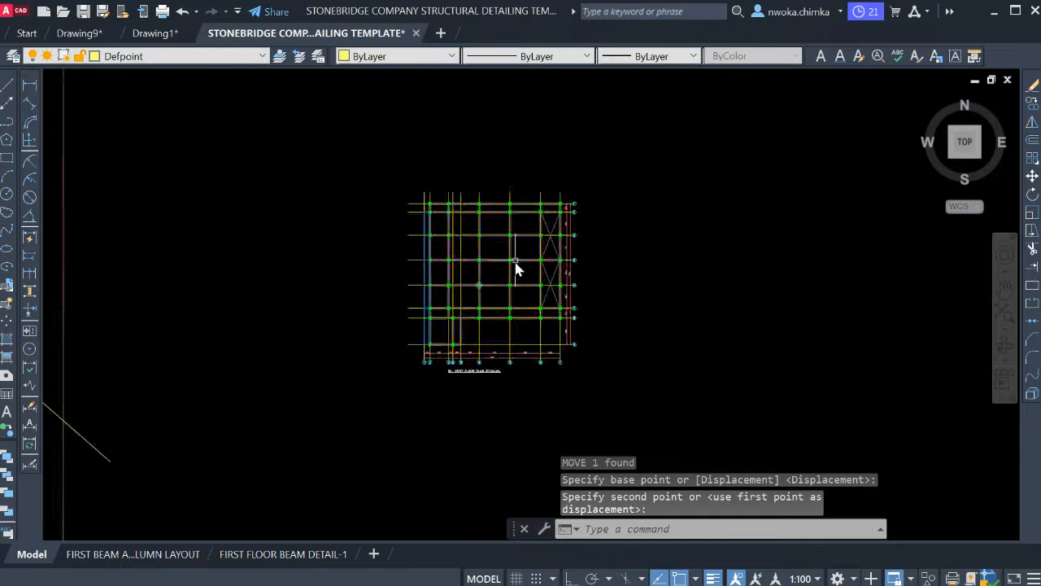
pyautogui.scroll(-2, 499, 198)
pyautogui.scroll(5, 467, 370)
# Move the title horizontally to centre it beneath the copied layout.
pyautogui.click(466, 376)
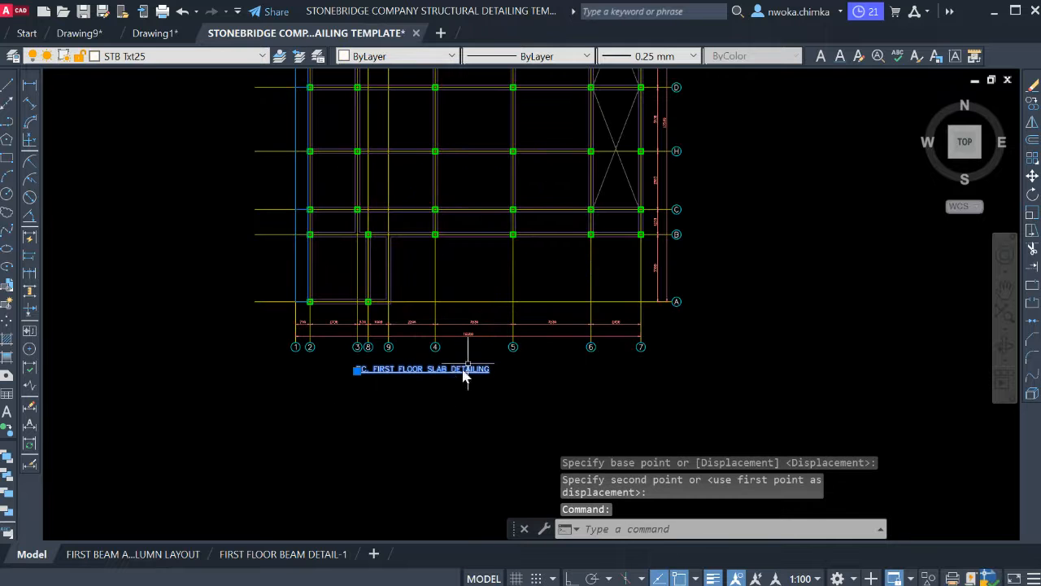
pyautogui.press('Return')
pyautogui.click(447, 444)
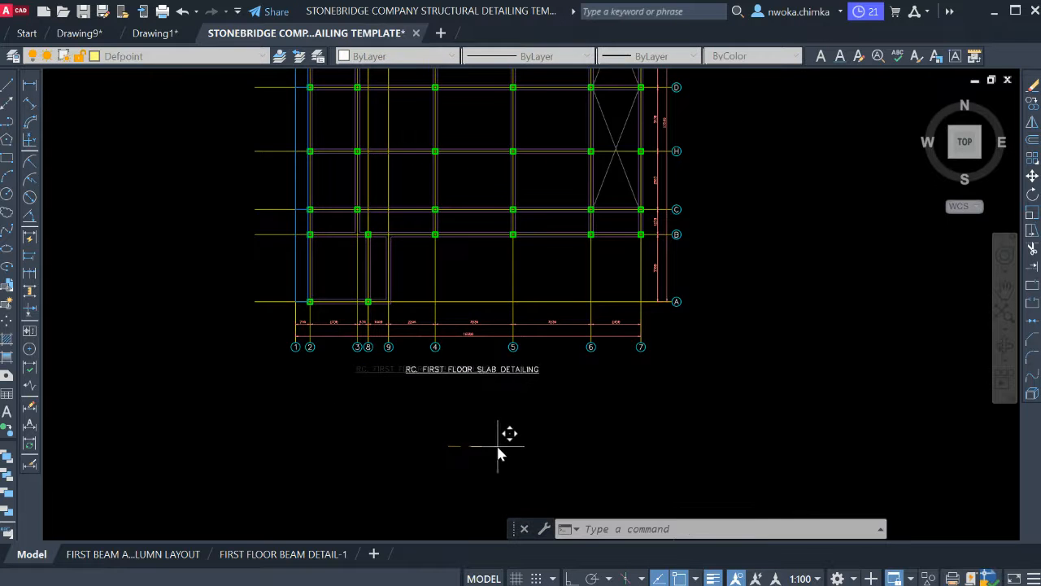
pyautogui.scroll(-6, 452, 245)
# Examine the original first floor slab, beam and column layout and its title beside the beam detail sheets.
pyautogui.moveTo(554, 429); pyautogui.dragTo(543, 349, button='middle')
pyautogui.scroll(6, 574, 380)
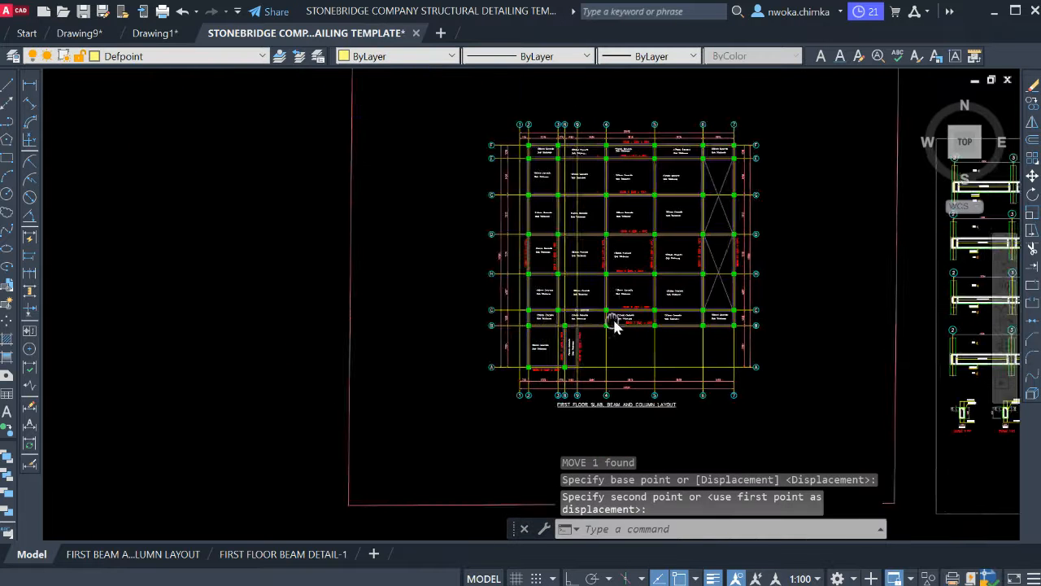
pyautogui.moveTo(620, 260); pyautogui.dragTo(392, 270, button='middle')
pyautogui.scroll(4, 382, 431)
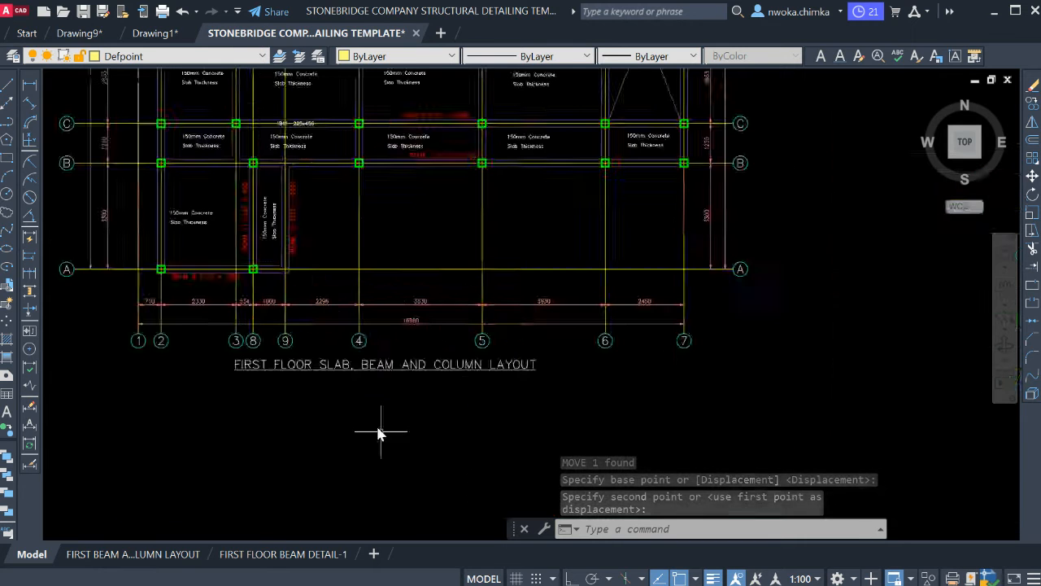
pyautogui.scroll(-5, 376, 389)
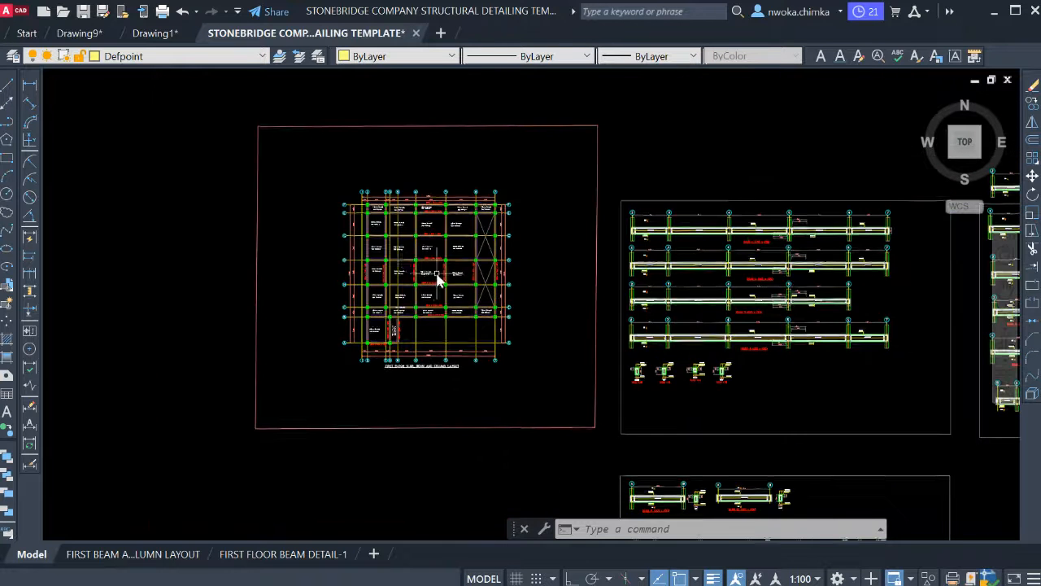
pyautogui.moveTo(439, 274); pyautogui.dragTo(552, 409, button='middle')
pyautogui.scroll(-4, 493, 375)
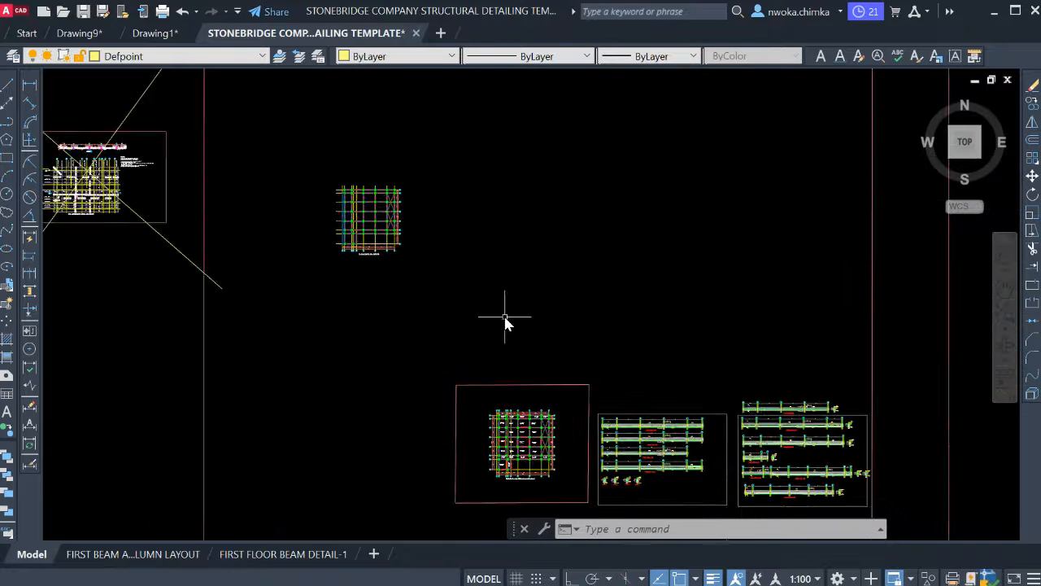
# Examine the slab panels of the retitled copy around gridlines G and D.
pyautogui.scroll(5, 370, 219)
pyautogui.moveTo(361, 210); pyautogui.dragTo(425, 235, button='middle')
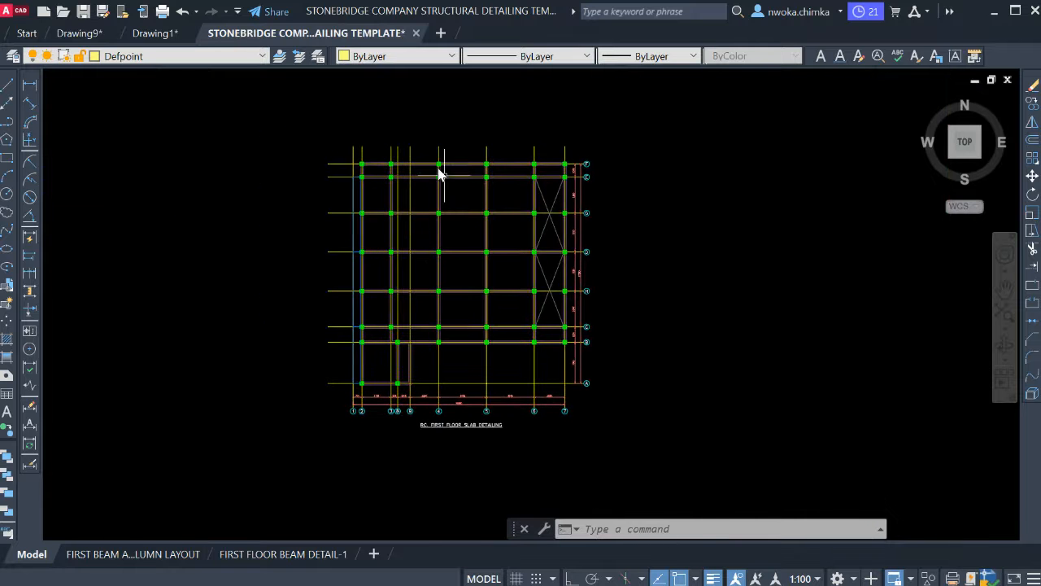
pyautogui.scroll(2, 423, 222)
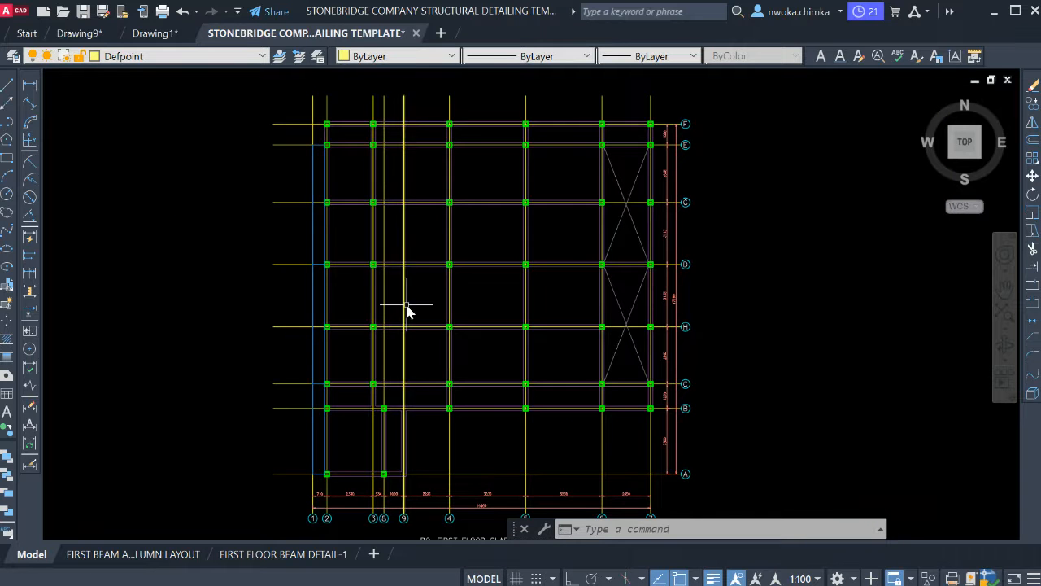
pyautogui.scroll(2, 420, 286)
pyautogui.scroll(-2, 446, 288)
pyautogui.moveTo(462, 278); pyautogui.dragTo(463, 297, button='middle')
pyautogui.scroll(2, 527, 225)
pyautogui.scroll(2, 528, 226)
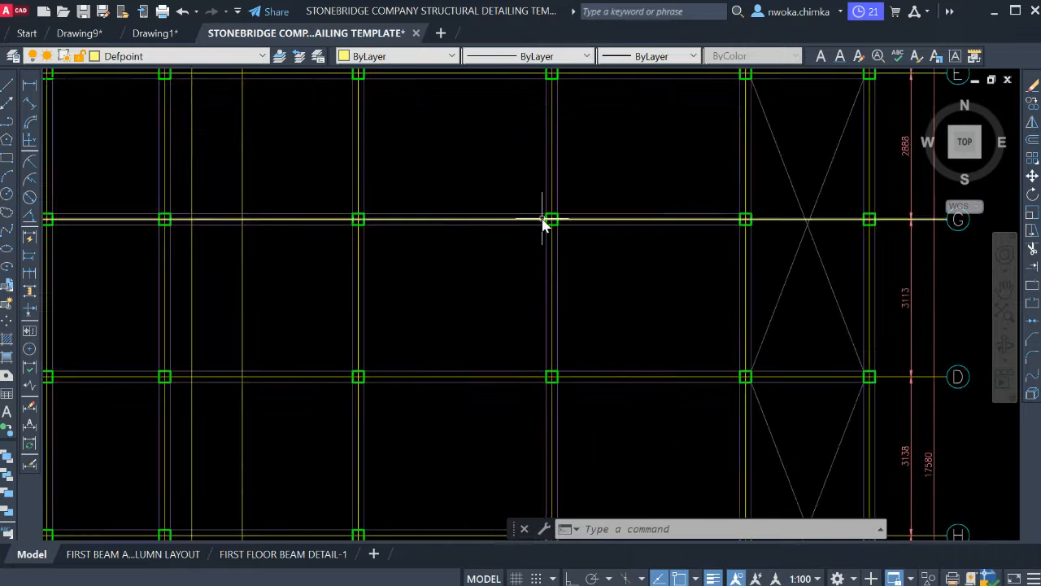
# Examine the beam labels and slab thickness notes on the original first floor slab, beam and column layout.
pyautogui.scroll(-8, 481, 201)
pyautogui.moveTo(615, 362); pyautogui.dragTo(486, 221, button='middle')
pyautogui.scroll(-2, 485, 221)
pyautogui.moveTo(635, 393); pyautogui.dragTo(539, 240, button='middle')
pyautogui.scroll(8, 551, 332)
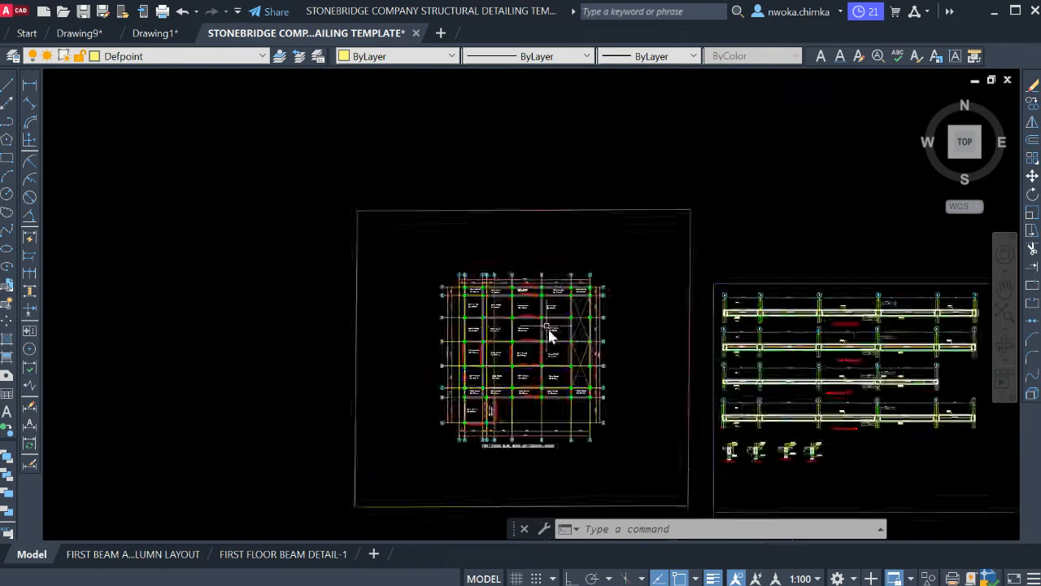
pyautogui.scroll(8, 561, 294)
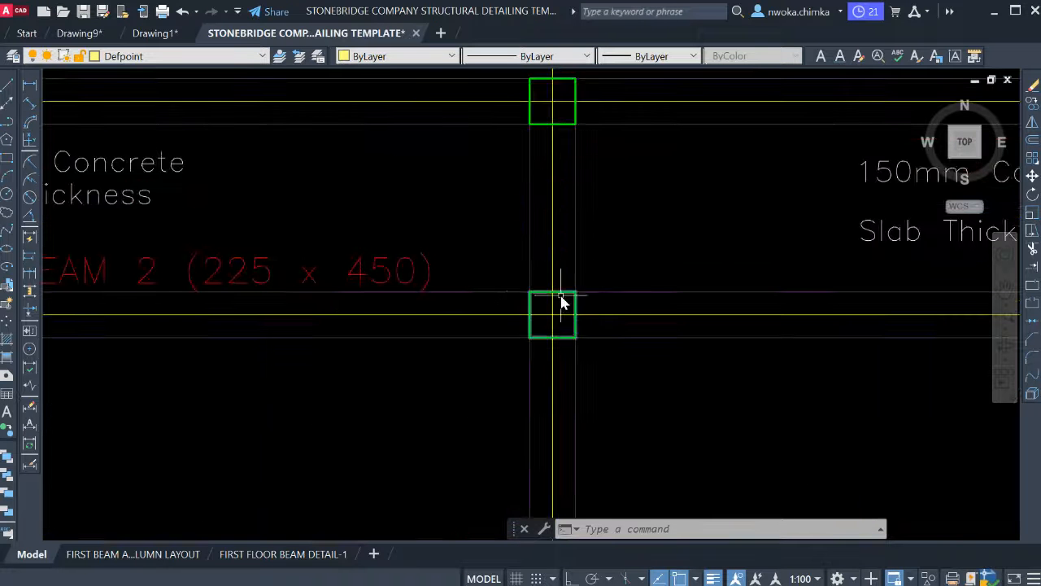
pyautogui.moveTo(546, 145); pyautogui.dragTo(521, 230, button='middle')
pyautogui.scroll(-6, 524, 163)
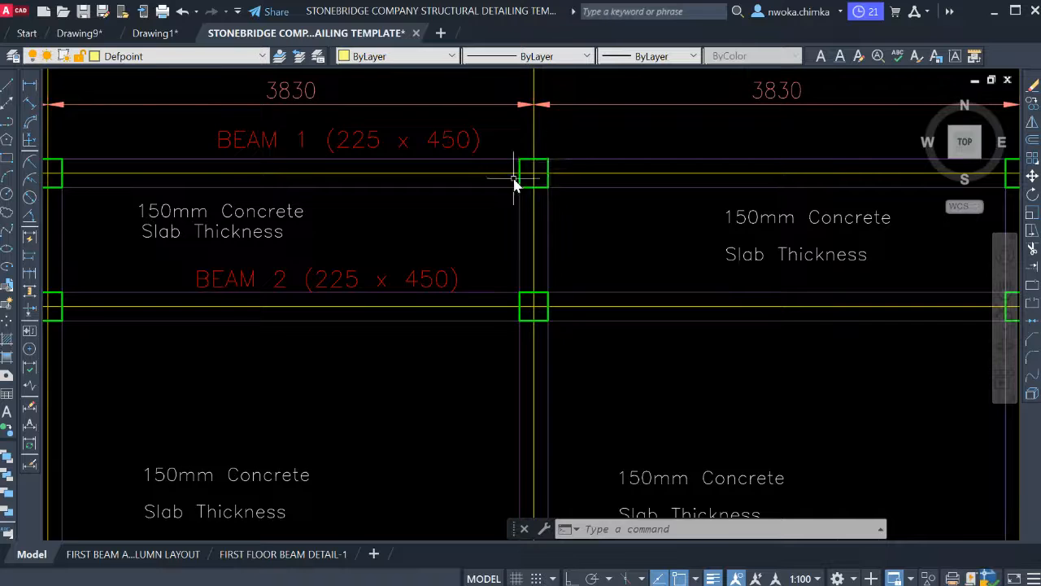
pyautogui.scroll(-8, 522, 189)
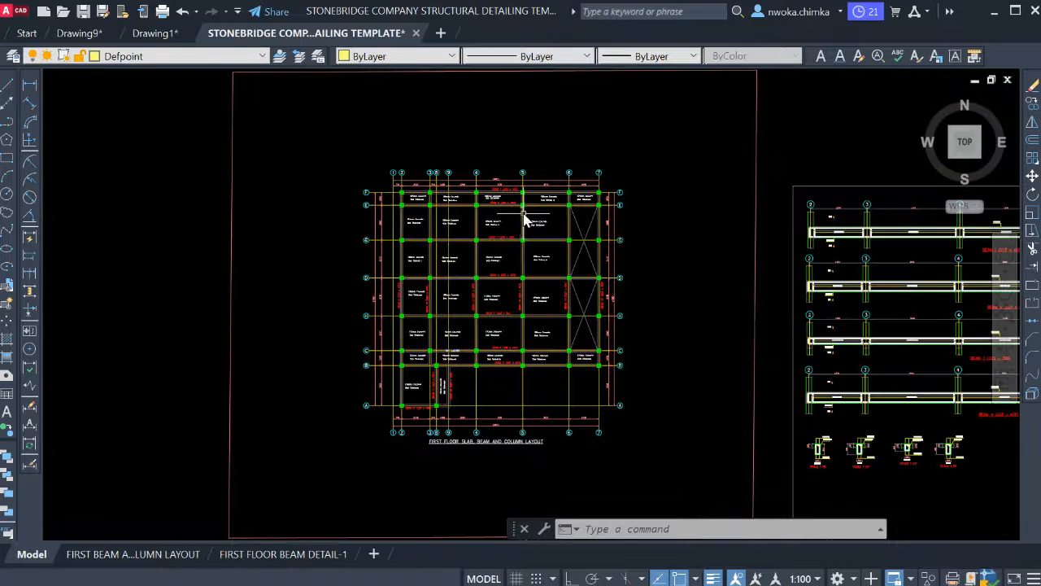
pyautogui.moveTo(552, 229); pyautogui.dragTo(598, 334, button='middle')
pyautogui.scroll(-2, 598, 335)
pyautogui.scroll(5, 563, 316)
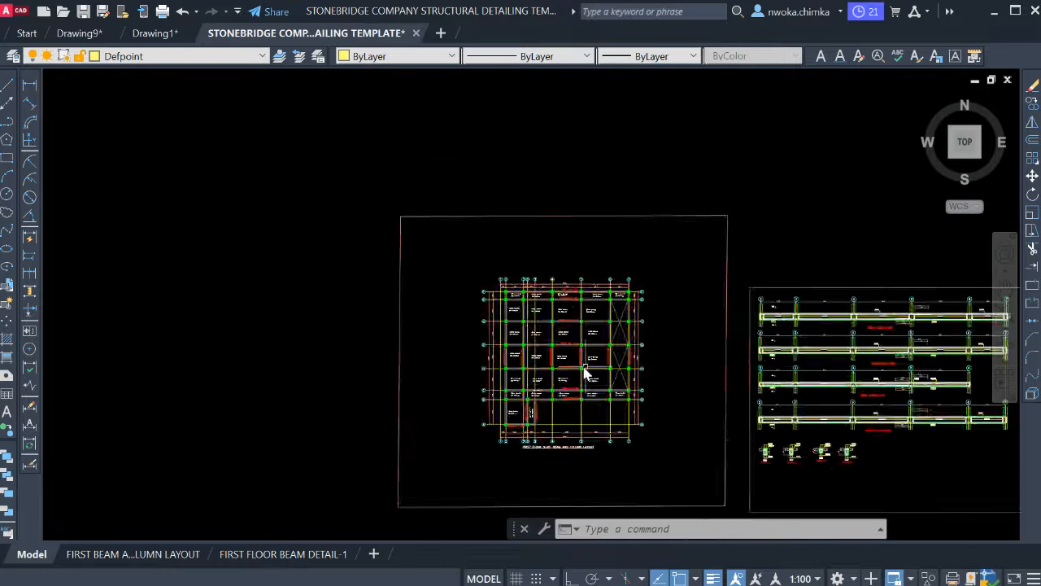
# Examine the slab panels and gridlines of the copied plan titled RC. FIRST FLOOR SLAB DETAILING.
pyautogui.scroll(-3, 572, 309)
pyautogui.moveTo(516, 293); pyautogui.dragTo(351, 152, button='middle')
pyautogui.scroll(5, 353, 152)
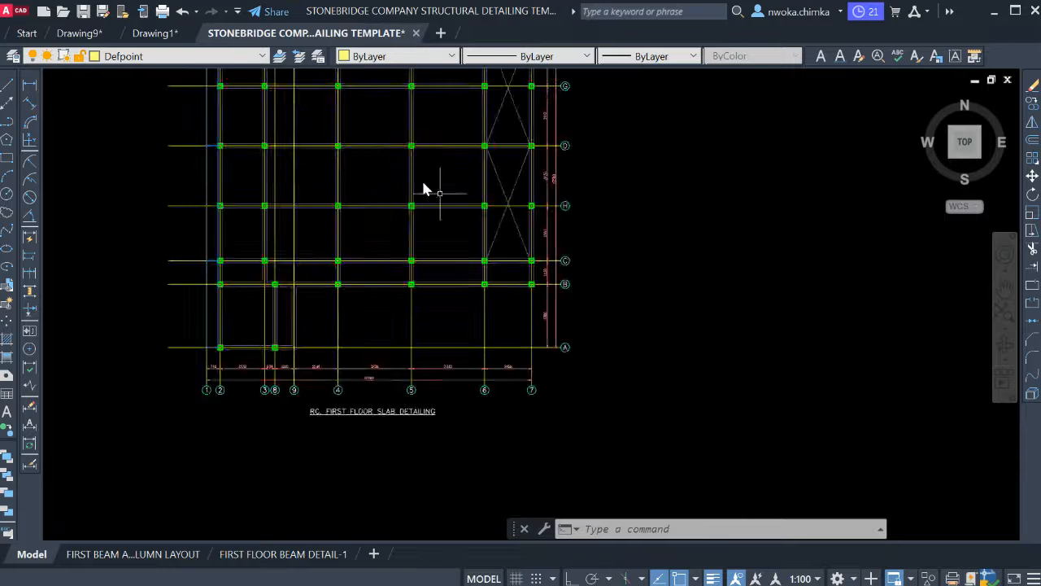
pyautogui.scroll(-5, 495, 233)
pyautogui.moveTo(496, 233); pyautogui.dragTo(507, 226, button='middle')
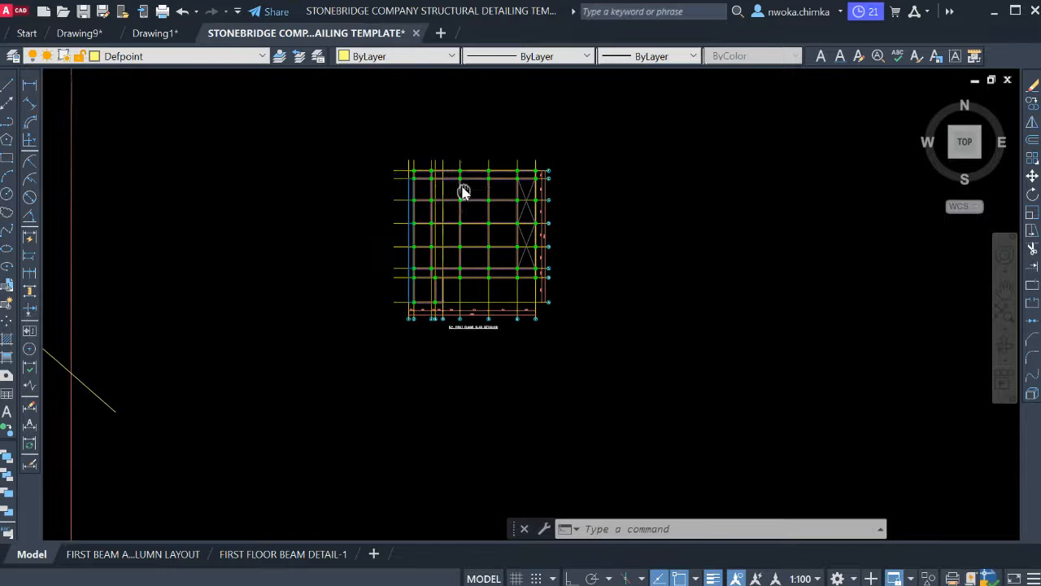
pyautogui.scroll(5, 449, 226)
pyautogui.scroll(-4, 464, 214)
pyautogui.scroll(2, 460, 221)
pyautogui.moveTo(458, 134); pyautogui.dragTo(424, 165, button='middle')
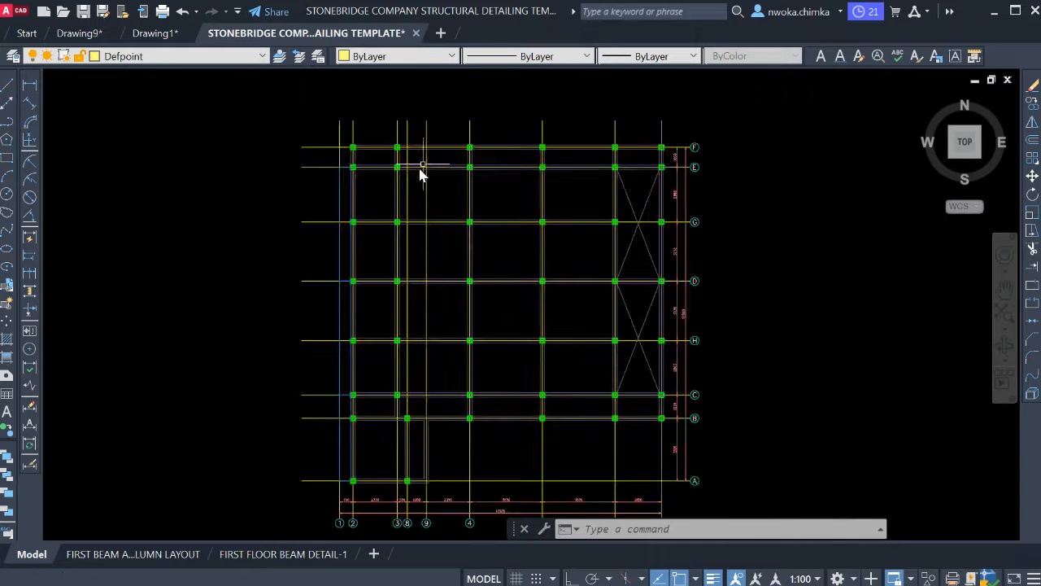
pyautogui.scroll(-4, 501, 200)
pyautogui.moveTo(468, 213); pyautogui.dragTo(570, 212, button='middle')
pyautogui.scroll(6, 592, 212)
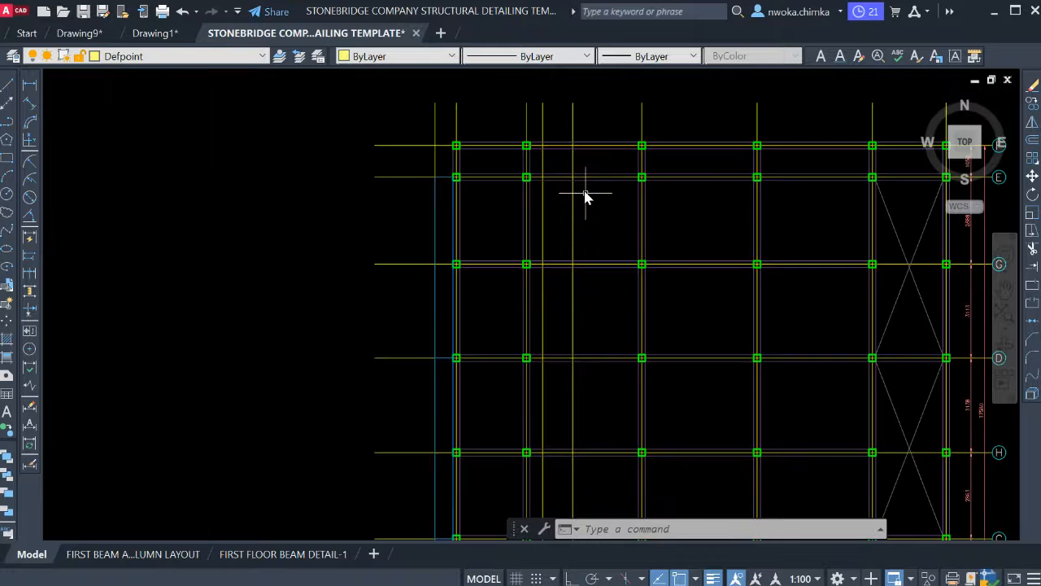
# Examine the bar layout and bar marks on the reference slab reinforcement detail and section sheet.
pyautogui.scroll(-4, 591, 202)
pyautogui.scroll(-2, 626, 249)
pyautogui.scroll(-2, 626, 249)
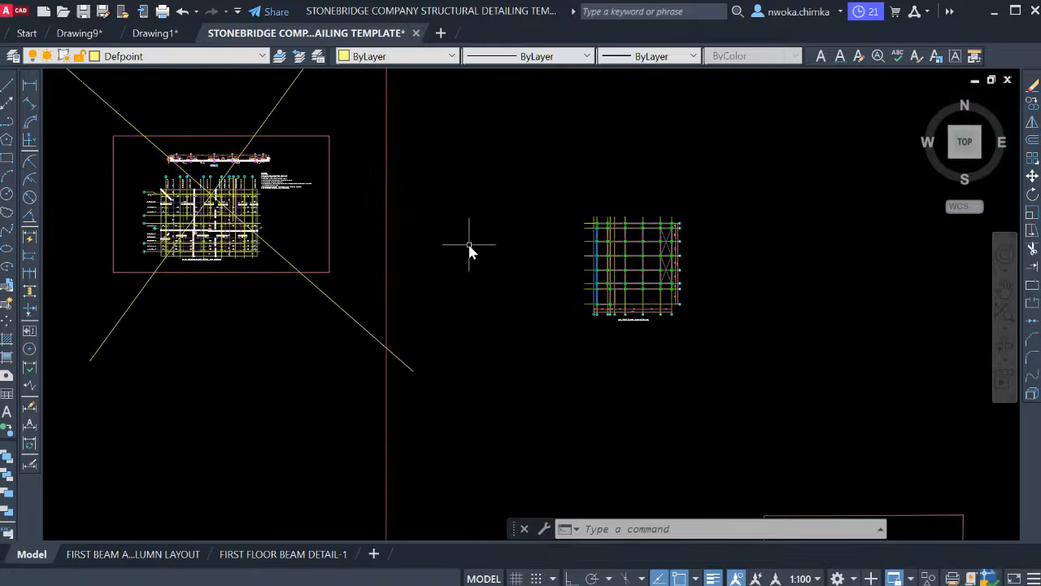
pyautogui.moveTo(472, 244); pyautogui.dragTo(697, 272, button='middle')
pyautogui.scroll(4, 375, 268)
pyautogui.scroll(3, 477, 202)
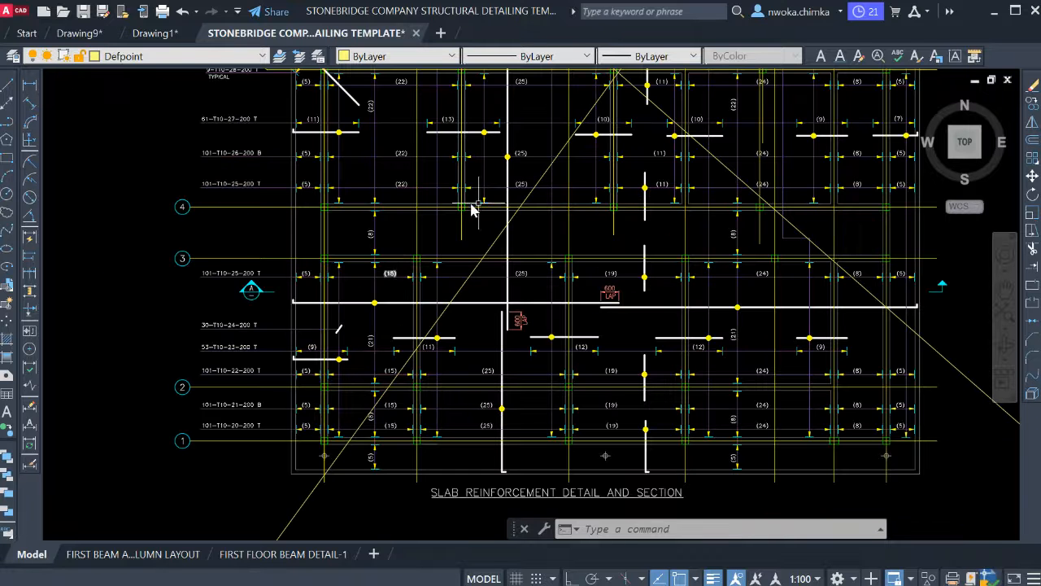
pyautogui.scroll(-2, 474, 208)
pyautogui.scroll(-3, 421, 249)
pyautogui.scroll(-4, 391, 236)
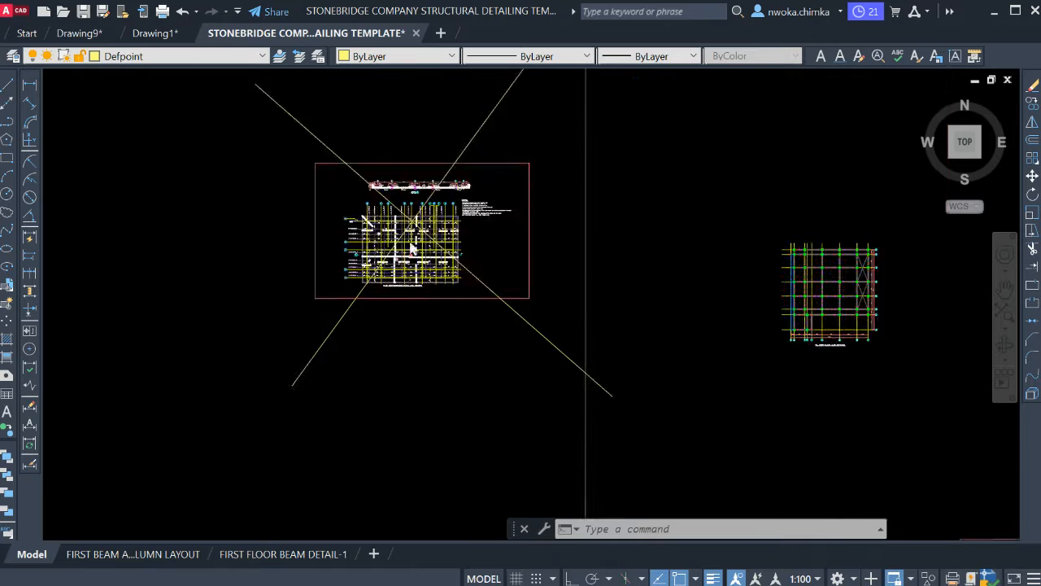
pyautogui.scroll(-2, 456, 244)
pyautogui.scroll(5, 602, 275)
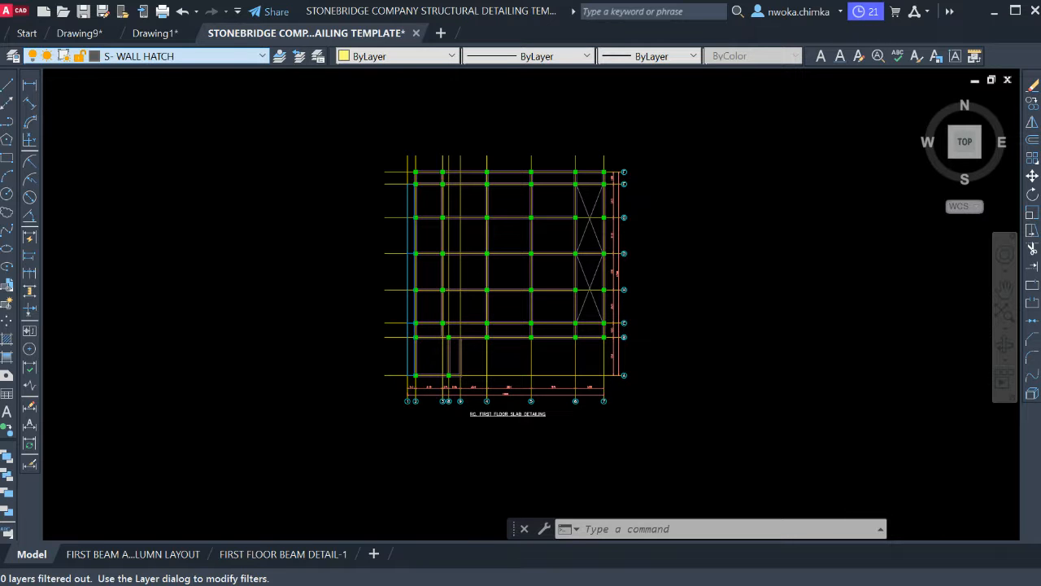
# Make STB Rebars the current layer and start a line on gridline 1 between gridlines A and B of the copied plan.
pyautogui.click(215, 397)
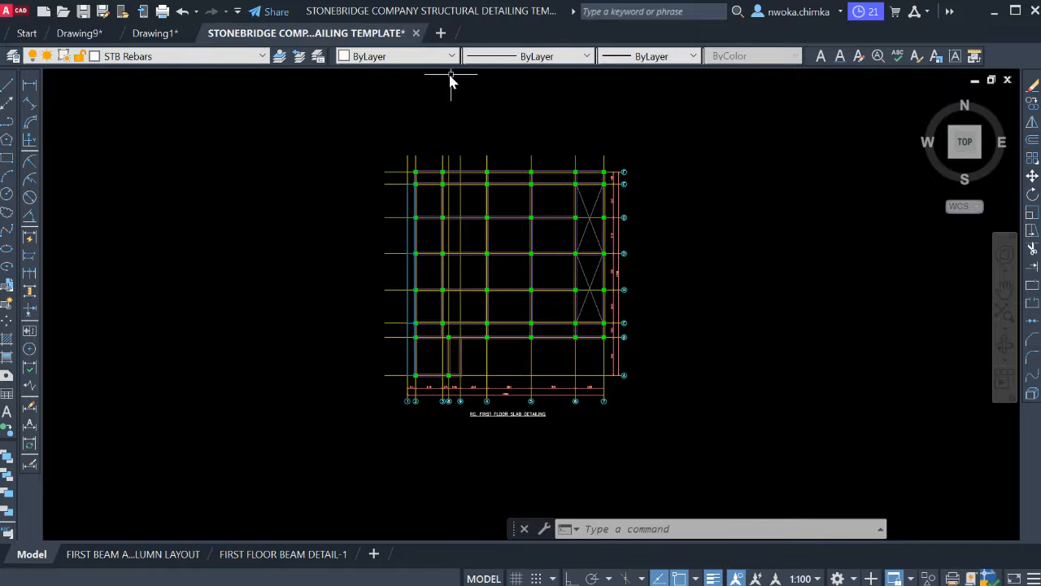
pyautogui.click(7, 86)
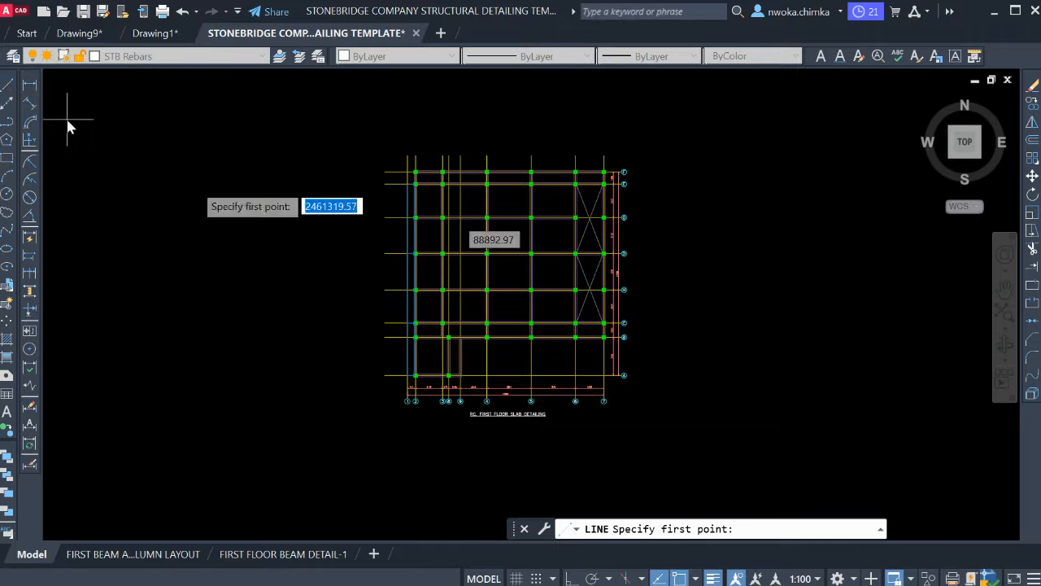
pyautogui.scroll(4, 429, 263)
pyautogui.scroll(-3, 311, 244)
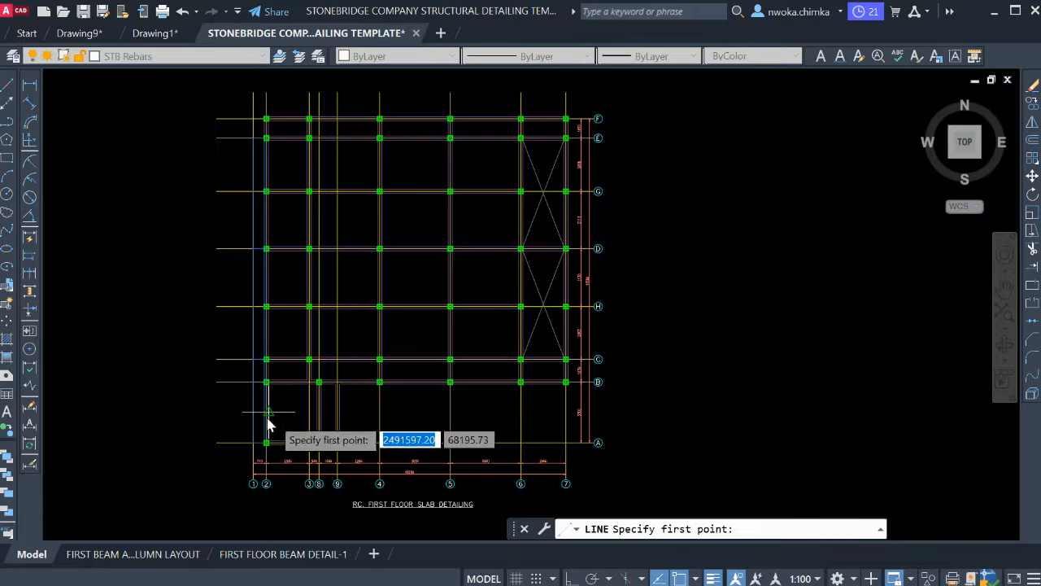
pyautogui.scroll(4, 271, 426)
pyautogui.moveTo(271, 425); pyautogui.dragTo(318, 415, button='middle')
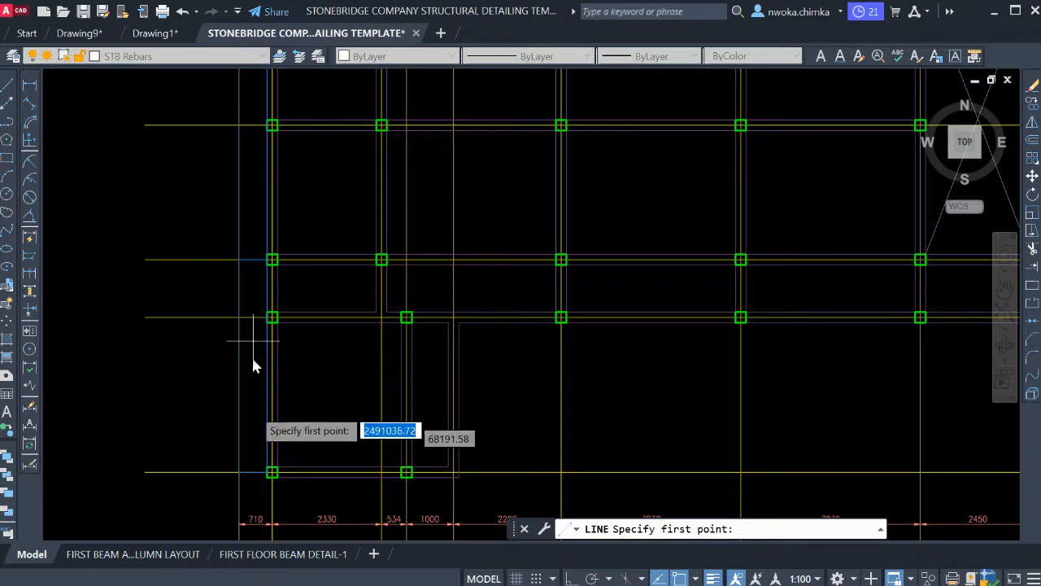
pyautogui.scroll(2, 244, 354)
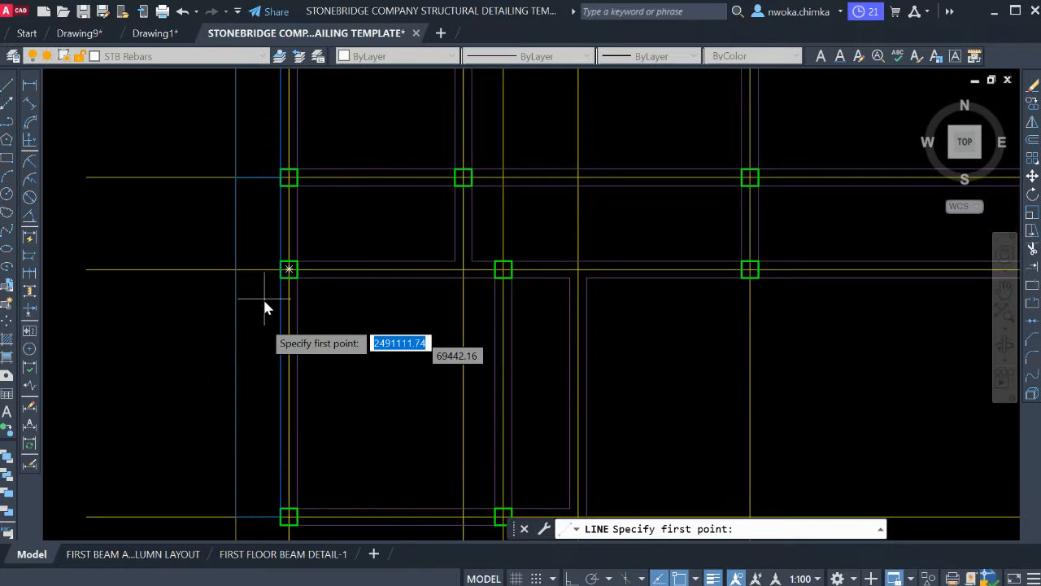
pyautogui.scroll(-2, 237, 326)
pyautogui.scroll(3, 242, 388)
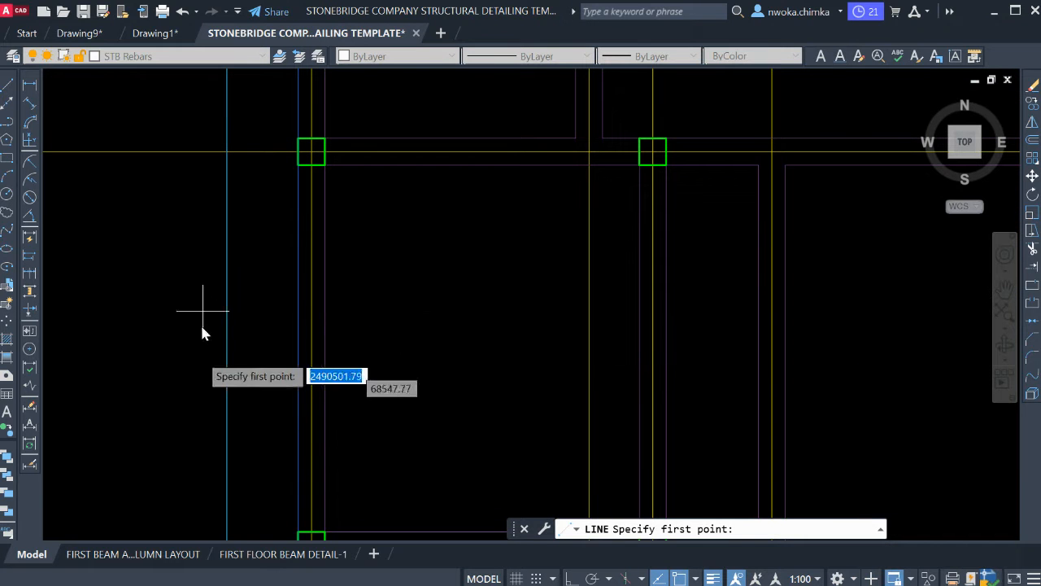
pyautogui.scroll(4, 256, 370)
pyautogui.scroll(-3, 187, 381)
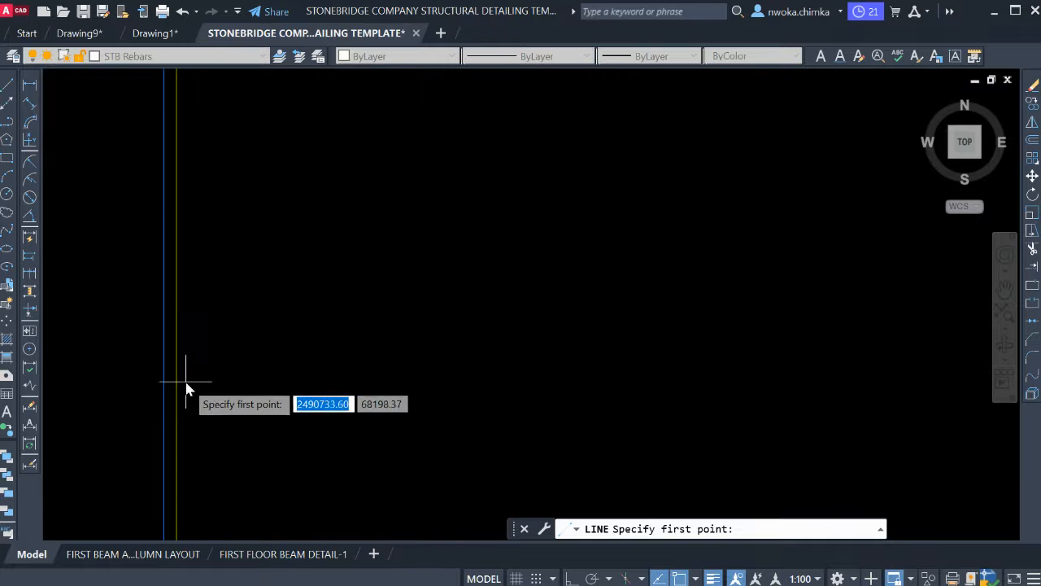
pyautogui.click(177, 372)
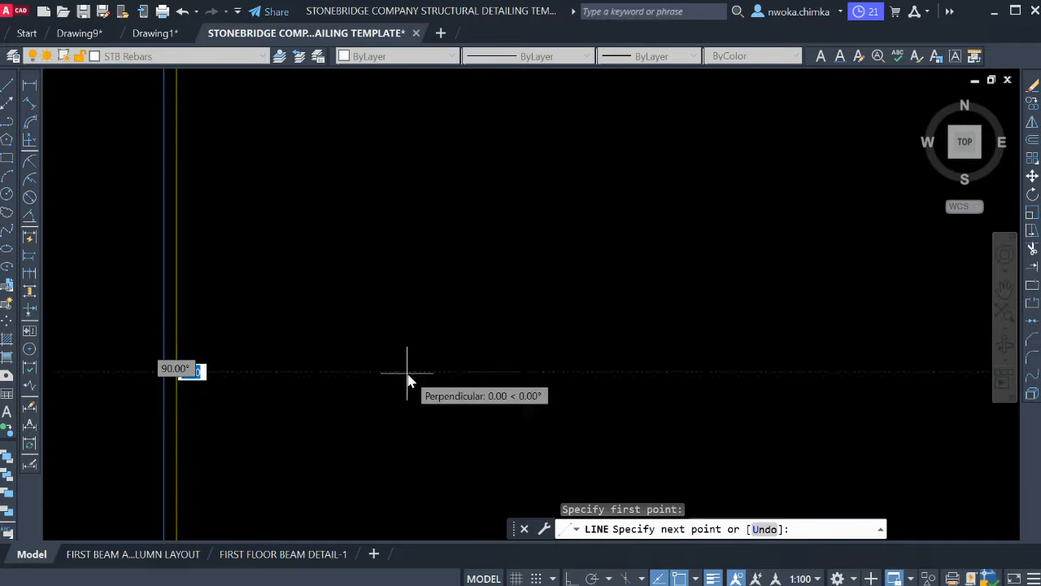
# With Ortho on, extend the bar line horizontally about 4579 mm from gridline 1 to just past gridline 9.
pyautogui.scroll(-3, 182, 368)
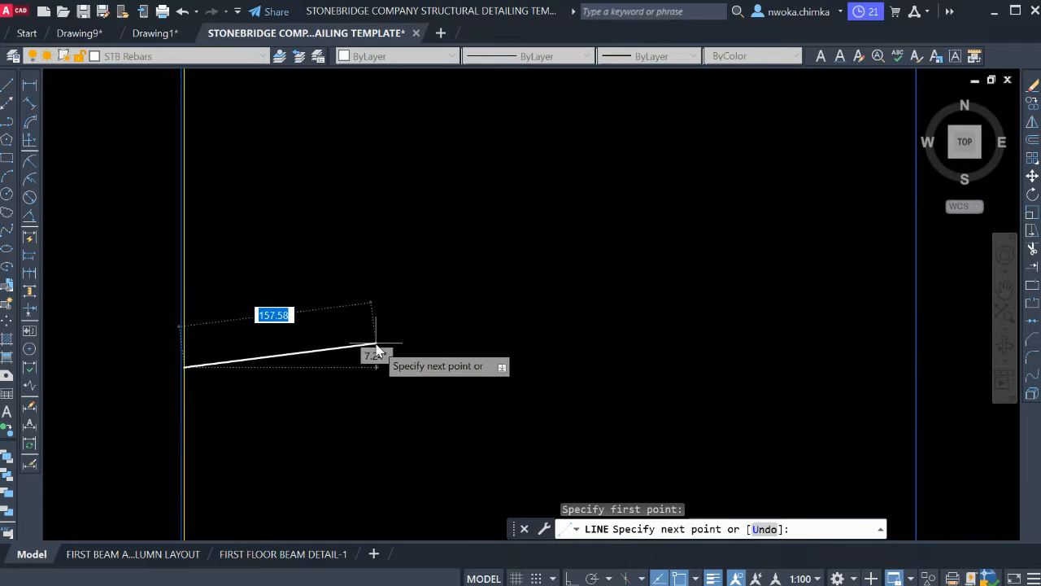
pyautogui.press('F8')
pyautogui.scroll(-2, 239, 349)
pyautogui.scroll(-5, 244, 348)
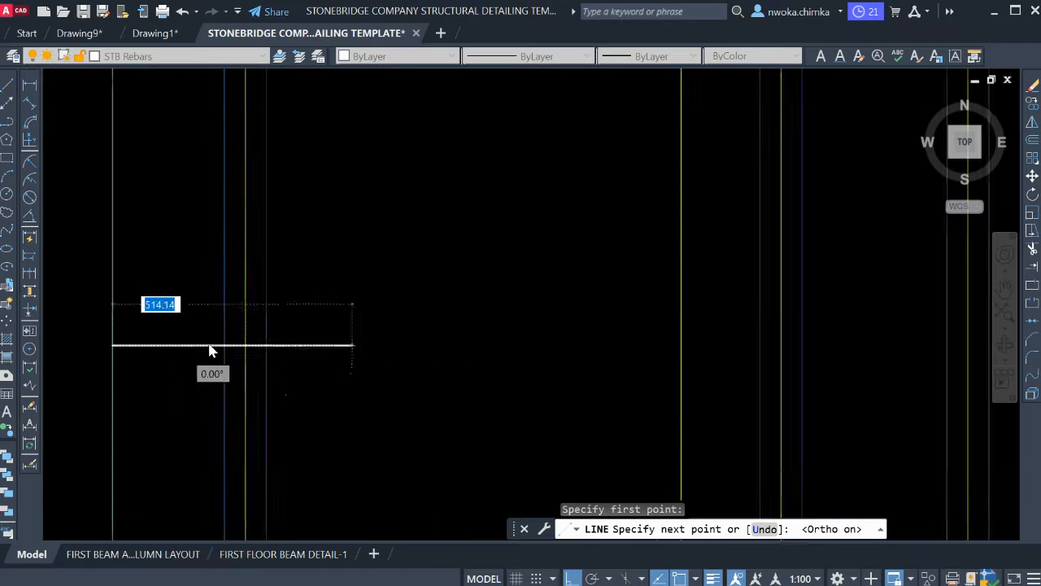
pyautogui.moveTo(549, 394); pyautogui.dragTo(493, 395, button='middle')
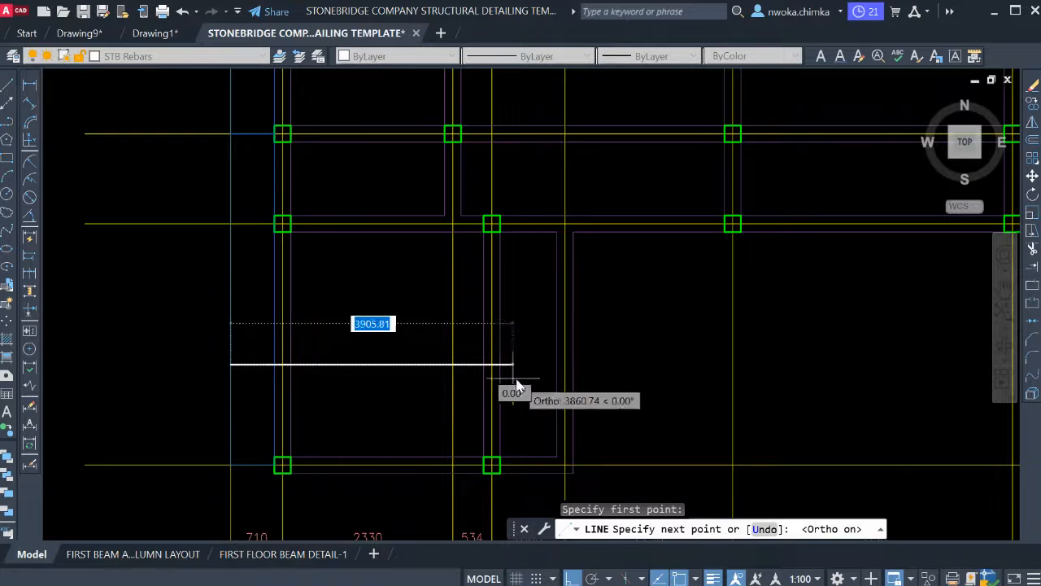
pyautogui.scroll(2, 530, 378)
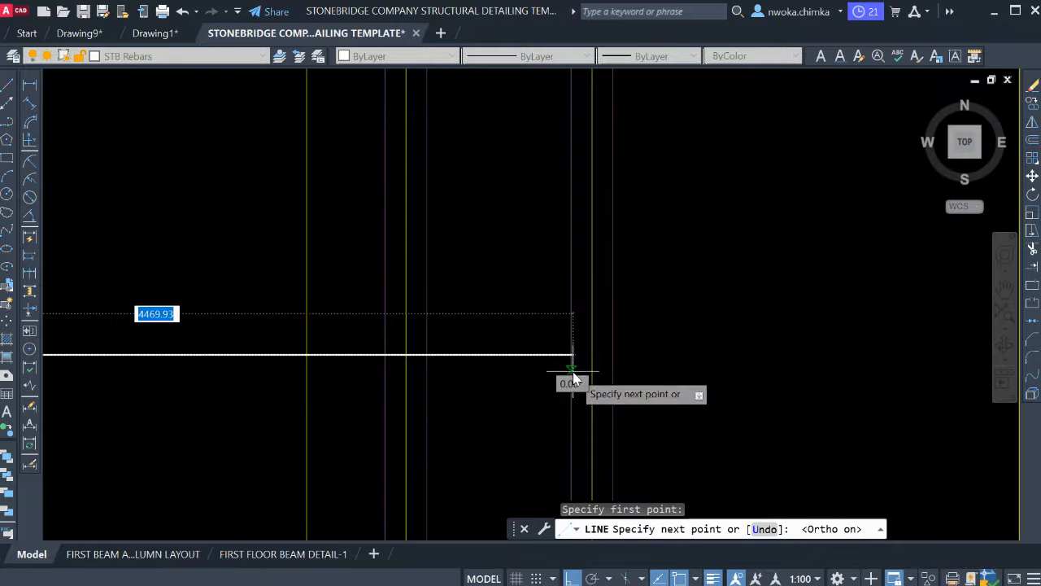
pyautogui.scroll(2, 569, 376)
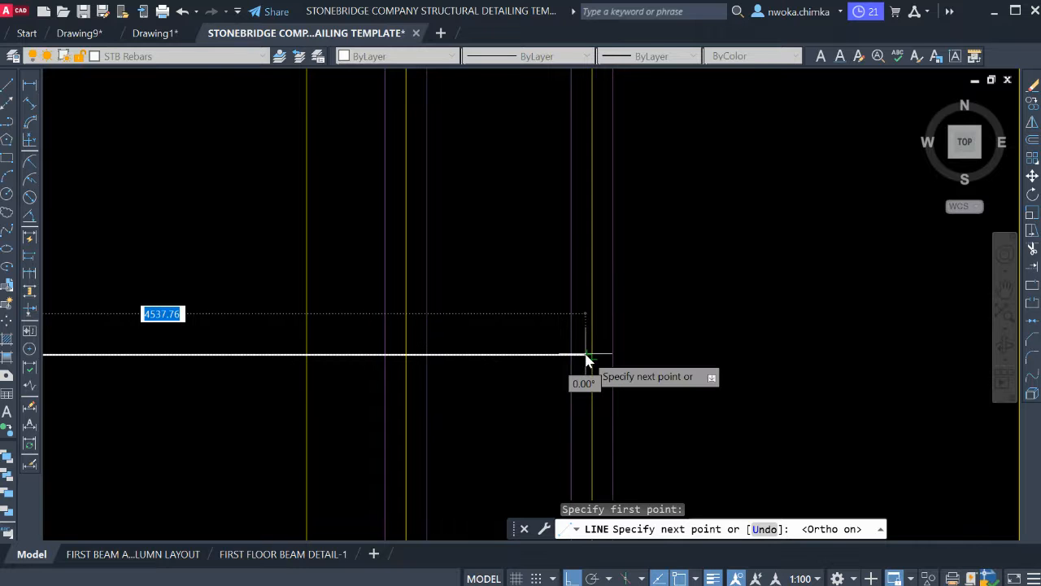
pyautogui.scroll(2, 587, 359)
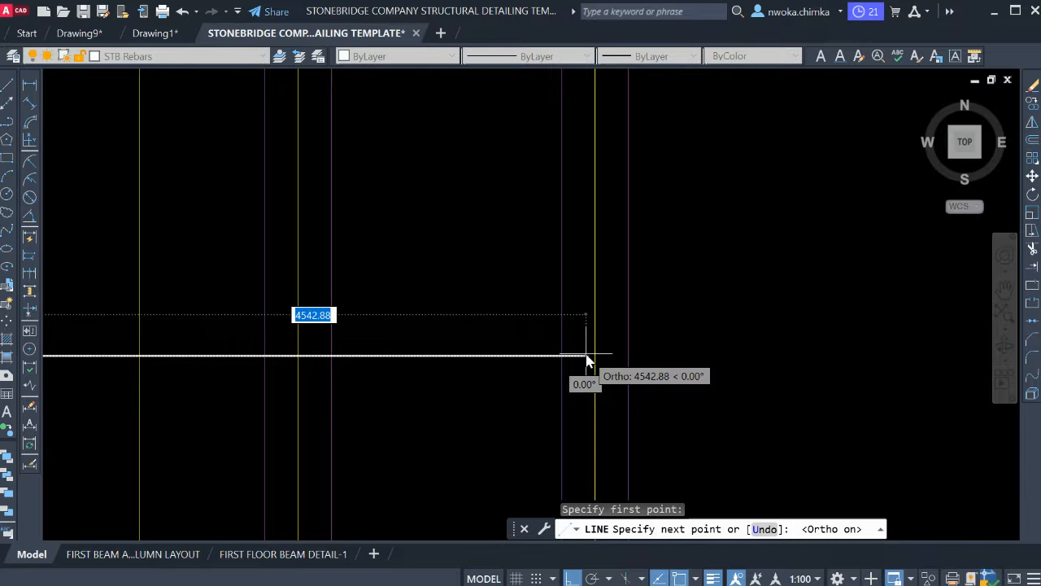
pyautogui.scroll(4, 588, 360)
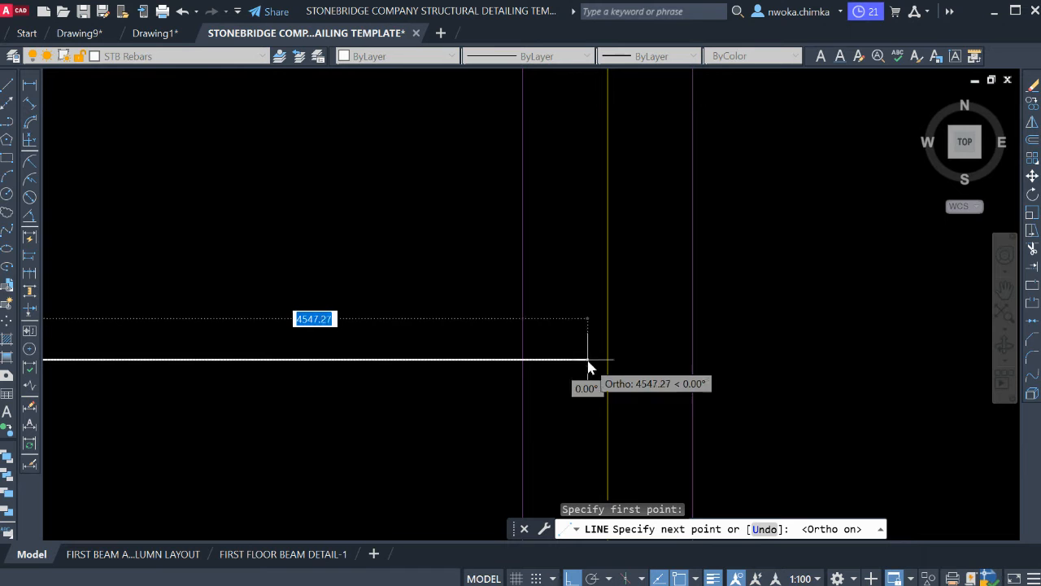
pyautogui.scroll(2, 612, 370)
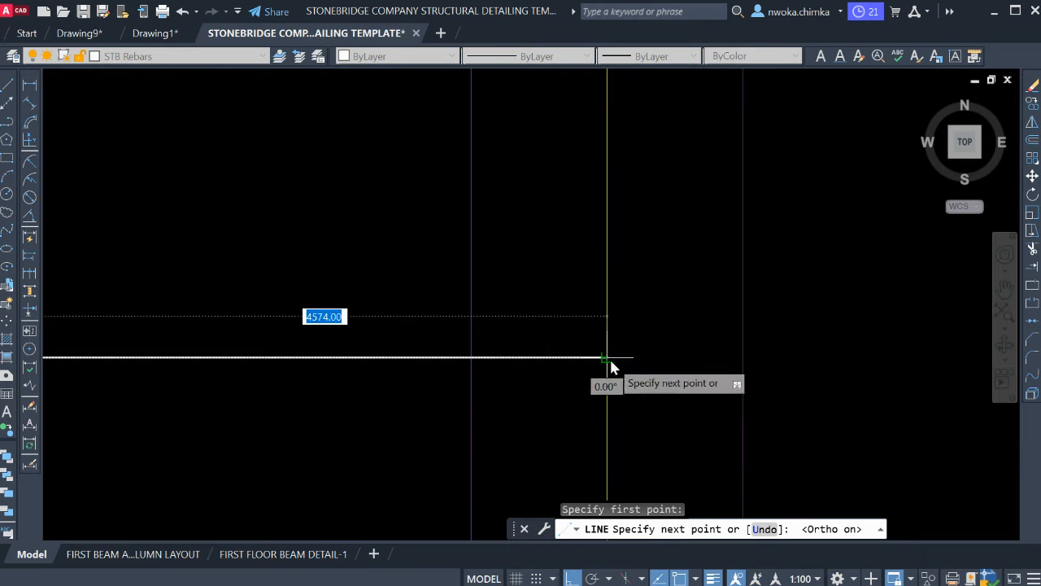
pyautogui.scroll(2, 615, 362)
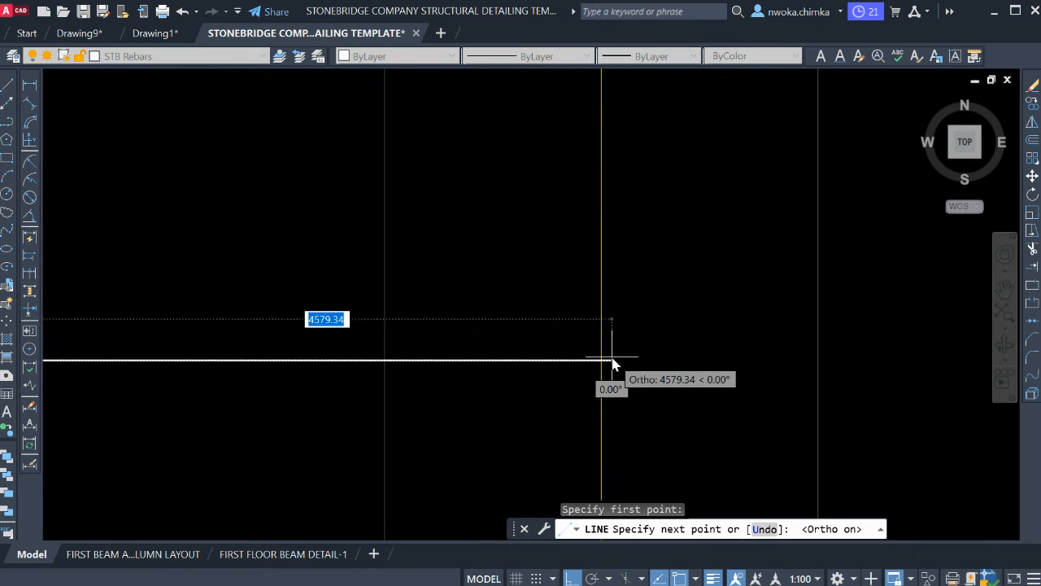
pyautogui.click(612, 360)
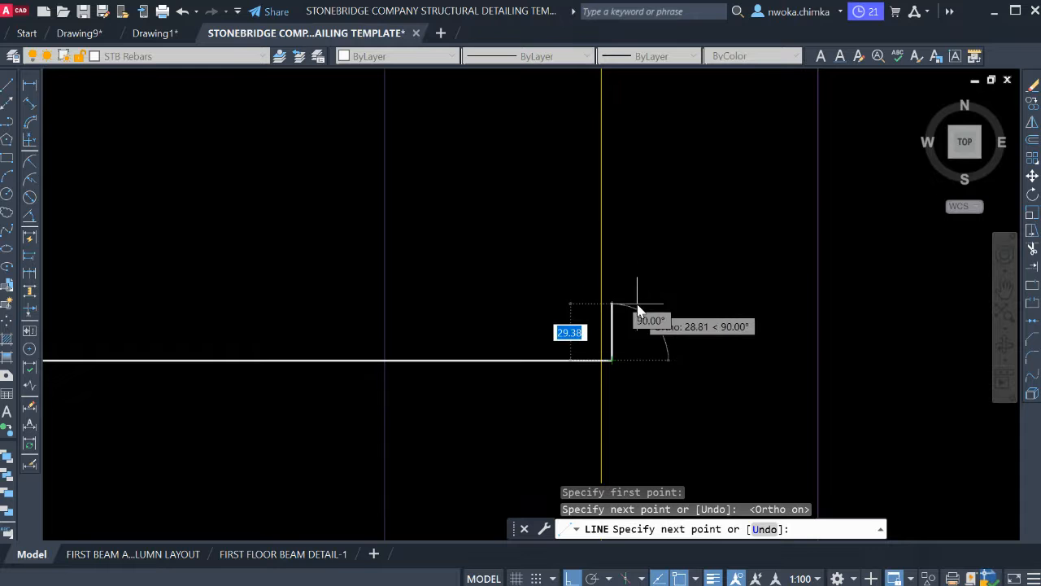
# Add a 100 mm upward hook at the bar's end near gridline 9 and finish the line.
pyautogui.write('1')
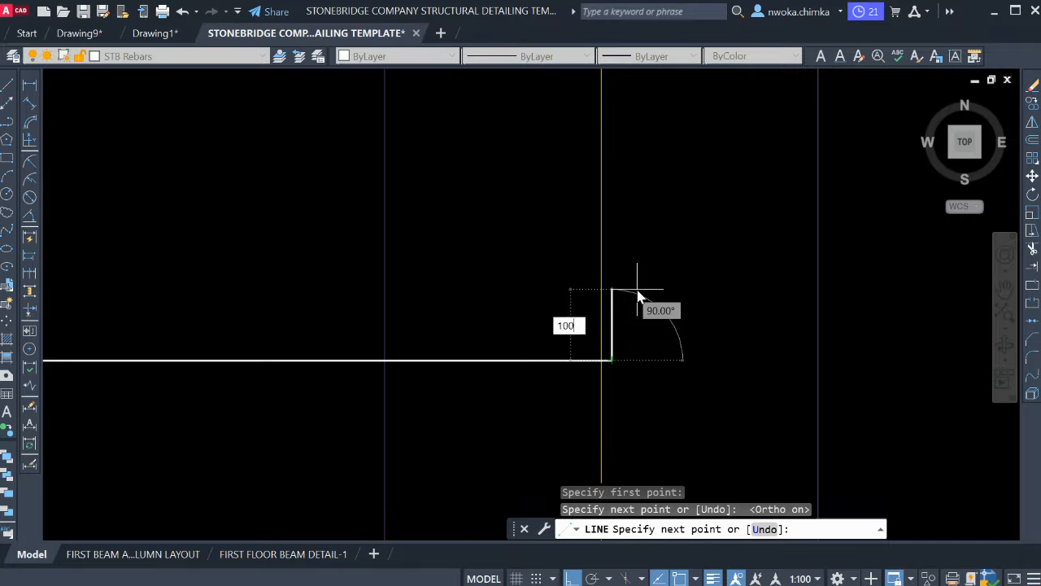
pyautogui.write('00')
pyautogui.press('Return')
pyautogui.scroll(-3, 643, 293)
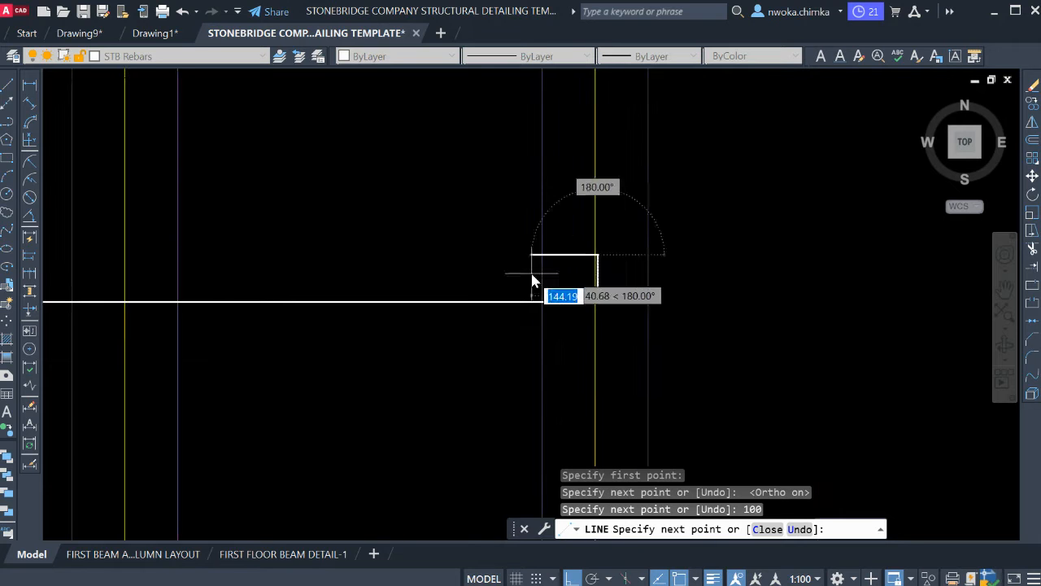
pyautogui.moveTo(569, 301); pyautogui.dragTo(687, 367, button='middle')
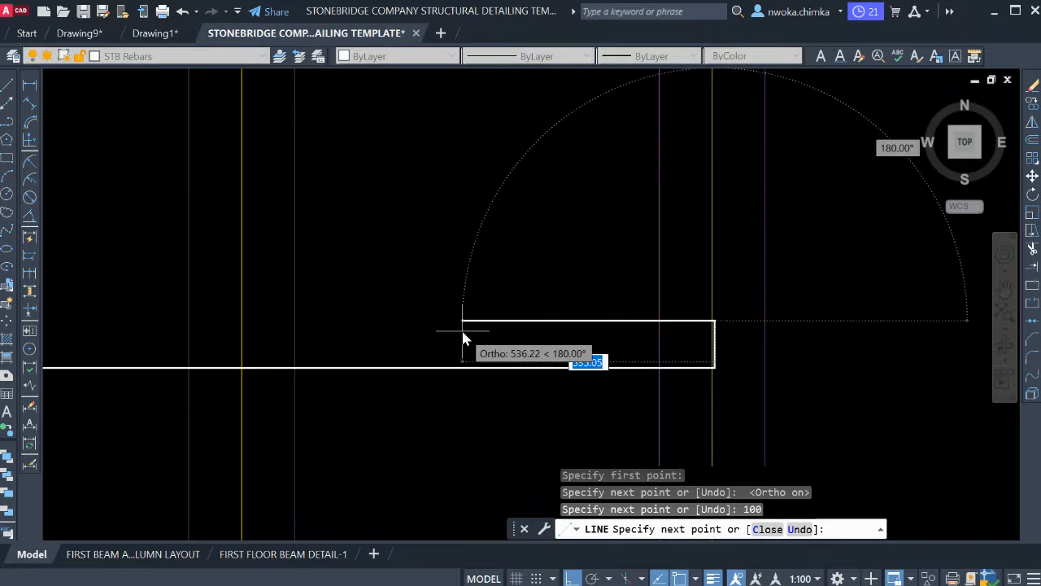
pyautogui.press('Escape')
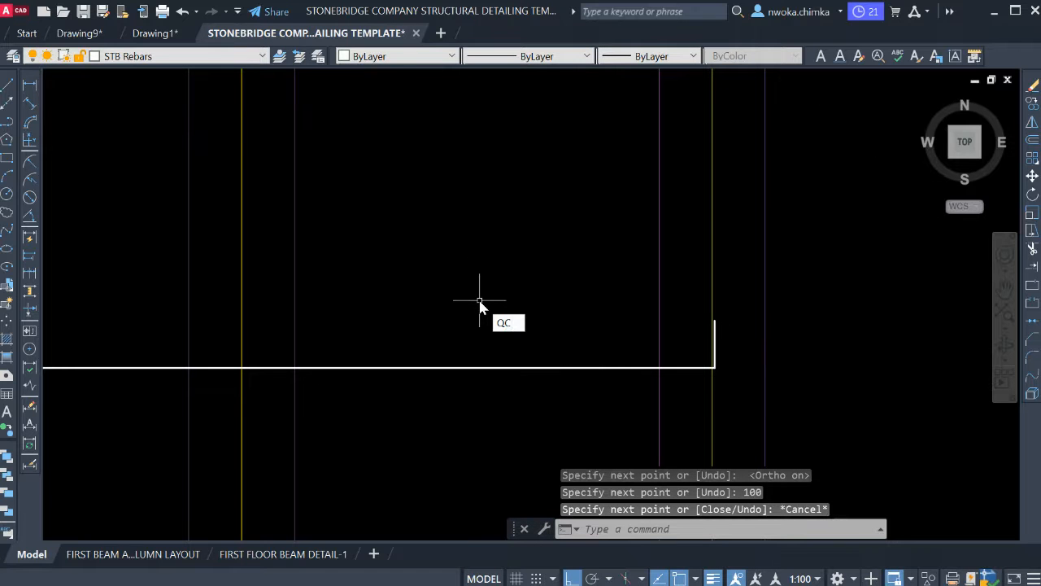
# Calculate the bar's lap leg length as 50*12 with the quick calculator.
pyautogui.write('QC')
pyautogui.press('Return')
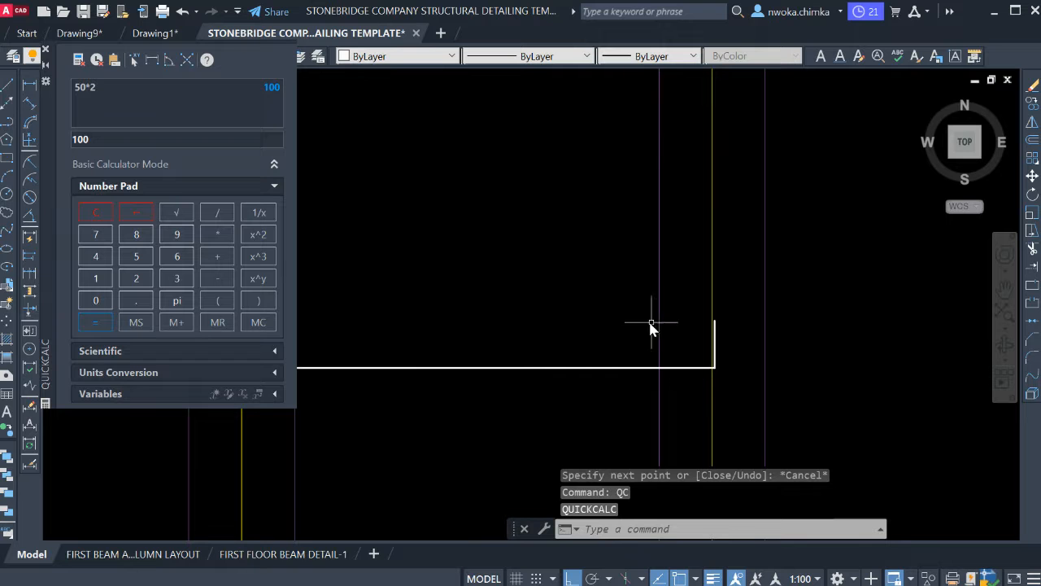
pyautogui.click(136, 256)
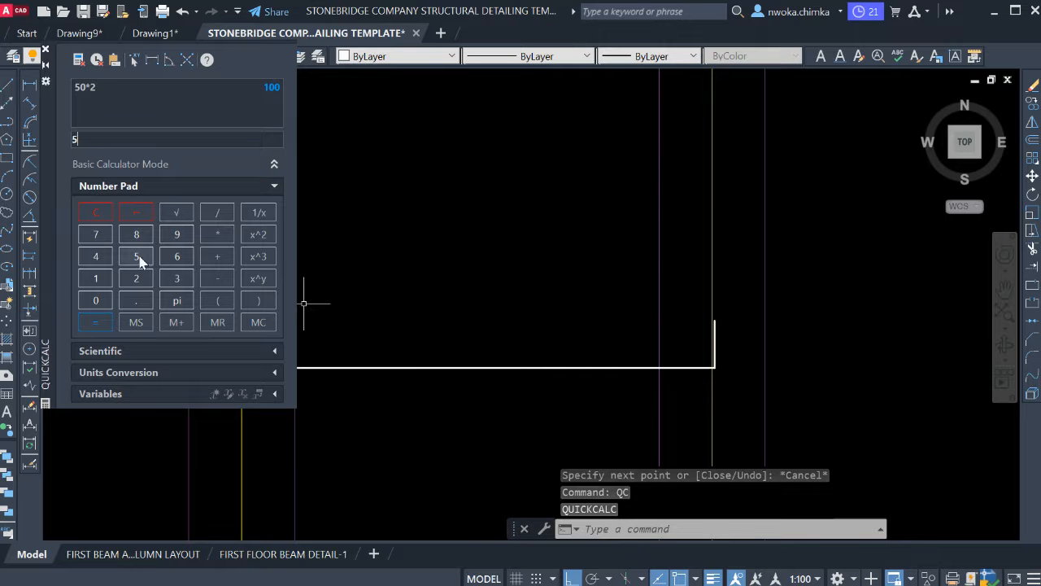
pyautogui.click(95, 300)
pyautogui.click(219, 234)
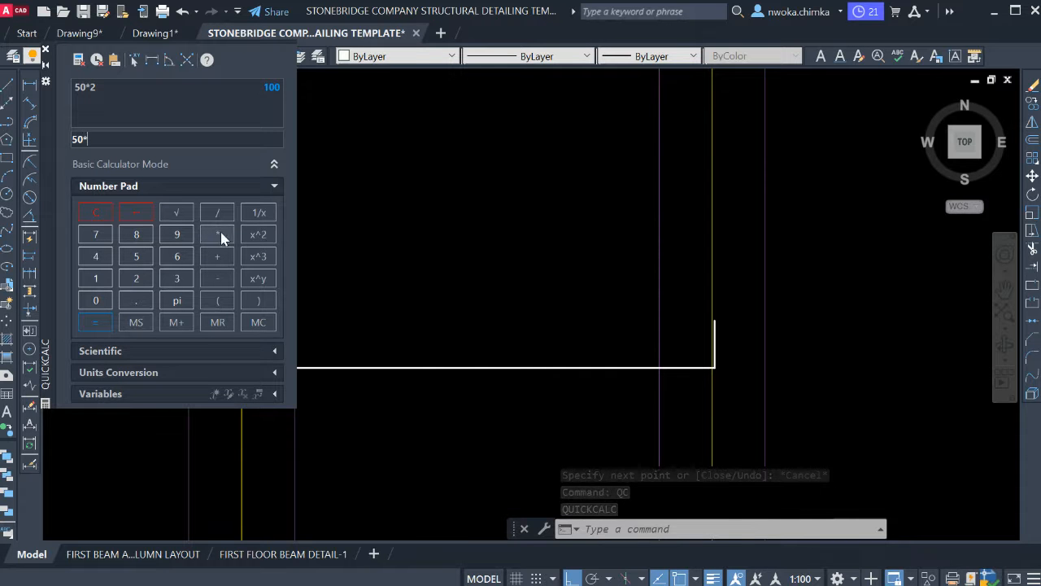
pyautogui.click(96, 281)
pyautogui.click(134, 281)
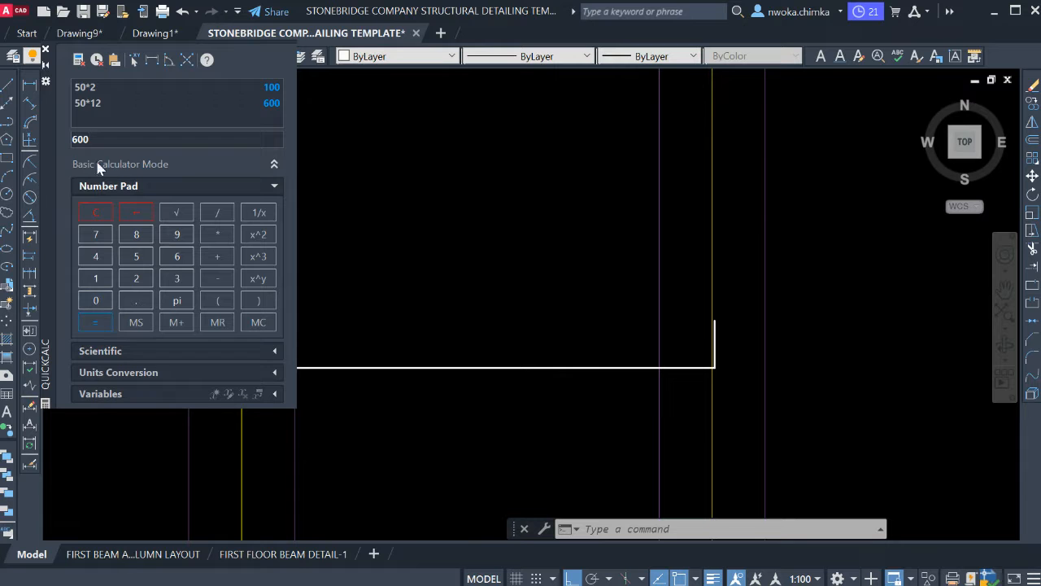
pyautogui.click(45, 53)
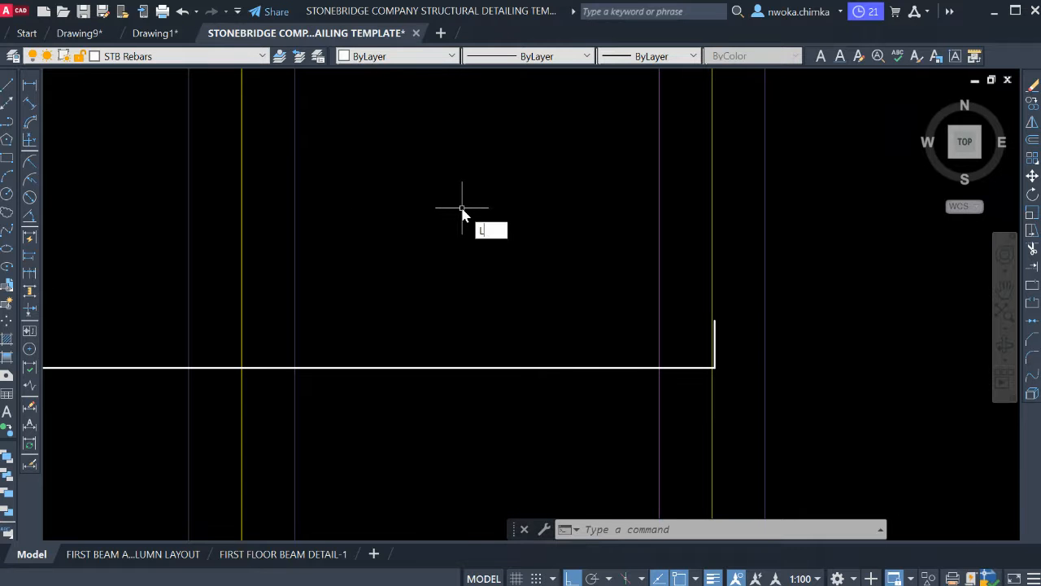
# Draw a 600 mm horizontal leg from the top of the hook near gridline 9, running back over the bar.
pyautogui.press('Return')
pyautogui.click(714, 321)
pyautogui.scroll(2, 672, 324)
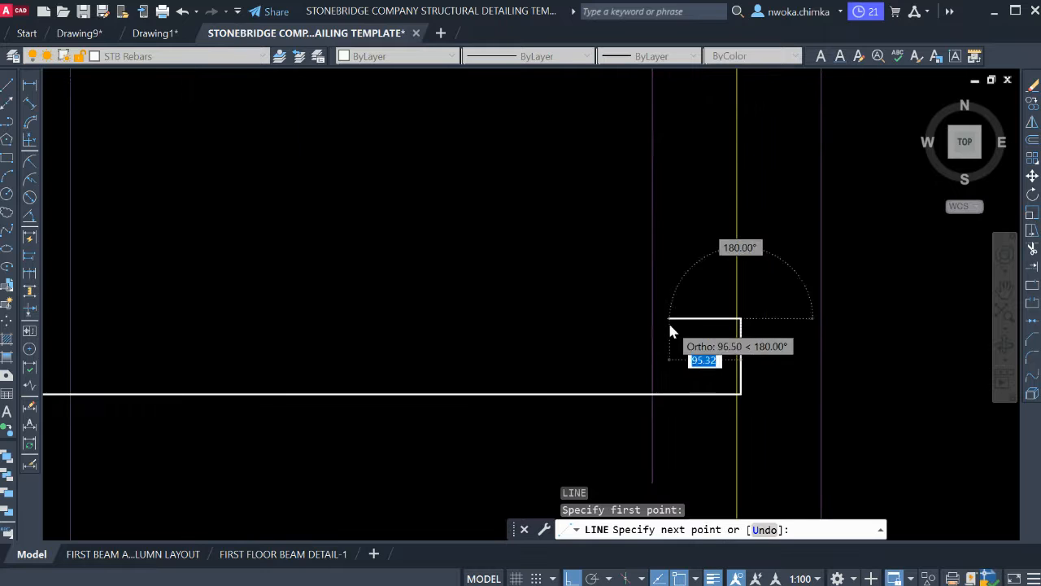
pyautogui.write('600')
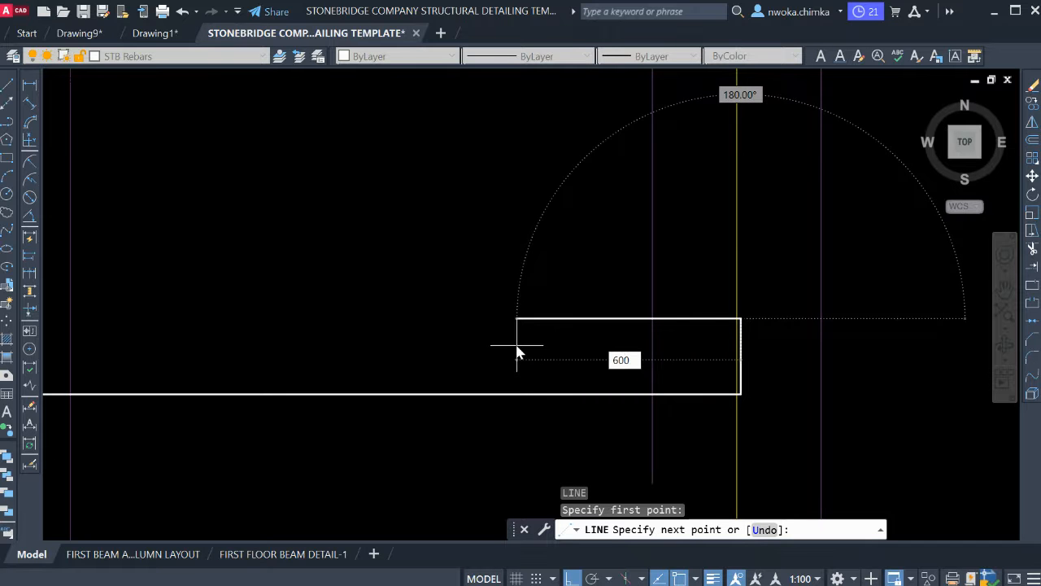
pyautogui.press('Return')
pyautogui.scroll(-5, 609, 365)
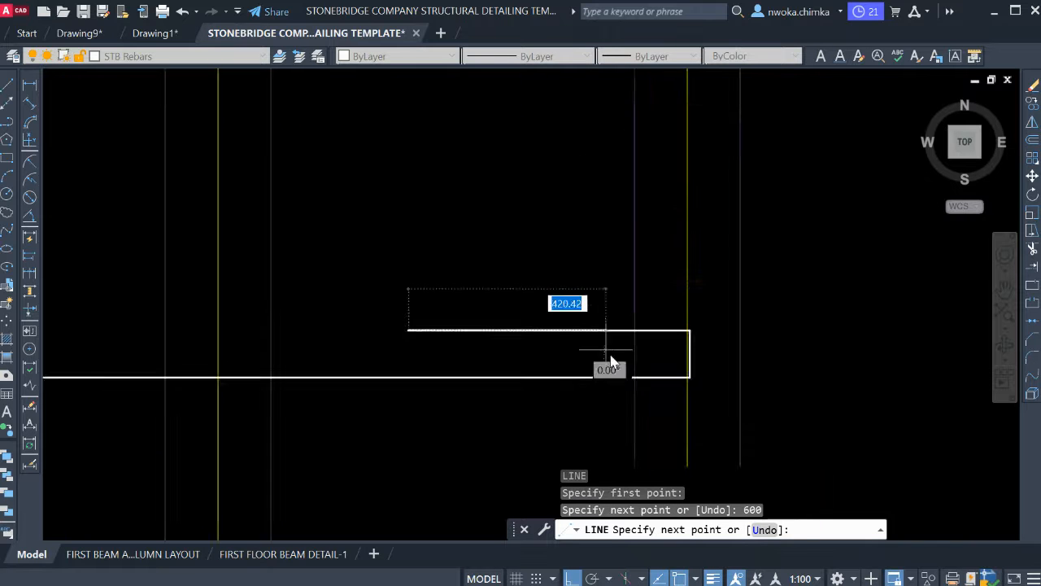
pyautogui.press('Escape')
pyautogui.press('Return')
pyautogui.scroll(4, 432, 367)
pyautogui.scroll(3, 246, 333)
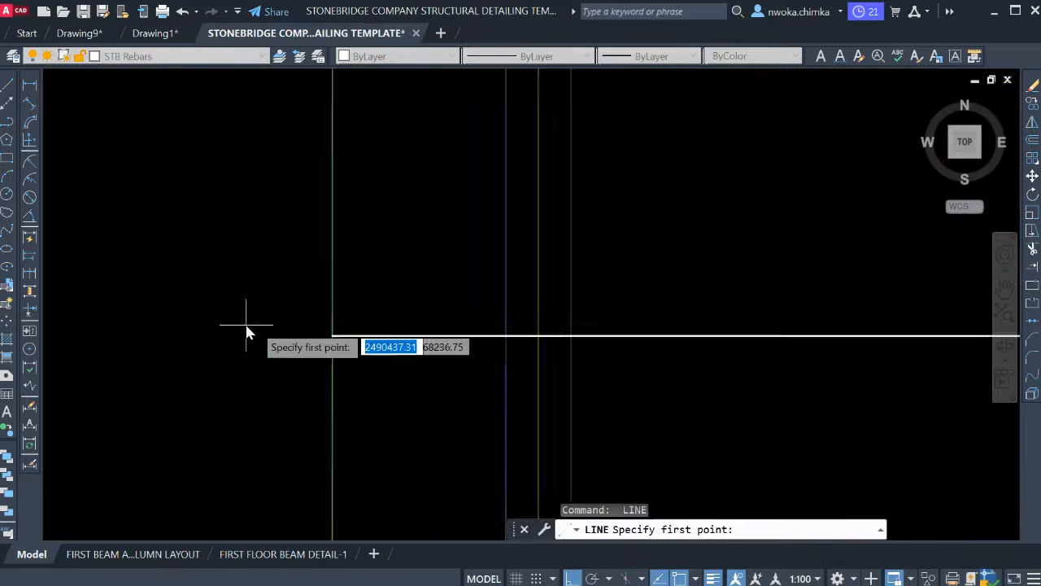
pyautogui.moveTo(246, 332); pyautogui.dragTo(395, 353, button='middle')
pyautogui.press('Escape')
# Offset the outer beam line beyond gridline 9 by 25 mm inward as a cover guide.
pyautogui.scroll(-8, 269, 330)
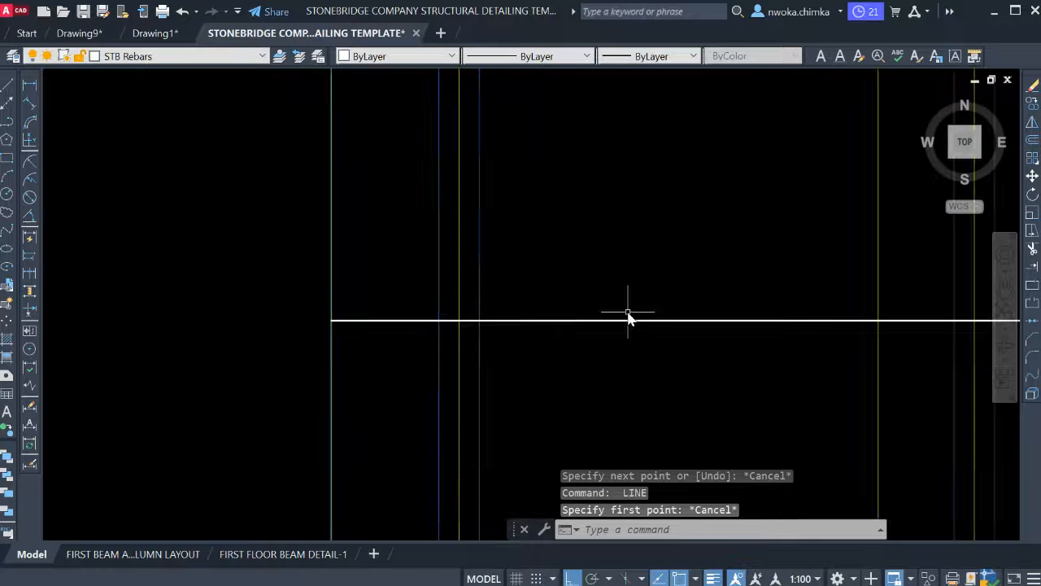
pyautogui.moveTo(692, 311); pyautogui.dragTo(277, 296, button='middle')
pyautogui.scroll(-3, 285, 296)
pyautogui.scroll(10, 472, 301)
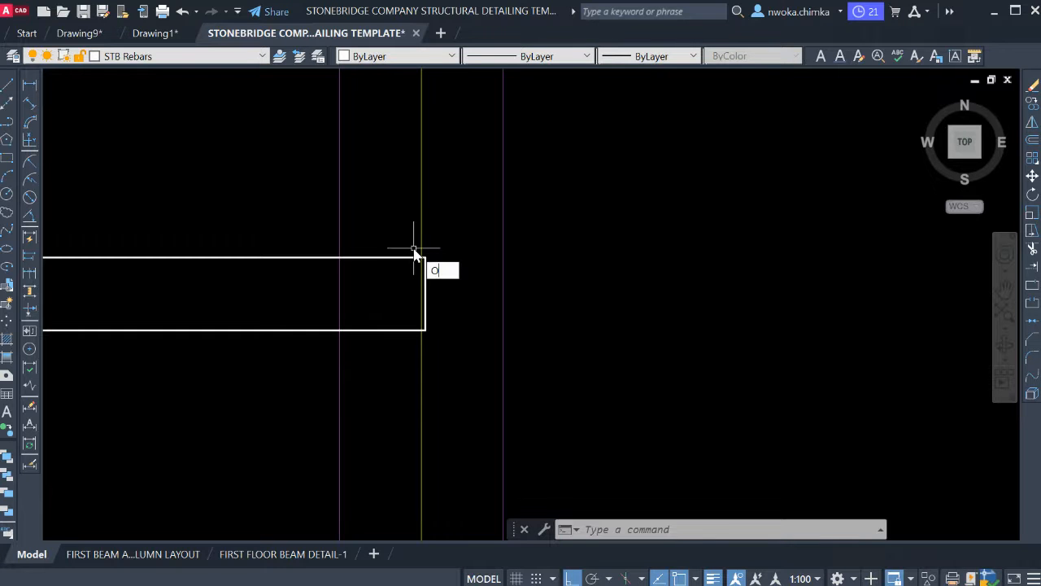
pyautogui.press('Return')
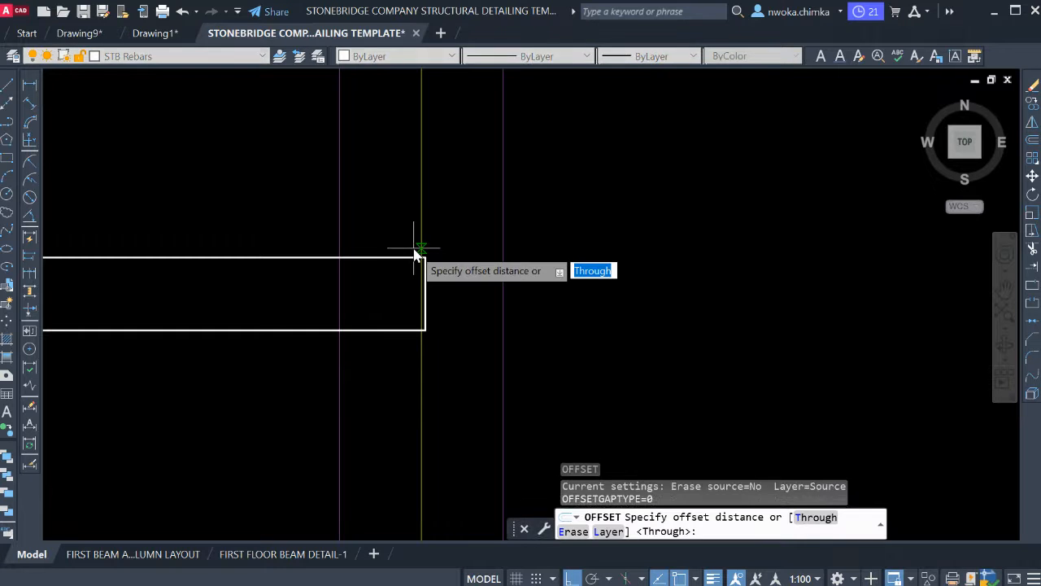
pyautogui.write('25')
pyautogui.press('Return')
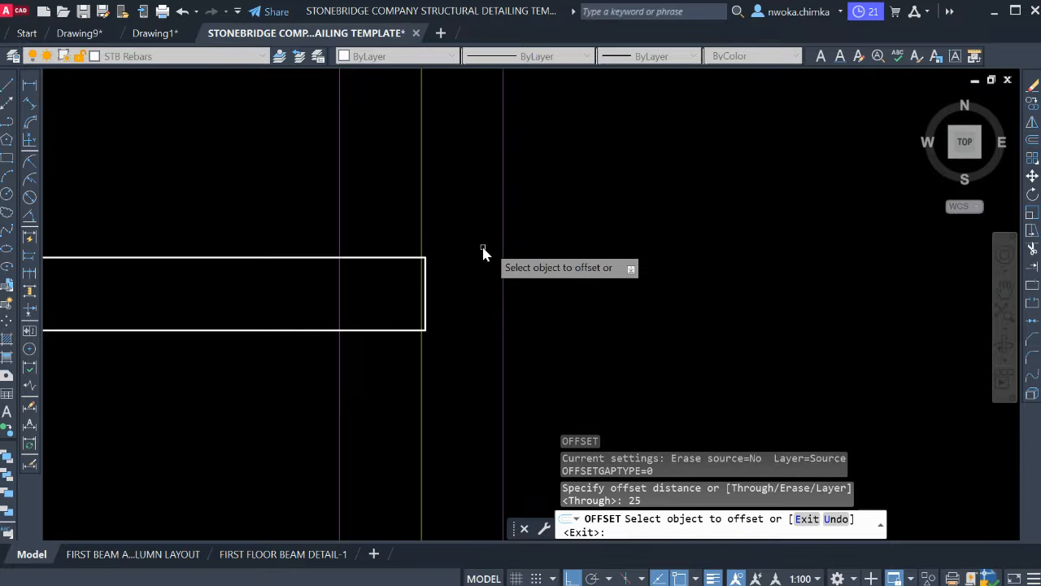
pyautogui.click(503, 242)
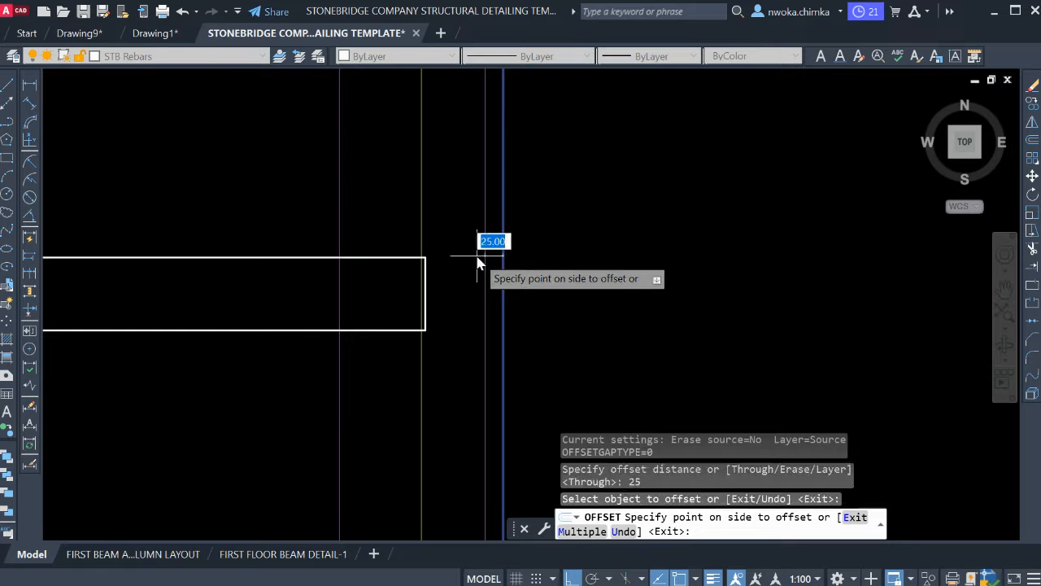
pyautogui.click(479, 263)
pyautogui.press('Escape')
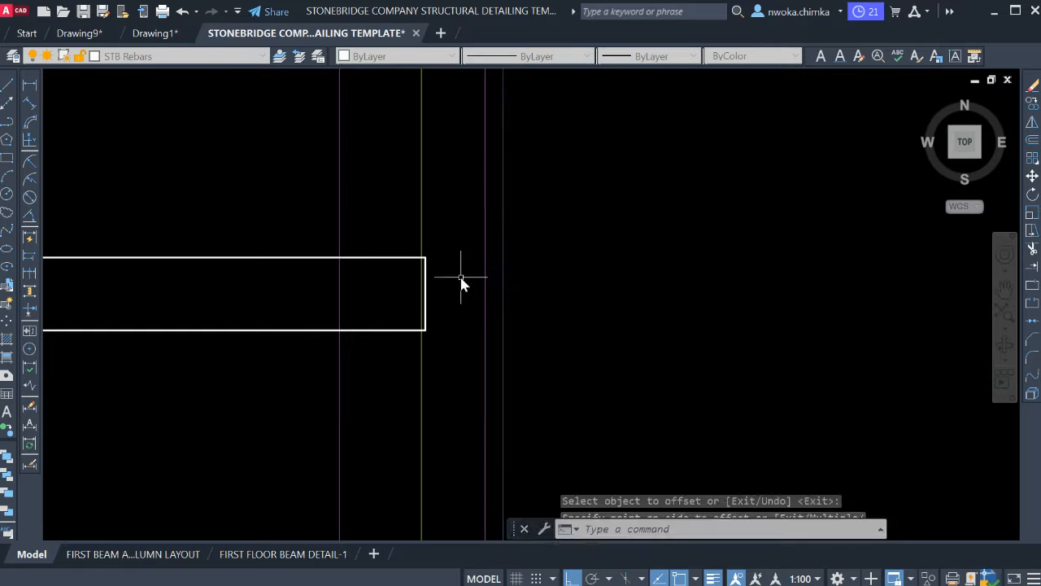
# Stretch the hooked end of the bar near gridline 9 horizontally out to the 25 mm cover guide line.
pyautogui.scroll(4, 432, 262)
pyautogui.click(441, 218)
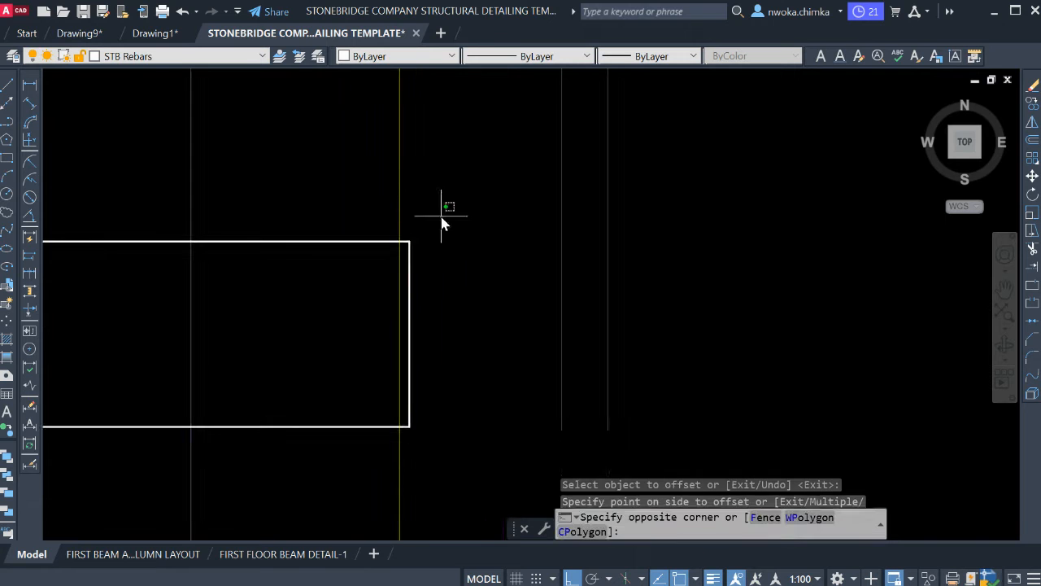
pyautogui.click(413, 446)
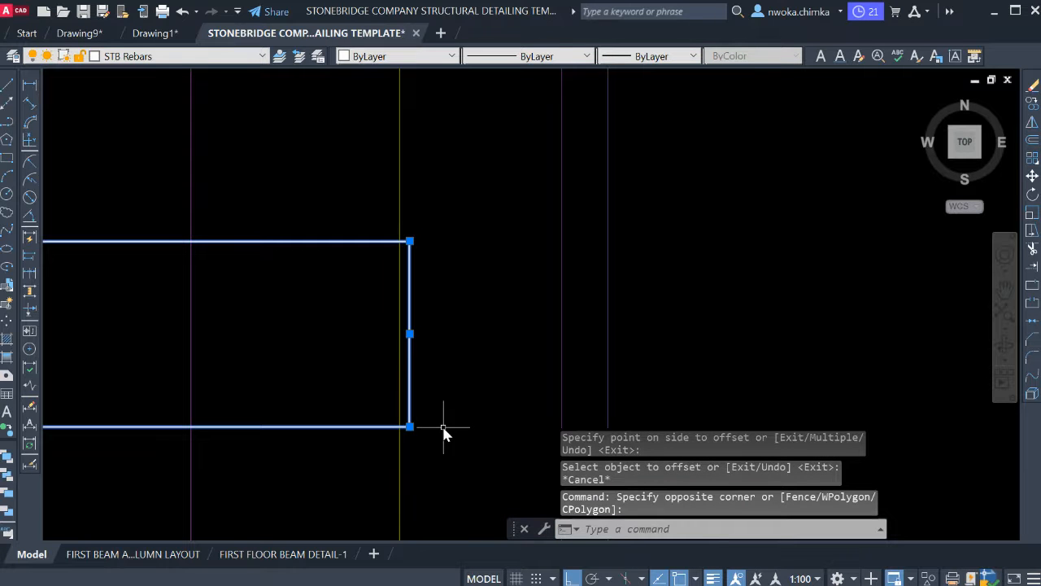
pyautogui.write('s')
pyautogui.press('Return')
pyautogui.click(410, 334)
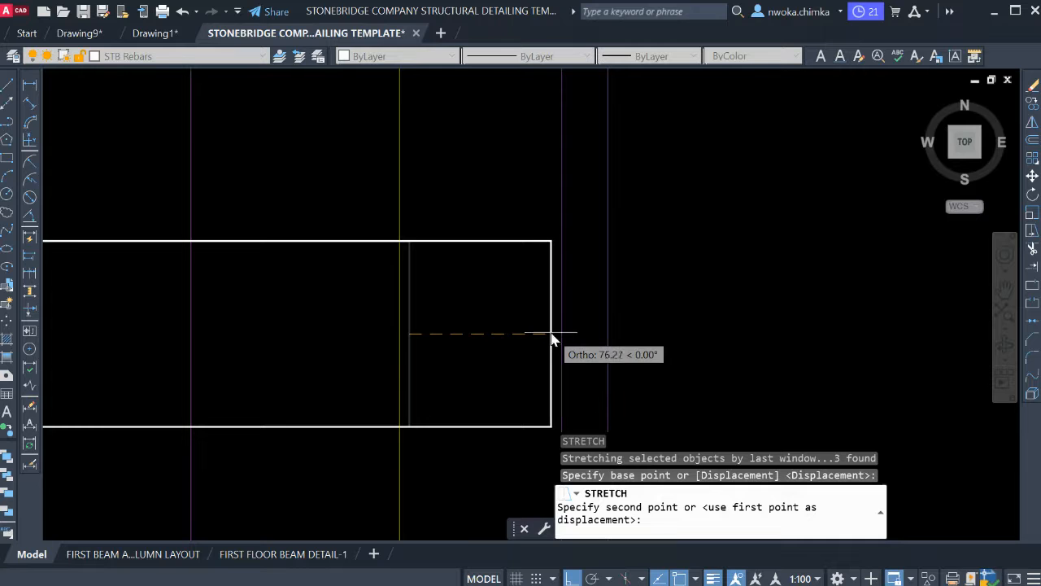
pyautogui.click(560, 335)
# Erase the cover guide line at the hooked end near gridline 9.
pyautogui.click(574, 208)
pyautogui.click(548, 187)
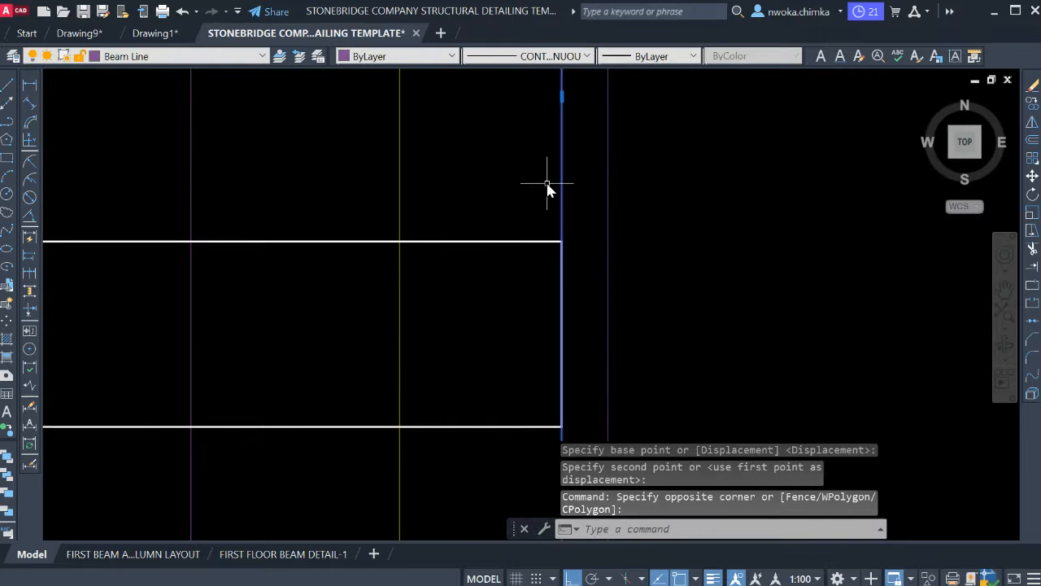
pyautogui.write('e')
pyautogui.press('Return')
pyautogui.scroll(-10, 631, 244)
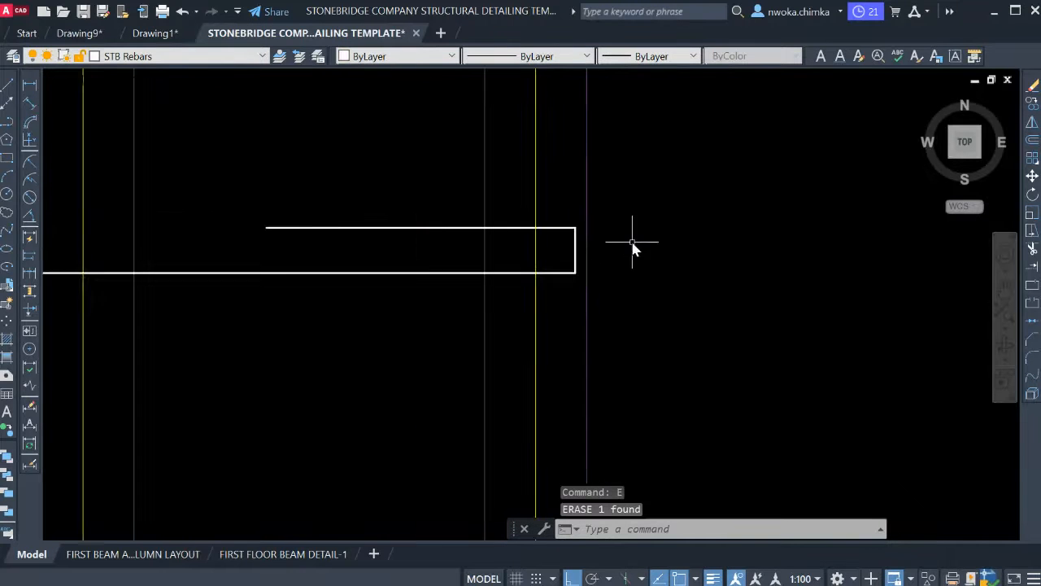
# Extend the bar's free end near gridline 1 outward to the outer blue edge line.
pyautogui.scroll(5, 244, 276)
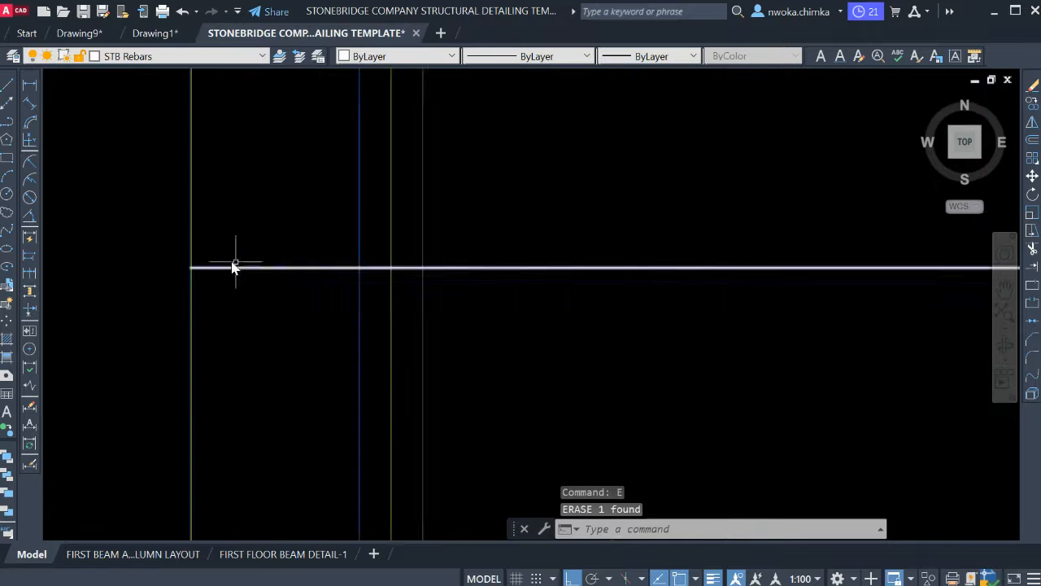
pyautogui.scroll(3, 305, 284)
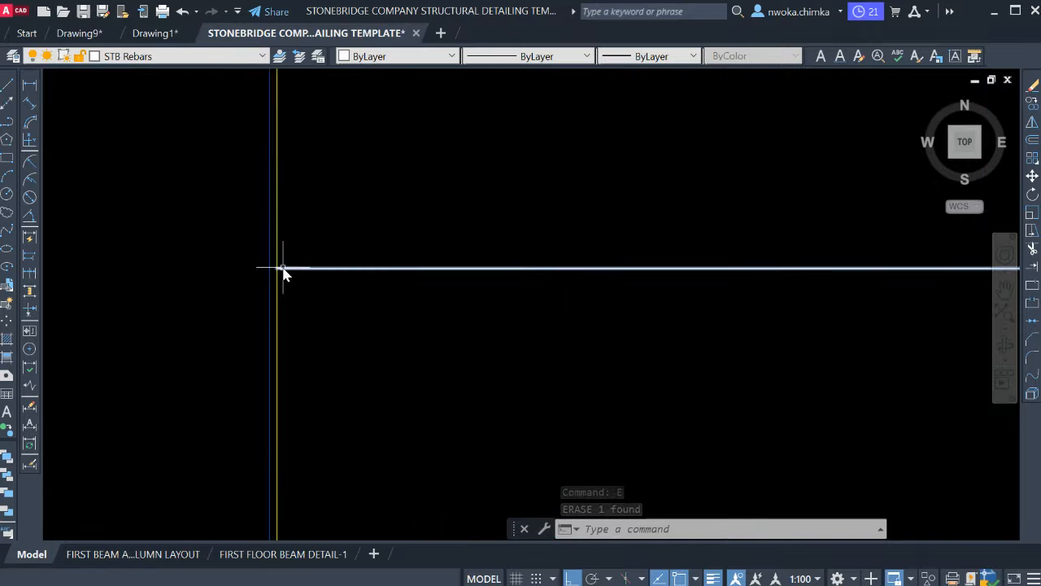
pyautogui.click(284, 267)
pyautogui.scroll(3, 271, 268)
pyautogui.click(285, 265)
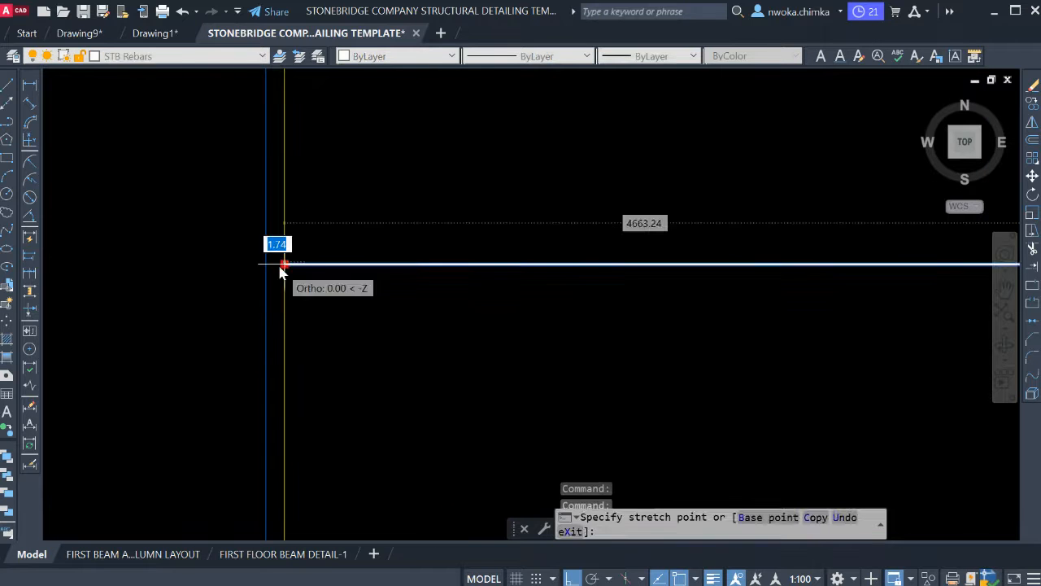
pyautogui.click(264, 265)
pyautogui.press('Escape')
# Offset the outer blue edge line near gridline 1 by 25 mm inward as a cover guide.
pyautogui.write('o')
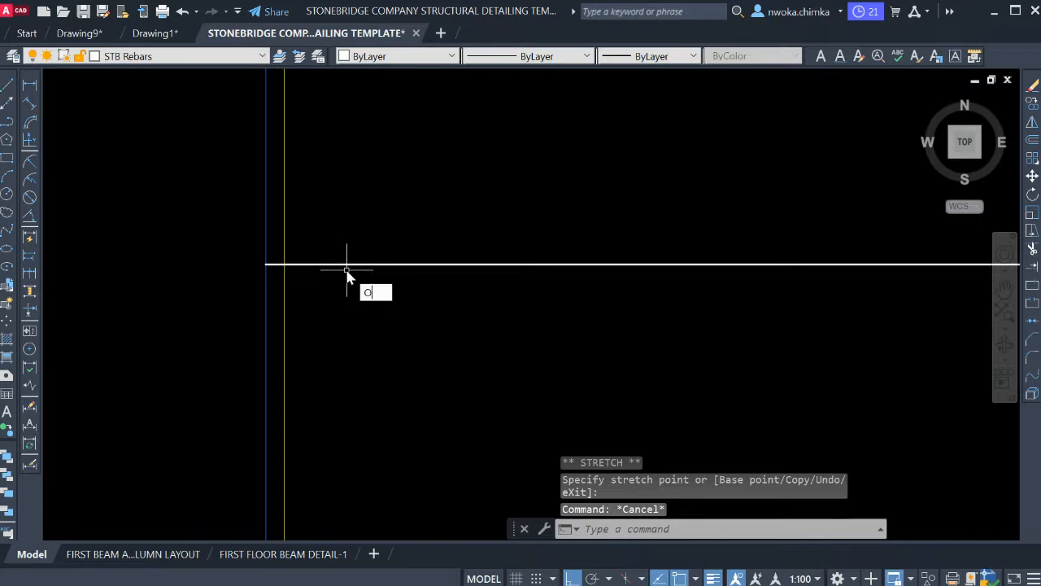
pyautogui.press('Return')
pyautogui.write('25')
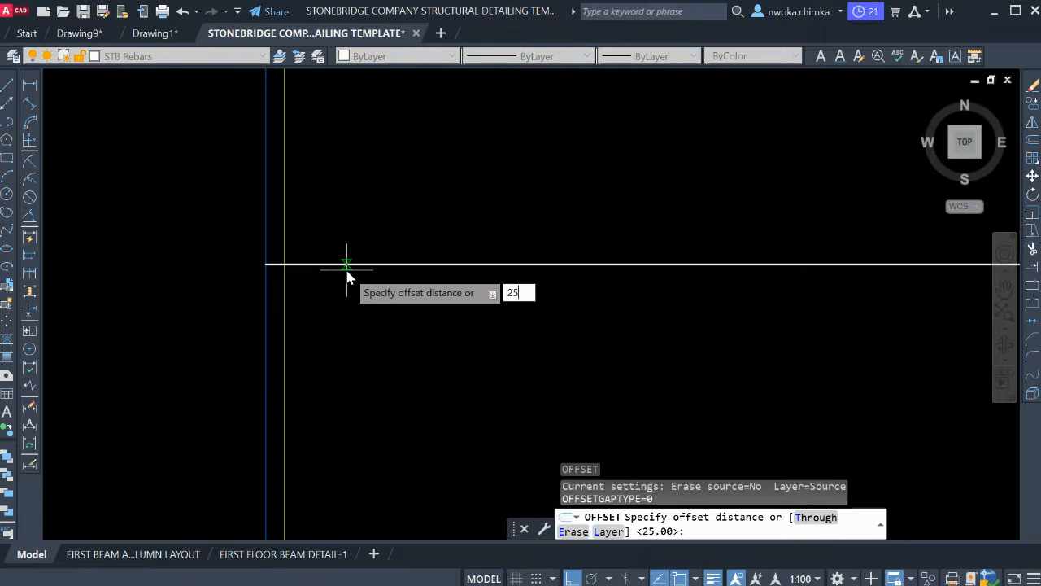
pyautogui.press('Return')
pyautogui.click(264, 218)
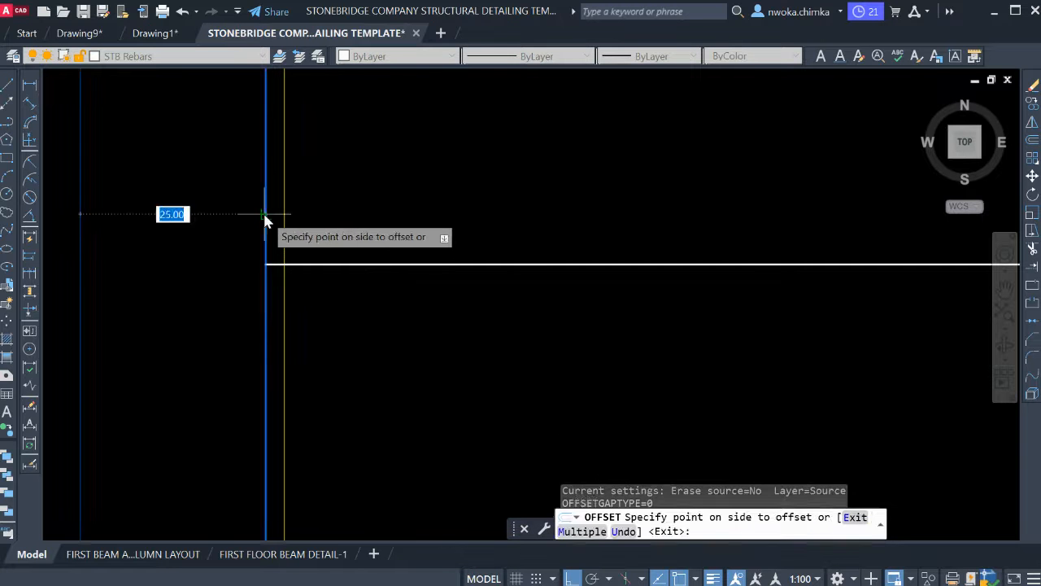
pyautogui.click(364, 230)
pyautogui.press('Escape')
# Trim the bar's end near gridline 1 back to the 25 mm cover guide line.
pyautogui.write('tr')
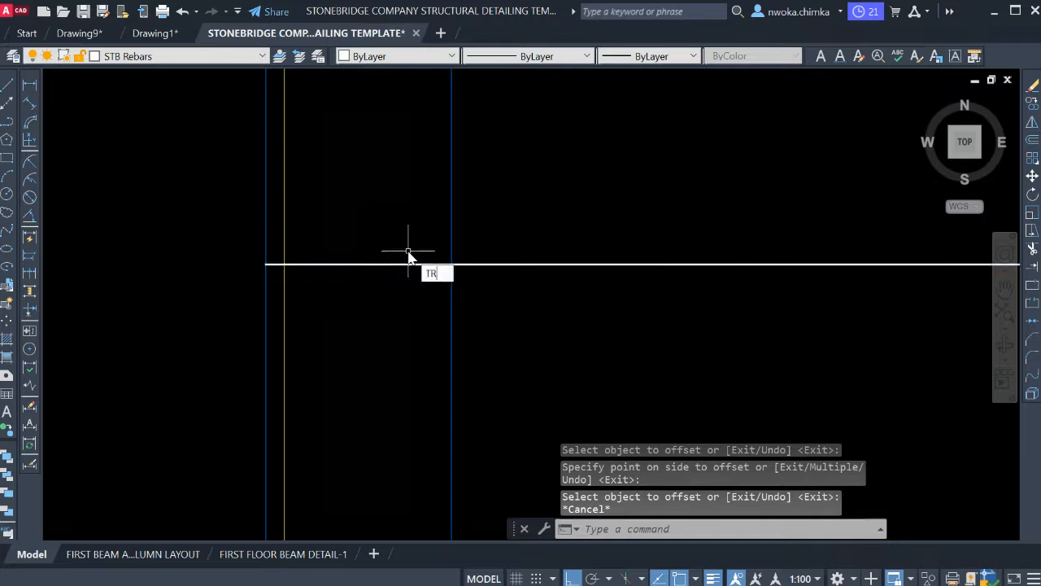
pyautogui.press('Return')
pyautogui.click(333, 265)
pyautogui.click(277, 265)
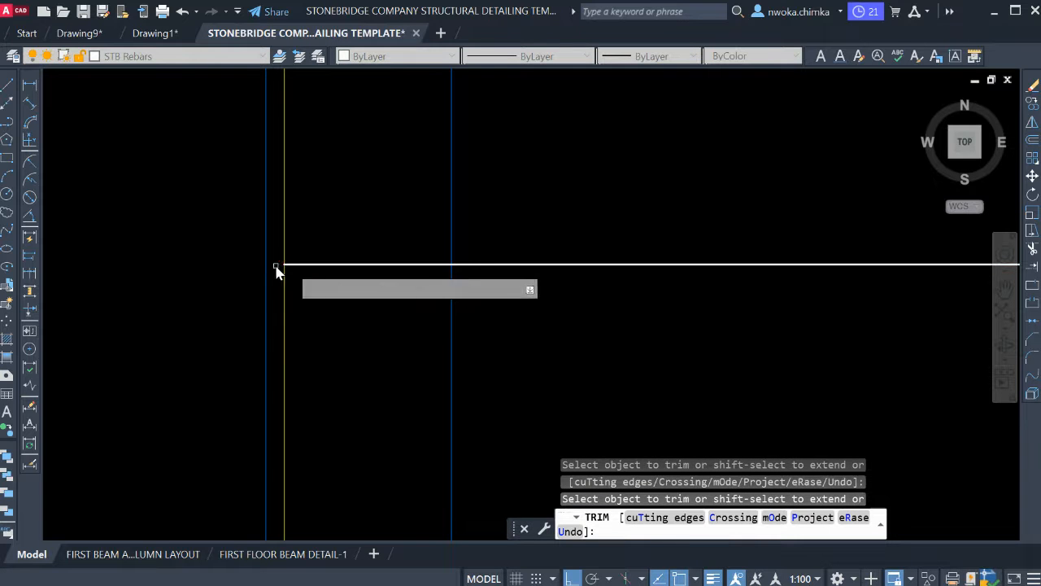
pyautogui.click(317, 263)
pyautogui.scroll(-3, 342, 273)
pyautogui.press('Escape')
# Erase the blue cover guide line at the bar's trimmed end near gridline 1.
pyautogui.click(420, 231)
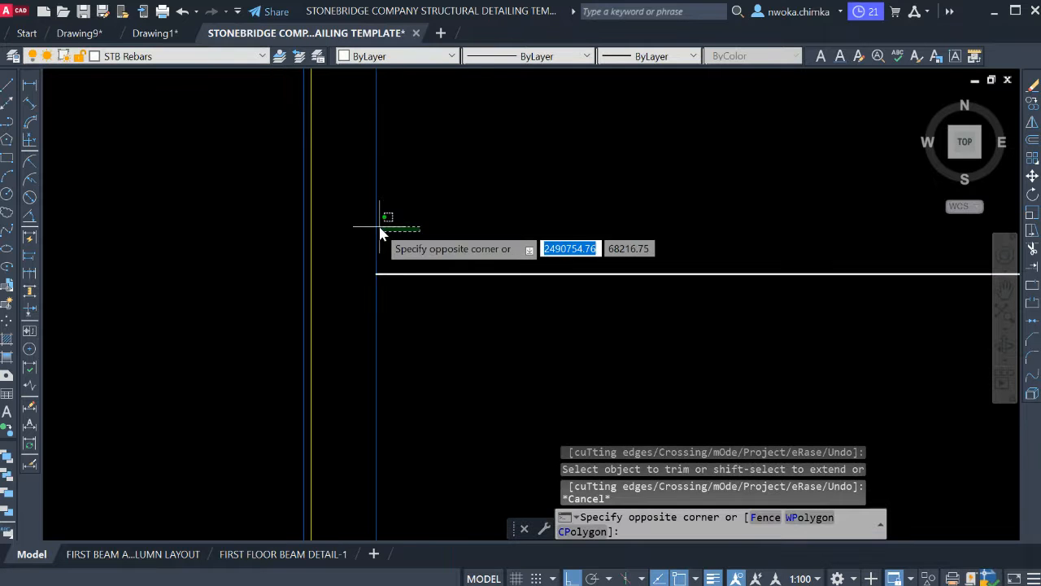
pyautogui.click(367, 227)
pyautogui.write('e')
pyautogui.press('Return')
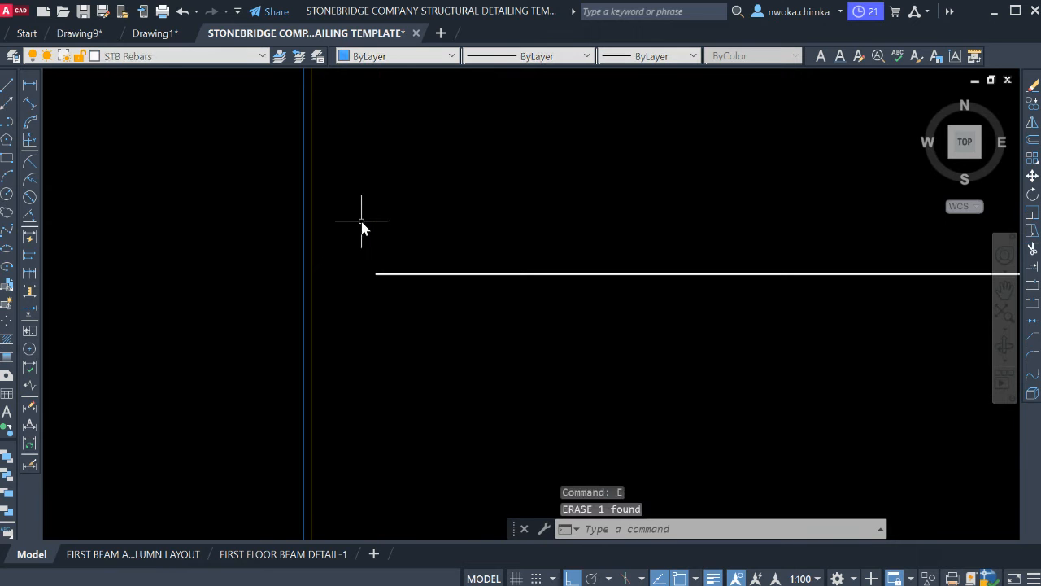
# Draw a 100 mm upward hook from the bar's trimmed end near gridline 1.
pyautogui.write('l')
pyautogui.press('Return')
pyautogui.click(378, 275)
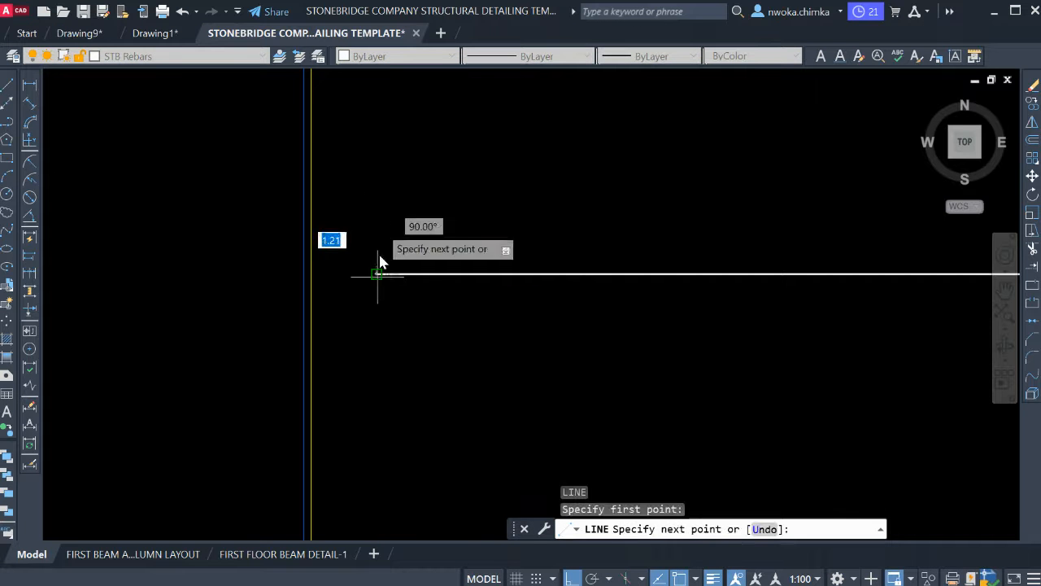
pyautogui.write('1')
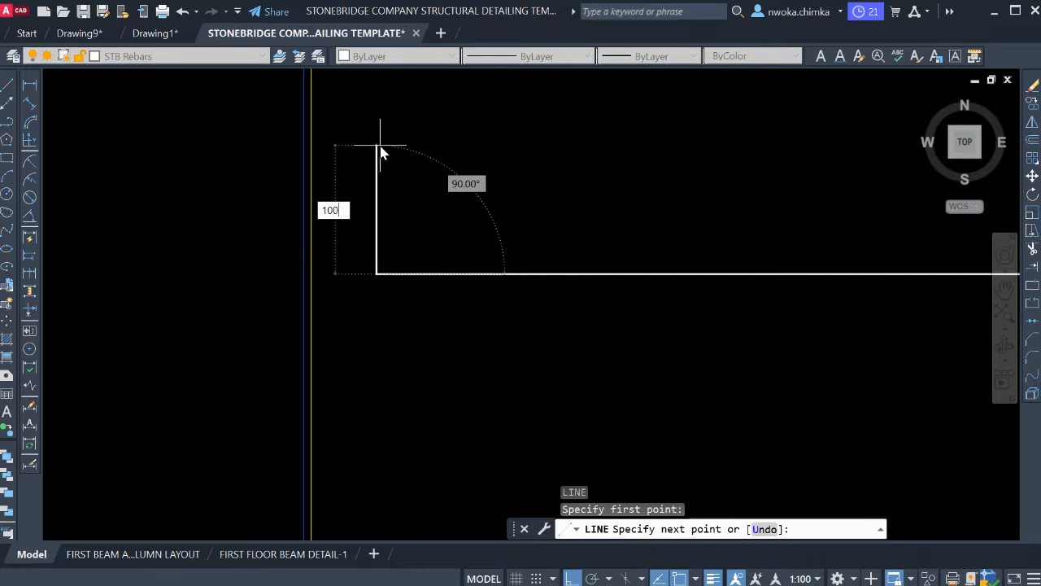
pyautogui.write('00')
pyautogui.press('Return')
# Continue the hook with a horizontal leg about 688 mm long, ending on the nearest column gridline.
pyautogui.scroll(-5, 288, 254)
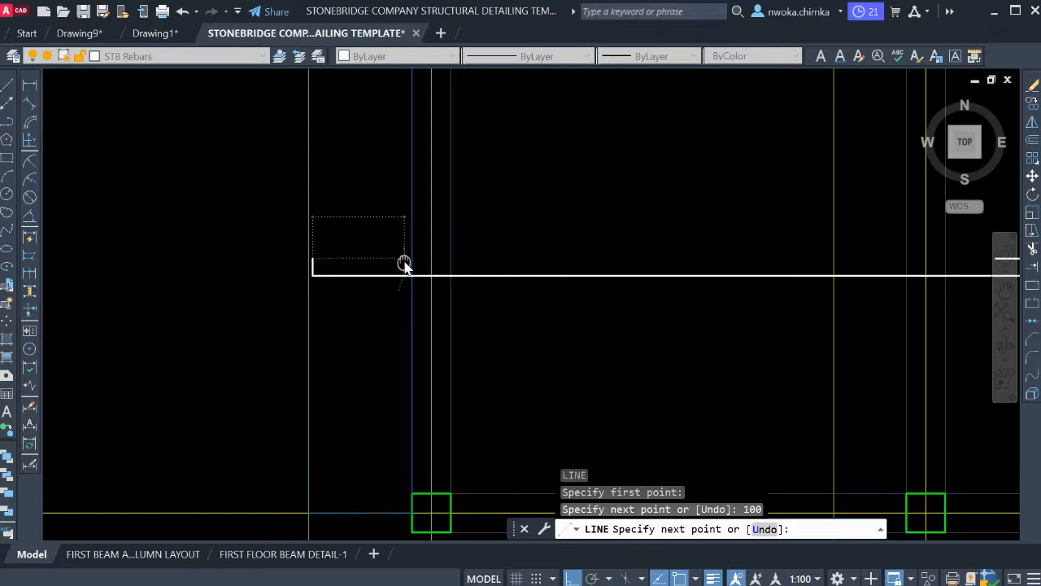
pyautogui.scroll(3, 407, 260)
pyautogui.moveTo(427, 257); pyautogui.dragTo(372, 302, button='middle')
pyautogui.scroll(2, 378, 317)
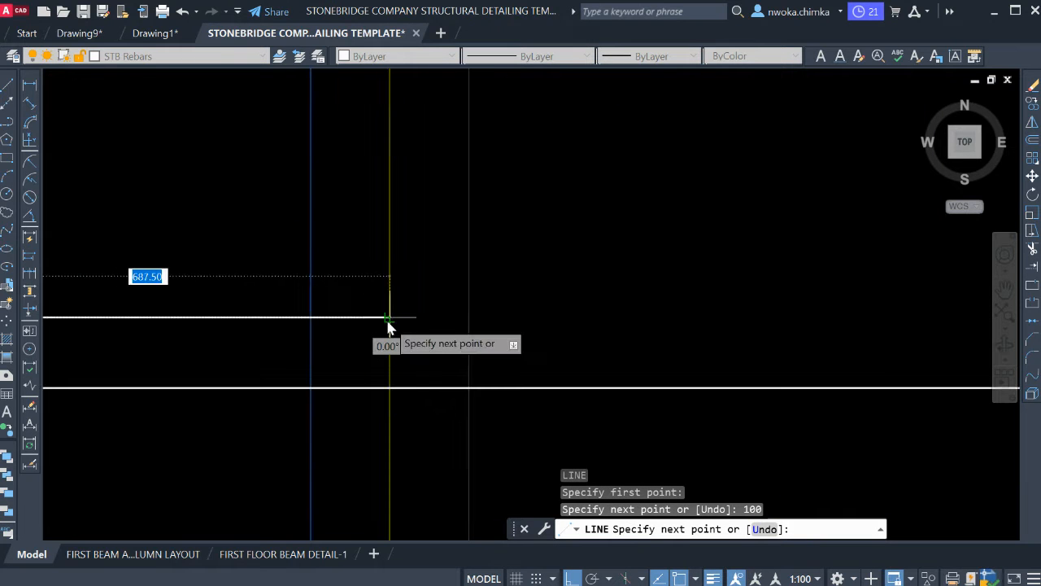
pyautogui.click(389, 319)
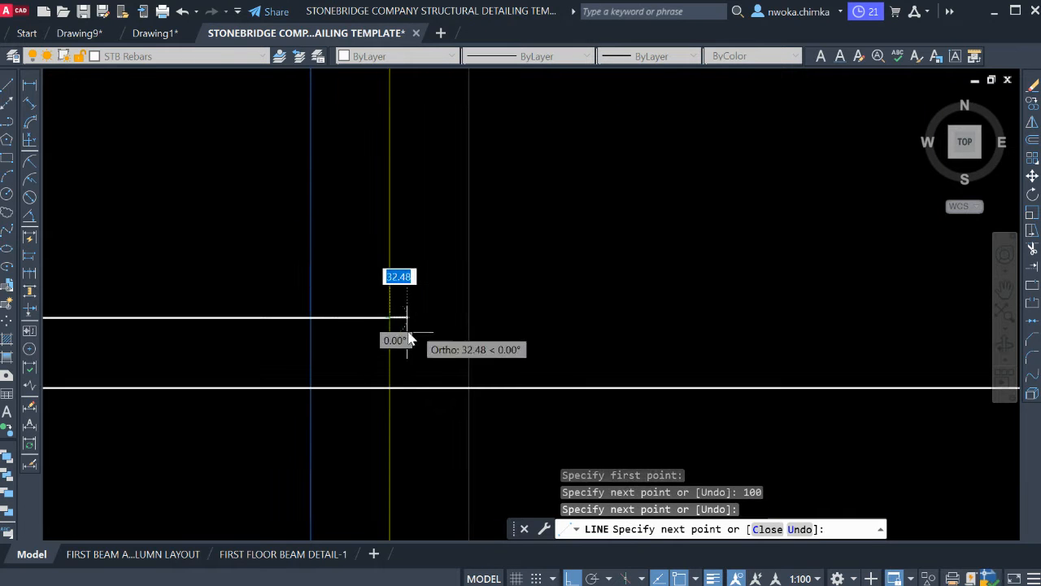
# Stretch the free end of the bar's top leg 600 mm past gridline 2 into the slab panel.
pyautogui.press('Escape')
pyautogui.click(380, 318)
pyautogui.click(391, 317)
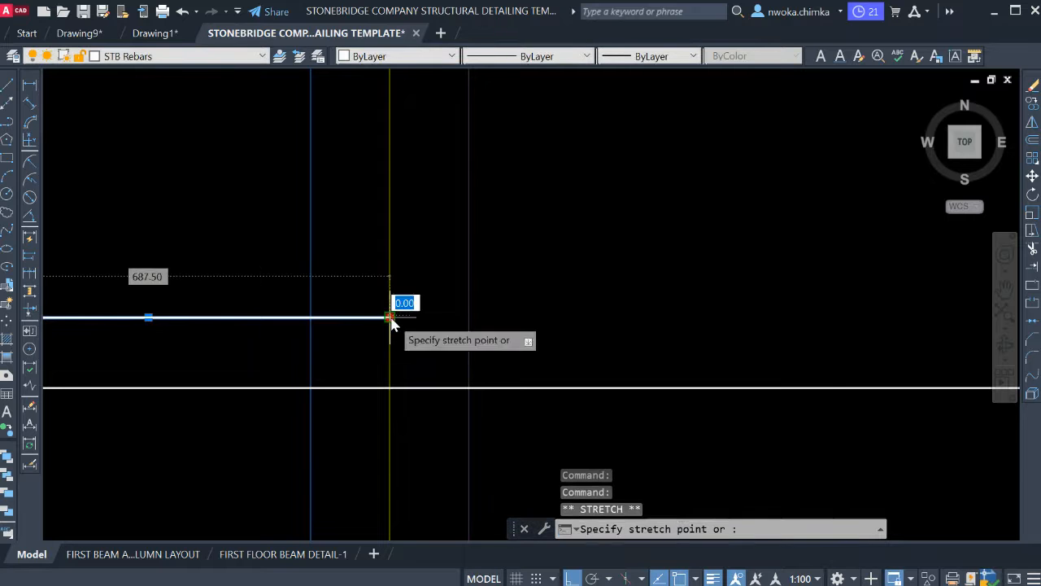
pyautogui.scroll(-4, 439, 346)
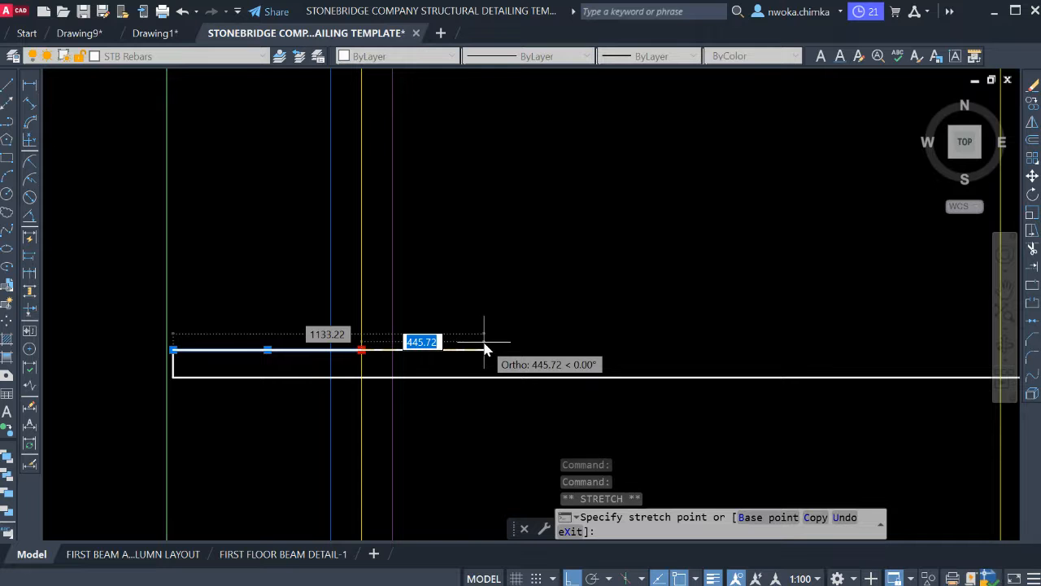
pyautogui.write('600')
pyautogui.press('Return')
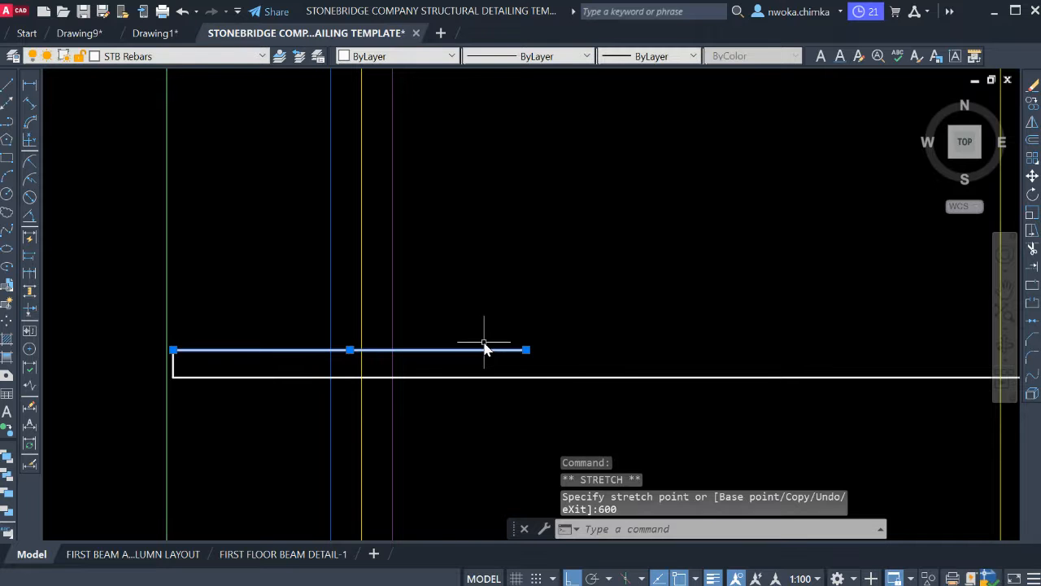
pyautogui.scroll(-5, 483, 344)
pyautogui.press('Escape')
pyautogui.moveTo(478, 335); pyautogui.dragTo(408, 298, button='middle')
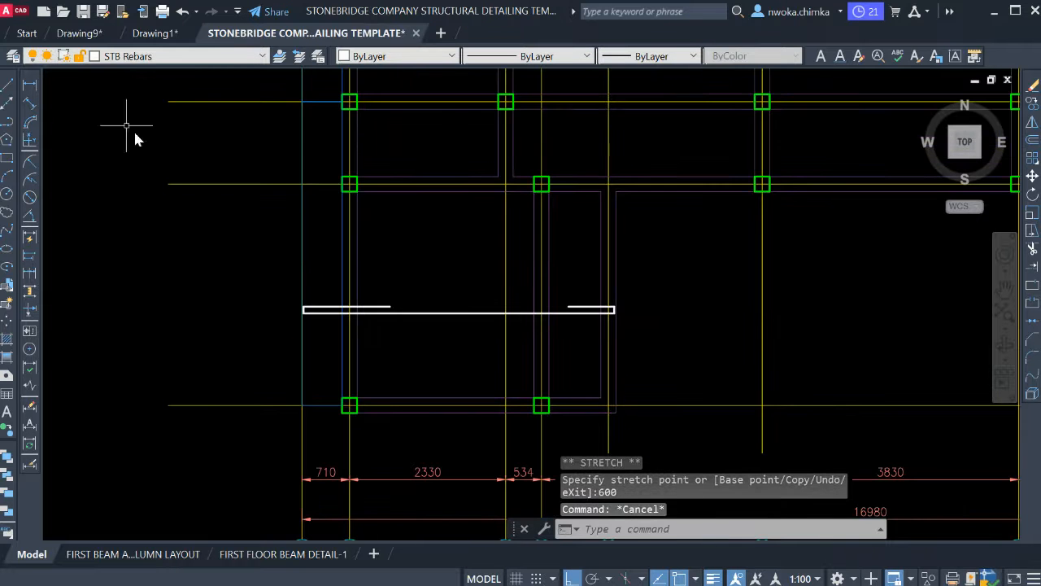
# Measure the bar's straight bottom length between its two hooks with a linear dimension, without placing it.
pyautogui.click(30, 88)
pyautogui.scroll(5, 302, 309)
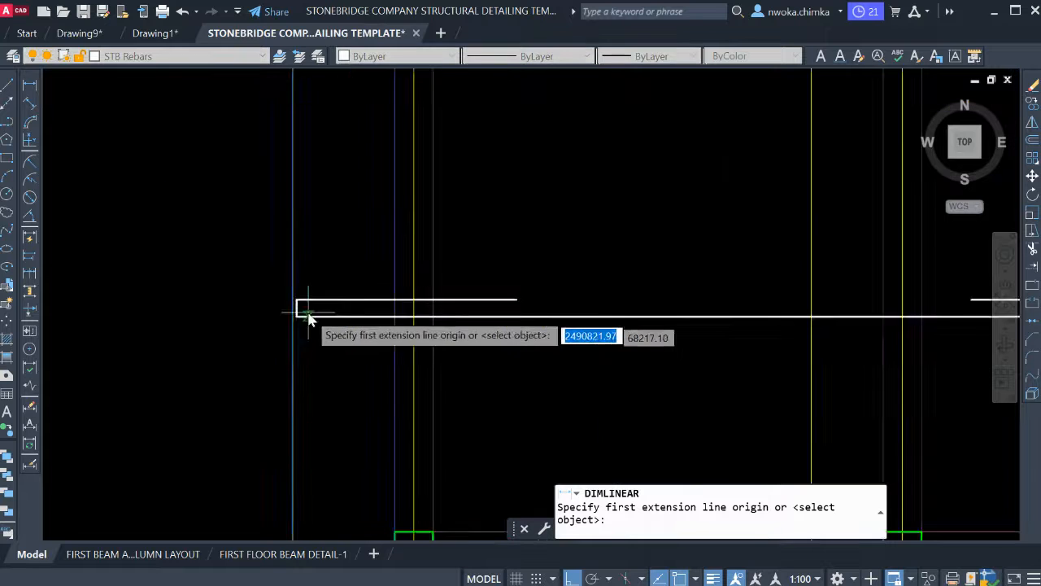
pyautogui.click(290, 311)
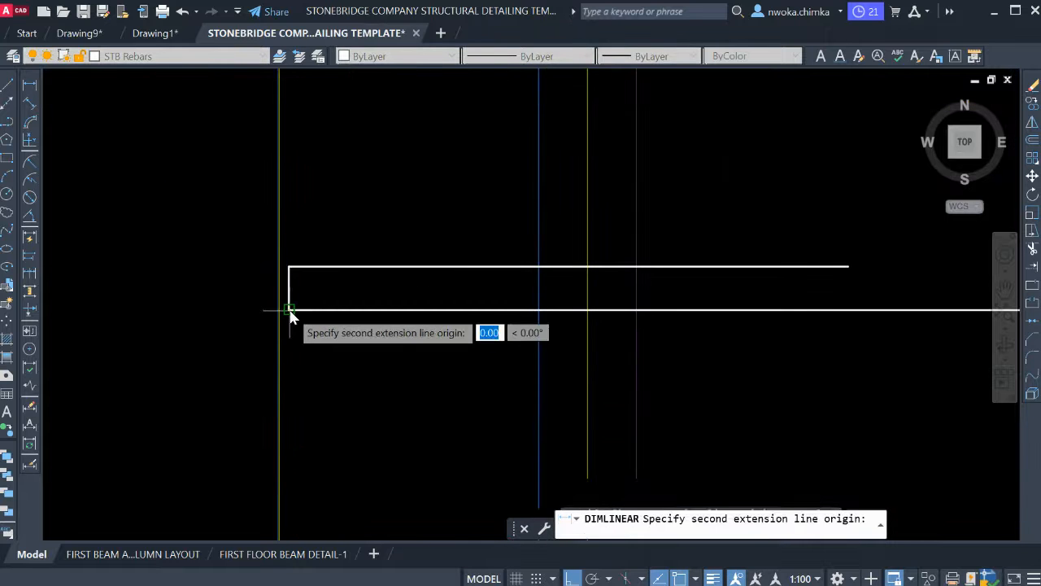
pyautogui.scroll(-7, 301, 320)
pyautogui.scroll(7, 627, 326)
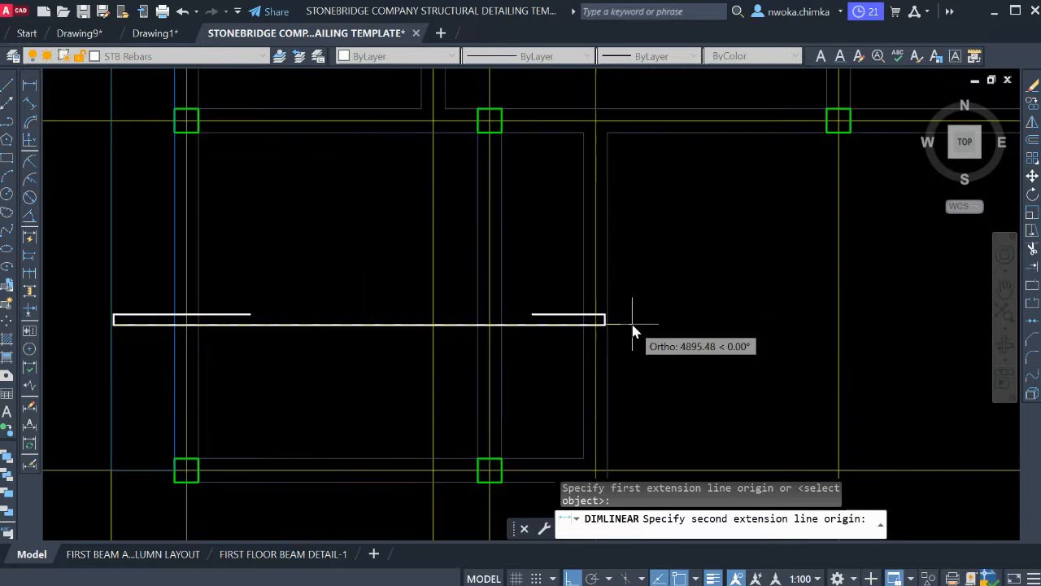
pyautogui.click(601, 314)
pyautogui.scroll(-8, 623, 301)
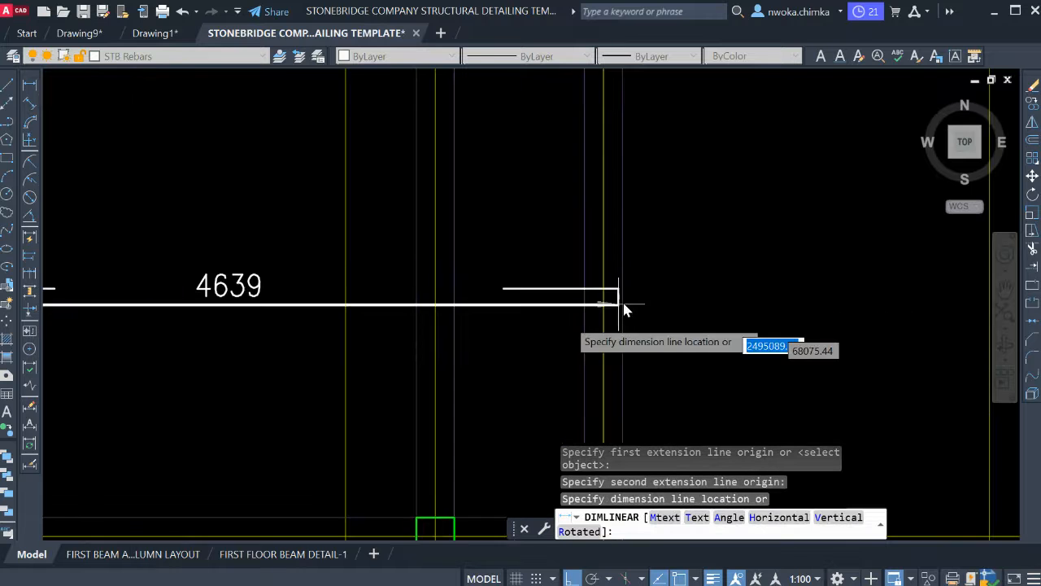
pyautogui.scroll(4, 531, 318)
pyautogui.scroll(3, 423, 321)
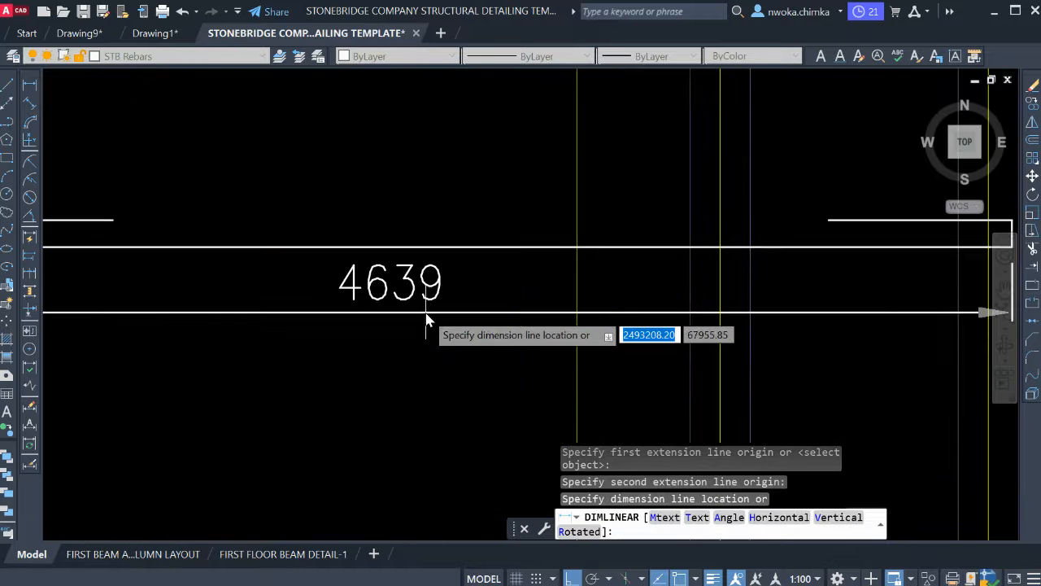
pyautogui.scroll(-8, 427, 320)
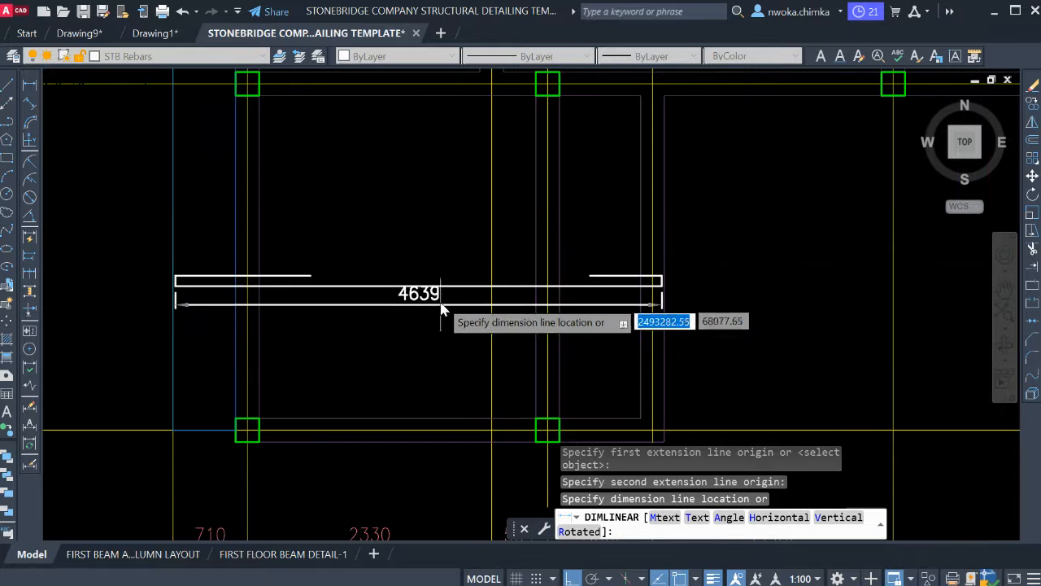
pyautogui.press('Escape')
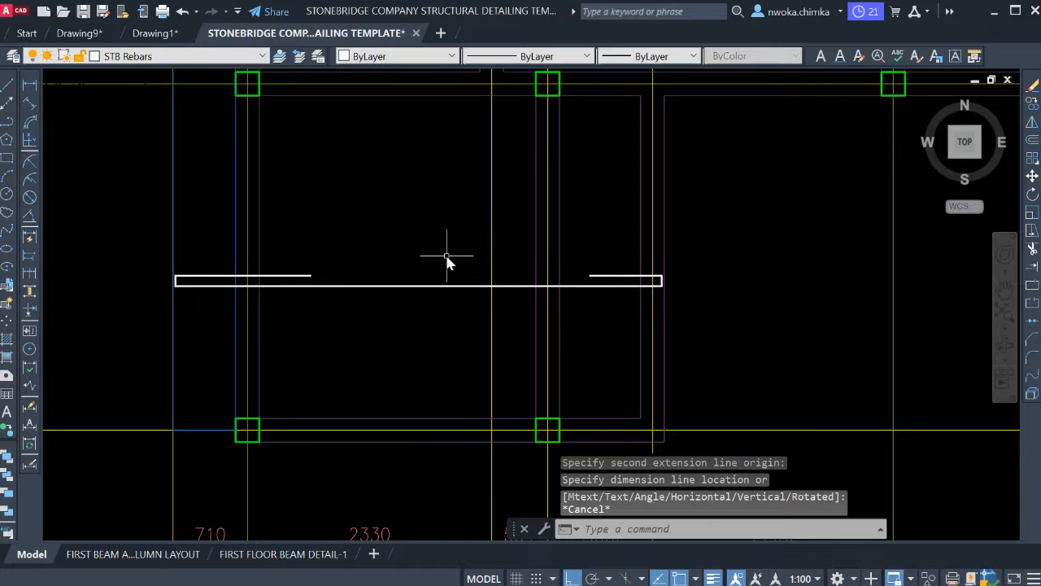
# Examine the bar's extent between gridlines 1 and 9 and the slab panels around it.
pyautogui.moveTo(418, 272); pyautogui.dragTo(428, 286, button='middle')
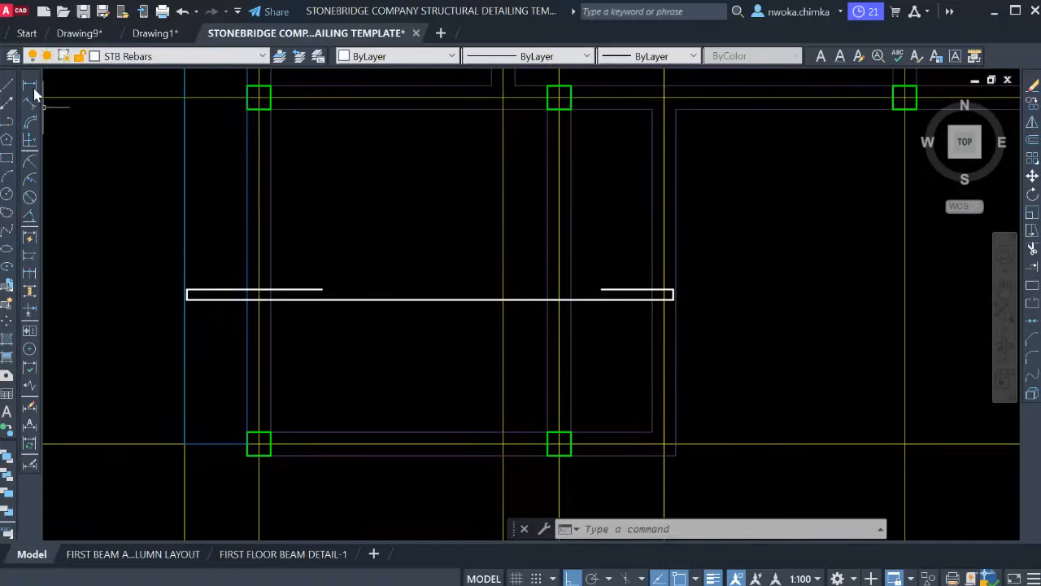
pyautogui.moveTo(514, 284); pyautogui.dragTo(519, 358, button='middle')
pyautogui.scroll(-4, 518, 358)
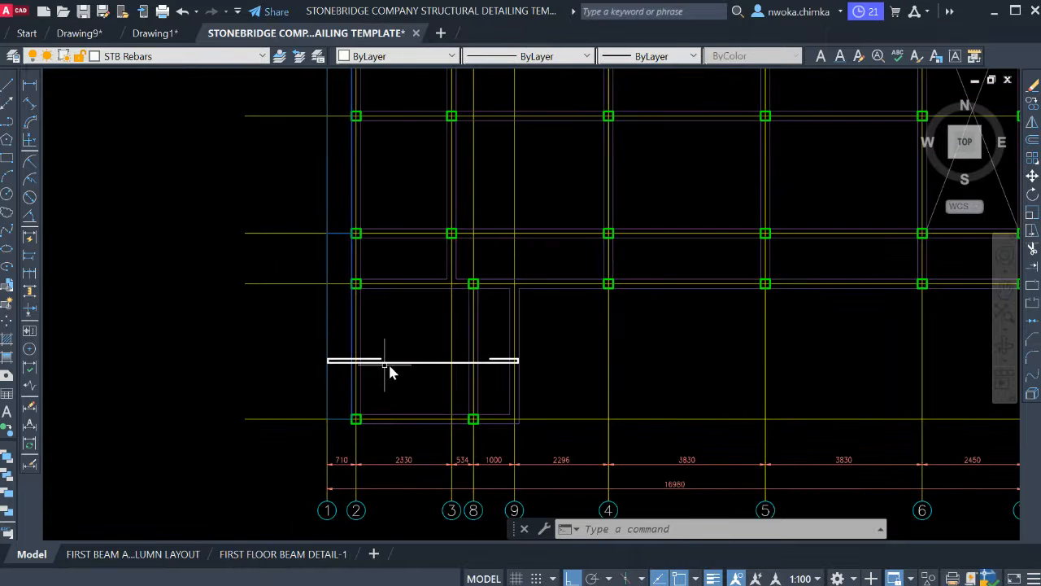
pyautogui.scroll(2, 475, 372)
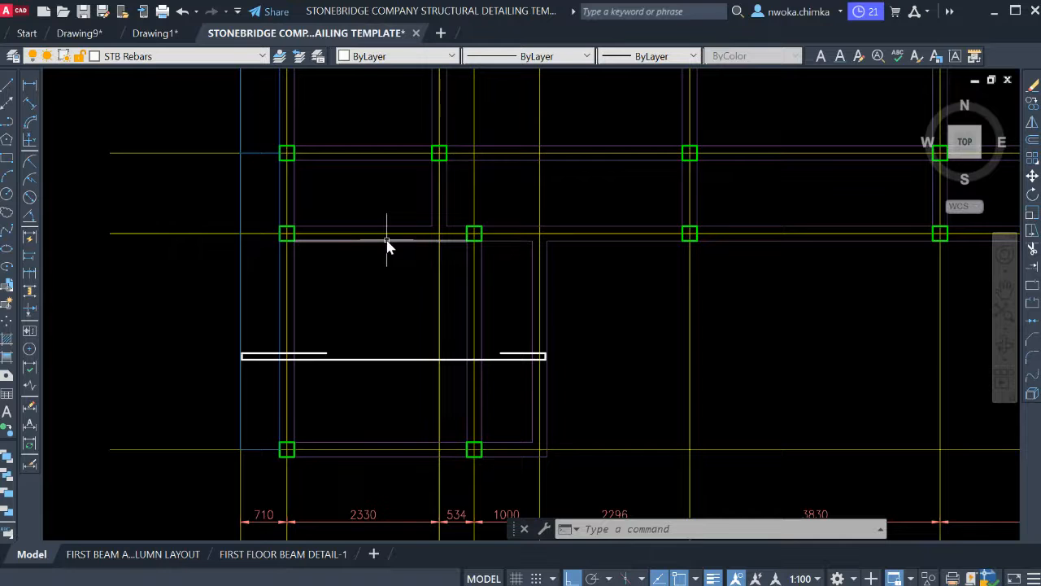
pyautogui.moveTo(388, 251); pyautogui.dragTo(388, 326, button='middle')
pyautogui.scroll(-2, 391, 334)
pyautogui.moveTo(486, 361); pyautogui.dragTo(494, 329, button='middle')
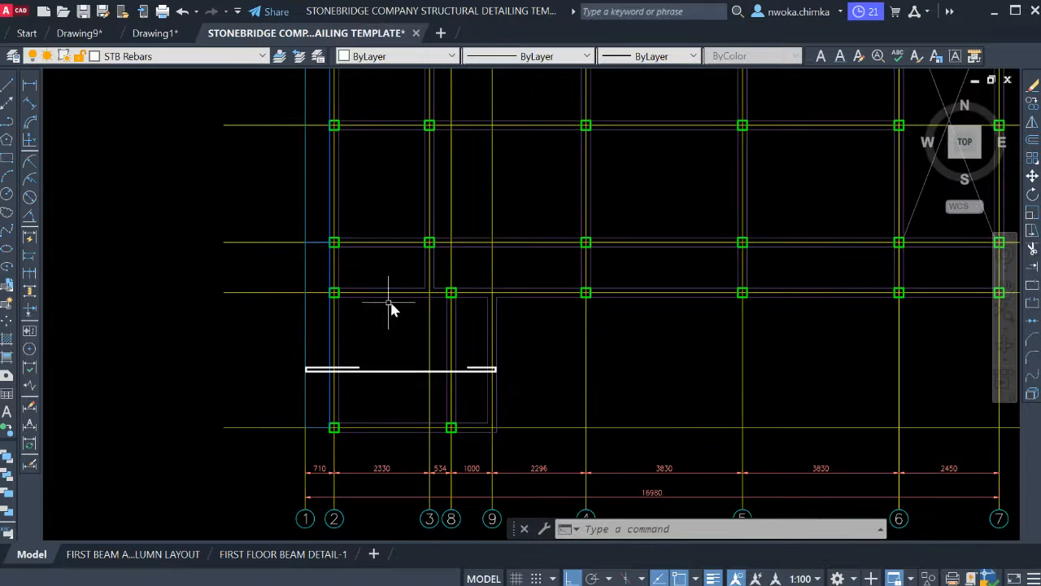
pyautogui.scroll(2, 477, 368)
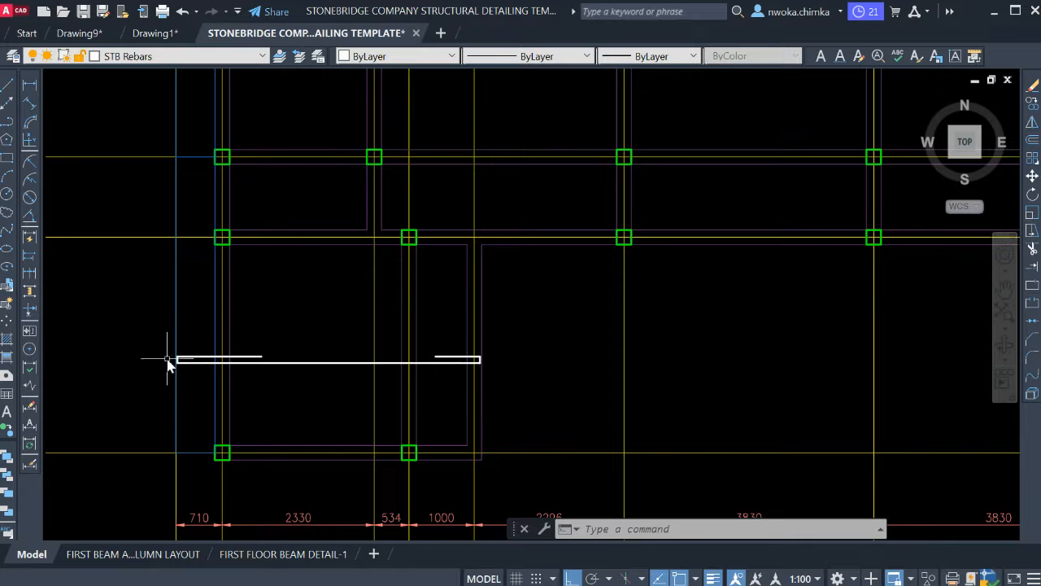
pyautogui.moveTo(494, 351); pyautogui.dragTo(472, 383, button='middle')
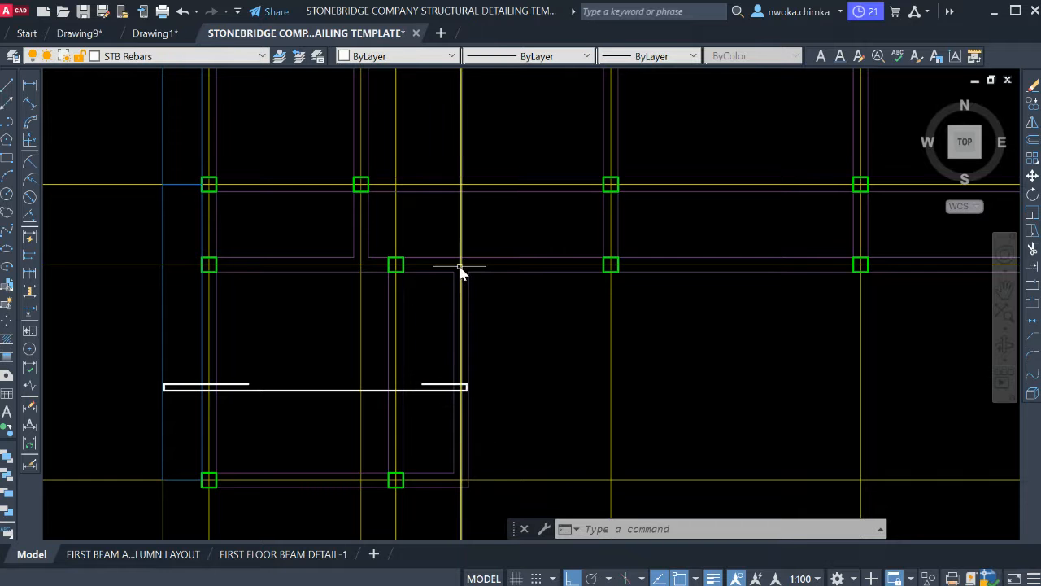
pyautogui.moveTo(461, 273); pyautogui.dragTo(467, 344, button='middle')
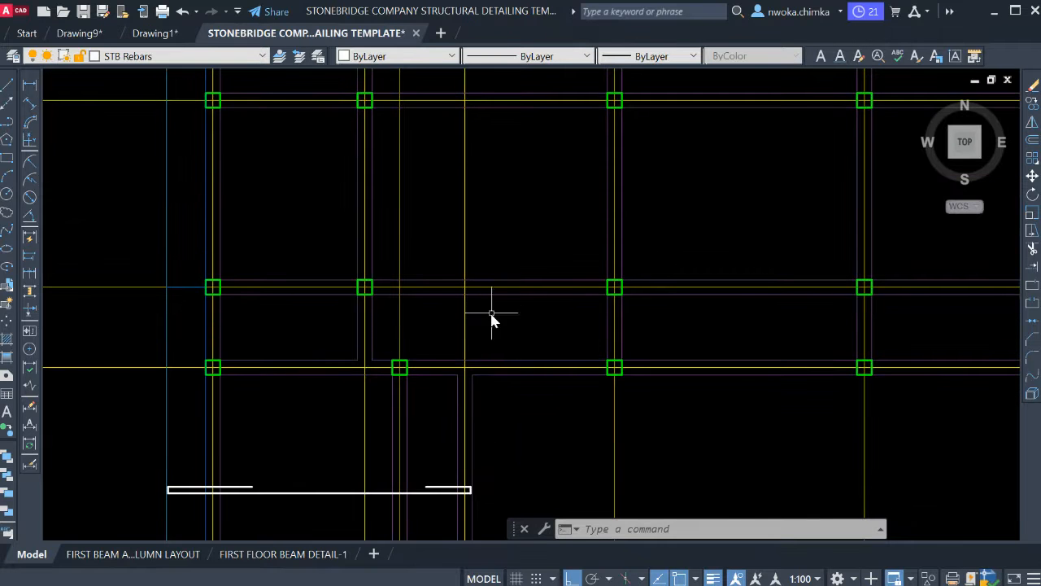
pyautogui.scroll(-3, 505, 309)
pyautogui.scroll(5, 390, 356)
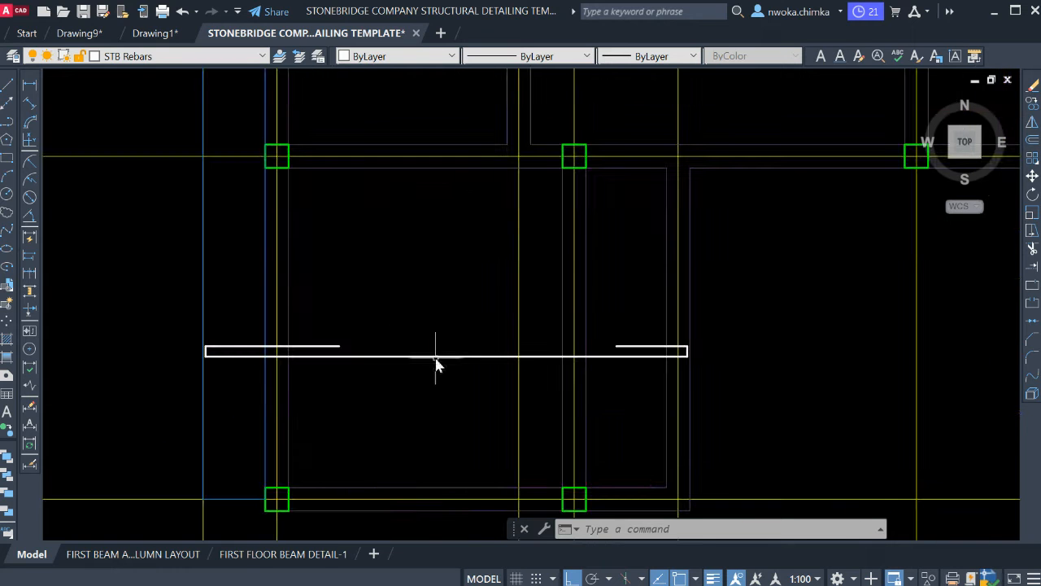
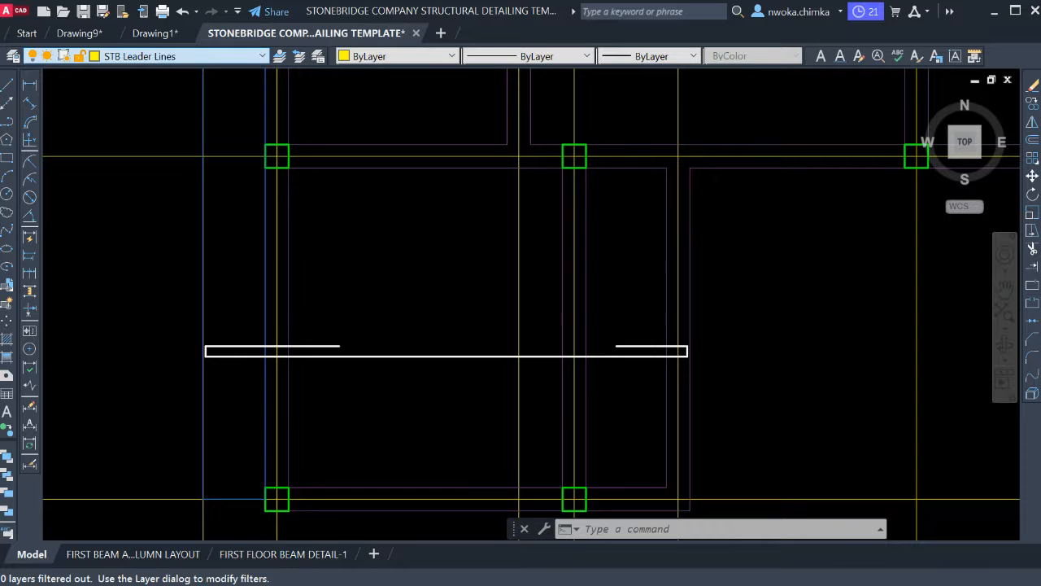
# On the SLABREINCALL layer, draw a vertical line about 3075 mm long across the bar, between the panel's inner beam edges.
pyautogui.click(161, 149)
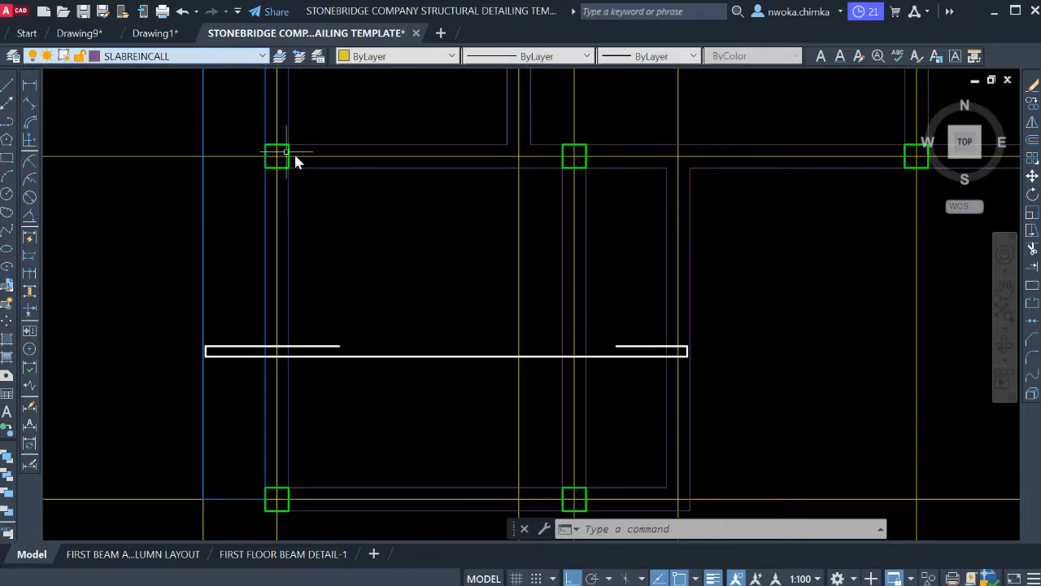
pyautogui.click(8, 85)
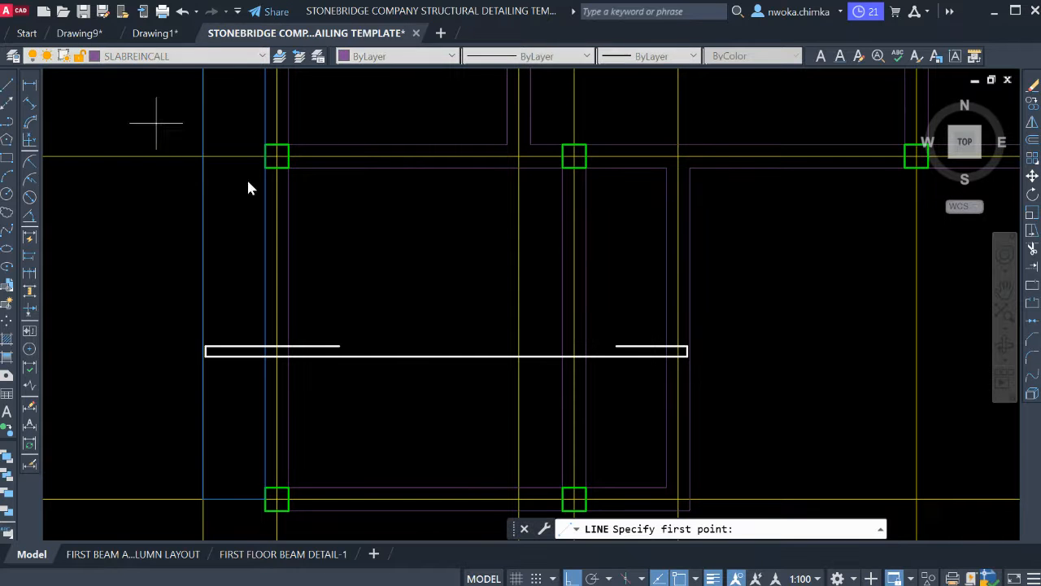
pyautogui.click(426, 168)
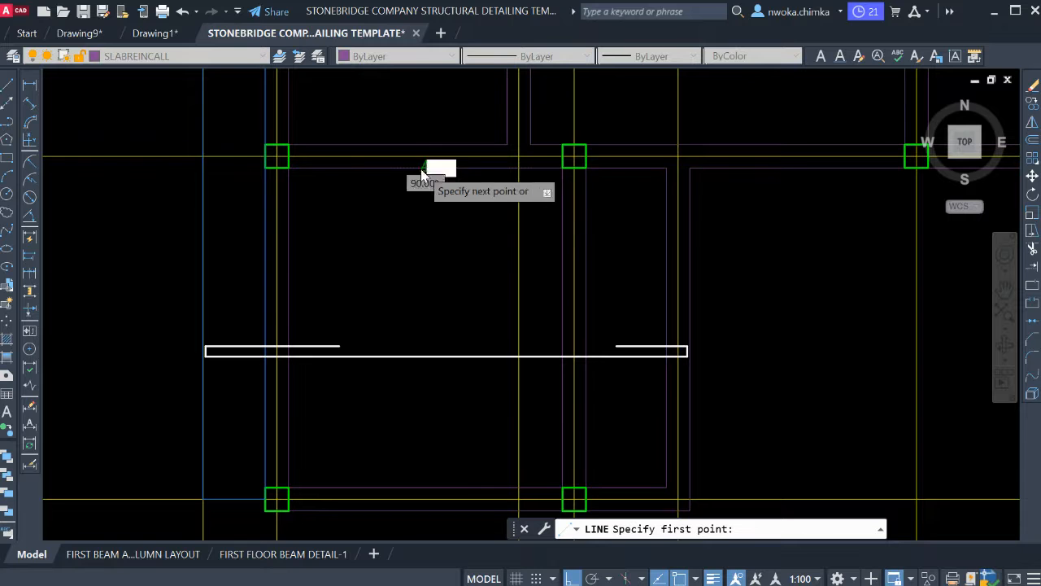
pyautogui.moveTo(414, 320); pyautogui.dragTo(427, 253, button='middle')
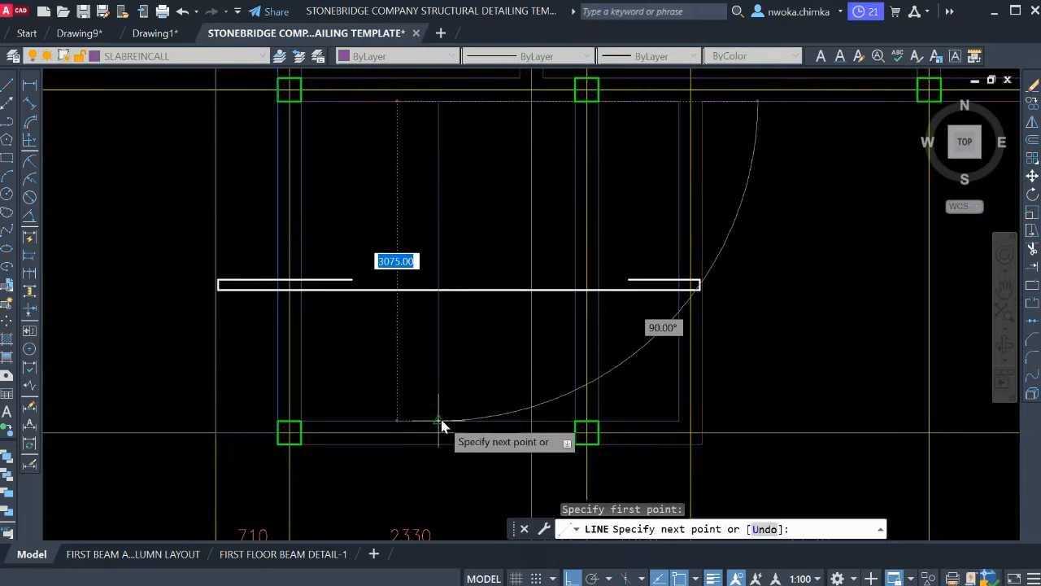
pyautogui.click(441, 421)
pyautogui.press('Escape')
# Change the colour of the vertical line crossing the bar to red.
pyautogui.click(466, 202)
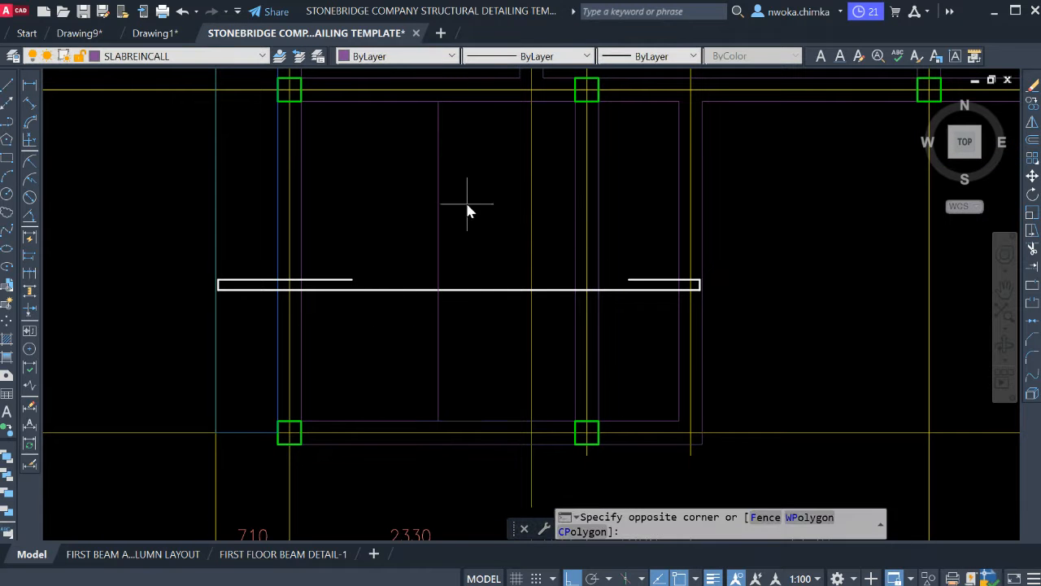
pyautogui.click(393, 229)
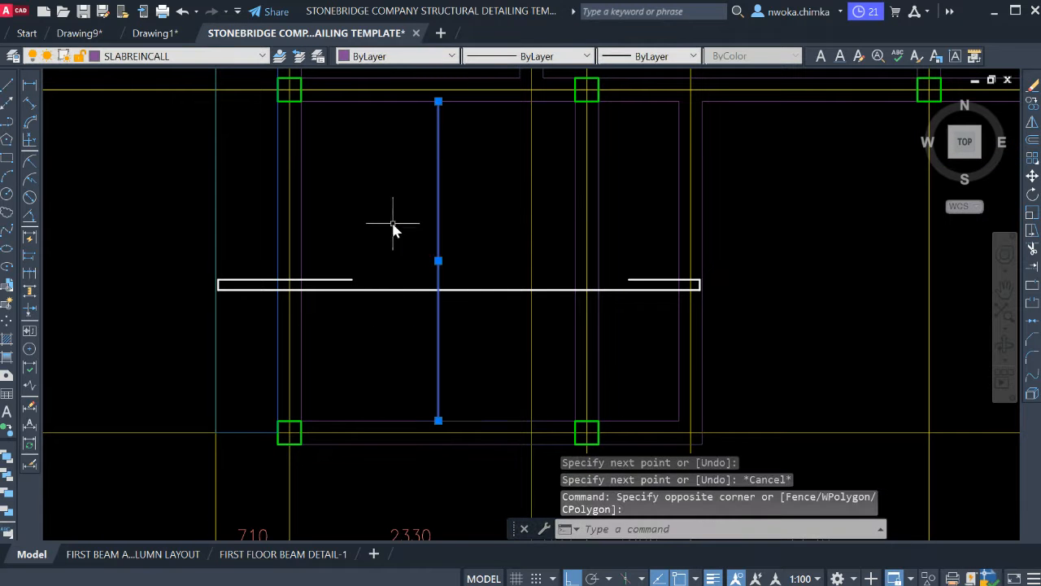
pyautogui.click(417, 59)
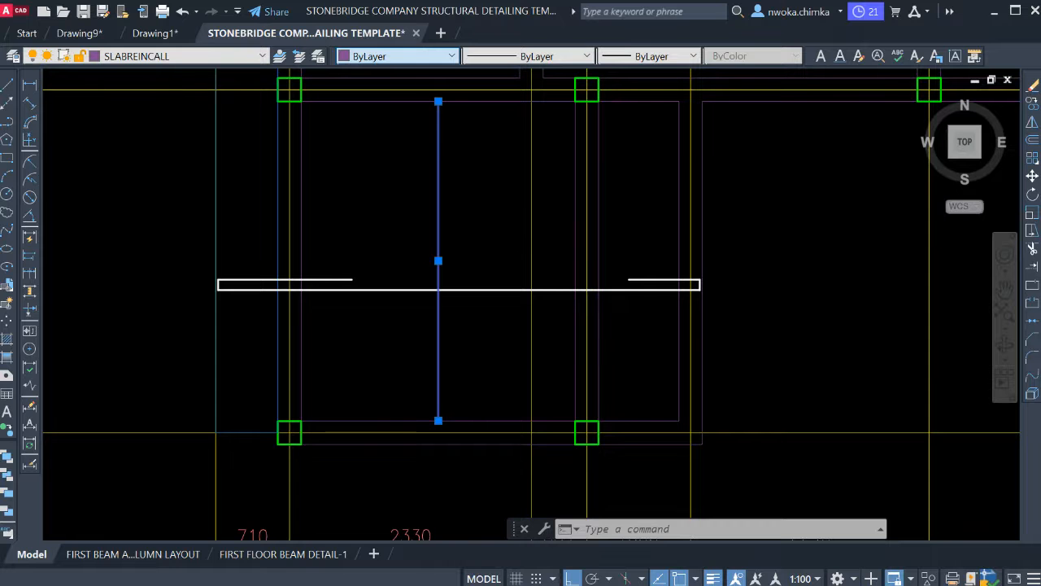
pyautogui.click(381, 101)
pyautogui.press('Escape')
pyautogui.scroll(-2, 461, 300)
pyautogui.moveTo(467, 260); pyautogui.dragTo(461, 276, button='middle')
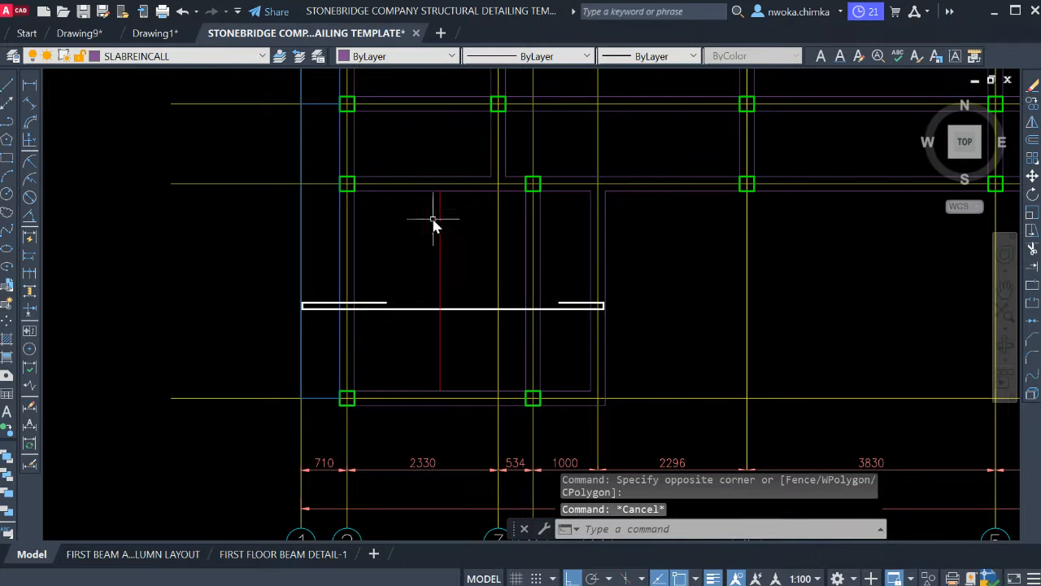
# Offset the upper beam's inner edge 25 mm into the panel as a cover guide for the red line.
pyautogui.scroll(2, 436, 307)
pyautogui.moveTo(456, 204); pyautogui.dragTo(453, 215, button='middle')
pyautogui.scroll(2, 457, 155)
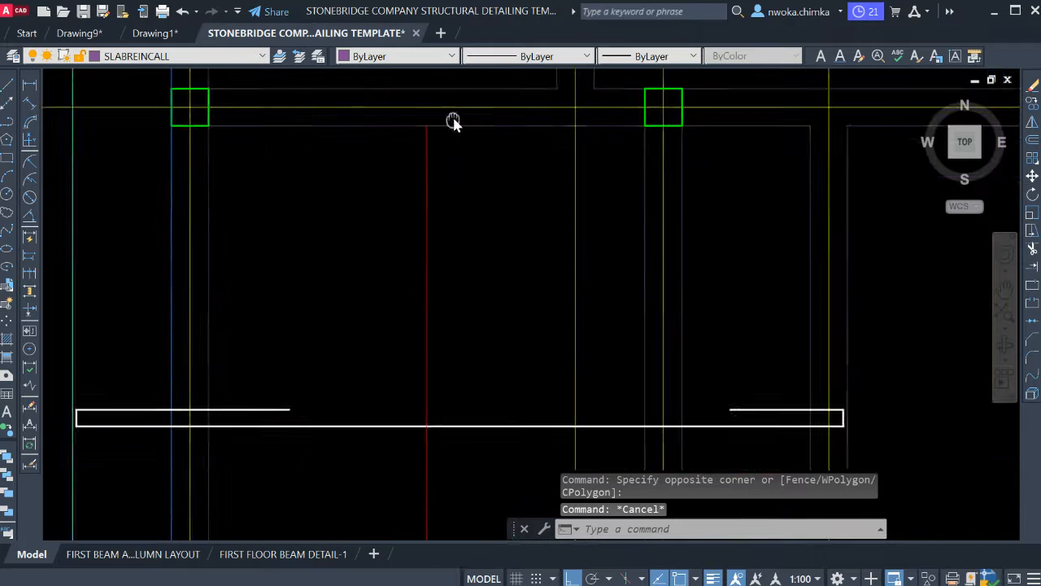
pyautogui.moveTo(451, 121); pyautogui.dragTo(421, 179, button='middle')
pyautogui.scroll(2, 420, 165)
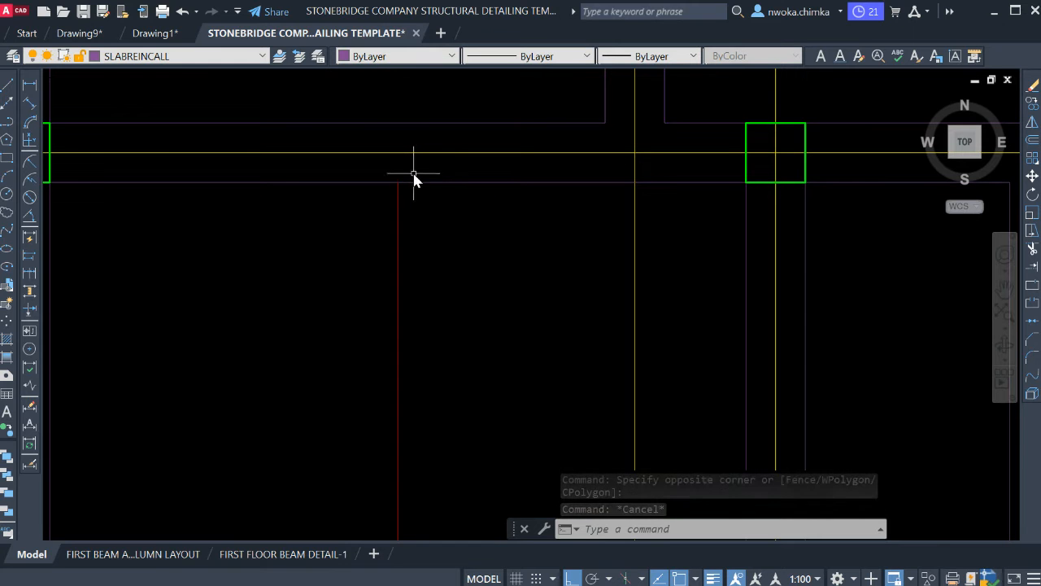
pyautogui.write('o')
pyautogui.press('Return')
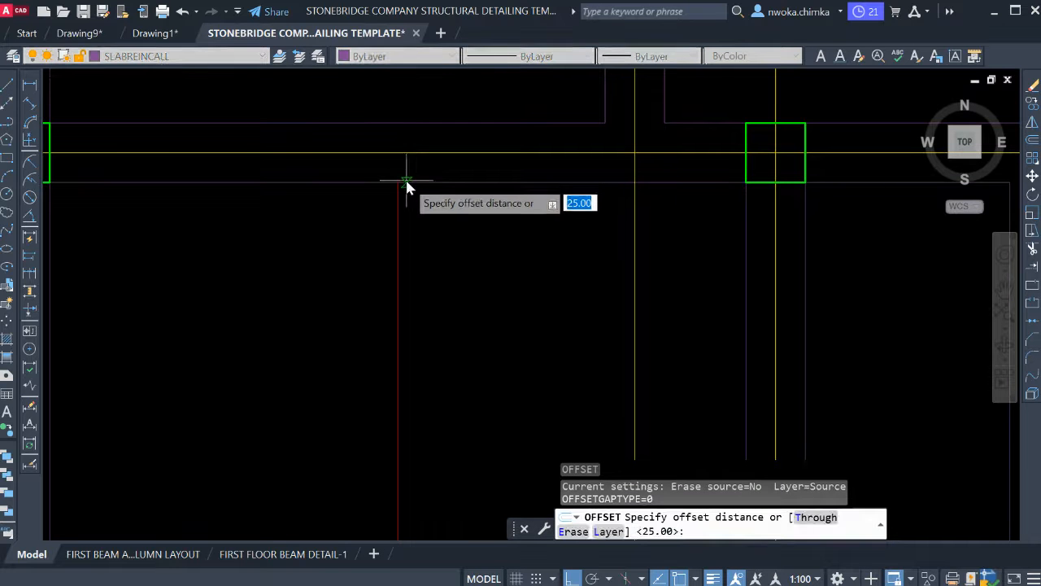
pyautogui.write('25')
pyautogui.press('Return')
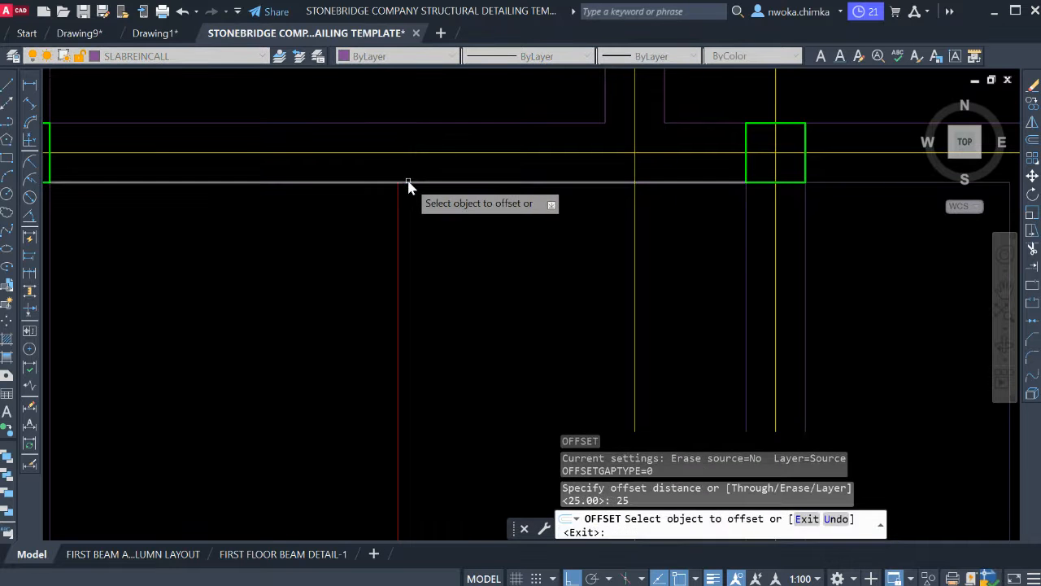
pyautogui.click(408, 182)
pyautogui.click(425, 228)
# Offset the lower beam's inner edge 25 mm upward into the panel as the opposite cover guide.
pyautogui.scroll(-4, 445, 153)
pyautogui.moveTo(461, 294); pyautogui.dragTo(454, 234, button='middle')
pyautogui.scroll(3, 474, 451)
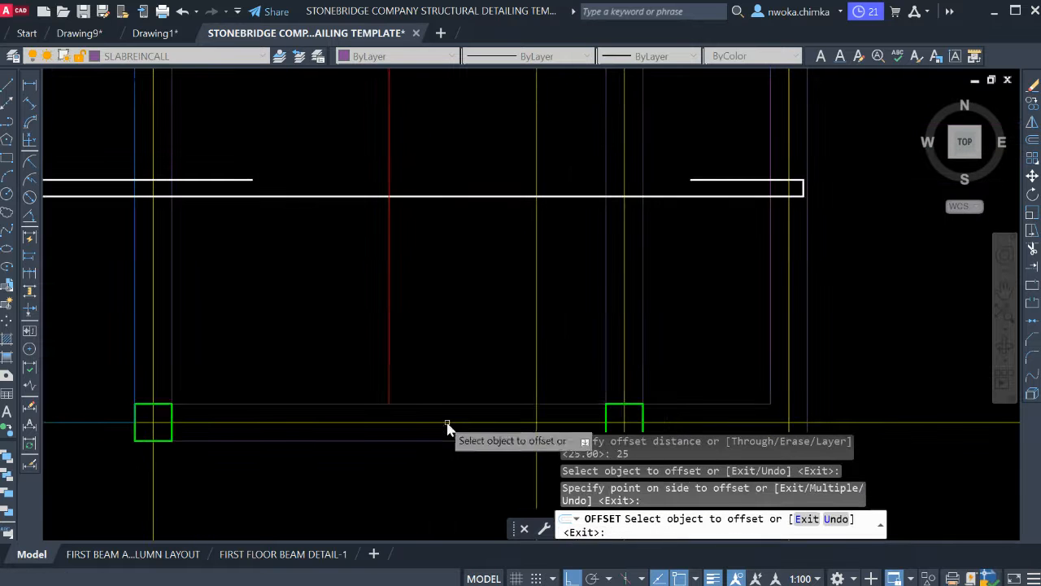
pyautogui.click(430, 404)
pyautogui.click(422, 339)
pyautogui.press('Escape')
pyautogui.scroll(5, 390, 405)
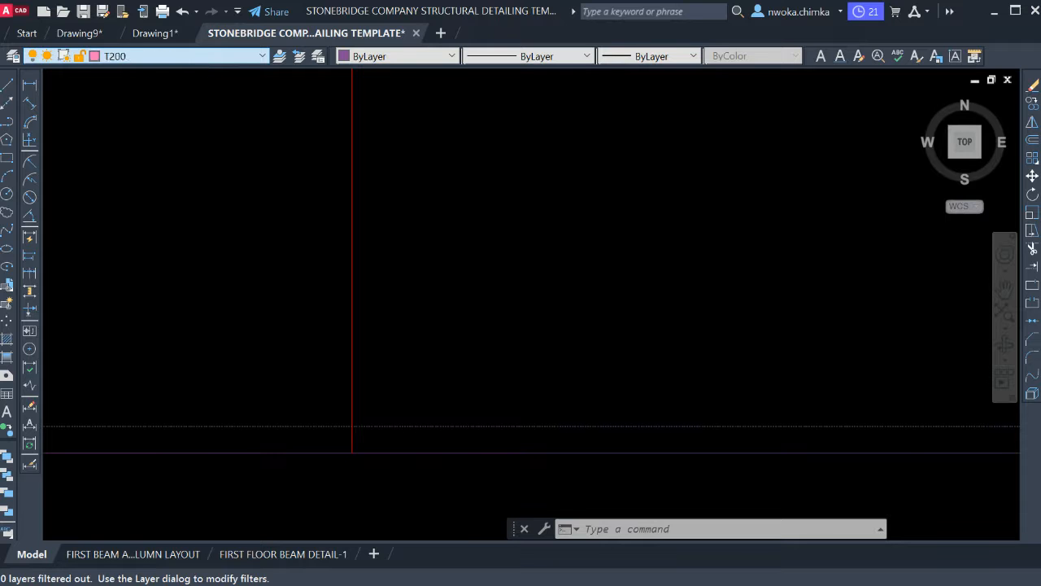
# On the STB Leader Lines layer, draw a quick leader about 3026 mm long from the lower cover guide up to the upper one.
pyautogui.click(147, 149)
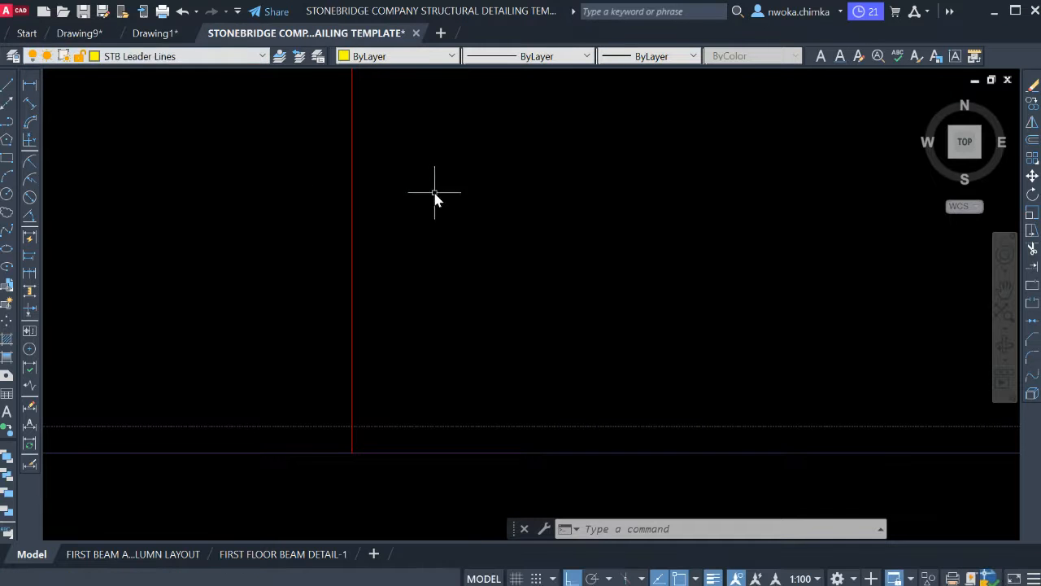
pyautogui.write('q')
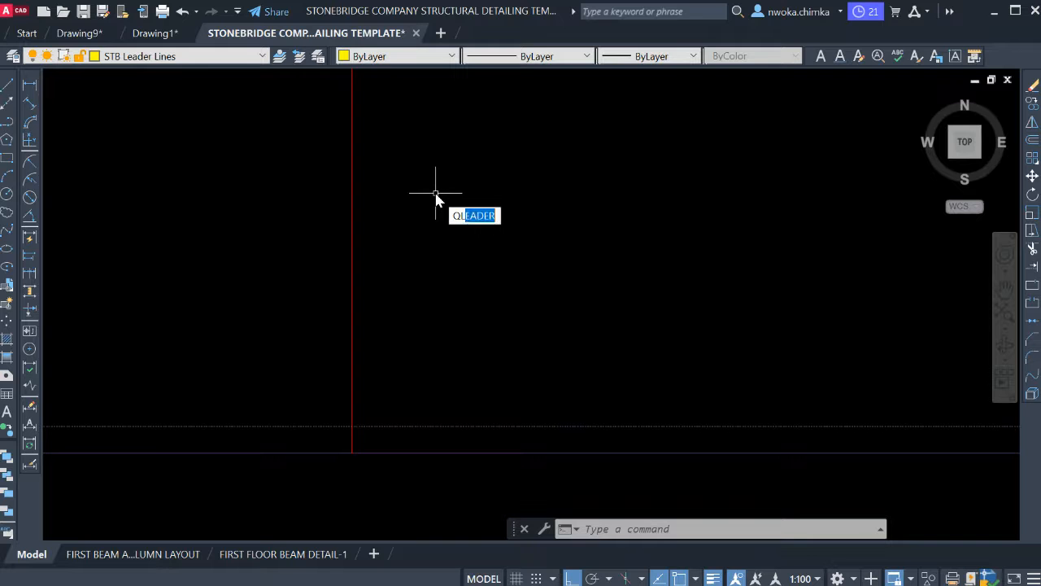
pyautogui.press('Return')
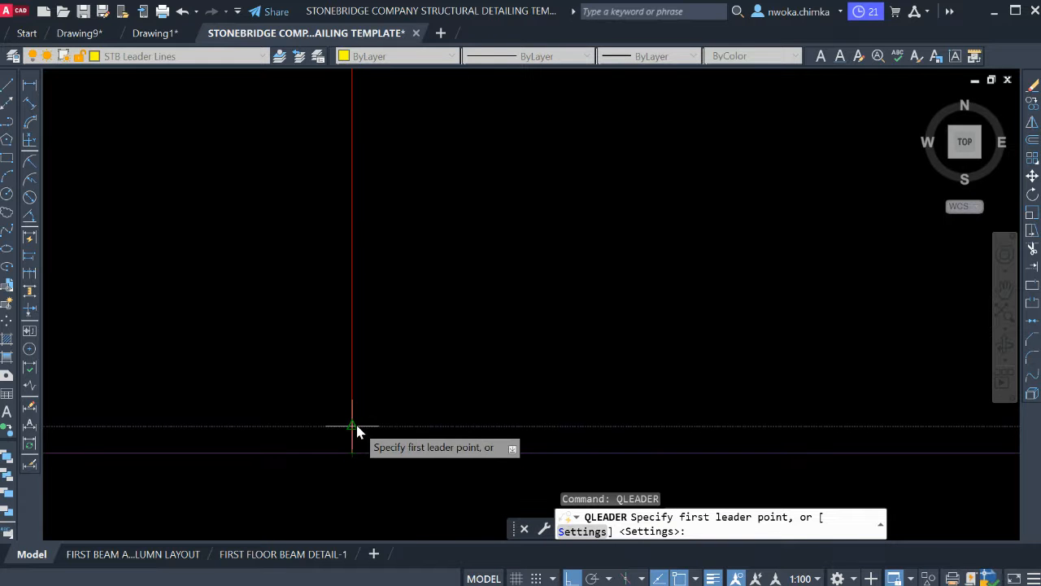
pyautogui.click(354, 426)
pyautogui.scroll(-1, 399, 163)
pyautogui.moveTo(399, 167); pyautogui.dragTo(415, 330, button='middle')
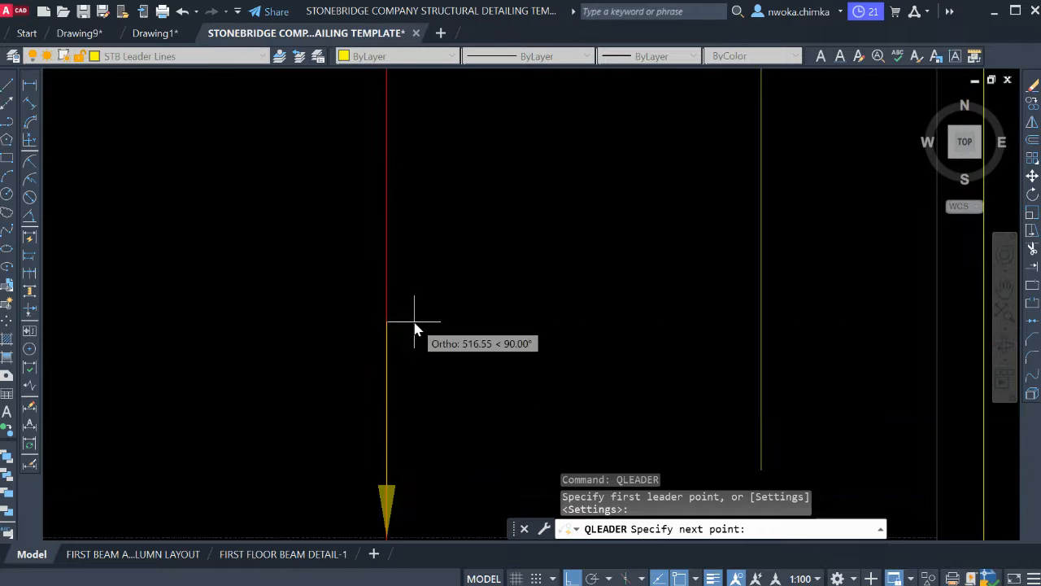
pyautogui.scroll(-6, 415, 320)
pyautogui.moveTo(418, 202); pyautogui.dragTo(418, 321, button='middle')
pyautogui.scroll(-2, 418, 321)
pyautogui.scroll(8, 418, 229)
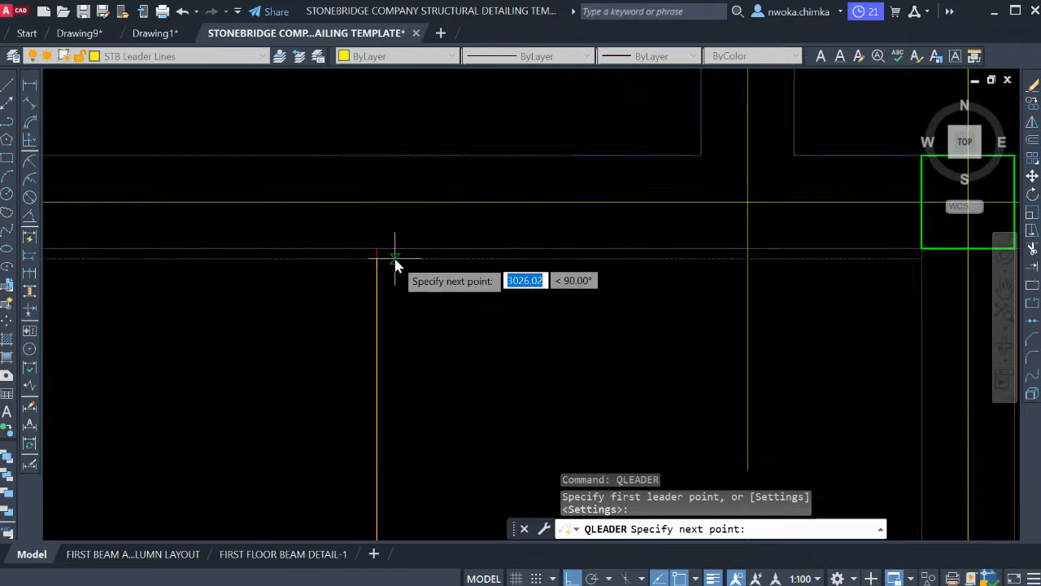
pyautogui.scroll(-7, 399, 277)
pyautogui.scroll(4, 400, 300)
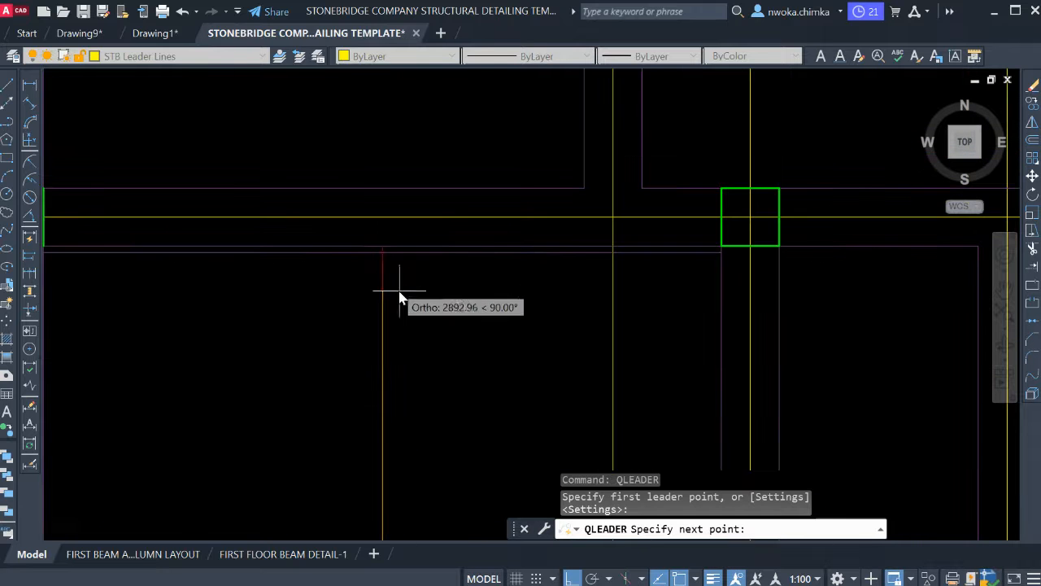
pyautogui.click(383, 251)
pyautogui.scroll(-6, 408, 226)
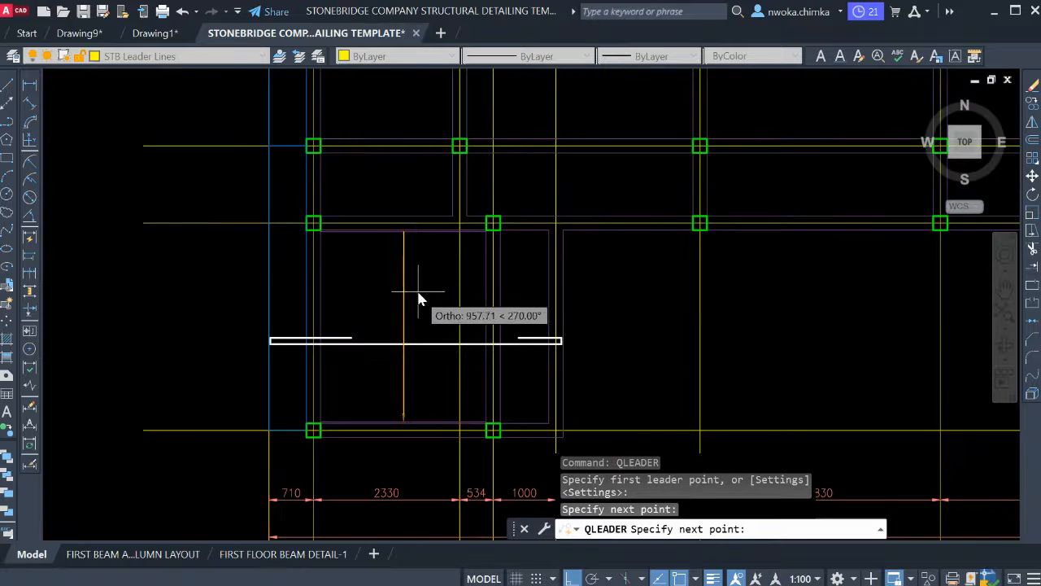
pyautogui.press('Escape')
# Erase the red vertical line lying under the new leader.
pyautogui.scroll(4, 402, 329)
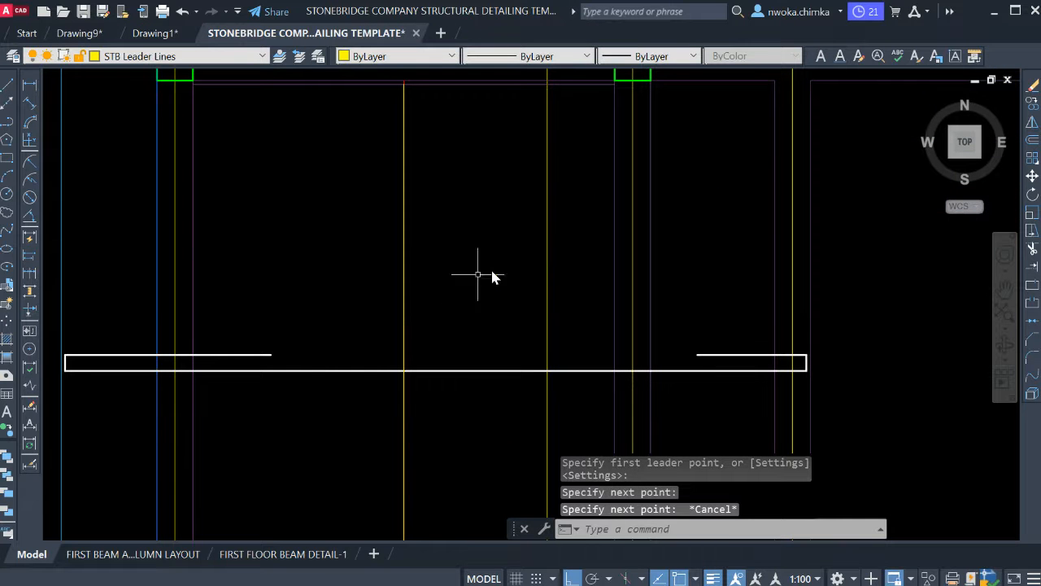
pyautogui.click(402, 281)
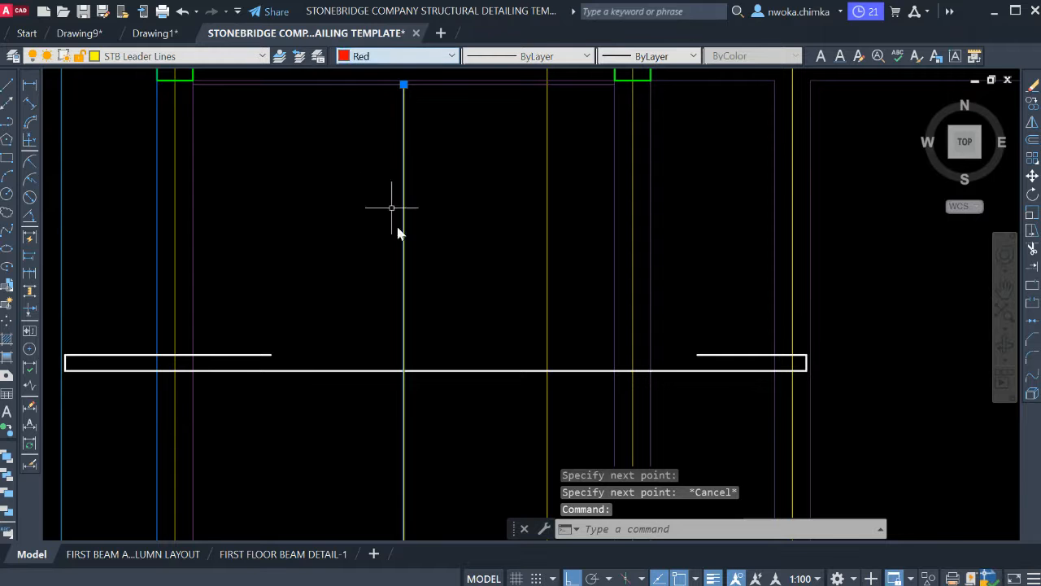
pyautogui.press('Escape')
pyautogui.scroll(-3, 398, 233)
pyautogui.scroll(7, 418, 279)
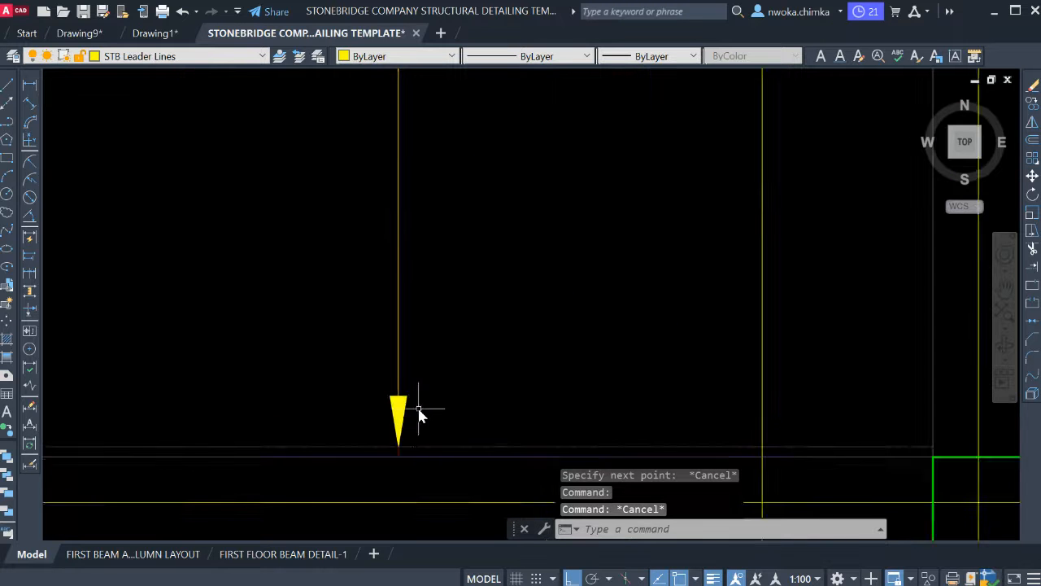
pyautogui.scroll(-4, 418, 414)
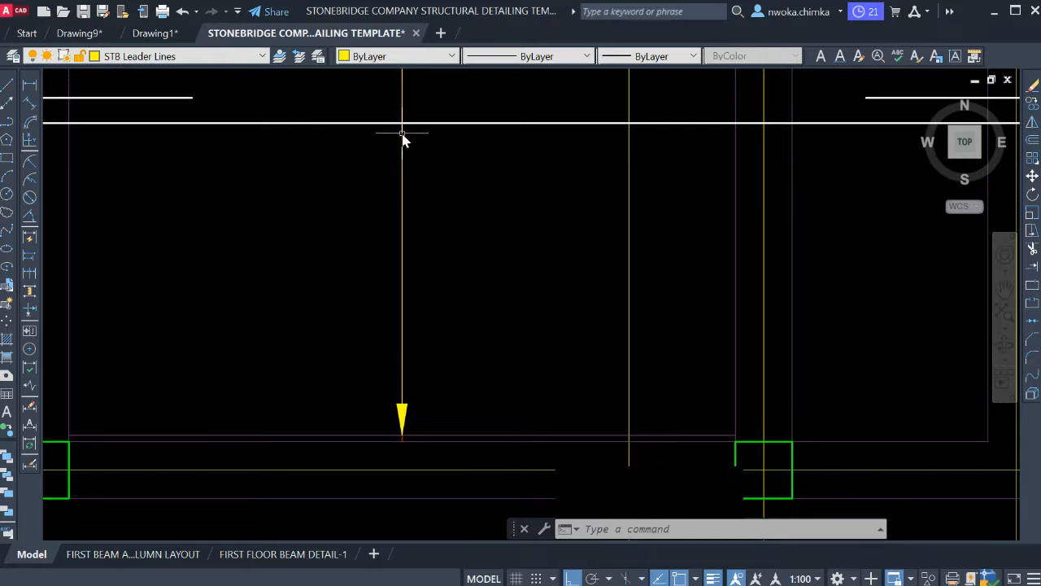
pyautogui.scroll(-4, 453, 133)
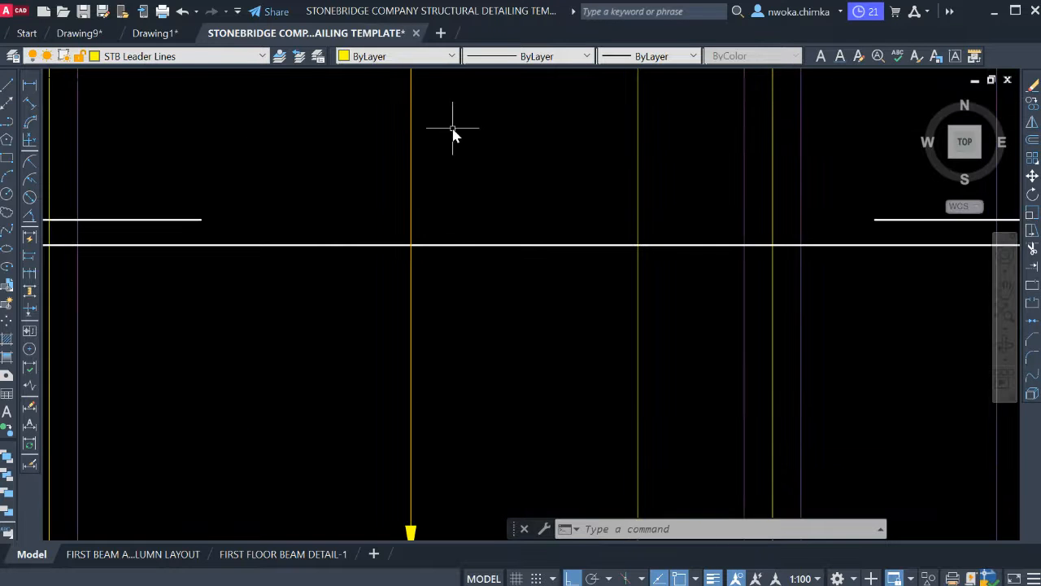
pyautogui.scroll(7, 430, 427)
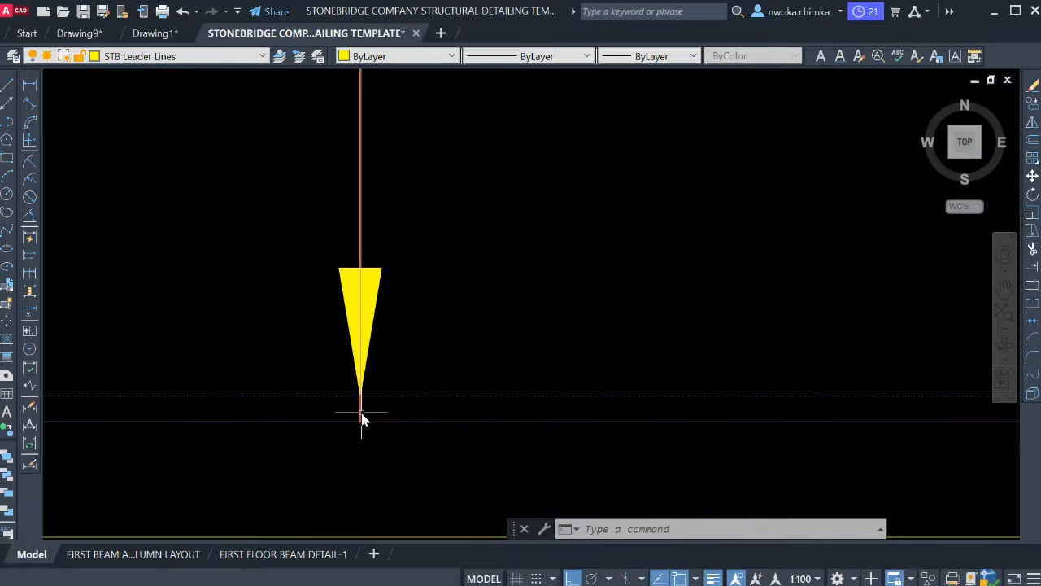
pyautogui.click(362, 419)
pyautogui.press('Return')
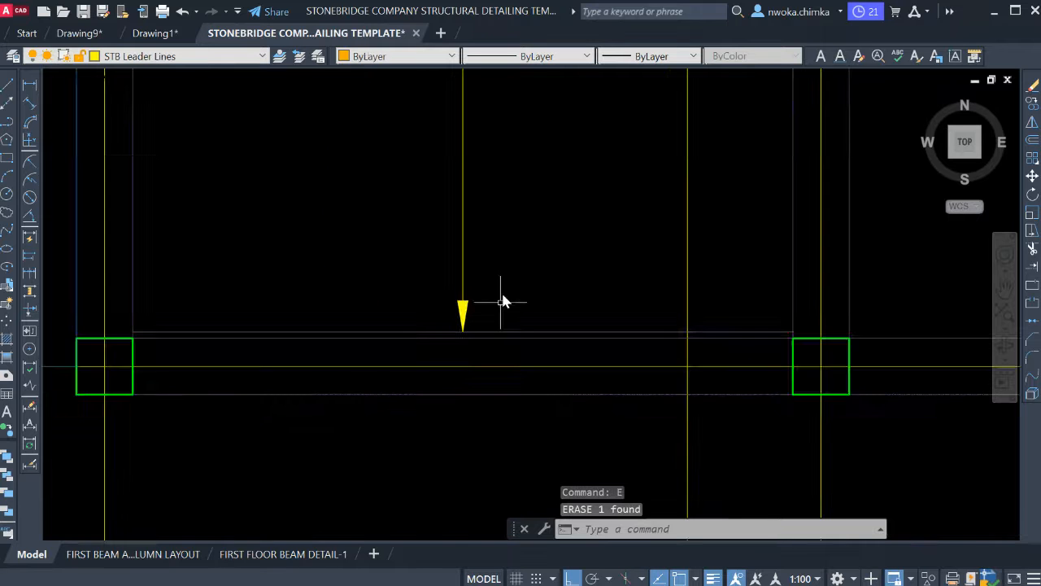
# Draw a second quick leader from the upper cover guide downward along the first, giving the distribution line an arrowhead at its upper end.
pyautogui.scroll(-5, 498, 301)
pyautogui.scroll(6, 468, 249)
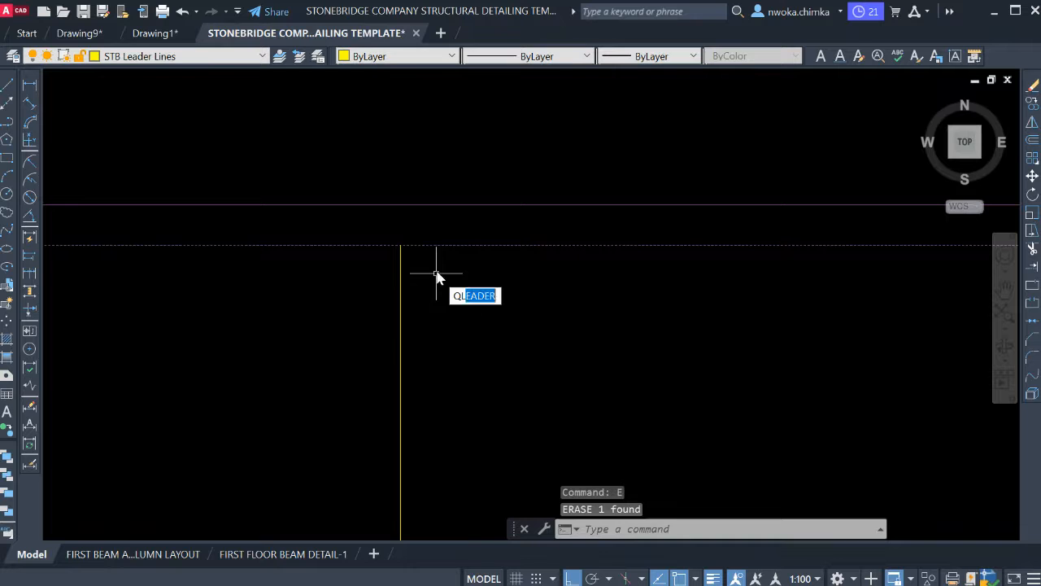
pyautogui.press('Return')
pyautogui.click(400, 244)
pyautogui.scroll(-5, 425, 171)
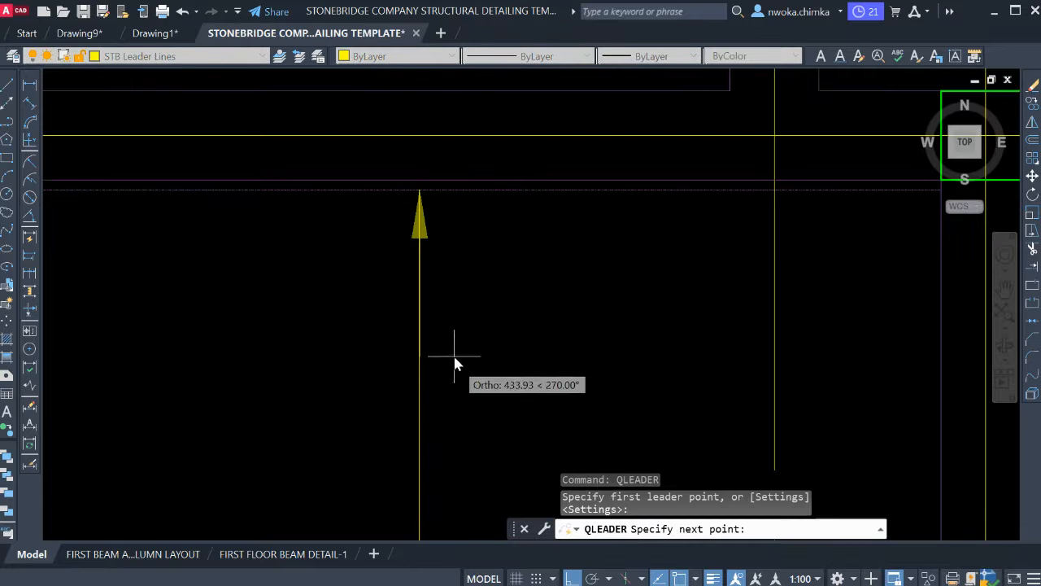
pyautogui.scroll(-2, 444, 335)
pyautogui.press('Escape')
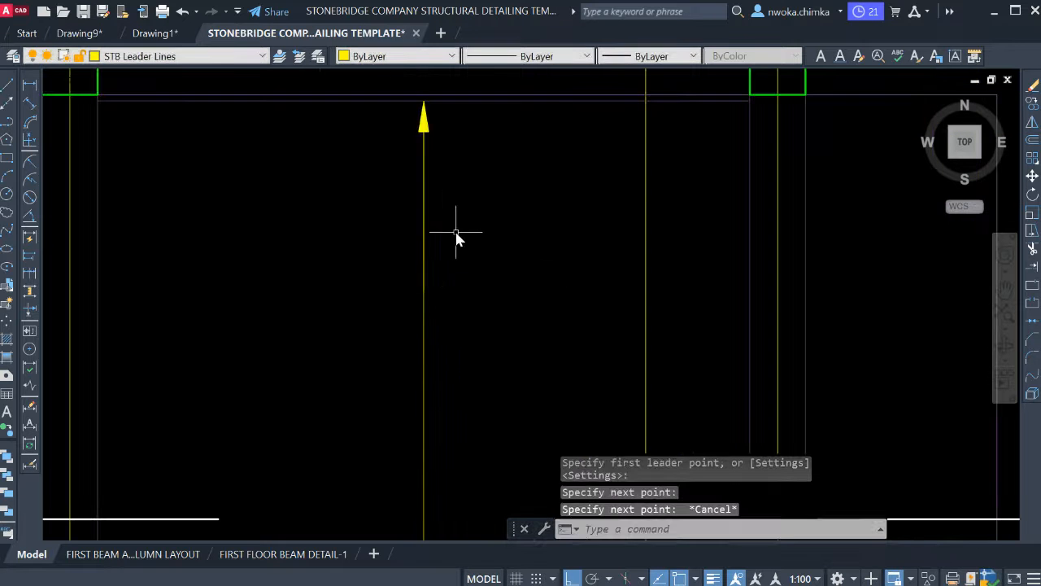
# Copy a yellow dot from the slab reinforcement detail to the point where the distribution line crosses the hooked bar.
pyautogui.scroll(-6, 493, 232)
pyautogui.moveTo(465, 244); pyautogui.dragTo(683, 277, button='middle')
pyautogui.scroll(-2, 681, 271)
pyautogui.moveTo(498, 259)
pyautogui.mouseDown(button='middle')
pyautogui.moveTo(695, 258)
pyautogui.moveTo(574, 299)
pyautogui.mouseUp(button='middle')
pyautogui.scroll(-2, 695, 258)
pyautogui.scroll(4, 385, 226)
pyautogui.scroll(6, 384, 230)
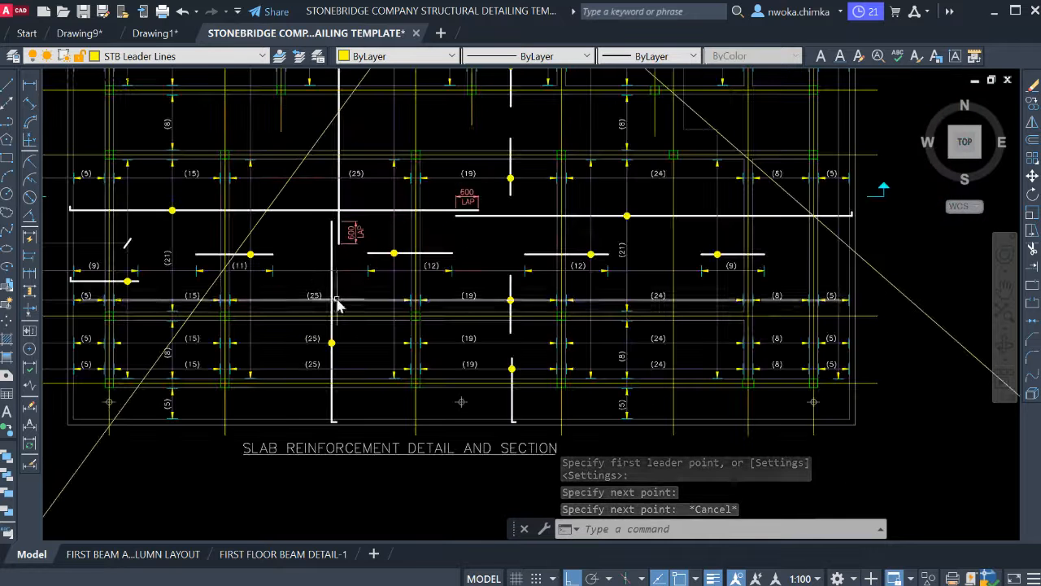
pyautogui.click(282, 326)
pyautogui.click(389, 416)
pyautogui.write('c')
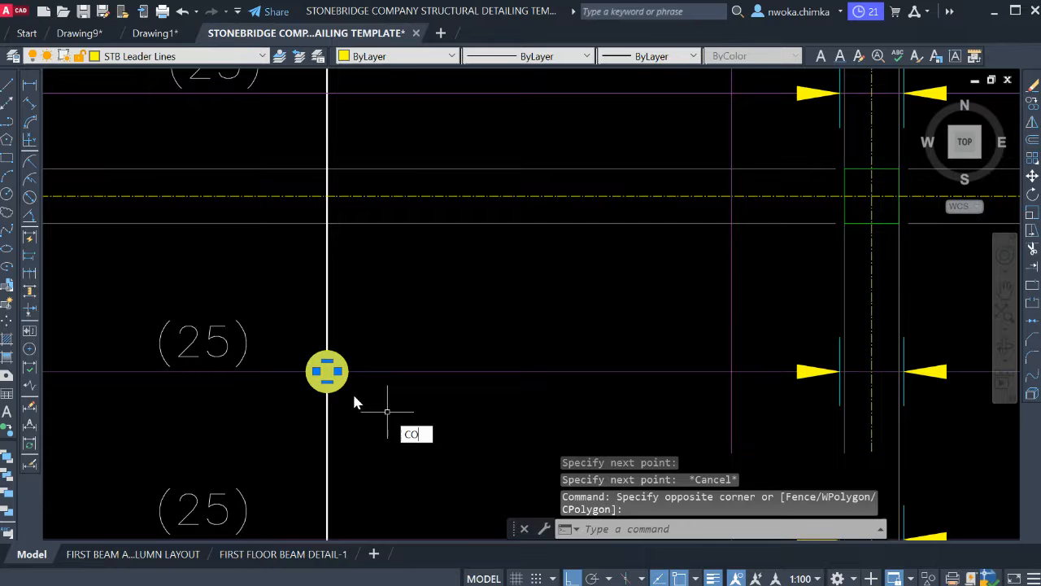
pyautogui.press('Return')
pyautogui.scroll(2, 332, 371)
pyautogui.click(331, 371)
pyautogui.scroll(-12, 333, 367)
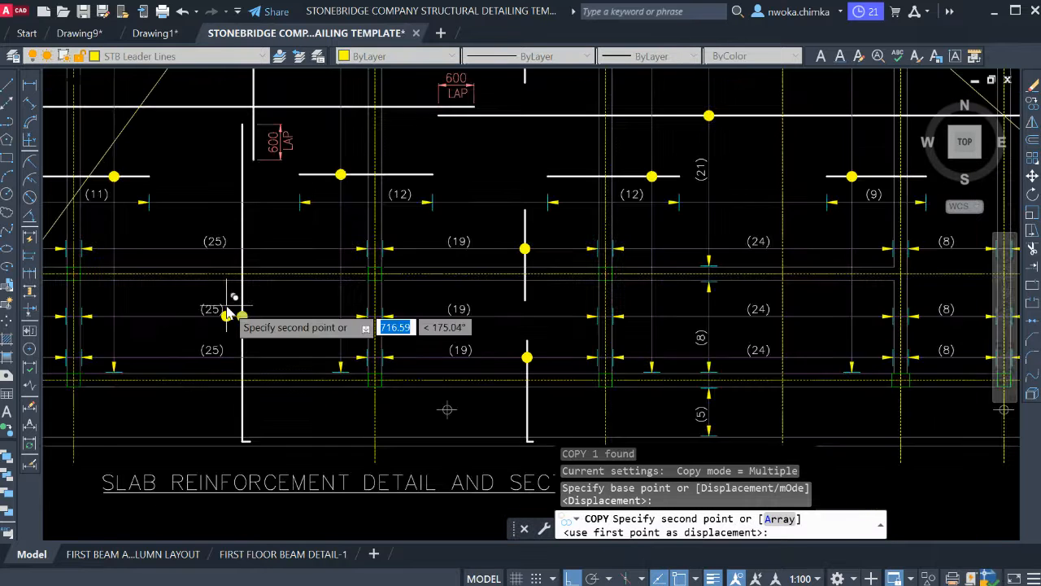
pyautogui.moveTo(463, 293)
pyautogui.mouseDown(button='middle')
pyautogui.moveTo(387, 290)
pyautogui.moveTo(339, 274)
pyautogui.mouseUp(button='middle')
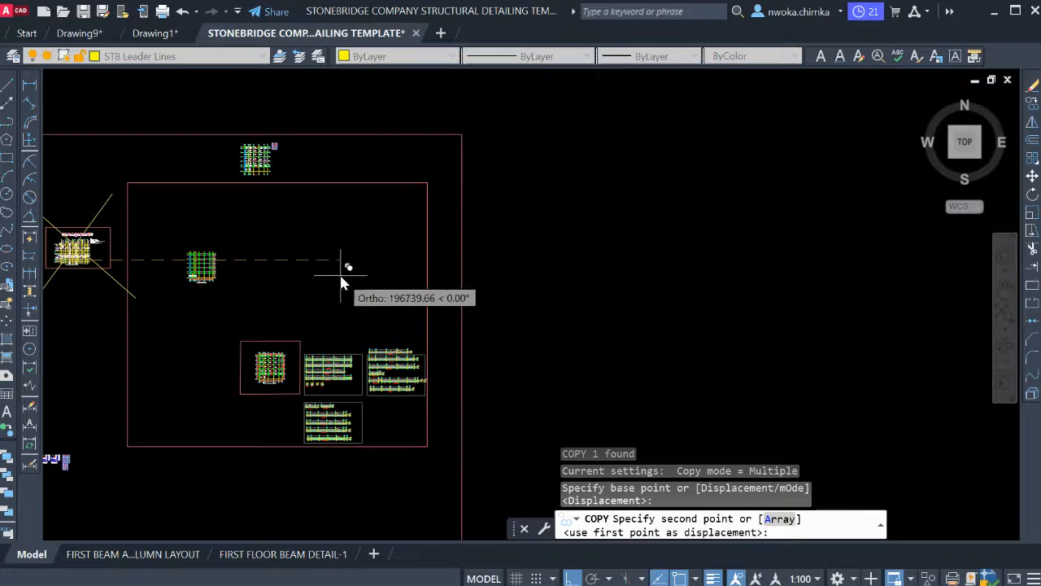
pyautogui.scroll(-2, 340, 274)
pyautogui.scroll(4, 288, 325)
pyautogui.scroll(6, 194, 139)
pyautogui.moveTo(190, 340); pyautogui.dragTo(353, 279, button='middle')
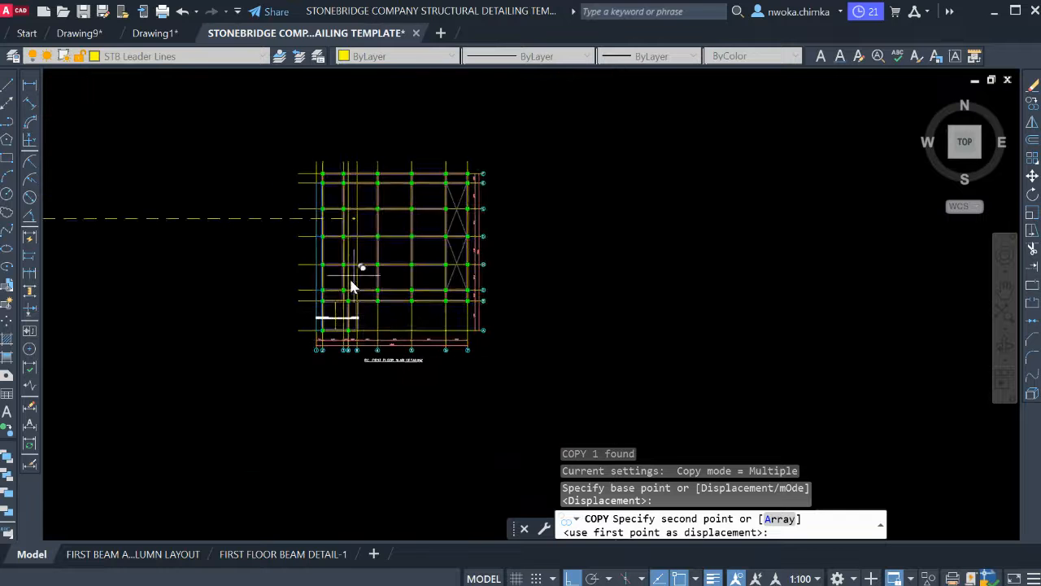
pyautogui.scroll(6, 367, 361)
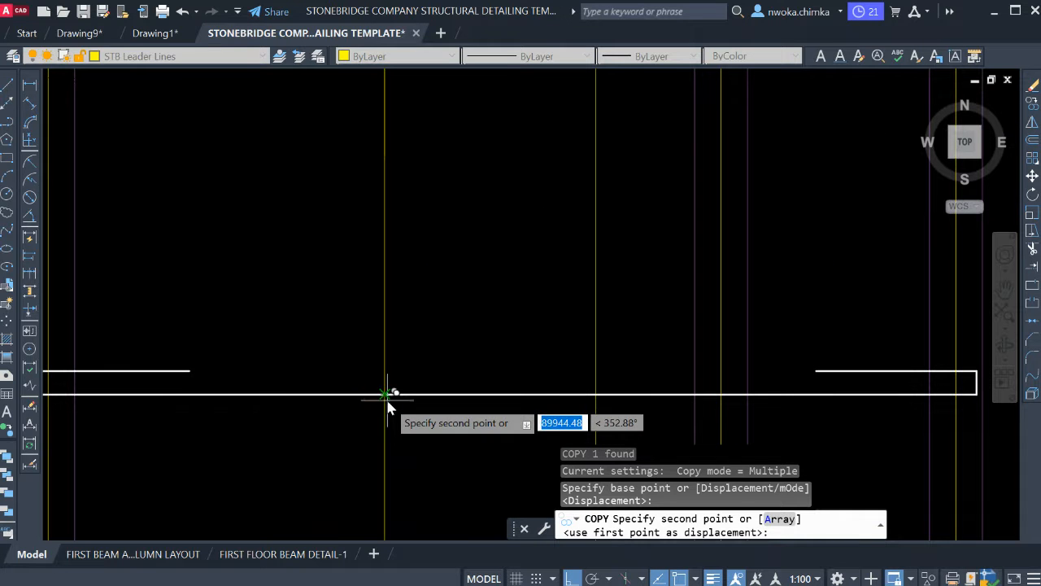
pyautogui.click(386, 395)
pyautogui.press('Escape')
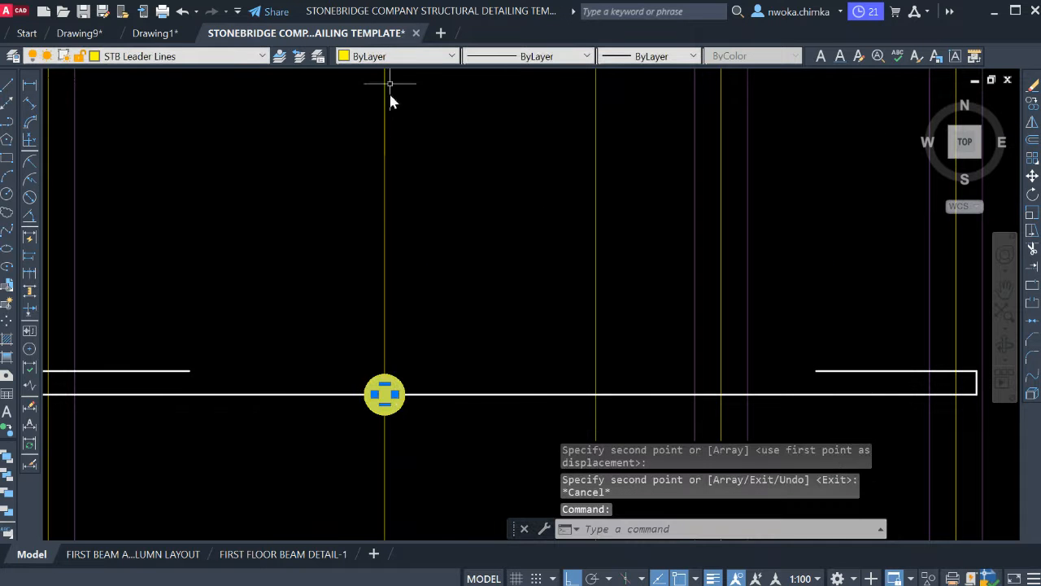
# Change the colour of the copied dot at the bar crossing to magenta.
pyautogui.press('Escape')
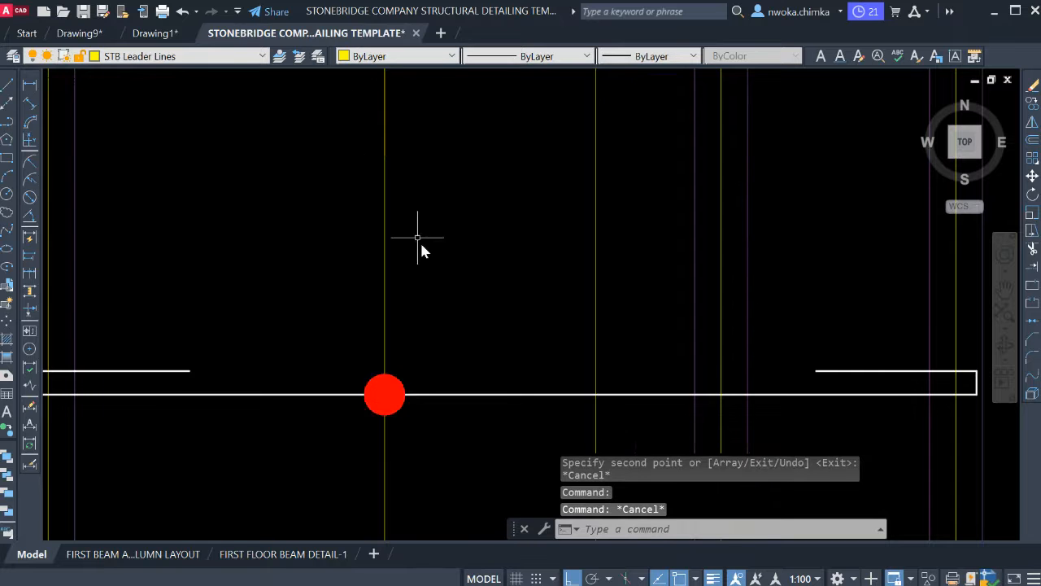
pyautogui.scroll(-3, 469, 301)
pyautogui.scroll(2, 414, 338)
pyautogui.click(398, 298)
pyautogui.click(483, 351)
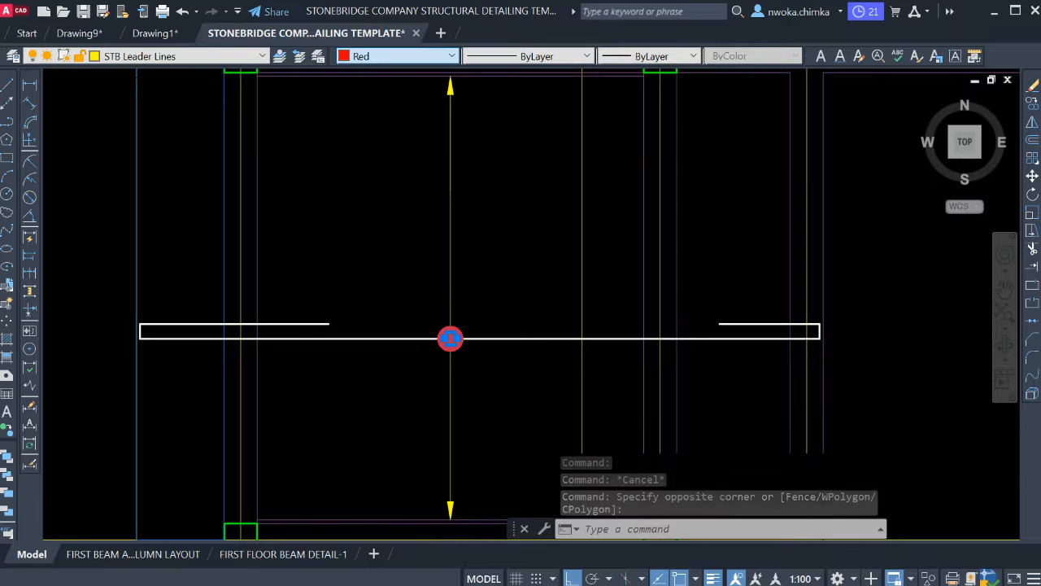
pyautogui.click(371, 136)
pyautogui.scroll(2, 472, 314)
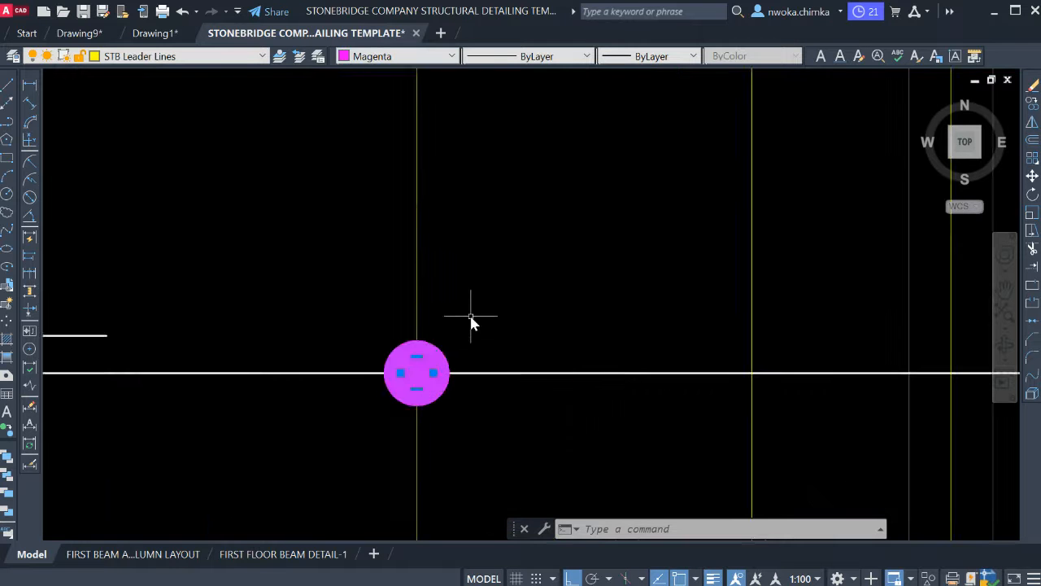
pyautogui.press('Escape')
# Copy a cyan end tick by its midpoint from the slab reinforcement detail to the upper arrow tip of the distribution line.
pyautogui.scroll(-4, 432, 350)
pyautogui.scroll(5, 421, 236)
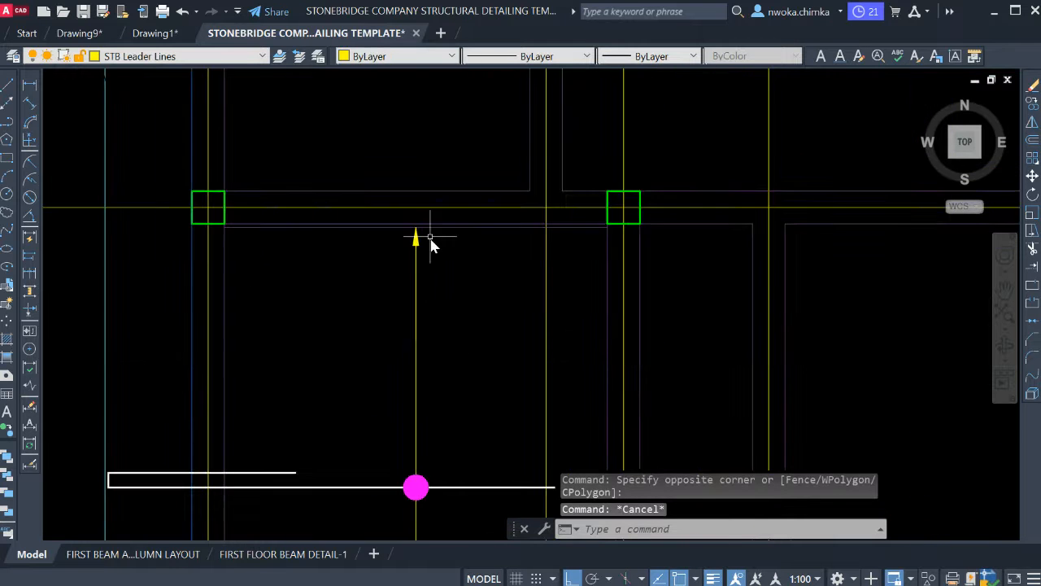
pyautogui.scroll(-8, 399, 234)
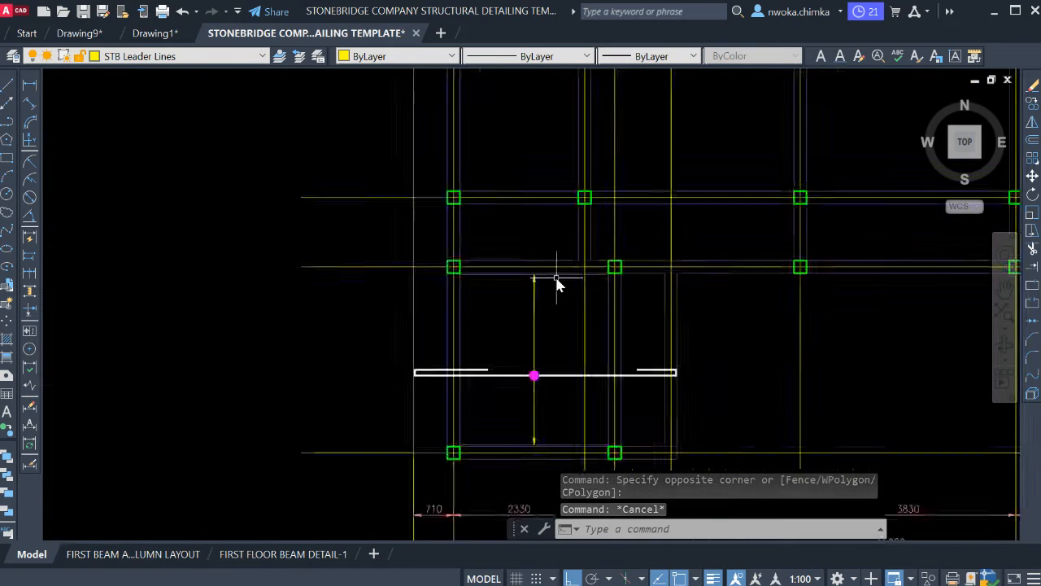
pyautogui.moveTo(400, 271)
pyautogui.mouseDown(button='middle')
pyautogui.moveTo(480, 285)
pyautogui.moveTo(331, 211)
pyautogui.mouseUp(button='middle')
pyautogui.scroll(7, 488, 284)
pyautogui.moveTo(650, 281)
pyautogui.mouseDown(button='middle')
pyautogui.moveTo(588, 248)
pyautogui.moveTo(535, 170)
pyautogui.mouseUp(button='middle')
pyautogui.moveTo(525, 382)
pyautogui.mouseDown(button='middle')
pyautogui.moveTo(554, 282)
pyautogui.moveTo(612, 256)
pyautogui.mouseUp(button='middle')
pyautogui.moveTo(476, 262); pyautogui.dragTo(658, 331, button='middle')
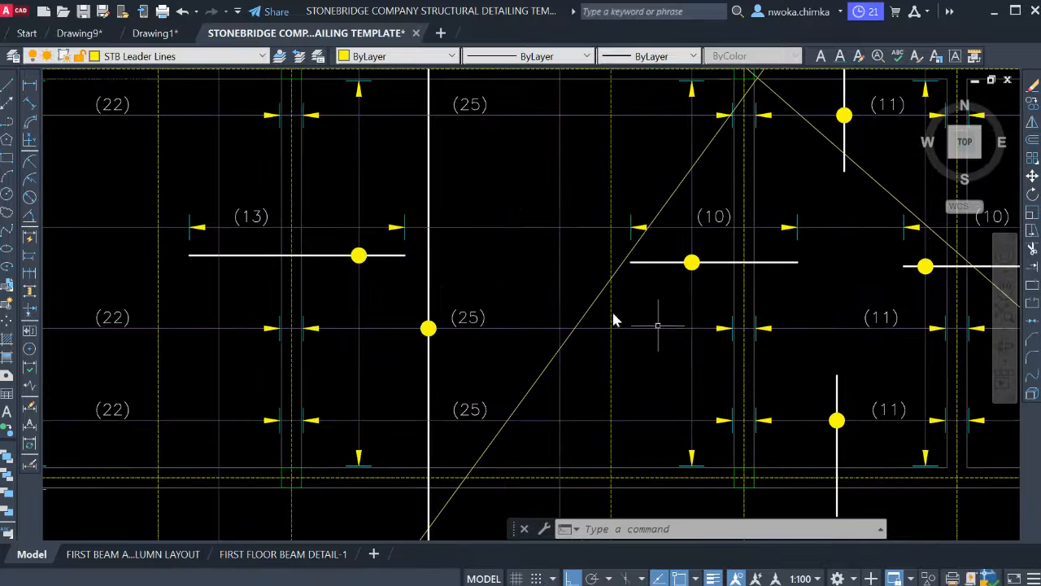
pyautogui.moveTo(365, 216); pyautogui.dragTo(402, 350, button='middle')
pyautogui.scroll(5, 376, 199)
pyautogui.scroll(2, 375, 201)
pyautogui.click(400, 228)
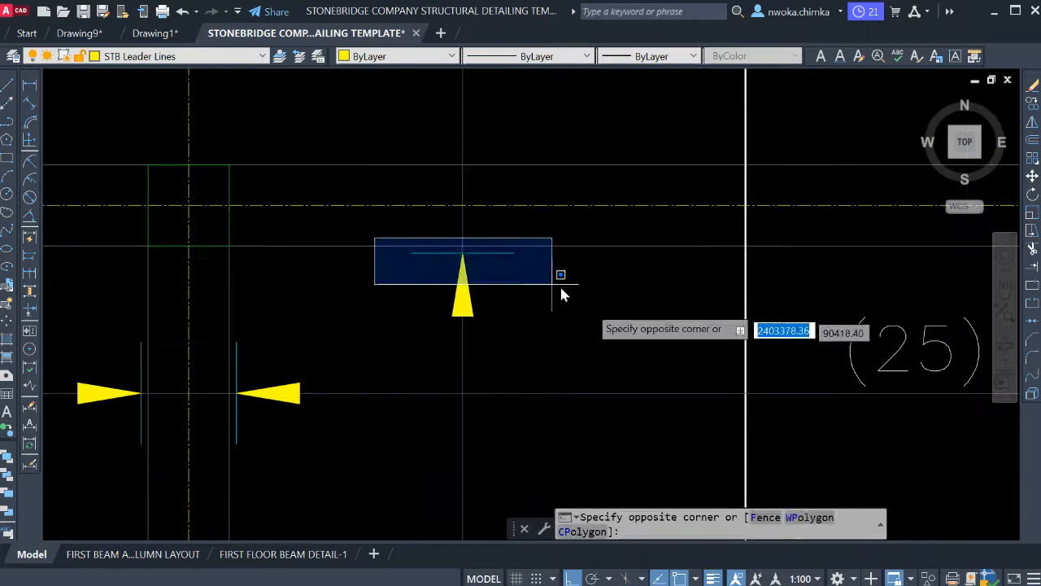
pyautogui.click(559, 283)
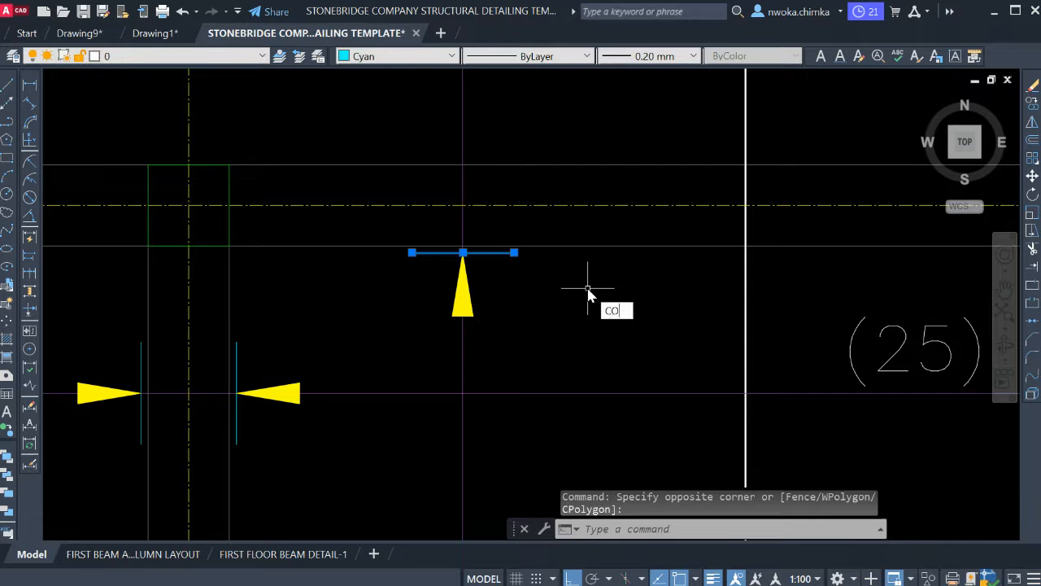
pyautogui.write('CO')
pyautogui.press('Return')
pyautogui.click(463, 252)
pyautogui.scroll(-5, 340, 241)
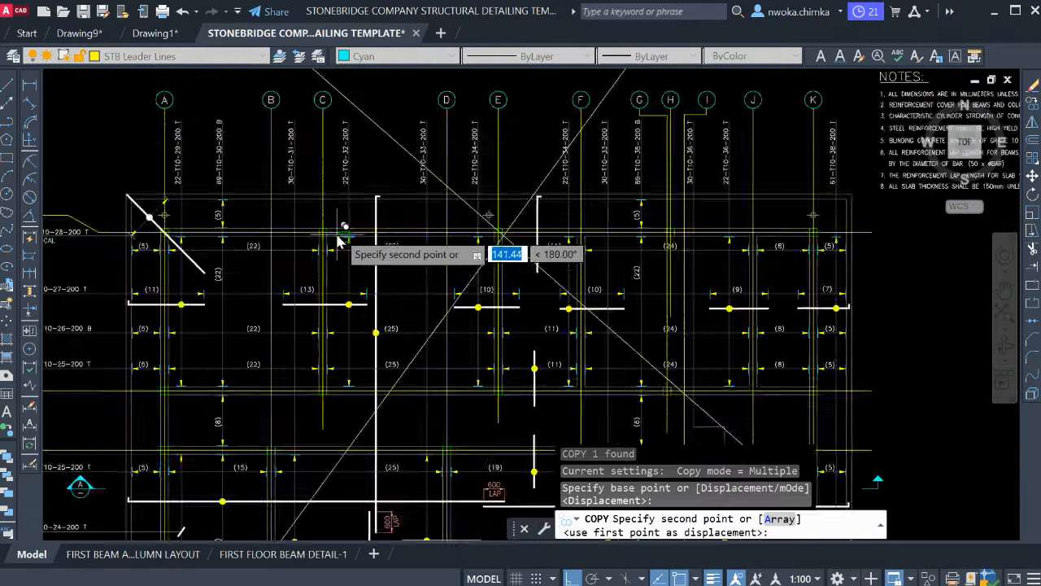
pyautogui.scroll(-4, 338, 236)
pyautogui.moveTo(526, 268); pyautogui.dragTo(313, 266, button='middle')
pyautogui.scroll(-4, 314, 266)
pyautogui.moveTo(690, 288); pyautogui.dragTo(523, 288, button='middle')
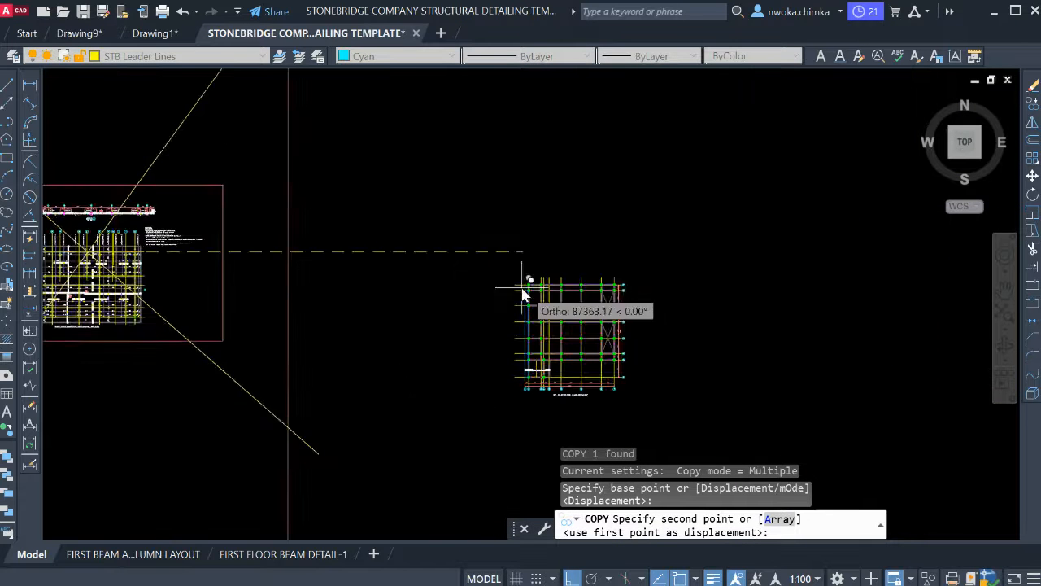
pyautogui.scroll(5, 533, 341)
pyautogui.scroll(3, 525, 269)
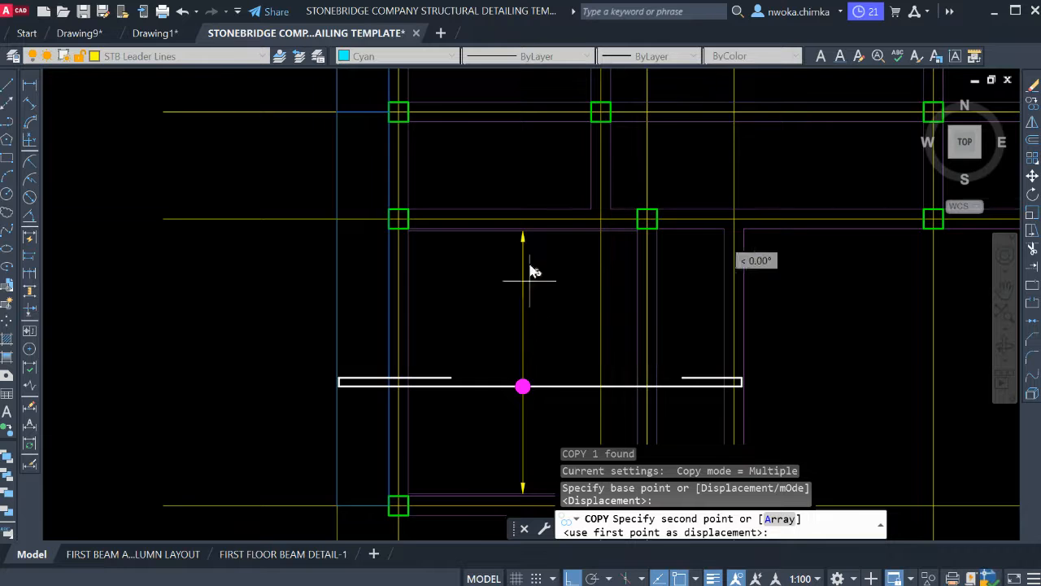
pyautogui.click(502, 235)
pyautogui.press('Escape')
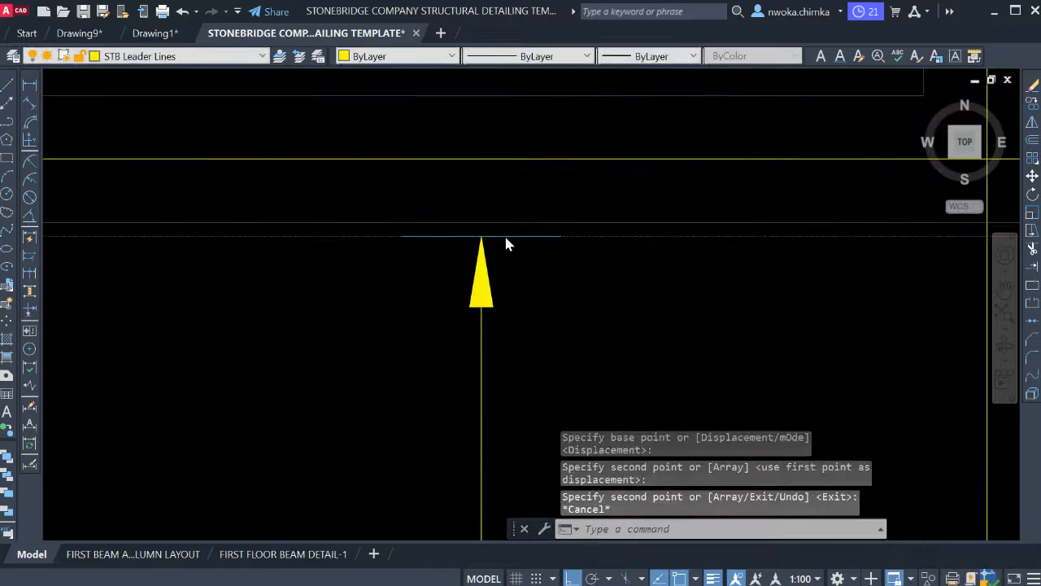
# Set the lineweight of the copied cyan end tick to 0.30 mm.
pyautogui.click(505, 236)
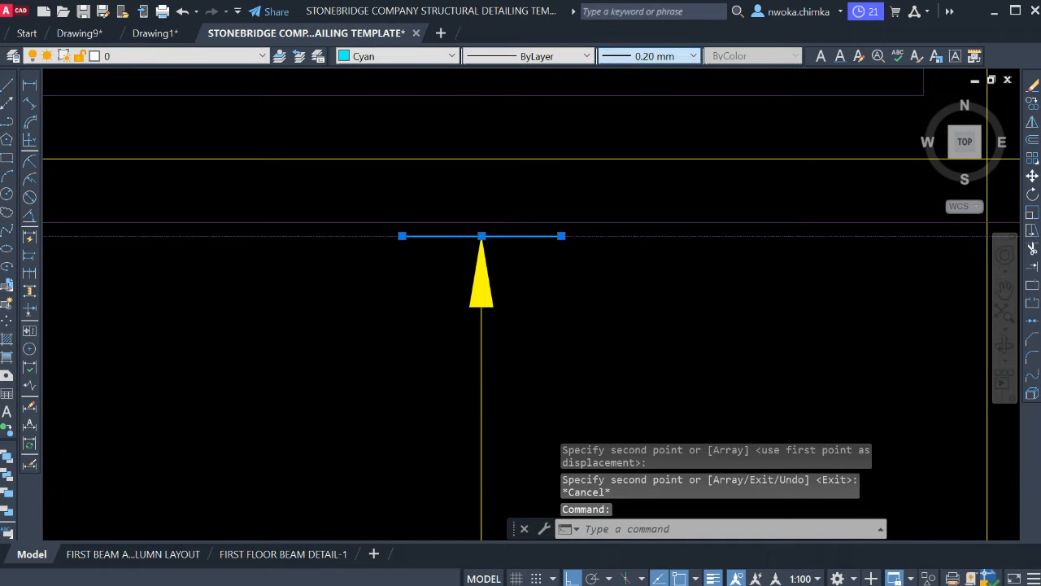
pyautogui.press('Escape')
pyautogui.scroll(-5, 464, 191)
pyautogui.scroll(4, 479, 216)
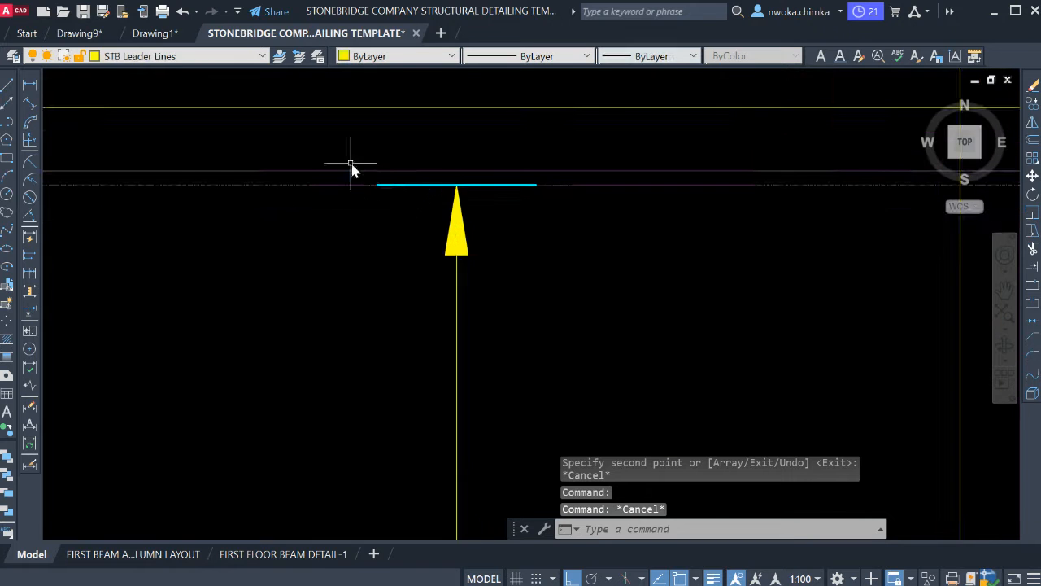
# Copy the upper cyan end tick by its midpoint straight down to the tip of the distribution line's lower arrowhead.
pyautogui.click(337, 151)
pyautogui.click(628, 244)
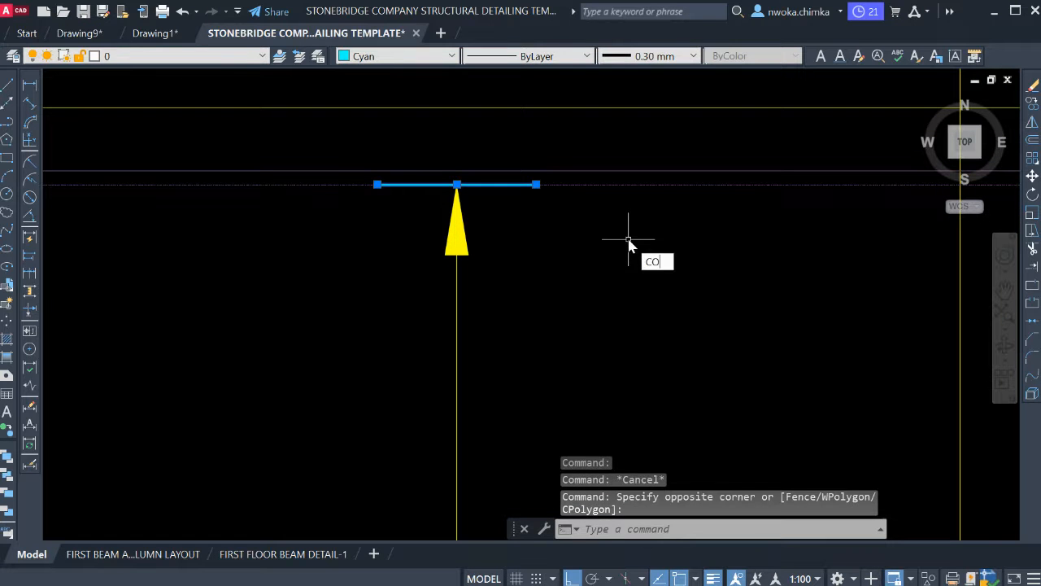
pyautogui.write('CO')
pyautogui.press('Return')
pyautogui.click(456, 184)
pyautogui.scroll(-5, 476, 180)
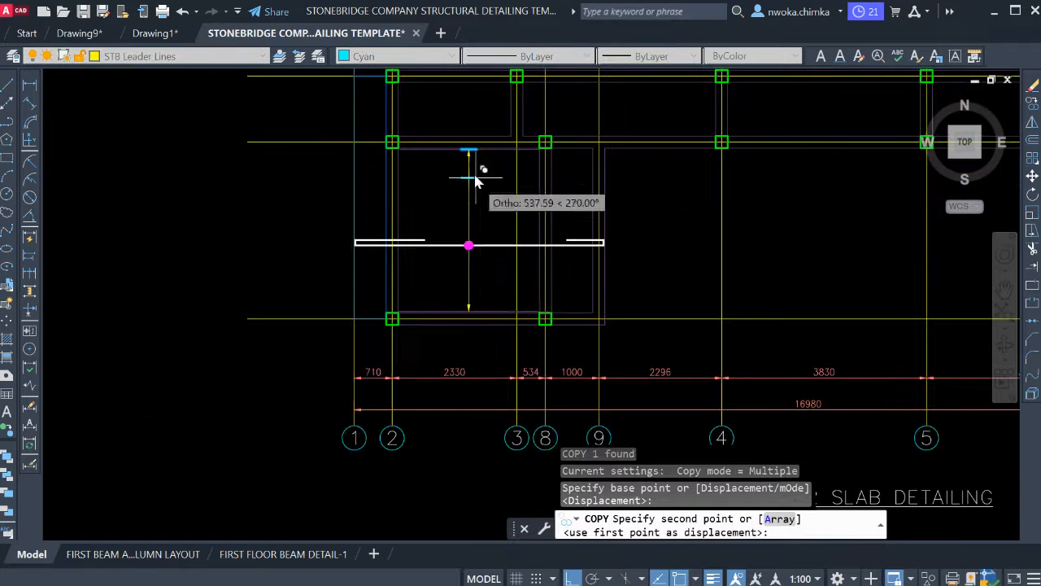
pyautogui.scroll(6, 472, 302)
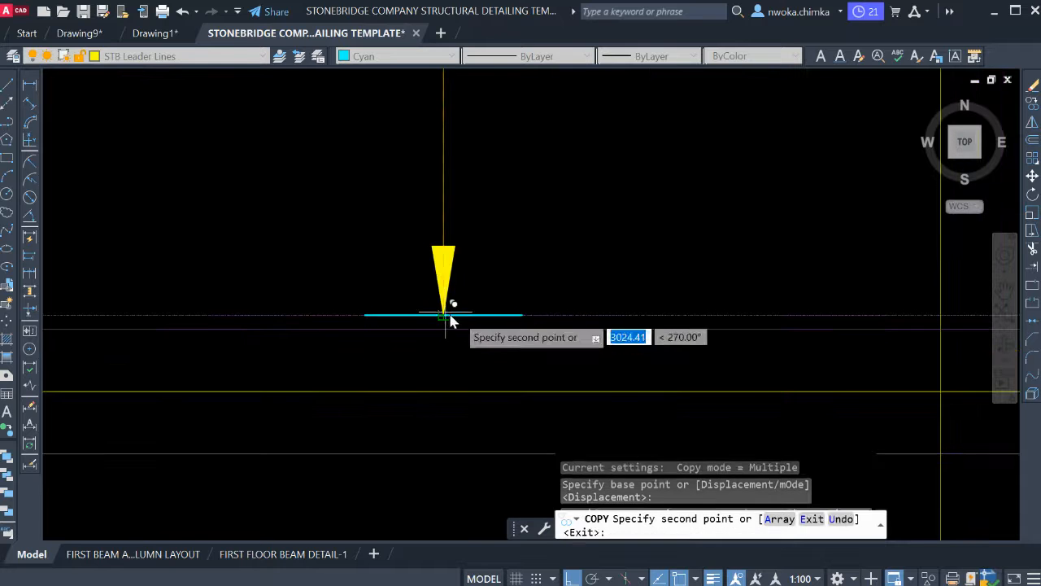
pyautogui.scroll(-4, 507, 367)
pyautogui.press('Escape')
# Erase the lower and upper horizontal cover guide lines running through the distribution line's end ticks.
pyautogui.scroll(2, 504, 366)
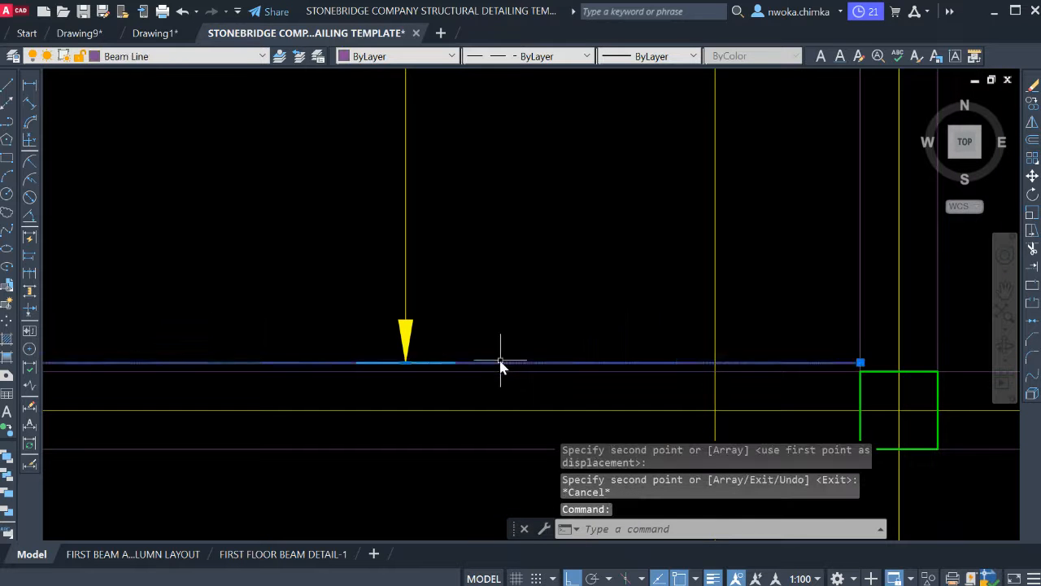
pyautogui.scroll(-3, 516, 349)
pyautogui.moveTo(560, 117); pyautogui.dragTo(515, 330, button='middle')
pyautogui.scroll(3, 490, 173)
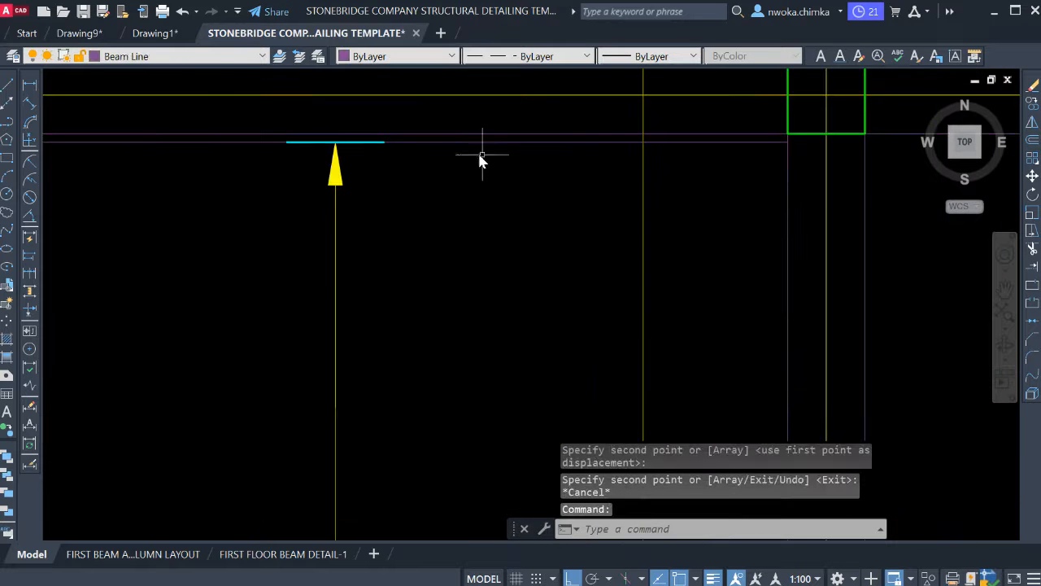
pyautogui.click(459, 144)
pyautogui.write('e')
pyautogui.press('Return')
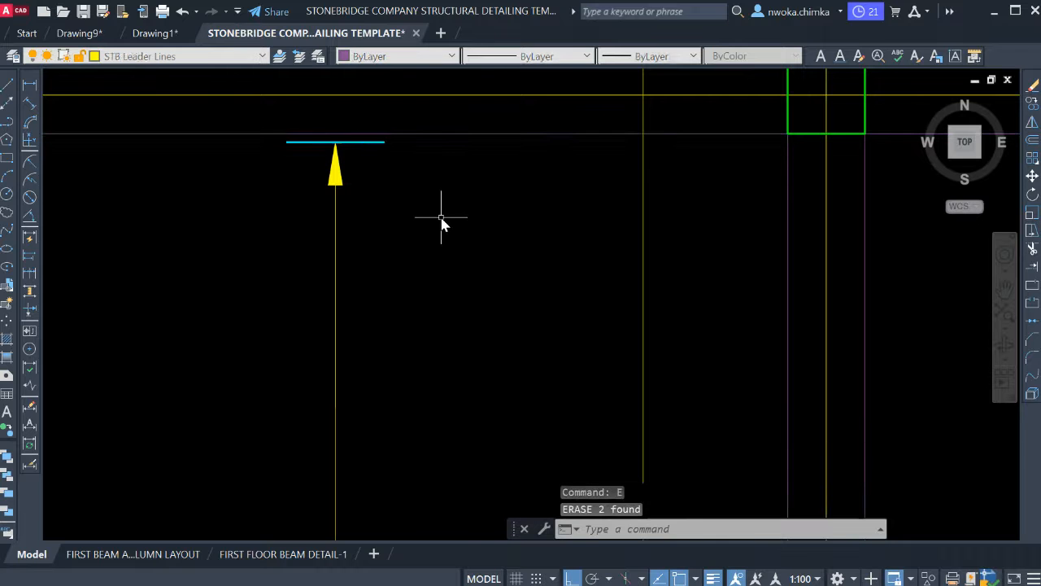
# Shorten the upper arrow's leader by stretching its tail end to just below the arrowhead.
pyautogui.scroll(-3, 444, 218)
pyautogui.scroll(4, 450, 230)
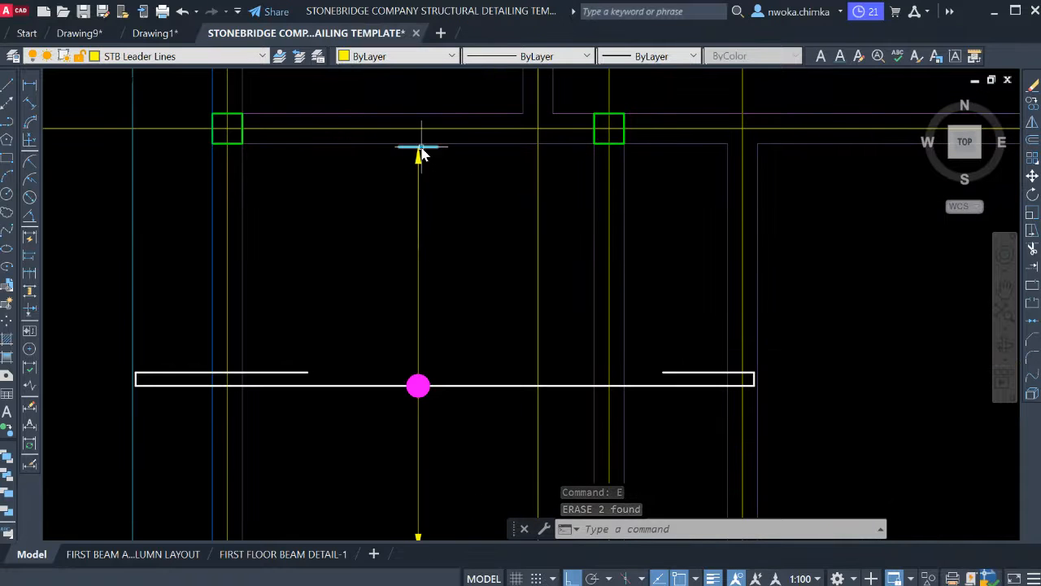
pyautogui.scroll(3, 421, 155)
pyautogui.scroll(-5, 421, 155)
pyautogui.scroll(4, 435, 260)
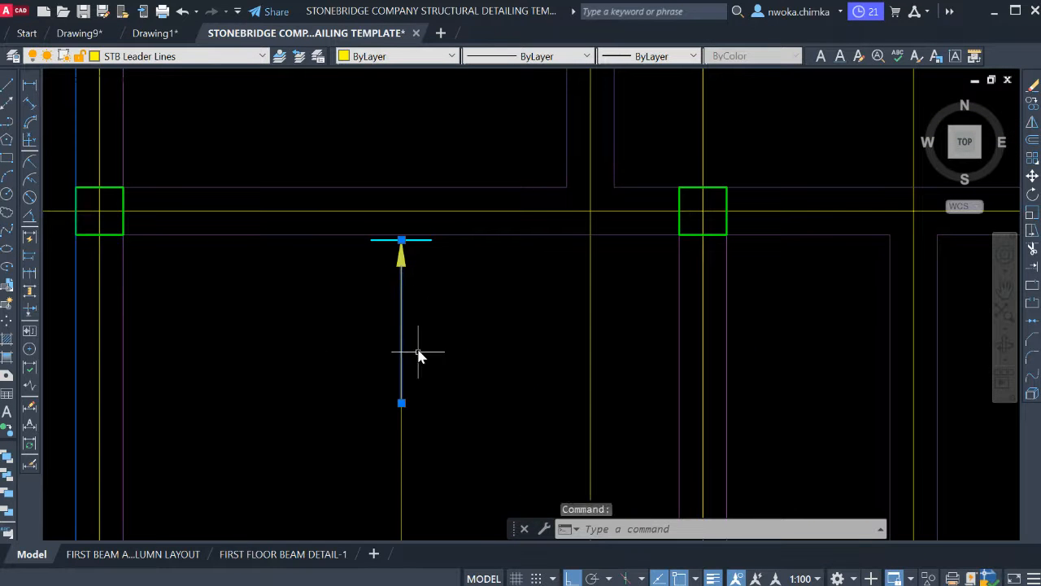
pyautogui.click(401, 403)
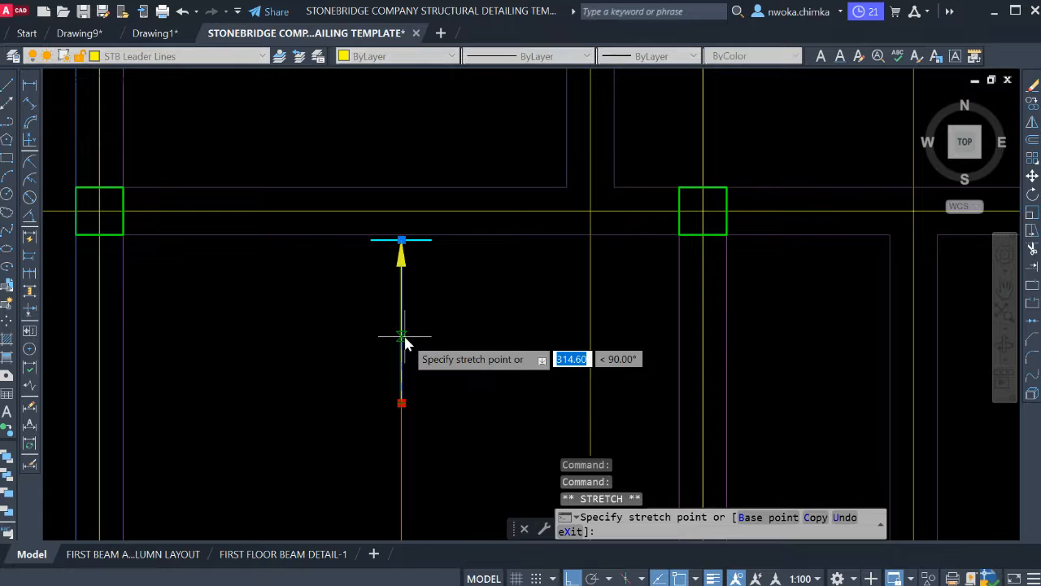
pyautogui.click(401, 290)
pyautogui.scroll(-2, 440, 260)
pyautogui.press('Escape')
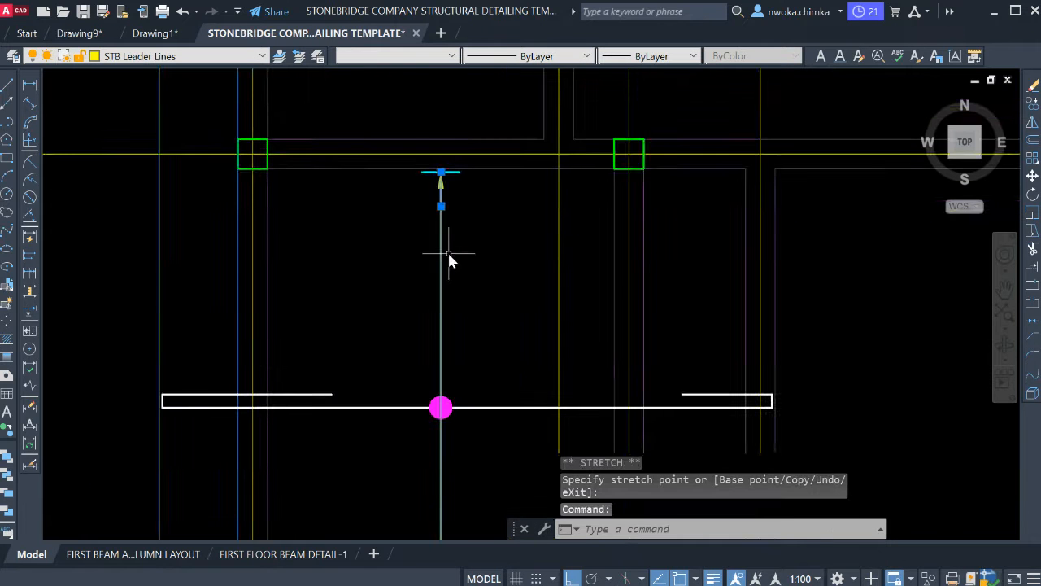
pyautogui.press('Escape')
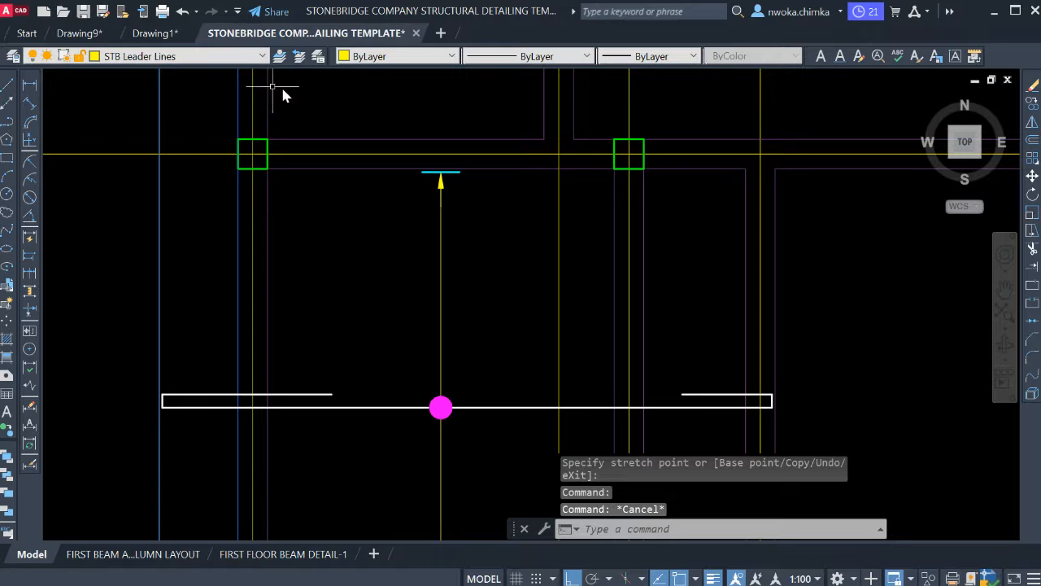
# Set the current colour to Red and draw a vertical line from the upper arrow tip to the lower arrow tip.
pyautogui.click(357, 92)
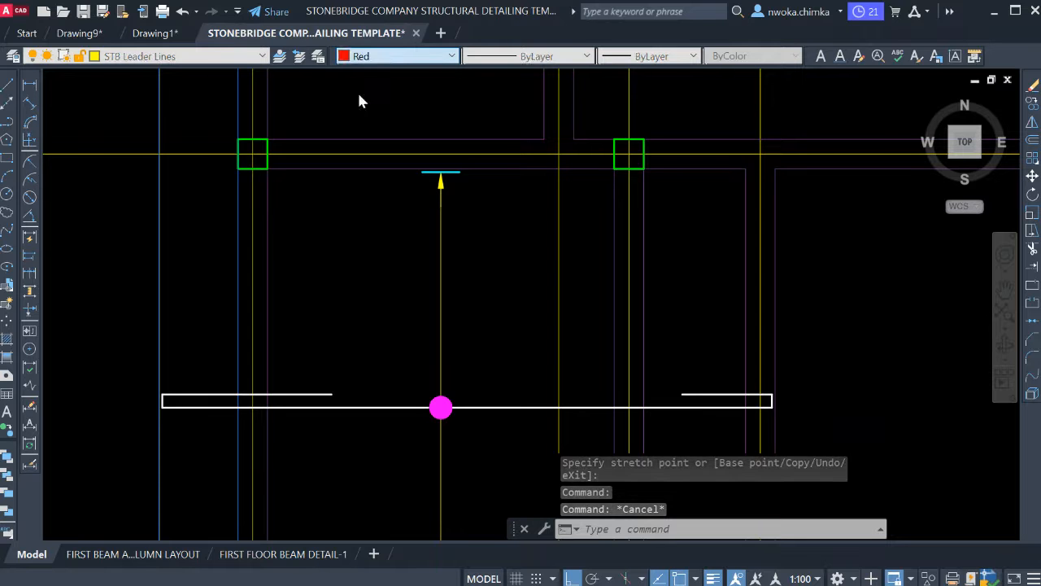
pyautogui.click(7, 87)
pyautogui.scroll(5, 423, 153)
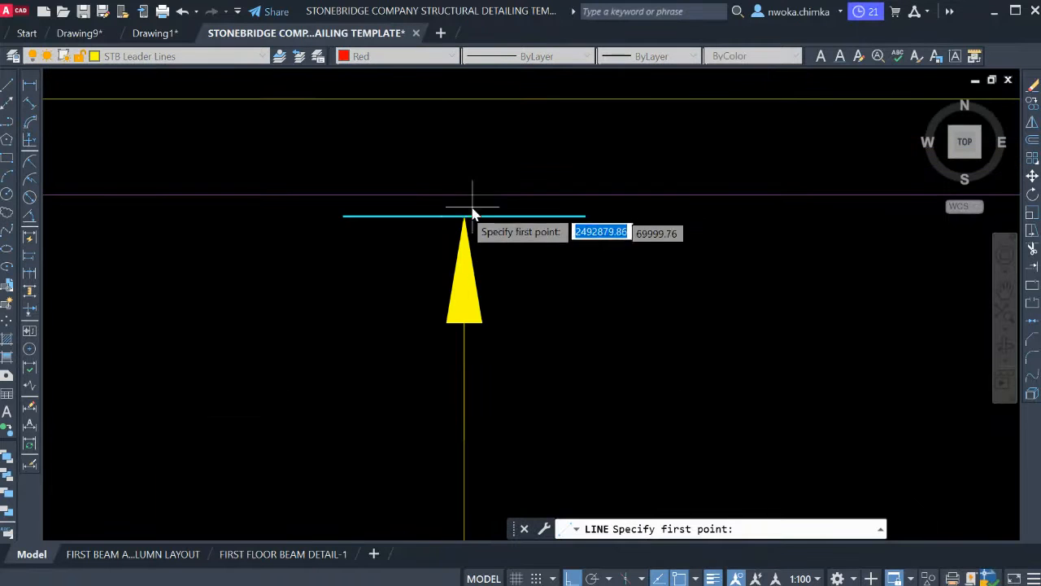
pyautogui.click(464, 215)
pyautogui.scroll(-3, 454, 154)
pyautogui.scroll(-2, 481, 310)
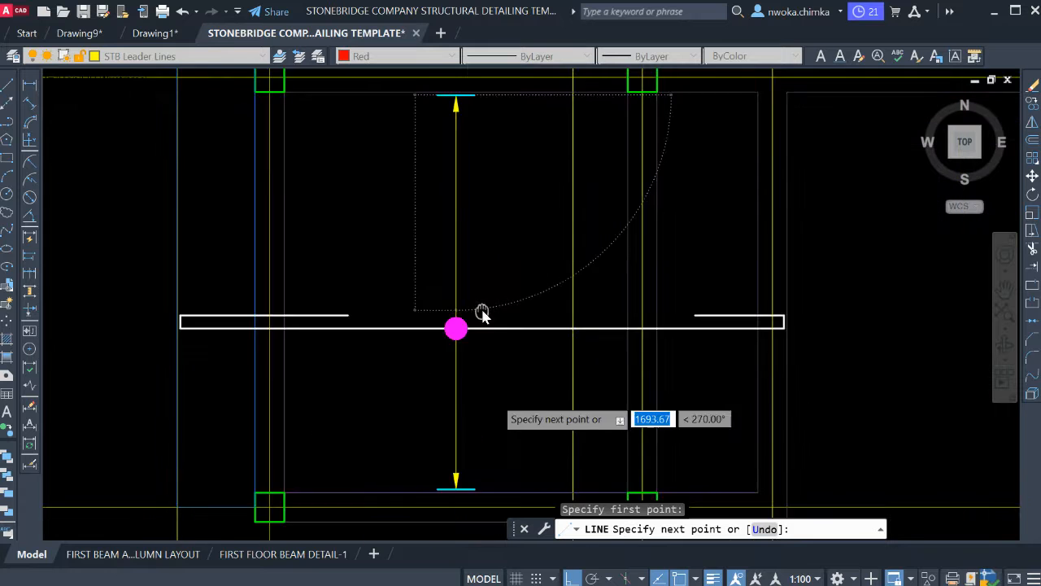
pyautogui.scroll(5, 448, 374)
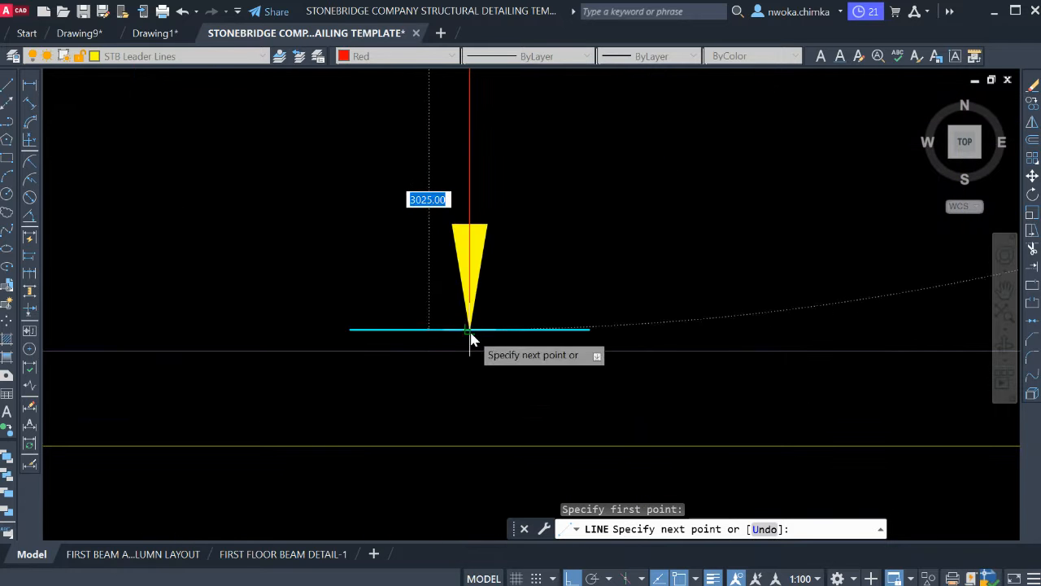
pyautogui.click(469, 332)
pyautogui.scroll(-2, 455, 370)
pyautogui.press('Escape')
# Shorten the lower arrow's leader by stretching its upper end down to just above the lower arrowhead.
pyautogui.scroll(-4, 487, 332)
pyautogui.moveTo(508, 295); pyautogui.dragTo(497, 372, button='middle')
pyautogui.scroll(3, 476, 406)
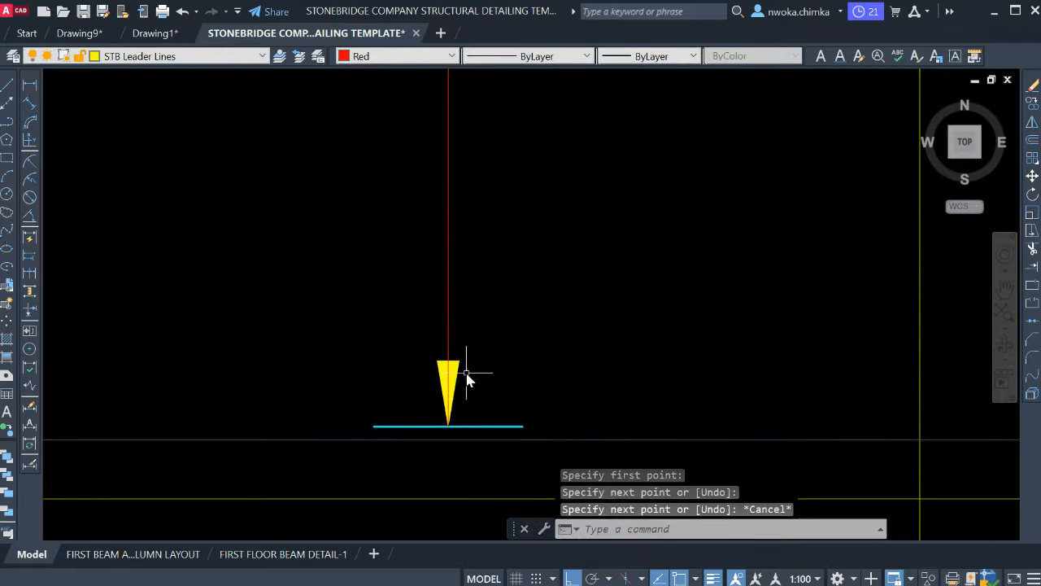
pyautogui.scroll(-3, 480, 358)
pyautogui.moveTo(488, 163); pyautogui.dragTo(461, 358, button='middle')
pyautogui.scroll(-5, 456, 236)
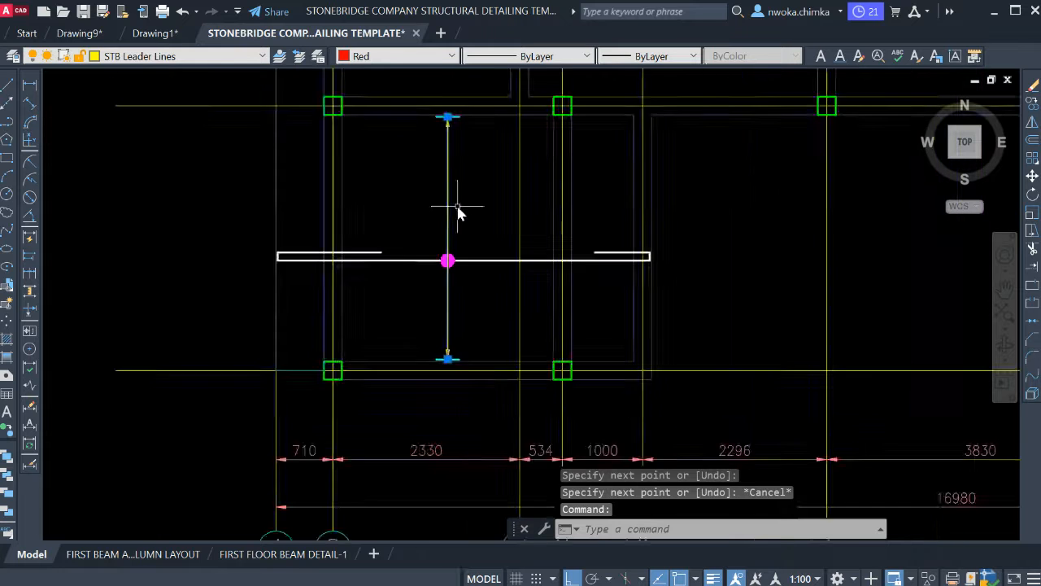
pyautogui.scroll(5, 447, 146)
pyautogui.click(449, 141)
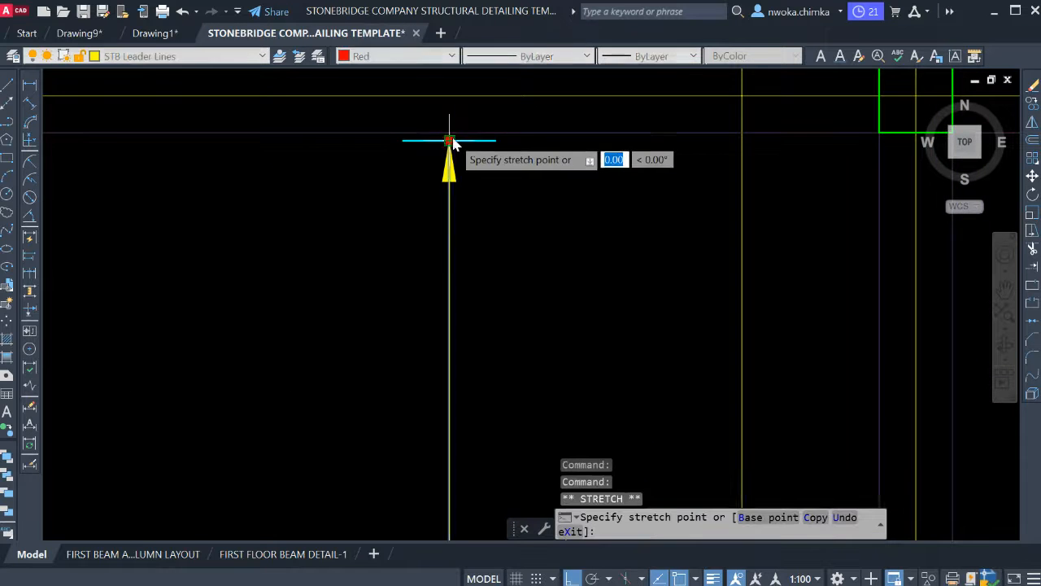
pyautogui.scroll(-5, 456, 282)
pyautogui.scroll(3, 456, 328)
pyautogui.press('Escape')
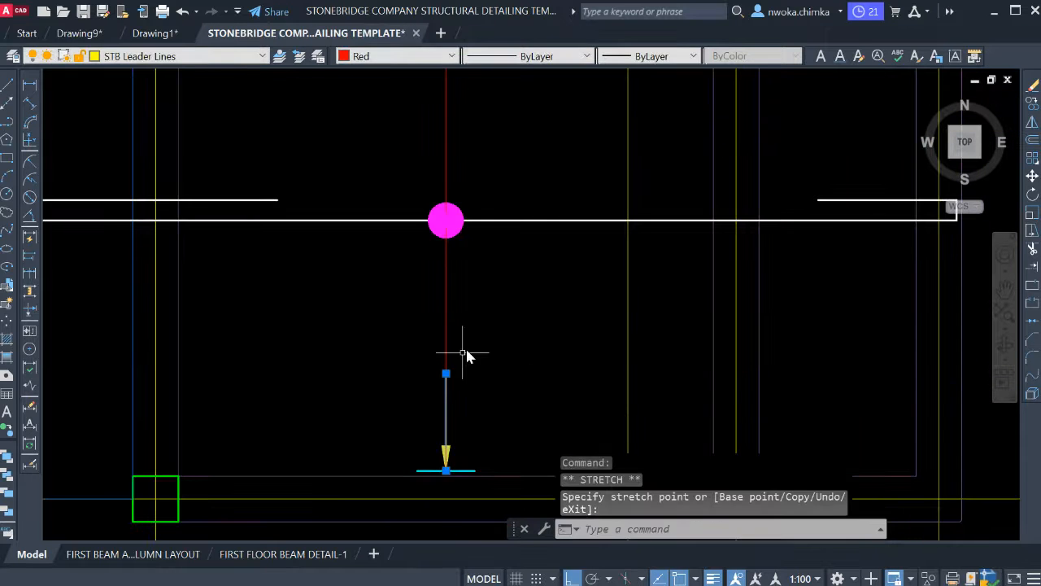
# Bring the red vertical line between the two arrowheads to the front of the draw order.
pyautogui.scroll(-4, 513, 311)
pyautogui.scroll(4, 474, 366)
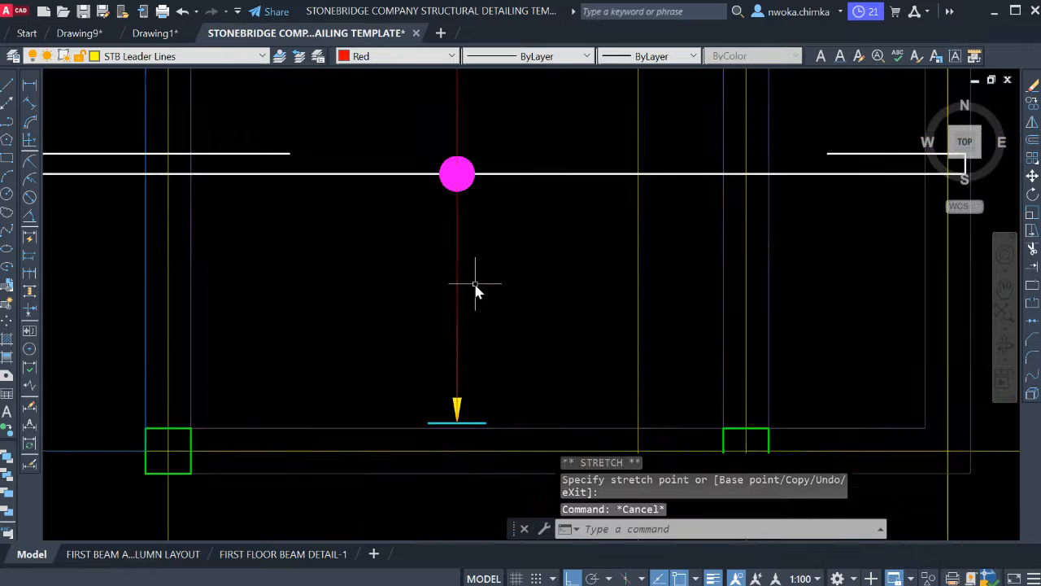
pyautogui.click(475, 271)
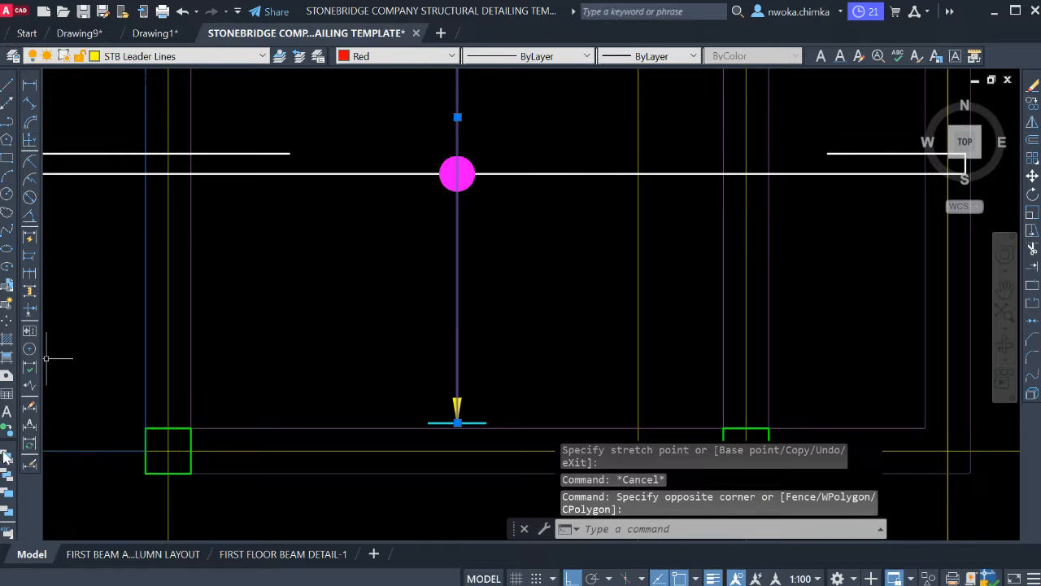
pyautogui.press('Escape')
# Inspect the cyan end ticks at both arrow tips and check the upper tick's colour and lineweight.
pyautogui.scroll(-4, 455, 342)
pyautogui.moveTo(500, 255); pyautogui.dragTo(493, 318, button='middle')
pyautogui.scroll(5, 448, 214)
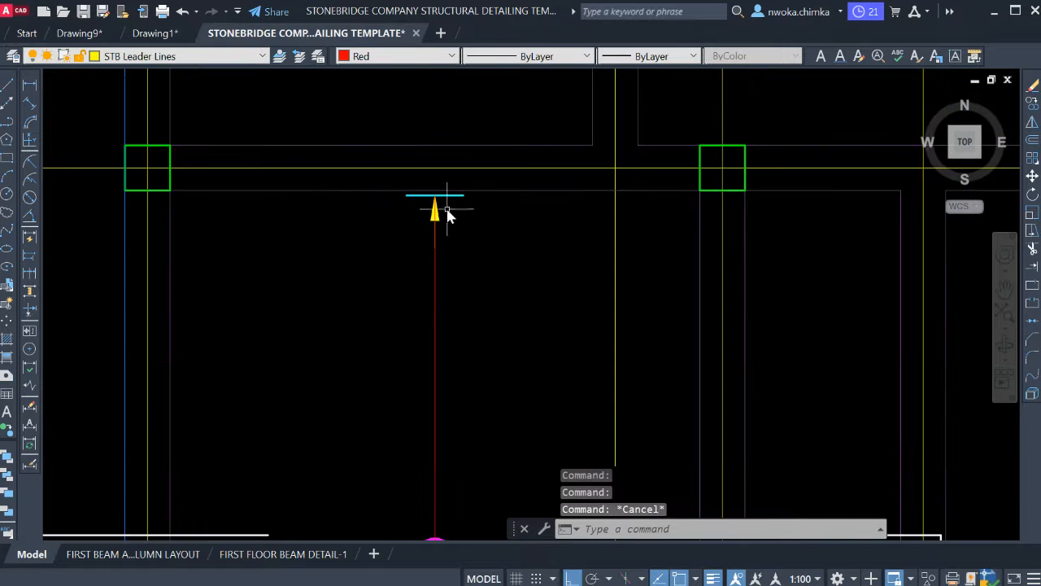
pyautogui.scroll(5, 447, 213)
pyautogui.click(426, 177)
pyautogui.click(687, 272)
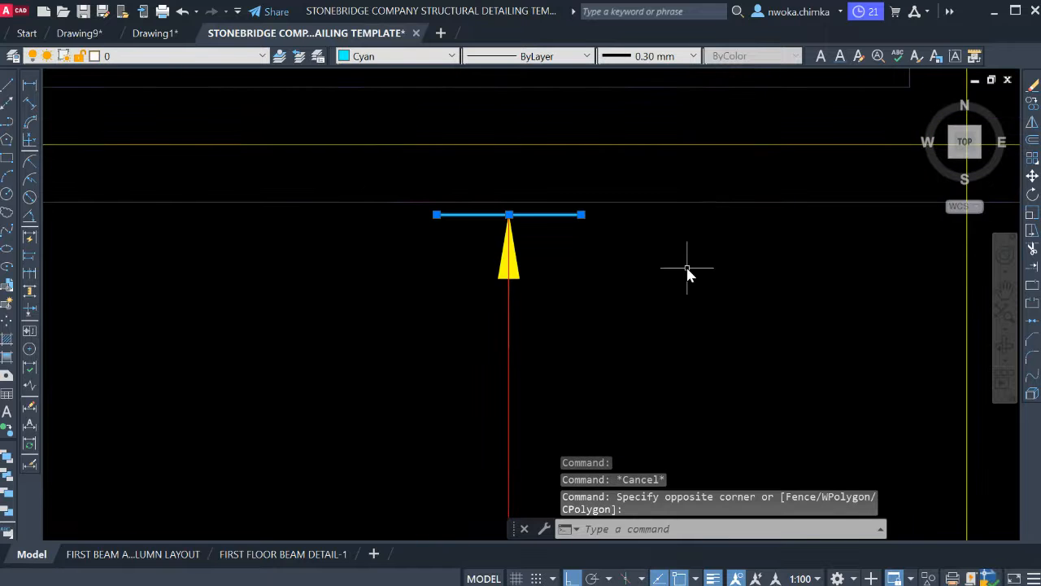
pyautogui.scroll(-1, 535, 239)
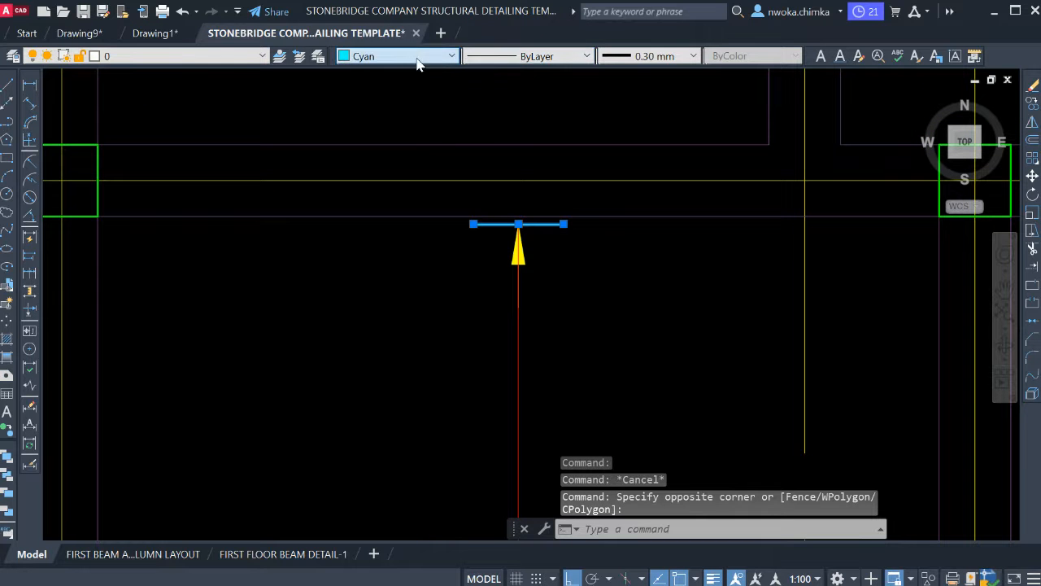
pyautogui.scroll(-3, 484, 172)
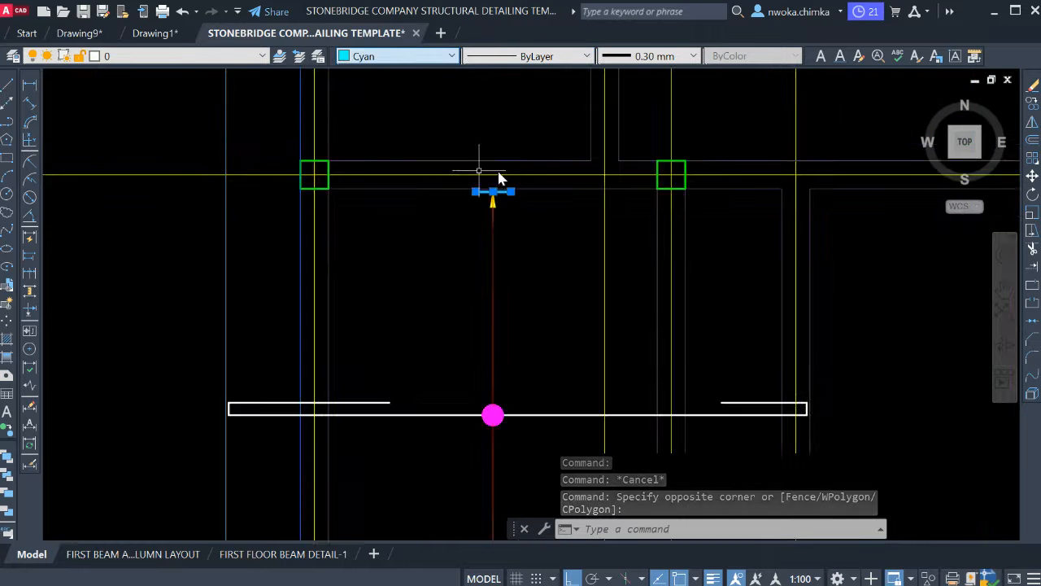
pyautogui.moveTo(537, 419); pyautogui.dragTo(500, 325, button='middle')
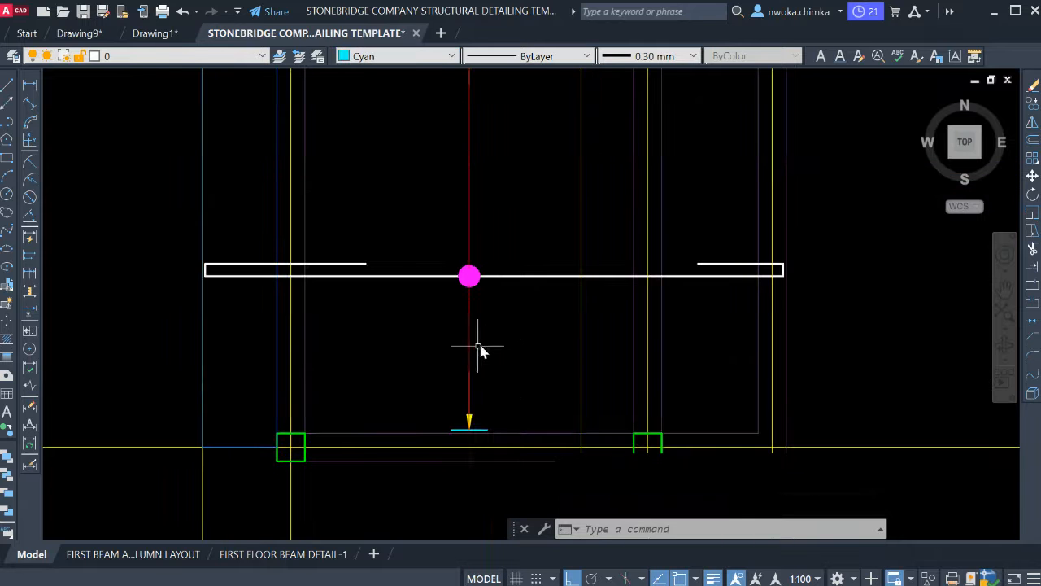
pyautogui.scroll(4, 481, 349)
pyautogui.scroll(-4, 439, 444)
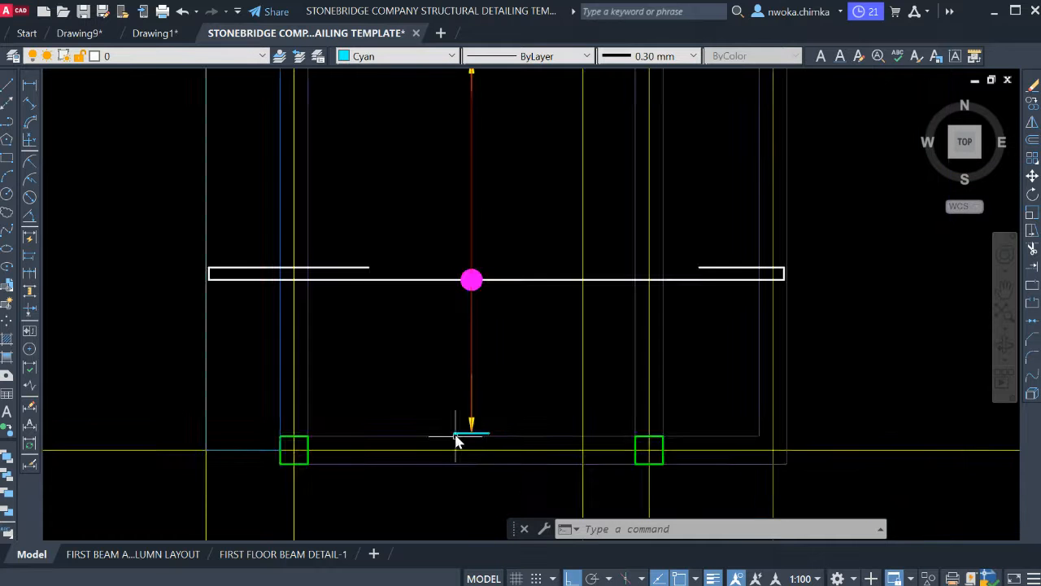
pyautogui.scroll(4, 467, 441)
pyautogui.scroll(-4, 504, 419)
pyautogui.scroll(-3, 491, 406)
pyautogui.moveTo(519, 385); pyautogui.dragTo(488, 403, button='middle')
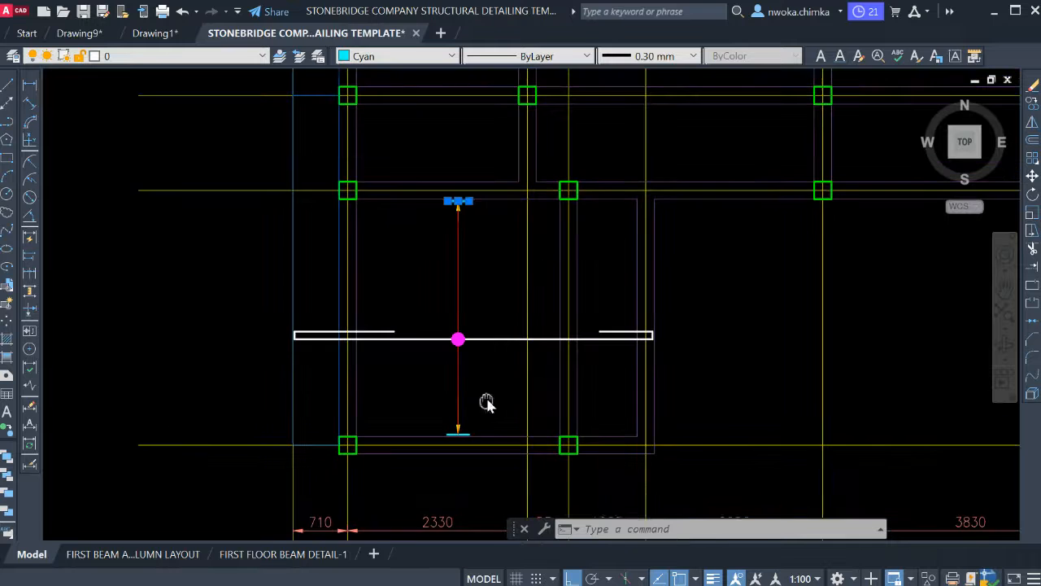
pyautogui.press('Escape')
pyautogui.moveTo(500, 328); pyautogui.dragTo(457, 366, button='middle')
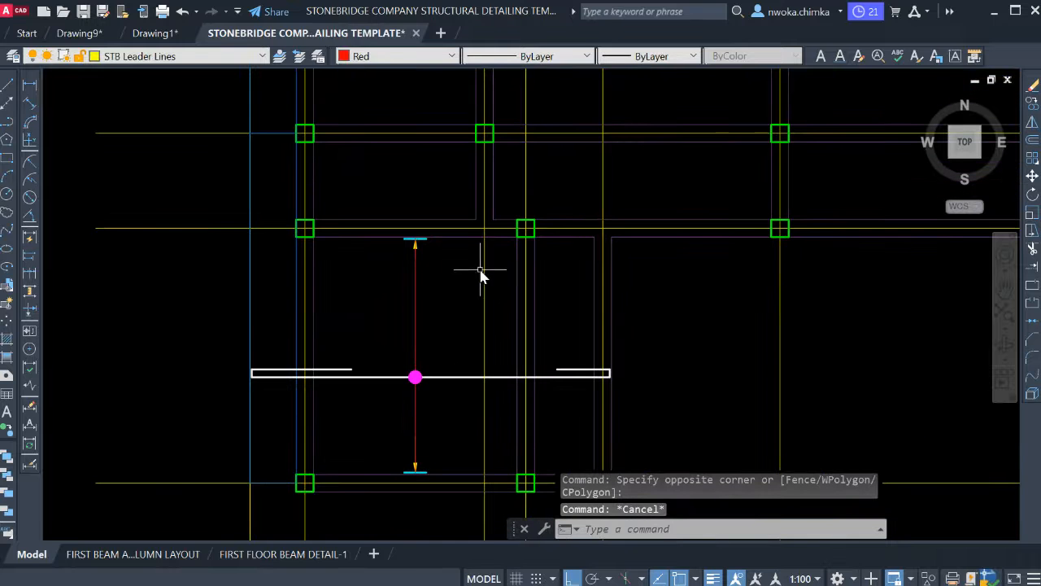
pyautogui.moveTo(394, 382); pyautogui.dragTo(391, 304, button='middle')
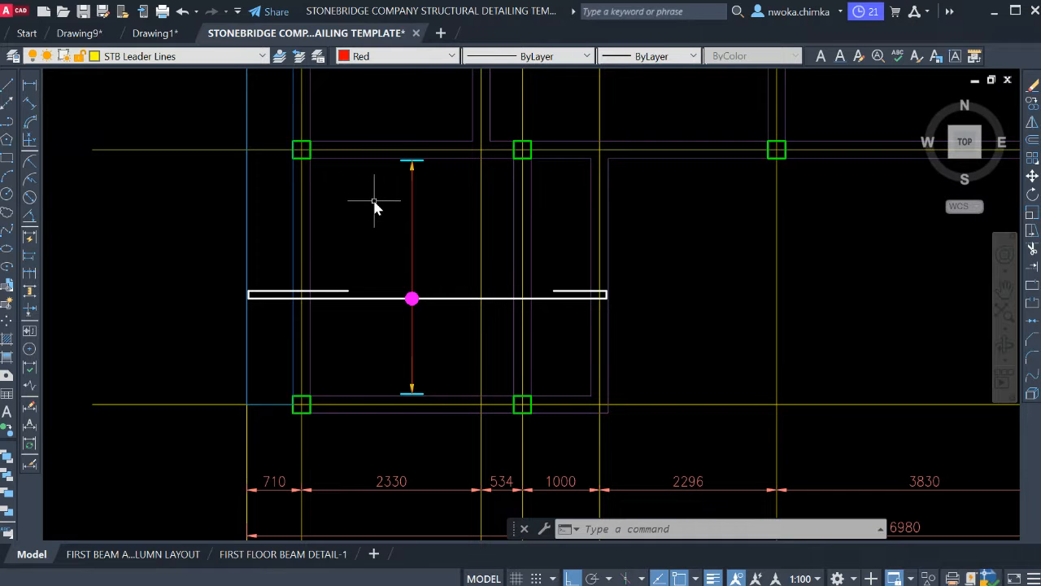
# Make STB Rebars the current layer with ByLayer colour and draw a vertical rebar line from the lower beam's outer edge to the upper beam's centreline.
pyautogui.press('Return')
pyautogui.press('Escape')
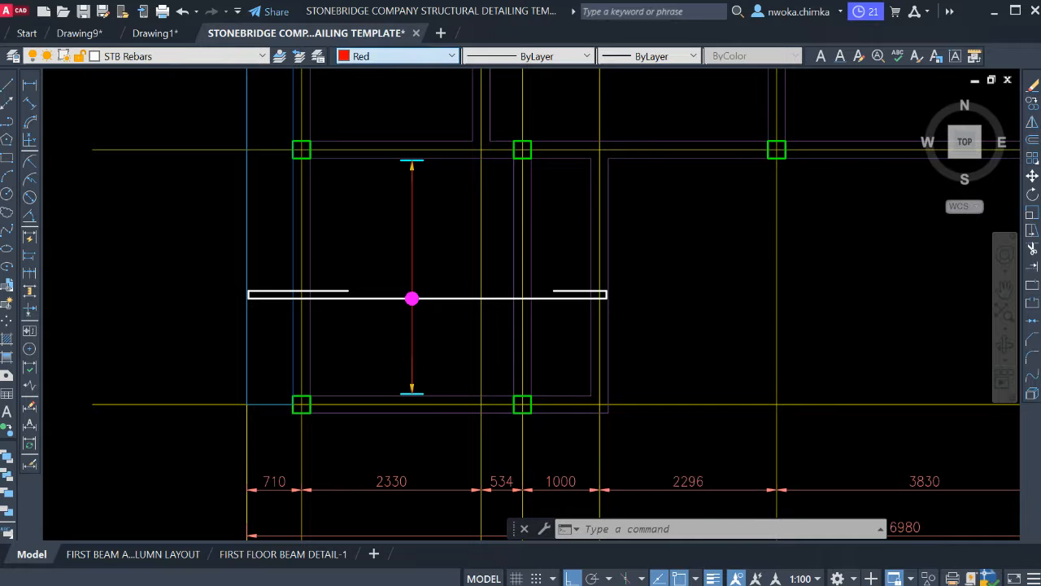
pyautogui.click(7, 85)
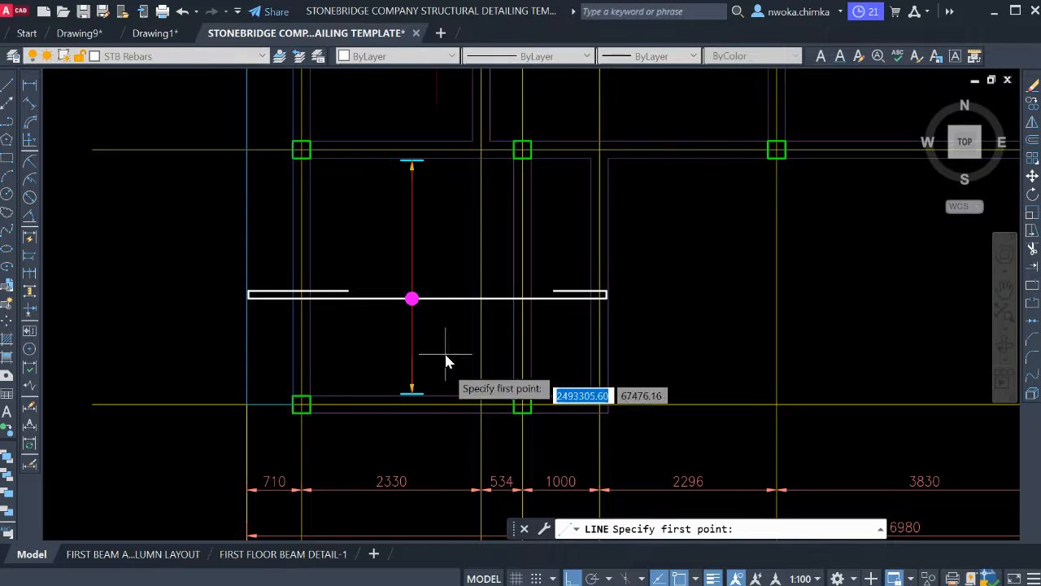
pyautogui.scroll(4, 367, 391)
pyautogui.scroll(-2, 379, 248)
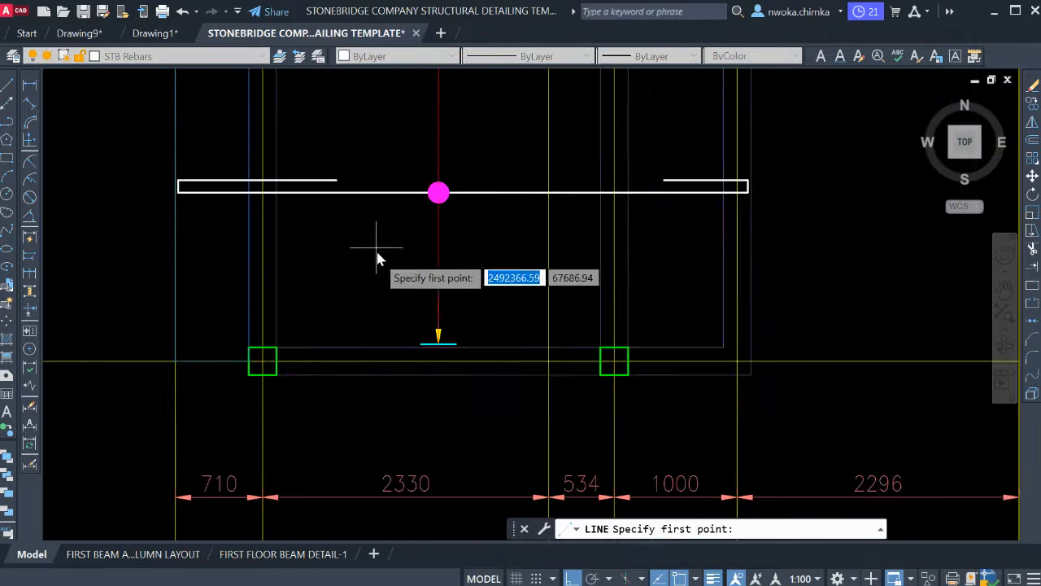
pyautogui.scroll(-2, 383, 252)
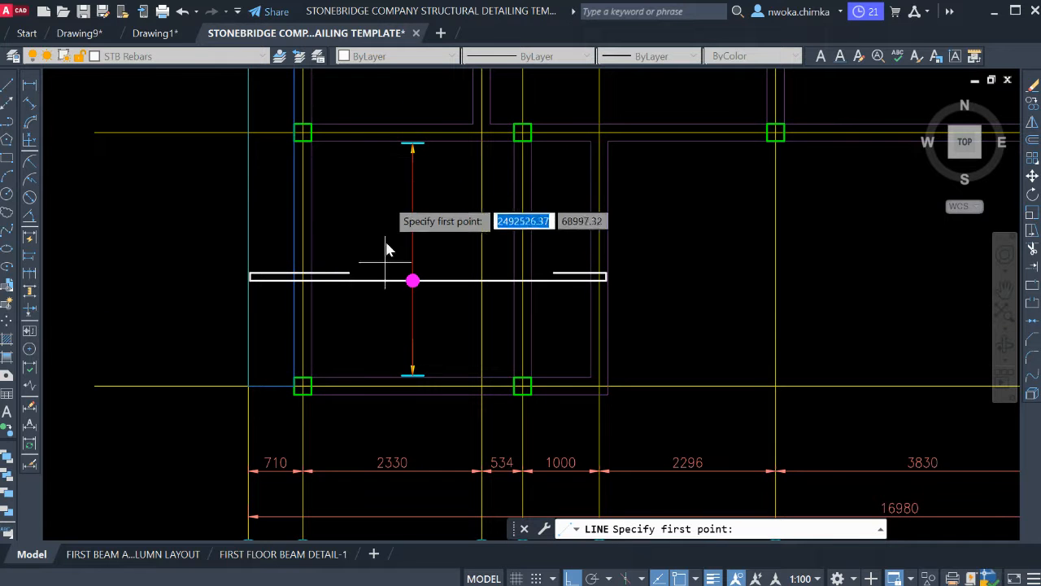
pyautogui.scroll(6, 381, 390)
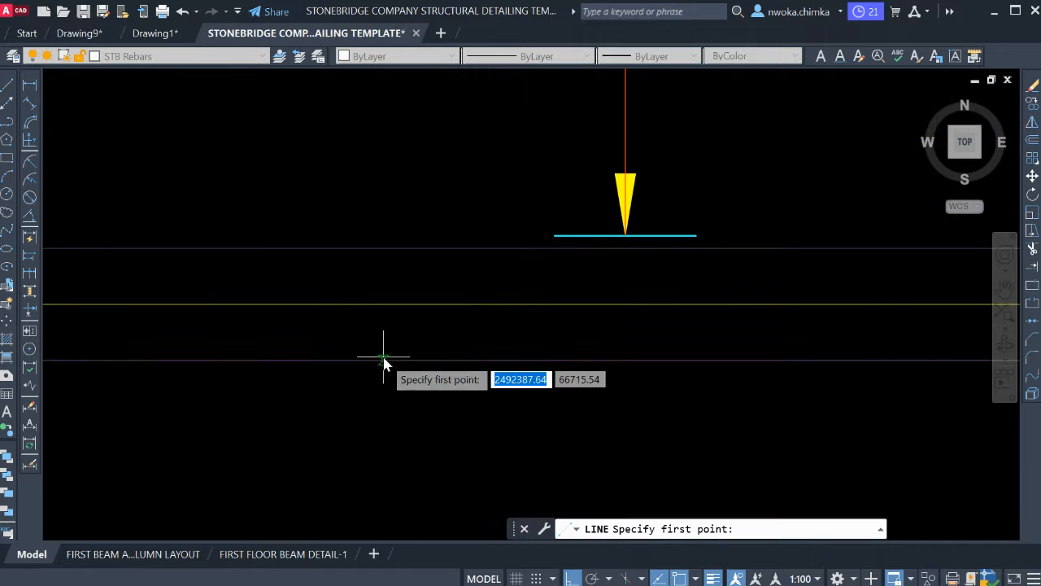
pyautogui.click(383, 356)
pyautogui.scroll(-6, 394, 244)
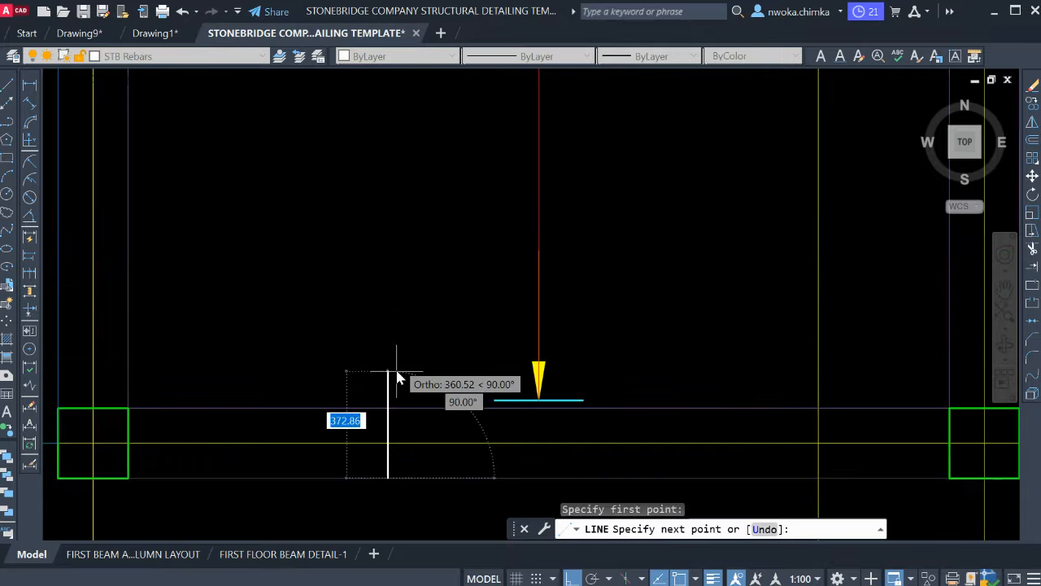
pyautogui.scroll(5, 407, 252)
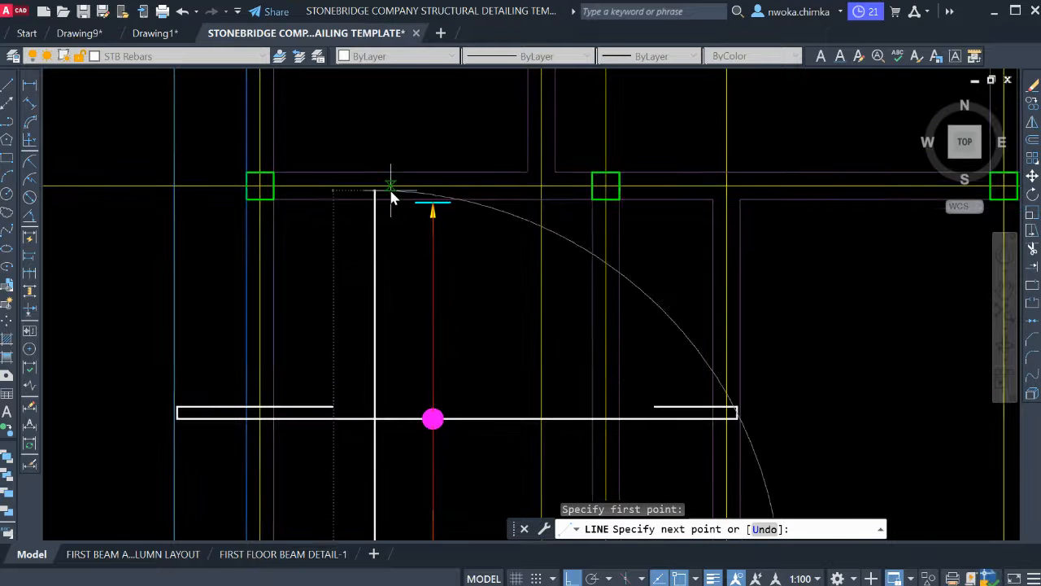
pyautogui.scroll(-2, 394, 254)
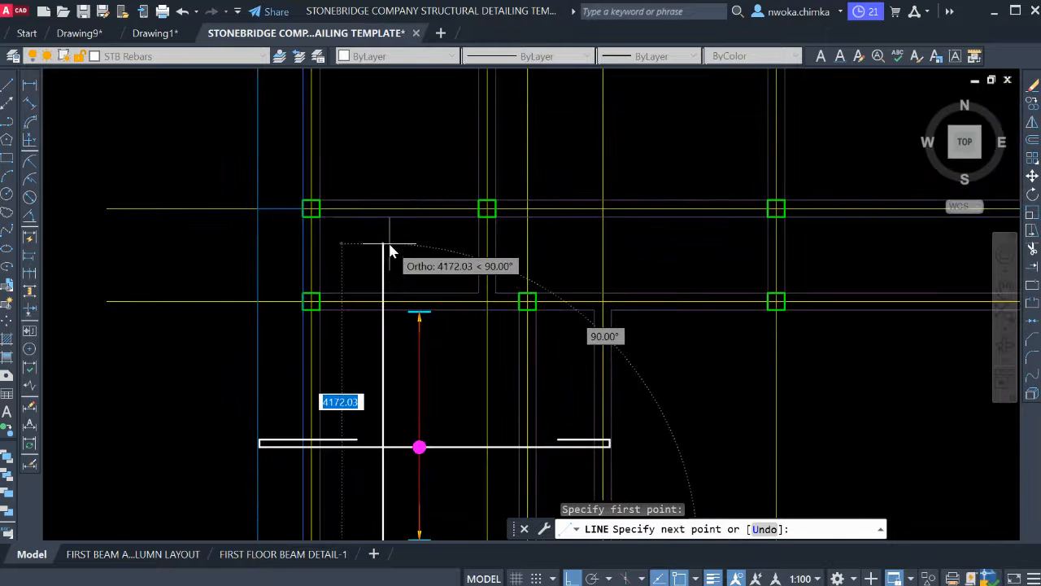
pyautogui.scroll(5, 384, 265)
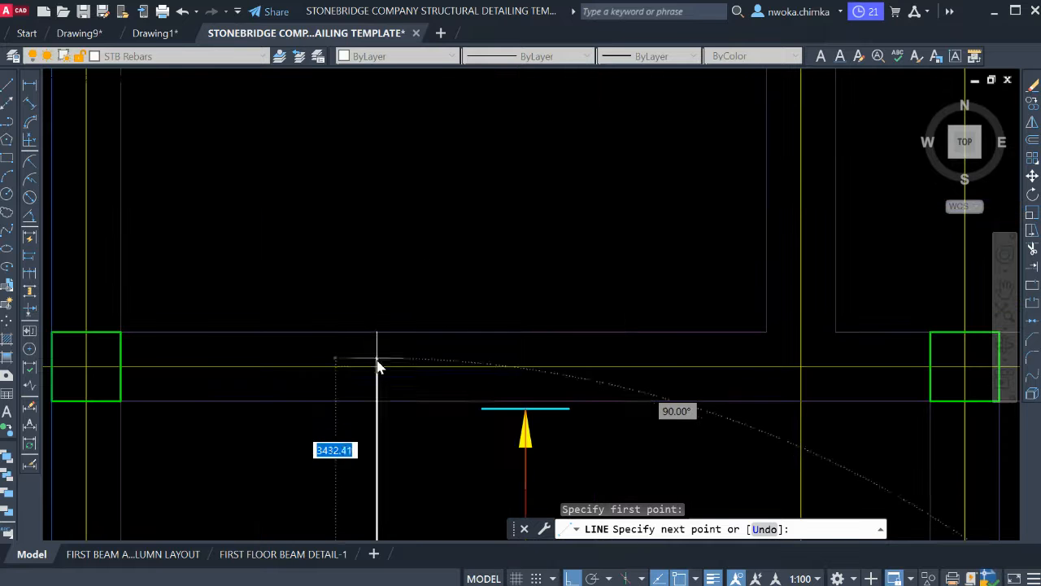
pyautogui.click(379, 367)
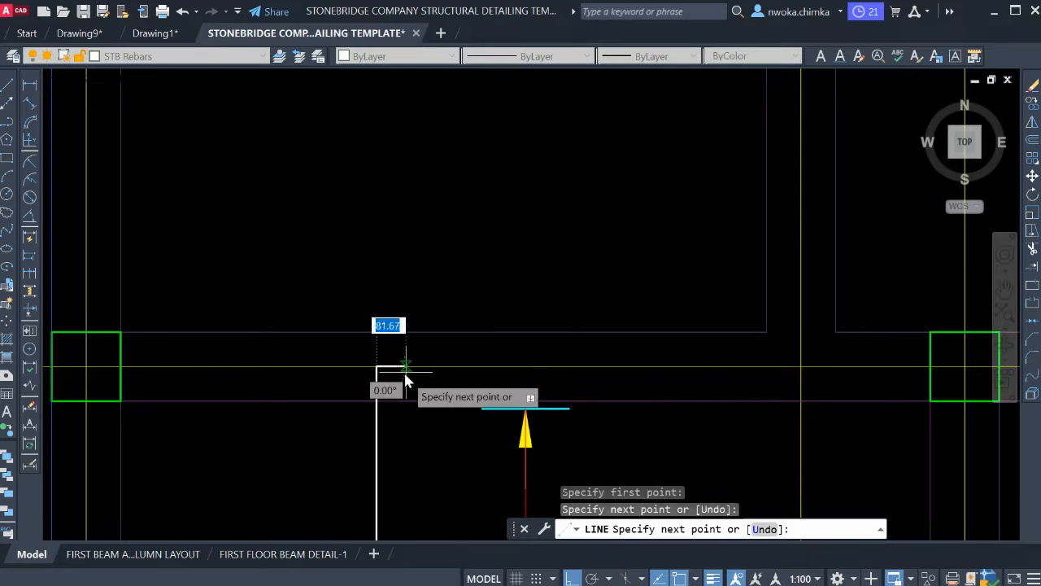
pyautogui.press('Escape')
pyautogui.scroll(2, 379, 388)
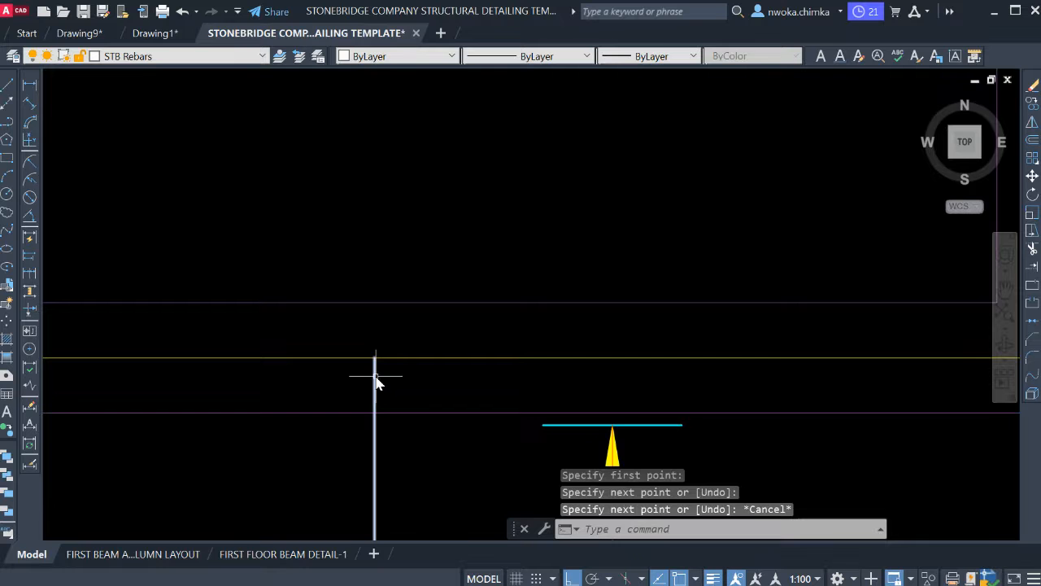
# Stretch the vertical rebar's upper end 600 upward from the upper beam's centreline.
pyautogui.click(375, 371)
pyautogui.click(374, 358)
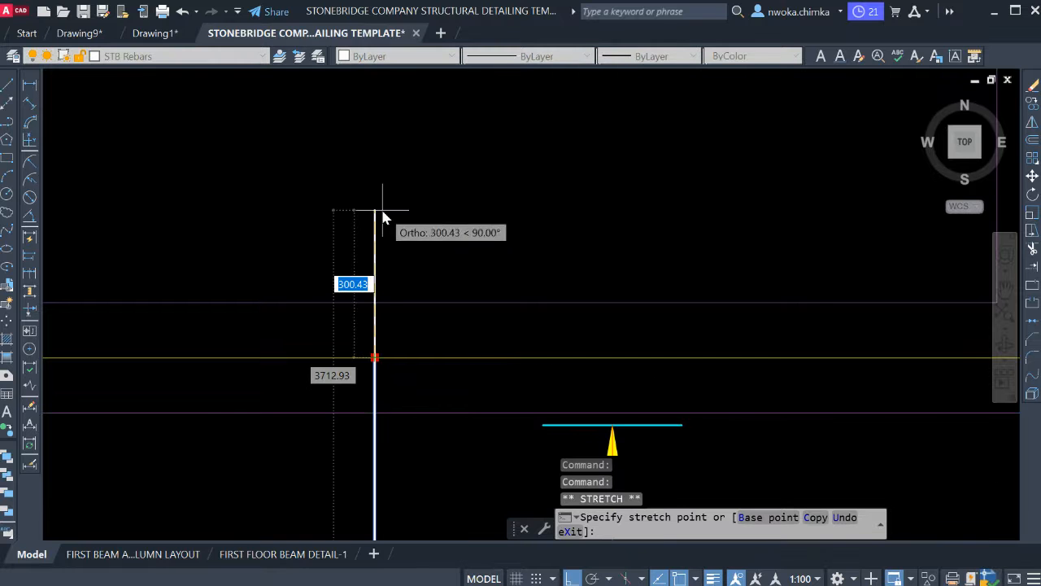
pyautogui.write('600')
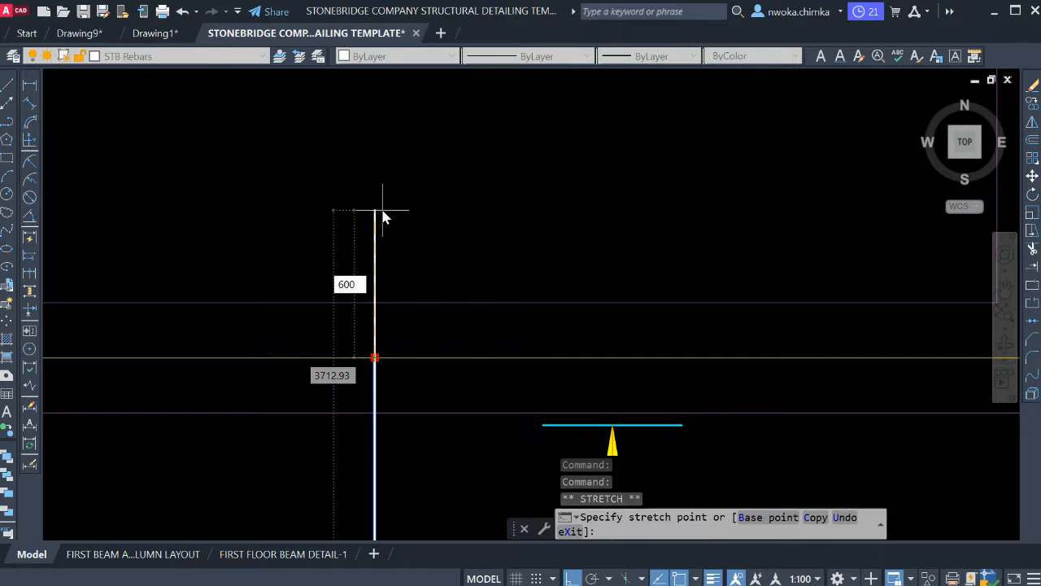
pyautogui.press('Return')
pyautogui.scroll(-5, 383, 212)
pyautogui.press('Escape')
# Stretch the vertical rebar's lower end 25 upward from the lower beam's outer edge to leave concrete cover.
pyautogui.scroll(10, 437, 293)
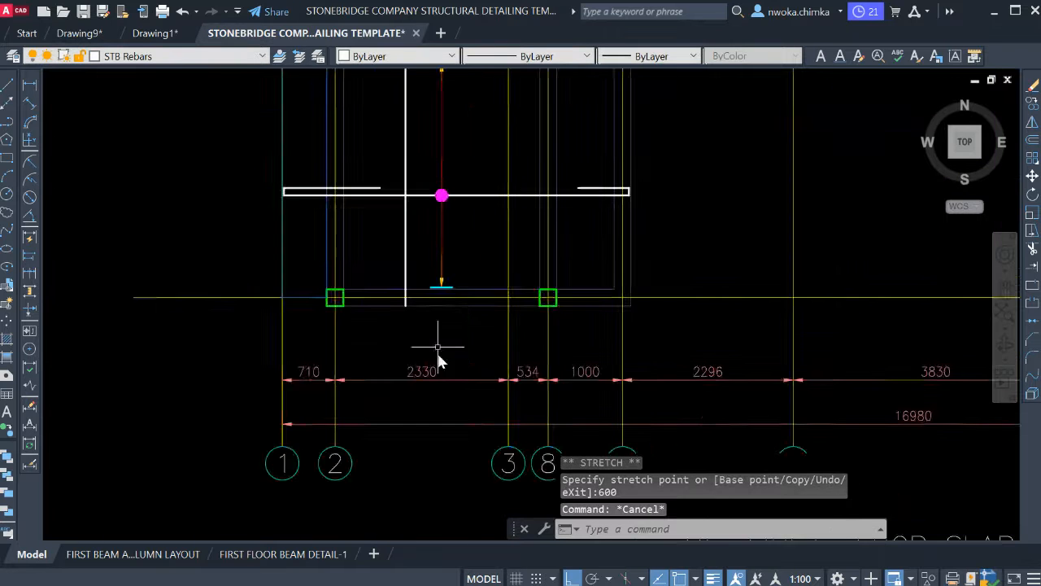
pyautogui.scroll(2, 366, 324)
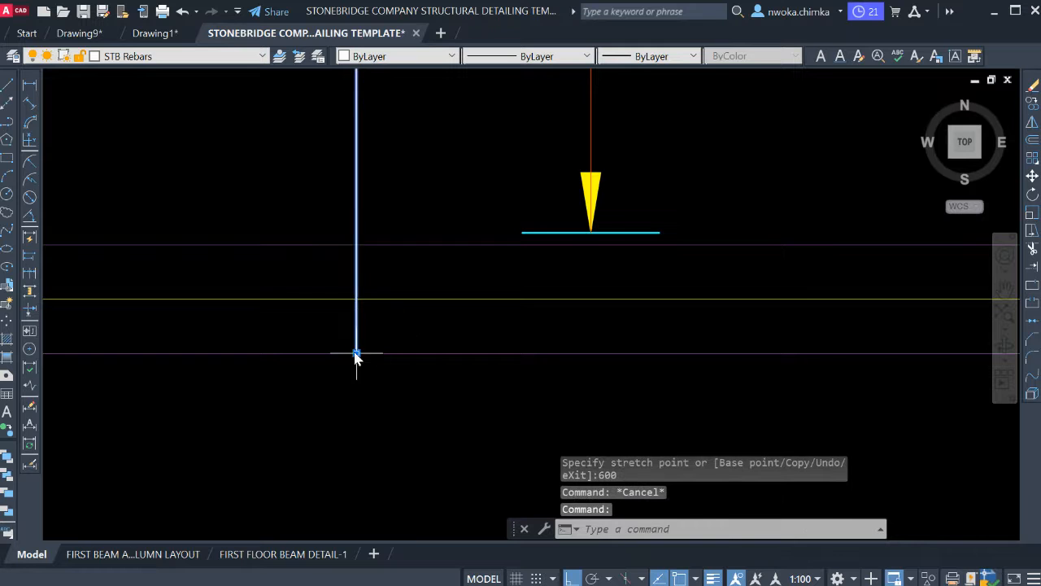
pyautogui.scroll(5, 360, 358)
pyautogui.click(357, 357)
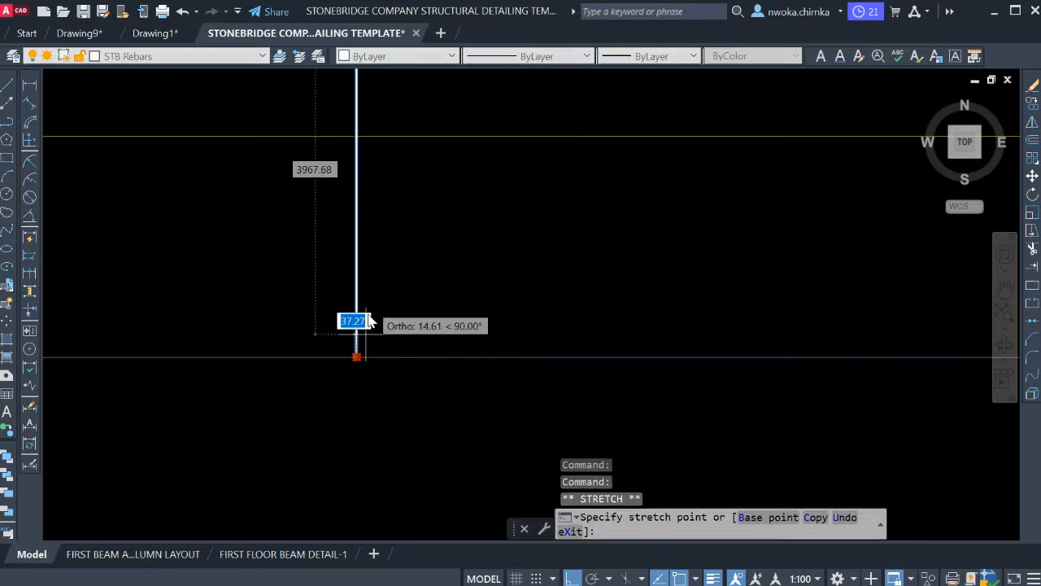
pyautogui.write('2')
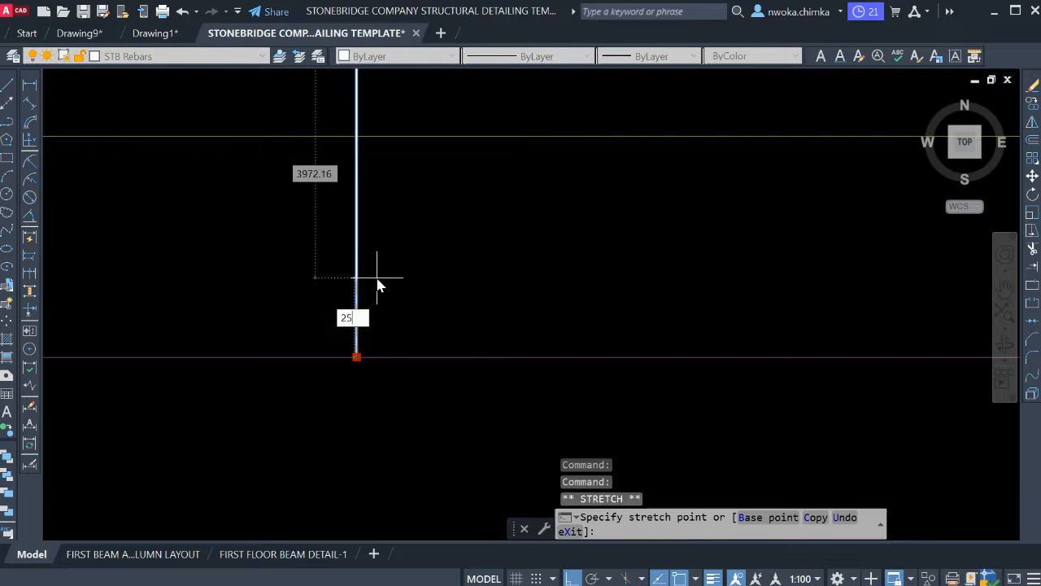
pyautogui.write('5')
pyautogui.press('Return')
pyautogui.press('Escape')
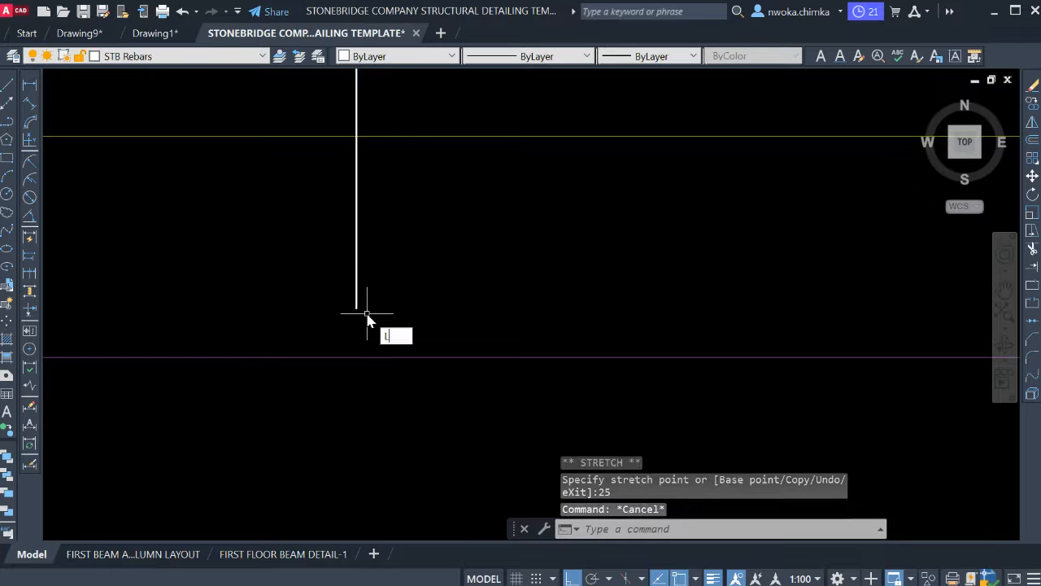
# Draw the hook at the vertical rebar's lower end with a 100 line to the right and a 600 line upward.
pyautogui.write('l')
pyautogui.press('Return')
pyautogui.click(356, 308)
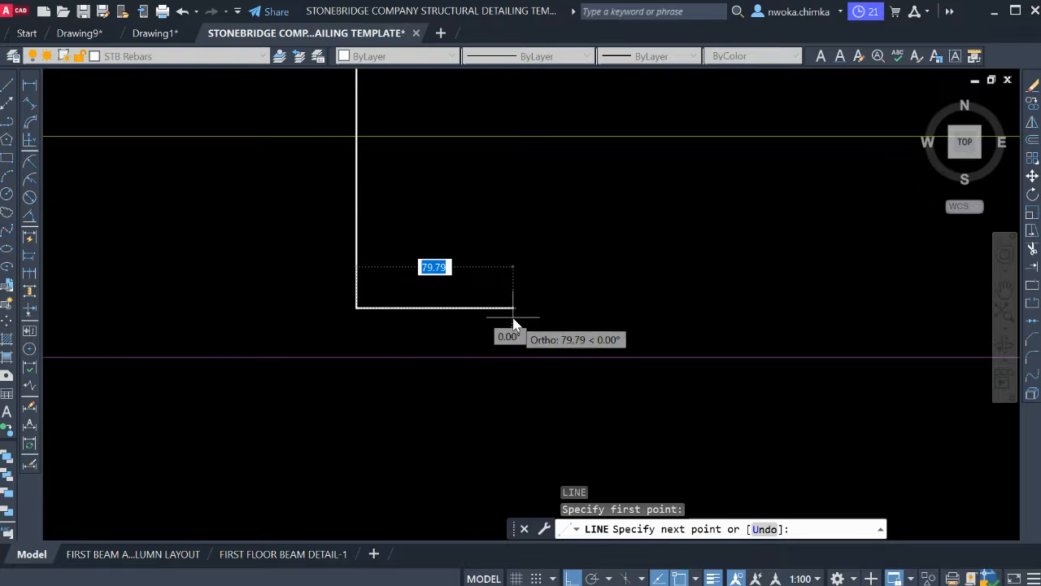
pyautogui.write('100')
pyautogui.press('Return')
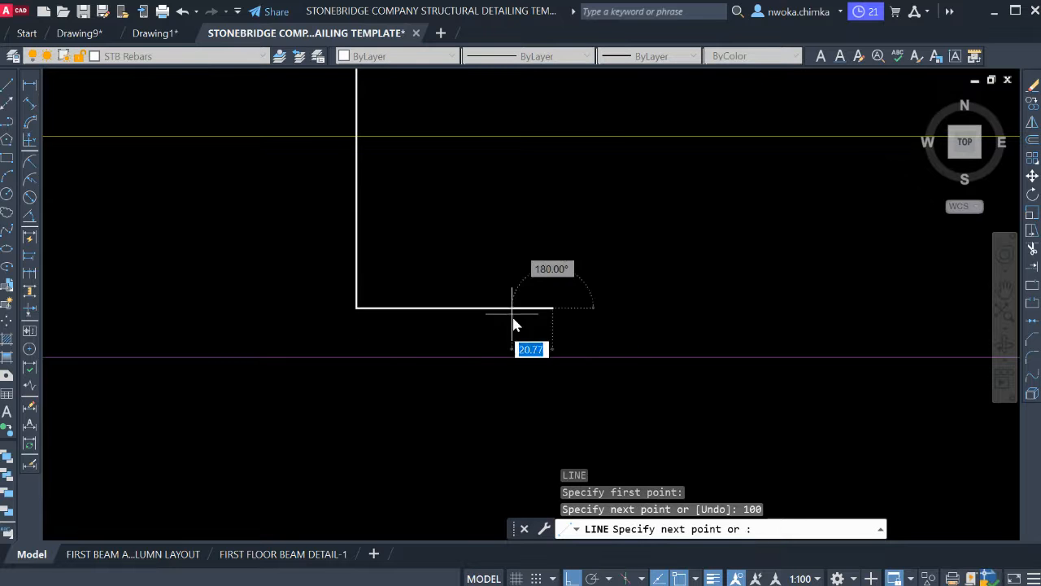
pyautogui.scroll(-5, 490, 309)
pyautogui.moveTo(516, 195); pyautogui.dragTo(497, 292, button='middle')
pyautogui.write('600')
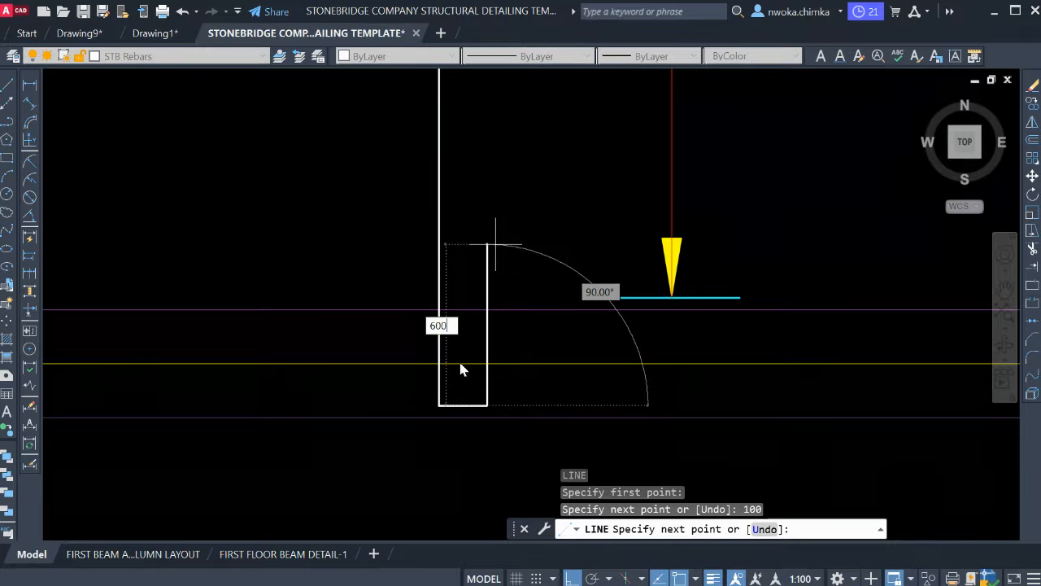
pyautogui.press('Escape')
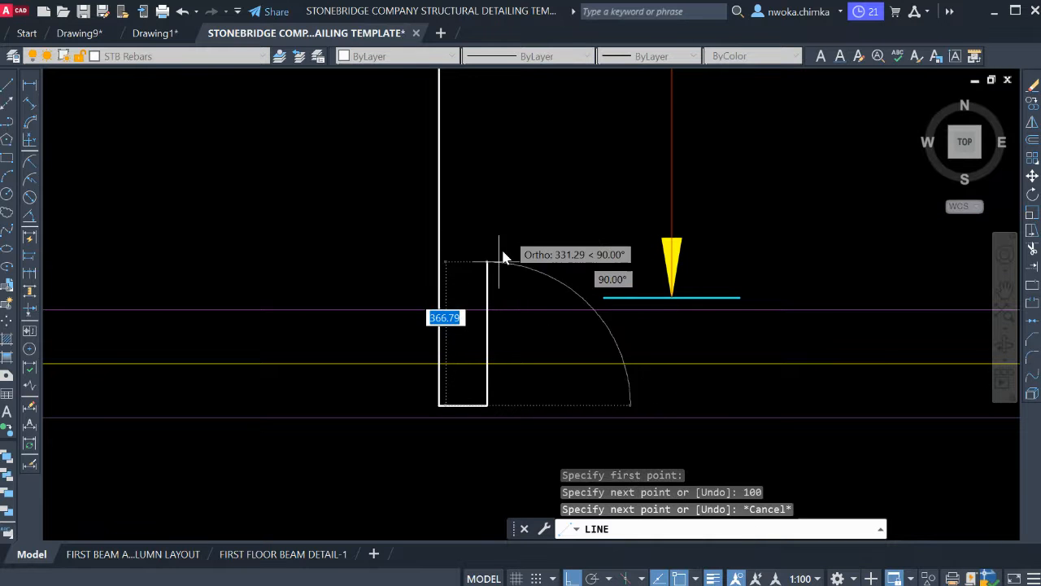
pyautogui.write('5')
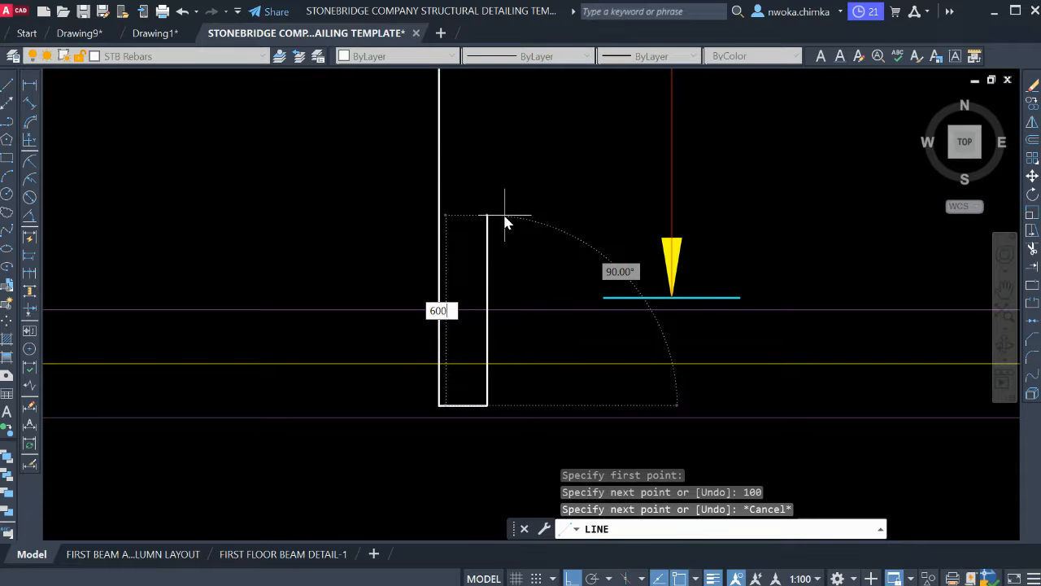
pyautogui.press('Return')
pyautogui.press('Escape')
# Examine the vertical rebar's hooked lower end and how far its upper end extends past the upper beam.
pyautogui.scroll(-6, 506, 407)
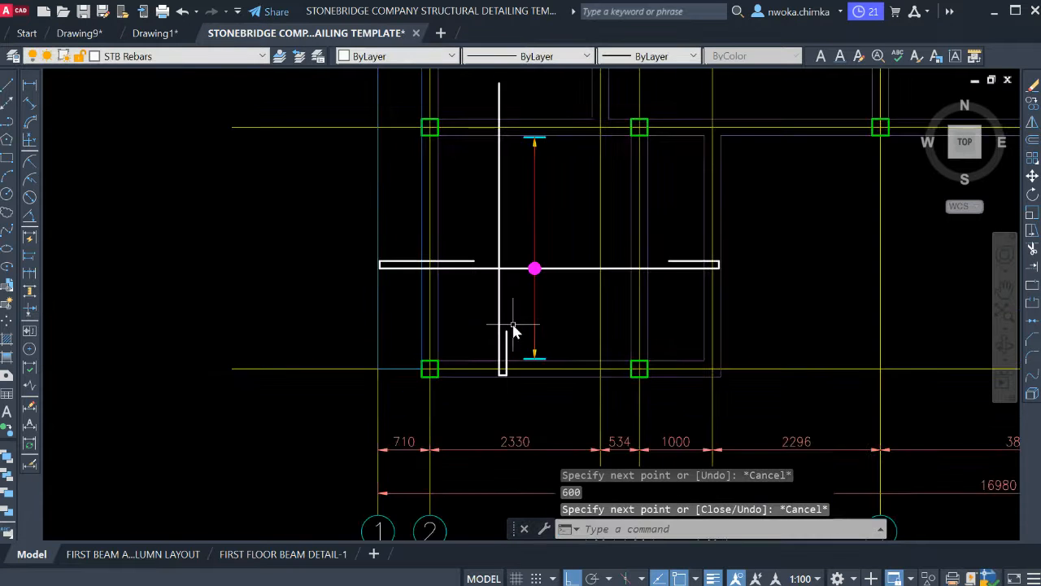
pyautogui.scroll(2, 513, 327)
pyautogui.scroll(4, 504, 411)
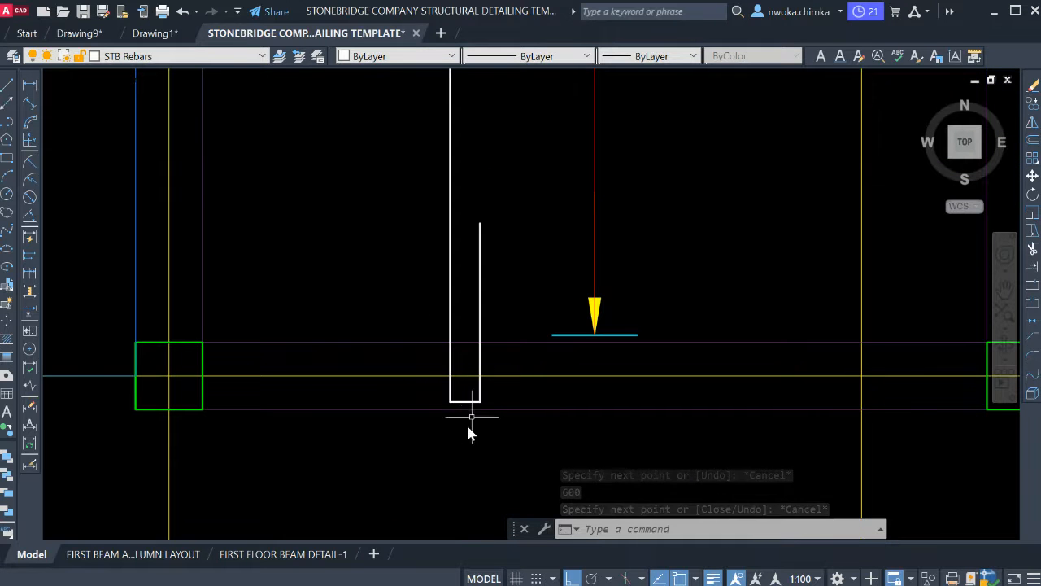
pyautogui.scroll(-8, 498, 387)
pyautogui.scroll(5, 480, 342)
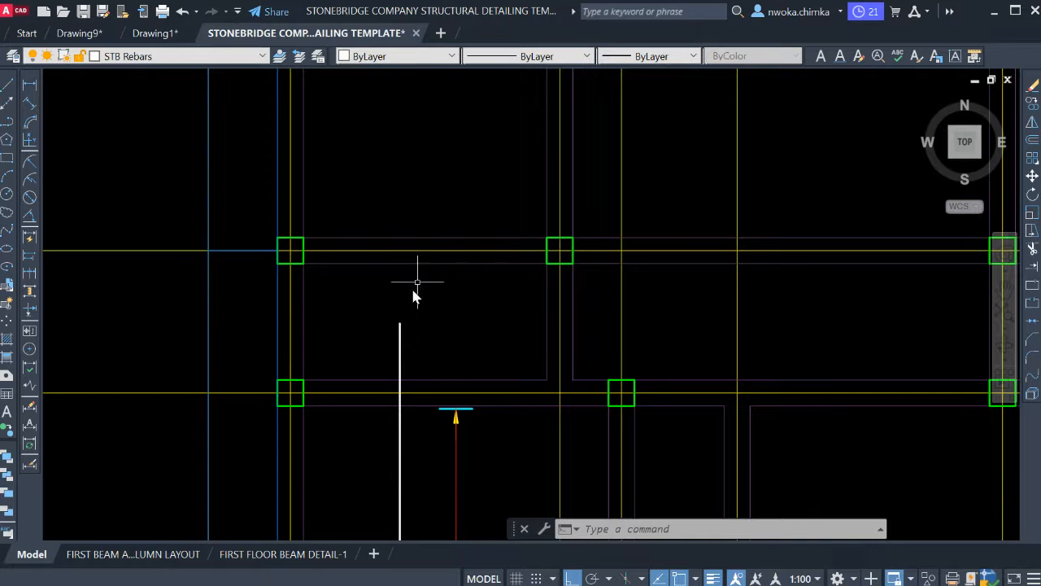
pyautogui.scroll(-2, 415, 260)
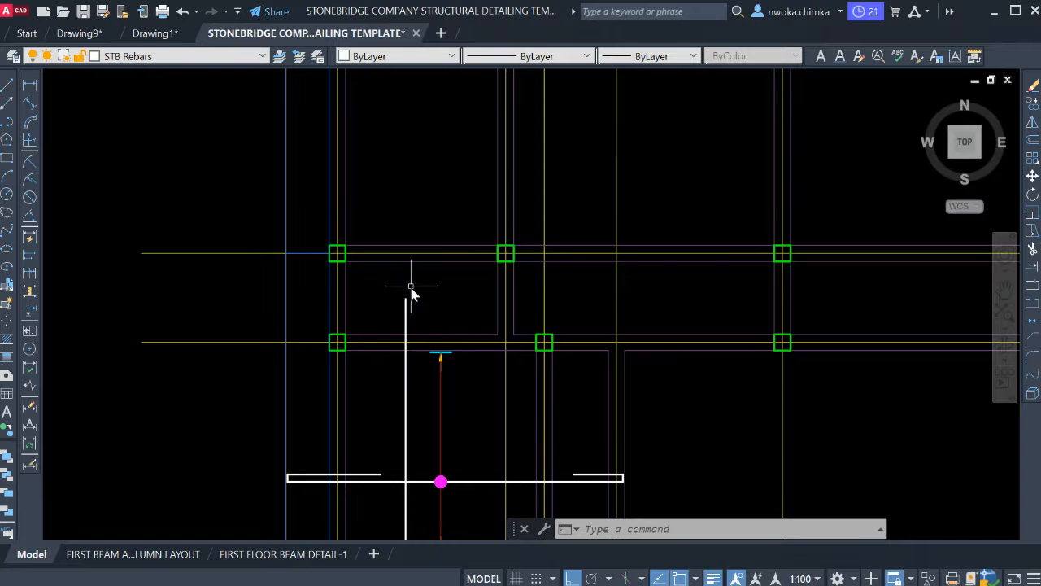
pyautogui.moveTo(411, 278); pyautogui.dragTo(410, 233, button='middle')
pyautogui.moveTo(444, 381); pyautogui.dragTo(396, 280, button='middle')
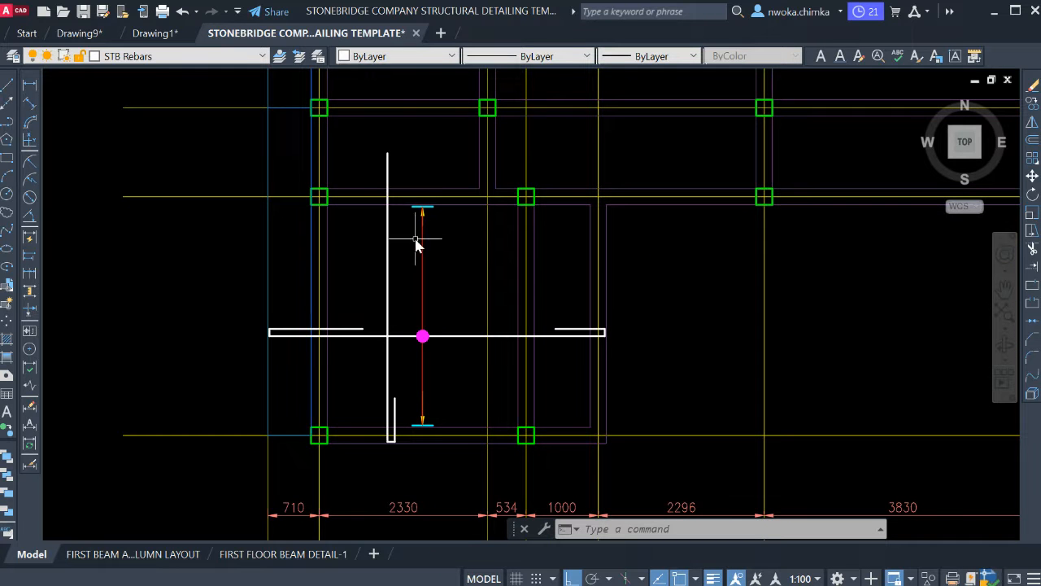
pyautogui.scroll(2, 398, 303)
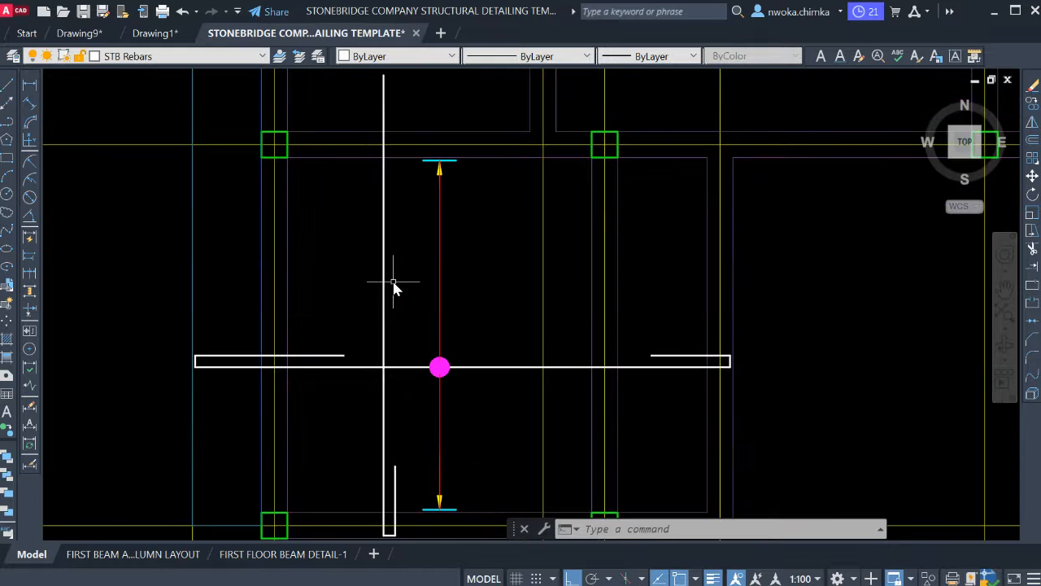
pyautogui.scroll(-2, 195, 280)
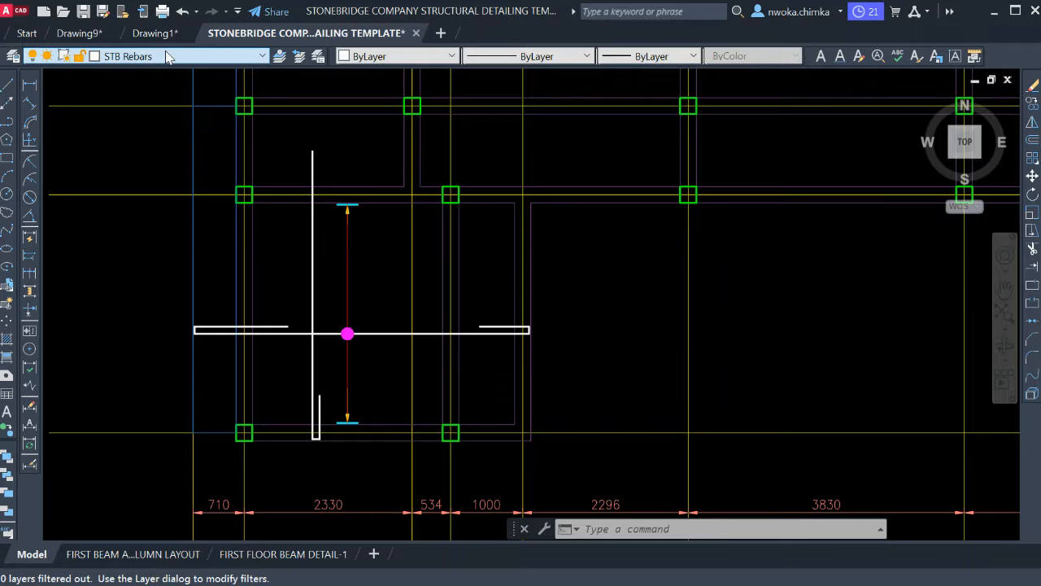
# Make STB Leader Lines the current layer.
pyautogui.click(158, 151)
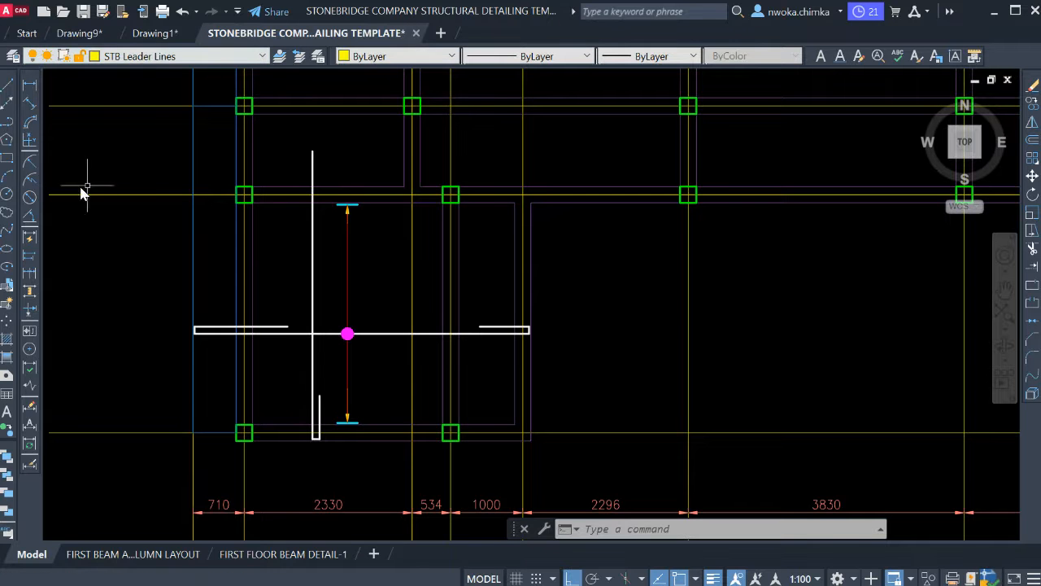
pyautogui.press('Return')
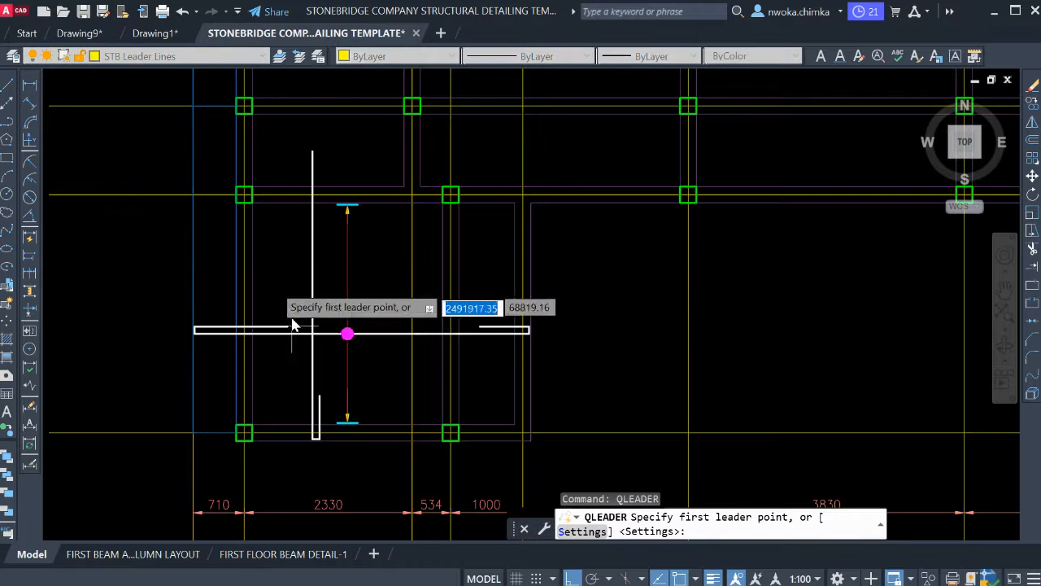
pyautogui.scroll(4, 265, 287)
pyautogui.scroll(-2, 181, 286)
pyautogui.scroll(4, 134, 287)
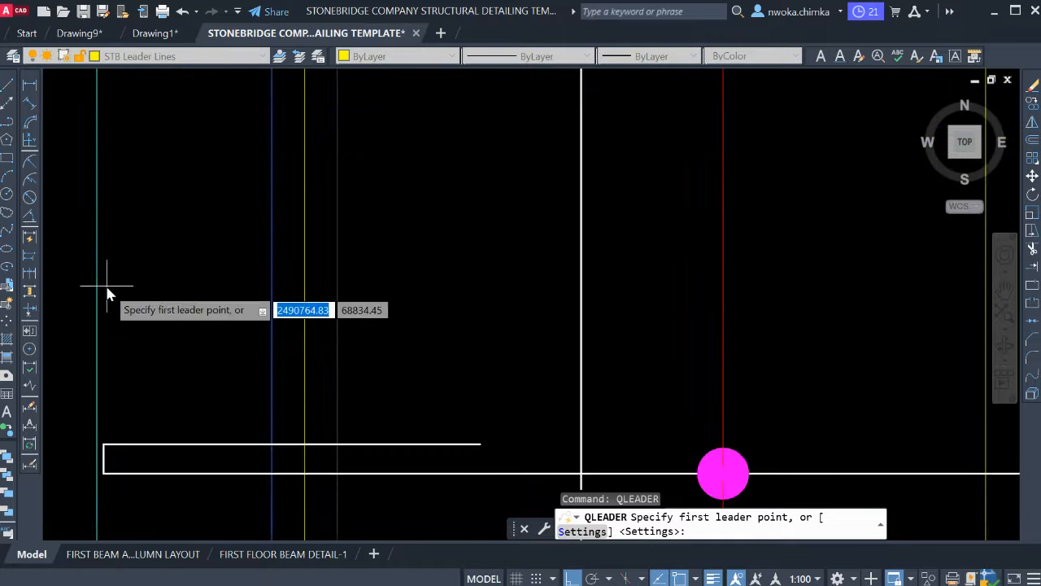
pyautogui.scroll(-5, 186, 292)
pyautogui.press('Escape')
# Offset the slab's left edge line 25 inward to the right.
pyautogui.scroll(2, 216, 297)
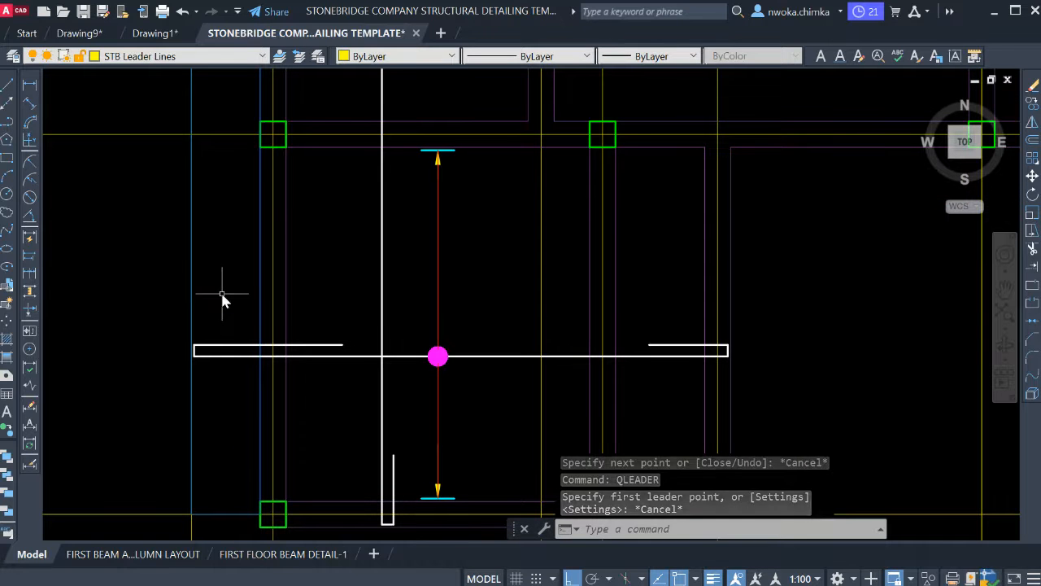
pyautogui.write('o')
pyautogui.press('Return')
pyautogui.write('25')
pyautogui.press('Return')
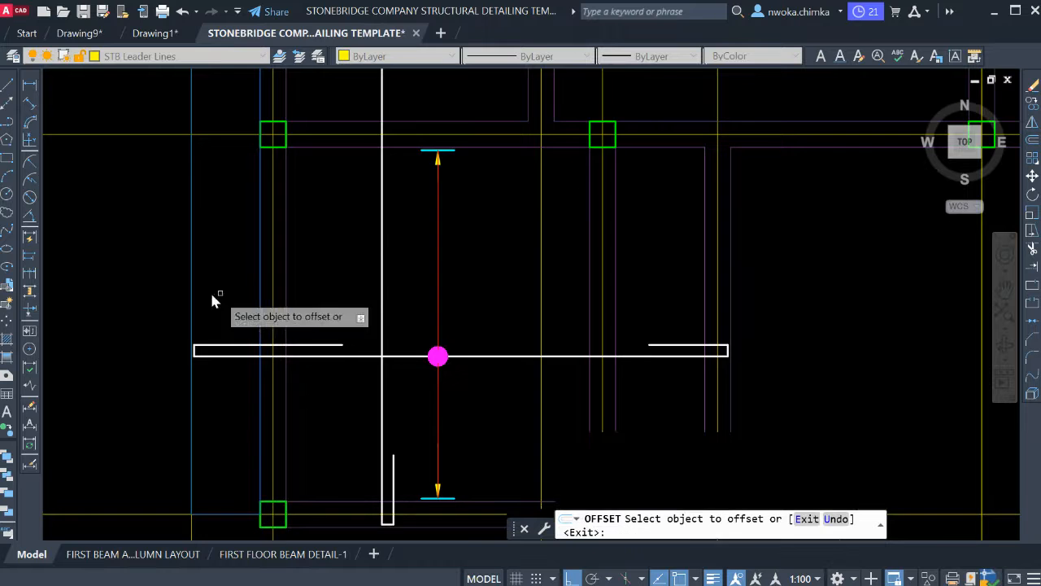
pyautogui.scroll(5, 210, 291)
pyautogui.click(214, 278)
pyautogui.click(339, 296)
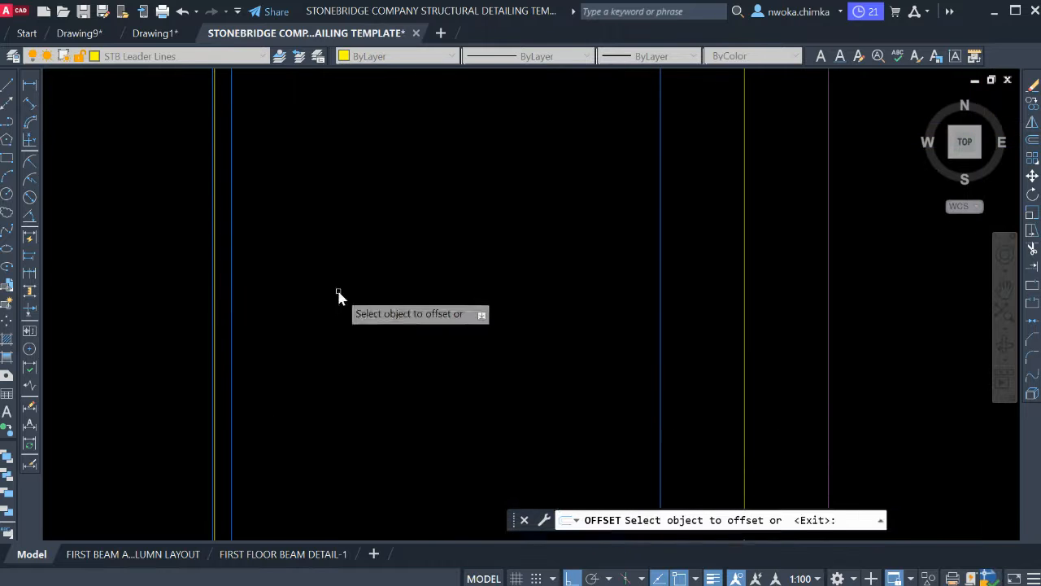
# Offset the right beam's inner edge line 25 to the left, into the slab panel.
pyautogui.scroll(-5, 325, 295)
pyautogui.scroll(-2, 588, 295)
pyautogui.scroll(2, 594, 293)
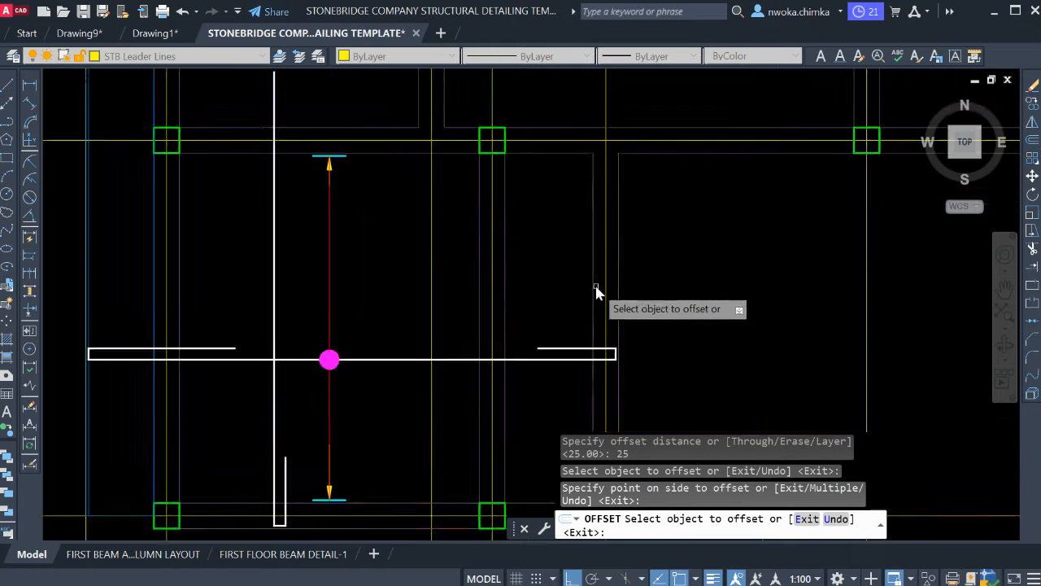
pyautogui.click(593, 280)
pyautogui.click(560, 295)
pyautogui.press('Escape')
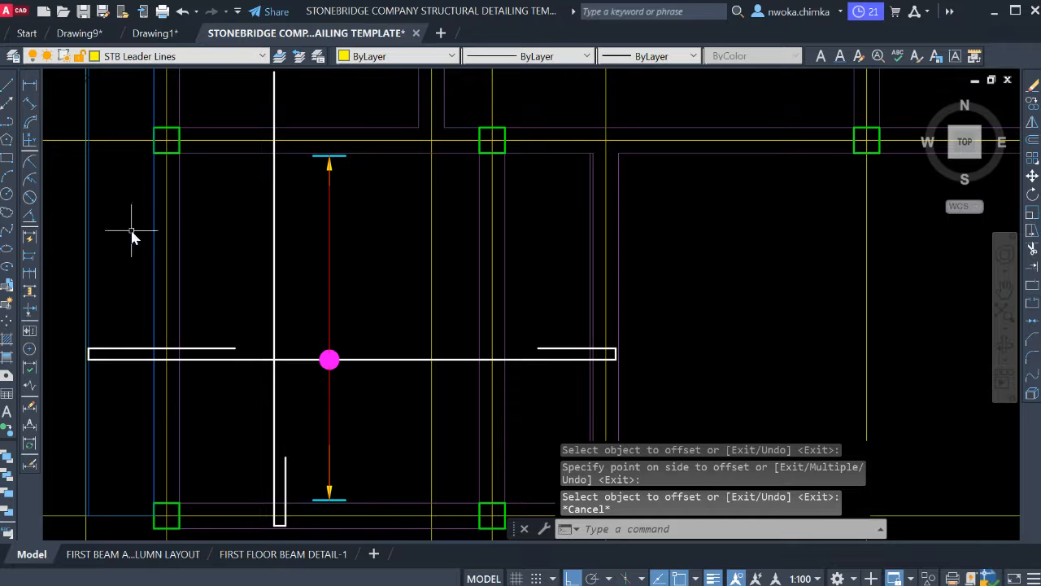
# Draw a horizontal quick leader above the horizontal rebar, from the left offset line with its arrowhead to the right offset line.
pyautogui.moveTo(90, 210); pyautogui.dragTo(122, 209, button='middle')
pyautogui.write('QLEADER')
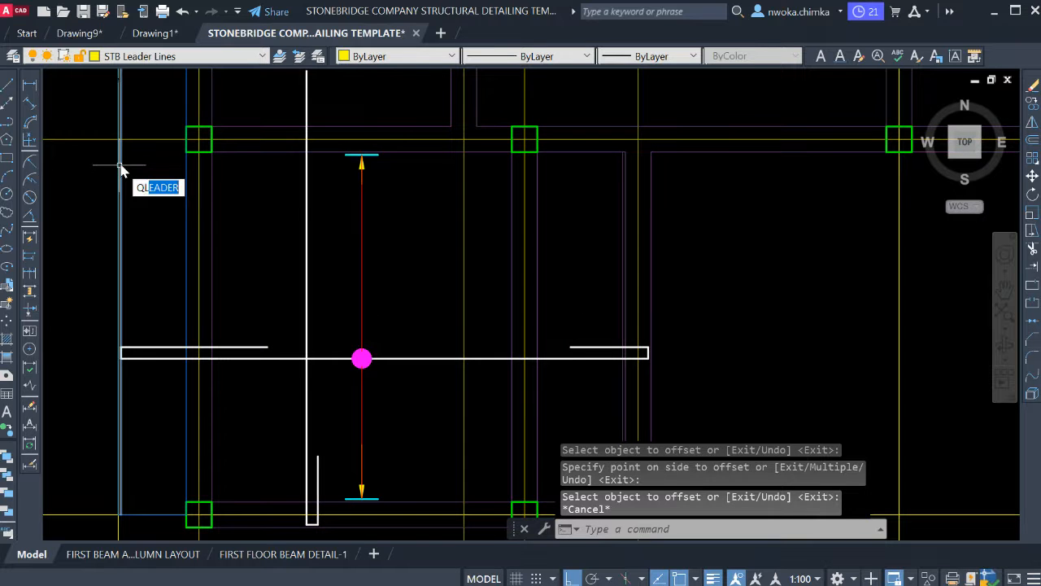
pyautogui.press('Return')
pyautogui.scroll(4, 150, 275)
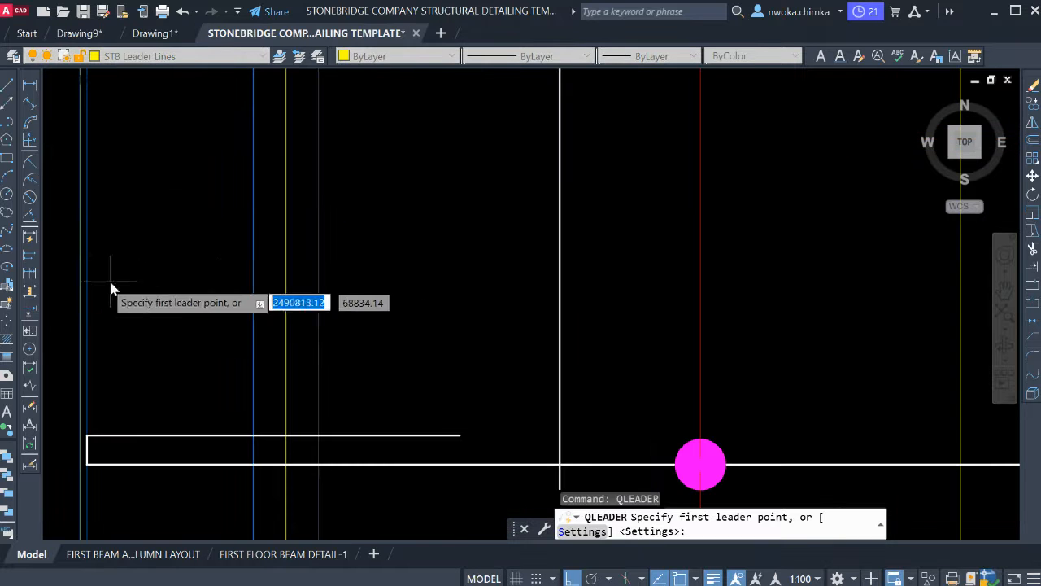
pyautogui.click(89, 279)
pyautogui.scroll(-4, 175, 281)
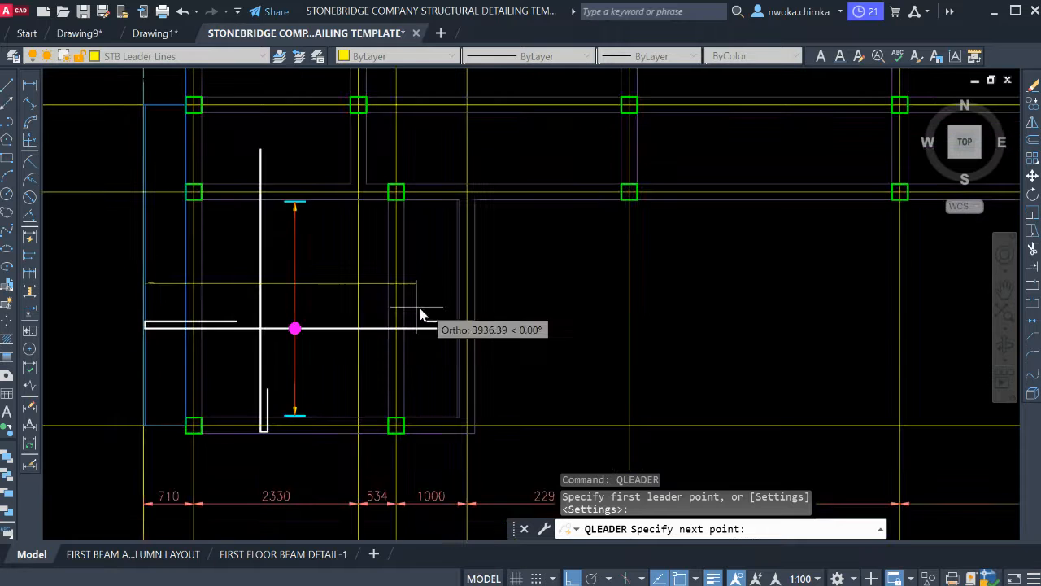
pyautogui.scroll(4, 437, 290)
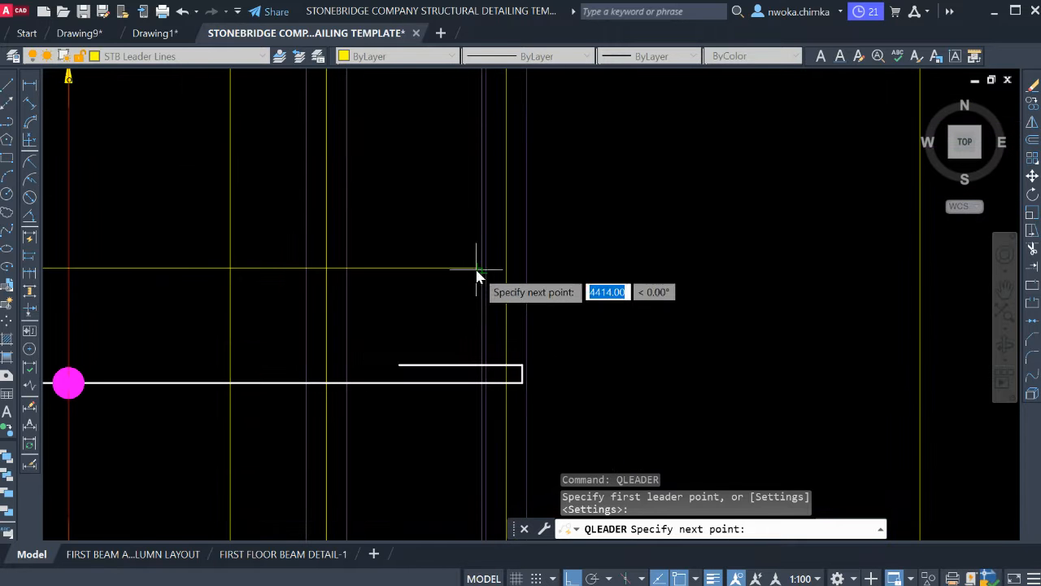
pyautogui.press('Escape')
# Add a quick leader with its arrowhead at the right offset line, running back left along the horizontal leader line.
pyautogui.press('Return')
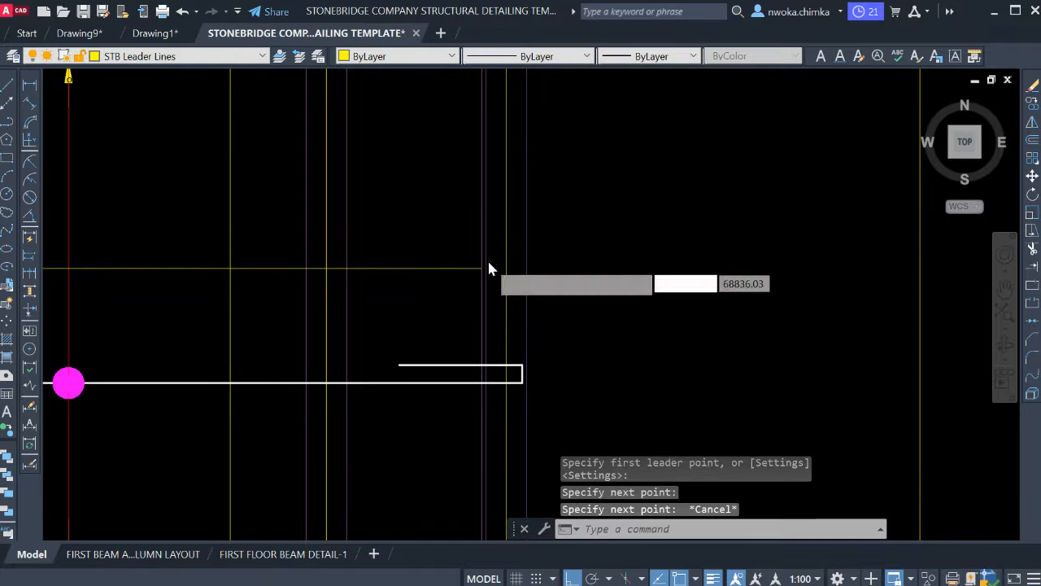
pyautogui.scroll(3, 484, 267)
pyautogui.click(474, 266)
pyautogui.scroll(-3, 475, 269)
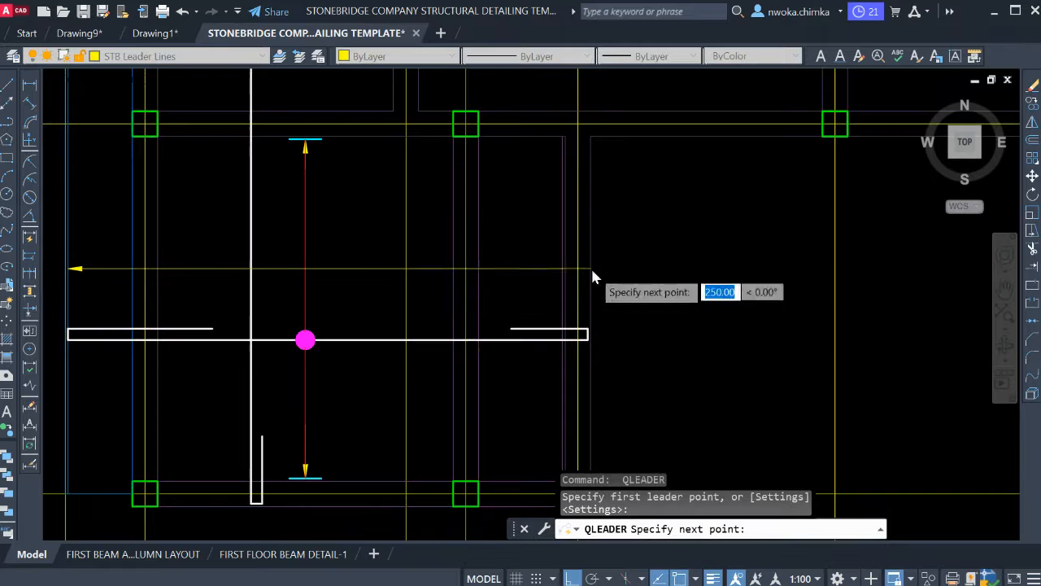
pyautogui.scroll(3, 436, 273)
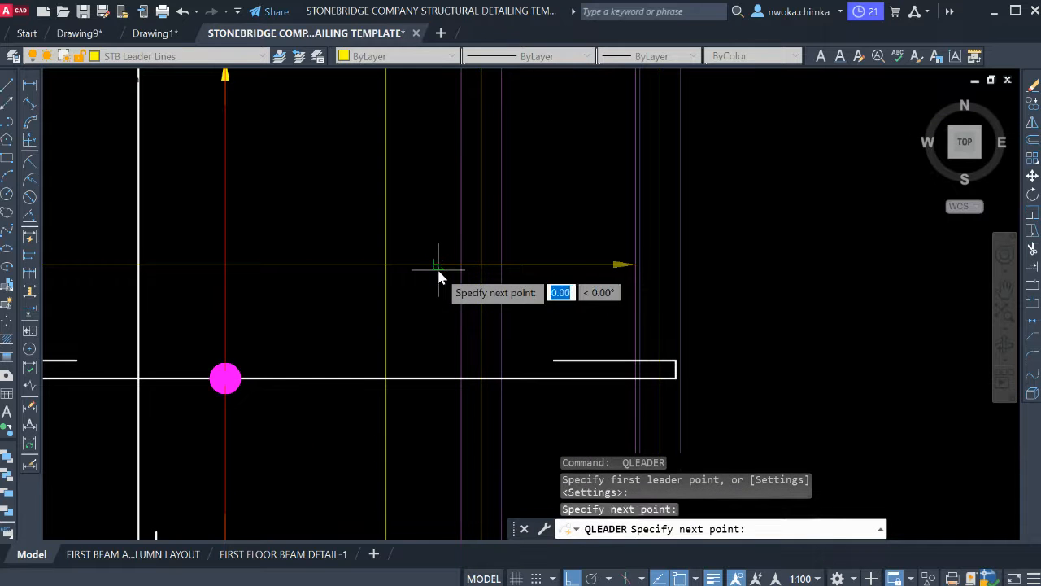
pyautogui.press('Escape')
# Copy the magenta dot straight up to where the vertical distribution line crosses the horizontal leader.
pyautogui.scroll(-3, 420, 280)
pyautogui.click(278, 309)
pyautogui.click(346, 372)
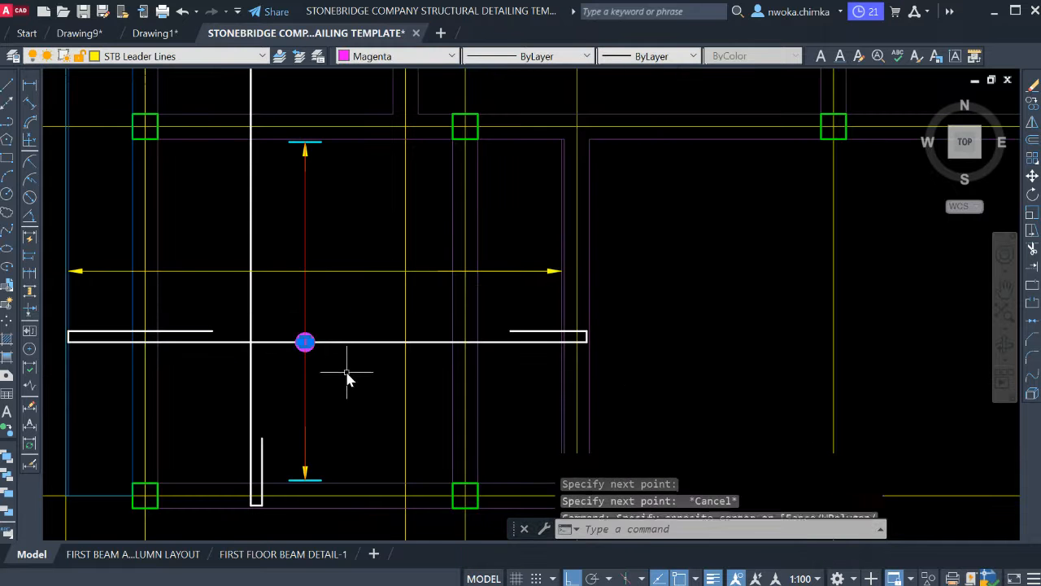
pyautogui.write('c')
pyautogui.press('Return')
pyautogui.scroll(6, 313, 352)
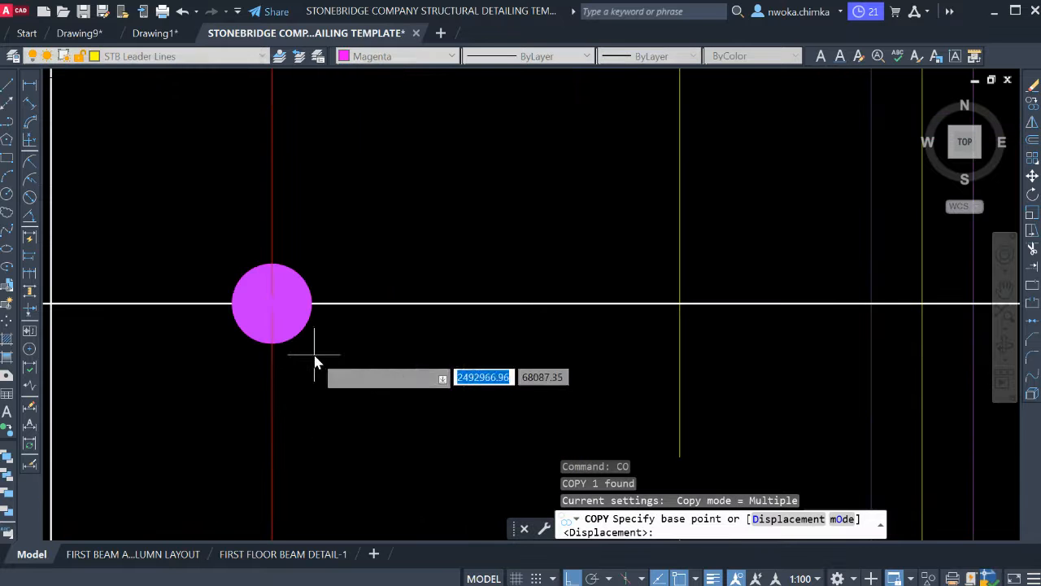
pyautogui.click(276, 296)
pyautogui.scroll(-4, 357, 383)
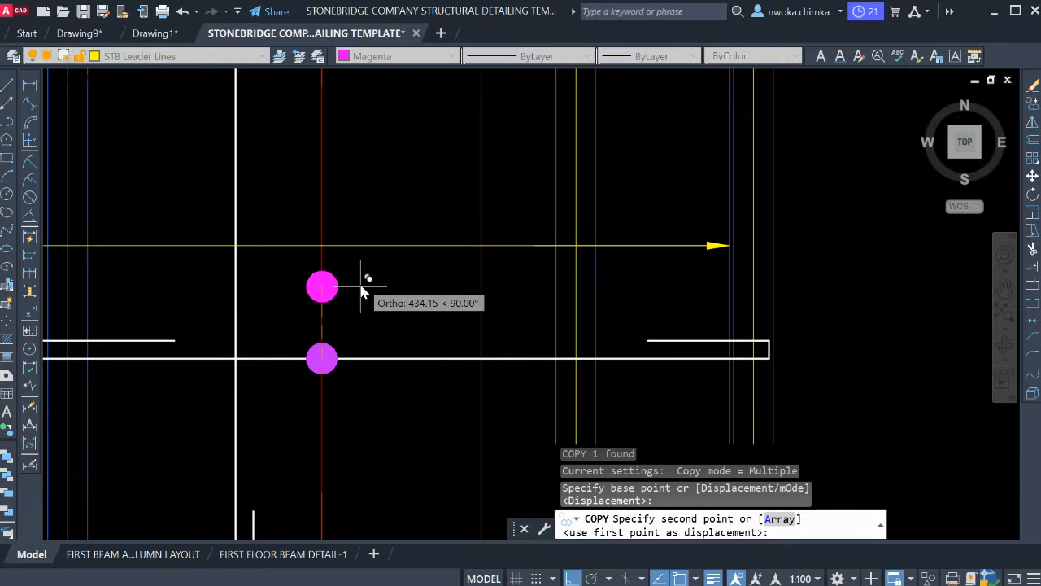
pyautogui.click(322, 245)
pyautogui.scroll(-3, 442, 303)
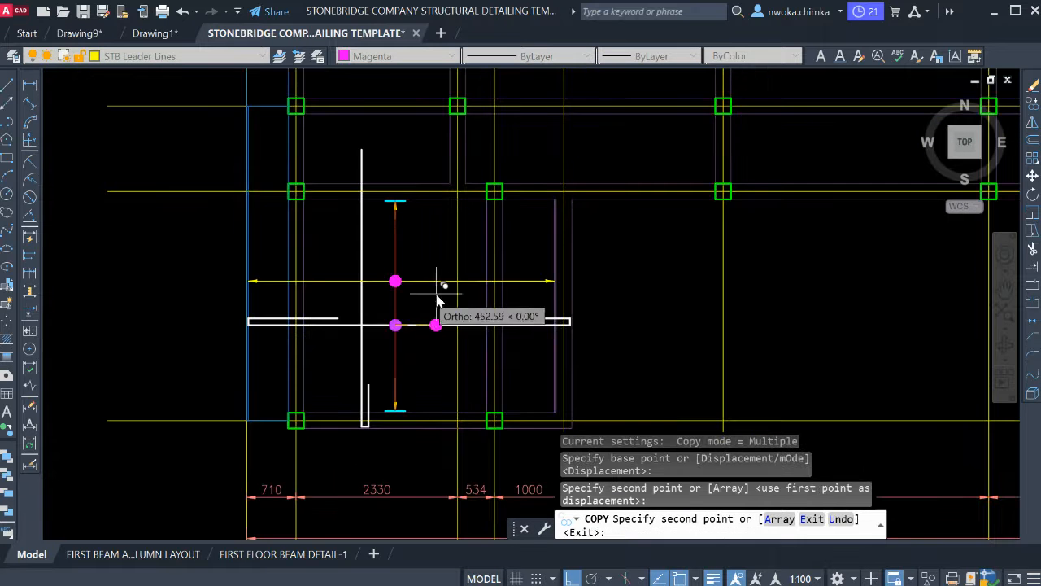
pyautogui.press('Escape')
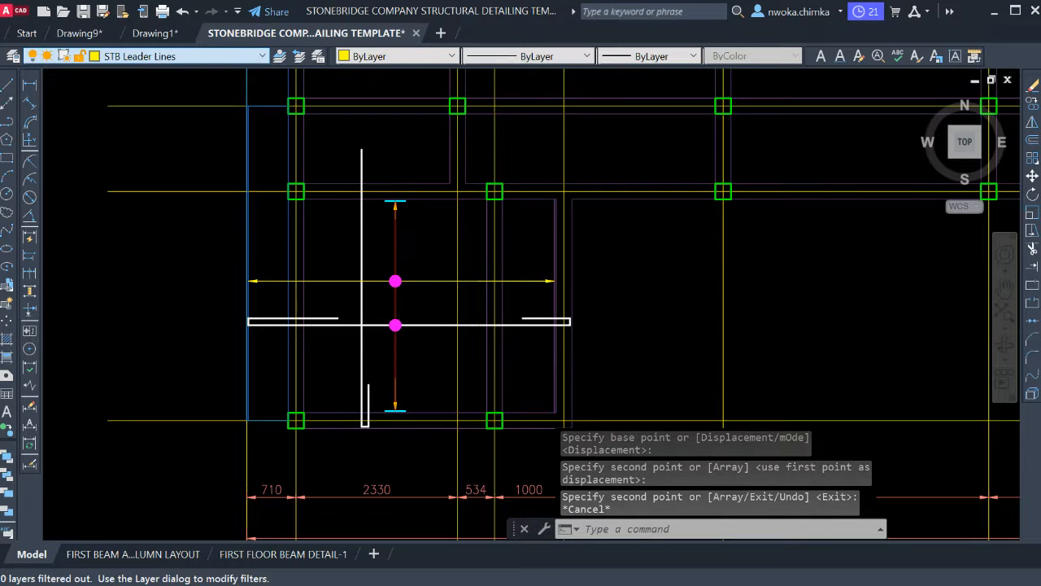
# Make SLABREINCALL the current layer and set the current object colour to Red.
pyautogui.click(262, 56)
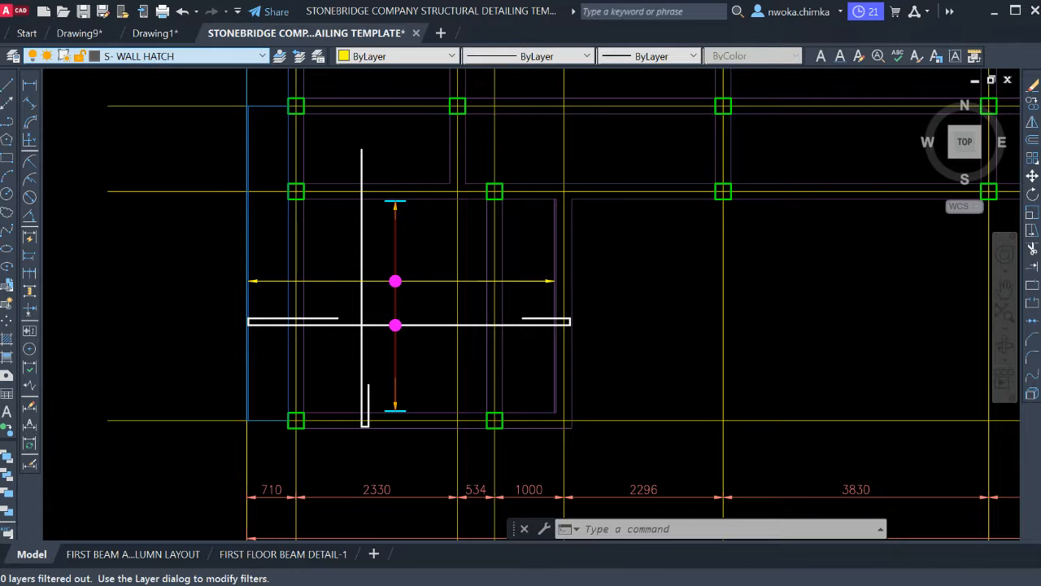
pyautogui.click(222, 177)
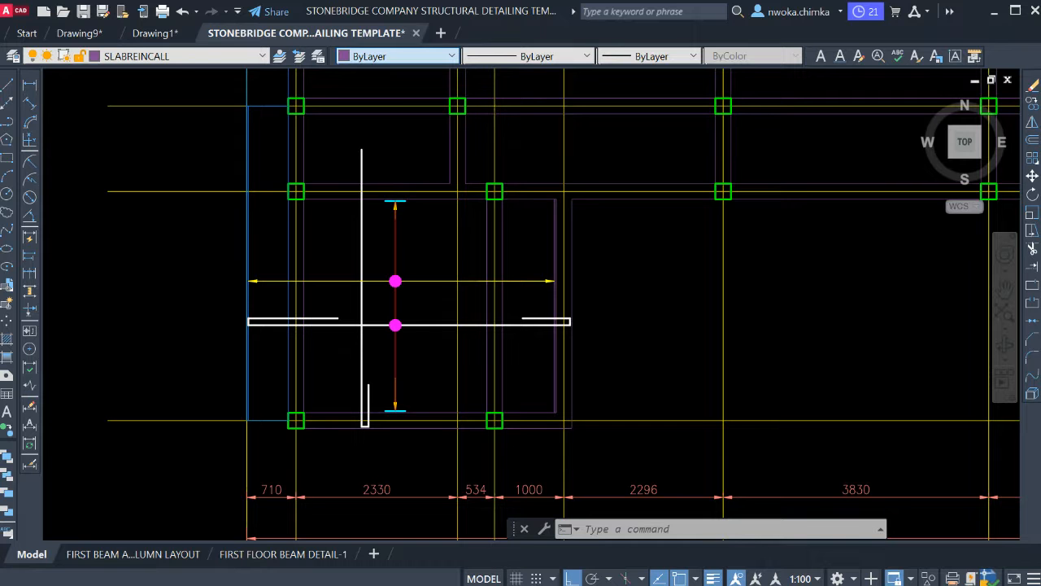
pyautogui.click(374, 100)
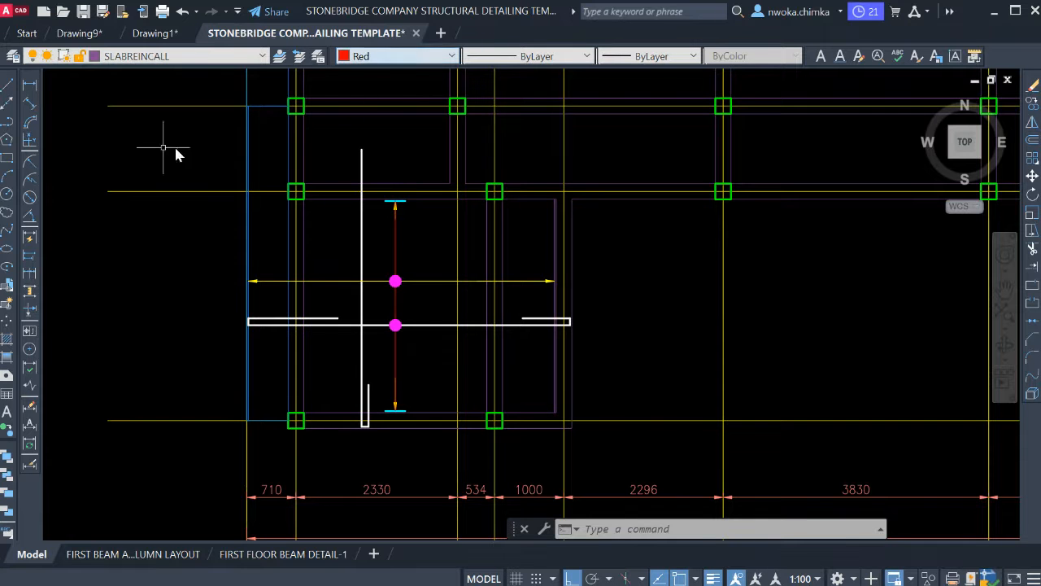
# Draw a straight line along the horizontal leader from the left arrow's tip to the right arrow's tip.
pyautogui.click(8, 85)
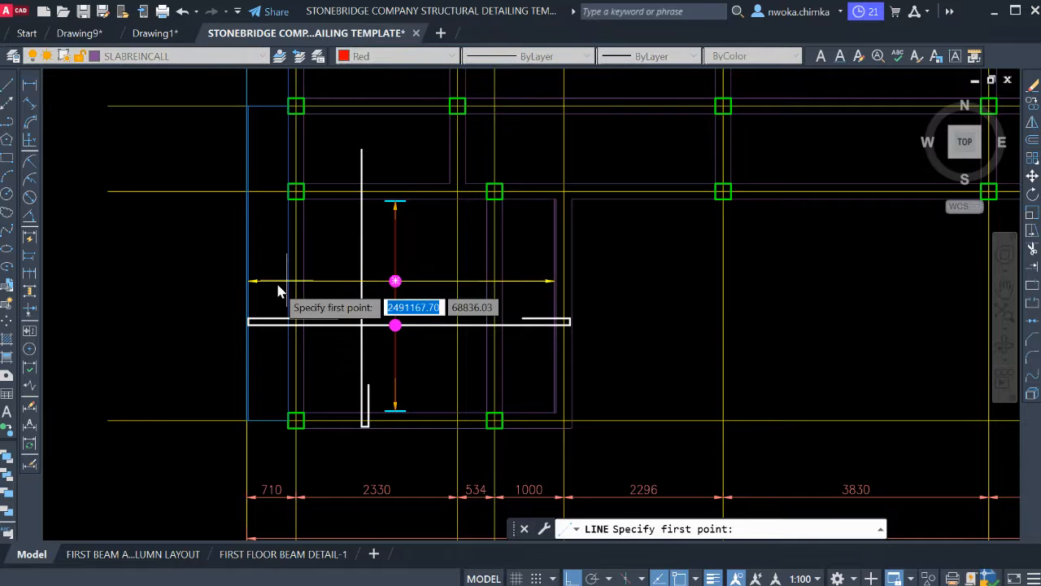
pyautogui.scroll(5, 239, 291)
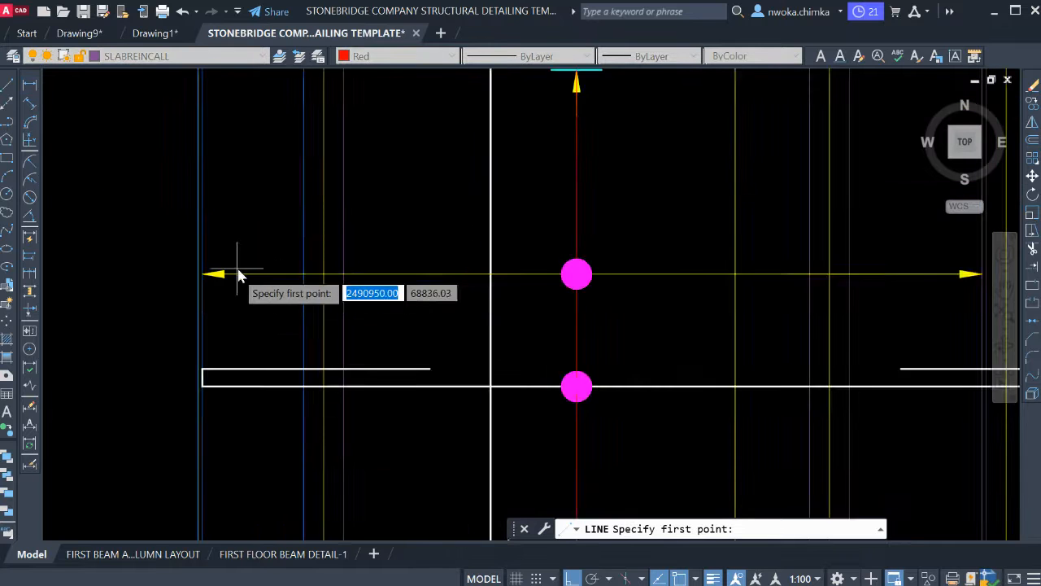
pyautogui.click(196, 280)
pyautogui.scroll(-4, 259, 291)
pyautogui.scroll(-1, 259, 288)
pyautogui.scroll(5, 558, 285)
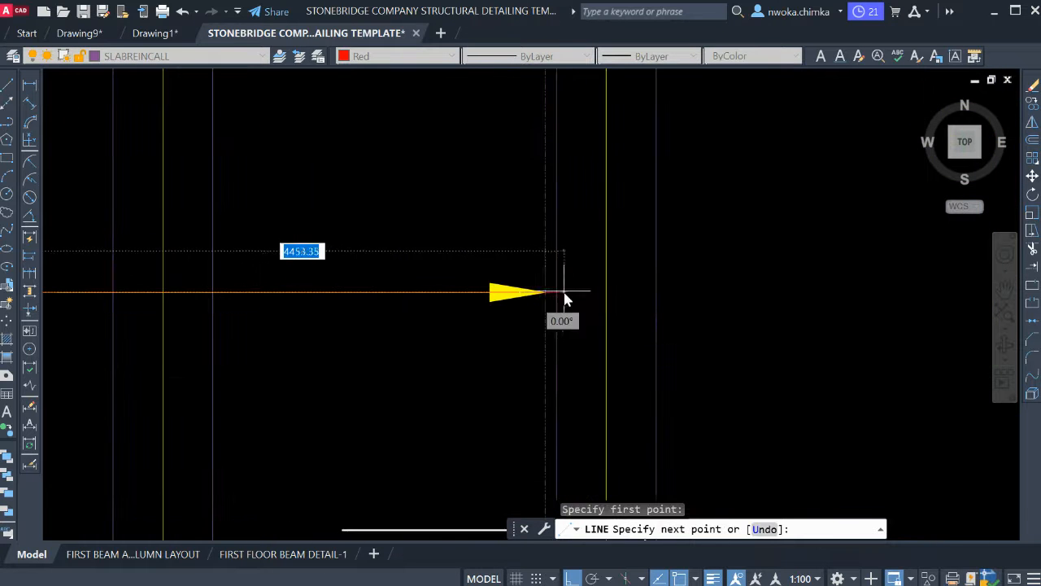
pyautogui.click(546, 293)
pyautogui.press('Escape')
pyautogui.scroll(-5, 504, 310)
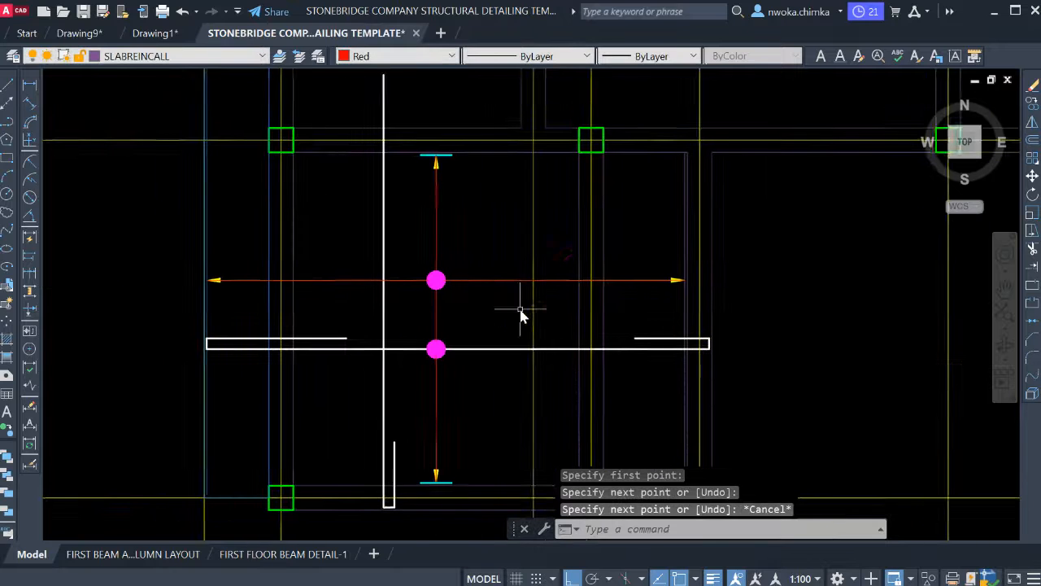
# Shorten the left-arrow leader by stretching its far right end back to the left columns' grid line.
pyautogui.scroll(2, 312, 281)
pyautogui.scroll(-2, 363, 278)
pyautogui.scroll(4, 248, 281)
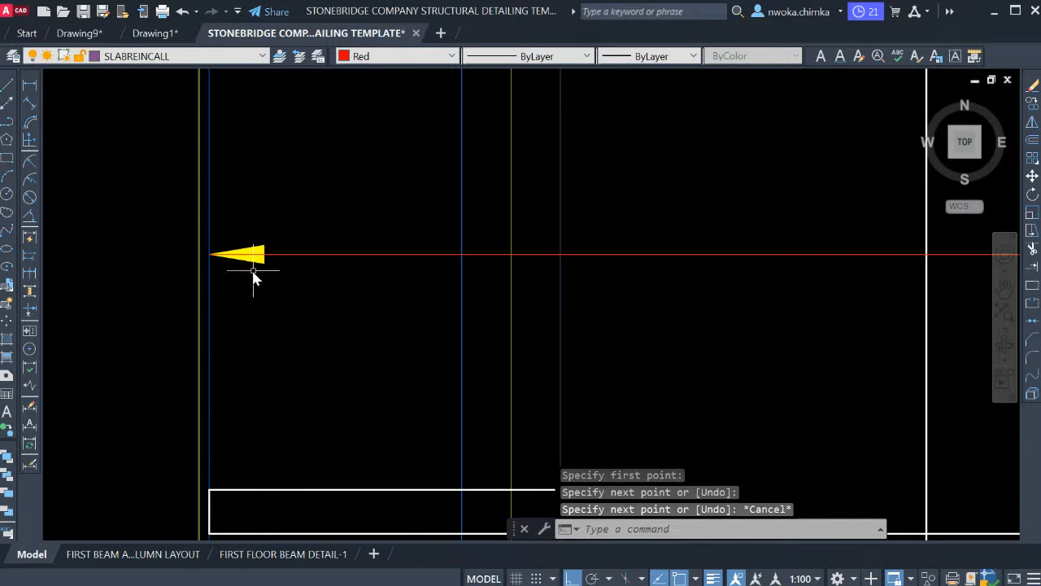
pyautogui.click(262, 272)
pyautogui.scroll(-5, 500, 291)
pyautogui.scroll(5, 616, 302)
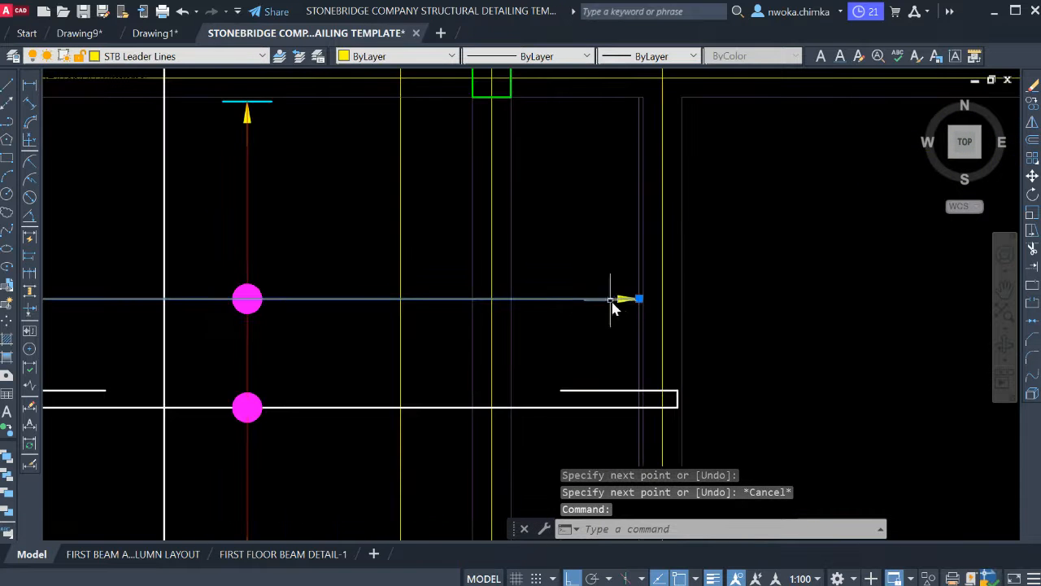
pyautogui.click(639, 300)
pyautogui.scroll(-5, 332, 297)
pyautogui.scroll(5, 332, 296)
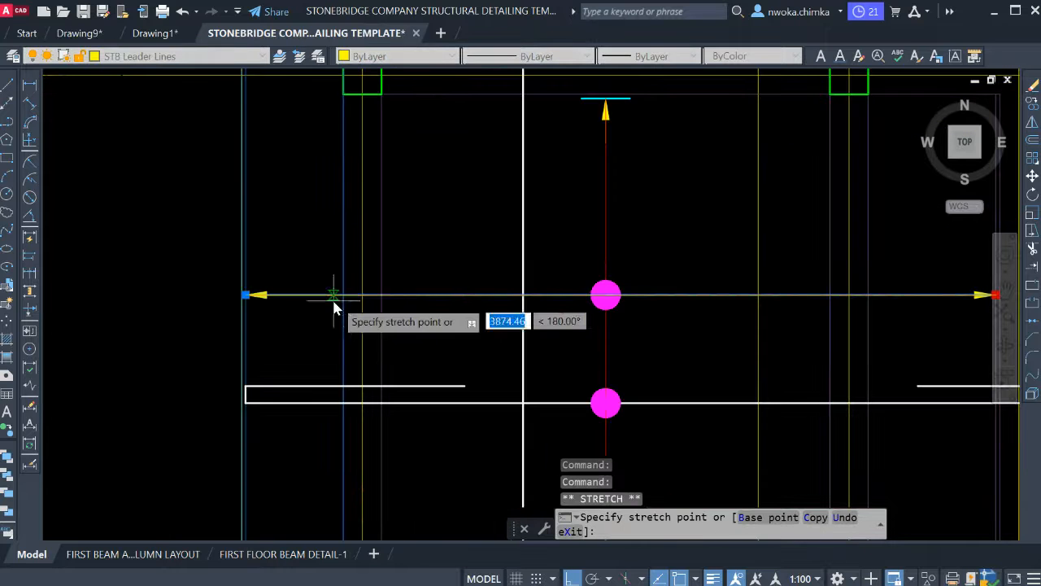
pyautogui.click(363, 297)
pyautogui.scroll(-5, 323, 314)
pyautogui.scroll(6, 521, 309)
pyautogui.press('Escape')
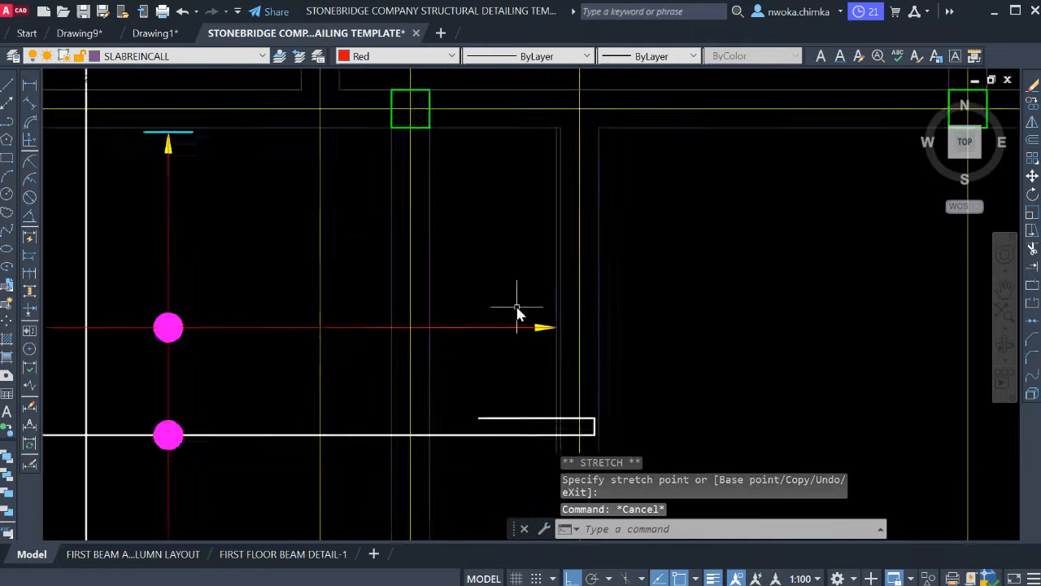
# Shorten the right-arrow leader by stretching its tail end about 507 toward the arrowhead.
pyautogui.click(552, 342)
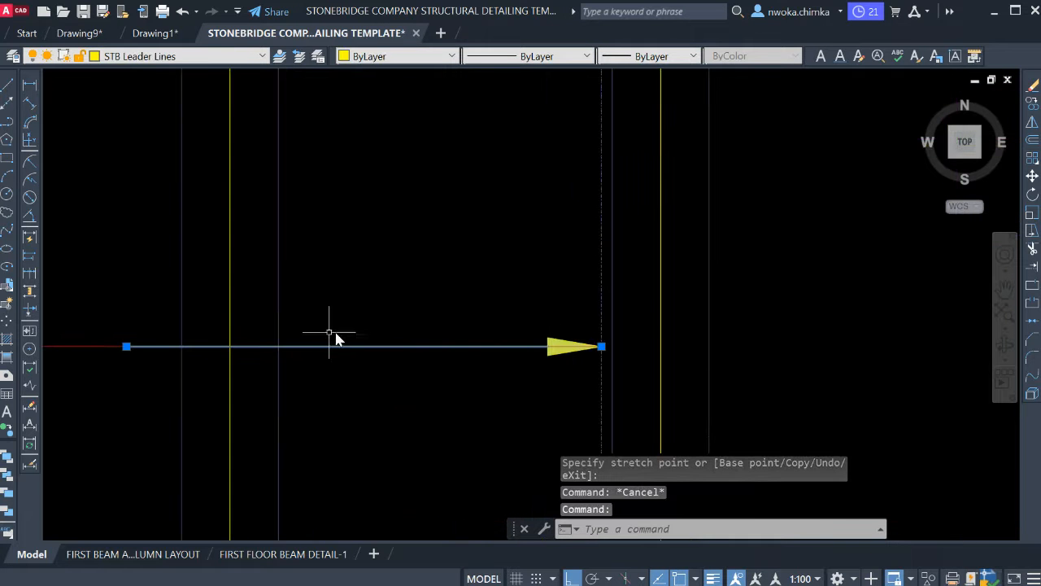
pyautogui.click(126, 347)
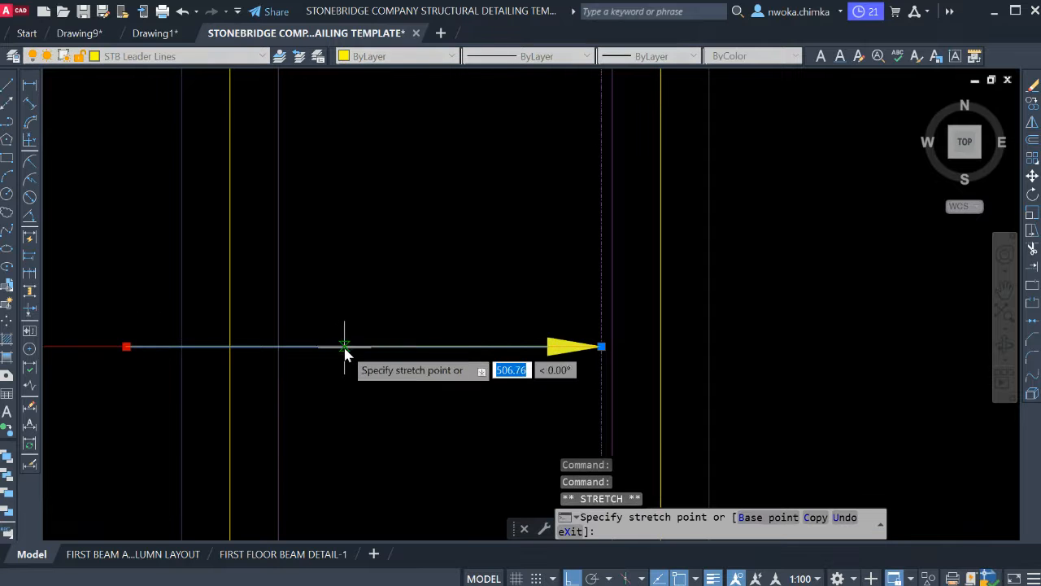
pyautogui.press('Escape')
pyautogui.scroll(-4, 658, 304)
pyautogui.scroll(-4, 542, 304)
pyautogui.moveTo(446, 302); pyautogui.dragTo(528, 296, button='middle')
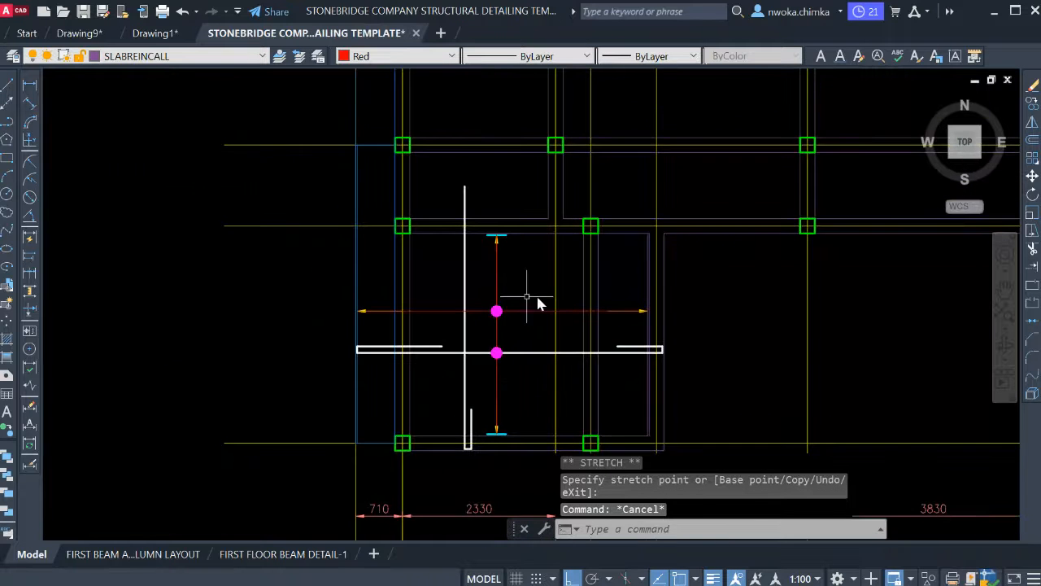
# Move the upper magenta dot left along the horizontal distribution line onto the vertical rebar.
pyautogui.moveTo(505, 332); pyautogui.dragTo(467, 312, button='middle')
pyautogui.scroll(4, 437, 317)
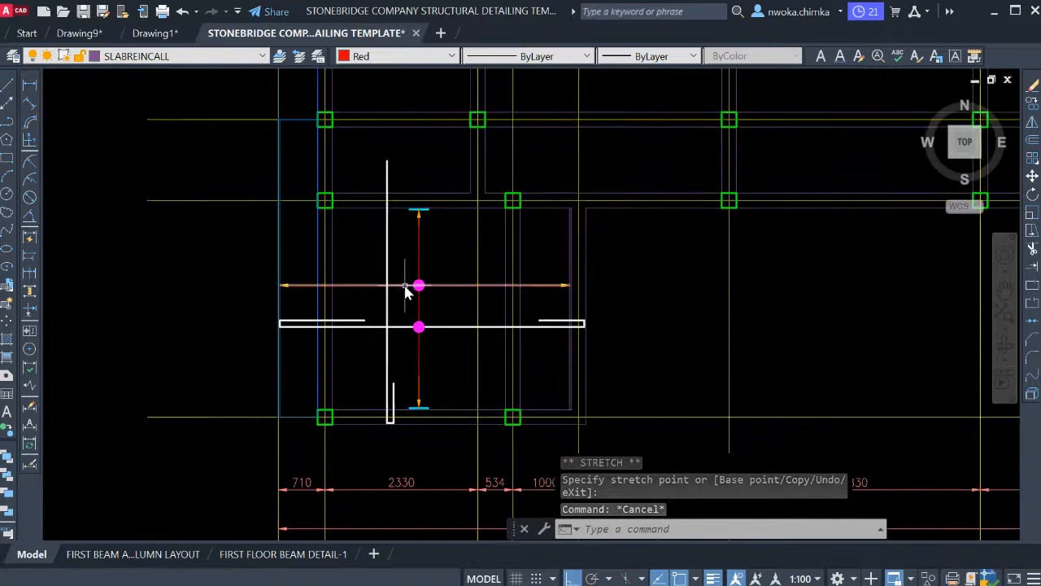
pyautogui.click(407, 244)
pyautogui.click(488, 318)
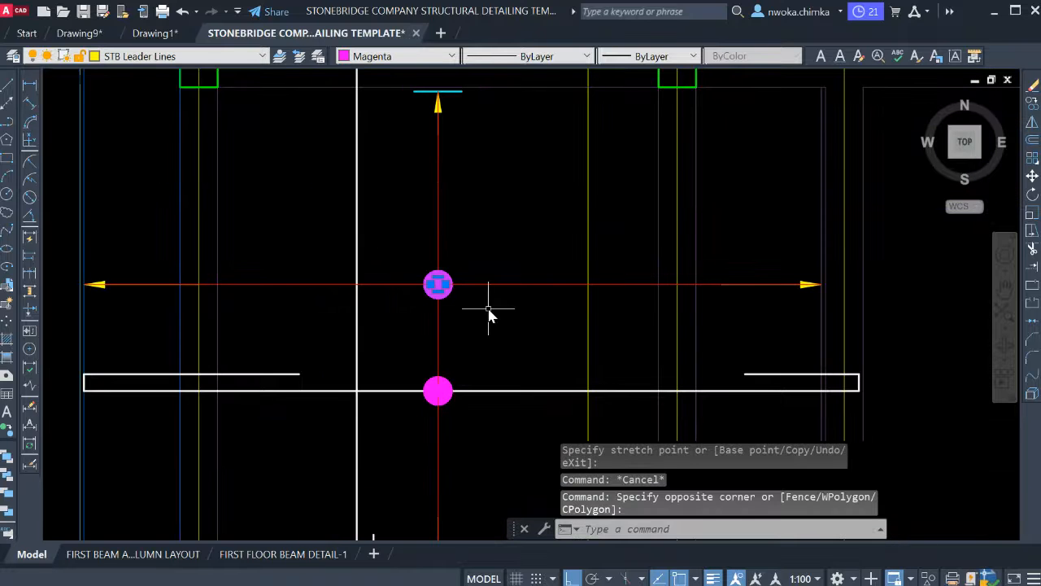
pyautogui.write('m')
pyautogui.press('Return')
pyautogui.scroll(4, 437, 286)
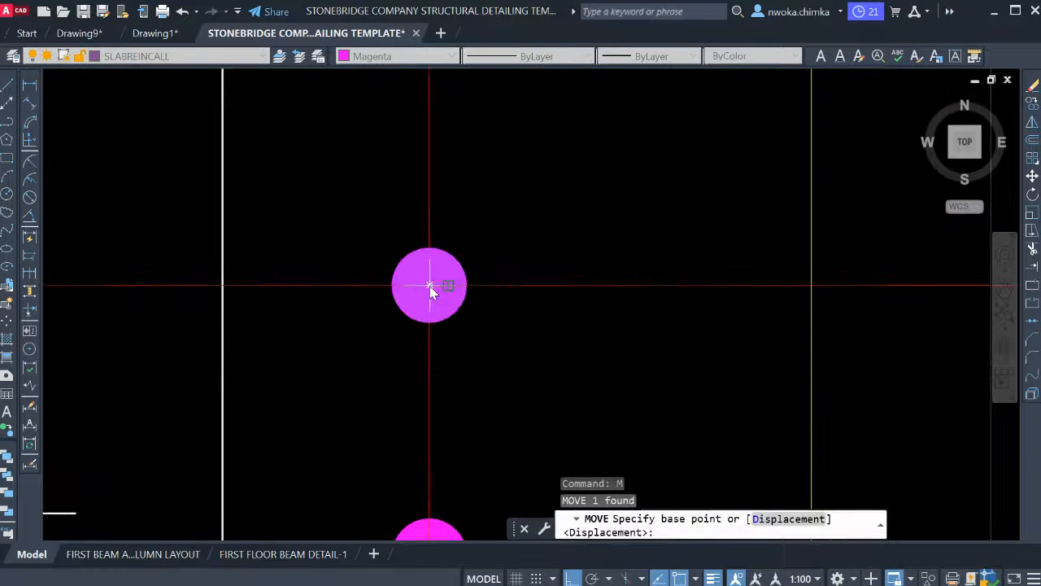
pyautogui.click(437, 289)
pyautogui.scroll(-4, 402, 281)
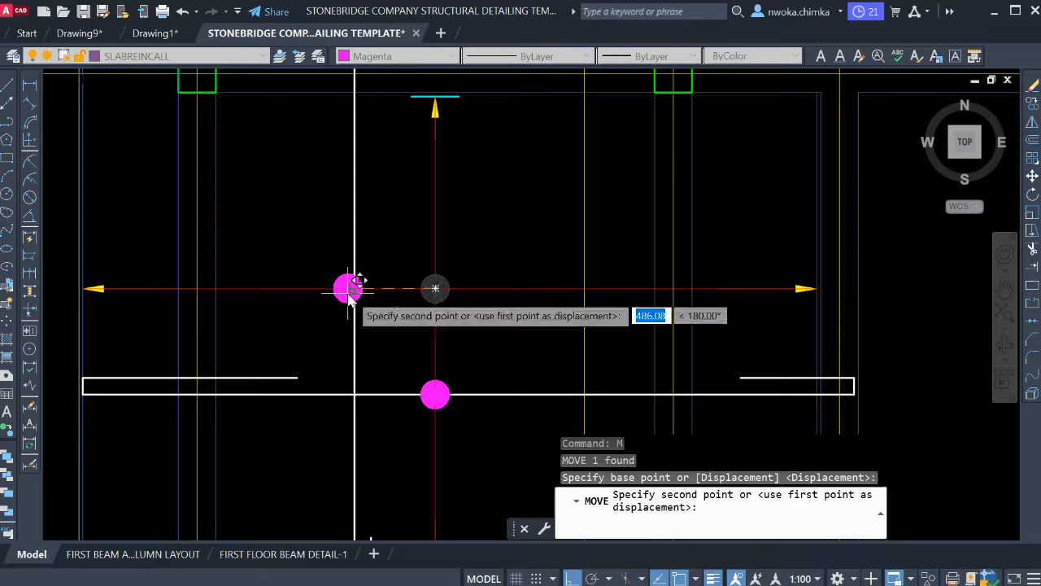
pyautogui.press('Escape')
pyautogui.scroll(-2, 634, 285)
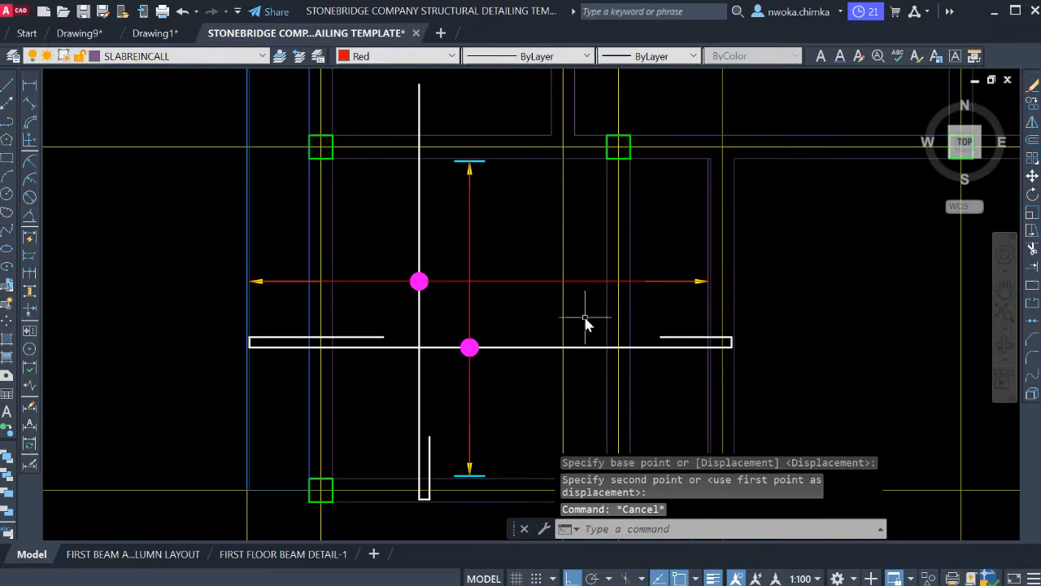
# Copy the cyan end tick from the top of the vertical distribution line to the right arrow's tip, using its midpoint as base.
pyautogui.scroll(4, 476, 159)
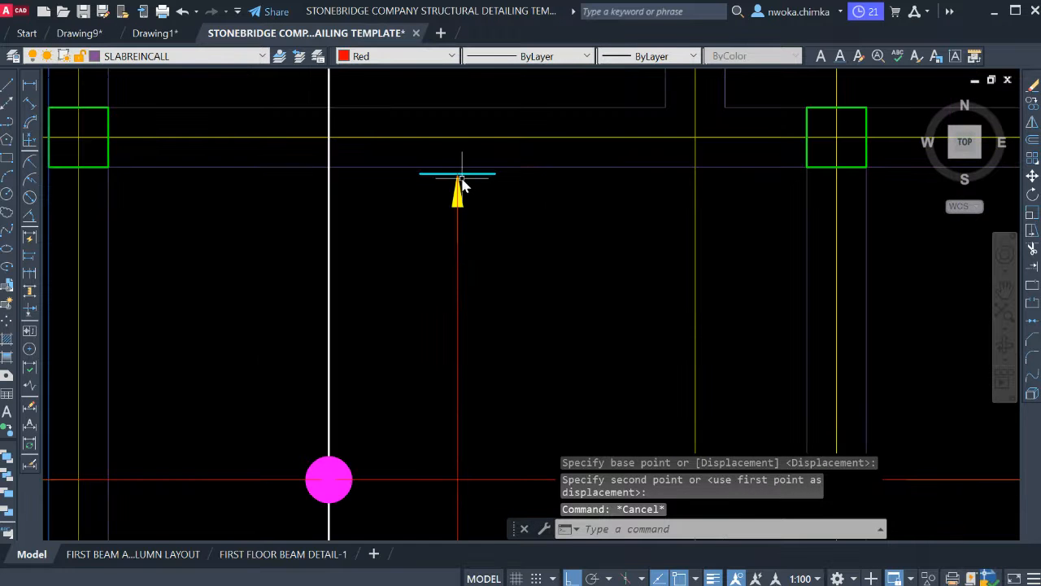
pyautogui.click(466, 181)
pyautogui.write('c')
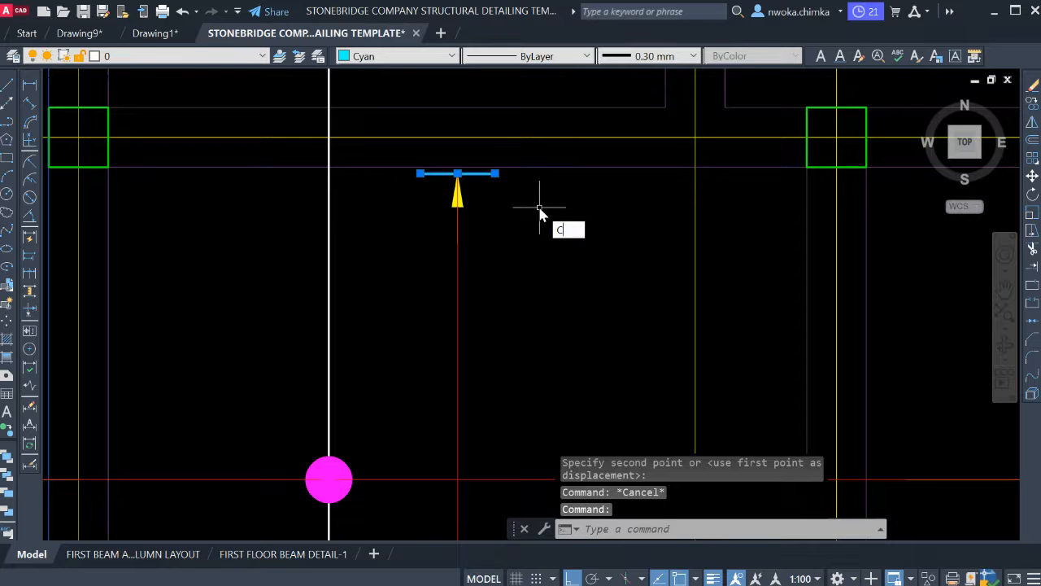
pyautogui.write('o')
pyautogui.press('Return')
pyautogui.scroll(4, 450, 169)
pyautogui.click(451, 168)
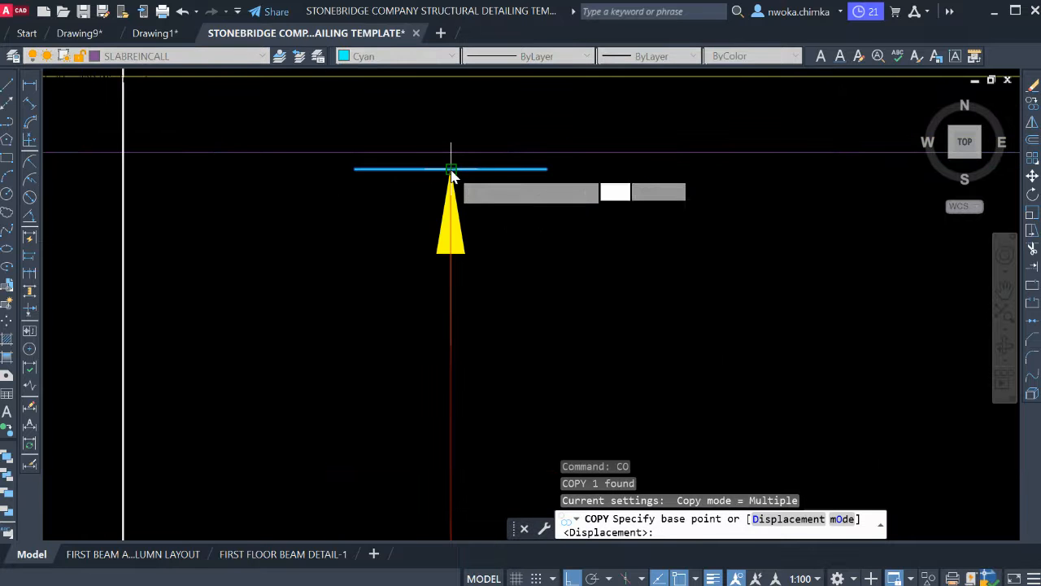
pyautogui.scroll(-6, 449, 174)
pyautogui.scroll(-2, 449, 173)
pyautogui.scroll(10, 679, 281)
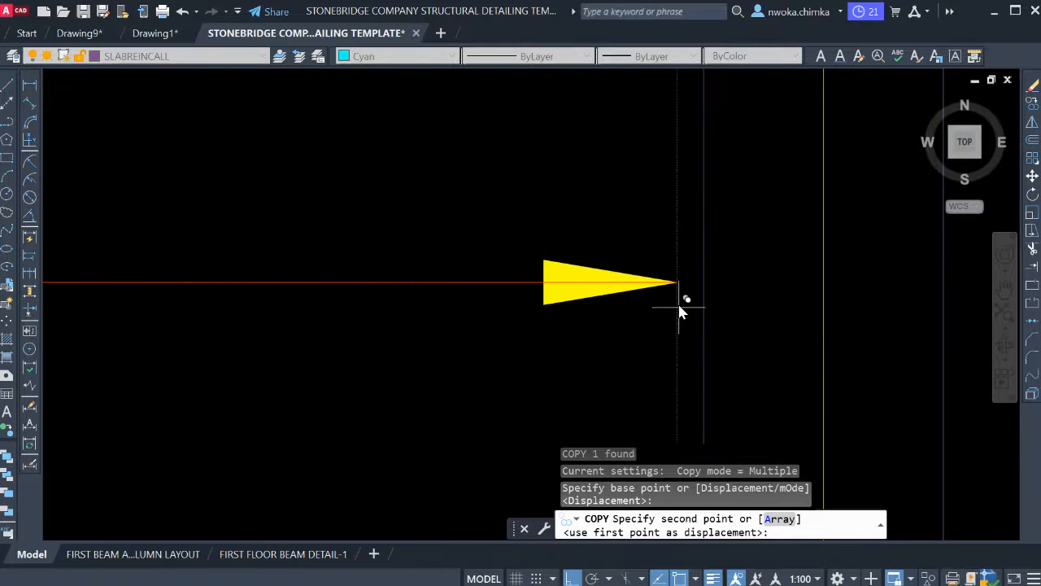
pyautogui.click(679, 283)
pyautogui.press('Escape')
# Rotate the copied cyan tick 90° about the right arrow's tip.
pyautogui.click(752, 283)
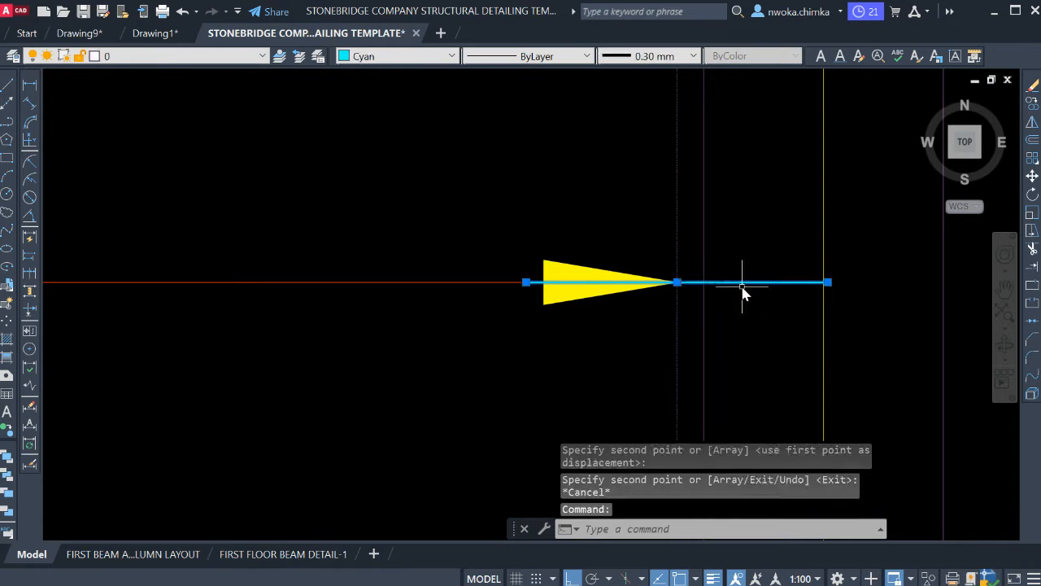
pyautogui.write('ro')
pyautogui.press('Return')
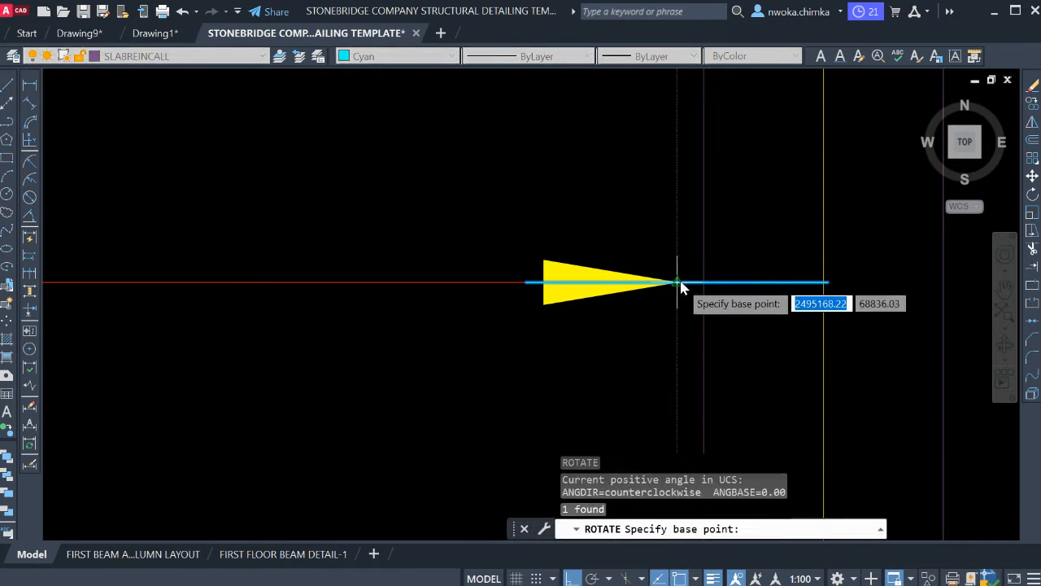
pyautogui.click(680, 283)
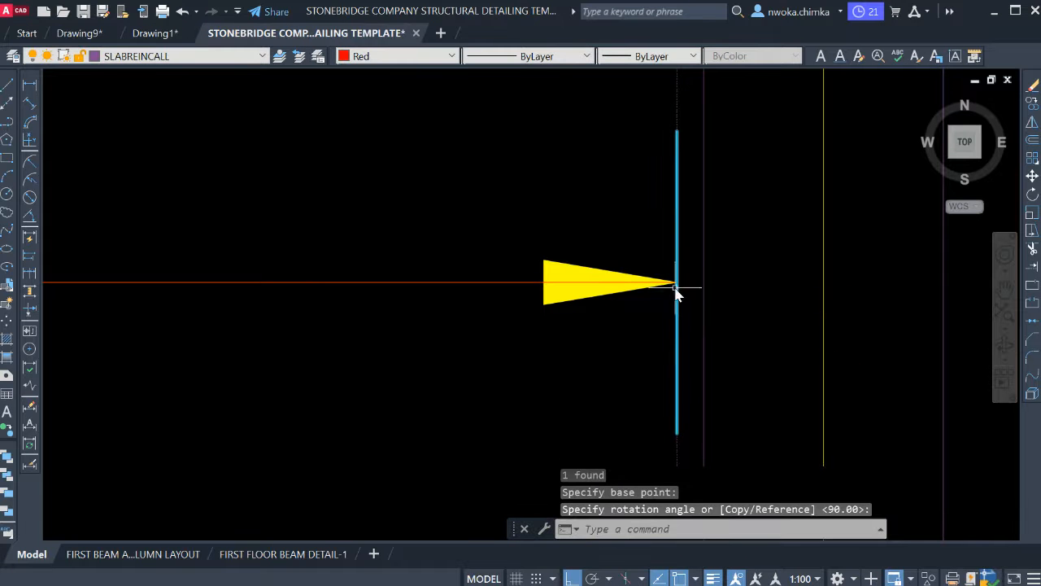
# Copy the vertical cyan tick from the right arrow's tip to the left arrow's tip of the horizontal distribution line.
pyautogui.click(681, 293)
pyautogui.write('cond ')
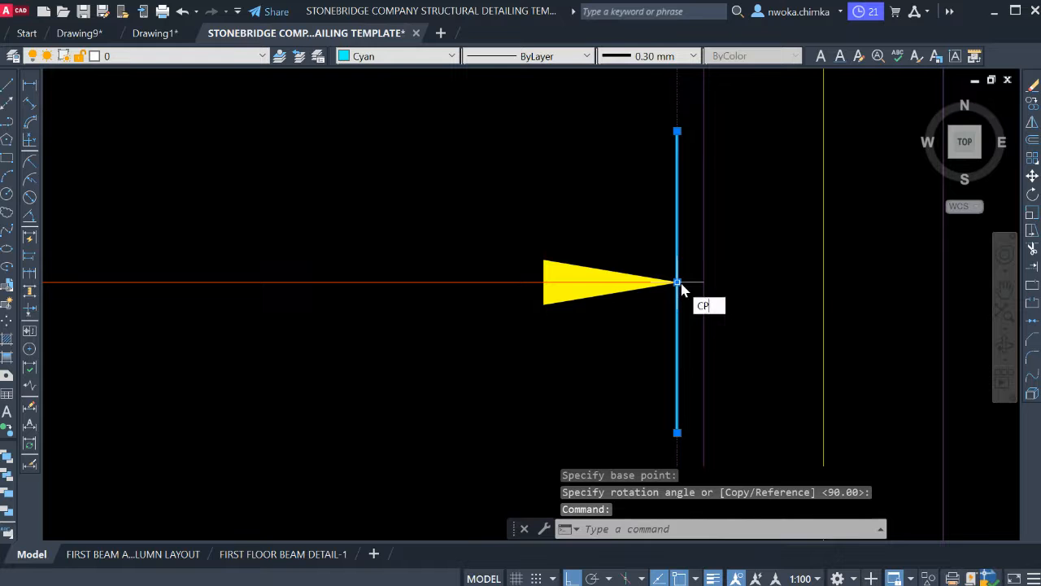
pyautogui.write('p')
pyautogui.press('Return')
pyautogui.click(679, 283)
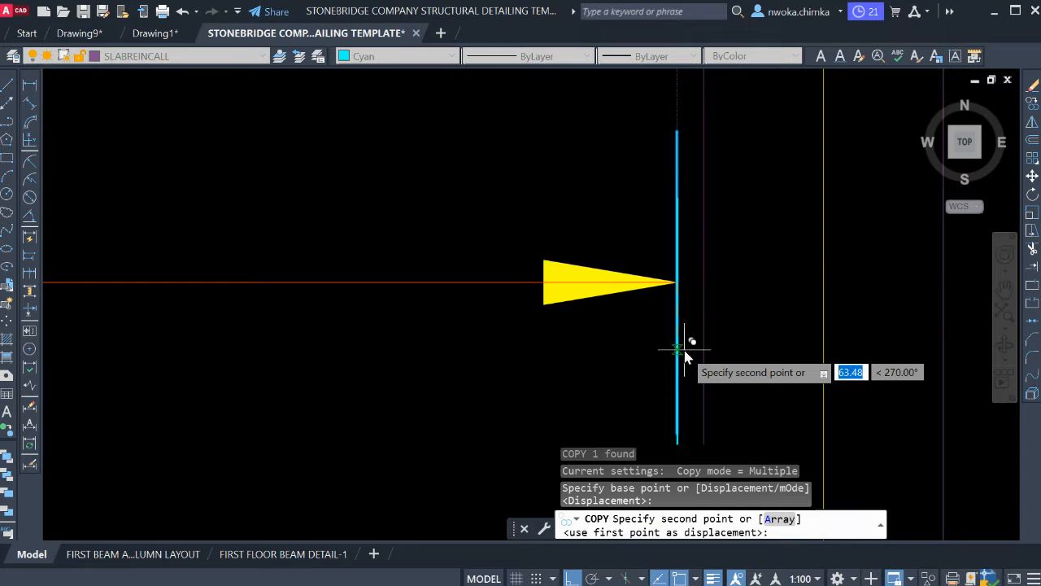
pyautogui.scroll(-6, 696, 325)
pyautogui.scroll(5, 260, 291)
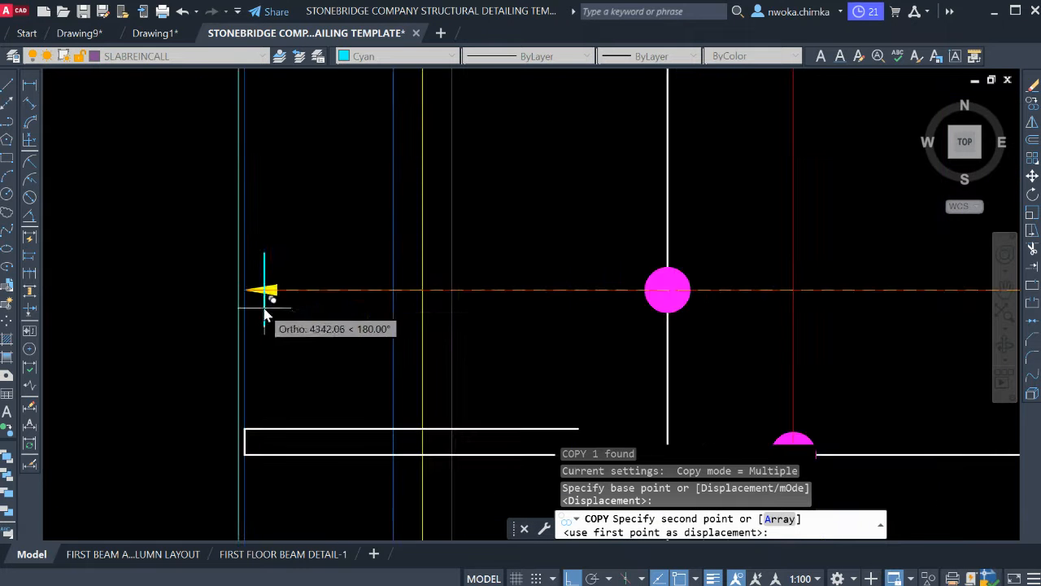
pyautogui.click(247, 290)
pyautogui.press('Escape')
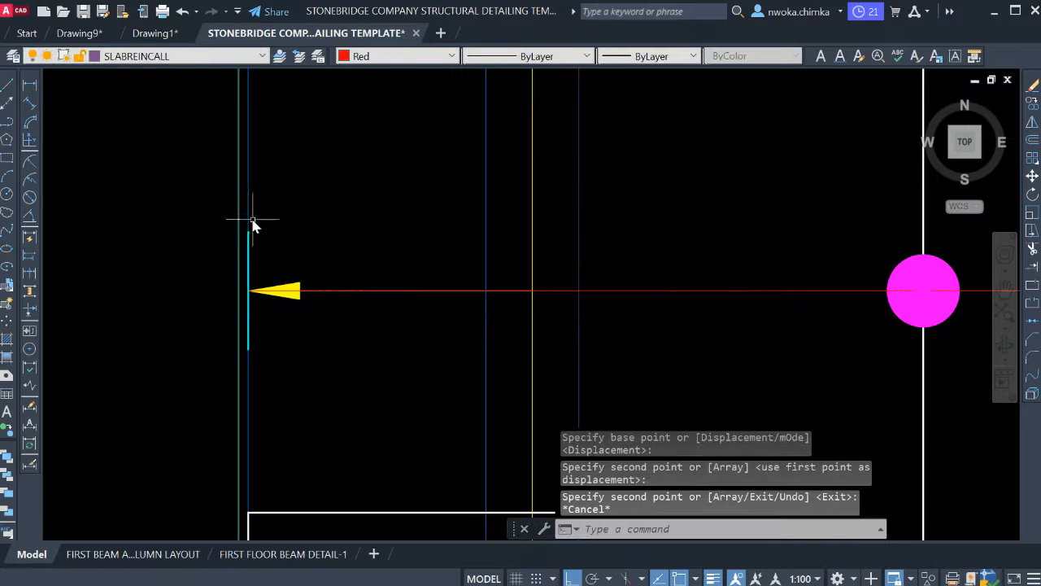
# Erase the blue vertical line running through the cyan tick at the right arrow's tip of the horizontal distribution line.
pyautogui.press('Escape')
pyautogui.scroll(-6, 190, 239)
pyautogui.scroll(6, 616, 284)
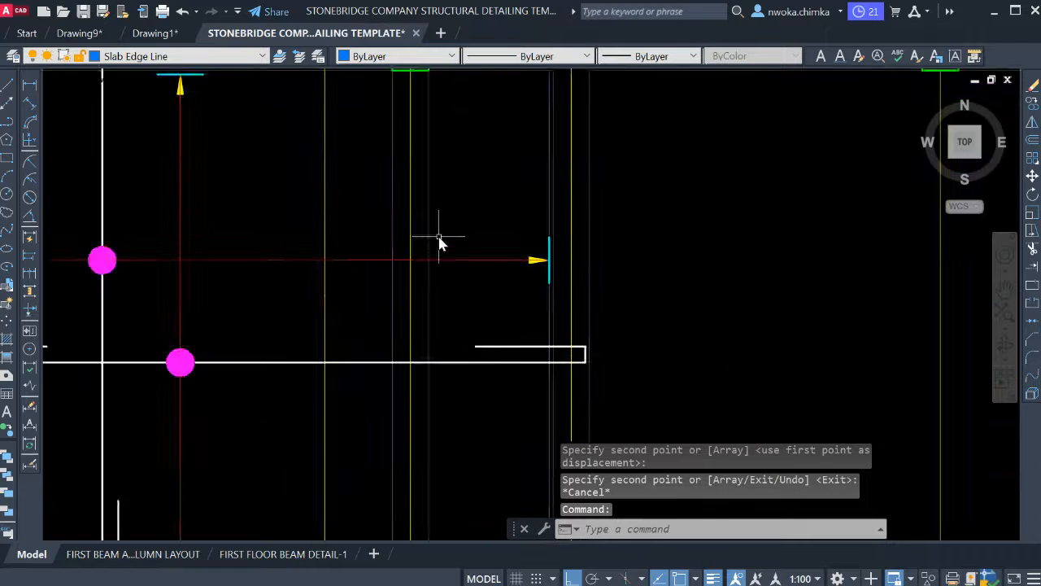
pyautogui.click(515, 231)
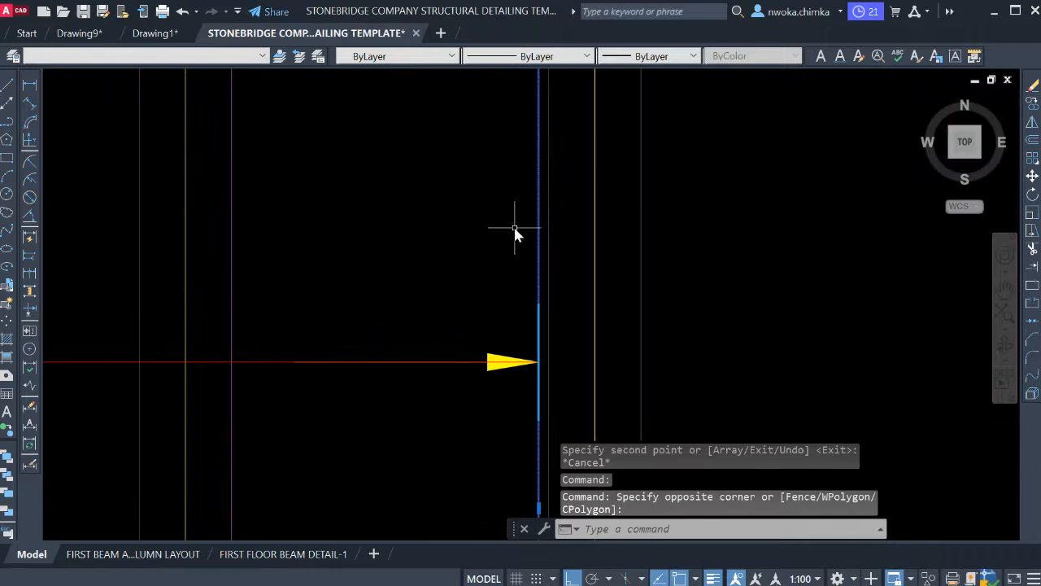
pyautogui.press('Return')
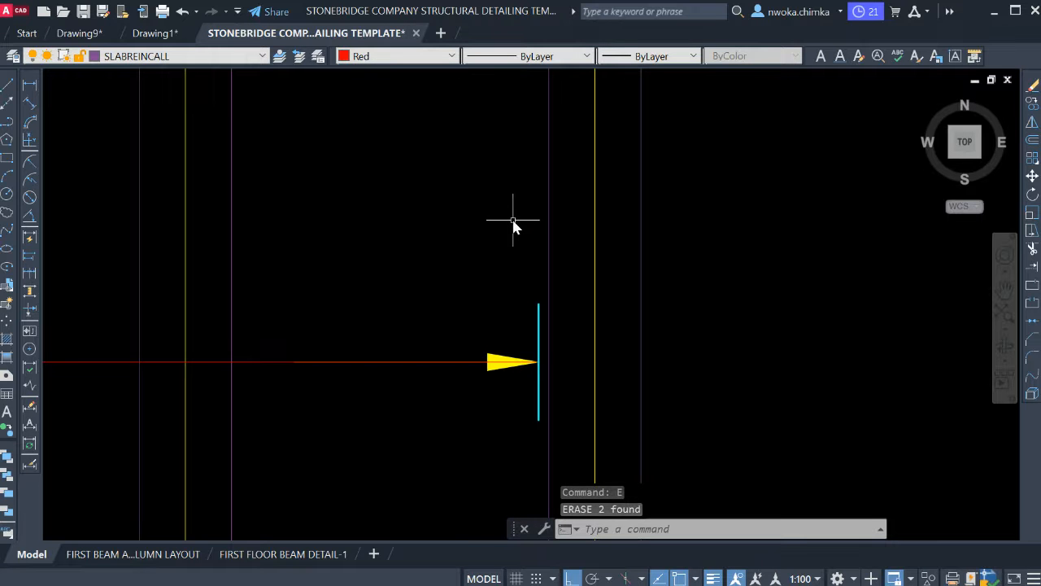
# Review the reinforcement drawn in the bay between grids A and B and the remaining bays of the first floor slab plan.
pyautogui.scroll(-8, 534, 297)
pyautogui.moveTo(452, 281); pyautogui.dragTo(450, 304, button='middle')
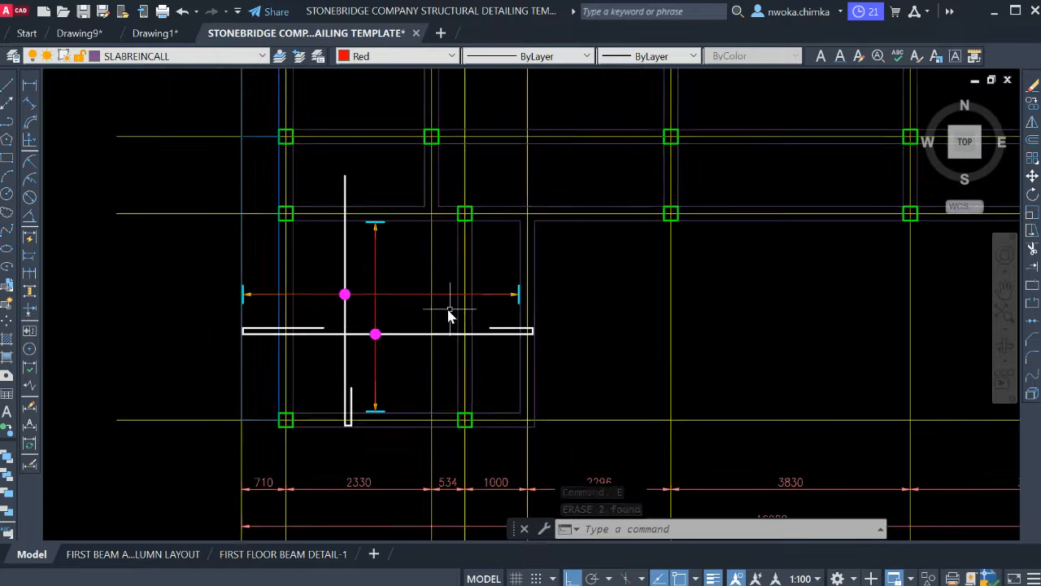
pyautogui.scroll(-5, 394, 293)
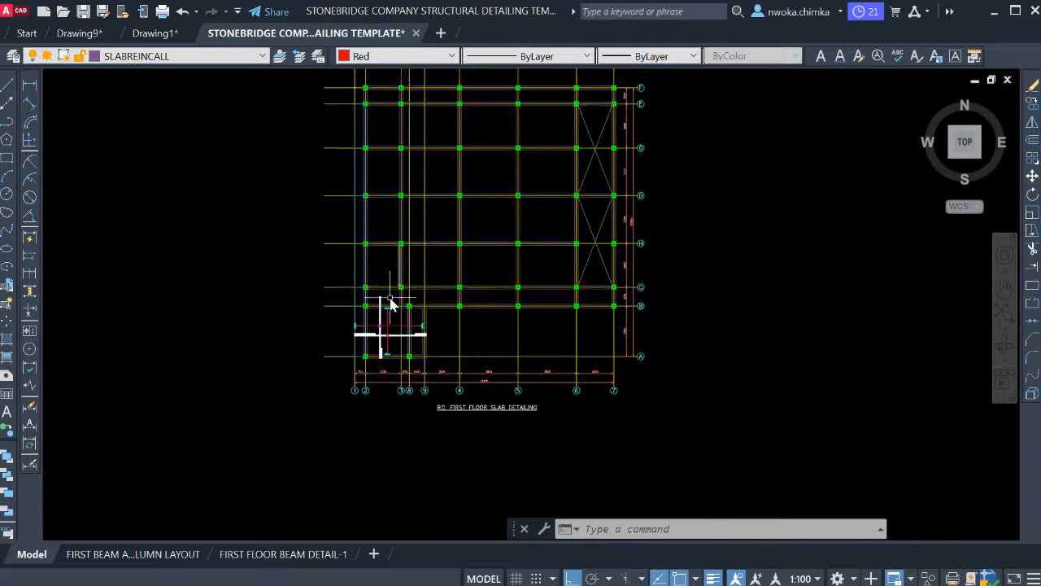
pyautogui.scroll(6, 407, 303)
pyautogui.scroll(3, 398, 362)
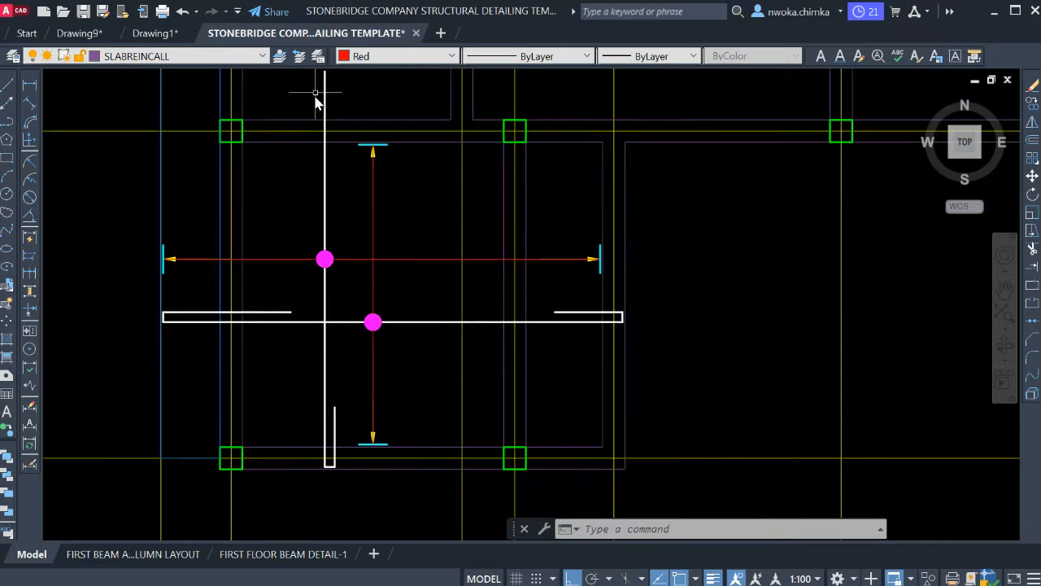
pyautogui.scroll(-3, 297, 419)
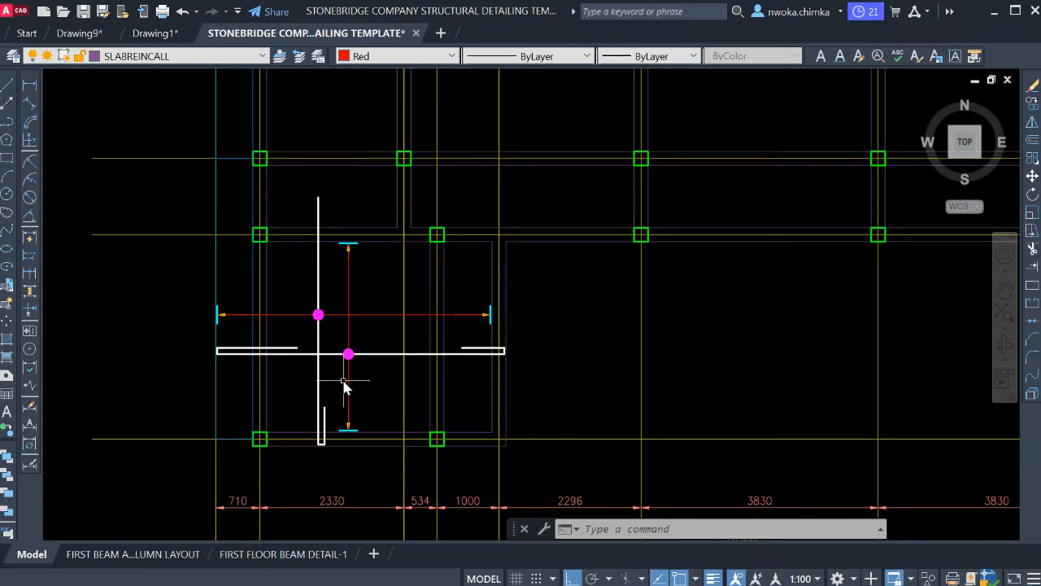
pyautogui.scroll(-4, 416, 338)
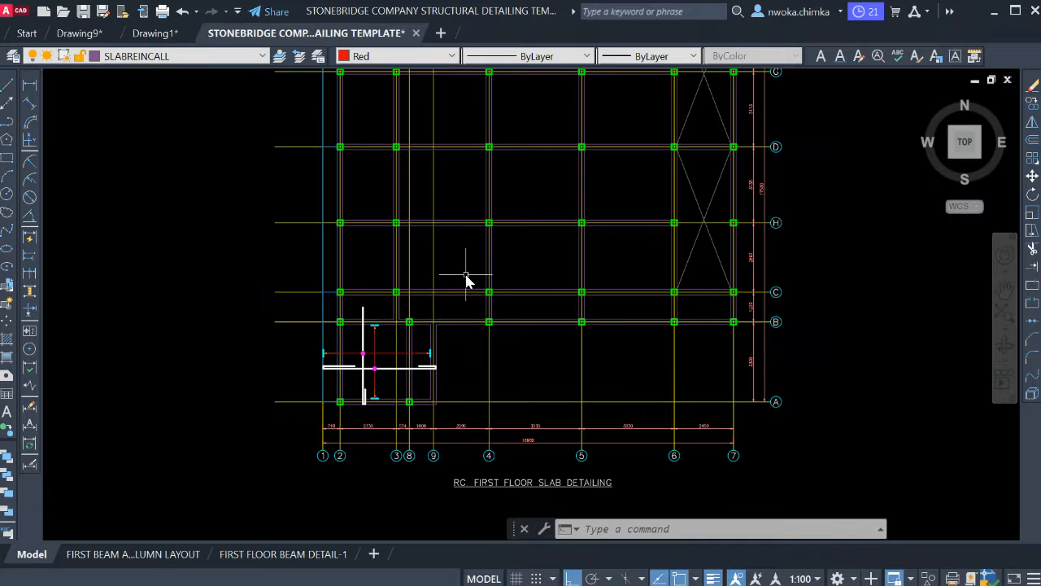
pyautogui.moveTo(434, 231); pyautogui.dragTo(345, 296, button='middle')
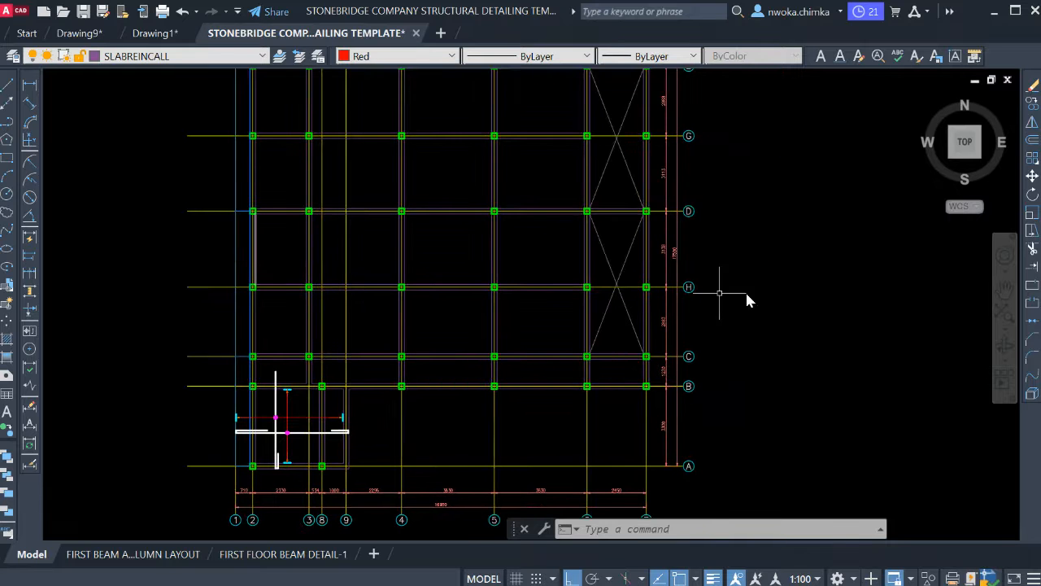
# Make STB Rebars the current layer and set the current object colour to ByLayer.
pyautogui.click(177, 60)
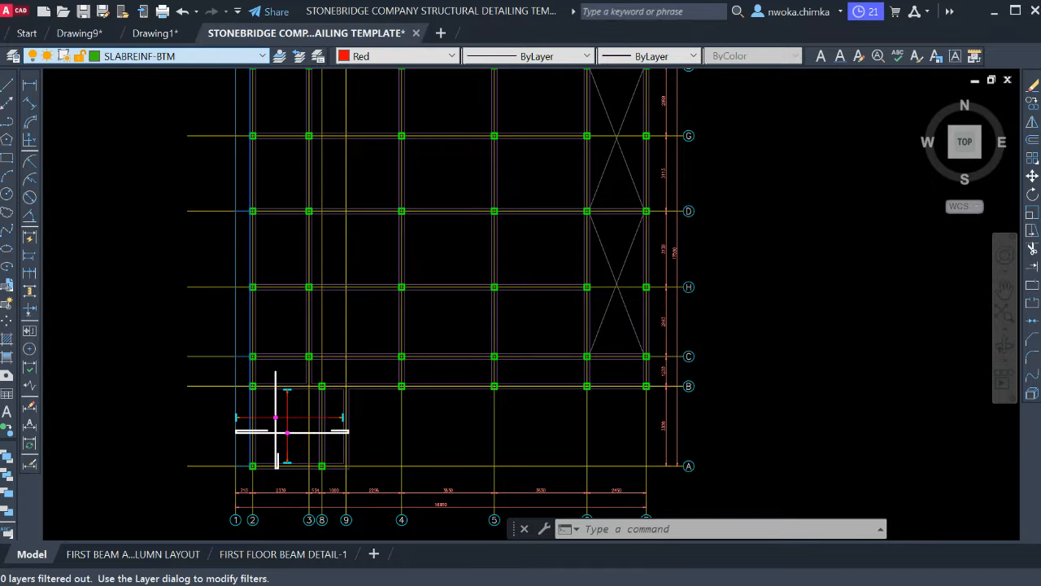
pyautogui.click(399, 55)
pyautogui.click(374, 76)
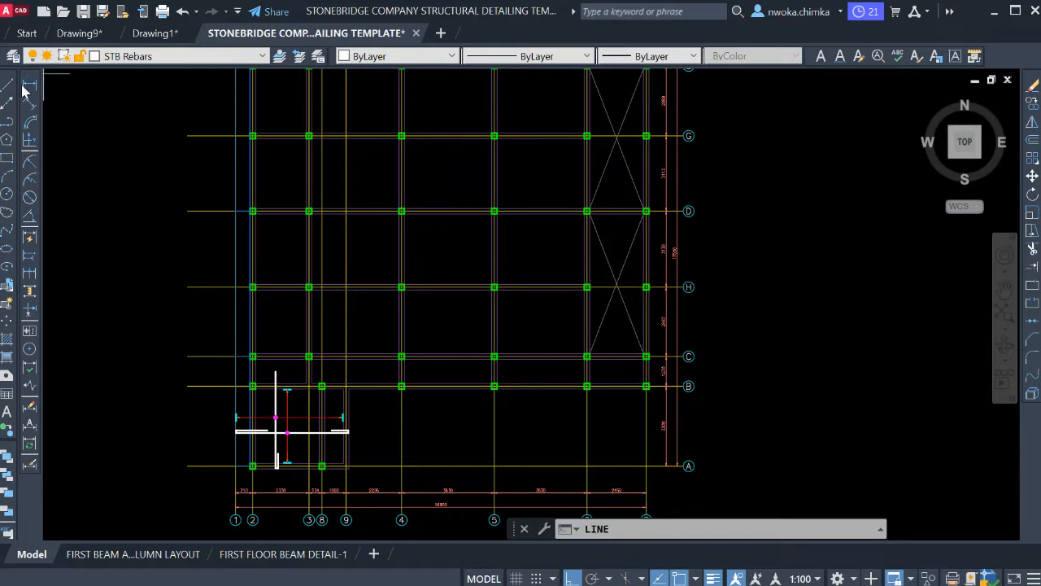
# Draw a horizontal rebar line 10500 long from the slab's left edge, between grids H and D.
pyautogui.scroll(4, 414, 333)
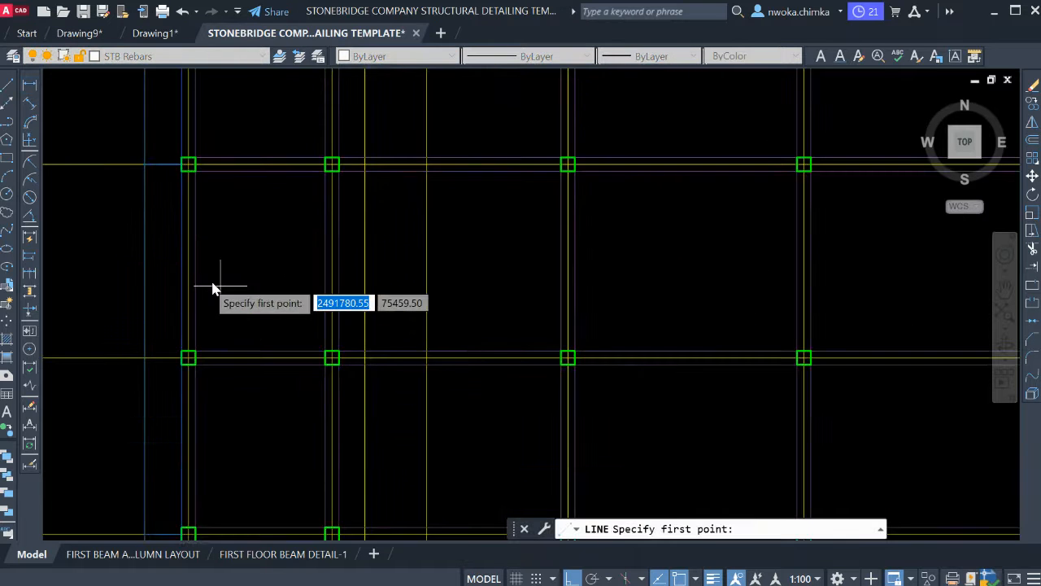
pyautogui.moveTo(213, 289); pyautogui.dragTo(247, 295, button='middle')
pyautogui.scroll(2, 183, 275)
pyautogui.click(179, 271)
pyautogui.scroll(-2, 268, 314)
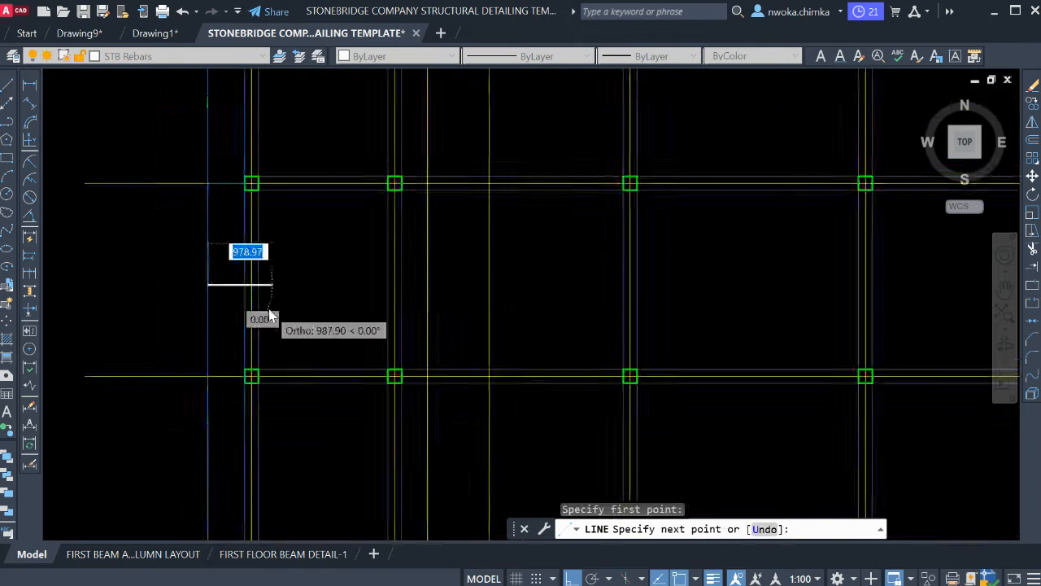
pyautogui.scroll(-4, 271, 316)
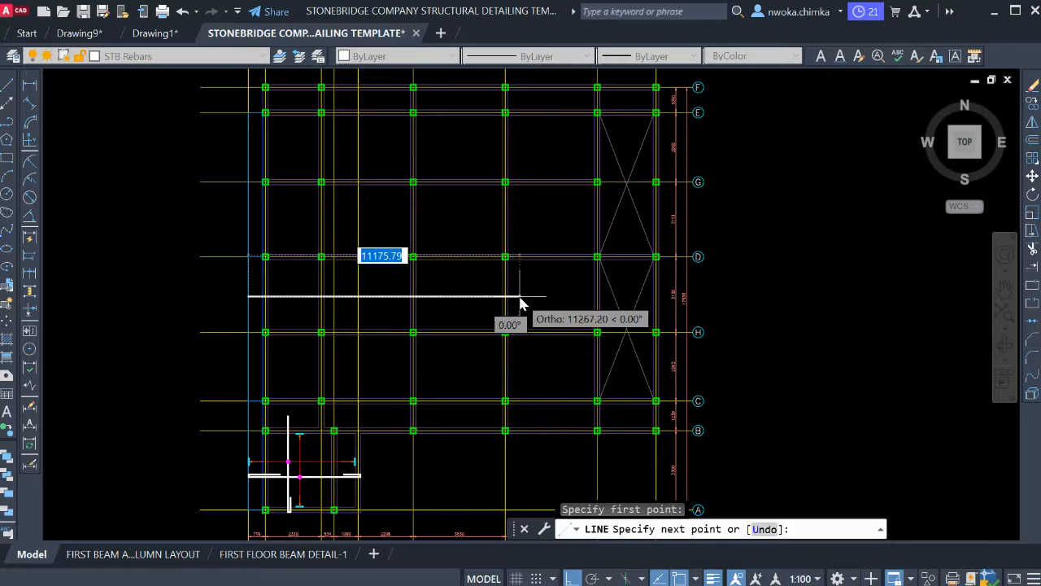
pyautogui.scroll(4, 320, 300)
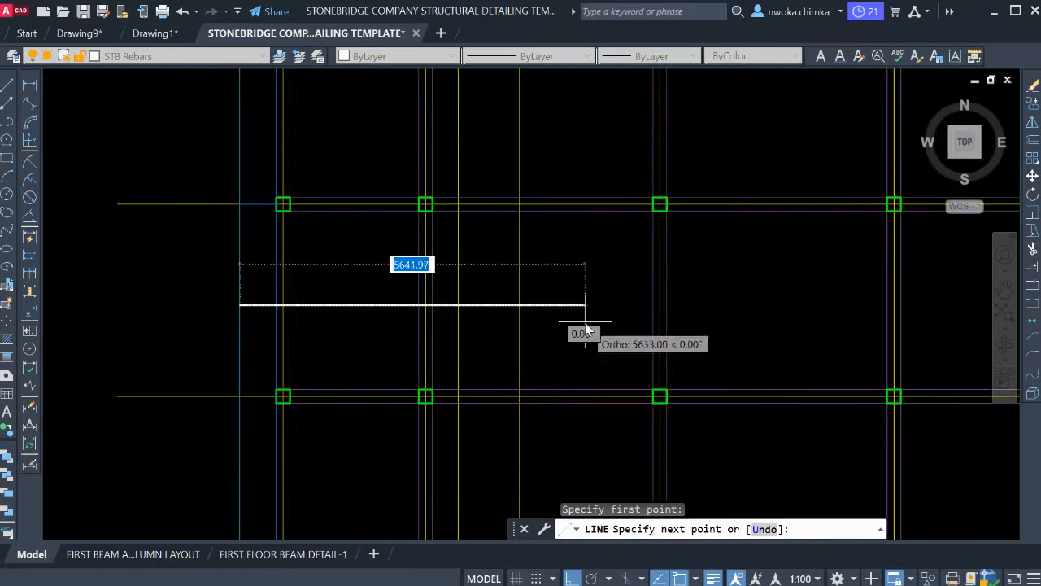
pyautogui.write('10500')
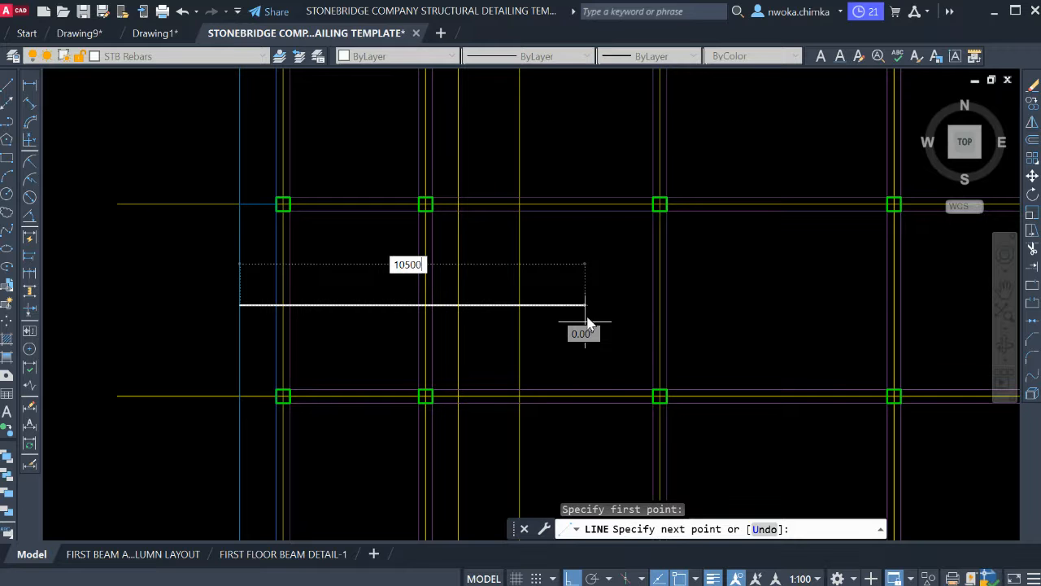
pyautogui.press('Return')
pyautogui.scroll(-2, 521, 310)
pyautogui.press('Escape')
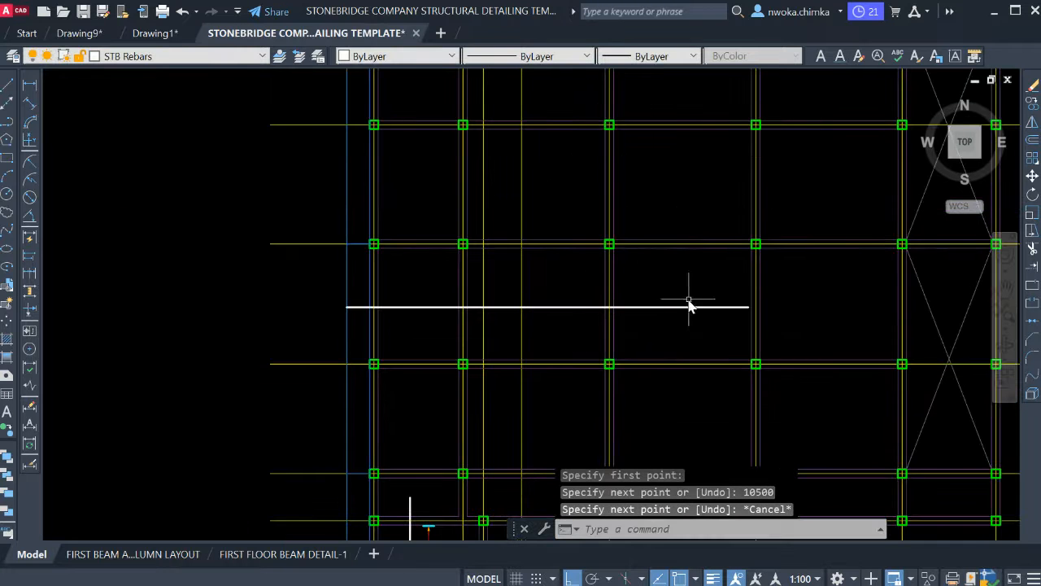
# Stretch the new rebar's left end onto the blue slab edge line, then pull it back 25 inward.
pyautogui.scroll(6, 349, 274)
pyautogui.click(370, 339)
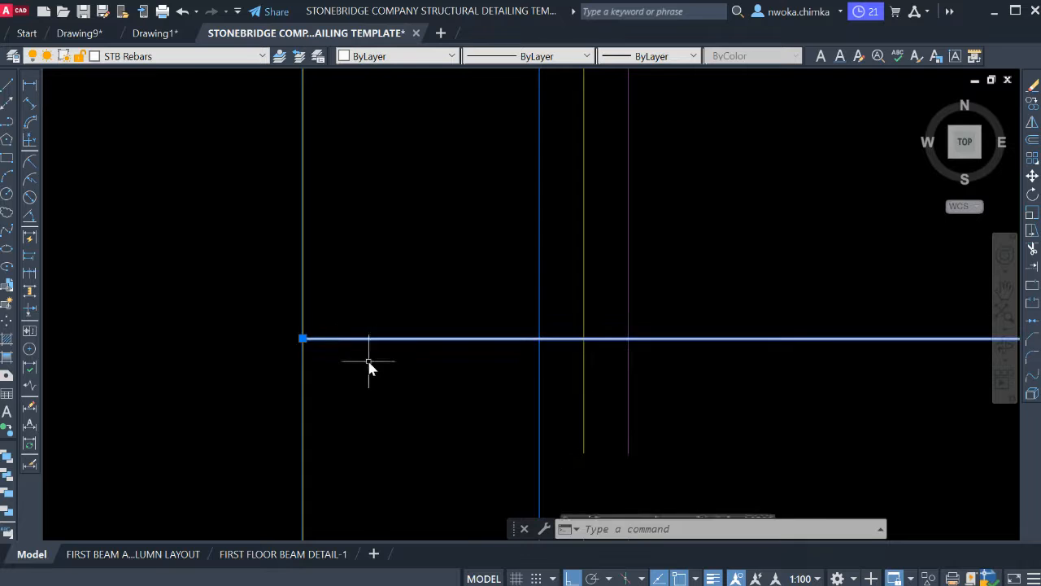
pyautogui.scroll(-3, 350, 358)
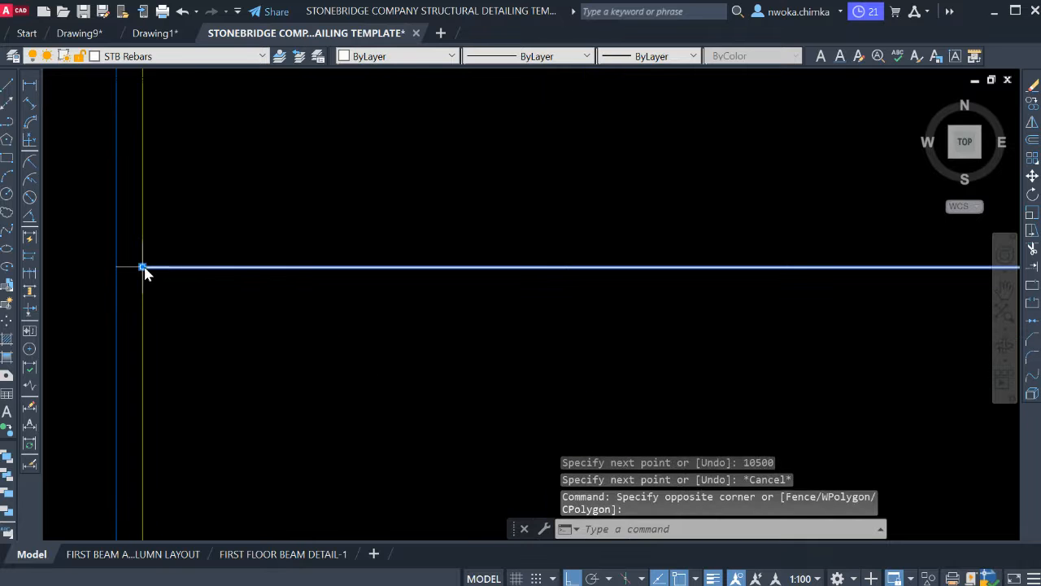
pyautogui.click(142, 267)
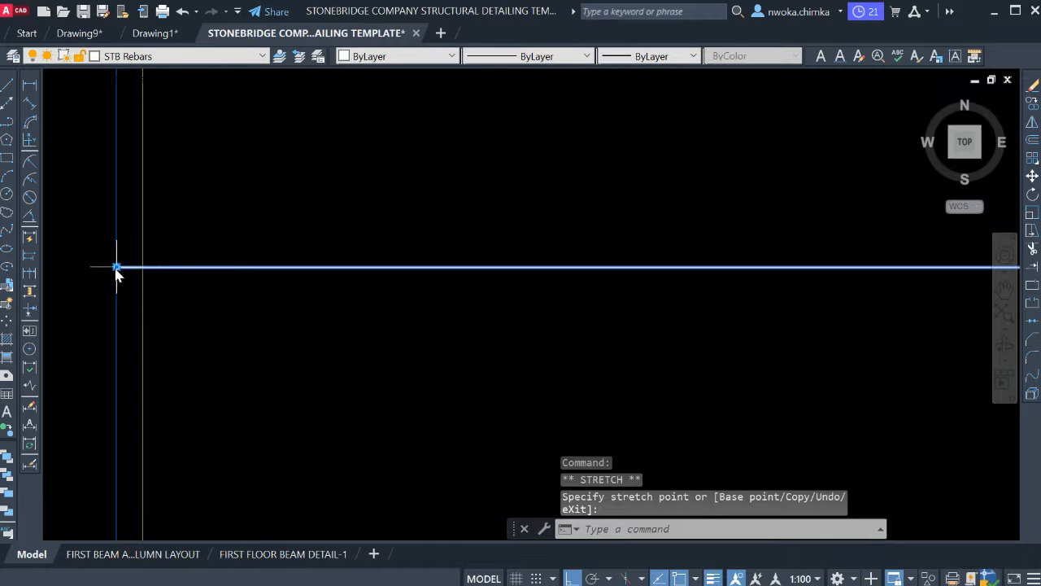
pyautogui.click(116, 267)
pyautogui.click(116, 266)
pyautogui.write('2')
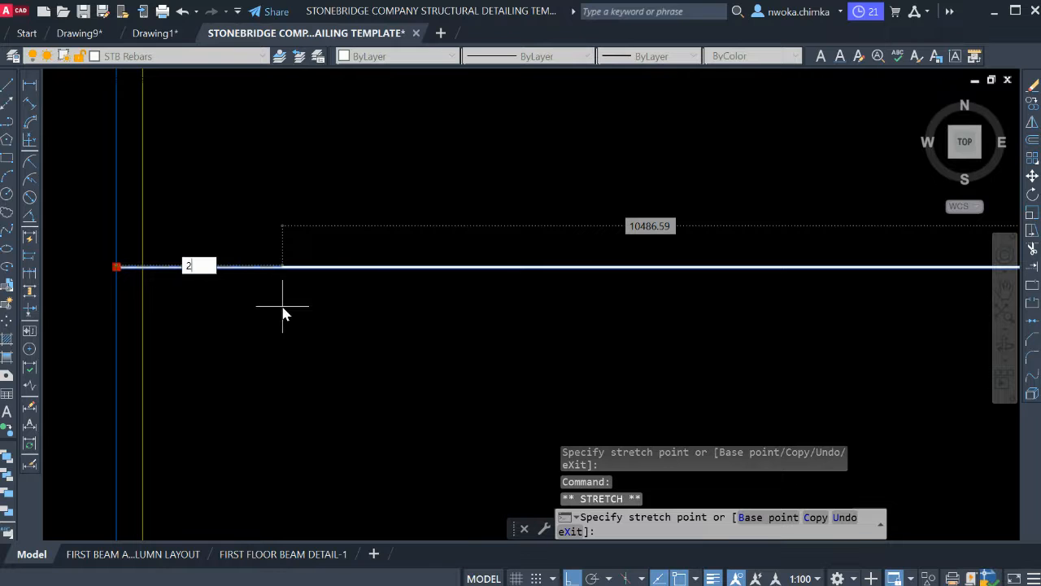
pyautogui.write('5')
pyautogui.press('Return')
pyautogui.scroll(-3, 293, 302)
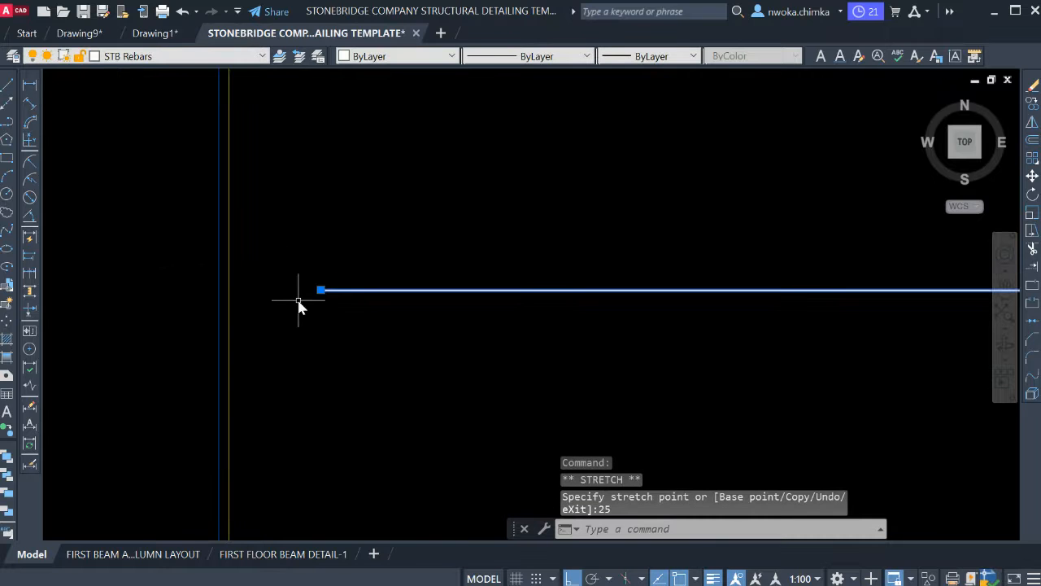
pyautogui.press('Escape')
# Draw the rebar's left hook with a line 100 upward from its end and horizontally right to grid line 2.
pyautogui.write('l')
pyautogui.press('Return')
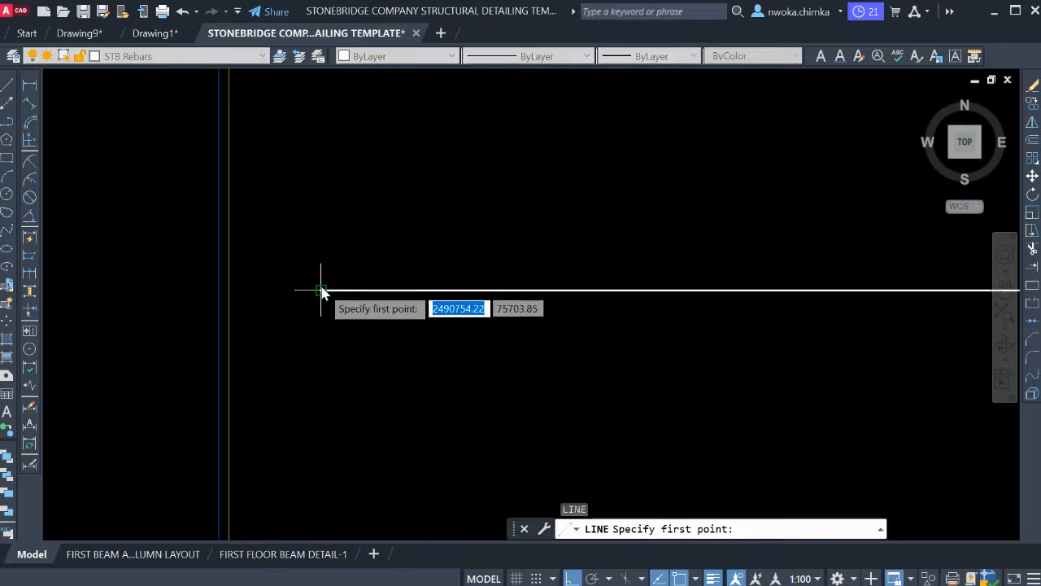
pyautogui.click(322, 290)
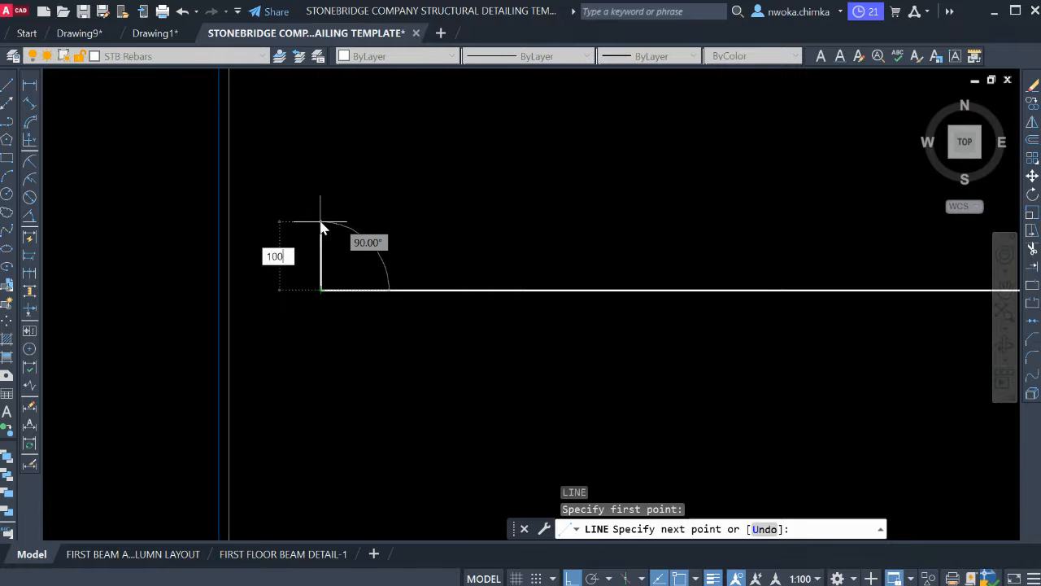
pyautogui.write('100')
pyautogui.press('Return')
pyautogui.scroll(5, 321, 285)
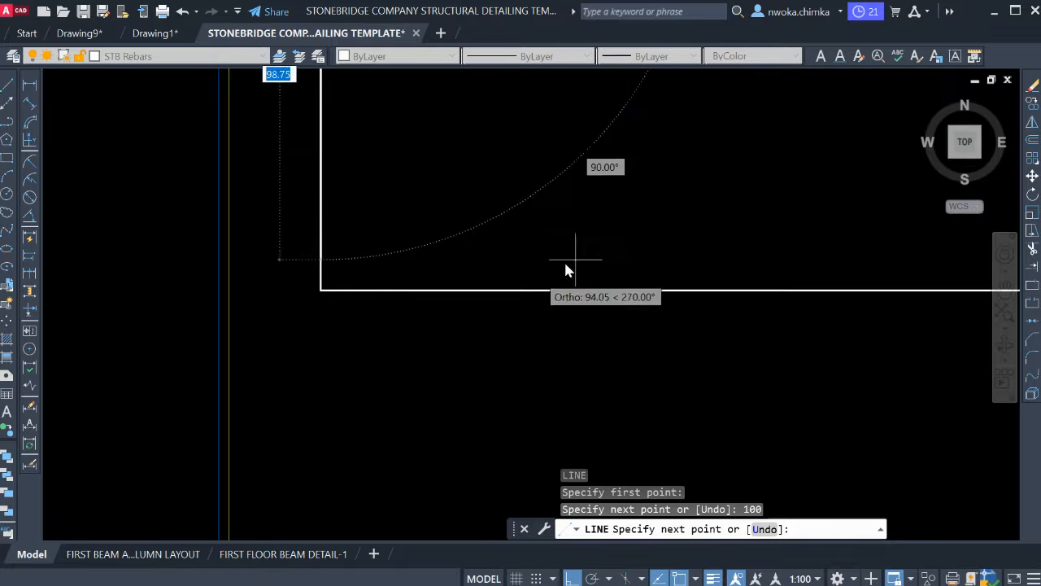
pyautogui.scroll(-6, 509, 284)
pyautogui.moveTo(569, 262); pyautogui.dragTo(460, 266, button='middle')
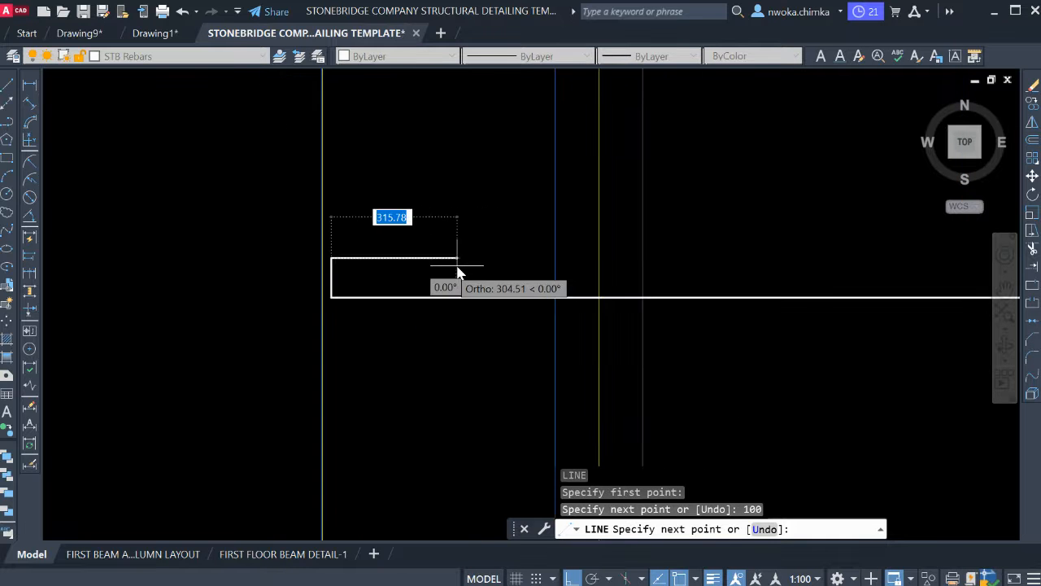
pyautogui.scroll(-4, 483, 241)
pyautogui.scroll(2, 471, 246)
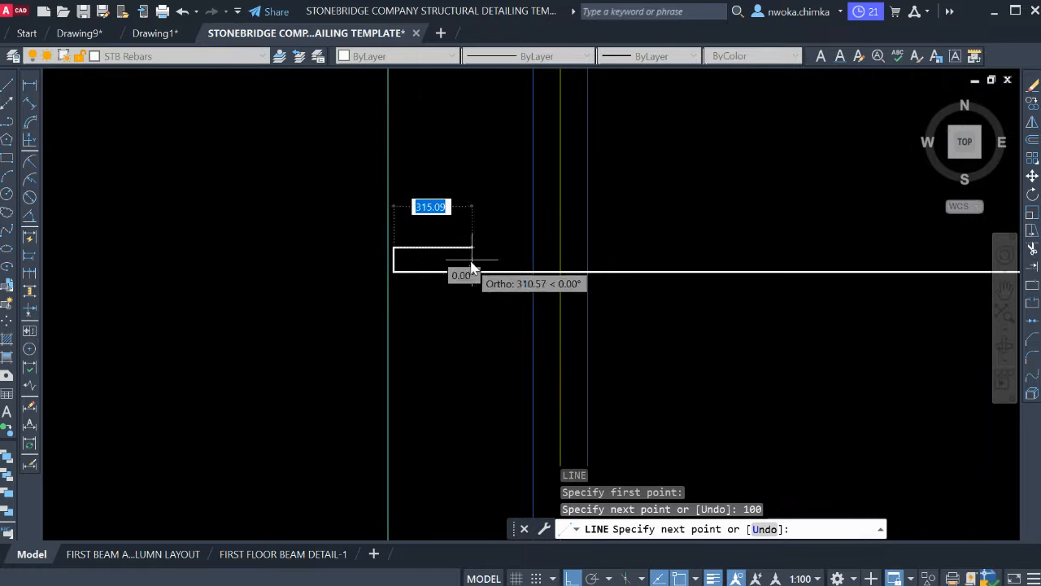
pyautogui.click(561, 249)
pyautogui.press('Escape')
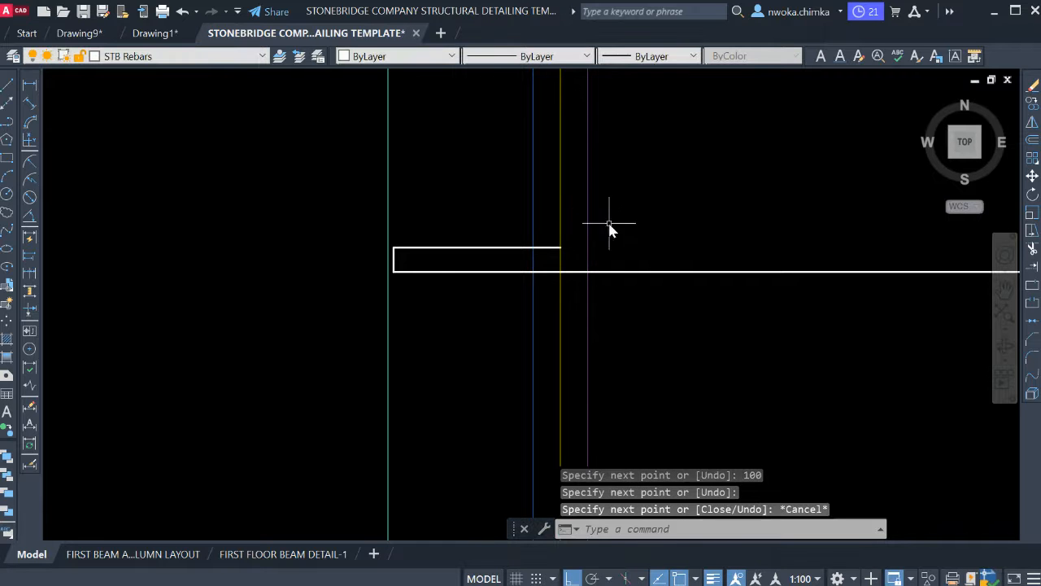
# Stretch the free end of the left hook's upper leg 600 to the right past grid line 2.
pyautogui.click(551, 244)
pyautogui.click(551, 260)
pyautogui.click(561, 248)
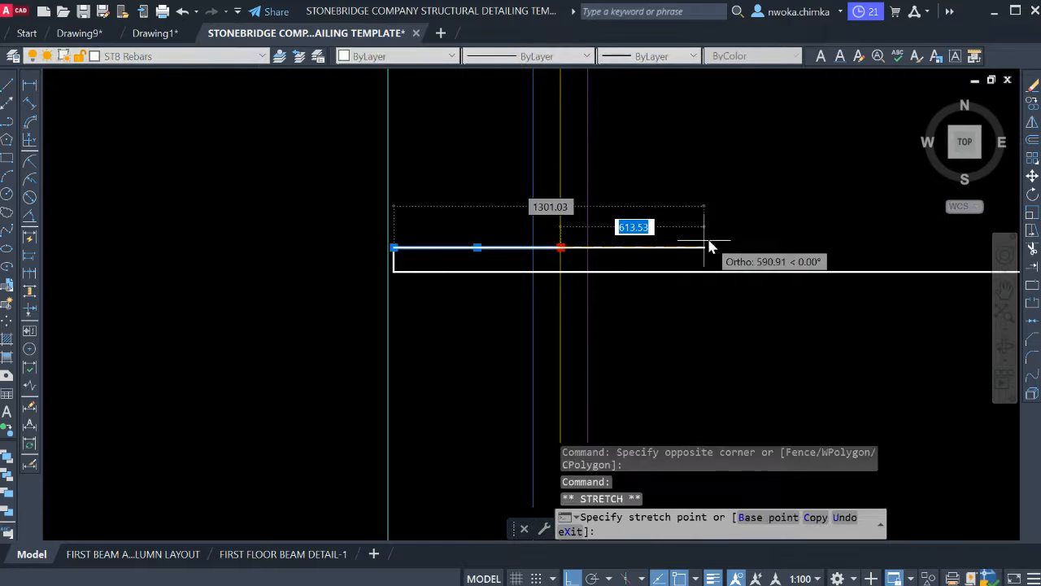
pyautogui.write('60')
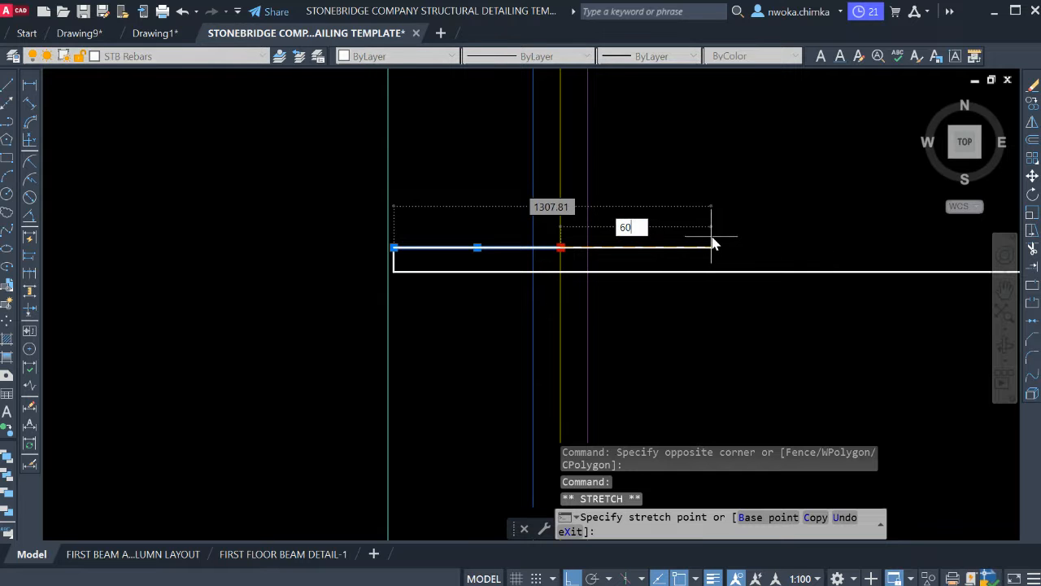
pyautogui.write('0')
pyautogui.press('Return')
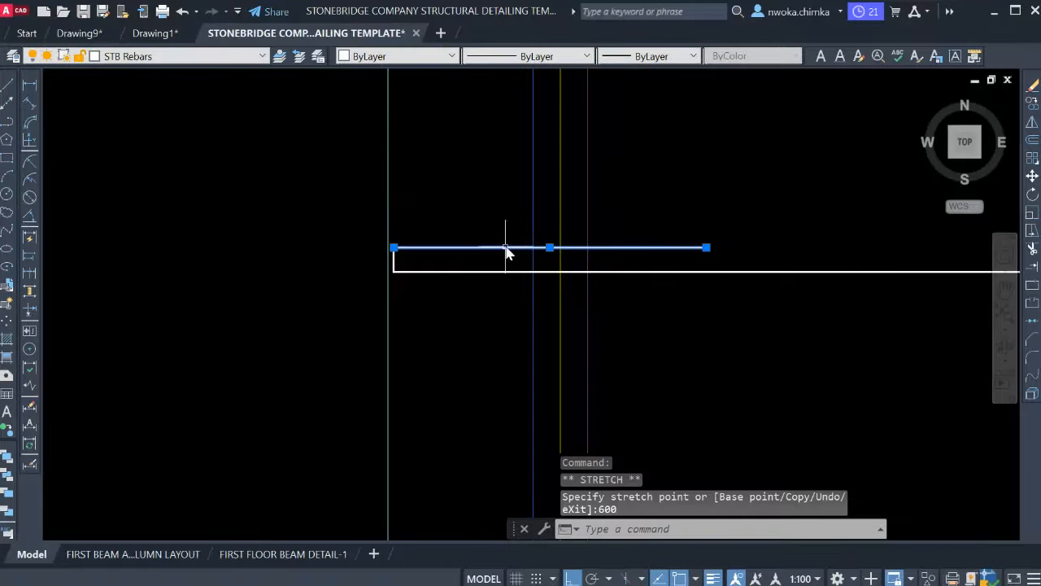
pyautogui.scroll(-2, 505, 252)
pyautogui.press('Escape')
pyautogui.write('l')
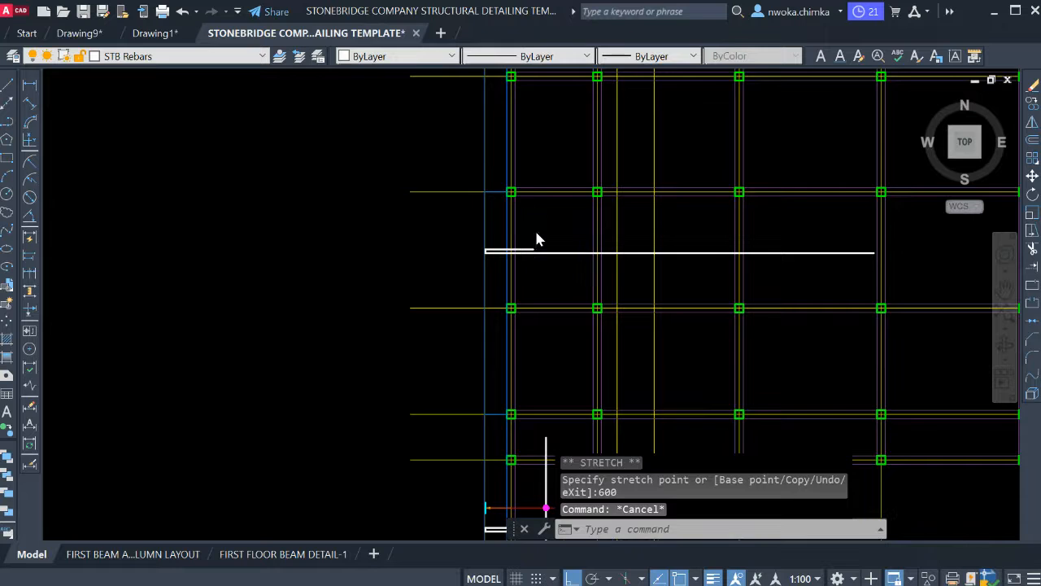
pyautogui.press('Return')
pyautogui.scroll(-2, 560, 237)
pyautogui.scroll(4, 816, 253)
pyautogui.moveTo(709, 255); pyautogui.dragTo(641, 281, button='middle')
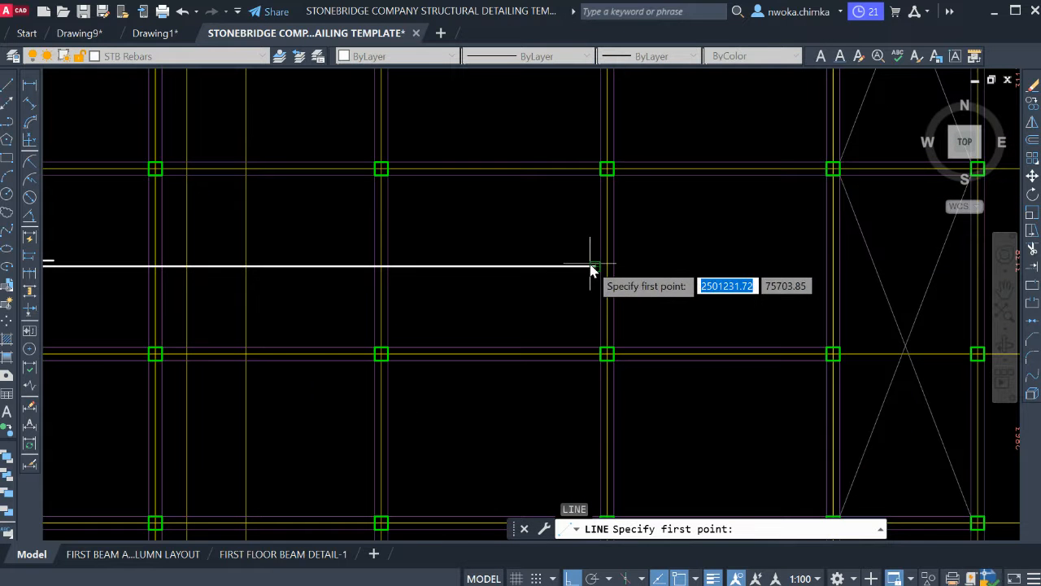
pyautogui.press('Escape')
pyautogui.scroll(2, 594, 270)
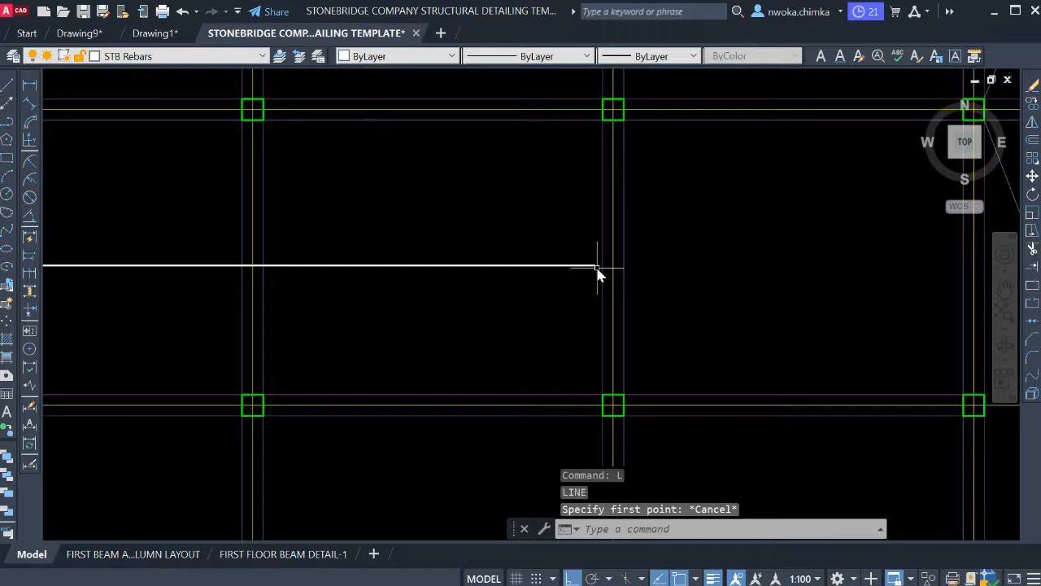
pyautogui.scroll(-2, 598, 272)
pyautogui.press('Return')
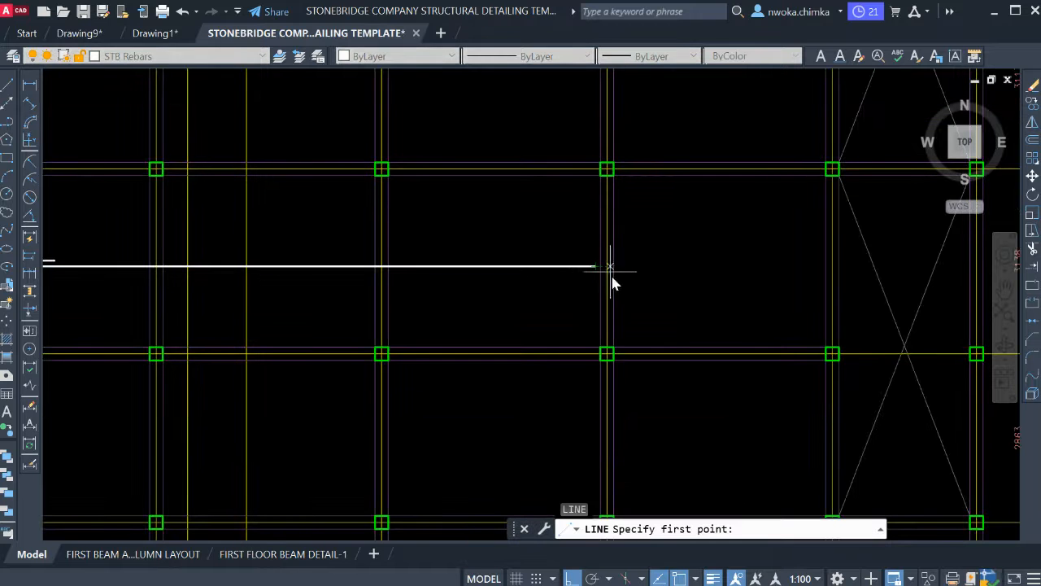
pyautogui.press('Escape')
pyautogui.scroll(3, 544, 276)
pyautogui.write('XL')
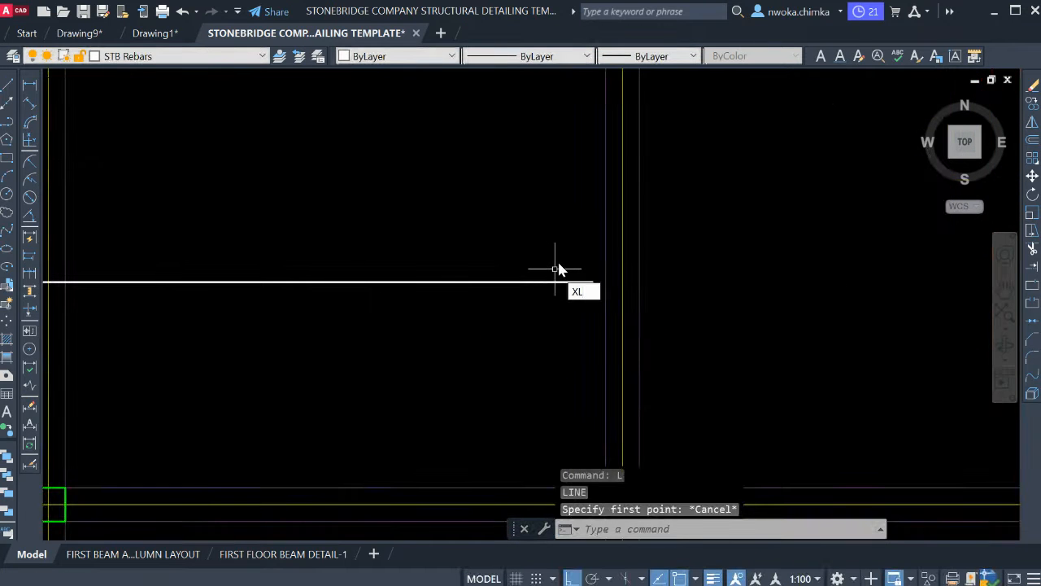
pyautogui.press('Return')
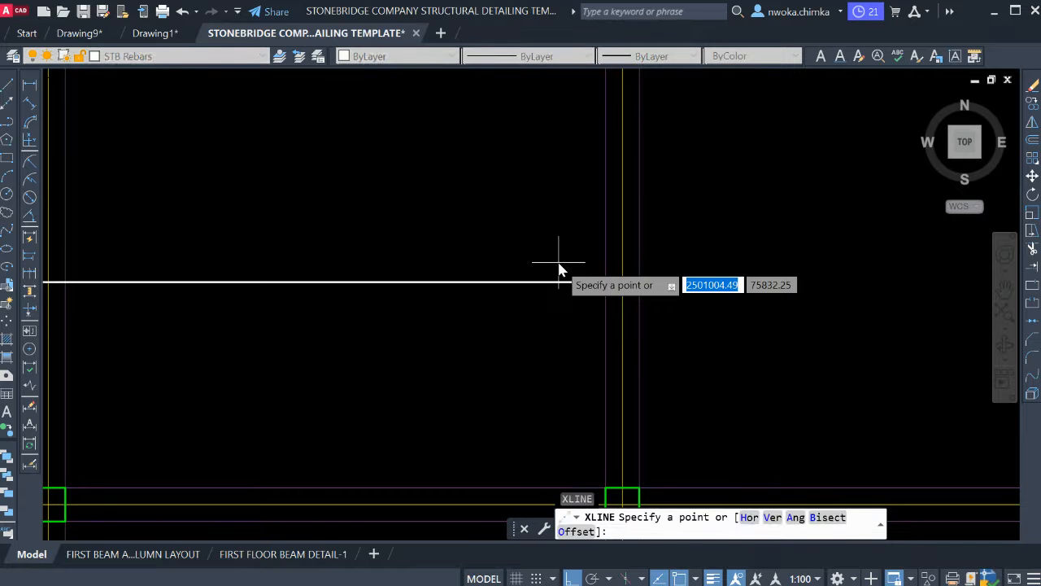
pyautogui.press('Escape')
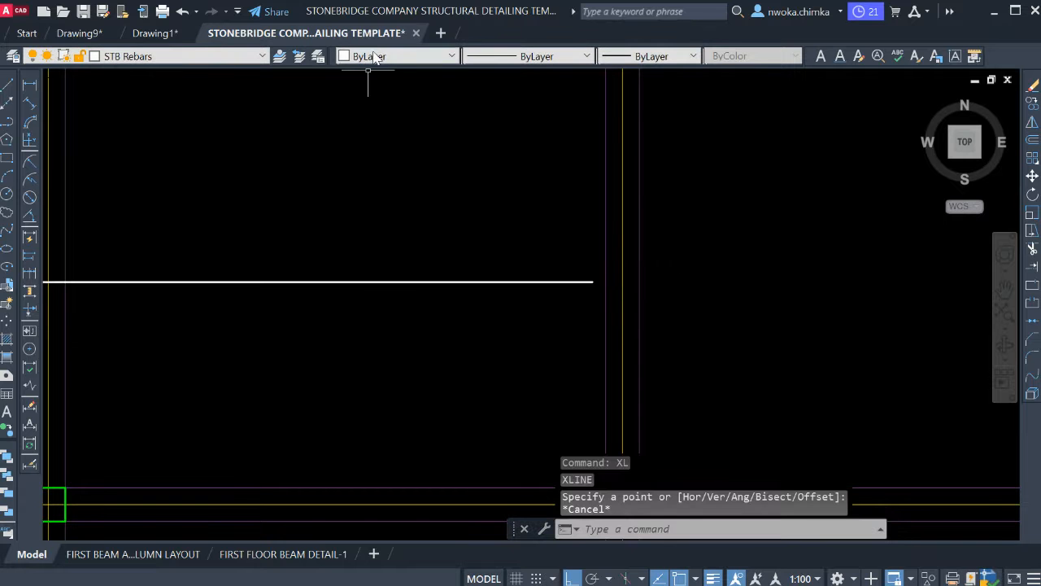
# Set the current colour to Red and place a vertical construction line through the horizontal rebar's right end.
pyautogui.click(399, 57)
pyautogui.click(374, 100)
pyautogui.write('xl')
pyautogui.press('Return')
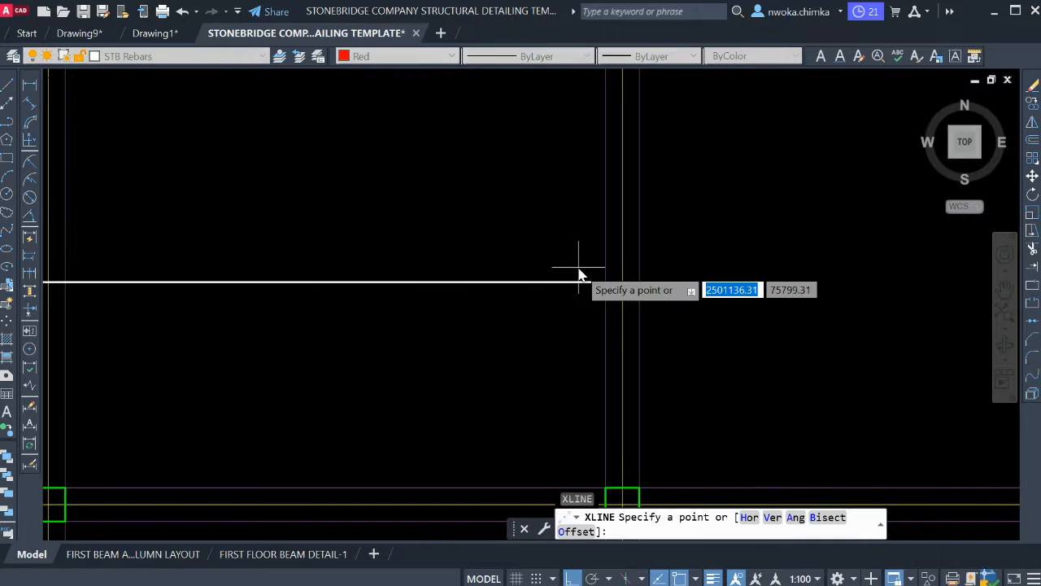
pyautogui.write('v')
pyautogui.press('Return')
pyautogui.click(590, 291)
pyautogui.press('Escape')
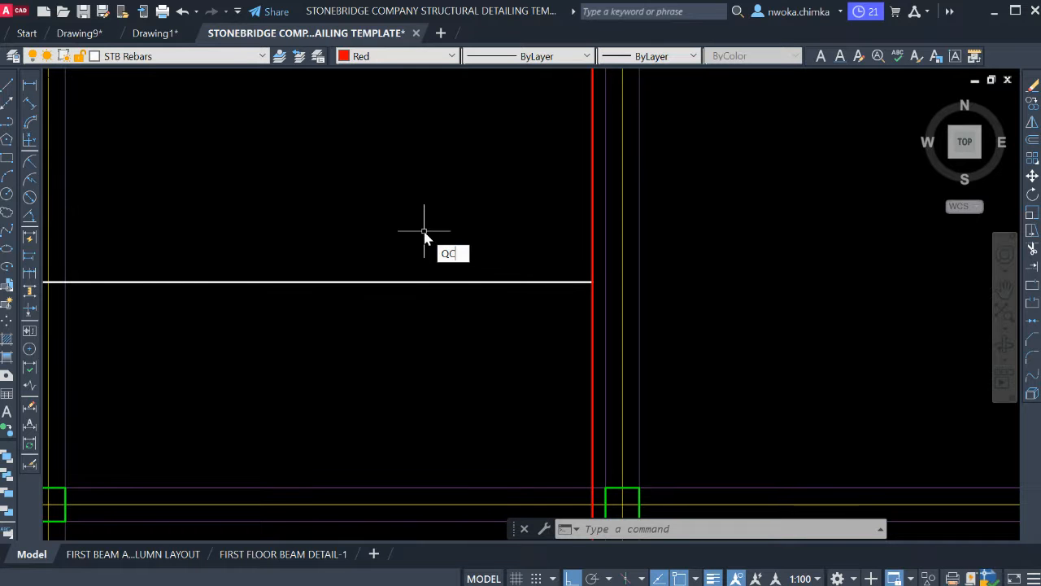
# Calculate the lap length as 50*12 in the quick calculator.
pyautogui.press('Return')
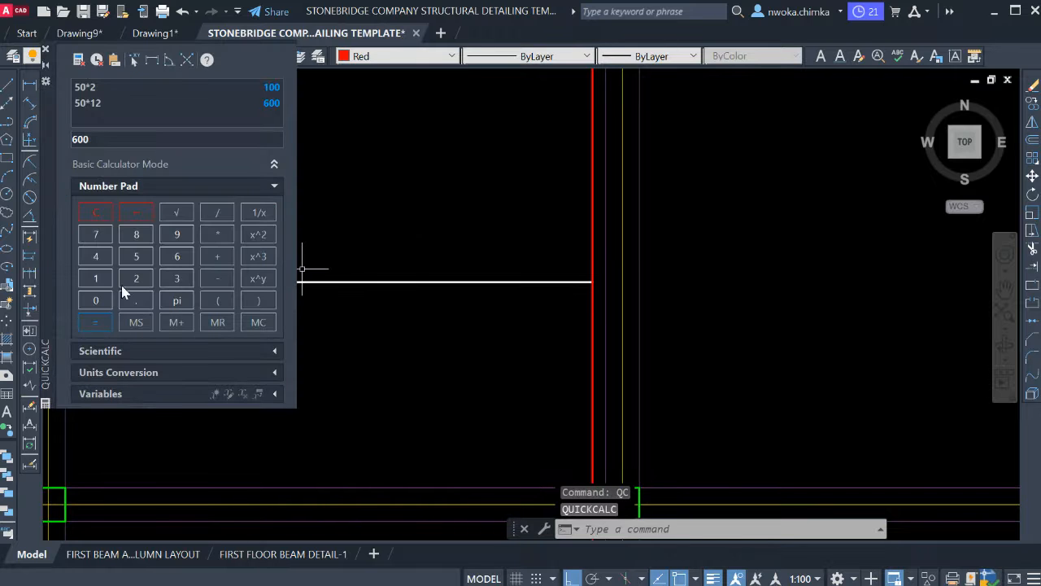
pyautogui.click(132, 258)
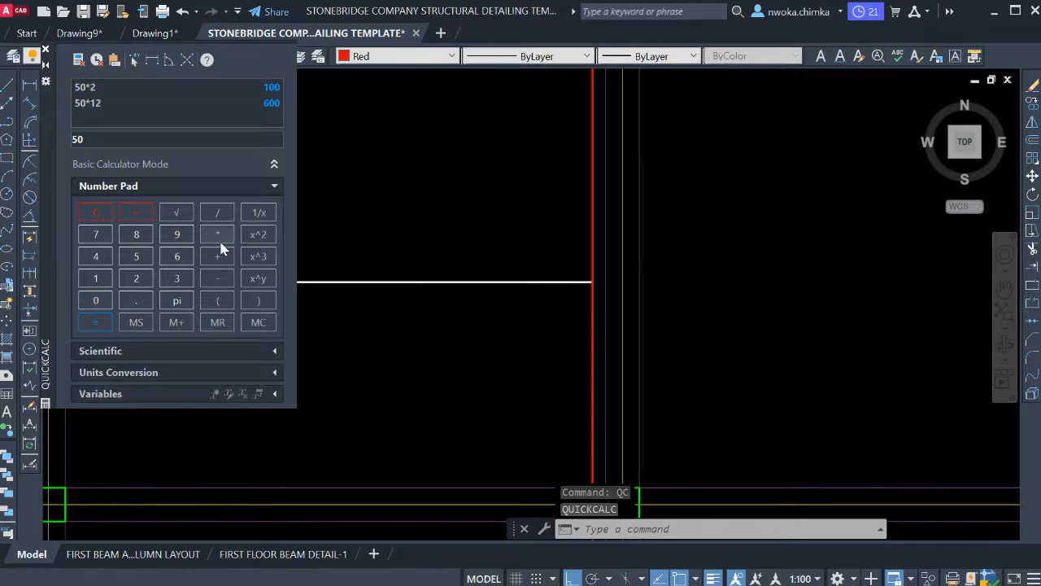
pyautogui.click(218, 236)
pyautogui.click(99, 299)
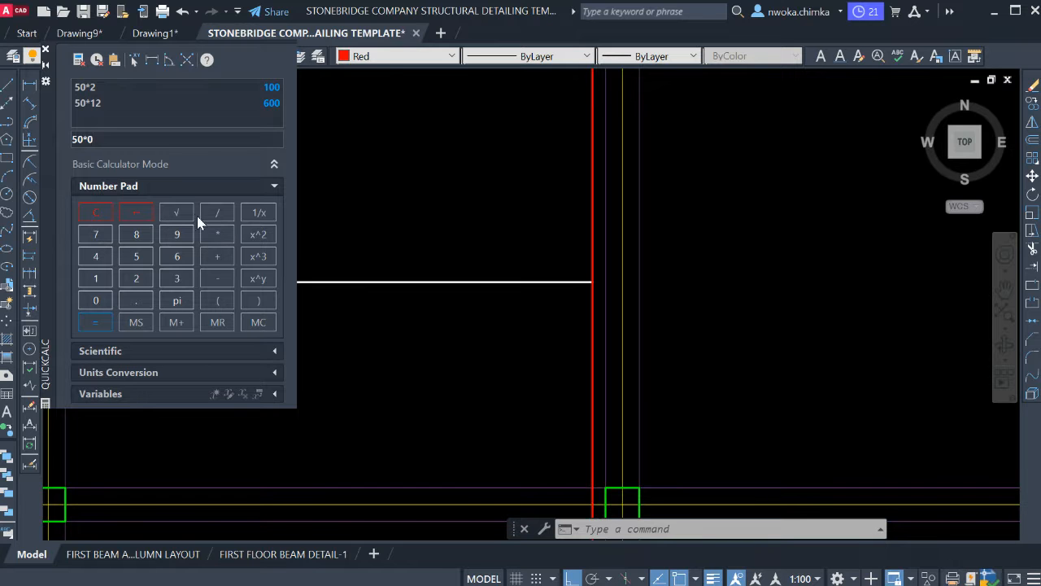
pyautogui.press('BackSpace')
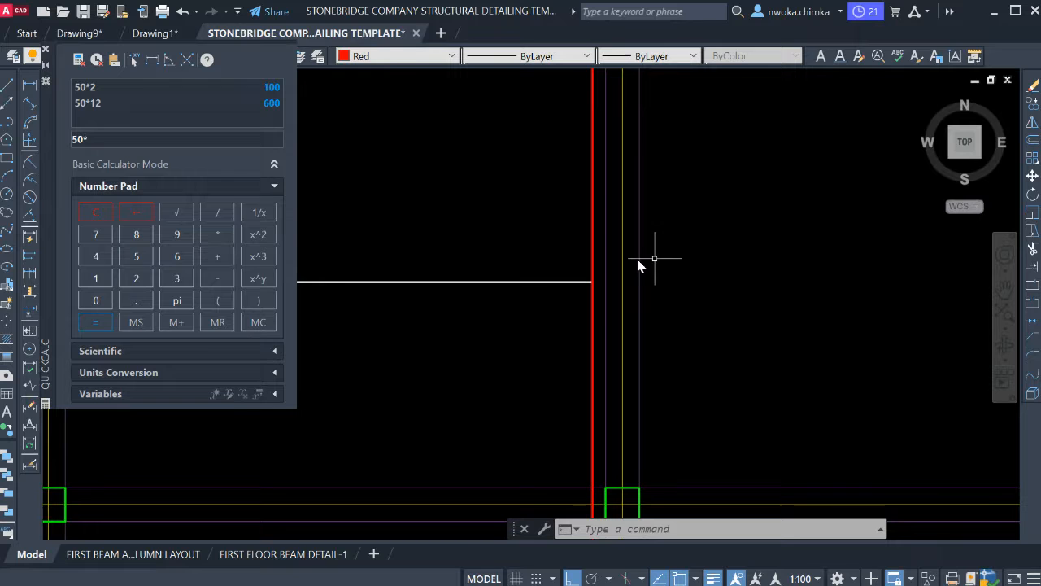
pyautogui.click(102, 279)
pyautogui.click(133, 280)
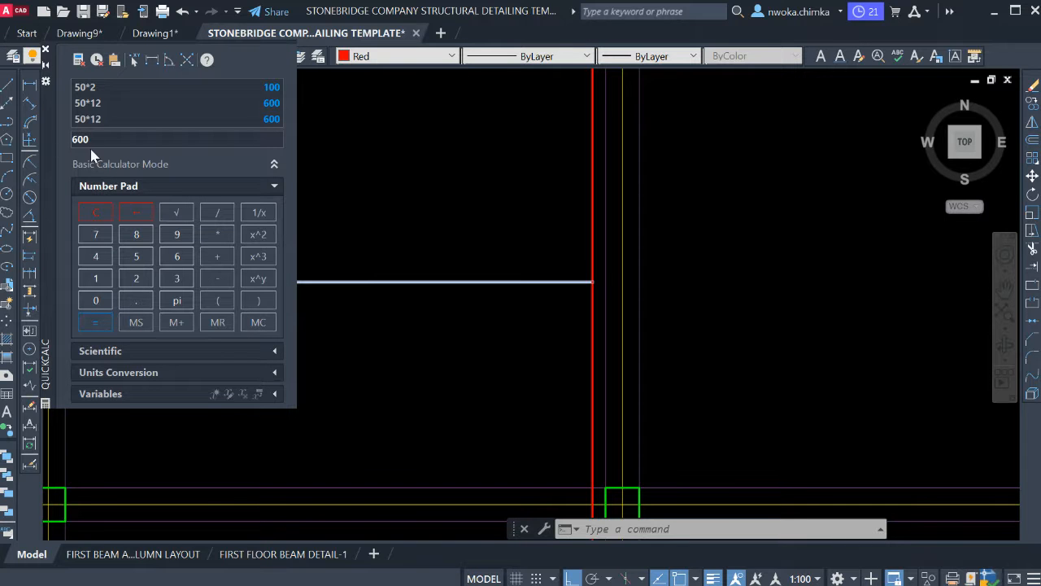
pyautogui.click(46, 52)
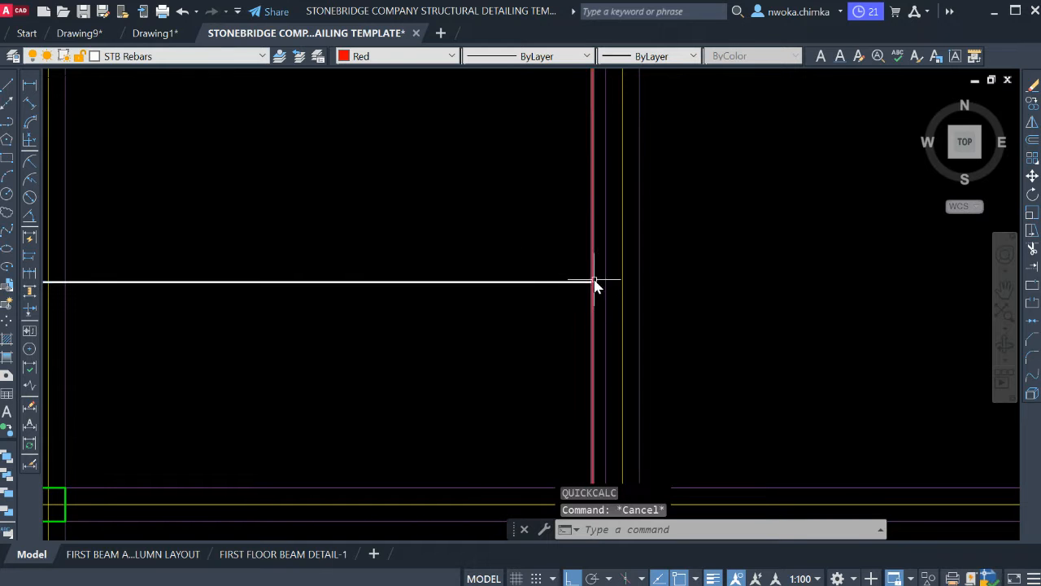
# Offset the red vertical construction line 700 to the left of the rebar's end.
pyautogui.scroll(4, 592, 282)
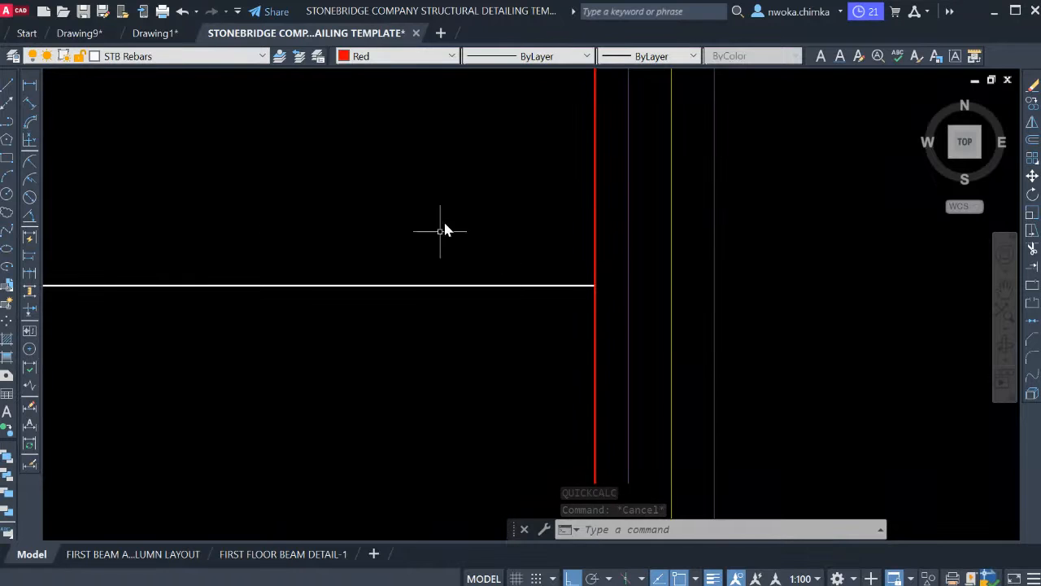
pyautogui.write('o')
pyautogui.press('Return')
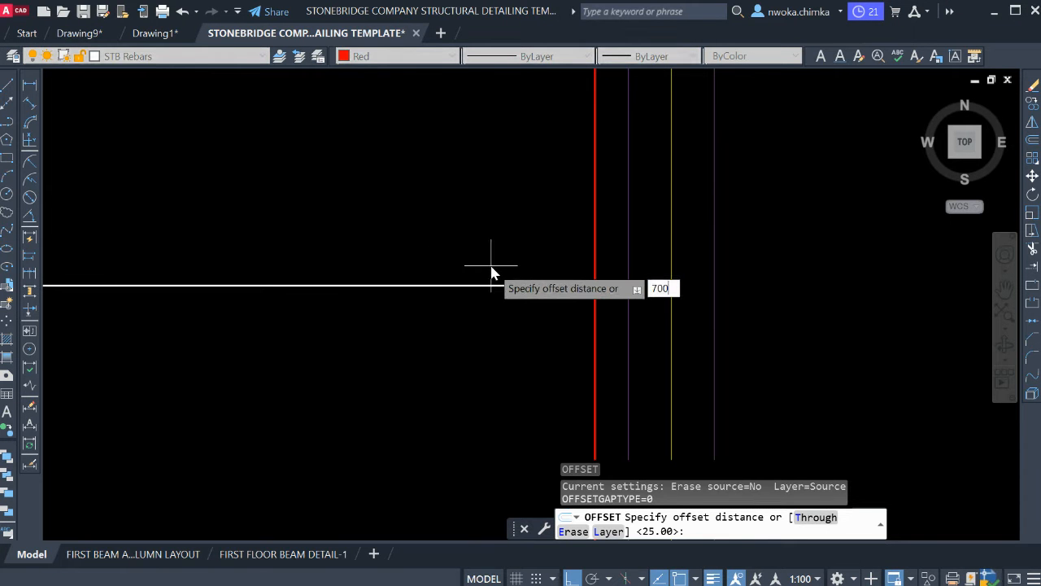
pyautogui.write('700')
pyautogui.press('Return')
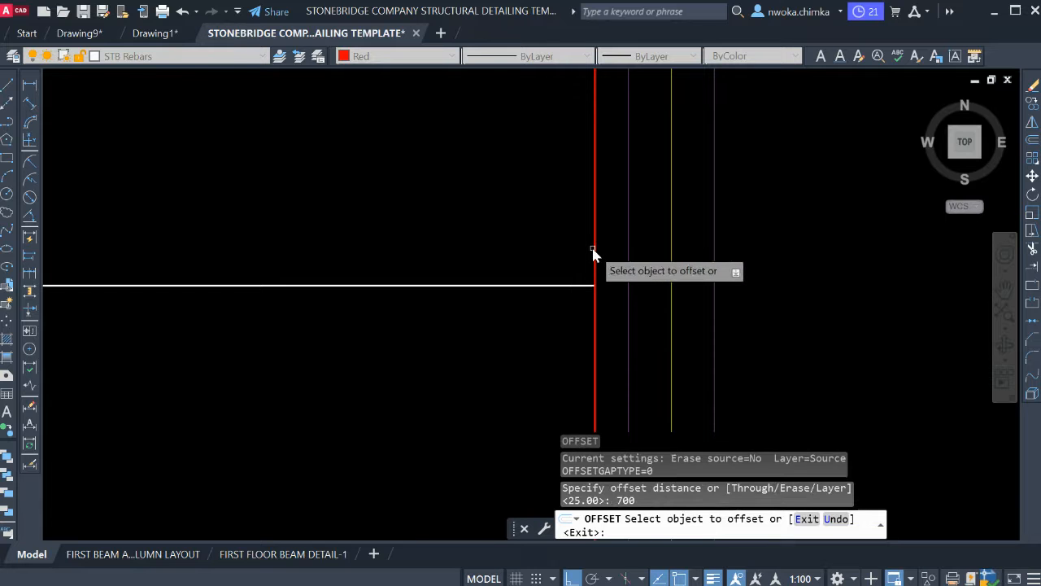
pyautogui.click(595, 251)
pyautogui.click(458, 239)
pyautogui.scroll(-3, 537, 260)
pyautogui.scroll(2, 560, 253)
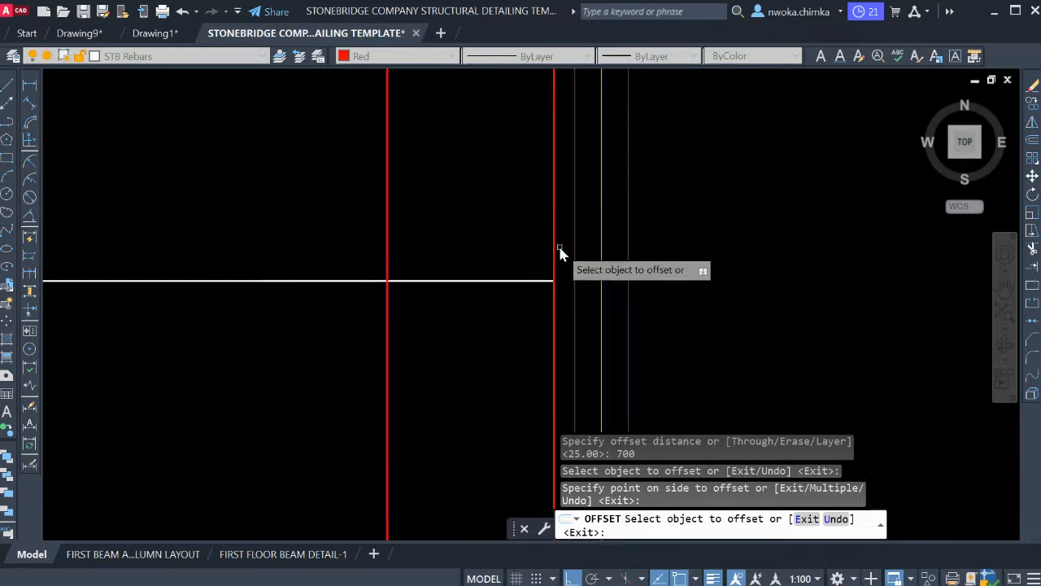
# Erase the original red construction line at the rebar's right end.
pyautogui.scroll(2, 560, 248)
pyautogui.press('Escape')
pyautogui.click(559, 235)
pyautogui.click(537, 235)
pyautogui.write('e')
pyautogui.press('Return')
pyautogui.scroll(-2, 500, 270)
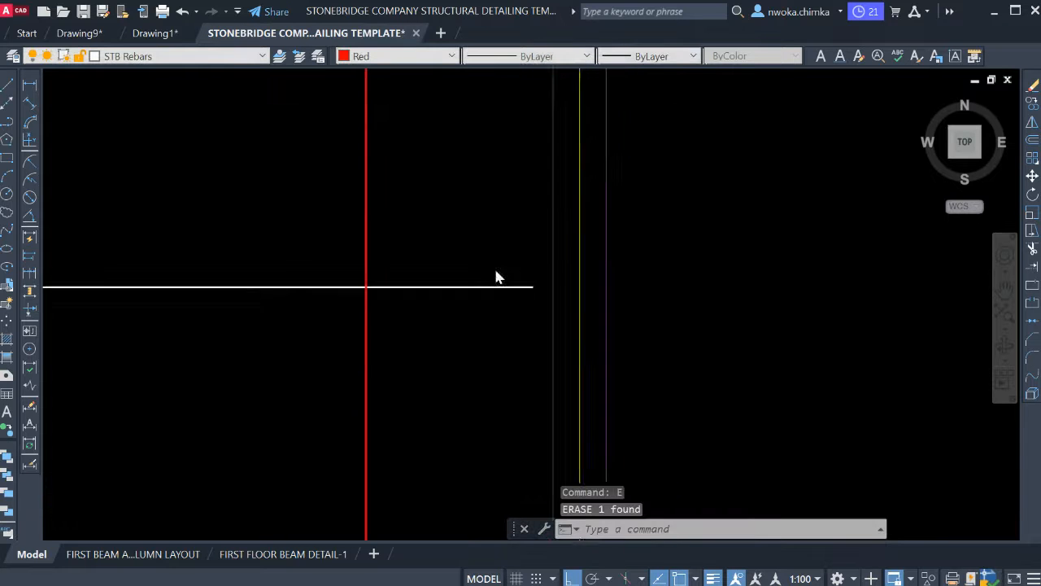
# Reset the colour to ByLayer and draw a horizontal rebar from the red line, just below the first, to the far beam edge before the crossed bay.
pyautogui.scroll(-2, 505, 274)
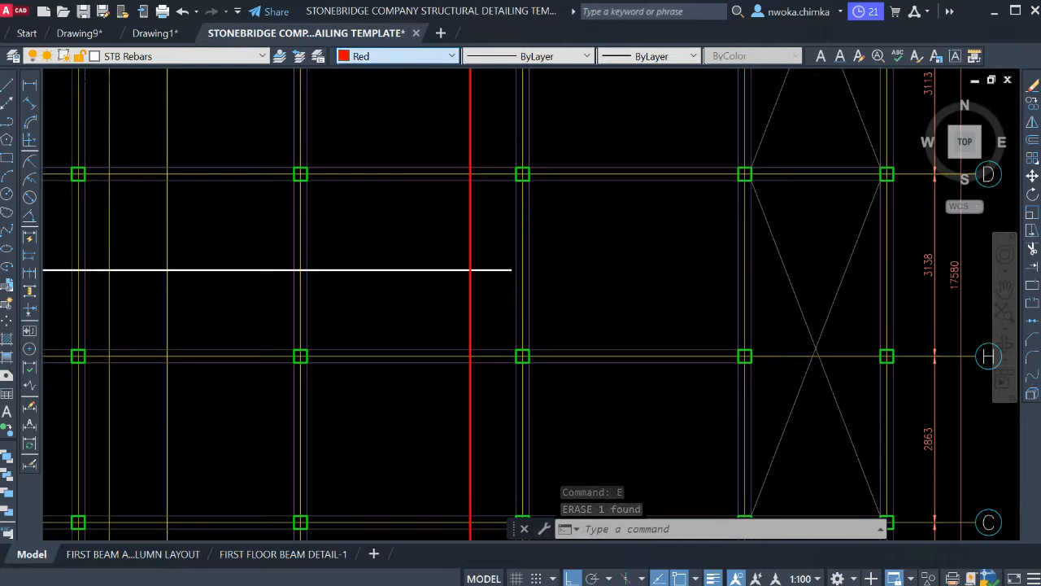
pyautogui.write('l')
pyautogui.press('Return')
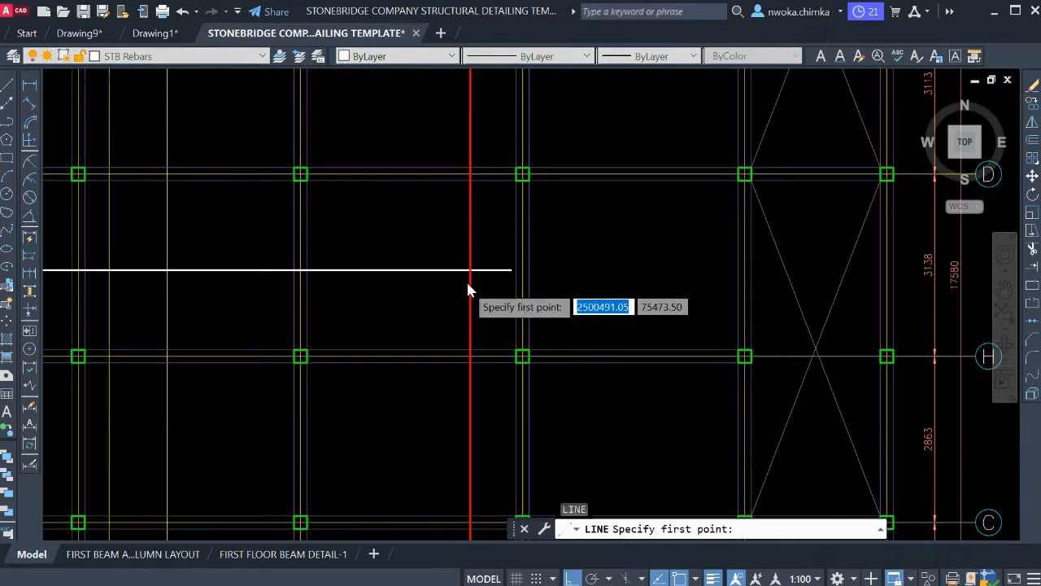
pyautogui.scroll(4, 464, 289)
pyautogui.click(476, 277)
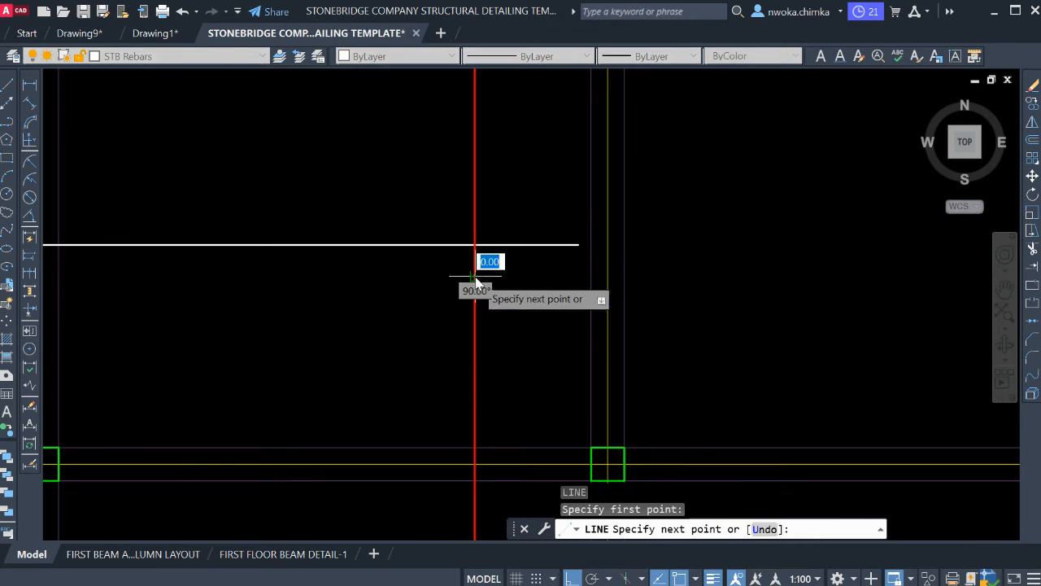
pyautogui.scroll(-3, 475, 277)
pyautogui.scroll(2, 684, 281)
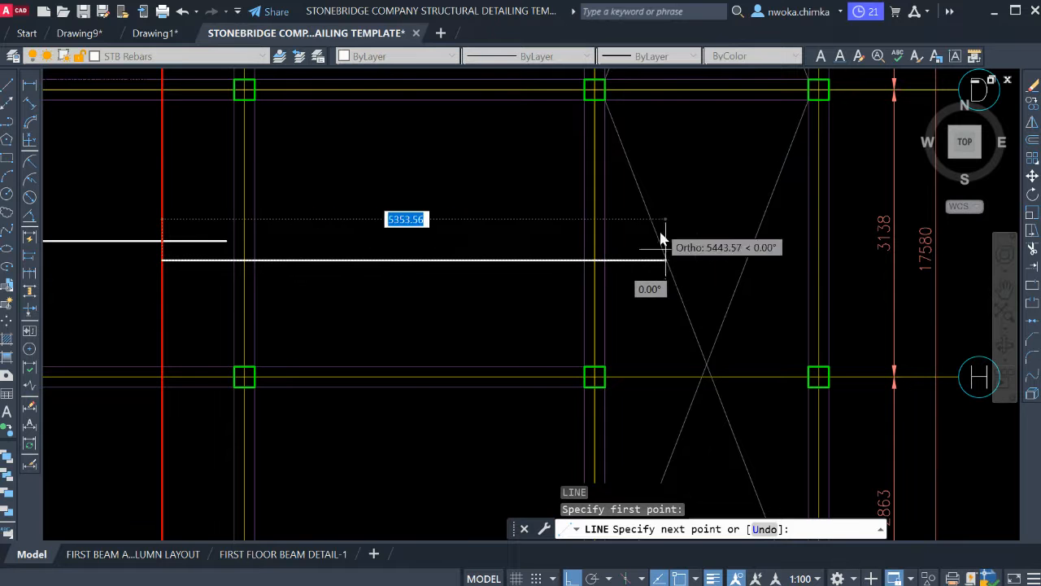
pyautogui.scroll(5, 584, 262)
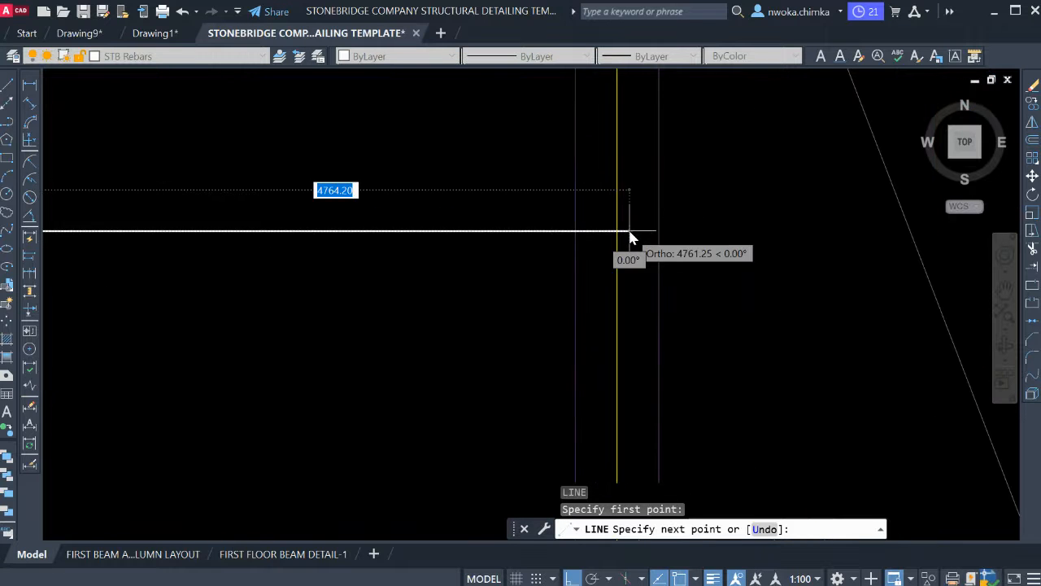
pyautogui.click(657, 233)
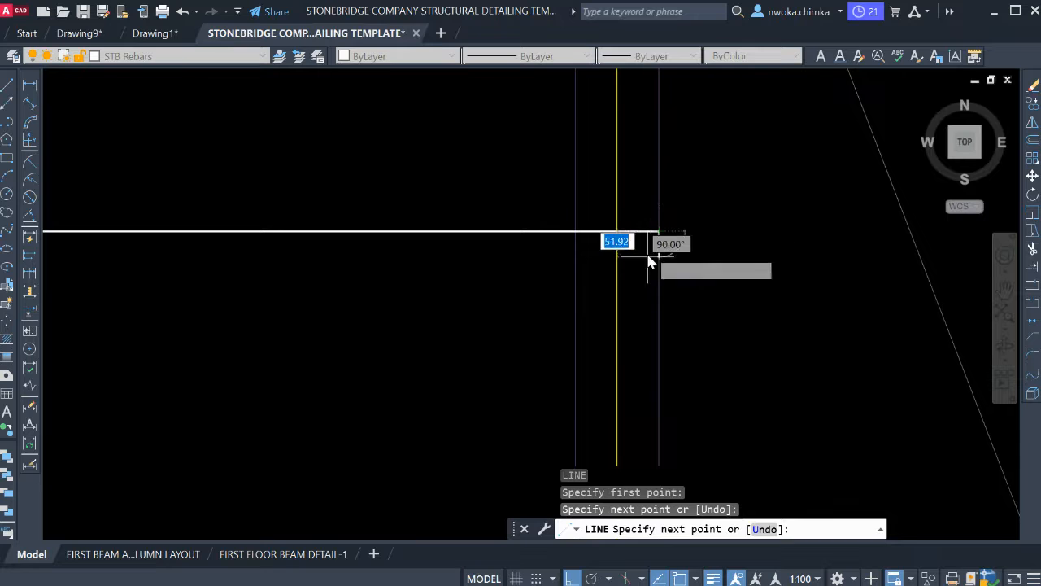
pyautogui.press('Escape')
# Stretch the second rebar's right end 25 back from the beam edge.
pyautogui.click(659, 232)
pyautogui.click(659, 233)
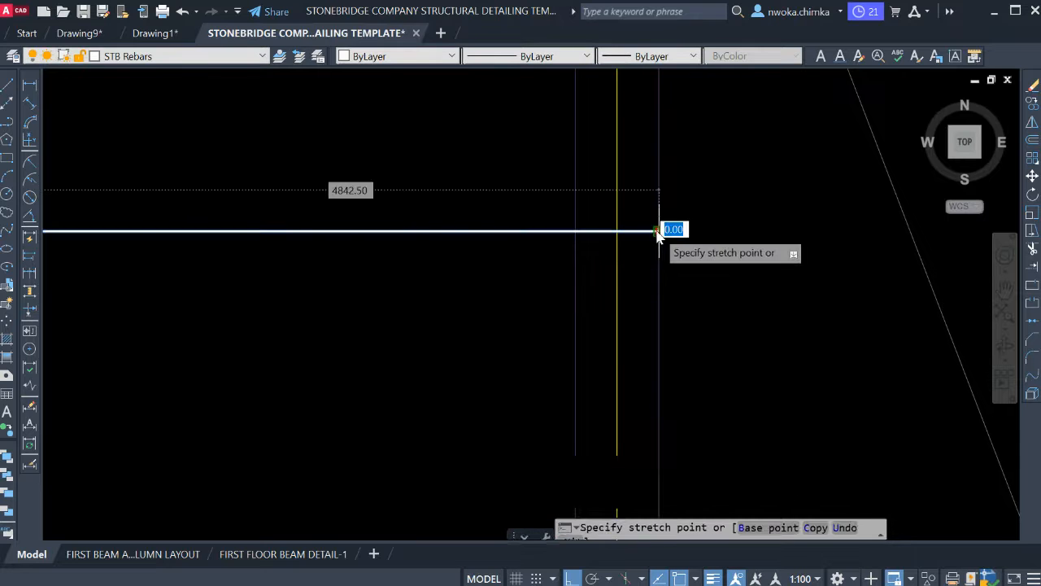
pyautogui.scroll(4, 643, 236)
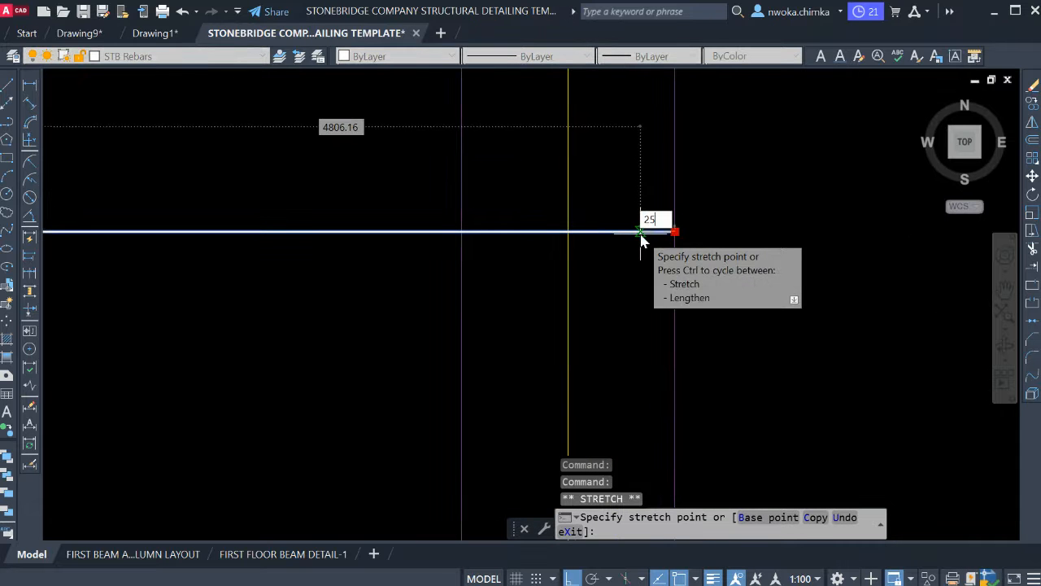
pyautogui.write('25')
pyautogui.press('Return')
pyautogui.press('Escape')
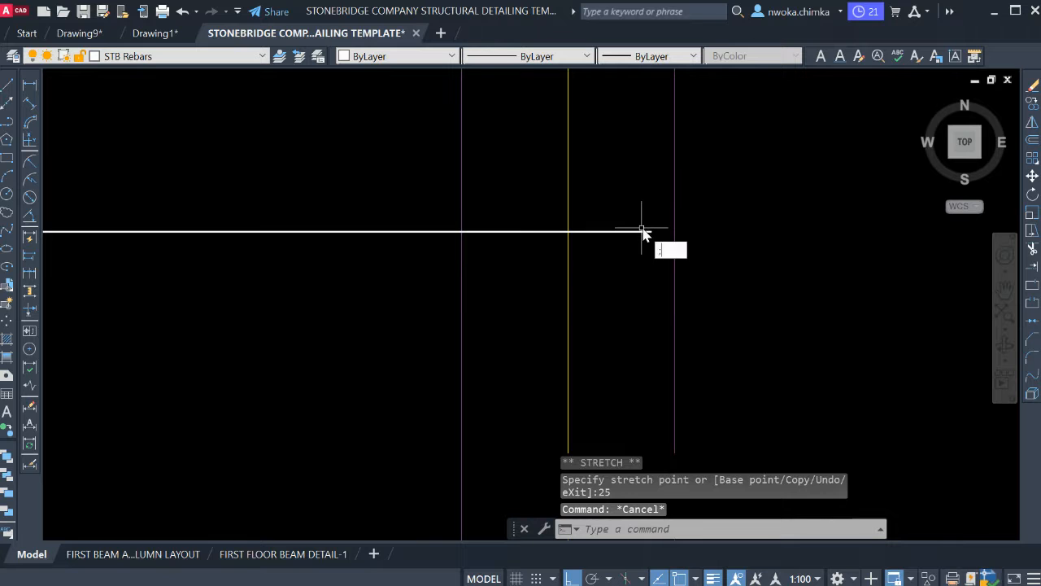
# Draw the second rebar's right hook with a line 100 upward from its end and 600 to the left.
pyautogui.press('Escape')
pyautogui.press('Return')
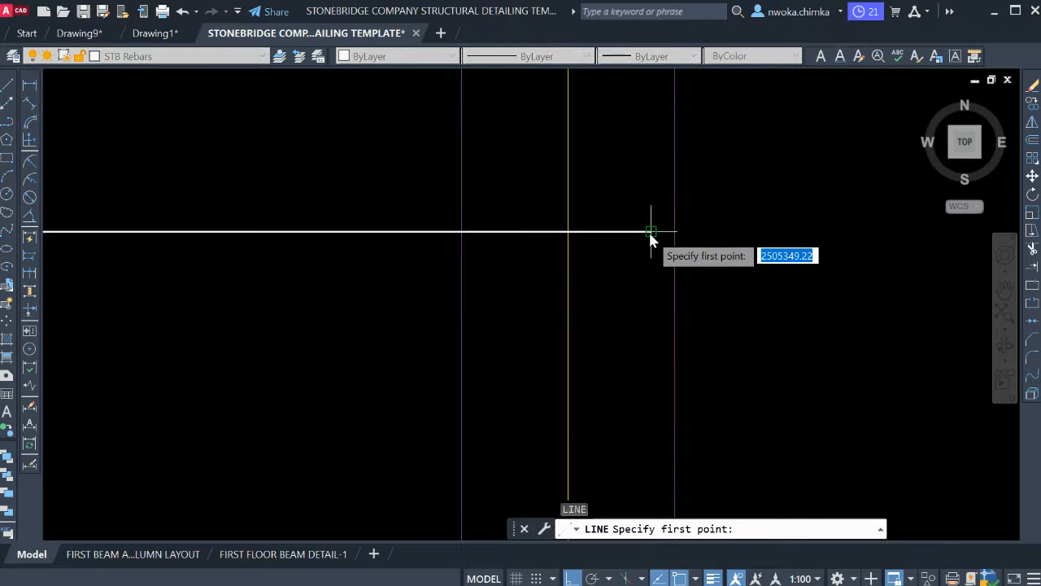
pyautogui.click(651, 232)
pyautogui.write('1')
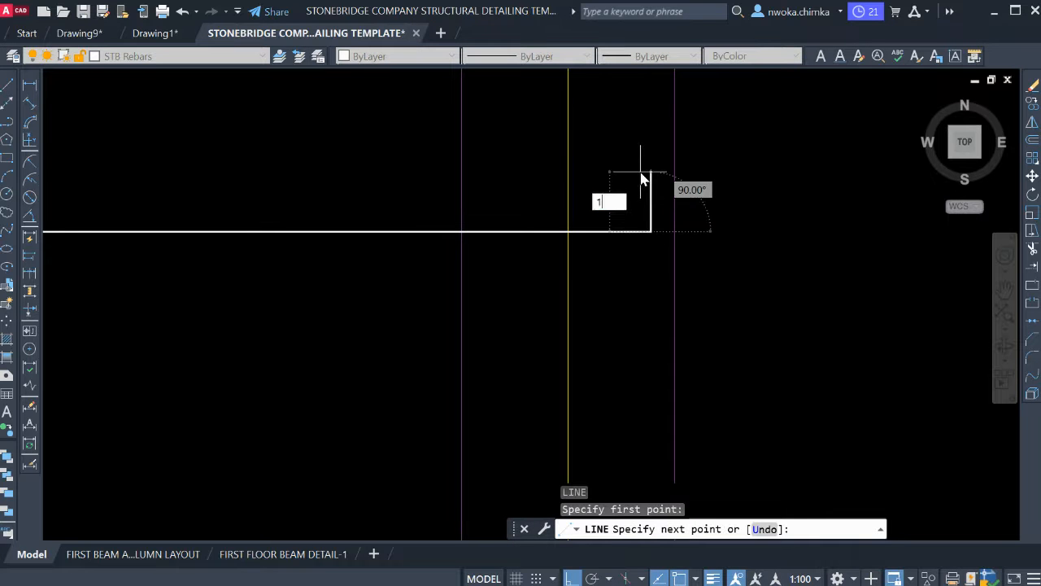
pyautogui.write('00')
pyautogui.press('Return')
pyautogui.scroll(-6, 431, 193)
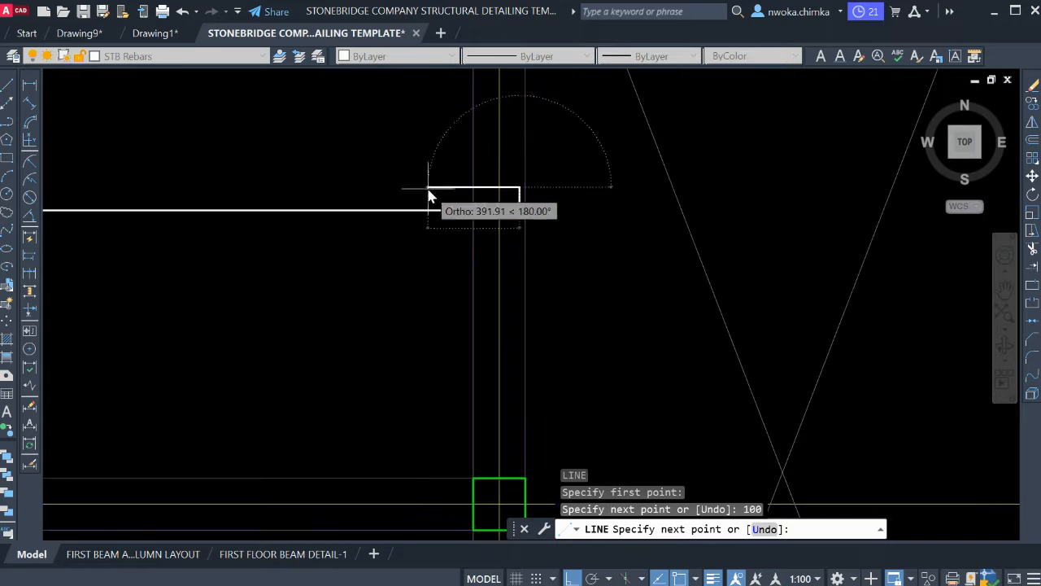
pyautogui.scroll(5, 425, 209)
pyautogui.write('600')
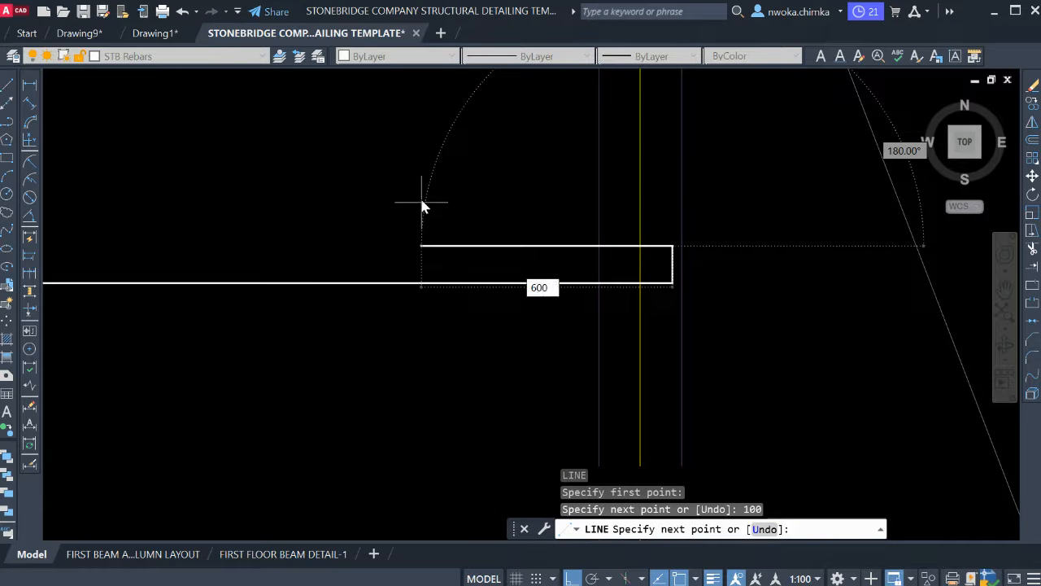
pyautogui.press('Return')
pyautogui.scroll(-2, 423, 205)
pyautogui.press('Escape')
pyautogui.scroll(-5, 452, 292)
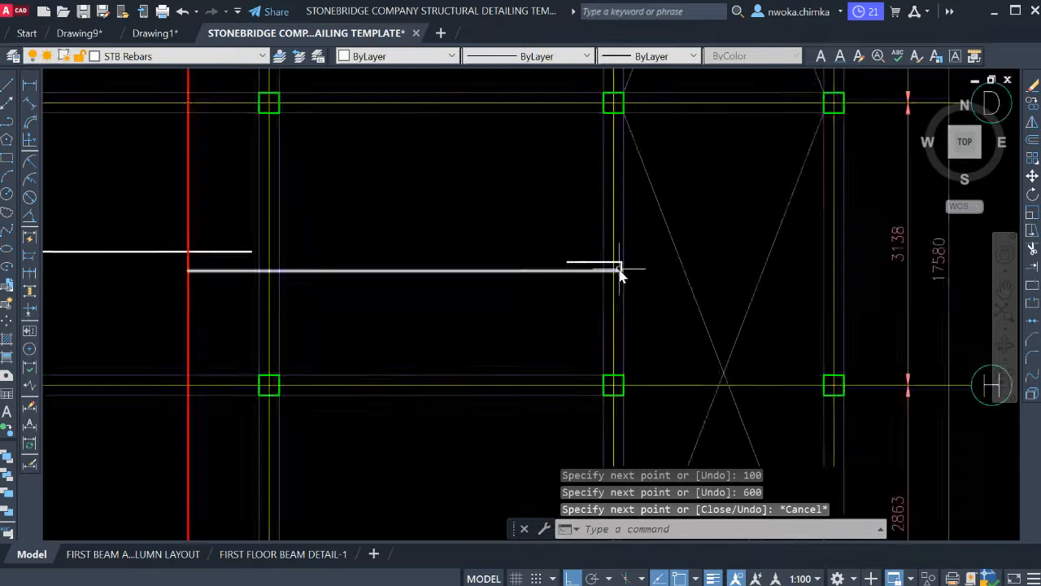
# Erase the remaining red construction line at the start of the rebar lap.
pyautogui.scroll(3, 356, 260)
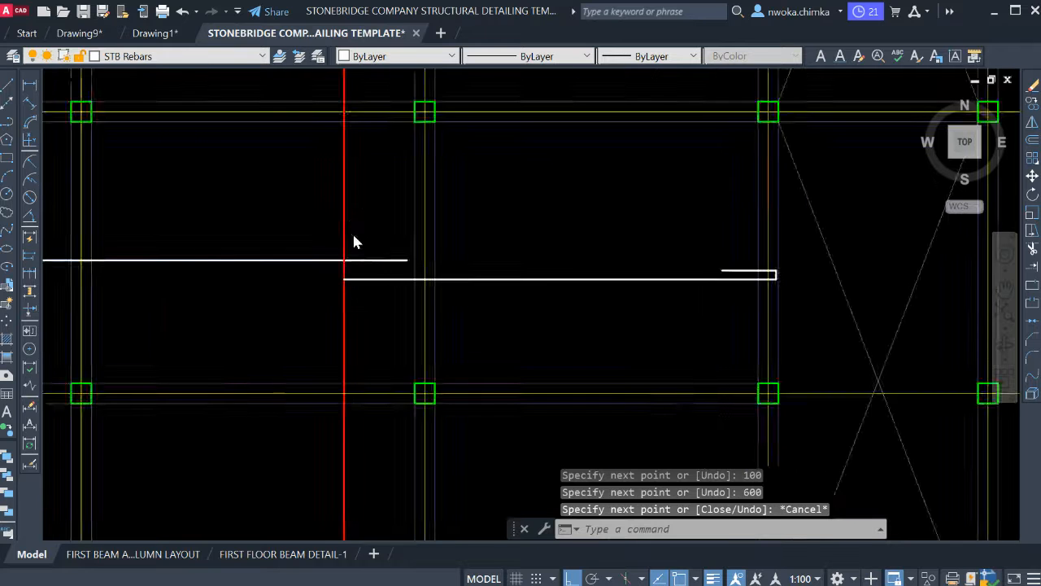
pyautogui.scroll(3, 353, 240)
pyautogui.click(366, 198)
pyautogui.click(321, 217)
pyautogui.write('e')
pyautogui.press('Return')
pyautogui.scroll(-3, 387, 294)
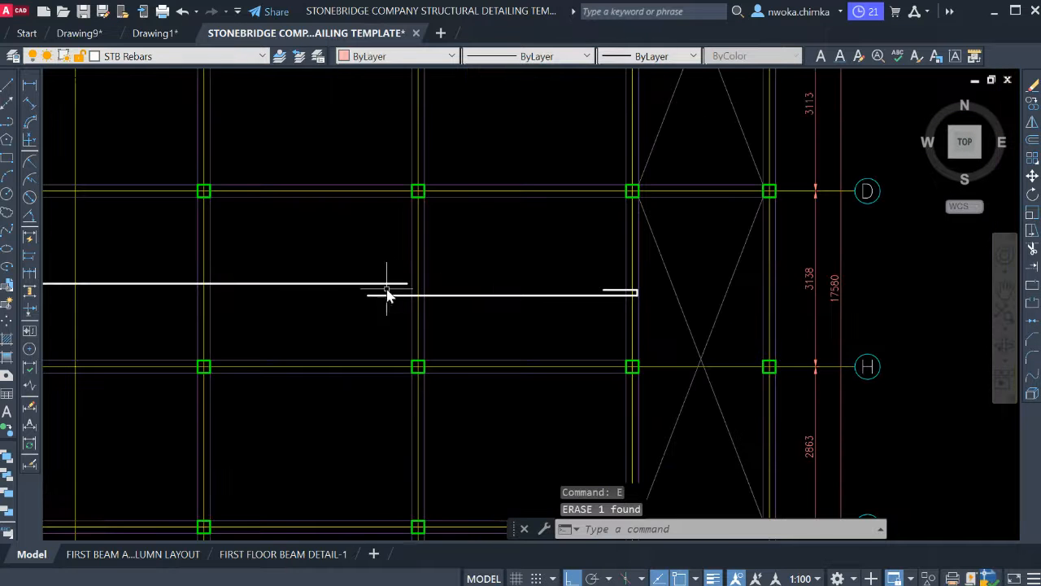
# Move the second rebar together with its hook slightly upward, closer to the first rebar at the lap.
pyautogui.click(550, 265)
pyautogui.click(645, 326)
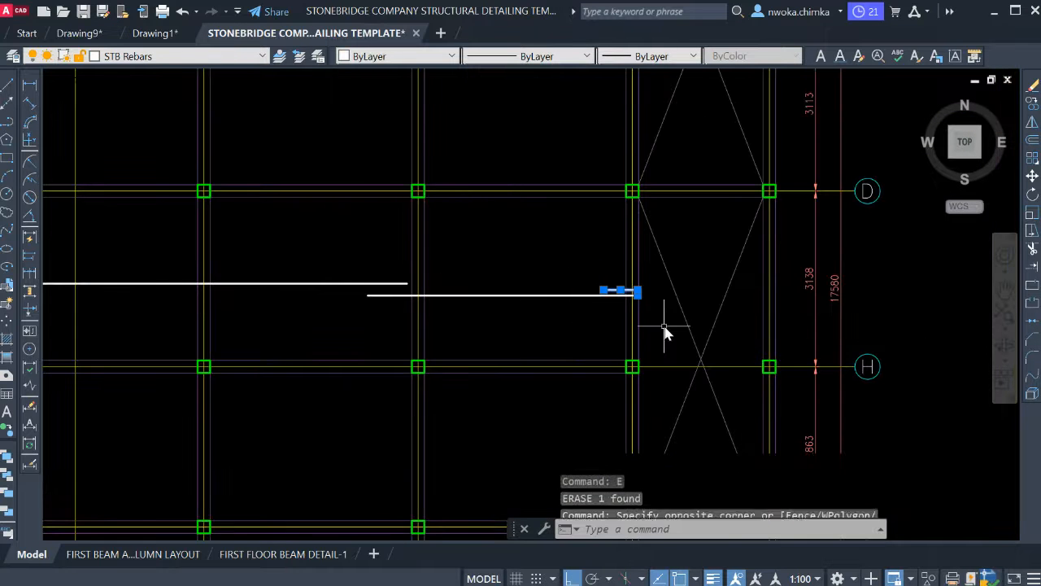
pyautogui.click(546, 293)
pyautogui.write('m')
pyautogui.press('Return')
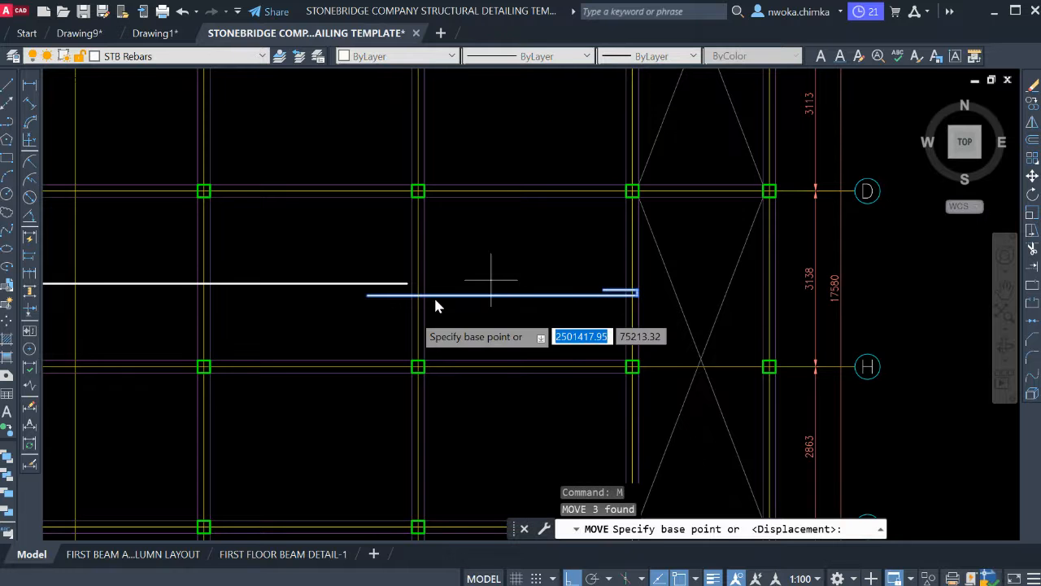
pyautogui.scroll(2, 405, 319)
pyautogui.click(374, 329)
pyautogui.click(374, 324)
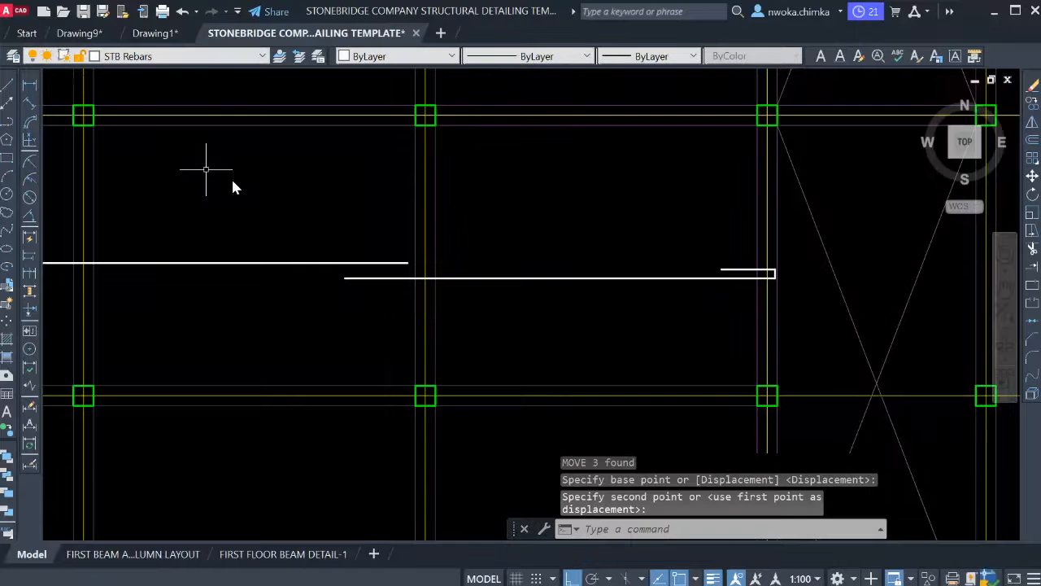
pyautogui.click(30, 87)
pyautogui.press('Escape')
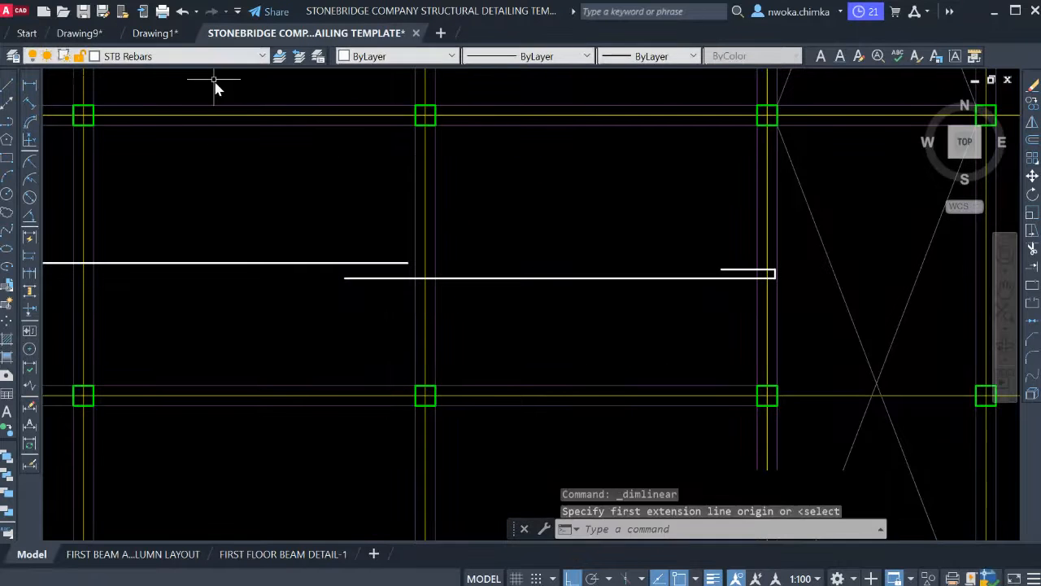
pyautogui.press('Escape')
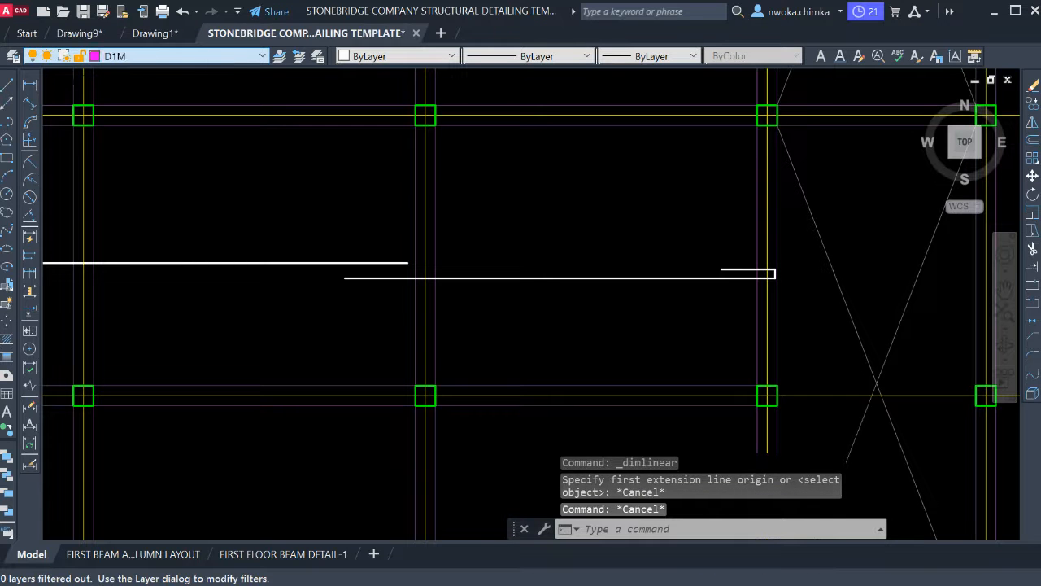
# Make Dimension Line the current layer and place a horizontal dimension above the overlap between the two rebar ends.
pyautogui.click(168, 187)
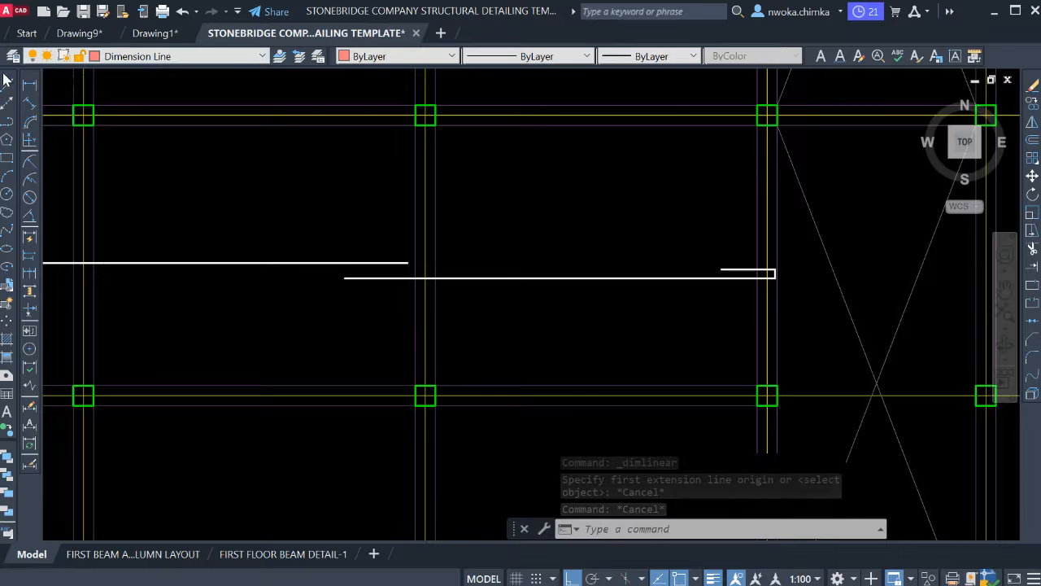
pyautogui.click(31, 86)
pyautogui.scroll(2, 339, 226)
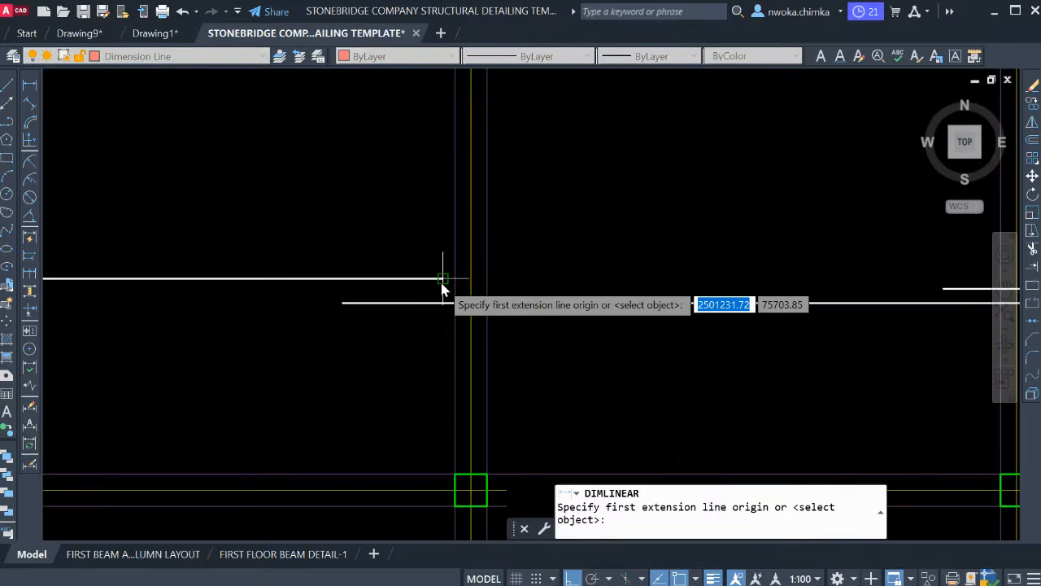
pyautogui.click(443, 279)
pyautogui.click(342, 302)
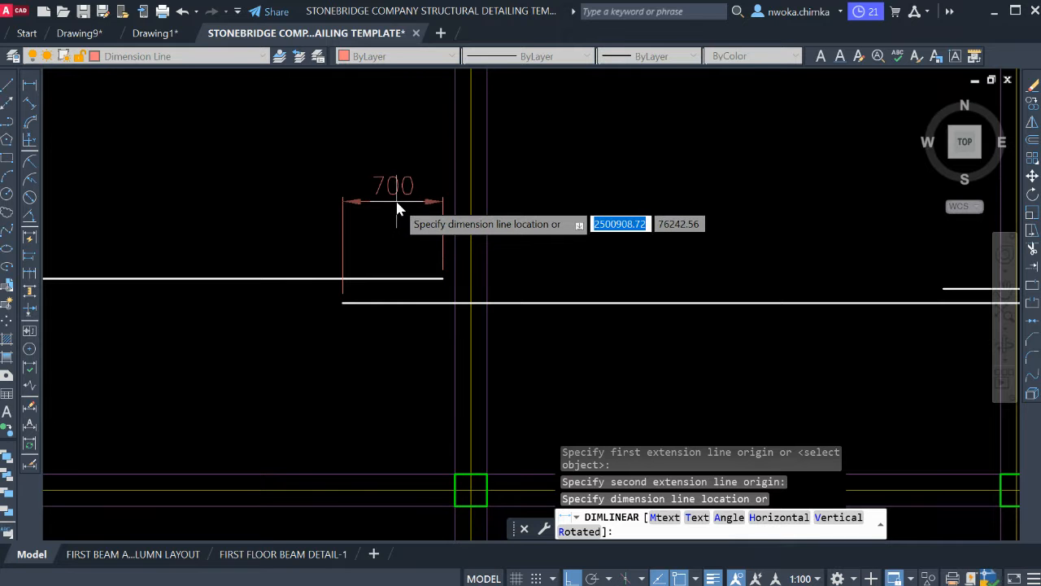
pyautogui.click(397, 208)
# Stretch the lap dimension's left extension origin up from the lower rebar onto the upper rebar.
pyautogui.scroll(2, 402, 221)
pyautogui.click(375, 239)
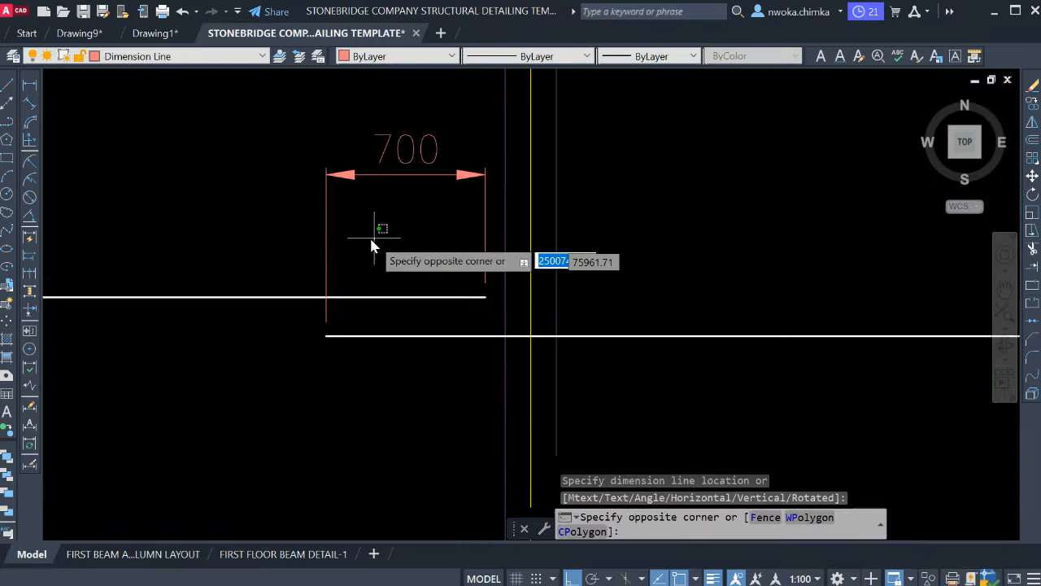
pyautogui.click(318, 309)
pyautogui.click(327, 336)
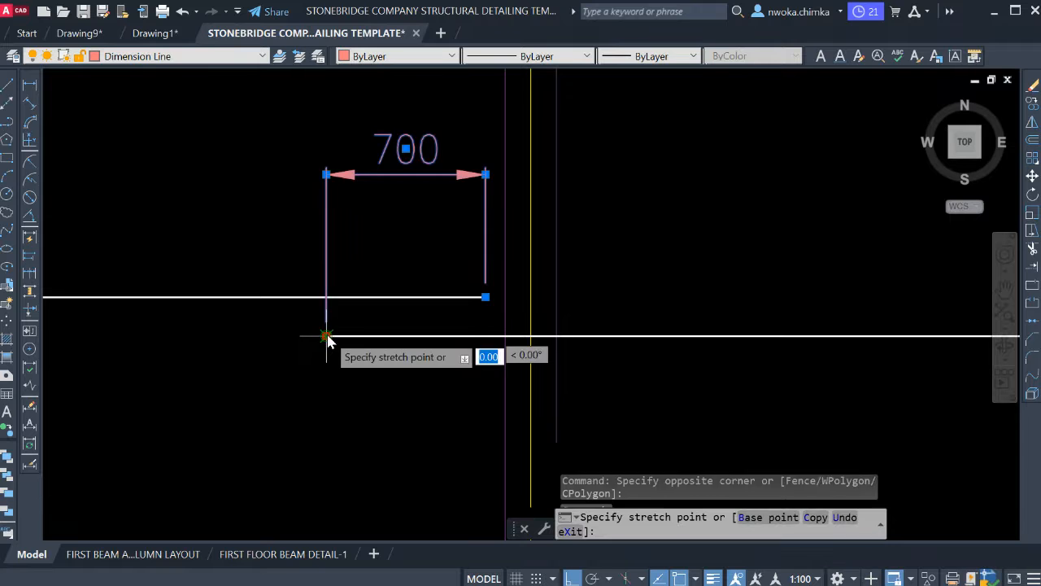
pyautogui.click(326, 297)
pyautogui.press('Escape')
pyautogui.scroll(-2, 421, 280)
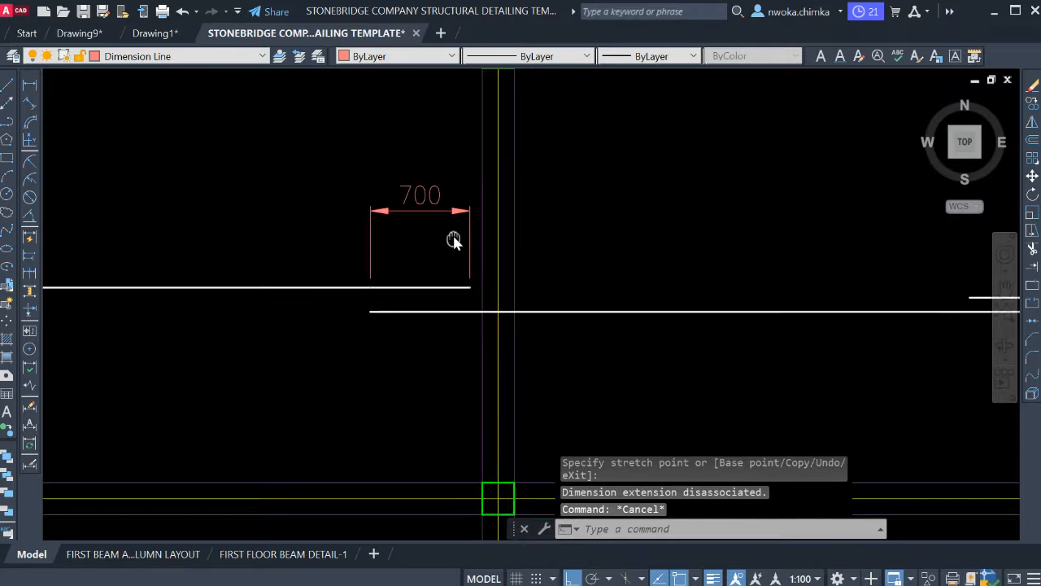
# Place a horizontal dimension about 519 wide in the empty area of the bay left of the lap, and explode it.
pyautogui.click(31, 89)
pyautogui.scroll(-2, 479, 291)
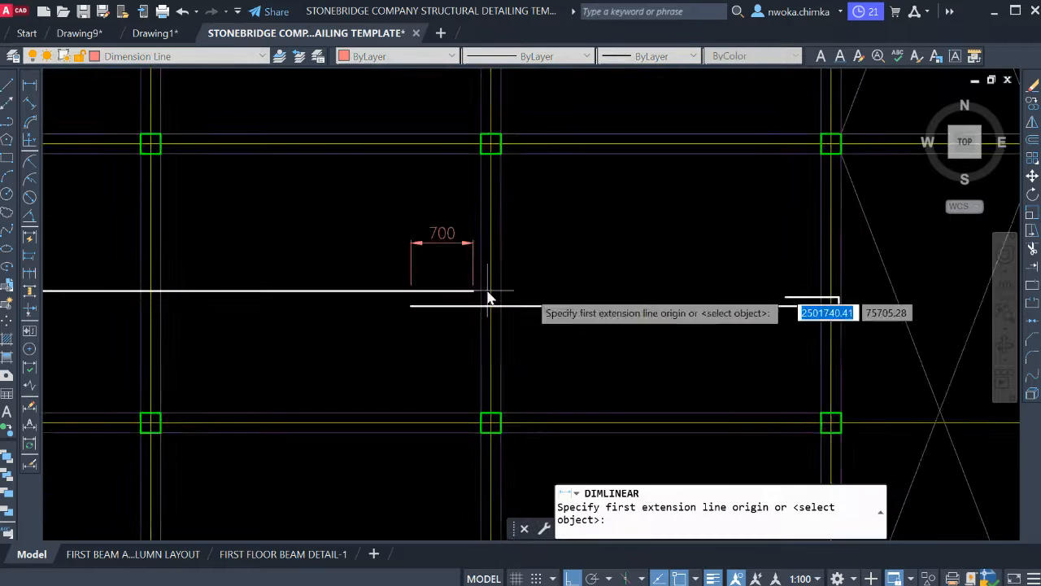
pyautogui.moveTo(481, 297); pyautogui.dragTo(484, 301, button='middle')
pyautogui.moveTo(429, 238); pyautogui.dragTo(572, 239, button='middle')
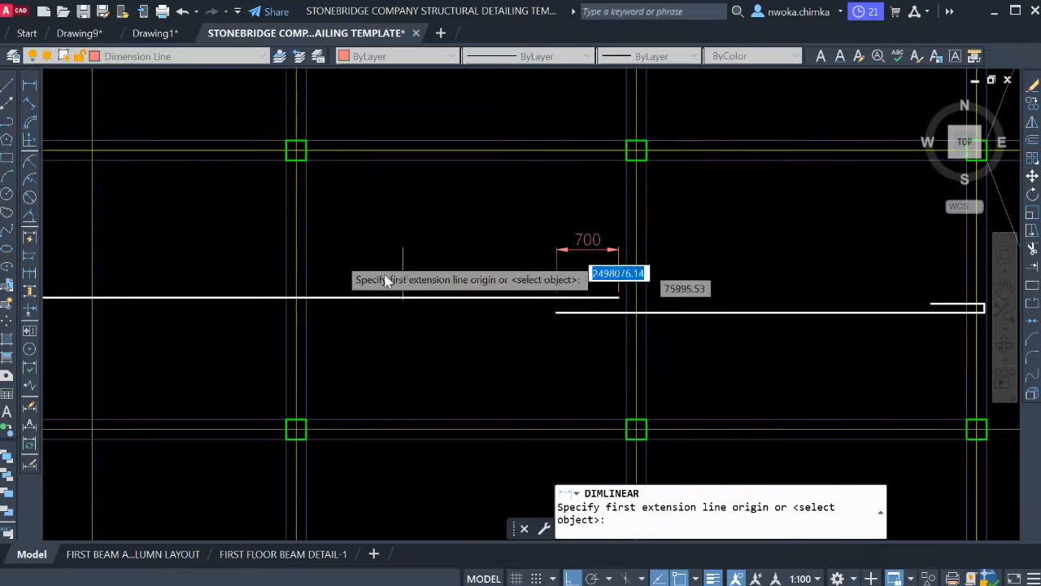
pyautogui.click(438, 231)
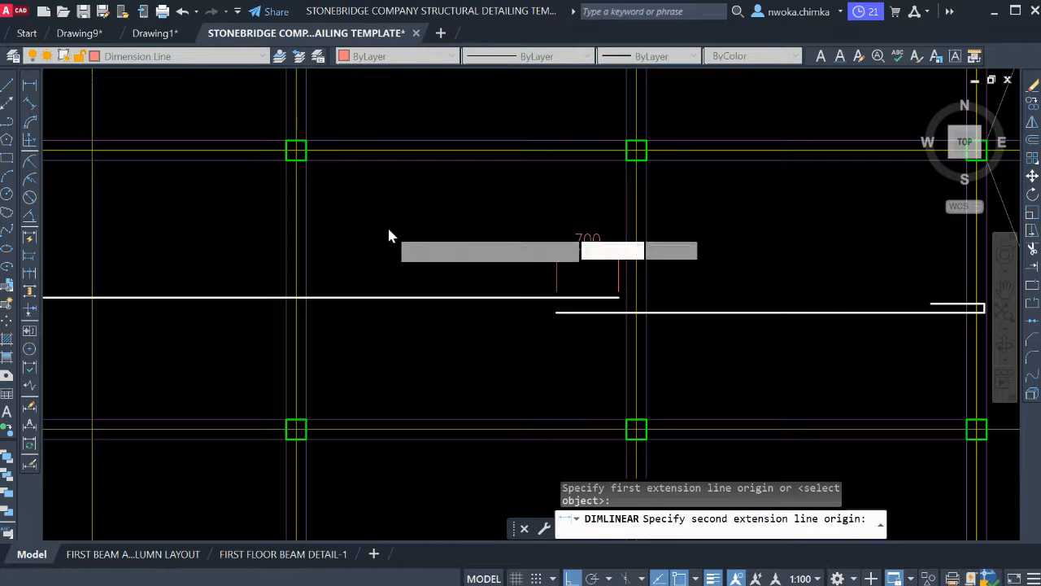
pyautogui.click(390, 228)
pyautogui.click(390, 205)
pyautogui.click(421, 202)
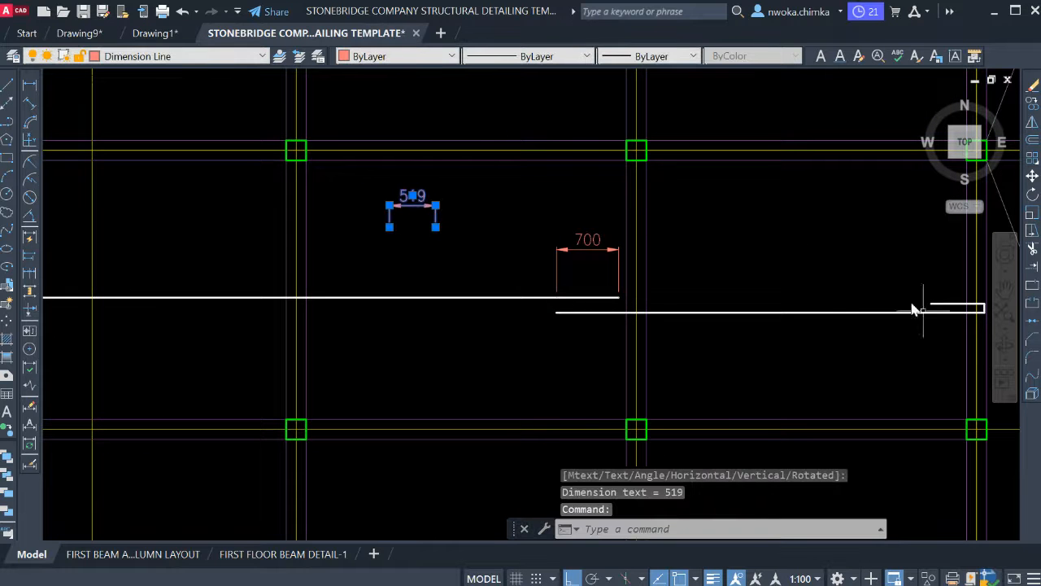
pyautogui.click(1031, 393)
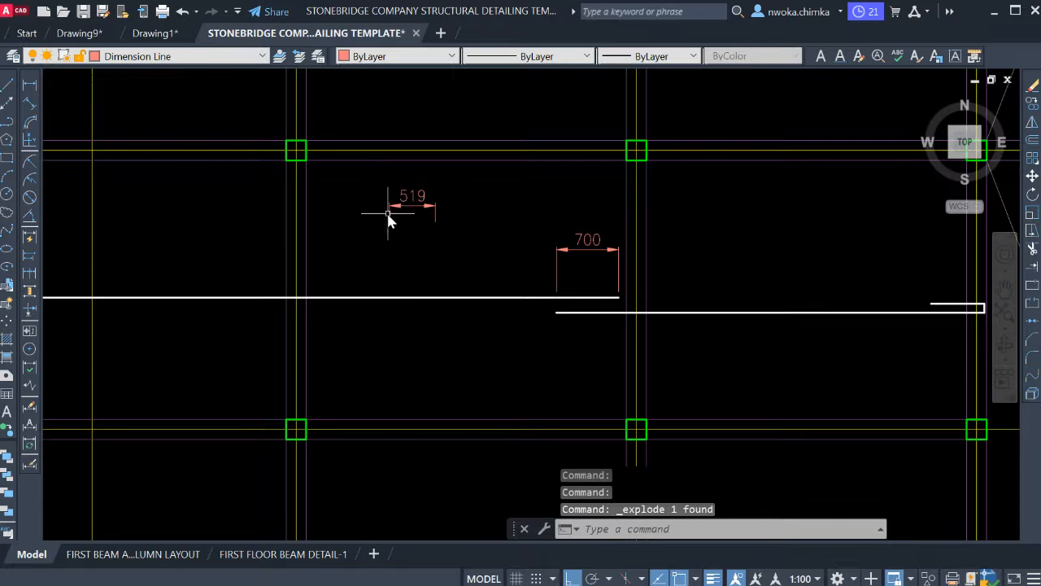
# Erase the exploded dimension's lines and arrowheads, keeping only its text.
pyautogui.scroll(4, 399, 199)
pyautogui.click(536, 213)
pyautogui.click(373, 254)
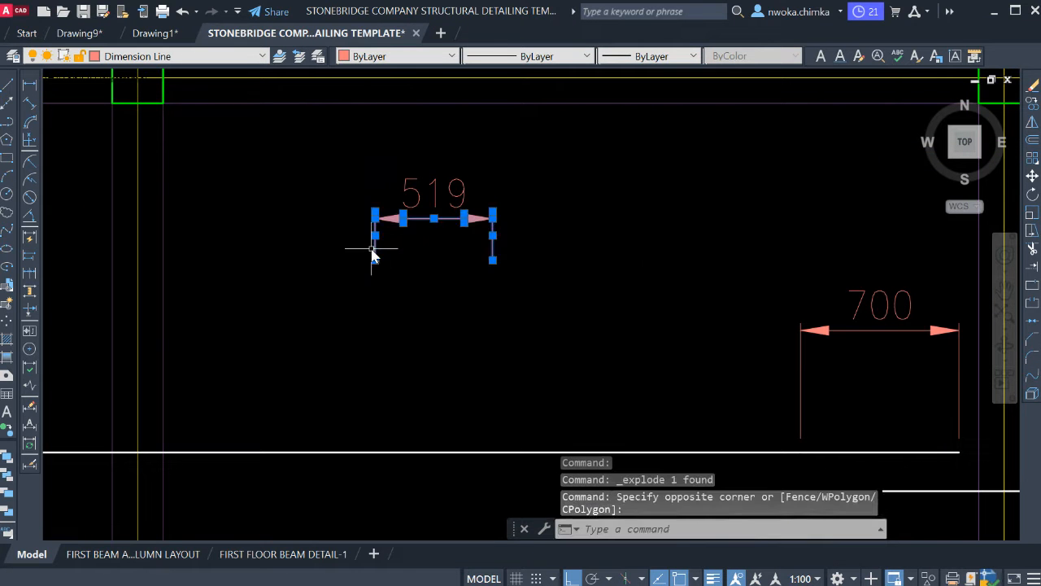
pyautogui.write('E')
pyautogui.press('Return')
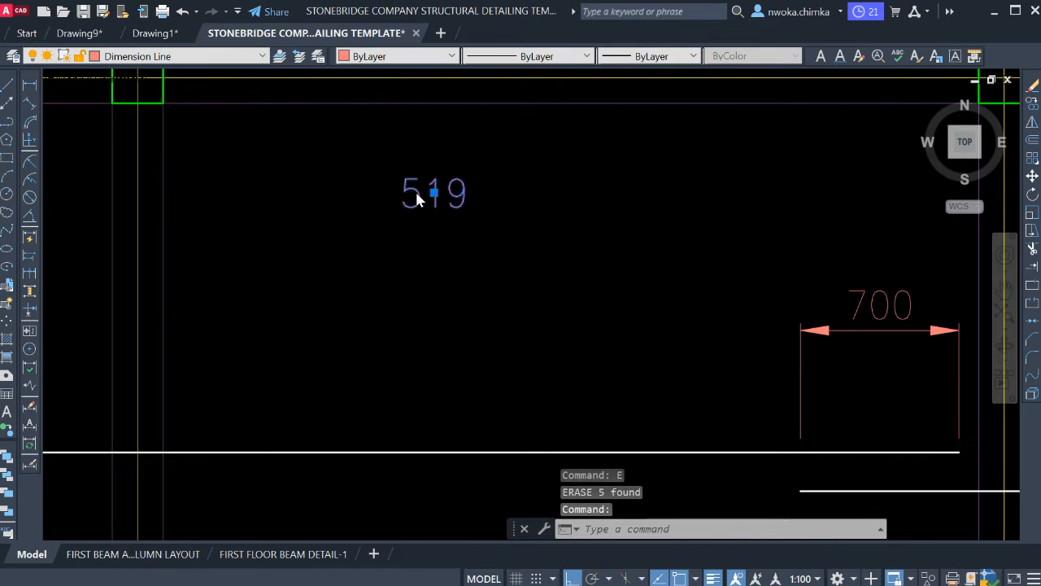
# Replace the leftover dimension text with LAP.
pyautogui.doubleClick(415, 195)
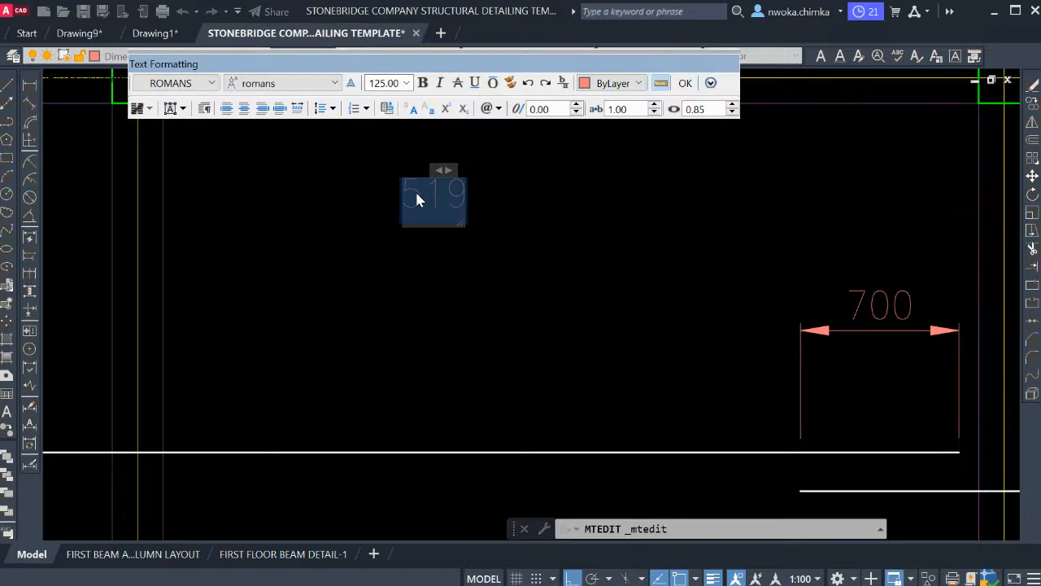
pyautogui.write('LAP')
pyautogui.click(606, 351)
pyautogui.press('Escape')
# Move the LAP text with Ortho off to the middle of the 700 dimension, just beneath its dimension line.
pyautogui.click(536, 173)
pyautogui.click(439, 220)
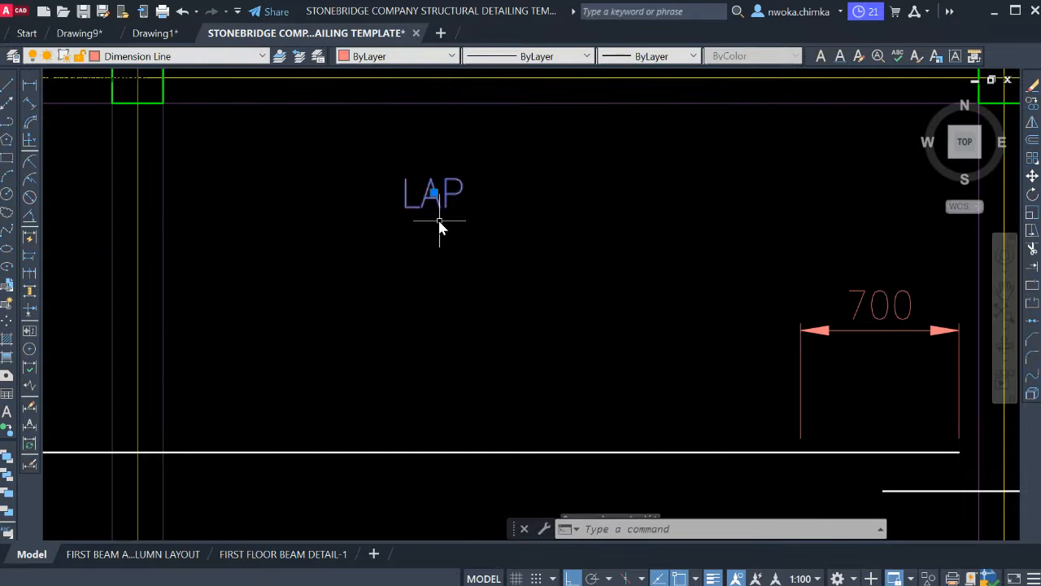
pyautogui.write('m')
pyautogui.press('Return')
pyautogui.click(435, 199)
pyautogui.scroll(-4, 374, 179)
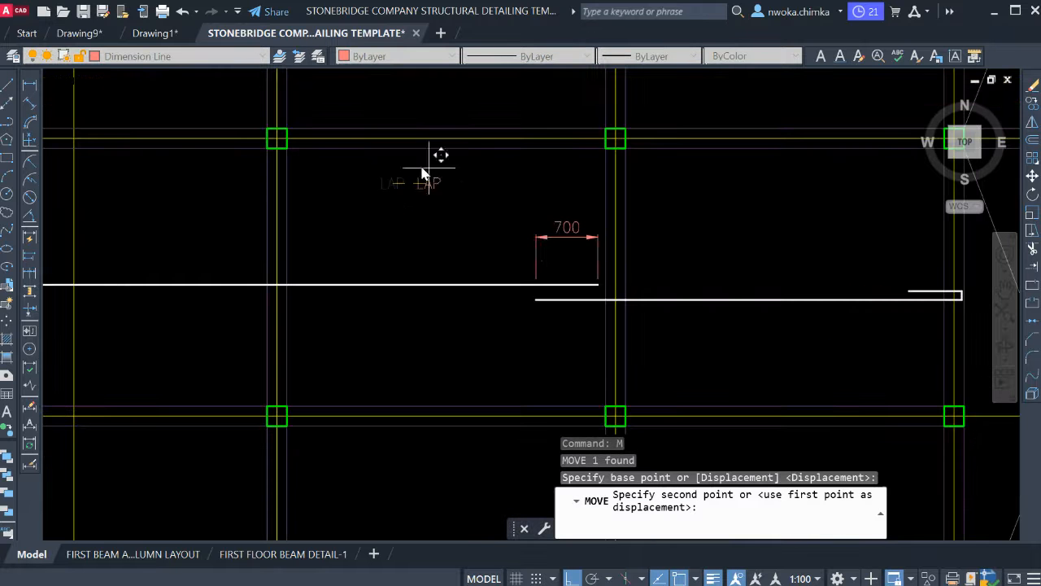
pyautogui.scroll(8, 562, 248)
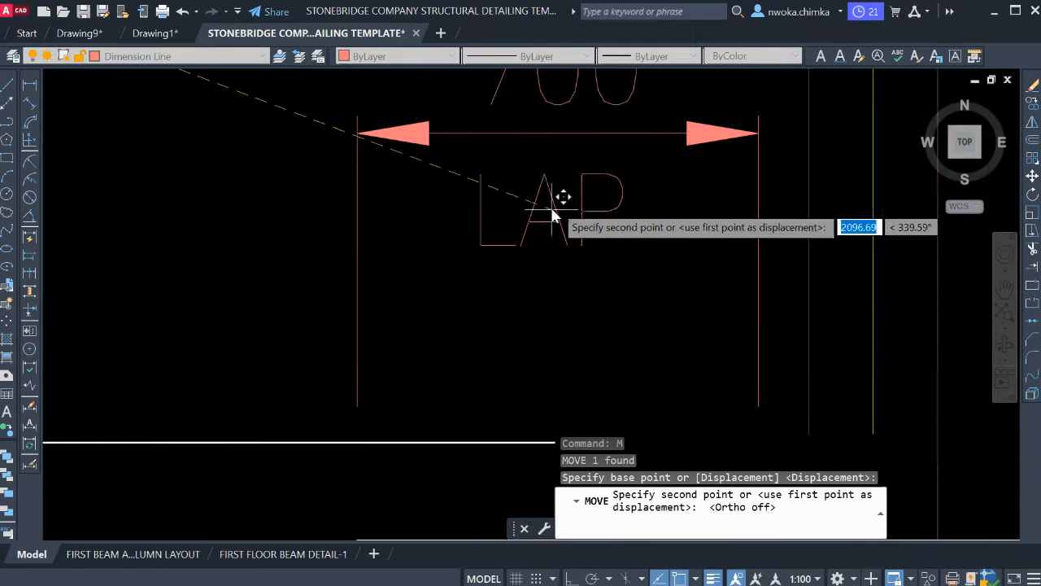
pyautogui.click(558, 203)
pyautogui.scroll(-5, 561, 236)
pyautogui.scroll(4, 547, 249)
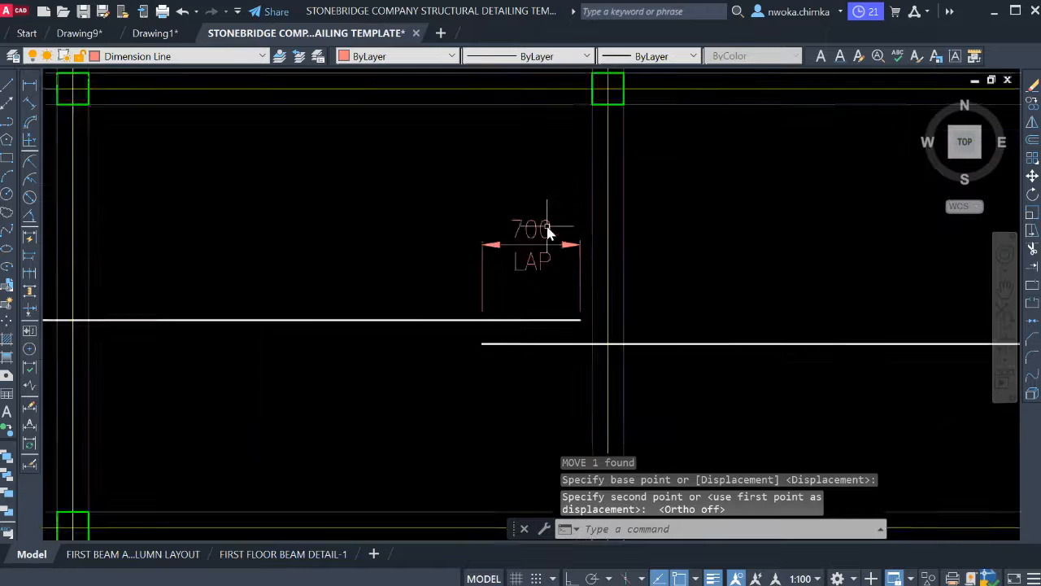
# Adjust the position of the LAP text beneath the 700 dimension line with another small move.
pyautogui.click(555, 269)
pyautogui.click(539, 294)
pyautogui.write('m')
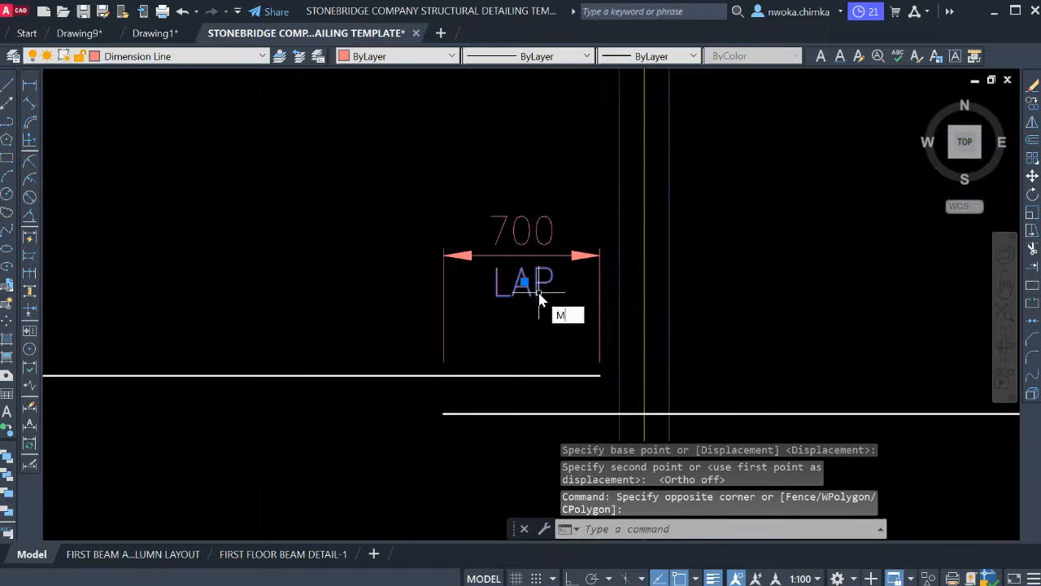
pyautogui.press('Return')
pyautogui.click(532, 302)
pyautogui.scroll(-8, 530, 319)
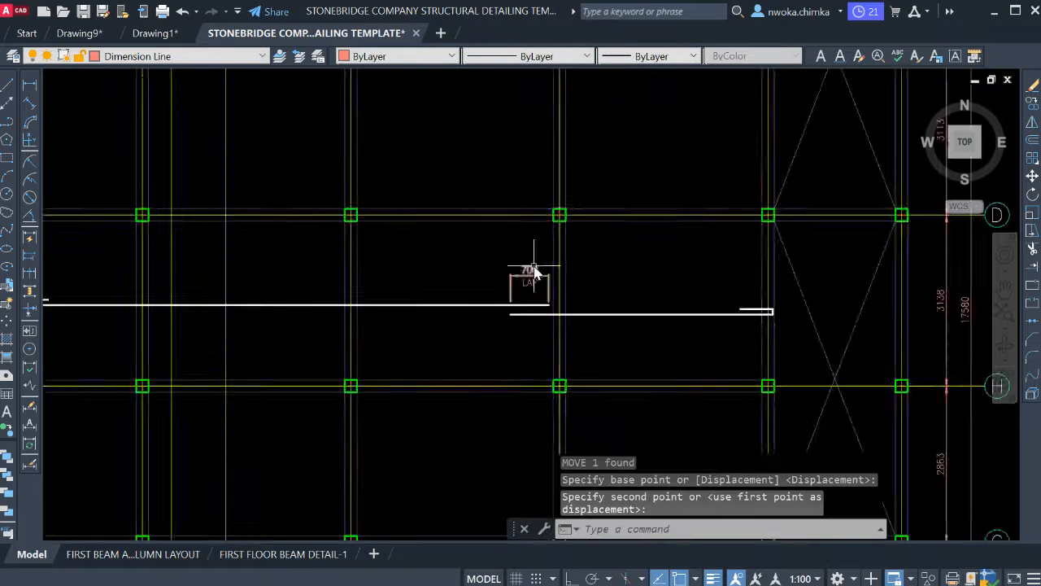
# Examine the lapped rebar run and the crossed bays across the floor plan from grid B to grid F.
pyautogui.scroll(-2, 537, 273)
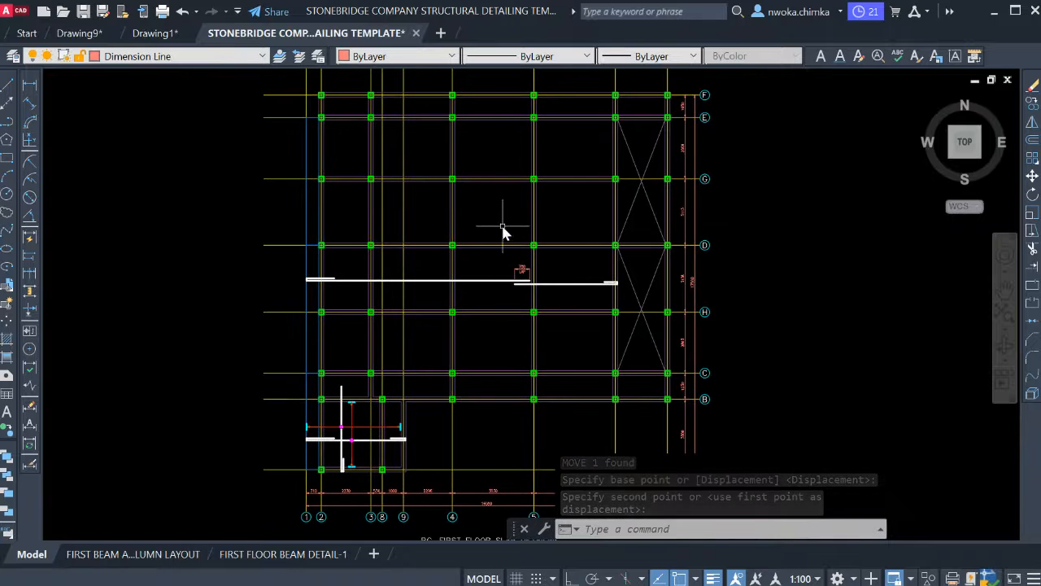
pyautogui.scroll(2, 603, 301)
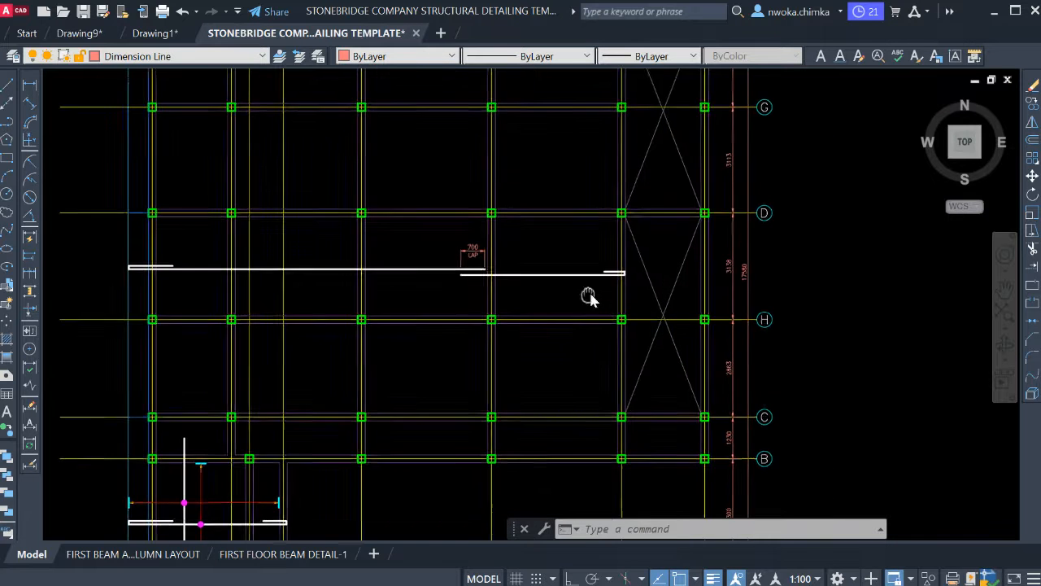
pyautogui.moveTo(589, 296); pyautogui.dragTo(531, 316, button='middle')
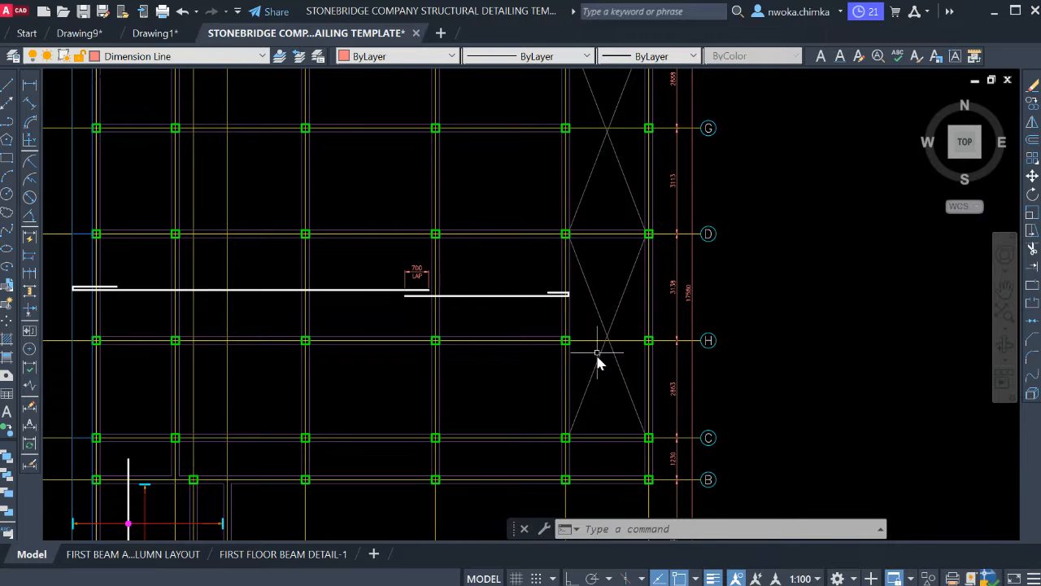
pyautogui.click(572, 437)
pyautogui.scroll(2, 569, 443)
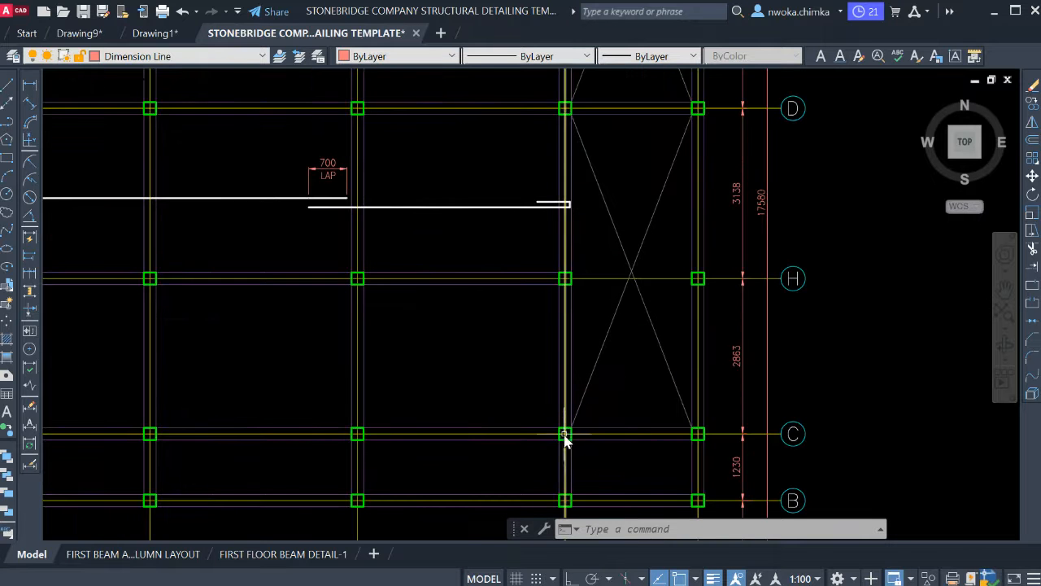
pyautogui.scroll(-2, 565, 437)
pyautogui.moveTo(583, 295); pyautogui.dragTo(579, 435, button='middle')
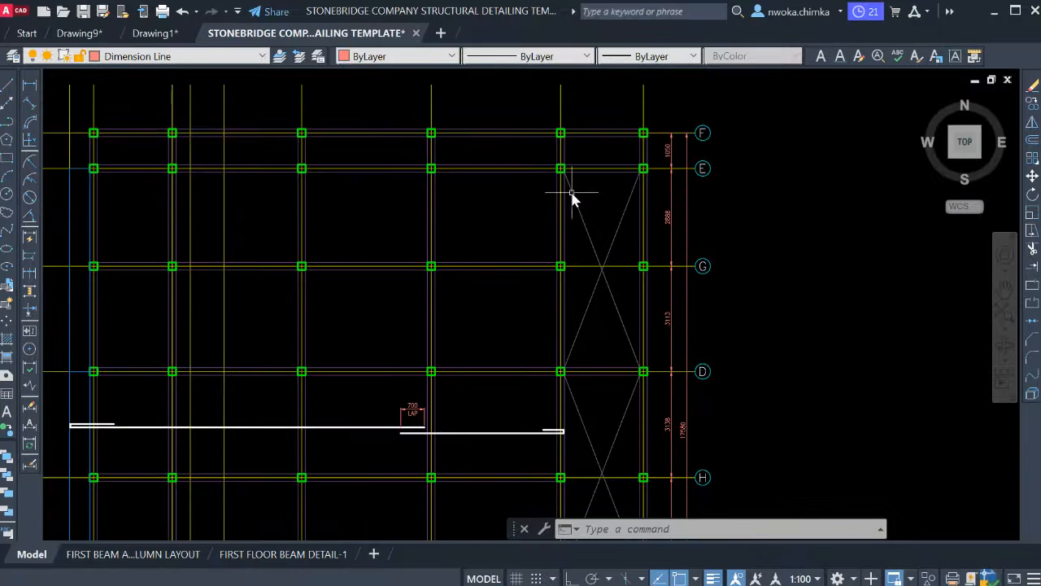
pyautogui.scroll(-2, 568, 175)
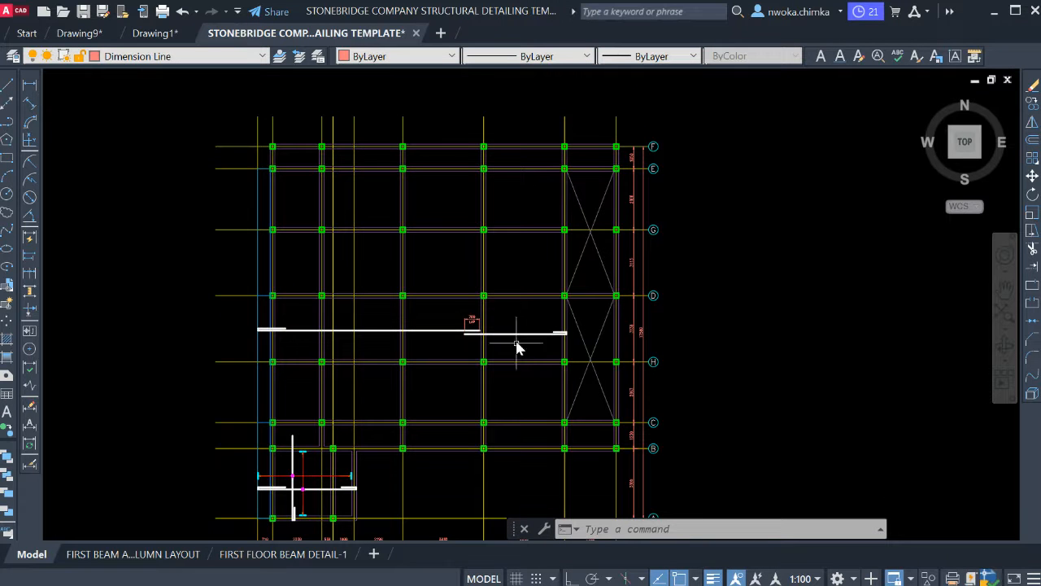
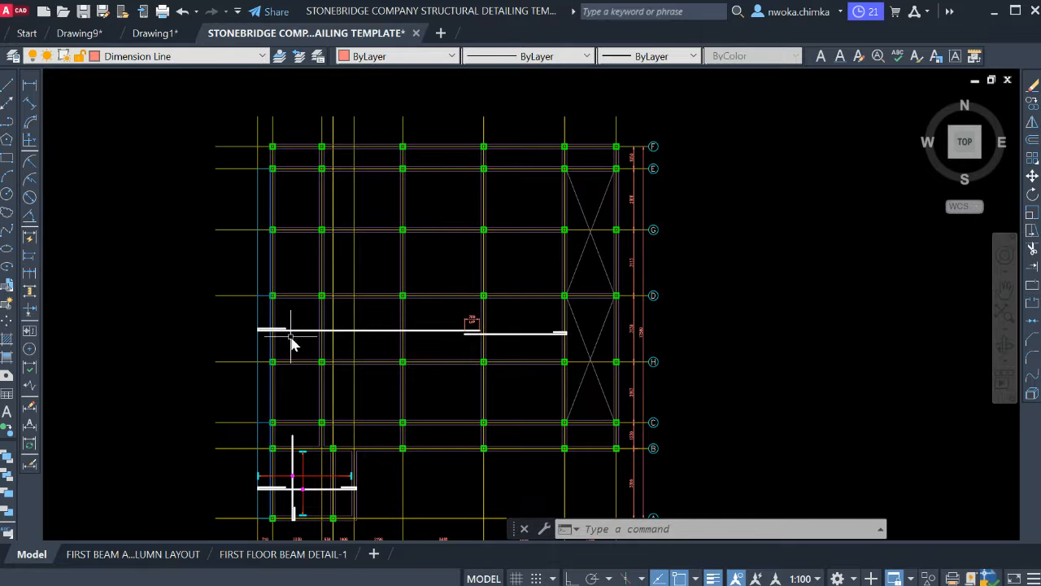
pyautogui.scroll(4, 292, 336)
pyautogui.scroll(-4, 461, 309)
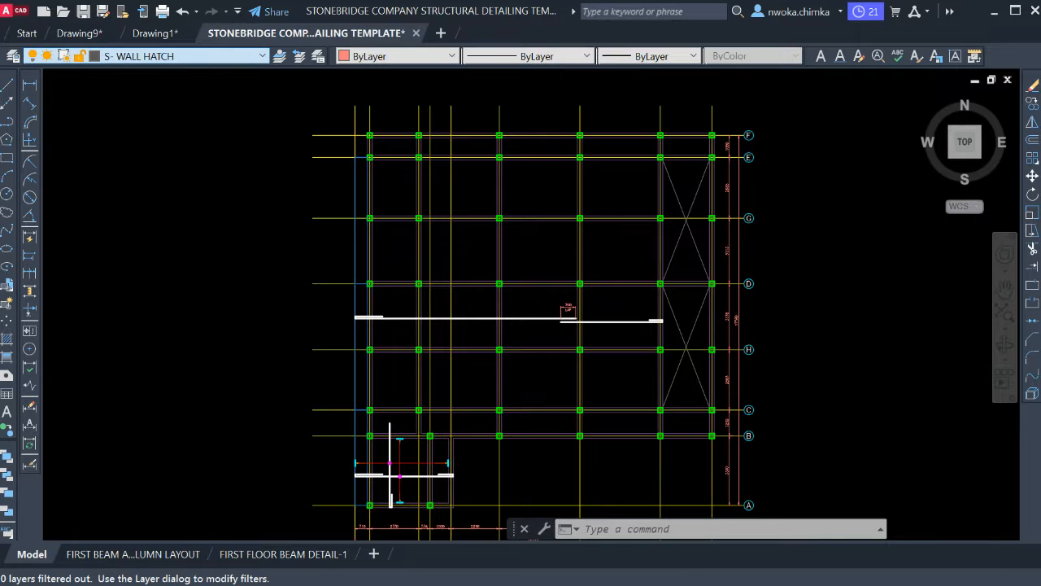
# On the SLABREINCALL layer in Red, draw a vertical line with Ortho on from grid C's beam face to grid E's, mid-bay just east of grid 5.
pyautogui.click(262, 216)
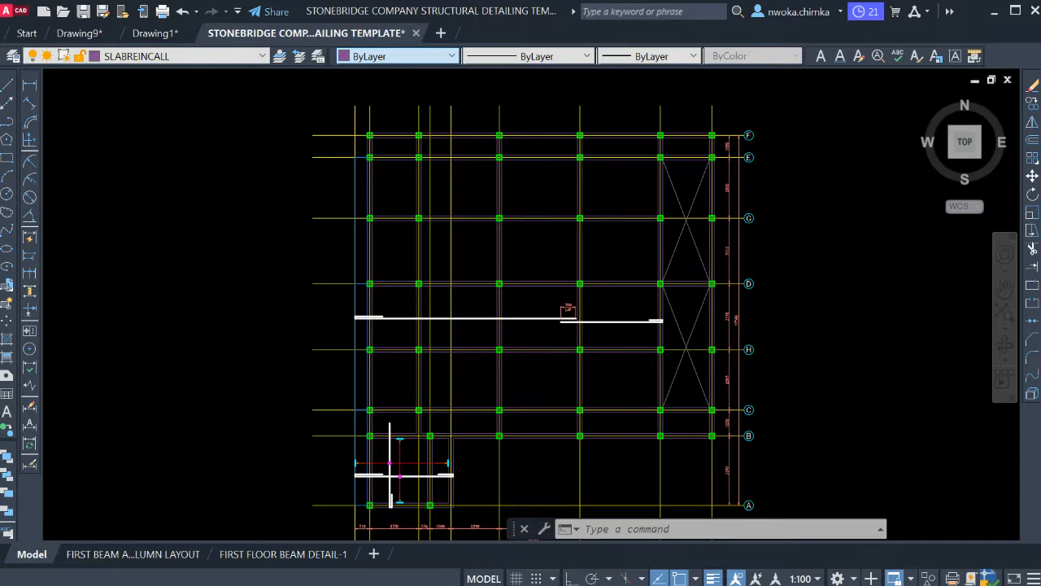
pyautogui.click(9, 84)
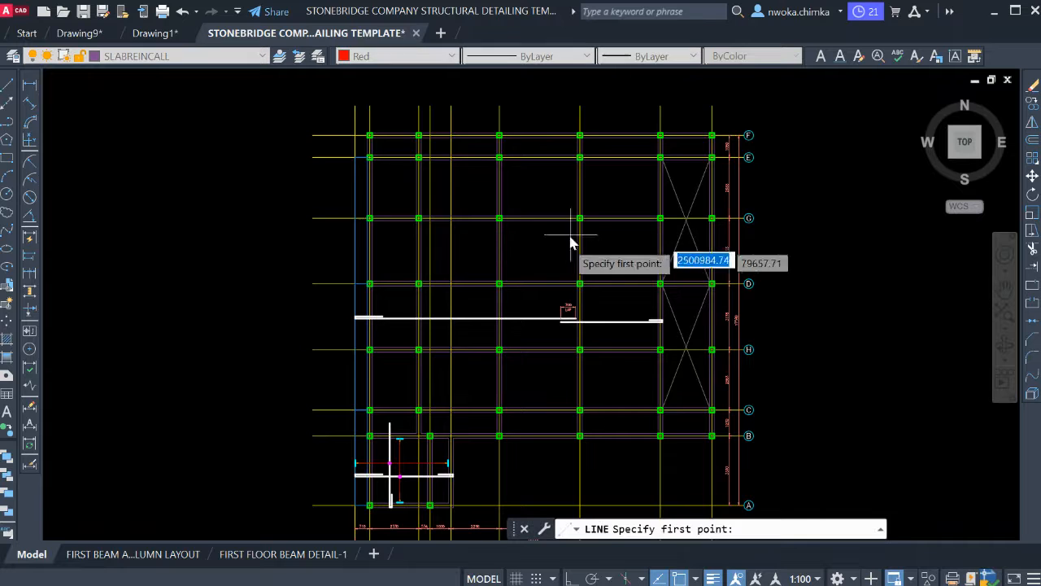
pyautogui.scroll(2, 606, 346)
pyautogui.scroll(4, 702, 442)
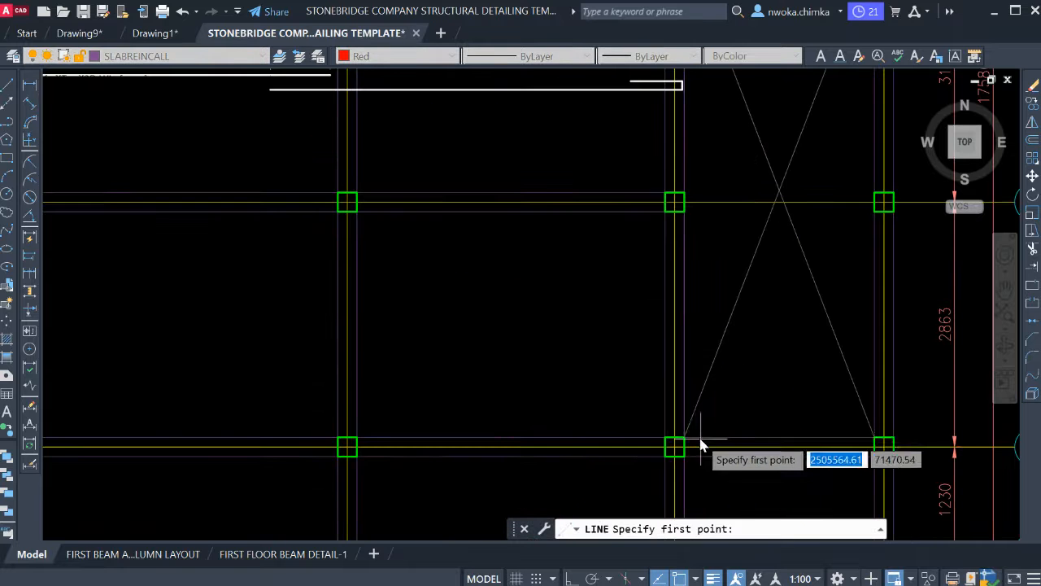
pyautogui.scroll(-2, 710, 418)
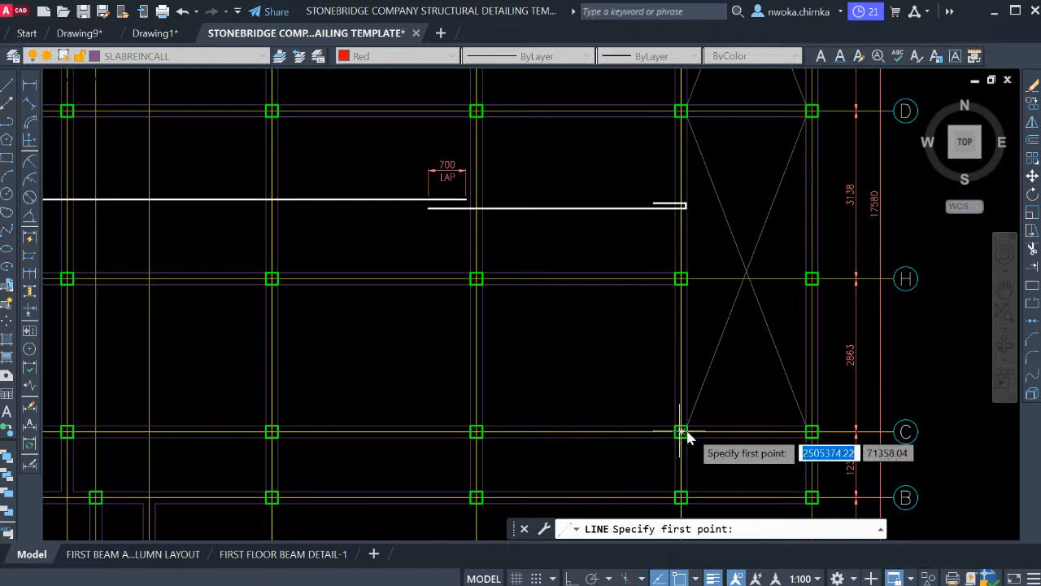
pyautogui.moveTo(688, 437); pyautogui.dragTo(616, 318, button='middle')
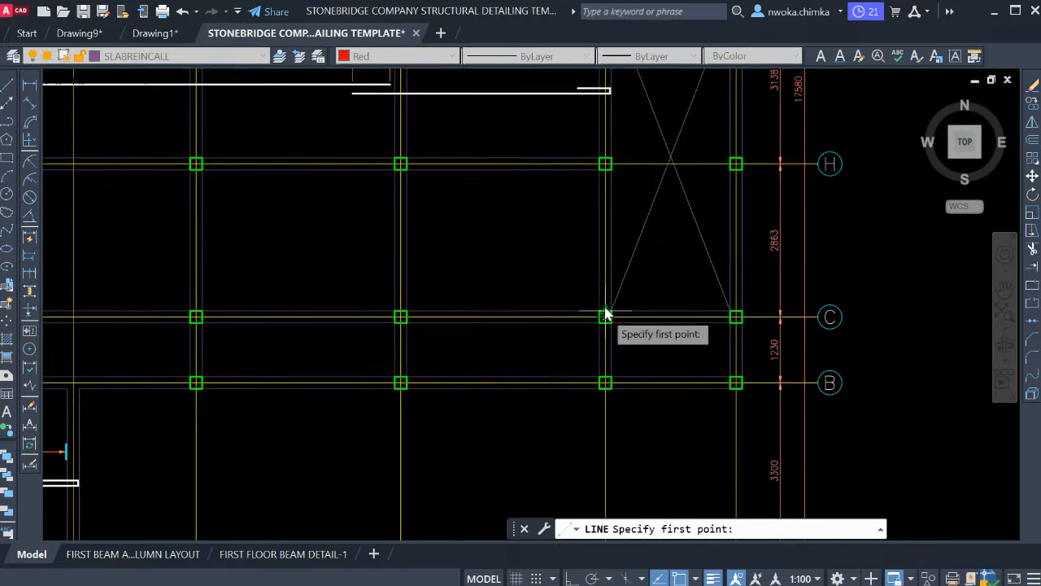
pyautogui.scroll(2, 605, 347)
pyautogui.moveTo(605, 307); pyautogui.dragTo(617, 344, button='middle')
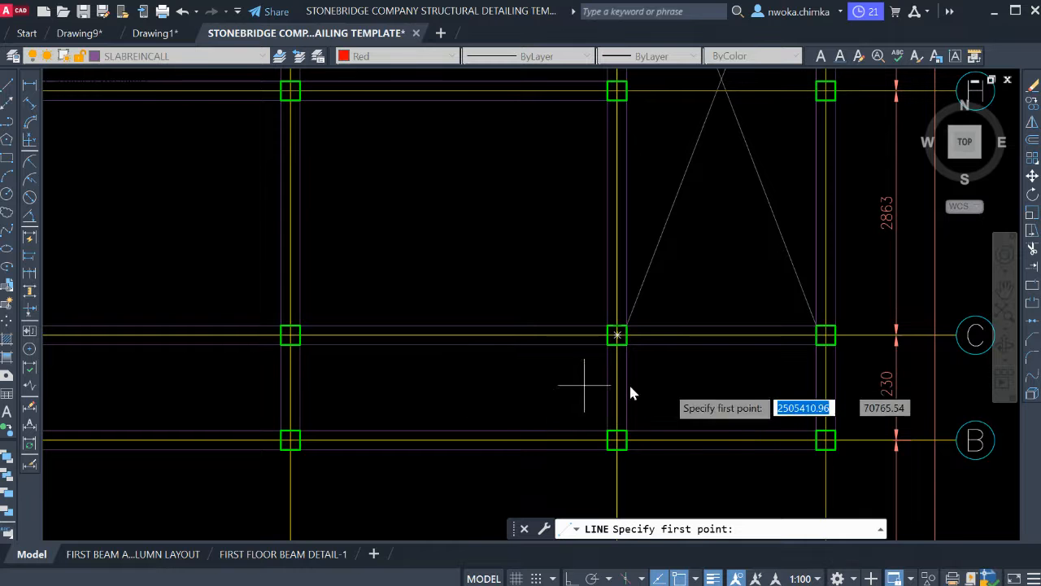
pyautogui.scroll(-2, 798, 388)
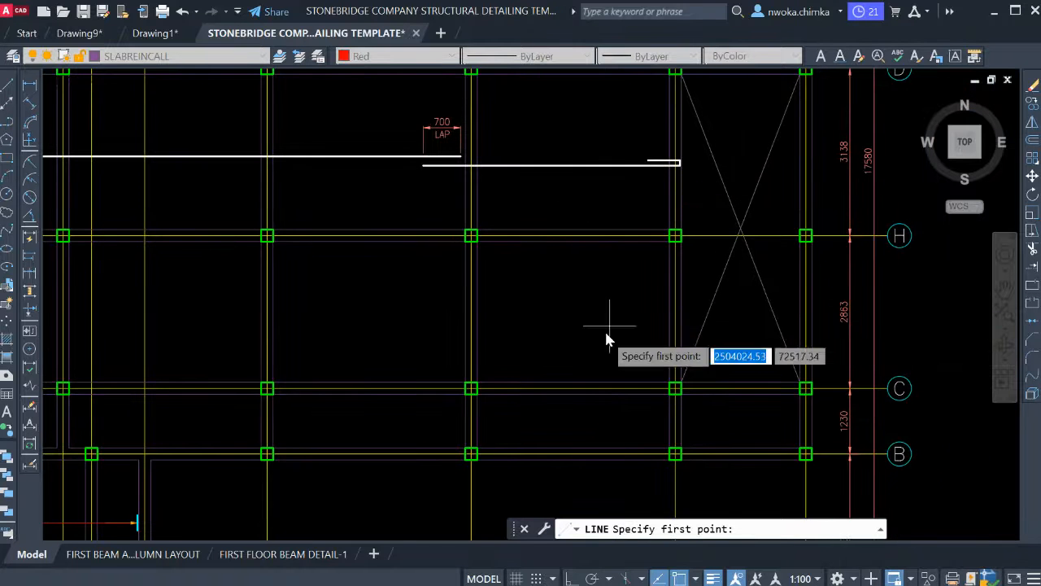
pyautogui.scroll(4, 609, 342)
pyautogui.click(555, 411)
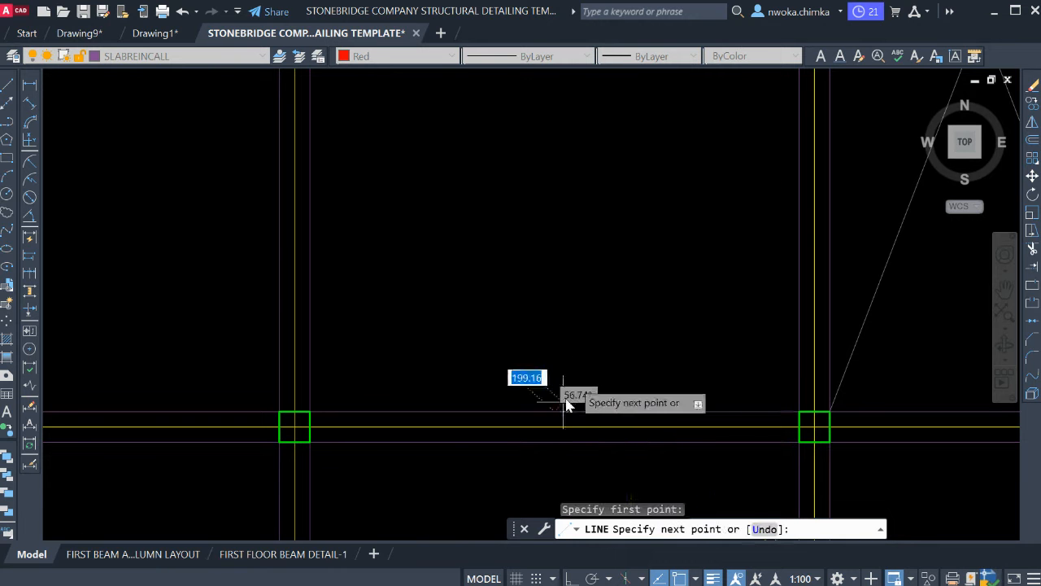
pyautogui.scroll(-5, 567, 400)
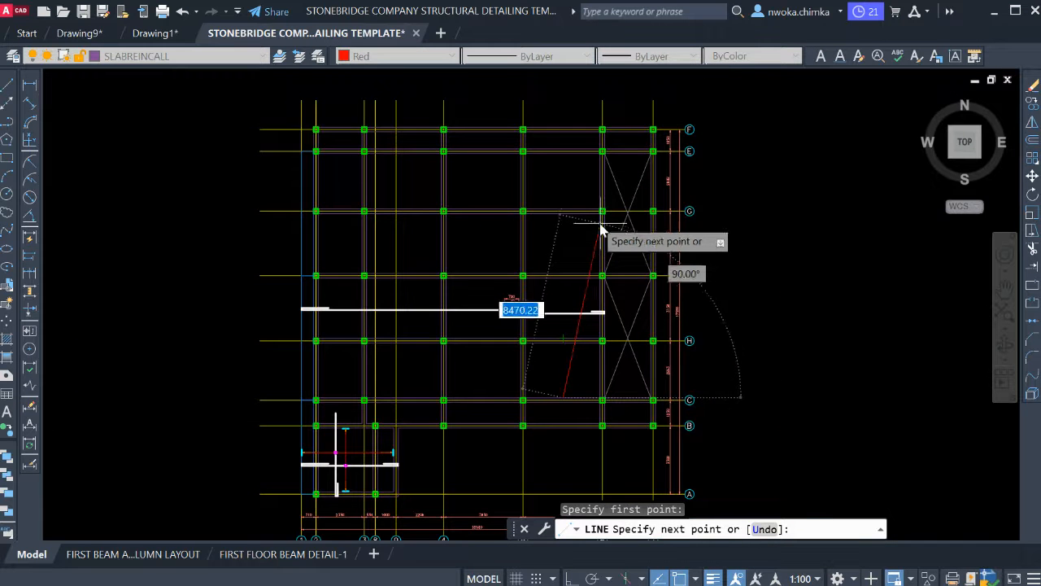
pyautogui.press('F8')
pyautogui.scroll(7, 569, 161)
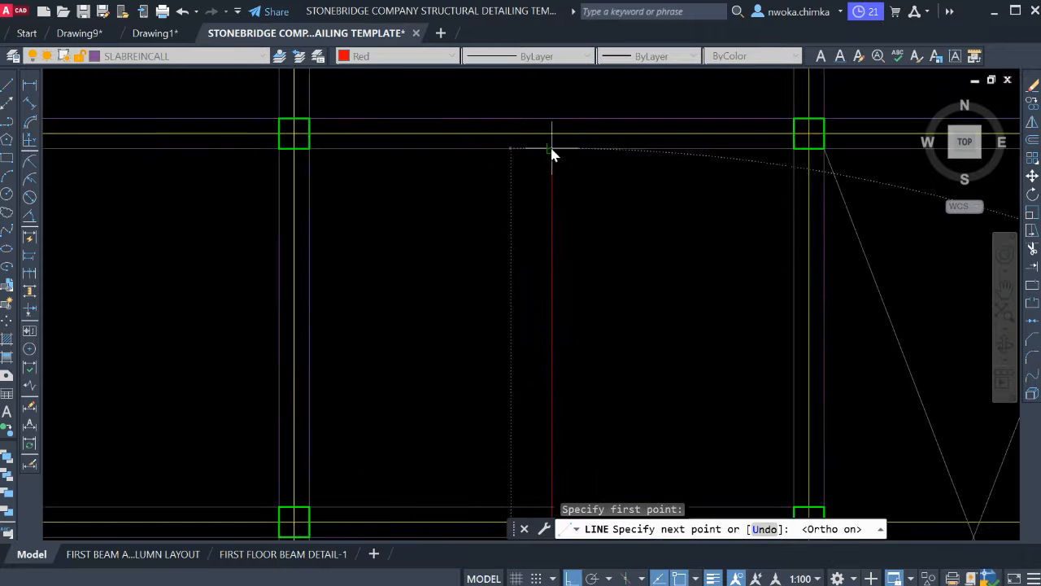
pyautogui.click(552, 156)
pyautogui.scroll(-4, 552, 157)
pyautogui.scroll(-2, 621, 198)
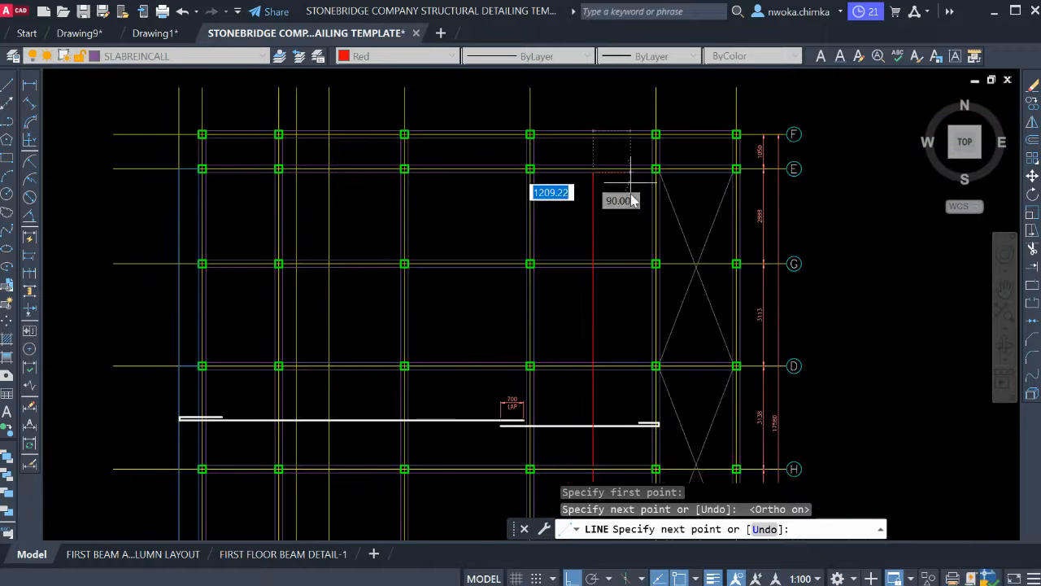
pyautogui.press('Escape')
pyautogui.moveTo(623, 214); pyautogui.dragTo(594, 149, button='middle')
pyautogui.moveTo(595, 110); pyautogui.dragTo(589, 143, button='middle')
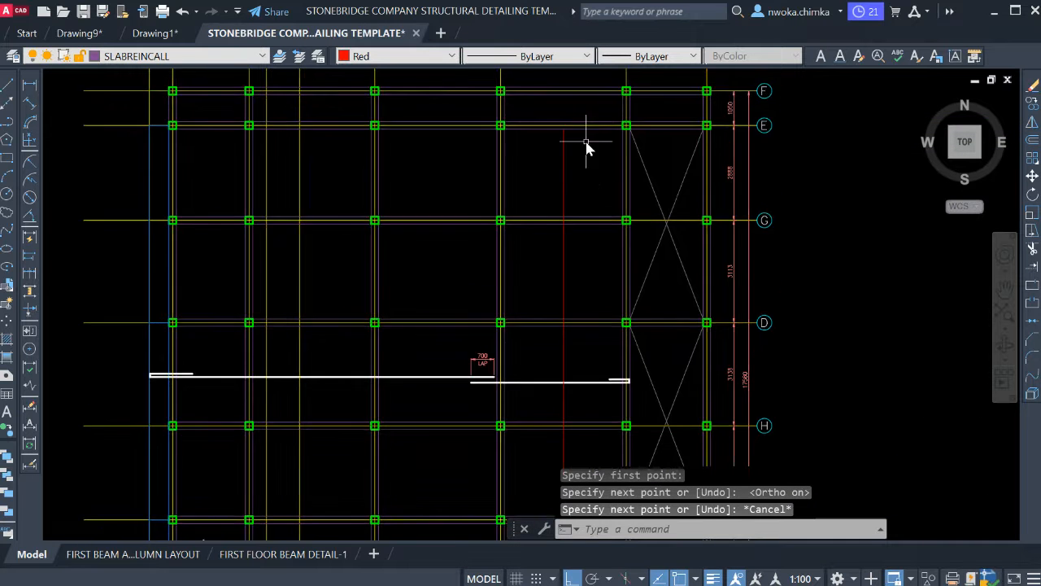
# Stretch the upper end of the red range line 25 inward from the beam face at grid E.
pyautogui.scroll(5, 575, 135)
pyautogui.click(564, 141)
pyautogui.click(518, 125)
pyautogui.scroll(5, 534, 111)
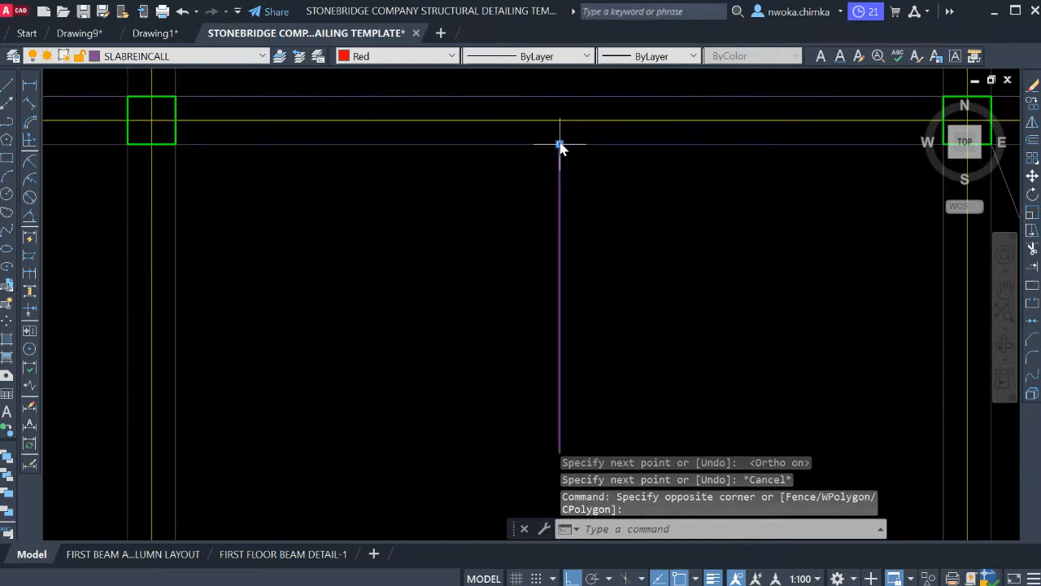
pyautogui.click(559, 145)
pyautogui.scroll(2, 561, 178)
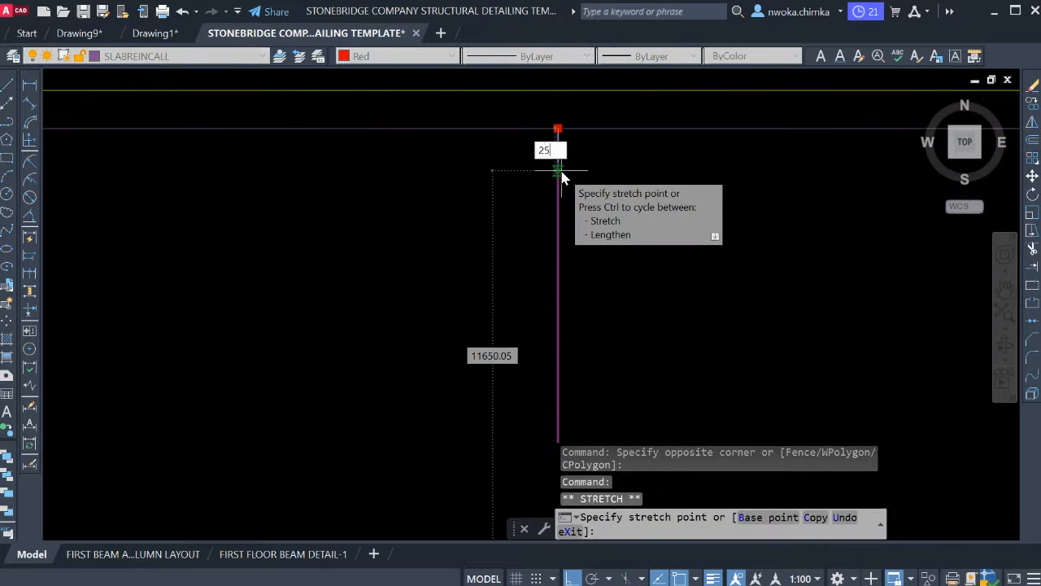
pyautogui.write('25')
pyautogui.press('Return')
# Stretch the red range line's lower end 25 inward from the beam face at grid C and set the current colour back to ByLayer.
pyautogui.scroll(-4, 561, 131)
pyautogui.moveTo(599, 214); pyautogui.dragTo(565, 78, button='middle')
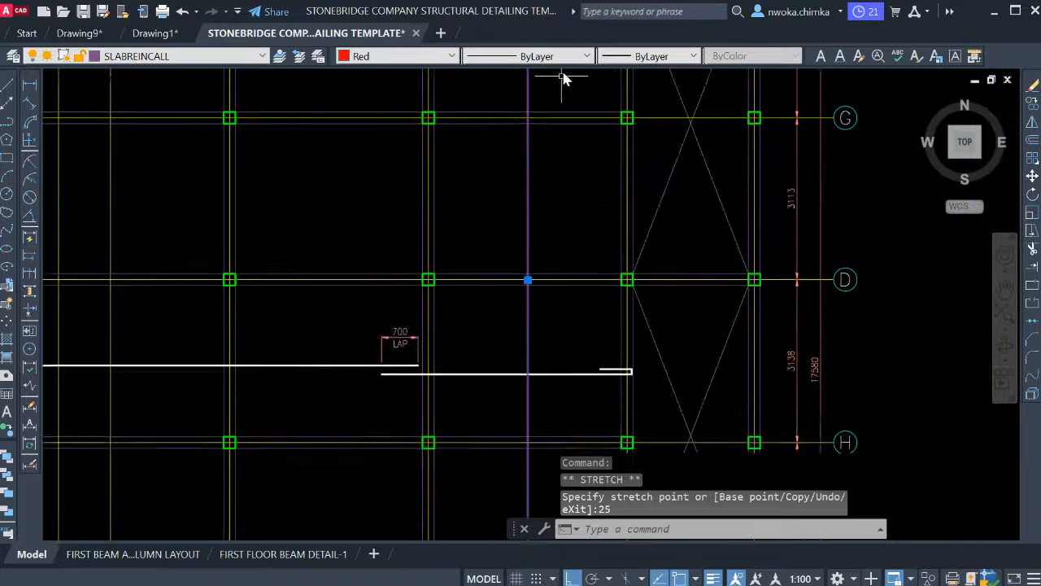
pyautogui.moveTo(554, 267); pyautogui.dragTo(537, 144, button='middle')
pyautogui.scroll(-2, 541, 242)
pyautogui.scroll(10, 525, 380)
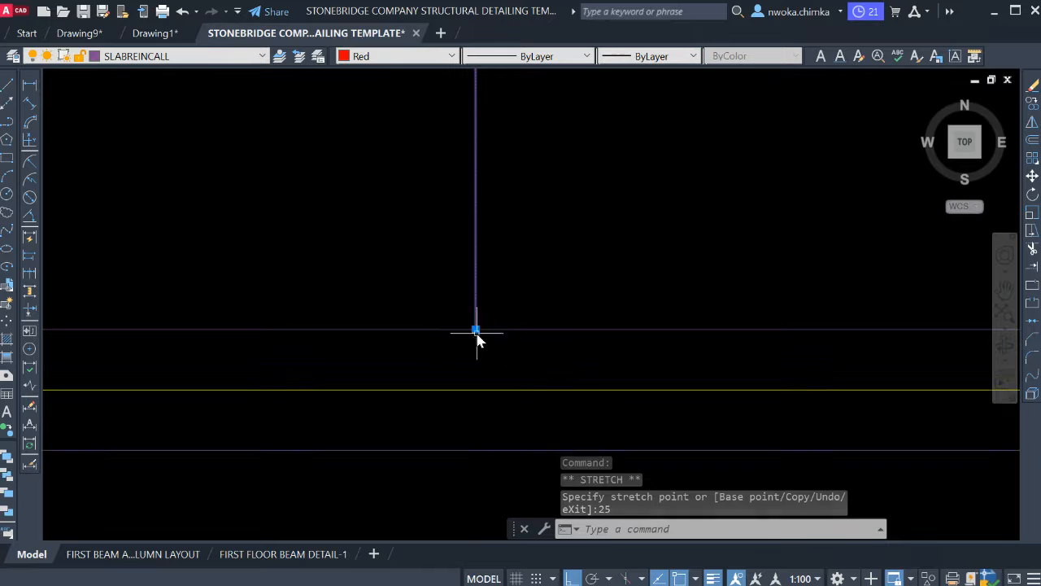
pyautogui.click(476, 330)
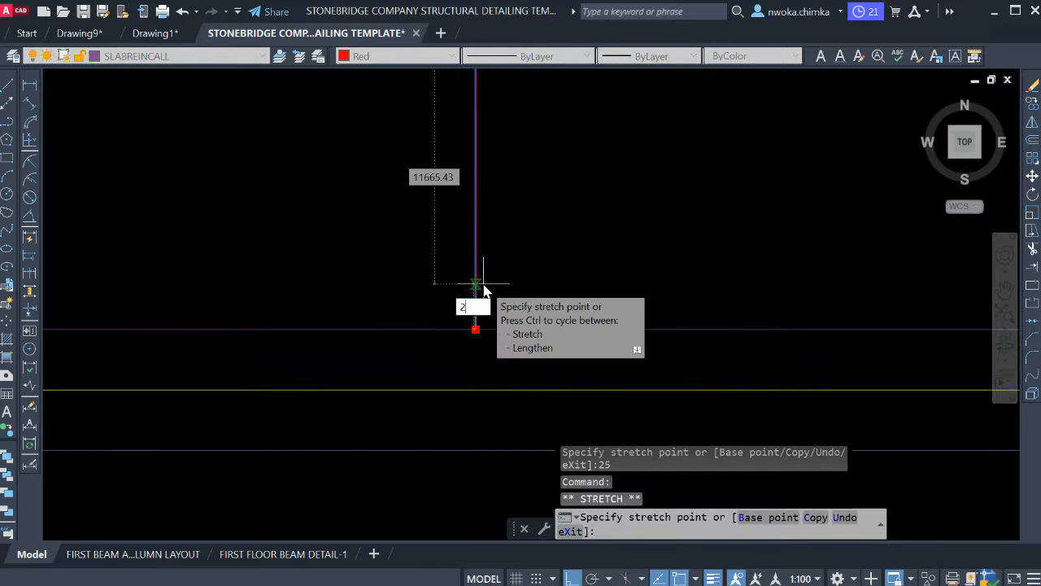
pyautogui.write('25')
pyautogui.press('Return')
pyautogui.press('Escape')
pyautogui.scroll(-3, 494, 287)
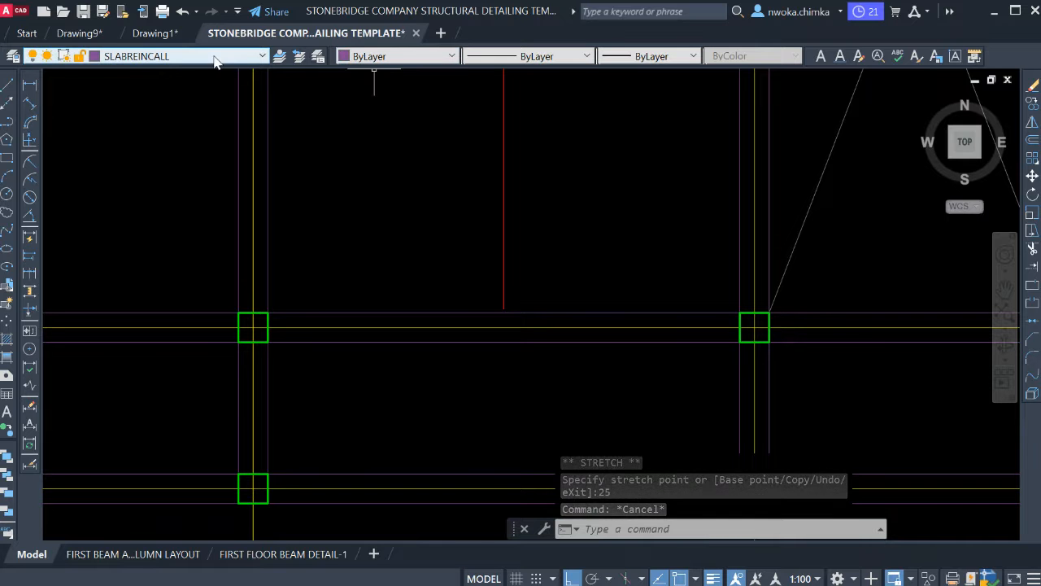
pyautogui.press('Escape')
# Copy the downward arrow and its end tick from the small slab's vertical range line to the new line's lower end at grid C.
pyautogui.scroll(-5, 583, 211)
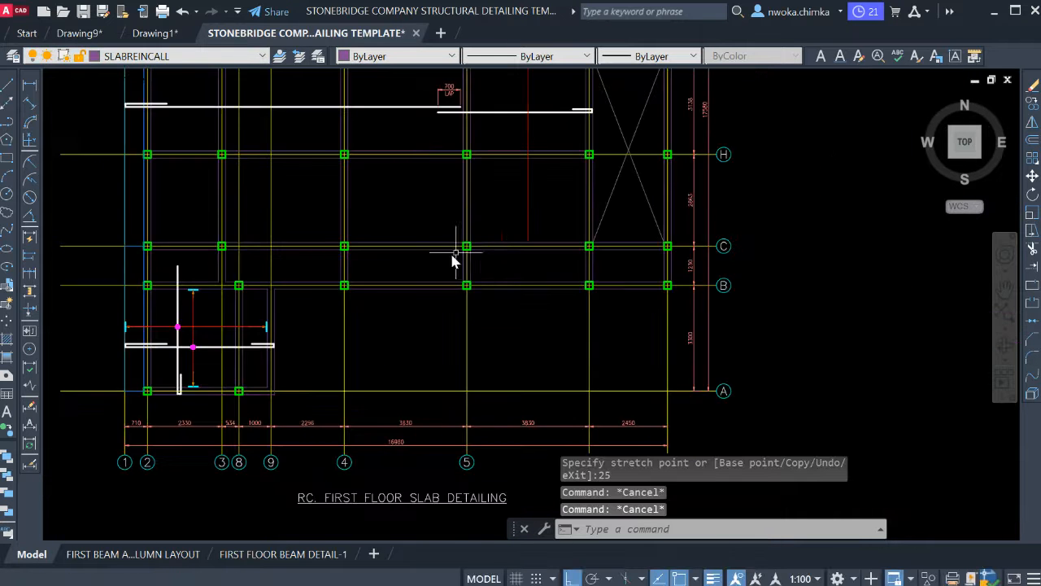
pyautogui.scroll(6, 332, 319)
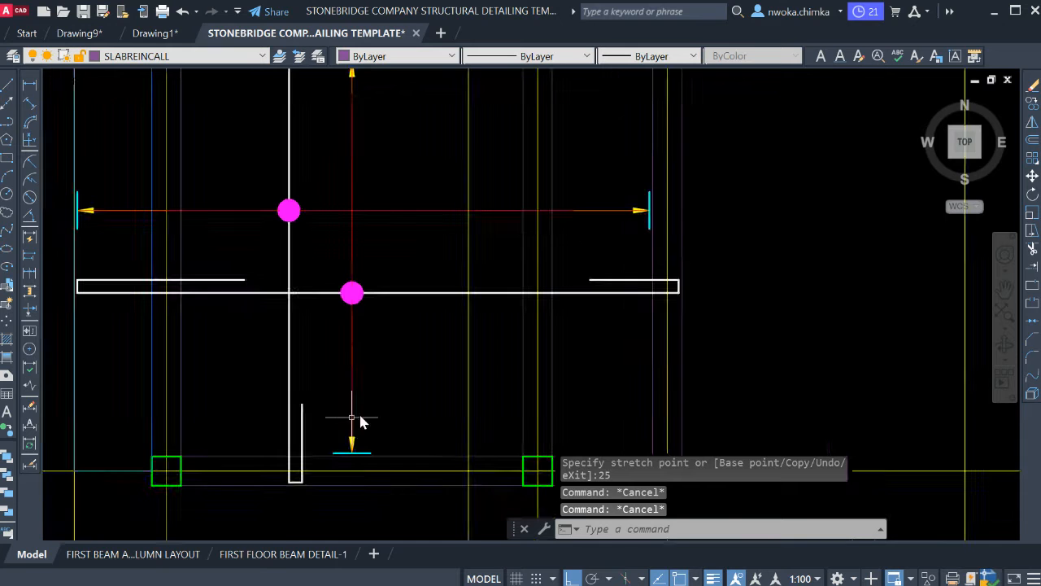
pyautogui.click(312, 372)
pyautogui.click(382, 462)
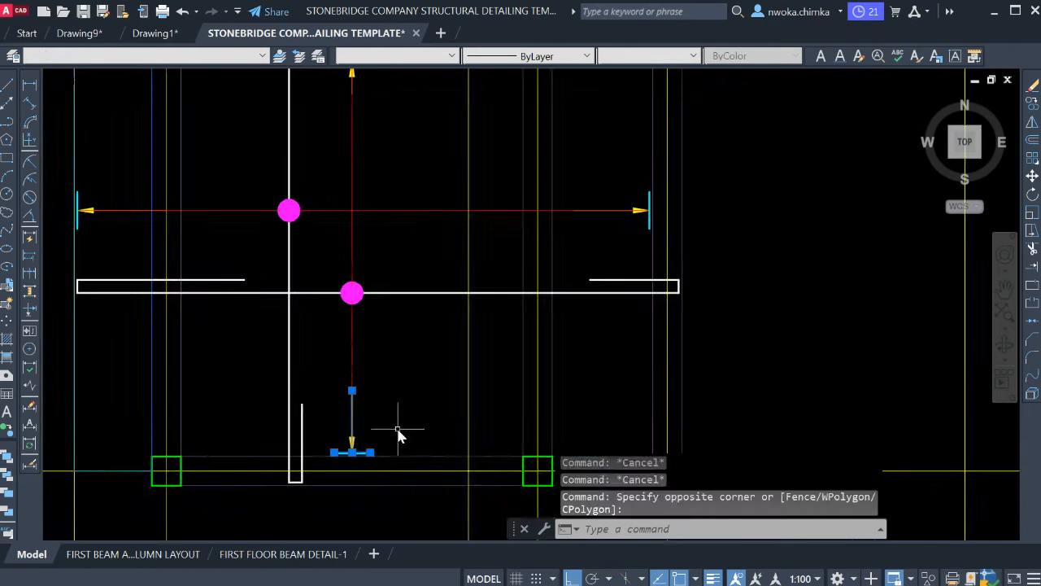
pyautogui.press('Return')
pyautogui.scroll(5, 360, 456)
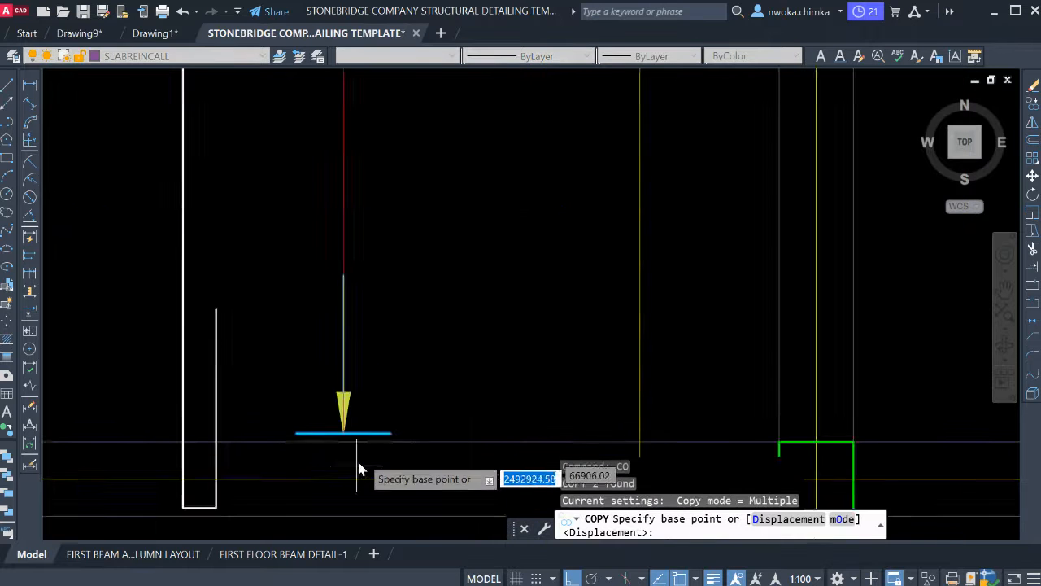
pyautogui.click(335, 428)
pyautogui.scroll(-8, 337, 395)
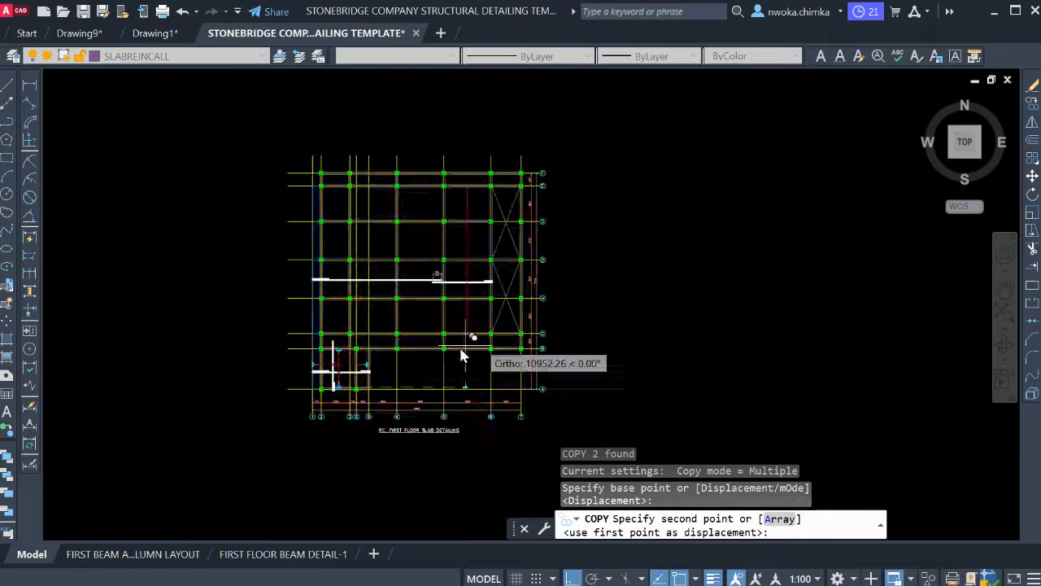
pyautogui.scroll(8, 466, 326)
pyautogui.click(488, 326)
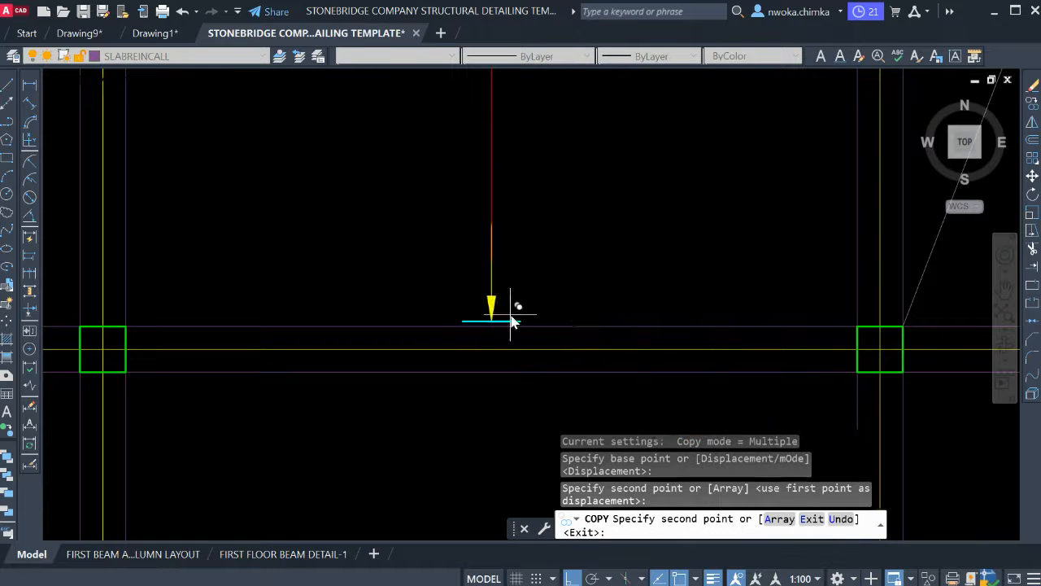
pyautogui.scroll(-6, 511, 305)
pyautogui.press('Escape')
# Copy the upward arrow and its end tick from the small slab's vertical range line to the new line's upper end at grid E.
pyautogui.scroll(7, 411, 364)
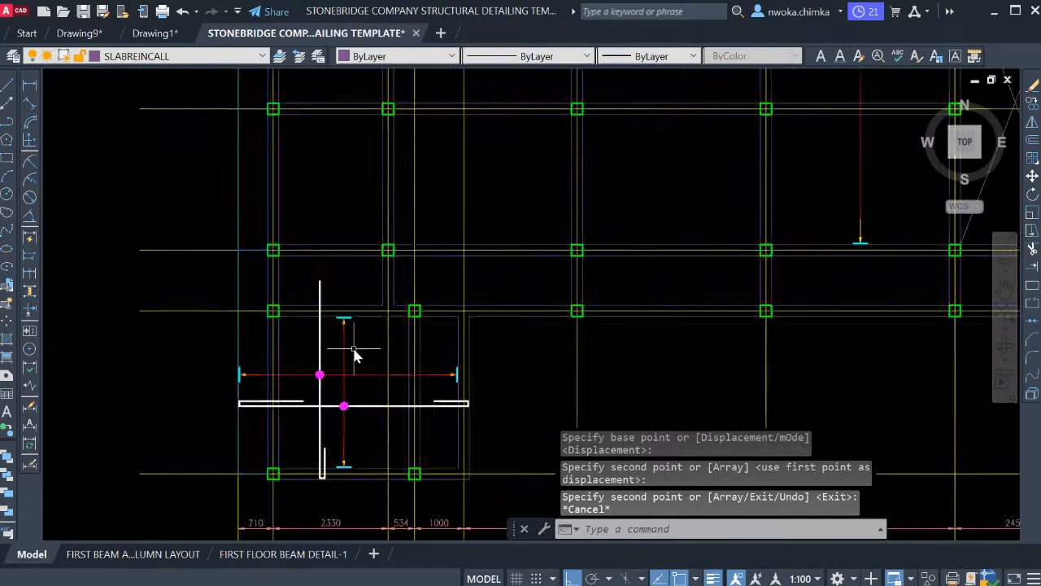
pyautogui.click(294, 232)
pyautogui.click(405, 332)
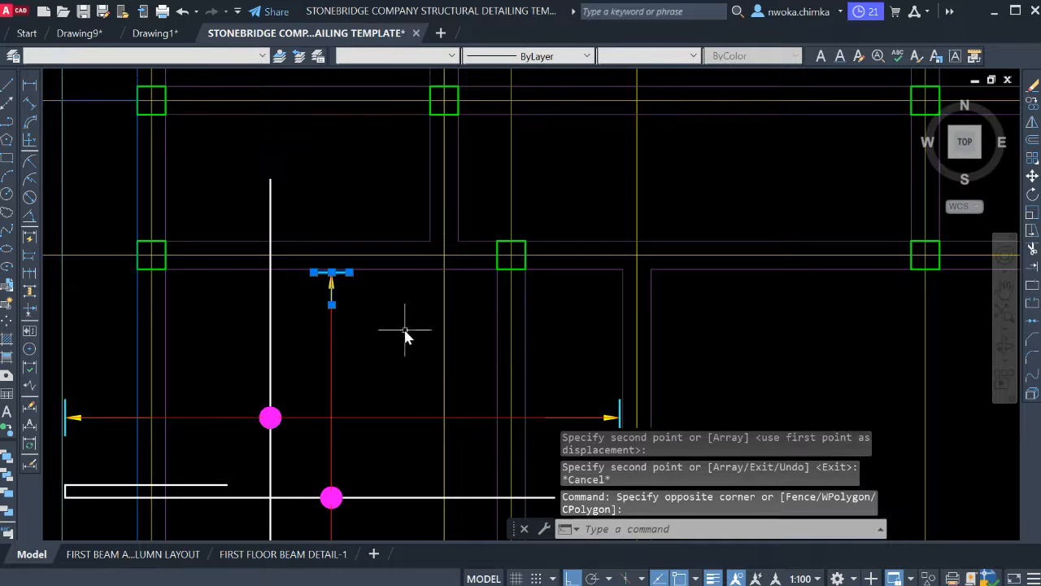
pyautogui.press('Return')
pyautogui.scroll(4, 366, 285)
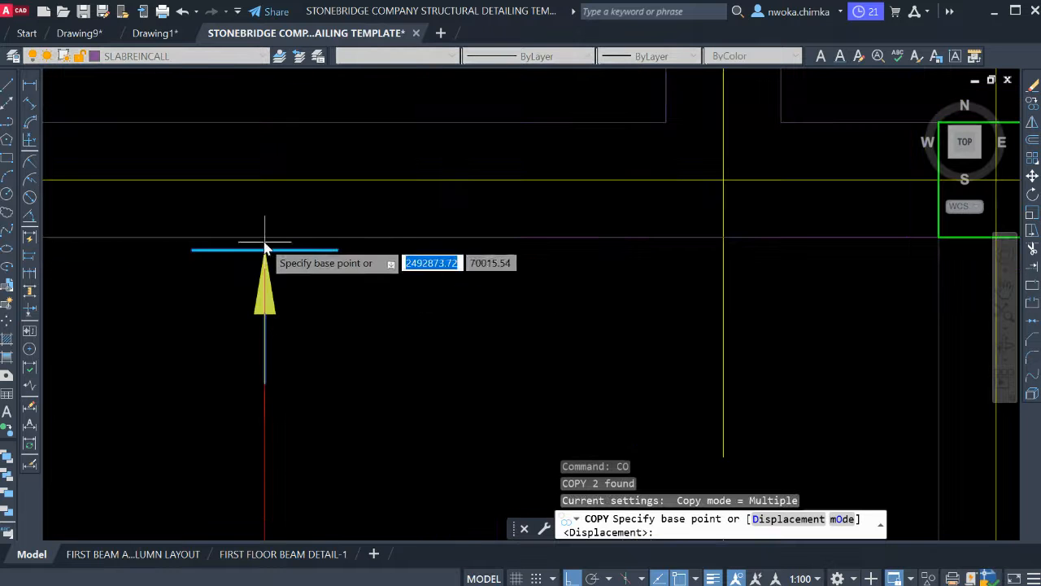
pyautogui.scroll(-4, 278, 329)
pyautogui.scroll(-7, 295, 322)
pyautogui.moveTo(442, 296); pyautogui.dragTo(429, 390, button='middle')
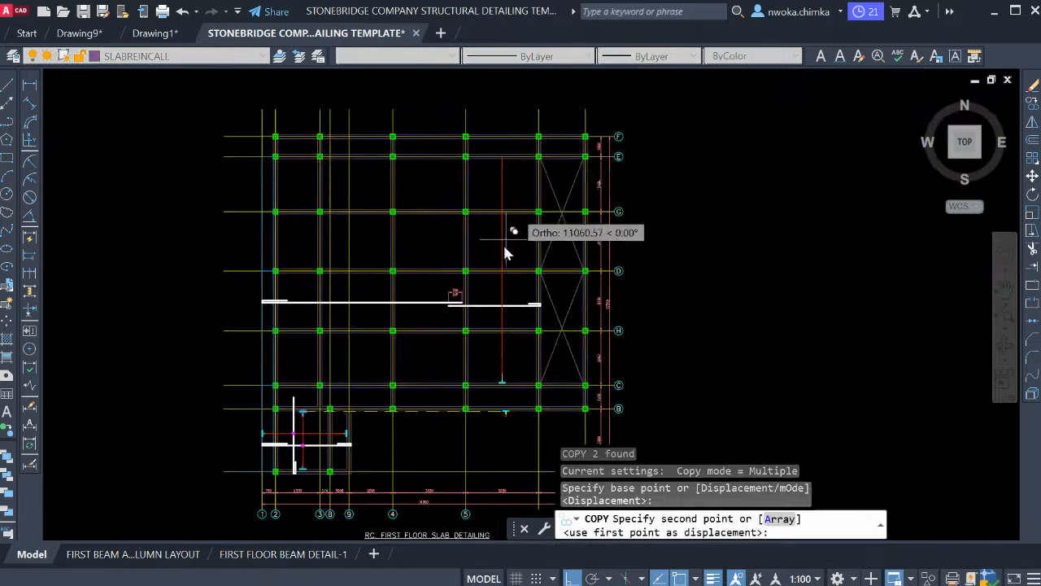
pyautogui.scroll(10, 510, 160)
pyautogui.click(439, 129)
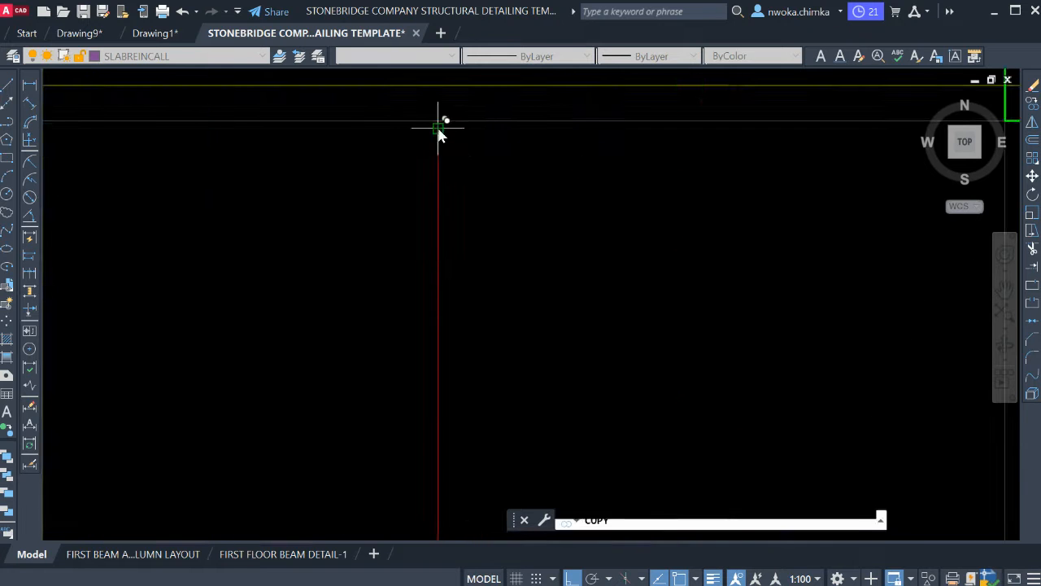
pyautogui.press('Escape')
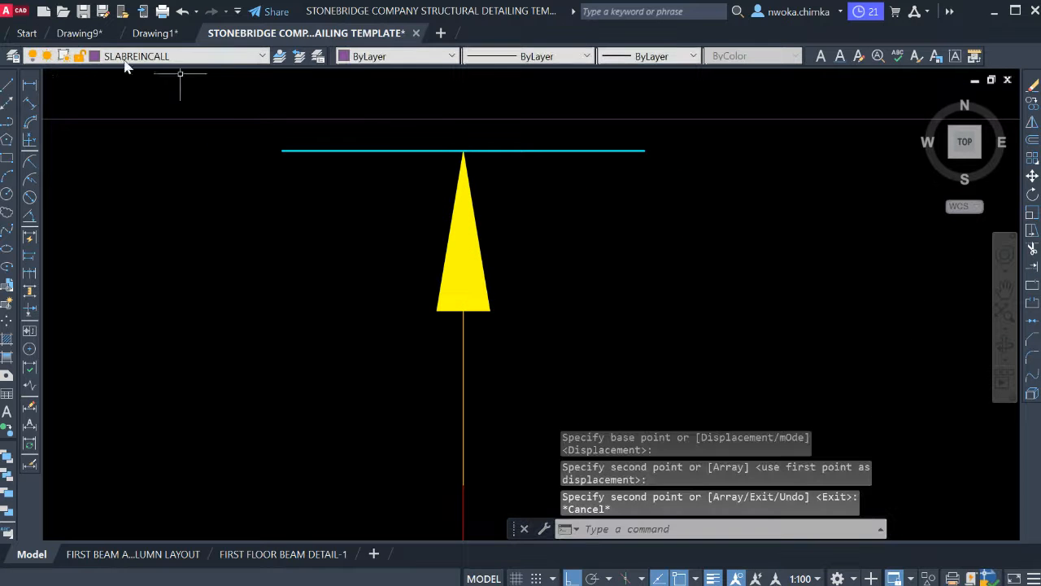
# Check the gap between grid E's beam face and the upper end tick using a temporary linear dimension.
pyautogui.click(29, 84)
pyautogui.scroll(5, 496, 153)
pyautogui.click(509, 166)
pyautogui.scroll(-5, 509, 210)
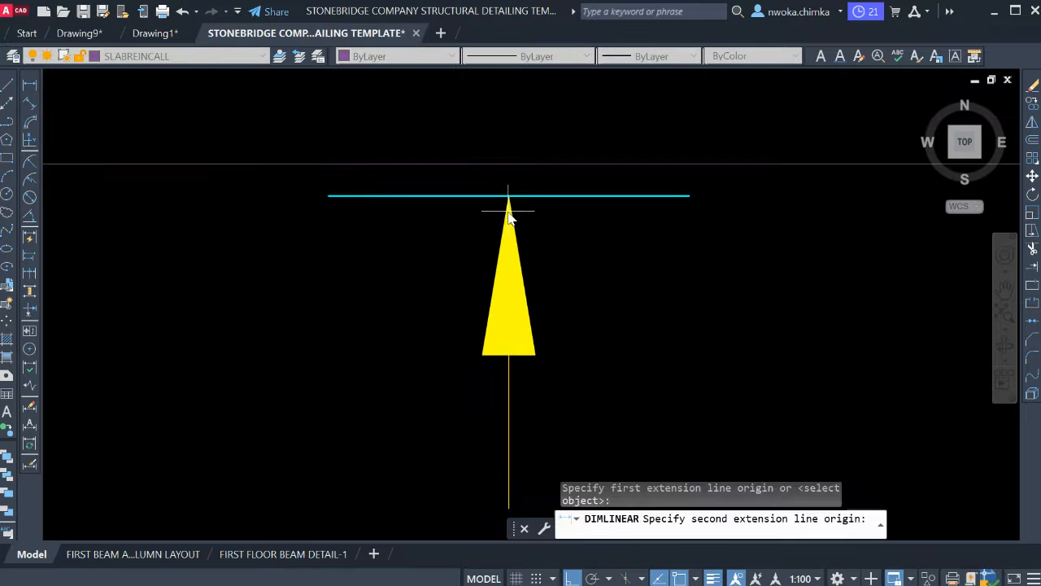
pyautogui.click(516, 167)
pyautogui.scroll(-3, 516, 168)
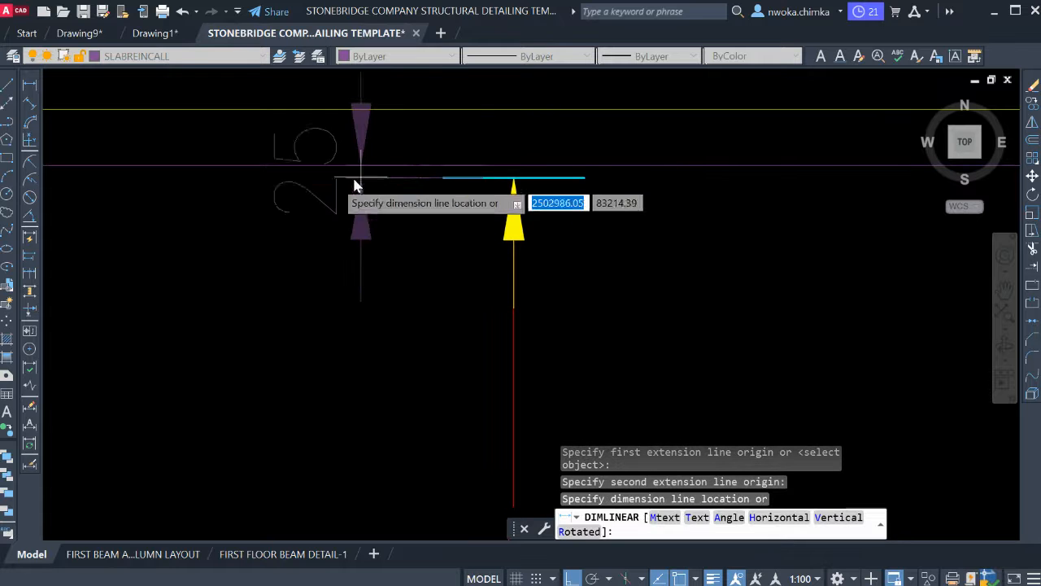
pyautogui.press('Escape')
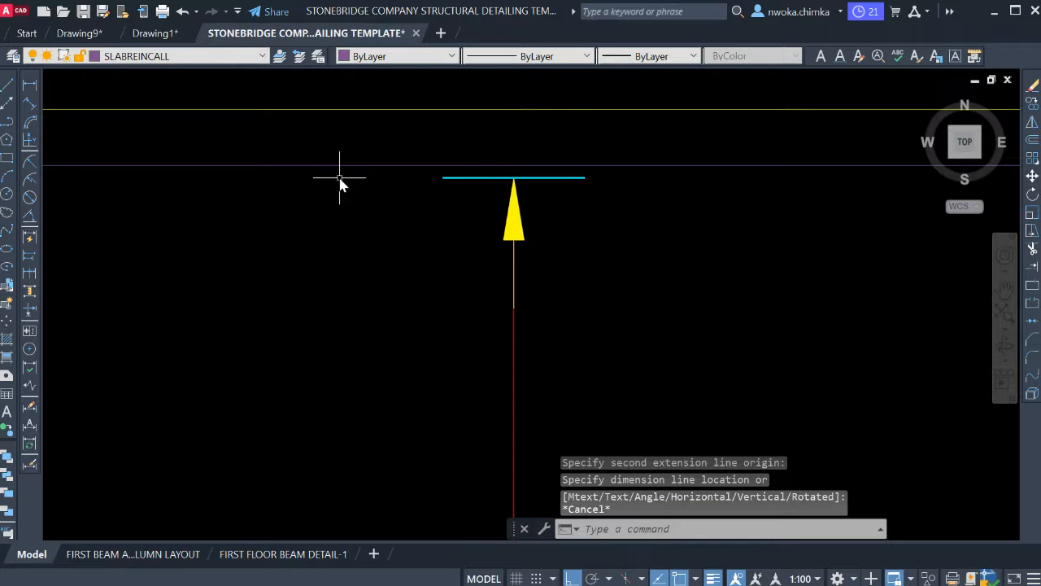
pyautogui.scroll(2, 494, 156)
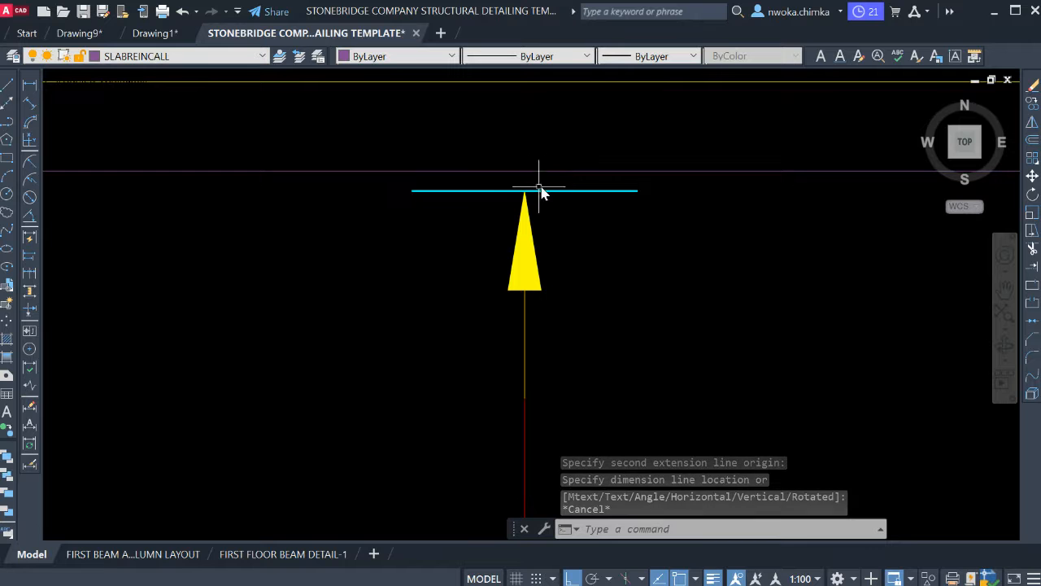
pyautogui.scroll(-7, 493, 187)
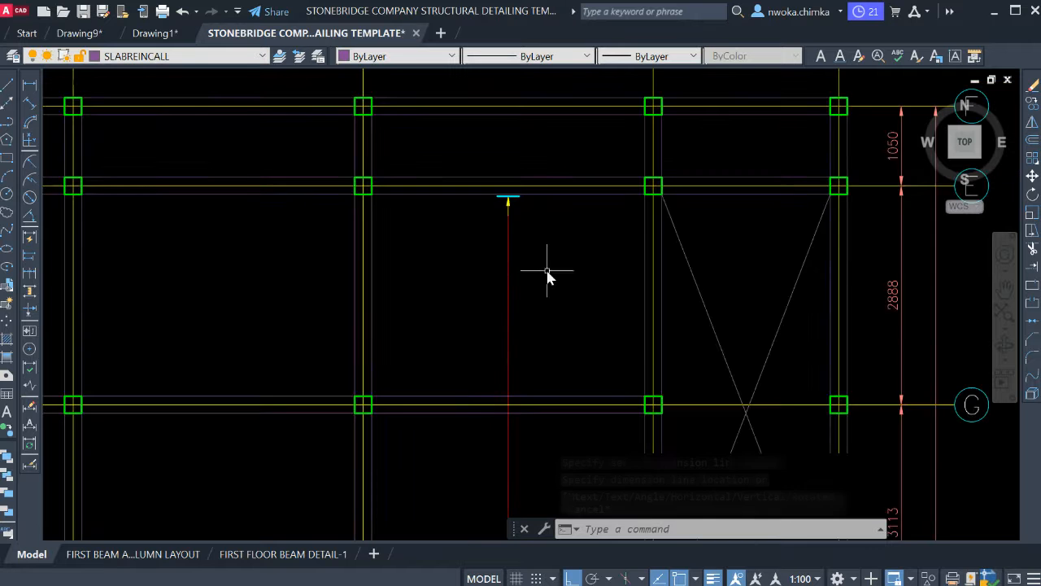
# Copy the magenta dot from the small slab's horizontal rebar to where the long vertical range line crosses the short lapped rebar.
pyautogui.moveTo(545, 248); pyautogui.dragTo(595, 148, button='middle')
pyautogui.moveTo(452, 346); pyautogui.dragTo(478, 163, button='middle')
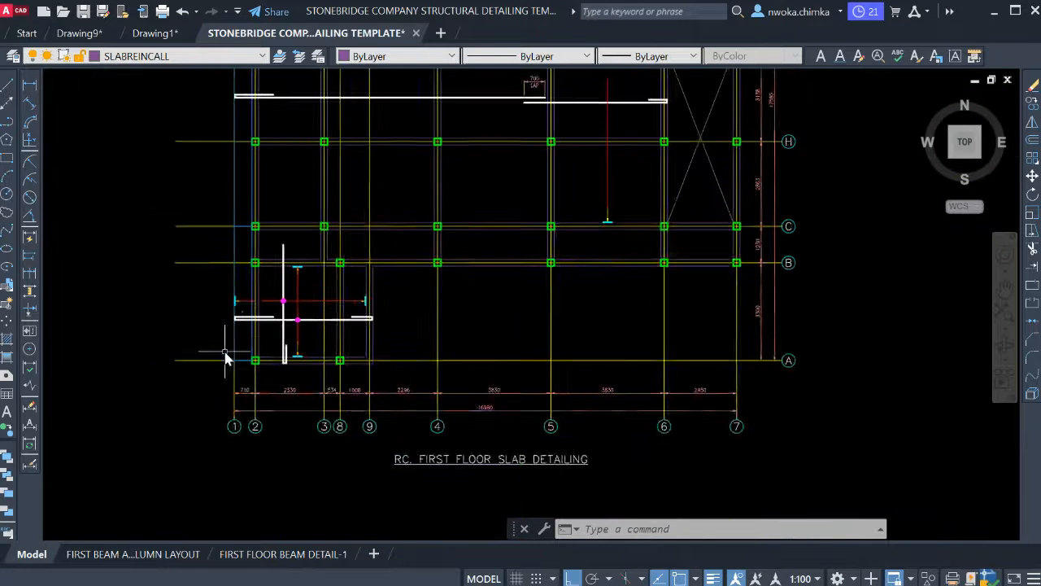
pyautogui.scroll(2, 227, 353)
pyautogui.scroll(6, 345, 281)
pyautogui.click(285, 325)
pyautogui.click(397, 405)
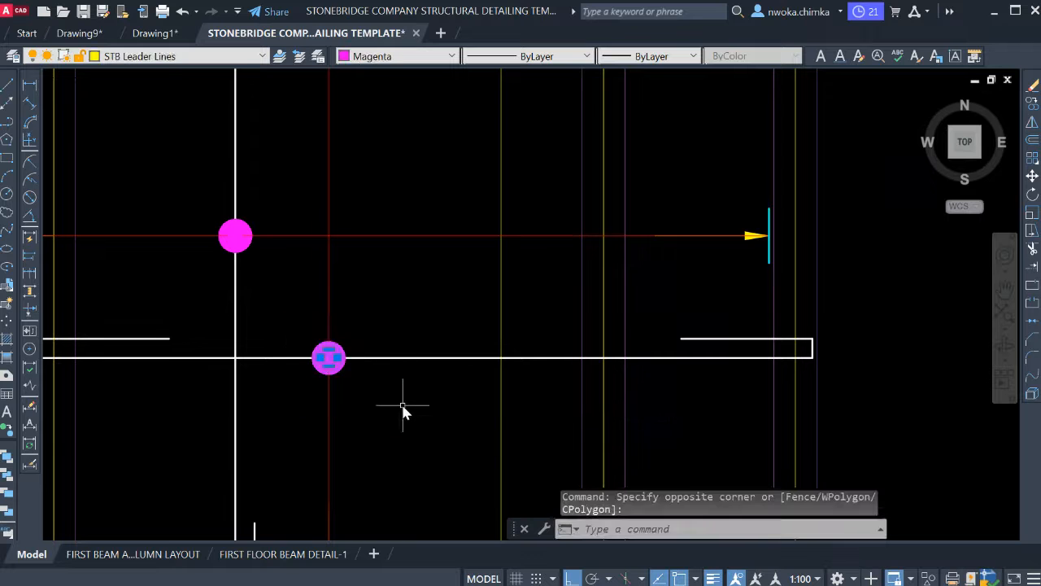
pyautogui.write('co')
pyautogui.press('Return')
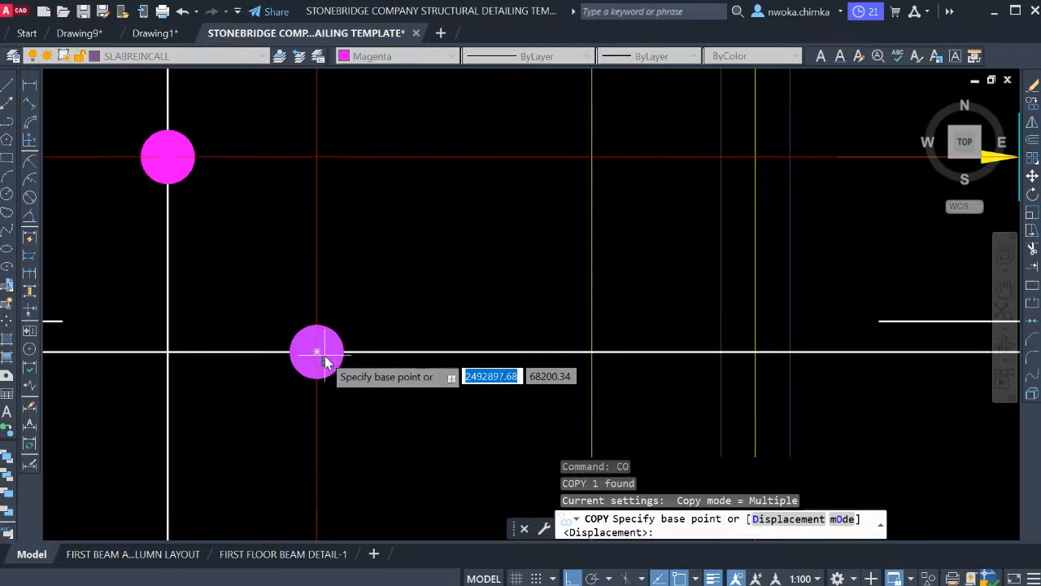
pyautogui.click(329, 358)
pyautogui.scroll(-2, 329, 362)
pyautogui.scroll(-8, 442, 349)
pyautogui.scroll(7, 446, 296)
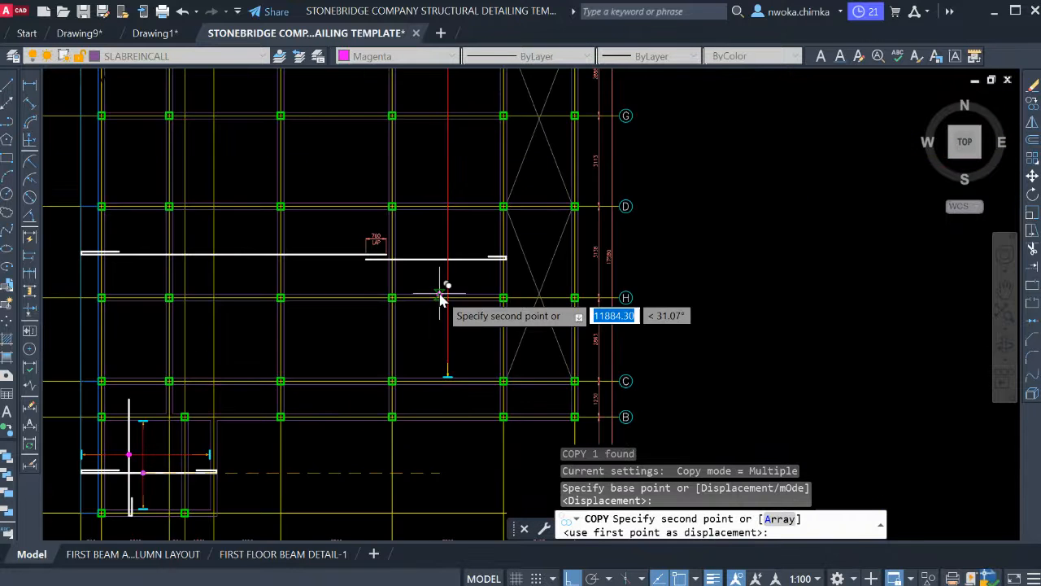
pyautogui.click(443, 248)
pyautogui.scroll(-8, 465, 296)
pyautogui.press('Escape')
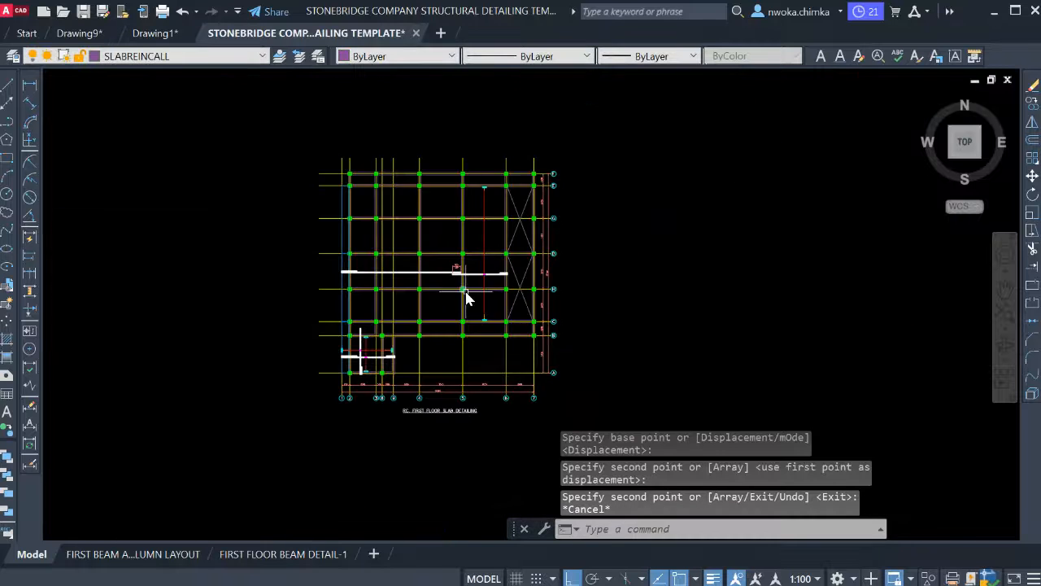
# Copy the upward arrow and its end tick from grid E to the lower beam face at grid G, using the beam face as base point.
pyautogui.scroll(4, 493, 275)
pyautogui.scroll(8, 489, 265)
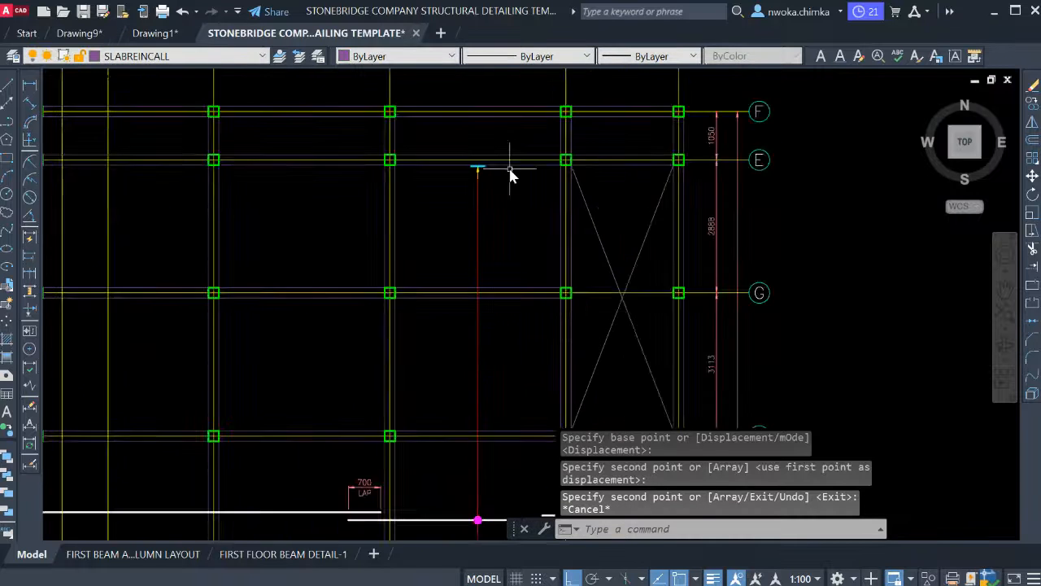
pyautogui.click(350, 152)
pyautogui.click(532, 260)
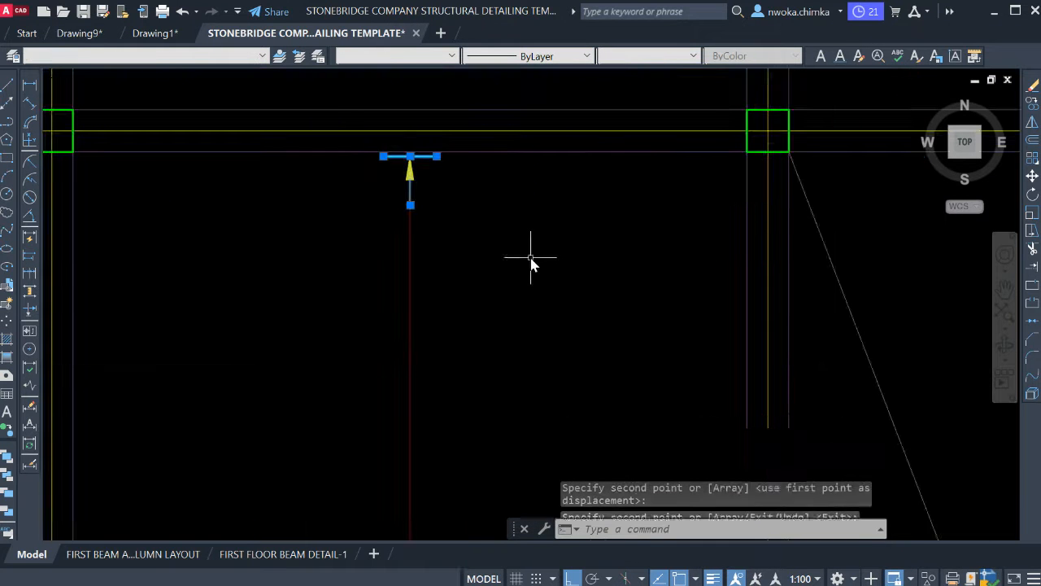
pyautogui.press('Return')
pyautogui.scroll(6, 423, 167)
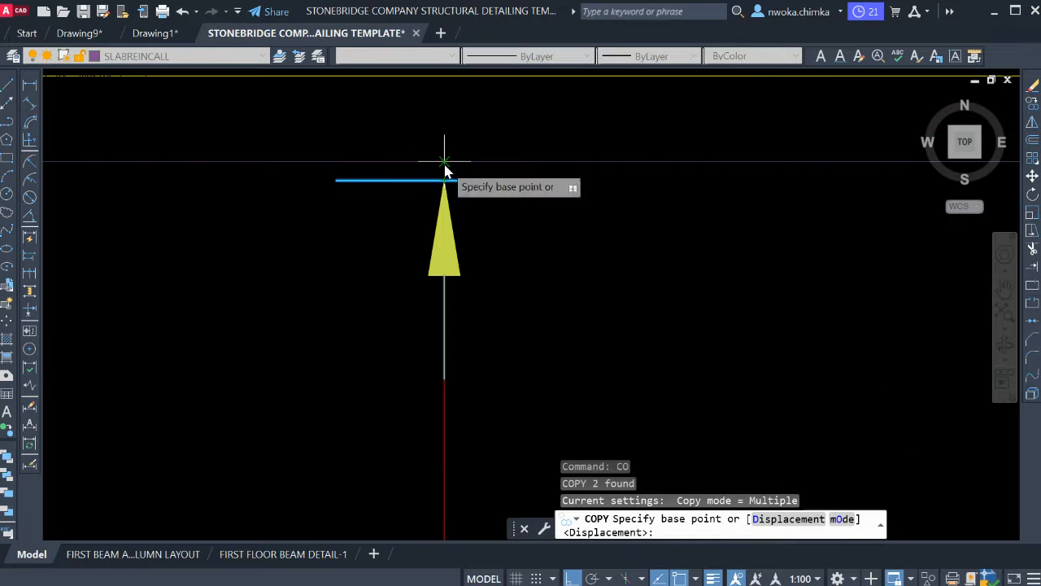
pyautogui.click(445, 165)
pyautogui.scroll(-5, 443, 149)
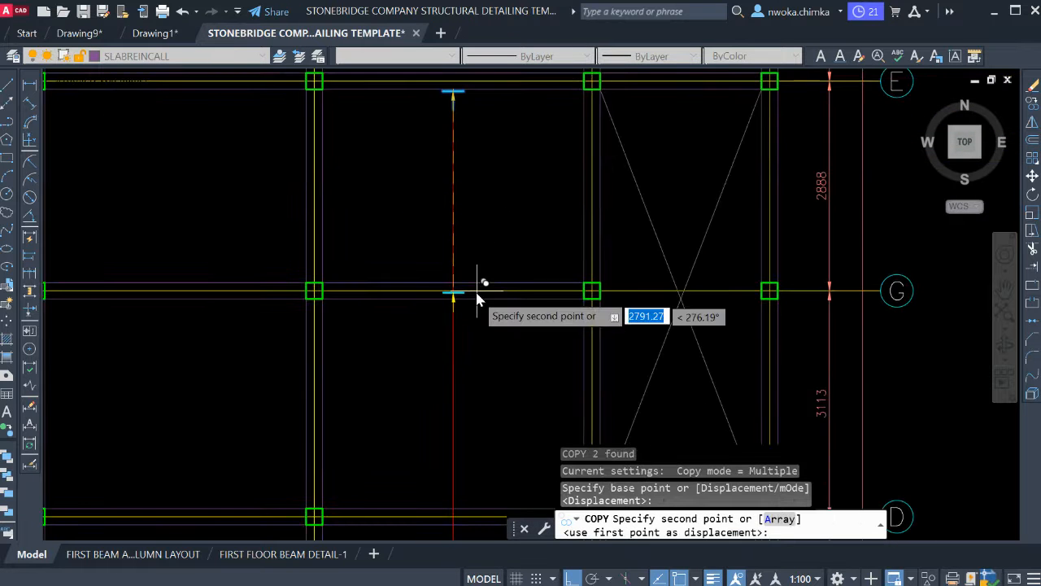
pyautogui.scroll(8, 478, 300)
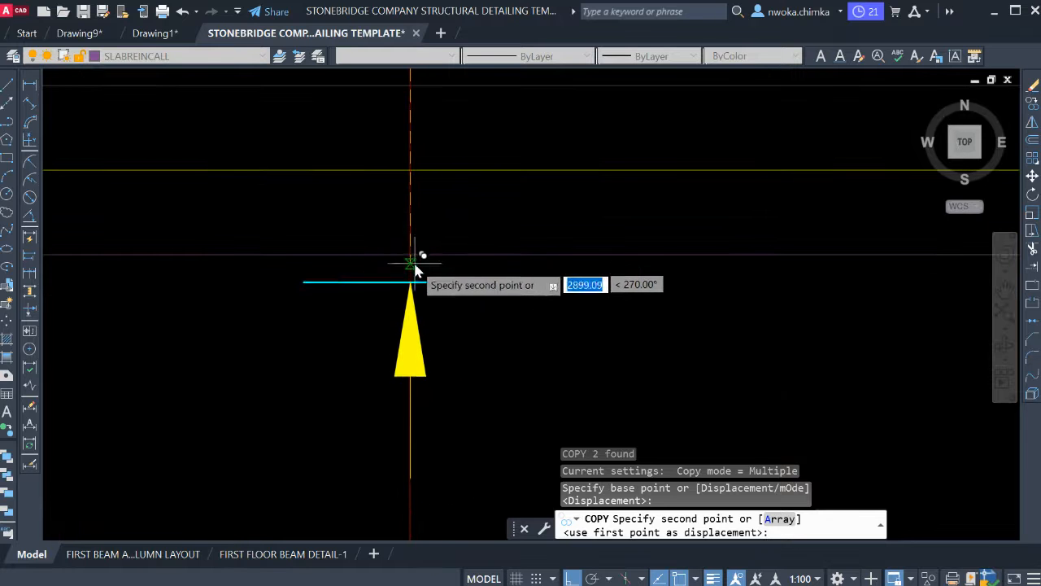
pyautogui.click(413, 253)
pyautogui.scroll(-8, 442, 216)
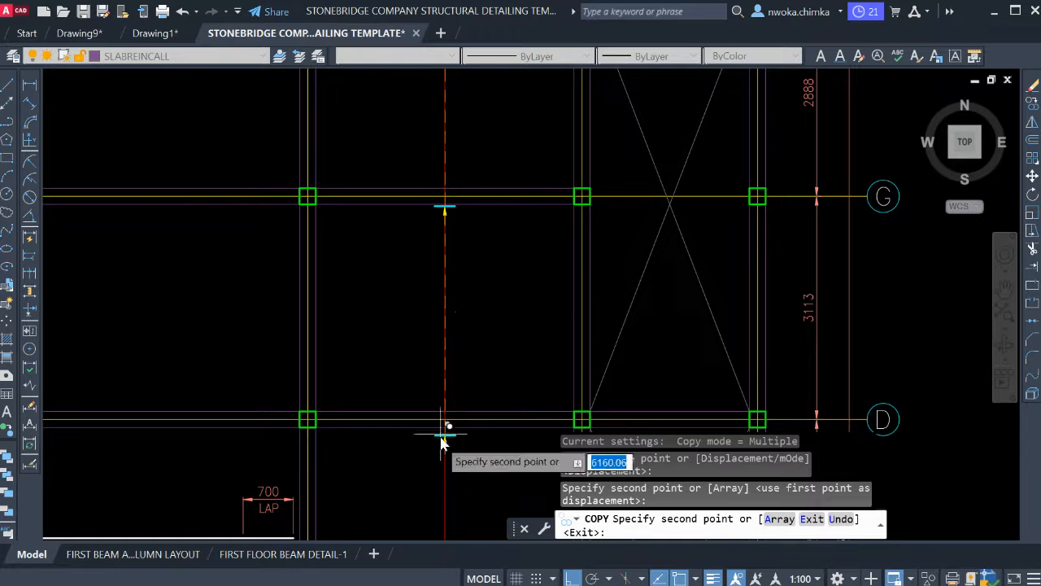
# Place further copies of the upward arrow and end tick at the lower beam faces of grids D and H.
pyautogui.scroll(5, 444, 439)
pyautogui.click(477, 385)
pyautogui.scroll(-5, 478, 384)
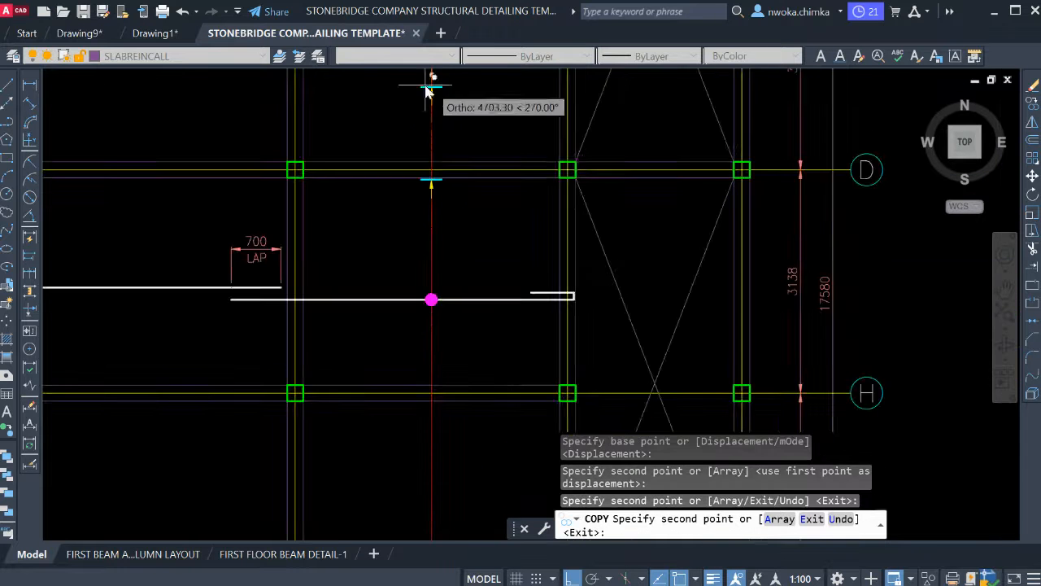
pyautogui.scroll(5, 451, 310)
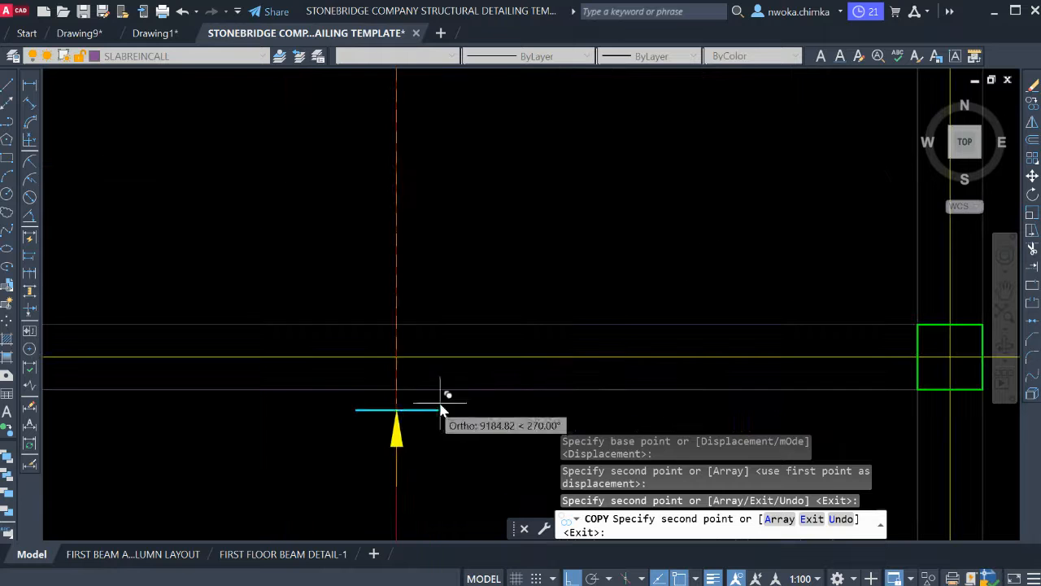
pyautogui.click(396, 400)
pyautogui.scroll(-5, 396, 401)
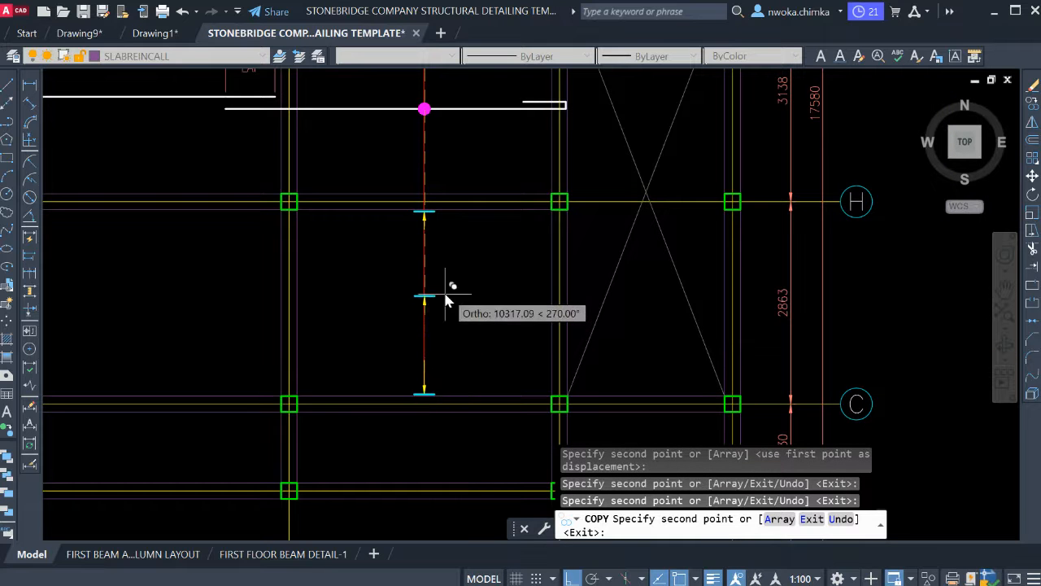
pyautogui.press('Escape')
# Copy the downward arrow and its end tick from grid C to the upper beam face at grid H, based on the beam face.
pyautogui.scroll(2, 396, 363)
pyautogui.click(381, 318)
pyautogui.scroll(-2, 476, 373)
pyautogui.click(491, 415)
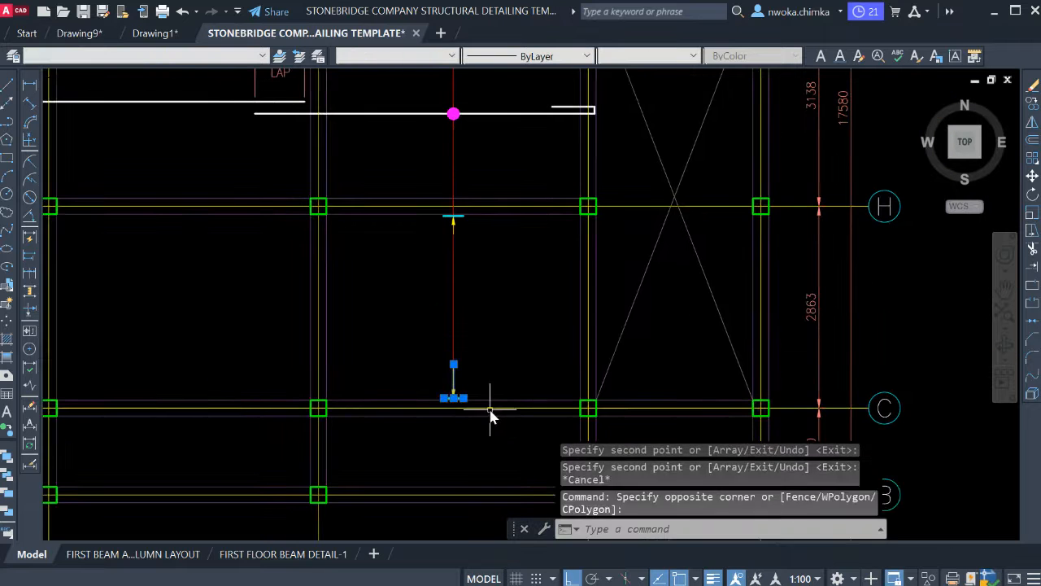
pyautogui.write('co')
pyautogui.press('Return')
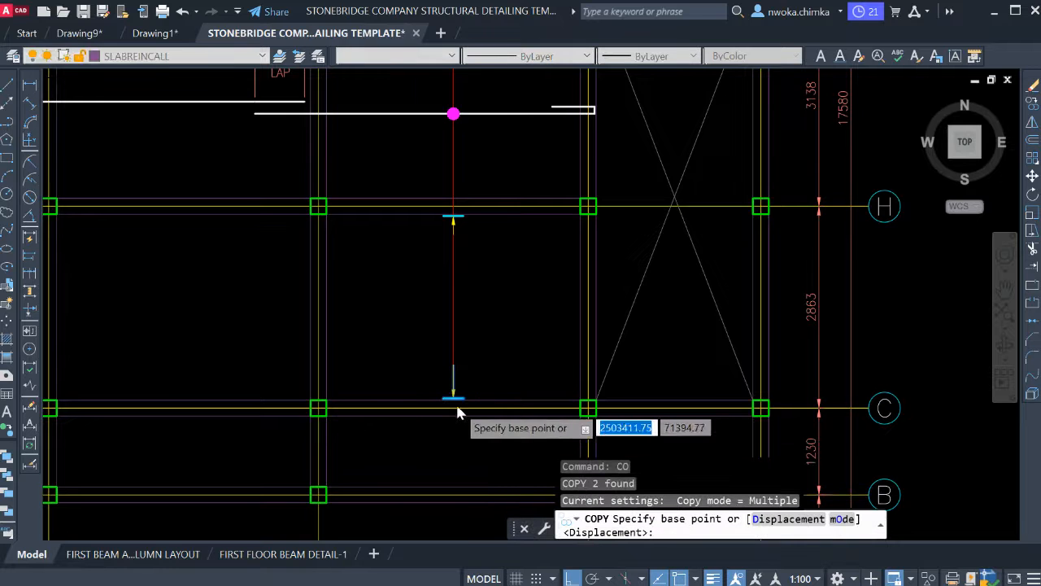
pyautogui.scroll(4, 455, 404)
pyautogui.scroll(2, 415, 378)
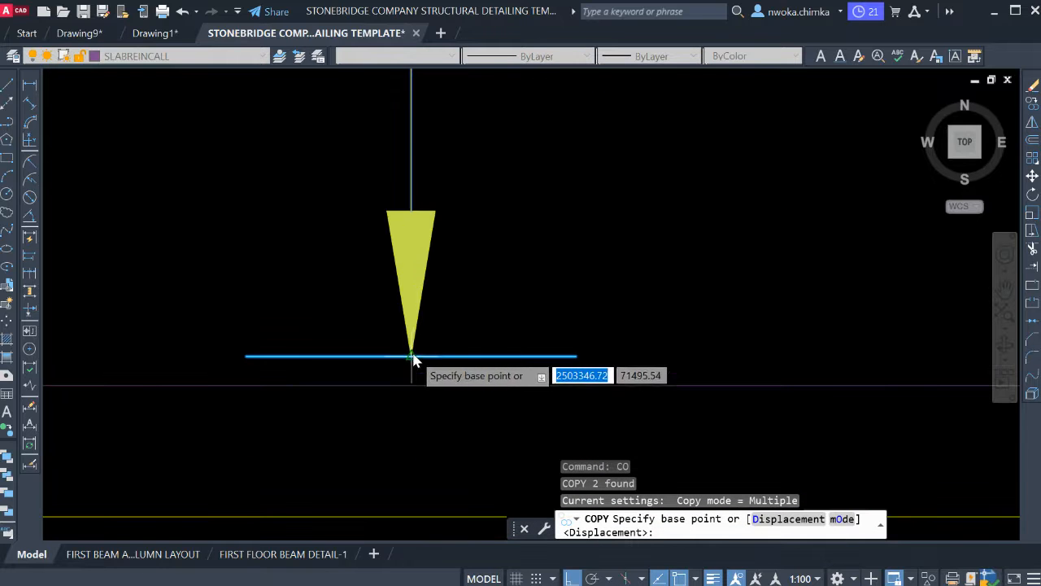
pyautogui.click(412, 386)
pyautogui.scroll(-8, 434, 396)
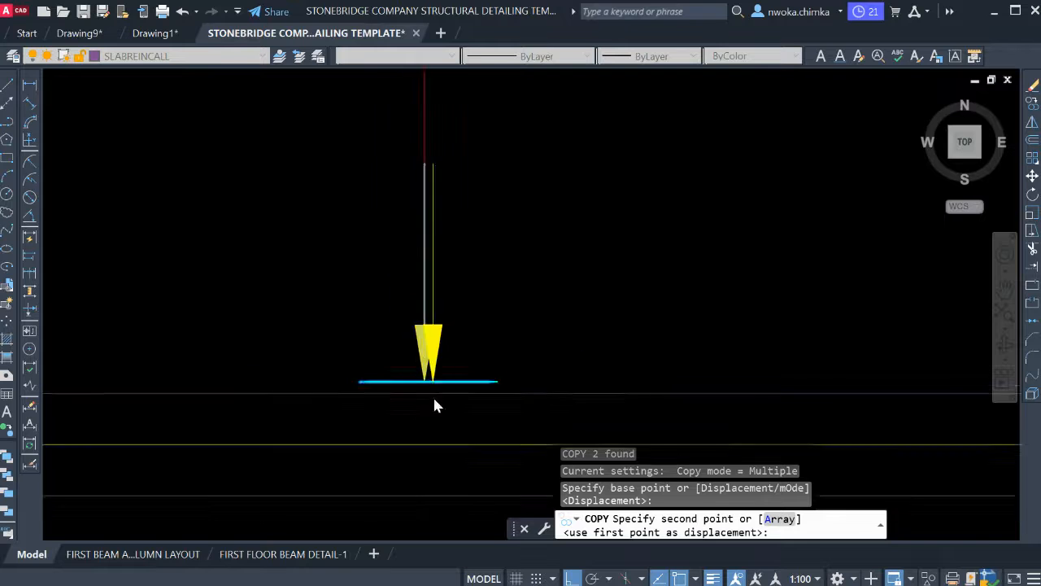
pyautogui.moveTo(458, 337); pyautogui.dragTo(446, 442, button='middle')
pyautogui.scroll(4, 450, 187)
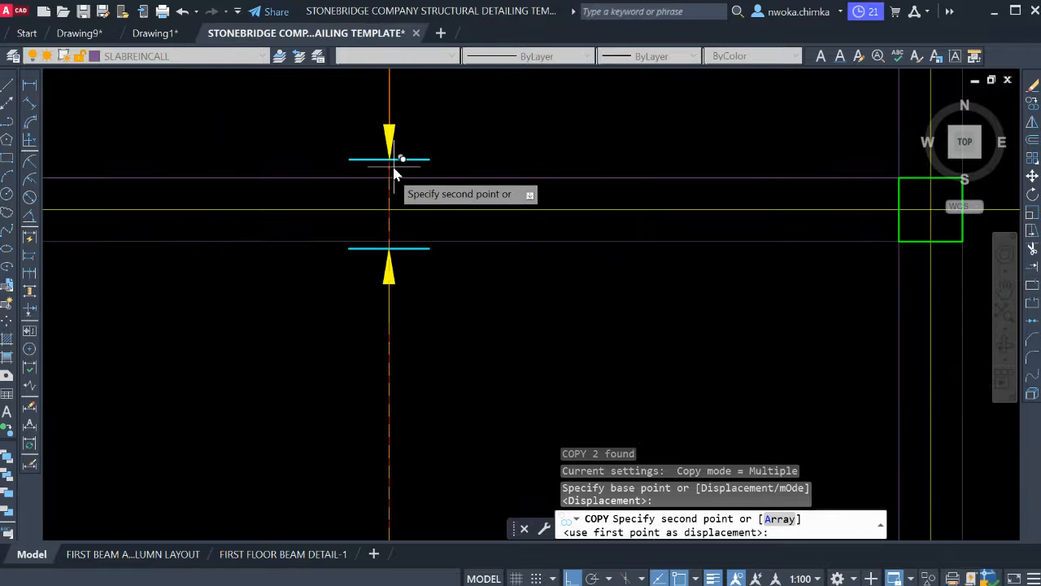
pyautogui.click(391, 179)
# Place another copy of the downward arrow and end tick at the upper beam face of grid D.
pyautogui.scroll(-2, 500, 262)
pyautogui.moveTo(505, 203); pyautogui.dragTo(469, 479, button='middle')
pyautogui.scroll(-3, 434, 288)
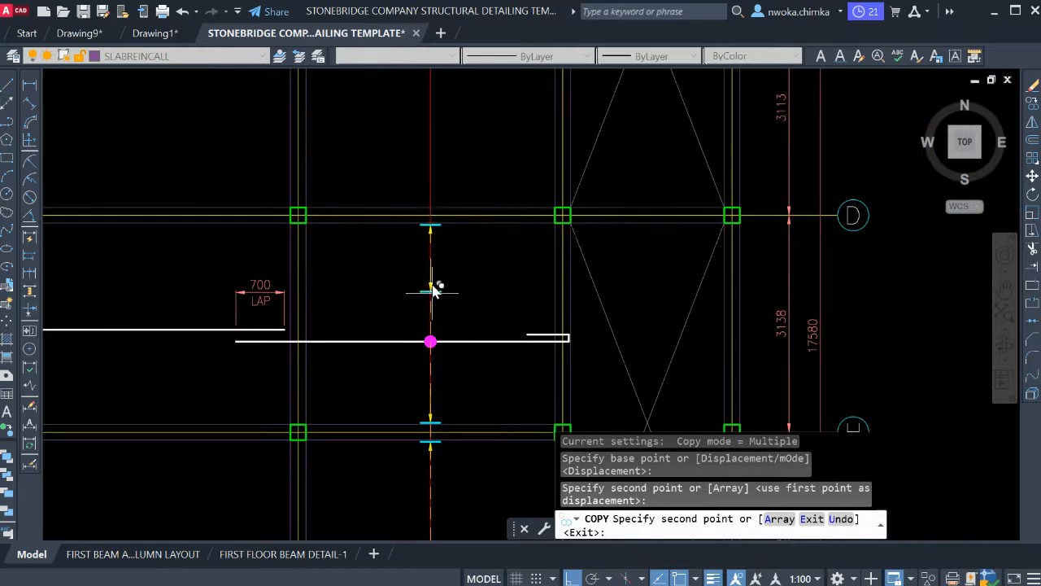
pyautogui.scroll(5, 434, 200)
pyautogui.click(419, 245)
pyautogui.scroll(-6, 429, 305)
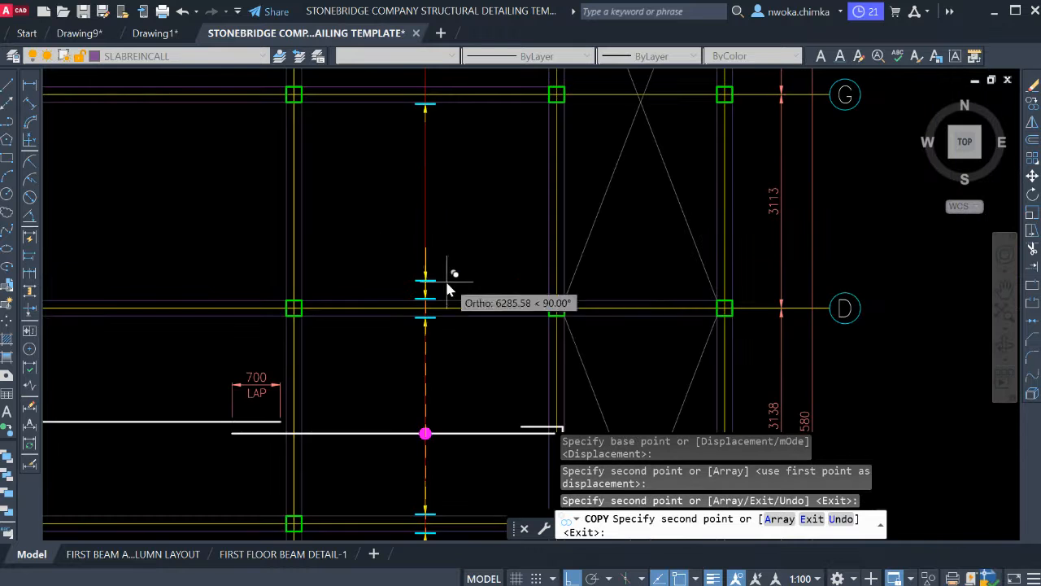
pyautogui.moveTo(448, 276); pyautogui.dragTo(455, 359, button='middle')
pyautogui.press('Escape')
# Copy the downward arrow and its end tick from grid D's upper beam face to grid G's upper beam face.
pyautogui.scroll(-2, 490, 201)
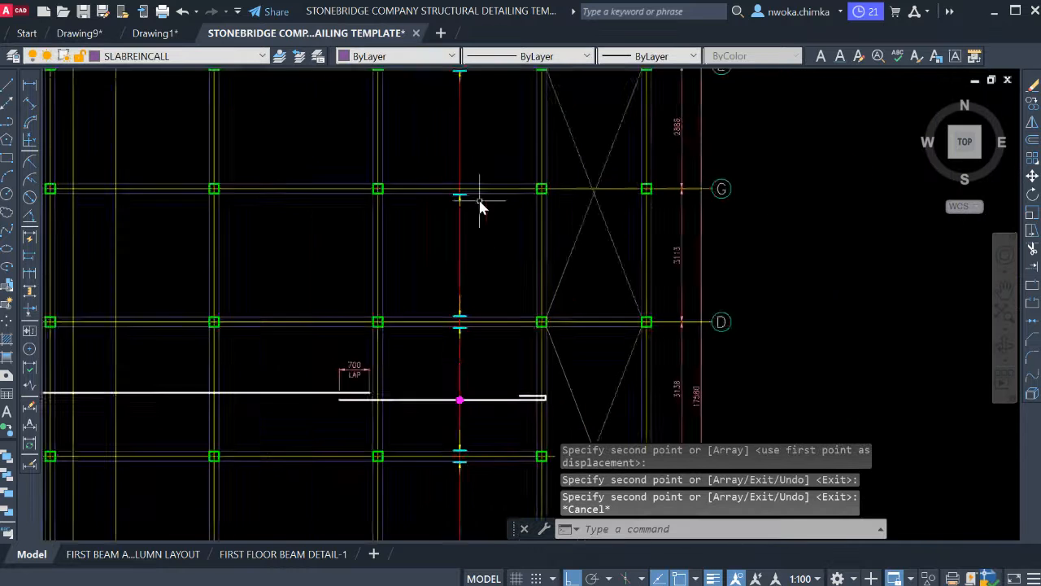
pyautogui.scroll(2, 468, 203)
pyautogui.click(416, 340)
pyautogui.click(477, 389)
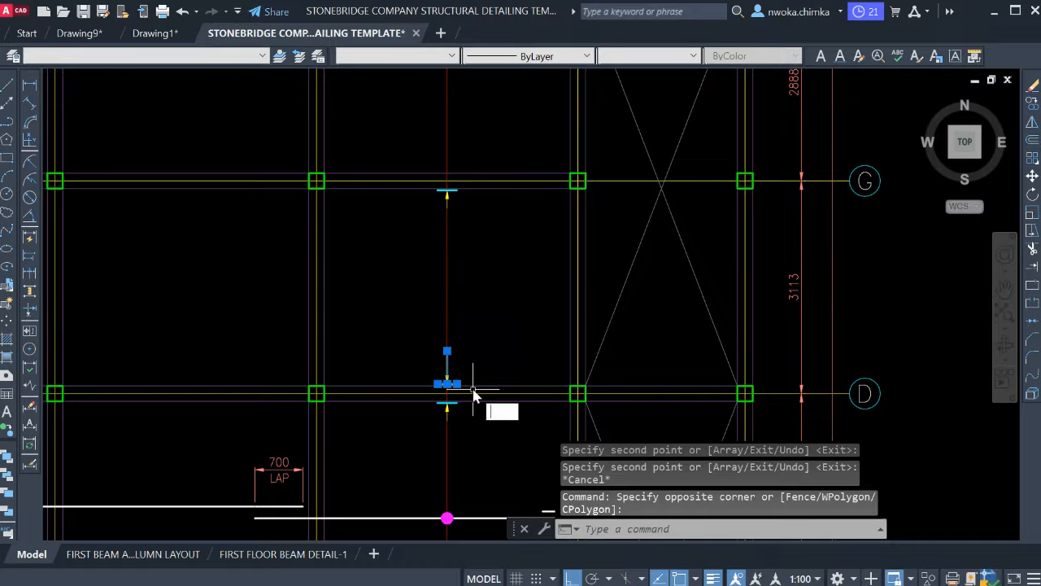
pyautogui.press('Return')
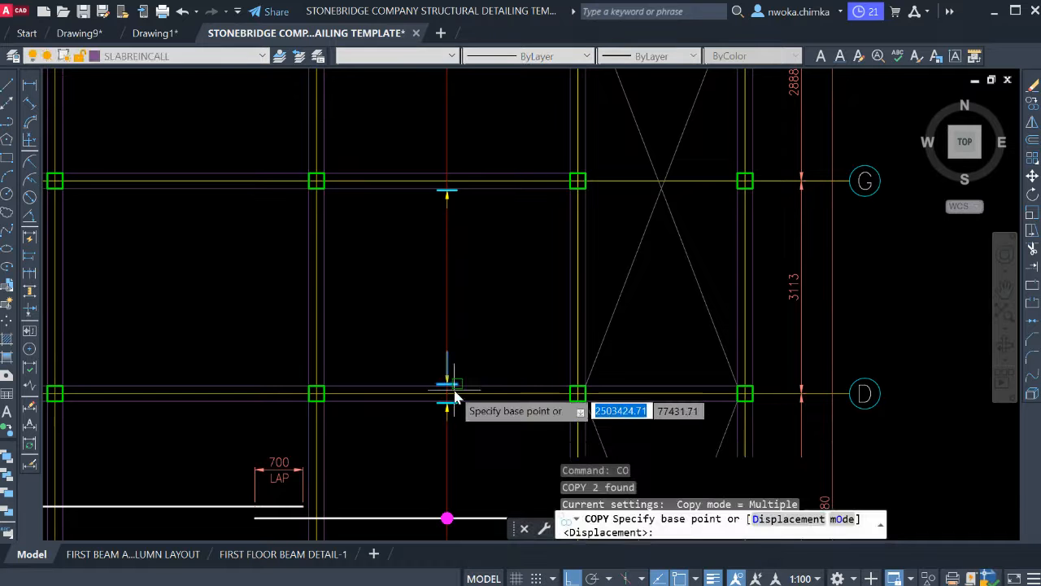
pyautogui.scroll(4, 444, 393)
pyautogui.click(432, 377)
pyautogui.scroll(-4, 452, 382)
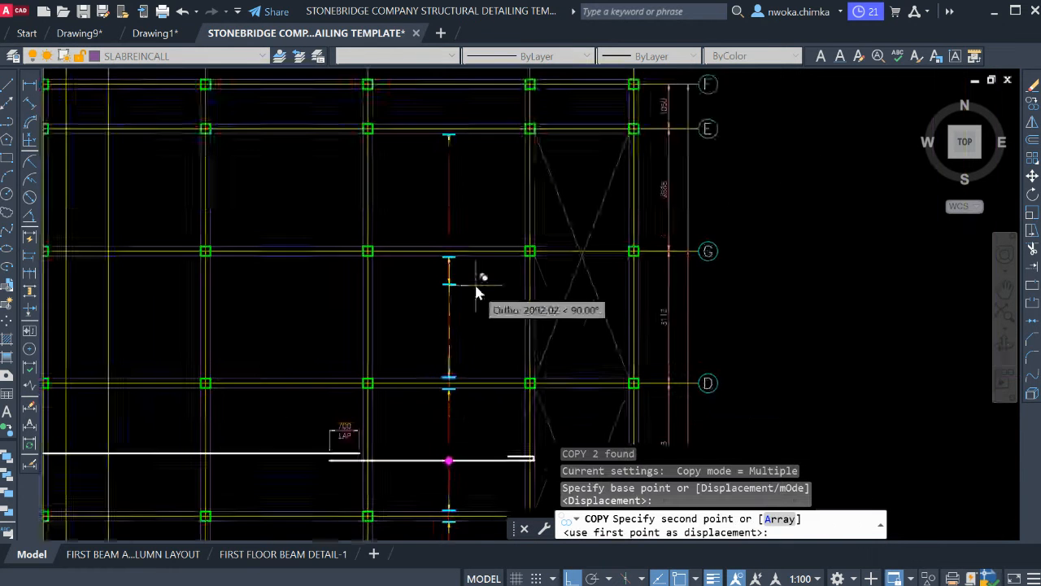
pyautogui.scroll(5, 475, 293)
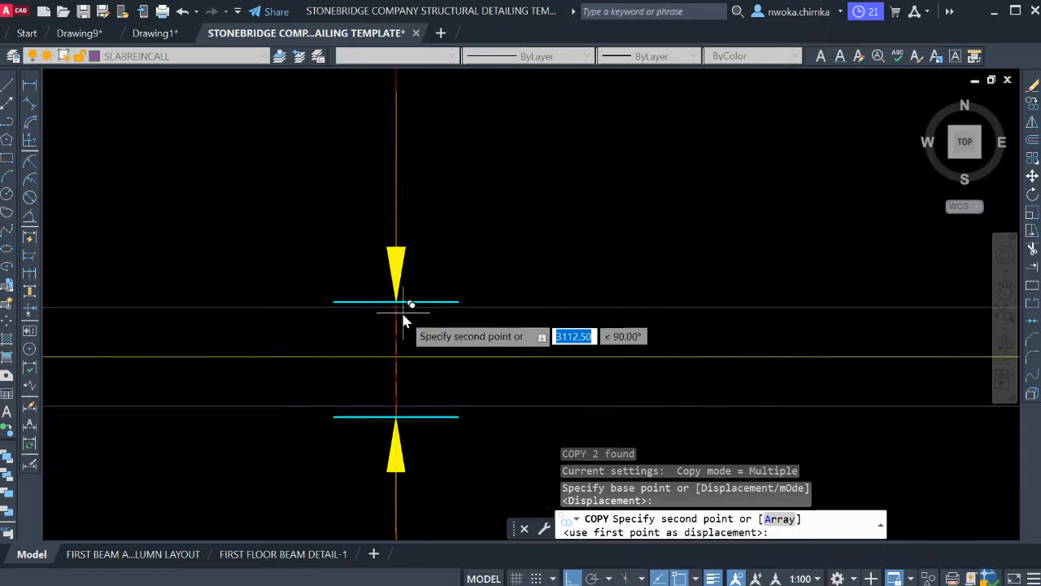
pyautogui.click(407, 304)
pyautogui.scroll(-2, 407, 304)
pyautogui.scroll(-4, 495, 264)
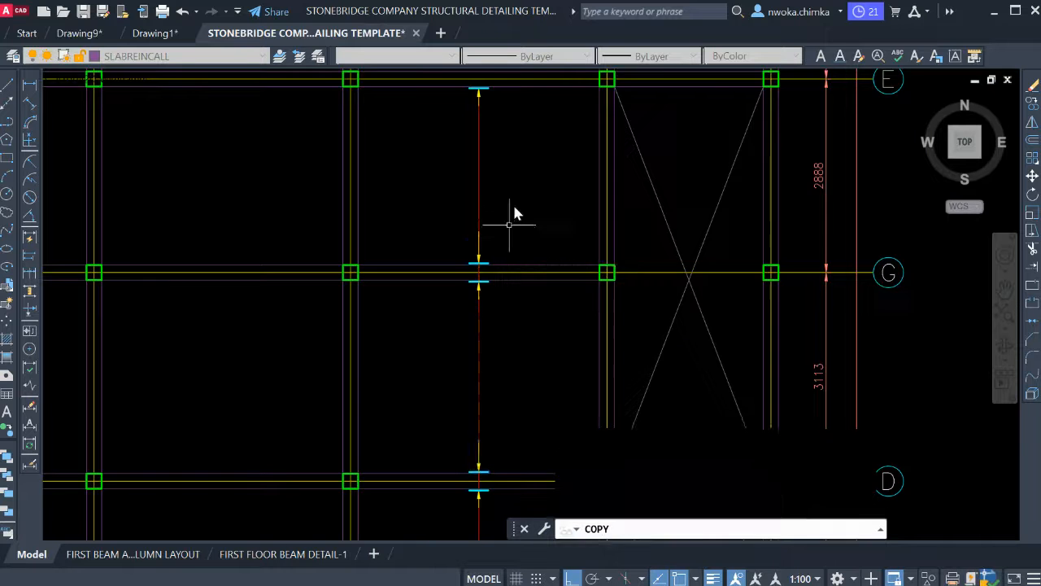
pyautogui.press('Escape')
# Examine the arrows and end ticks along the vertical range line between grids C and E, including the overall slab plan.
pyautogui.scroll(3, 519, 203)
pyautogui.scroll(3, 508, 272)
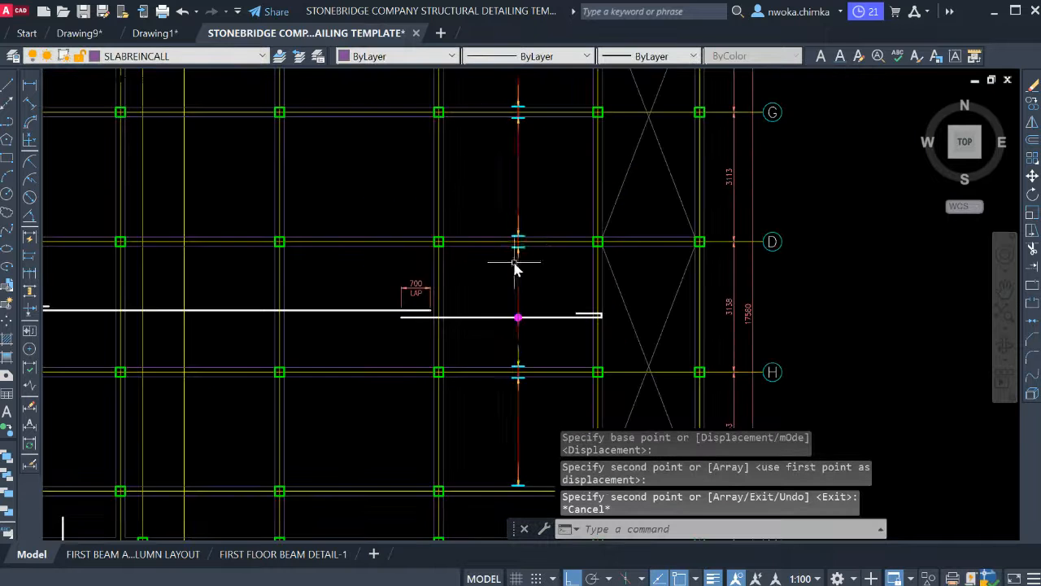
pyautogui.scroll(-3, 505, 236)
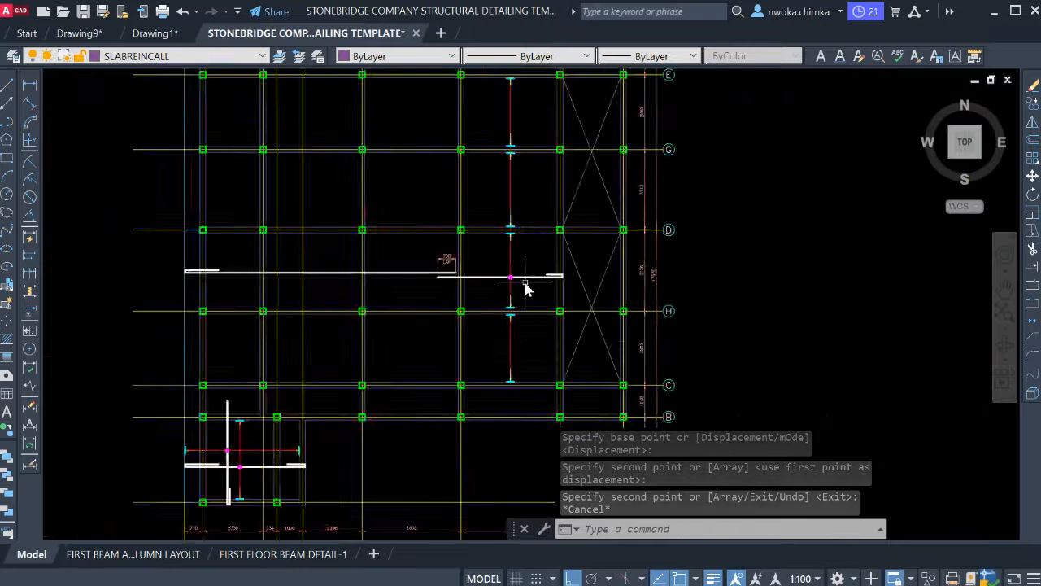
pyautogui.scroll(4, 528, 286)
pyautogui.scroll(-2, 514, 265)
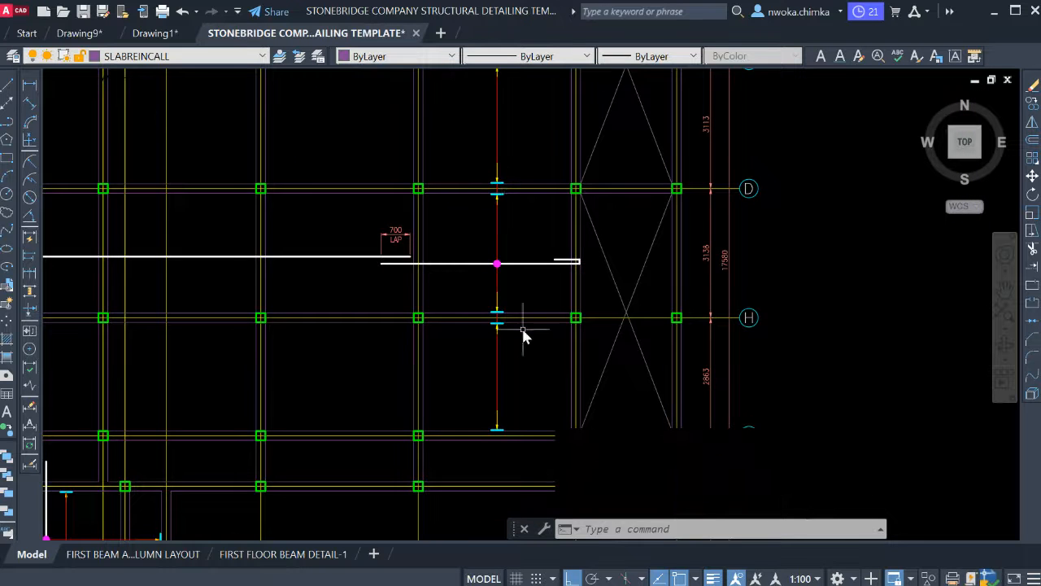
pyautogui.moveTo(511, 342); pyautogui.dragTo(504, 257, button='middle')
pyautogui.moveTo(506, 296); pyautogui.dragTo(509, 333, button='middle')
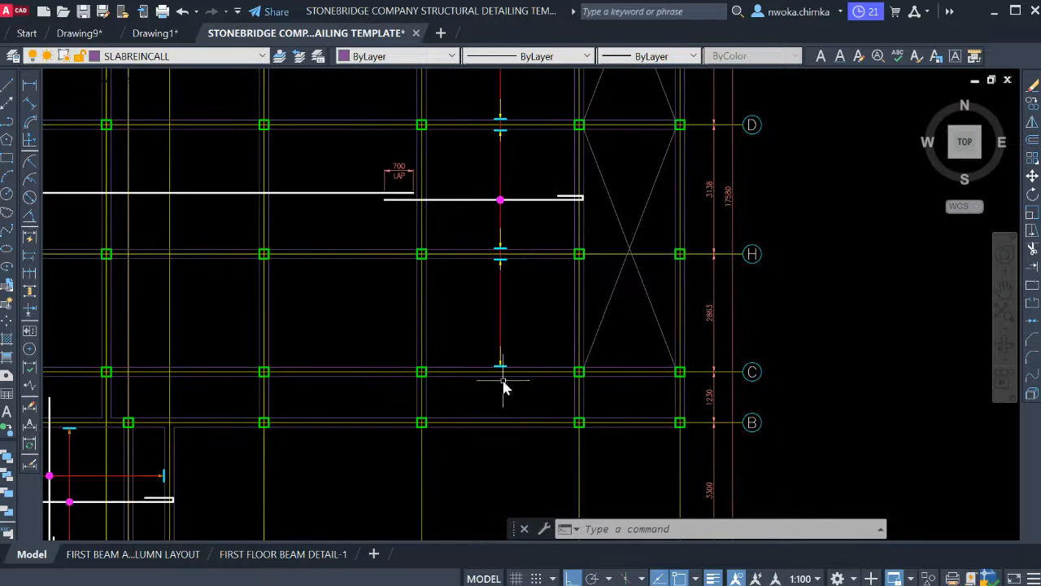
pyautogui.scroll(4, 499, 392)
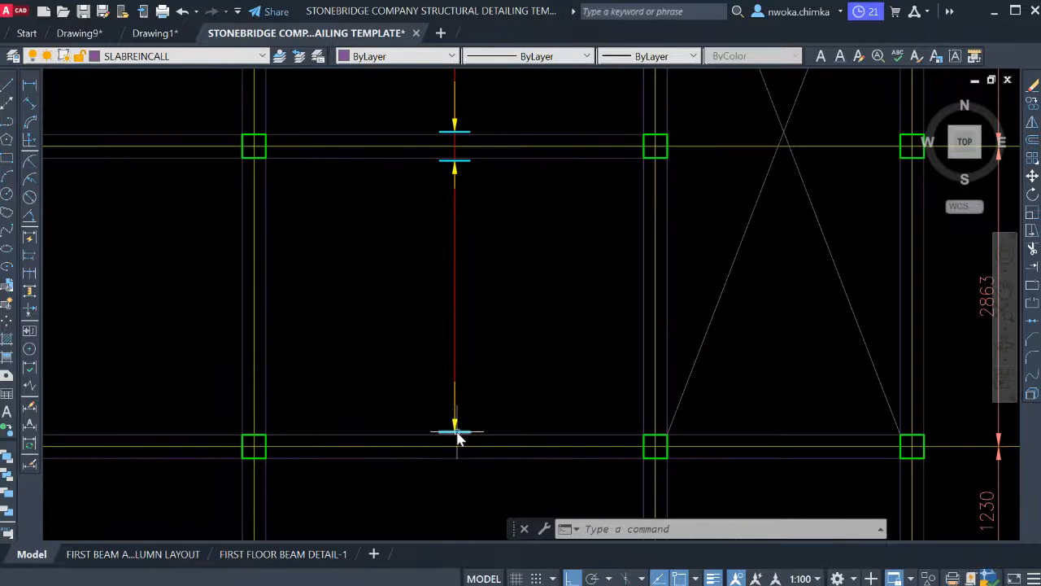
pyautogui.scroll(-4, 473, 418)
pyautogui.moveTo(497, 202)
pyautogui.mouseDown(button='middle')
pyautogui.moveTo(467, 339)
pyautogui.moveTo(464, 421)
pyautogui.mouseUp(button='middle')
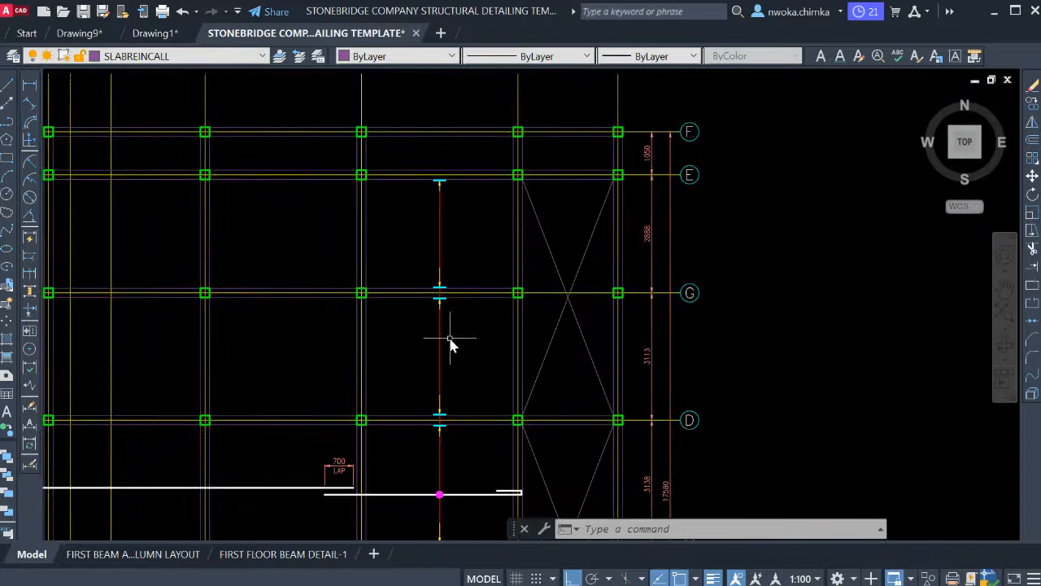
pyautogui.moveTo(442, 272); pyautogui.dragTo(445, 311, button='middle')
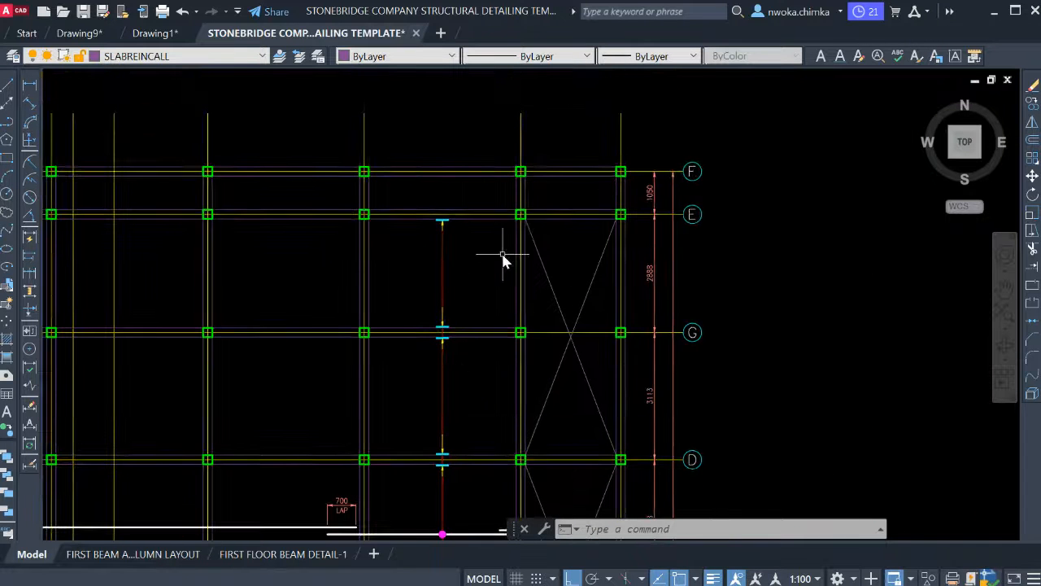
pyautogui.scroll(2, 493, 255)
pyautogui.scroll(-8, 488, 249)
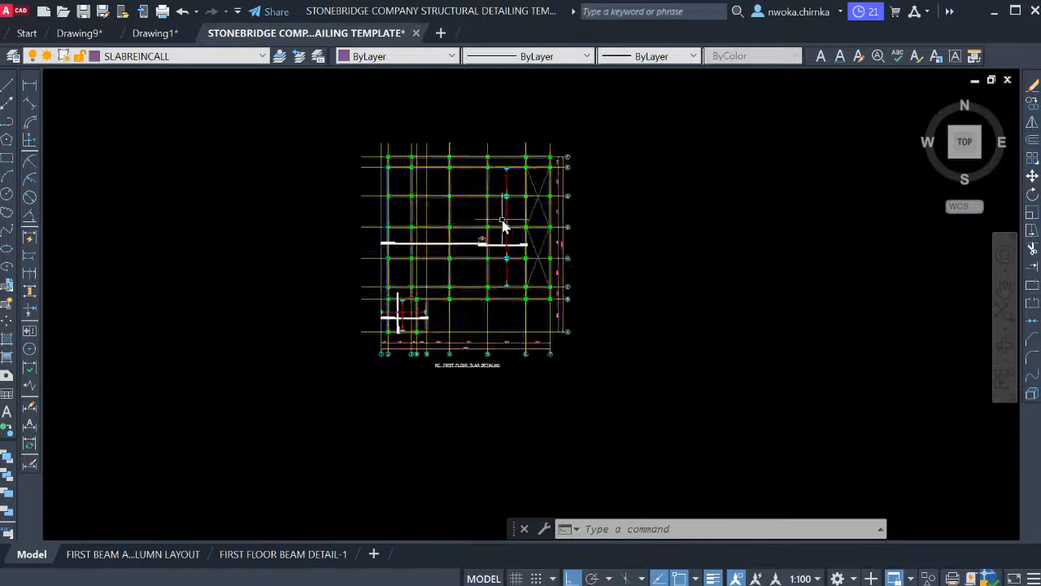
# Copy the vertical "(22)" bar count label from the reference slab reinforcement detail to beside the range line between grids E and G.
pyautogui.scroll(-2, 502, 219)
pyautogui.moveTo(285, 314); pyautogui.dragTo(648, 297, button='middle')
pyautogui.scroll(-2, 679, 319)
pyautogui.scroll(6, 459, 230)
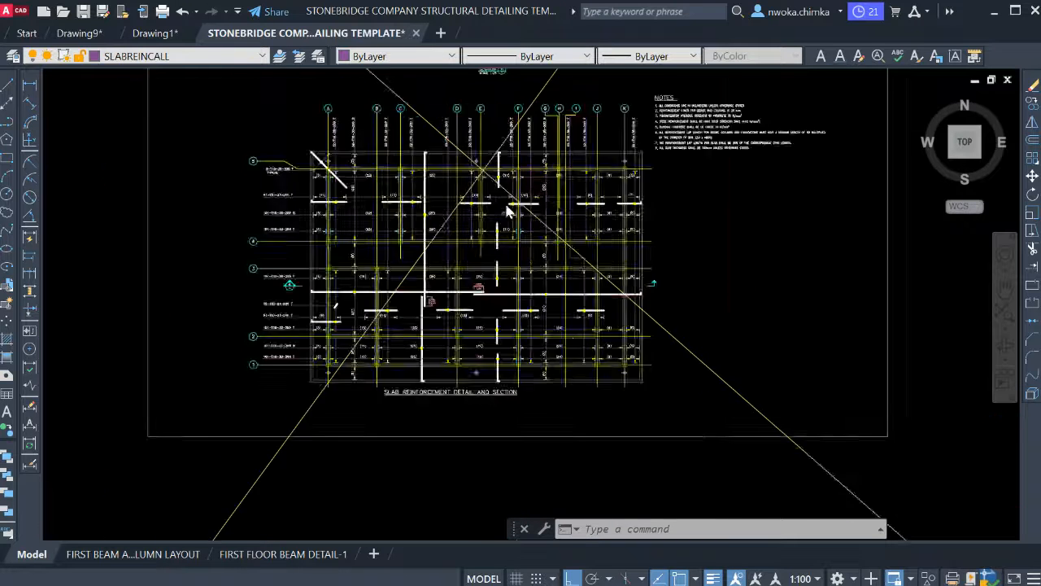
pyautogui.scroll(8, 512, 219)
pyautogui.scroll(-5, 432, 233)
pyautogui.scroll(4, 578, 236)
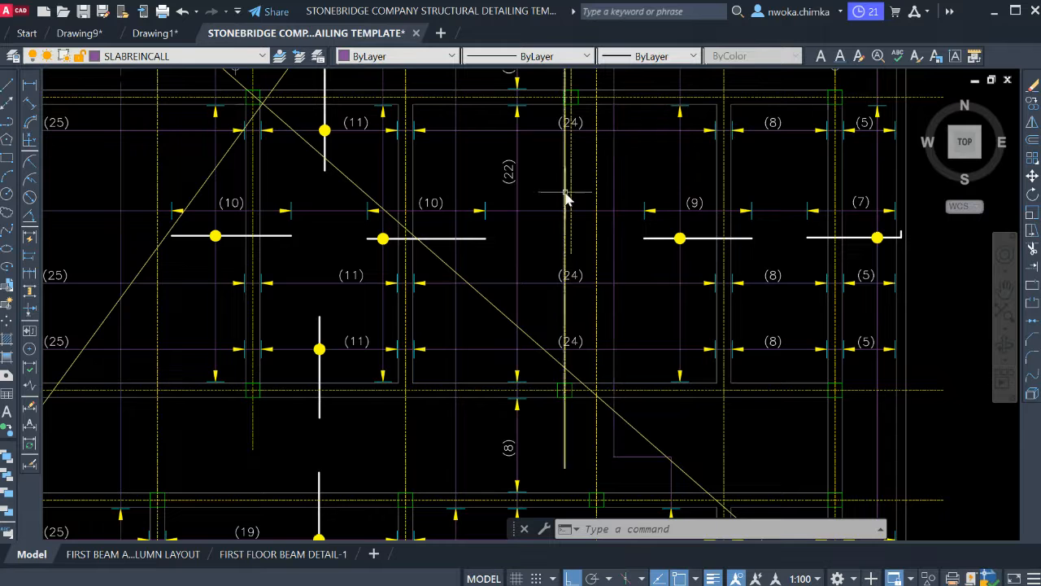
pyautogui.scroll(4, 527, 163)
pyautogui.click(456, 166)
pyautogui.click(420, 242)
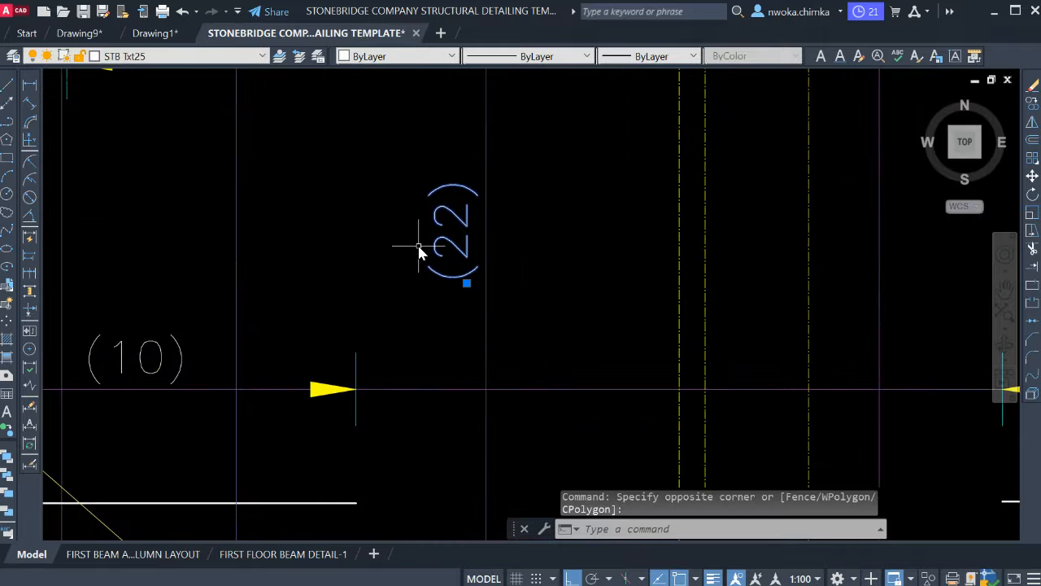
pyautogui.write('c')
pyautogui.press('Return')
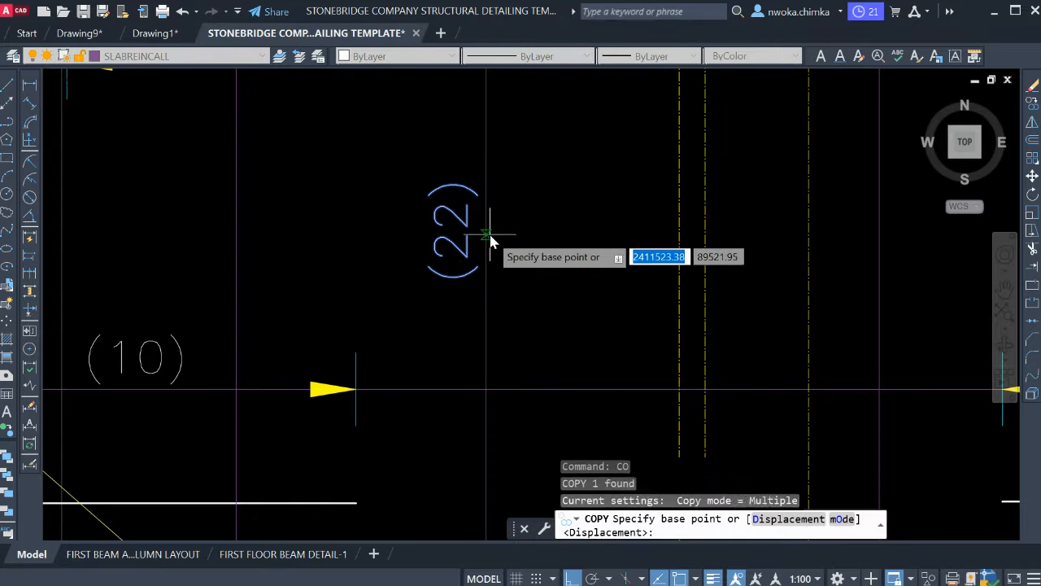
pyautogui.click(487, 227)
pyautogui.scroll(-7, 298, 278)
pyautogui.scroll(-5, 299, 278)
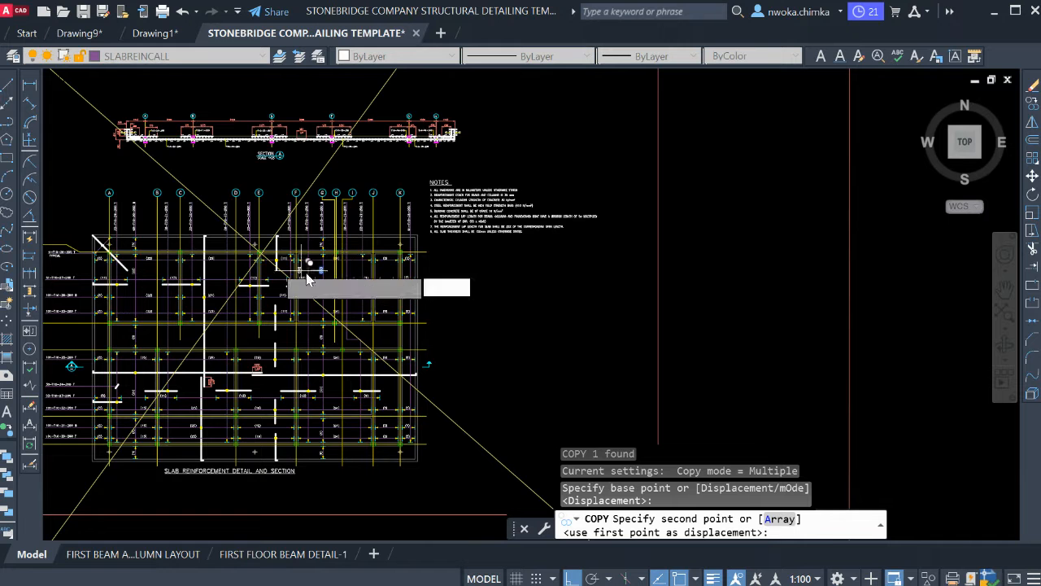
pyautogui.scroll(-3, 379, 234)
pyautogui.scroll(2, 547, 273)
pyautogui.scroll(8, 546, 272)
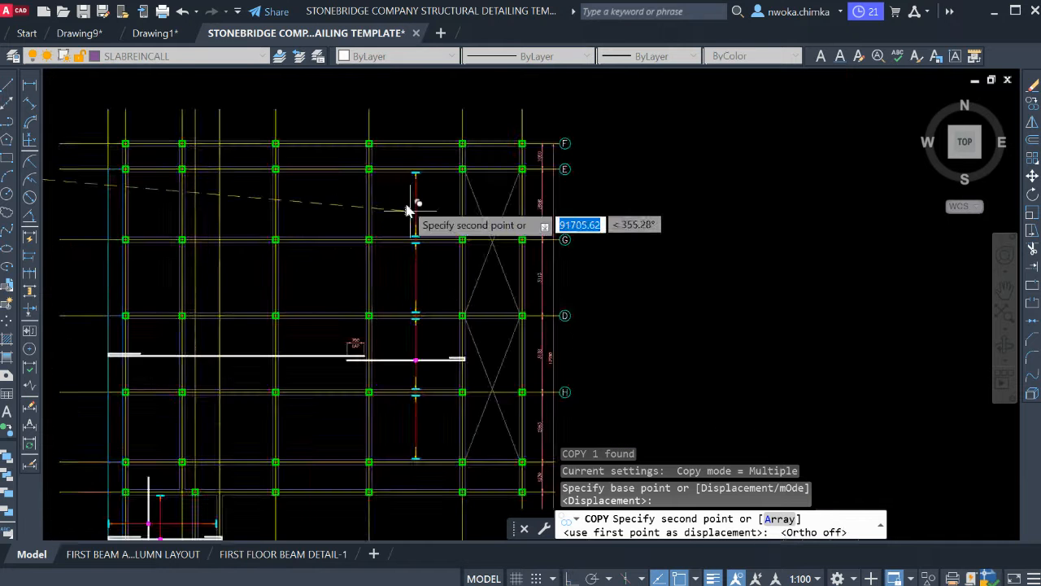
pyautogui.click(445, 194)
pyautogui.scroll(-6, 447, 191)
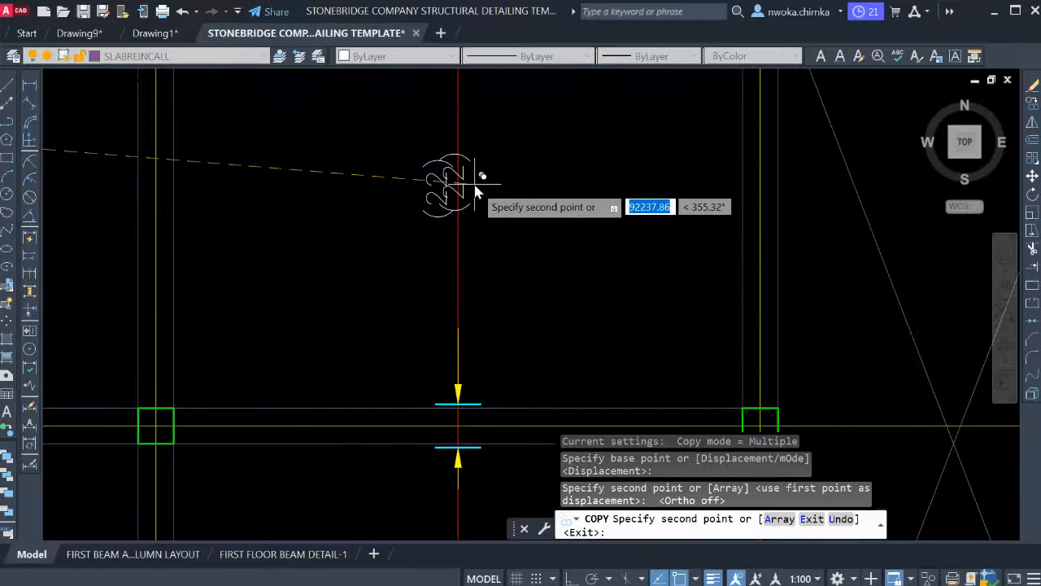
pyautogui.press('Escape')
pyautogui.scroll(-3, 480, 150)
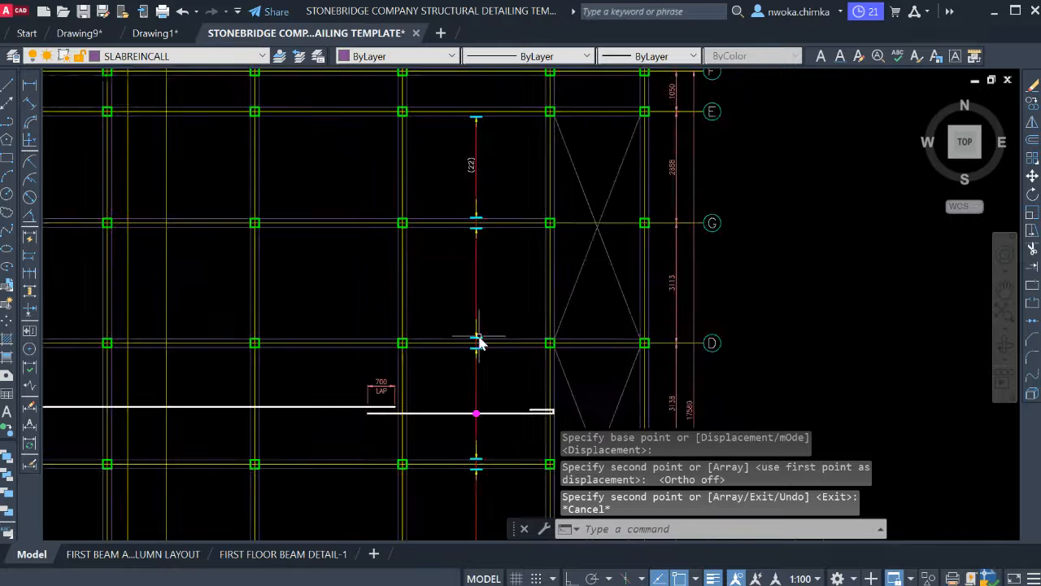
# Add a vertical linear dimension between the range line's end ticks from grid E to grid G, offset beside the line.
pyautogui.click(29, 85)
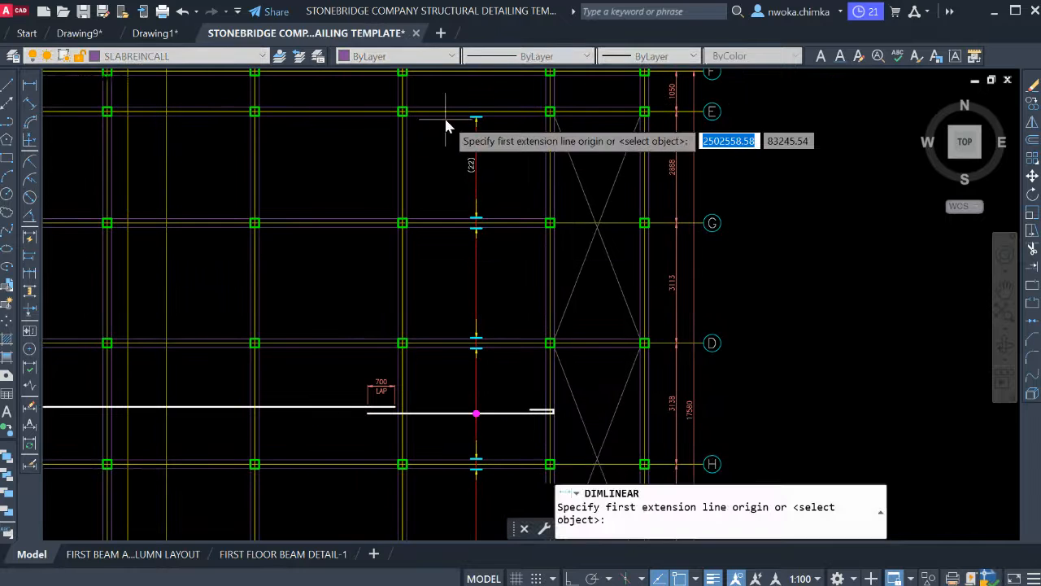
pyautogui.scroll(8, 488, 116)
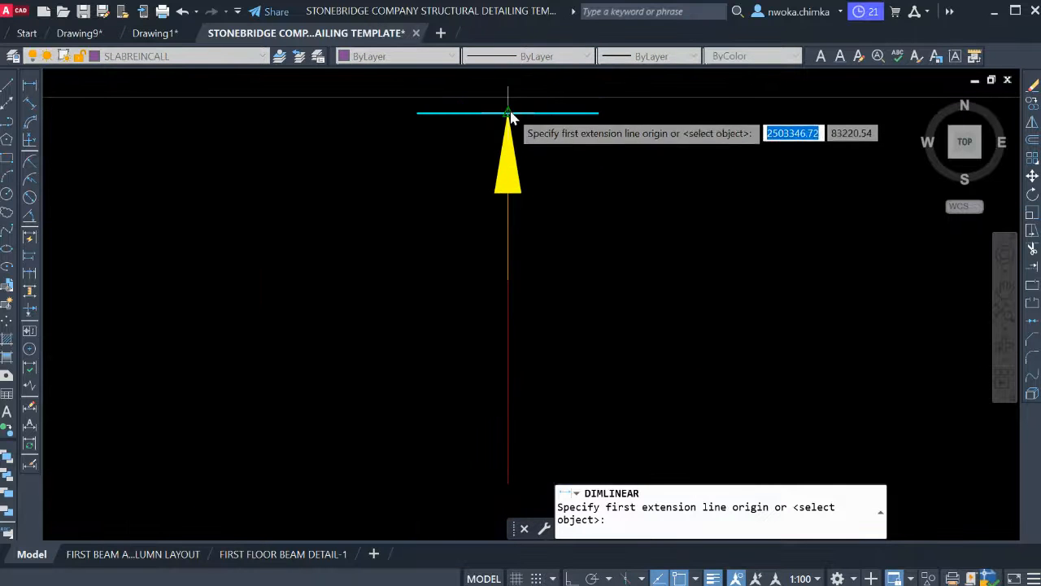
pyautogui.click(508, 111)
pyautogui.scroll(-3, 509, 111)
pyautogui.scroll(-3, 506, 110)
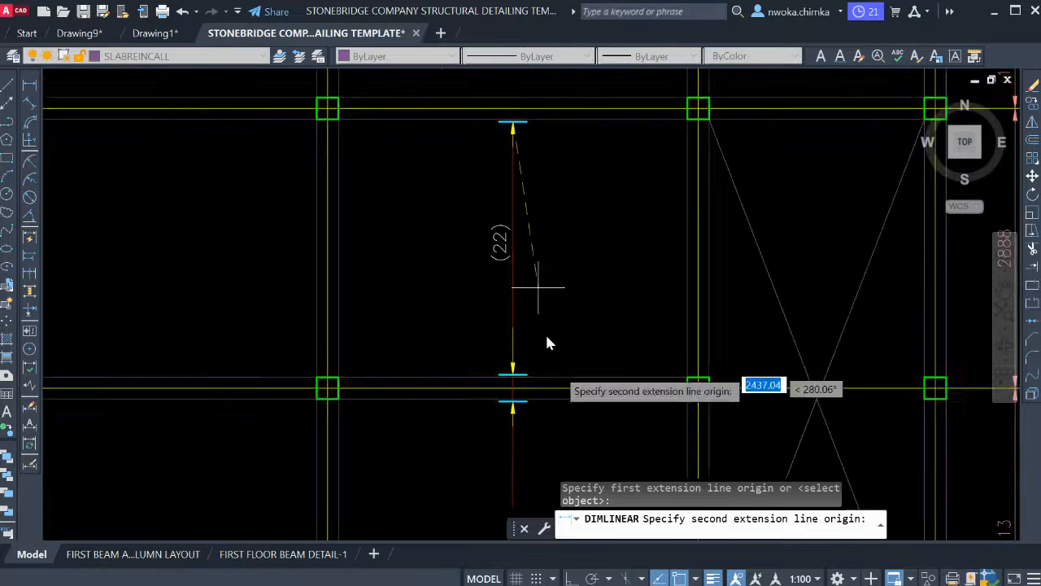
pyautogui.scroll(5, 530, 391)
pyautogui.click(467, 343)
pyautogui.scroll(-6, 472, 348)
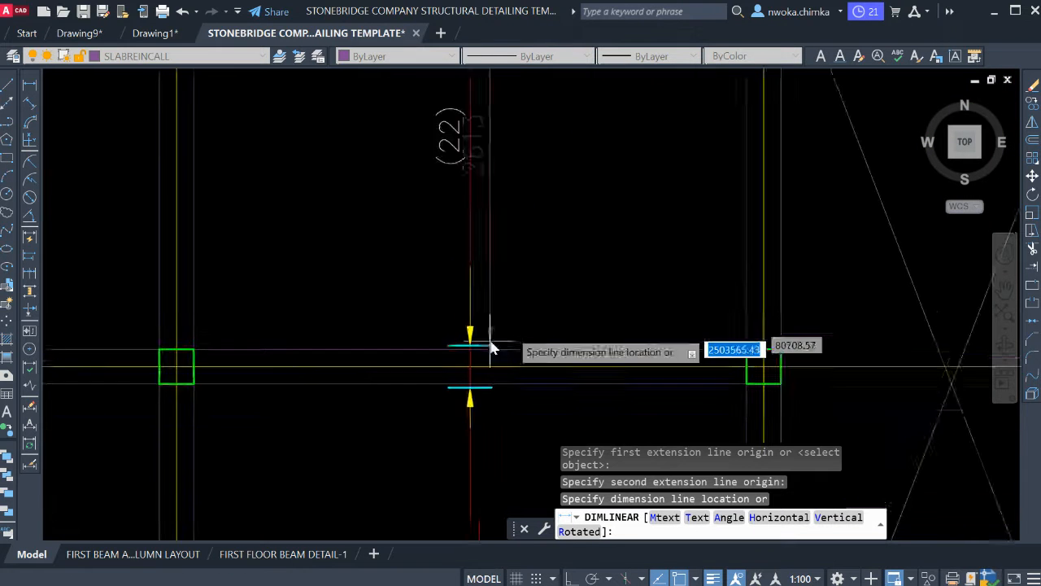
pyautogui.moveTo(489, 340); pyautogui.dragTo(498, 326, button='middle')
pyautogui.moveTo(550, 244); pyautogui.dragTo(523, 318, button='middle')
pyautogui.moveTo(531, 187); pyautogui.dragTo(527, 207, button='middle')
pyautogui.scroll(4, 524, 212)
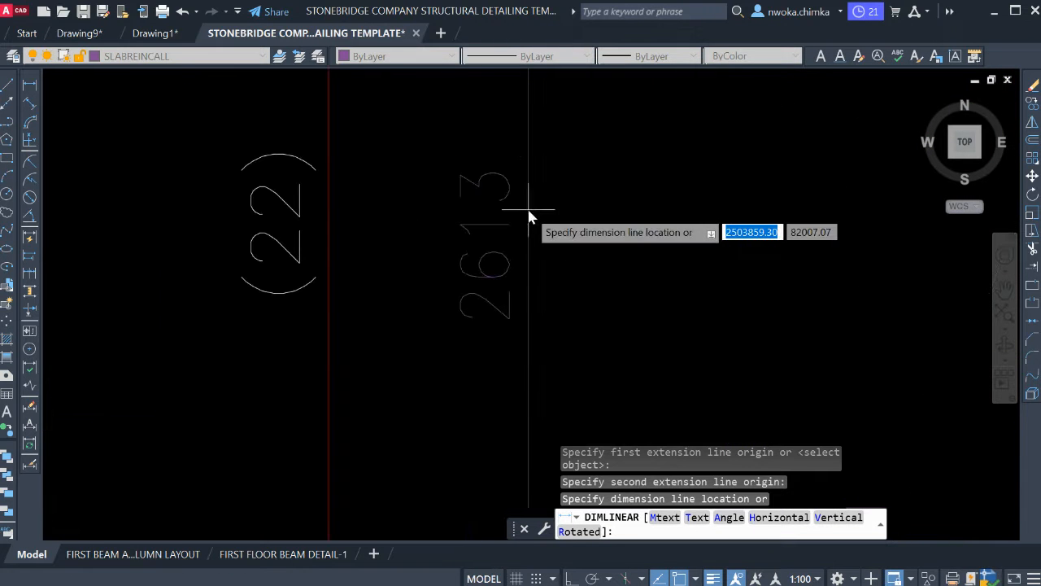
pyautogui.click(530, 215)
pyautogui.scroll(-7, 558, 163)
pyautogui.moveTo(558, 162); pyautogui.dragTo(560, 199, button='middle')
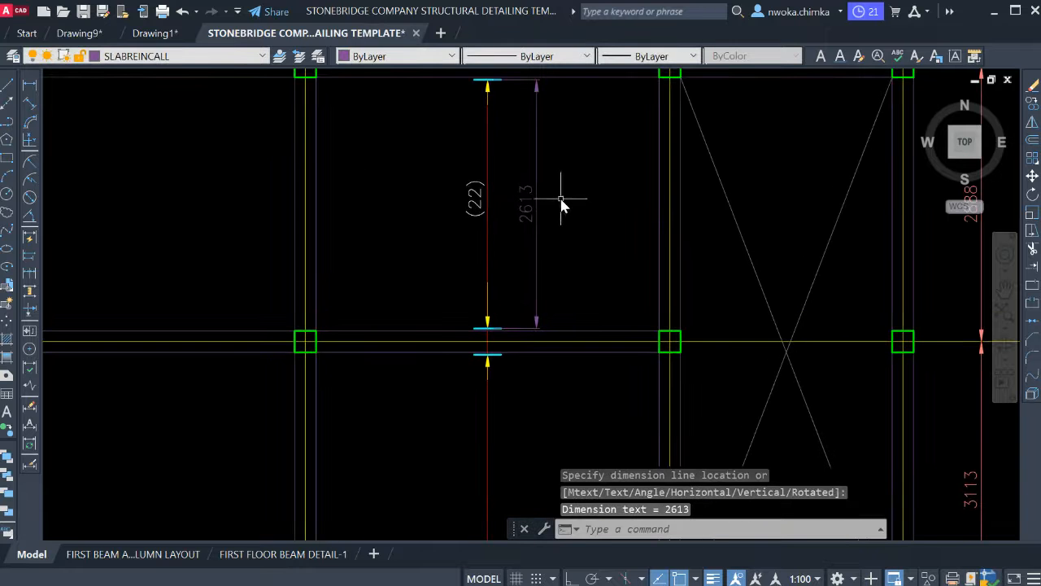
# Calculate the number of bar spacings between grids E and G as 2613/200 with QuickCalc.
pyautogui.write('qc')
pyautogui.press('Return')
pyautogui.scroll(-2, 533, 191)
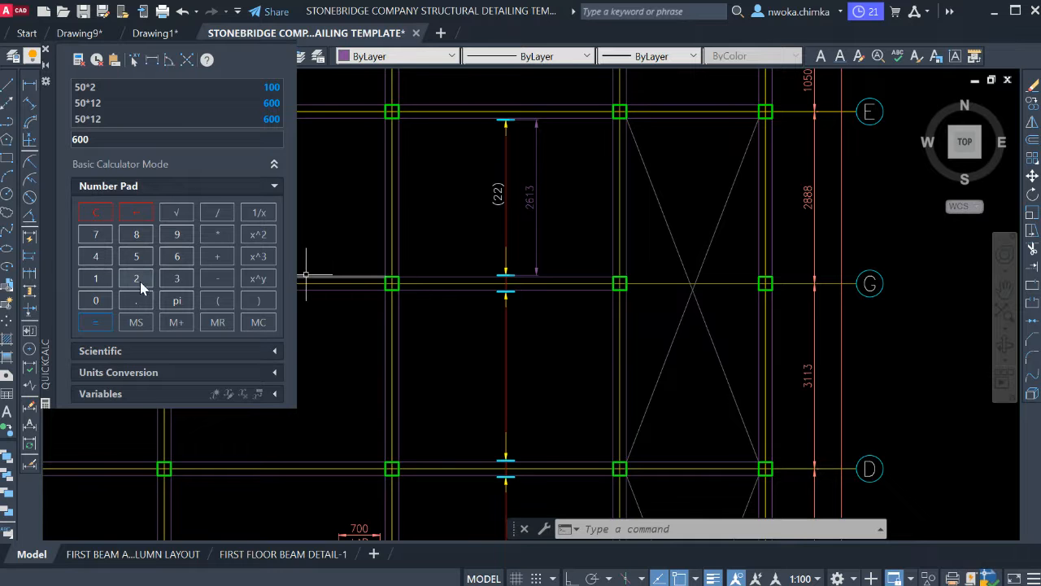
pyautogui.scroll(2, 521, 213)
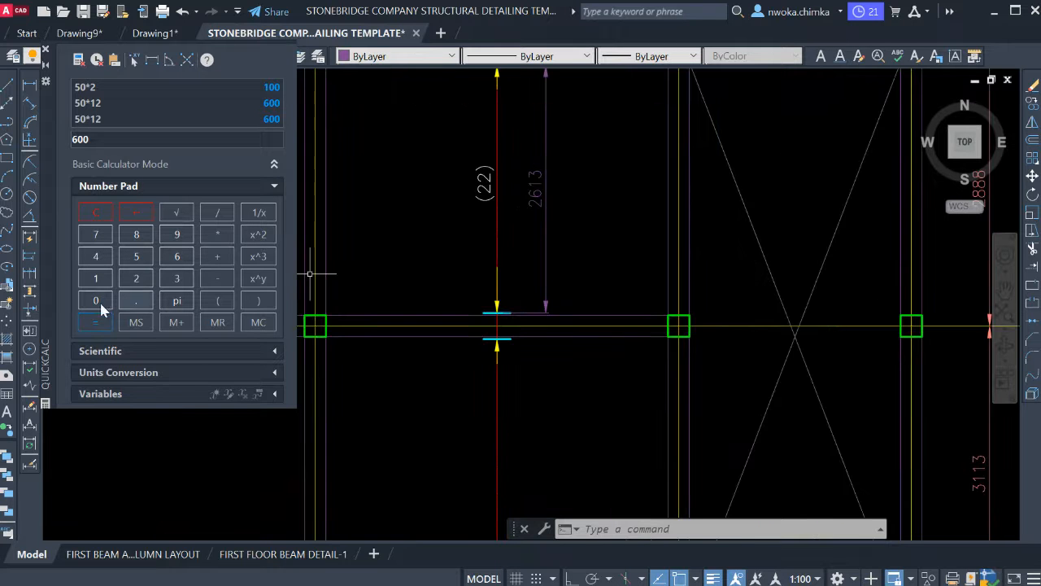
pyautogui.click(95, 278)
pyautogui.click(177, 278)
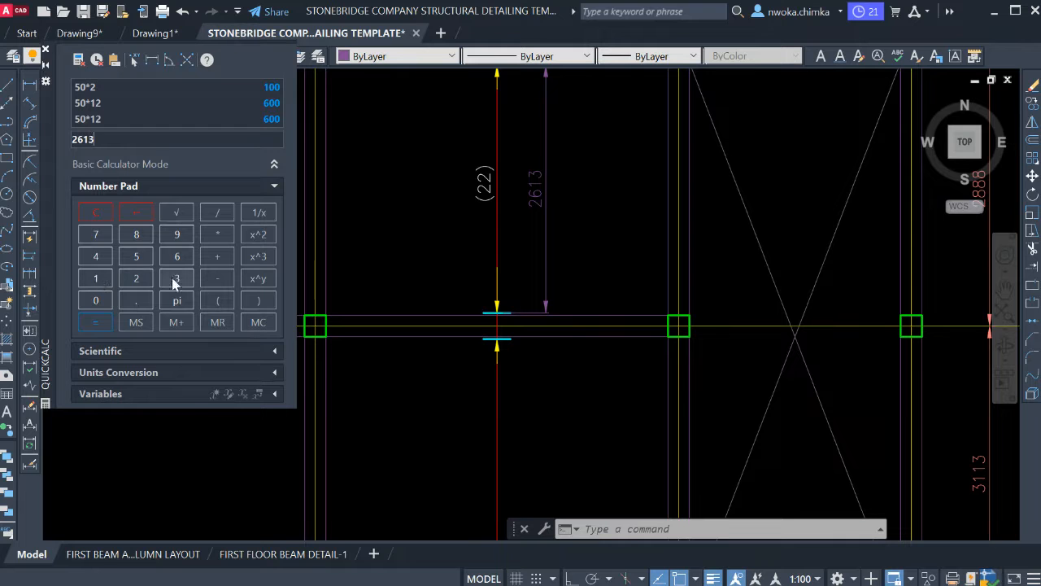
pyautogui.click(217, 218)
pyautogui.click(98, 323)
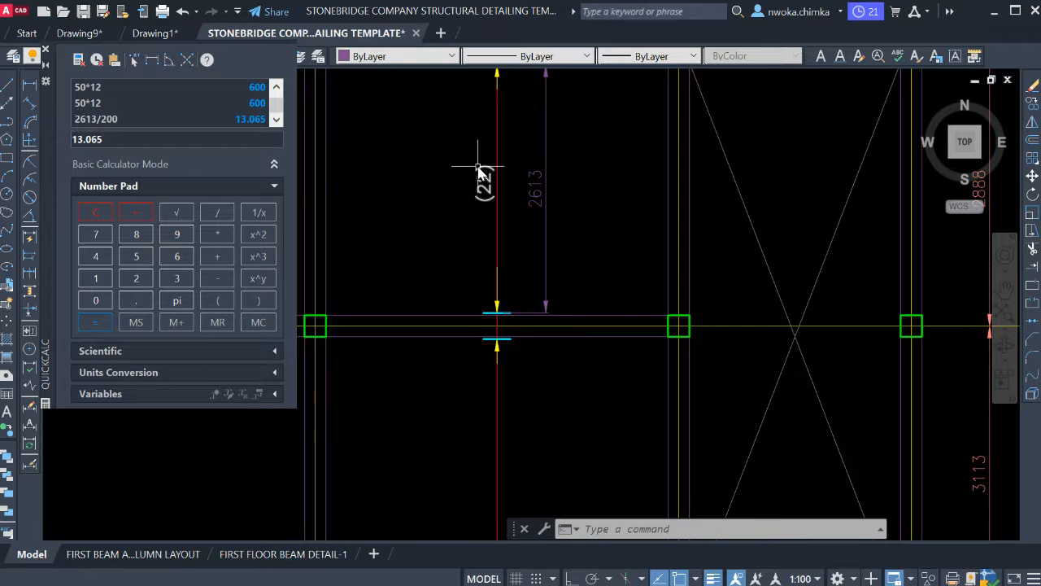
# Change the bar count label on the range line between grids E and G to (14).
pyautogui.scroll(4, 494, 171)
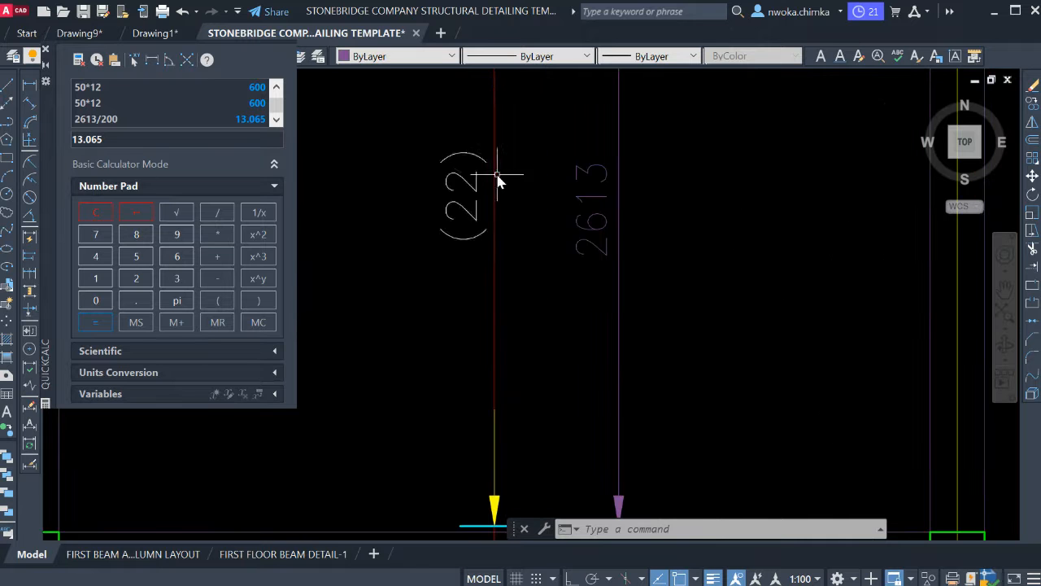
pyautogui.click(459, 179)
pyautogui.doubleClick(461, 179)
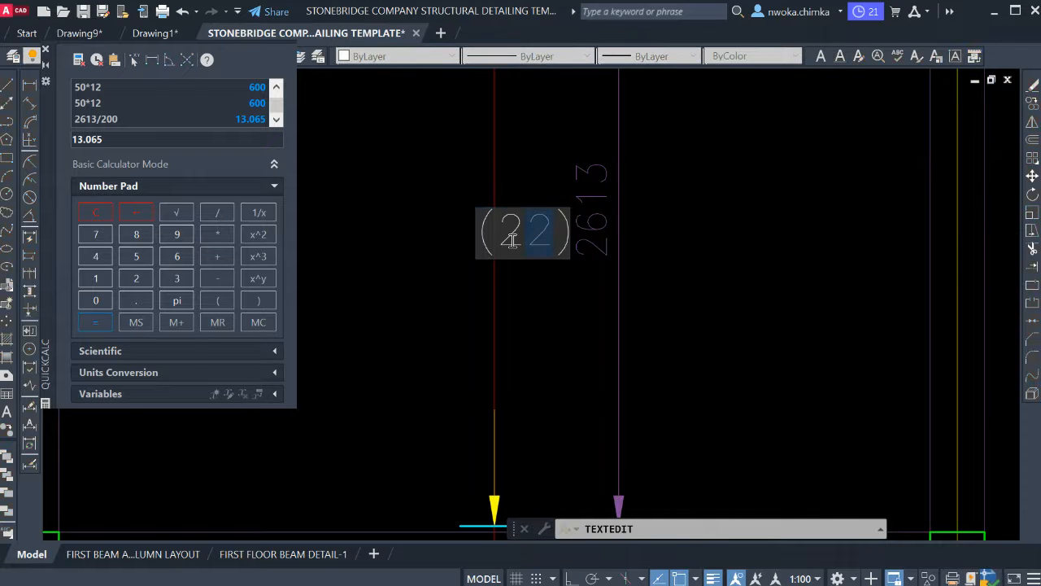
pyautogui.write('14')
pyautogui.press('Return')
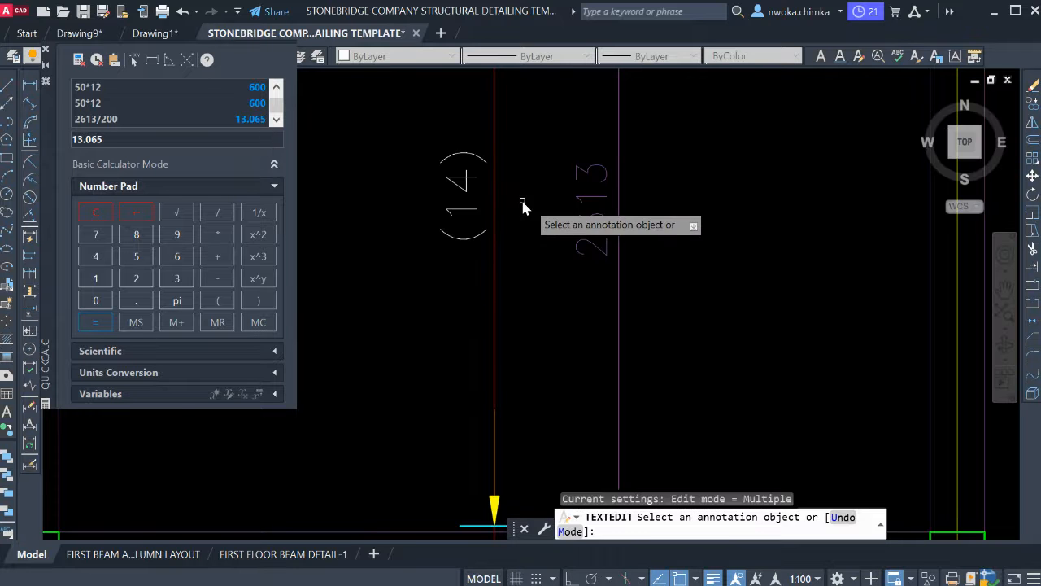
pyautogui.scroll(-5, 551, 198)
pyautogui.press('Escape')
# Erase the temporary linear dimension beside the range line between grids E and G.
pyautogui.click(552, 198)
pyautogui.write('e')
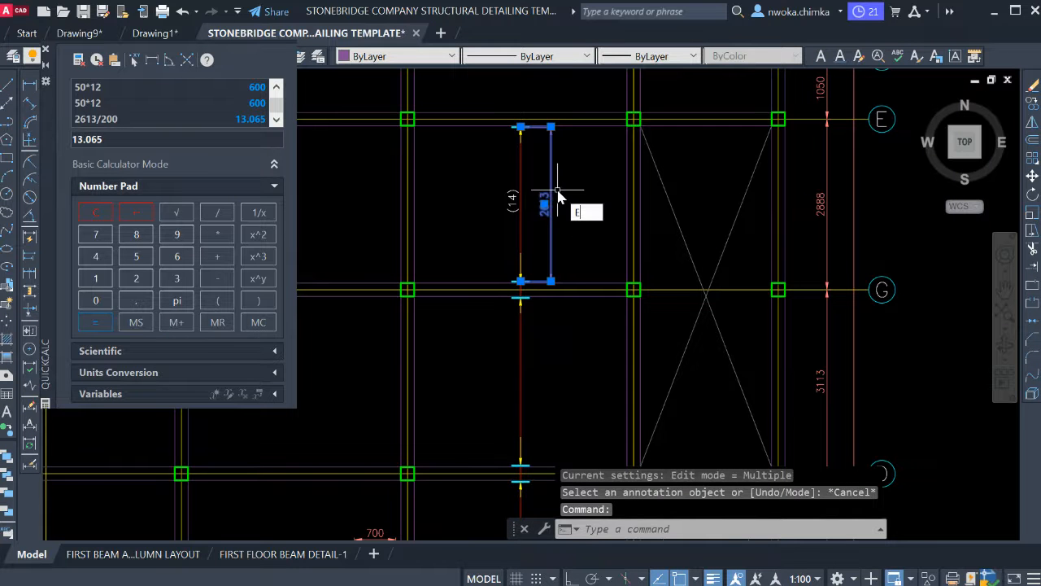
pyautogui.press('Return')
# Add a vertical linear dimension between the range line's end ticks from grid G to grid D.
pyautogui.click(31, 85)
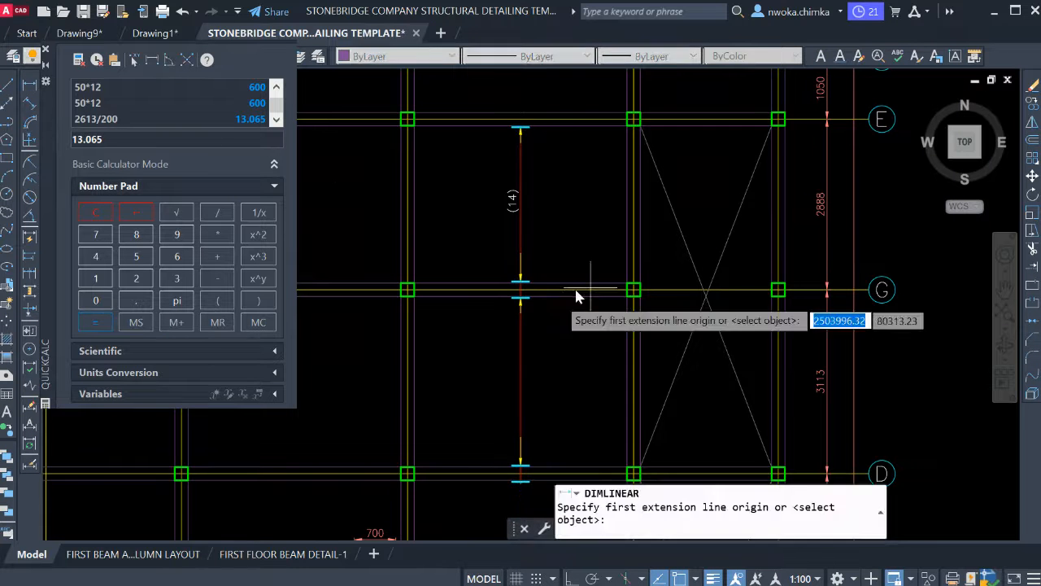
pyautogui.scroll(8, 545, 305)
pyautogui.click(481, 250)
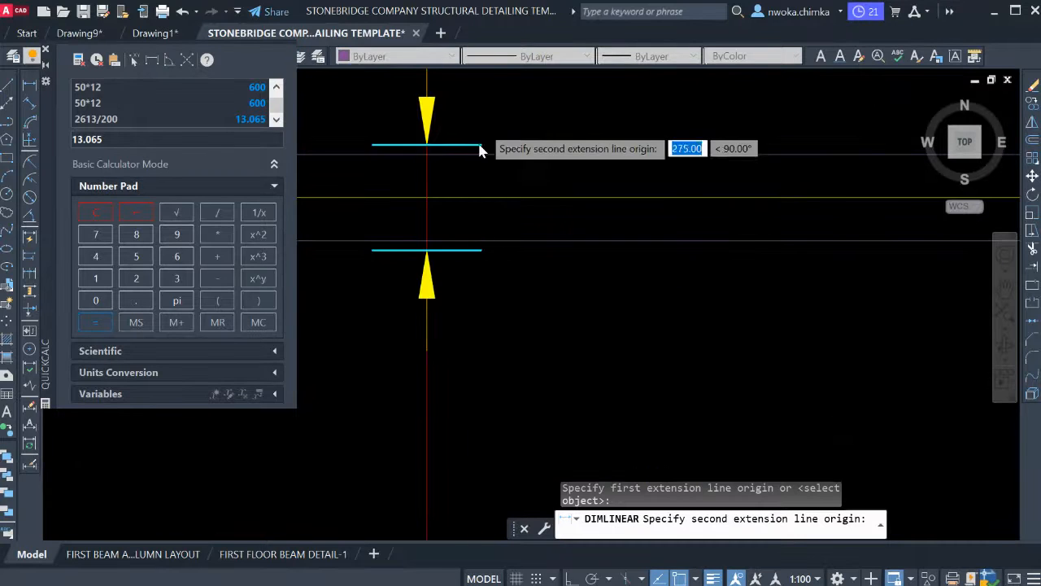
pyautogui.scroll(-5, 476, 418)
pyautogui.scroll(4, 464, 431)
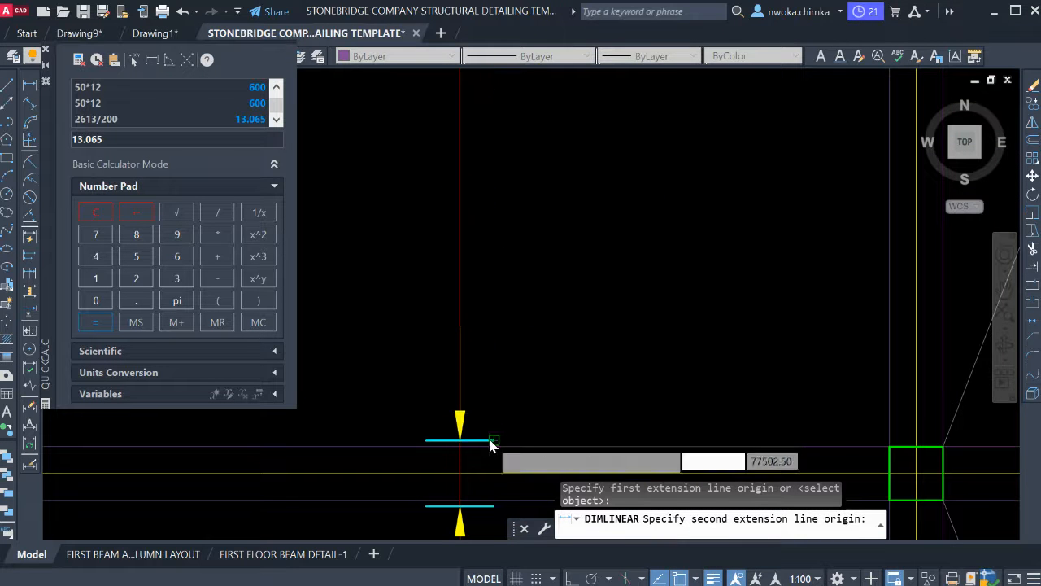
pyautogui.click(488, 437)
pyautogui.scroll(-3, 488, 437)
pyautogui.click(551, 314)
pyautogui.scroll(3, 548, 306)
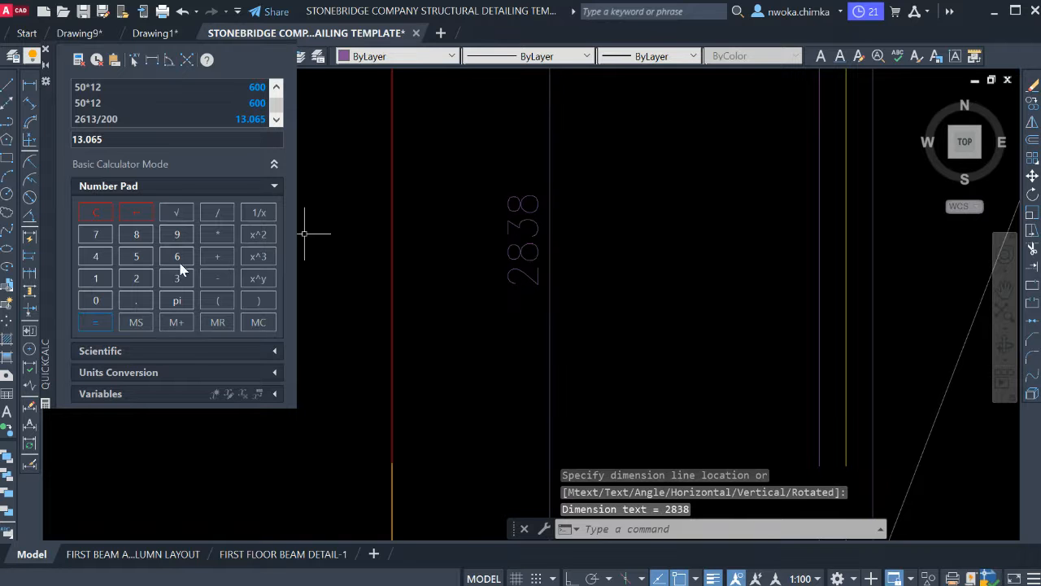
# Calculate the number of bar spacings between grids G and D as 2838/200.
pyautogui.click(135, 278)
pyautogui.click(176, 278)
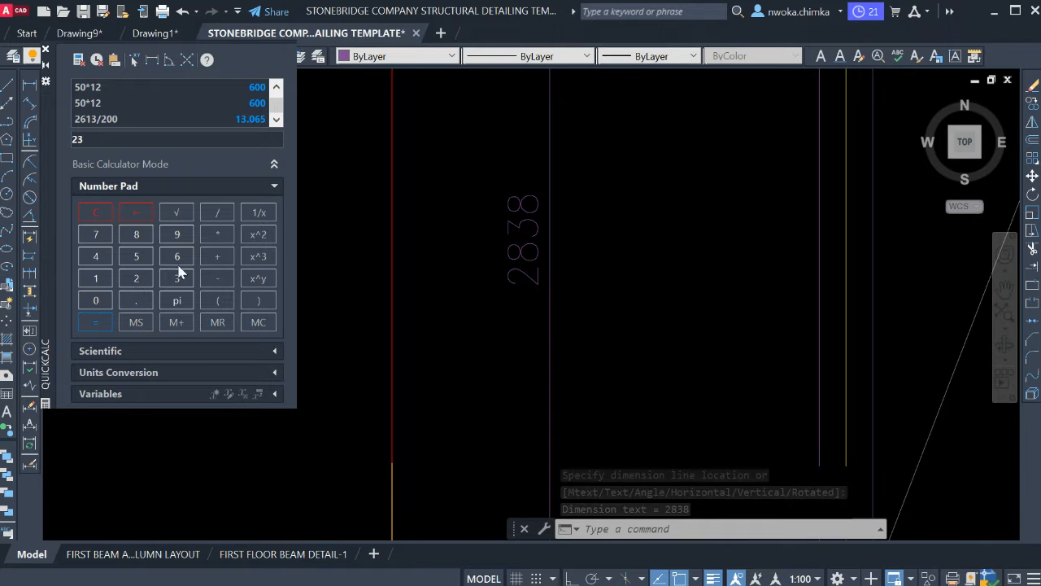
pyautogui.click(100, 215)
pyautogui.click(138, 234)
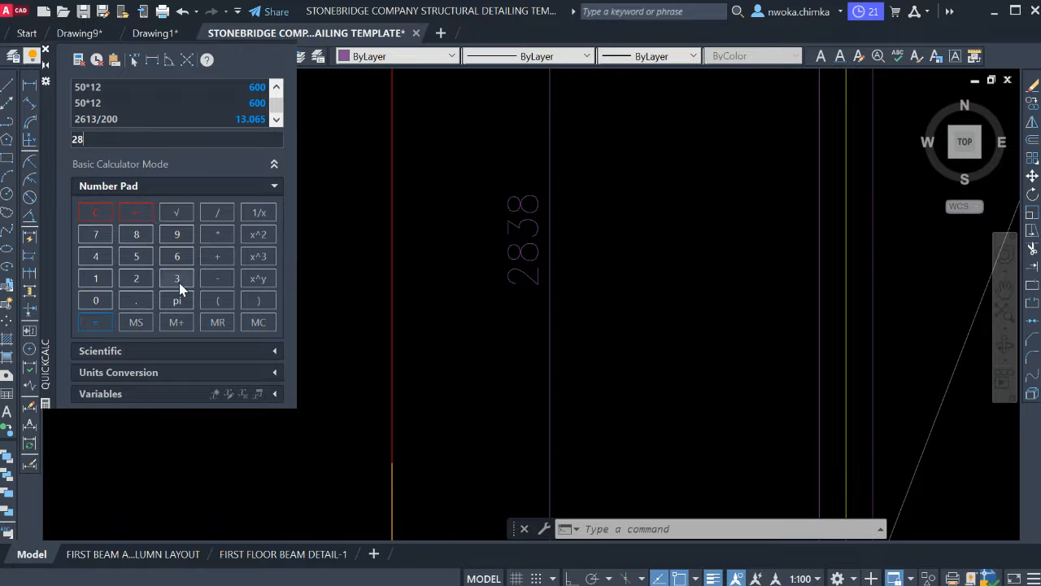
pyautogui.click(139, 236)
pyautogui.click(206, 214)
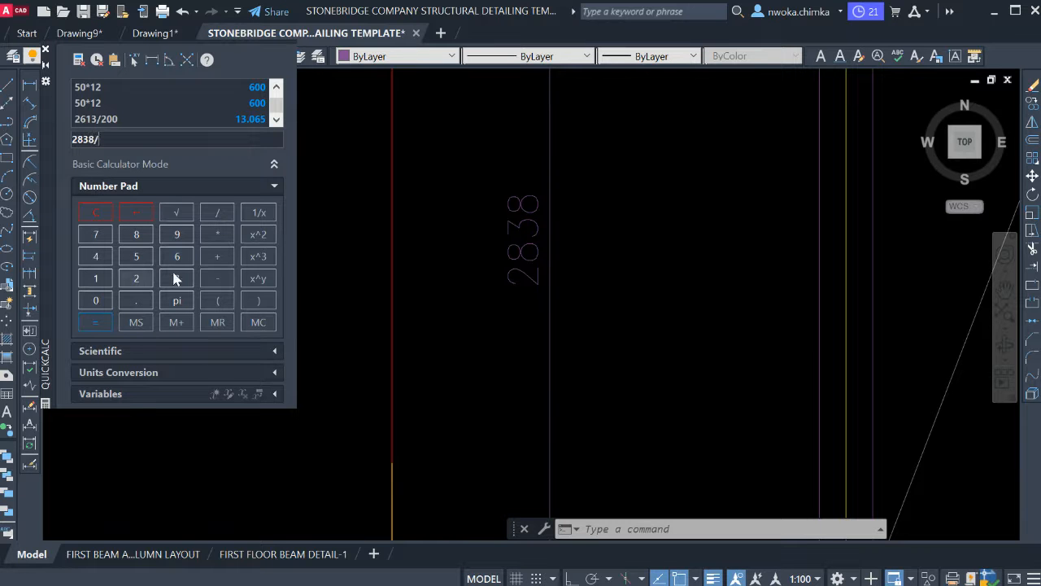
pyautogui.click(131, 281)
pyautogui.click(105, 301)
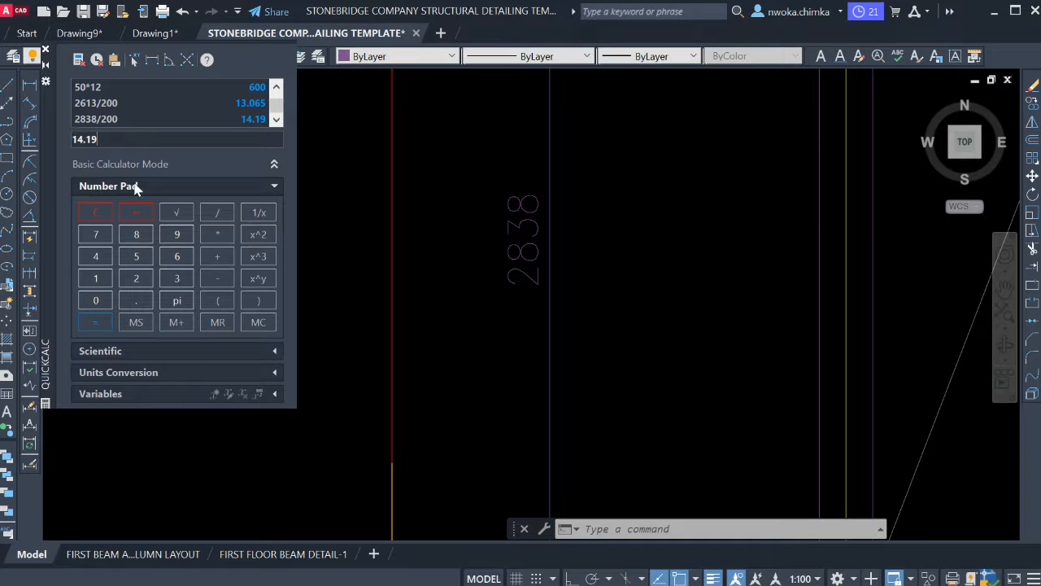
# Copy the "(14)" bar count label straight down the range line to the middle of the bay between grids G and D.
pyautogui.scroll(-6, 438, 267)
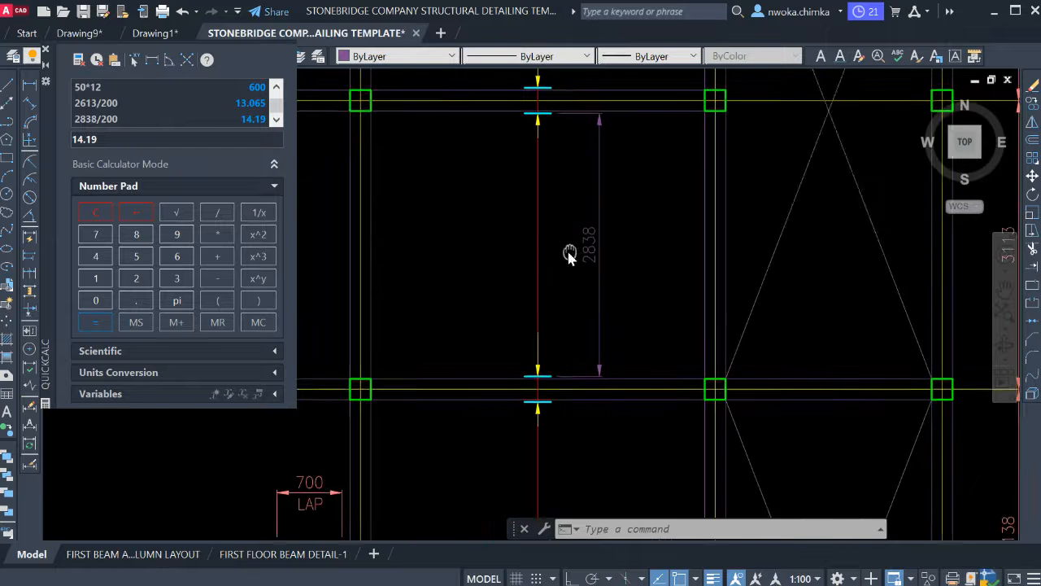
pyautogui.press('Escape')
pyautogui.scroll(2, 500, 175)
pyautogui.click(533, 173)
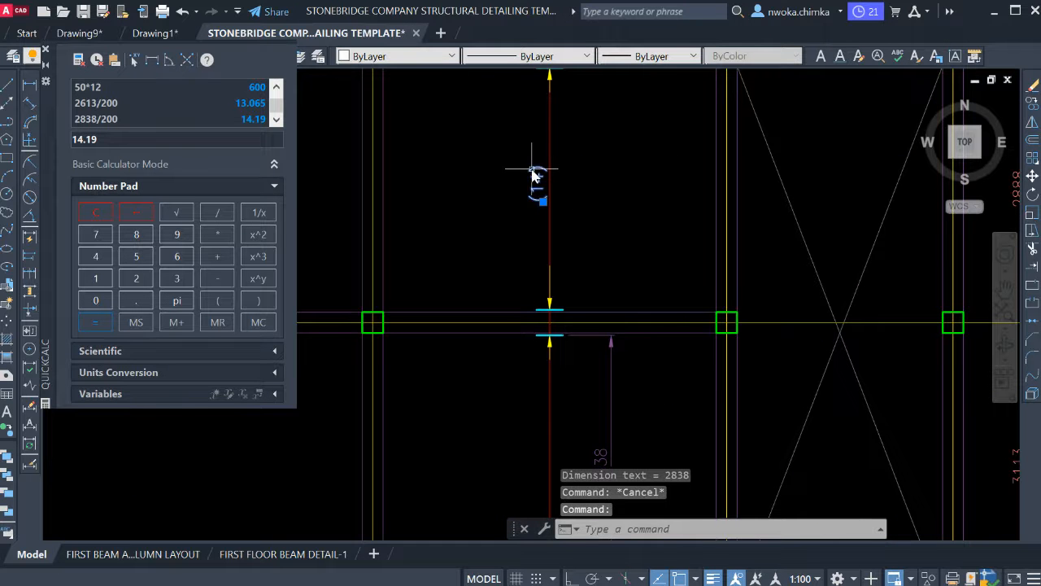
pyautogui.write('co')
pyautogui.press('Return')
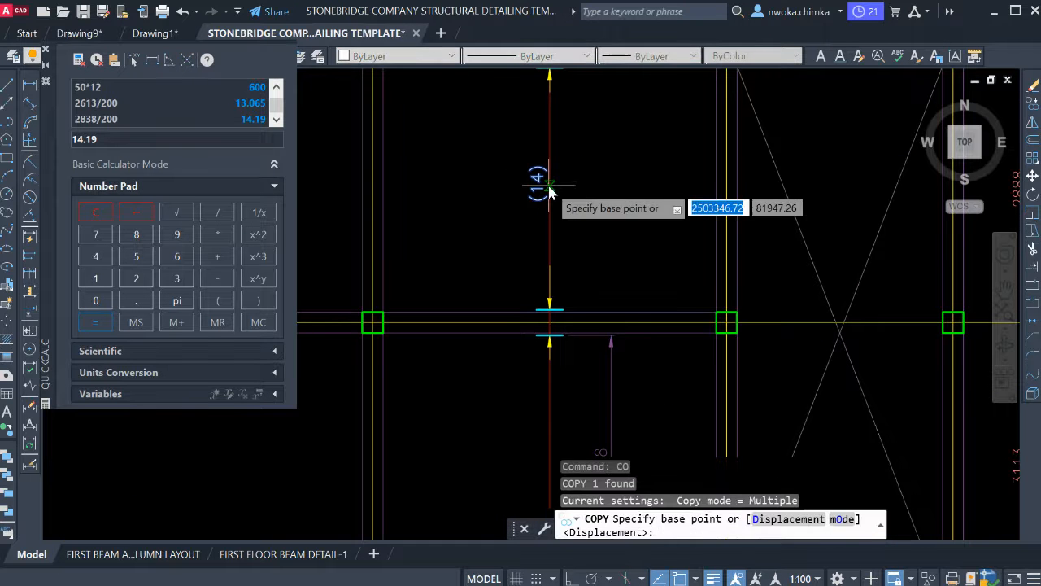
pyautogui.click(539, 176)
pyautogui.scroll(-3, 542, 176)
pyautogui.scroll(3, 546, 268)
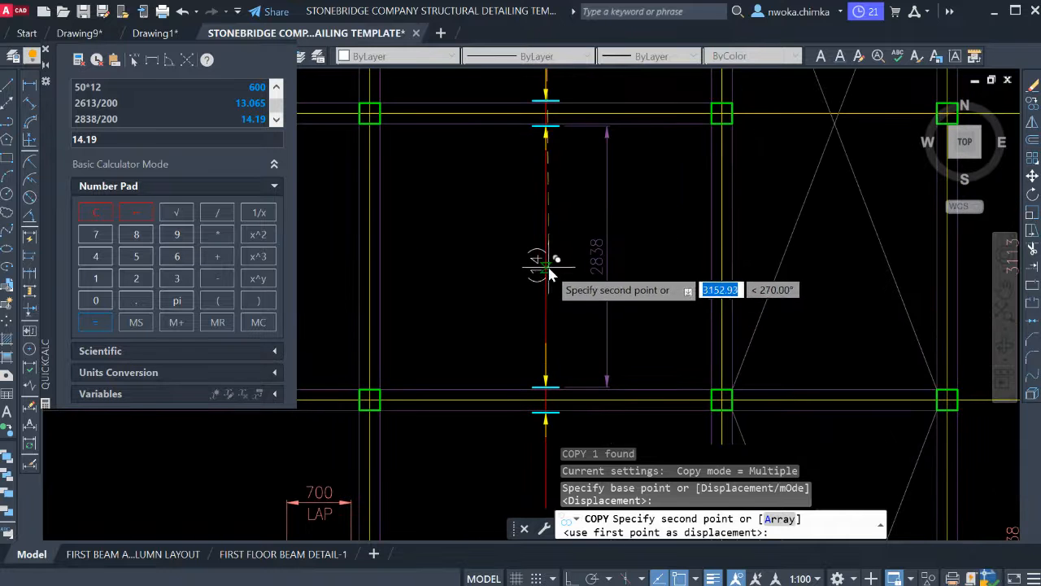
pyautogui.click(545, 275)
pyautogui.press('Escape')
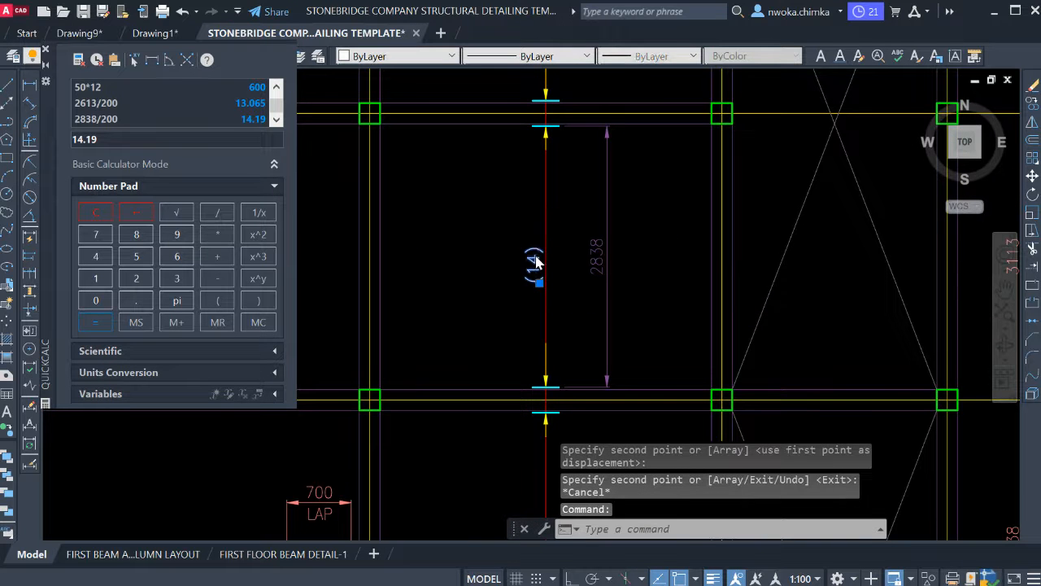
# Change the copied bar count label between grids G and D to "(15)".
pyautogui.doubleClick(537, 261)
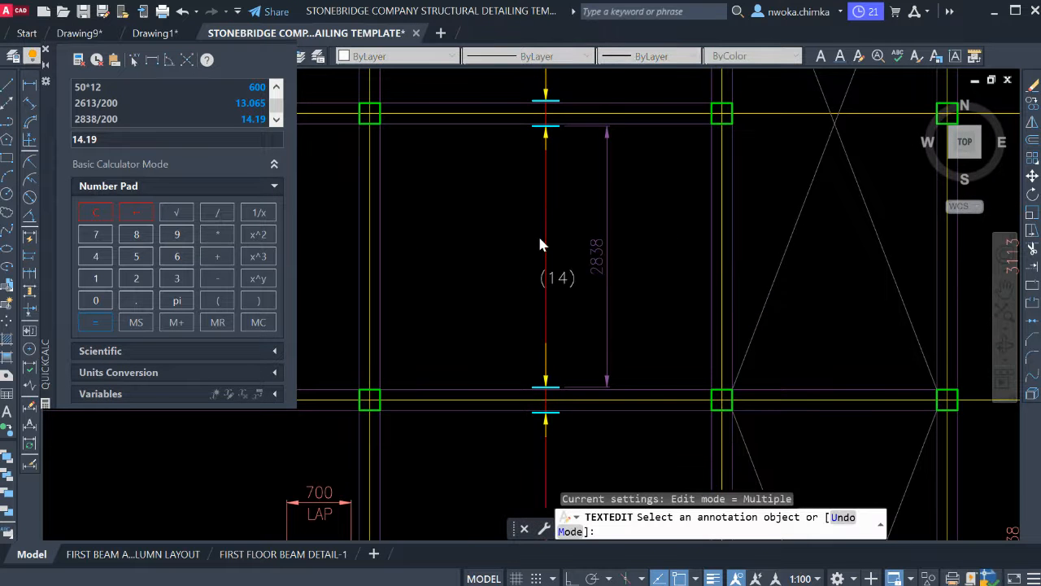
pyautogui.scroll(-4, 541, 244)
pyautogui.scroll(6, 539, 249)
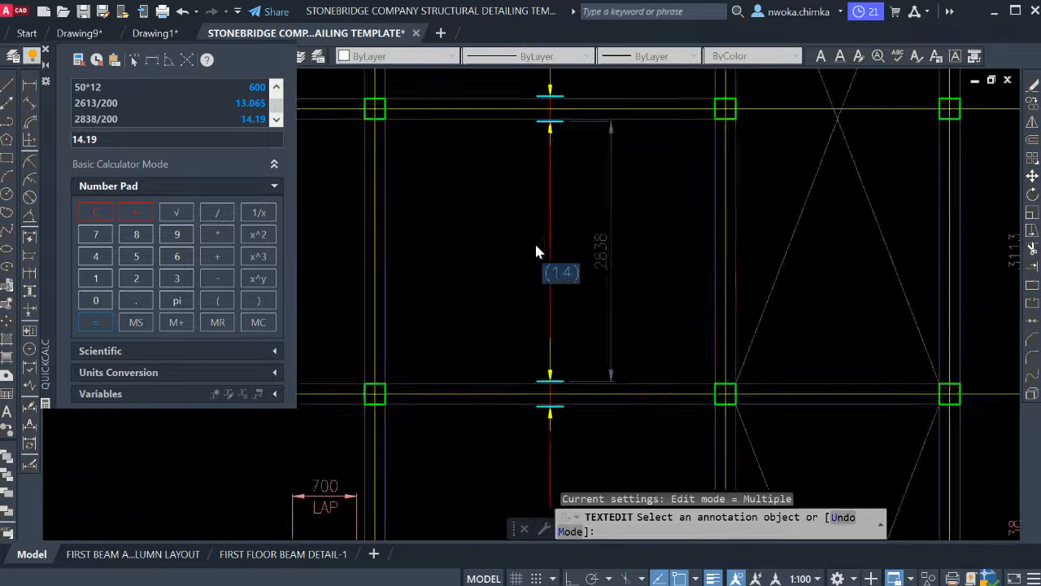
pyautogui.doubleClick(581, 278)
pyautogui.write('5')
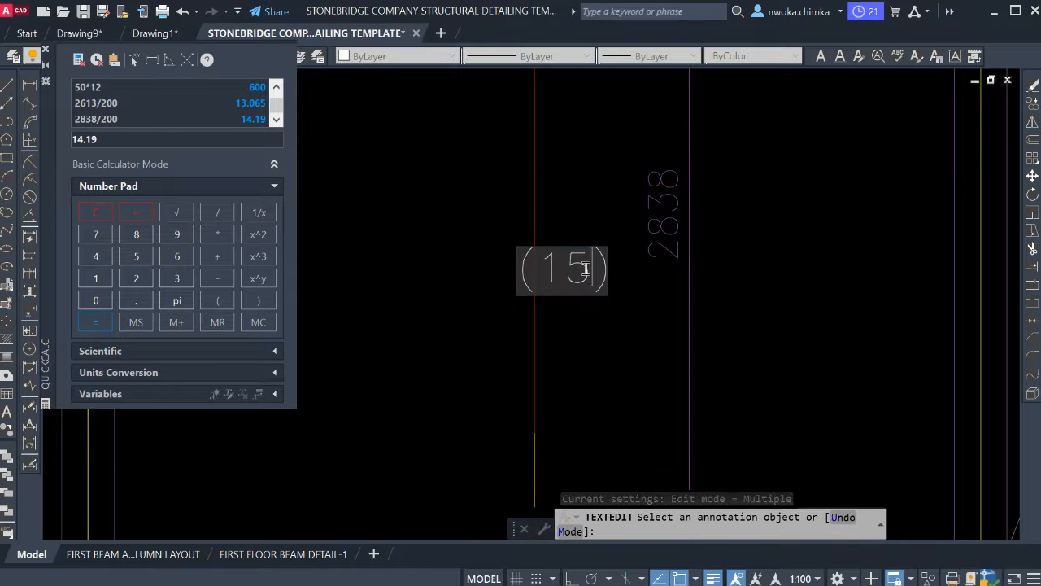
pyautogui.click(579, 217)
pyautogui.scroll(-4, 537, 227)
pyautogui.press('Escape')
pyautogui.scroll(-3, 544, 233)
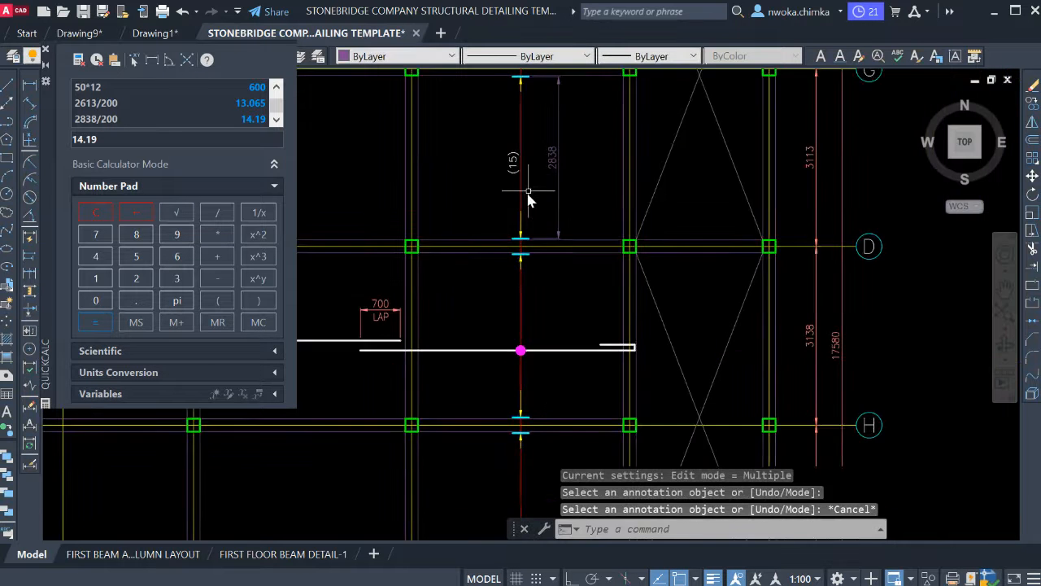
# Erase the temporary linear dimension beside the range line between grids G and D.
pyautogui.click(553, 185)
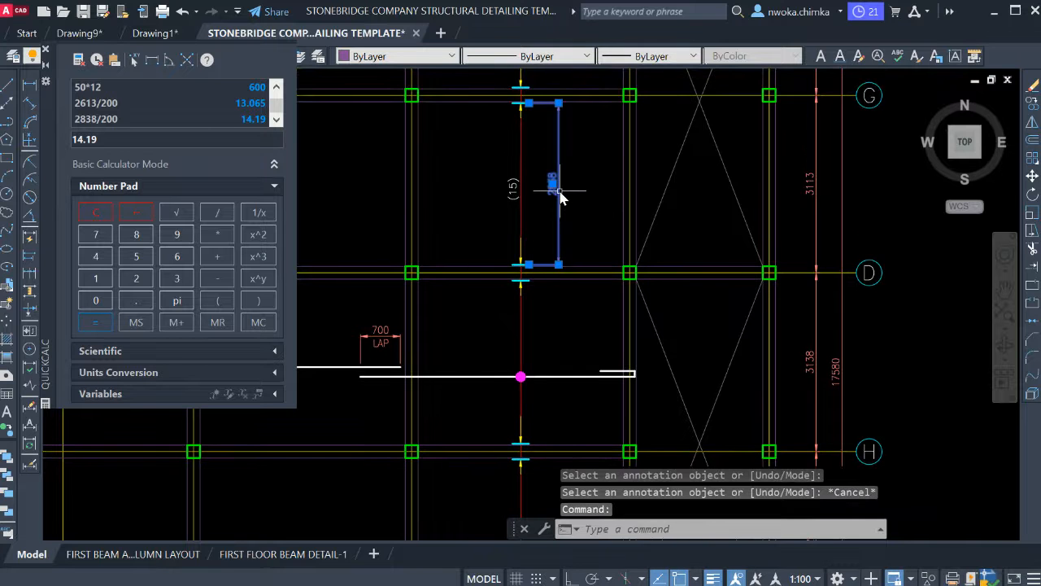
pyautogui.write('e')
pyautogui.press('Return')
# Add a vertical linear dimension between the range line's end ticks from grid D to grid H.
pyautogui.click(26, 85)
pyautogui.scroll(4, 529, 268)
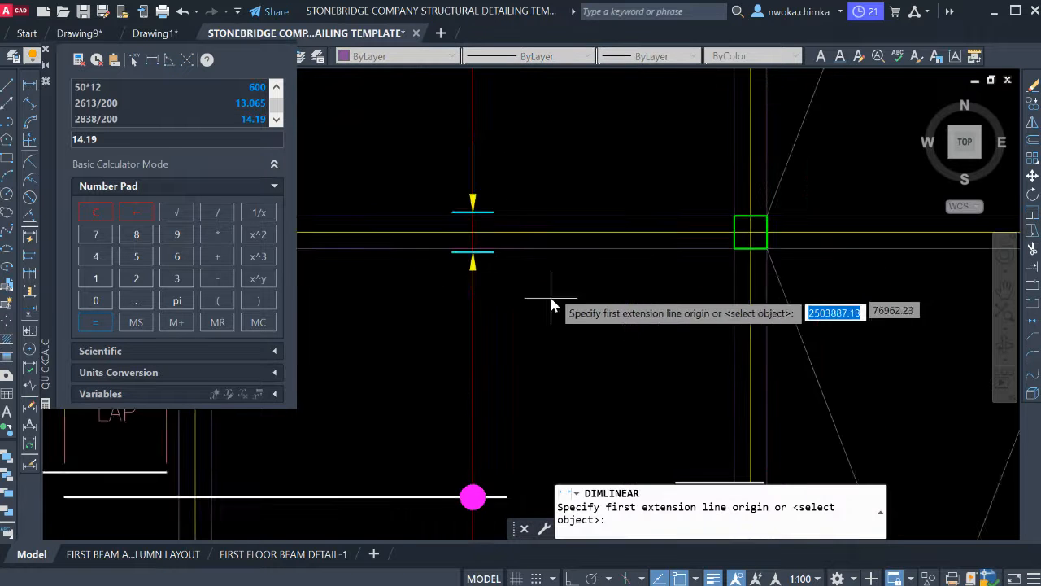
pyautogui.click(499, 153)
pyautogui.scroll(-2, 498, 152)
pyautogui.scroll(-2, 516, 326)
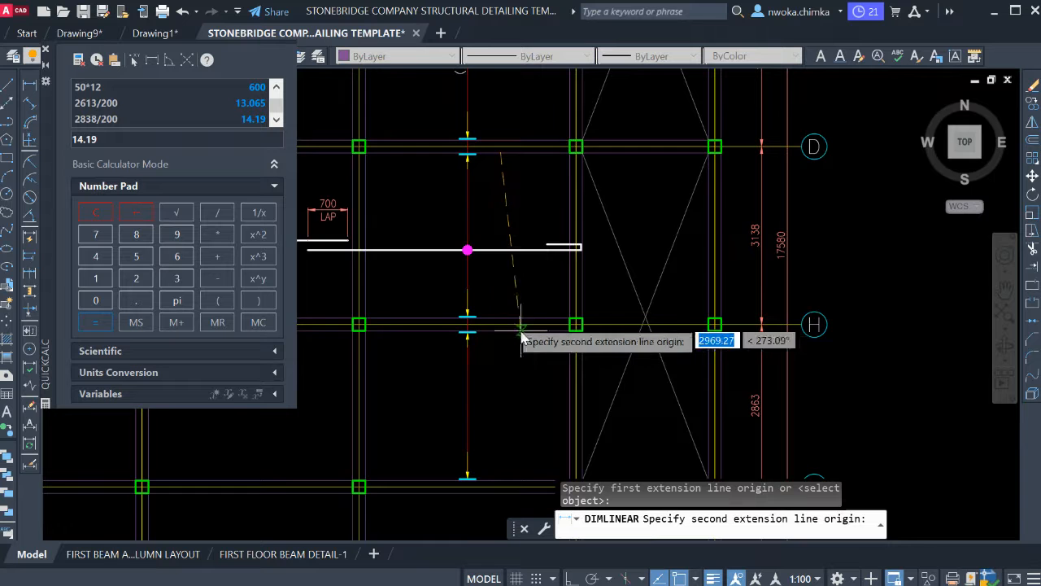
pyautogui.scroll(4, 507, 318)
pyautogui.click(493, 326)
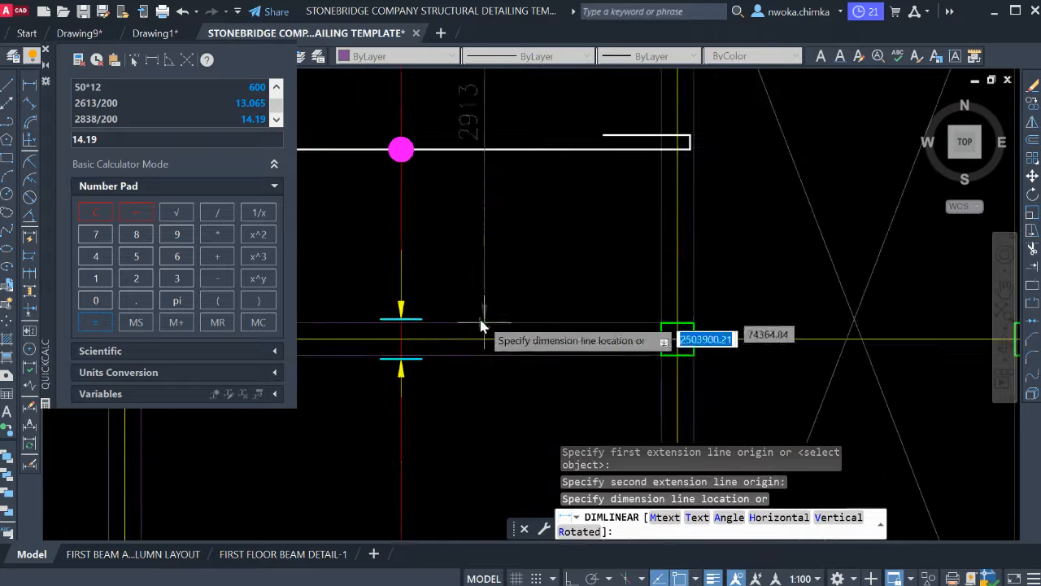
pyautogui.scroll(-2, 483, 329)
pyautogui.scroll(2, 493, 221)
pyautogui.scroll(2, 495, 218)
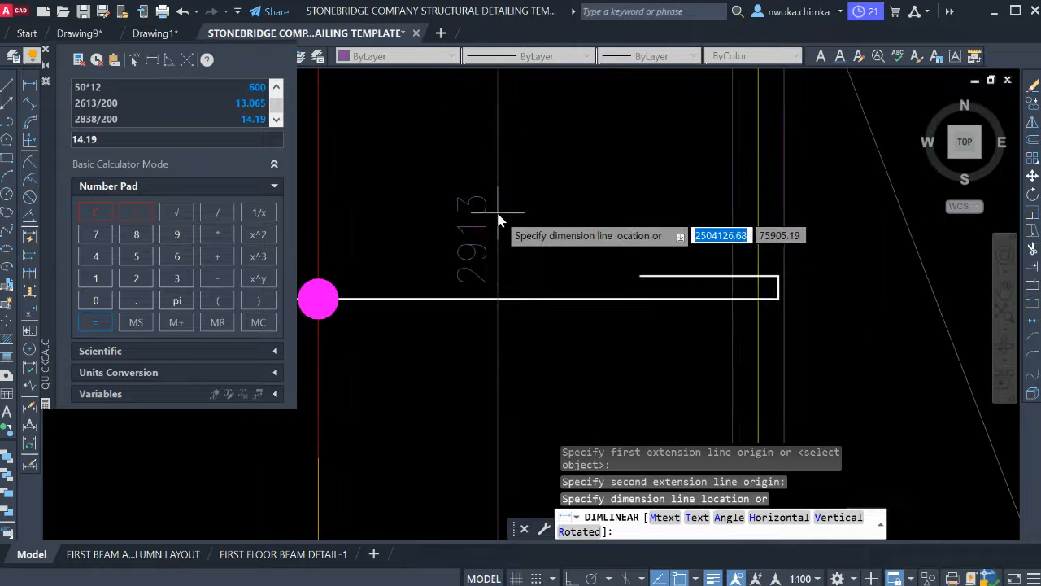
pyautogui.click(496, 210)
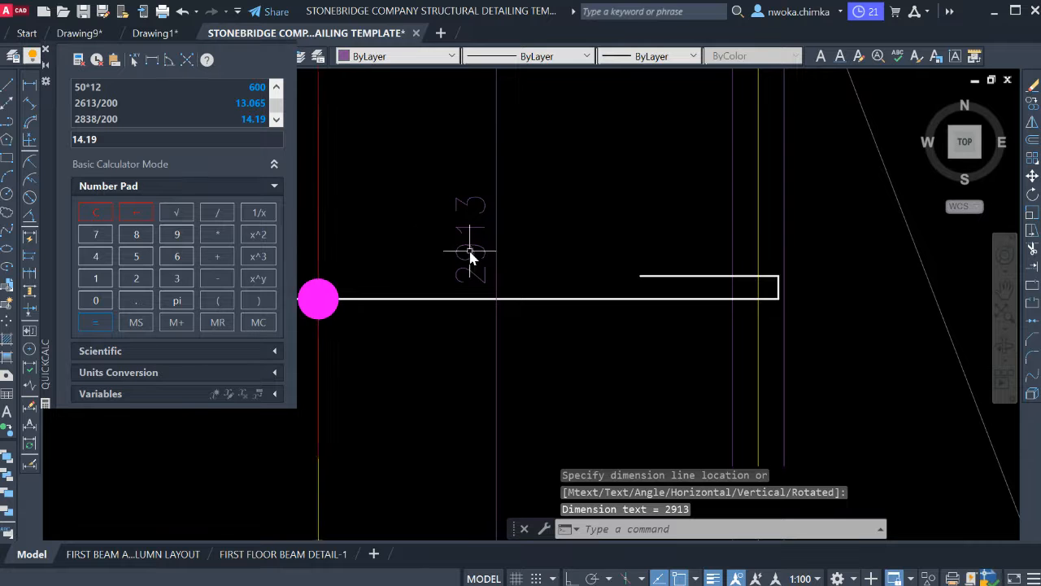
# Calculate the number of bar spacings between grids D and H as 2913/200.
pyautogui.scroll(2, 476, 240)
pyautogui.click(136, 279)
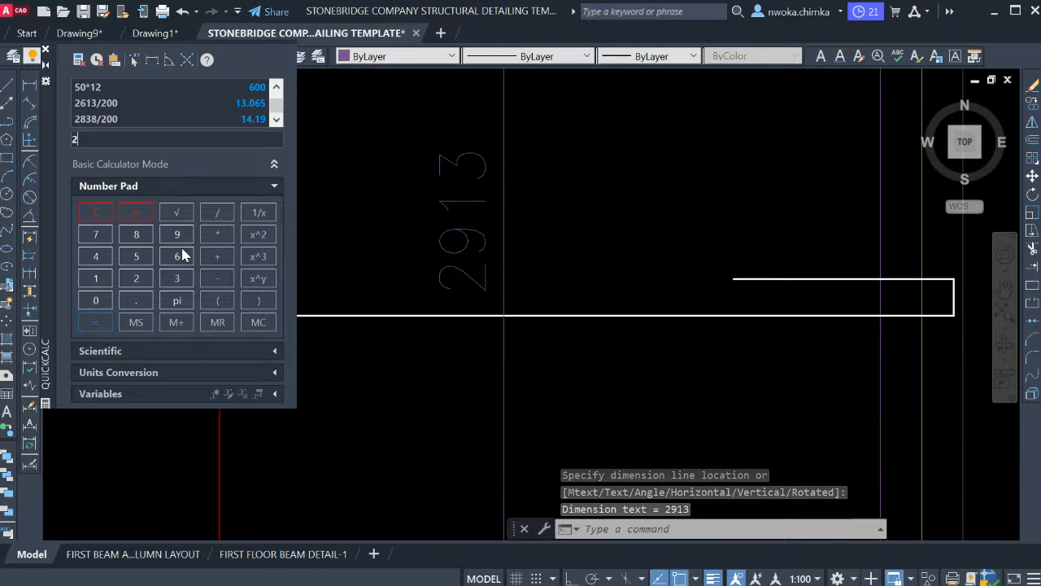
pyautogui.click(176, 235)
pyautogui.click(94, 279)
pyautogui.click(176, 278)
pyautogui.click(218, 212)
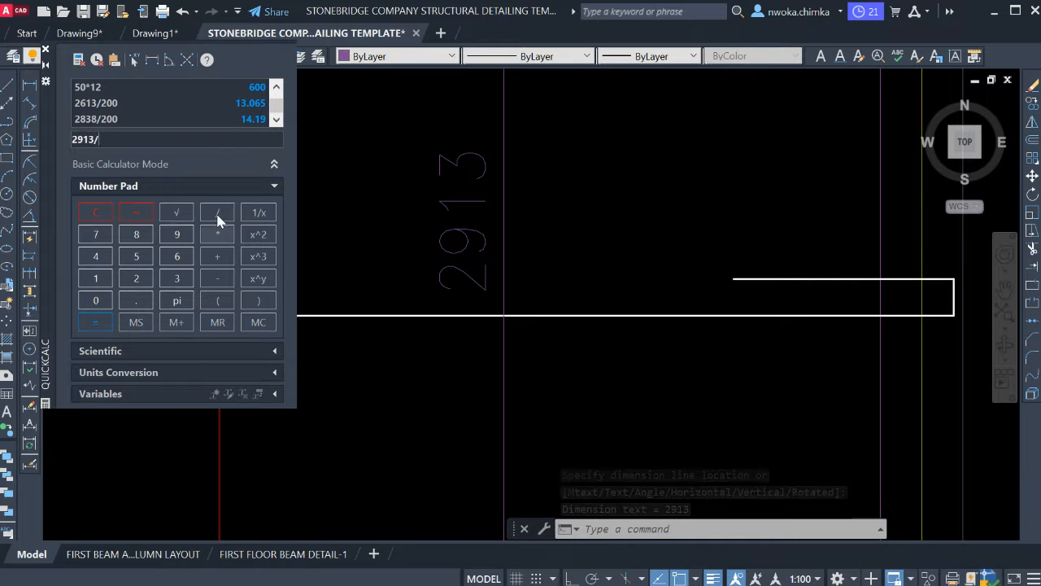
pyautogui.click(136, 279)
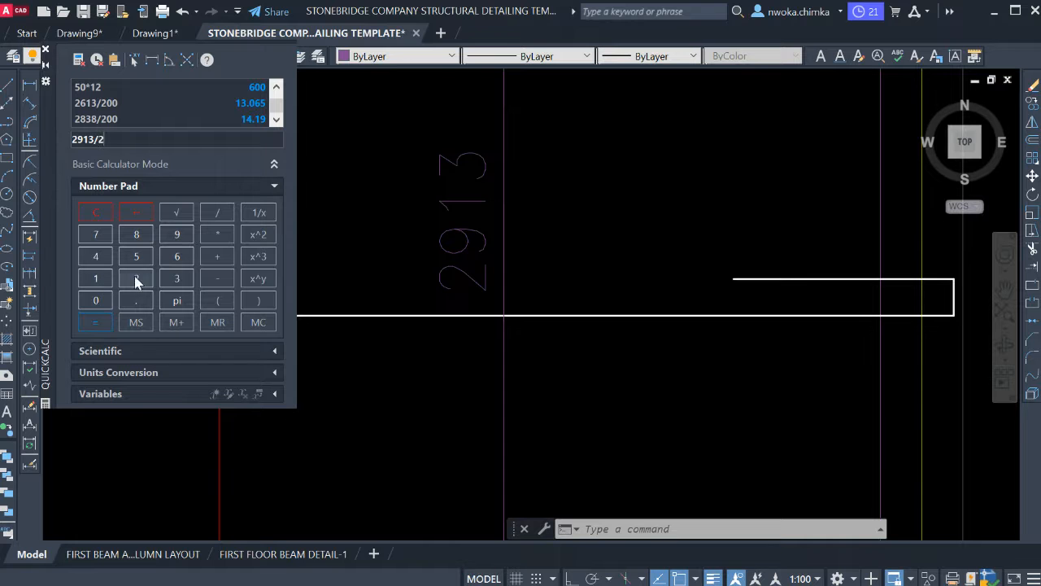
pyautogui.click(99, 323)
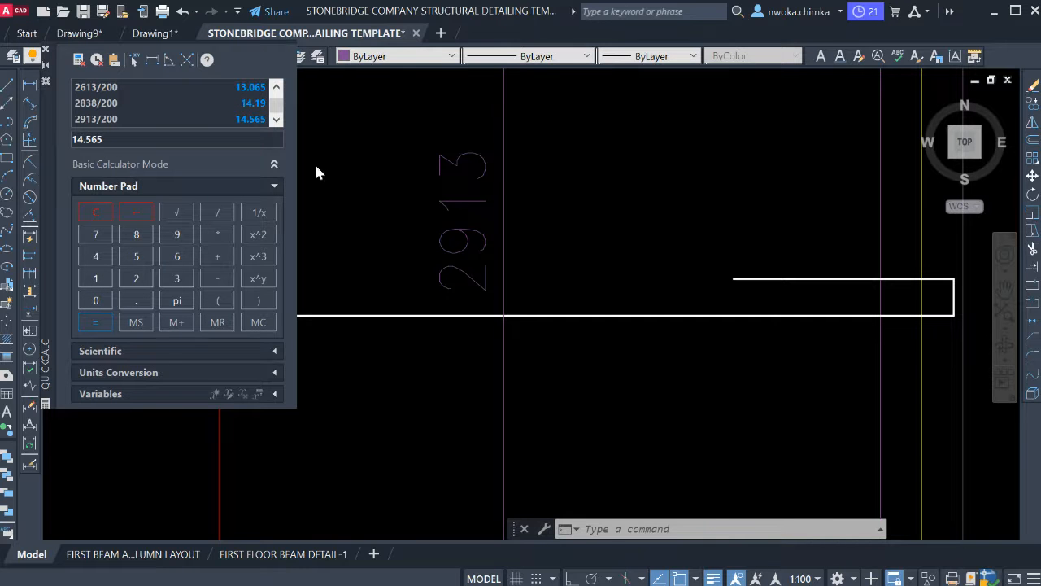
# Erase the temporary linear dimension beside the range line between grids D and H.
pyautogui.click(527, 171)
pyautogui.click(465, 204)
pyautogui.write('e')
pyautogui.press('Return')
pyautogui.scroll(-4, 533, 259)
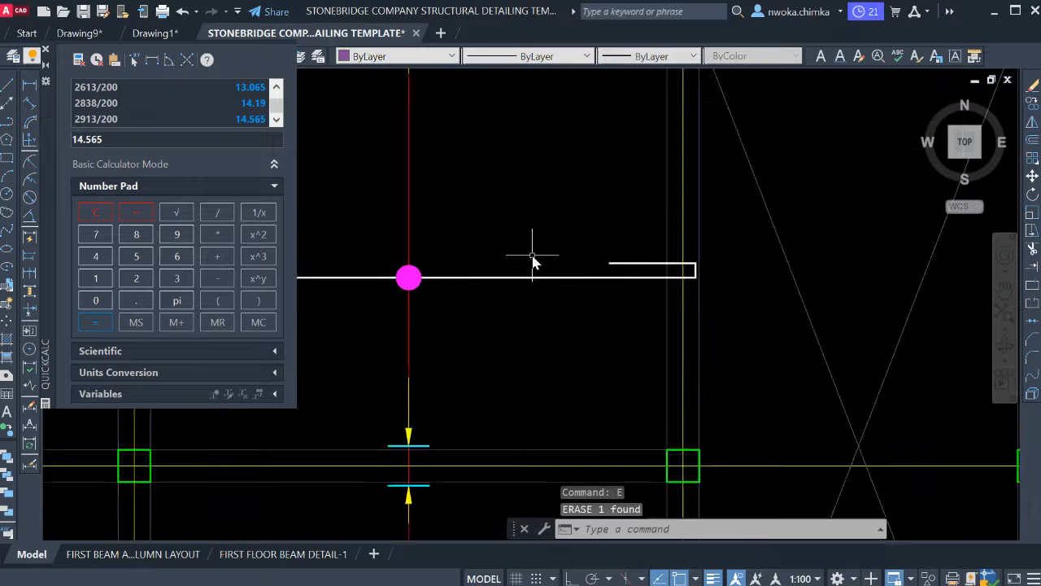
# Copy the "(15)" bar count label down the range line into the bay between grids D and H, just above the magenta dot.
pyautogui.moveTo(533, 256); pyautogui.dragTo(542, 350, button='middle')
pyautogui.scroll(-4, 538, 305)
pyautogui.scroll(2, 494, 175)
pyautogui.click(482, 183)
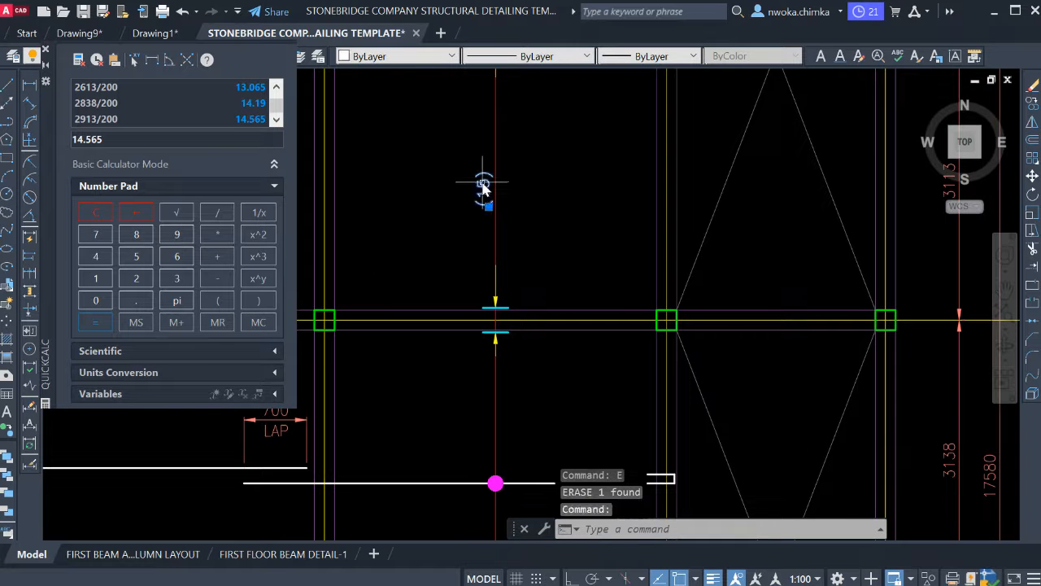
pyautogui.press('Return')
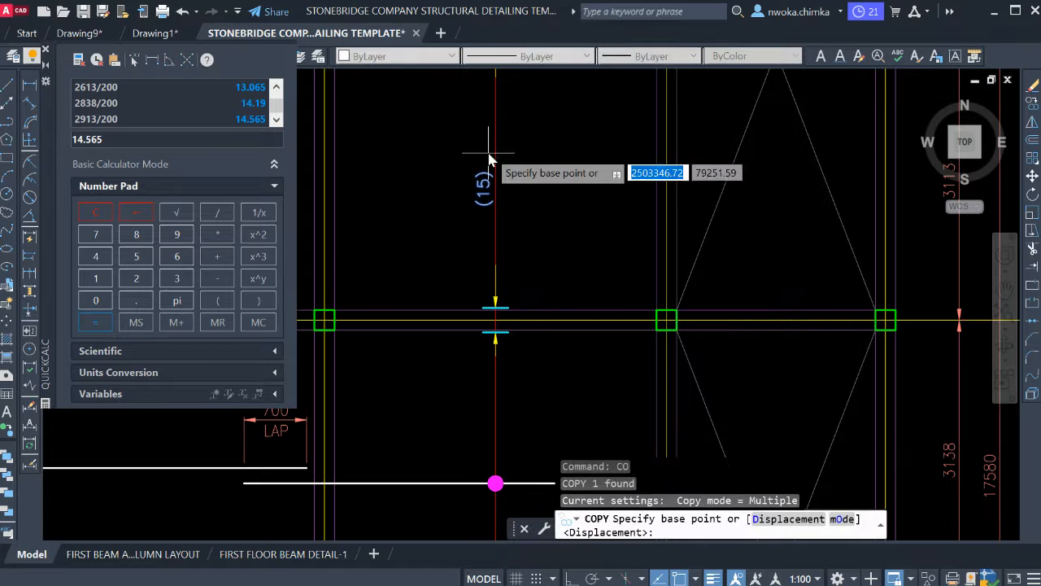
pyautogui.click(493, 162)
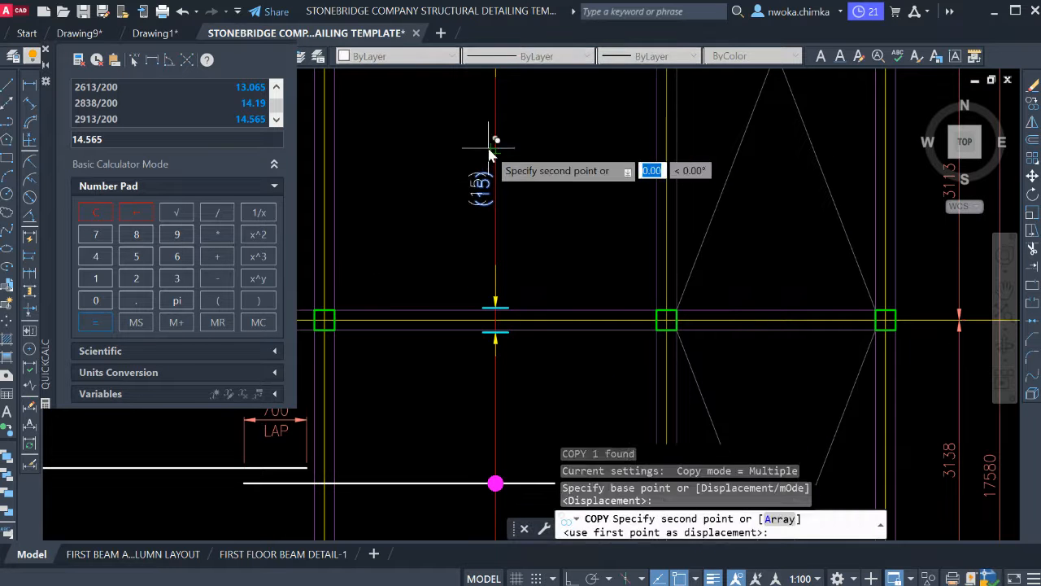
pyautogui.click(498, 397)
pyautogui.scroll(-4, 504, 309)
pyautogui.press('Escape')
pyautogui.scroll(3, 509, 378)
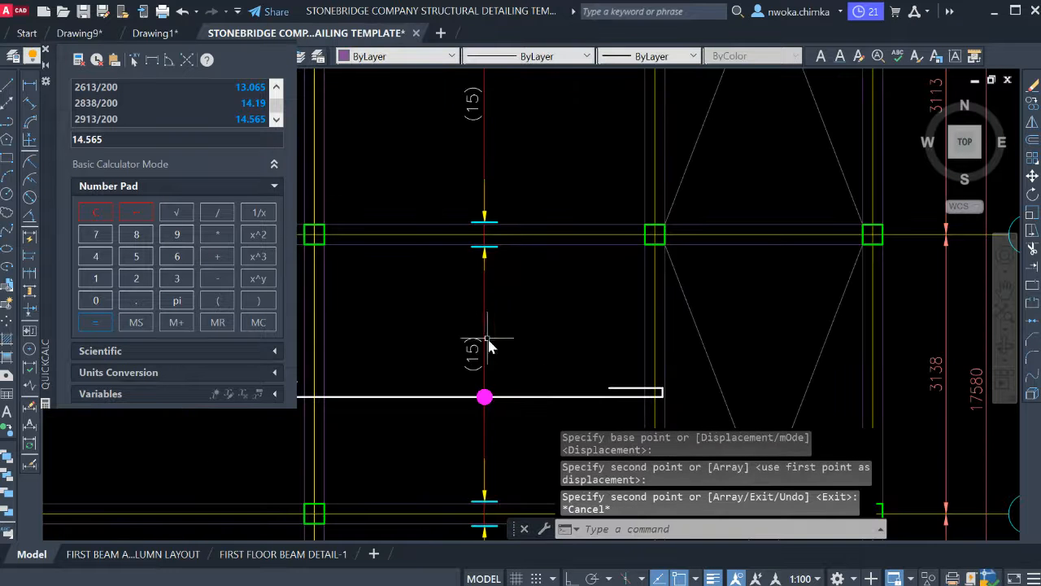
# Move the copied "(15)" label between grids D and H slightly straight up with Ortho on, clear of the rebar line.
pyautogui.click(472, 345)
pyautogui.write('M')
pyautogui.press('Return')
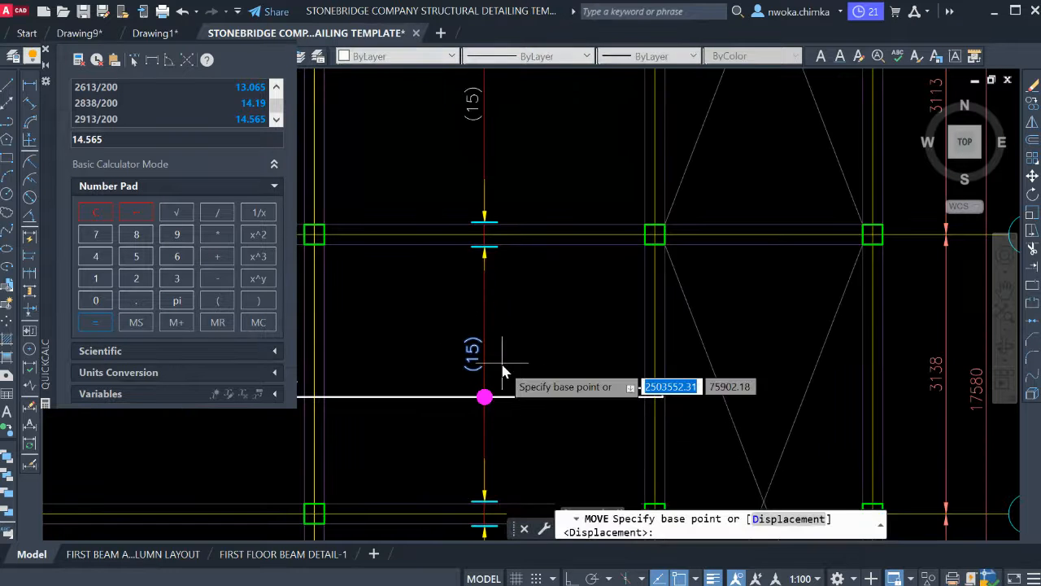
pyautogui.scroll(4, 504, 358)
pyautogui.click(546, 354)
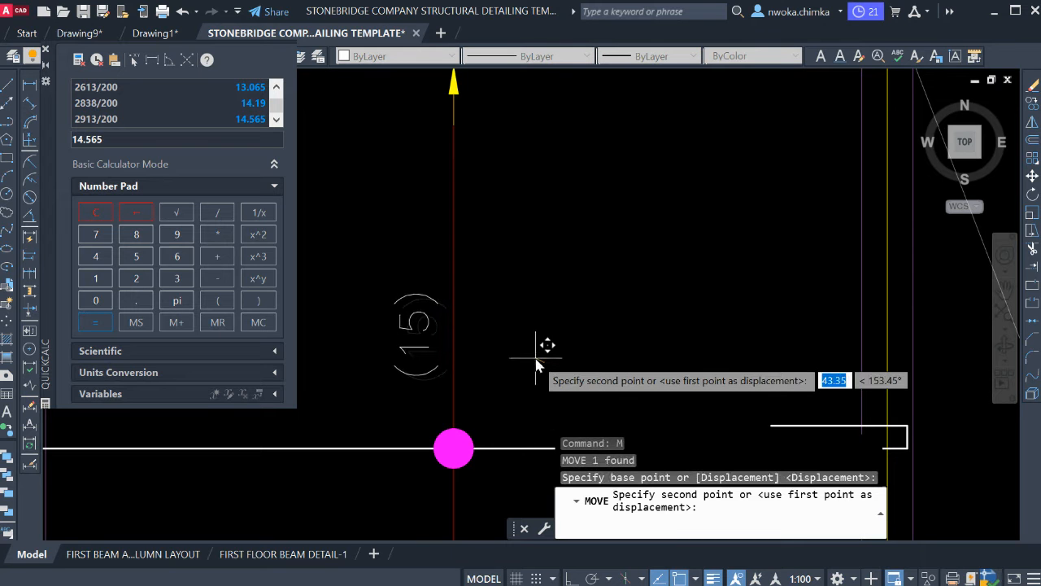
pyautogui.press('F8')
pyautogui.click(542, 319)
pyautogui.scroll(-8, 670, 284)
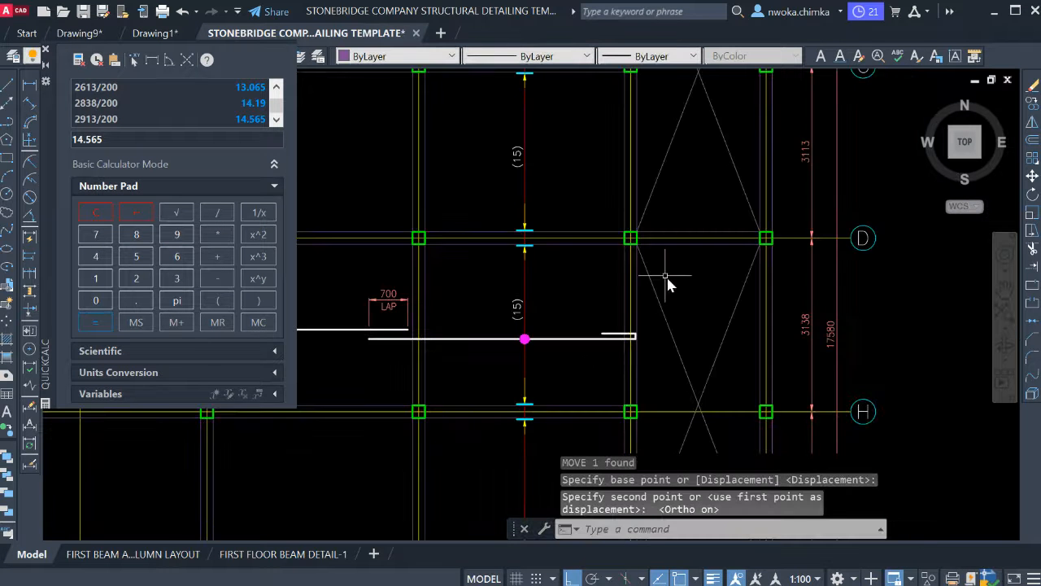
# Add a vertical linear dimension between the range line's end ticks from grid H to grid C.
pyautogui.scroll(2, 569, 325)
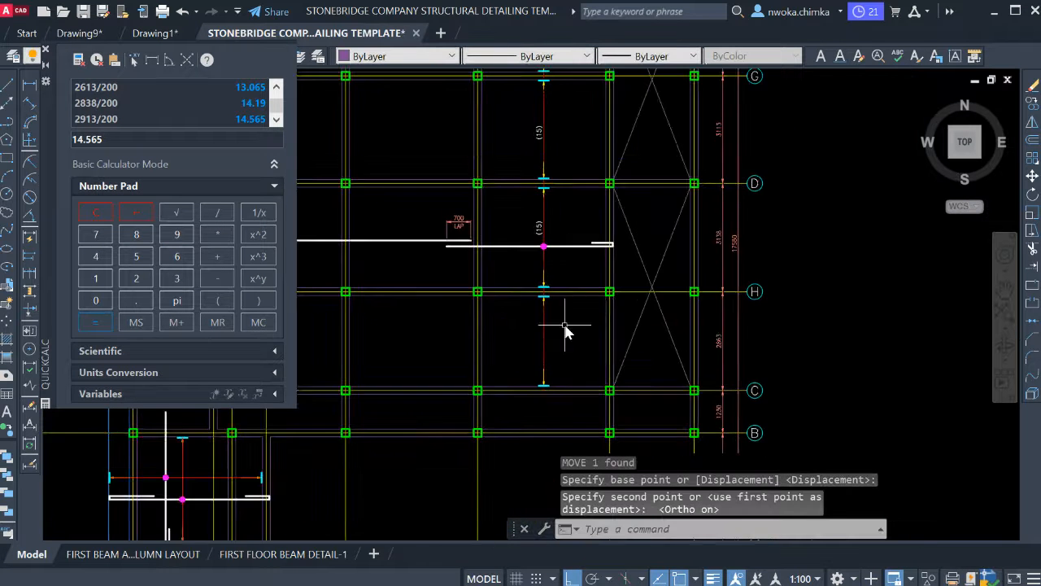
pyautogui.scroll(2, 542, 317)
pyautogui.click(30, 85)
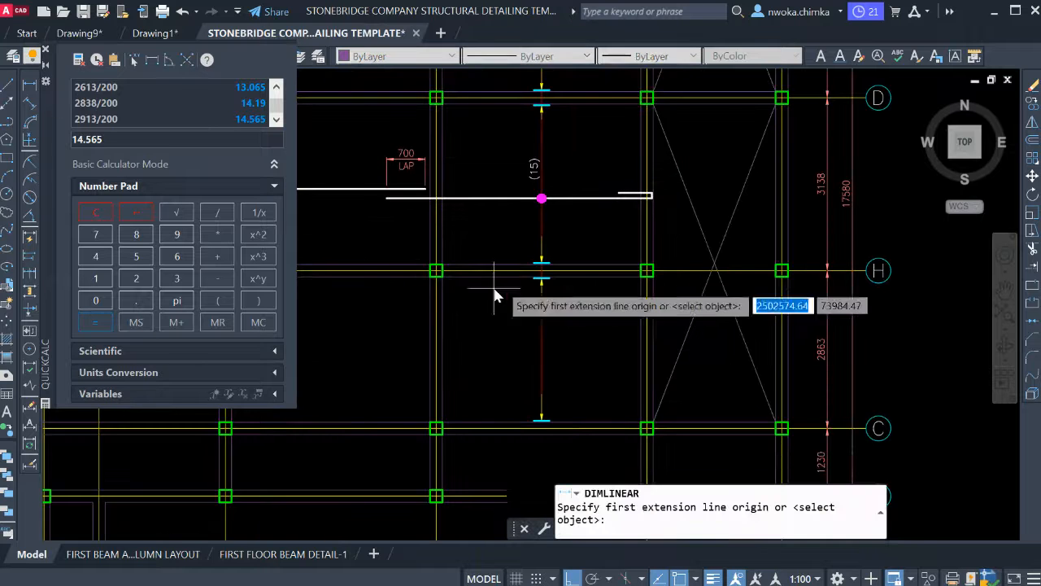
pyautogui.scroll(6, 521, 291)
pyautogui.click(655, 211)
pyautogui.scroll(-3, 627, 182)
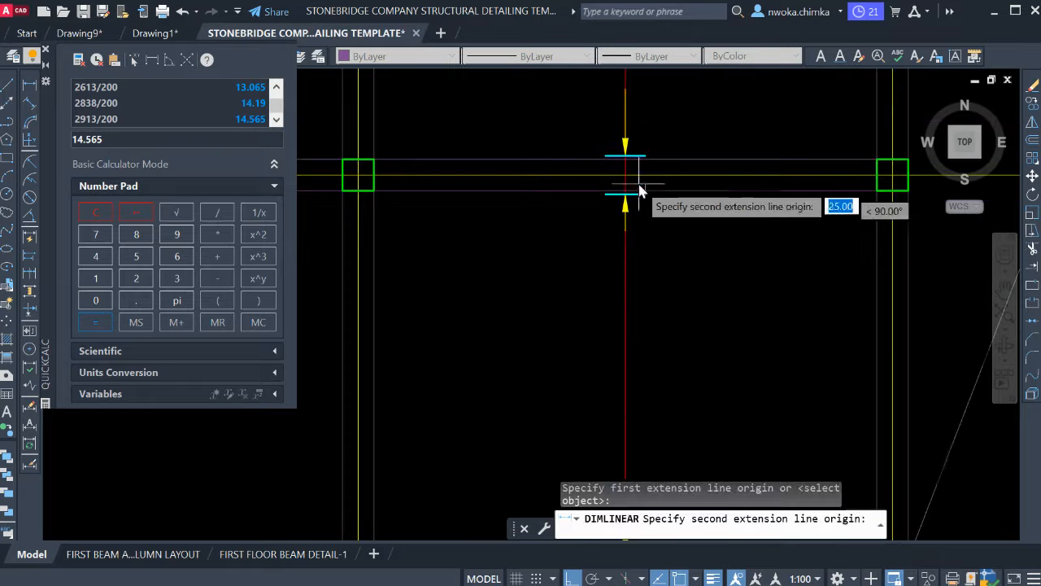
pyautogui.scroll(-2, 600, 214)
pyautogui.scroll(3, 609, 360)
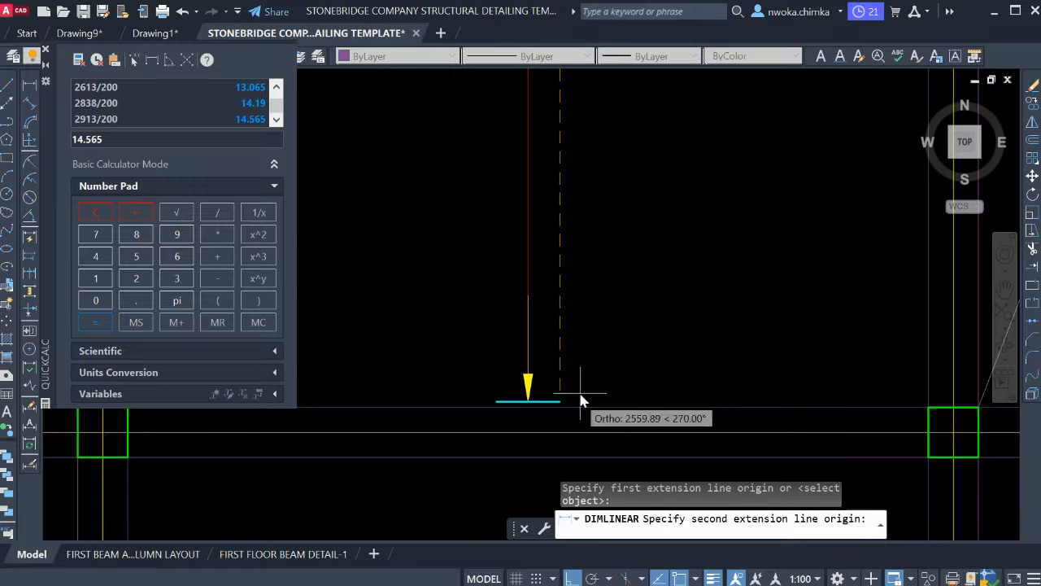
pyautogui.click(559, 400)
pyautogui.scroll(-2, 570, 397)
pyautogui.moveTo(624, 244)
pyautogui.mouseDown(button='middle')
pyautogui.moveTo(581, 348)
pyautogui.moveTo(577, 301)
pyautogui.mouseUp(button='middle')
pyautogui.click(585, 326)
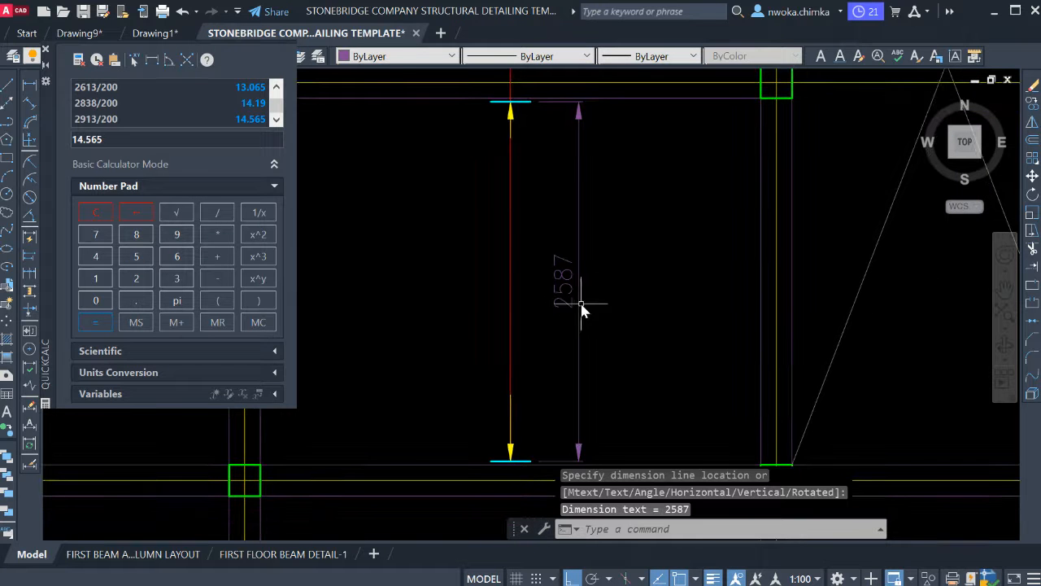
# Calculate the number of bar spacings between grids H and C as 2587/200.
pyautogui.click(144, 276)
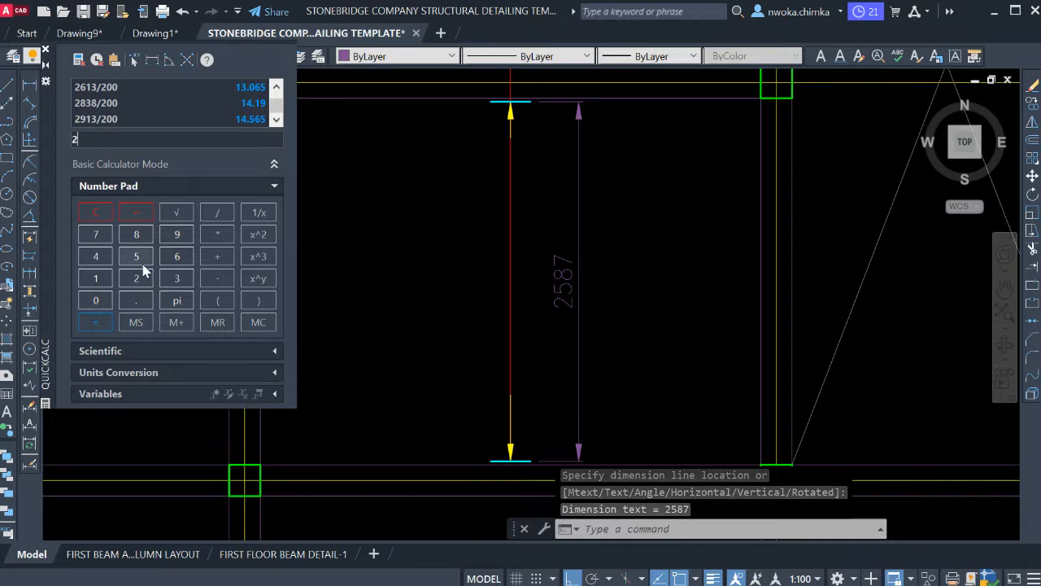
pyautogui.click(139, 257)
pyautogui.click(139, 235)
pyautogui.click(90, 236)
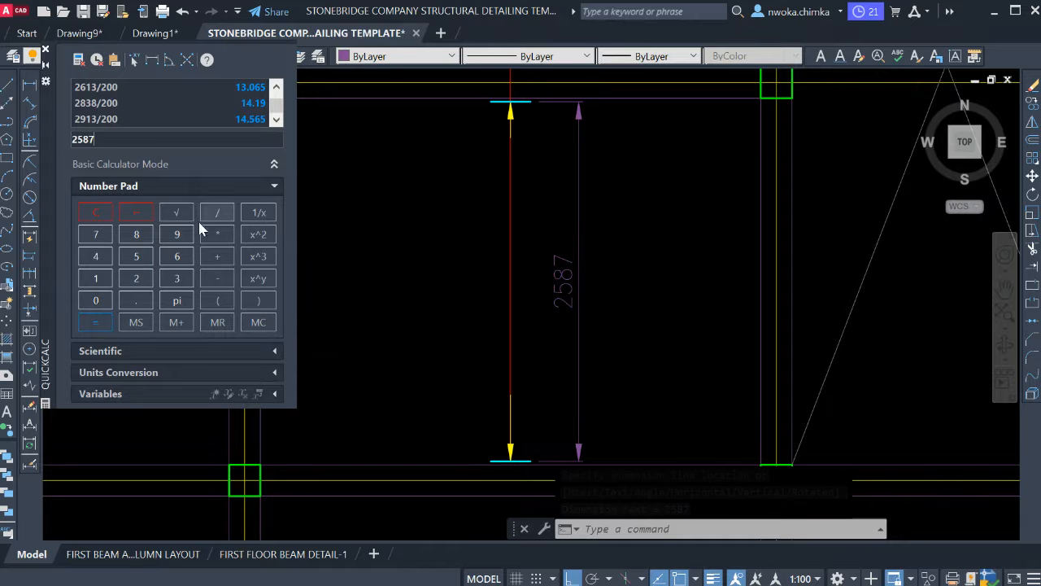
pyautogui.click(213, 214)
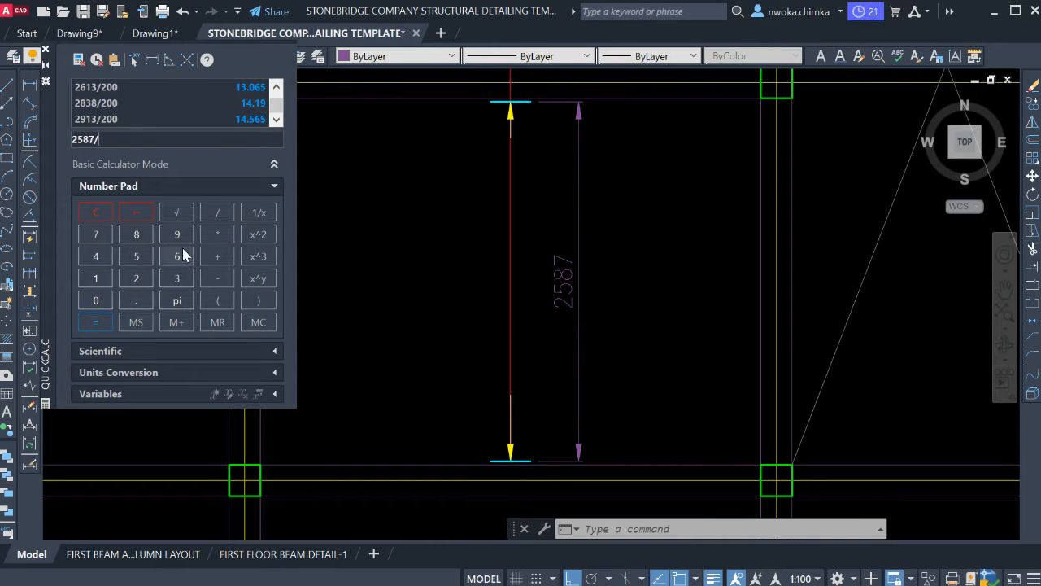
pyautogui.click(103, 303)
pyautogui.click(102, 303)
pyautogui.click(94, 319)
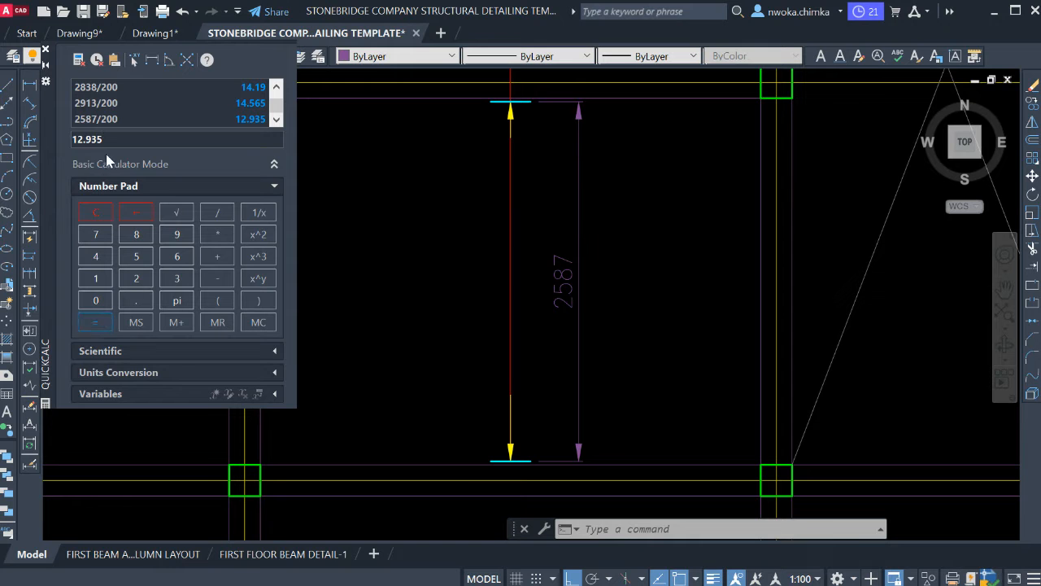
# Erase the temporary linear dimension beside the range line between grids H and C.
pyautogui.click(624, 257)
pyautogui.click(563, 295)
pyautogui.write('E')
pyautogui.press('Return')
# Copy the "(15)" label straight down the range line to the middle of the bay between grids H and C.
pyautogui.scroll(-4, 549, 274)
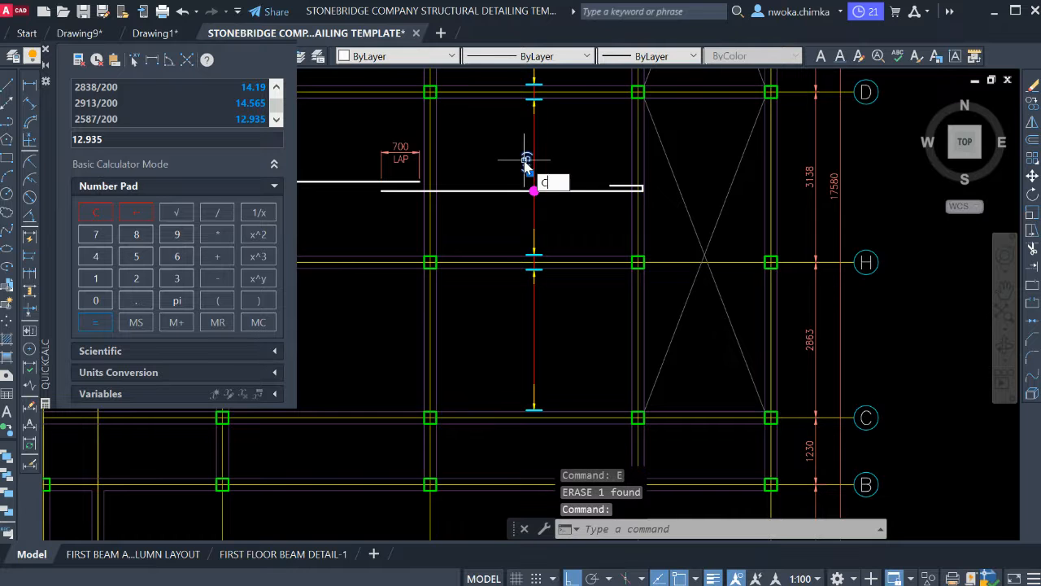
pyautogui.press('Return')
pyautogui.click(529, 162)
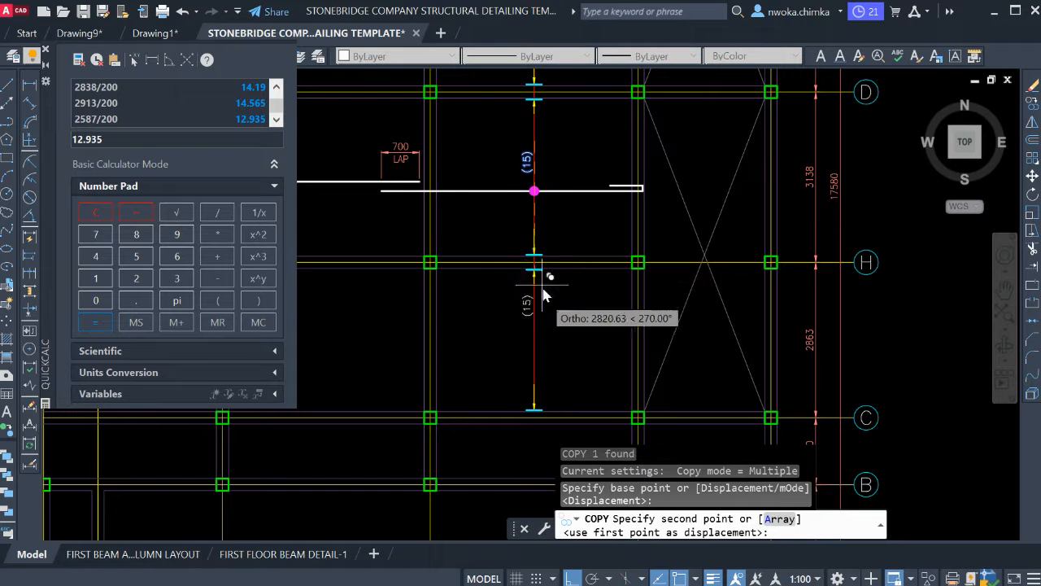
pyautogui.click(530, 333)
pyautogui.press('Escape')
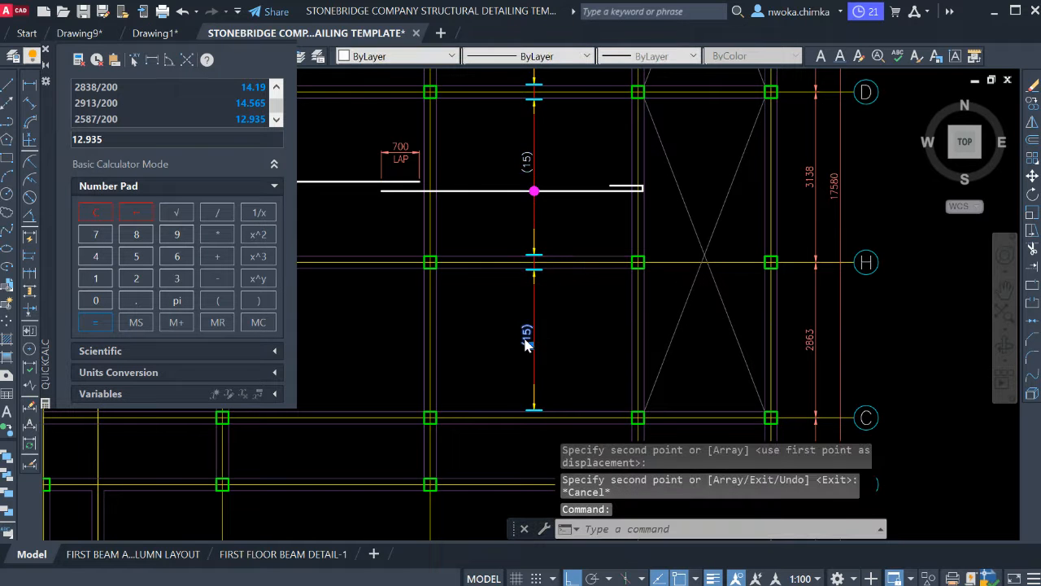
# Change the copied label on the range line between grids H and C to (13).
pyautogui.doubleClick(525, 345)
pyautogui.scroll(5, 534, 349)
pyautogui.moveTo(550, 343); pyautogui.dragTo(576, 344)
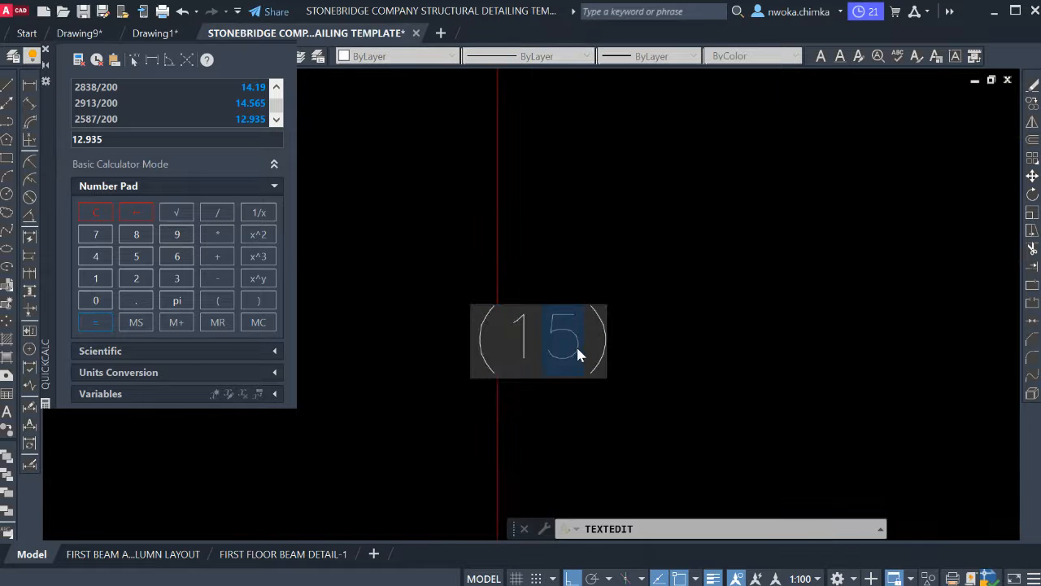
pyautogui.write('3')
pyautogui.press('Return')
pyautogui.scroll(-6, 604, 360)
pyautogui.press('Escape')
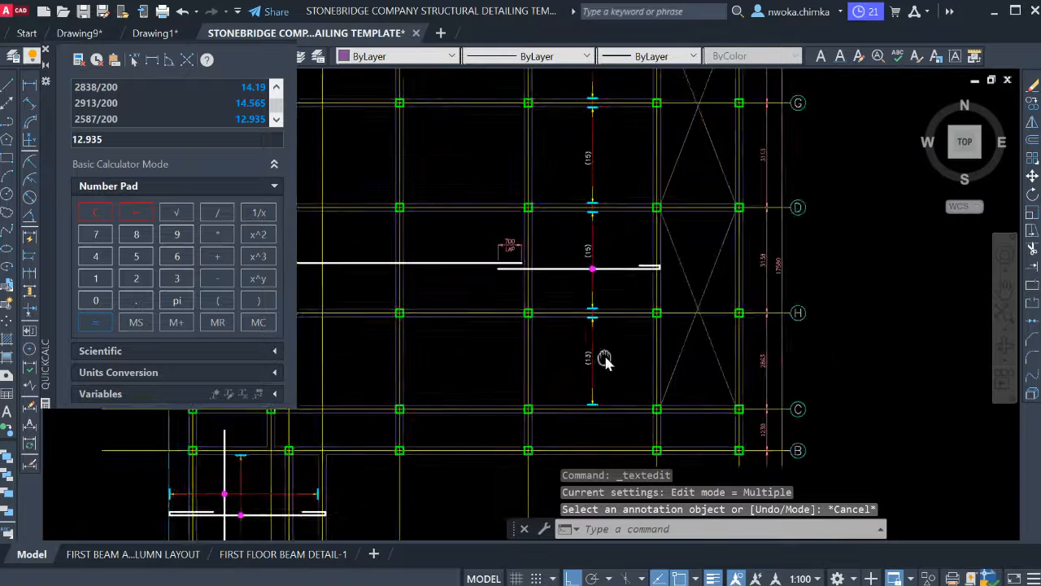
# Draw a vertical line from the range line's end tick at grid E straight up beyond grid F.
pyautogui.scroll(-2, 605, 361)
pyautogui.moveTo(616, 276); pyautogui.dragTo(612, 286, button='middle')
pyautogui.scroll(4, 598, 136)
pyautogui.moveTo(597, 168)
pyautogui.mouseDown(button='middle')
pyautogui.moveTo(584, 206)
pyautogui.moveTo(558, 209)
pyautogui.moveTo(572, 214)
pyautogui.mouseUp(button='middle')
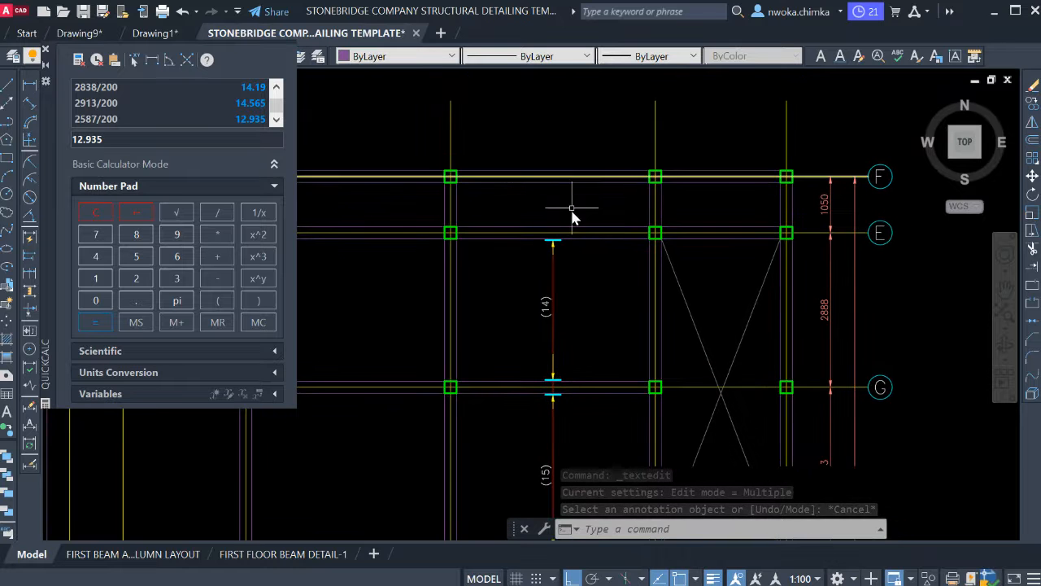
pyautogui.scroll(-3, 567, 247)
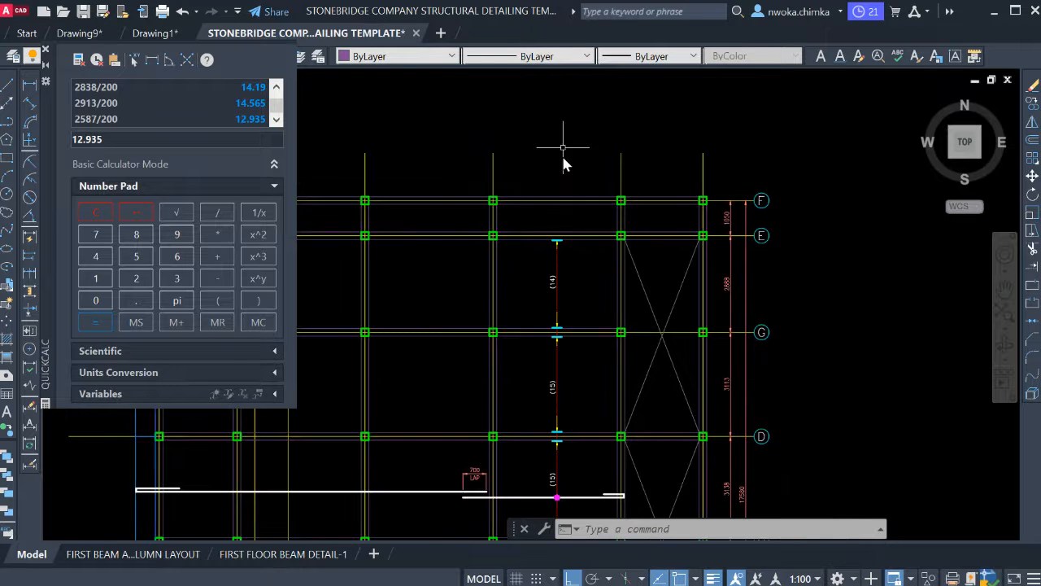
pyautogui.press('Return')
pyautogui.scroll(4, 558, 240)
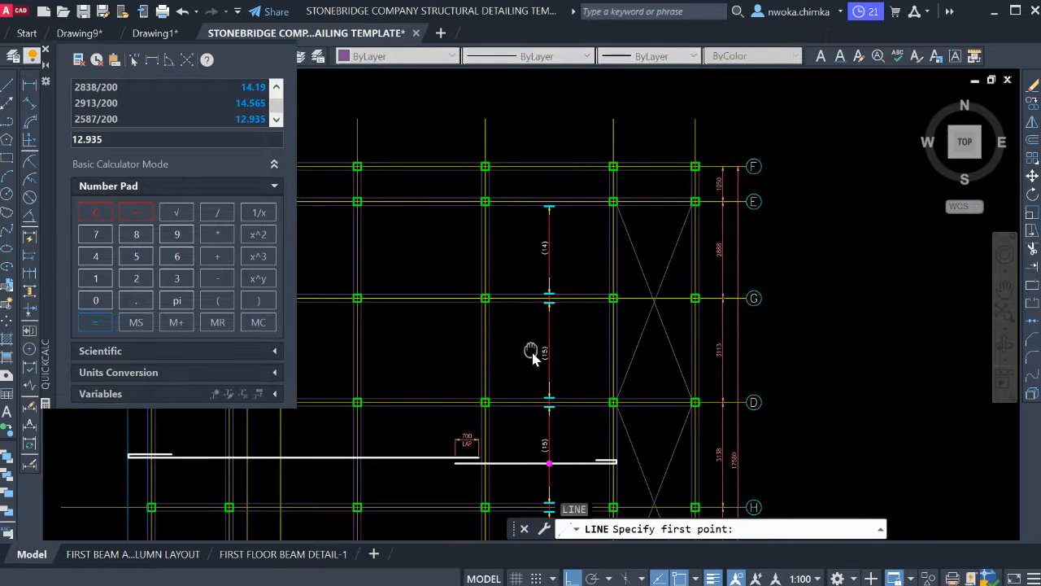
pyautogui.scroll(6, 547, 210)
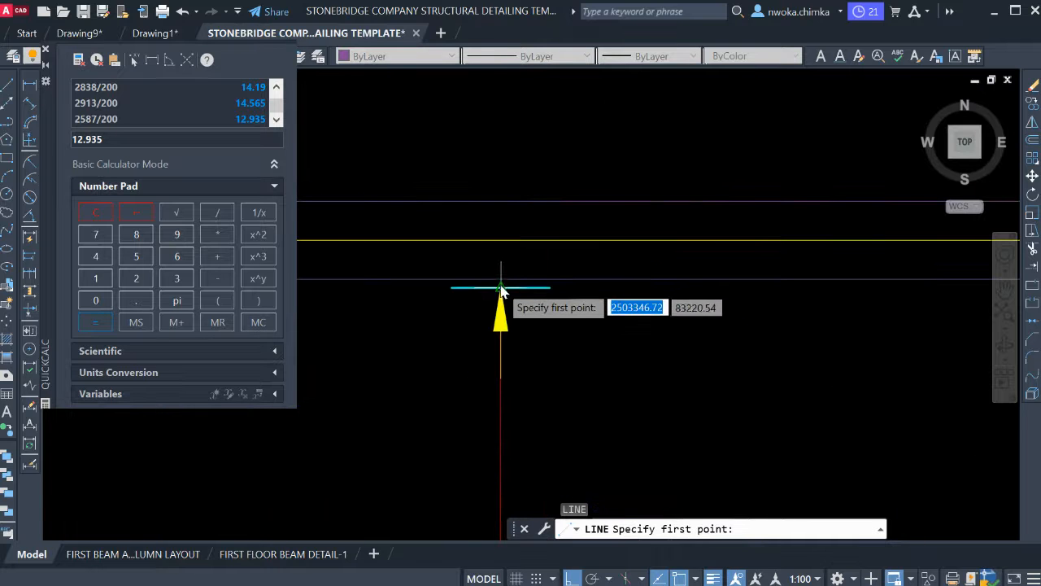
pyautogui.click(500, 287)
pyautogui.scroll(-8, 505, 268)
pyautogui.scroll(-5, 512, 269)
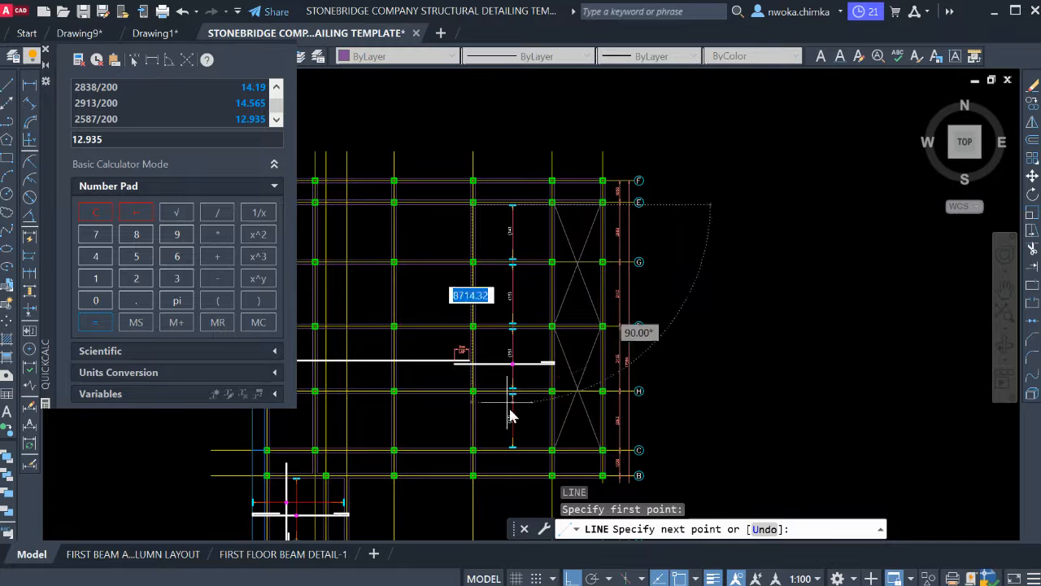
pyautogui.moveTo(511, 98); pyautogui.dragTo(514, 236, button='middle')
pyautogui.scroll(2, 514, 236)
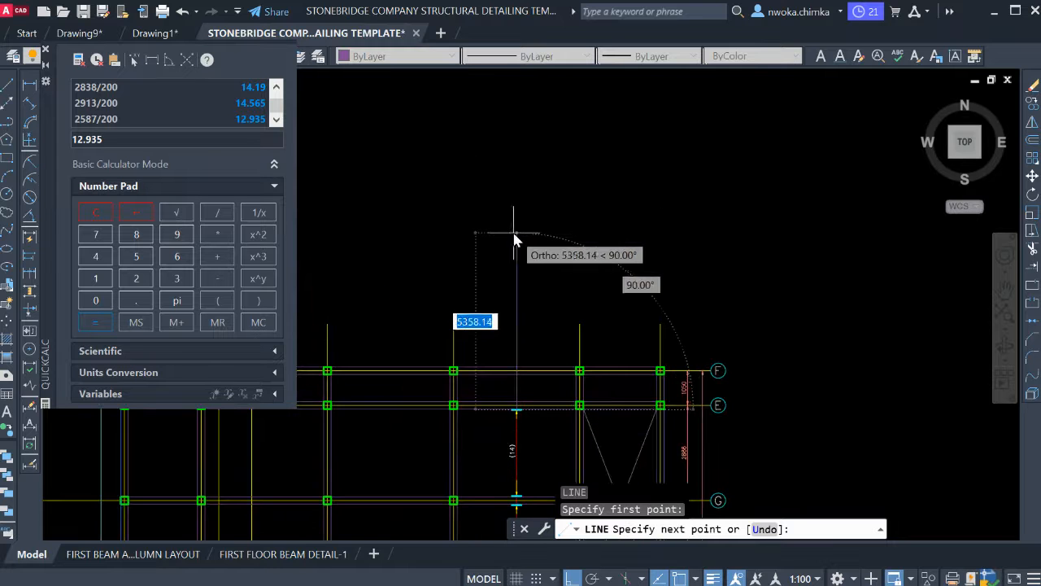
# Finish the vertical line above gridline F and match its properties to the red bar range line below it.
pyautogui.press('Escape')
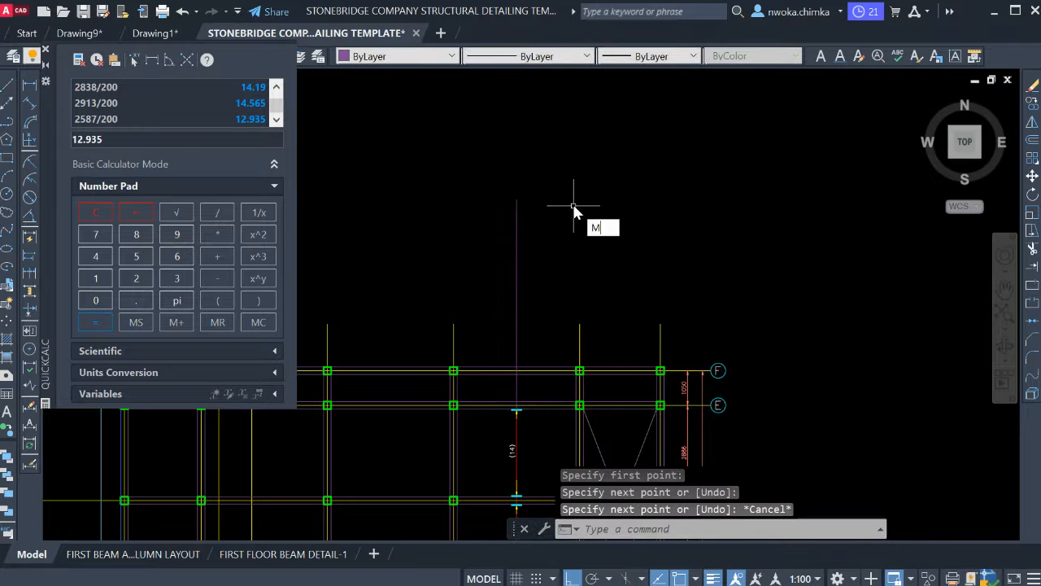
pyautogui.write('MA')
pyautogui.press('Return')
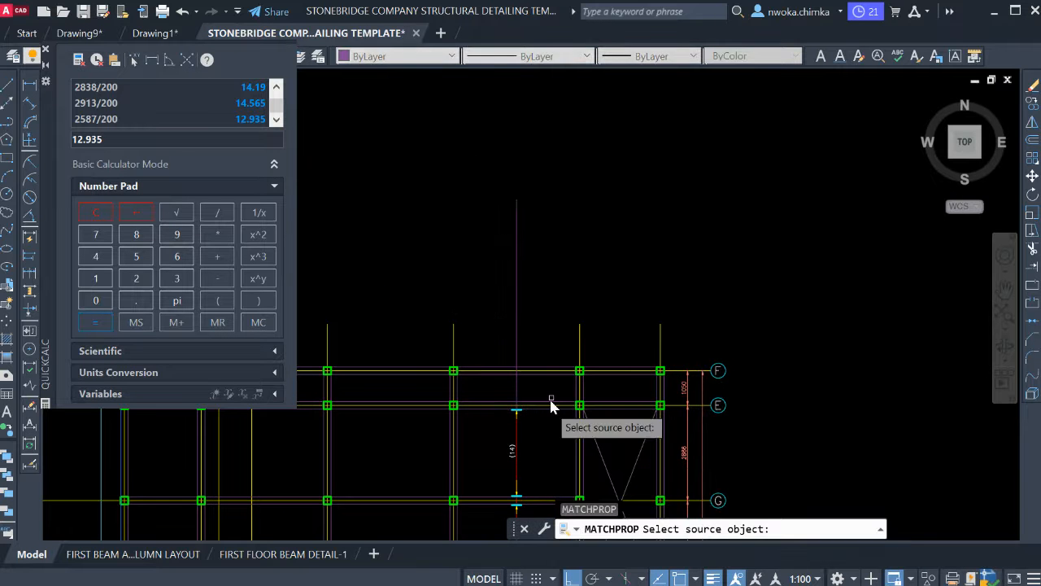
pyautogui.click(522, 437)
pyautogui.click(539, 295)
pyautogui.press('Escape')
# Copy the 69-T10-35-200 B bar label from the other slab detail to beside the red line above gridline F.
pyautogui.scroll(-8, 574, 275)
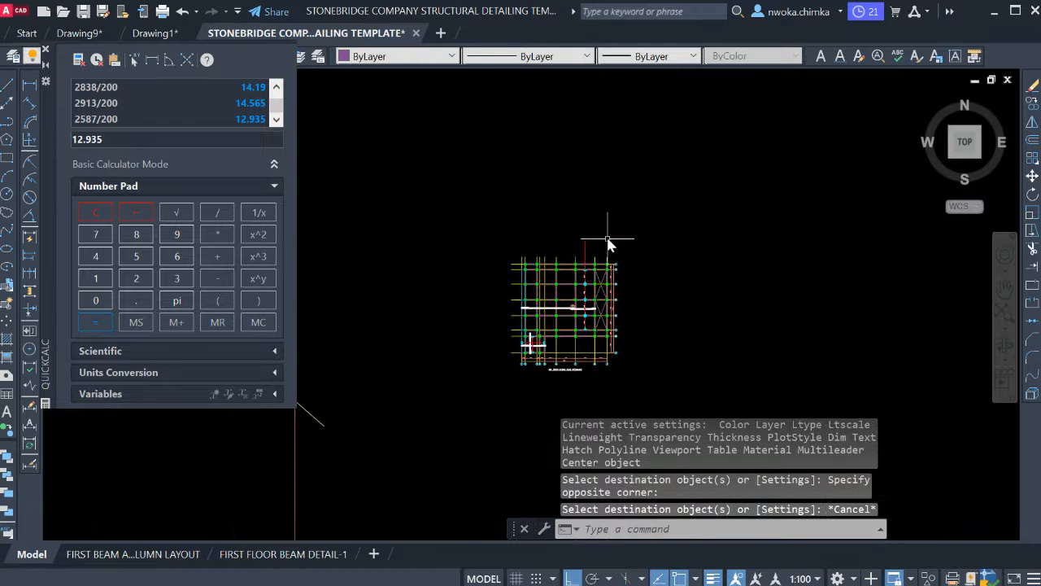
pyautogui.scroll(-2, 608, 238)
pyautogui.moveTo(306, 226); pyautogui.dragTo(468, 213, button='middle')
pyautogui.scroll(11, 454, 213)
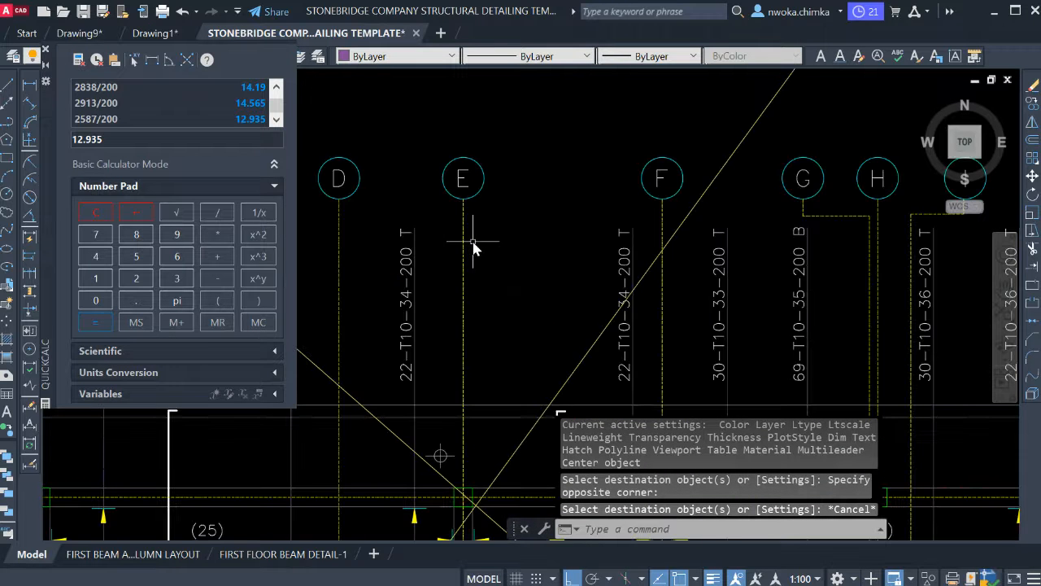
pyautogui.moveTo(667, 331); pyautogui.dragTo(458, 290, button='middle')
pyautogui.click(590, 226)
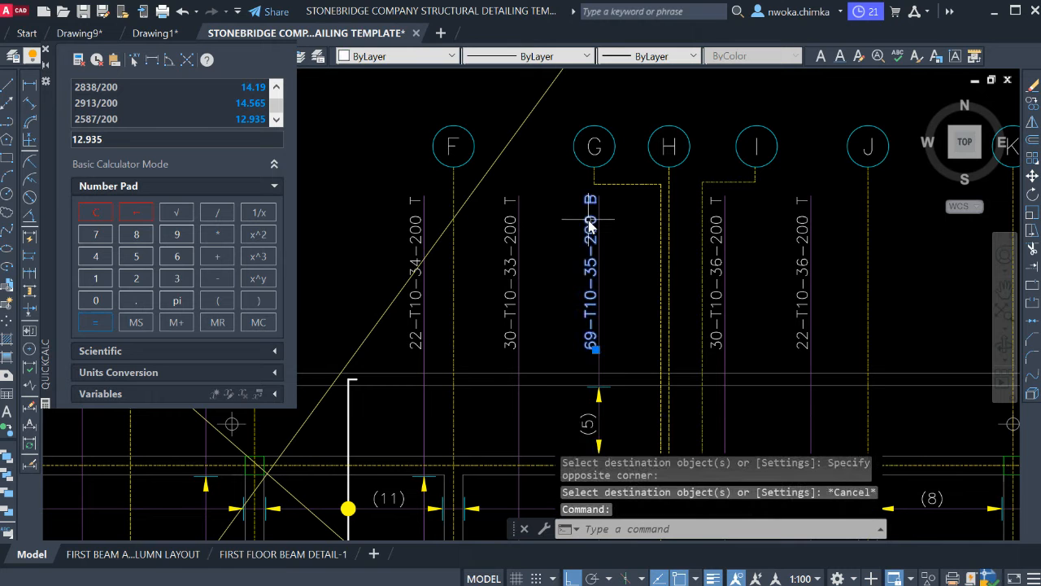
pyautogui.press('Return')
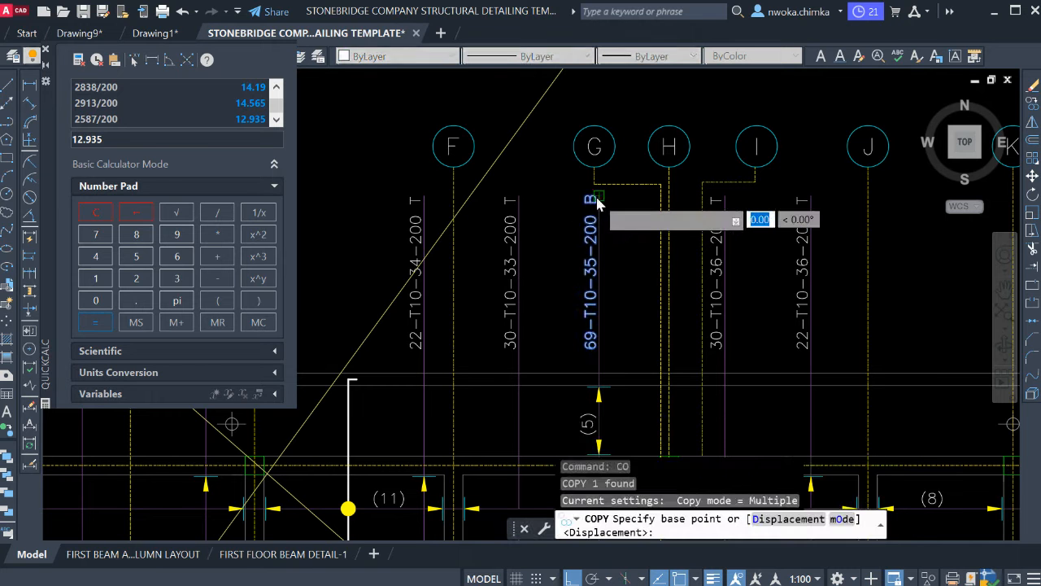
pyautogui.click(594, 210)
pyautogui.scroll(-6, 407, 232)
pyautogui.scroll(-2, 413, 227)
pyautogui.scroll(-2, 616, 241)
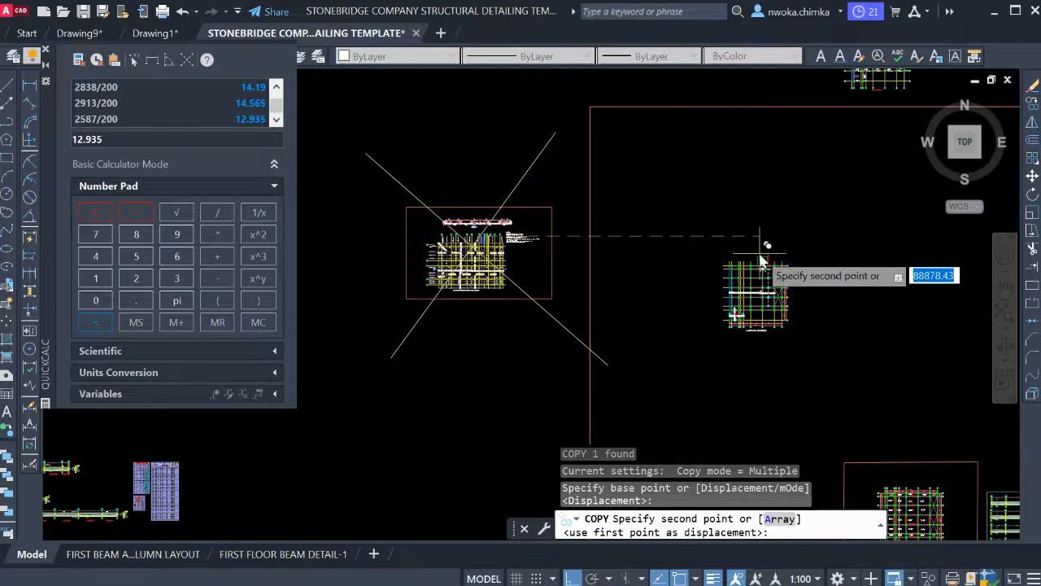
pyautogui.scroll(6, 761, 251)
pyautogui.moveTo(777, 253); pyautogui.dragTo(576, 247, button='middle')
pyautogui.scroll(4, 578, 245)
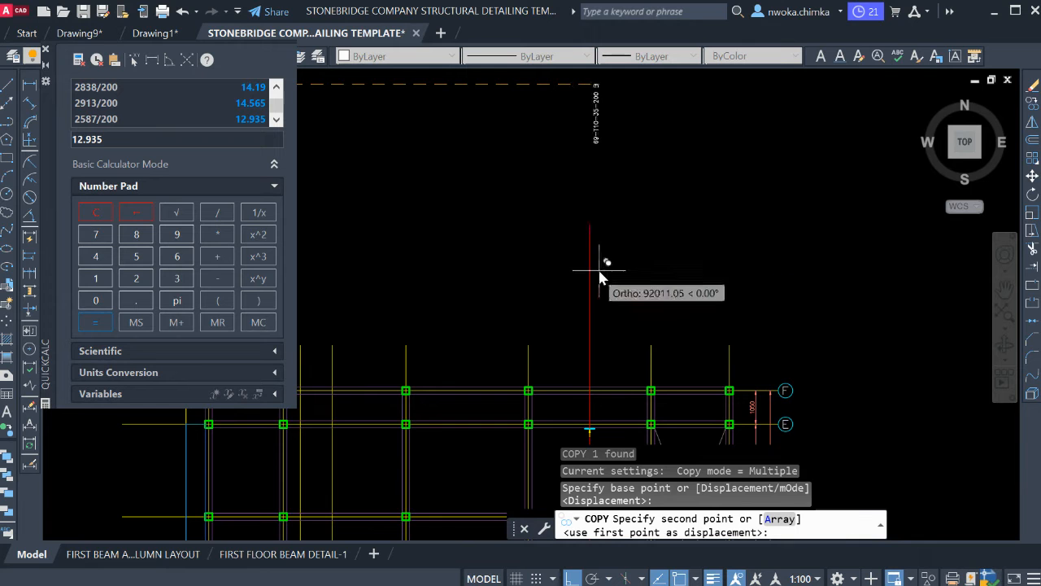
pyautogui.click(600, 277)
pyautogui.press('Escape')
# Change the bar type in the copied label to T12.
pyautogui.scroll(5, 590, 317)
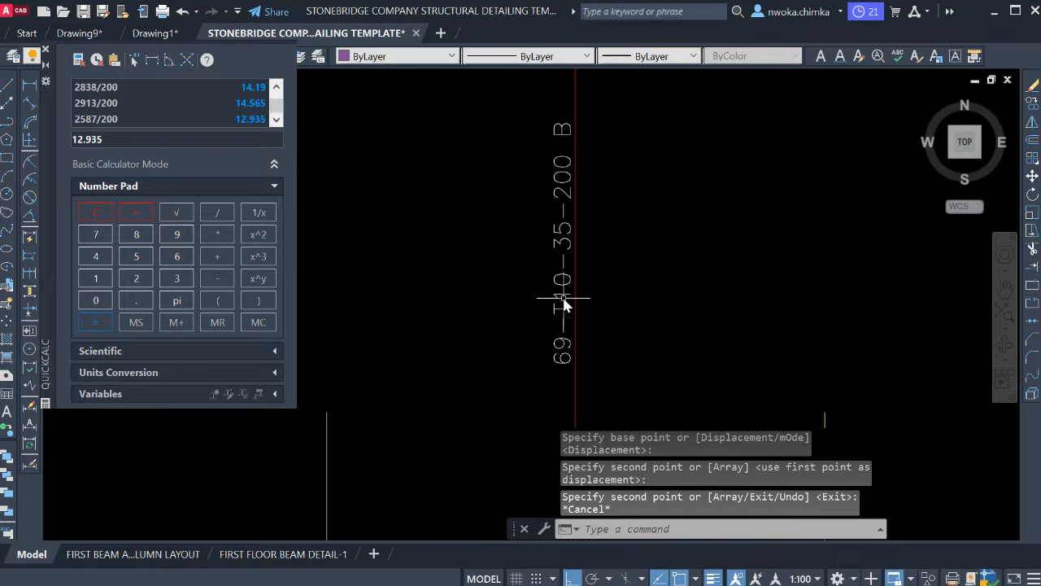
pyautogui.click(566, 298)
pyautogui.click(563, 293)
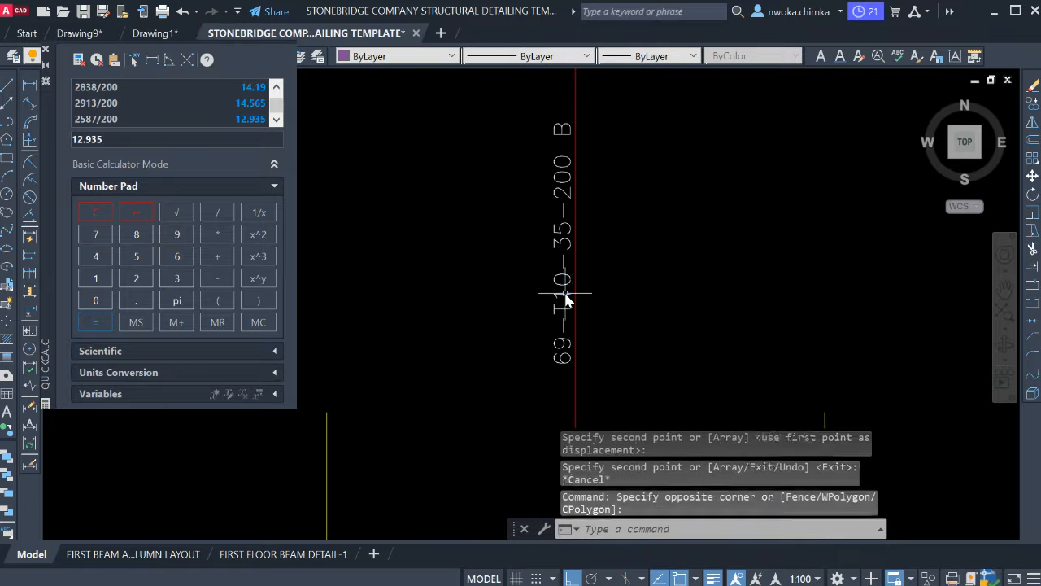
pyautogui.doubleClick(567, 300)
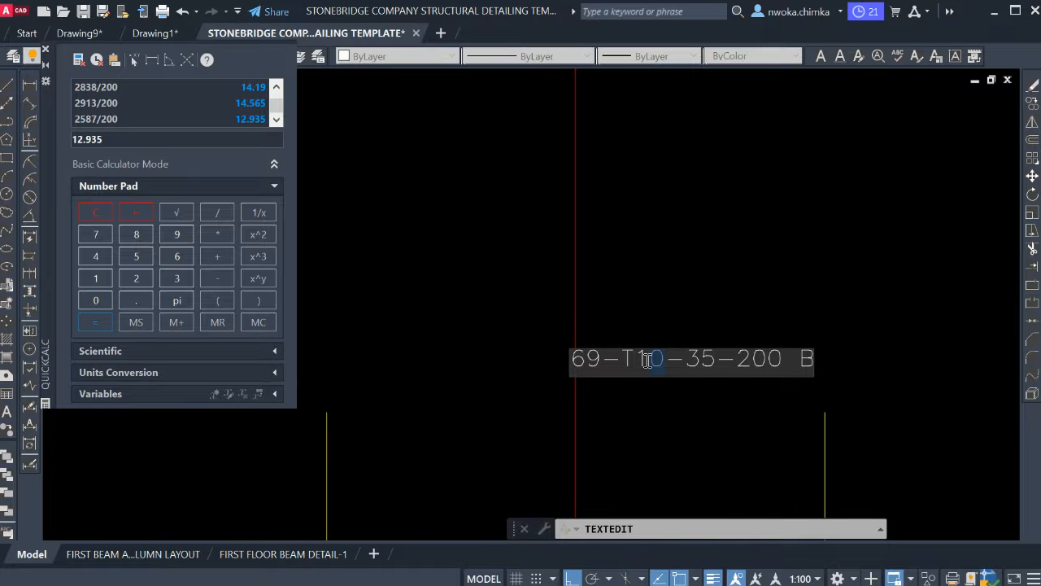
pyautogui.click(715, 293)
pyautogui.scroll(-5, 585, 268)
pyautogui.press('Escape')
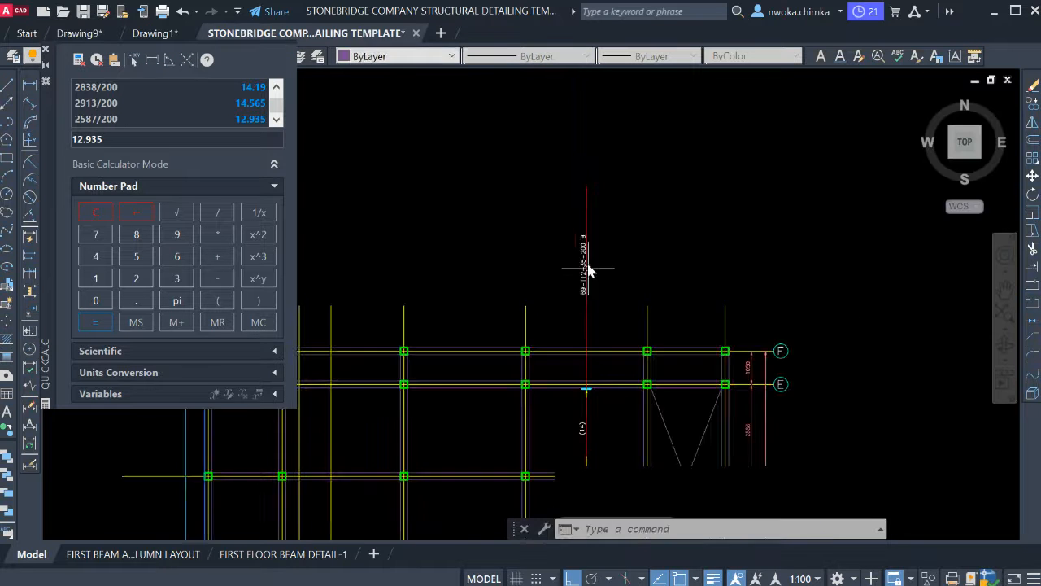
# Move the T12 bar label about 163 mm up along the red line.
pyautogui.press('Return')
pyautogui.scroll(4, 610, 254)
pyautogui.click(620, 233)
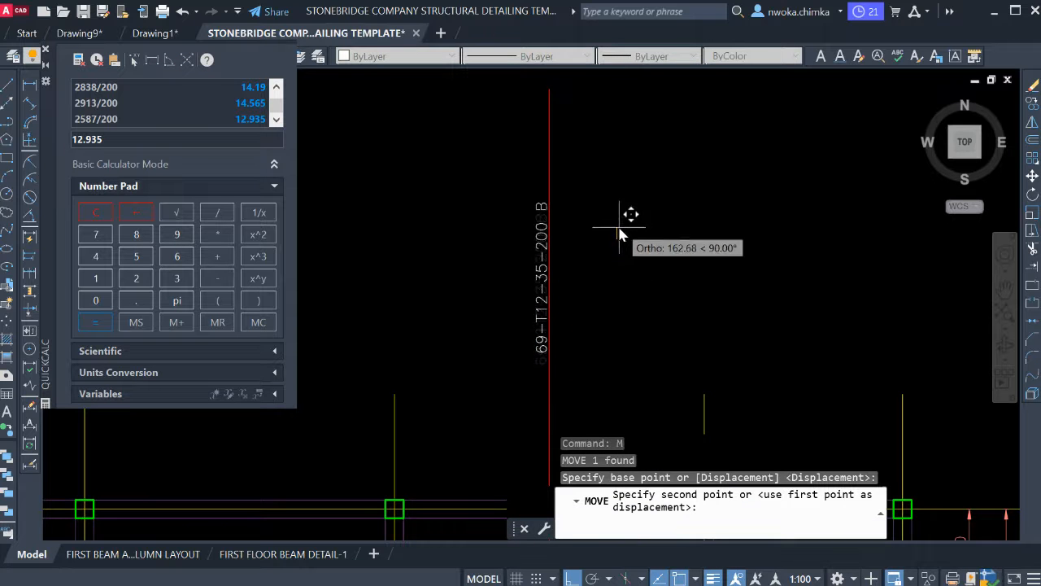
pyautogui.click(620, 232)
# Shorten the red line by stretching its upper end down about 983 mm, close to the top of the bar label.
pyautogui.click(587, 99)
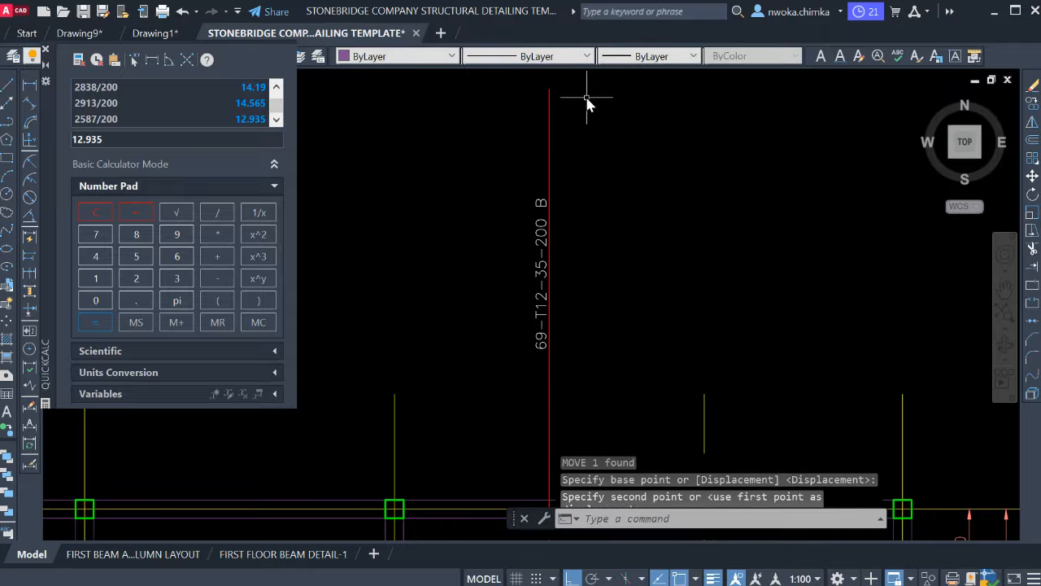
pyautogui.click(533, 112)
pyautogui.click(551, 85)
pyautogui.scroll(5, 573, 163)
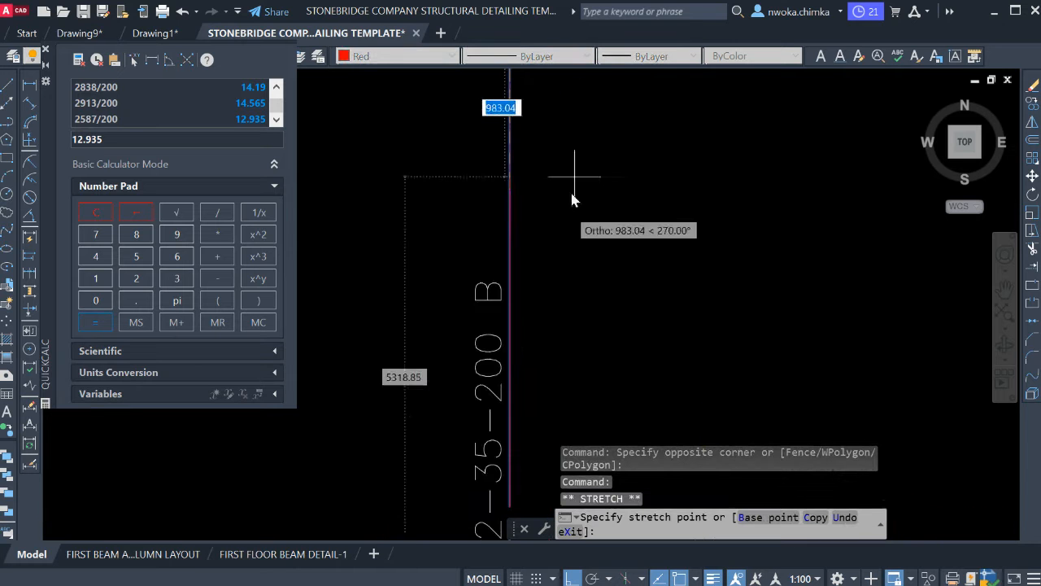
pyautogui.scroll(-4, 559, 210)
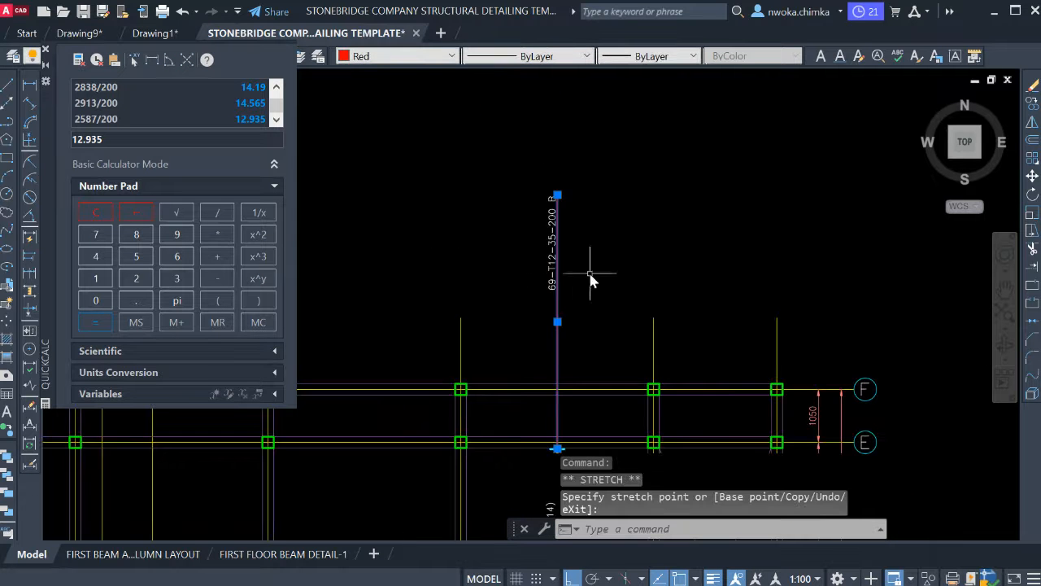
pyautogui.press('Escape')
# Clear the calculator and enter 14+15 from the bar counts of the upper two spans along the red line.
pyautogui.scroll(4, 560, 222)
pyautogui.scroll(-2, 533, 242)
pyautogui.moveTo(552, 281); pyautogui.dragTo(551, 129, button='middle')
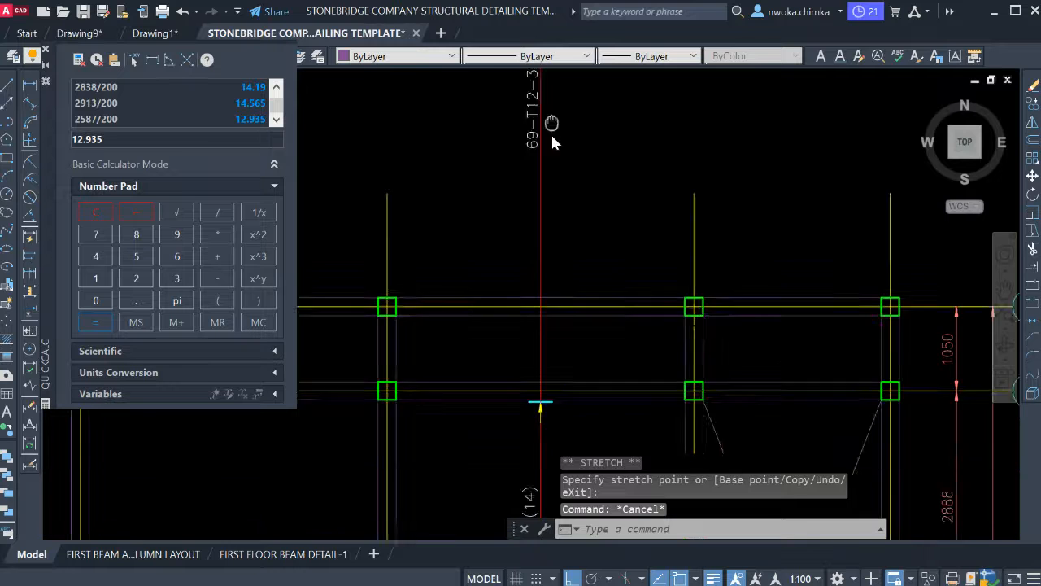
pyautogui.scroll(-2, 554, 106)
pyautogui.moveTo(555, 362); pyautogui.dragTo(537, 221, button='middle')
pyautogui.scroll(-2, 541, 222)
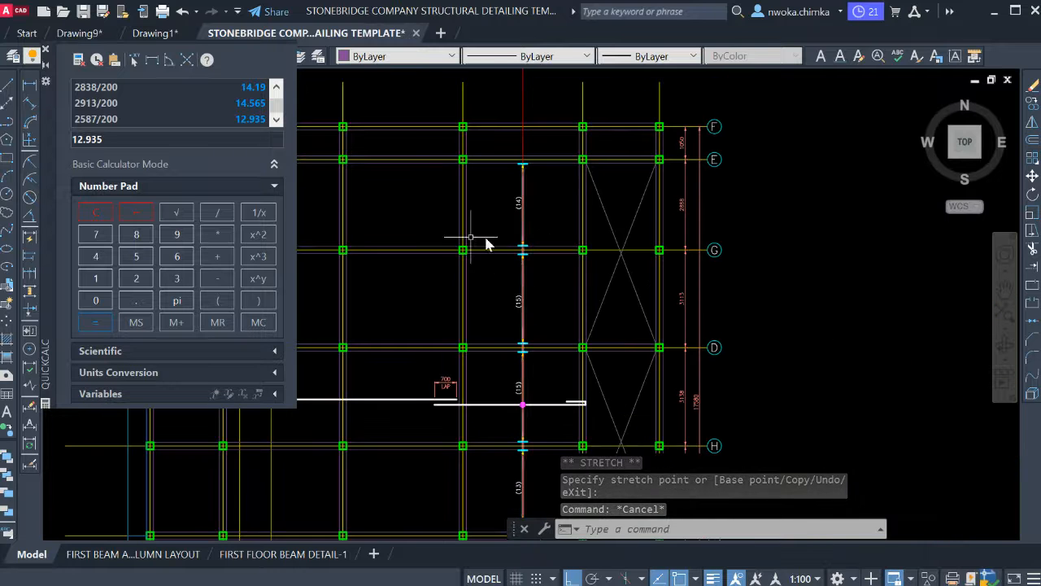
pyautogui.click(104, 216)
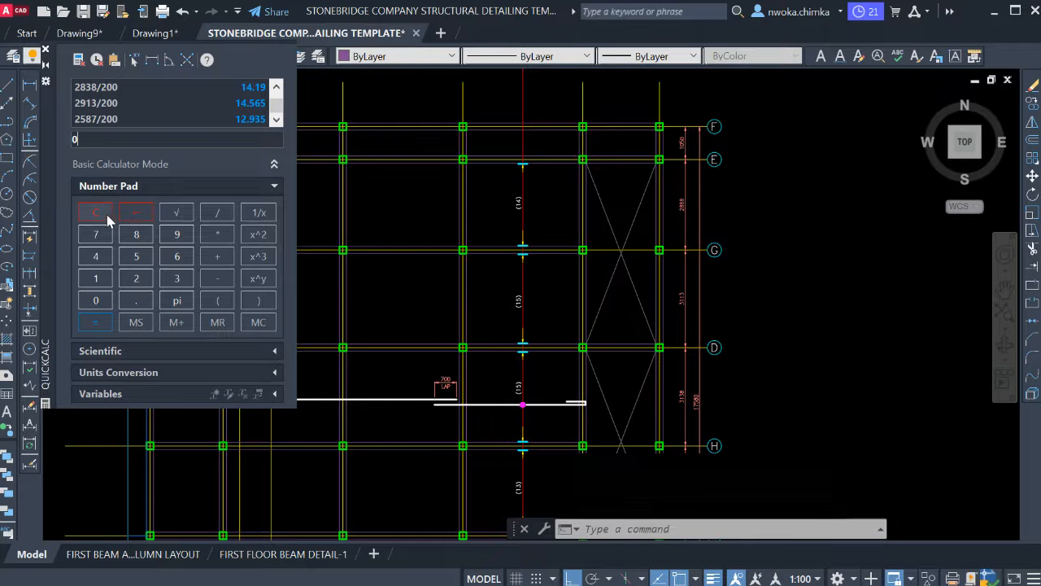
pyautogui.scroll(4, 564, 306)
pyautogui.scroll(2, 499, 220)
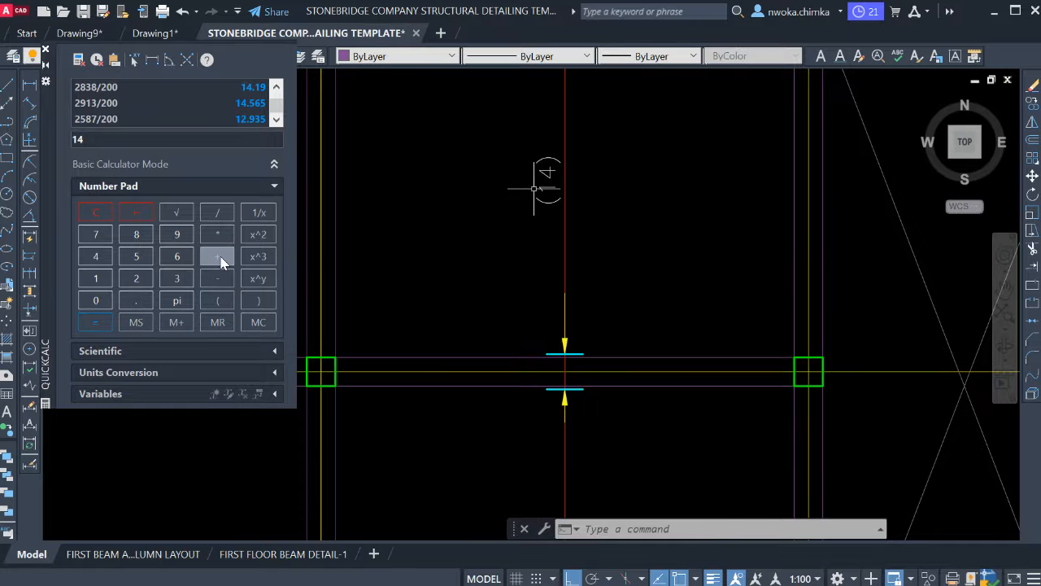
pyautogui.scroll(-2, 616, 256)
pyautogui.moveTo(583, 439); pyautogui.dragTo(567, 307, button='middle')
pyautogui.scroll(2, 567, 322)
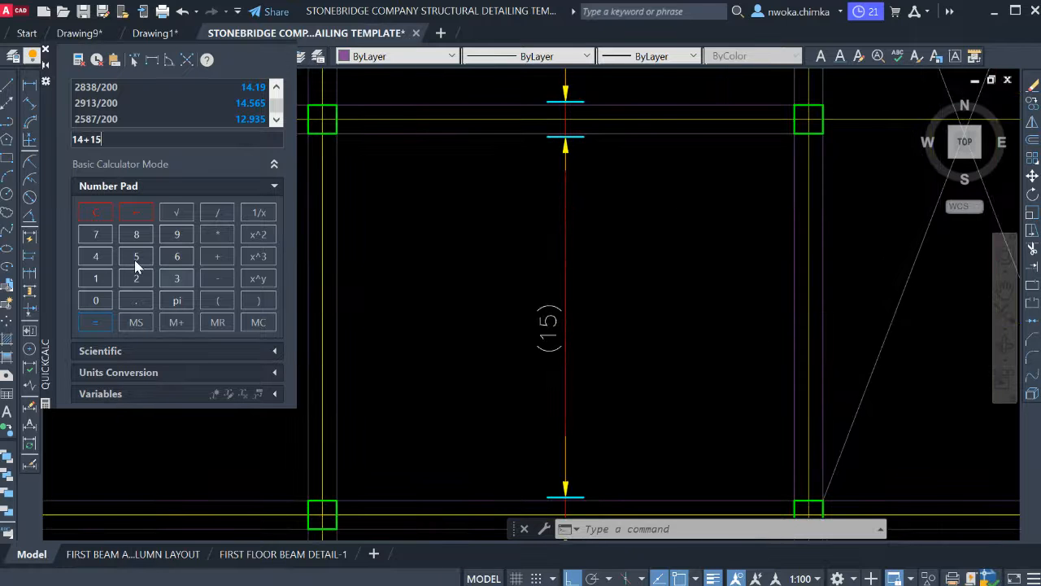
# Add the bar counts 15 and 13 of the lower two spans to the calculator expression and evaluate the sum.
pyautogui.scroll(-2, 537, 276)
pyautogui.scroll(3, 548, 348)
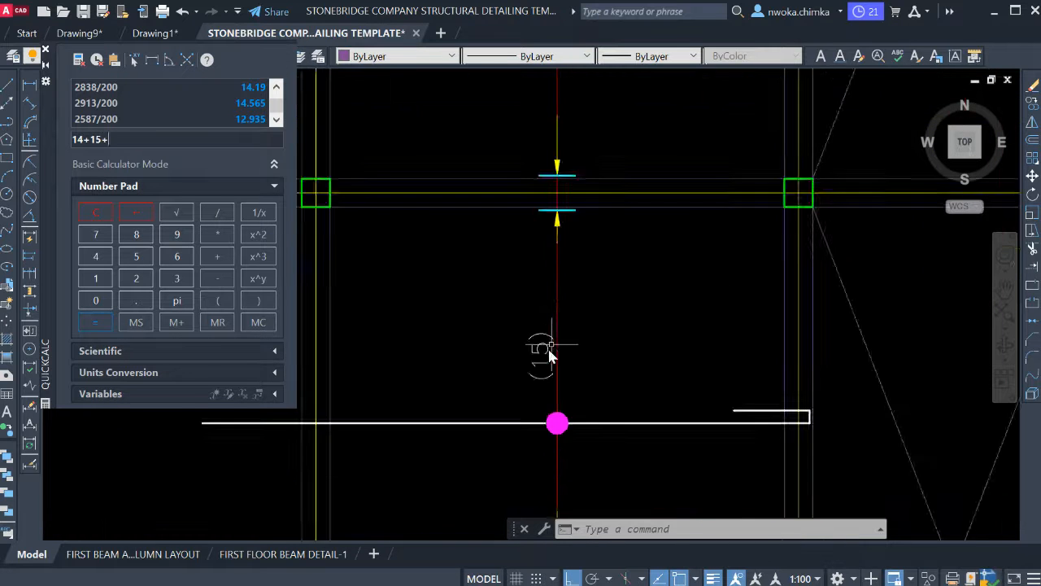
pyautogui.scroll(-3, 521, 188)
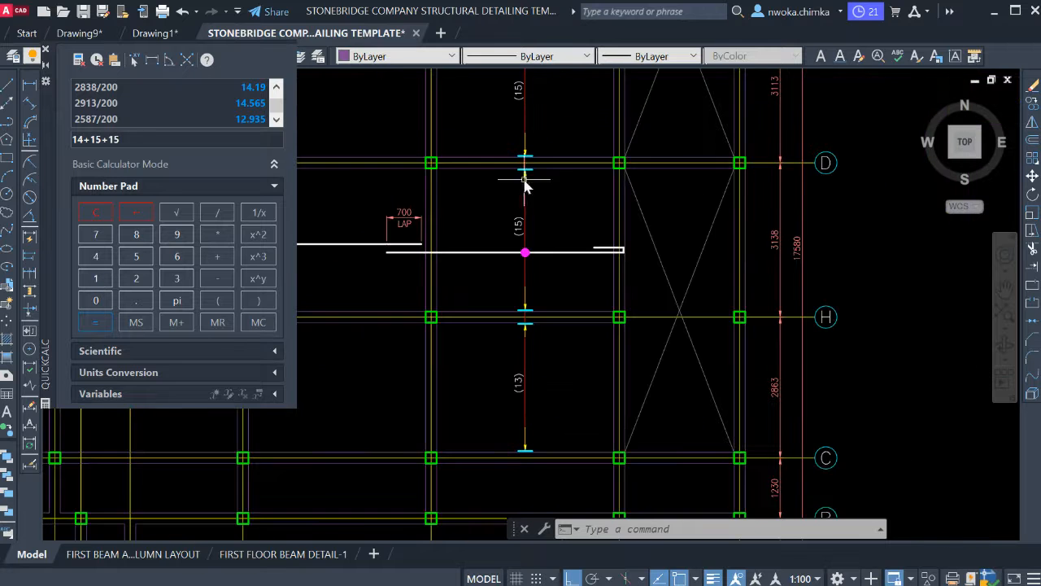
pyautogui.scroll(5, 525, 388)
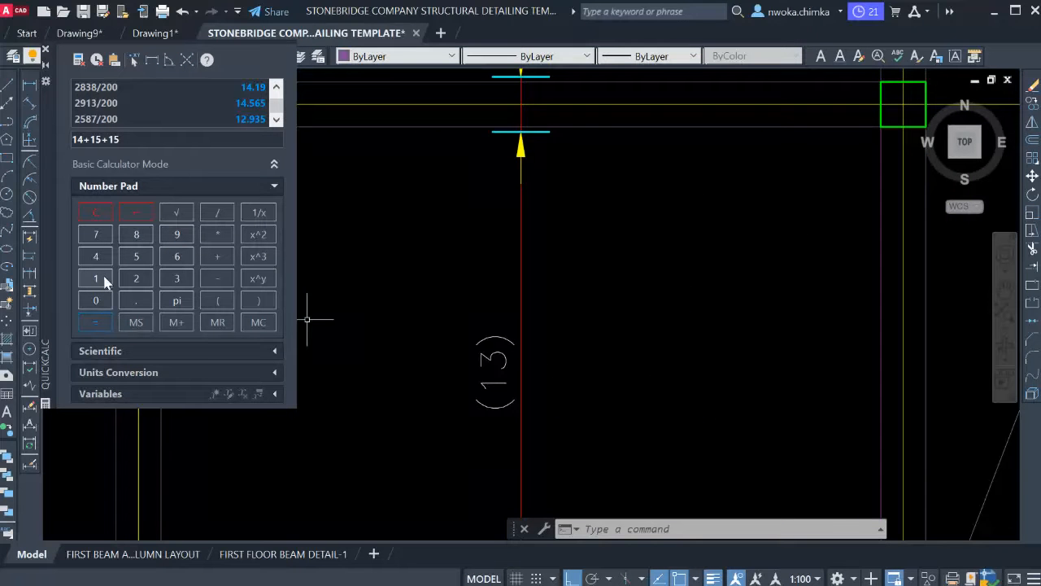
pyautogui.click(183, 278)
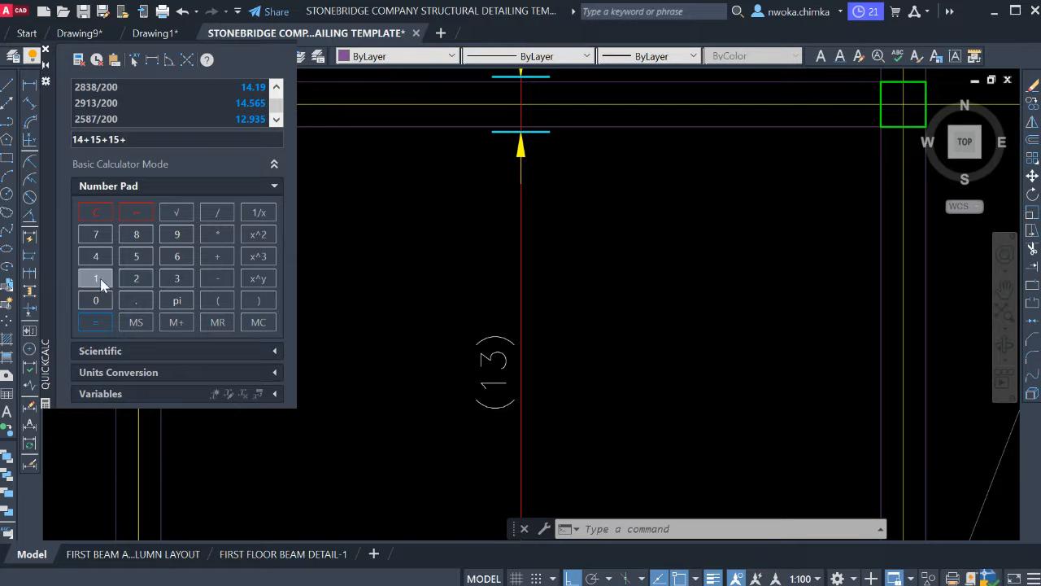
pyautogui.click(100, 324)
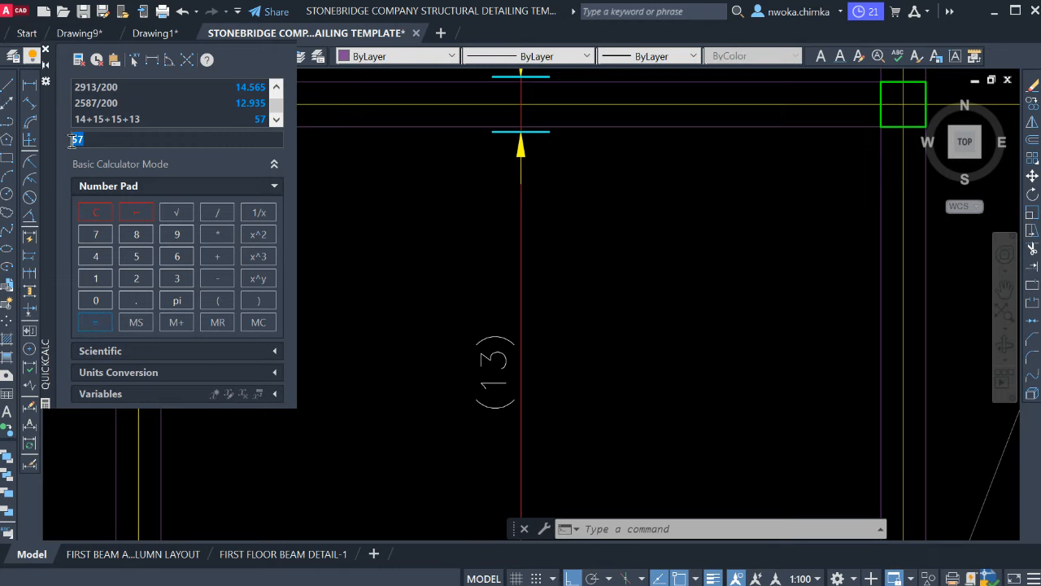
# Replace the bar count at the start of the T12 label with 57.
pyautogui.click(389, 289)
pyautogui.scroll(-5, 419, 294)
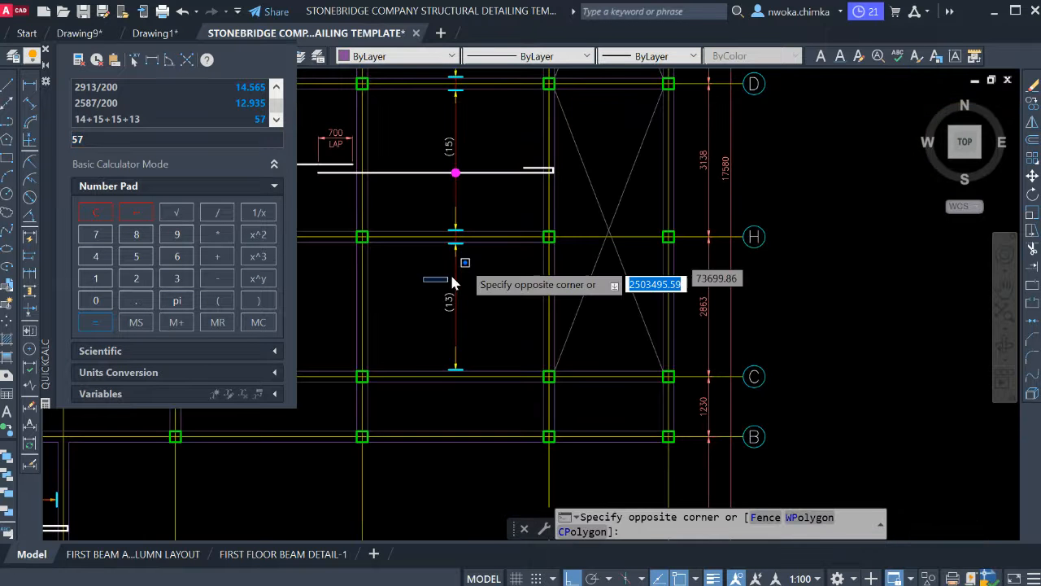
pyautogui.click(421, 289)
pyautogui.moveTo(465, 200); pyautogui.dragTo(458, 388, button='middle')
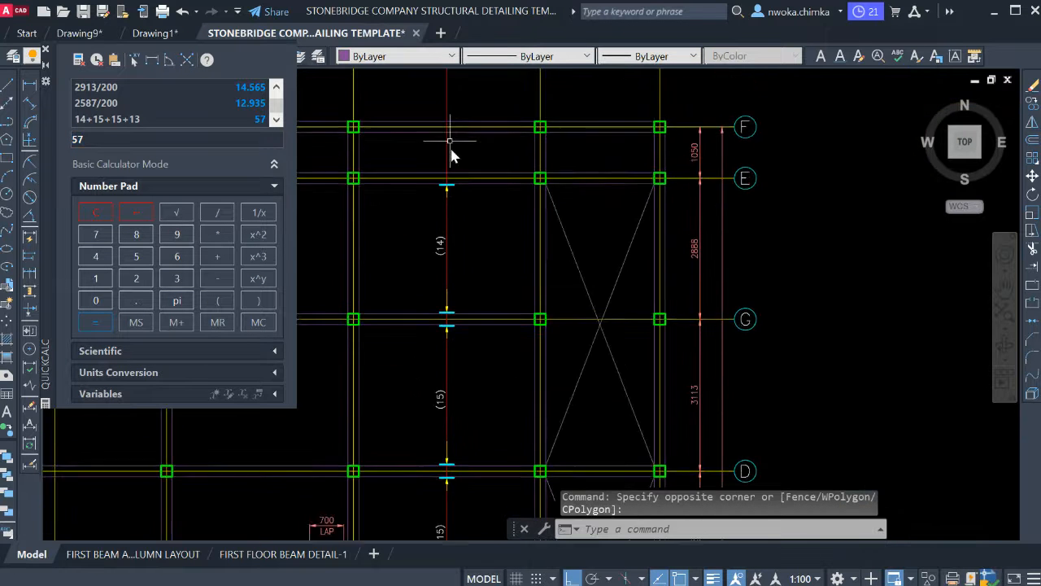
pyautogui.moveTo(440, 72); pyautogui.dragTo(424, 240, button='middle')
pyautogui.scroll(5, 421, 196)
pyautogui.click(433, 183)
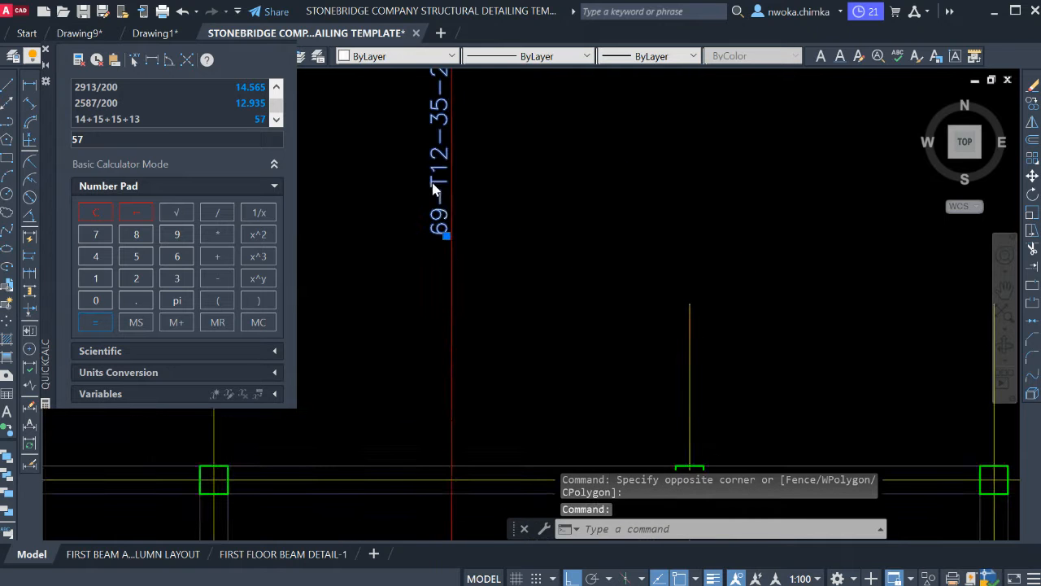
pyautogui.doubleClick(444, 210)
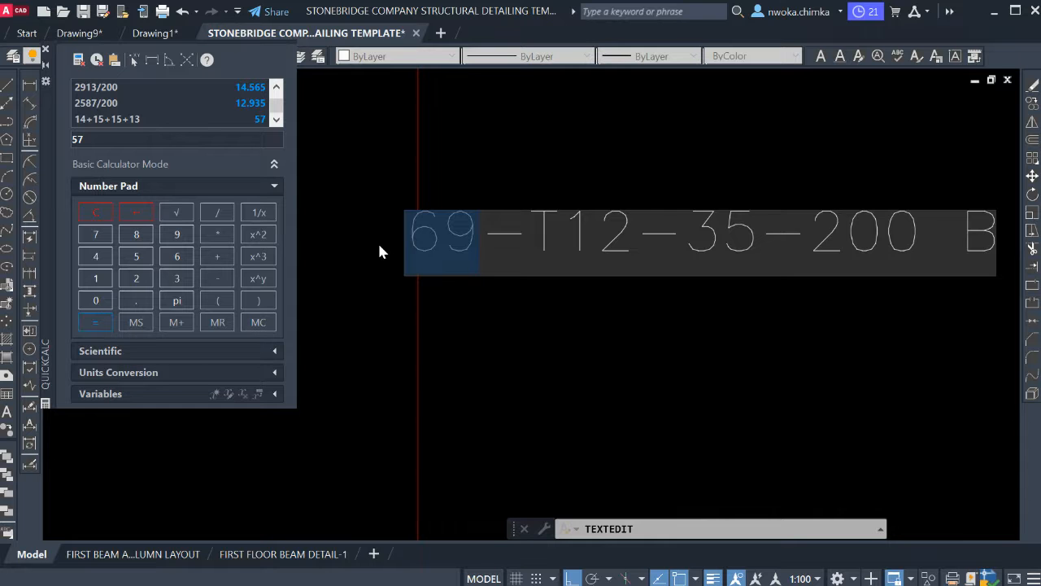
pyautogui.write('57')
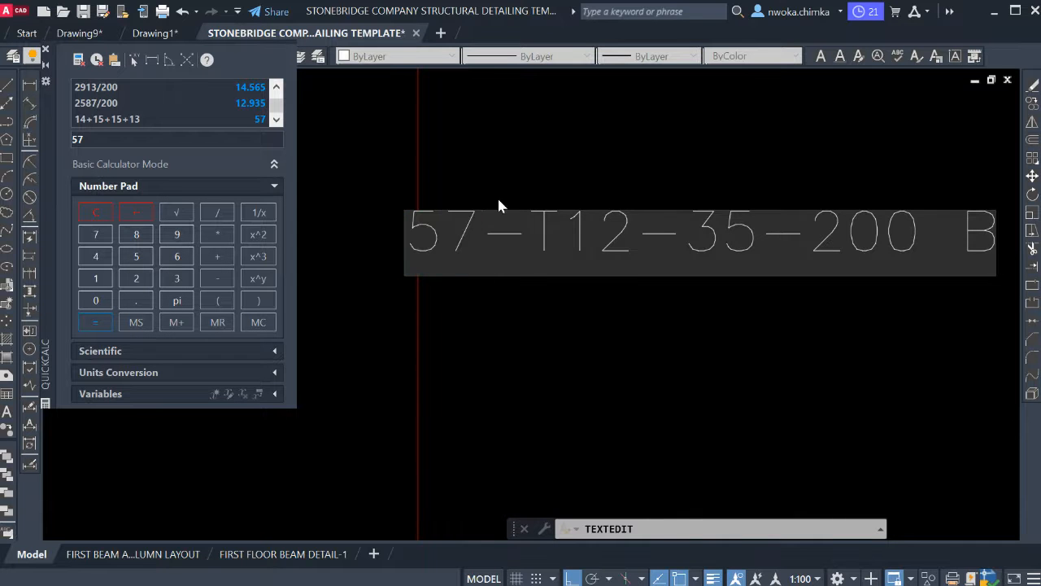
# Change the bar mark in the label to 06 so that it reads 57-T12-06-200 B.
pyautogui.scroll(-2, 600, 187)
pyautogui.scroll(3, 696, 203)
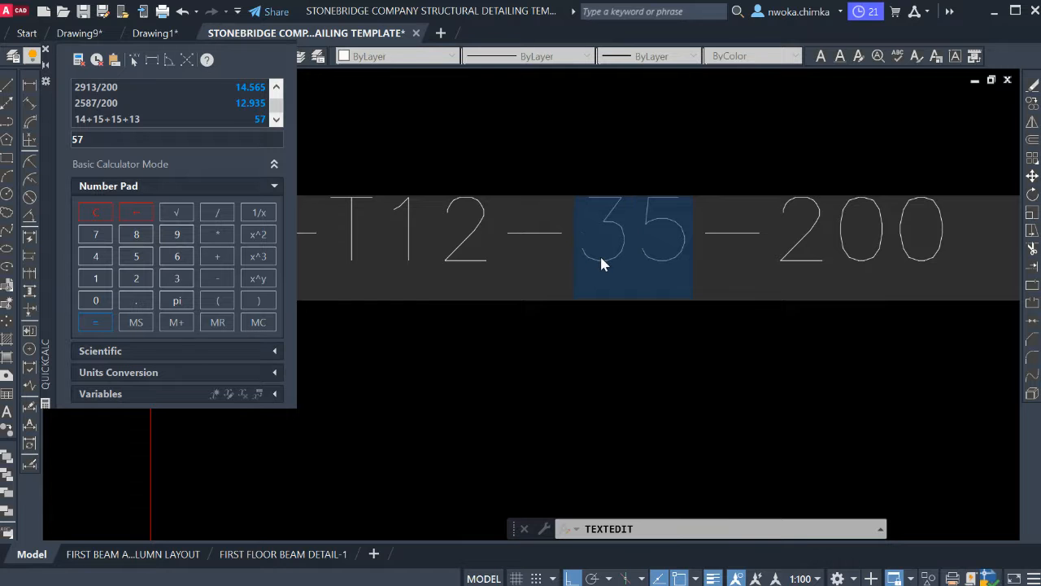
pyautogui.write('06')
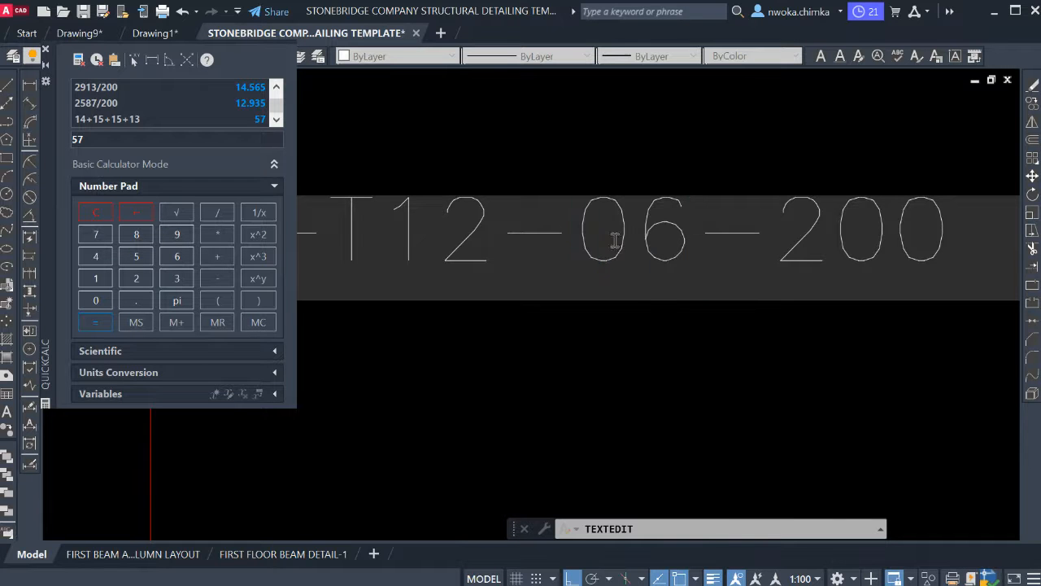
pyautogui.click(623, 370)
pyautogui.scroll(-4, 506, 268)
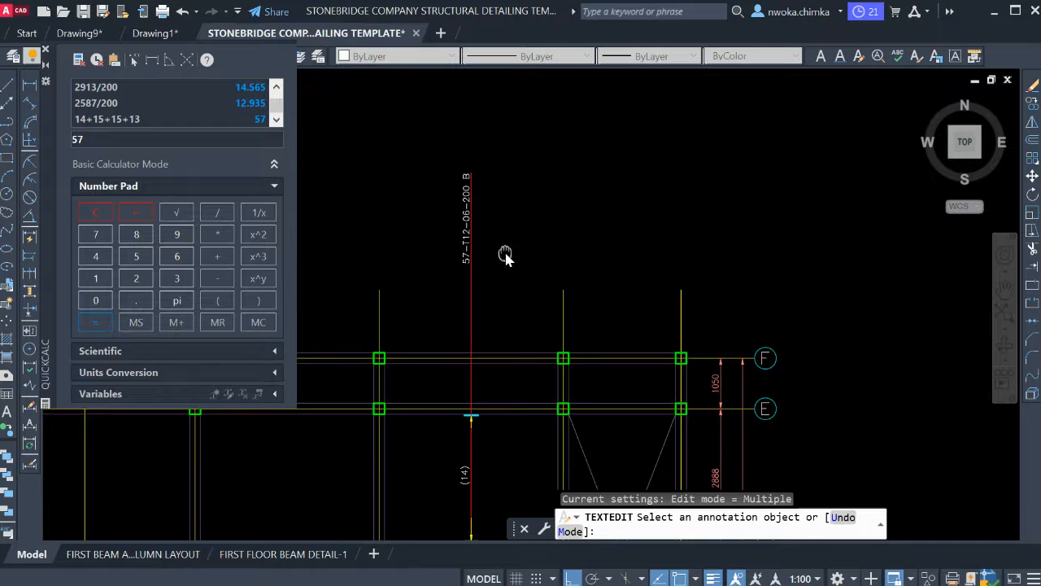
pyautogui.scroll(4, 504, 256)
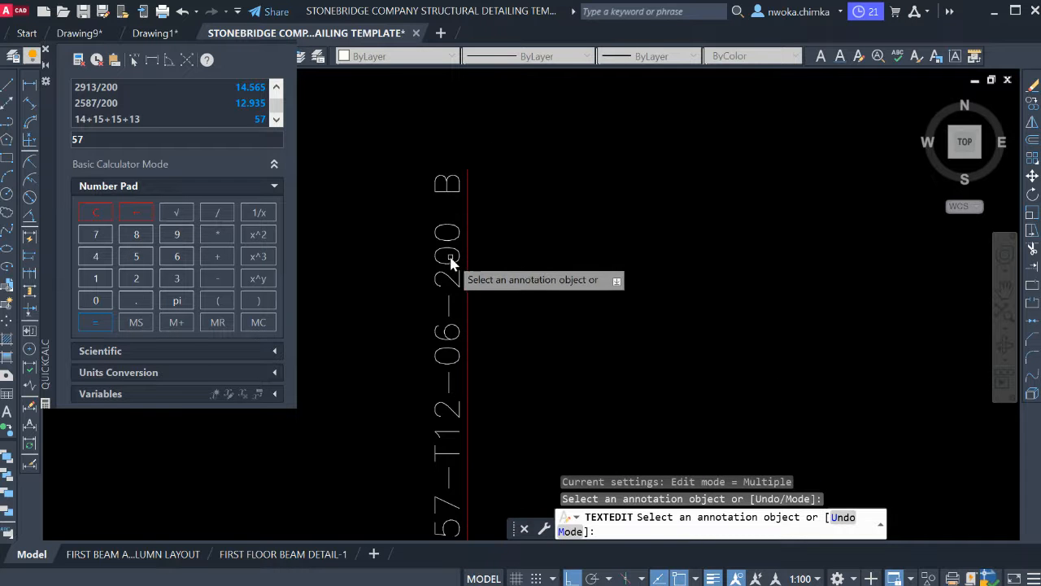
# Check the bar counts along the red range line against the total in the 57-T12-06-200 B label.
pyautogui.scroll(-5, 468, 244)
pyautogui.scroll(3, 509, 318)
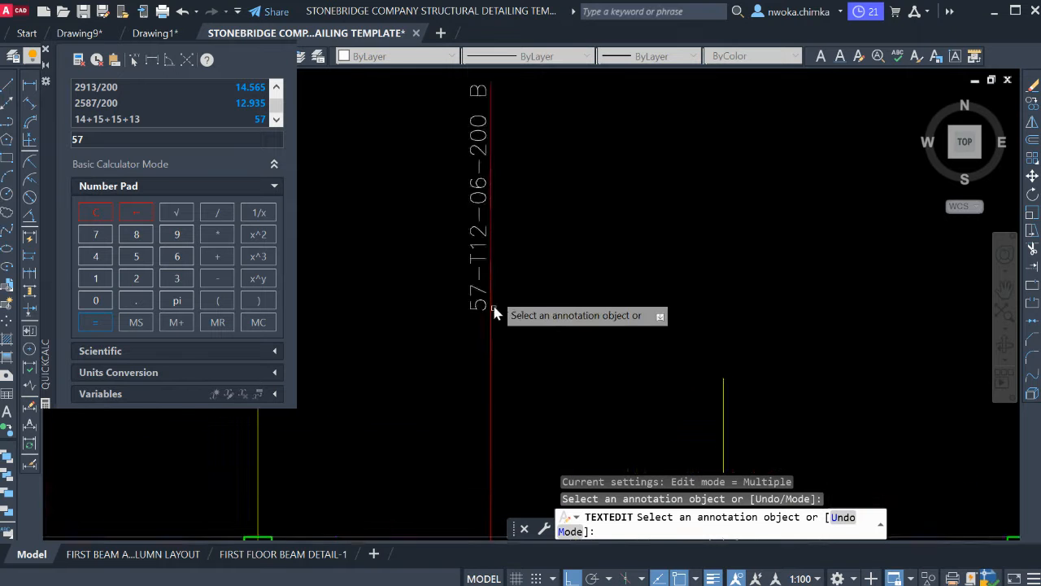
pyautogui.scroll(-5, 494, 312)
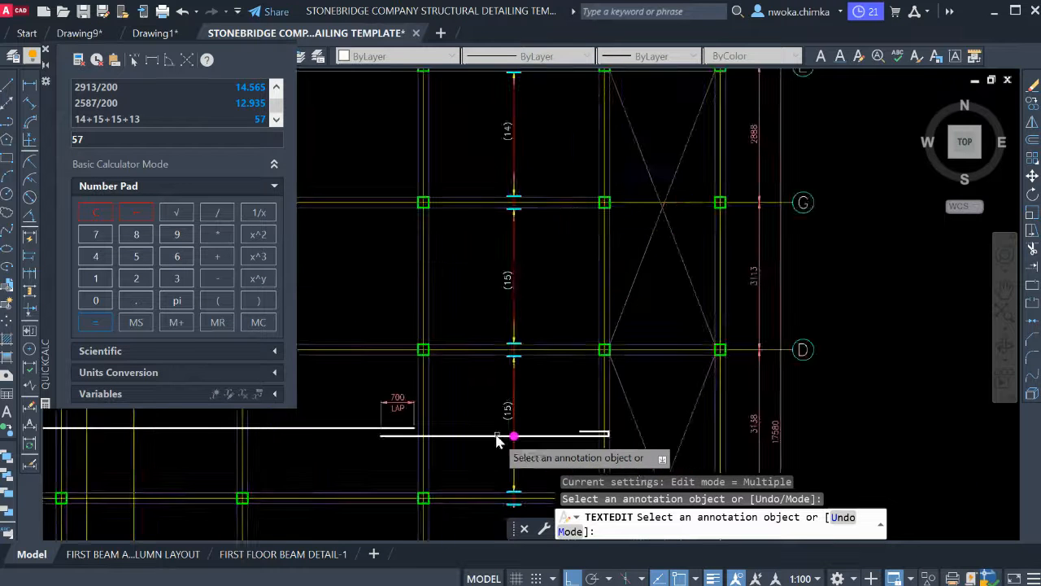
pyautogui.scroll(-3, 504, 417)
pyautogui.moveTo(527, 480); pyautogui.dragTo(513, 359, button='middle')
pyautogui.scroll(3, 504, 428)
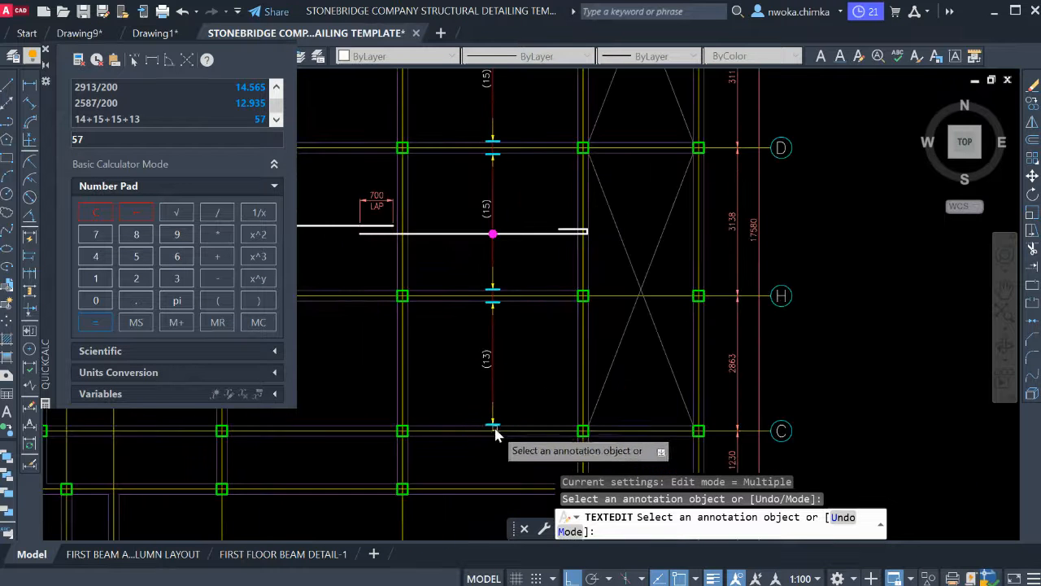
pyautogui.scroll(-5, 498, 388)
pyautogui.moveTo(497, 314); pyautogui.dragTo(496, 362, button='middle')
pyautogui.scroll(6, 492, 234)
pyautogui.scroll(-4, 492, 239)
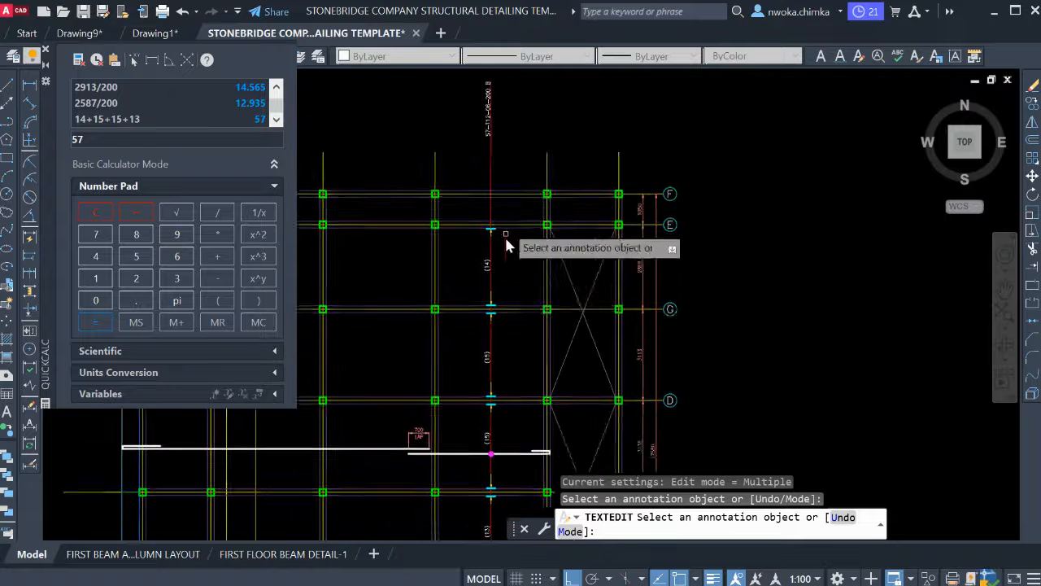
pyautogui.scroll(9, 487, 224)
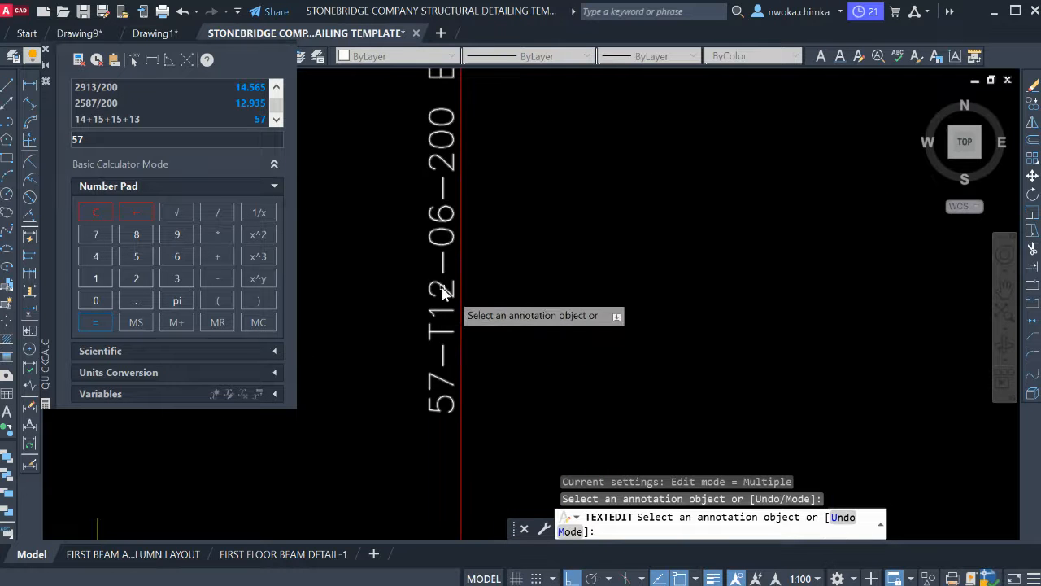
pyautogui.scroll(-1, 448, 329)
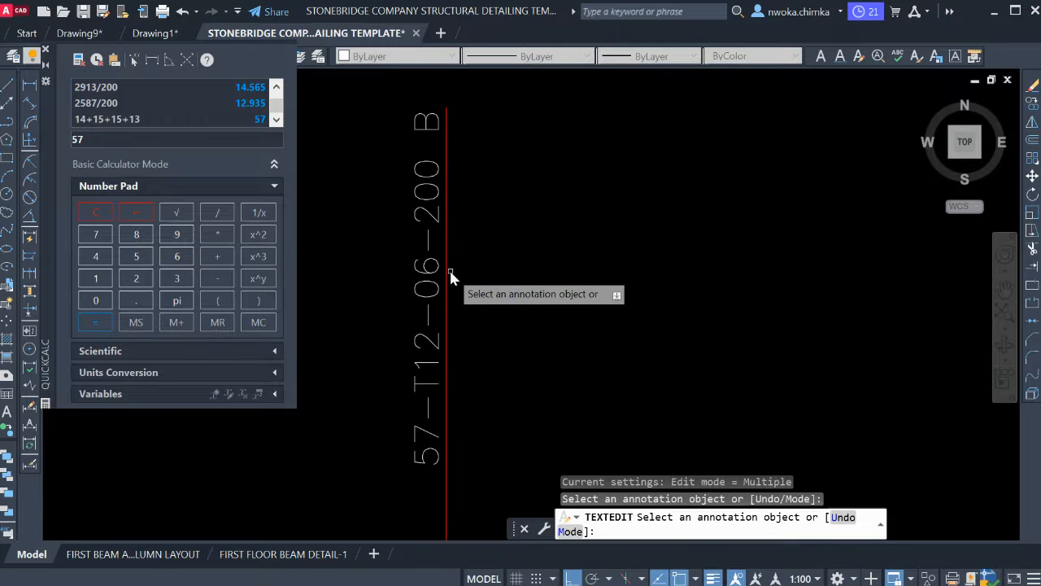
pyautogui.moveTo(446, 270); pyautogui.dragTo(444, 281, button='middle')
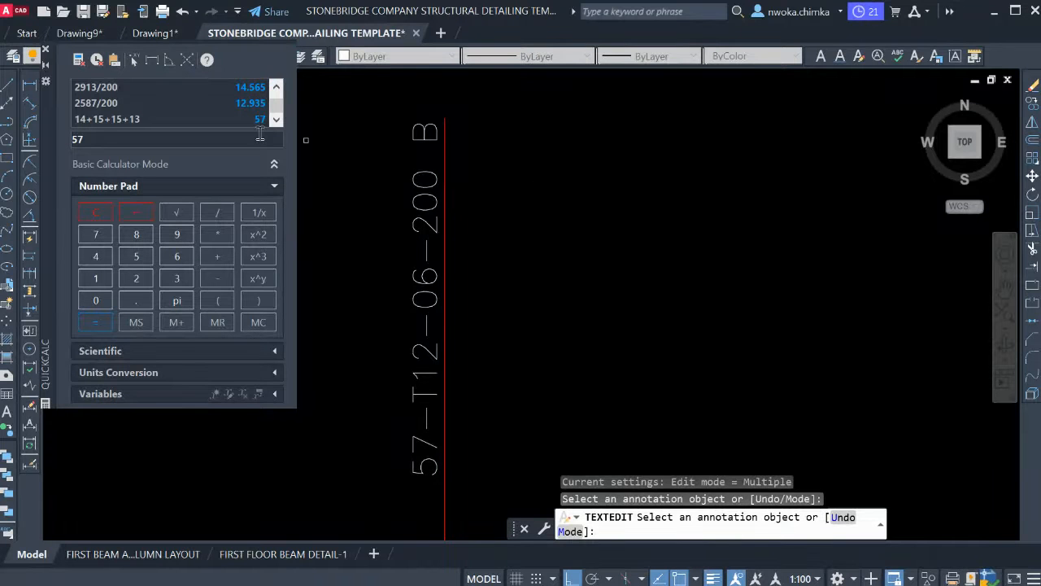
# Close the calculator and end the text editing command.
pyautogui.click(46, 51)
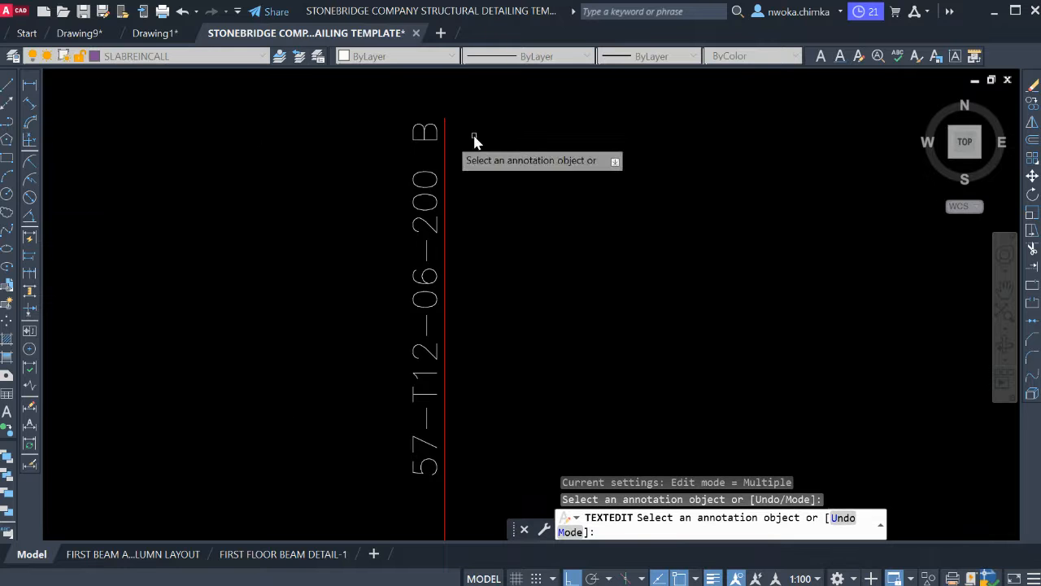
pyautogui.press('Escape')
pyautogui.scroll(-4, 476, 160)
pyautogui.scroll(-4, 470, 218)
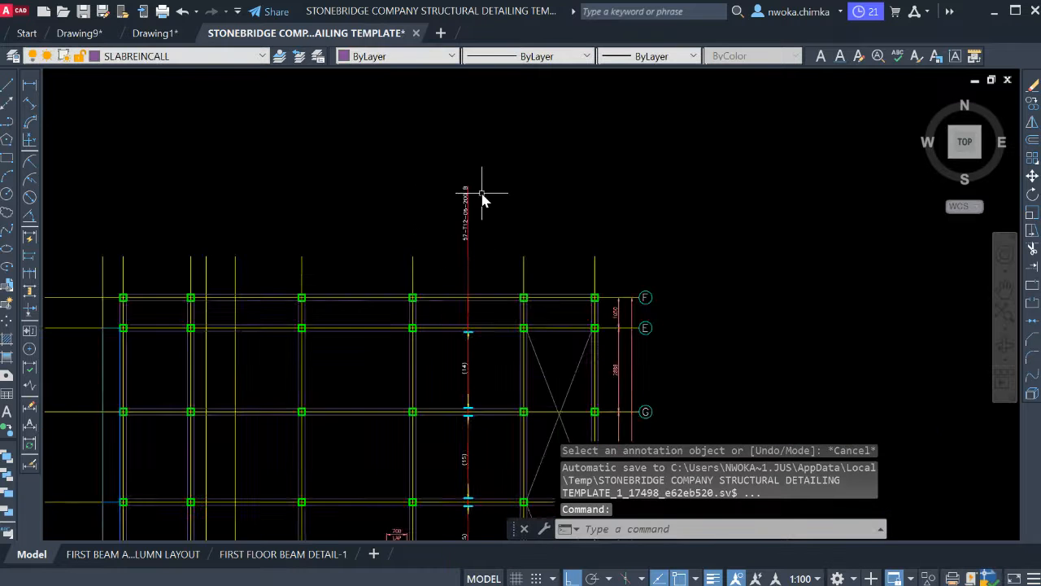
# Examine the labelled range line and the two lapped bottom bars across the slab plan.
pyautogui.scroll(-2, 483, 241)
pyautogui.moveTo(483, 240); pyautogui.dragTo(491, 196, button='middle')
pyautogui.scroll(2, 484, 303)
pyautogui.scroll(-3, 483, 315)
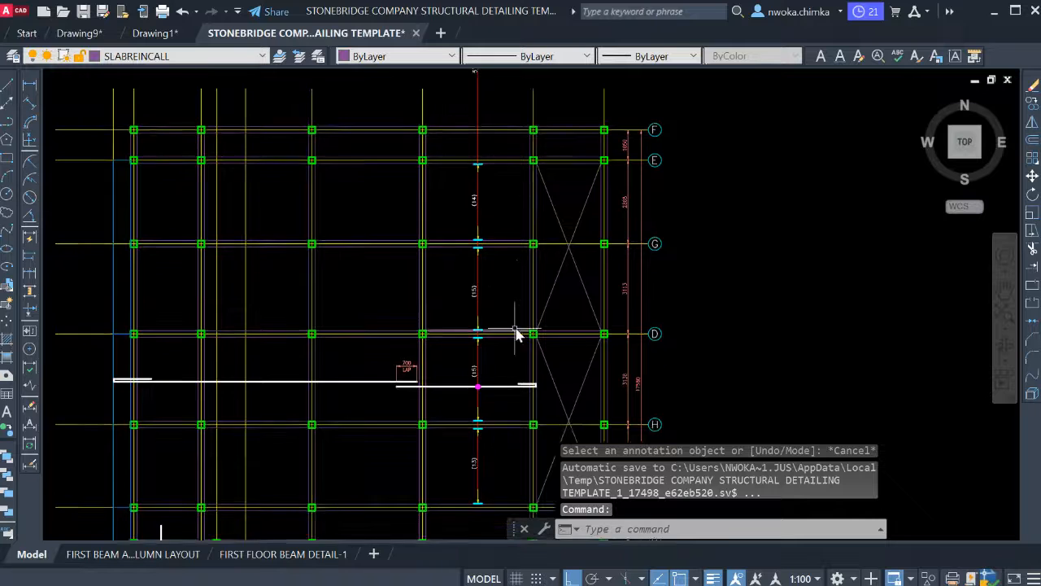
pyautogui.scroll(4, 481, 309)
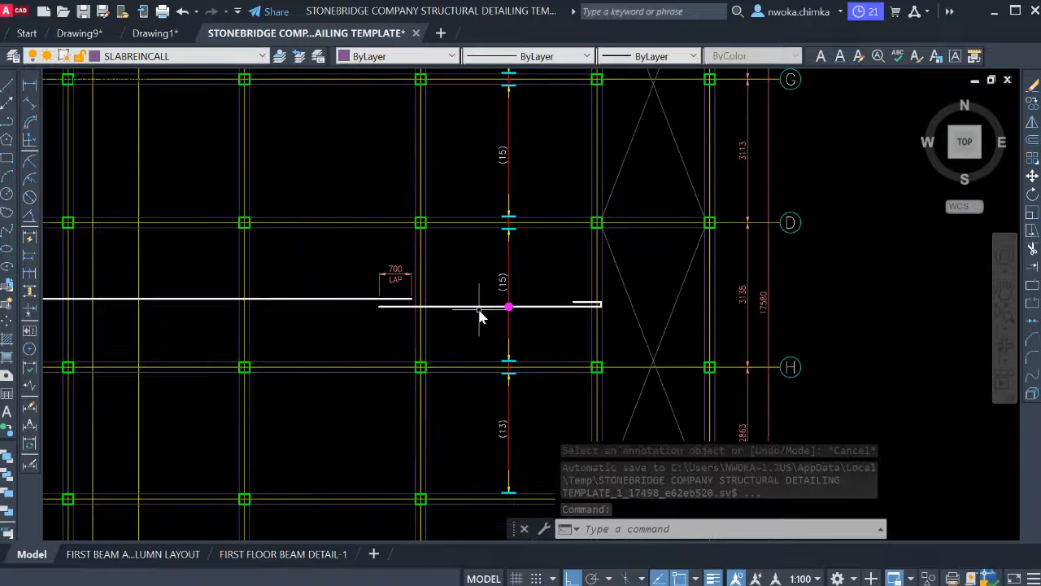
pyautogui.moveTo(482, 311); pyautogui.dragTo(575, 304, button='middle')
pyautogui.scroll(-2, 247, 294)
pyautogui.moveTo(247, 294)
pyautogui.mouseDown(button='middle')
pyautogui.moveTo(316, 296)
pyautogui.moveTo(372, 337)
pyautogui.moveTo(378, 362)
pyautogui.mouseUp(button='middle')
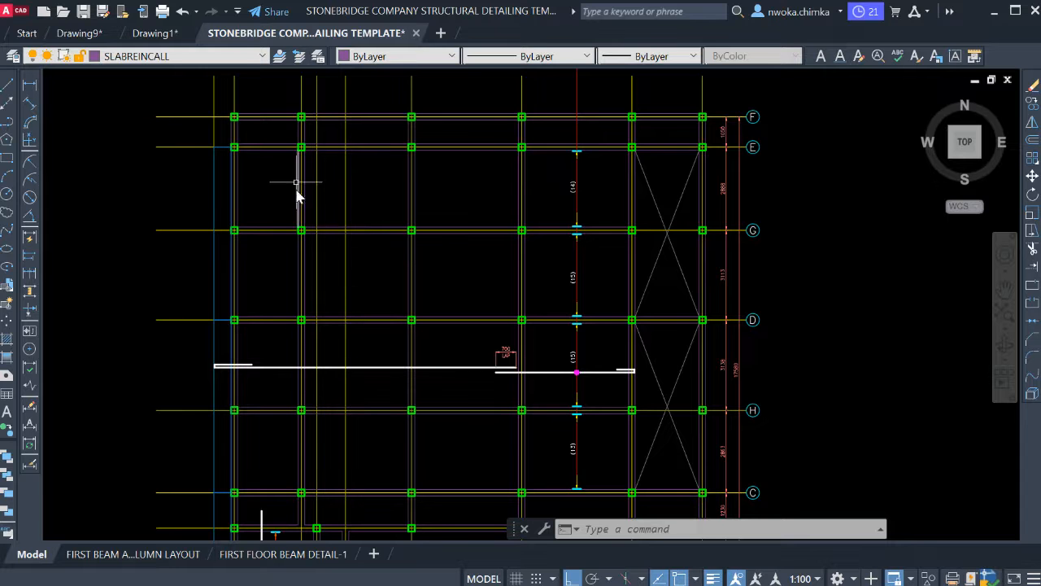
# Copy the whole range line with its counts, dot and 57-T12-06-200 B label about 6800 mm horizontally onto the longer bar between grids 9 and 4.
pyautogui.moveTo(526, 184); pyautogui.dragTo(449, 218, button='middle')
pyautogui.scroll(2, 481, 174)
pyautogui.click(484, 158)
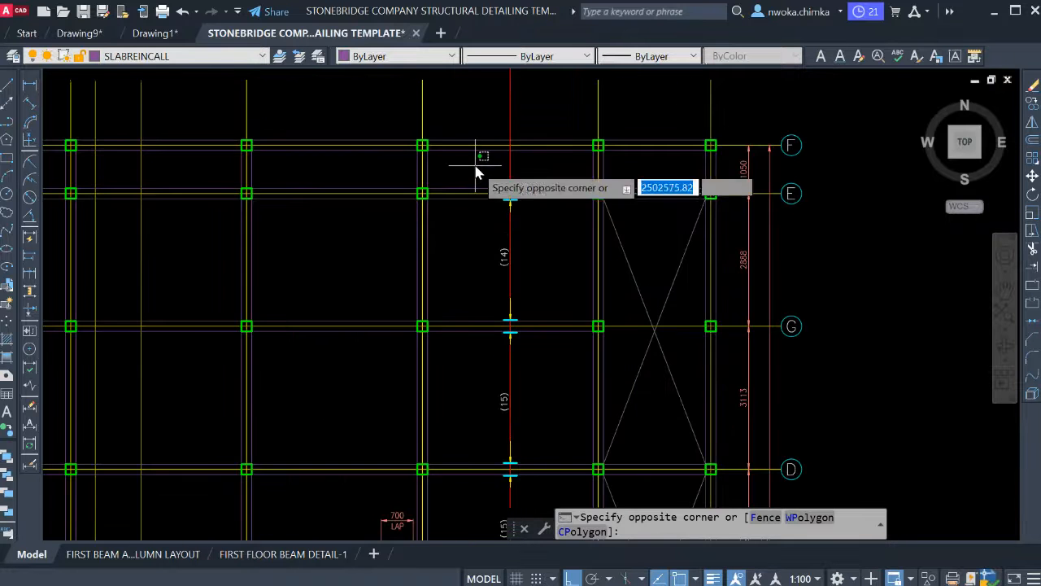
pyautogui.scroll(-2, 478, 172)
pyautogui.scroll(-2, 488, 237)
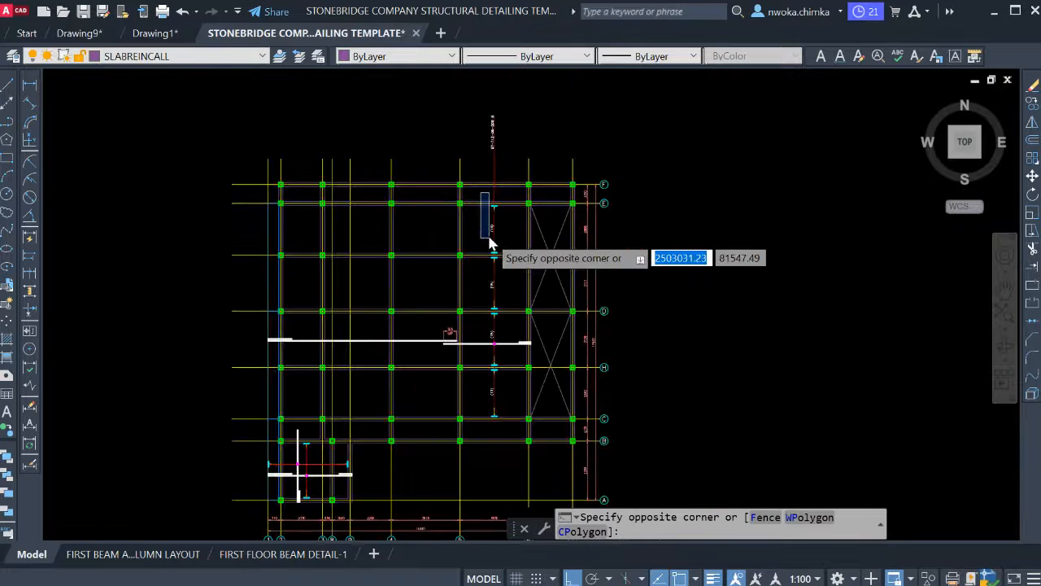
pyautogui.click(513, 422)
pyautogui.click(521, 158)
pyautogui.click(480, 126)
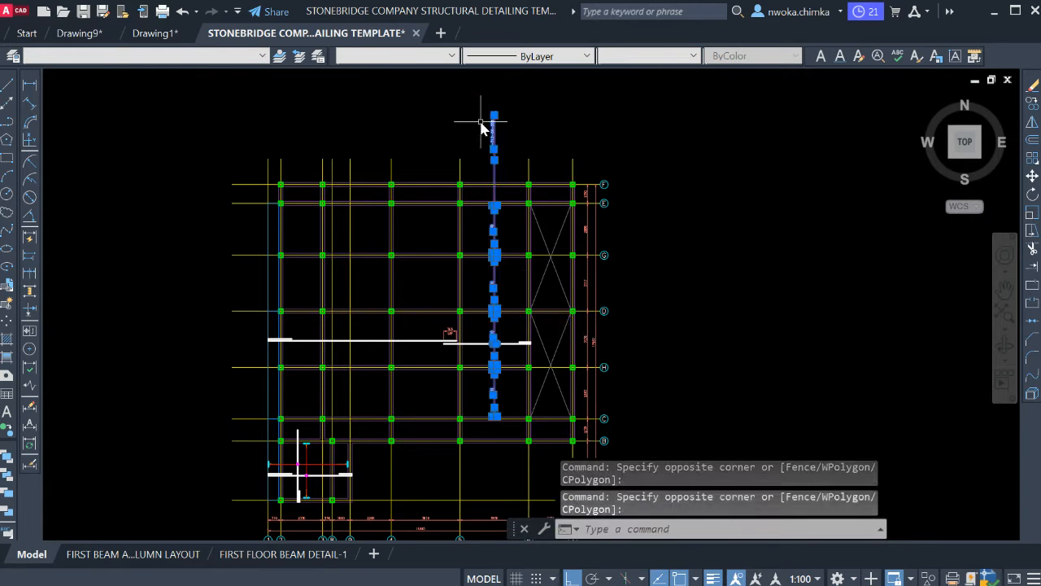
pyautogui.write('CO')
pyautogui.press('Return')
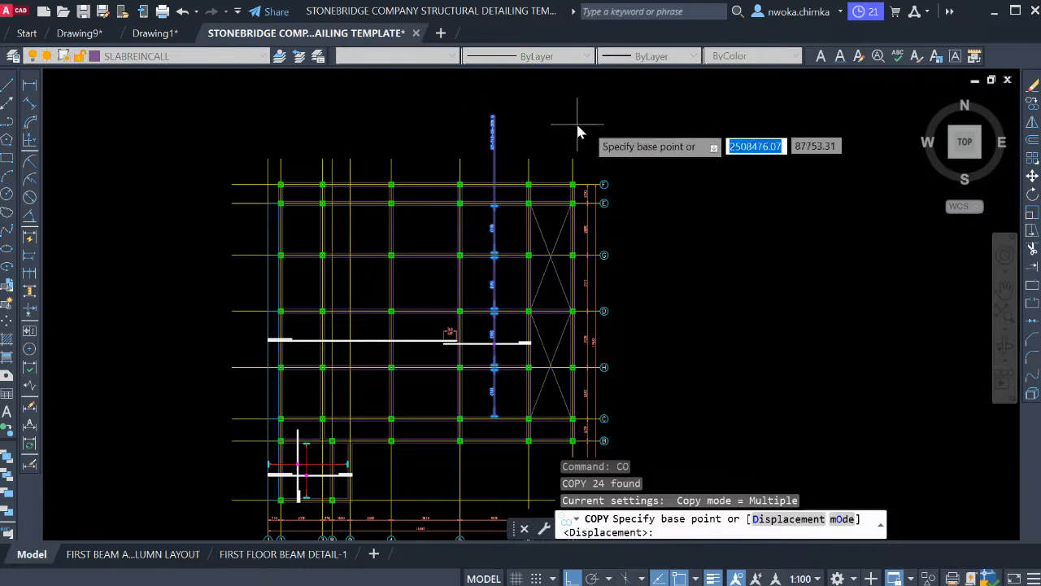
pyautogui.scroll(5, 465, 371)
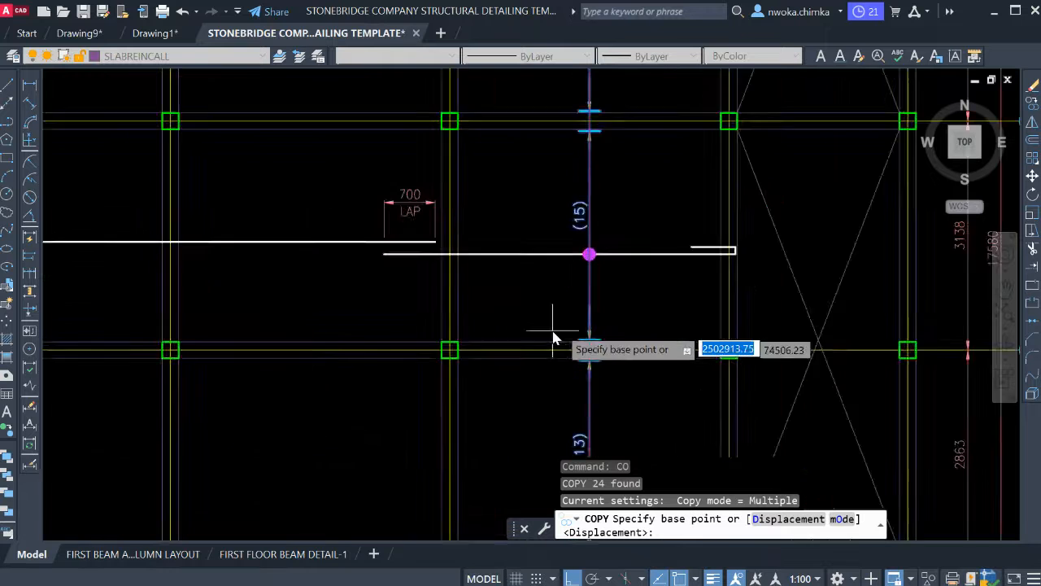
pyautogui.scroll(-3, 606, 313)
pyautogui.click(602, 314)
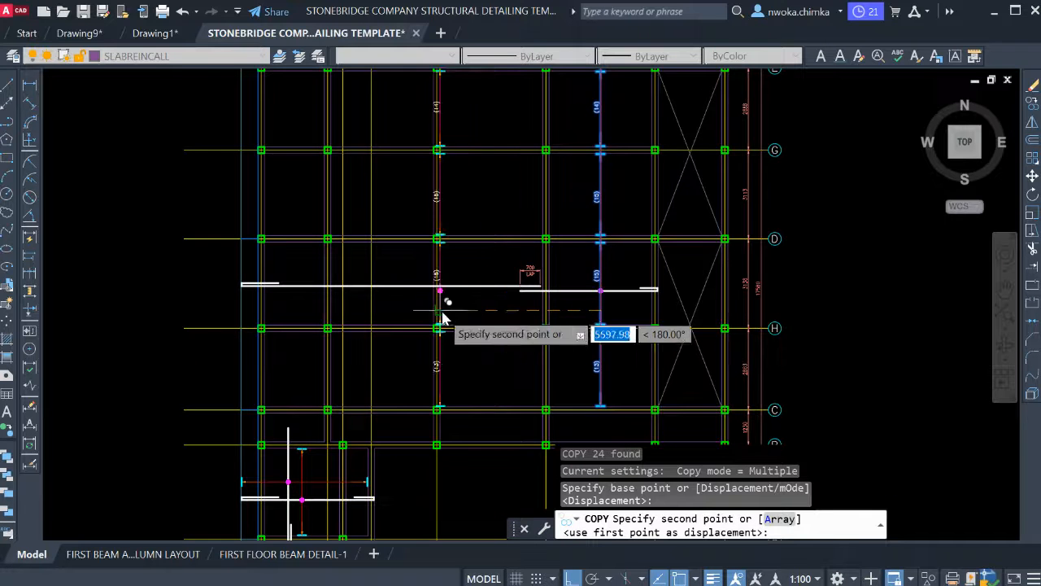
pyautogui.scroll(-2, 442, 302)
pyautogui.scroll(4, 424, 320)
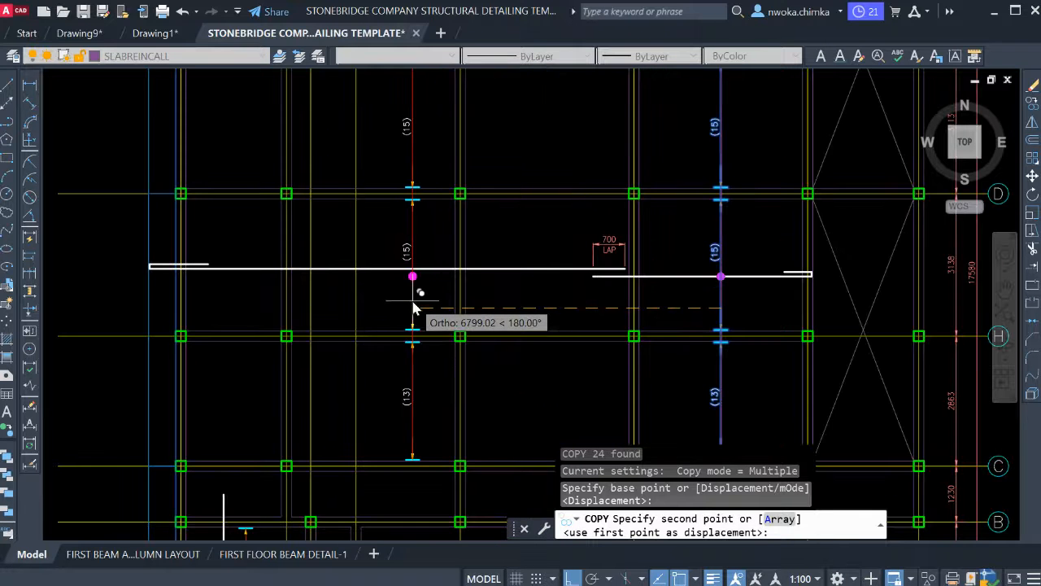
pyautogui.click(418, 287)
pyautogui.press('Escape')
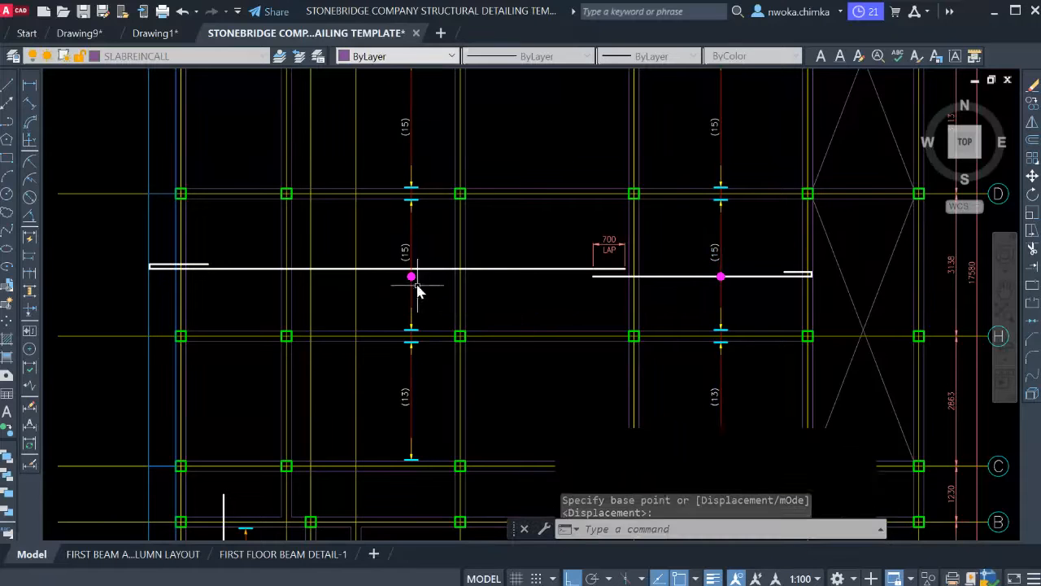
# Measure the gap between the copied range line's lower end tick and the beam edge using a linear dimension.
pyautogui.scroll(5, 423, 462)
pyautogui.scroll(-2, 429, 461)
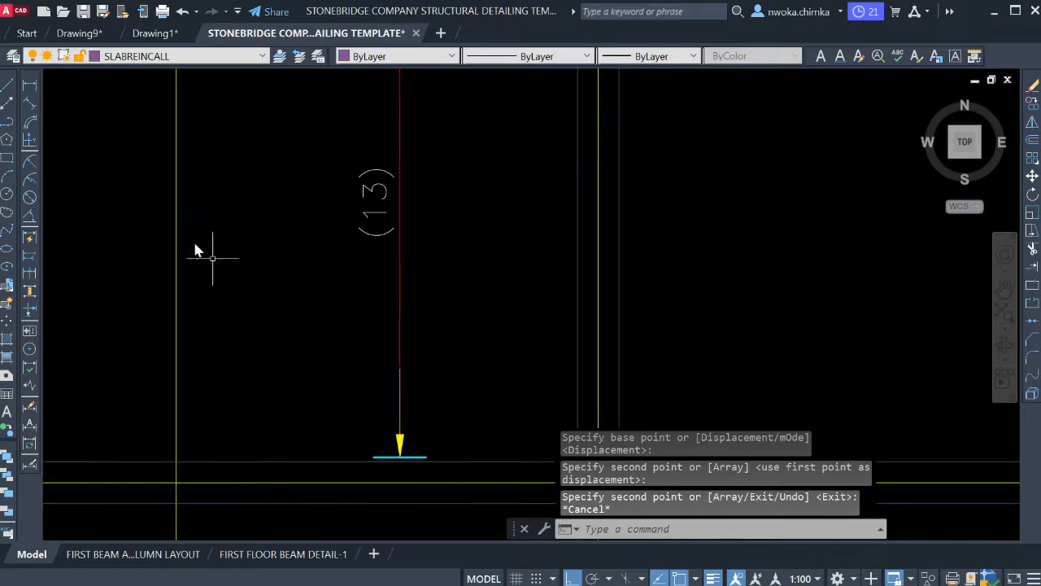
pyautogui.click(31, 87)
pyautogui.scroll(5, 441, 326)
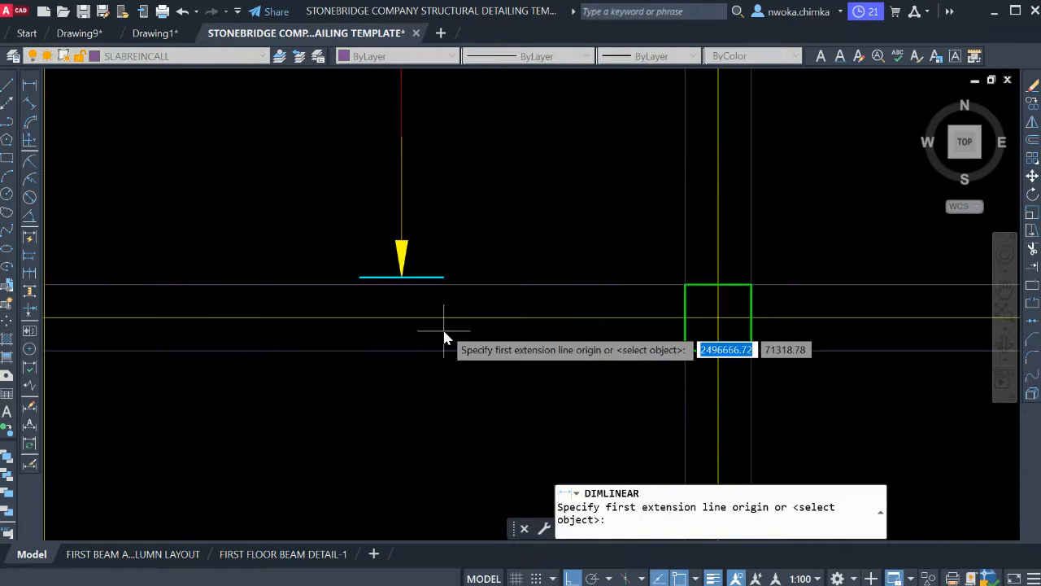
pyautogui.click(441, 247)
pyautogui.scroll(4, 439, 252)
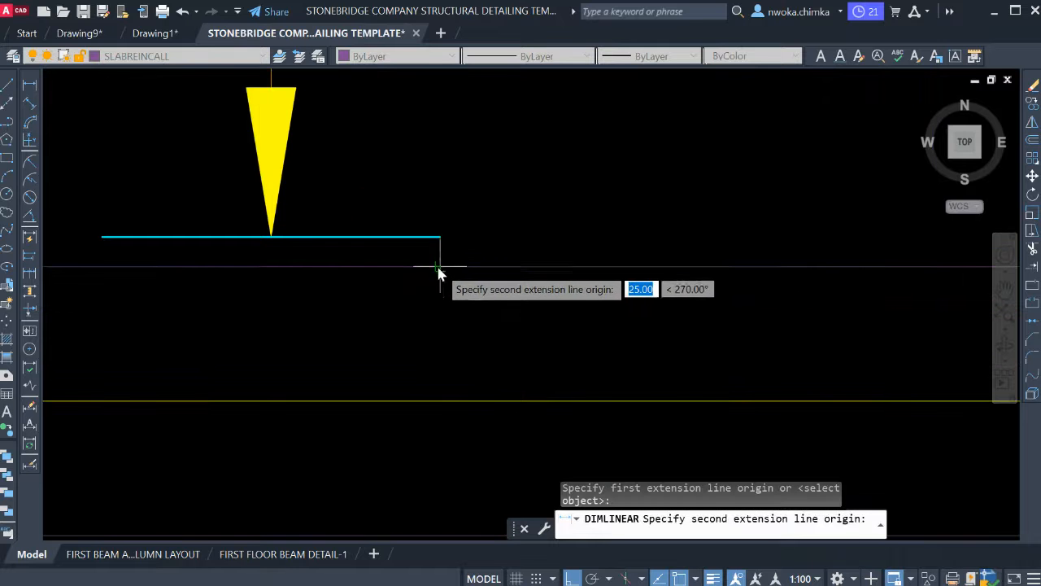
pyautogui.click(440, 269)
pyautogui.scroll(-4, 440, 330)
pyautogui.scroll(-6, 440, 334)
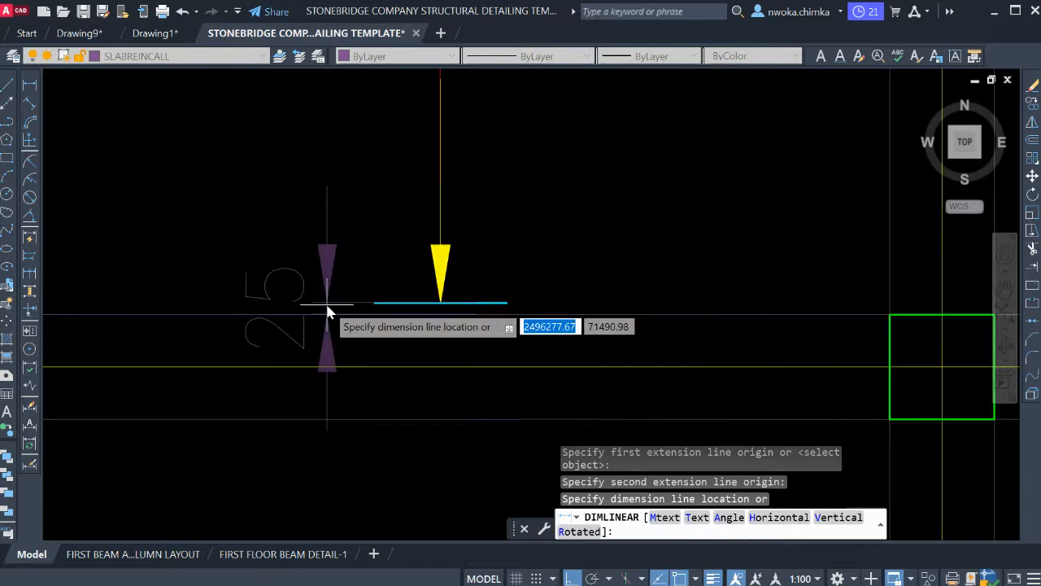
pyautogui.press('Escape')
# Move the copied magenta dot and its (15) count vertically so the dot sits on the longer bottom bar.
pyautogui.scroll(6, 451, 142)
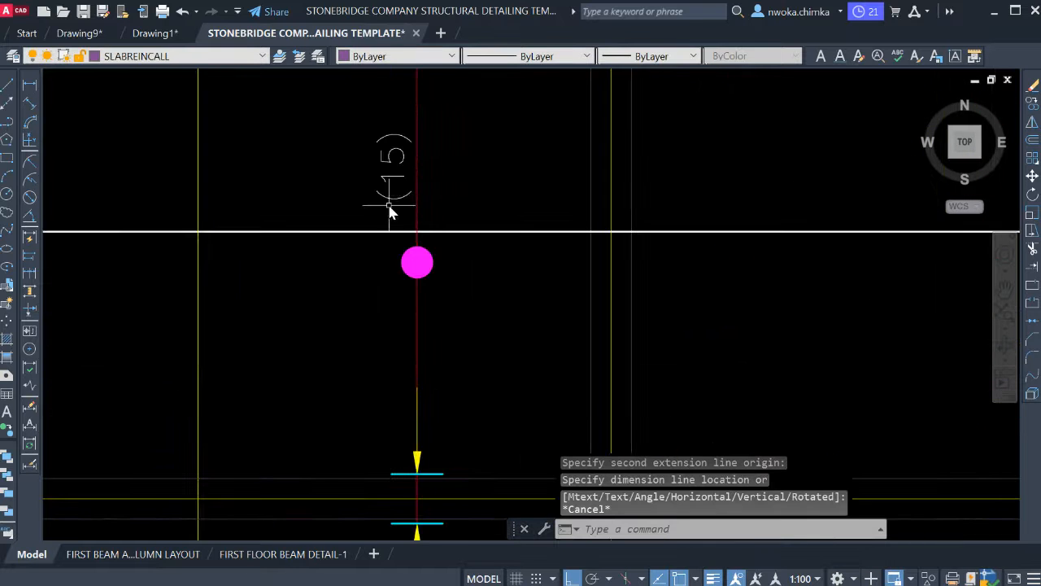
pyautogui.click(388, 206)
pyautogui.click(448, 275)
pyautogui.click(395, 189)
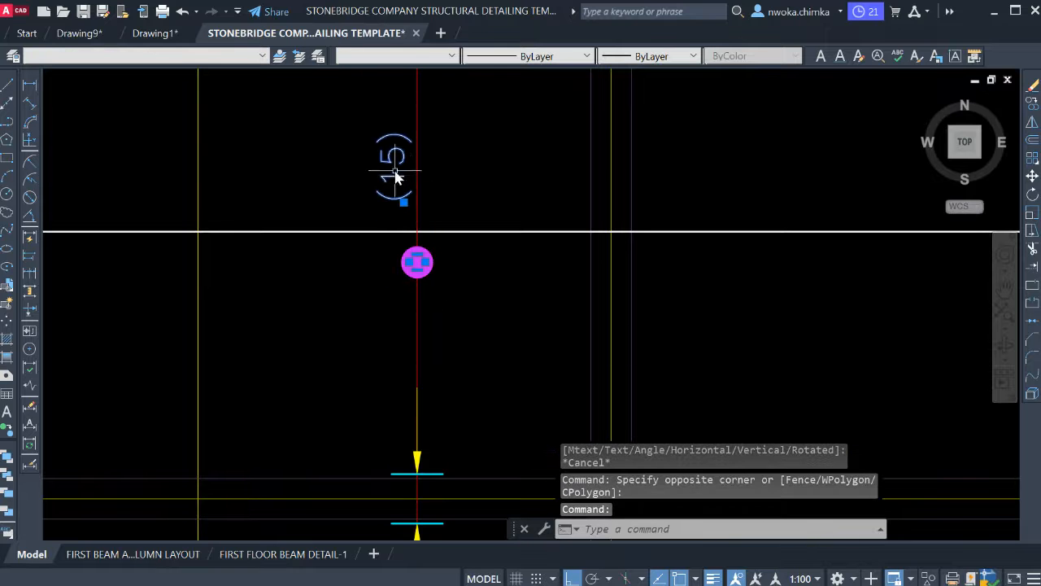
pyautogui.write('m')
pyautogui.press('Return')
pyautogui.scroll(2, 414, 262)
pyautogui.click(415, 253)
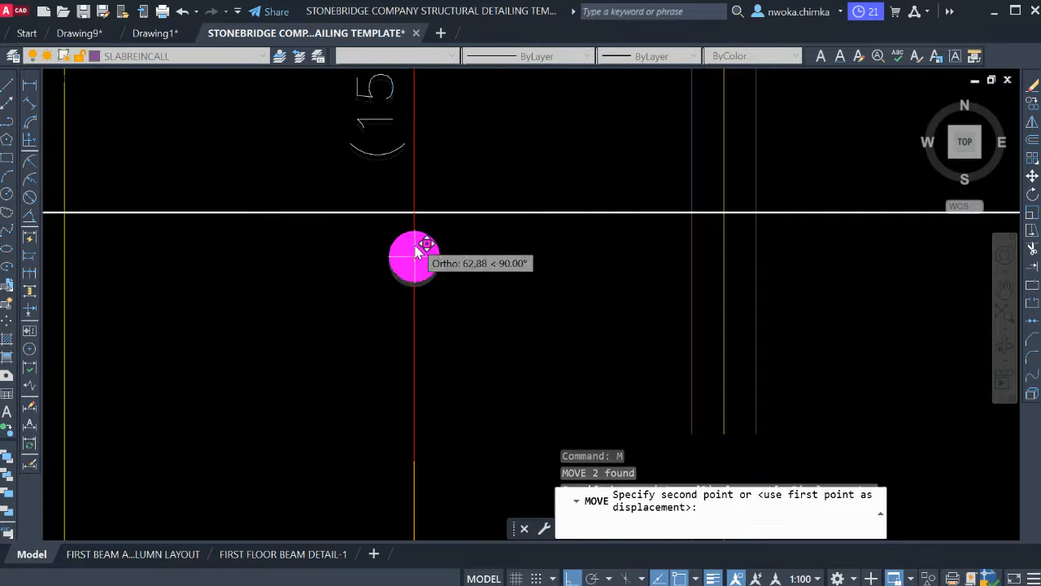
pyautogui.click(417, 213)
pyautogui.scroll(-5, 428, 275)
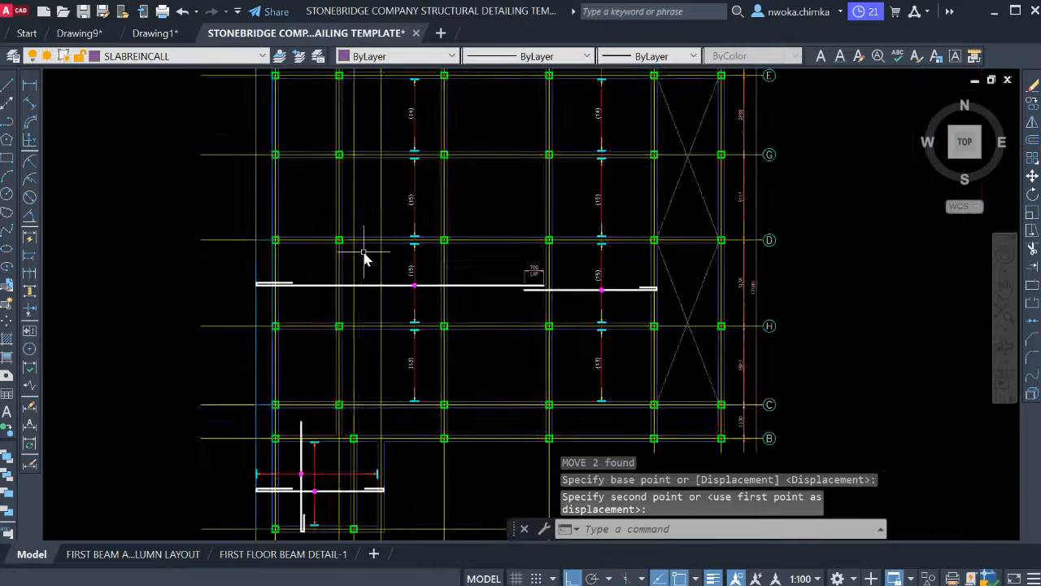
# Erase the short slab edge line segment on grid D between the outer slab edge and the first column.
pyautogui.scroll(2, 407, 300)
pyautogui.scroll(-2, 427, 316)
pyautogui.moveTo(449, 263)
pyautogui.mouseDown(button='middle')
pyautogui.moveTo(416, 301)
pyautogui.moveTo(417, 382)
pyautogui.mouseUp(button='middle')
pyautogui.scroll(2, 408, 206)
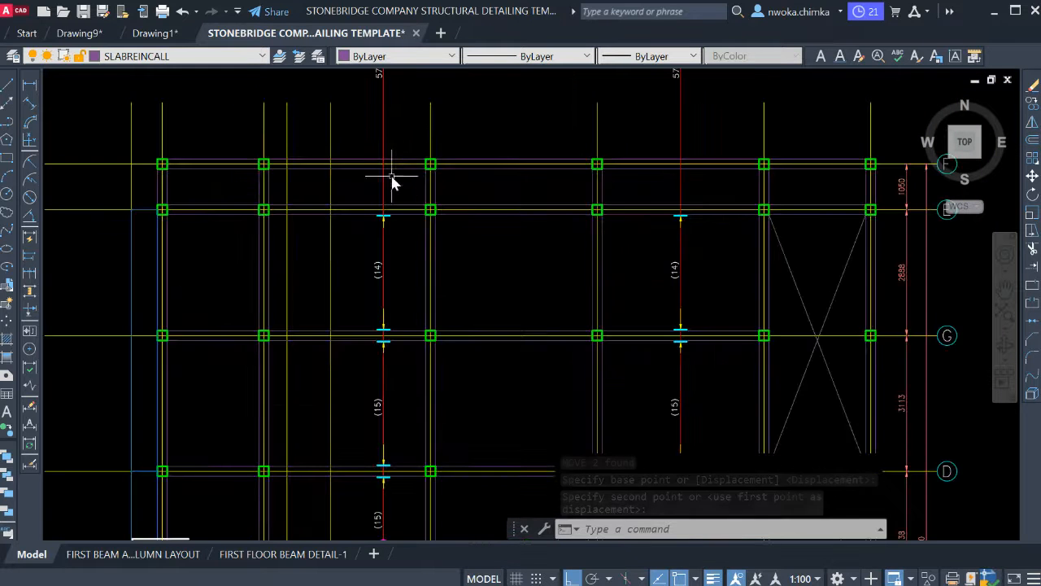
pyautogui.scroll(-2, 392, 172)
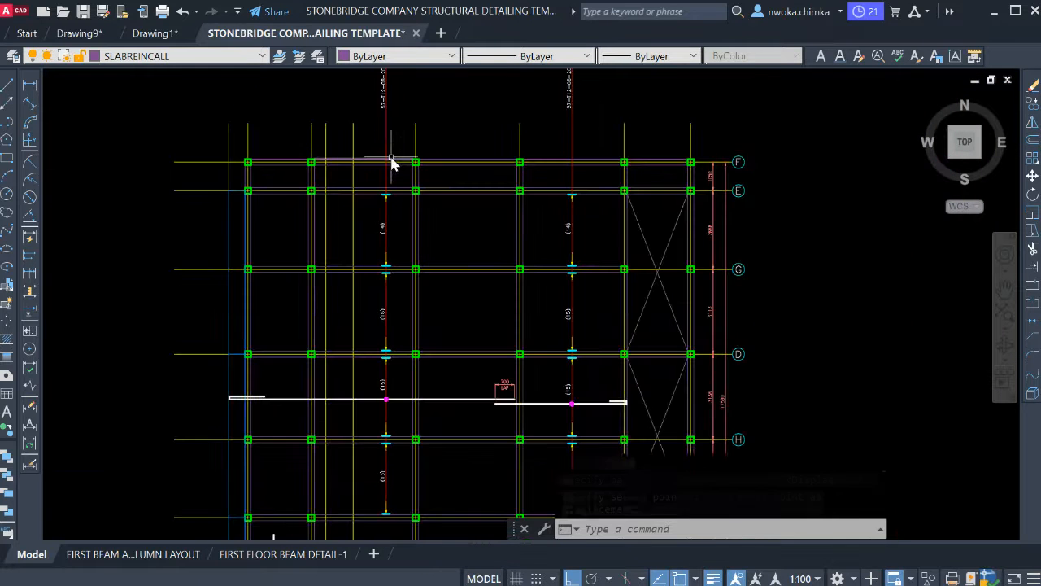
pyautogui.scroll(3, 277, 331)
pyautogui.click(269, 337)
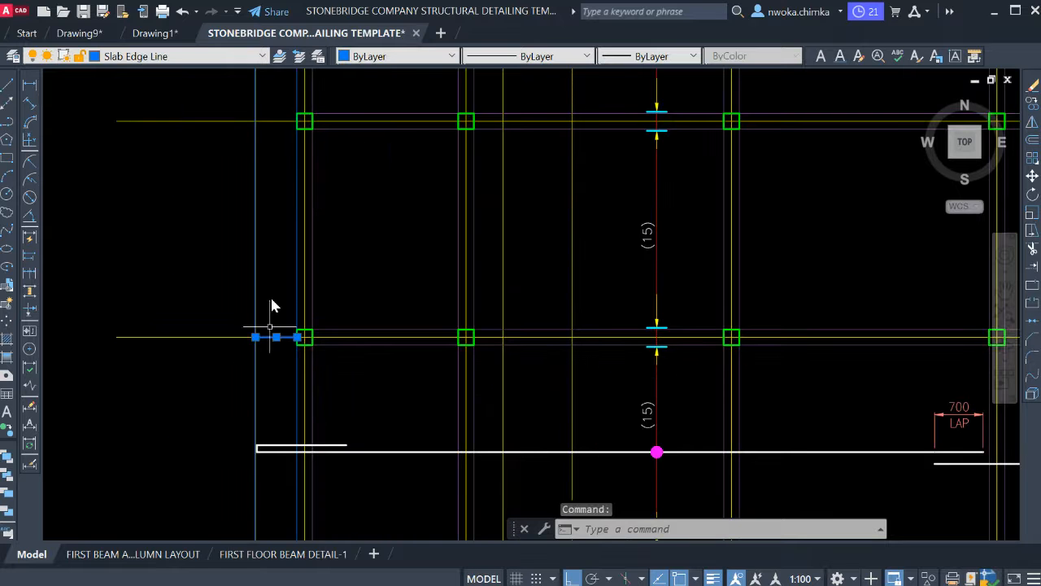
pyautogui.write('e')
pyautogui.press('Return')
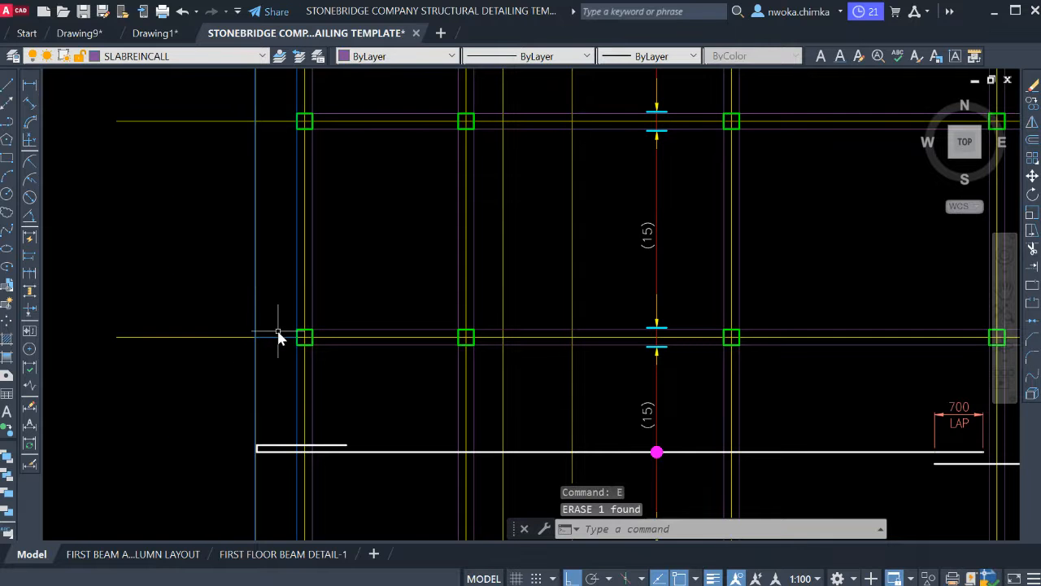
pyautogui.scroll(-5, 303, 259)
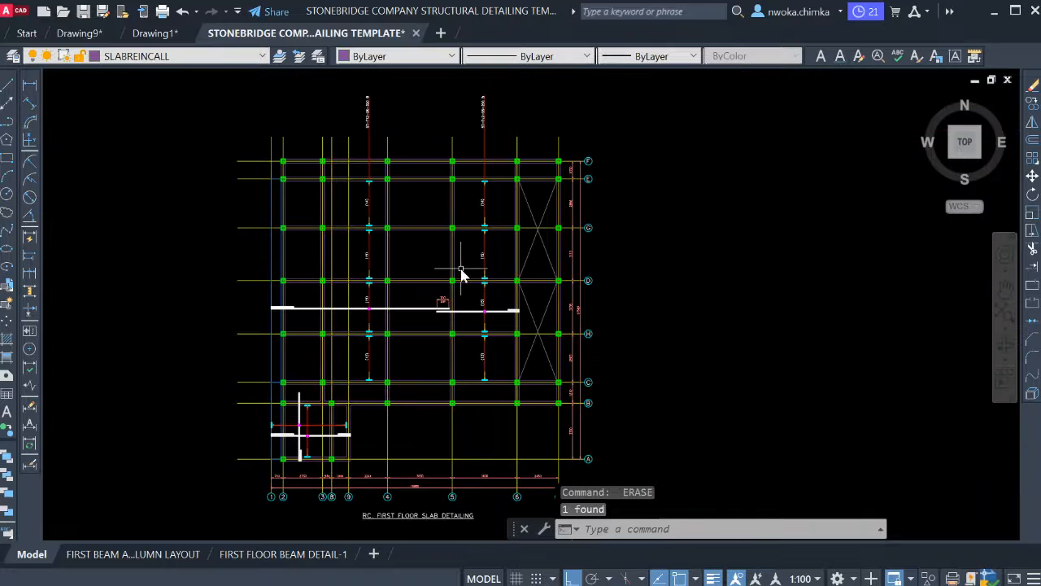
pyautogui.scroll(2, 367, 309)
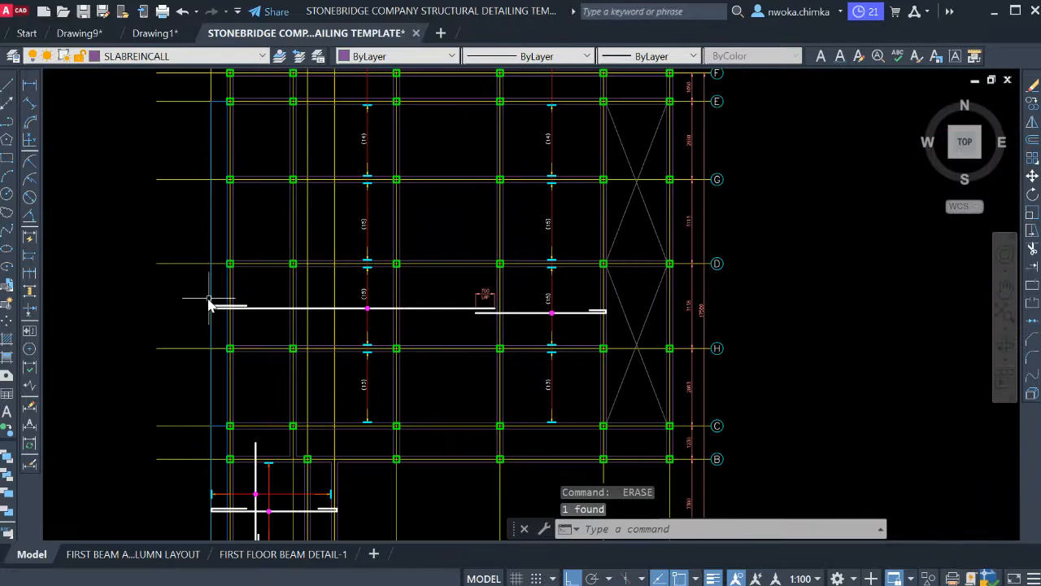
pyautogui.scroll(-2, 496, 356)
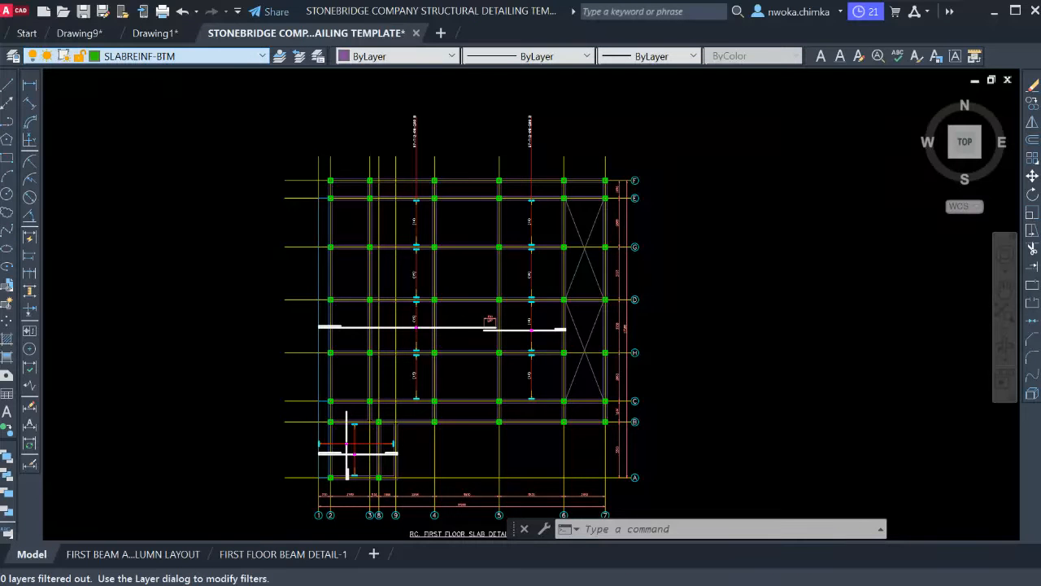
# On the STB Rebars layer, draw a vertical bar line 10500 mm downward from the outer beam edge at grid F, between grids 4 and 5.
pyautogui.click(128, 255)
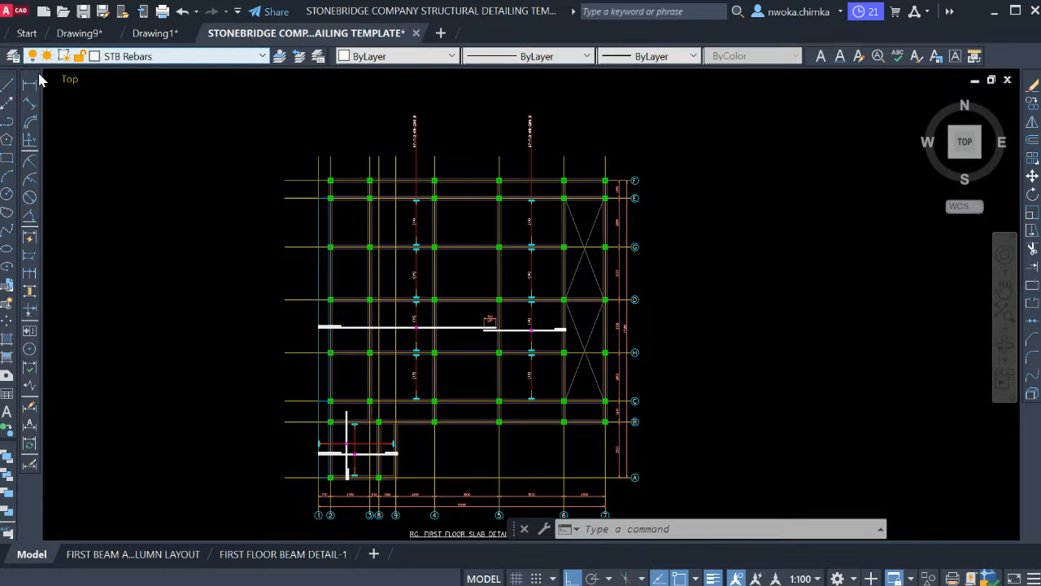
pyautogui.click(6, 86)
pyautogui.scroll(2, 456, 200)
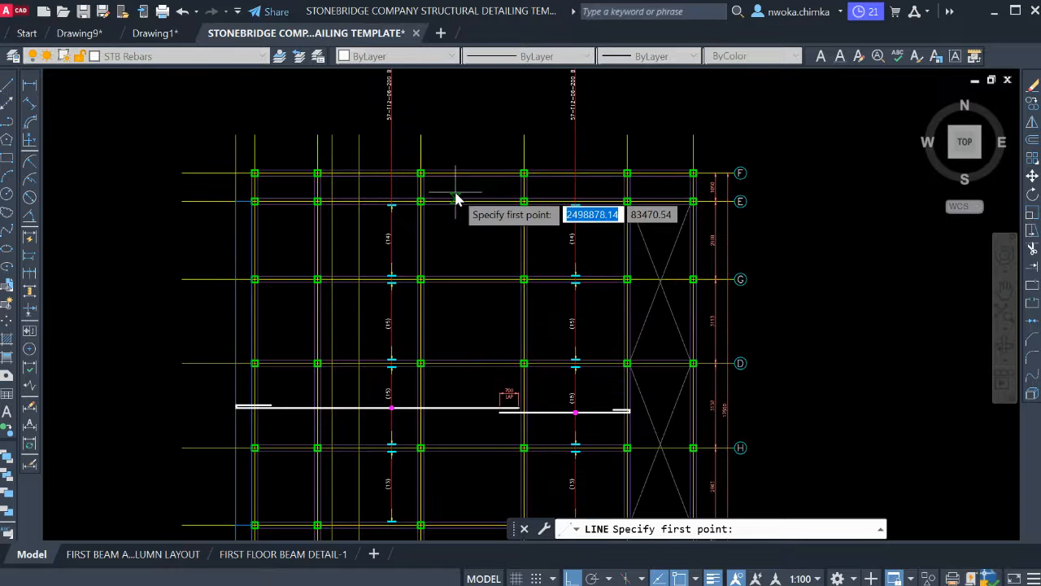
pyautogui.scroll(8, 454, 202)
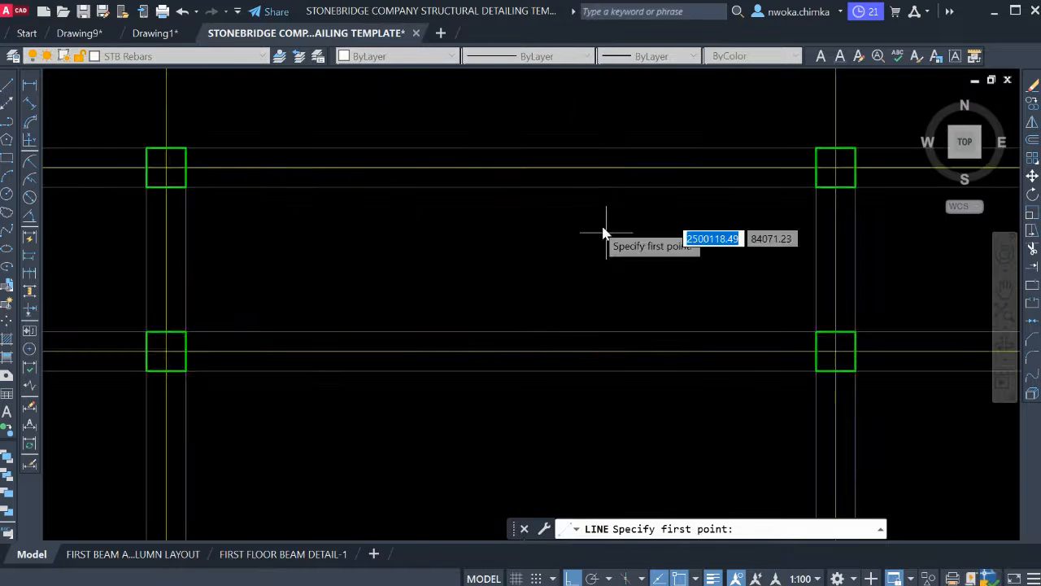
pyautogui.scroll(-4, 417, 158)
pyautogui.click(412, 134)
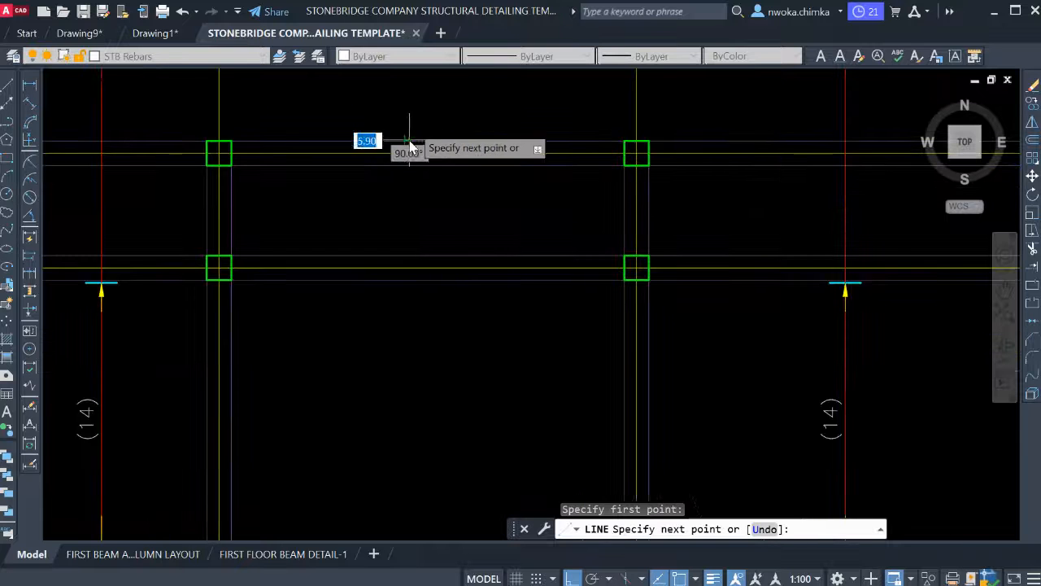
pyautogui.scroll(-4, 414, 132)
pyautogui.scroll(-2, 415, 137)
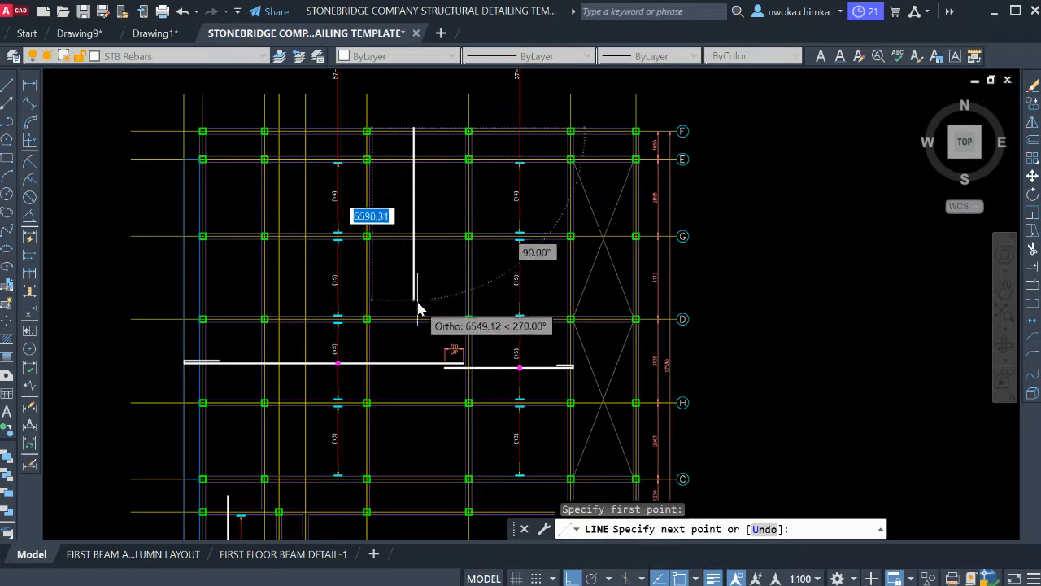
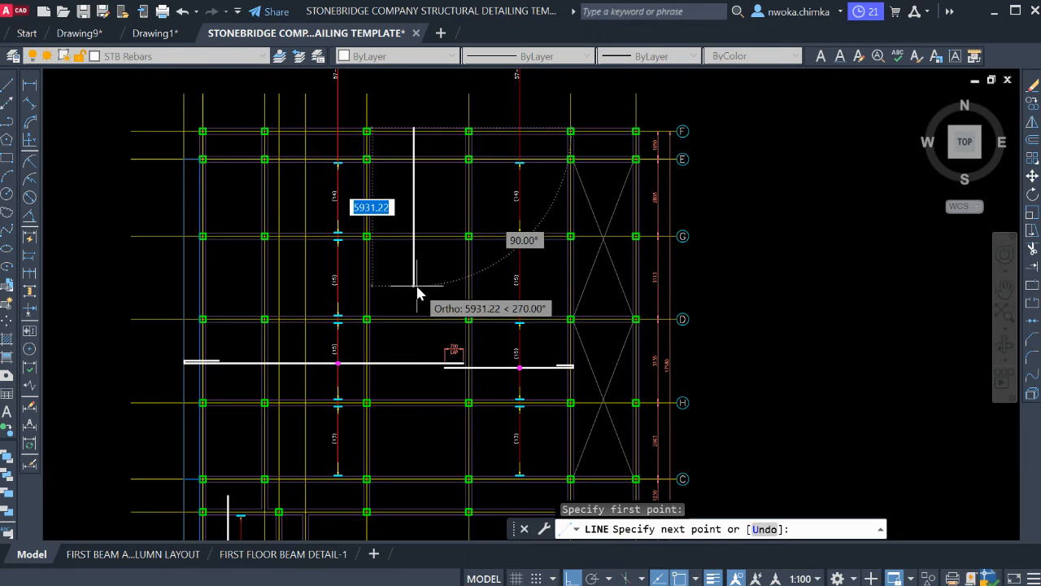
pyautogui.write('1050')
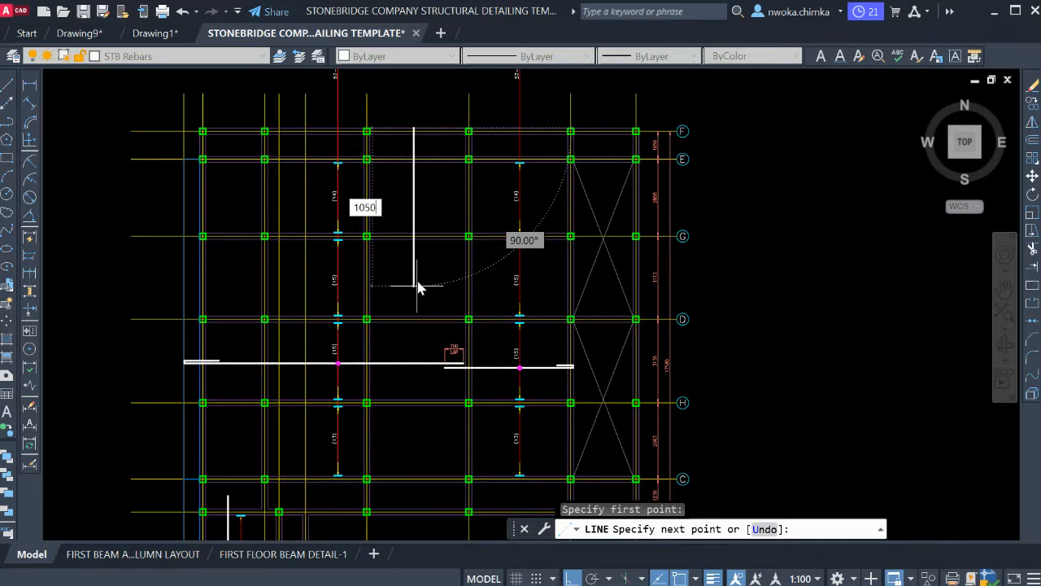
pyautogui.write('0')
pyautogui.press('Return')
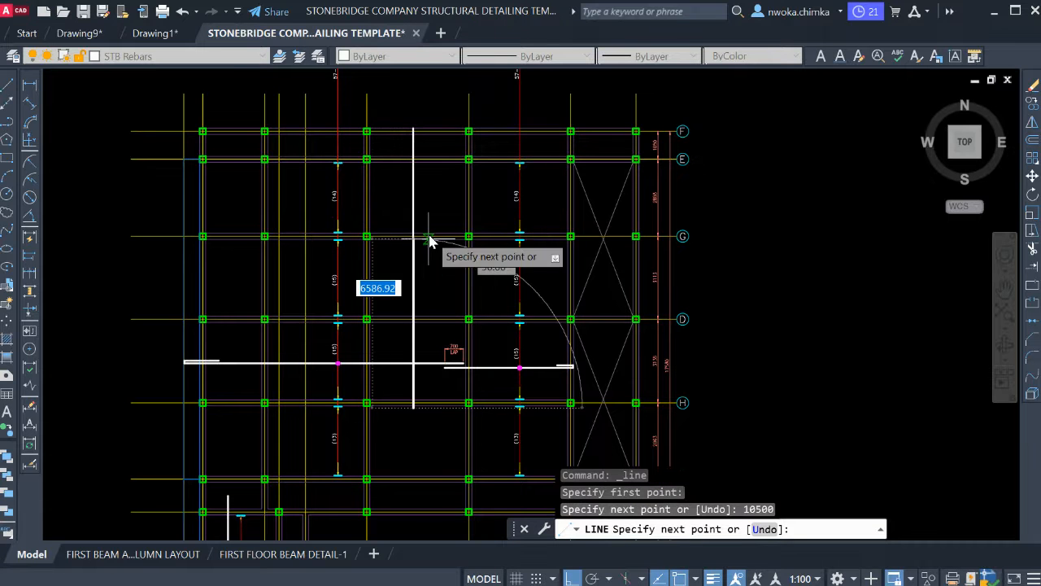
pyautogui.scroll(-4, 429, 255)
pyautogui.scroll(4, 432, 316)
pyautogui.press('Escape')
pyautogui.scroll(5, 416, 283)
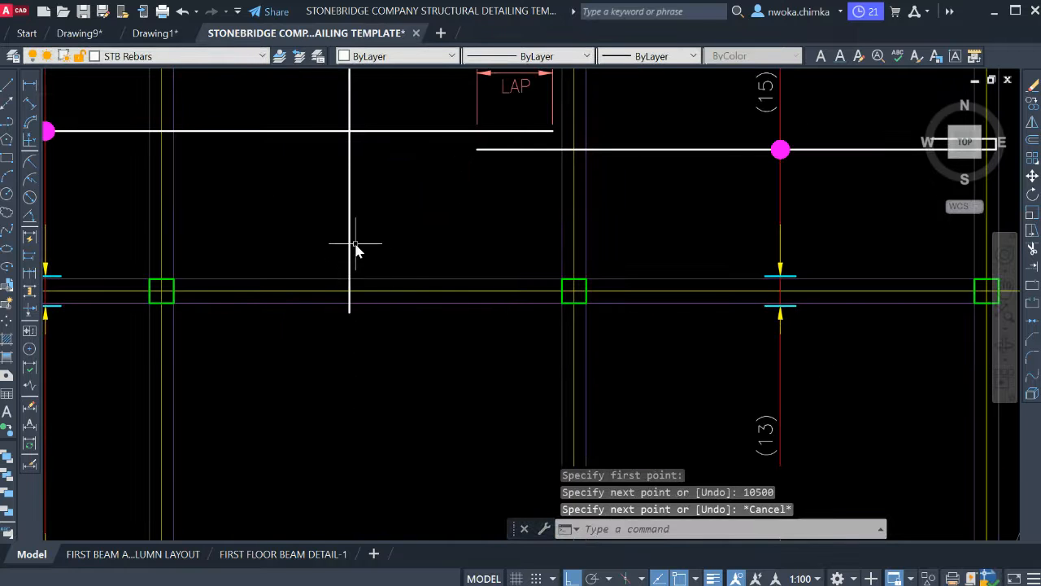
pyautogui.write('l')
pyautogui.press('Return')
pyautogui.press('Escape')
pyautogui.scroll(-5, 373, 248)
# Stretch the new vertical bar's upper end 25 mm inward from the outer beam edge for concrete cover.
pyautogui.scroll(6, 361, 204)
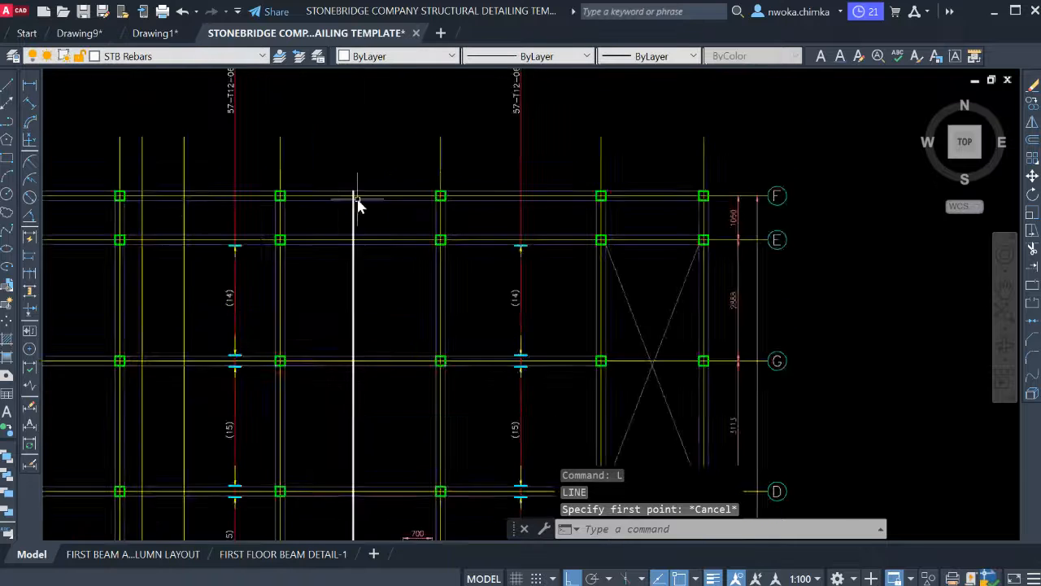
pyautogui.click(356, 222)
pyautogui.click(302, 211)
pyautogui.scroll(2, 362, 126)
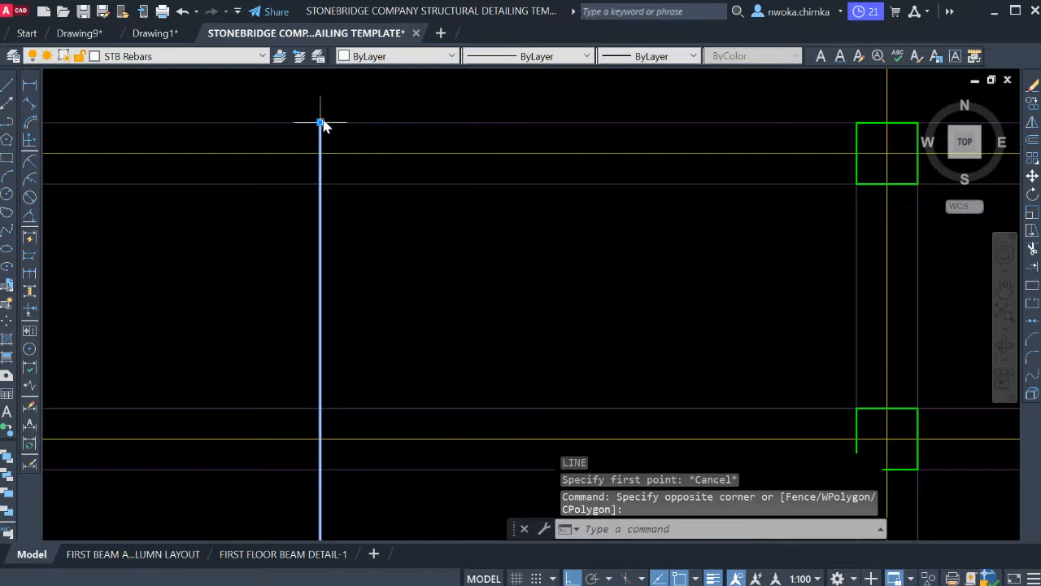
pyautogui.click(320, 123)
pyautogui.scroll(4, 323, 132)
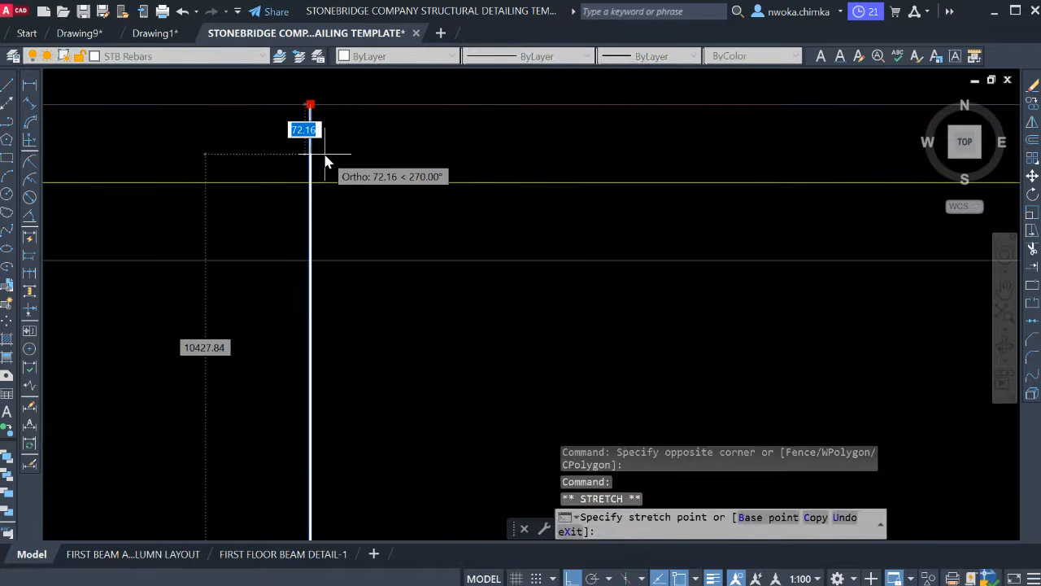
pyautogui.write('25')
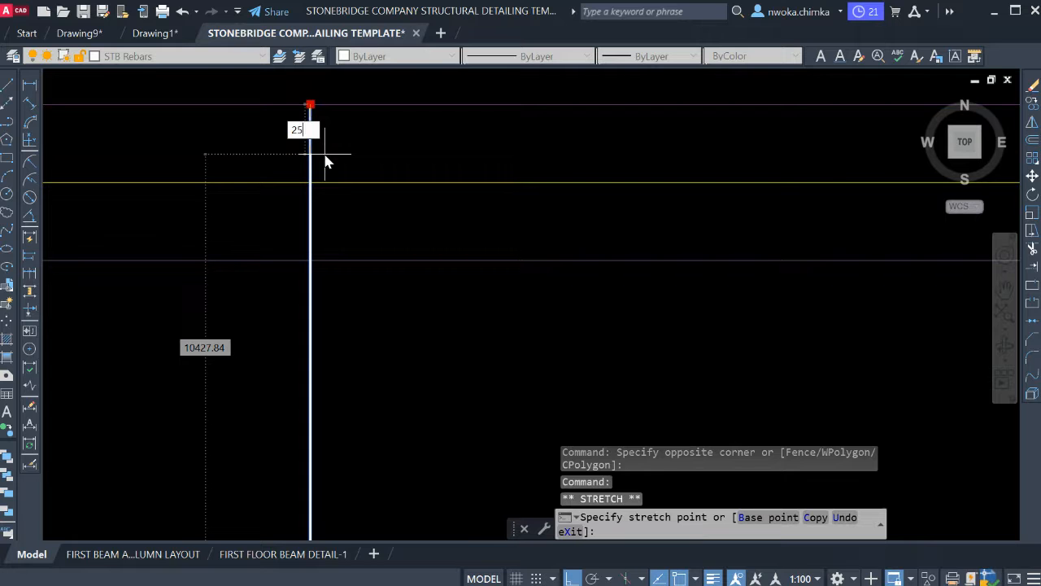
pyautogui.press('Return')
pyautogui.press('Escape')
# Draw the bar's upper bend with a line 100 mm to the east and a 600 mm return leg downward.
pyautogui.write('L')
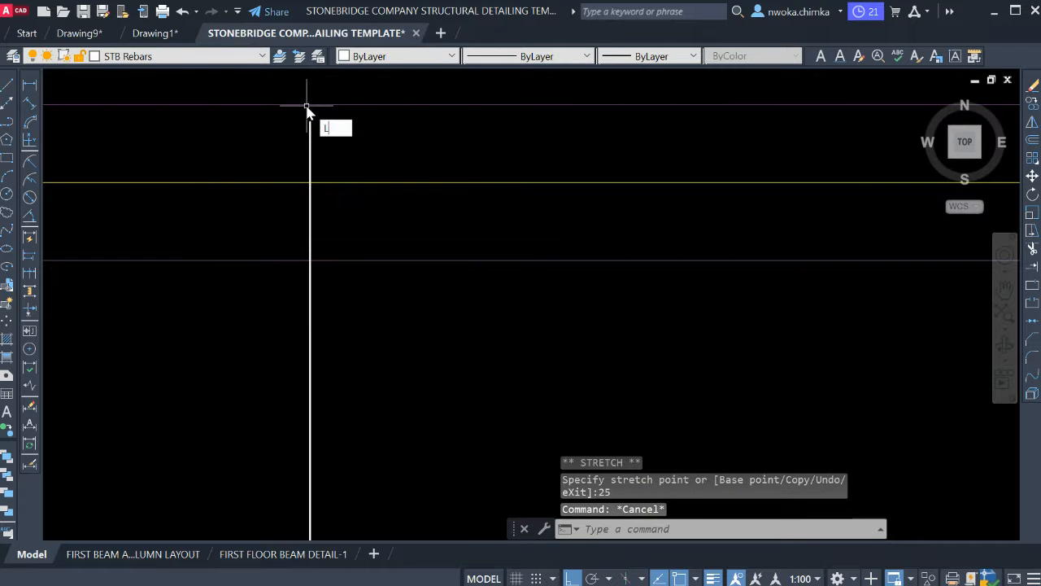
pyautogui.press('Return')
pyautogui.click(310, 121)
pyautogui.write('1')
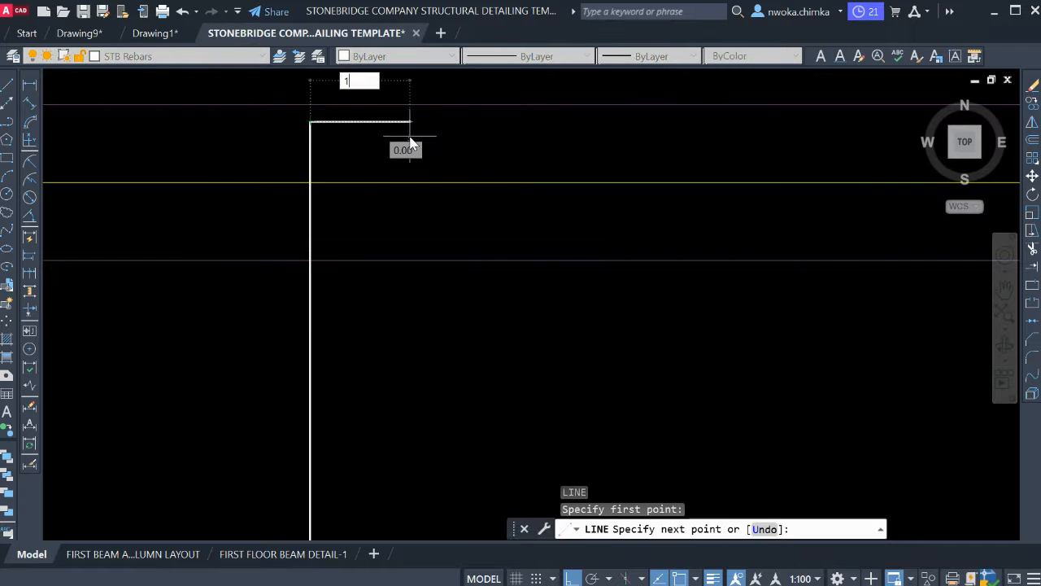
pyautogui.write('00')
pyautogui.press('Return')
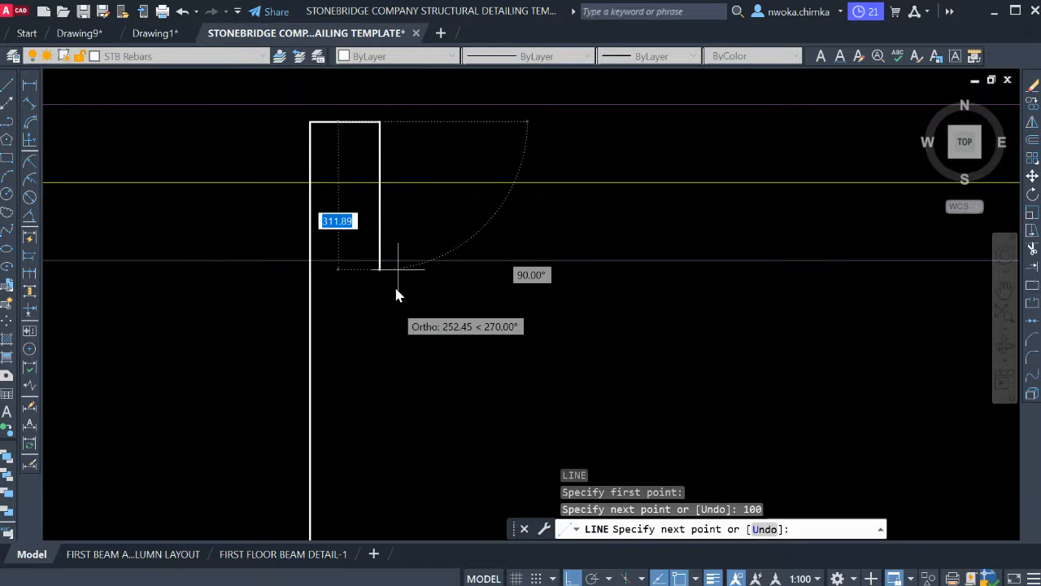
pyautogui.write('600')
pyautogui.press('Return')
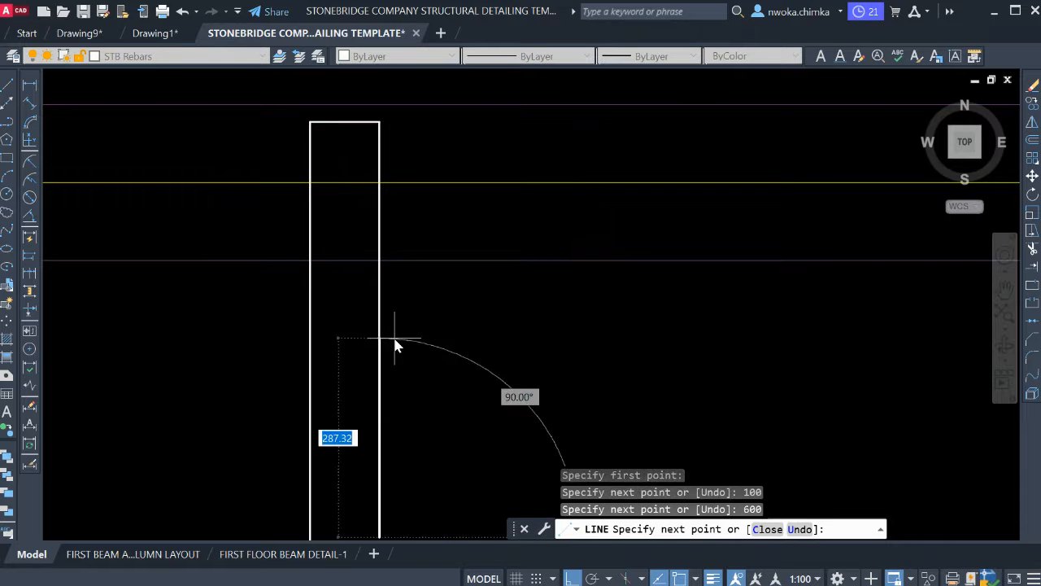
pyautogui.scroll(-8, 396, 244)
pyautogui.press('Escape')
pyautogui.scroll(-3, 402, 207)
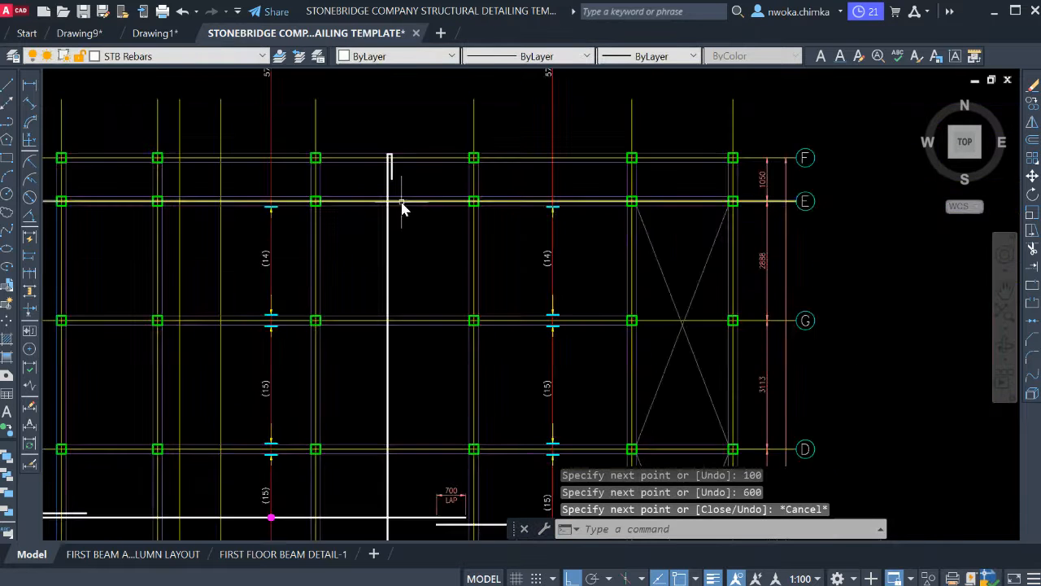
pyautogui.press('Return')
pyautogui.moveTo(421, 313); pyautogui.dragTo(424, 166, button='middle')
pyautogui.scroll(2, 418, 271)
pyautogui.scroll(-2, 400, 287)
pyautogui.scroll(4, 379, 310)
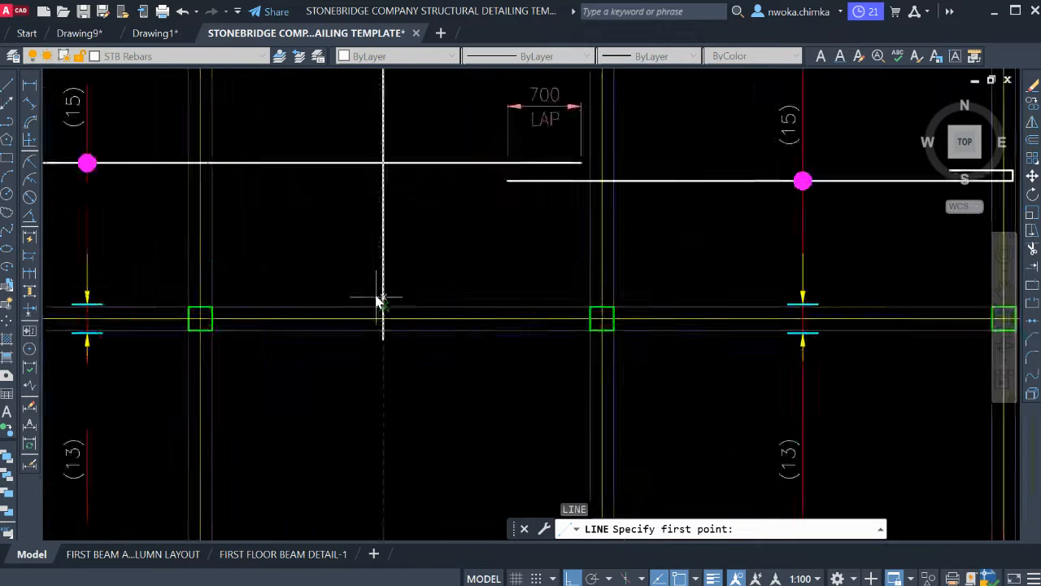
pyautogui.scroll(-2, 377, 301)
pyautogui.scroll(4, 378, 307)
pyautogui.press('Escape')
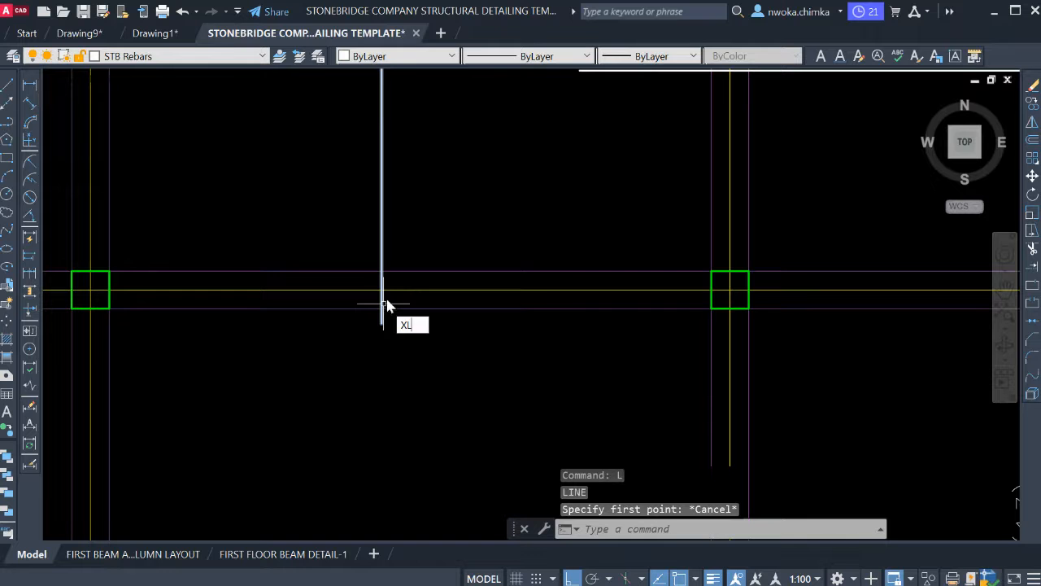
# Draw a horizontal construction line through the vertical bar's lower end and set its colour to Red.
pyautogui.press('Return')
pyautogui.write('H')
pyautogui.press('Return')
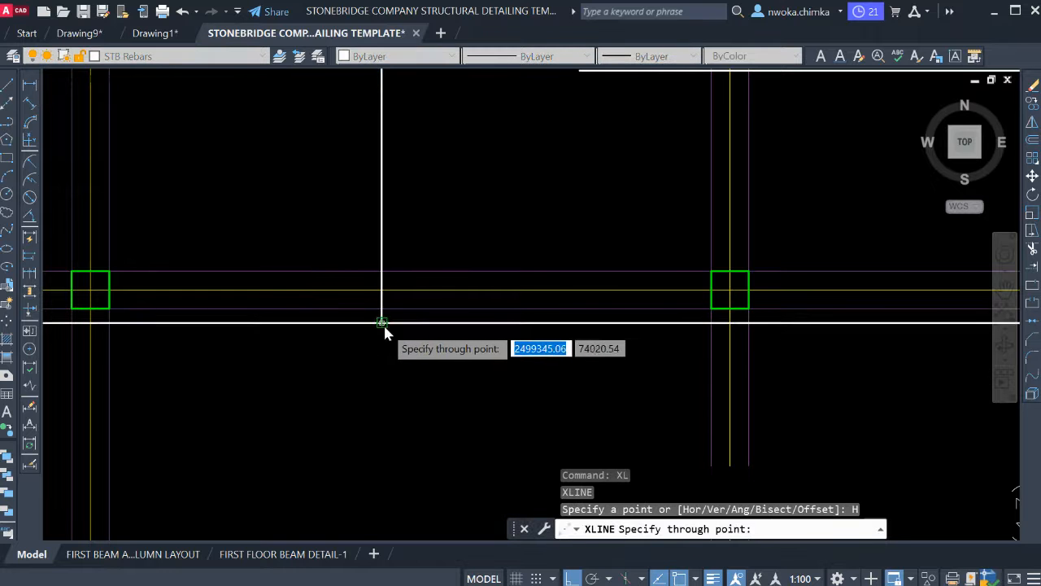
pyautogui.click(383, 323)
pyautogui.press('Escape')
pyautogui.click(394, 323)
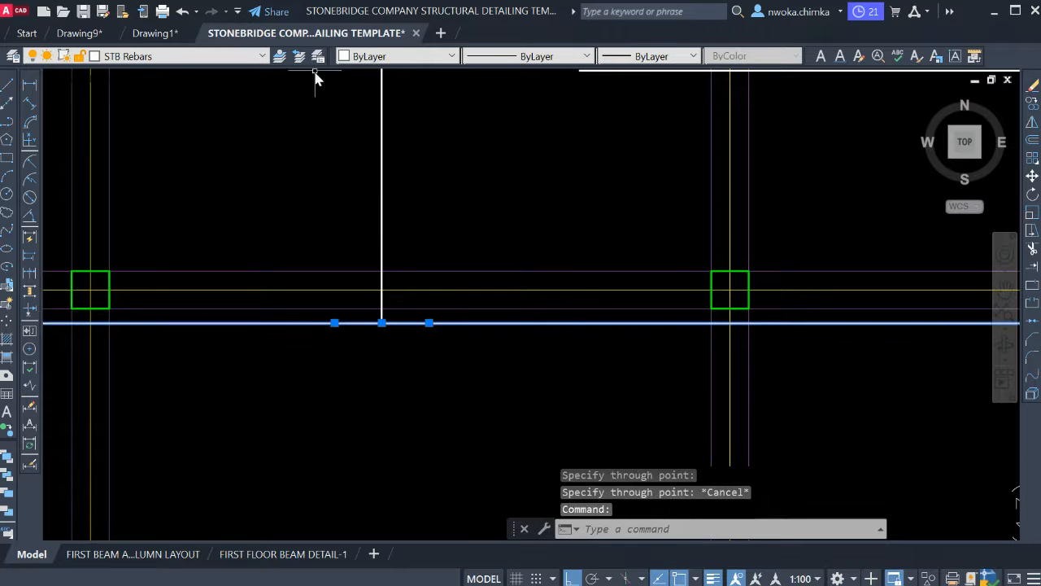
pyautogui.click(366, 97)
pyautogui.press('Escape')
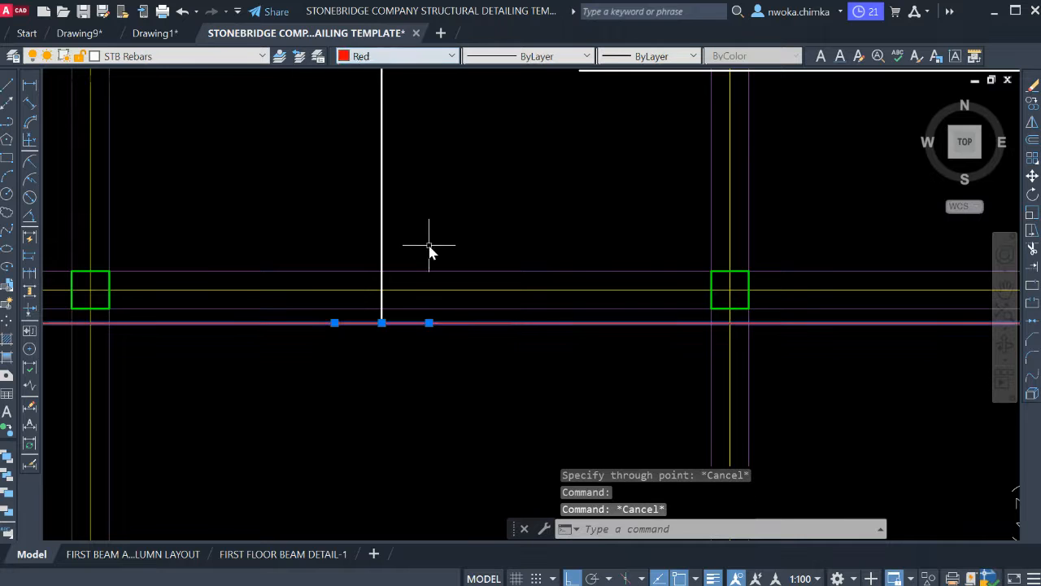
# Offset the red construction line 700 mm upward and erase the original line at the bar's lower end.
pyautogui.press('Return')
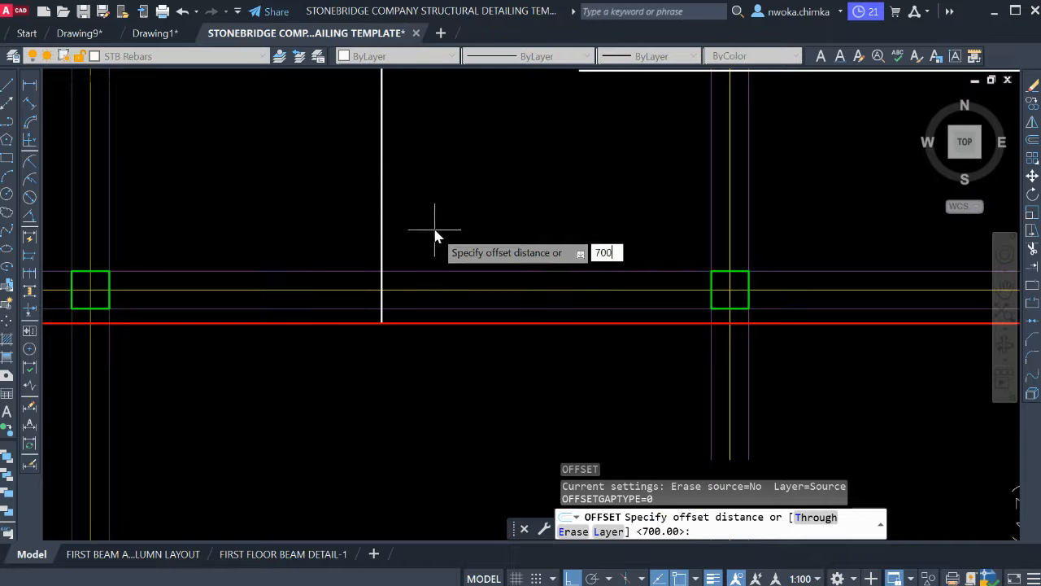
pyautogui.write('700')
pyautogui.press('Return')
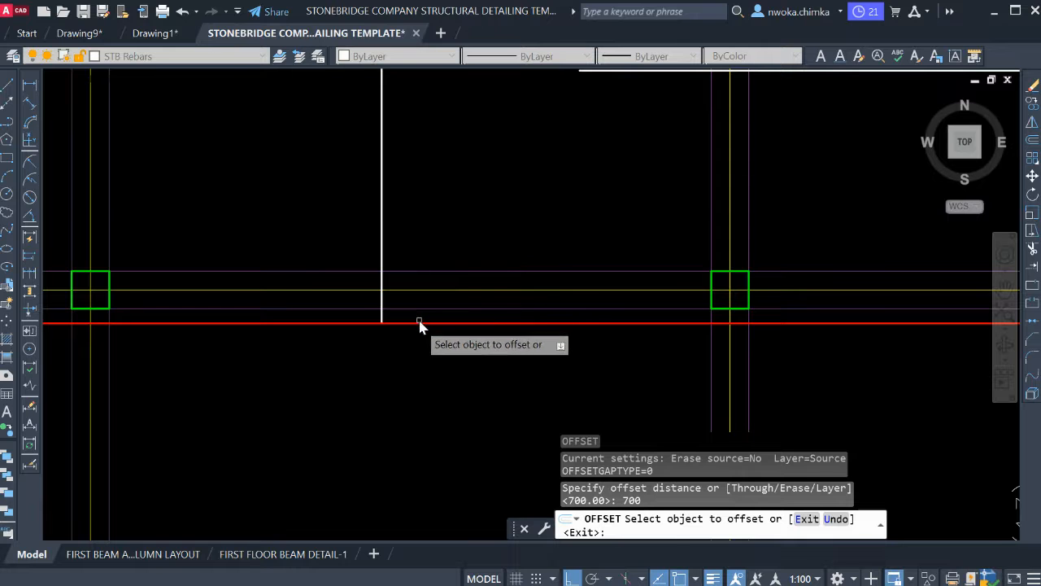
pyautogui.click(416, 323)
pyautogui.click(421, 214)
pyautogui.press('Escape')
pyautogui.click(409, 302)
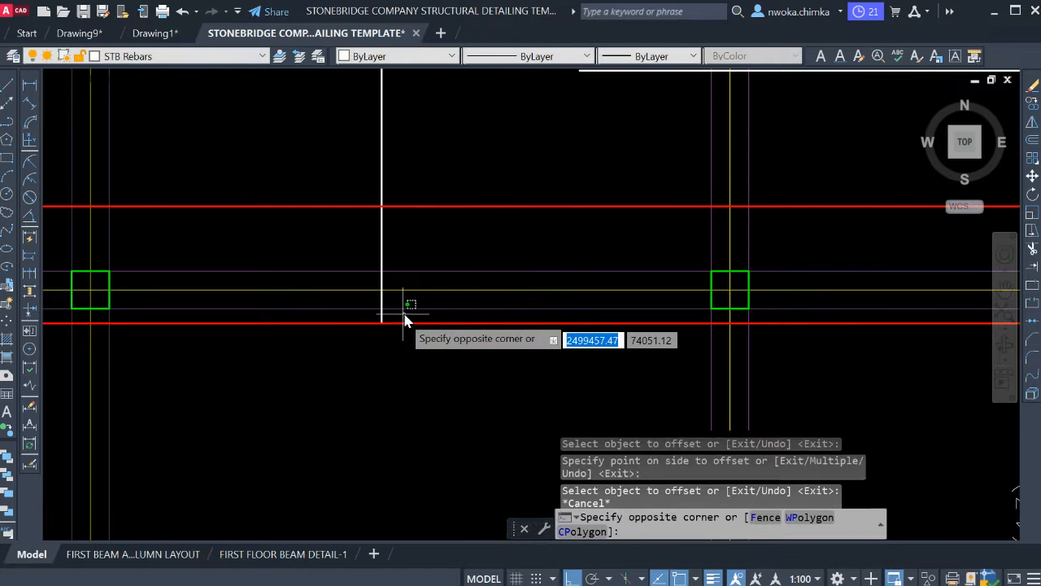
pyautogui.click(397, 332)
pyautogui.press('Return')
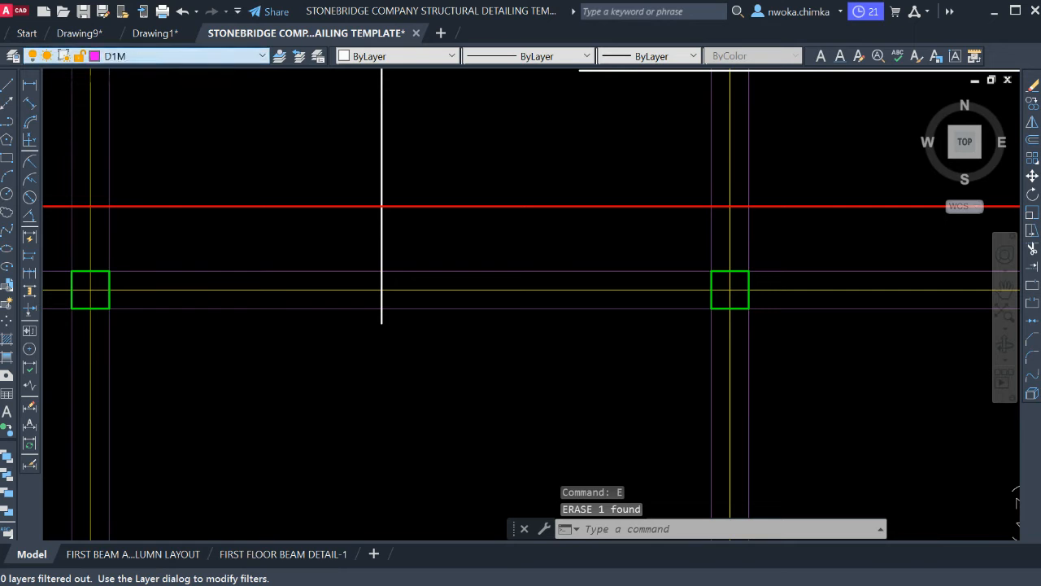
# On the Dimension Line layer, add a vertical linear dimension from the bar's lower end to the red construction line, placed beside the bar.
pyautogui.click(165, 177)
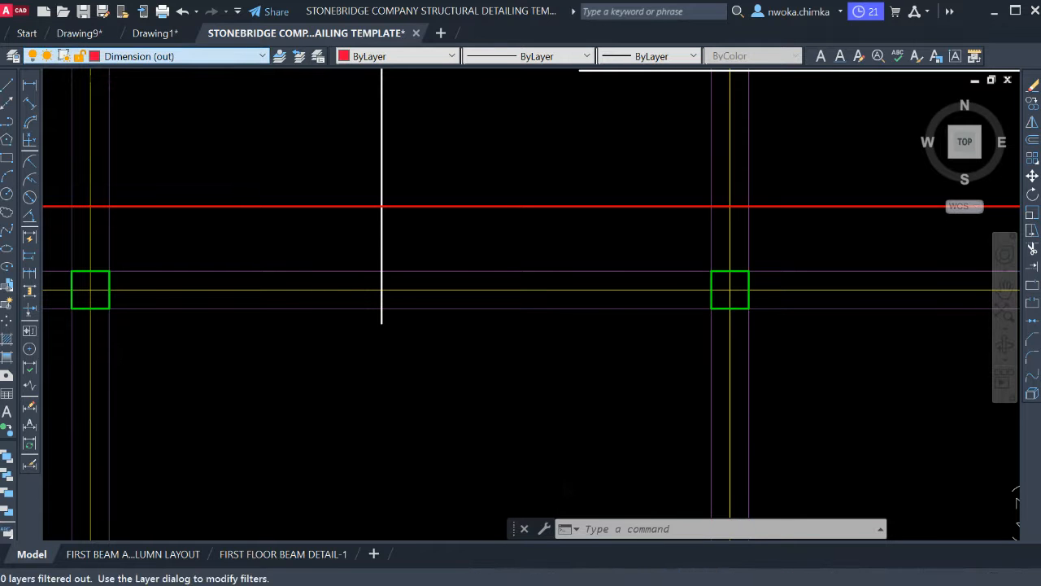
pyautogui.click(31, 85)
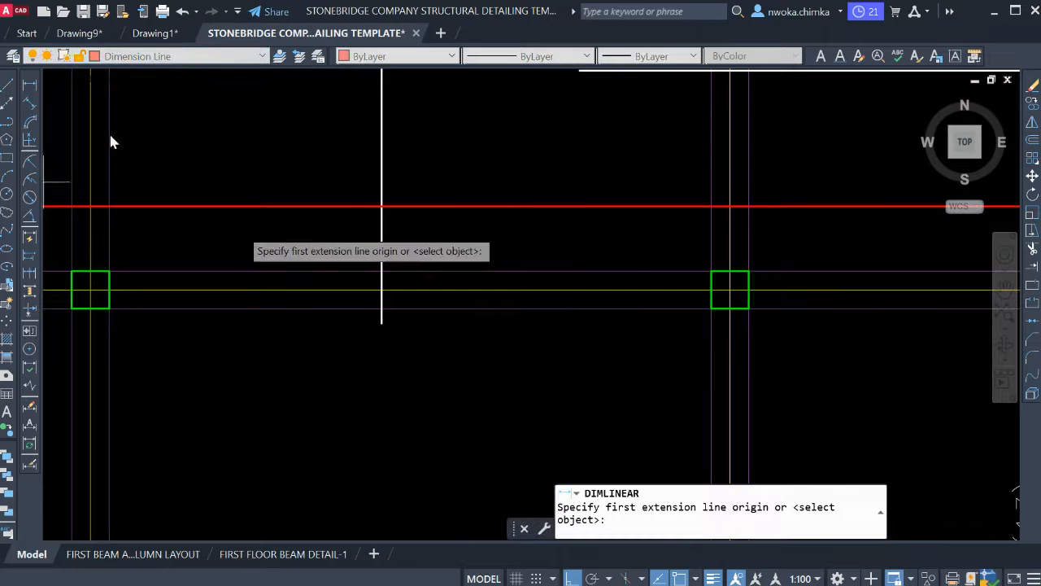
pyautogui.click(381, 323)
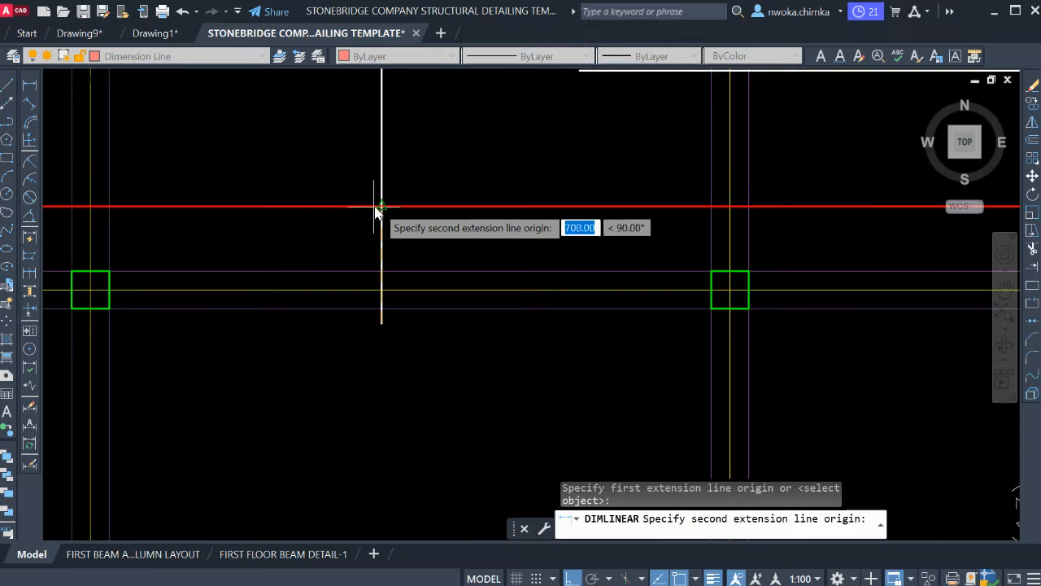
pyautogui.click(382, 206)
pyautogui.scroll(1, 324, 226)
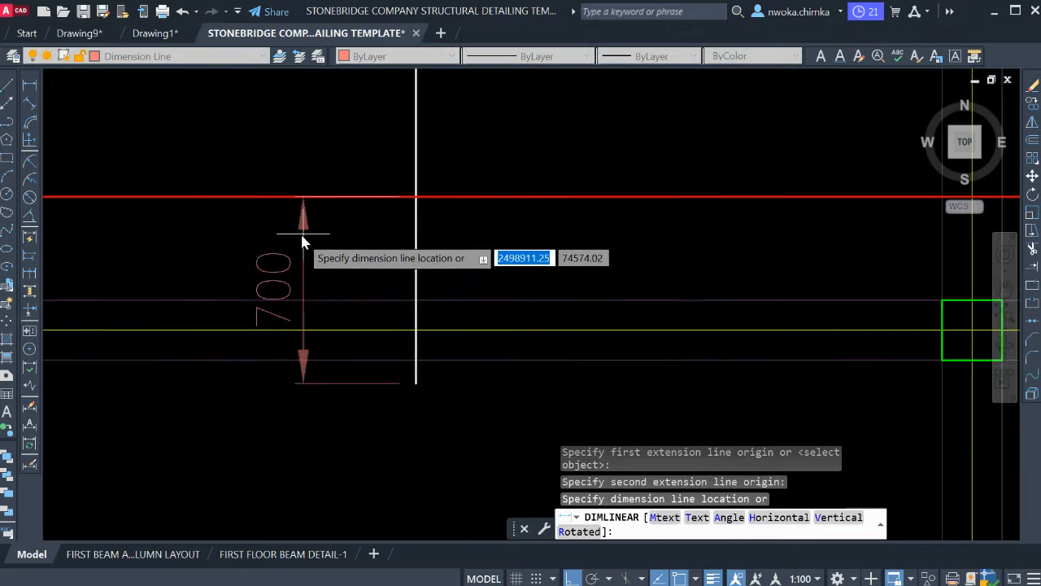
pyautogui.click(301, 232)
pyautogui.scroll(-2, 348, 241)
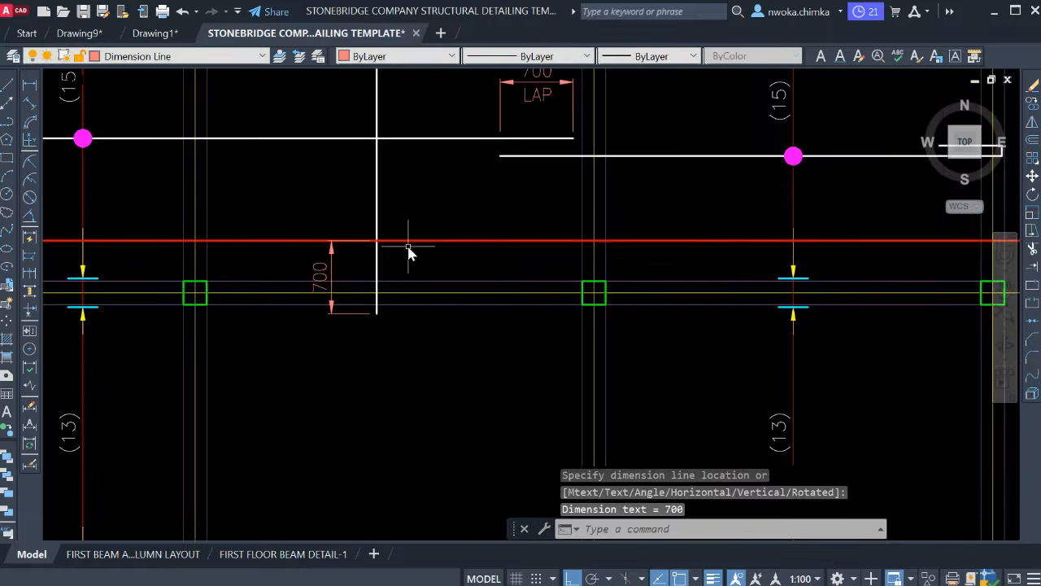
pyautogui.scroll(-2, 440, 232)
pyautogui.scroll(5, 390, 248)
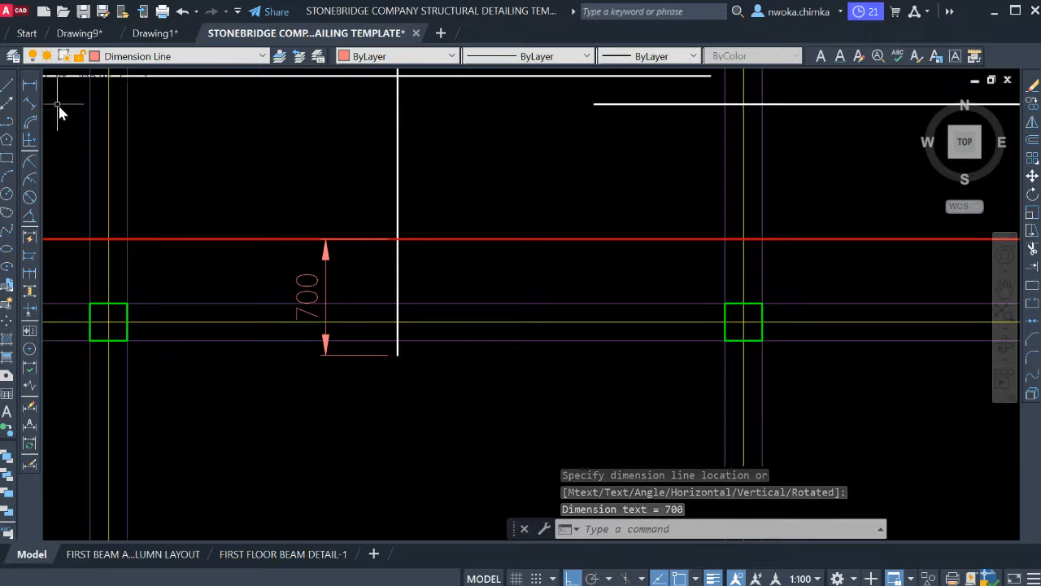
# Place a spare vertical linear dimension about 921 mm long below the bar's lower end and explode it.
pyautogui.click(29, 84)
pyautogui.scroll(-1, 533, 190)
pyautogui.click(466, 346)
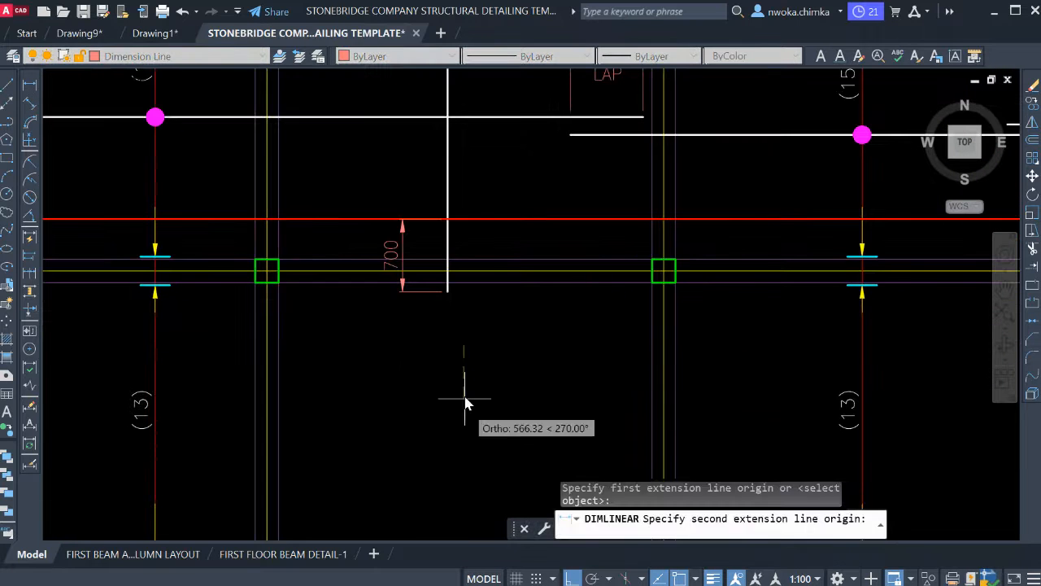
pyautogui.click(465, 441)
pyautogui.click(422, 439)
pyautogui.click(421, 397)
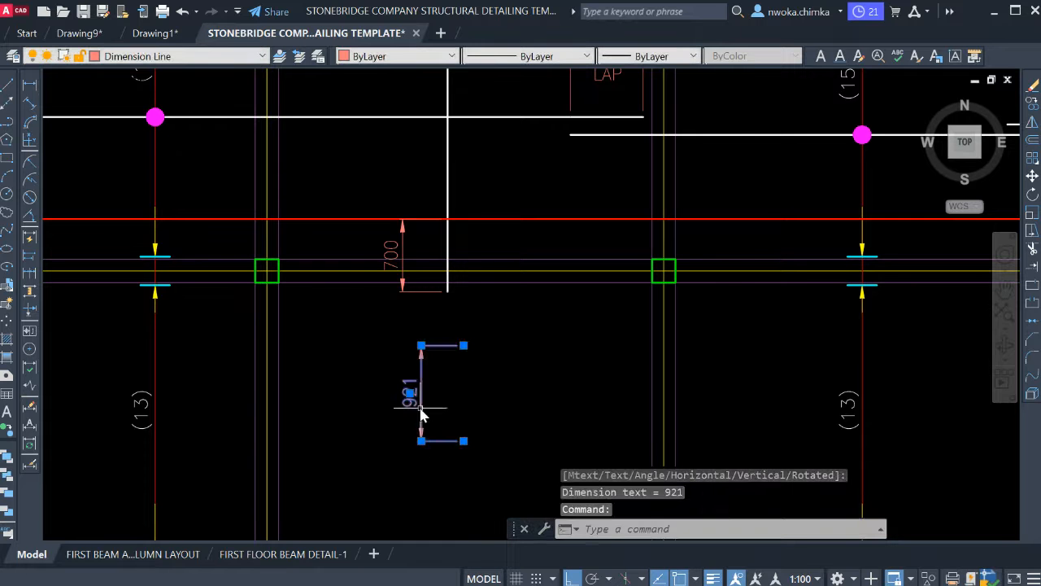
pyautogui.click(1031, 394)
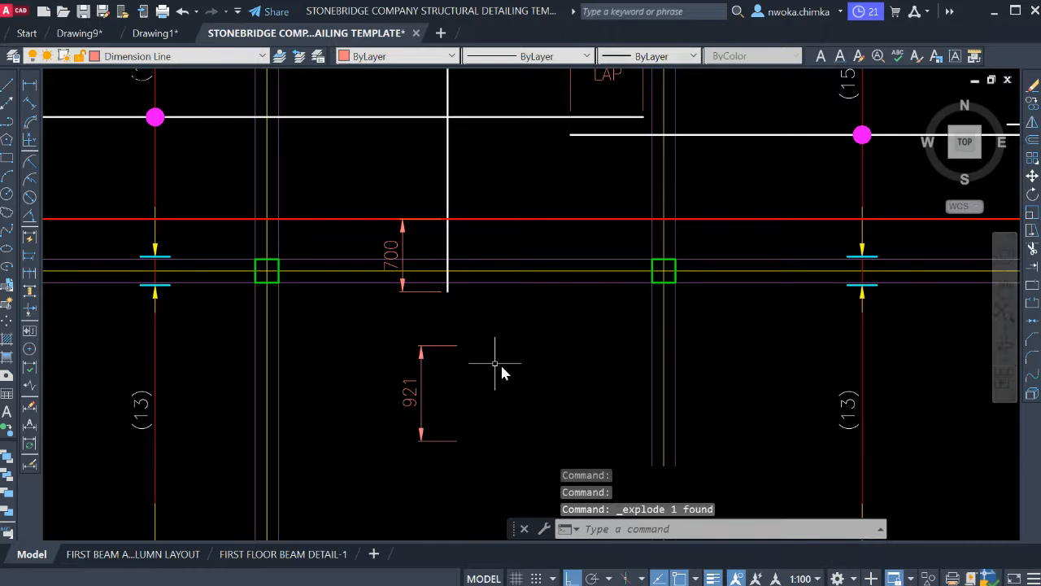
# Erase the exploded dimension's extension lines, arrowheads and dimension line, keeping only its text.
pyautogui.scroll(3, 463, 362)
pyautogui.click(453, 363)
pyautogui.click(366, 288)
pyautogui.scroll(-3, 385, 247)
pyautogui.scroll(4, 405, 350)
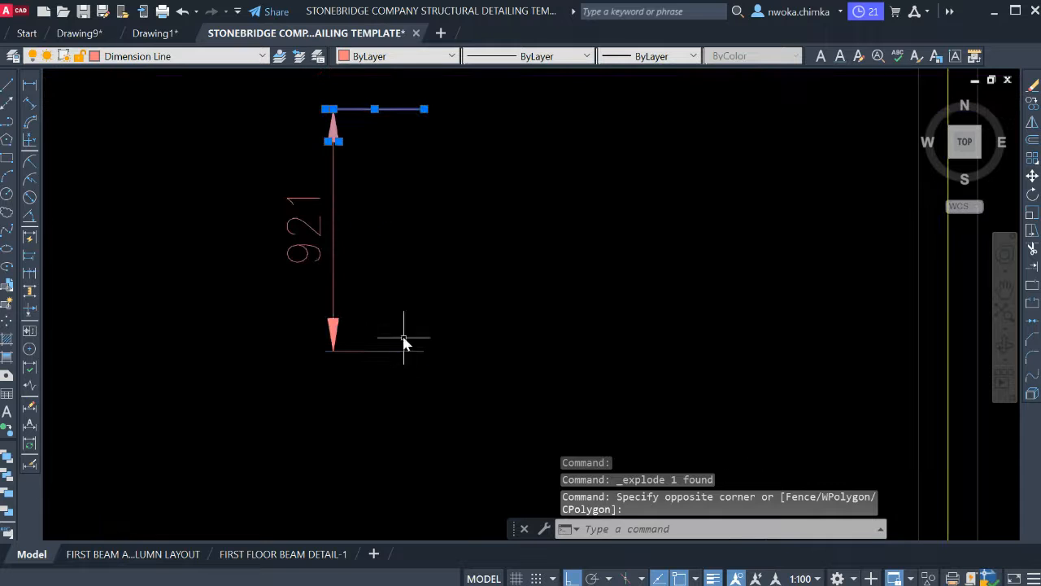
pyautogui.click(406, 344)
pyautogui.click(285, 390)
pyautogui.write('E')
pyautogui.press('Return')
pyautogui.click(332, 324)
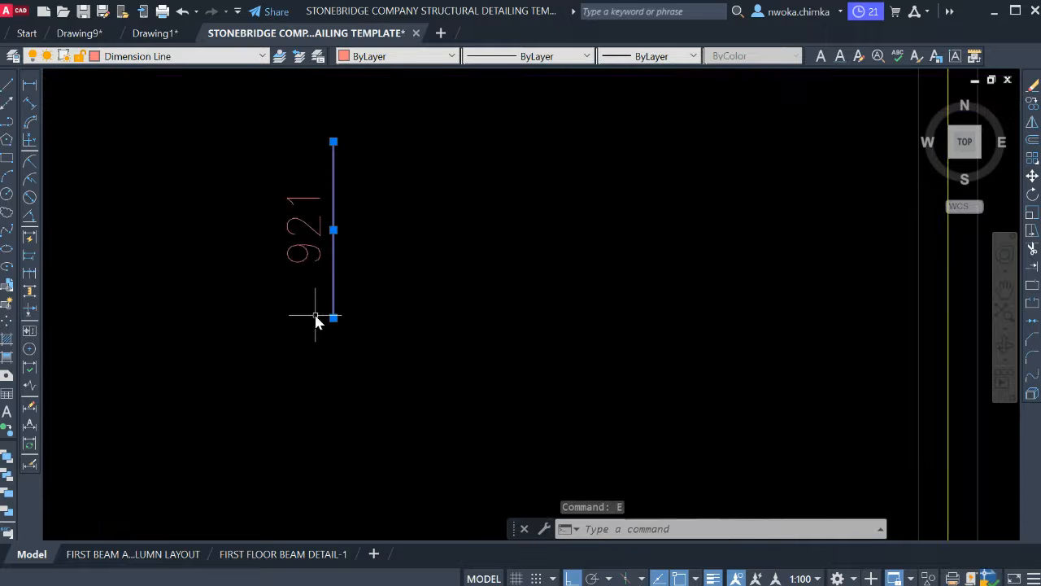
pyautogui.press('Delete')
# Change the leftover dimension text to LAP.
pyautogui.click(322, 258)
pyautogui.doubleClick(321, 257)
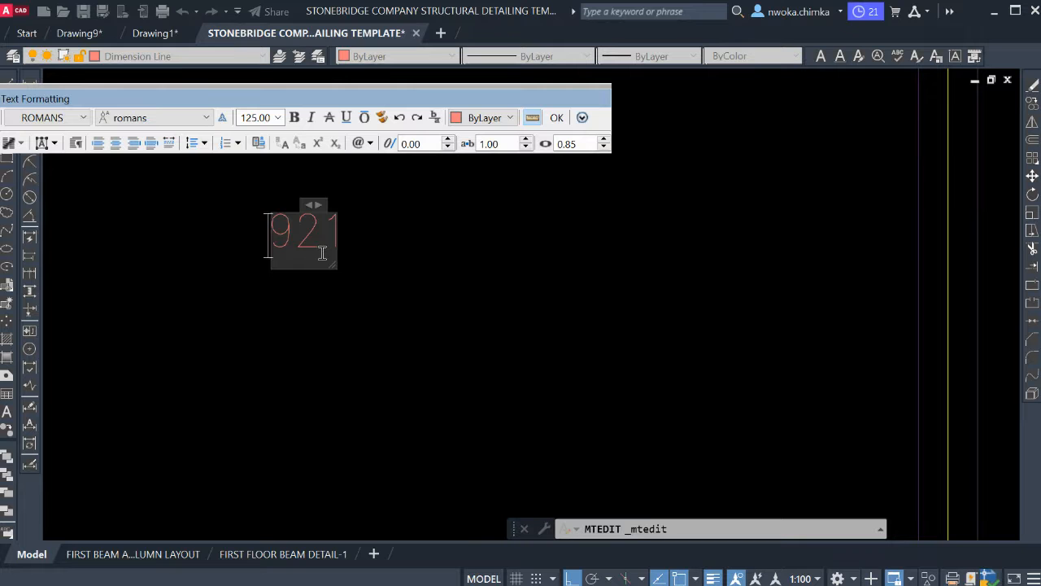
pyautogui.write('LA')
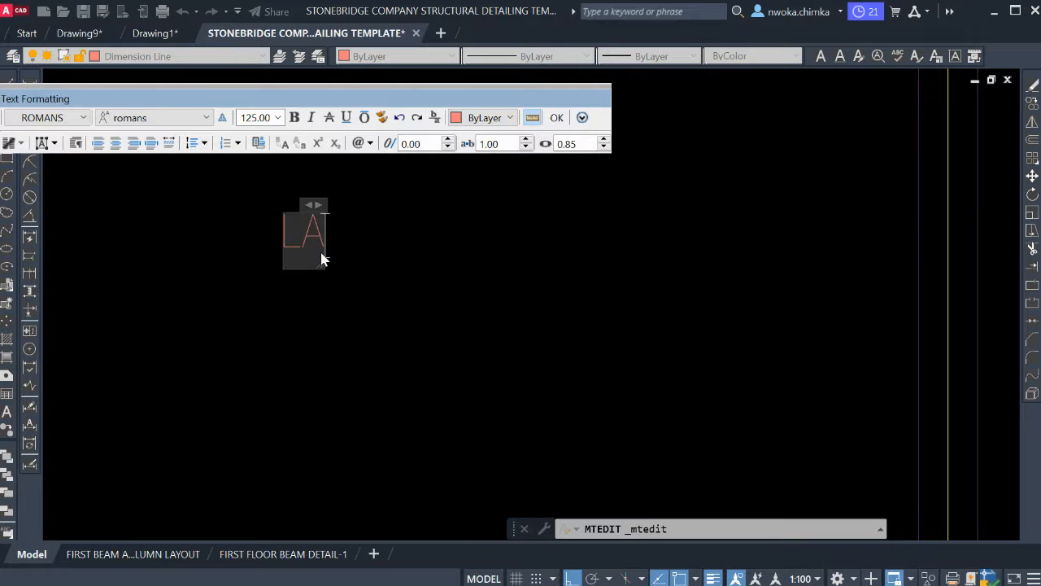
pyautogui.write('P')
pyautogui.click(400, 324)
# With Ortho off, move the LAP text beside the 700 mm dimension line, opposite its value.
pyautogui.click(367, 226)
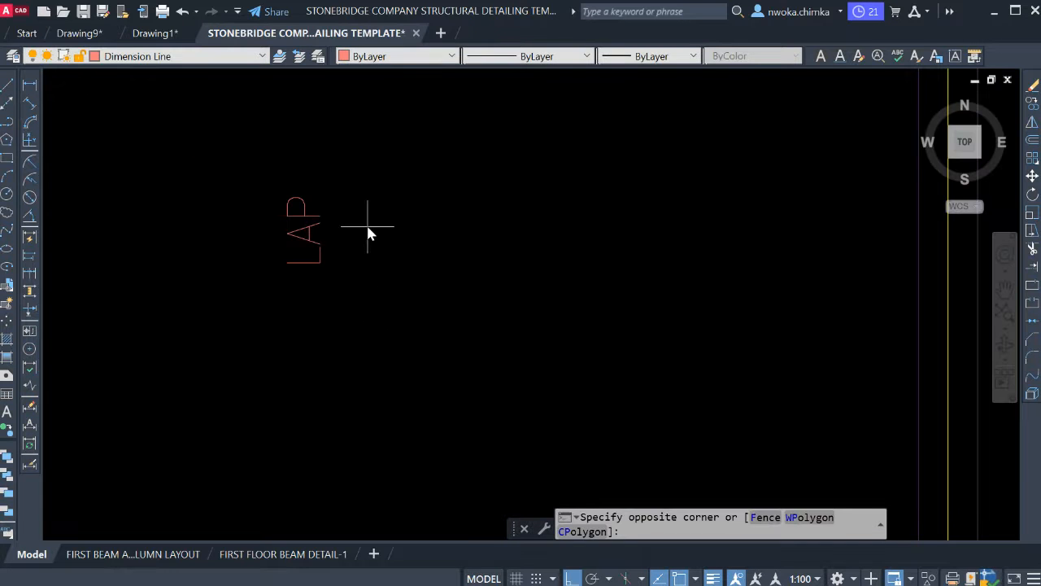
pyautogui.click(302, 264)
pyautogui.write('M')
pyautogui.press('space')
pyautogui.click(305, 247)
pyautogui.scroll(-5, 406, 352)
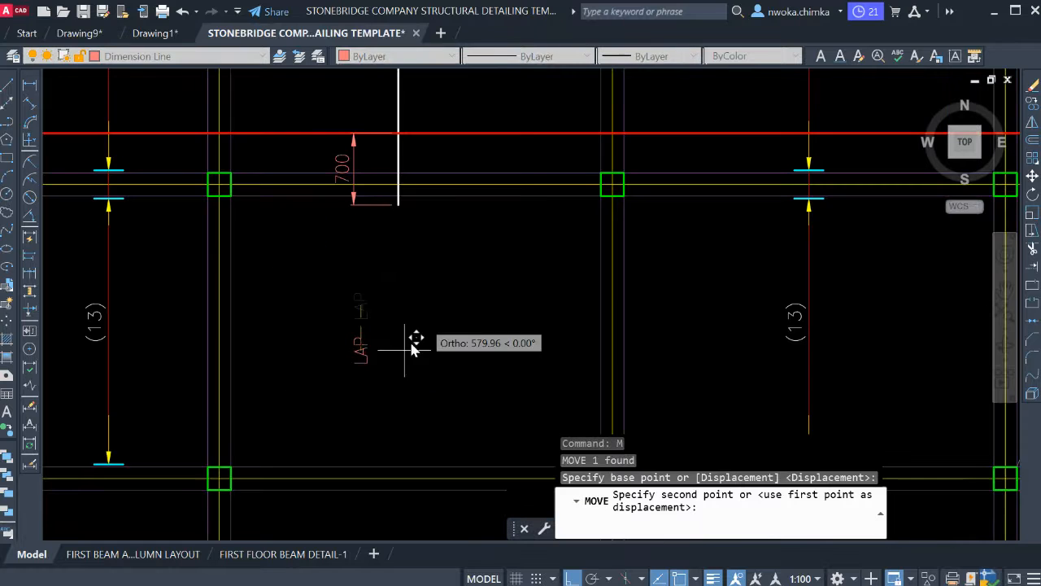
pyautogui.moveTo(439, 276); pyautogui.dragTo(440, 289, button='middle')
pyautogui.press('F8')
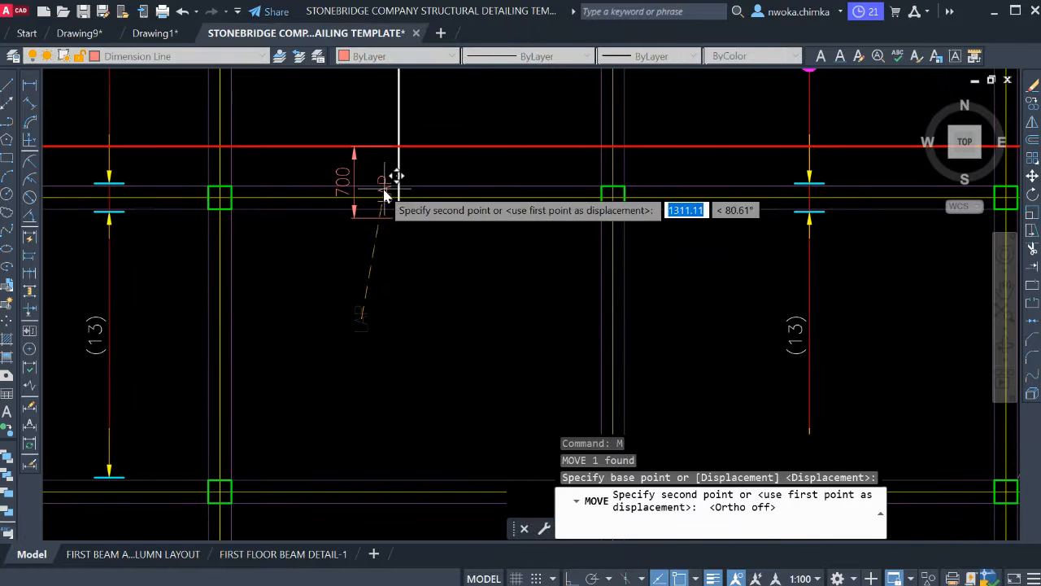
pyautogui.scroll(8, 377, 175)
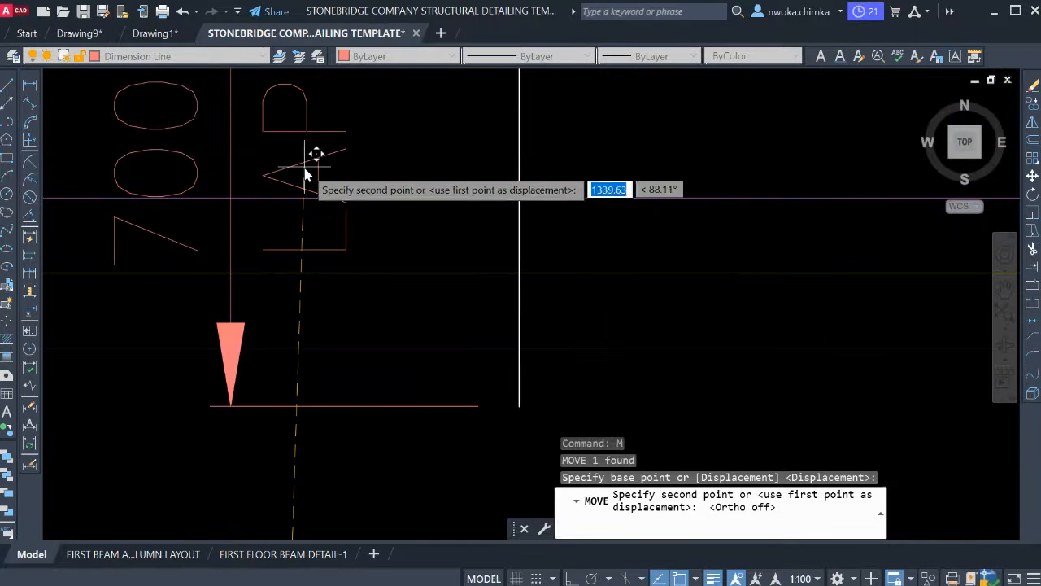
pyautogui.click(312, 160)
pyautogui.scroll(-3, 376, 208)
pyautogui.moveTo(376, 205); pyautogui.dragTo(393, 231, button='middle')
pyautogui.scroll(-5, 389, 188)
pyautogui.scroll(5, 396, 181)
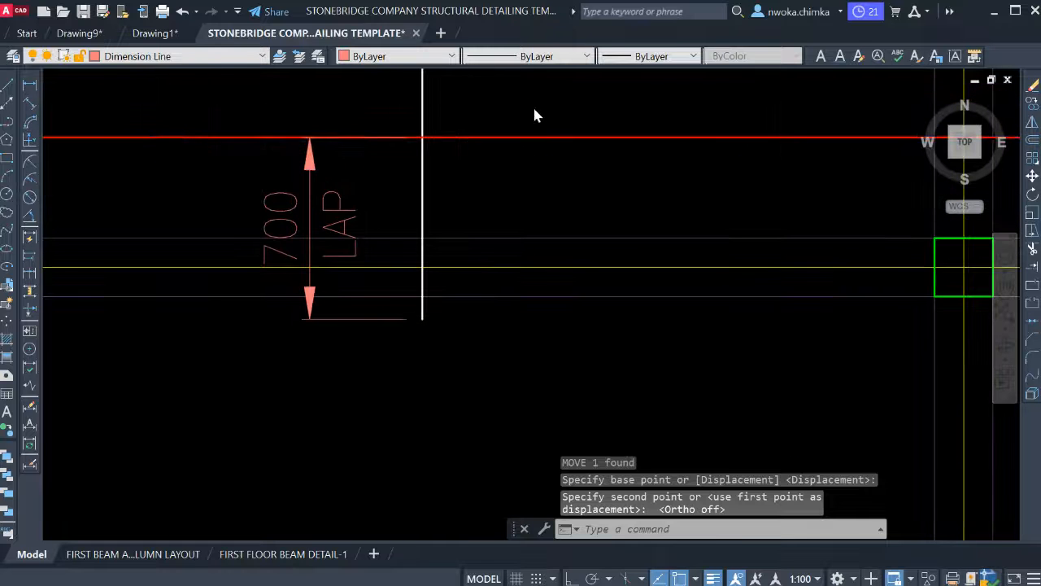
# Erase the red construction line at the upper end of the lap dimension.
pyautogui.click(533, 107)
pyautogui.click(516, 150)
pyautogui.press('Return')
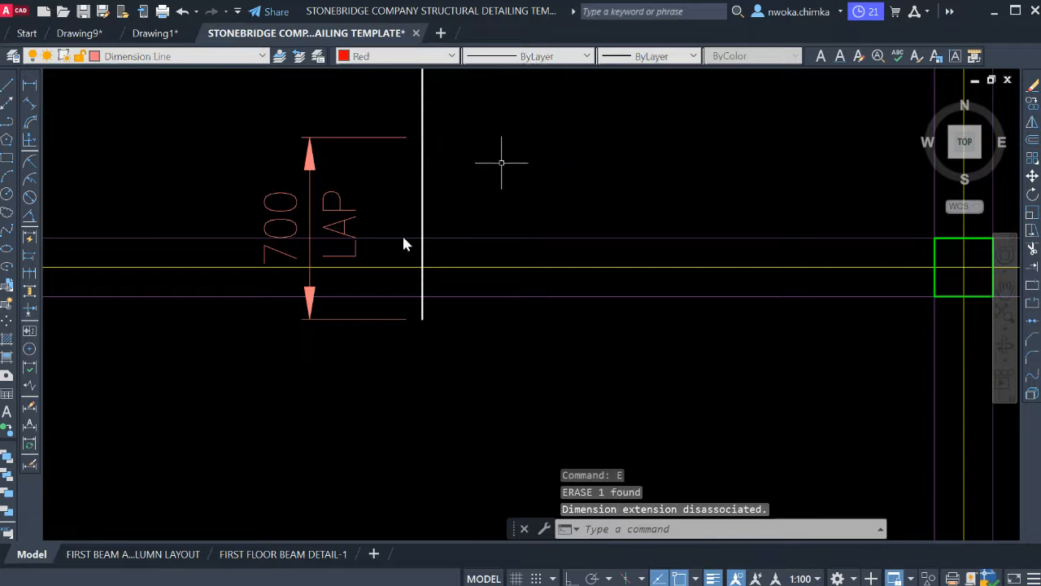
# Draw a temporary rectangle around the 700 and LAP texts, reaching past the dimension's lower arrowhead.
pyautogui.scroll(-4, 407, 252)
pyautogui.scroll(6, 358, 248)
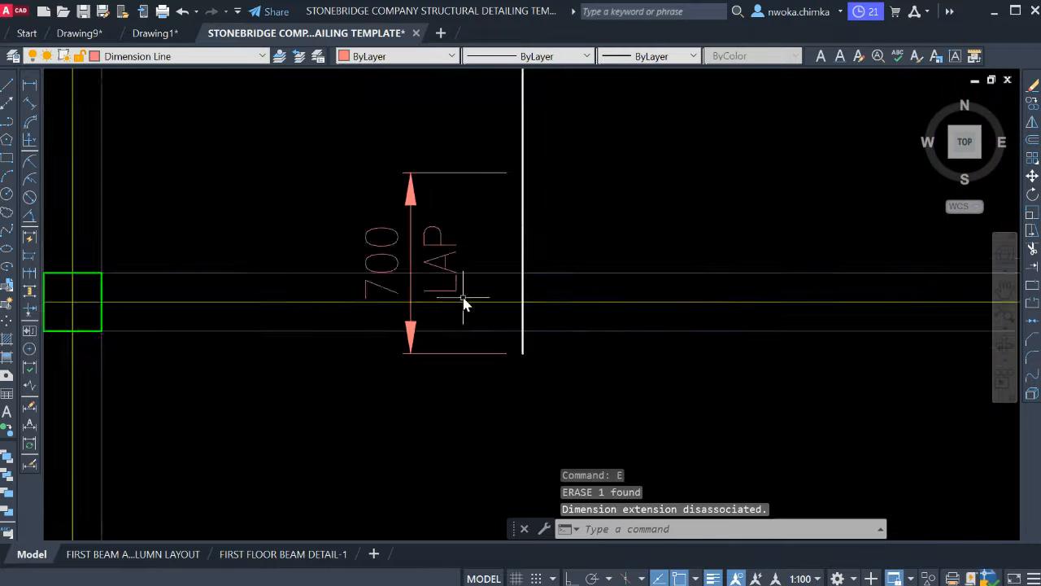
pyautogui.scroll(-2, 462, 272)
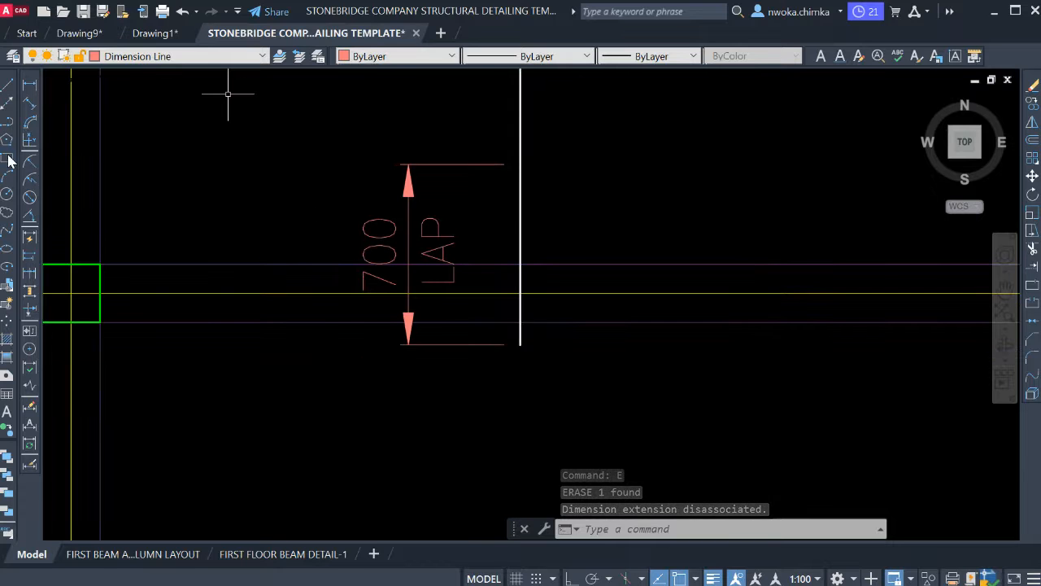
pyautogui.write('rec')
pyautogui.press('Return')
pyautogui.scroll(2, 326, 218)
pyautogui.click(370, 219)
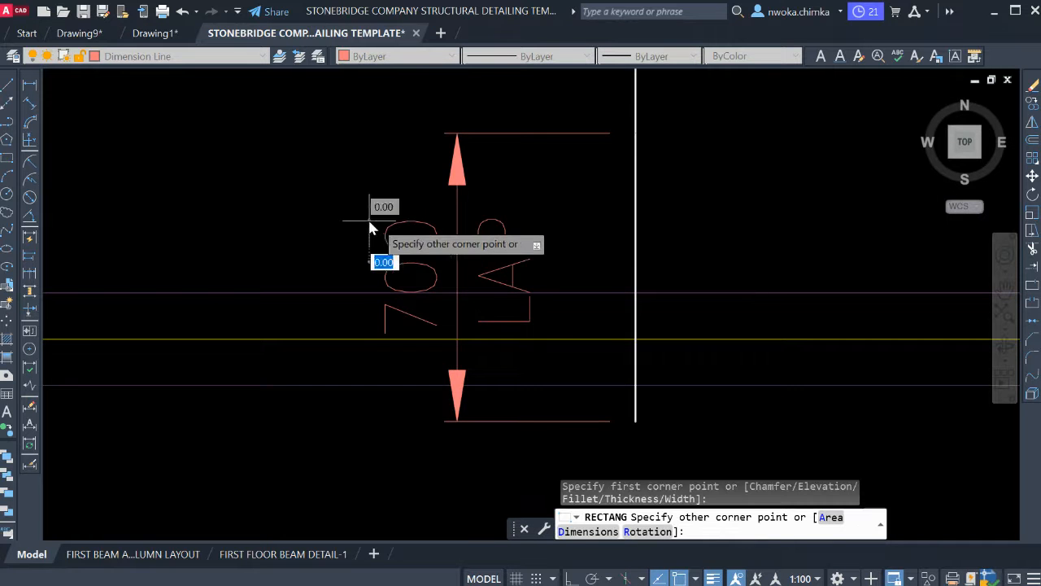
pyautogui.scroll(-2, 376, 220)
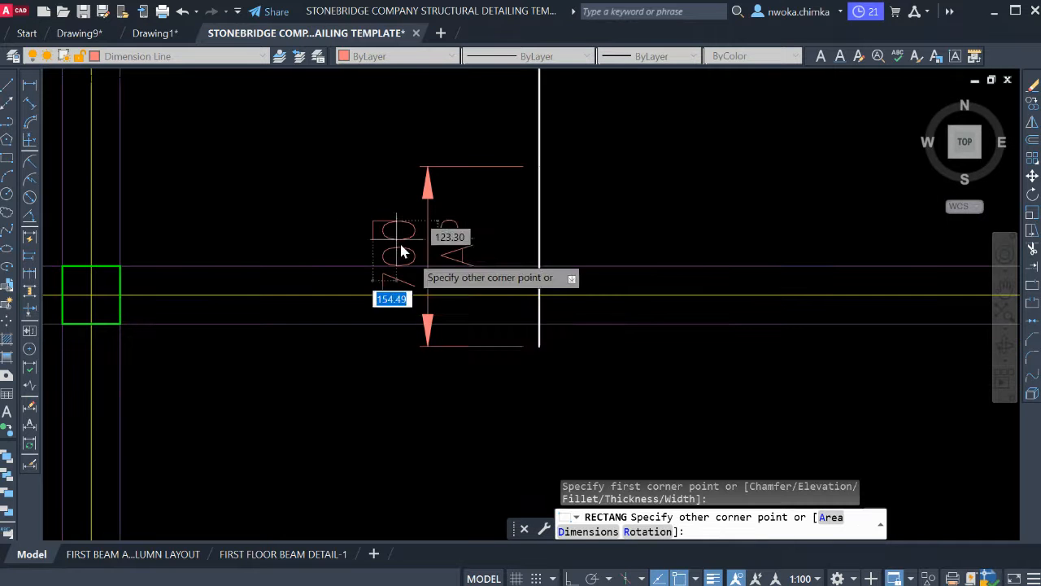
pyautogui.click(492, 359)
pyautogui.click(492, 359)
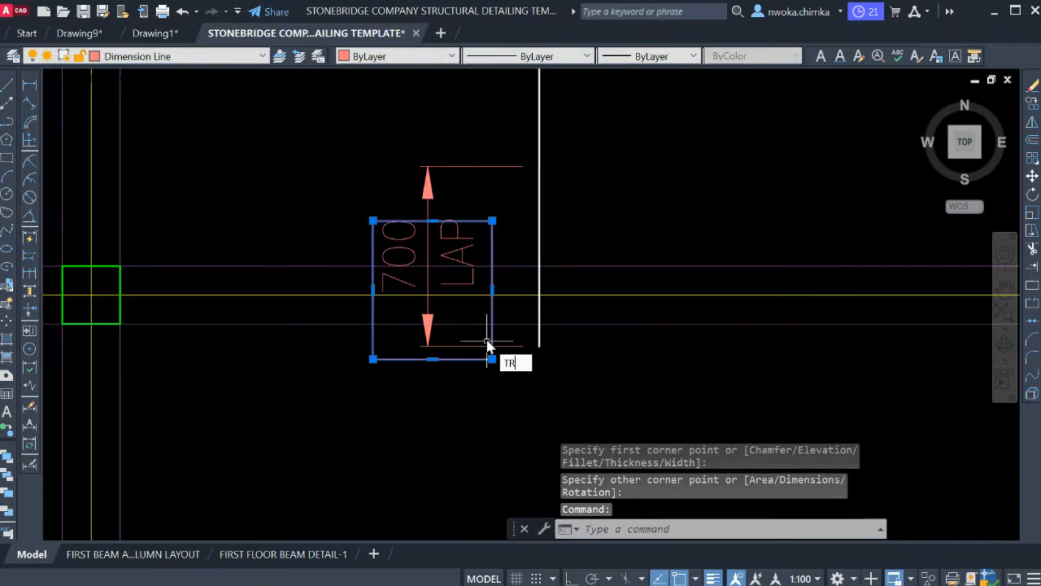
# Trim the beam lines and gridline inside the rectangle around the lap dimension, and erase the rectangle.
pyautogui.write('TR')
pyautogui.press('Return')
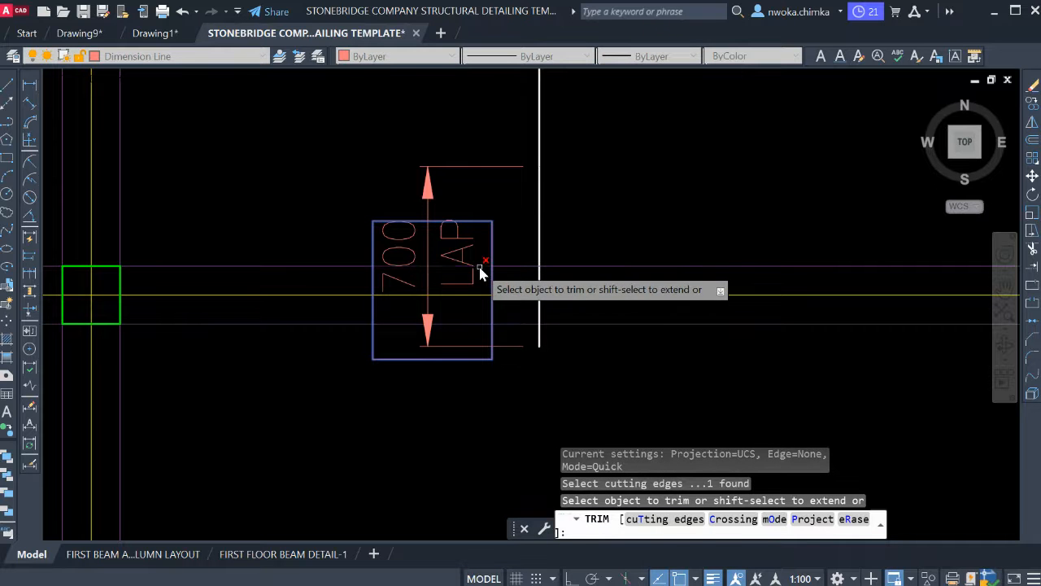
pyautogui.click(479, 281)
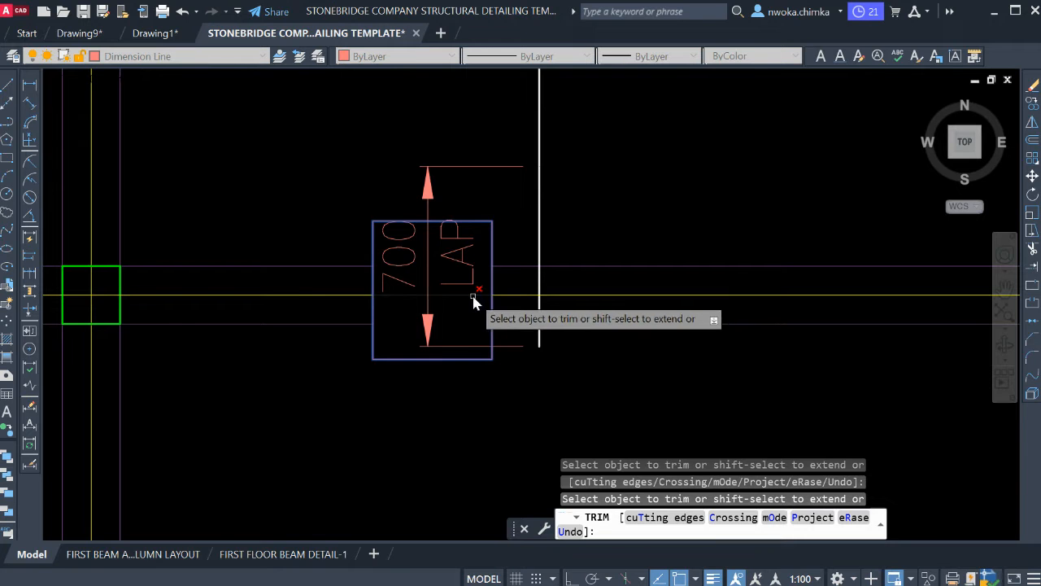
pyautogui.press('Escape')
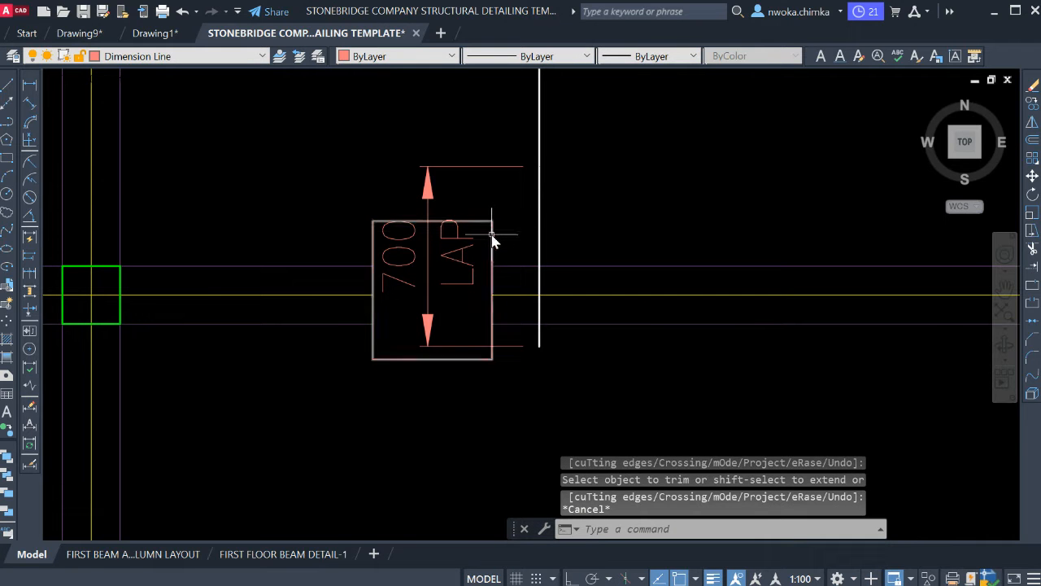
pyautogui.click(493, 223)
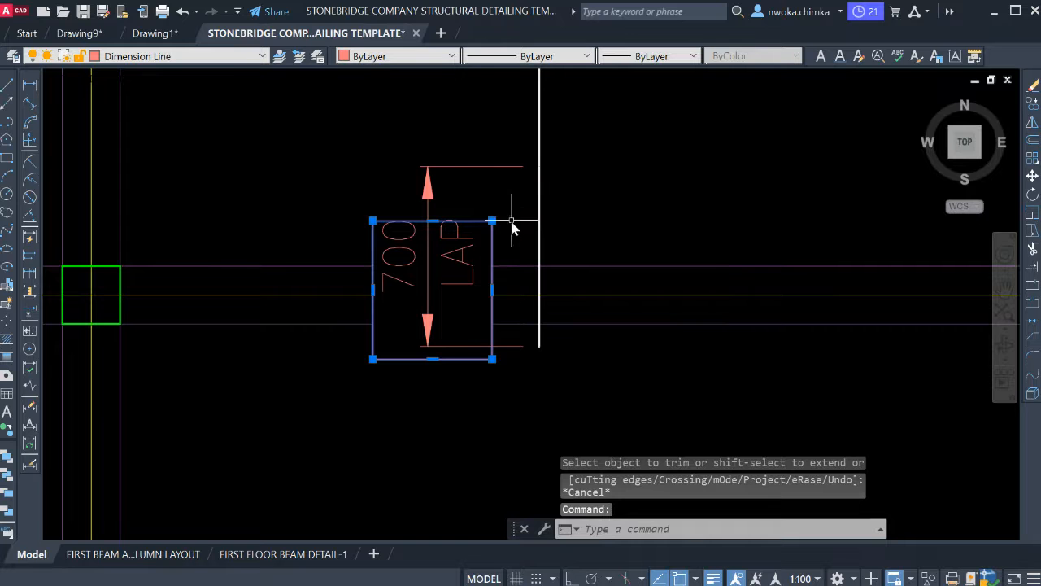
pyautogui.press('Return')
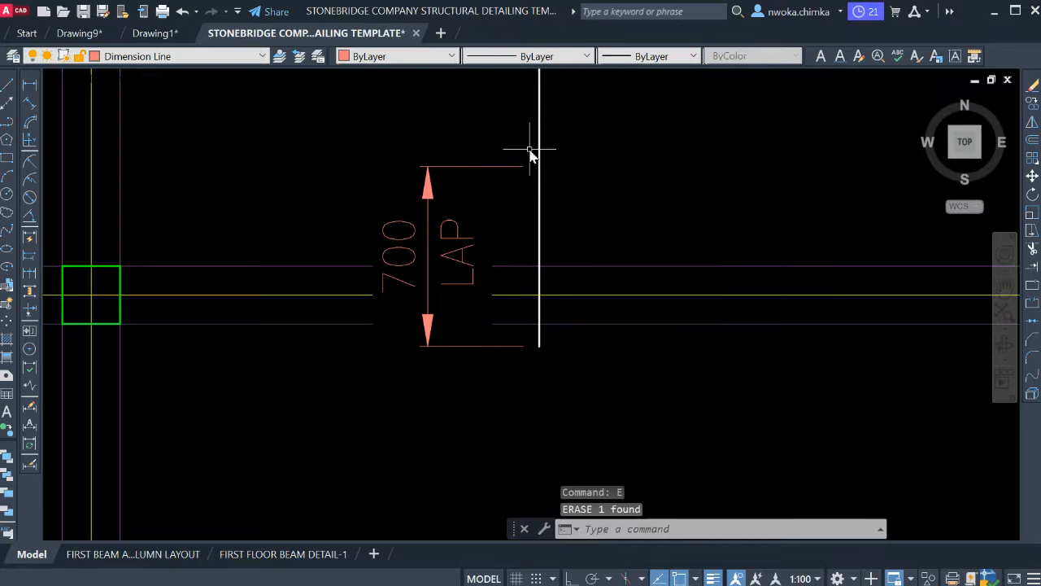
pyautogui.scroll(-8, 432, 260)
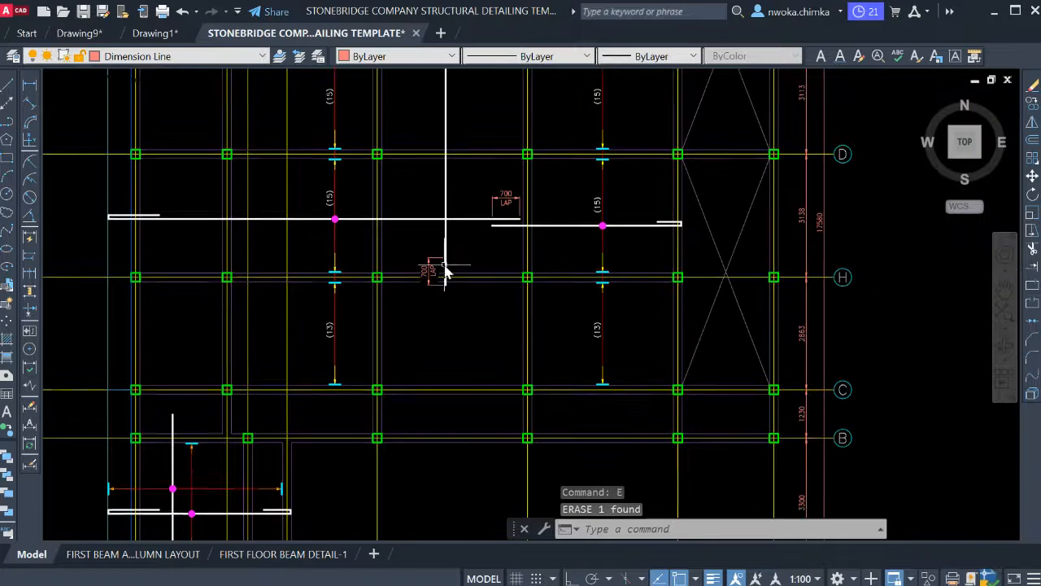
pyautogui.scroll(4, 445, 273)
pyautogui.write('l')
pyautogui.press('Return')
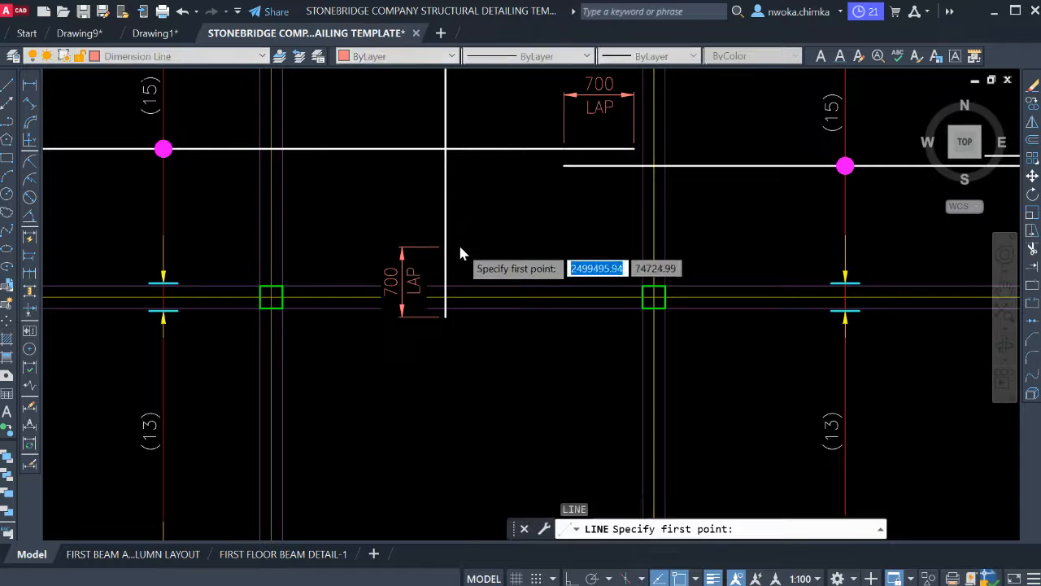
pyautogui.scroll(3, 458, 250)
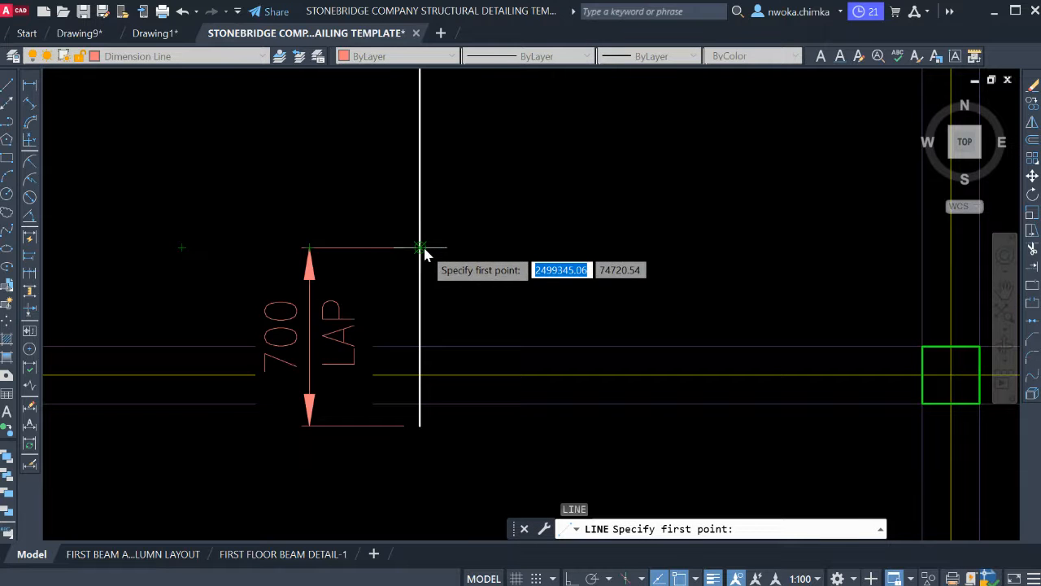
pyautogui.click(422, 245)
pyautogui.scroll(-3, 453, 163)
pyautogui.scroll(-2, 453, 164)
pyautogui.press('Escape')
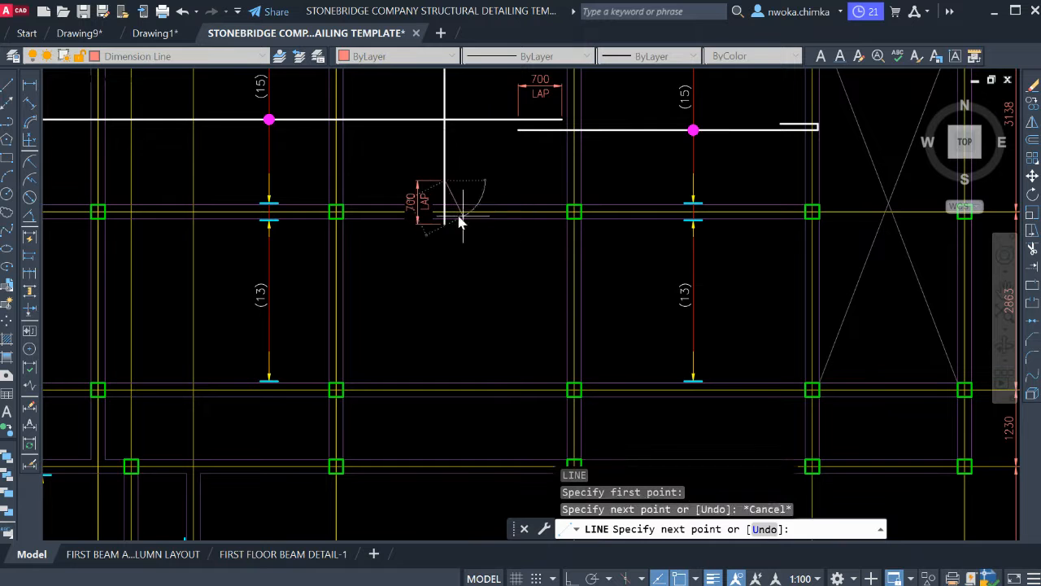
# Draw a horizontal construction line through the upper end of the vertical 700 mm lap dimension.
pyautogui.press('Return')
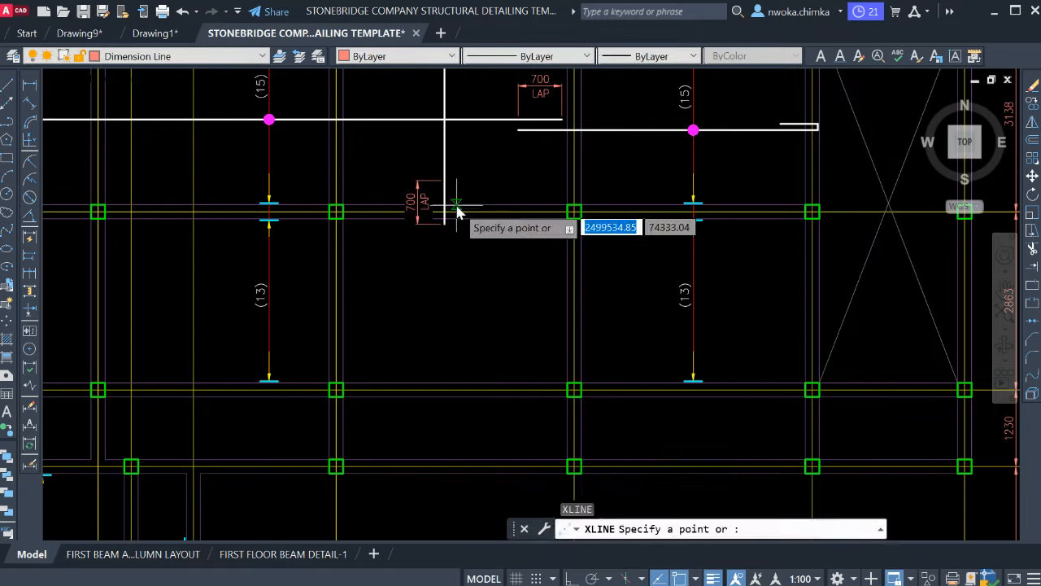
pyautogui.write('H')
pyautogui.press('Return')
pyautogui.scroll(4, 456, 205)
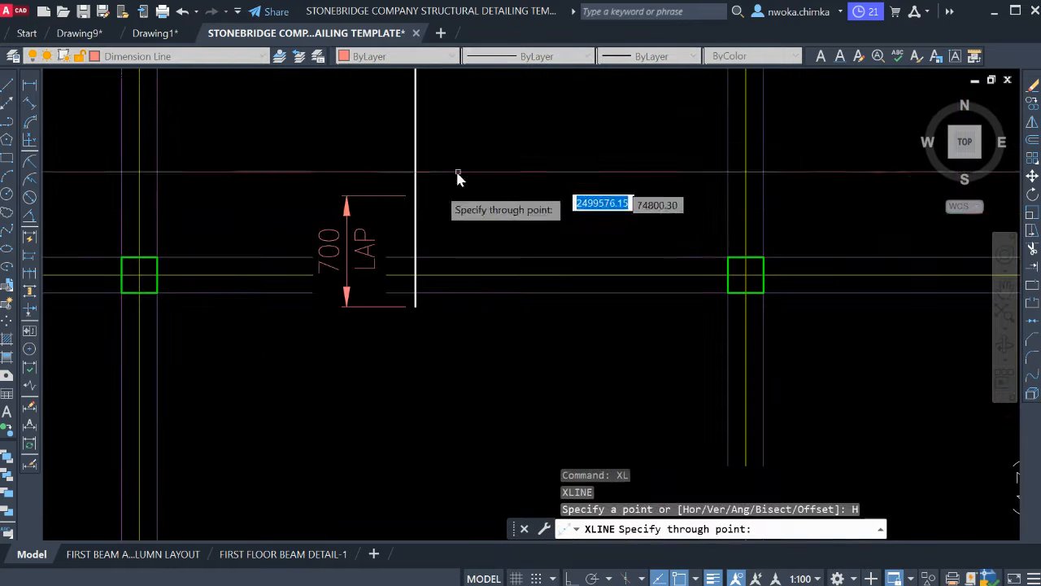
pyautogui.click(421, 202)
pyautogui.press('Escape')
pyautogui.scroll(4, 416, 197)
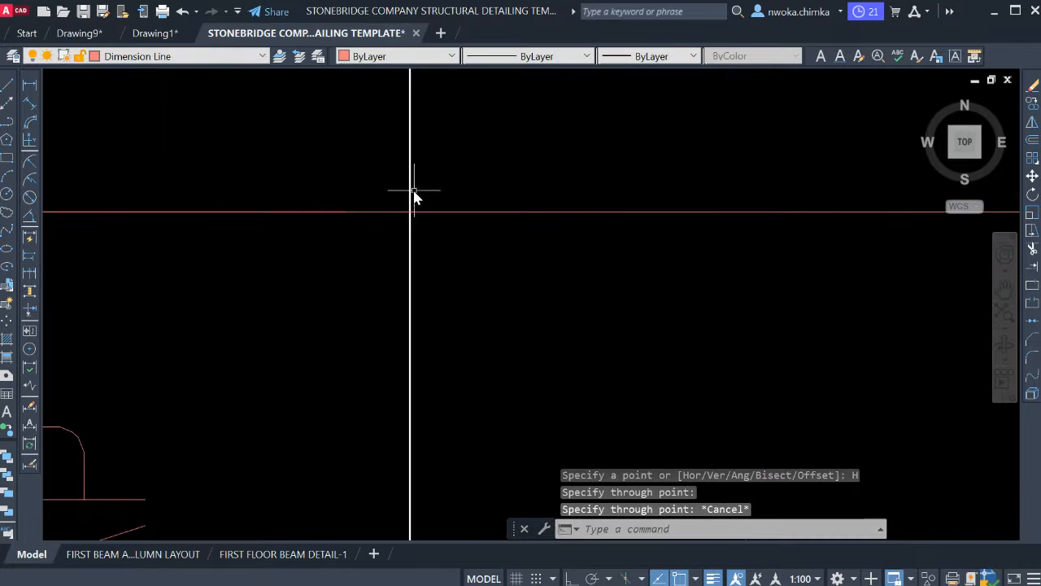
# On the STB Rebars layer, draw the second vertical bar from the construction line to the lower edge of the grid C beam.
pyautogui.scroll(-2, 432, 200)
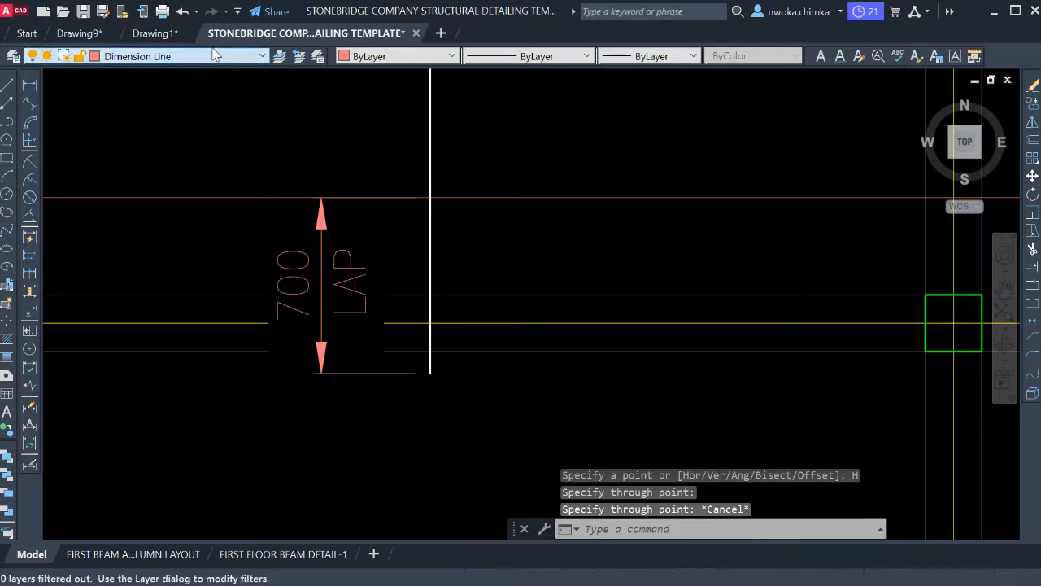
pyautogui.scroll(-5, 215, 55)
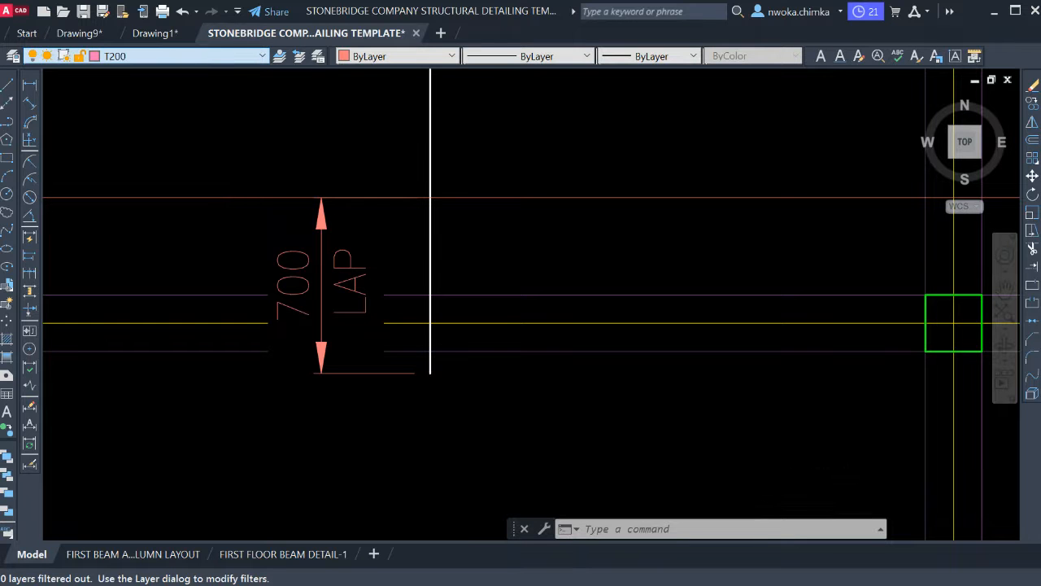
pyautogui.scroll(1, 216, 56)
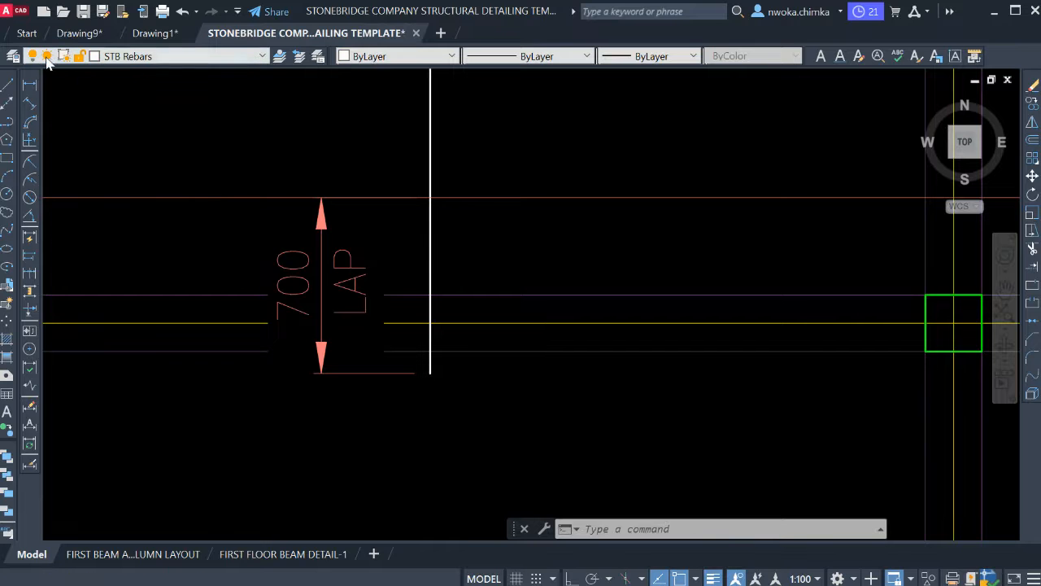
pyautogui.click(461, 197)
pyautogui.scroll(-3, 468, 215)
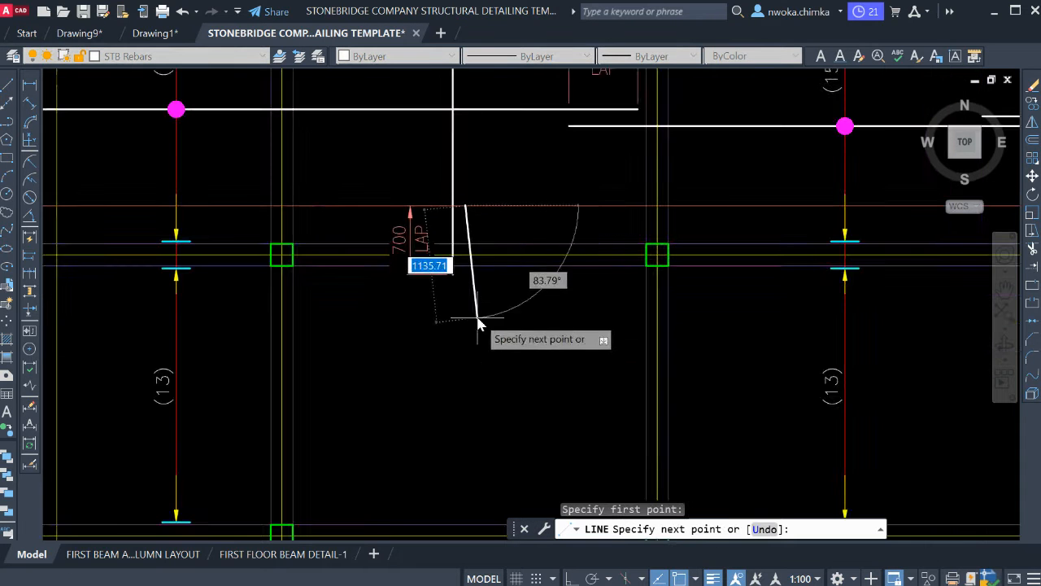
pyautogui.press('F8')
pyautogui.moveTo(481, 351); pyautogui.dragTo(463, 246, button='middle')
pyautogui.scroll(5, 452, 428)
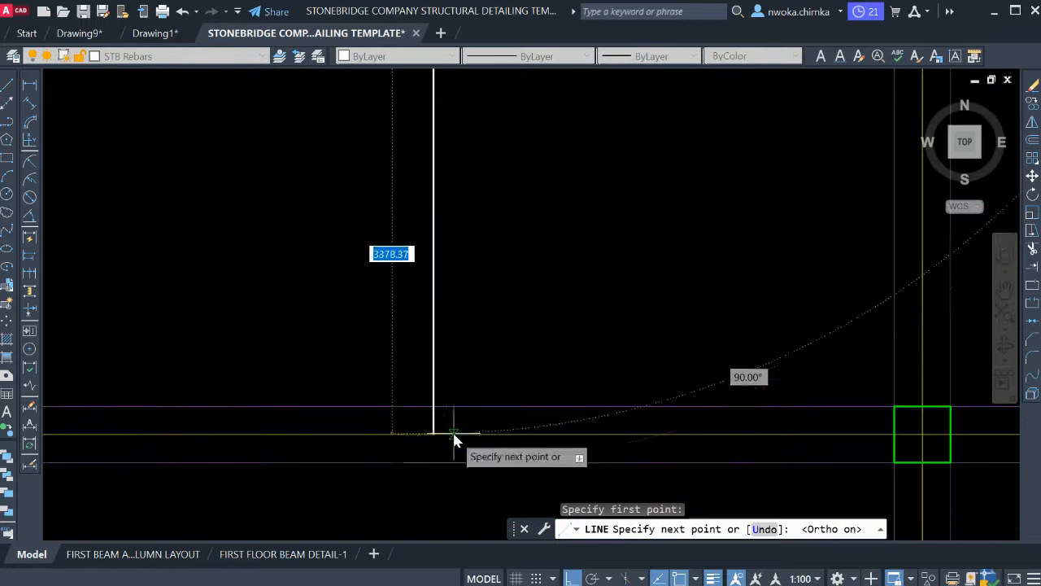
pyautogui.click(436, 462)
pyautogui.scroll(-4, 436, 468)
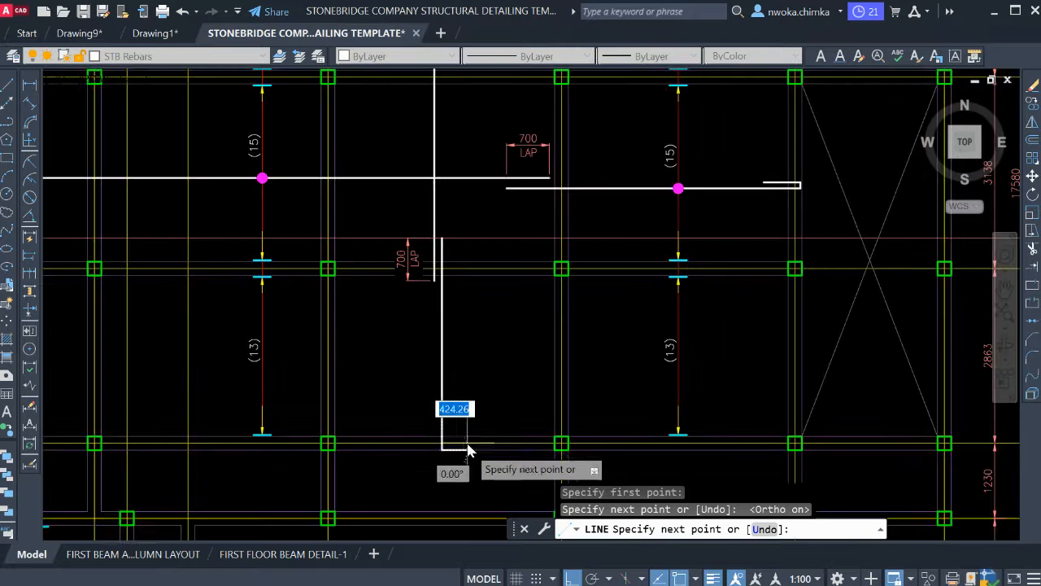
pyautogui.scroll(4, 468, 439)
pyautogui.press('Escape')
# Shorten the second vertical bar by 25 mm at its lower end, inside the grid C beam.
pyautogui.click(361, 455)
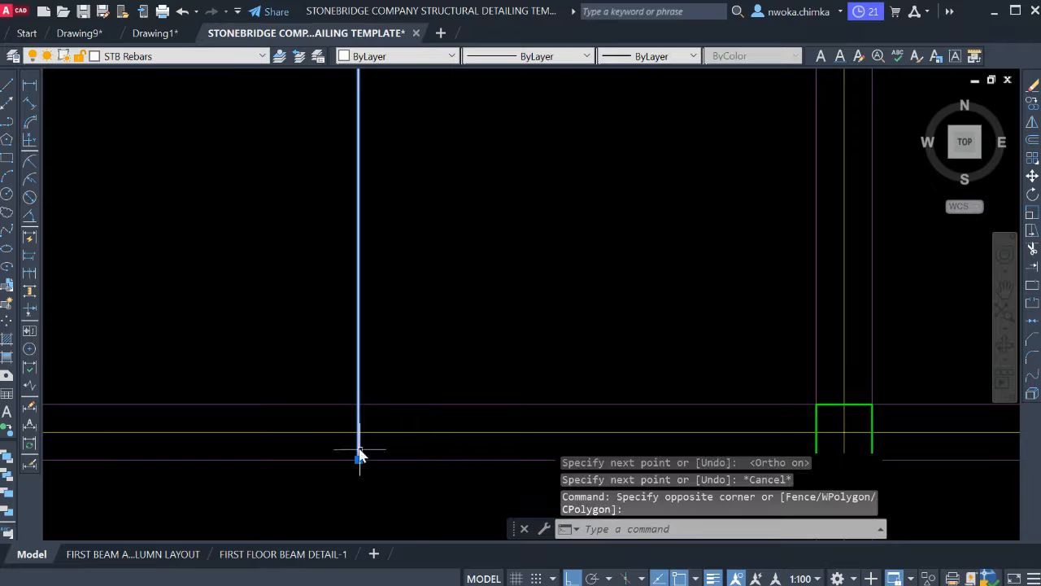
pyautogui.click(360, 465)
pyautogui.click(359, 460)
pyautogui.scroll(4, 359, 452)
pyautogui.write('2')
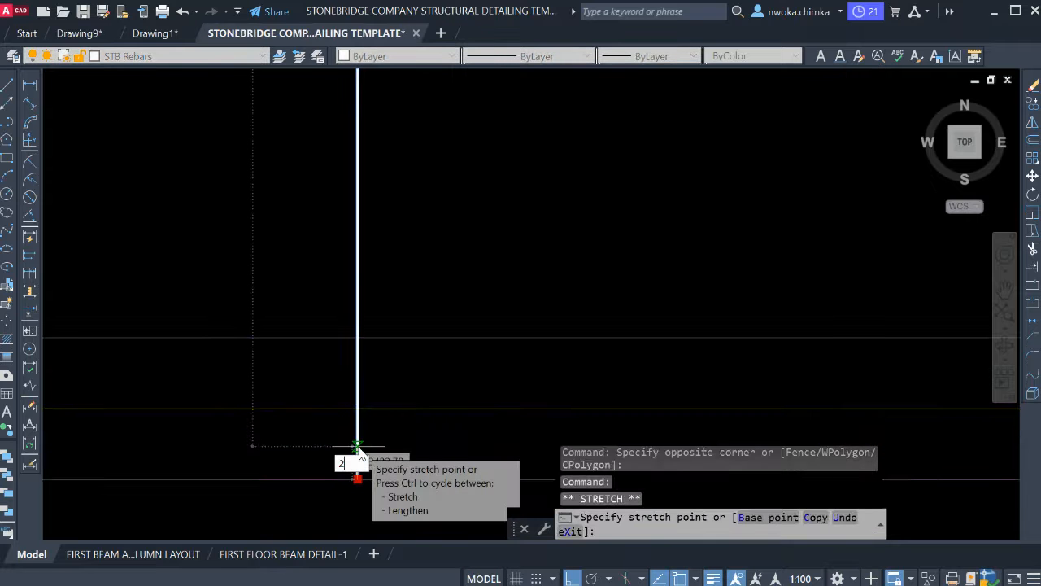
pyautogui.write('5')
pyautogui.press('Return')
pyautogui.press('Escape')
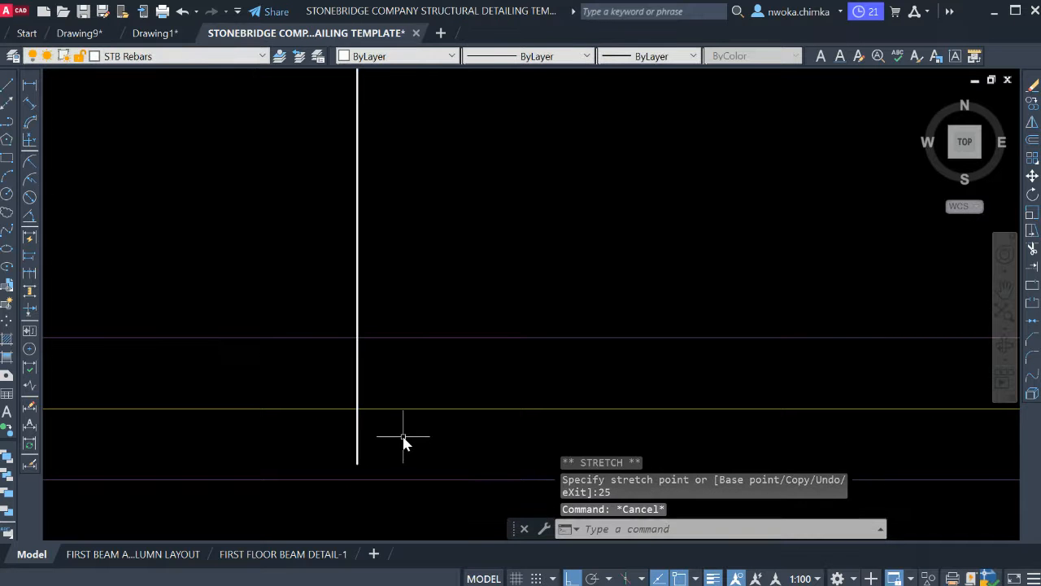
# Draw the bar's end hook at grid C with a 100 mm horizontal segment and a 600 mm upward leg.
pyautogui.write('l')
pyautogui.press('Return')
pyautogui.click(364, 471)
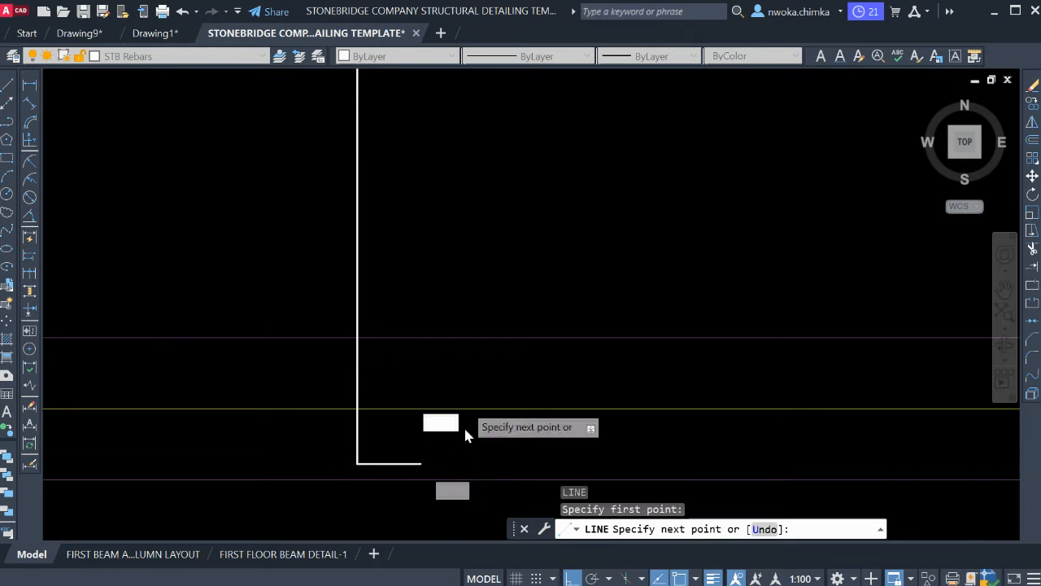
pyautogui.write('100')
pyautogui.press('Return')
pyautogui.write('60')
pyautogui.press('Return')
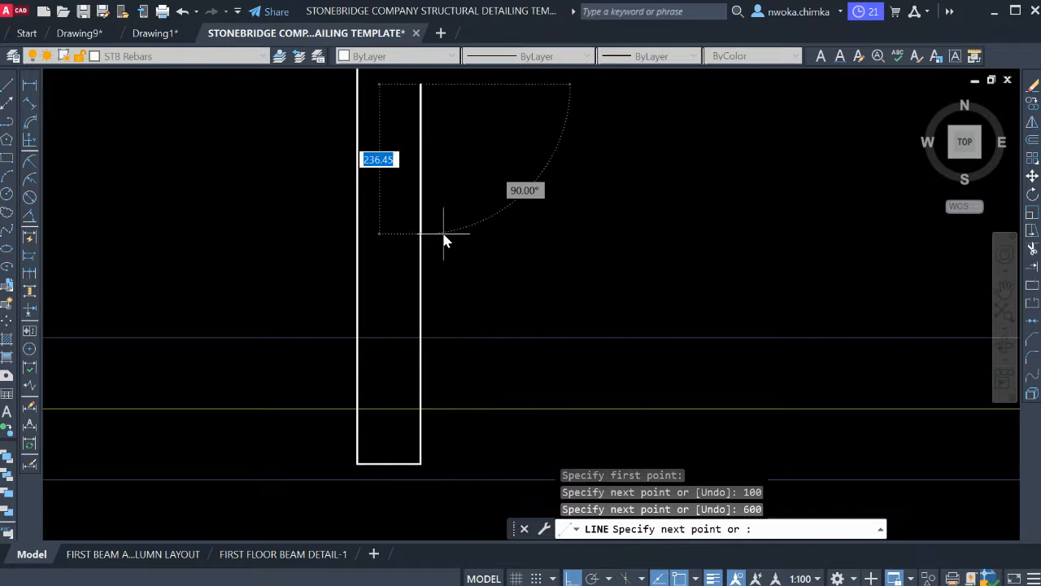
pyautogui.press('Escape')
# Erase the horizontal construction line through the upper end of the vertical lap dimension.
pyautogui.scroll(-3, 464, 274)
pyautogui.moveTo(465, 274); pyautogui.dragTo(458, 281, button='middle')
pyautogui.scroll(4, 431, 221)
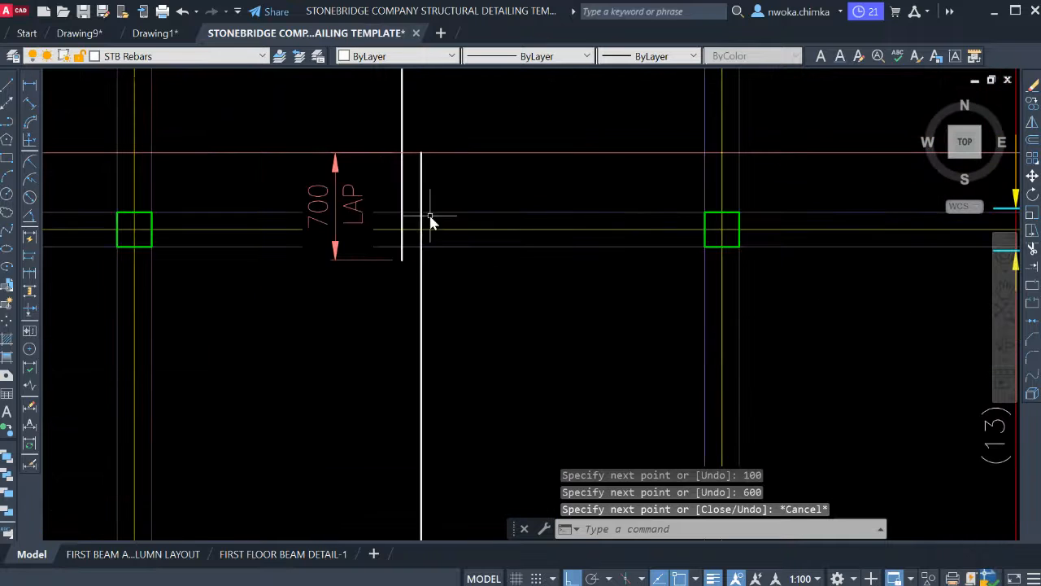
pyautogui.click(591, 124)
pyautogui.click(569, 173)
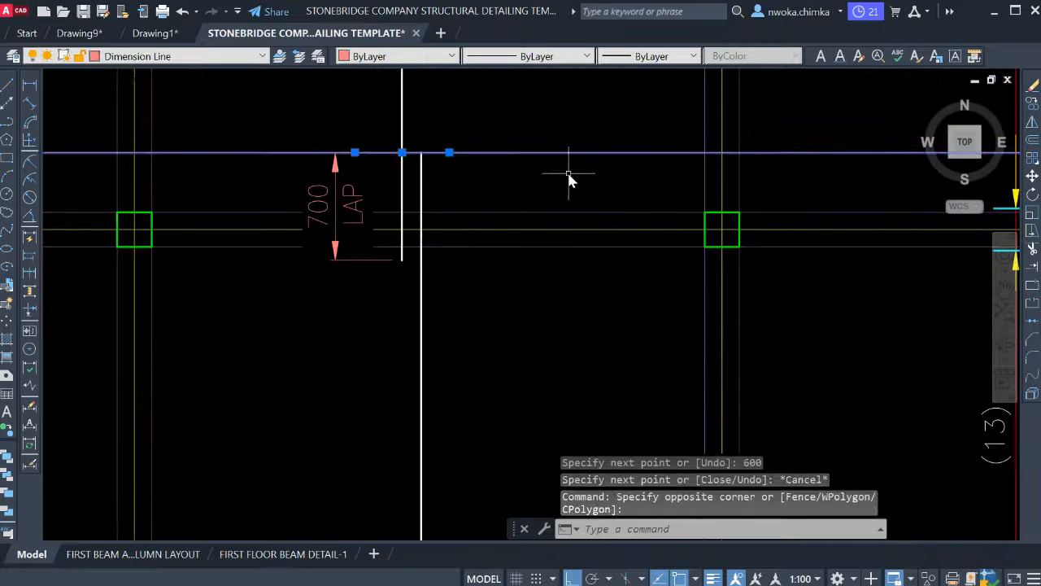
pyautogui.write('E')
pyautogui.press('Return')
# On the SLABREINCALL layer in Red, draw a horizontal line between grids H and C from grid 1 to the beam beside the crossed opening.
pyautogui.scroll(-7, 407, 302)
pyautogui.moveTo(430, 284); pyautogui.dragTo(427, 301, button='middle')
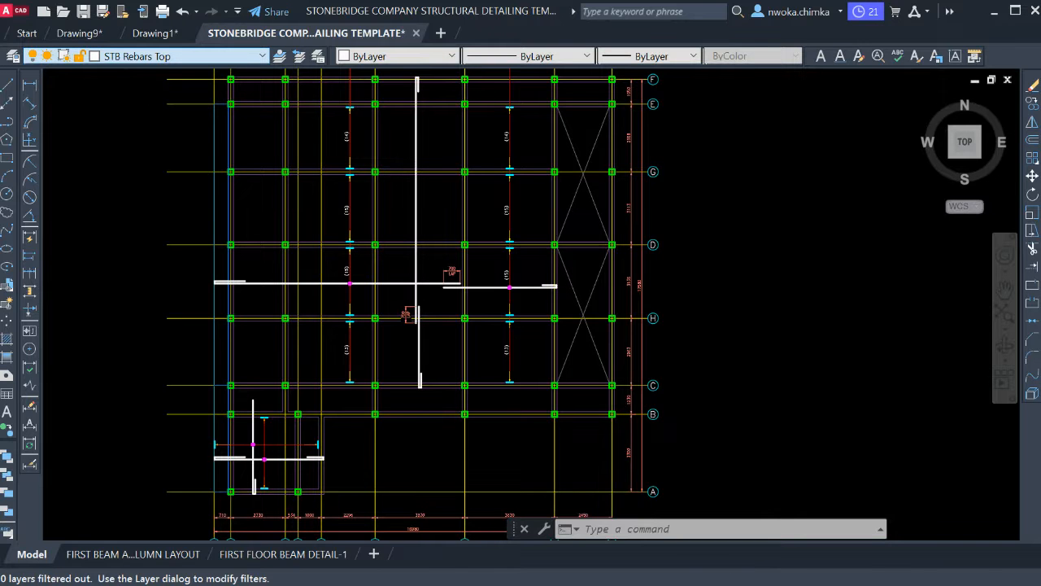
pyautogui.click(221, 108)
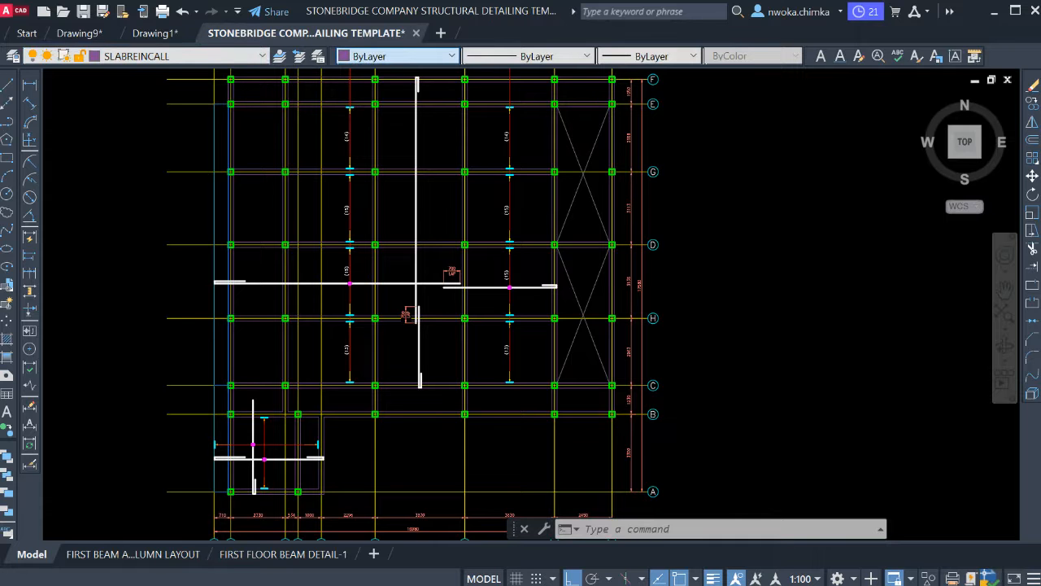
pyautogui.click(10, 85)
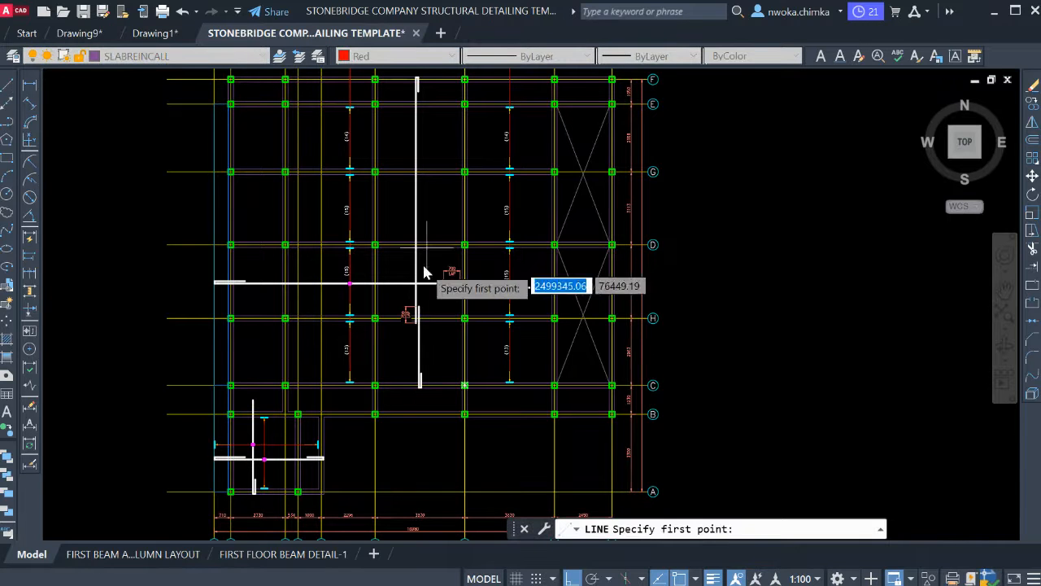
pyautogui.scroll(2, 374, 342)
pyautogui.scroll(4, 113, 350)
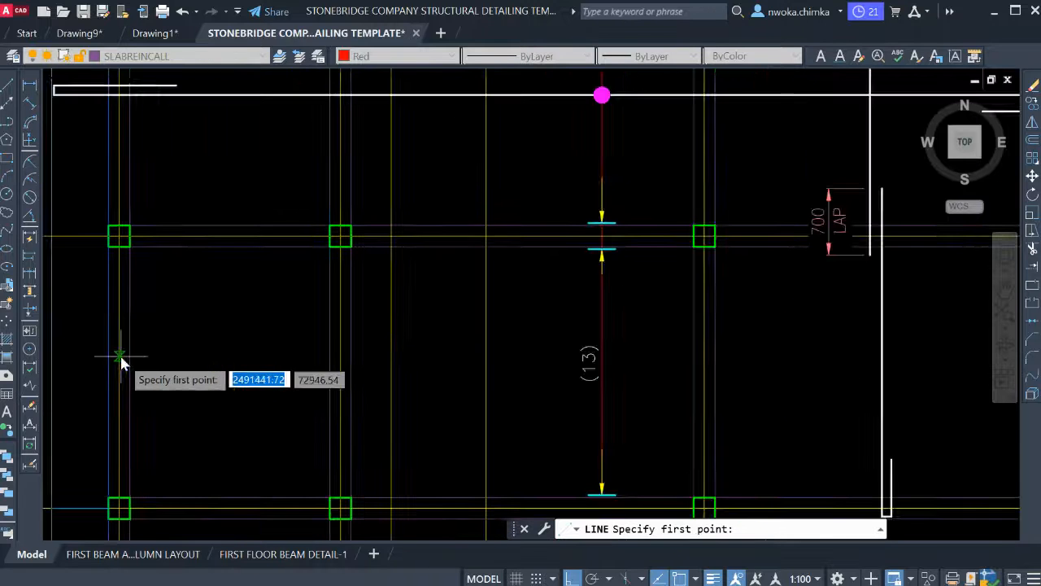
pyautogui.scroll(-5, 244, 353)
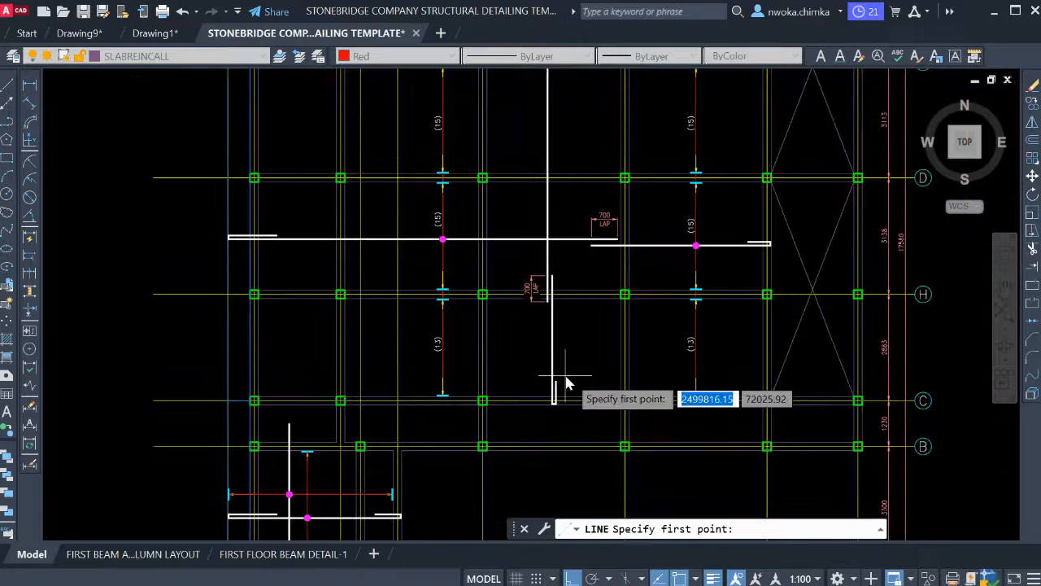
pyautogui.scroll(5, 252, 374)
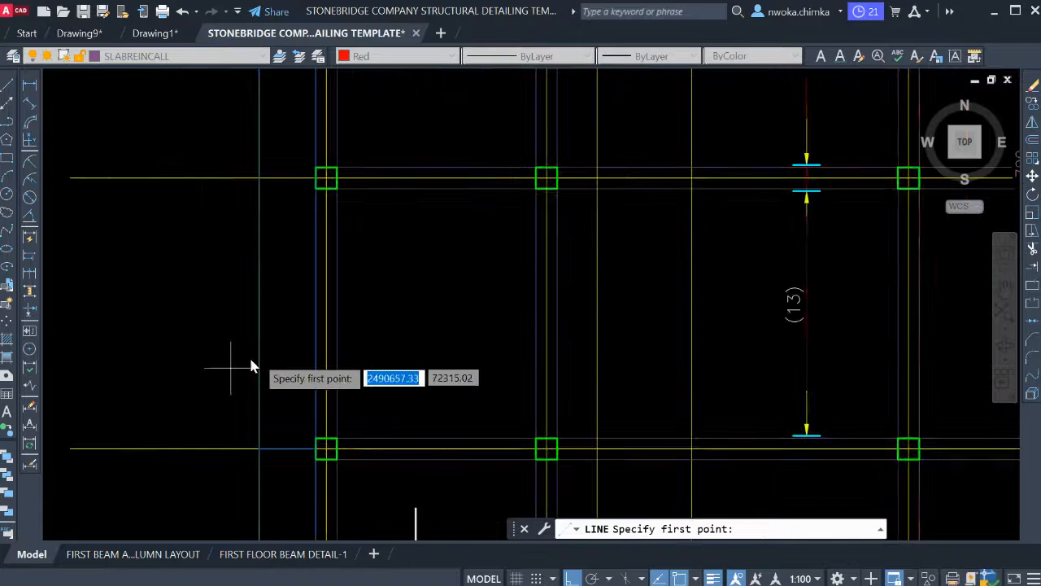
pyautogui.click(258, 307)
pyautogui.scroll(-5, 146, 358)
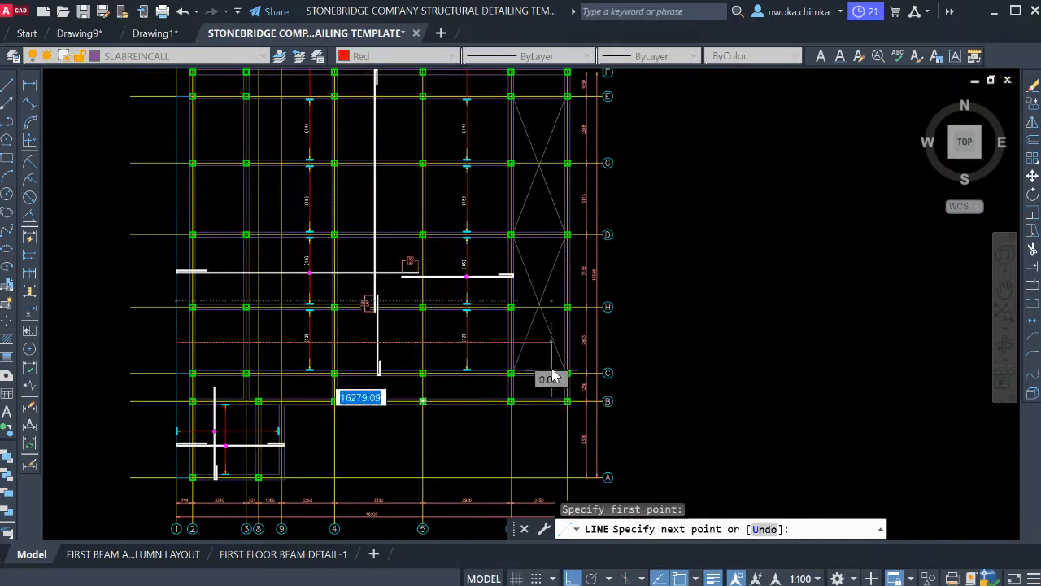
pyautogui.scroll(4, 537, 366)
pyautogui.scroll(4, 436, 310)
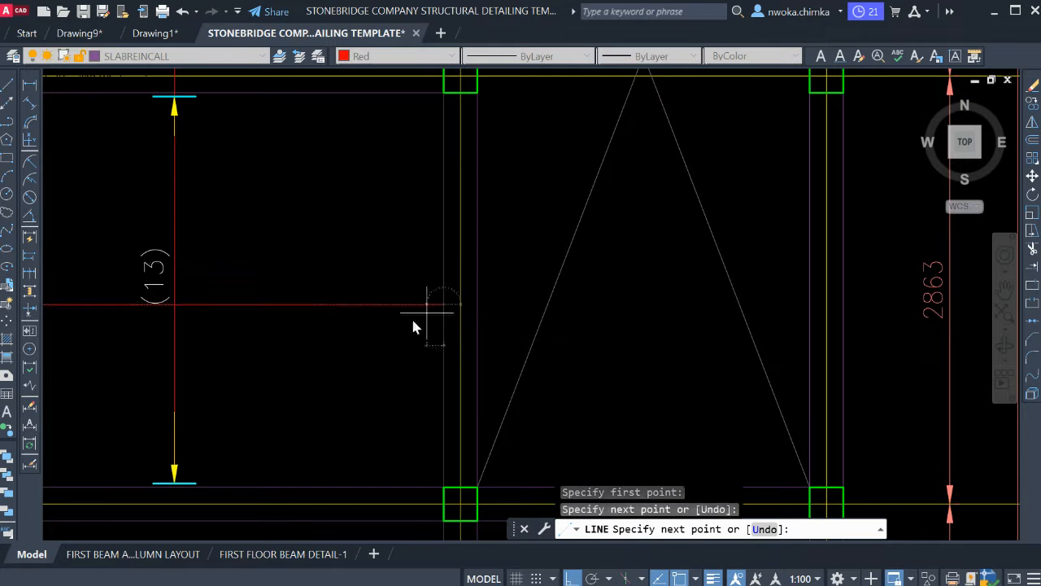
pyautogui.press('Escape')
# Move the (13) label nearest the crossed opening straight up, clear of the red horizontal line.
pyautogui.scroll(-2, 417, 323)
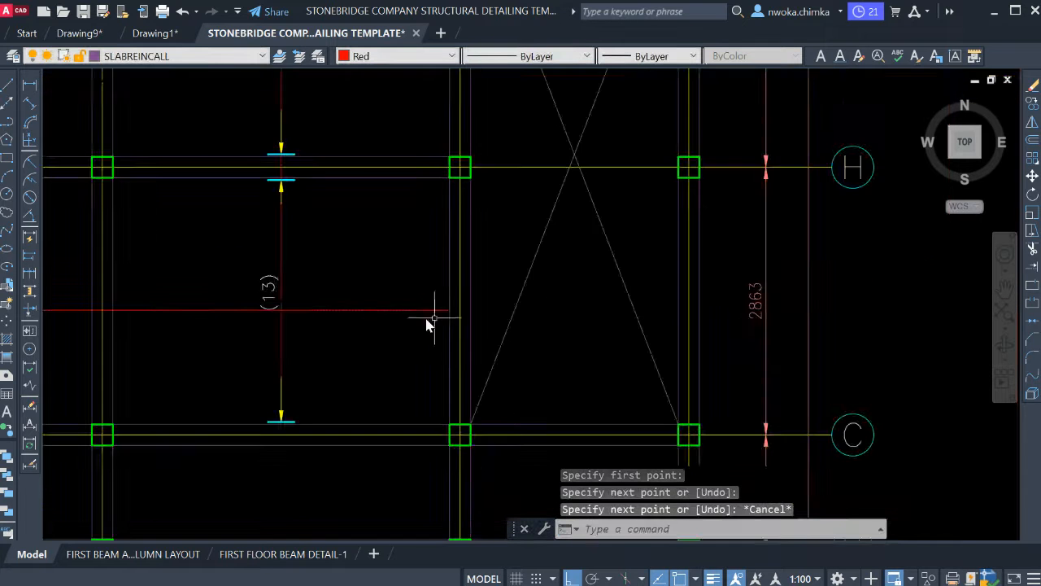
pyautogui.click(267, 289)
pyautogui.write('m')
pyautogui.press('Return')
pyautogui.click(358, 263)
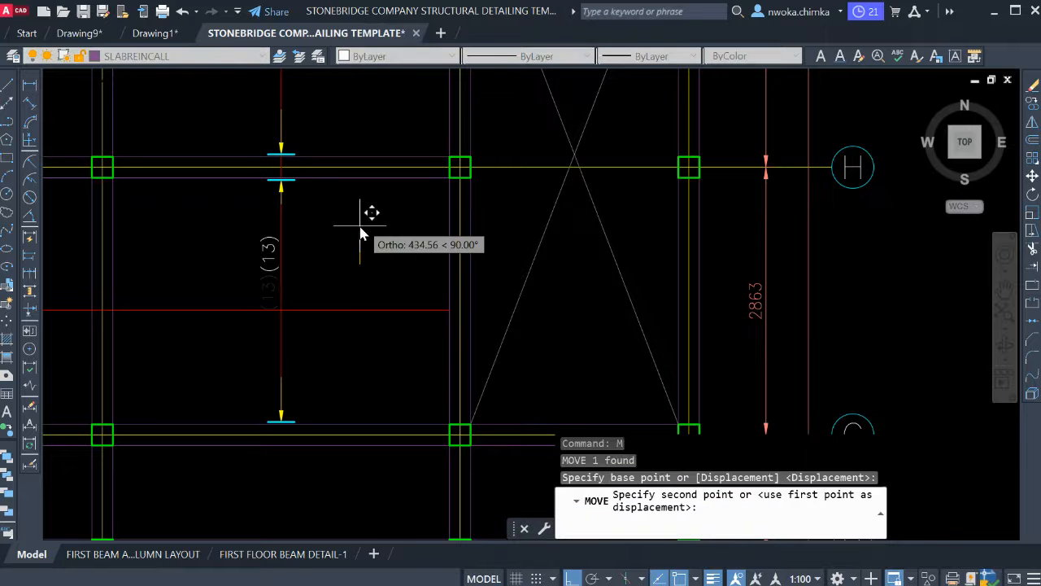
pyautogui.click(360, 221)
# Move the (13) label between grids 9 and 4 straight up, clear of the red horizontal line.
pyautogui.scroll(-3, 360, 245)
pyautogui.scroll(-2, 375, 277)
pyautogui.scroll(4, 269, 273)
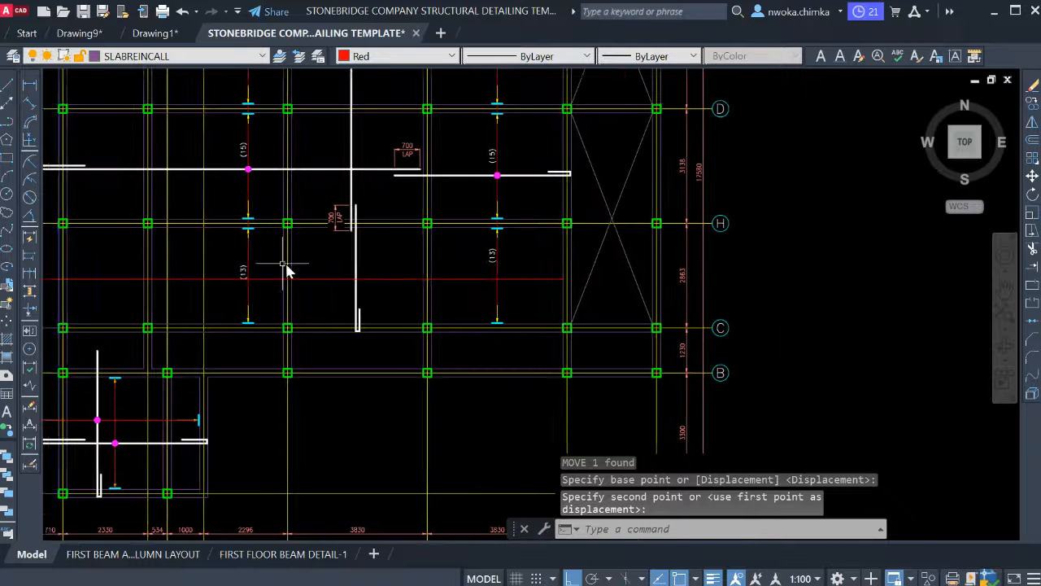
pyautogui.click(218, 276)
pyautogui.click(221, 278)
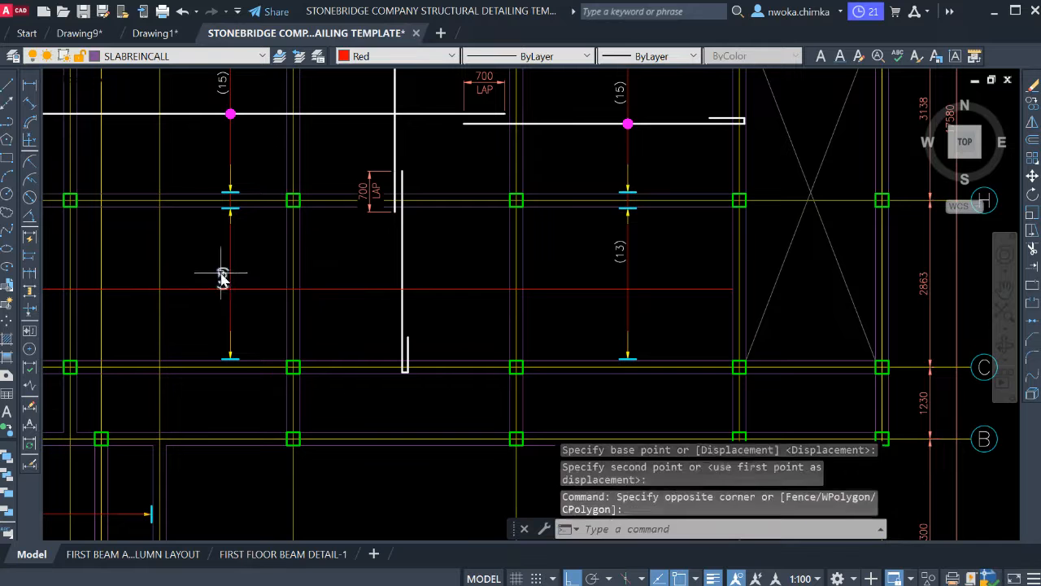
pyautogui.write('m')
pyautogui.press('Return')
pyautogui.click(189, 268)
pyautogui.click(190, 242)
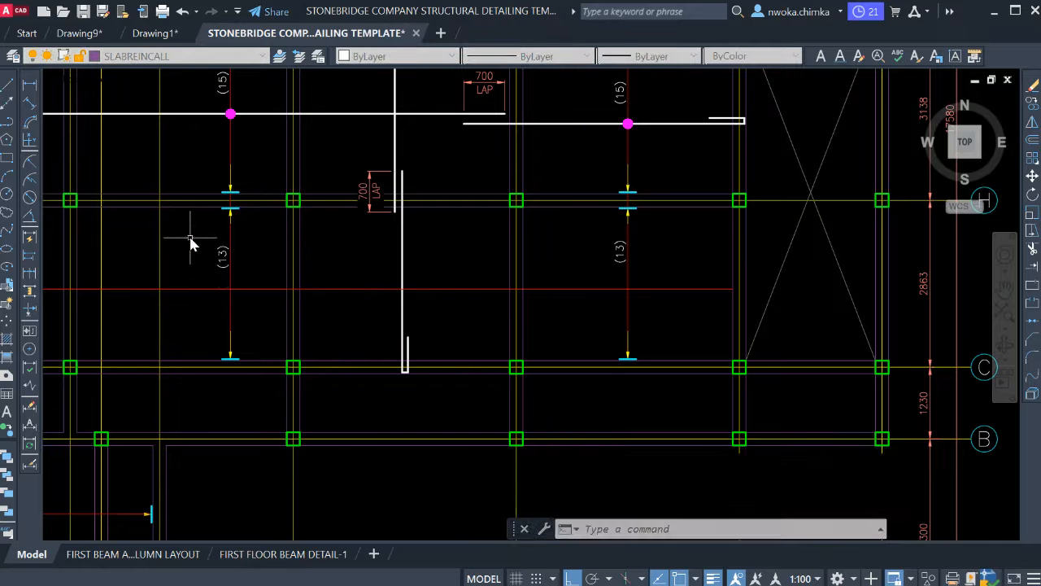
# Copy the two arrows and two ticks at grid H, between grids 9 and 4, to where the red horizontal line crosses grid 4.
pyautogui.scroll(-4, 419, 264)
pyautogui.scroll(2, 420, 269)
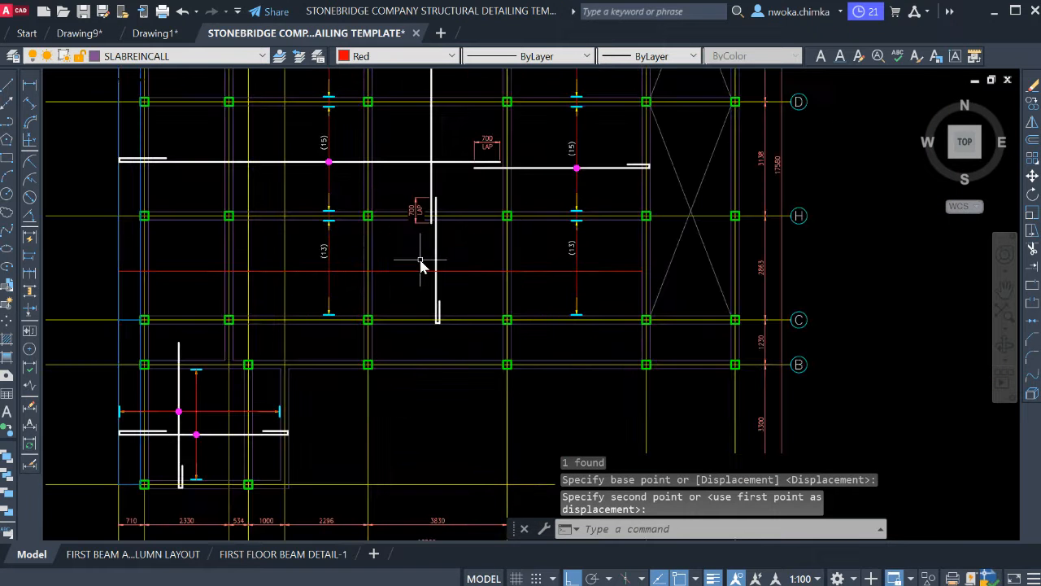
pyautogui.moveTo(423, 272); pyautogui.dragTo(435, 298, button='middle')
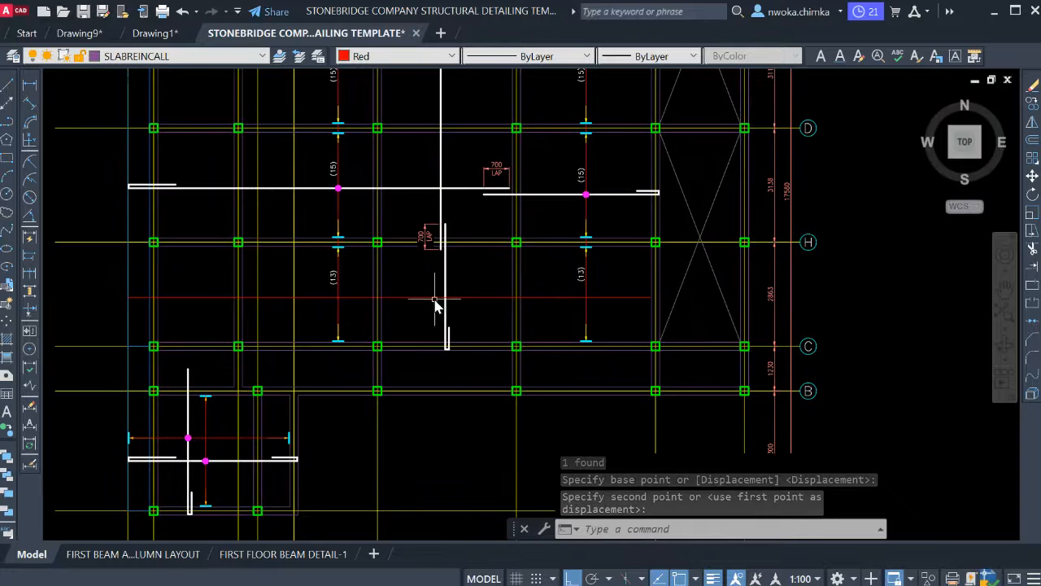
pyautogui.moveTo(523, 299); pyautogui.dragTo(520, 333, button='middle')
pyautogui.scroll(4, 336, 274)
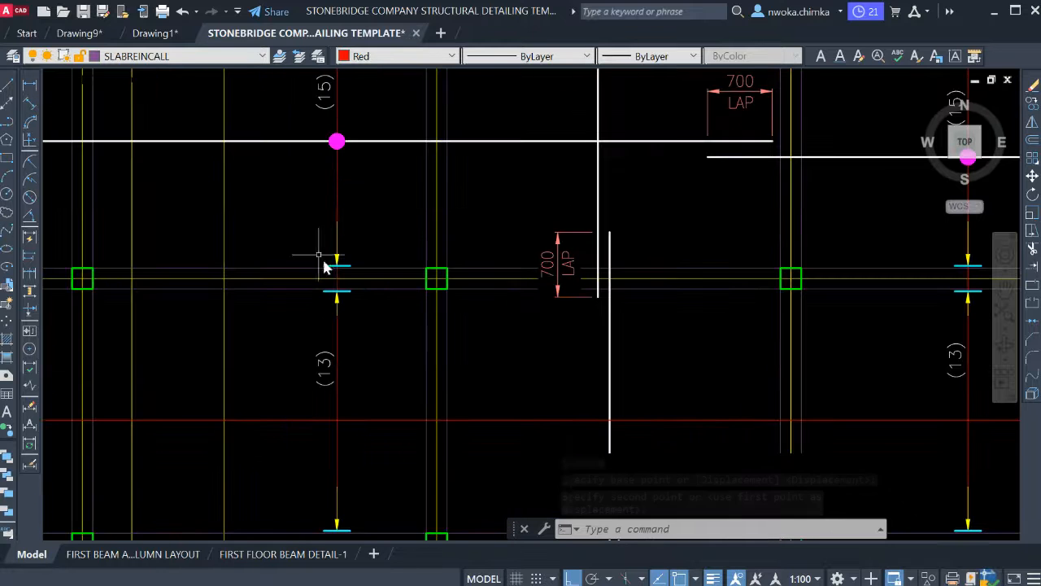
pyautogui.click(297, 198)
pyautogui.click(380, 327)
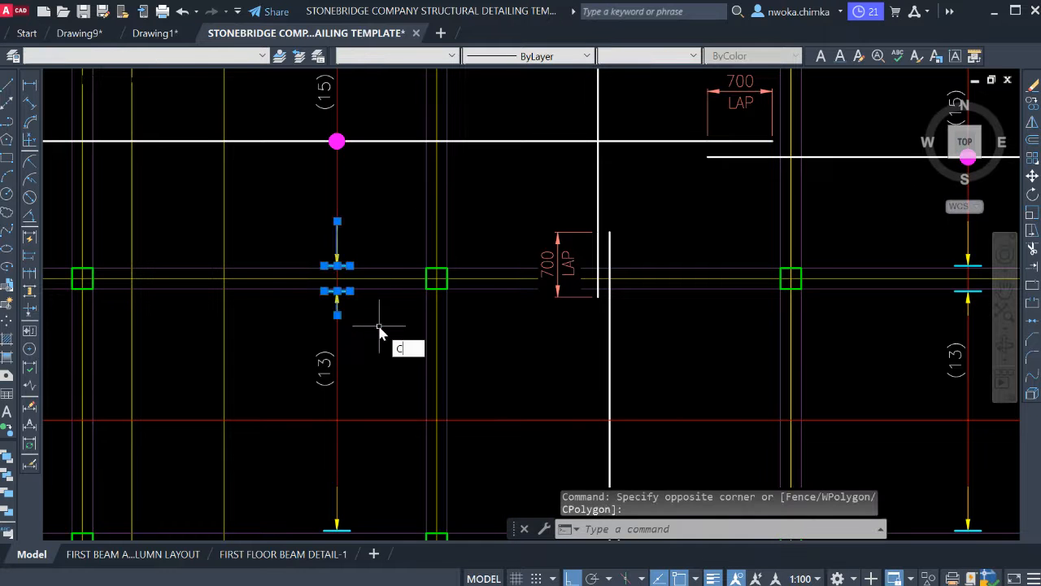
pyautogui.write('co')
pyautogui.press('Return')
pyautogui.scroll(4, 325, 281)
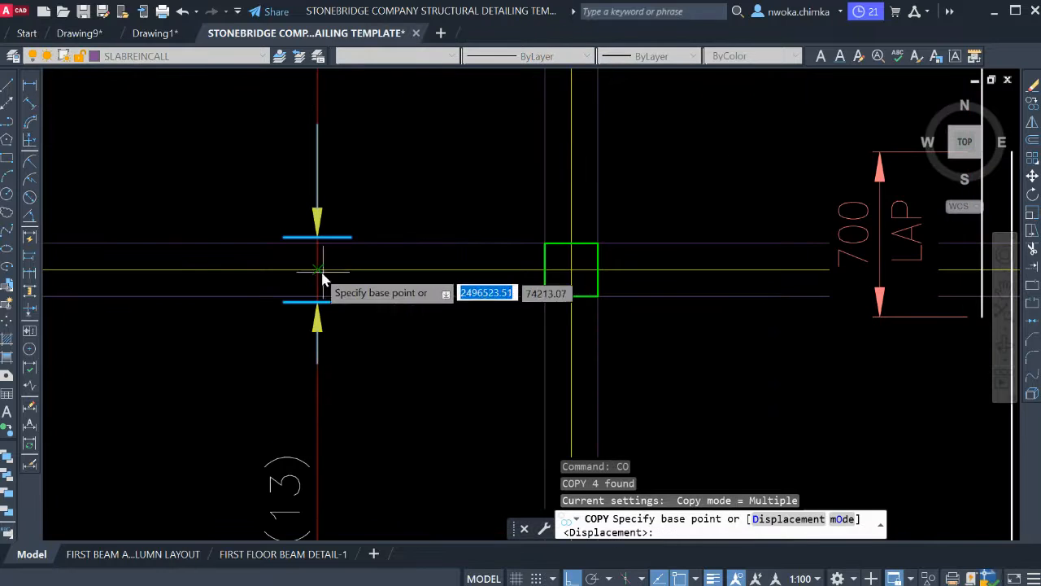
pyautogui.click(320, 272)
pyautogui.scroll(-6, 488, 228)
pyautogui.scroll(5, 507, 304)
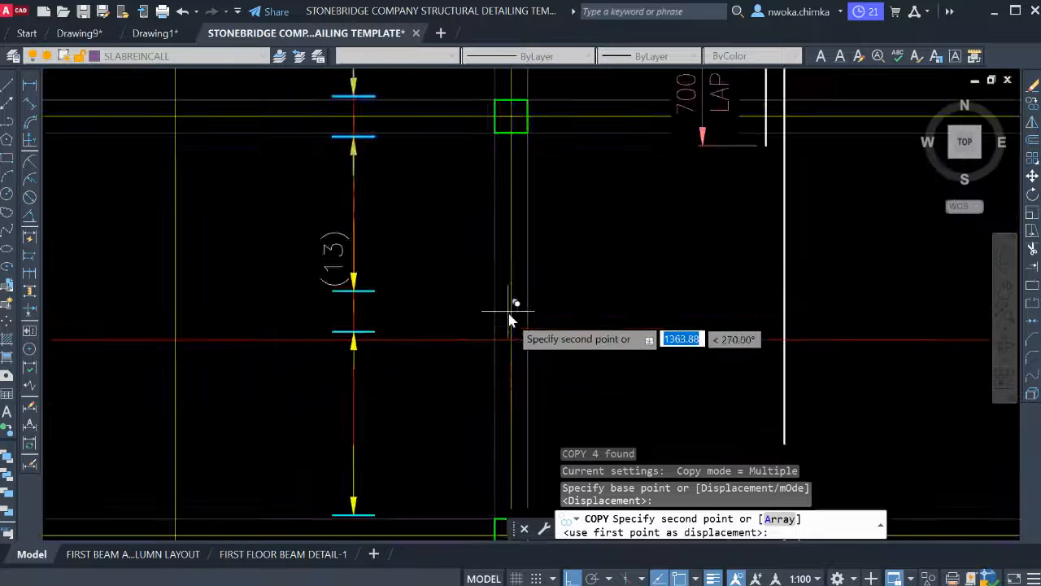
pyautogui.click(511, 363)
pyautogui.scroll(-3, 516, 344)
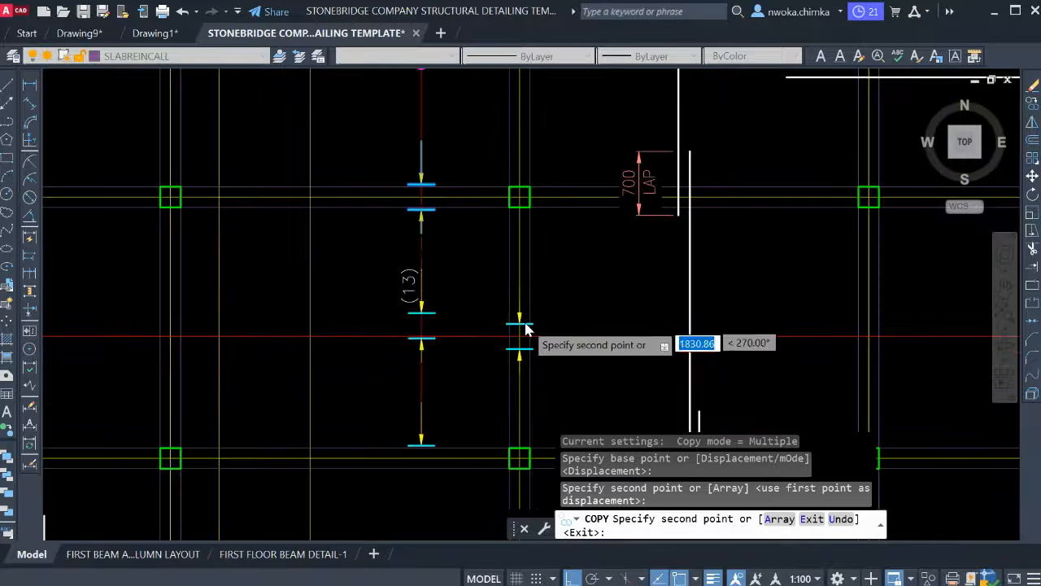
pyautogui.press('Escape')
# Rotate the copied arrows and ticks at grid 4 in line with the red horizontal line and shorten the longer arrow's tail.
pyautogui.click(476, 239)
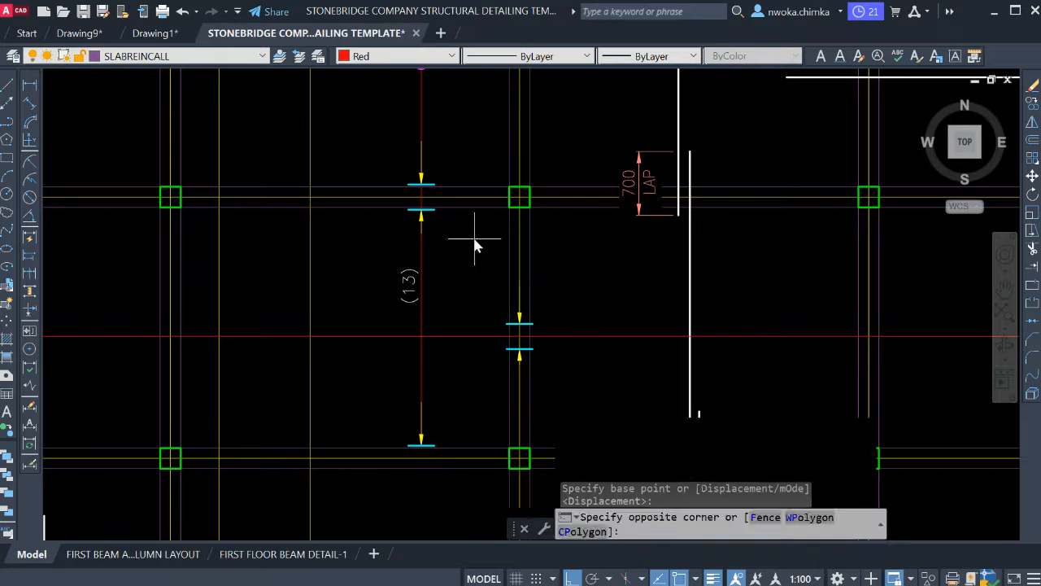
pyautogui.click(610, 394)
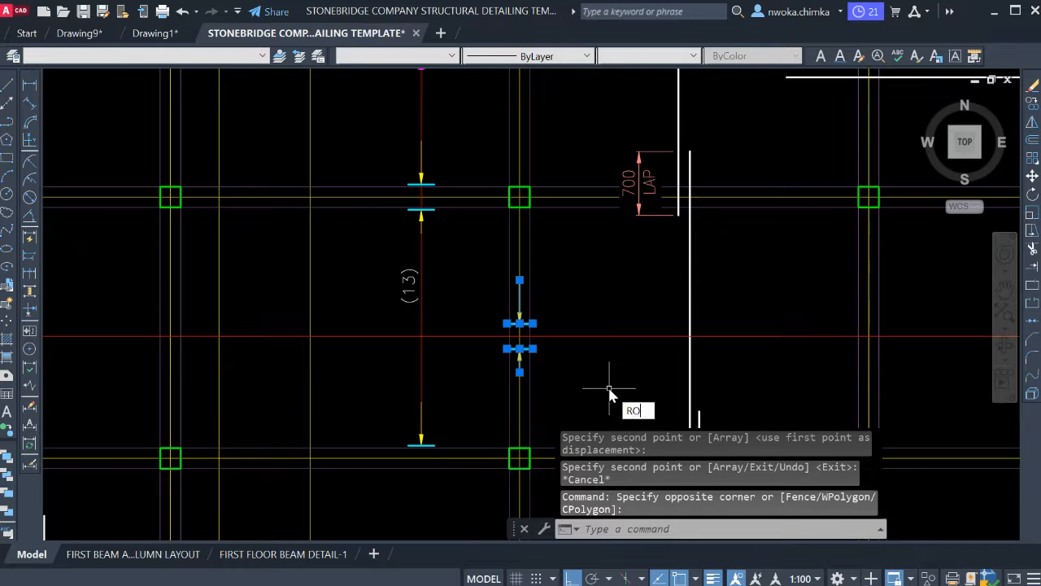
pyautogui.write('RO')
pyautogui.press('Return')
pyautogui.scroll(4, 537, 346)
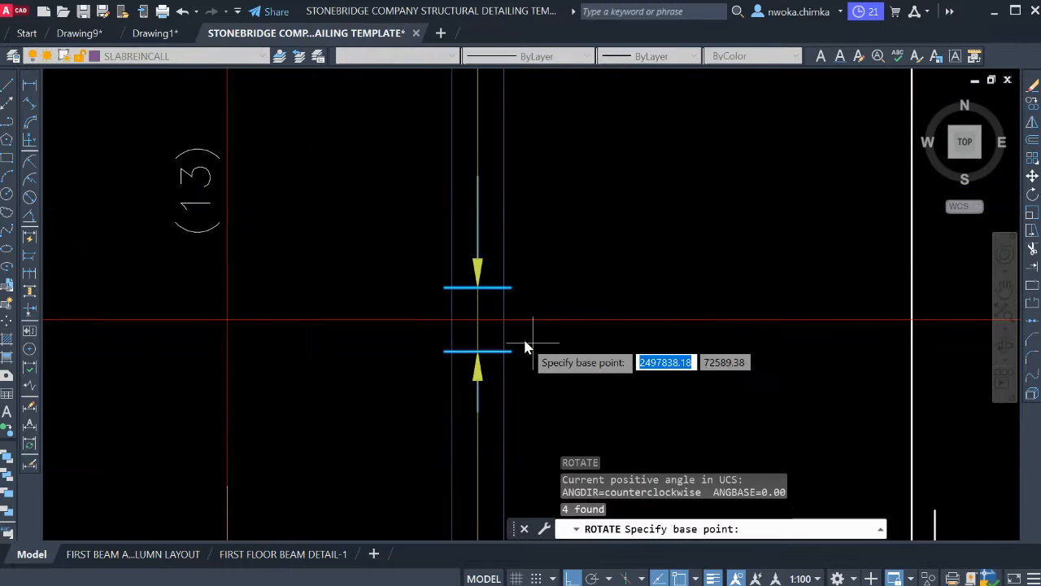
pyautogui.click(477, 319)
pyautogui.click(534, 243)
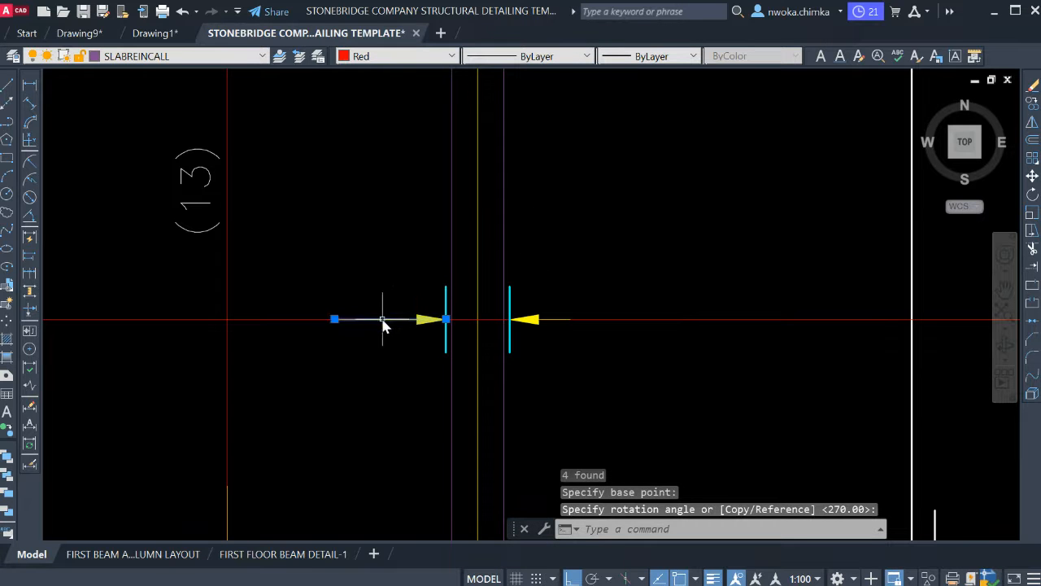
pyautogui.click(334, 319)
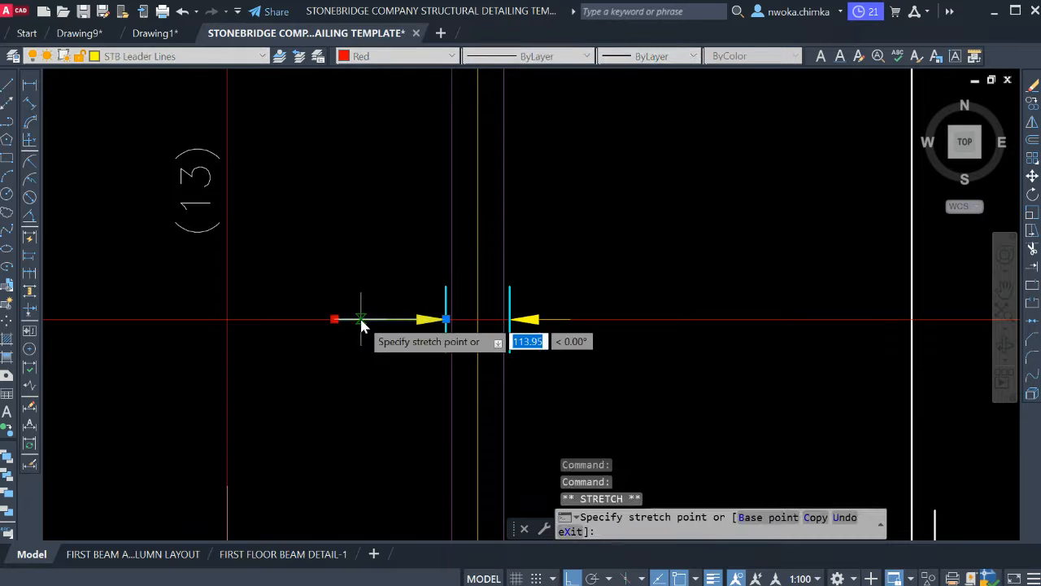
pyautogui.click(372, 319)
# Copy the two arrows and two ticks at grid 4 along the red horizontal line to grid 3.
pyautogui.click(282, 220)
pyautogui.click(644, 383)
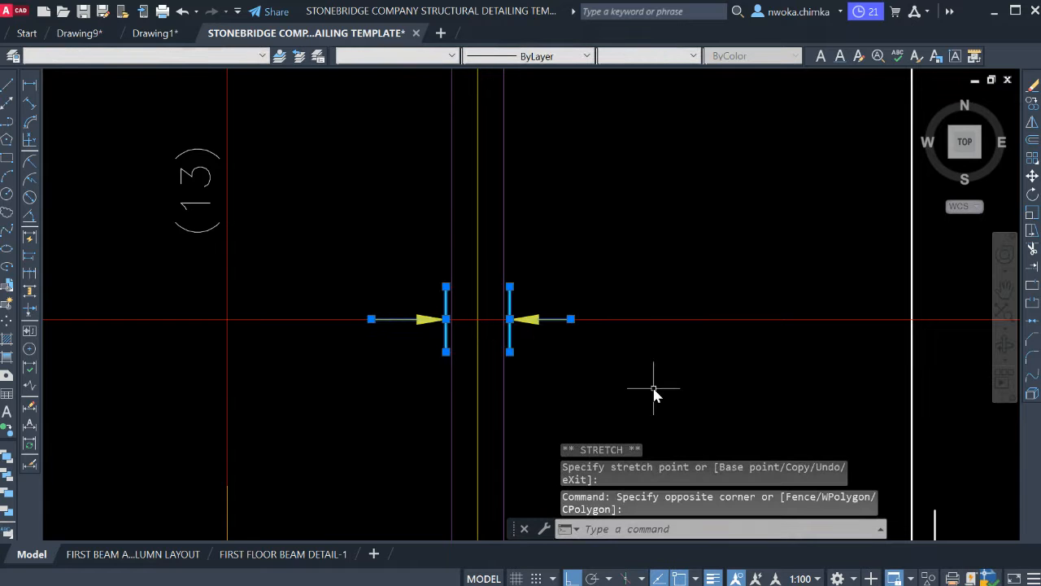
pyautogui.write('co')
pyautogui.press('Return')
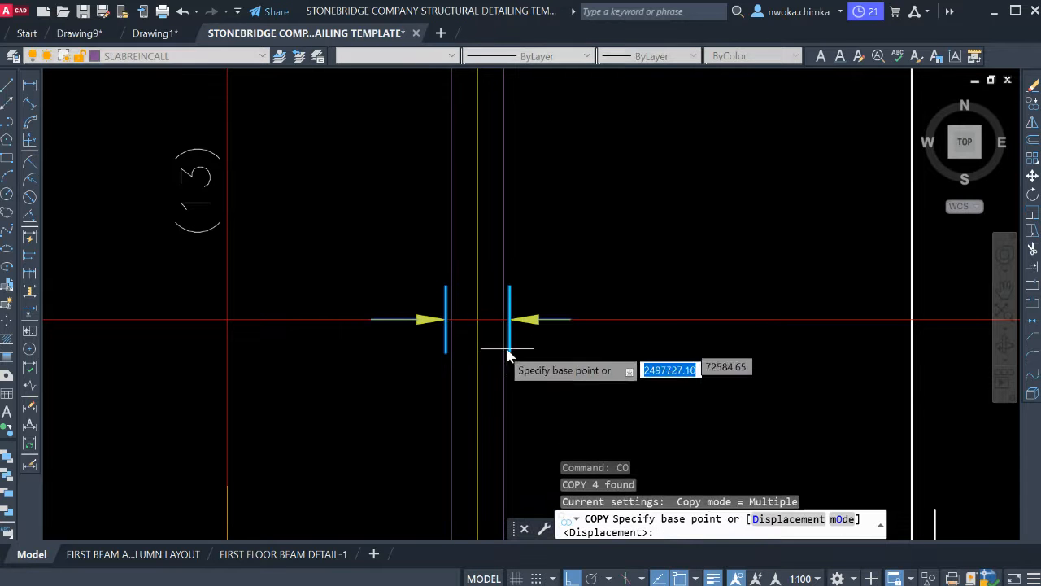
pyautogui.click(477, 326)
pyautogui.scroll(-5, 523, 304)
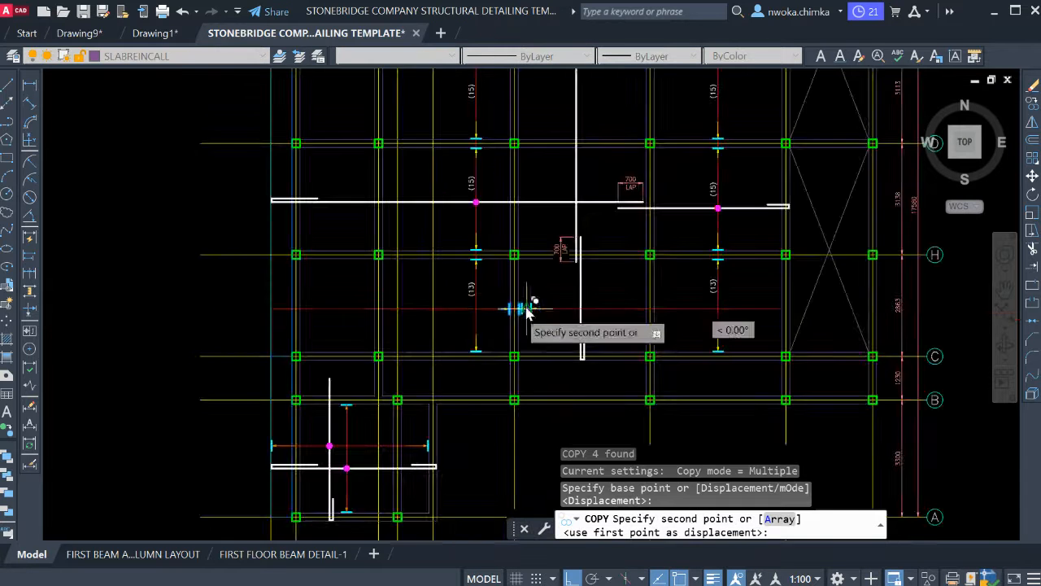
pyautogui.scroll(5, 379, 304)
pyautogui.click(363, 299)
pyautogui.scroll(-5, 333, 309)
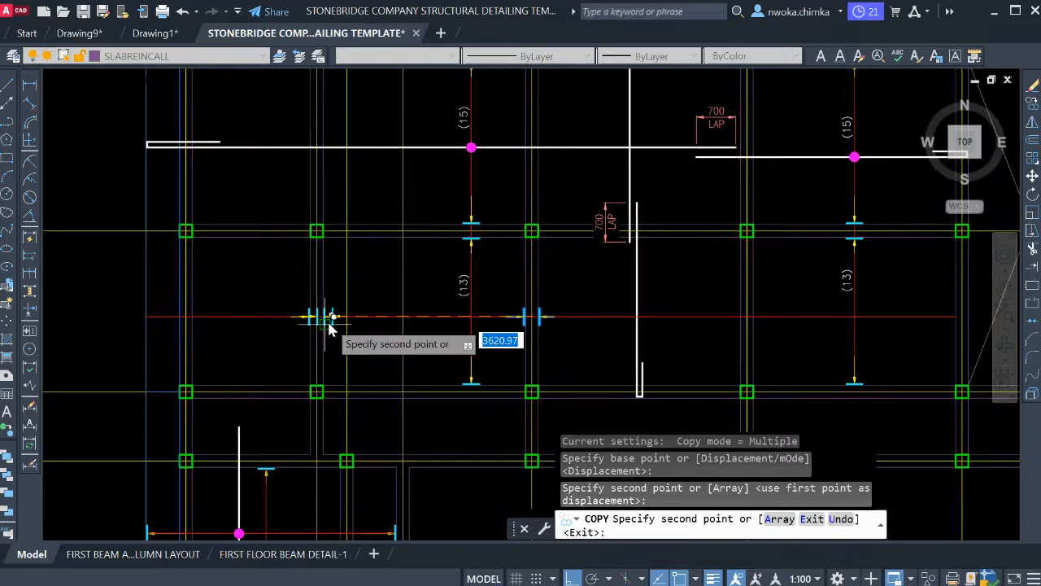
# Place another copy of the two arrows and two ticks where the red horizontal line crosses grid 5.
pyautogui.scroll(3, 469, 346)
pyautogui.scroll(8, 476, 314)
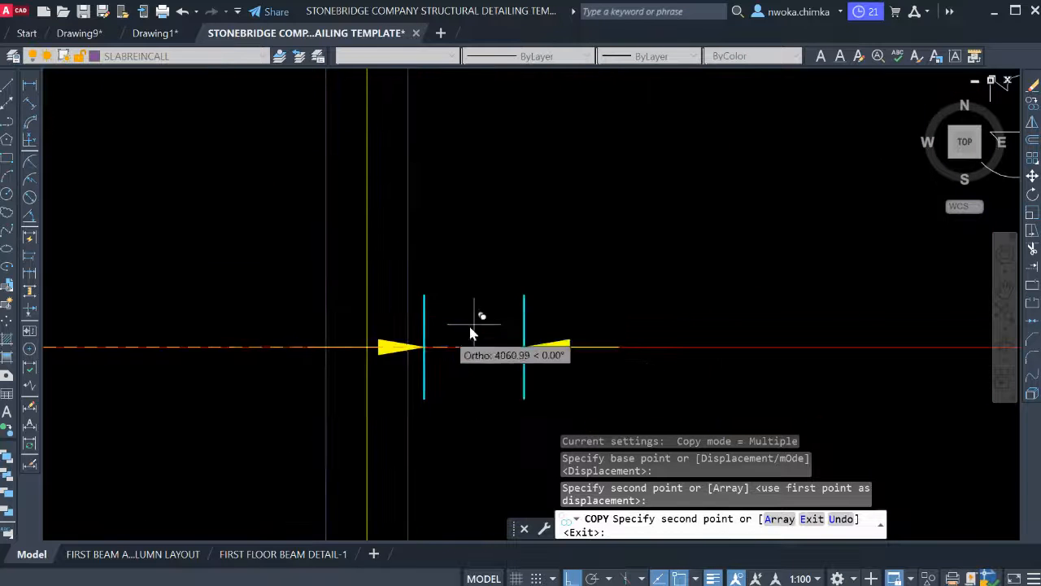
pyautogui.scroll(-1, 353, 353)
pyautogui.click(364, 351)
pyautogui.scroll(-5, 295, 284)
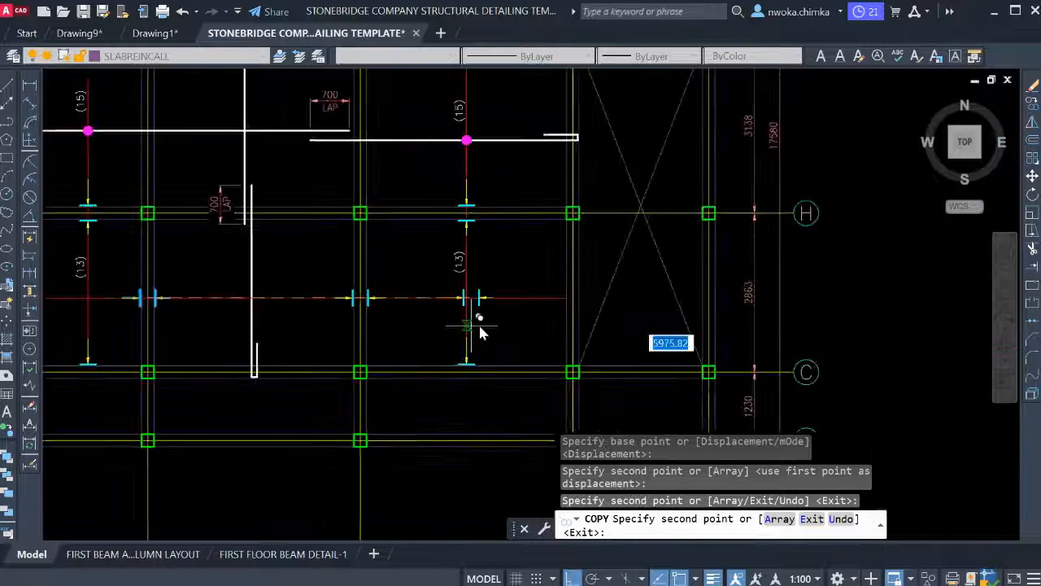
pyautogui.scroll(5, 546, 296)
pyautogui.press('Escape')
pyautogui.scroll(-5, 354, 270)
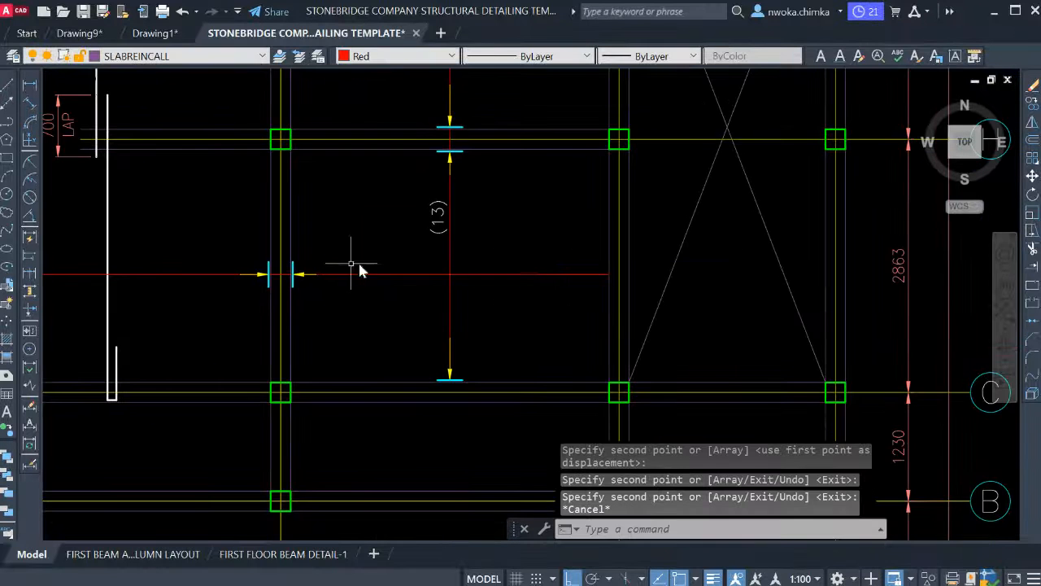
# Copy the arrow and tick on the grid 4 side of grid 5 to the red line's end at the grid 6 beam.
pyautogui.scroll(5, 251, 260)
pyautogui.click(158, 226)
pyautogui.click(331, 359)
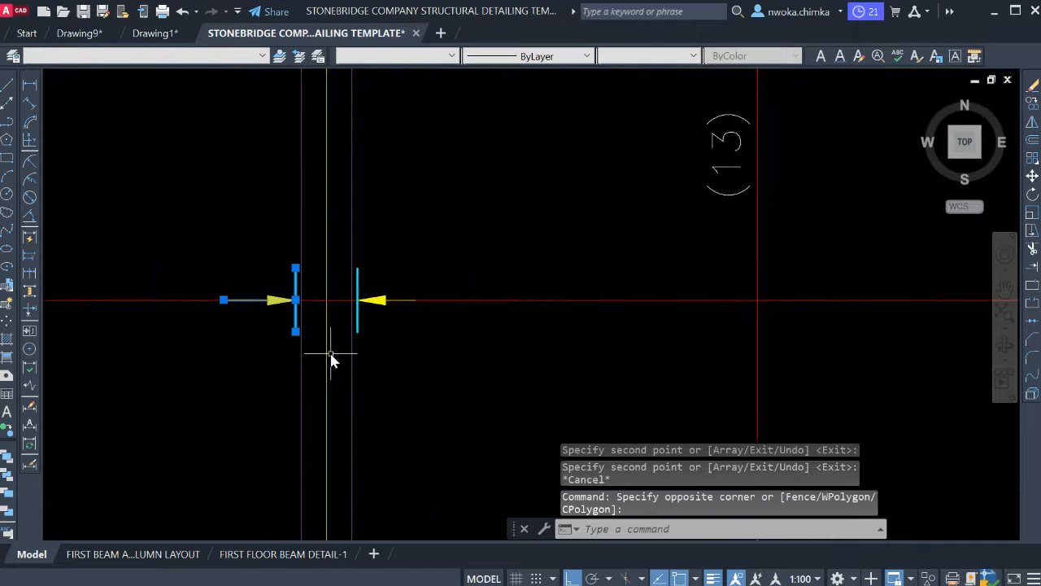
pyautogui.write('co')
pyautogui.press('space')
pyautogui.scroll(3, 306, 308)
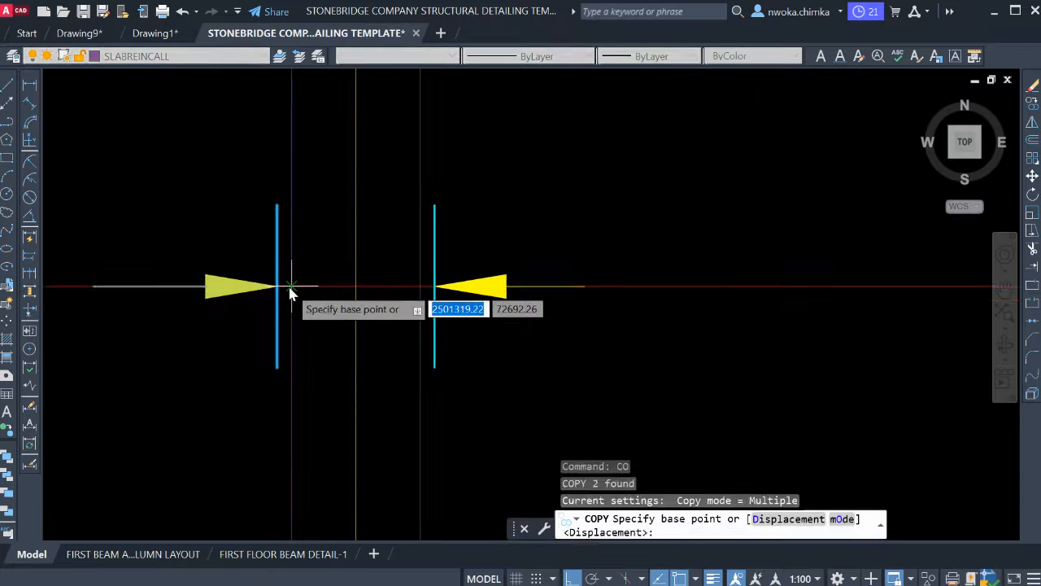
pyautogui.click(278, 287)
pyautogui.scroll(-8, 272, 300)
pyautogui.scroll(6, 477, 322)
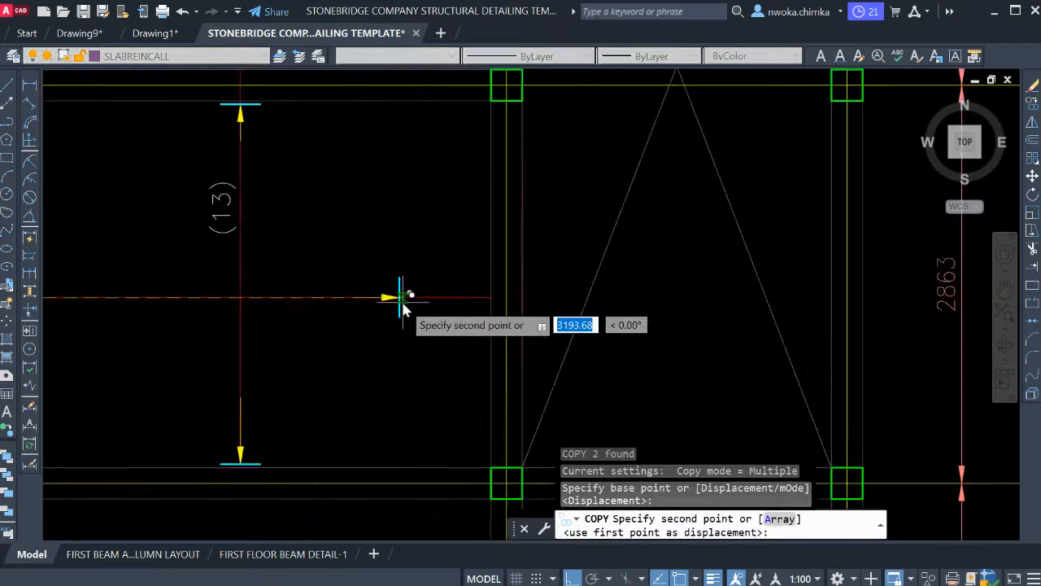
pyautogui.click(478, 301)
pyautogui.scroll(-8, 600, 281)
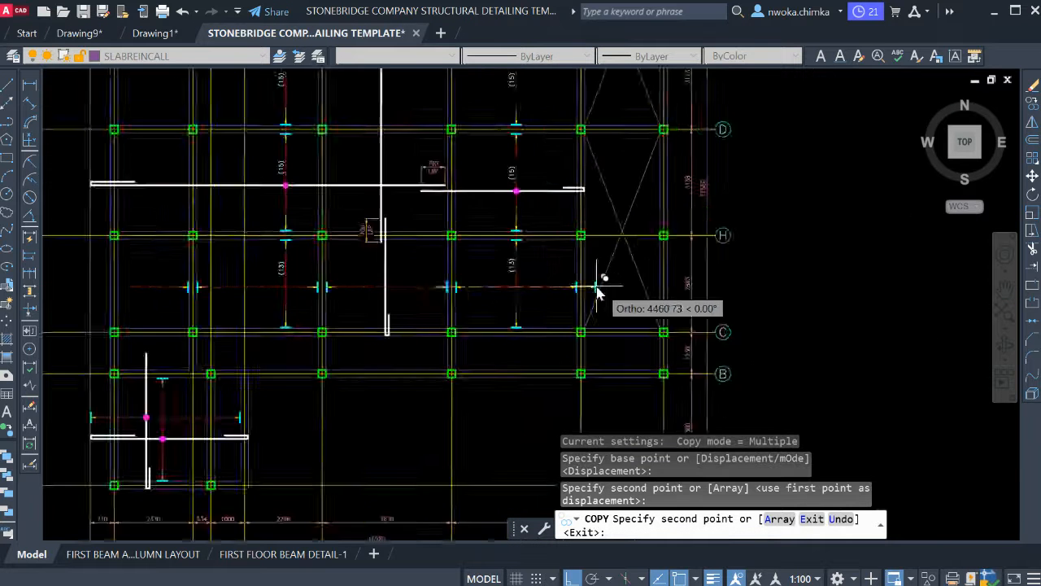
pyautogui.scroll(4, 323, 289)
pyautogui.press('Escape')
# Copy the arrow and tick on the grid 4 side of grid 3 to the red line's other end at grid 1.
pyautogui.scroll(4, 456, 275)
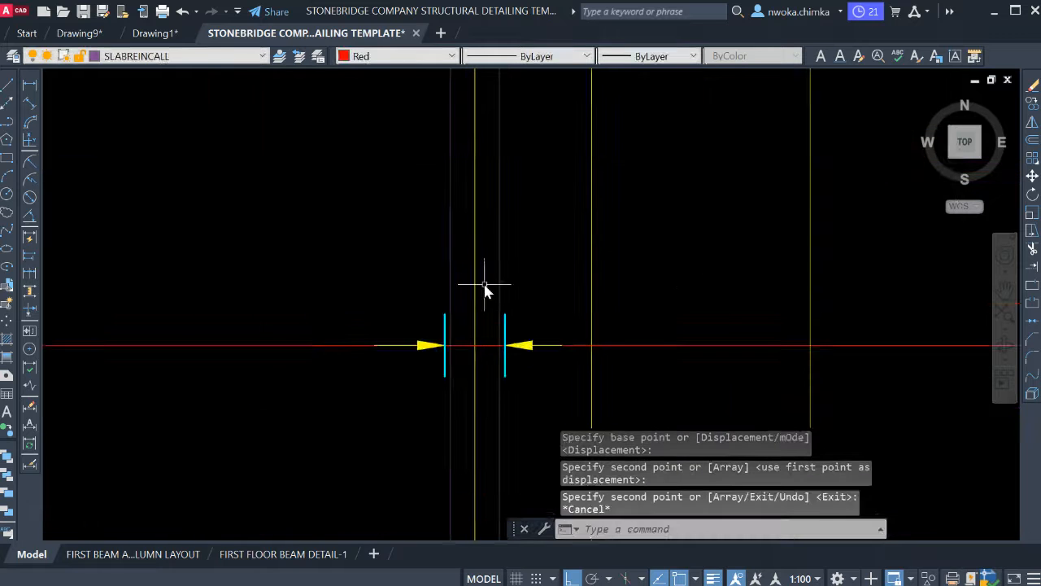
pyautogui.click(484, 285)
pyautogui.click(595, 404)
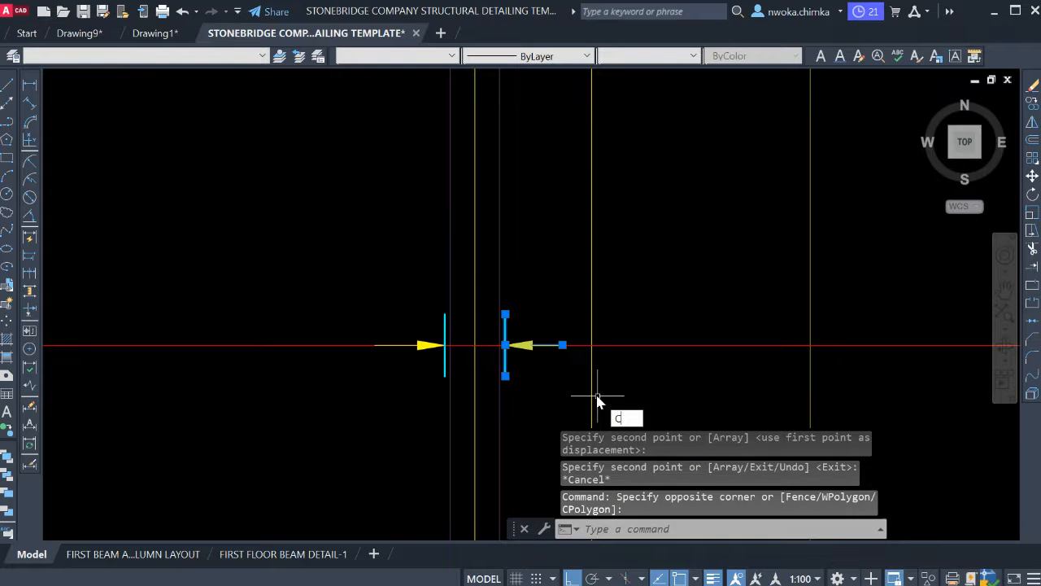
pyautogui.write('CO')
pyautogui.press('Return')
pyautogui.scroll(5, 505, 346)
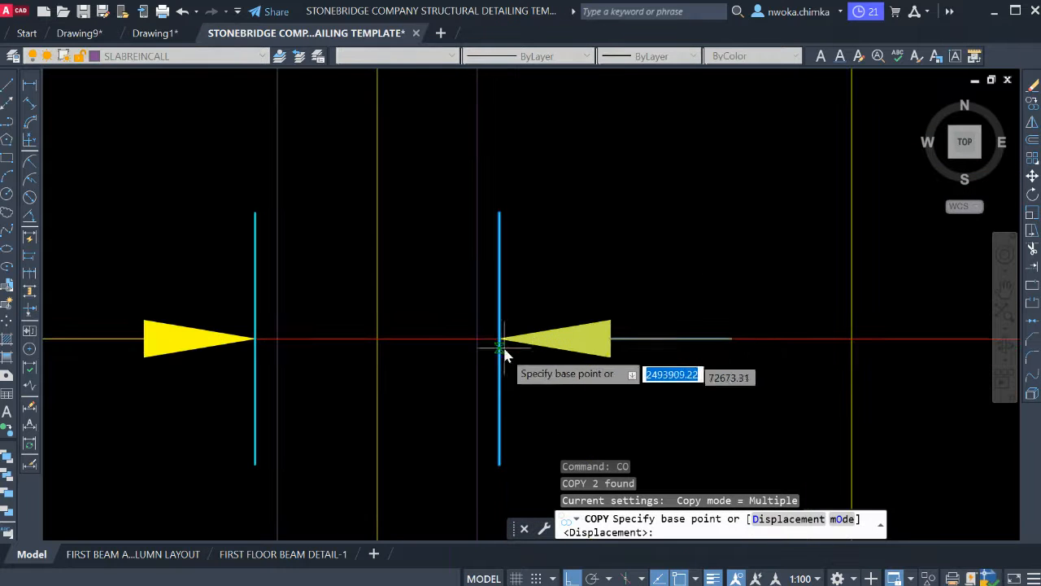
pyautogui.click(476, 338)
pyautogui.scroll(-3, 684, 309)
pyautogui.scroll(4, 465, 309)
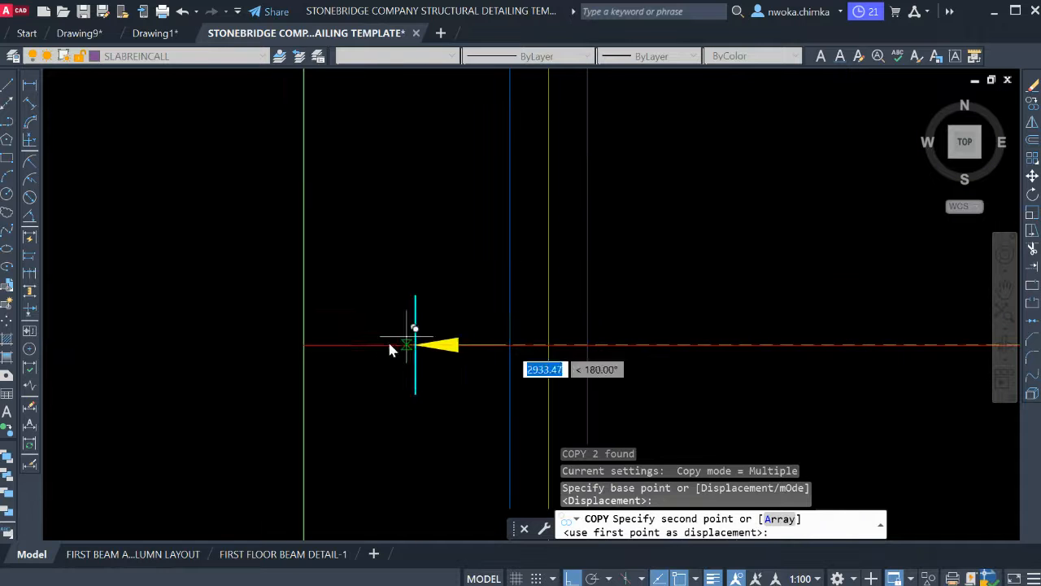
pyautogui.click(309, 353)
pyautogui.scroll(-3, 342, 325)
pyautogui.press('Escape')
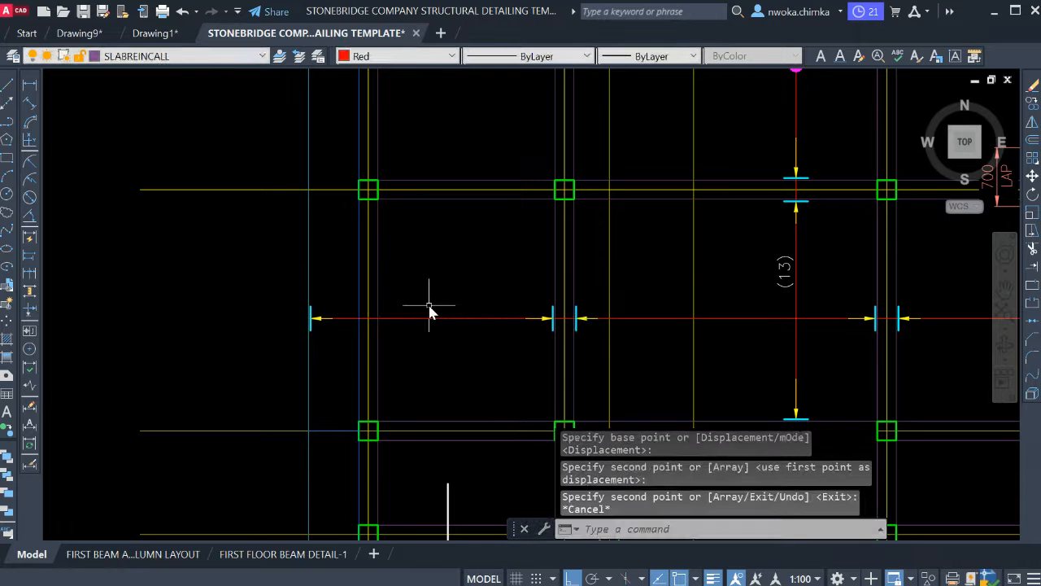
# Draw a red line that extends the horizontal distribution line outward beyond grid 1, clear of the plan.
pyautogui.write('L')
pyautogui.press('Return')
pyautogui.scroll(5, 342, 313)
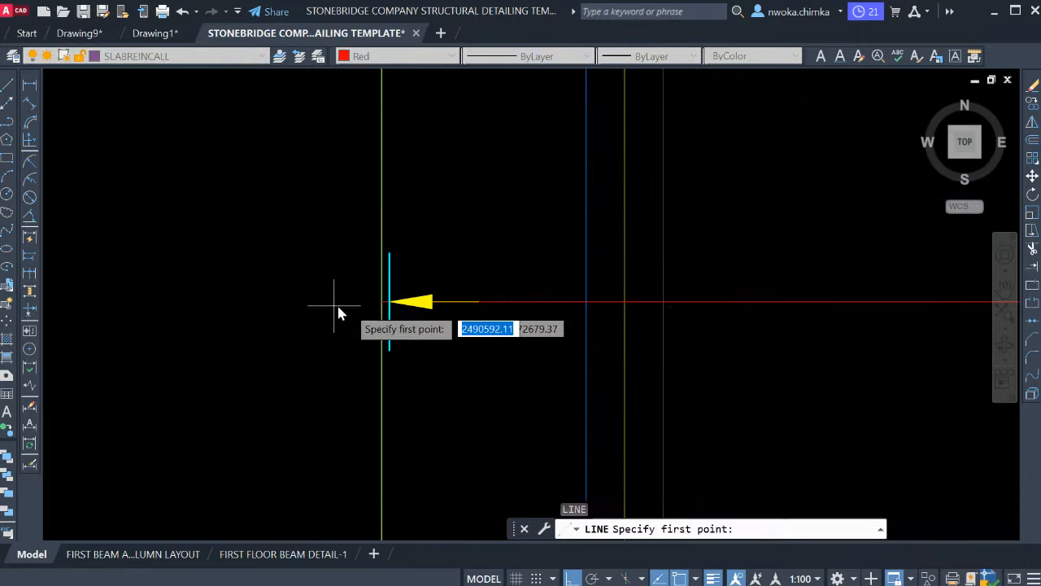
pyautogui.click(379, 308)
pyautogui.scroll(-6, 381, 310)
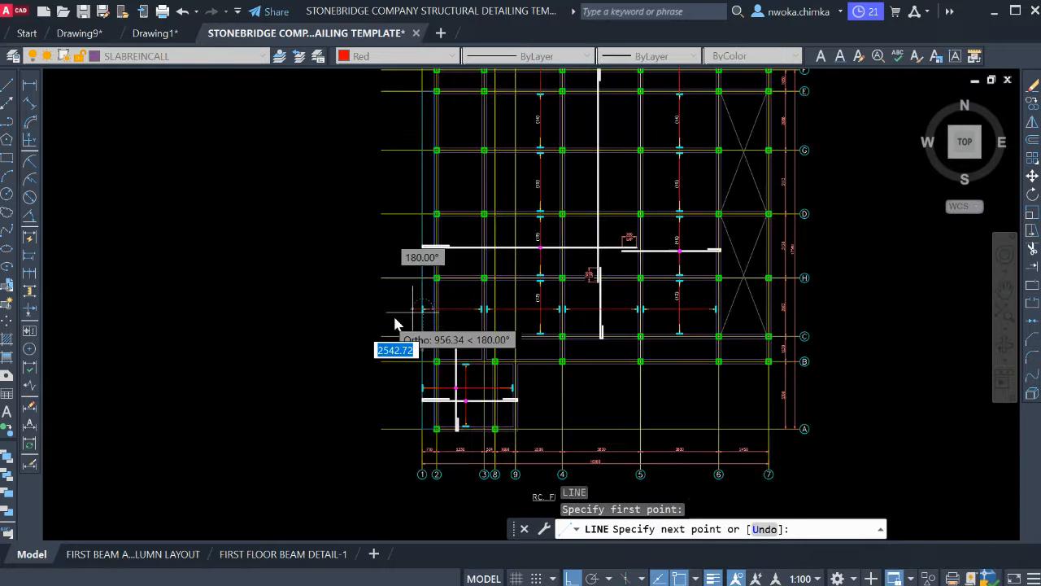
pyautogui.scroll(2, 362, 329)
pyautogui.press('Escape')
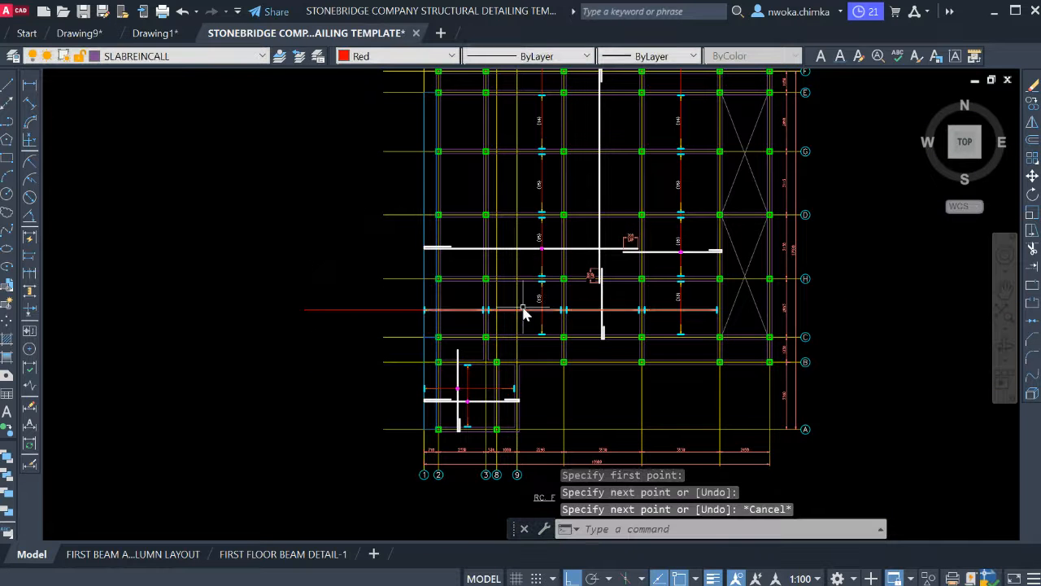
# Copy the (22) label from the neighbouring detailed sheet to just above the red horizontal line between grids 5 and 6.
pyautogui.scroll(3, 514, 306)
pyautogui.moveTo(531, 369); pyautogui.dragTo(478, 369, button='middle')
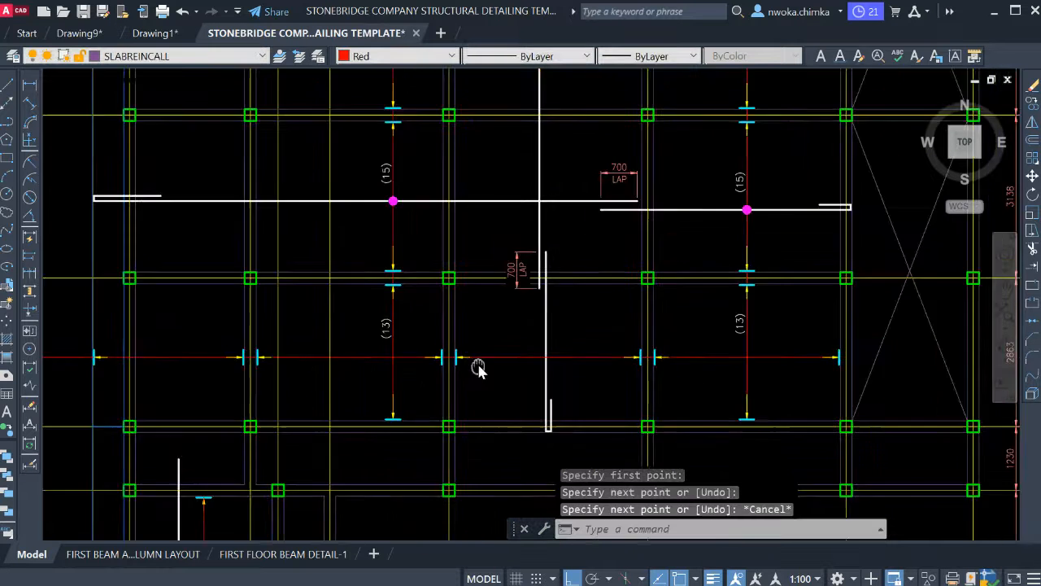
pyautogui.scroll(2, 725, 302)
pyautogui.scroll(-2, 581, 348)
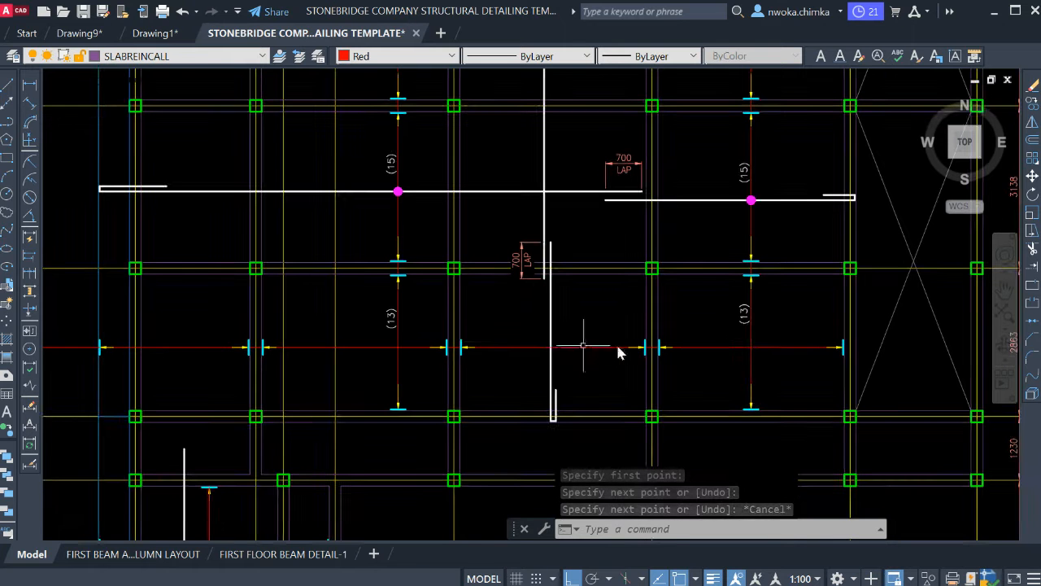
pyautogui.scroll(-4, 472, 309)
pyautogui.scroll(-4, 558, 295)
pyautogui.moveTo(469, 312); pyautogui.dragTo(716, 282, button='middle')
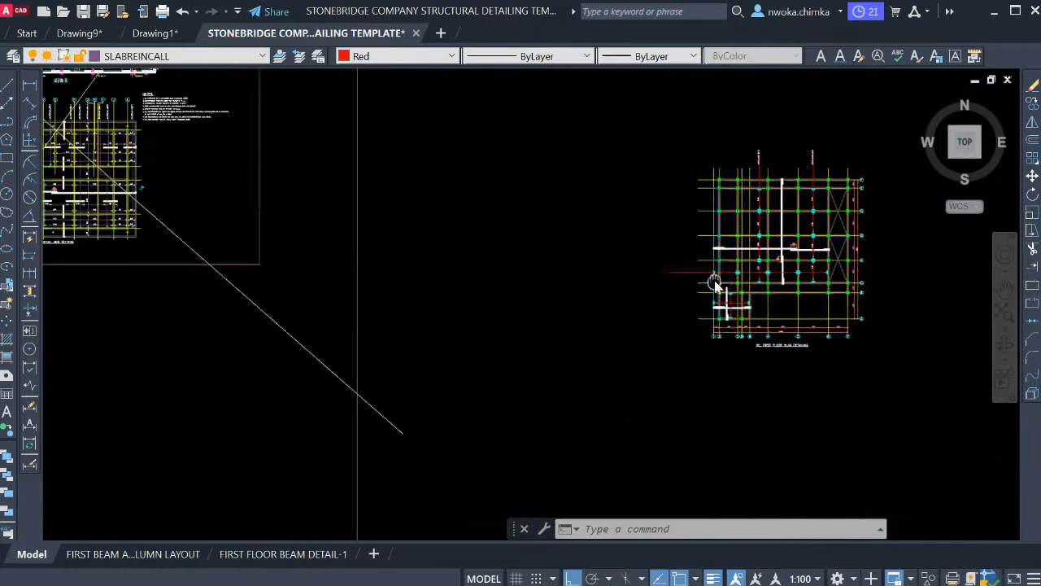
pyautogui.moveTo(398, 324); pyautogui.dragTo(786, 396, button='middle')
pyautogui.scroll(2, 362, 243)
pyautogui.scroll(6, 407, 213)
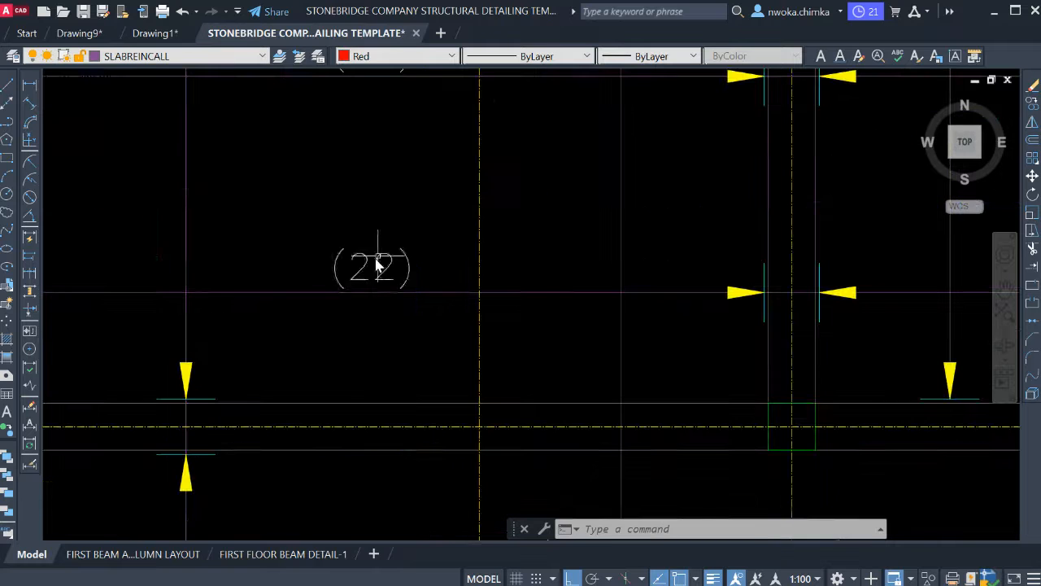
pyautogui.click(391, 249)
pyautogui.click(378, 259)
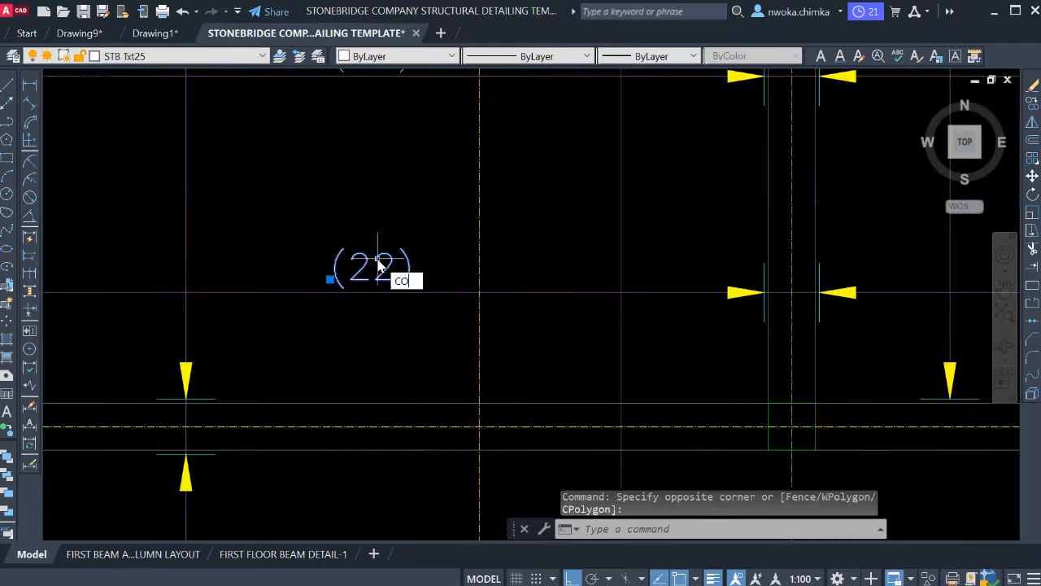
pyautogui.write('CO')
pyautogui.press('Return')
pyautogui.click(329, 280)
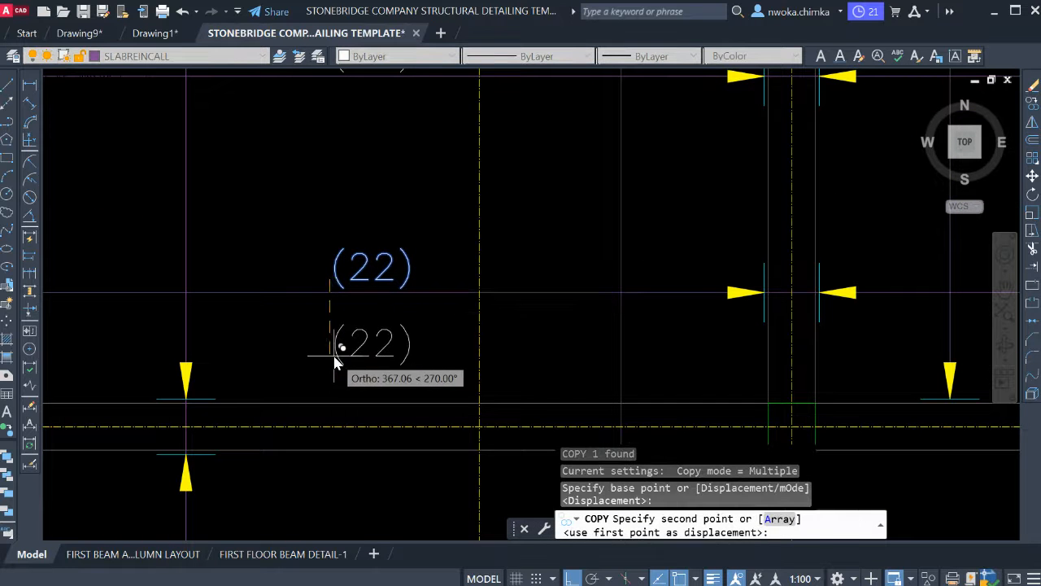
pyautogui.scroll(-10, 335, 361)
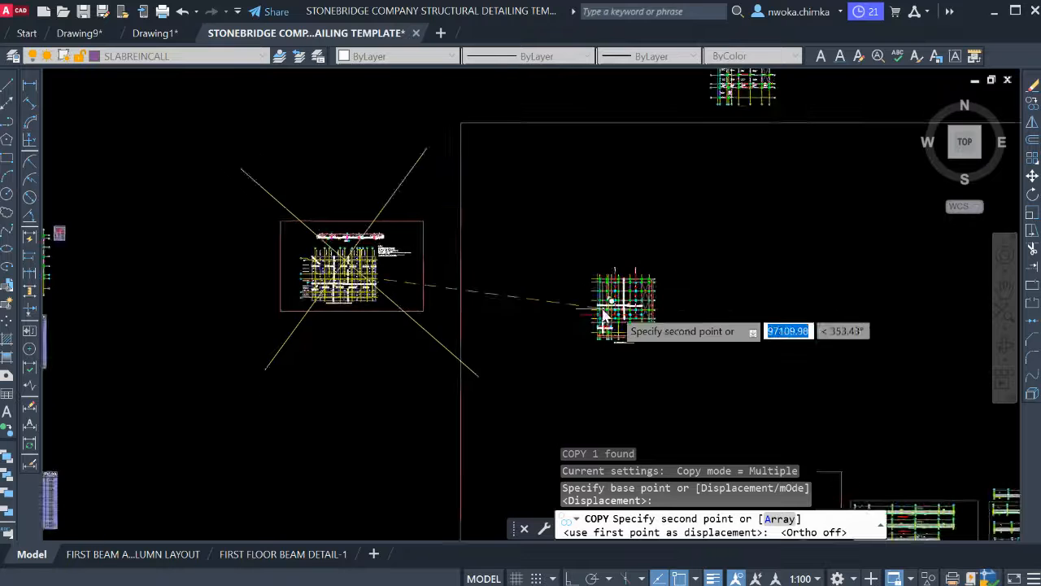
pyautogui.scroll(10, 603, 317)
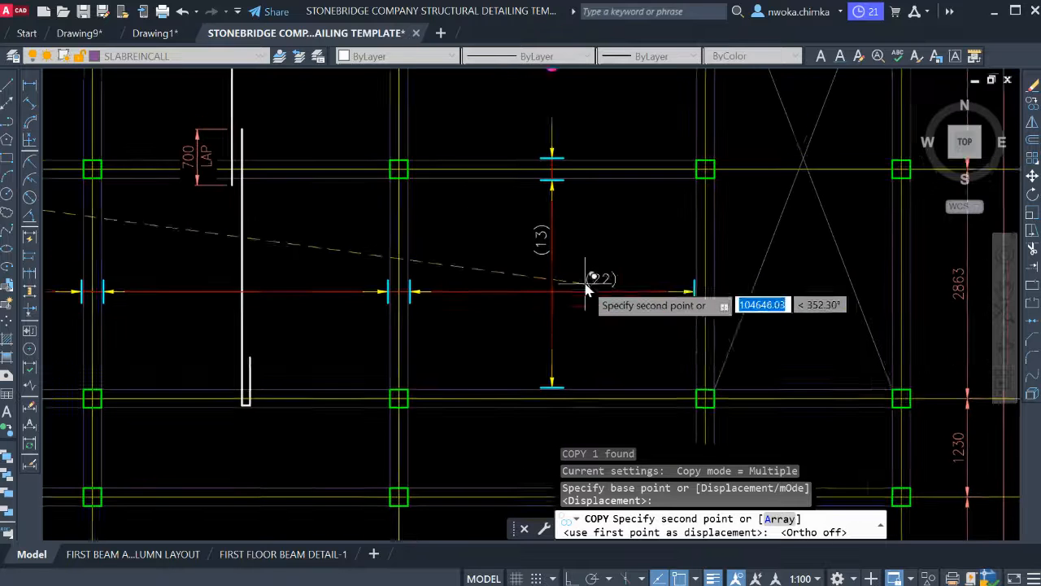
pyautogui.scroll(2, 585, 289)
pyautogui.press('Escape')
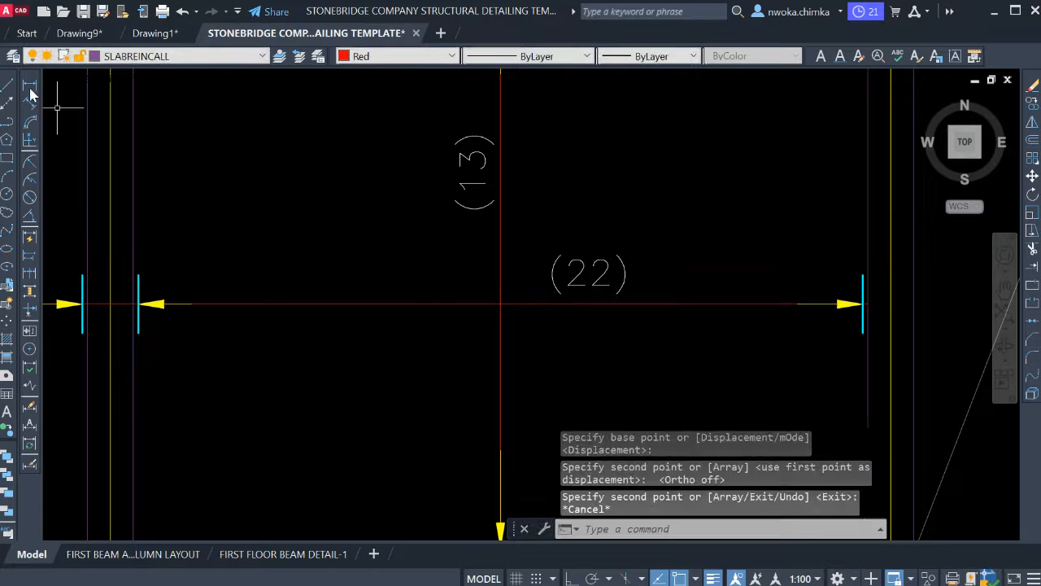
# Measure the distance between the two cyan ticks on the horizontal distribution line between grids 5 and 6.
pyautogui.click(29, 86)
pyautogui.scroll(3, 140, 277)
pyautogui.click(135, 269)
pyautogui.scroll(-2, 136, 244)
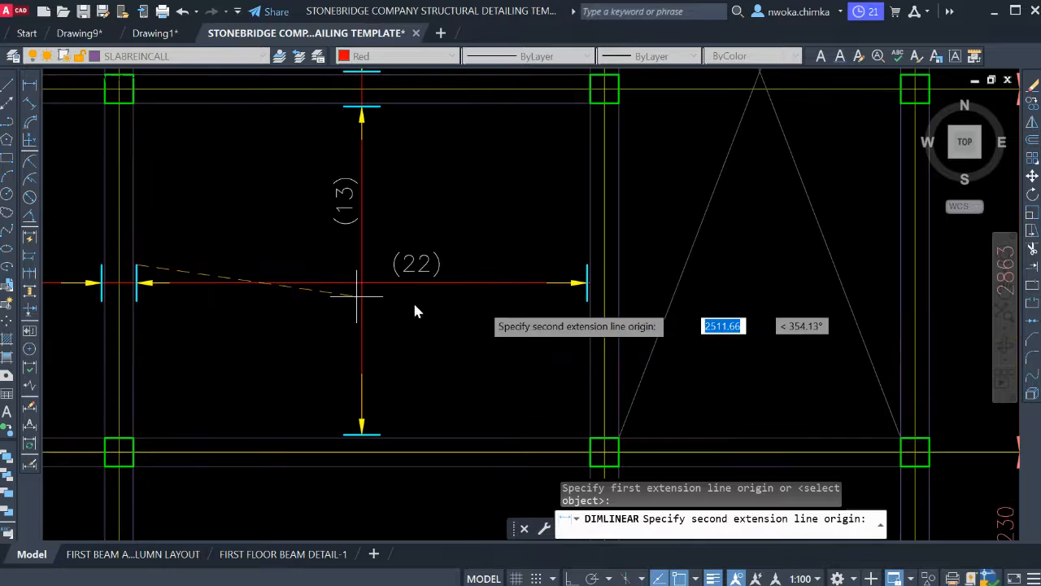
pyautogui.scroll(-2, 424, 301)
pyautogui.scroll(6, 530, 289)
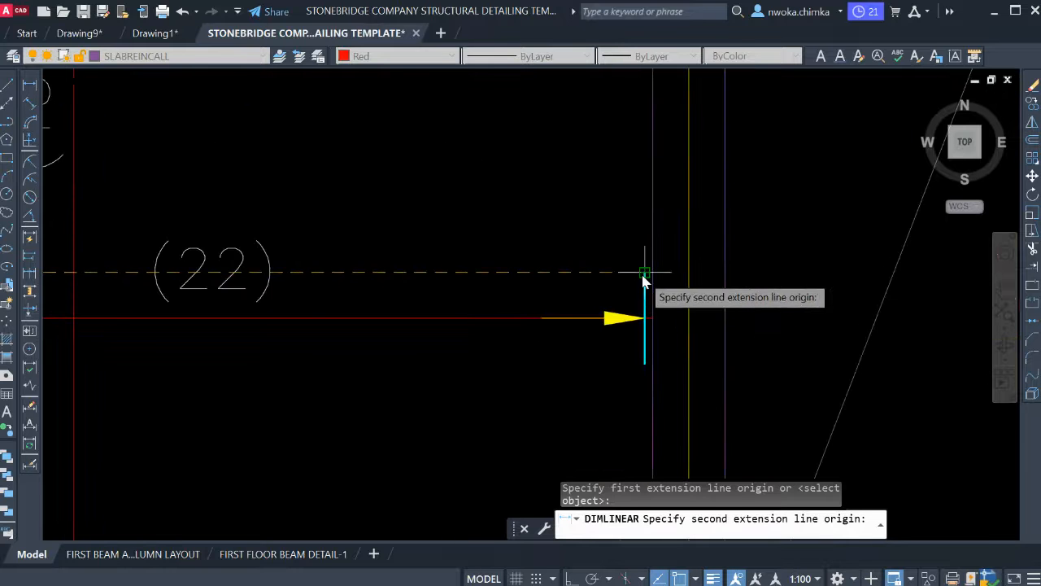
pyautogui.click(645, 276)
pyautogui.scroll(-2, 645, 277)
pyautogui.scroll(2, 425, 225)
pyautogui.press('Escape')
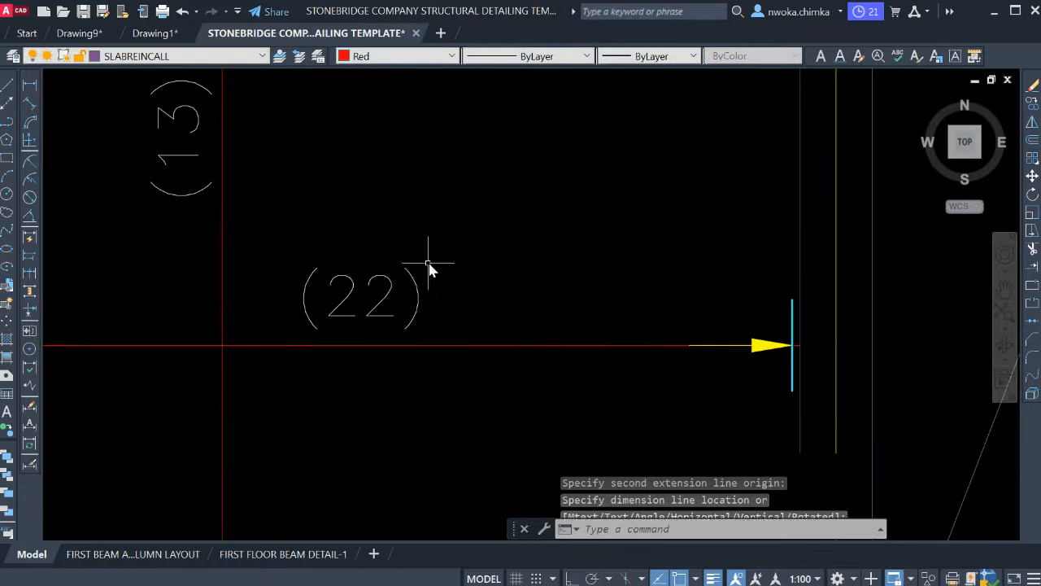
# Divide 3555 by 200 in the quick calculator to work out the bar count.
pyautogui.write('QC')
pyautogui.press('Return')
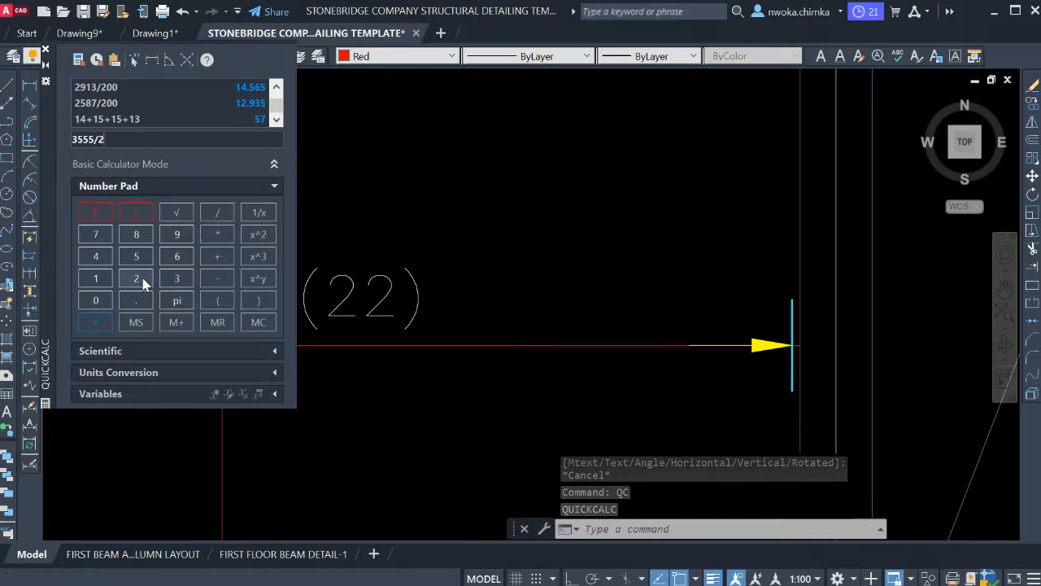
pyautogui.click(96, 300)
pyautogui.click(97, 301)
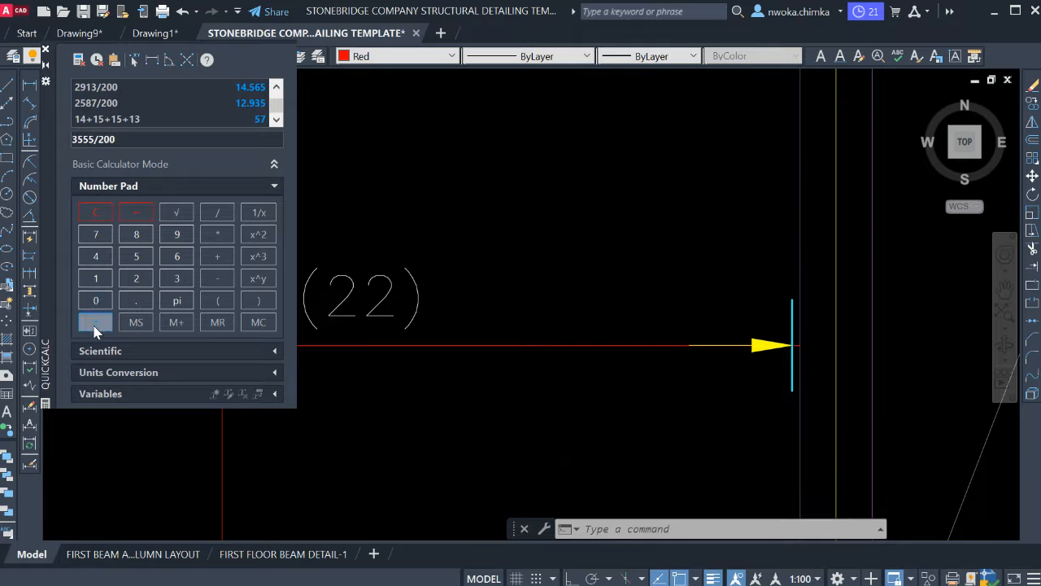
# Change the (22) label above the horizontal line between grids 5 and 6 to (18).
pyautogui.scroll(-2, 634, 254)
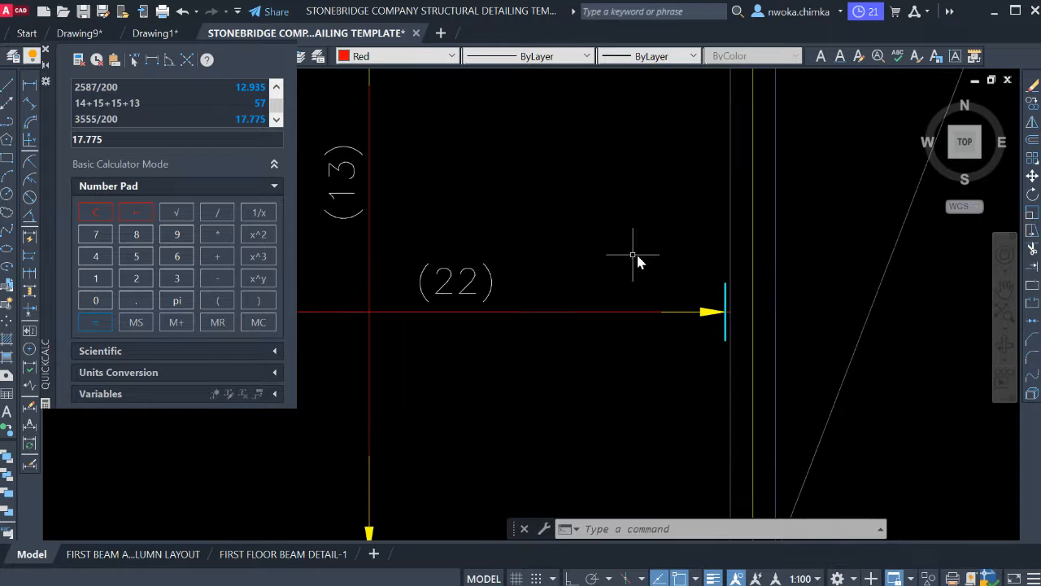
pyautogui.doubleClick(472, 276)
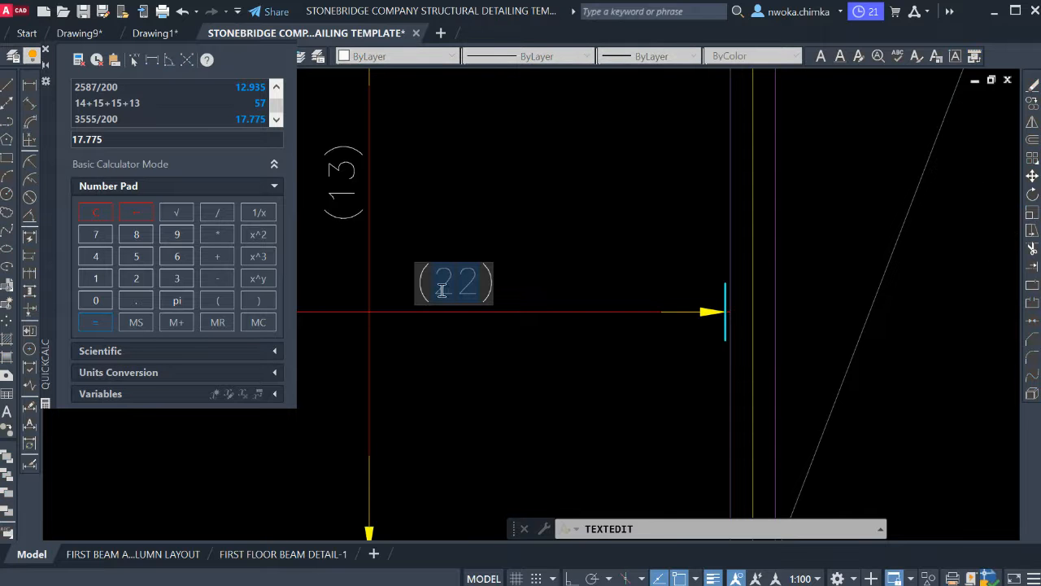
pyautogui.click(569, 243)
pyautogui.scroll(-4, 741, 268)
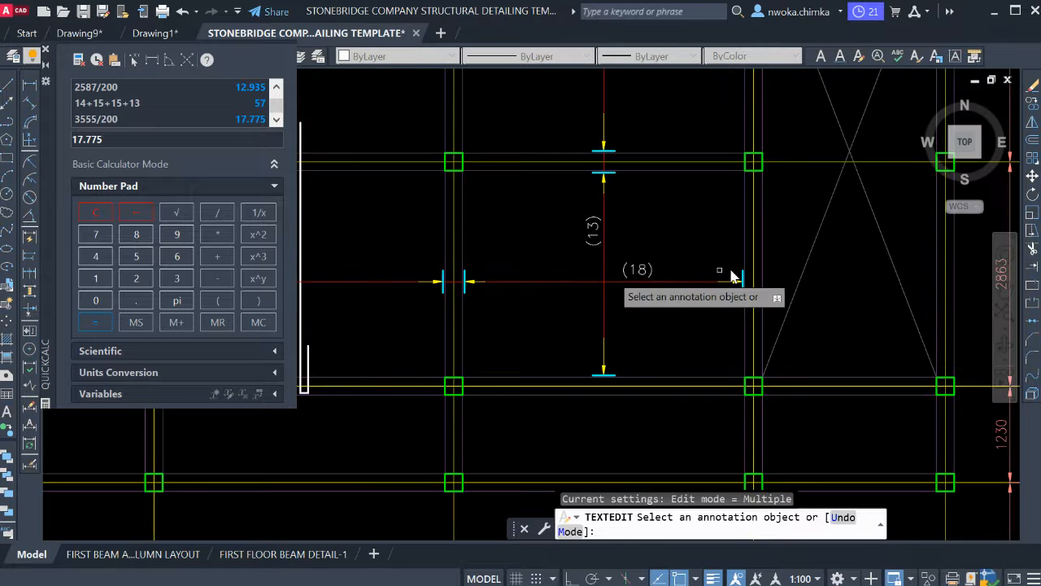
pyautogui.moveTo(732, 271); pyautogui.dragTo(835, 274, button='middle')
pyautogui.press('Escape')
# Measure the distance between the cyan ticks on the horizontal line in the bay between grids 4 and 5.
pyautogui.click(31, 87)
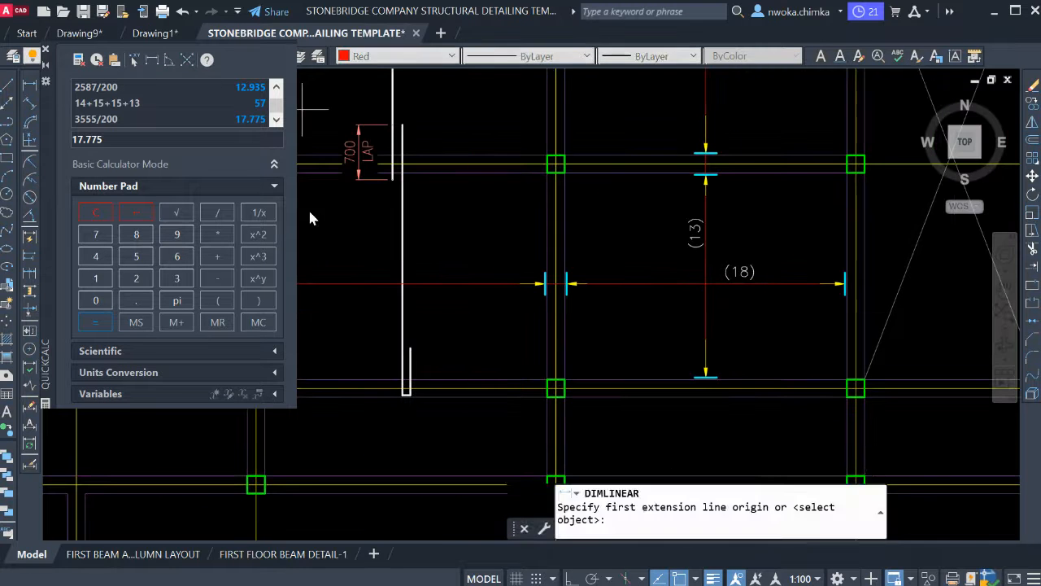
pyautogui.scroll(5, 553, 285)
pyautogui.click(560, 281)
pyautogui.scroll(-5, 560, 280)
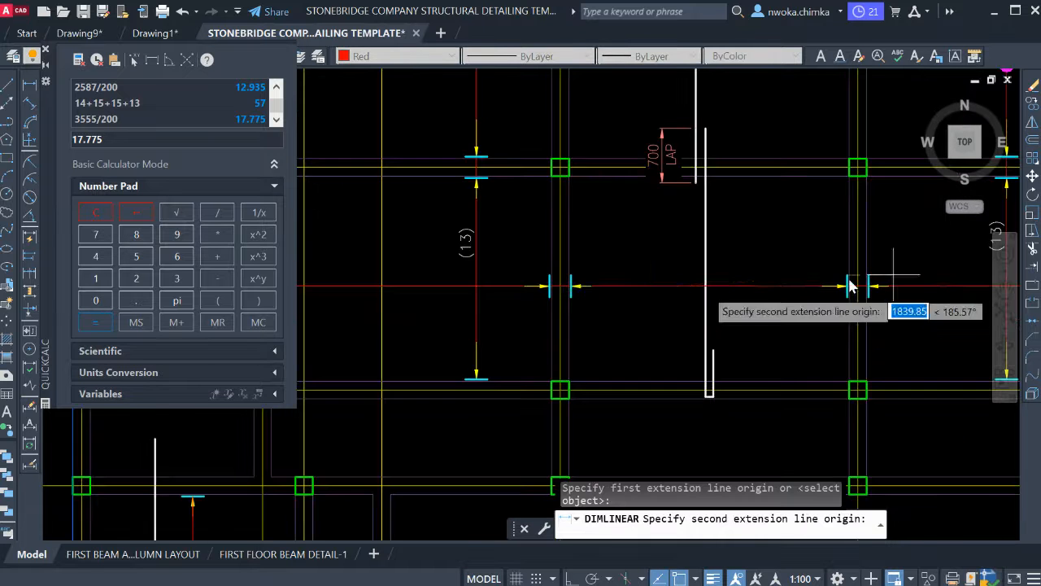
pyautogui.scroll(4, 569, 281)
pyautogui.click(563, 275)
pyautogui.scroll(-4, 529, 279)
pyautogui.scroll(2, 701, 269)
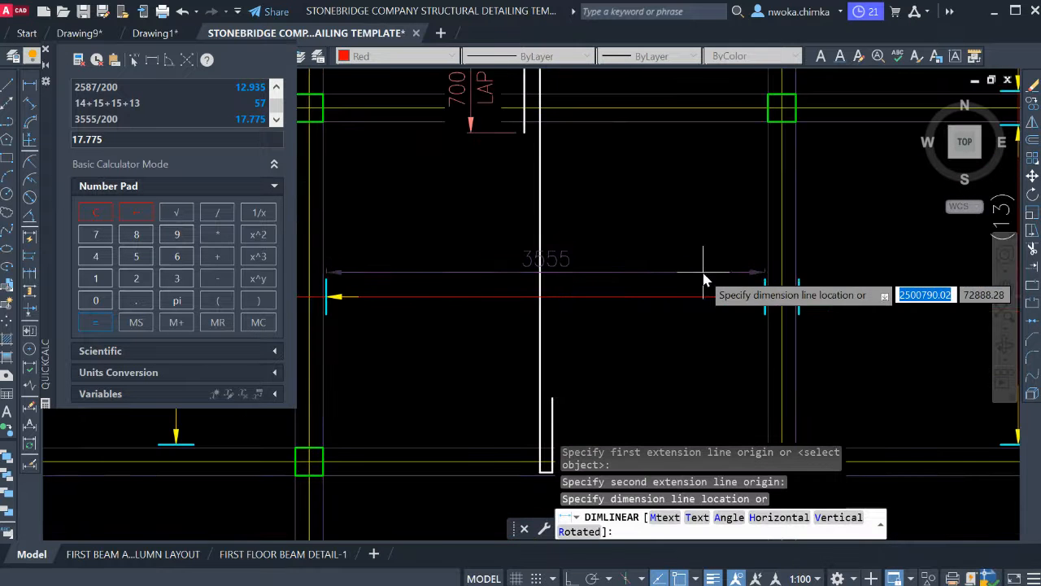
pyautogui.press('Escape')
# Copy the (18) label to just above the horizontal line in the bay between grids 4 and 5.
pyautogui.scroll(-5, 692, 267)
pyautogui.scroll(4, 687, 262)
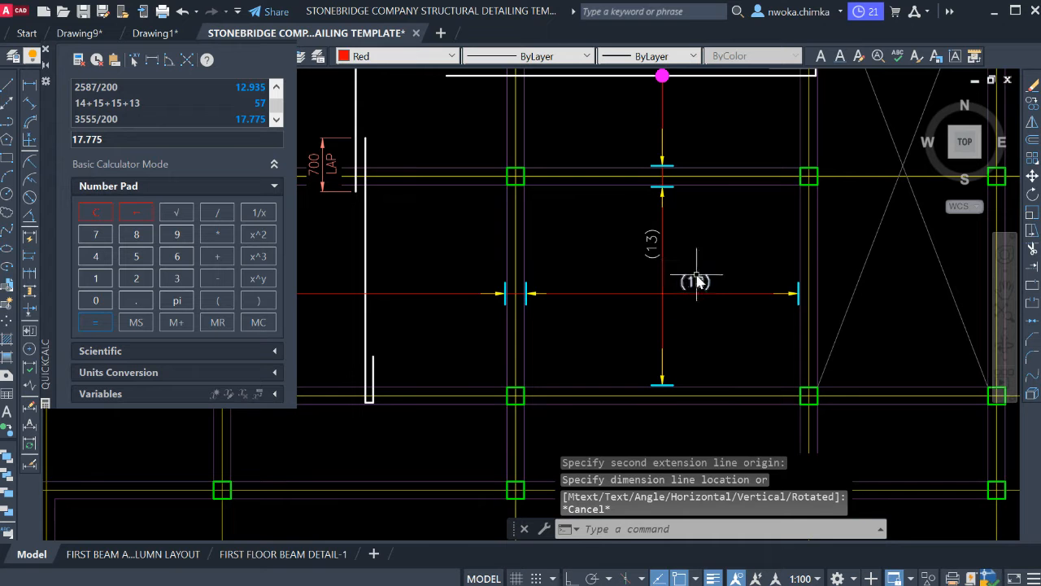
pyautogui.press('Escape')
pyautogui.press('Return')
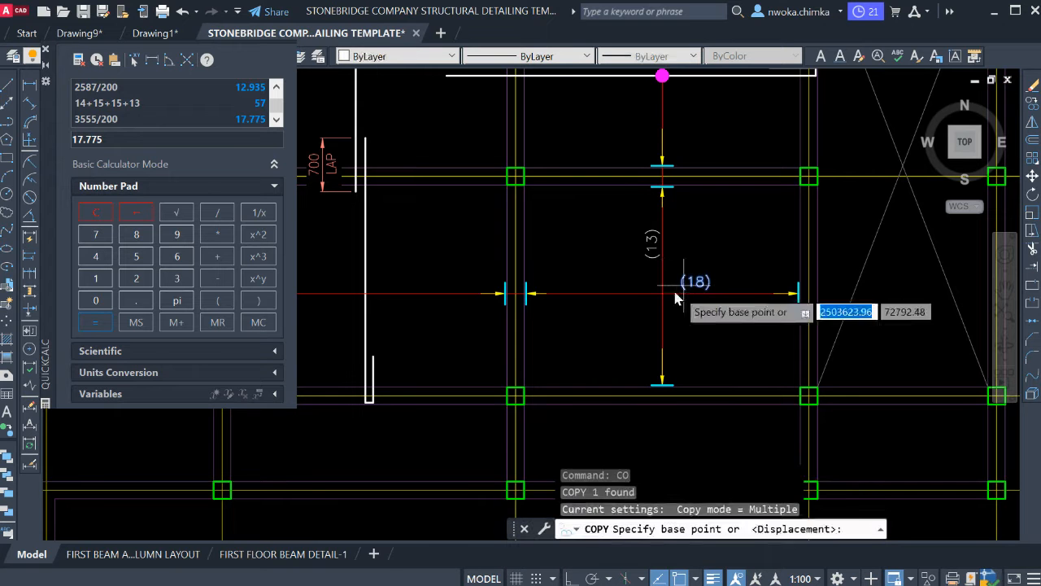
pyautogui.click(658, 292)
pyautogui.scroll(-4, 651, 290)
pyautogui.scroll(6, 625, 287)
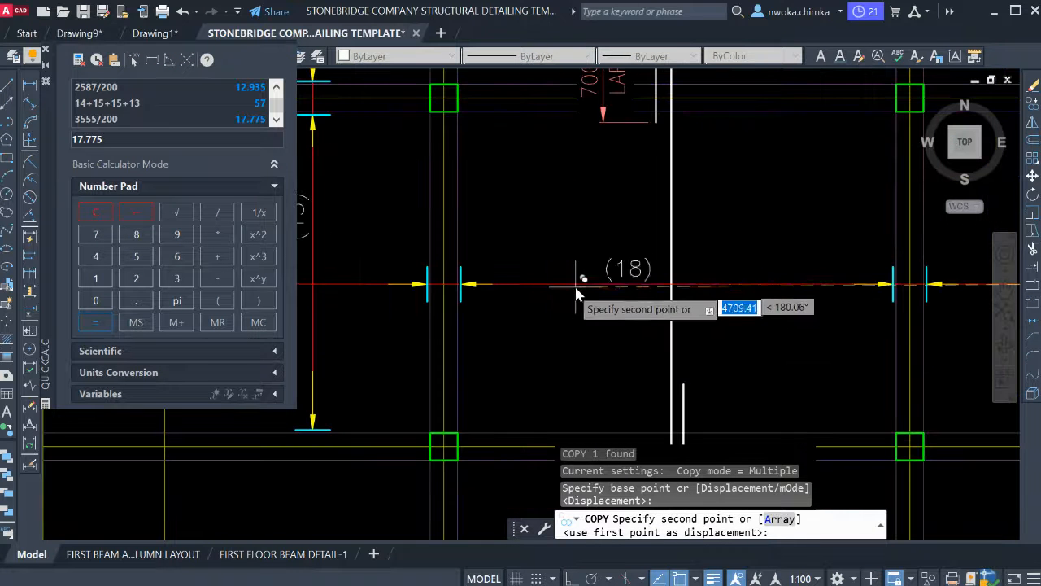
pyautogui.click(669, 275)
pyautogui.press('Escape')
# Measure the distance between the cyan ticks on the horizontal line in the bay between grids 3 and 4.
pyautogui.scroll(-2, 652, 271)
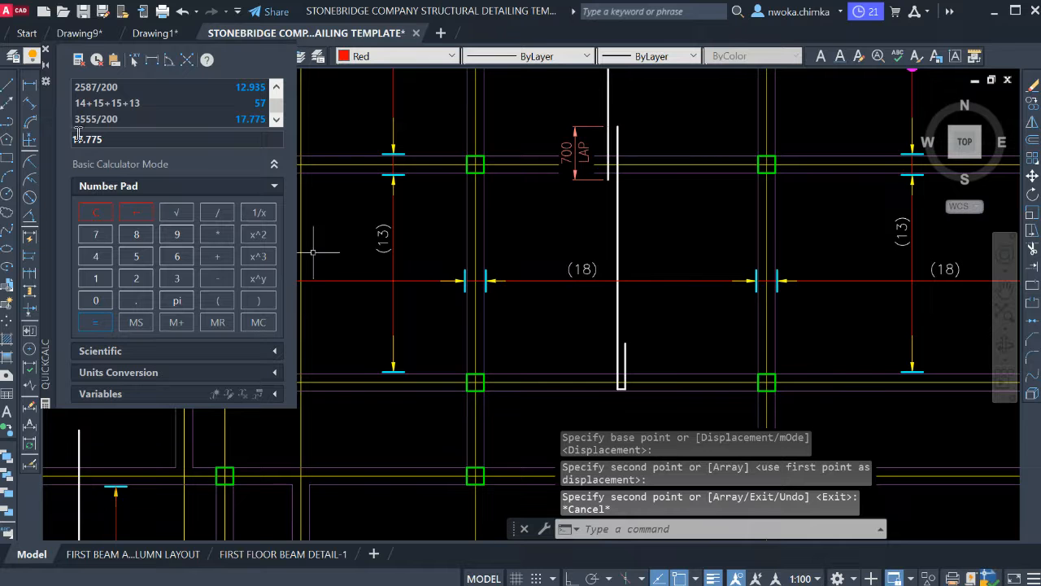
pyautogui.write('dli')
pyautogui.press('Return')
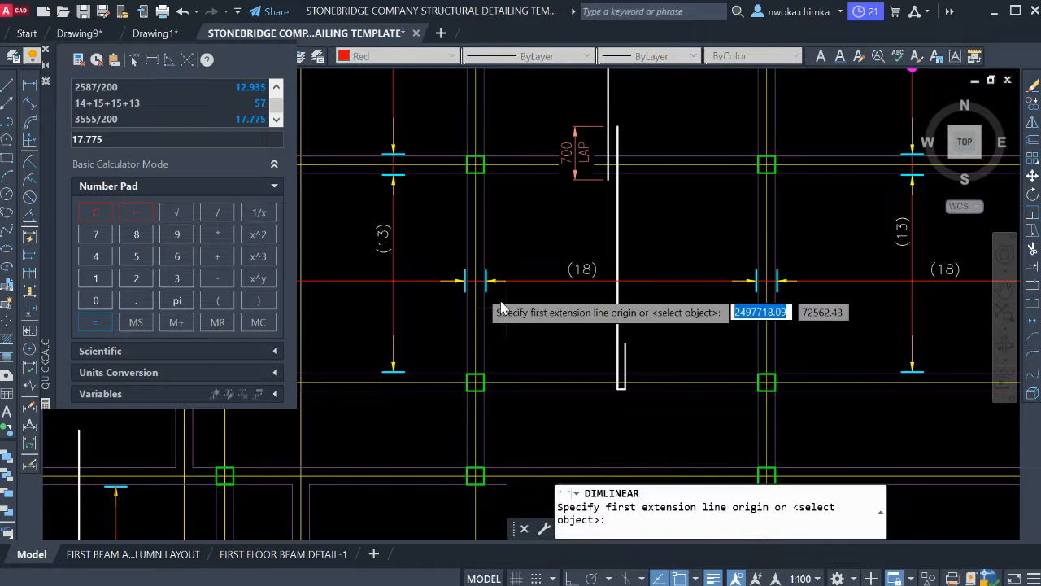
pyautogui.scroll(6, 465, 297)
pyautogui.click(461, 298)
pyautogui.scroll(-4, 757, 303)
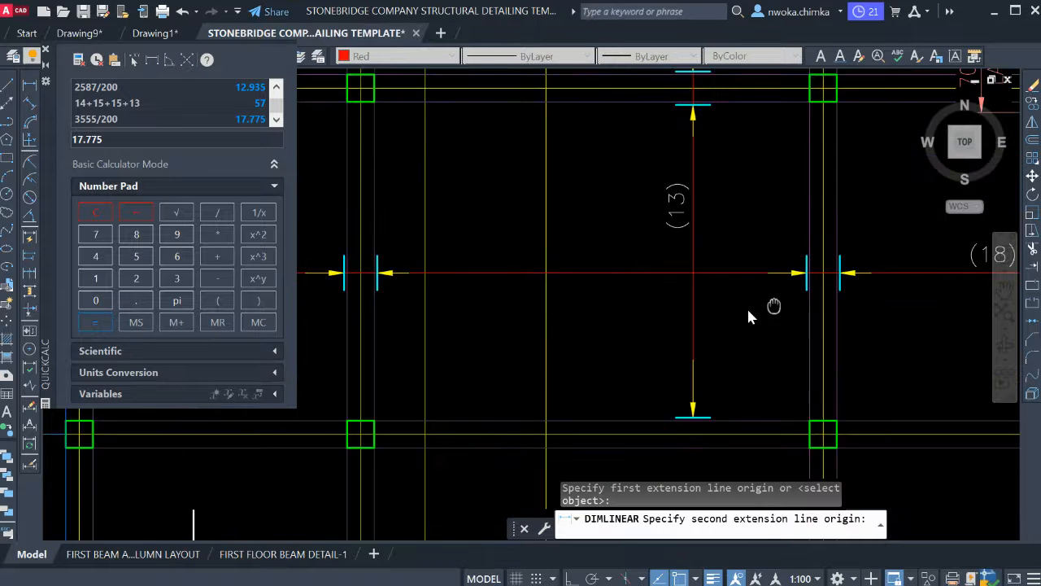
pyautogui.scroll(5, 464, 285)
pyautogui.click(460, 289)
pyautogui.scroll(-6, 452, 291)
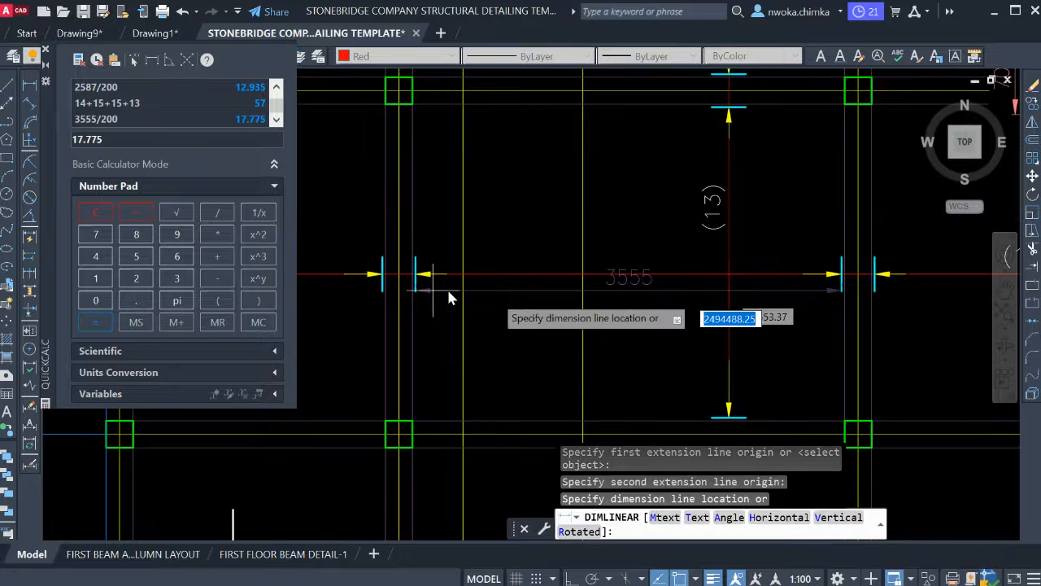
pyautogui.scroll(2, 635, 310)
pyautogui.press('Escape')
# Copy the (18) label from the bay between grids 4 and 5 to above the line between grids 3 and 4.
pyautogui.scroll(-6, 457, 301)
pyautogui.scroll(4, 658, 289)
pyautogui.click(658, 295)
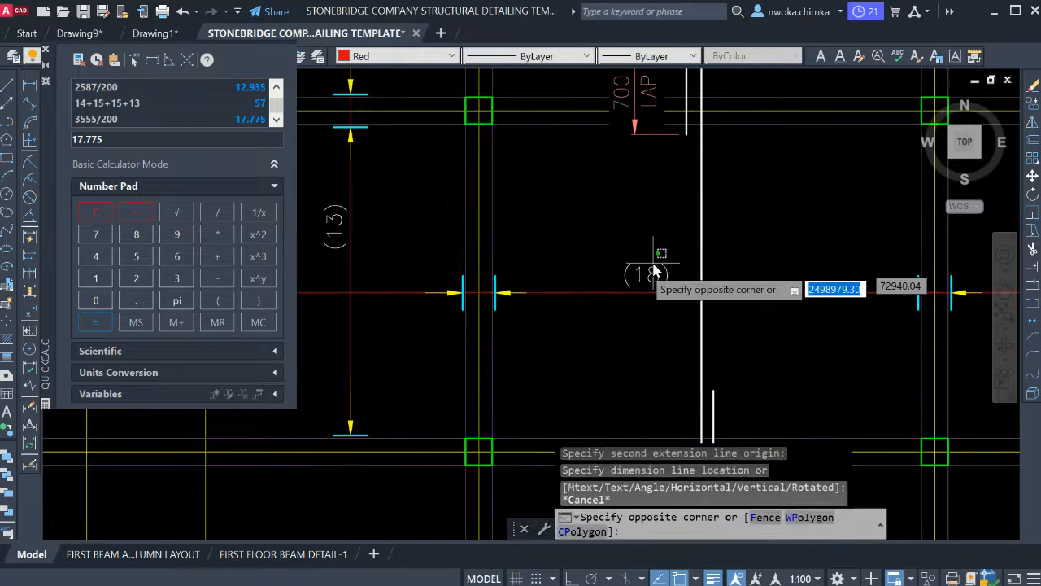
pyautogui.click(637, 262)
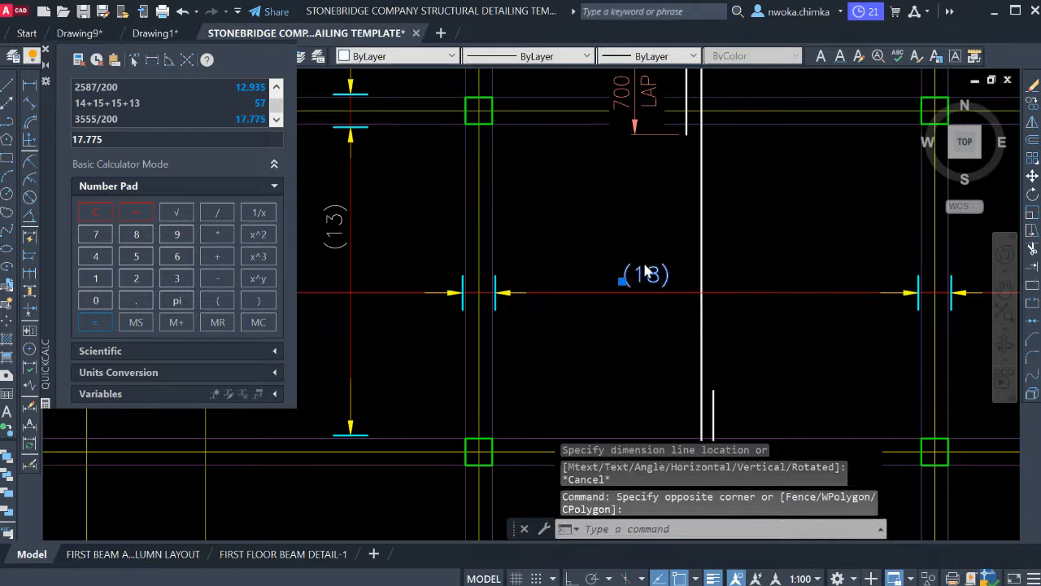
pyautogui.write('co')
pyautogui.press('Return')
pyautogui.click(629, 292)
pyautogui.scroll(-3, 716, 276)
pyautogui.scroll(3, 554, 280)
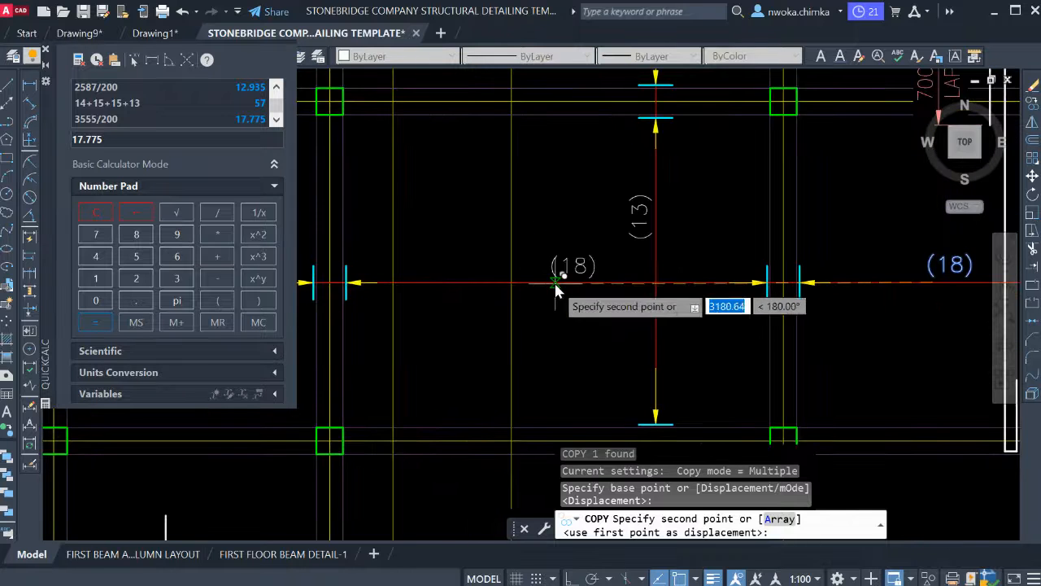
pyautogui.click(540, 291)
pyautogui.scroll(-4, 562, 276)
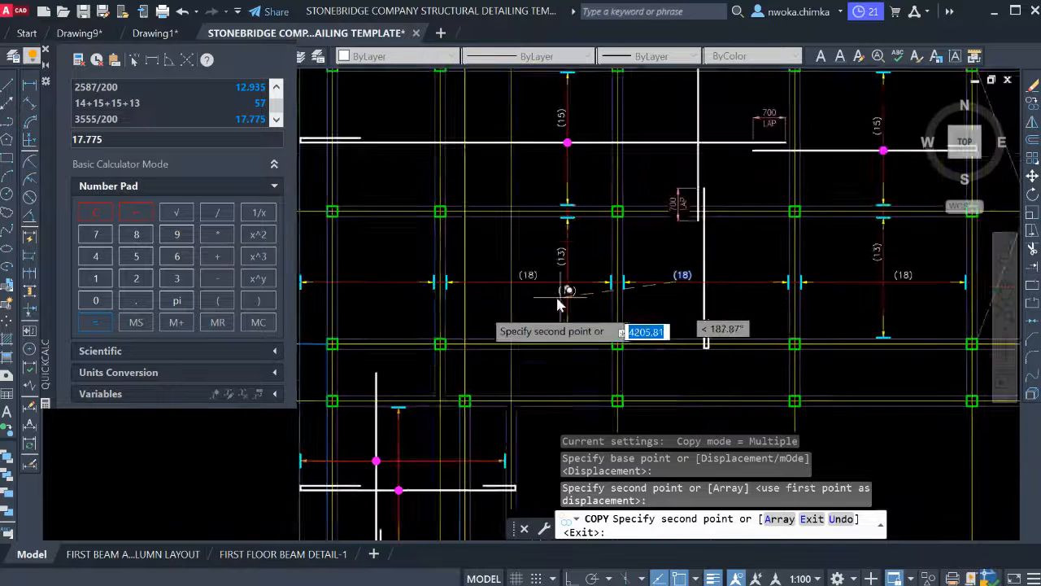
pyautogui.moveTo(455, 317); pyautogui.dragTo(596, 316, button='middle')
pyautogui.scroll(2, 590, 293)
pyautogui.press('Escape')
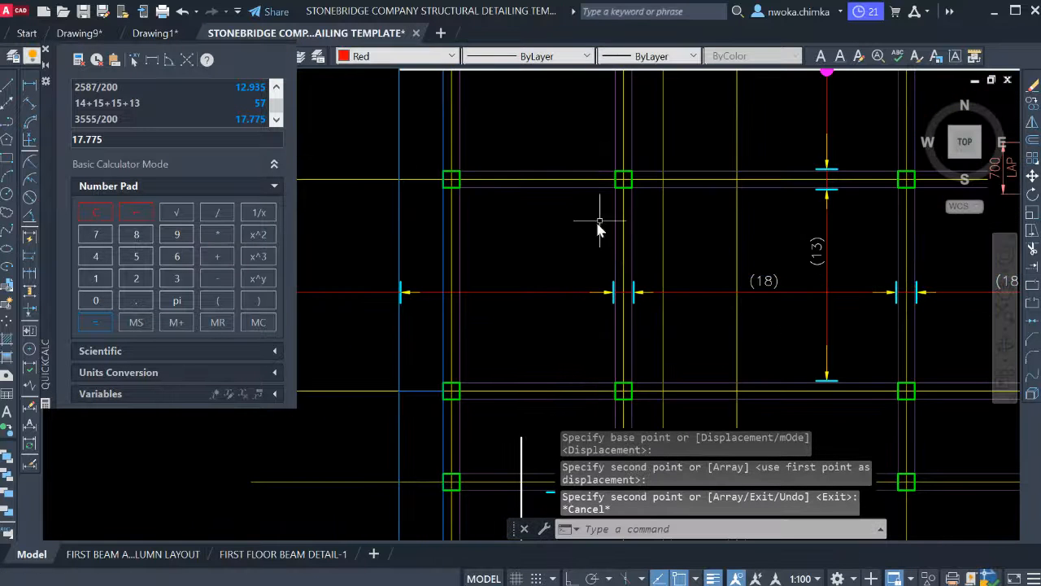
# Copy both arrow-and-tick pairs at grid 3 along the red line to the adjacent beam near the line's outer end.
pyautogui.scroll(2, 540, 275)
pyautogui.scroll(-2, 550, 263)
pyautogui.click(545, 256)
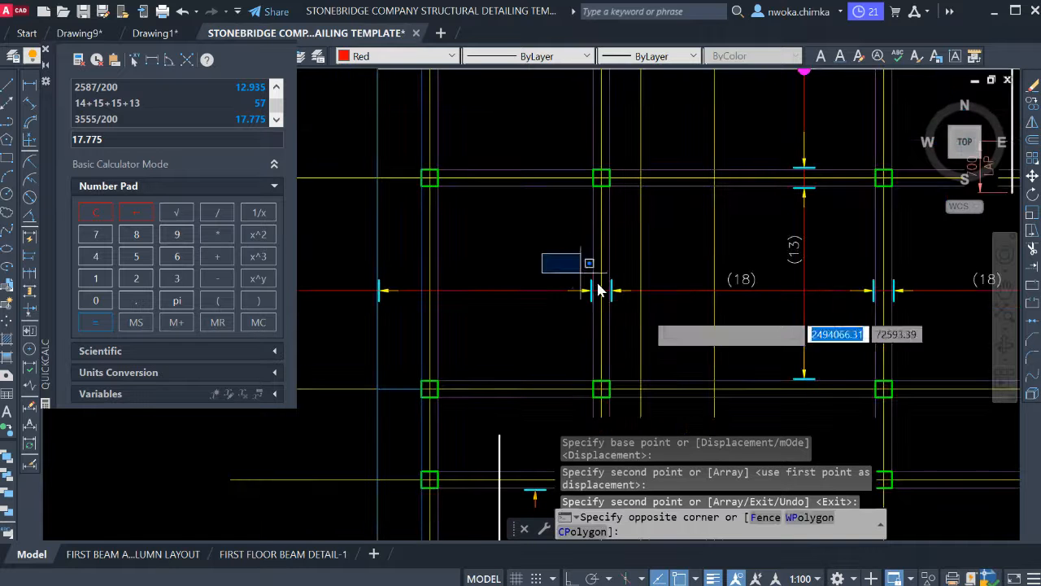
pyautogui.click(660, 322)
pyautogui.write('CO')
pyautogui.press('Return')
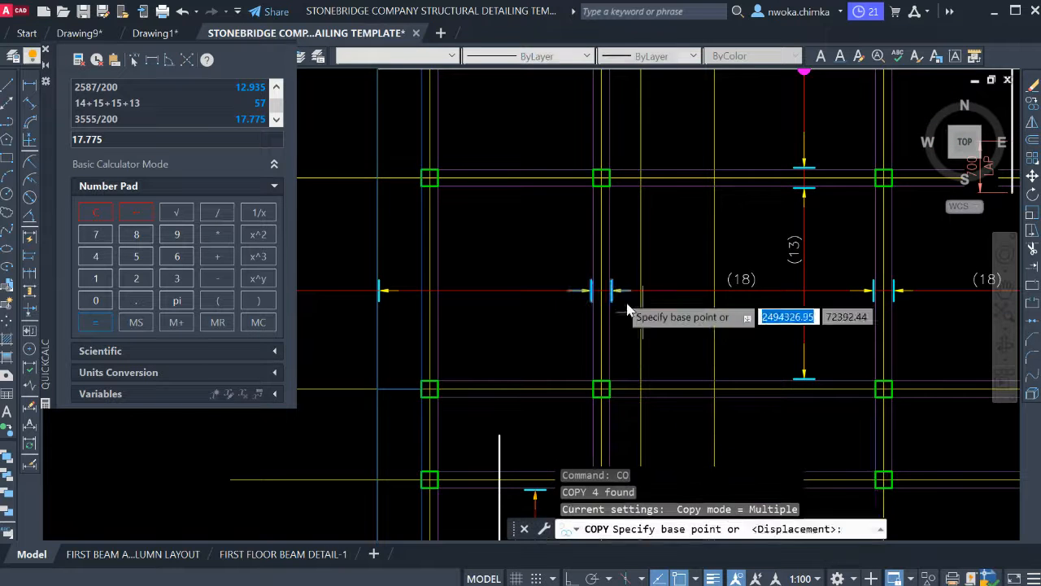
pyautogui.scroll(5, 610, 293)
pyautogui.click(440, 259)
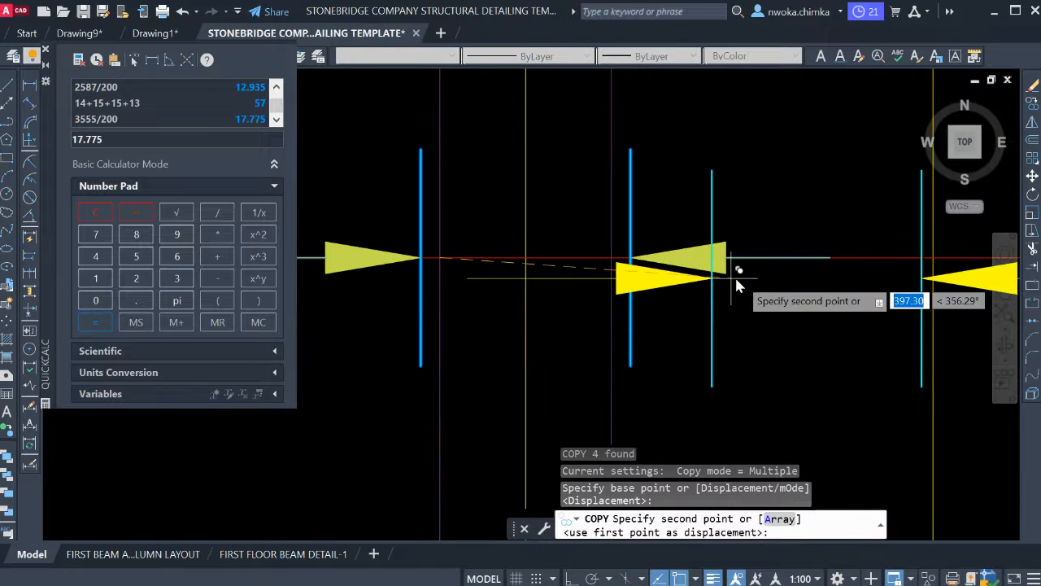
pyautogui.scroll(-4, 598, 293)
pyautogui.scroll(2, 488, 285)
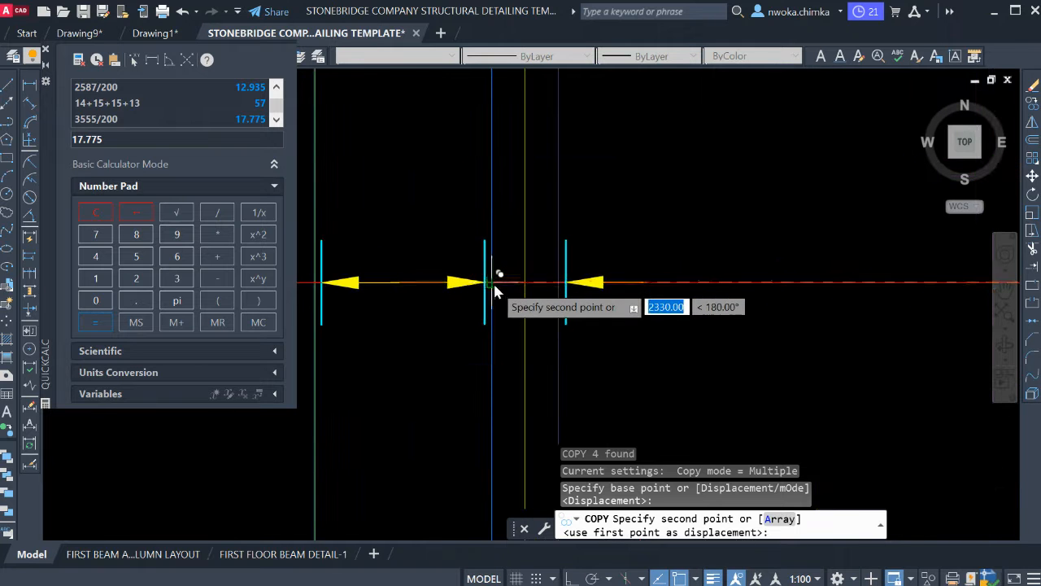
pyautogui.click(493, 282)
pyautogui.press('Escape')
# Copy the (18) label to above the horizontal line in the narrow bay on the outer side of grid 3.
pyautogui.scroll(-4, 548, 300)
pyautogui.scroll(4, 548, 300)
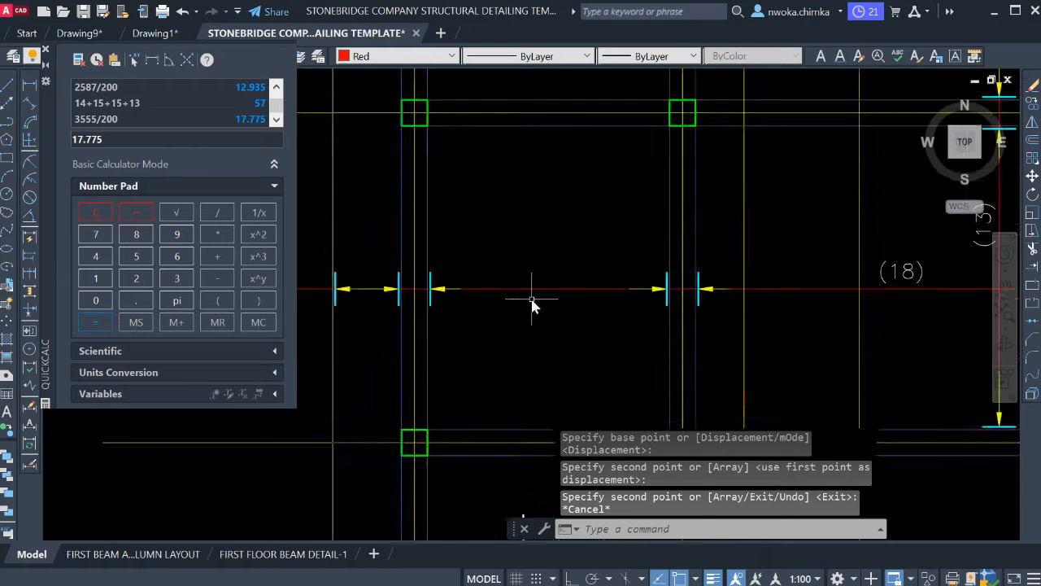
pyautogui.scroll(-2, 532, 302)
pyautogui.click(666, 272)
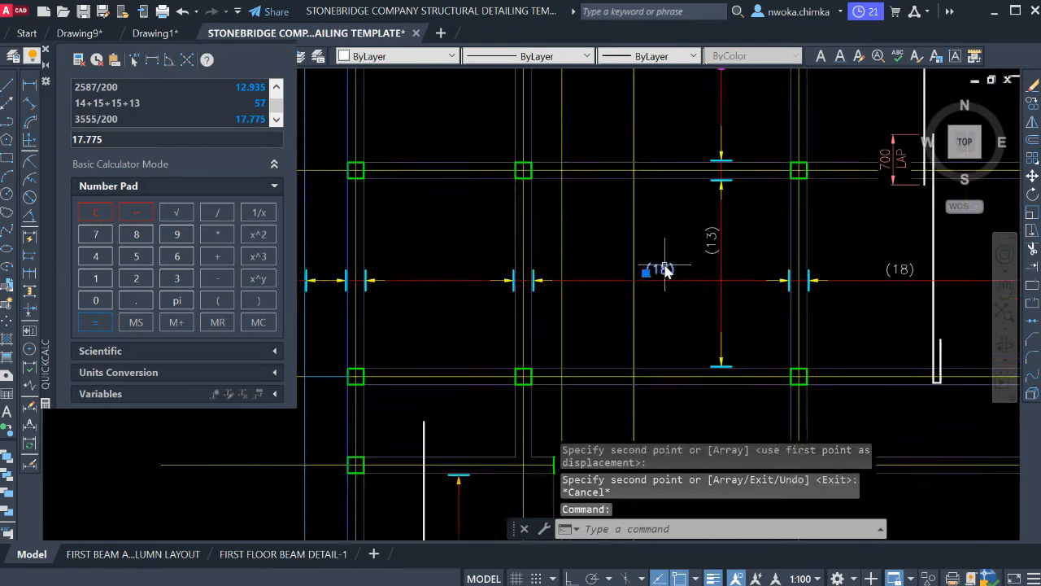
pyautogui.press('Return')
pyautogui.click(671, 265)
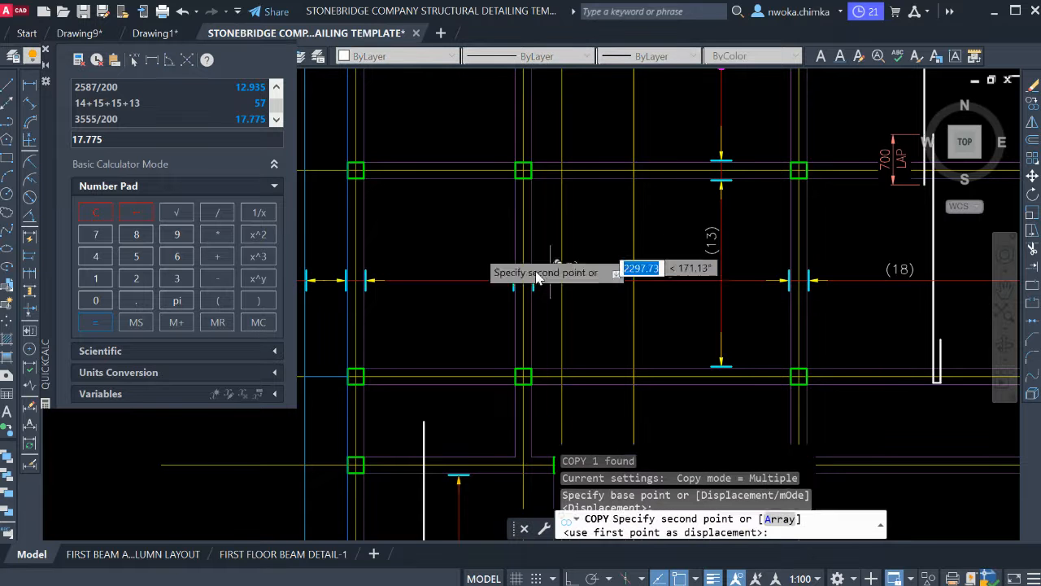
pyautogui.scroll(4, 480, 281)
pyautogui.click(469, 302)
pyautogui.press('Escape')
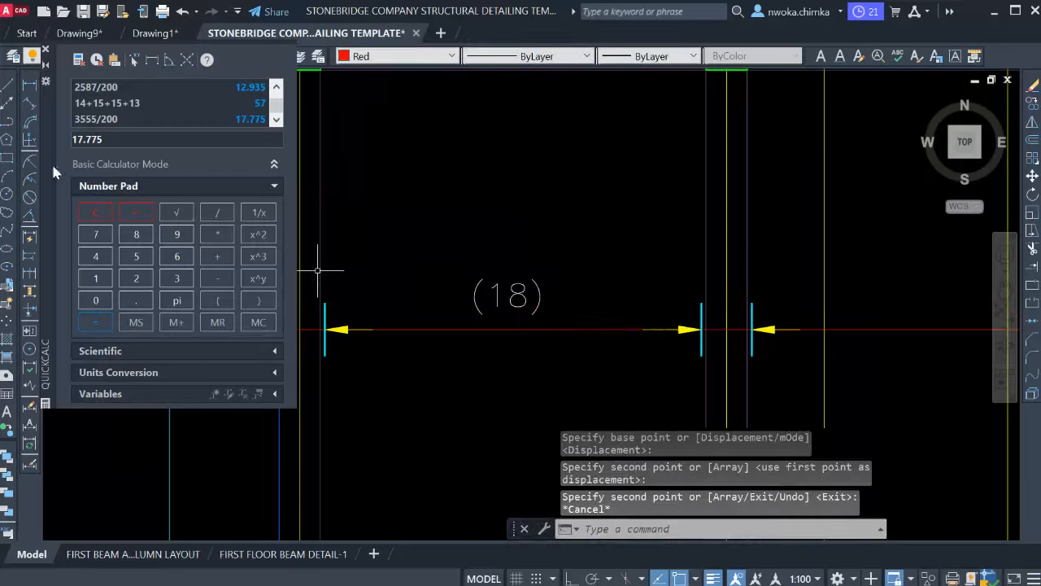
# Measure the centre-to-centre distance between the two beams bounding the narrow bay on the outer side of grid 3.
pyautogui.click(30, 86)
pyautogui.moveTo(335, 316); pyautogui.dragTo(448, 314, button='middle')
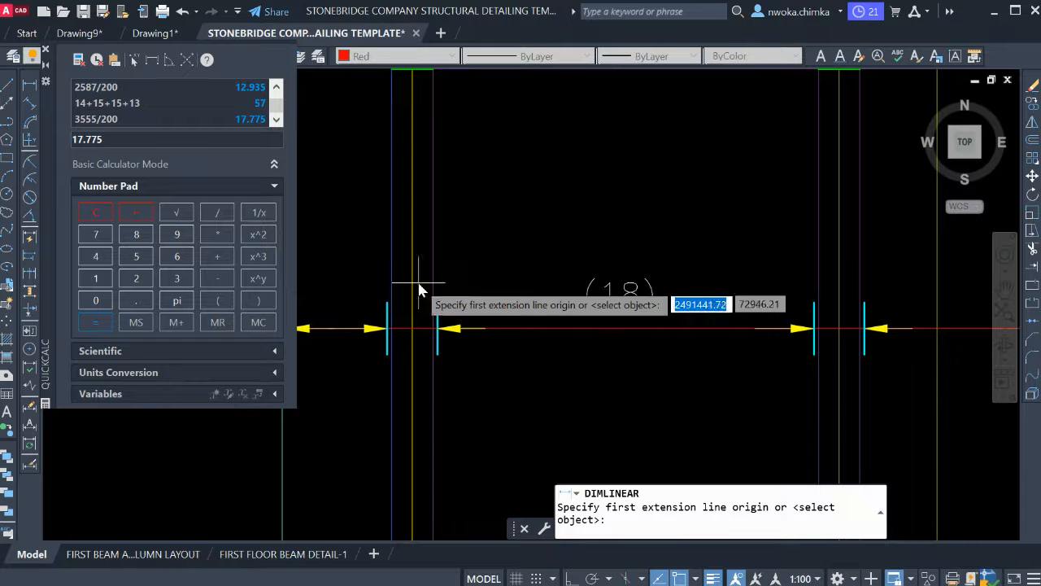
pyautogui.click(416, 282)
pyautogui.scroll(-3, 419, 280)
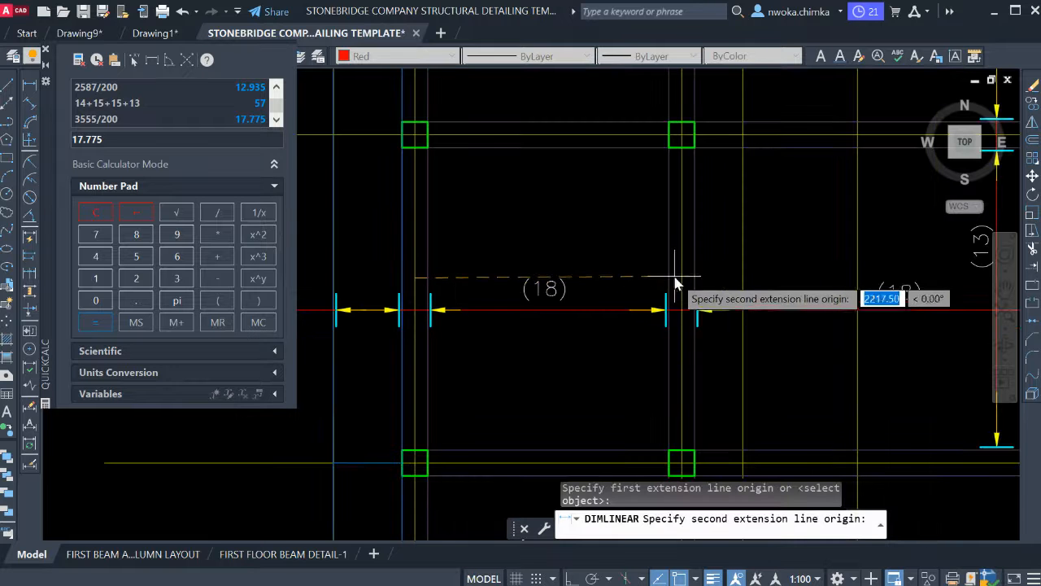
pyautogui.click(680, 279)
pyautogui.scroll(5, 547, 241)
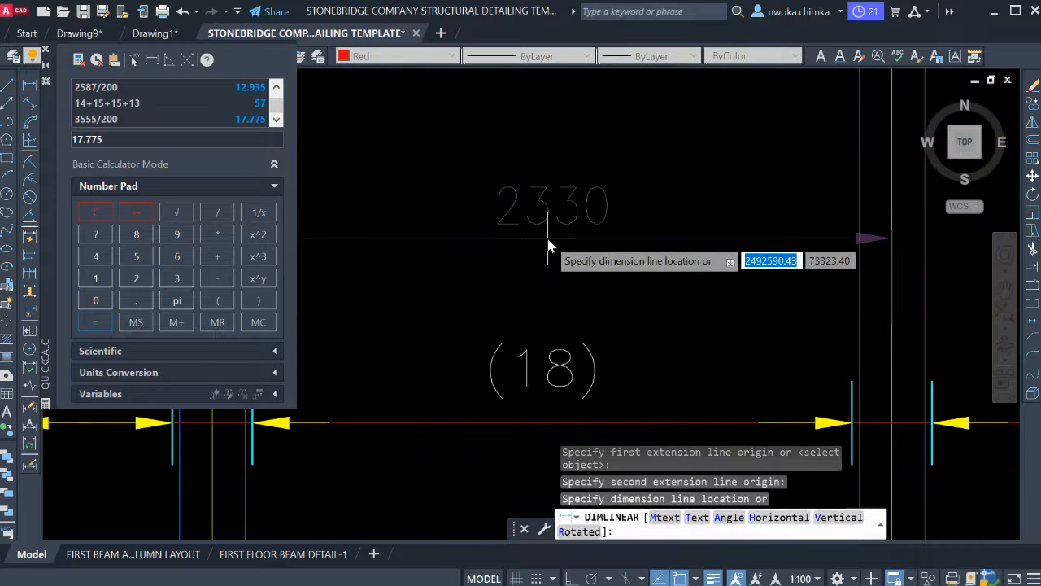
pyautogui.press('Escape')
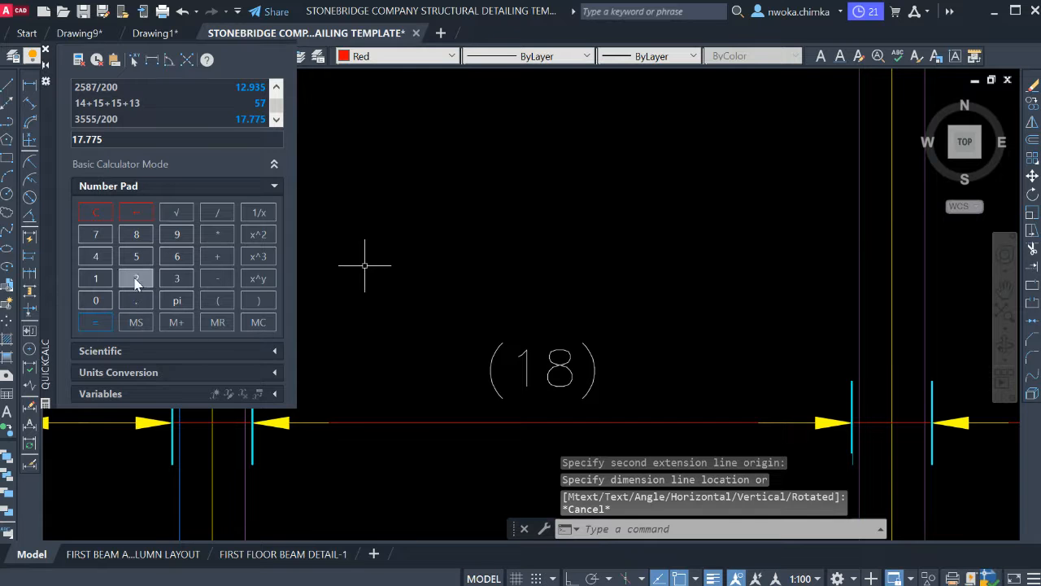
# Calculate the bar count for the narrow bay between grids 2 and 3 by dividing 2330 by 200.
pyautogui.doubleClick(162, 282)
pyautogui.click(218, 216)
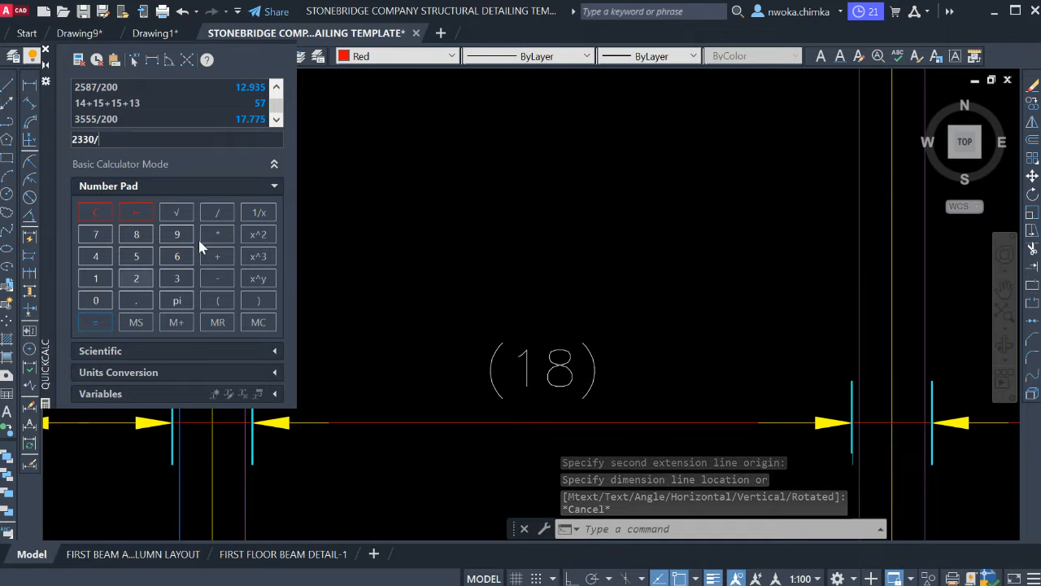
pyautogui.click(123, 280)
pyautogui.click(103, 298)
pyautogui.click(103, 299)
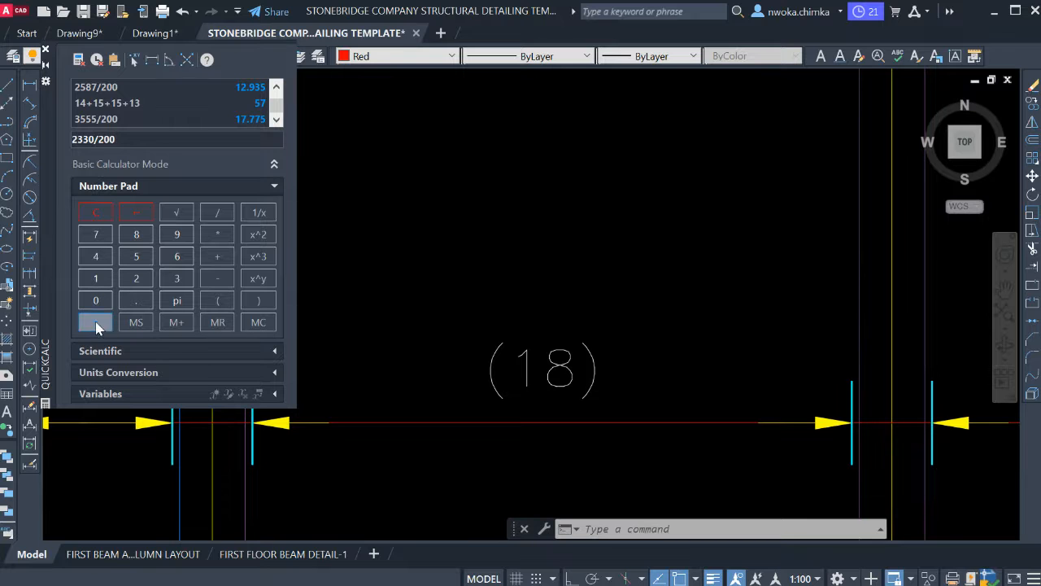
pyautogui.click(93, 324)
# Change the copied (18) label in the bay between grids 2 and 3 to (12).
pyautogui.scroll(-2, 564, 287)
pyautogui.scroll(2, 577, 284)
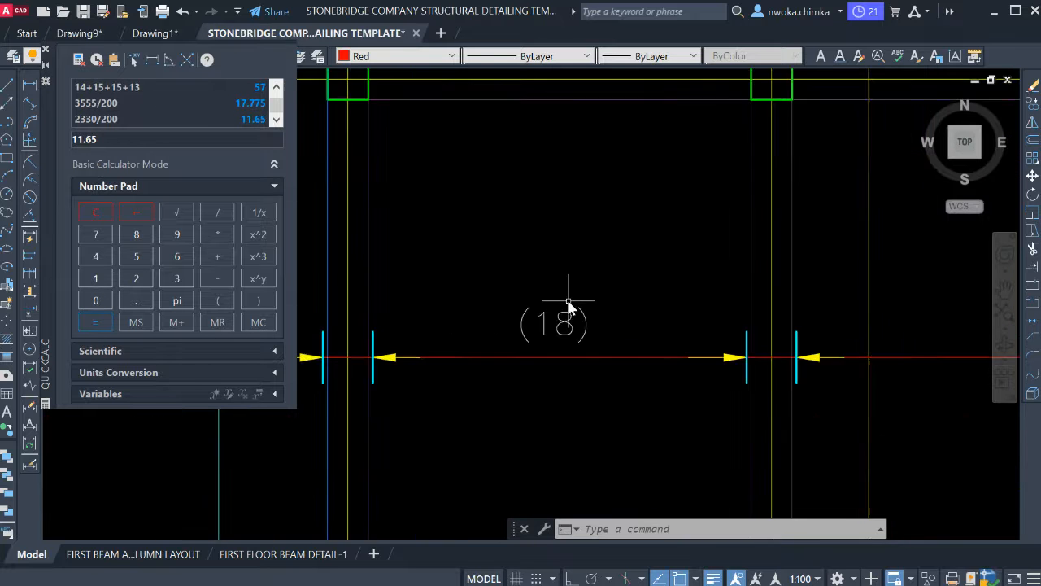
pyautogui.press('Escape')
pyautogui.press('Escape')
pyautogui.click(564, 320)
pyautogui.doubleClick(566, 340)
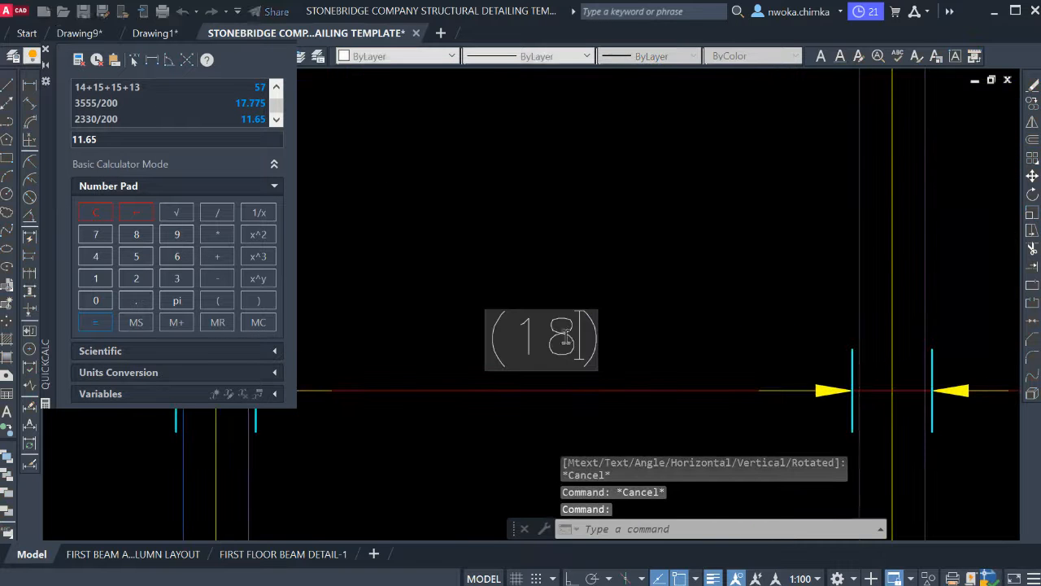
pyautogui.write('2')
pyautogui.click(616, 279)
pyautogui.scroll(-4, 617, 278)
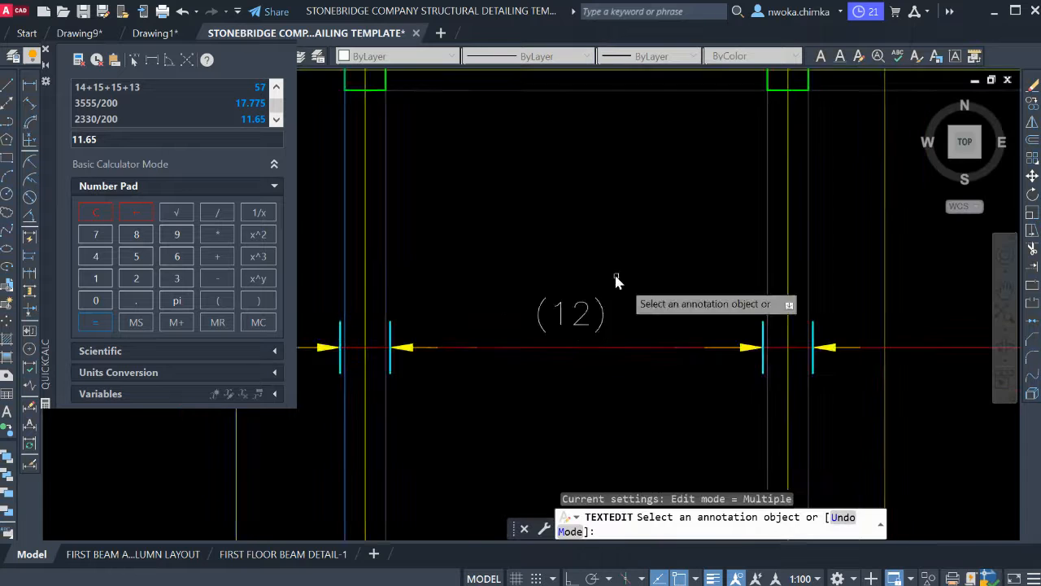
pyautogui.press('Escape')
# Copy the (12) label to above the horizontal distribution line in the outermost bay between grids 1 and 2.
pyautogui.moveTo(528, 277); pyautogui.dragTo(568, 285, button='middle')
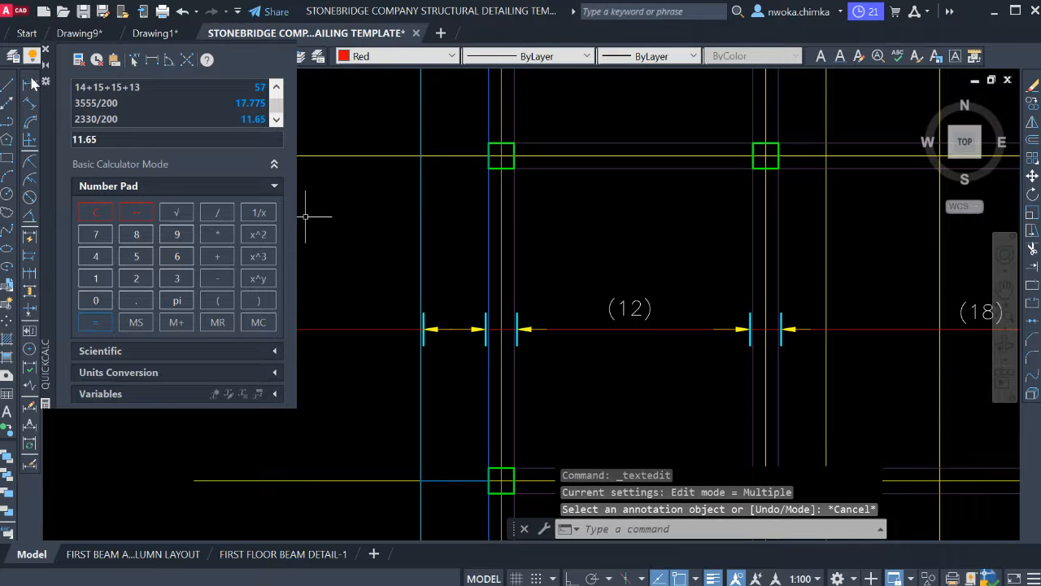
pyautogui.scroll(4, 450, 320)
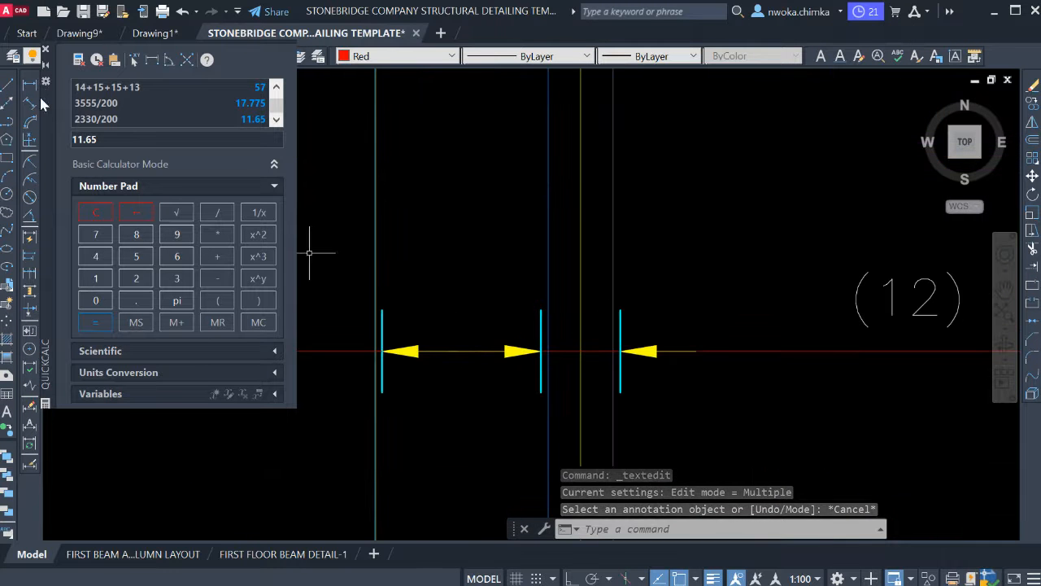
pyautogui.scroll(-2, 409, 250)
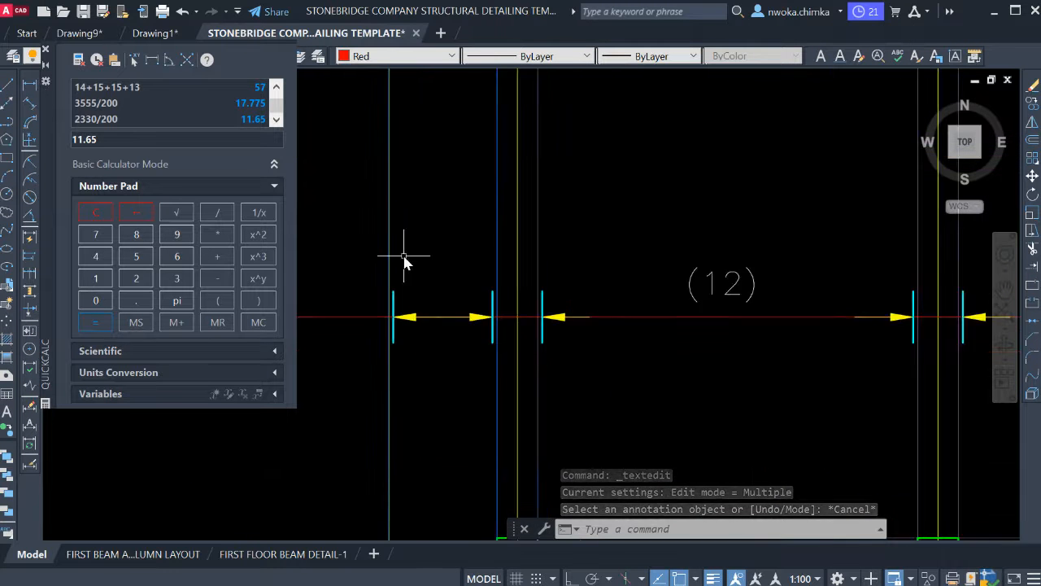
pyautogui.click(95, 278)
pyautogui.scroll(-3, 541, 293)
pyautogui.scroll(3, 646, 288)
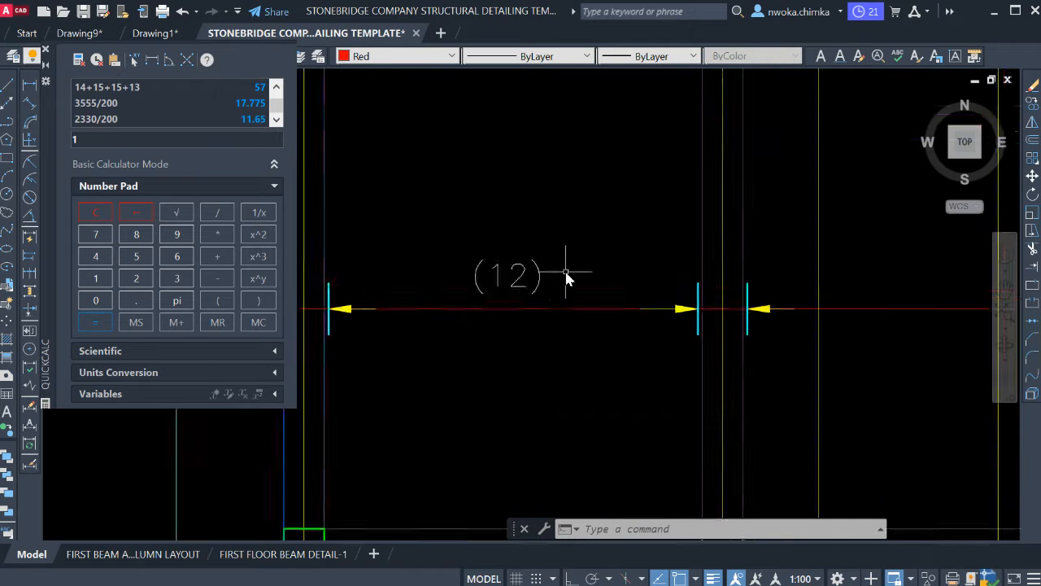
pyautogui.scroll(-3, 558, 274)
pyautogui.scroll(3, 604, 261)
pyautogui.click(539, 273)
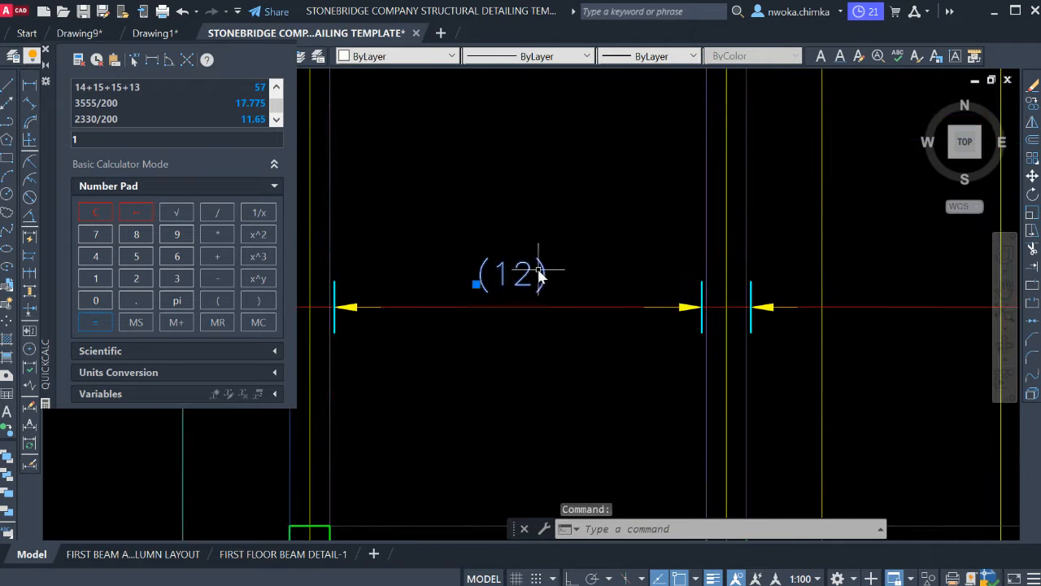
pyautogui.press('Return')
pyautogui.click(523, 272)
pyautogui.scroll(-4, 644, 286)
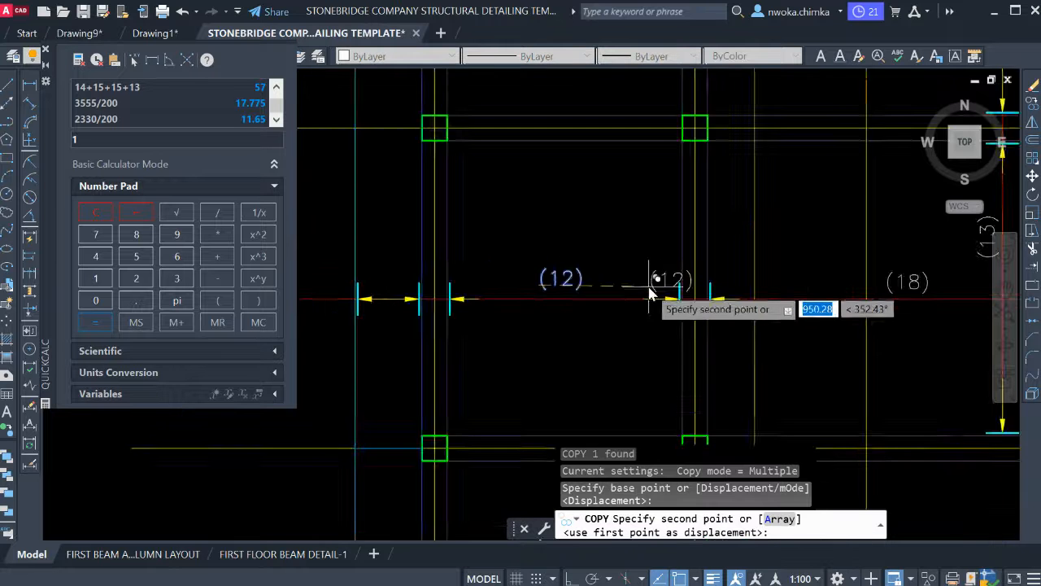
pyautogui.scroll(4, 472, 271)
pyautogui.scroll(3, 501, 295)
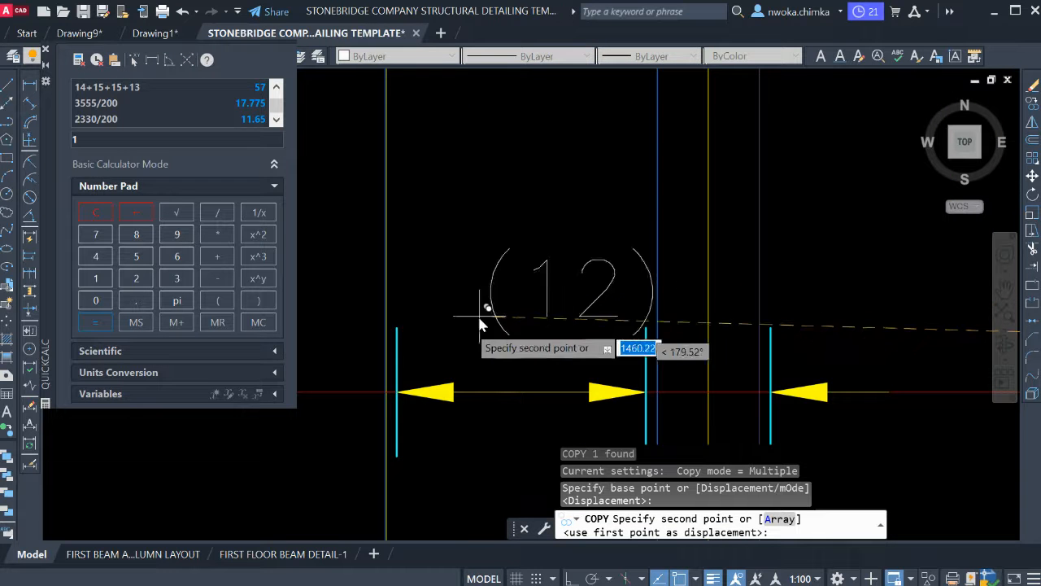
pyautogui.scroll(3, 419, 346)
pyautogui.click(408, 356)
pyautogui.press('Escape')
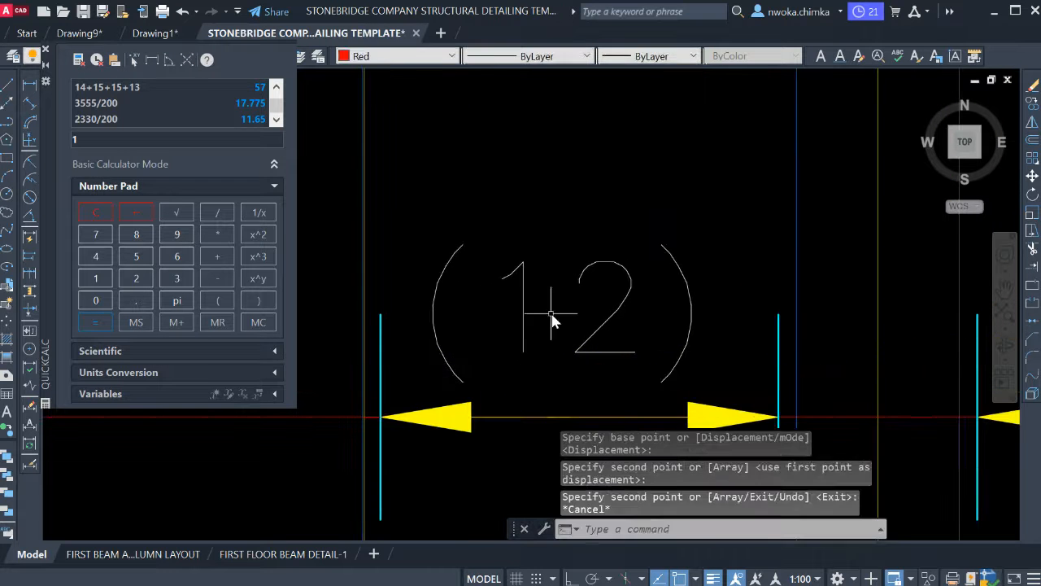
# Change the copied label in the bay between grids 1 and 2 to (5).
pyautogui.doubleClick(607, 308)
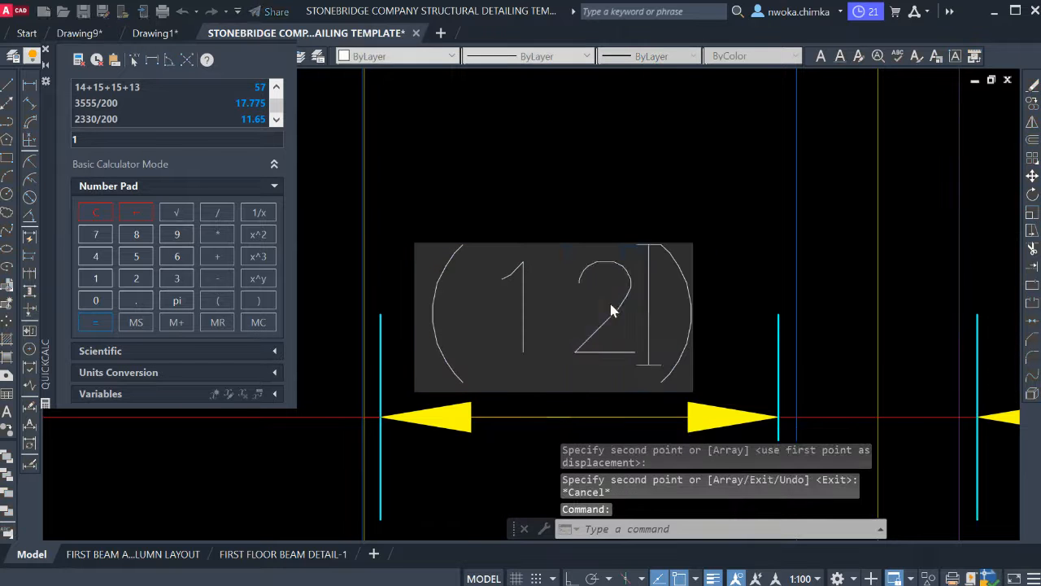
pyautogui.moveTo(611, 309); pyautogui.dragTo(572, 316)
pyautogui.write('5')
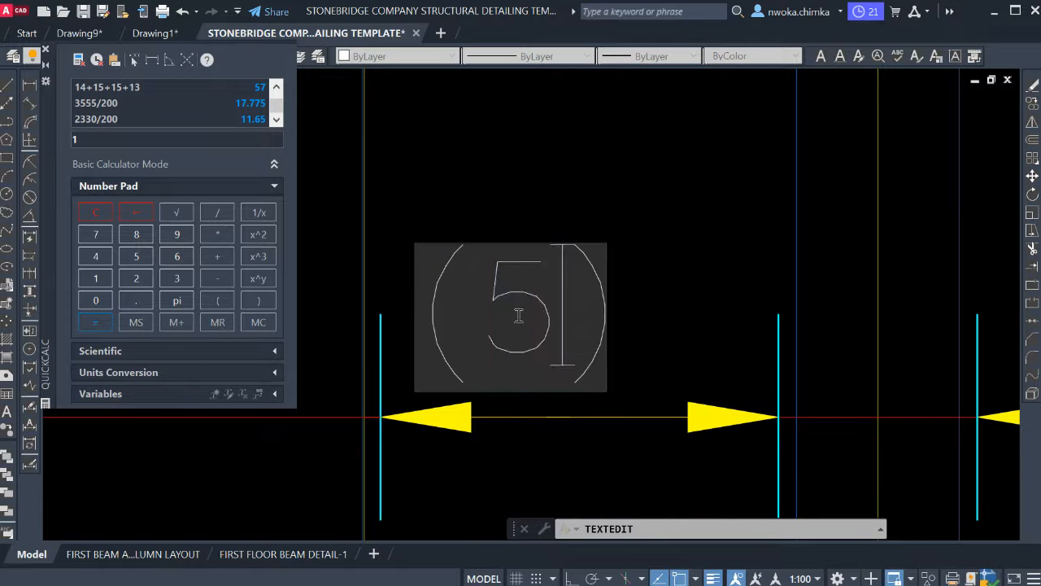
pyautogui.click(607, 193)
pyautogui.press('Escape')
# Move the (5) label so it sits centred above the double arrow between grids 1 and 2.
pyautogui.click(540, 294)
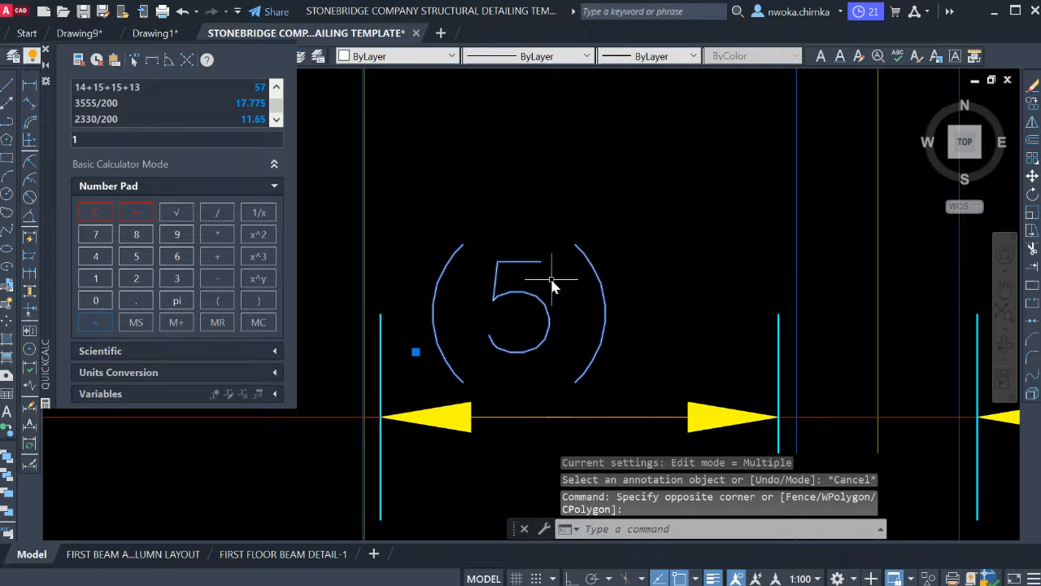
pyautogui.write('m')
pyautogui.press('Return')
pyautogui.click(614, 230)
pyautogui.scroll(-6, 337, 215)
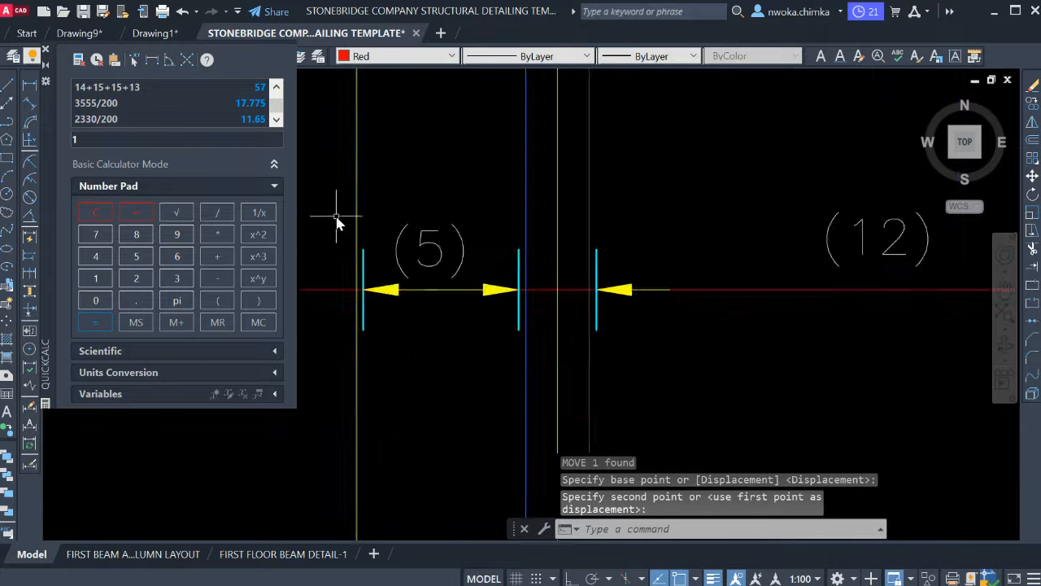
# Review the bar-count labels across the slab plan and the 57-T12-06-200 B callout at the end of the vertical distribution line.
pyautogui.scroll(-1, 560, 269)
pyautogui.moveTo(614, 261)
pyautogui.mouseDown(button='middle')
pyautogui.moveTo(572, 348)
pyautogui.moveTo(556, 333)
pyautogui.moveTo(610, 326)
pyautogui.mouseUp(button='middle')
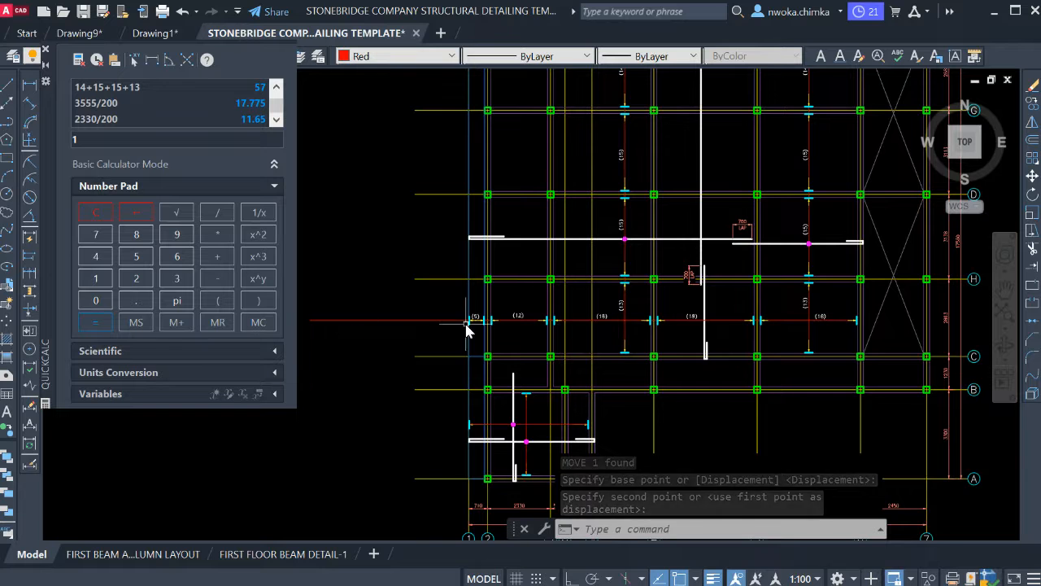
pyautogui.moveTo(469, 327); pyautogui.dragTo(488, 330, button='middle')
pyautogui.scroll(-2, 672, 302)
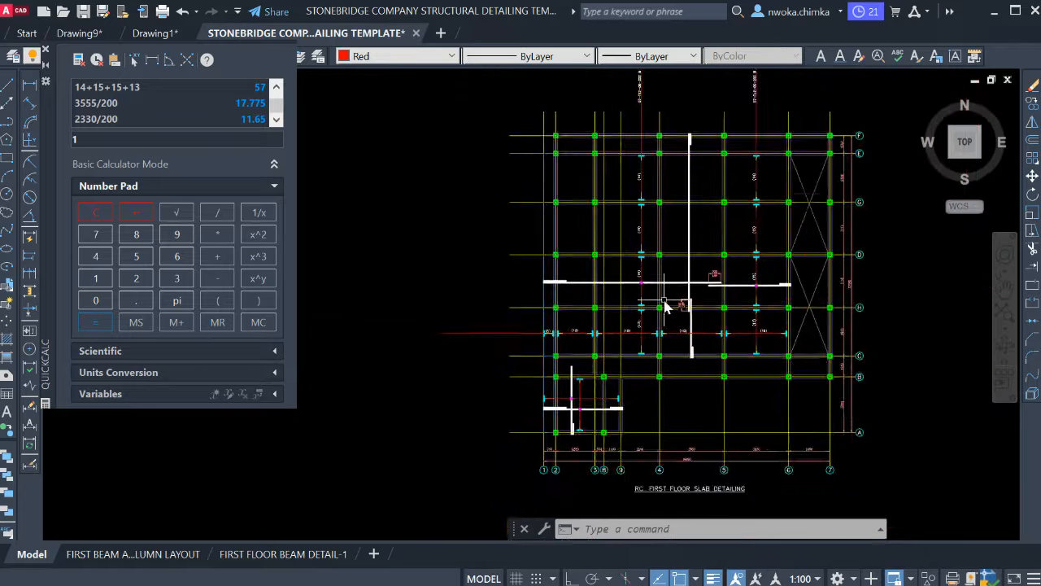
pyautogui.scroll(5, 672, 233)
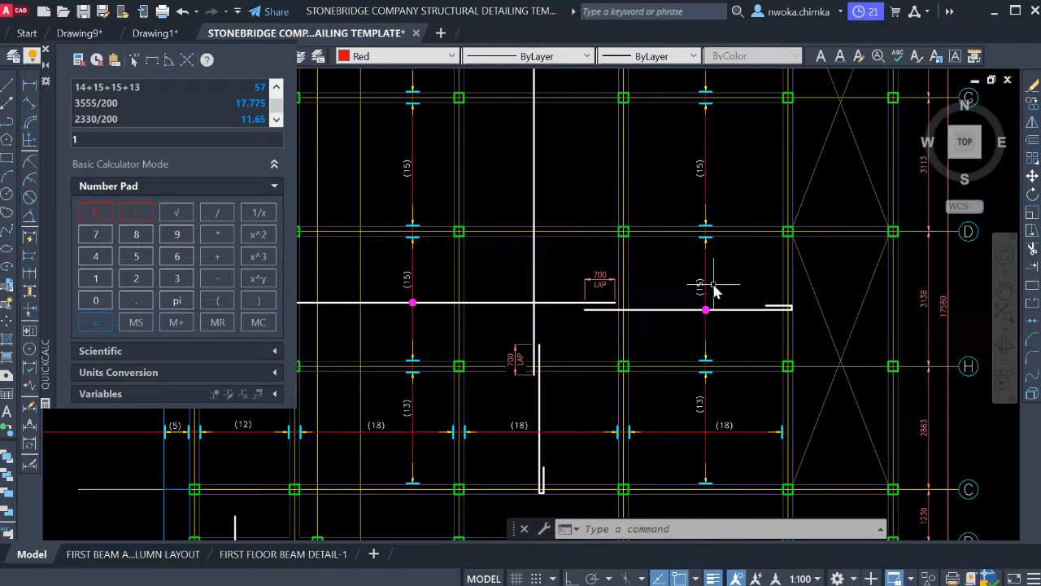
pyautogui.scroll(-2, 724, 455)
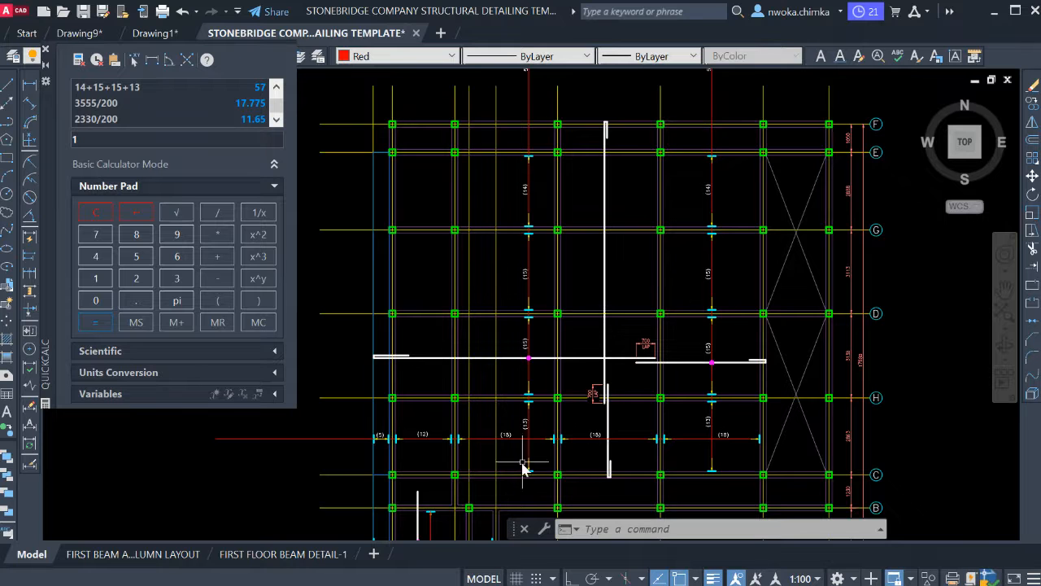
pyautogui.scroll(4, 516, 291)
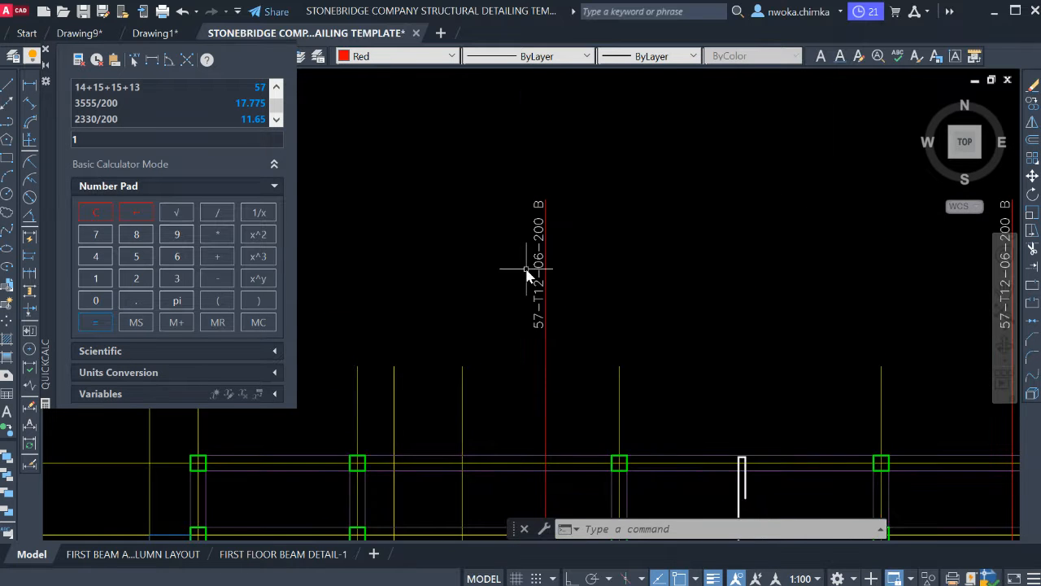
pyautogui.scroll(2, 528, 303)
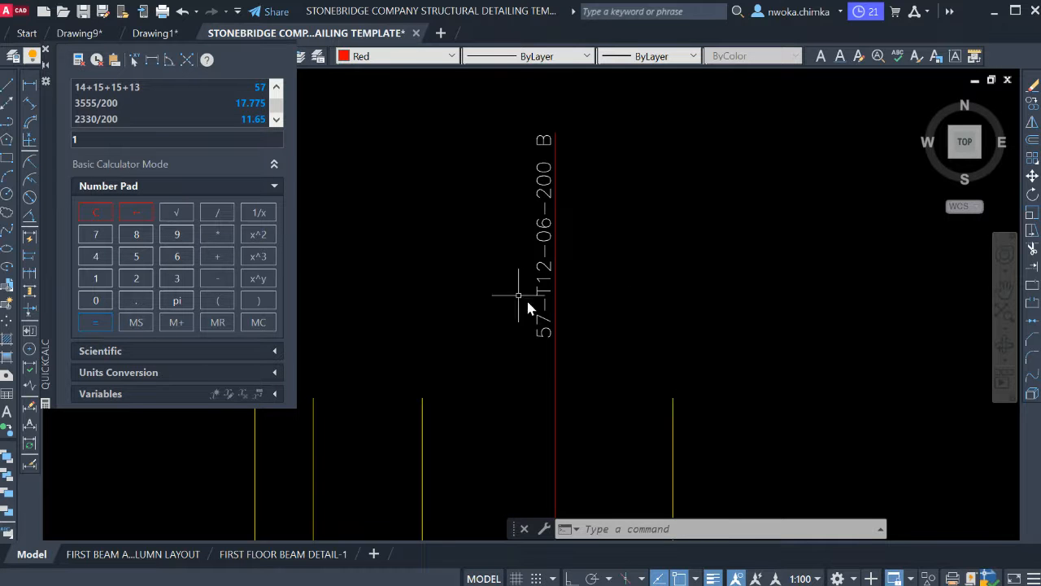
pyautogui.scroll(-8, 527, 306)
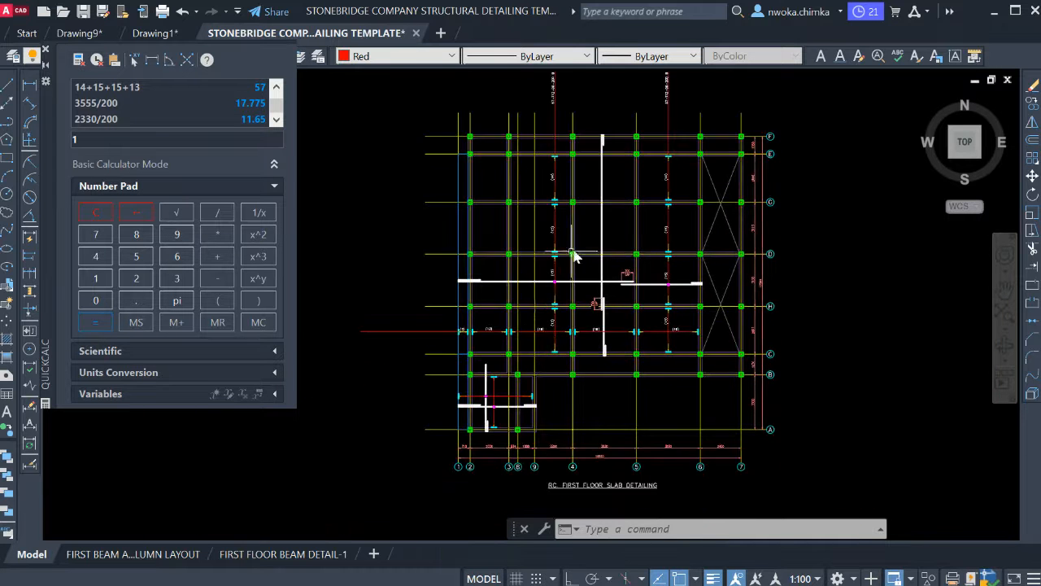
# Copy the magenta dot to where the horizontal distribution line crosses the vertical bar between grids 4 and 5.
pyautogui.scroll(5, 551, 344)
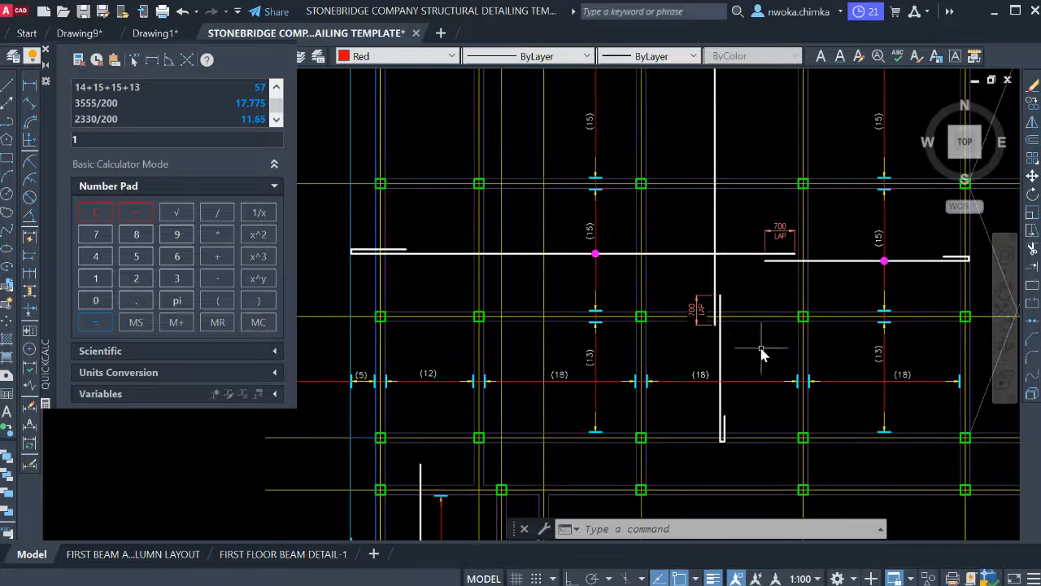
pyautogui.scroll(4, 596, 240)
pyautogui.click(595, 279)
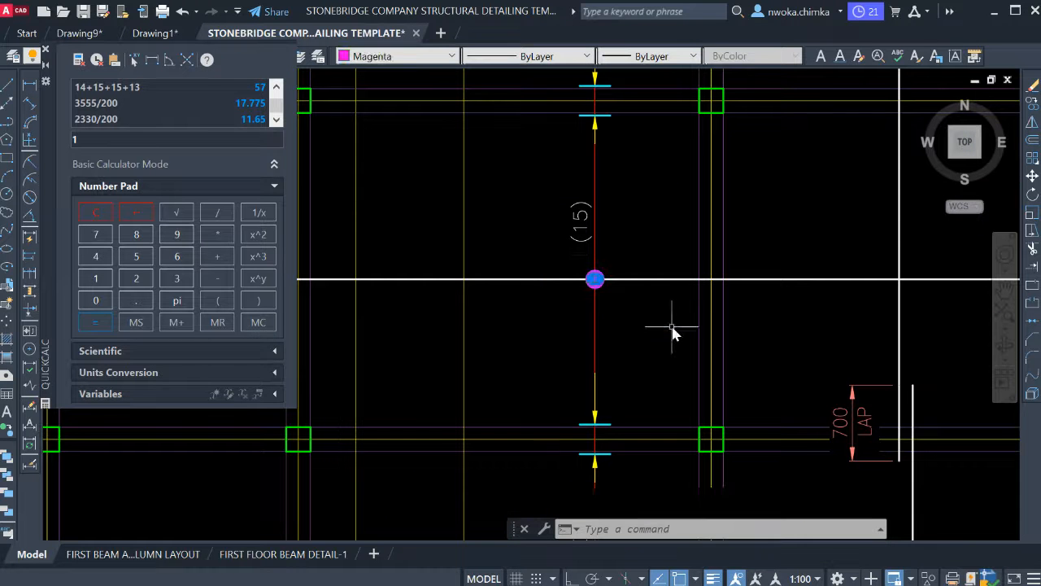
pyautogui.click(672, 328)
pyautogui.write('c')
pyautogui.press('Return')
pyautogui.scroll(5, 595, 279)
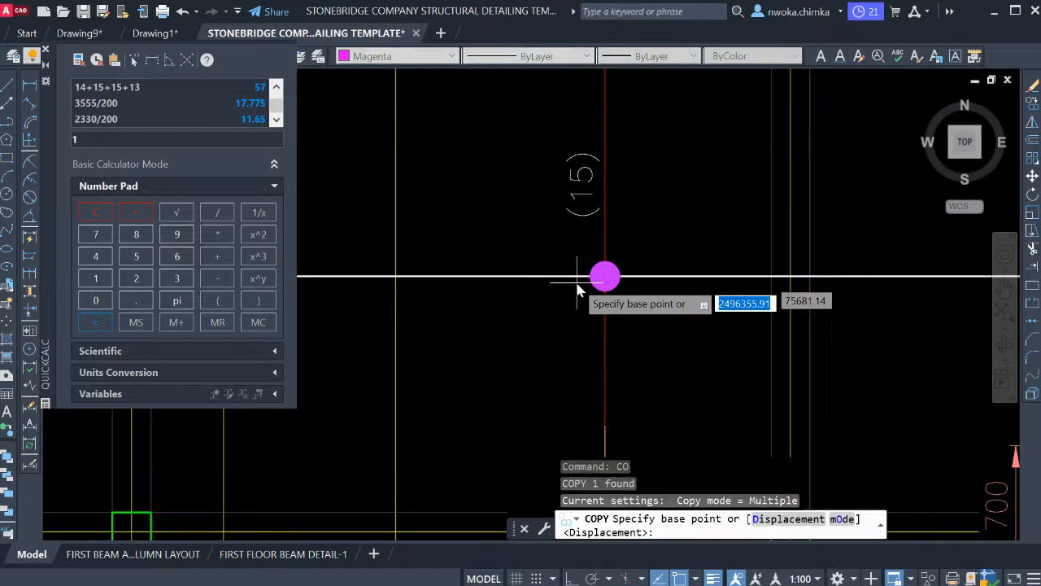
pyautogui.click(623, 274)
pyautogui.scroll(-5, 453, 204)
pyautogui.scroll(-2, 586, 334)
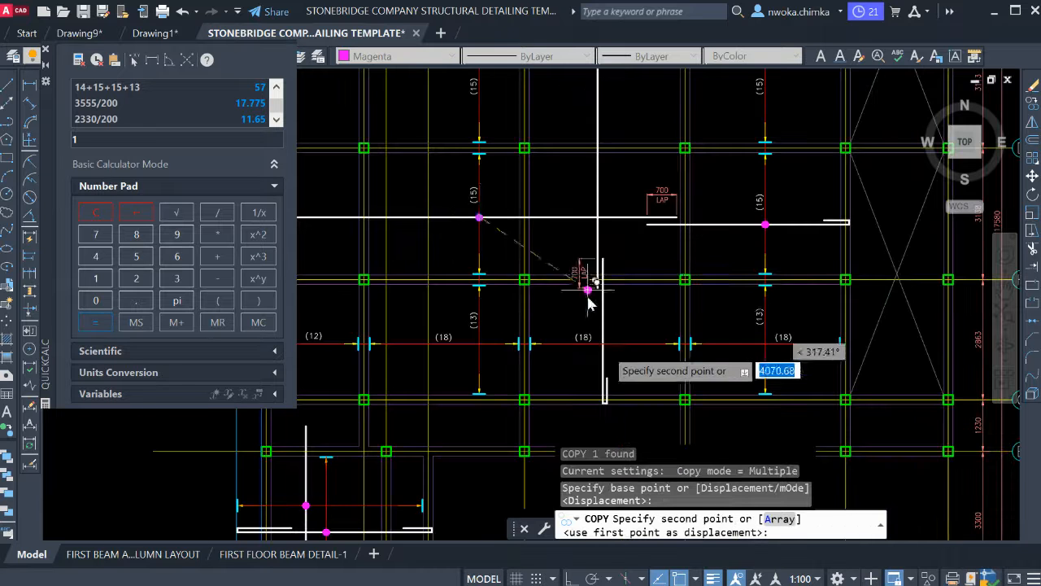
pyautogui.scroll(2, 611, 367)
pyautogui.scroll(3, 592, 312)
pyautogui.click(588, 307)
pyautogui.press('Escape')
pyautogui.scroll(-5, 618, 293)
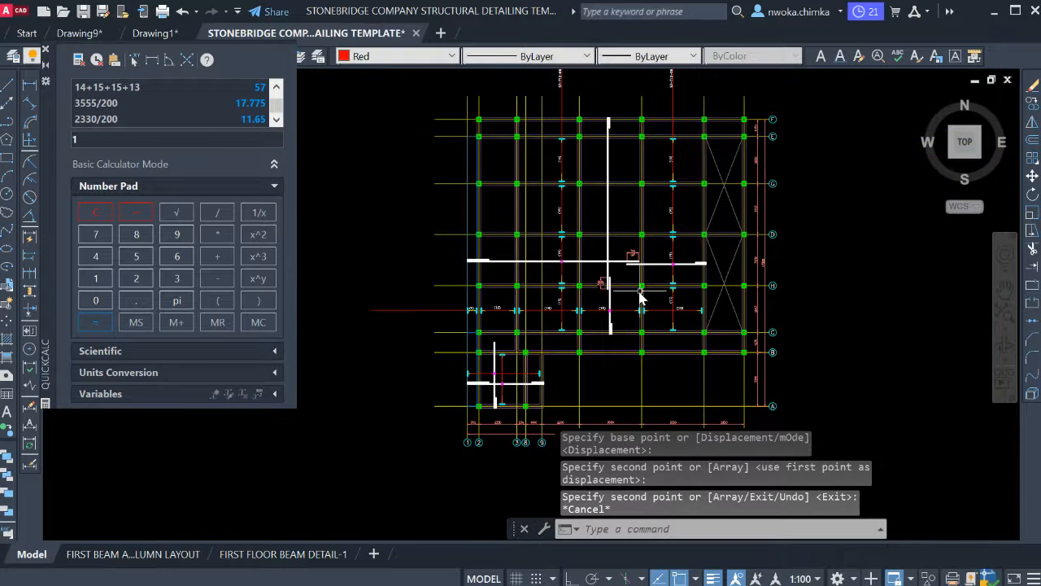
# Copy the entire horizontal distribution line with its ticks, arrows, bar counts and dot vertically up to the bays between grids D and G.
pyautogui.scroll(3, 579, 308)
pyautogui.scroll(-3, 630, 314)
pyautogui.moveTo(440, 339); pyautogui.dragTo(510, 301, button='middle')
pyautogui.click(429, 292)
pyautogui.click(400, 322)
pyautogui.click(464, 295)
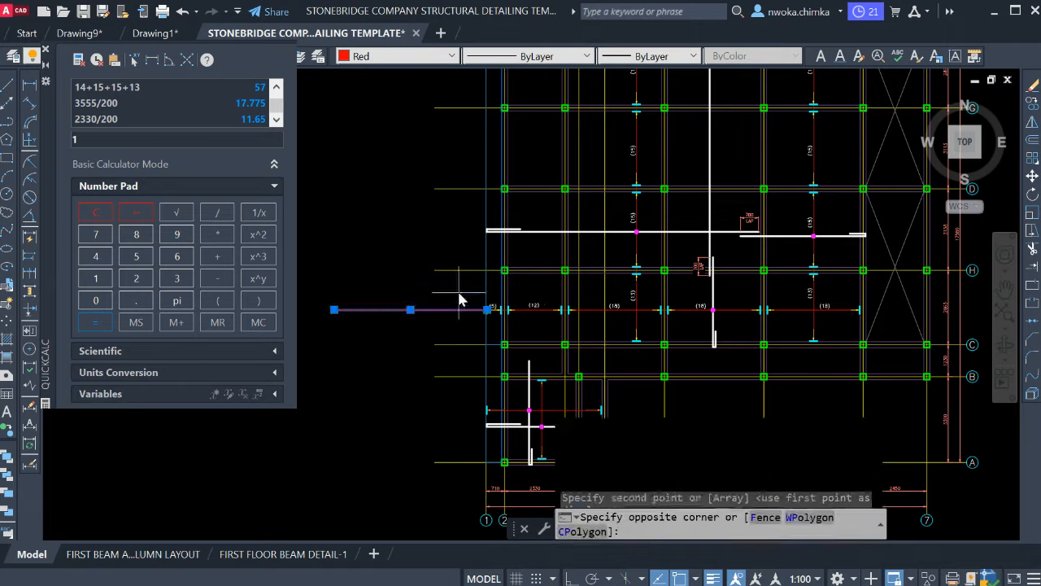
pyautogui.click(558, 341)
pyautogui.click(539, 295)
pyautogui.click(598, 328)
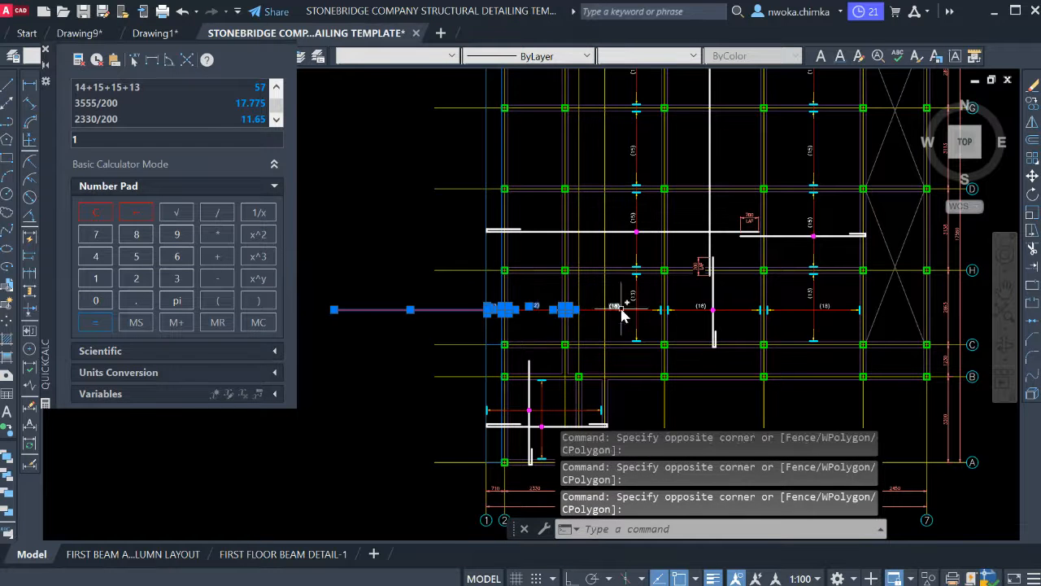
pyautogui.click(622, 307)
pyautogui.scroll(5, 624, 319)
pyautogui.click(628, 294)
pyautogui.click(598, 300)
pyautogui.scroll(-4, 385, 300)
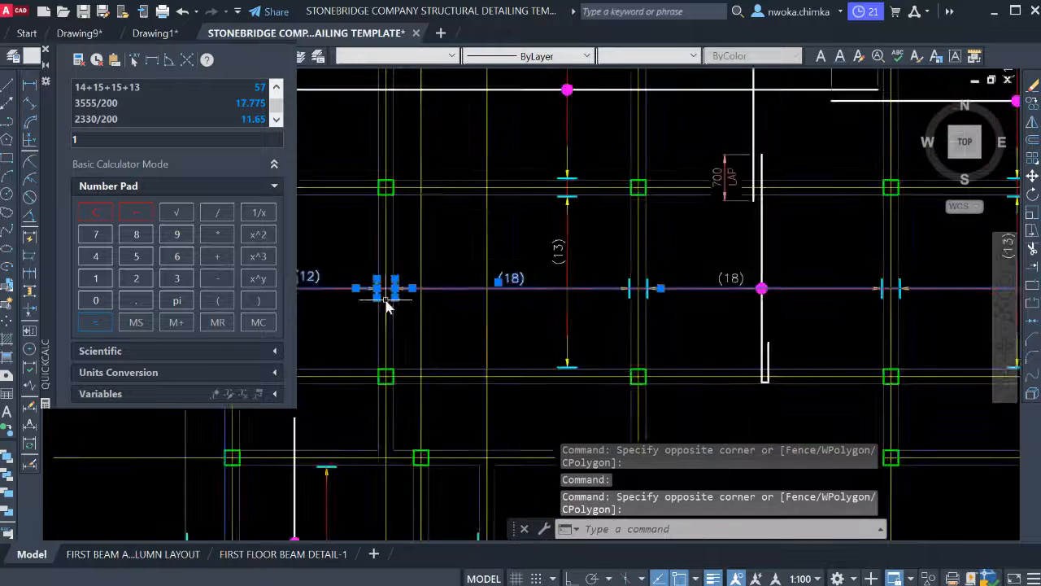
pyautogui.click(523, 275)
pyautogui.click(696, 312)
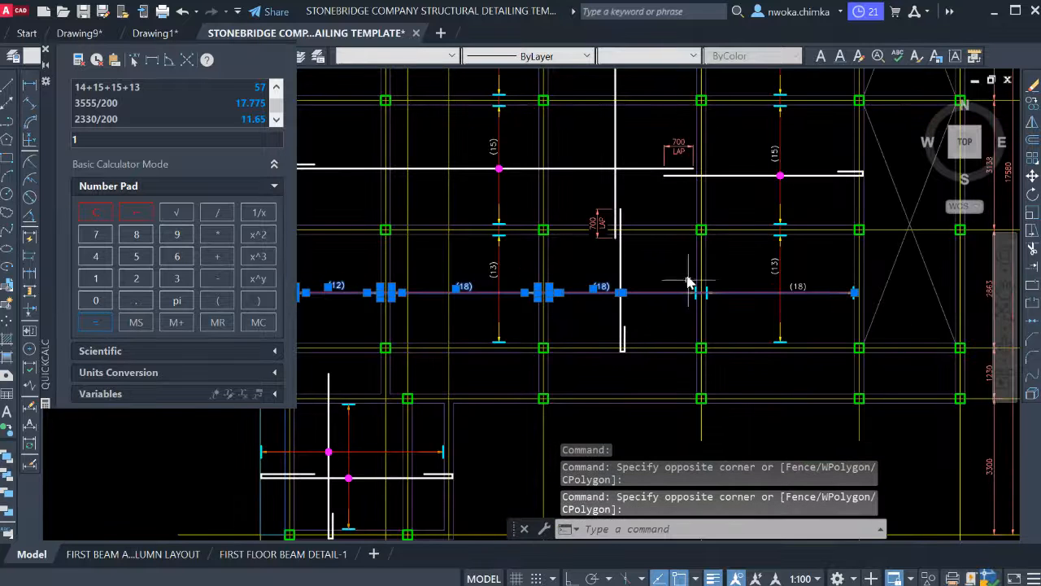
pyautogui.click(688, 274)
pyautogui.click(721, 307)
pyautogui.click(743, 258)
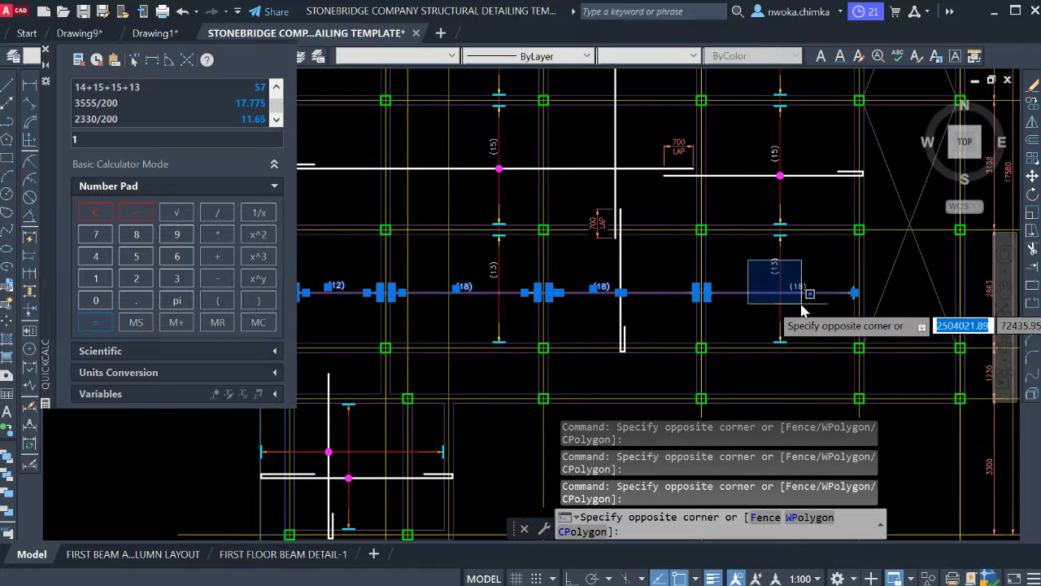
pyautogui.click(877, 318)
pyautogui.click(853, 294)
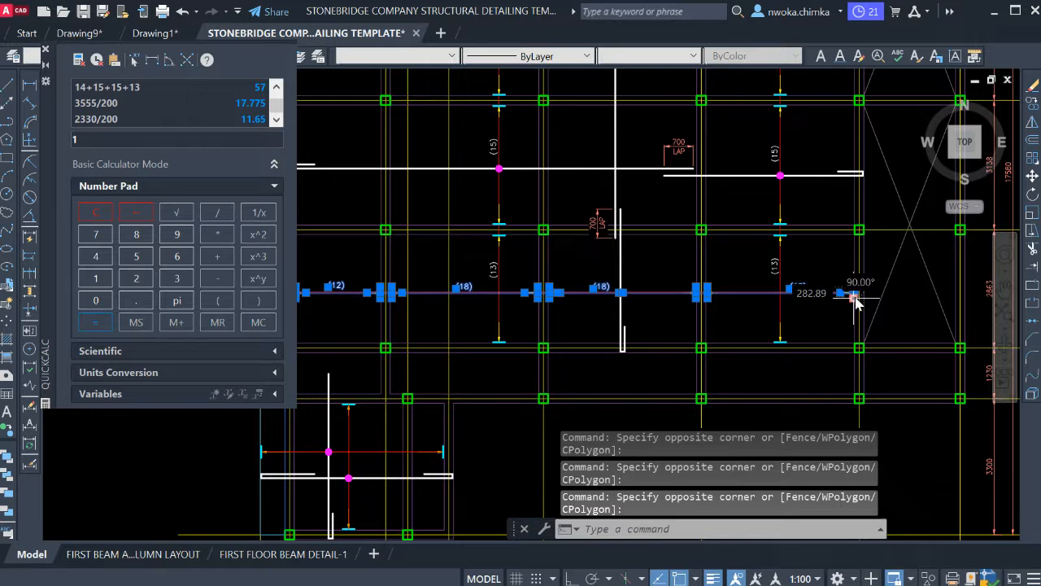
pyautogui.write('C')
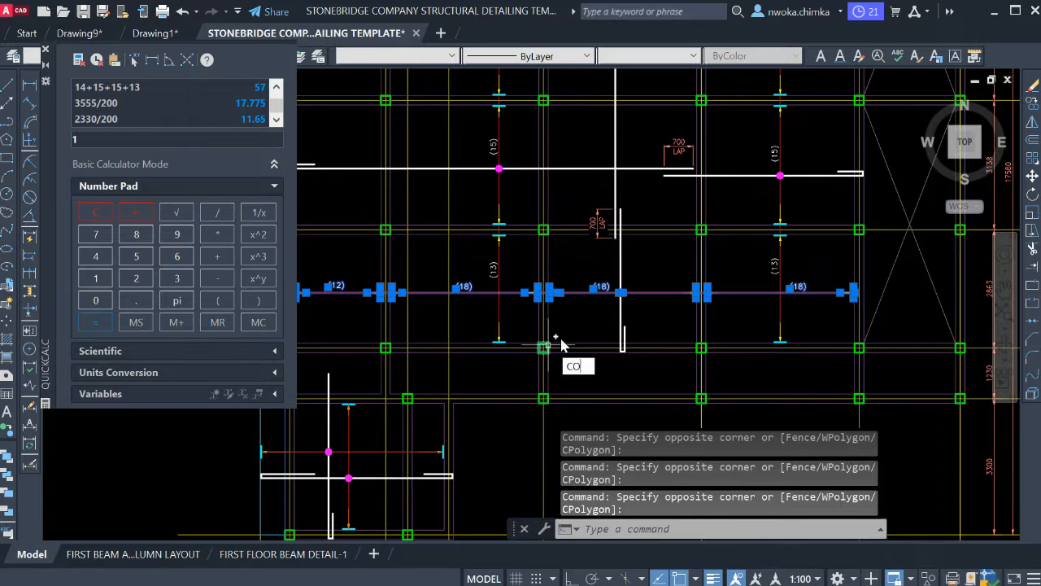
pyautogui.write('O')
pyautogui.press('Return')
pyautogui.scroll(-2, 638, 322)
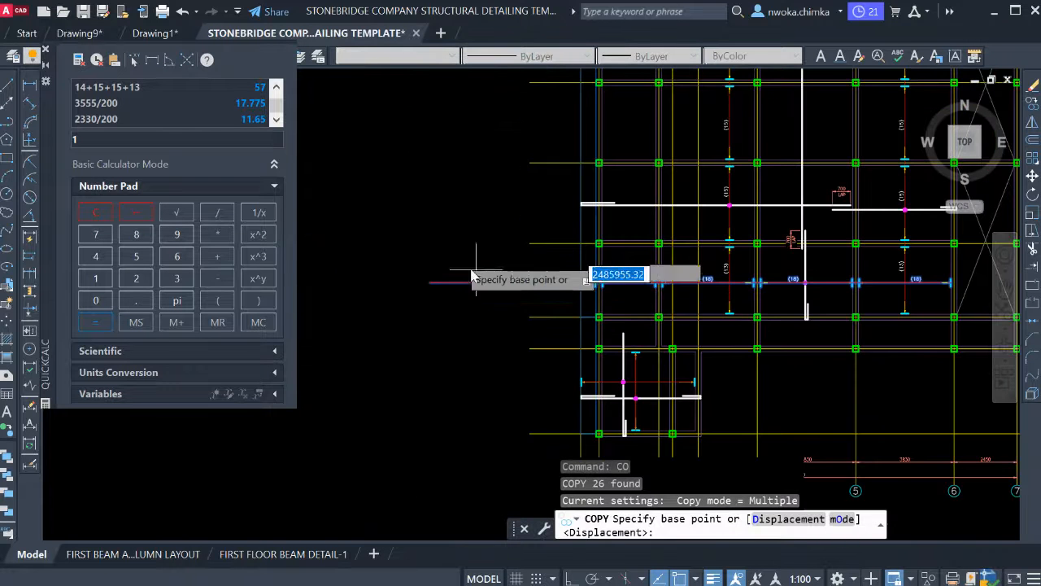
pyautogui.click(445, 250)
pyautogui.moveTo(444, 227); pyautogui.dragTo(379, 348, button='middle')
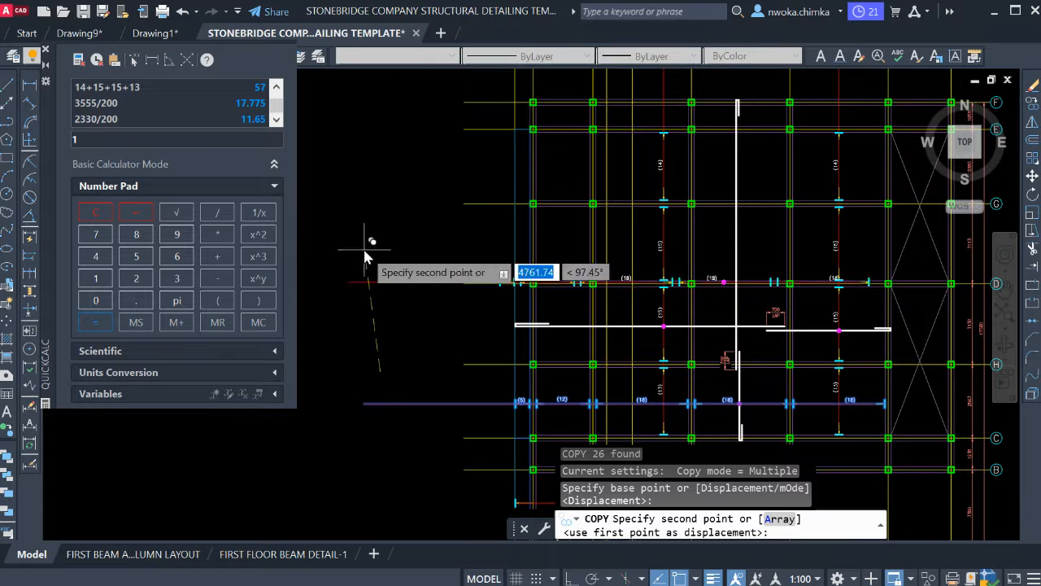
pyautogui.press('F8')
pyautogui.moveTo(366, 236); pyautogui.dragTo(303, 290, button='middle')
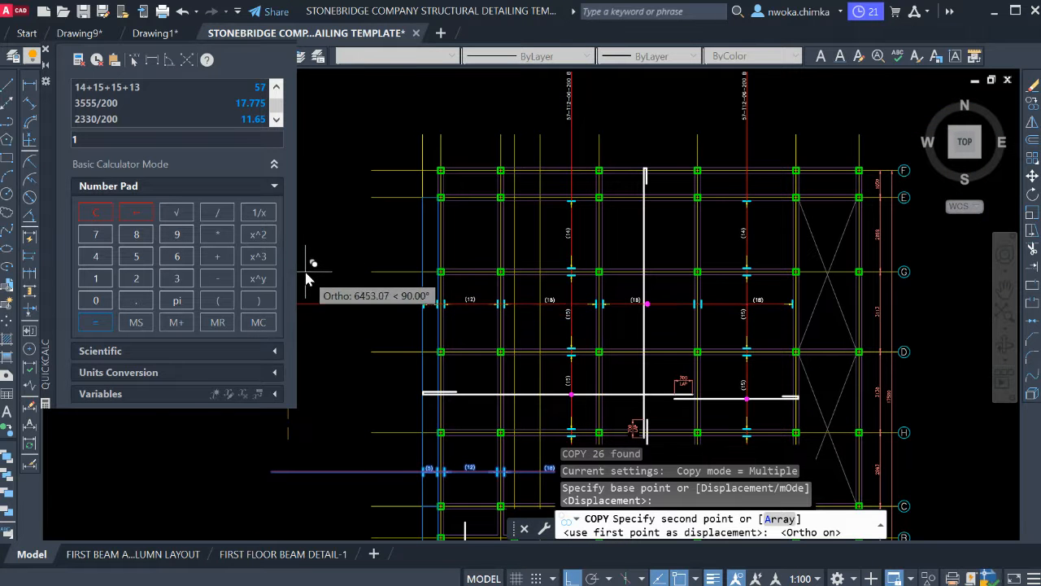
pyautogui.click(305, 269)
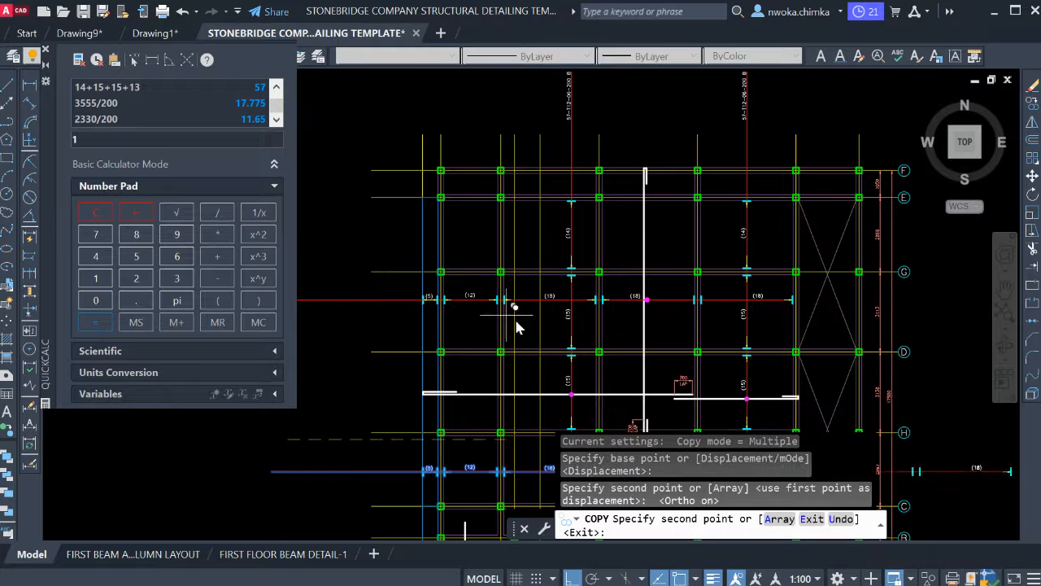
pyautogui.press('Escape')
# Move the copied dot and its adjacent (18) label together so the dot sits where the upper distribution line crosses the vertical bar.
pyautogui.scroll(8, 418, 296)
pyautogui.scroll(-6, 414, 293)
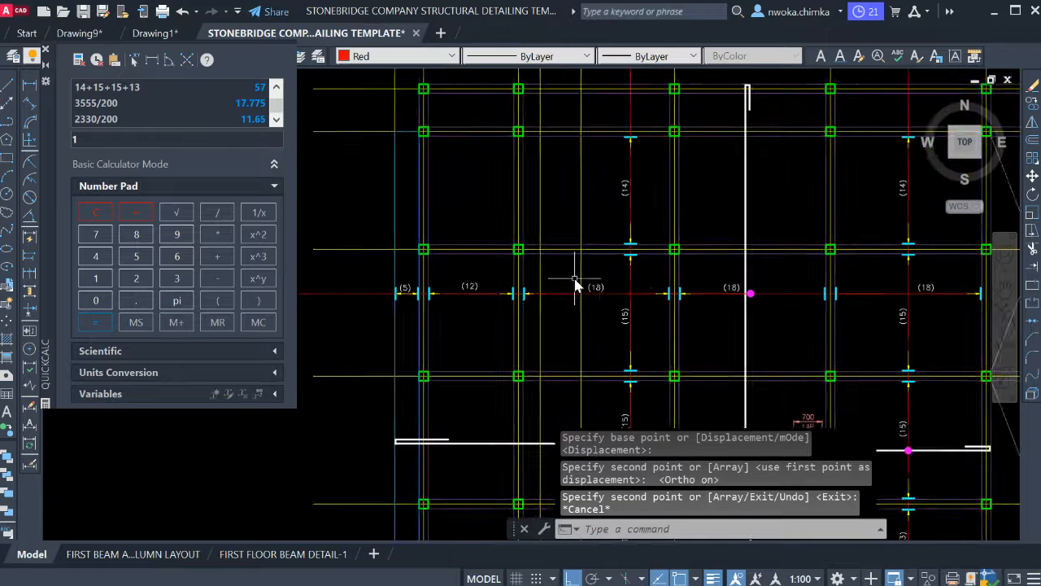
pyautogui.moveTo(721, 275); pyautogui.dragTo(342, 279, button='middle')
pyautogui.scroll(5, 439, 296)
pyautogui.scroll(-5, 476, 324)
pyautogui.moveTo(431, 315); pyautogui.dragTo(510, 283, button='middle')
pyautogui.scroll(4, 510, 285)
pyautogui.click(366, 226)
pyautogui.click(507, 355)
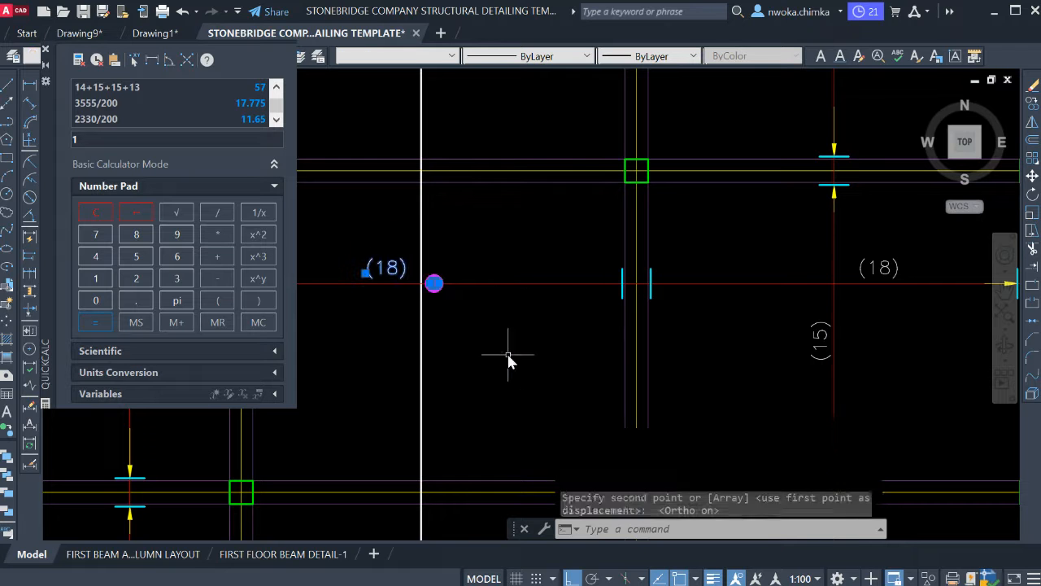
pyautogui.write('N')
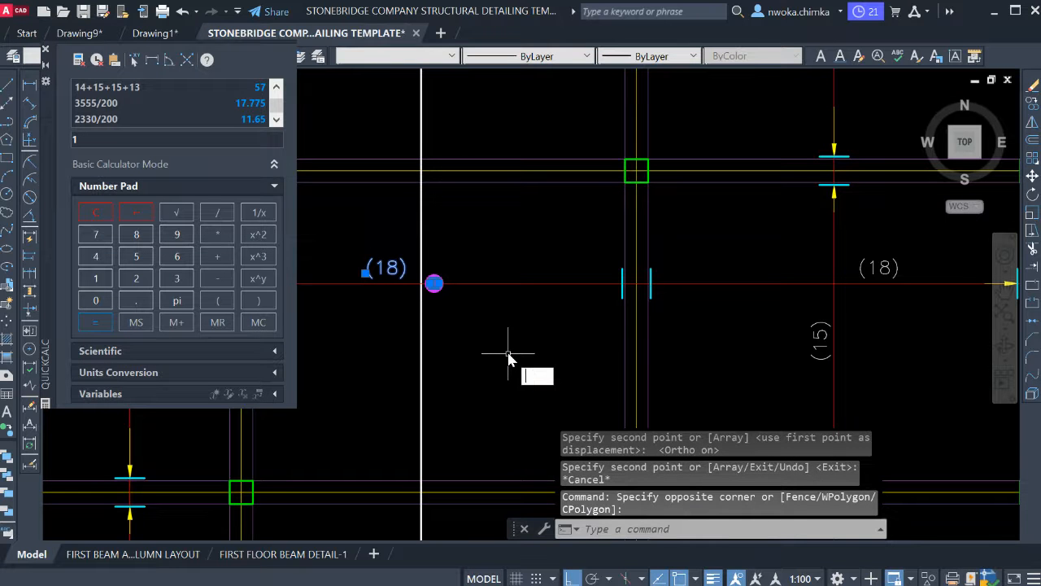
pyautogui.press('Return')
pyautogui.scroll(4, 432, 284)
pyautogui.click(432, 259)
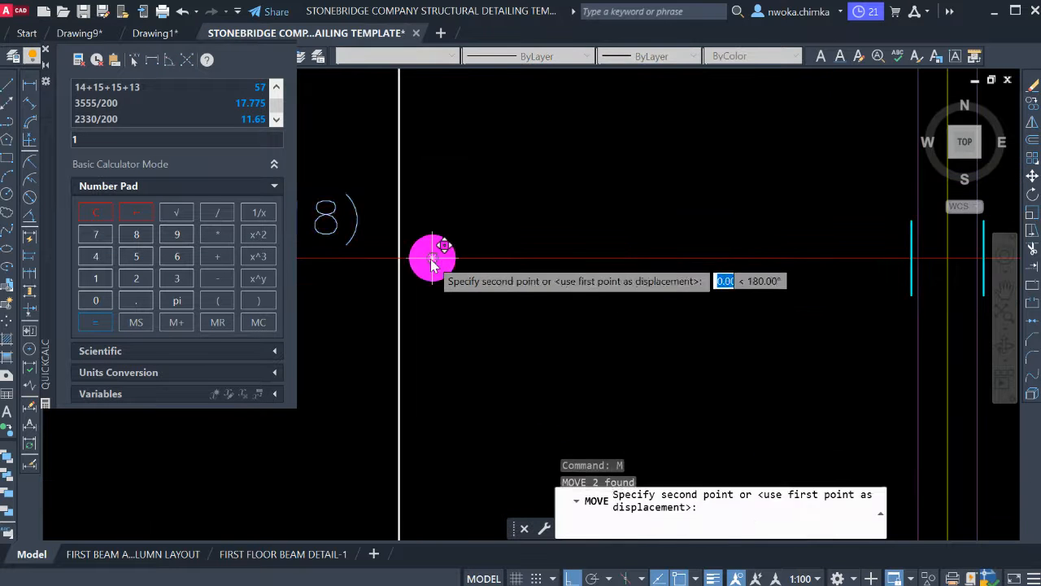
pyautogui.click(399, 259)
# Move the (18) label beside the upper dot horizontally so it sits centred between grid 4 and the vertical bar.
pyautogui.scroll(-4, 562, 276)
pyautogui.scroll(3, 519, 266)
pyautogui.click(522, 268)
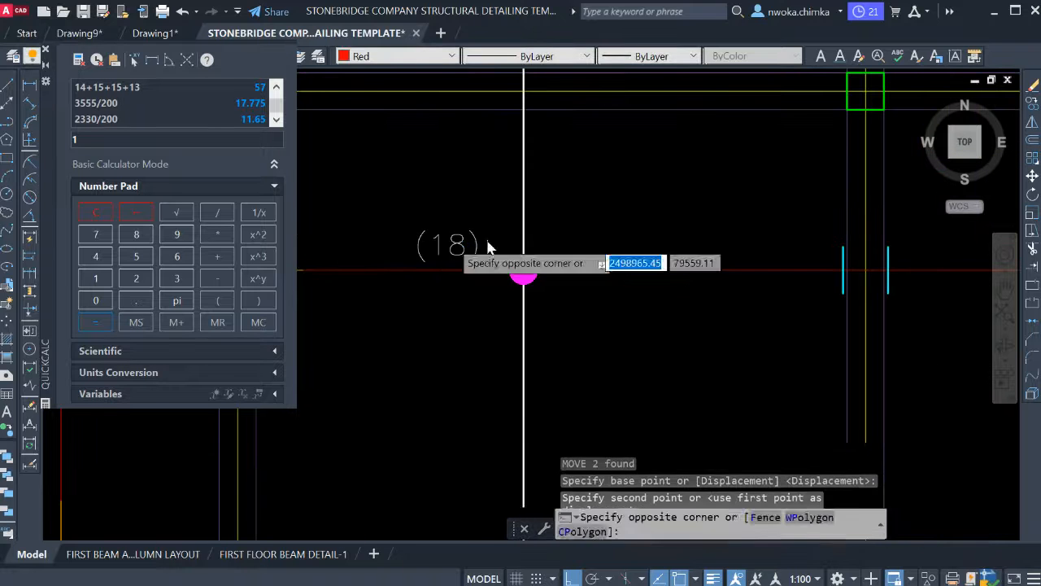
pyautogui.click(418, 242)
pyautogui.write('M')
pyautogui.press('Return')
pyautogui.click(440, 375)
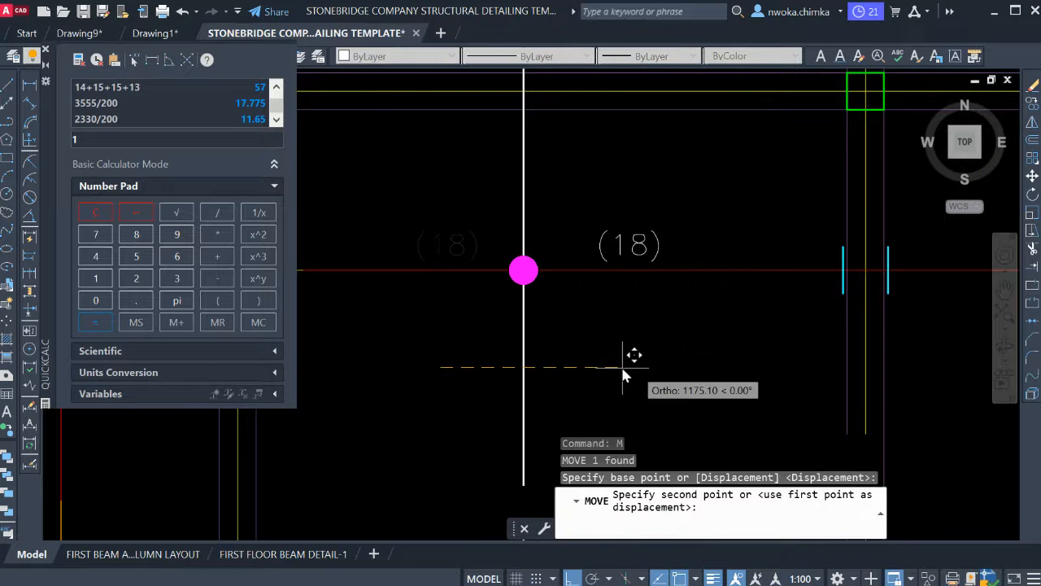
pyautogui.scroll(-3, 456, 353)
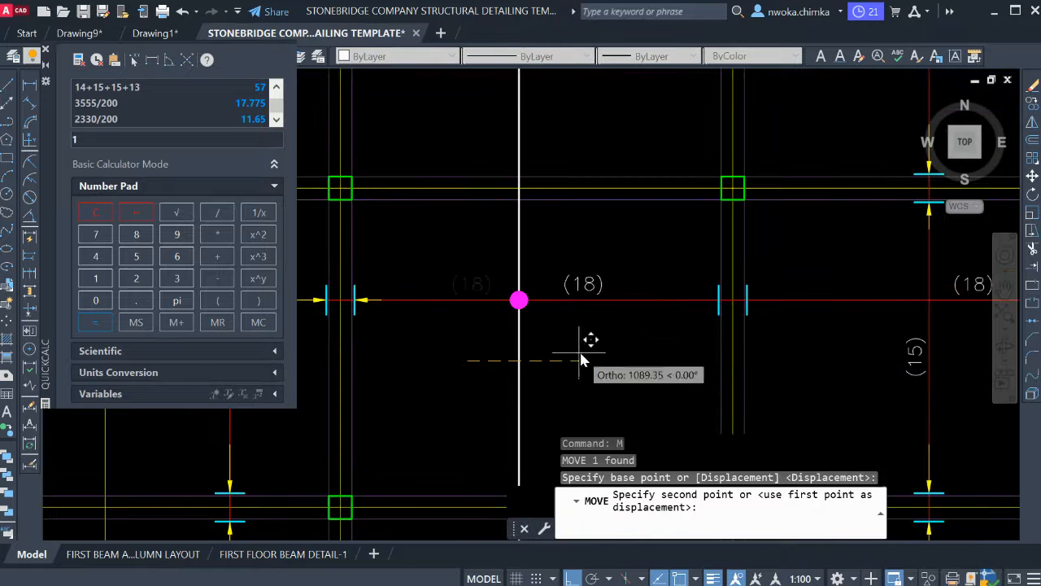
pyautogui.click(432, 356)
# Check the 700 LAP dimension and both horizontal distribution lines, and close the QuickCalc palette.
pyautogui.scroll(-4, 520, 342)
pyautogui.scroll(-2, 544, 326)
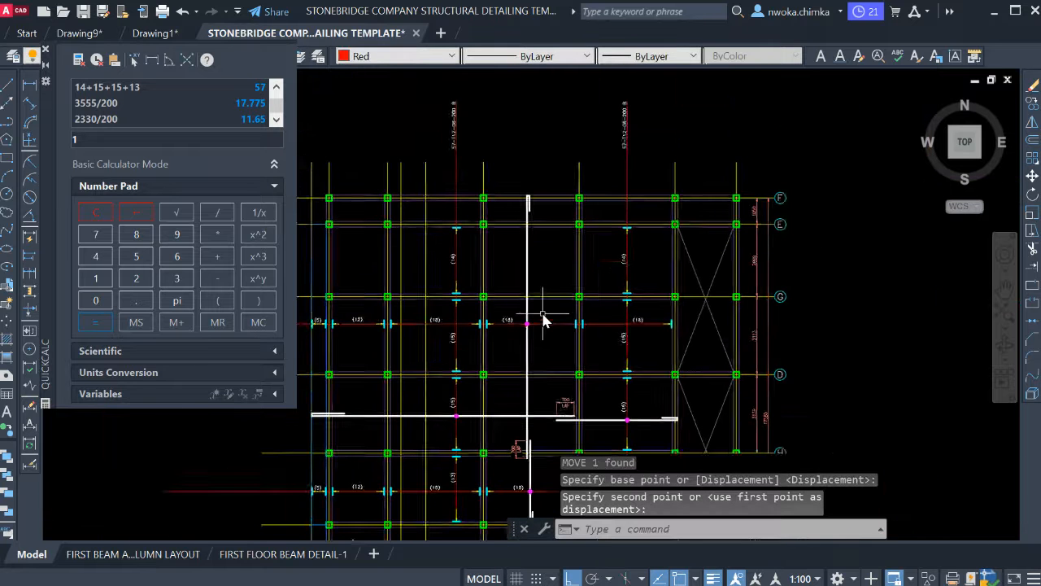
pyautogui.scroll(-2, 538, 254)
pyautogui.scroll(5, 546, 324)
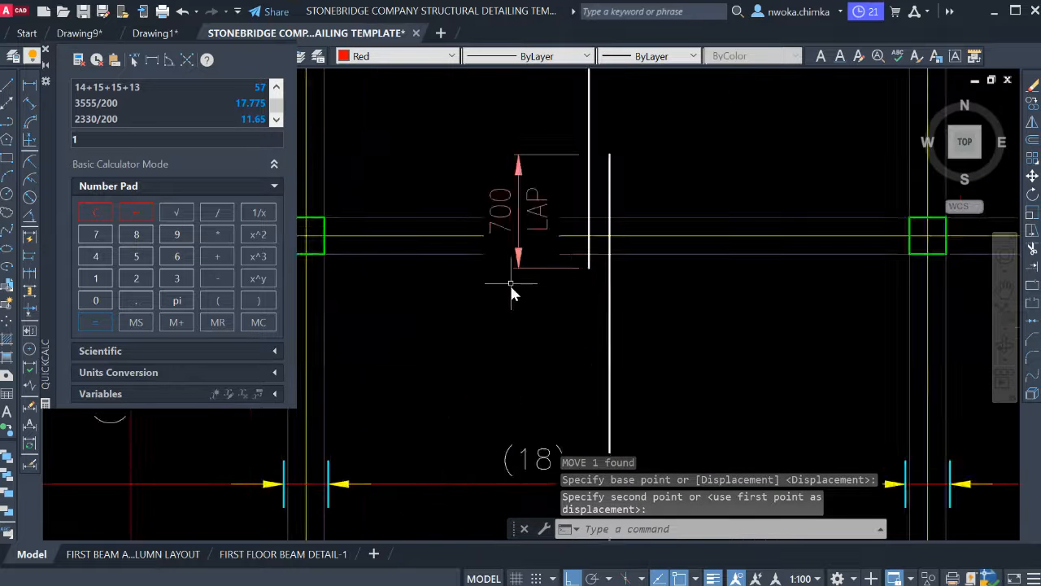
pyautogui.scroll(-2, 516, 284)
pyautogui.scroll(-6, 631, 232)
pyautogui.click(569, 300)
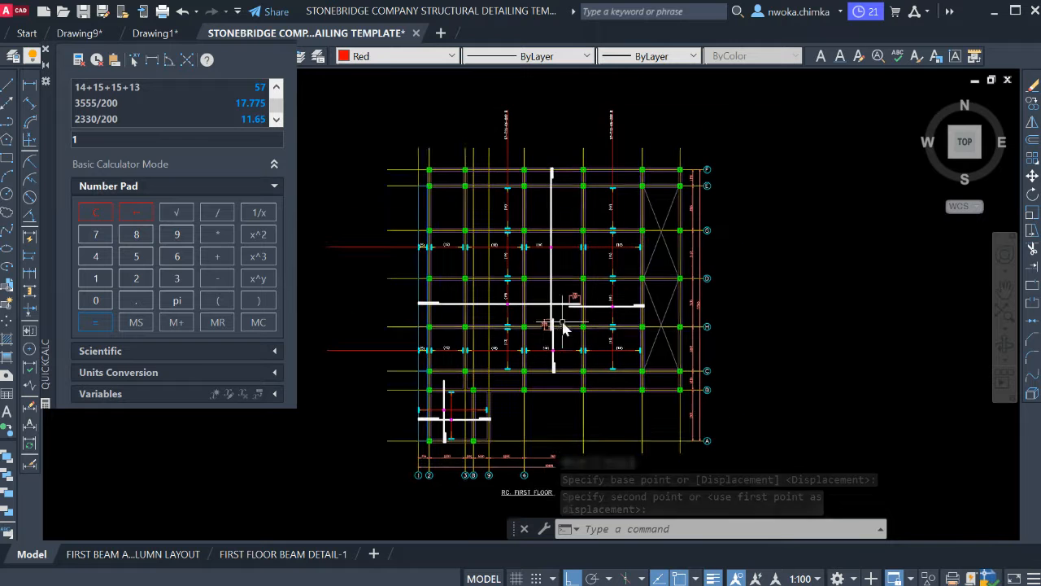
pyautogui.click(47, 51)
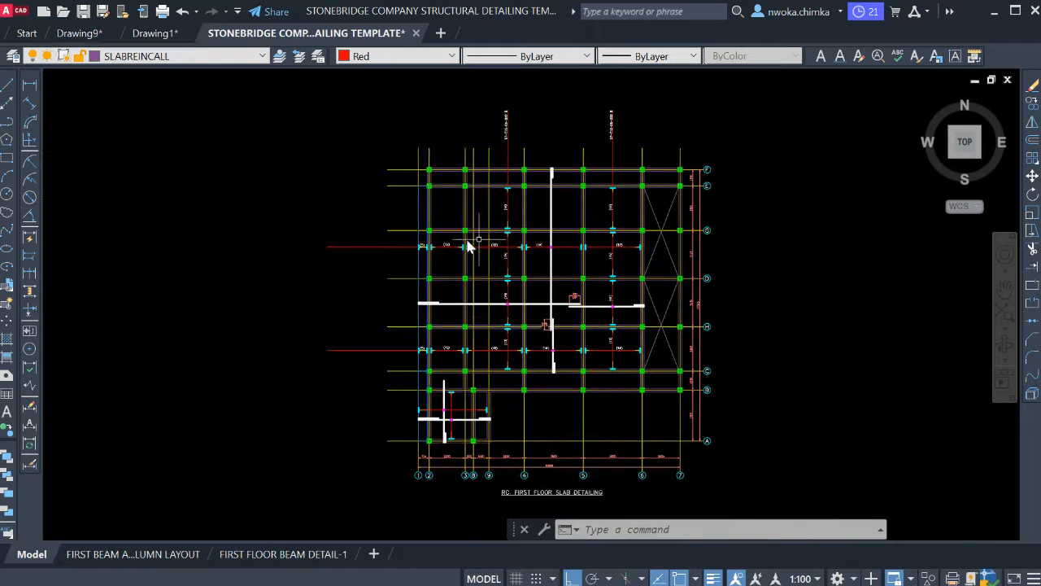
# Review the bar counts, crossing dots and bar callouts along the horizontal and vertical distribution lines of the slab plan.
pyautogui.scroll(3, 488, 279)
pyautogui.scroll(-2, 459, 321)
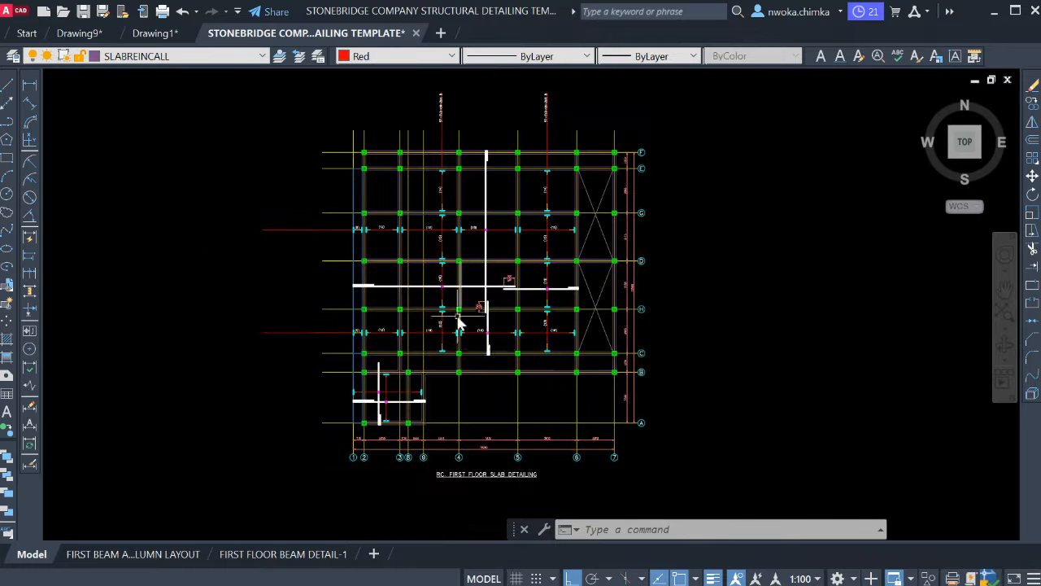
pyautogui.scroll(4, 488, 325)
pyautogui.scroll(-2, 489, 267)
pyautogui.scroll(1, 476, 304)
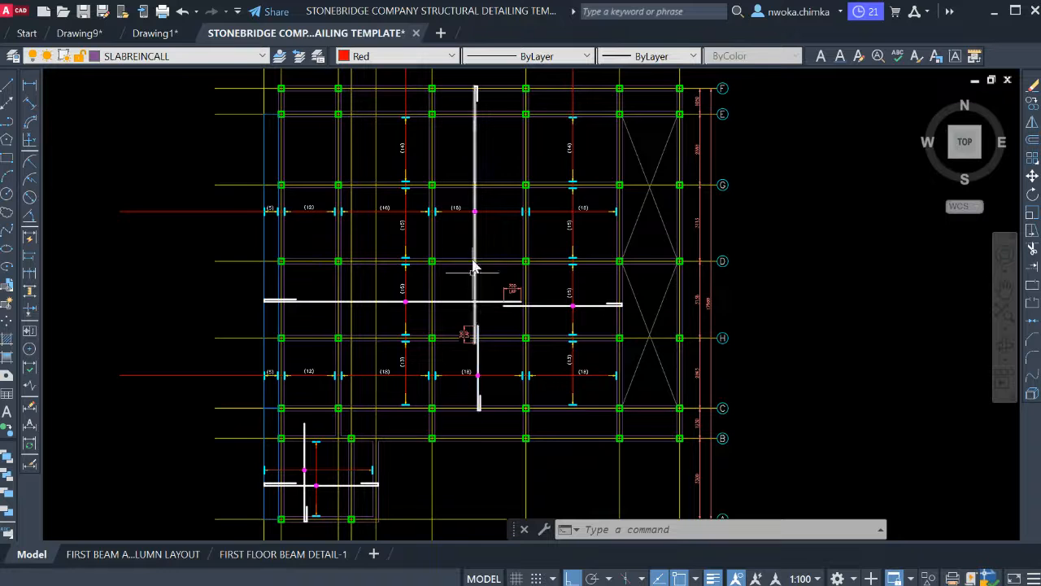
pyautogui.moveTo(489, 309); pyautogui.dragTo(491, 349, button='middle')
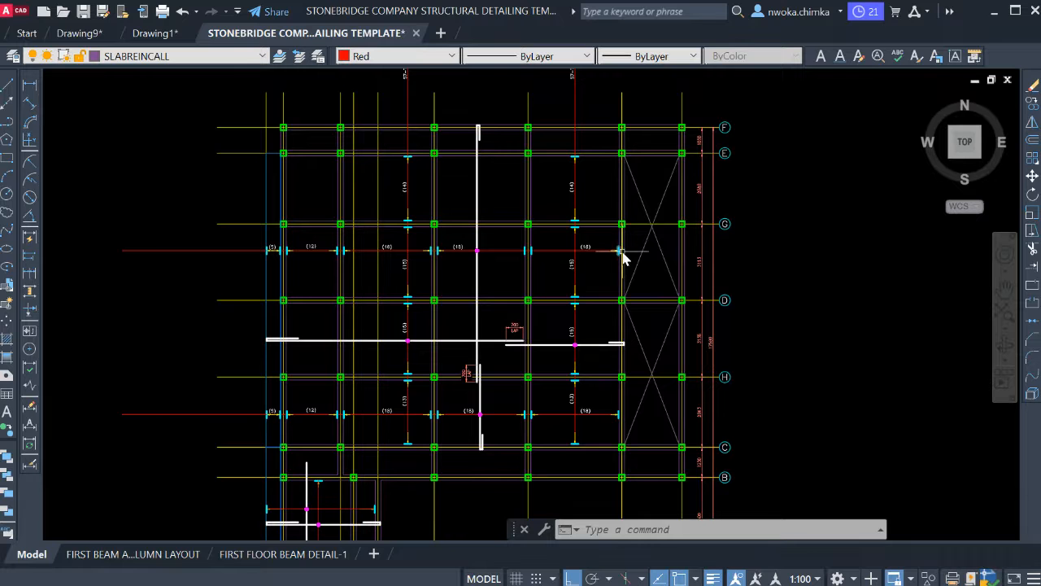
pyautogui.moveTo(344, 277); pyautogui.dragTo(357, 322, button='middle')
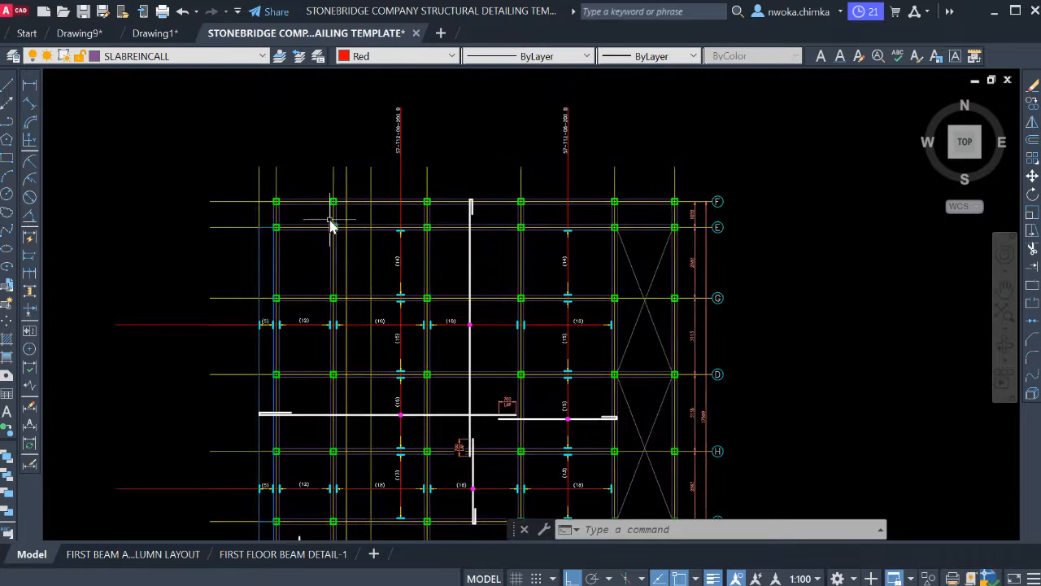
# Make STB Rebars the current layer and set the object colour to ByLayer.
pyautogui.scroll(3, 331, 221)
pyautogui.scroll(-3, 497, 214)
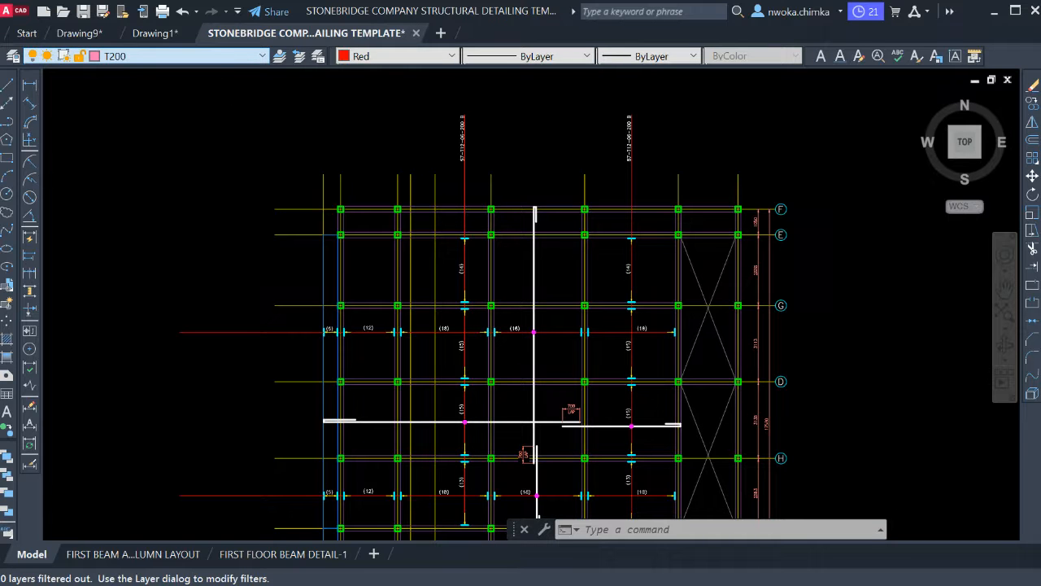
pyautogui.click(144, 132)
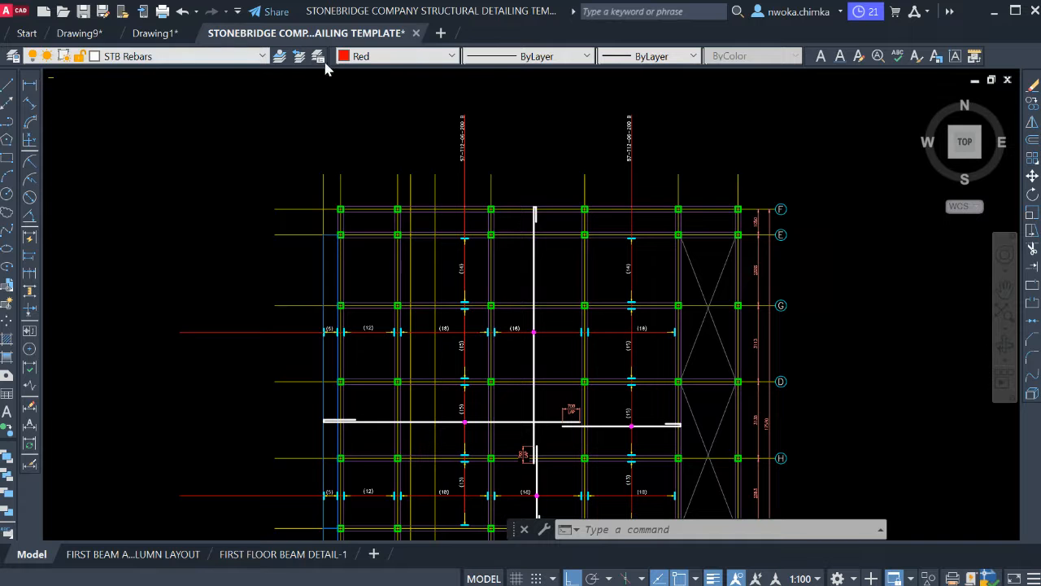
# Draw a horizontal rebar line 100500 mm long from grid 2, midway between grids F and E.
pyautogui.click(8, 85)
pyautogui.scroll(5, 396, 209)
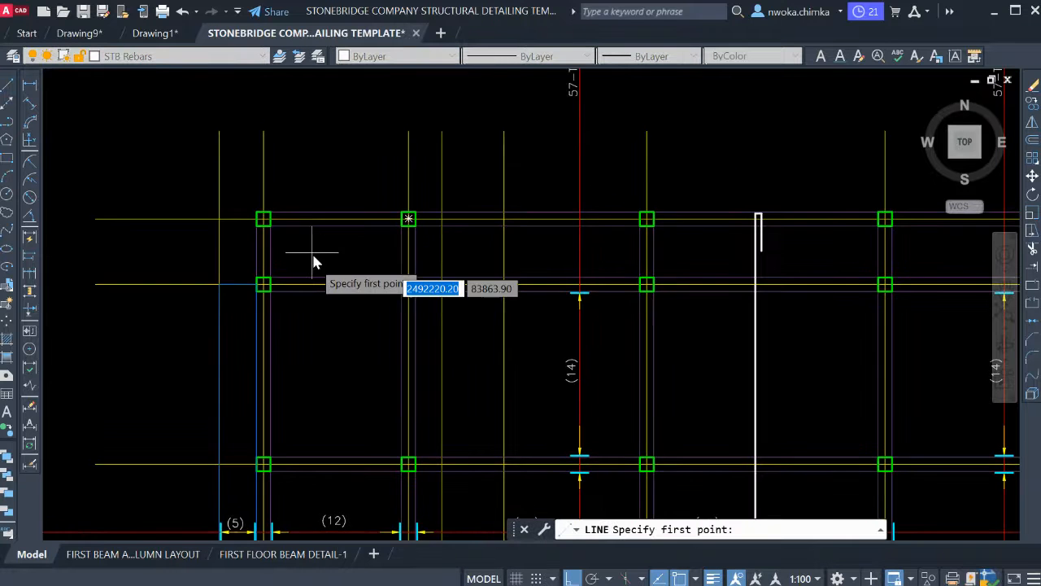
pyautogui.scroll(3, 245, 248)
pyautogui.click(220, 229)
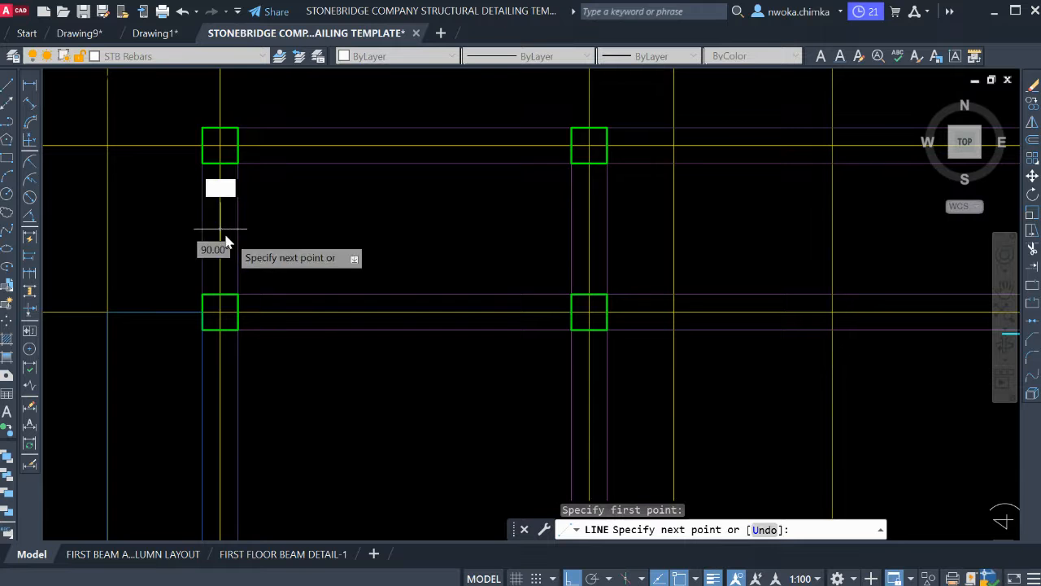
pyautogui.scroll(-4, 263, 238)
pyautogui.moveTo(597, 246); pyautogui.dragTo(513, 261, button='middle')
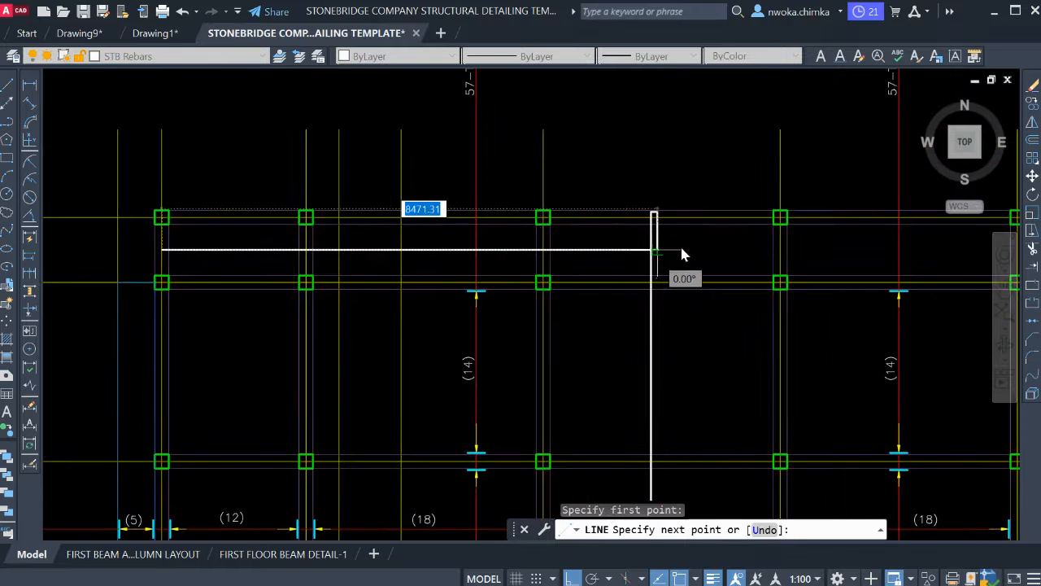
pyautogui.moveTo(683, 252)
pyautogui.mouseDown(button='middle')
pyautogui.moveTo(613, 268)
pyautogui.moveTo(523, 263)
pyautogui.mouseUp(button='middle')
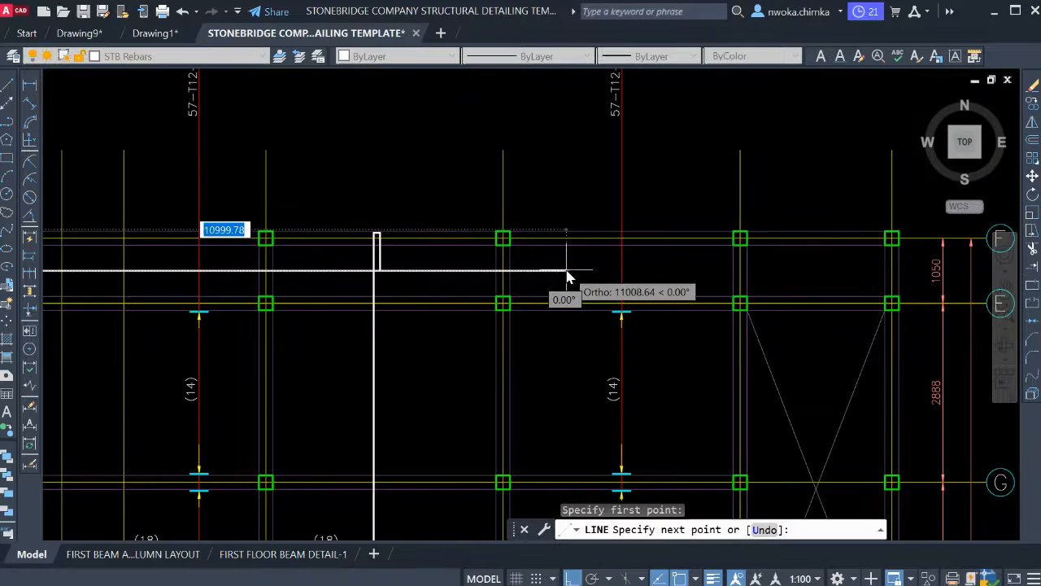
pyautogui.scroll(2, 566, 270)
pyautogui.write('1')
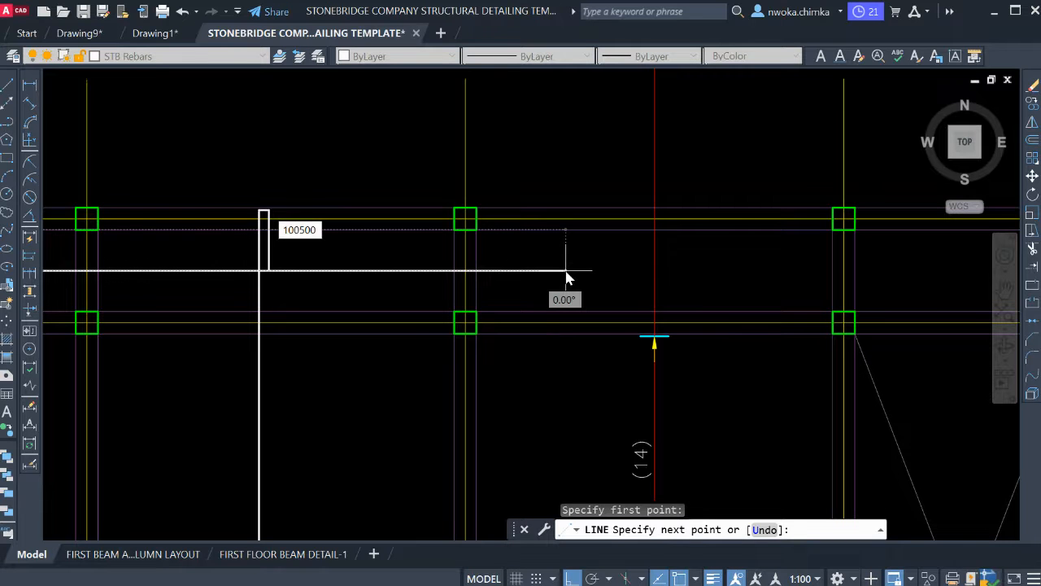
pyautogui.write('00500')
pyautogui.press('Return')
pyautogui.press('Escape')
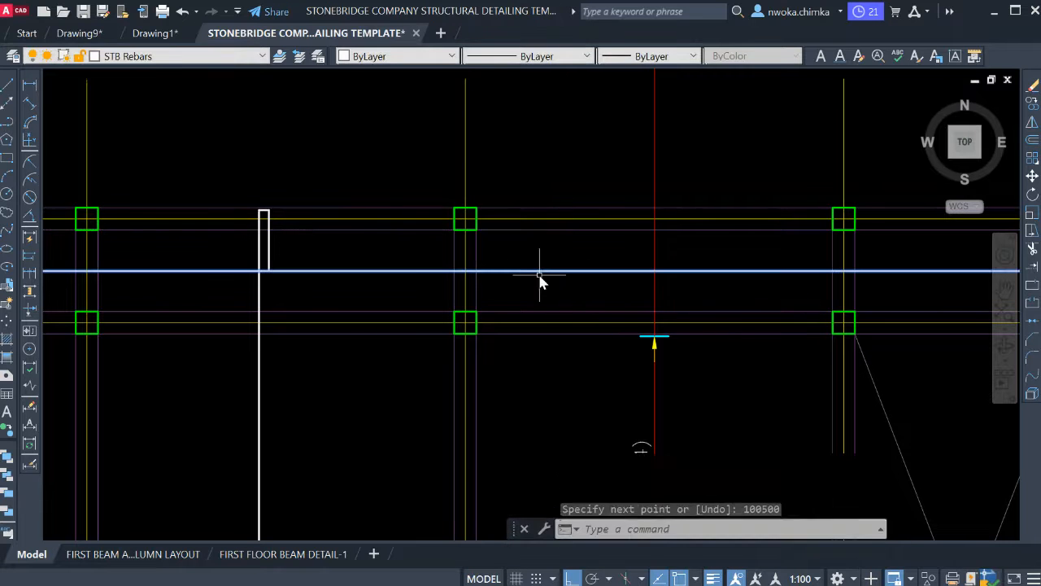
# Erase the horizontal rebar line just drawn between grids F and E.
pyautogui.click(539, 281)
pyautogui.click(539, 277)
pyautogui.write('e')
pyautogui.press('Return')
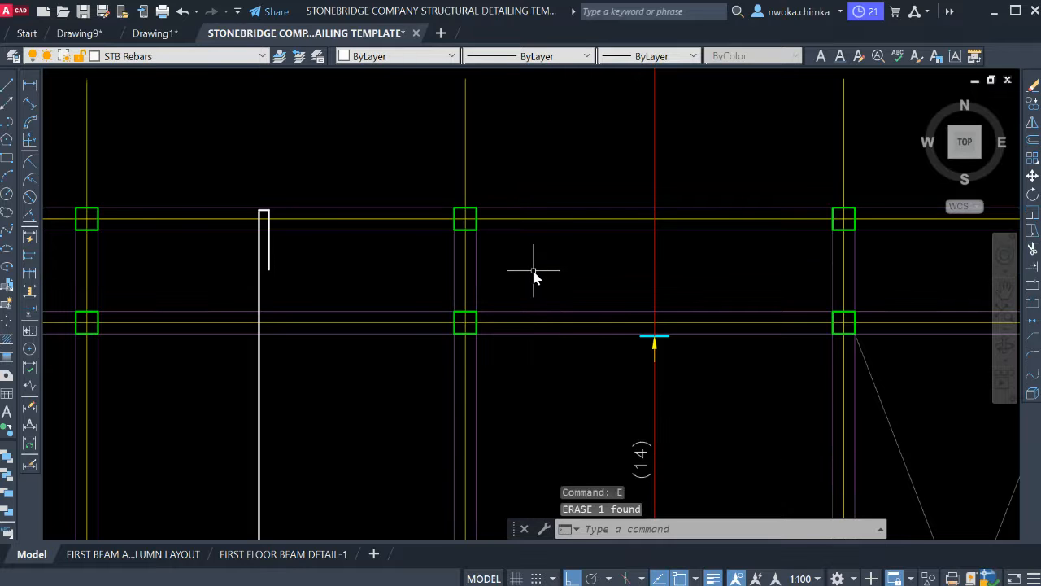
# Draw a horizontal rebar line 11500 mm long from grid 2, midway between grids F and E.
pyautogui.scroll(-4, 617, 275)
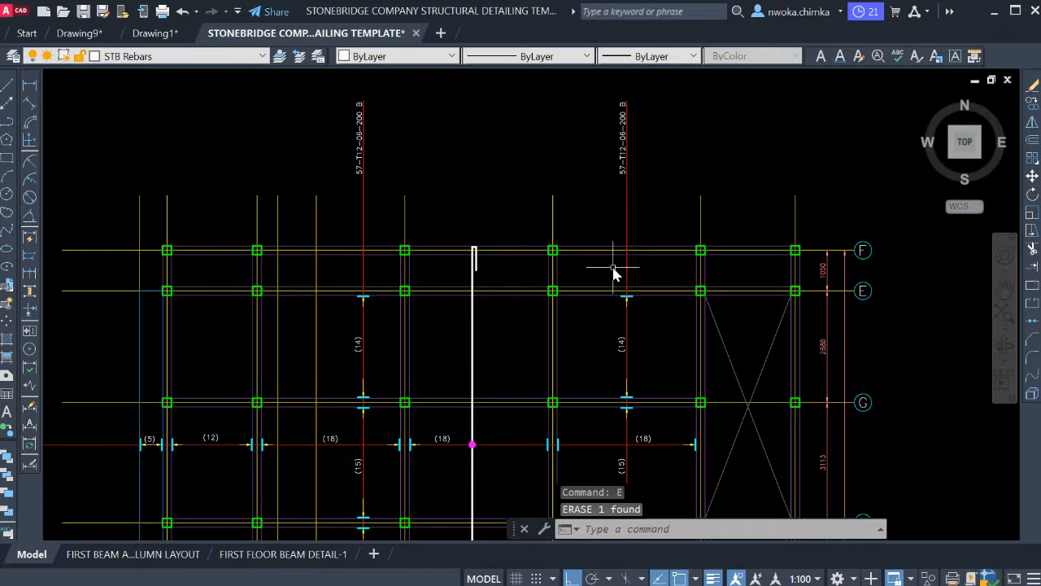
pyautogui.write('l')
pyautogui.press('Return')
pyautogui.scroll(4, 414, 251)
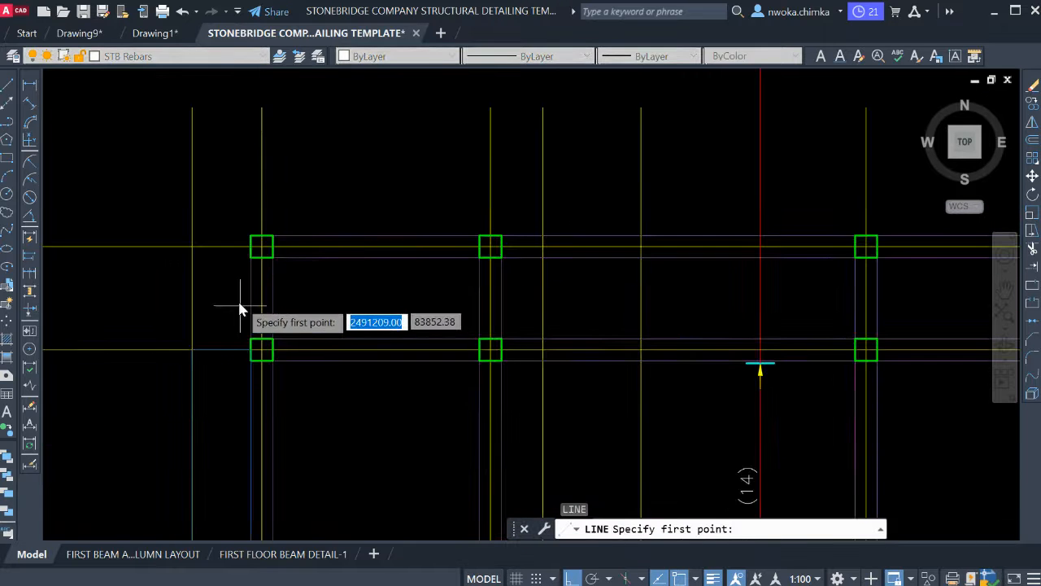
pyautogui.click(261, 295)
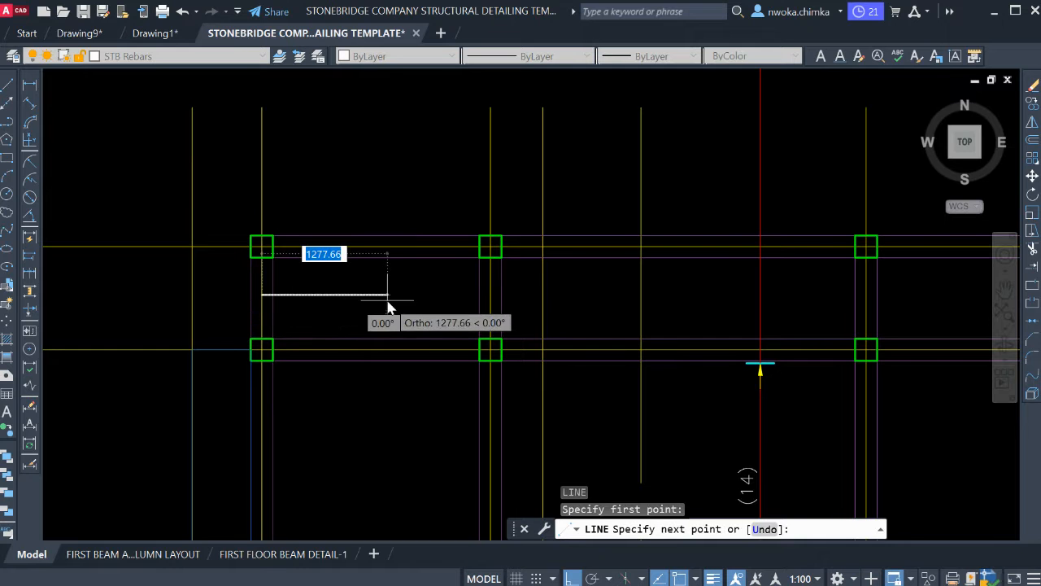
pyautogui.write('11500')
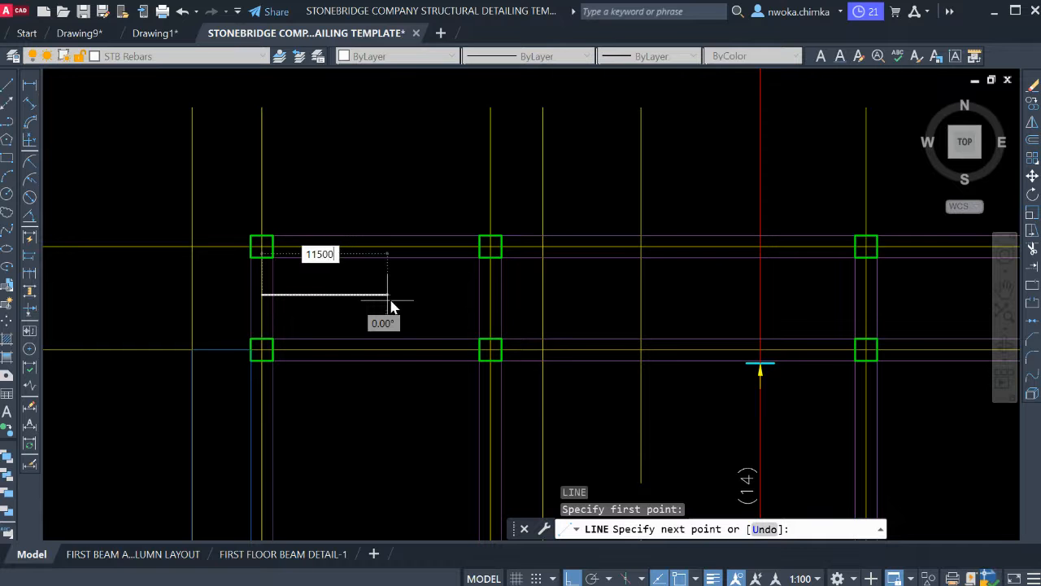
pyautogui.press('Return')
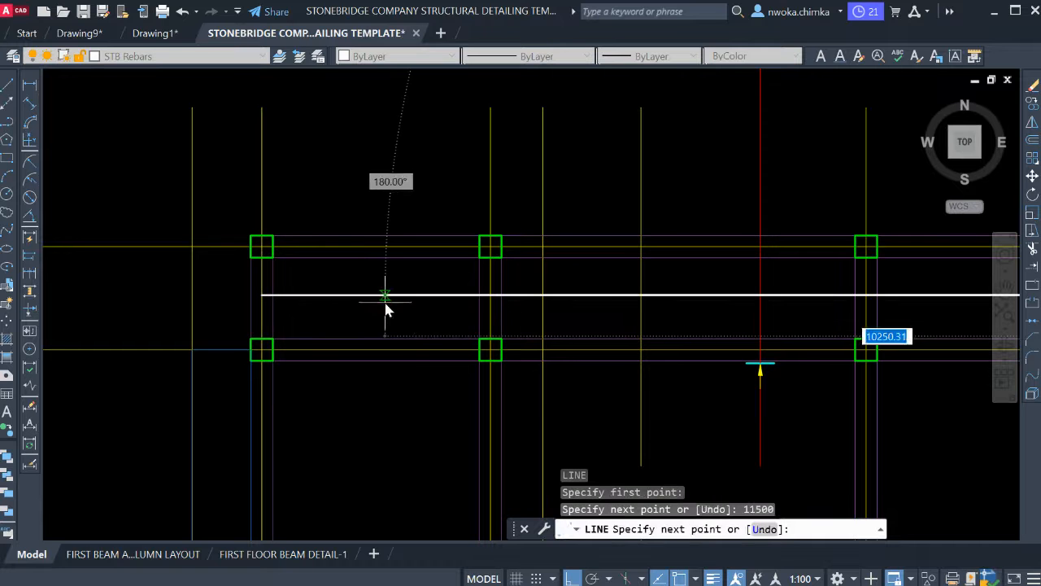
pyautogui.press('Escape')
# Stretch the new rebar line's start at grid 2 out to the outer face of the edge beam.
pyautogui.click(274, 296)
pyautogui.scroll(5, 261, 295)
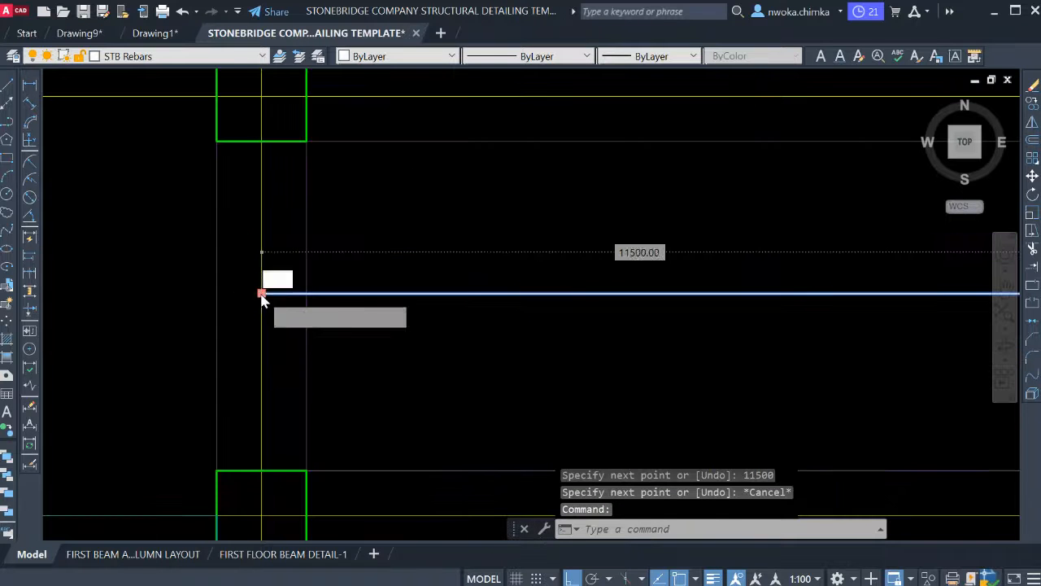
pyautogui.click(261, 295)
pyautogui.press('Escape')
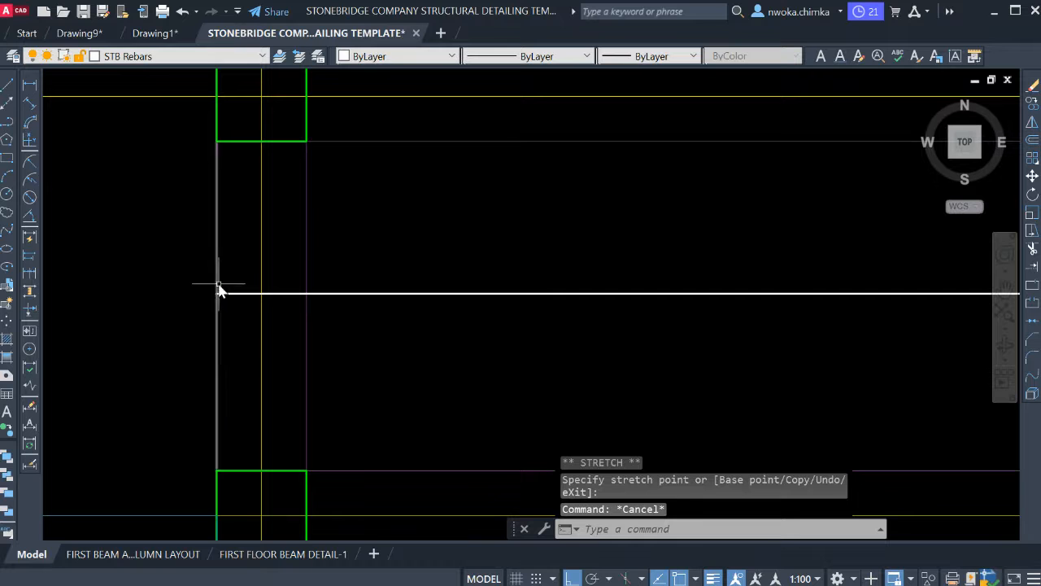
# Draw the hook at the rebar's outer end, 100 mm upward and 600 mm back along the bar.
pyautogui.write('L')
pyautogui.press('Return')
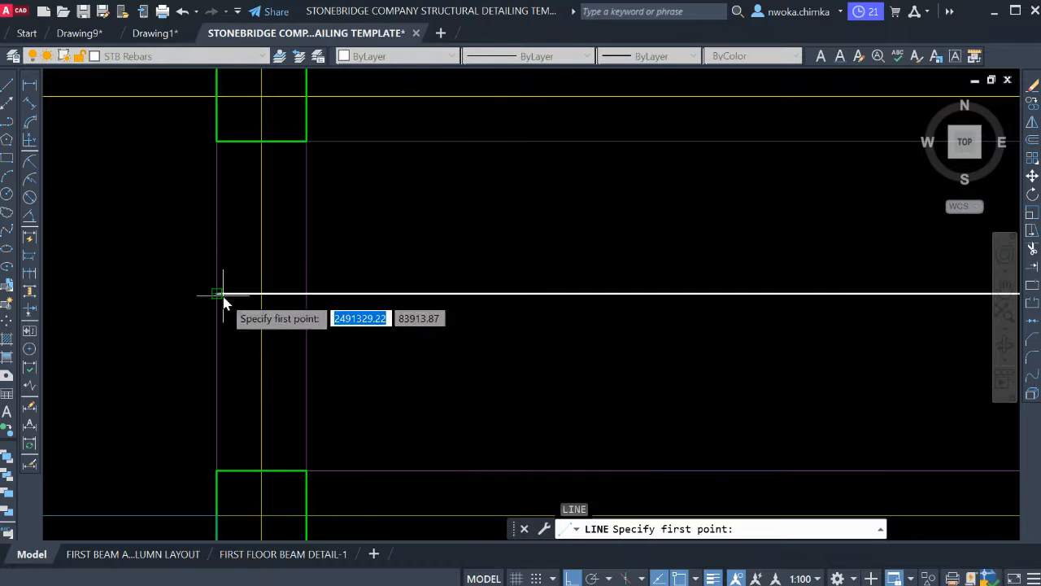
pyautogui.click(220, 294)
pyautogui.write('100')
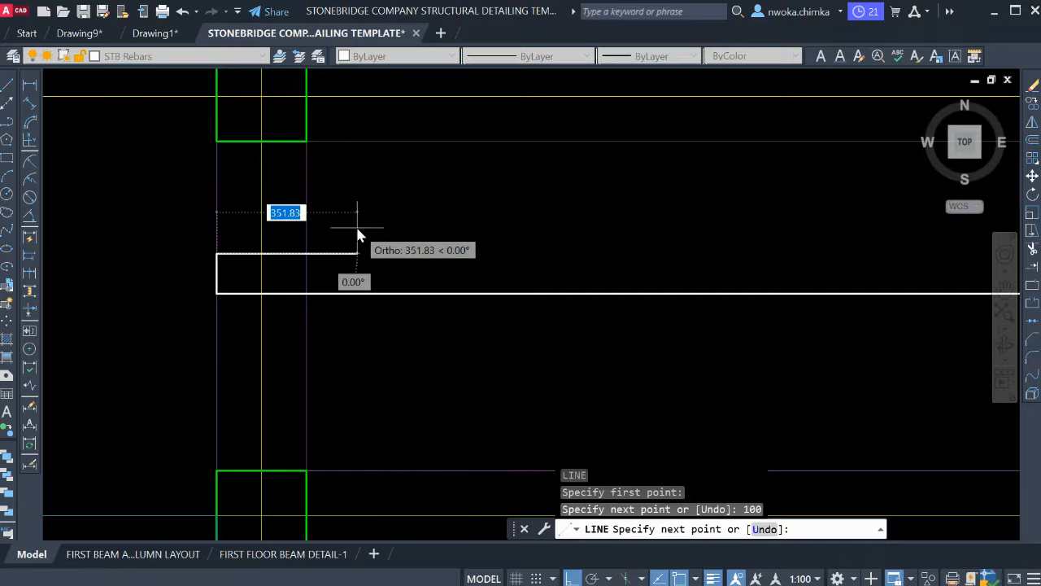
pyautogui.write('600')
pyautogui.press('Return')
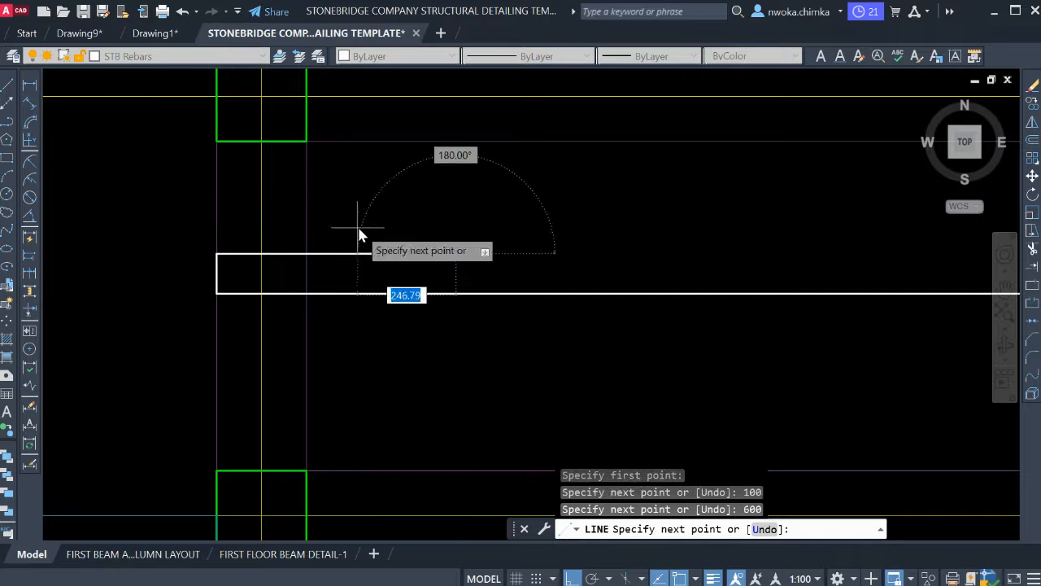
pyautogui.scroll(-2, 358, 230)
pyautogui.press('Escape')
# Stretch the hooked end of the rebar 25 mm inward from the edge beam's outer face.
pyautogui.scroll(5, 353, 233)
pyautogui.click(363, 216)
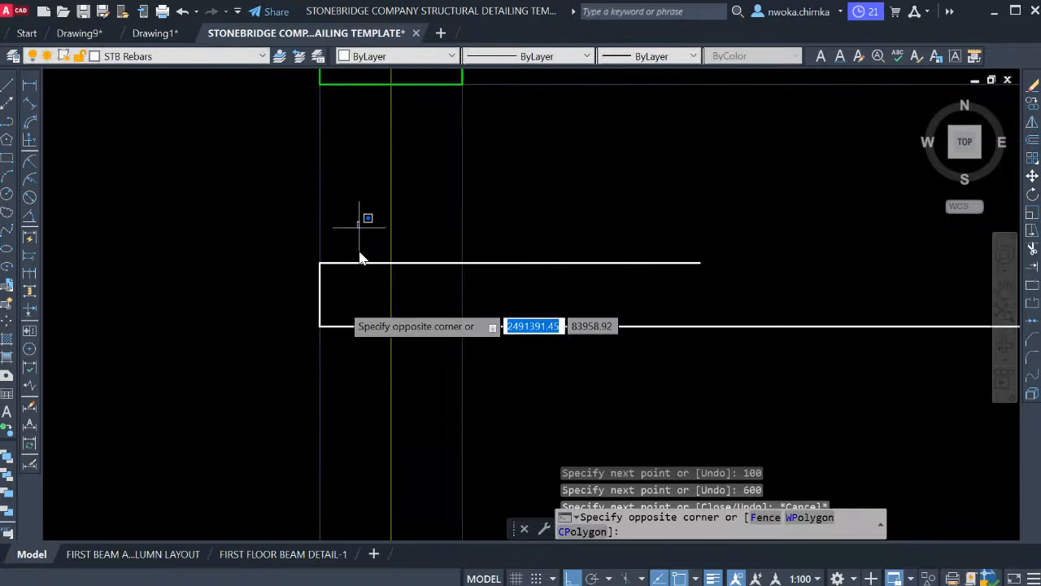
pyautogui.click(279, 340)
pyautogui.click(333, 347)
pyautogui.click(267, 372)
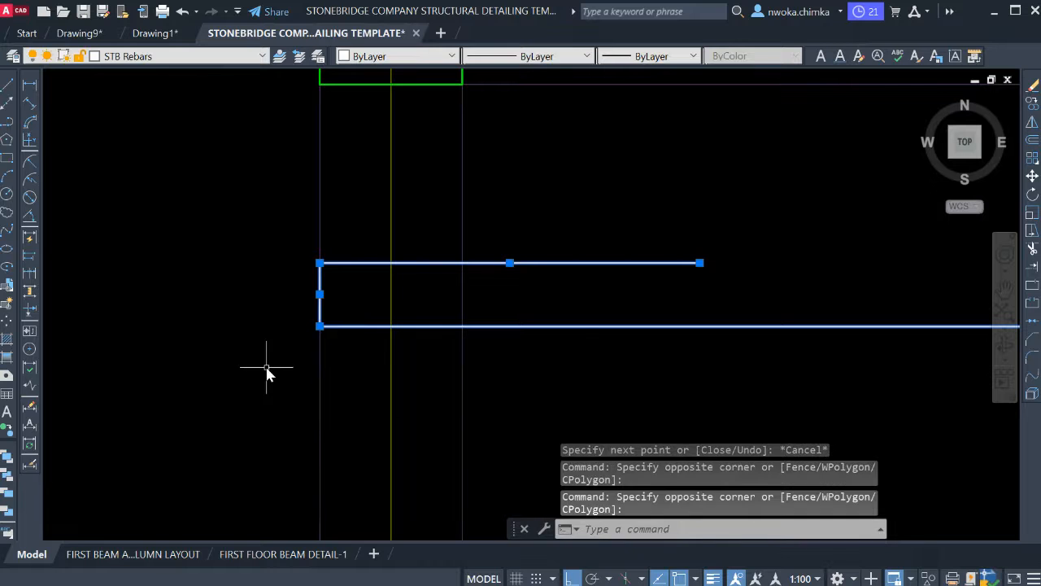
pyautogui.write('S')
pyautogui.press('Return')
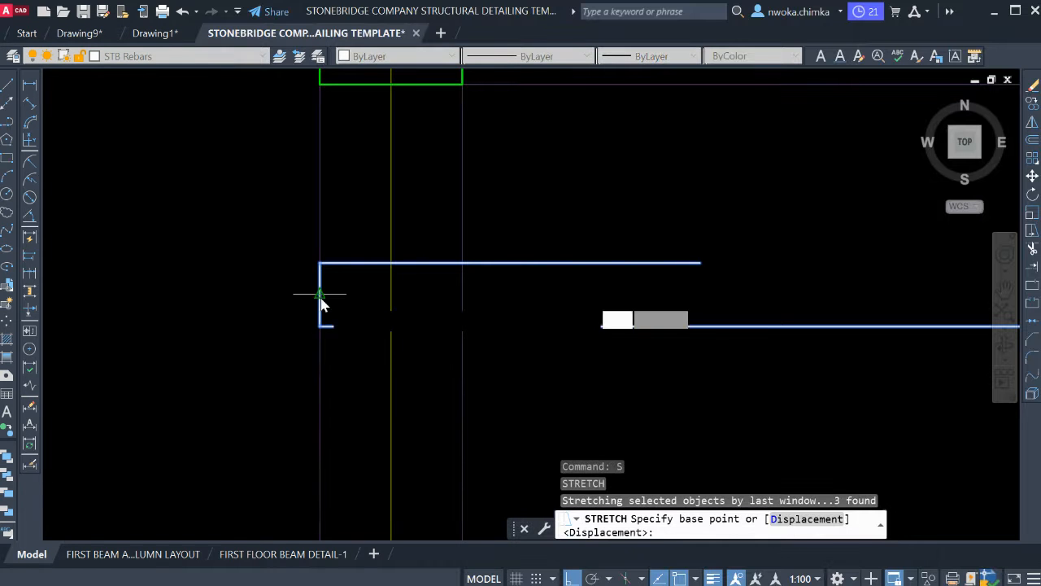
pyautogui.click(319, 294)
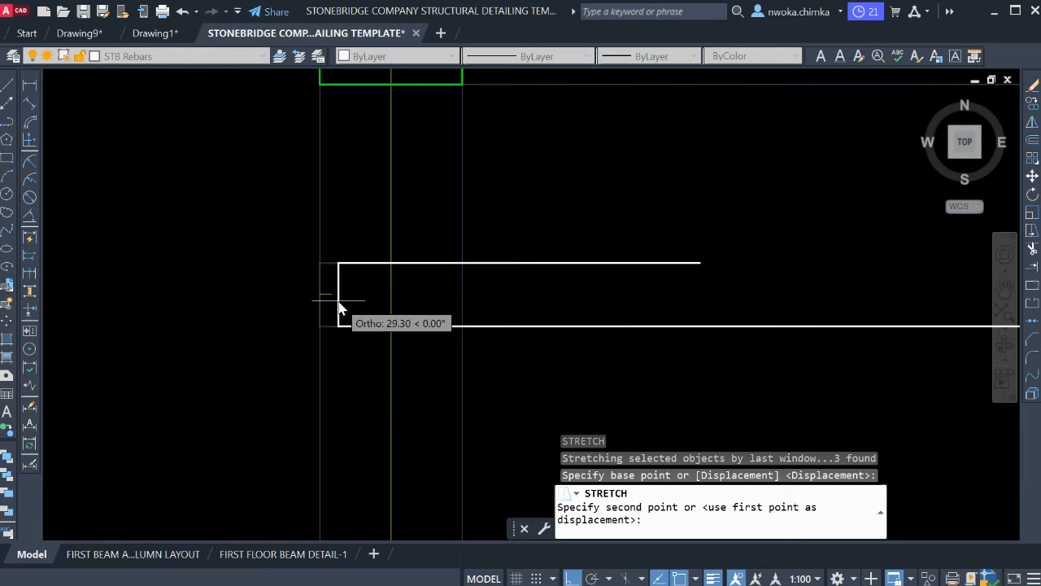
pyautogui.write('2')
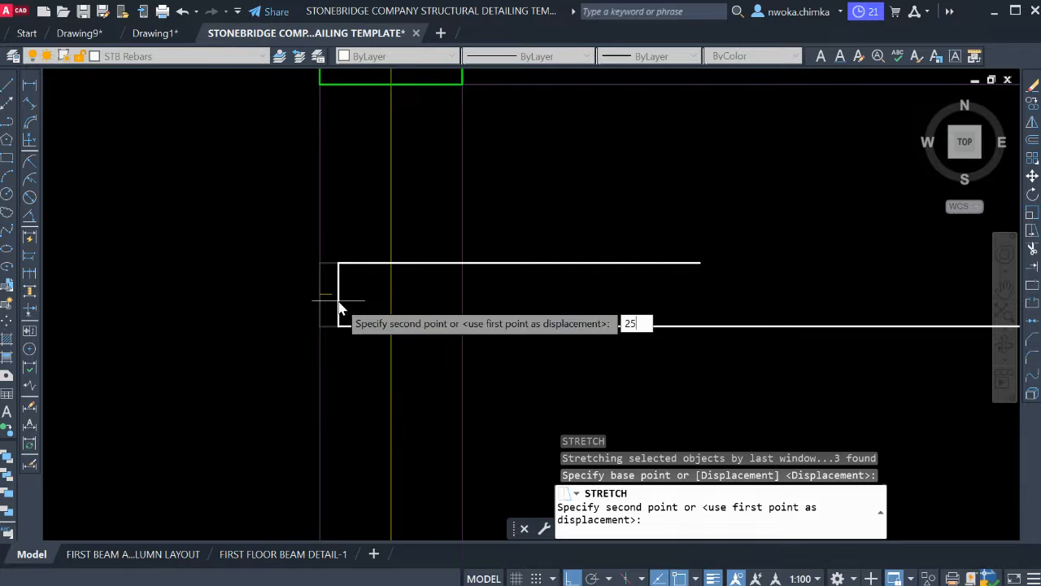
pyautogui.write('5')
pyautogui.press('Return')
pyautogui.scroll(-5, 309, 295)
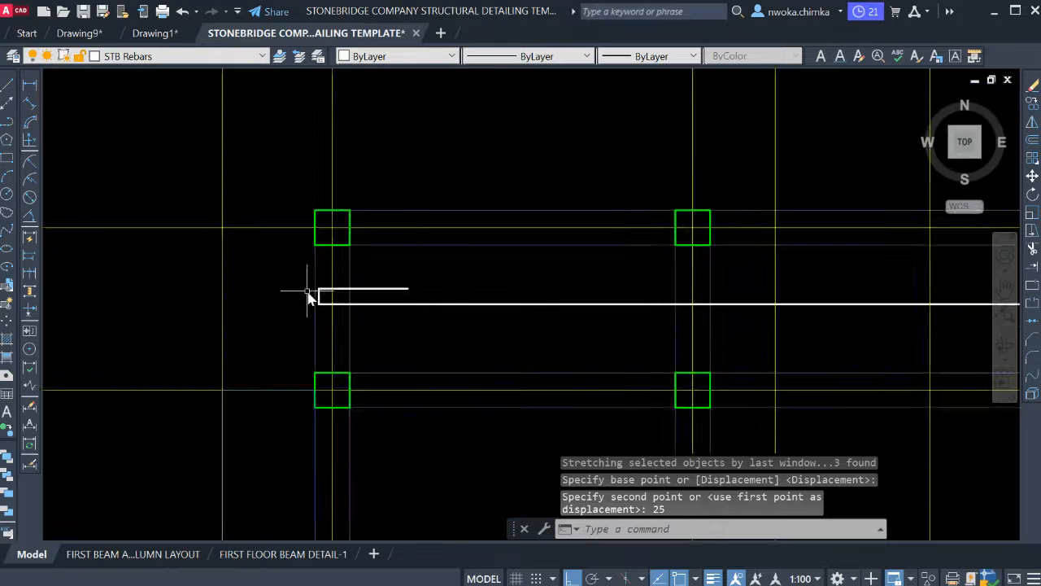
pyautogui.moveTo(309, 291)
pyautogui.mouseDown(button='middle')
pyautogui.moveTo(451, 332)
pyautogui.moveTo(395, 328)
pyautogui.mouseUp(button='middle')
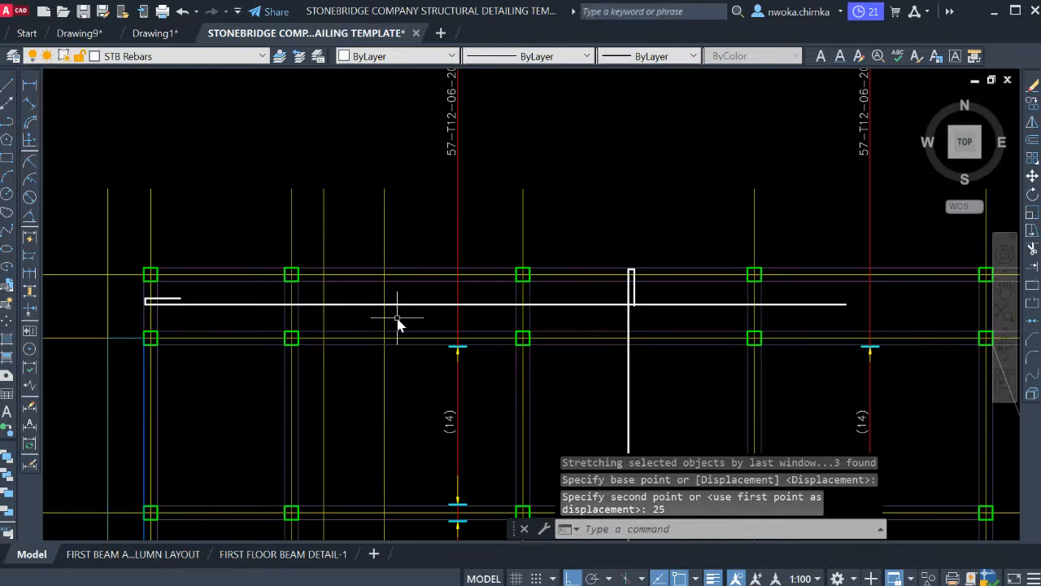
pyautogui.moveTo(784, 337)
pyautogui.mouseDown(button='middle')
pyautogui.moveTo(605, 300)
pyautogui.moveTo(499, 318)
pyautogui.mouseUp(button='middle')
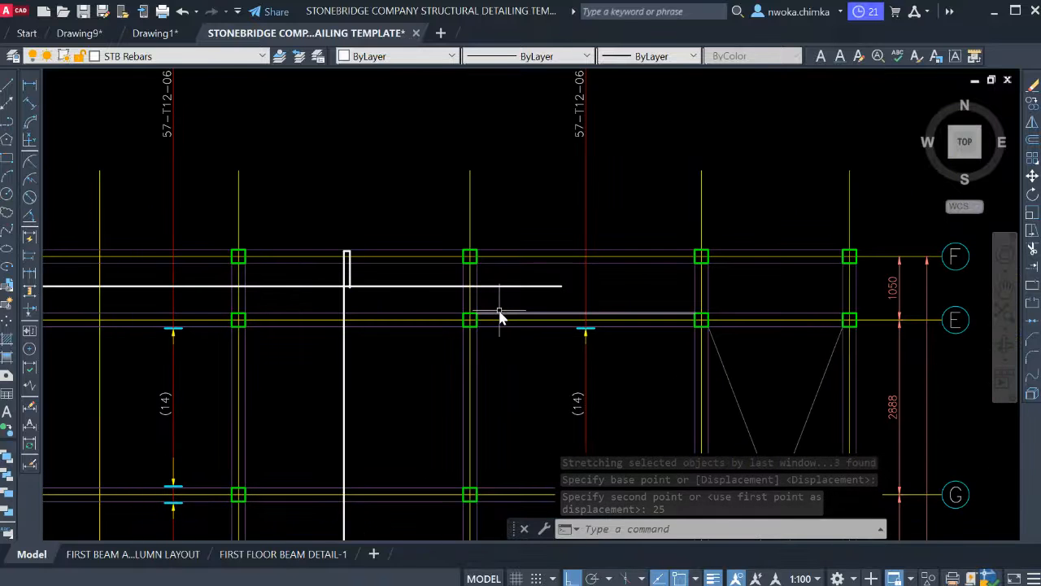
pyautogui.write('l')
pyautogui.press('Return')
pyautogui.scroll(4, 448, 319)
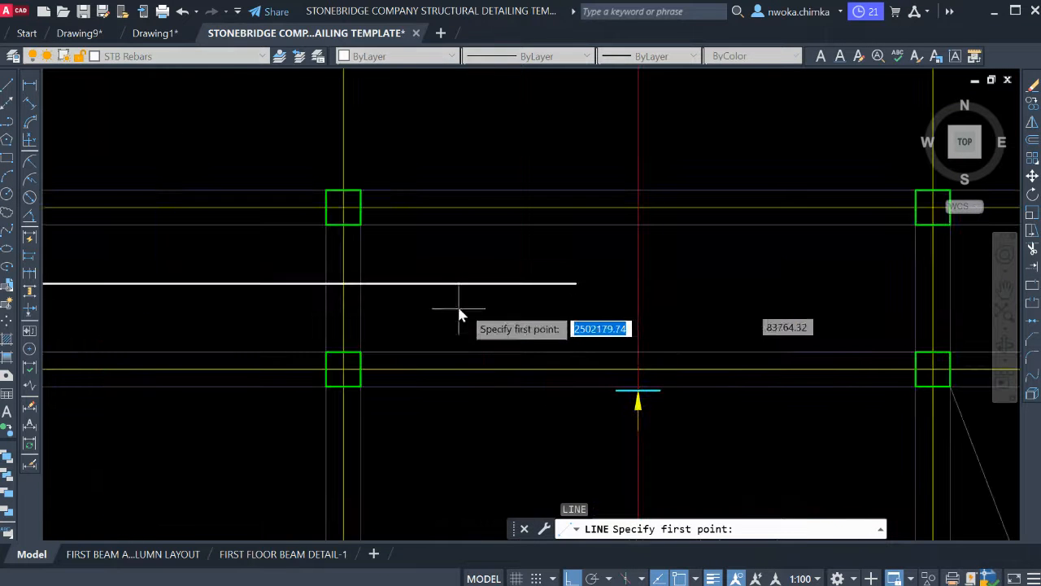
pyautogui.press('Escape')
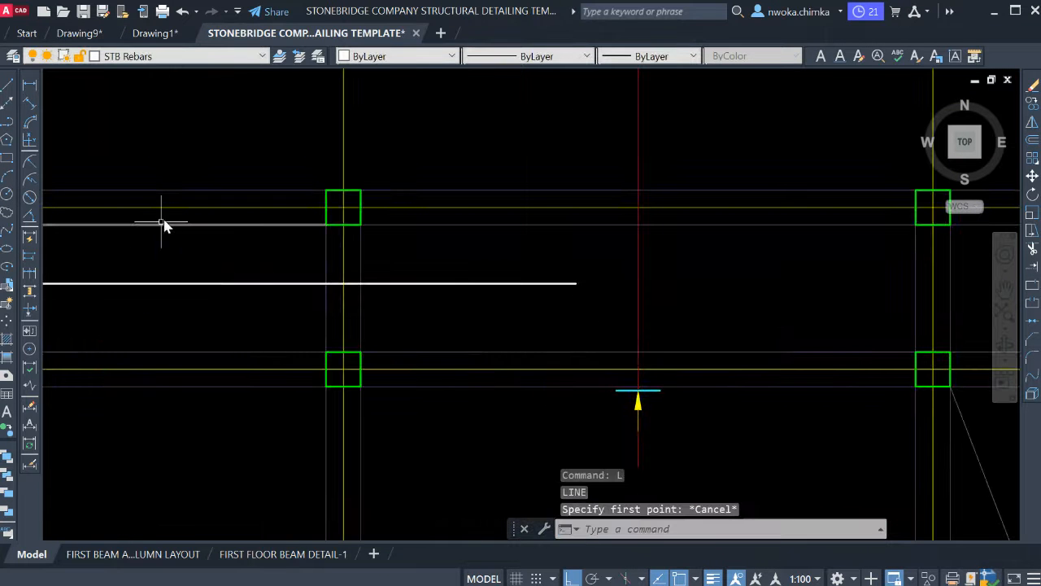
# Place a vertical construction line through the free end of the new rebar and colour it blue.
pyautogui.write('xl')
pyautogui.press('Return')
pyautogui.write('v')
pyautogui.press('Return')
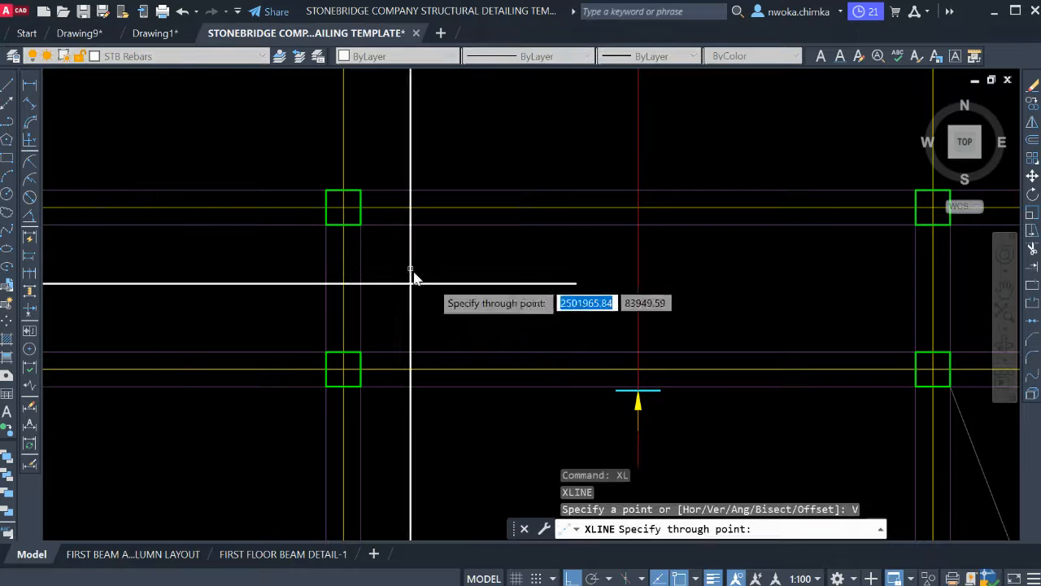
pyautogui.click(576, 281)
pyautogui.press('Escape')
pyautogui.click(580, 247)
pyautogui.click(512, 209)
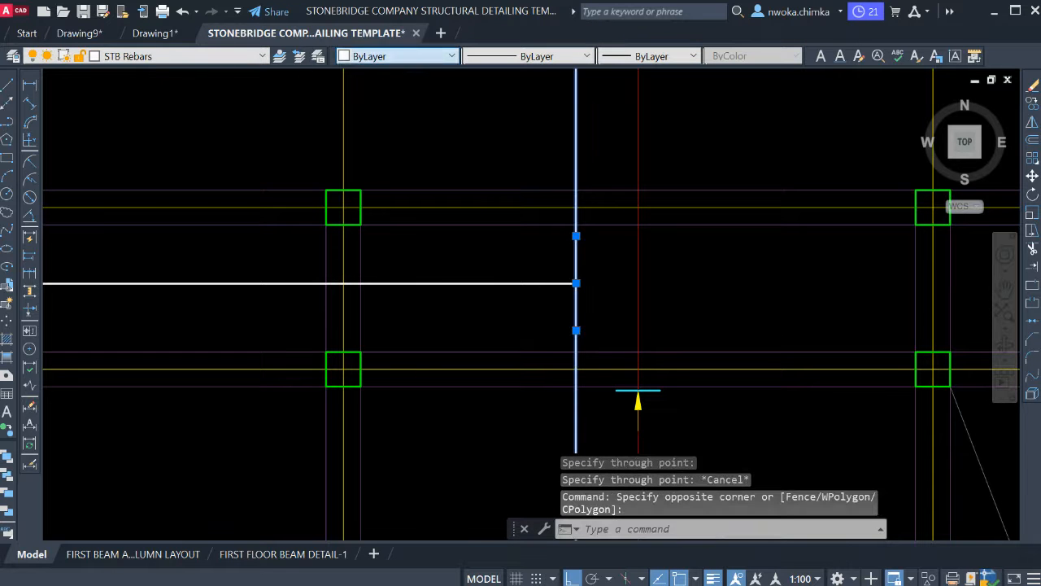
pyautogui.press('Escape')
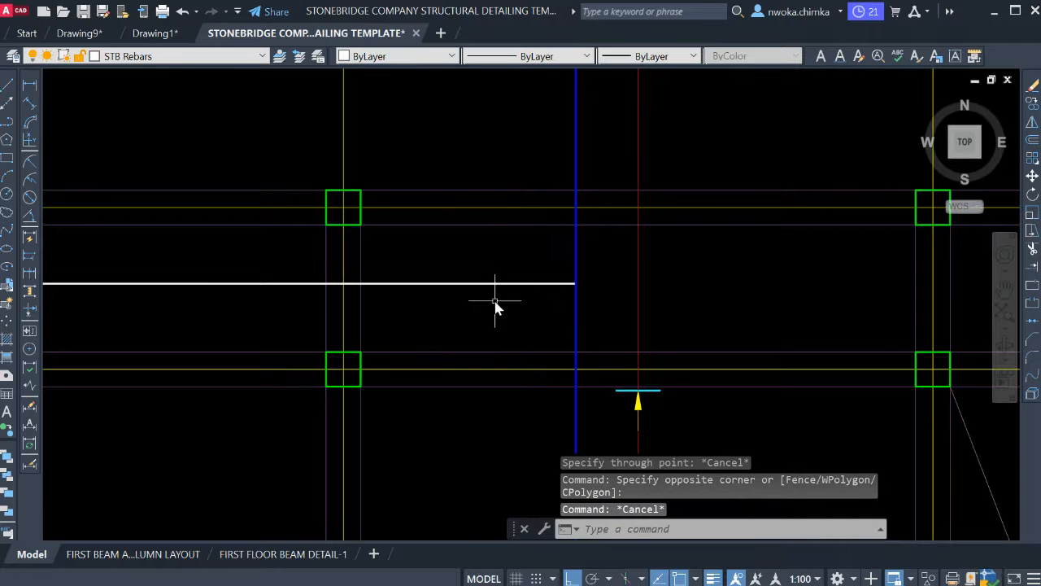
# Offset the blue construction line 700 mm back along the rebar to mark the lap length.
pyautogui.write('o')
pyautogui.press('Return')
pyautogui.write('750')
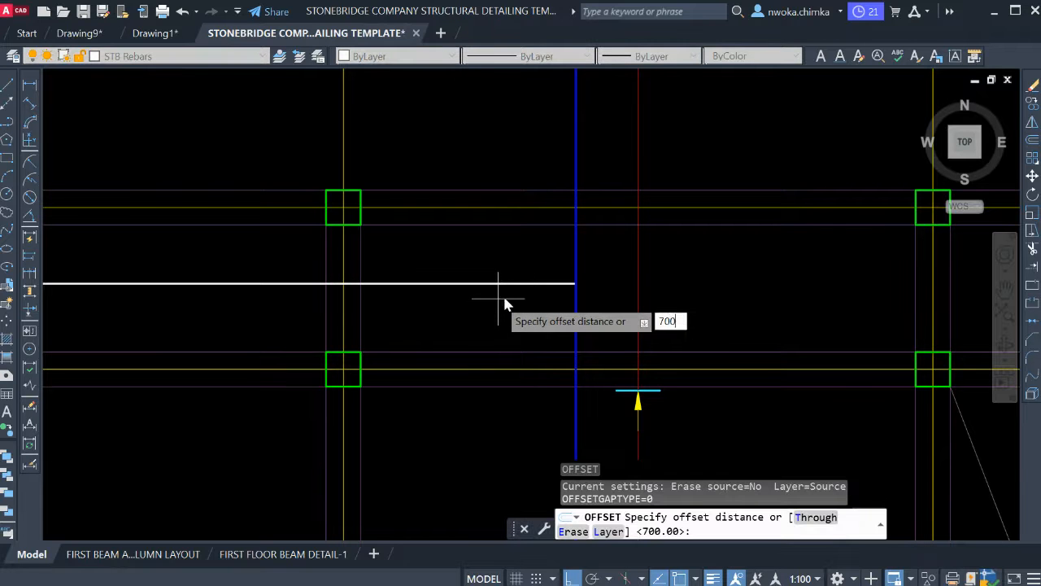
pyautogui.press('Return')
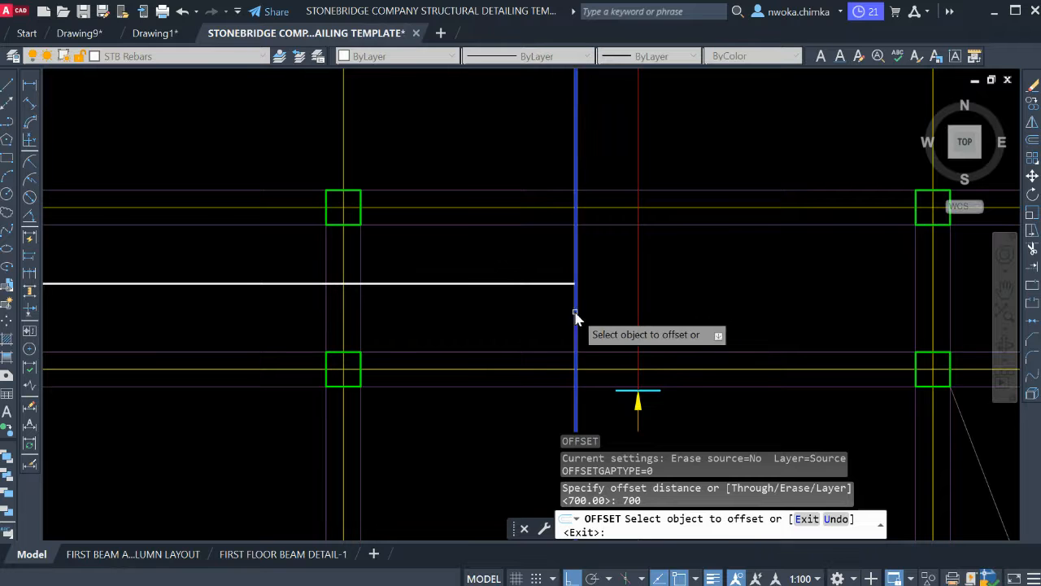
pyautogui.click(576, 309)
pyautogui.click(514, 314)
pyautogui.press('Escape')
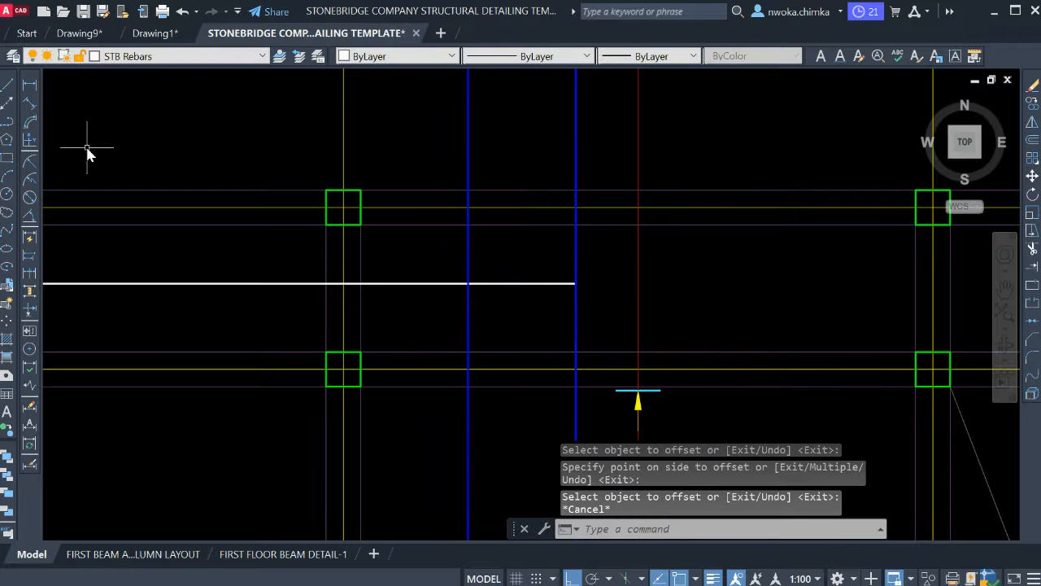
# Copy the horizontal 700 LAP dimension from the lower rebar lap to the free end of the new rebar between grids F and E.
pyautogui.scroll(-6, 440, 293)
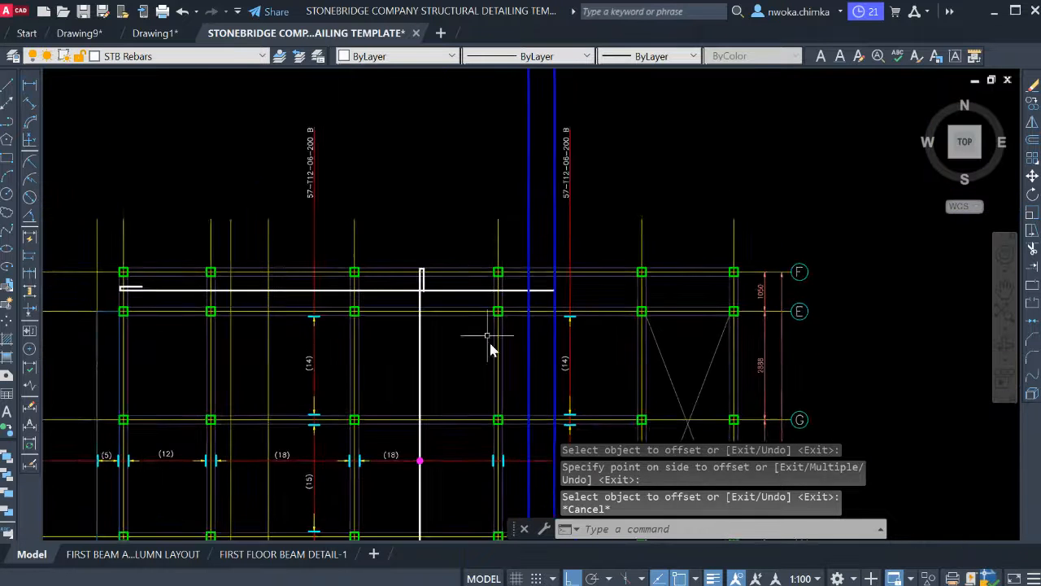
pyautogui.scroll(5, 453, 303)
pyautogui.click(437, 273)
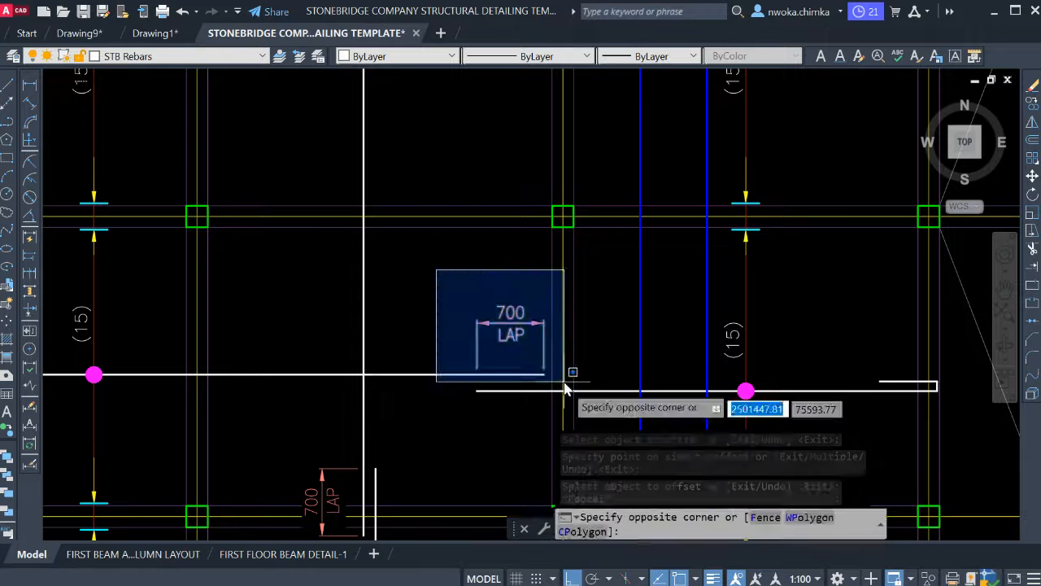
pyautogui.click(568, 392)
pyautogui.press('Return')
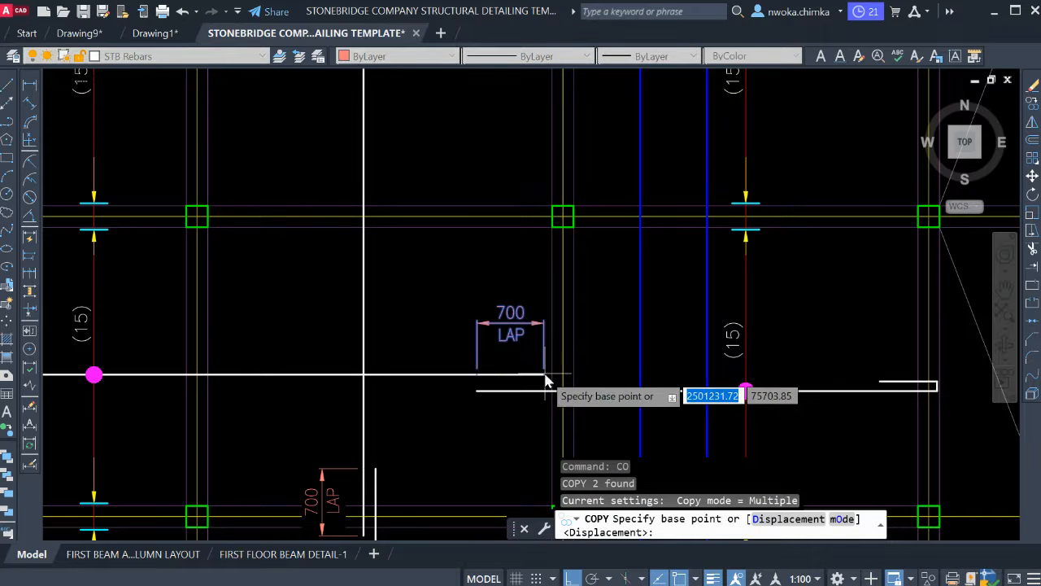
pyautogui.click(545, 377)
pyautogui.scroll(-6, 520, 431)
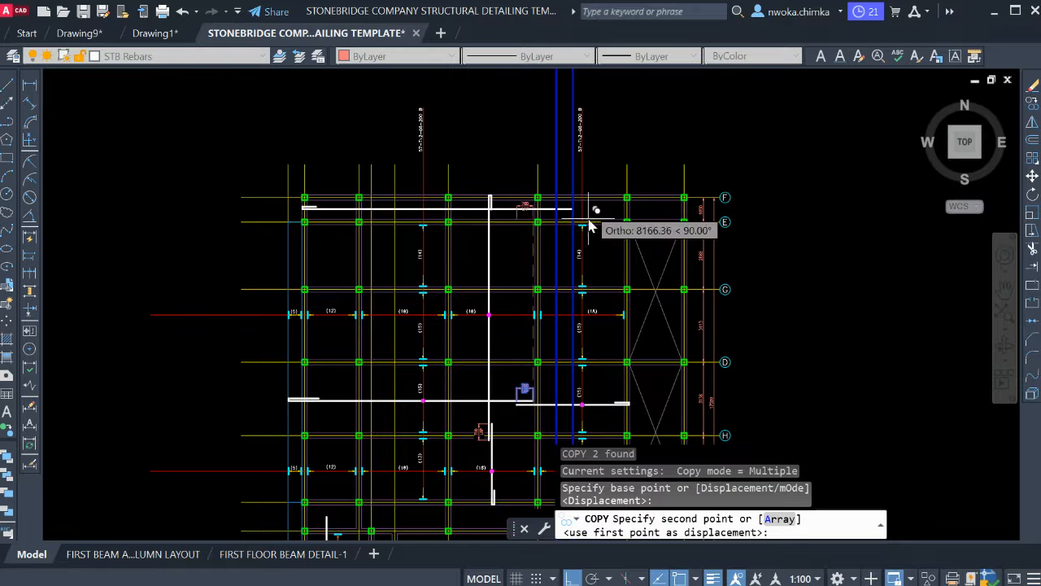
pyautogui.scroll(5, 581, 223)
pyautogui.scroll(2, 651, 272)
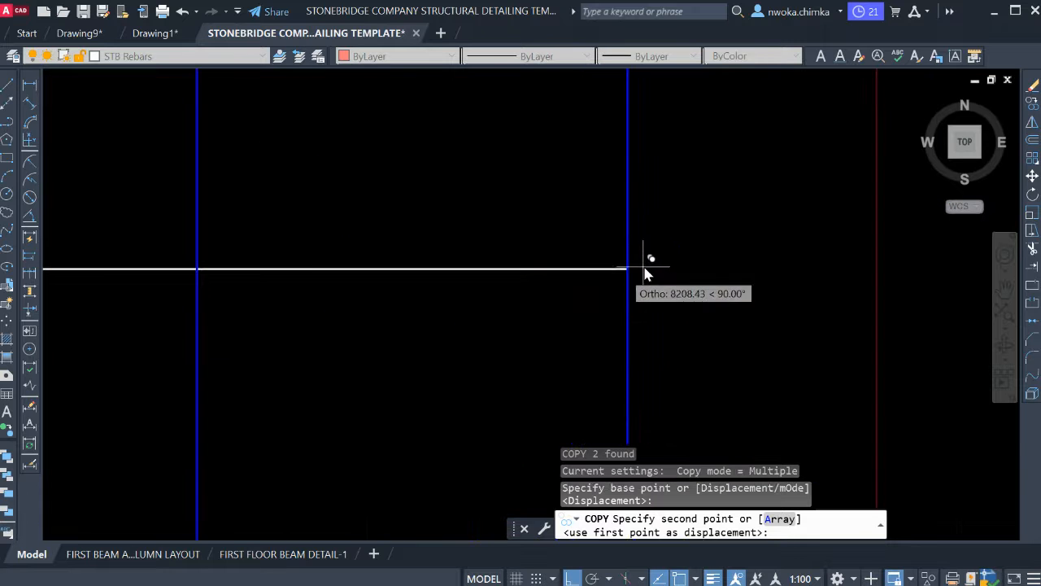
pyautogui.click(629, 270)
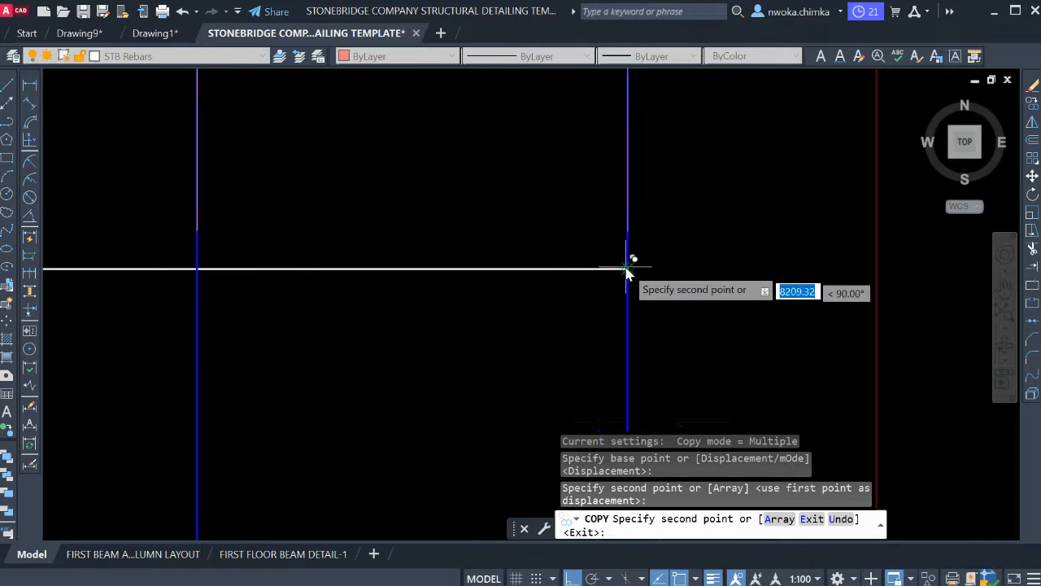
pyautogui.scroll(-3, 590, 335)
pyautogui.press('Escape')
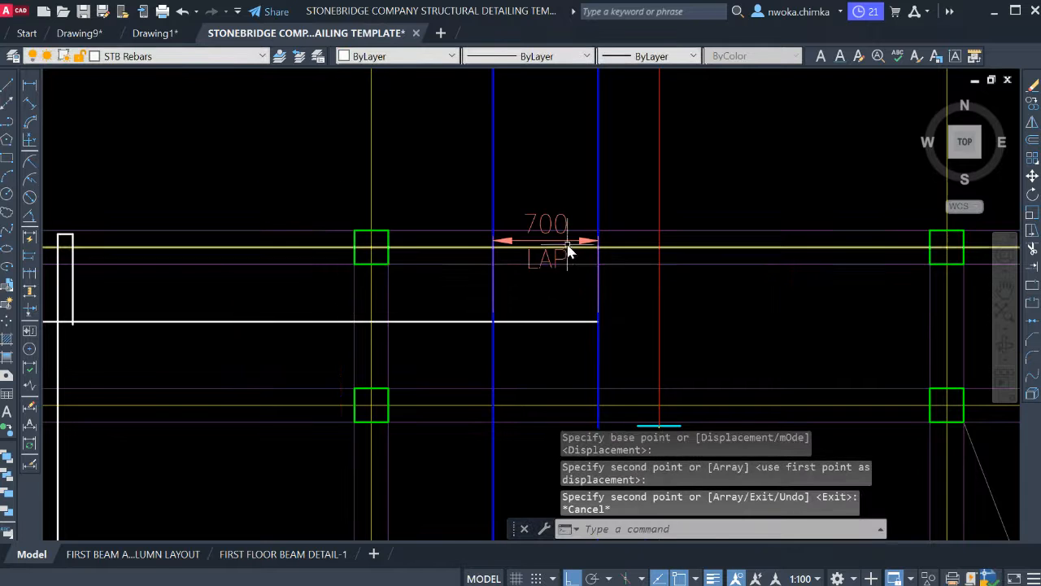
# Lower the 700 dimension line closer to the horizontal rebar between grids F and E.
pyautogui.scroll(4, 568, 243)
pyautogui.click(645, 241)
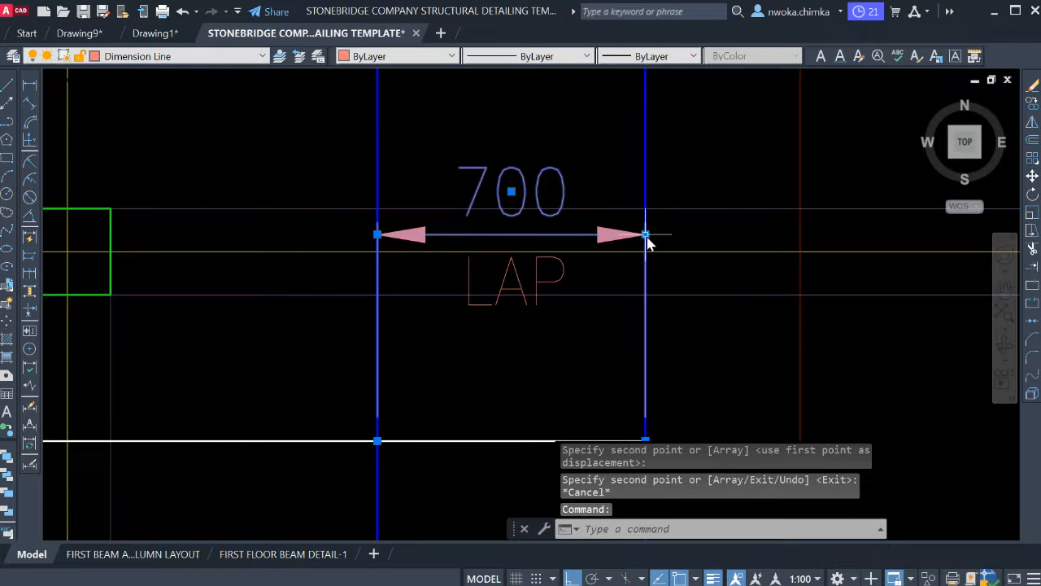
pyautogui.click(646, 234)
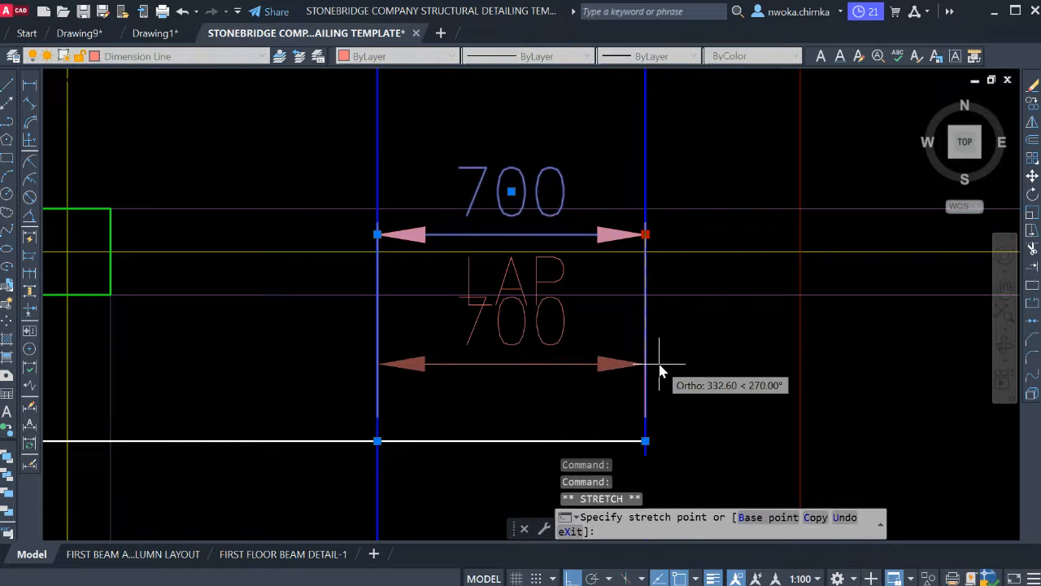
pyautogui.click(643, 342)
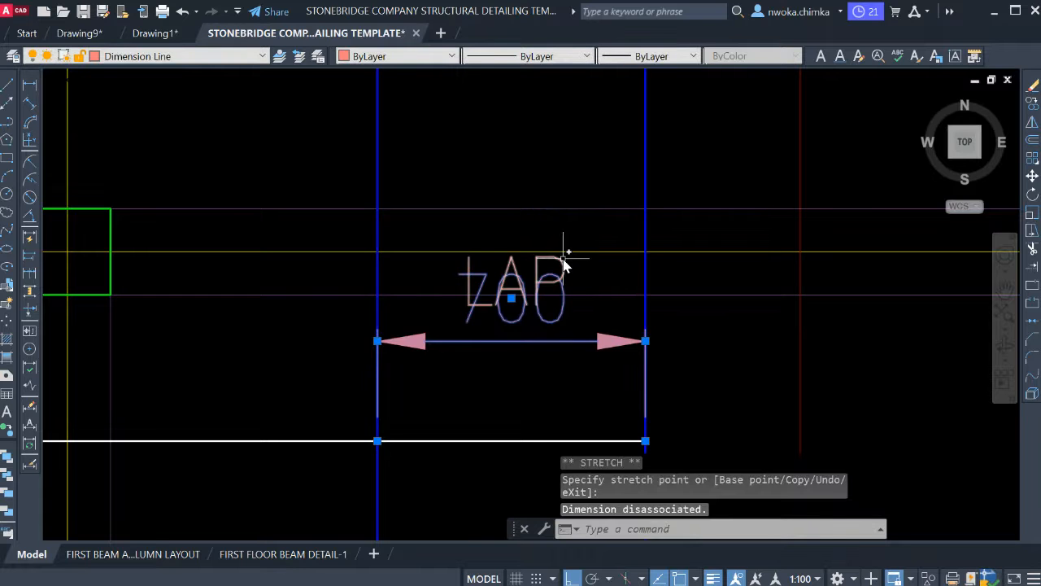
# Move the LAP text down so it sits beneath the 700 dimension line.
pyautogui.press('Escape')
pyautogui.write('M')
pyautogui.press('Return')
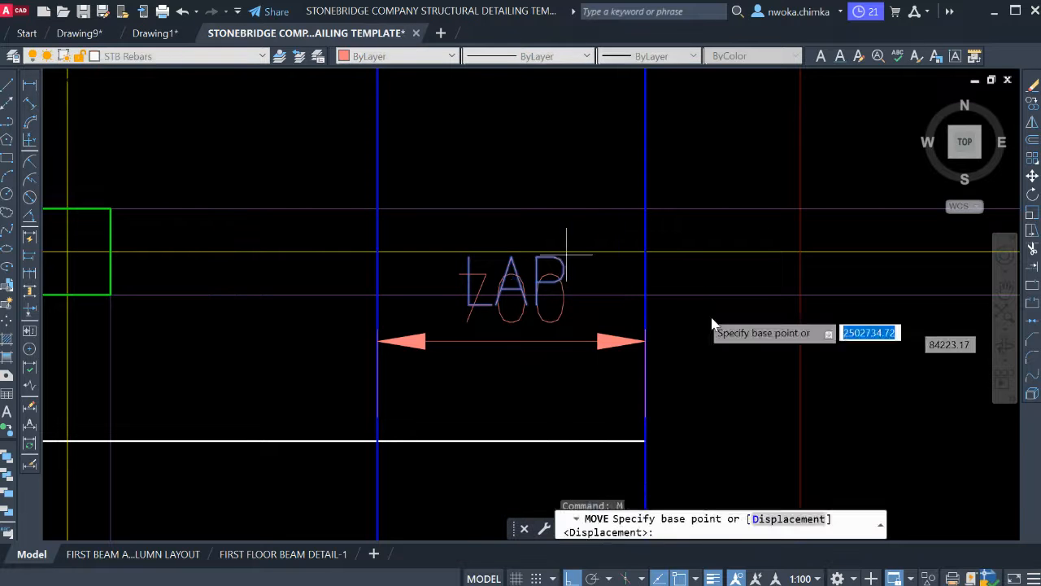
pyautogui.click(745, 329)
pyautogui.click(734, 432)
pyautogui.scroll(-4, 578, 267)
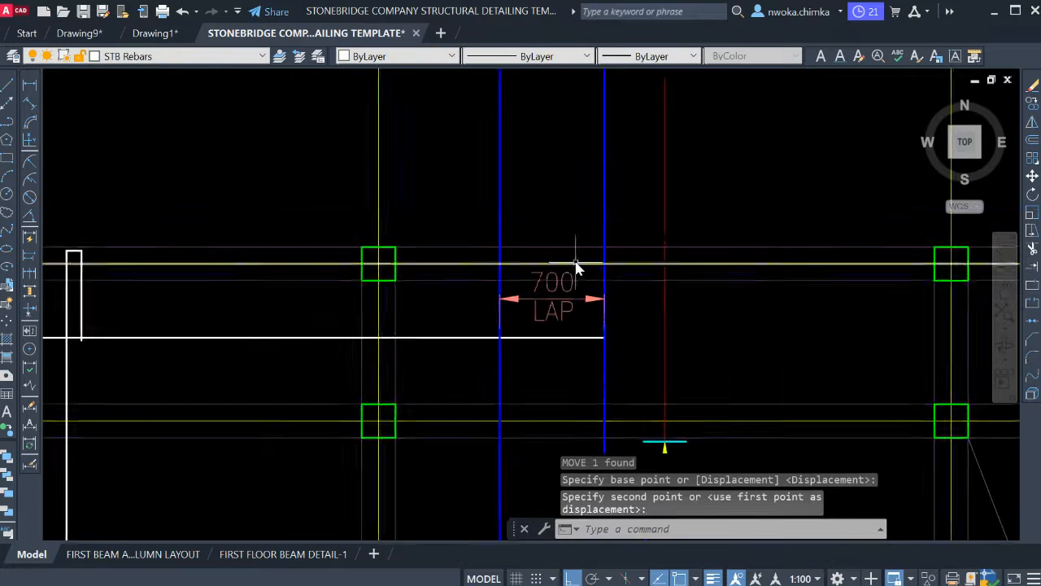
# Move the horizontal rebar, its end hook and the 700 LAP dimension together slightly down towards grid E.
pyautogui.moveTo(575, 269); pyautogui.dragTo(537, 135, button='middle')
pyautogui.moveTo(518, 201); pyautogui.dragTo(732, 237, button='middle')
pyautogui.scroll(-2, 728, 238)
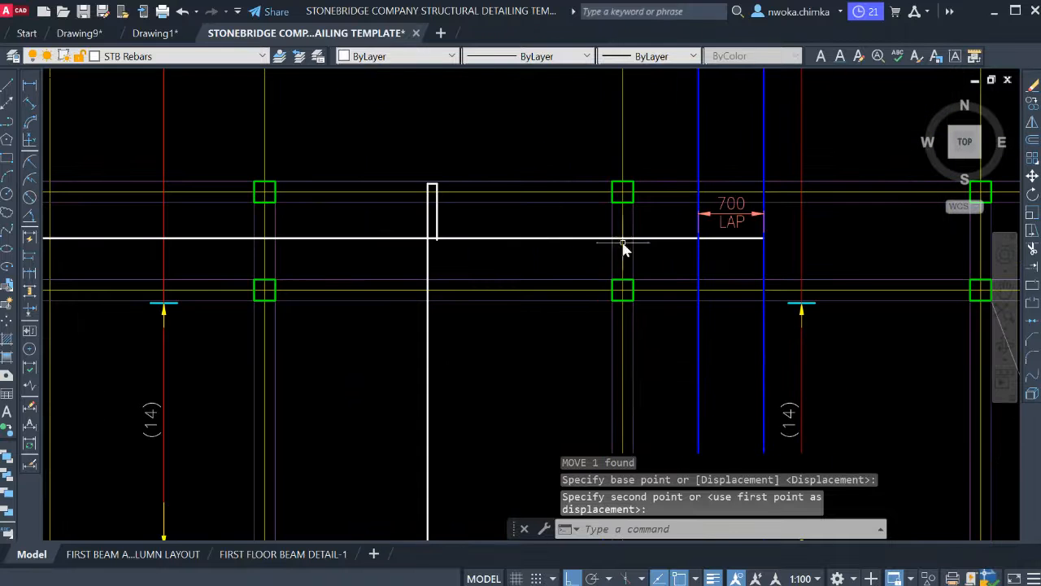
pyautogui.click(558, 236)
pyautogui.click(672, 167)
pyautogui.scroll(4, 694, 199)
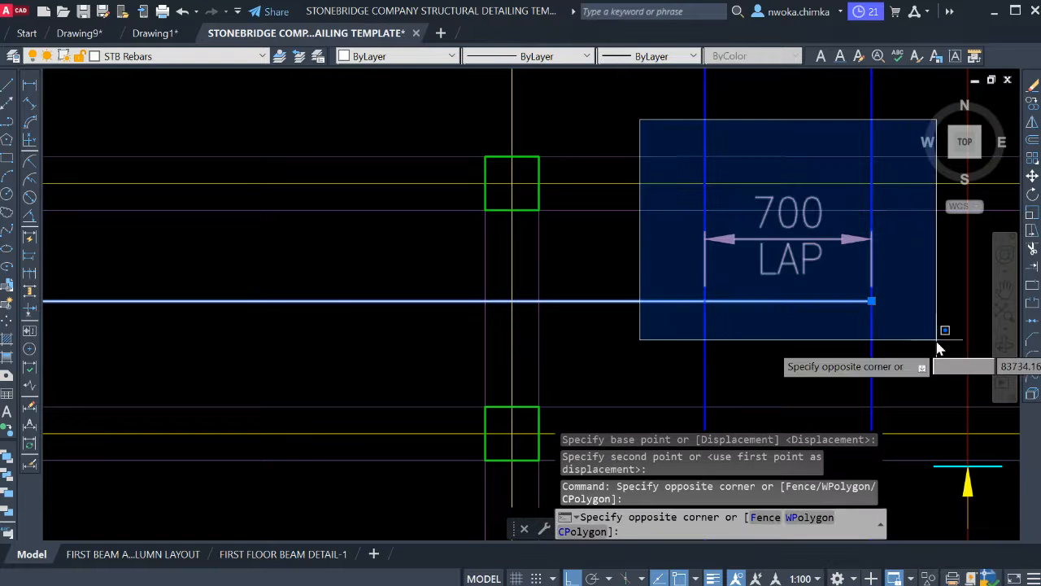
pyautogui.click(939, 349)
pyautogui.scroll(-5, 749, 262)
pyautogui.scroll(5, 361, 243)
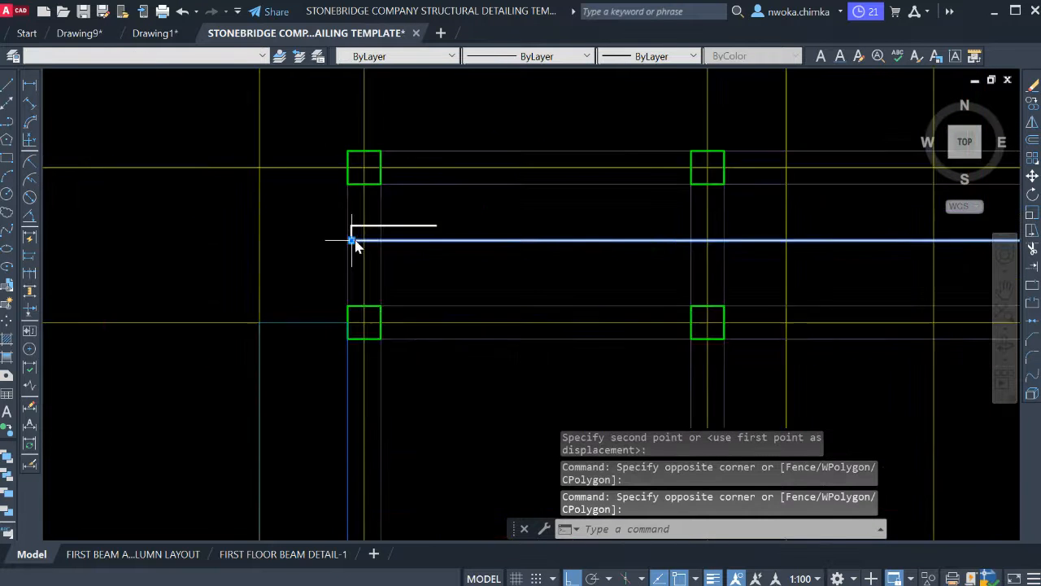
pyautogui.click(328, 210)
pyautogui.click(491, 263)
pyautogui.press('m')
pyautogui.press('Return')
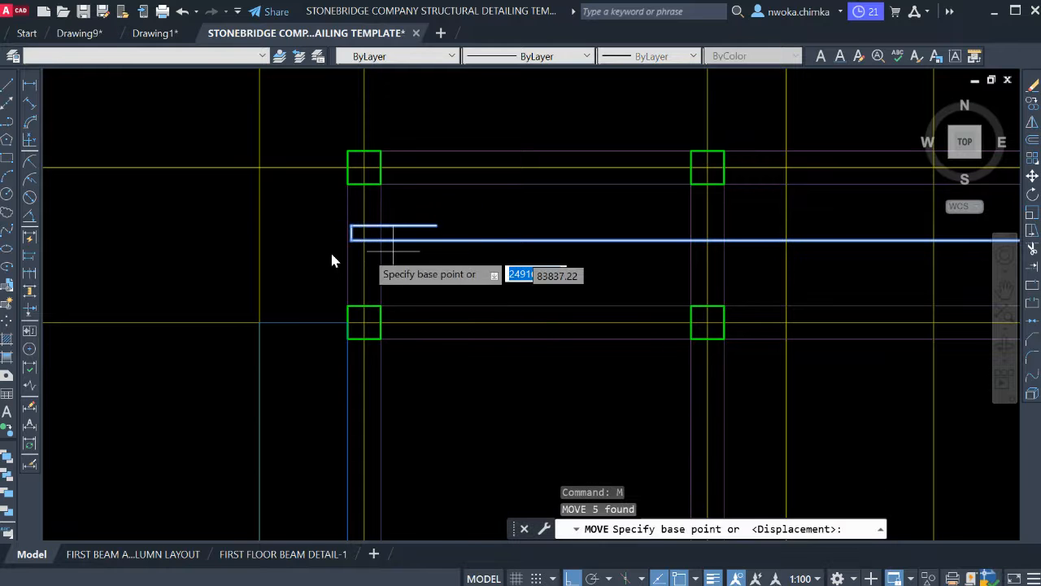
pyautogui.scroll(-4, 332, 260)
pyautogui.scroll(2, 569, 252)
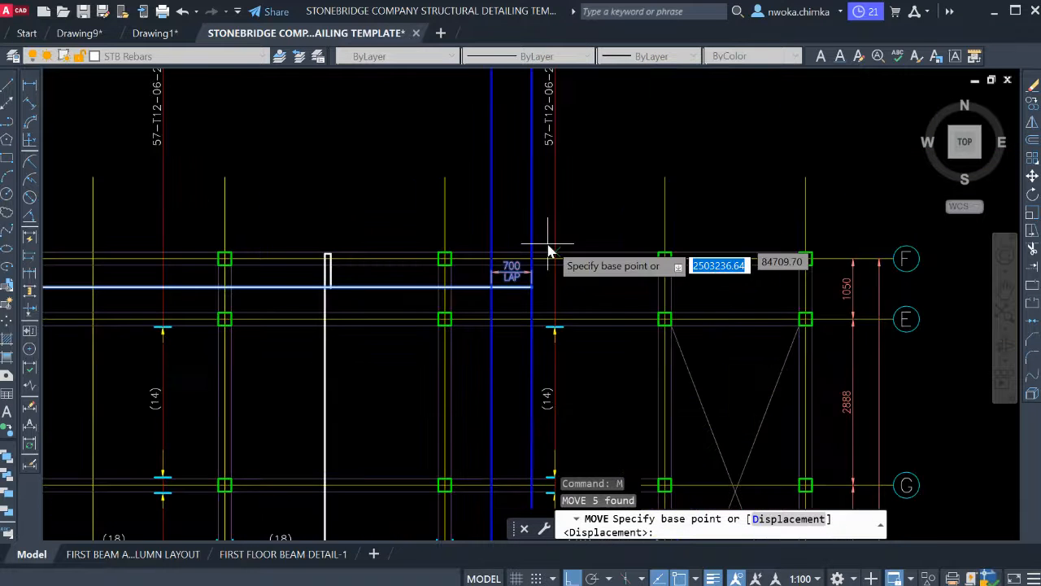
pyautogui.scroll(2, 586, 183)
pyautogui.click(597, 181)
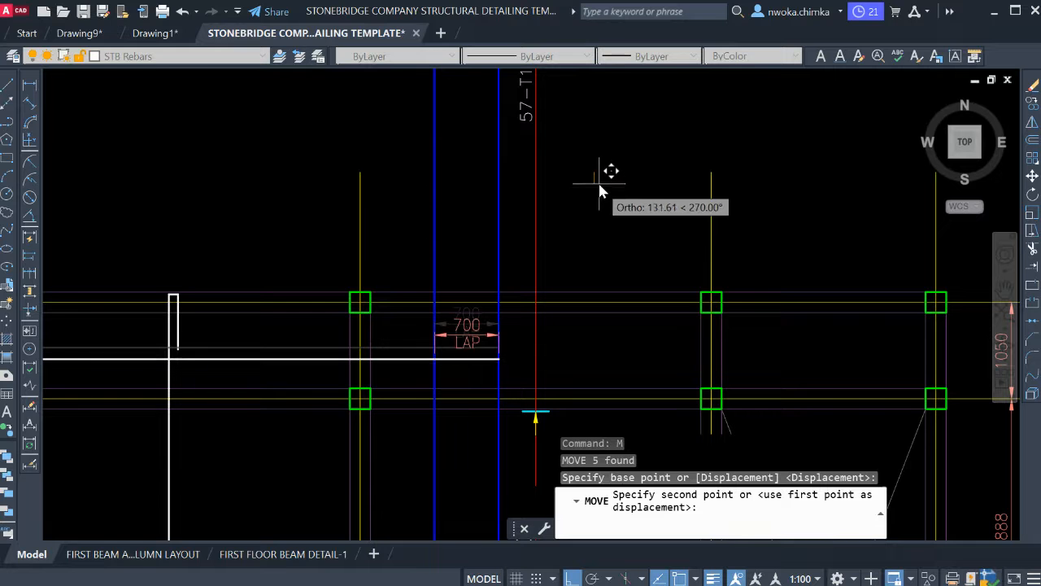
pyautogui.click(611, 194)
pyautogui.scroll(-3, 627, 197)
pyautogui.scroll(1, 618, 228)
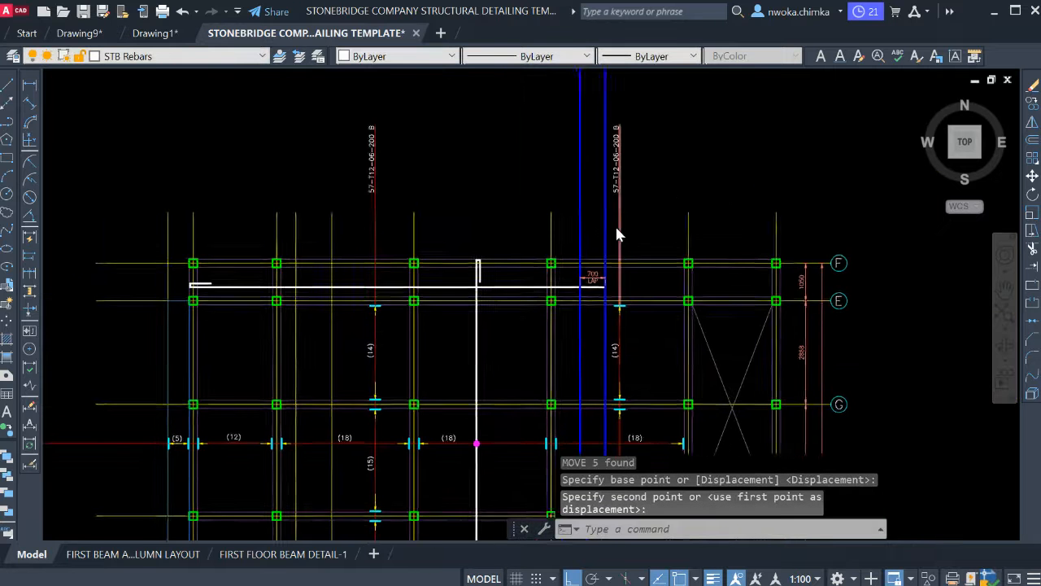
pyautogui.scroll(4, 617, 234)
pyautogui.click(609, 218)
pyautogui.click(523, 225)
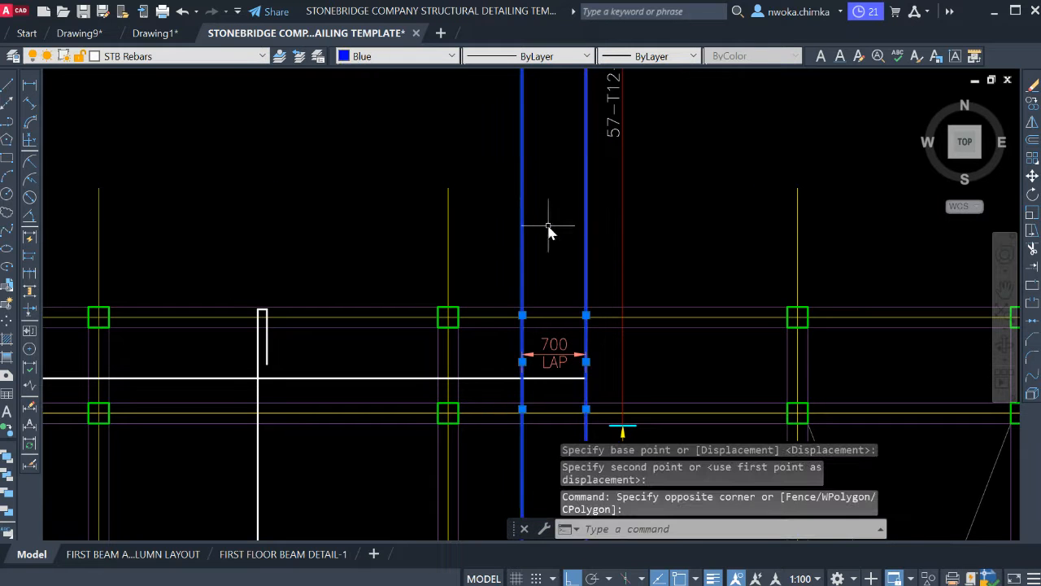
pyautogui.press('Escape')
pyautogui.click(548, 227)
pyautogui.click(507, 227)
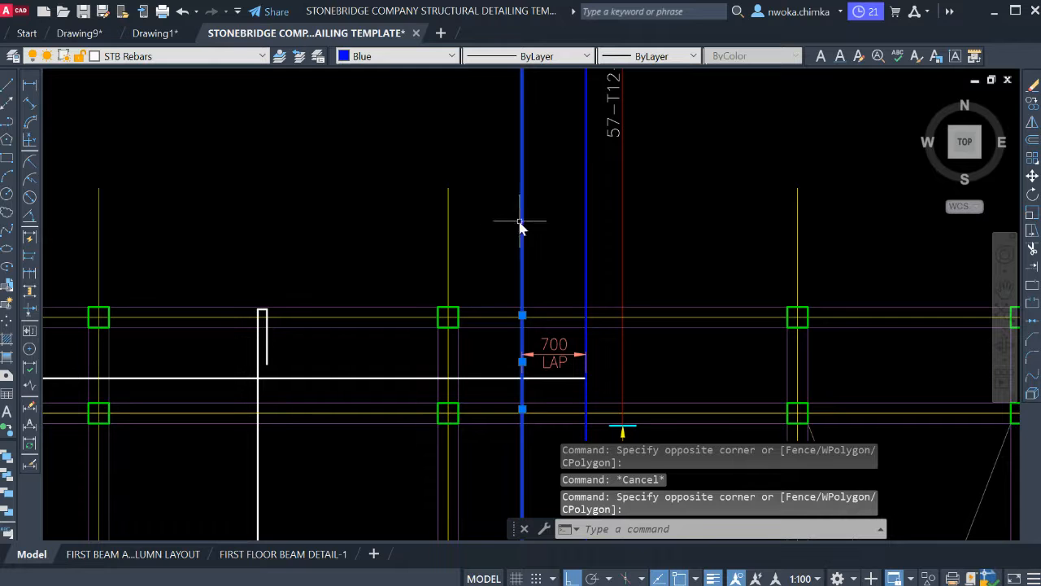
pyautogui.press('Escape')
# Draw a second horizontal rebar about 5580 mm long just below the first, from the lap's starting construction line to the far edge beam's outer face.
pyautogui.write('L')
pyautogui.press('Return')
pyautogui.scroll(6, 407, 342)
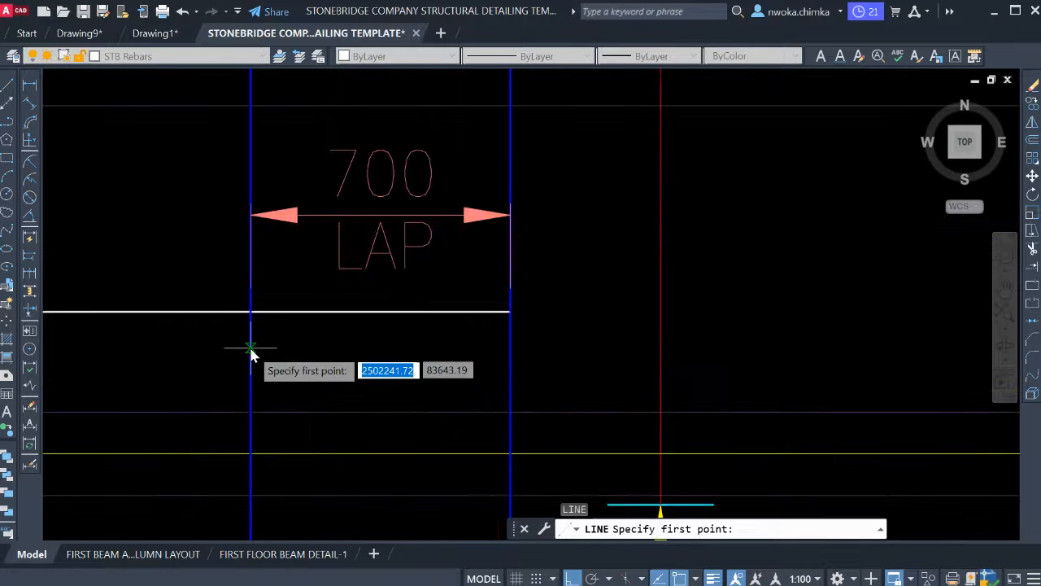
pyautogui.click(250, 348)
pyautogui.scroll(-6, 338, 361)
pyautogui.moveTo(485, 360); pyautogui.dragTo(451, 360, button='middle')
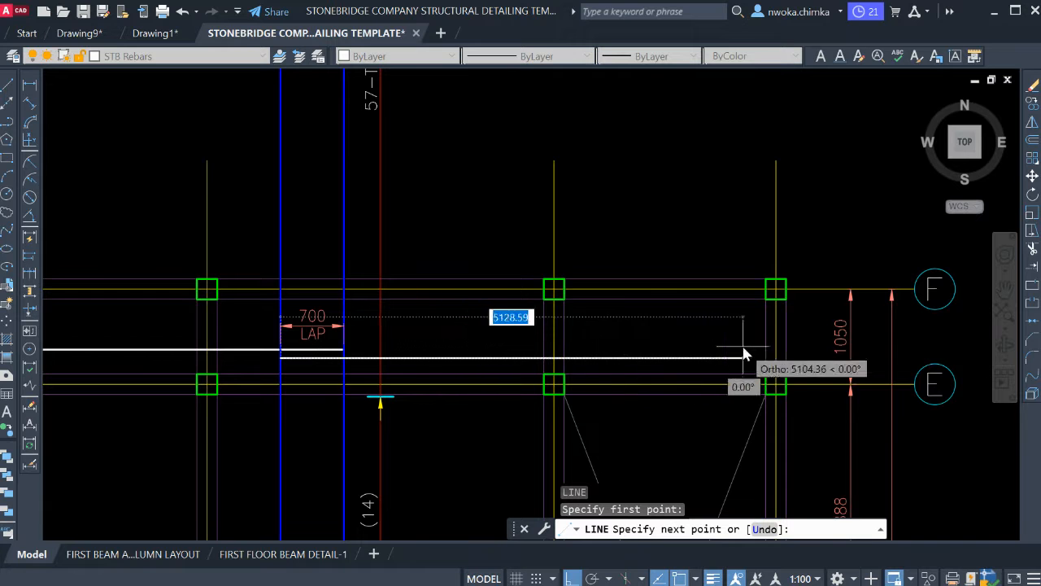
pyautogui.scroll(6, 745, 353)
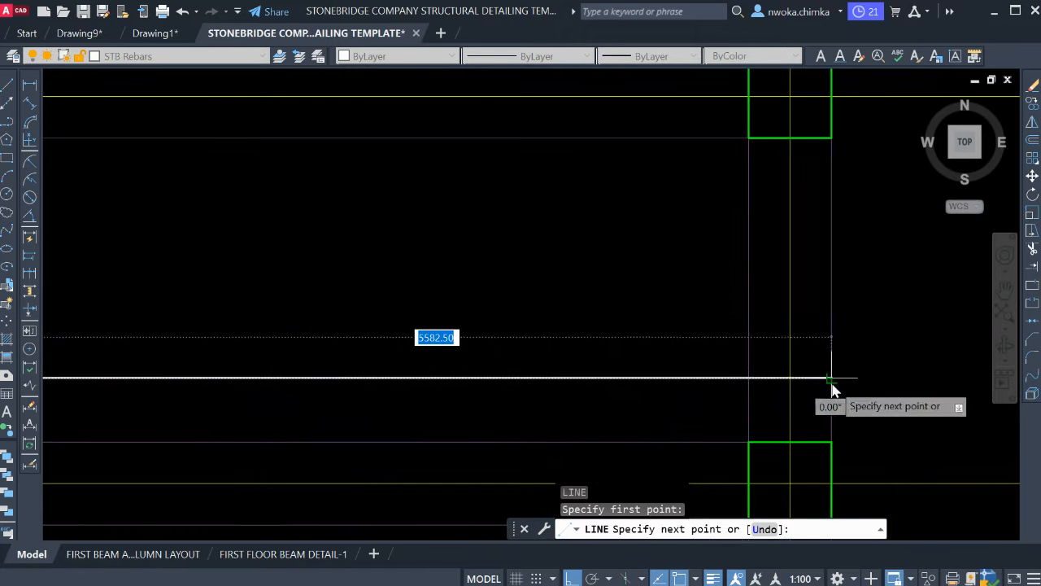
pyautogui.click(831, 379)
pyautogui.press('Escape')
# Pull the second rebar's end 25 mm back inward from the edge beam's outer face.
pyautogui.click(823, 383)
pyautogui.click(820, 375)
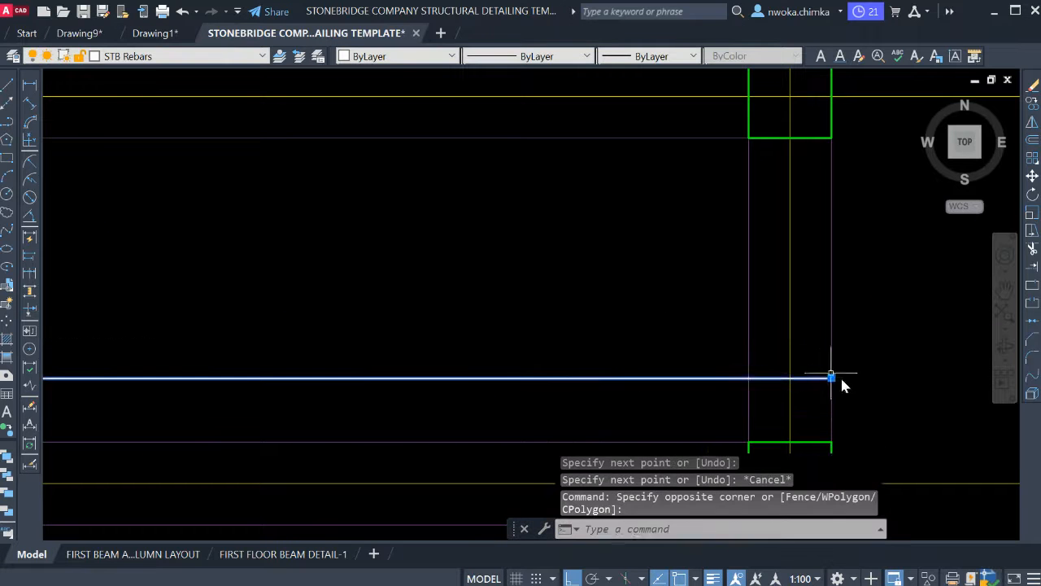
pyautogui.scroll(4, 840, 378)
pyautogui.click(815, 380)
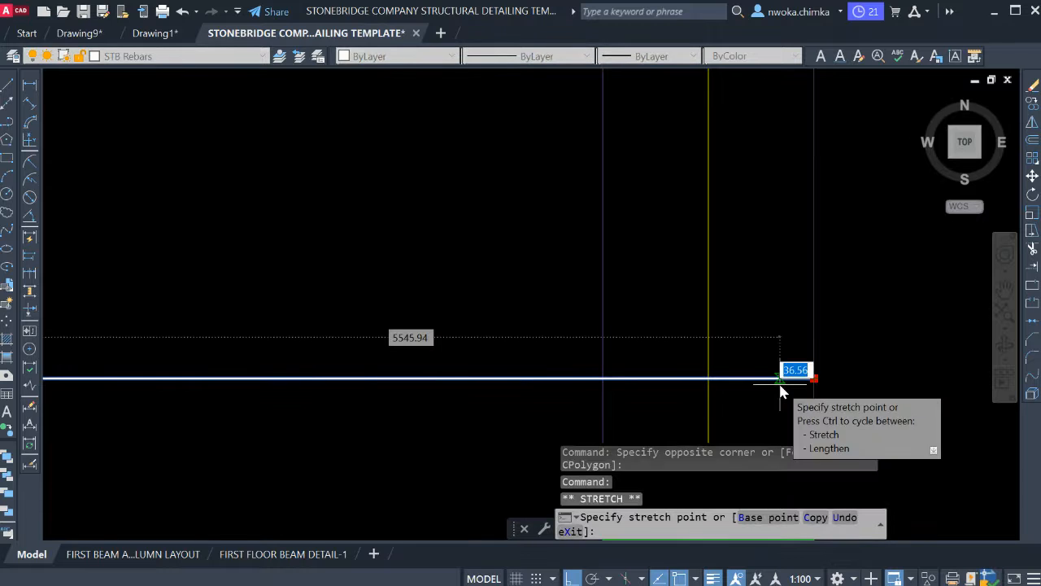
pyautogui.write('25')
pyautogui.press('Return')
pyautogui.press('Escape')
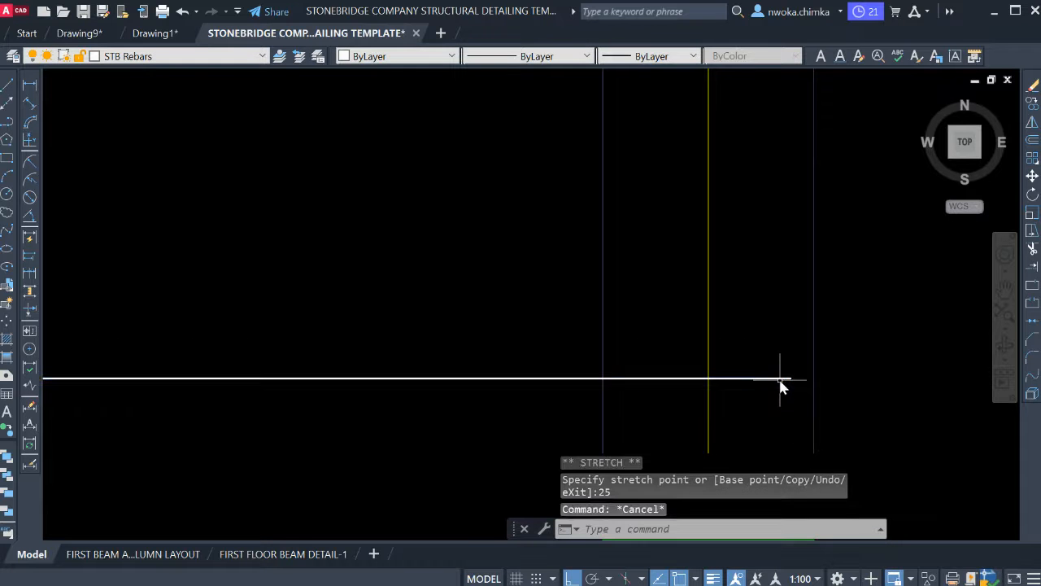
# Draw the hook at the right end of the rebar between grids E and F, 100 upward and 600 back inward.
pyautogui.write('L')
pyautogui.press('Return')
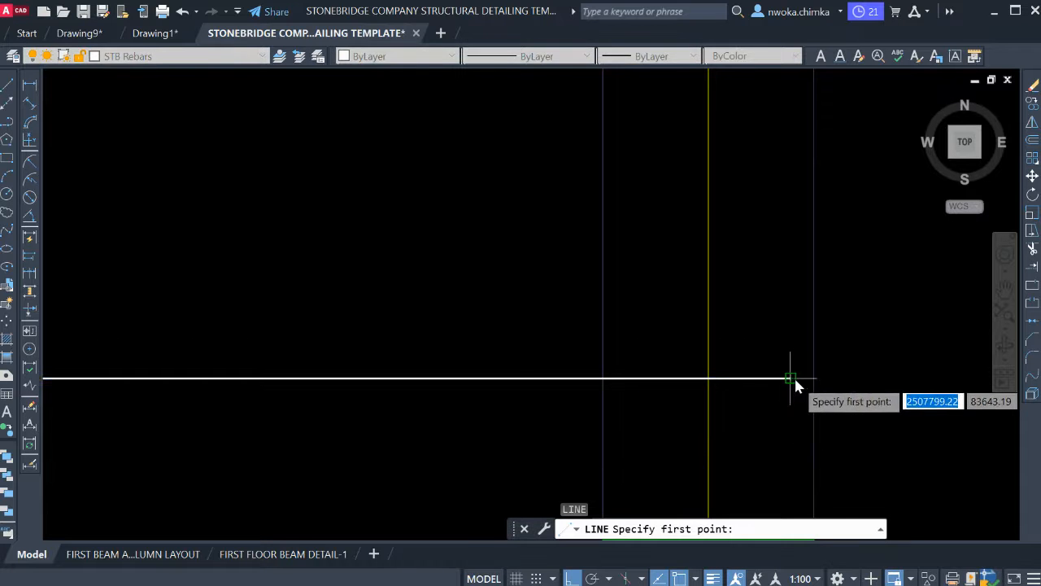
pyautogui.click(795, 377)
pyautogui.scroll(-2, 796, 382)
pyautogui.scroll(-2, 796, 384)
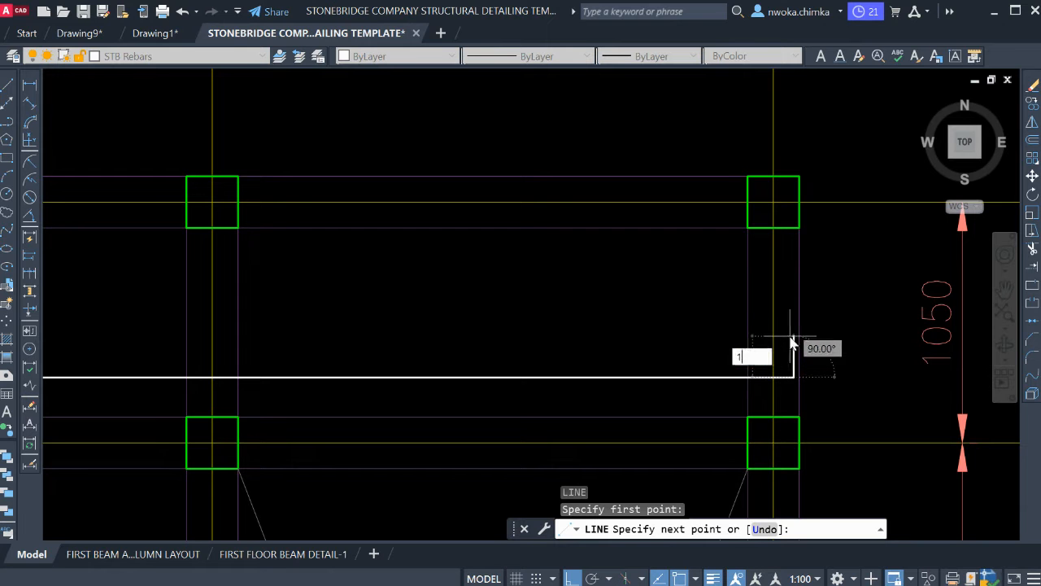
pyautogui.press('Return')
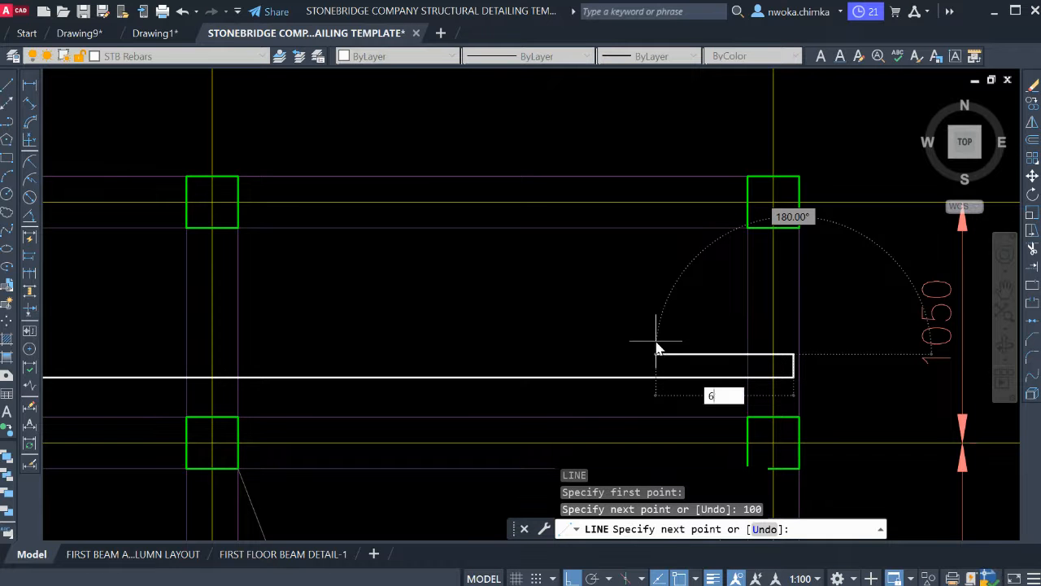
pyautogui.press('Return')
pyautogui.press('Escape')
pyautogui.scroll(-4, 761, 354)
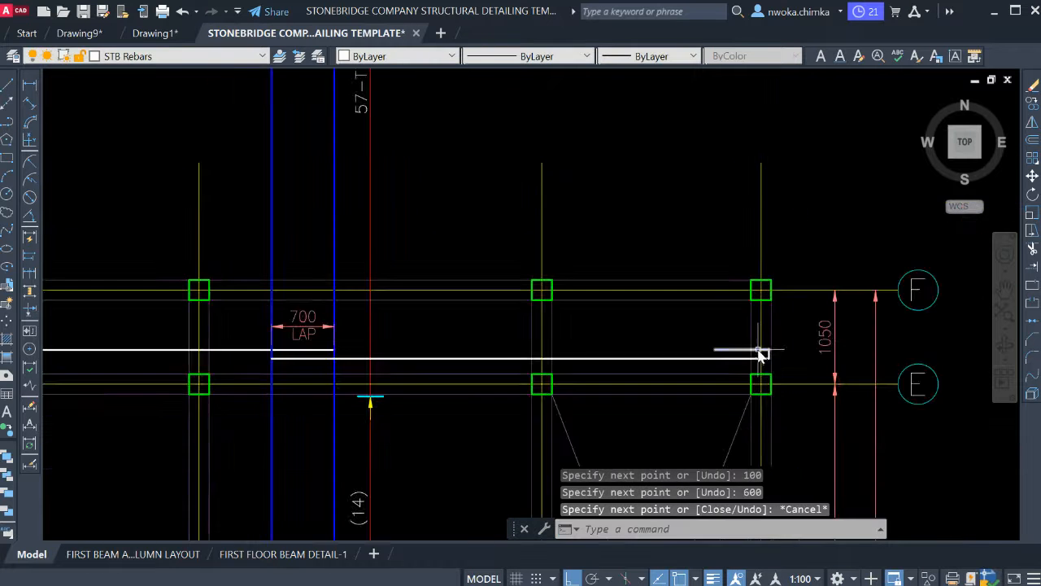
# Move the right-hand rebar together with its end hook straight up so it lies just above the bar it laps with.
pyautogui.moveTo(642, 372); pyautogui.dragTo(637, 341, button='middle')
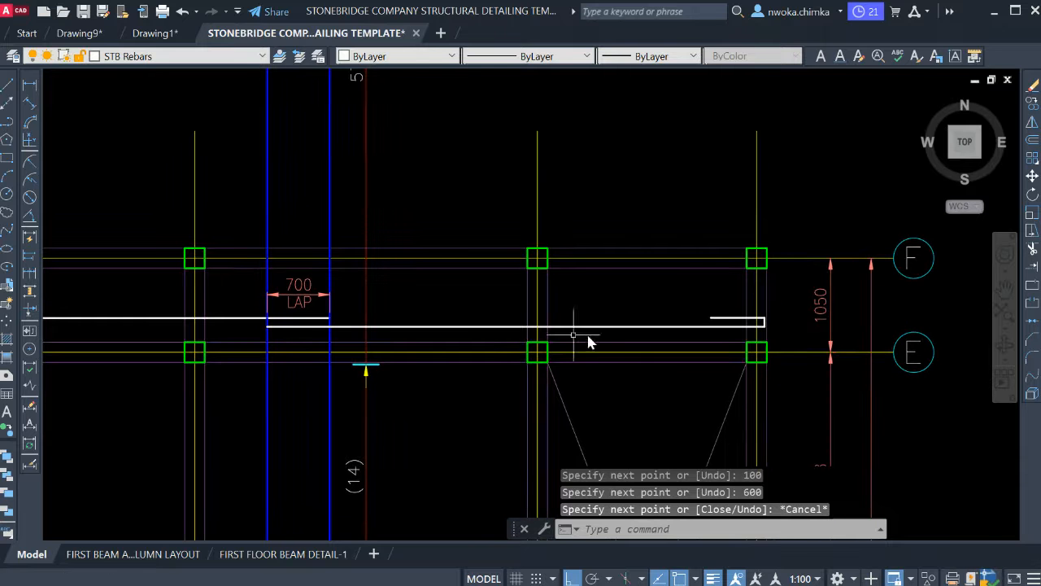
pyautogui.click(484, 338)
pyautogui.scroll(4, 730, 321)
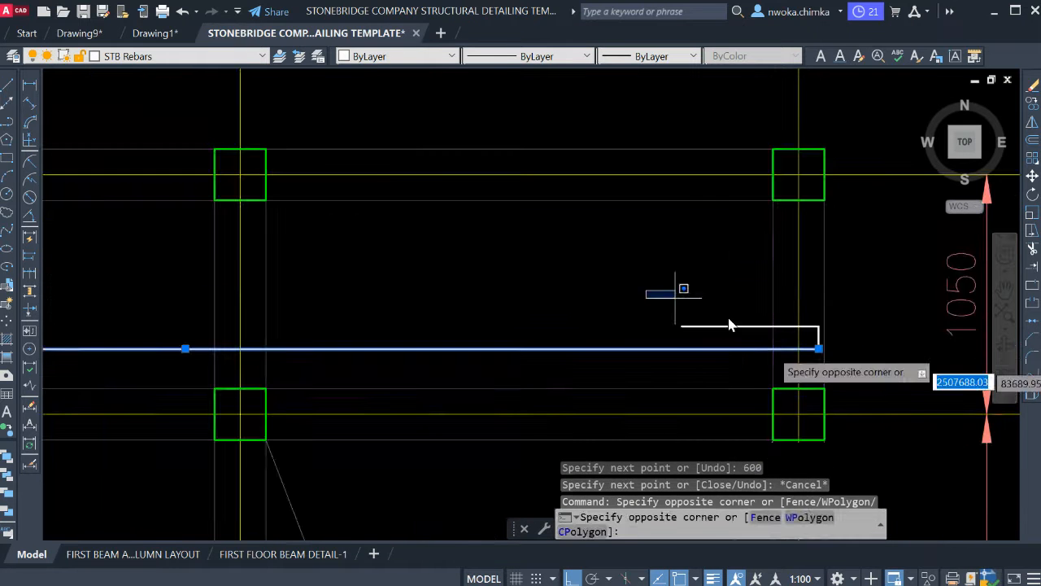
pyautogui.click(846, 367)
pyautogui.write('m')
pyautogui.press('Return')
pyautogui.scroll(-2, 846, 371)
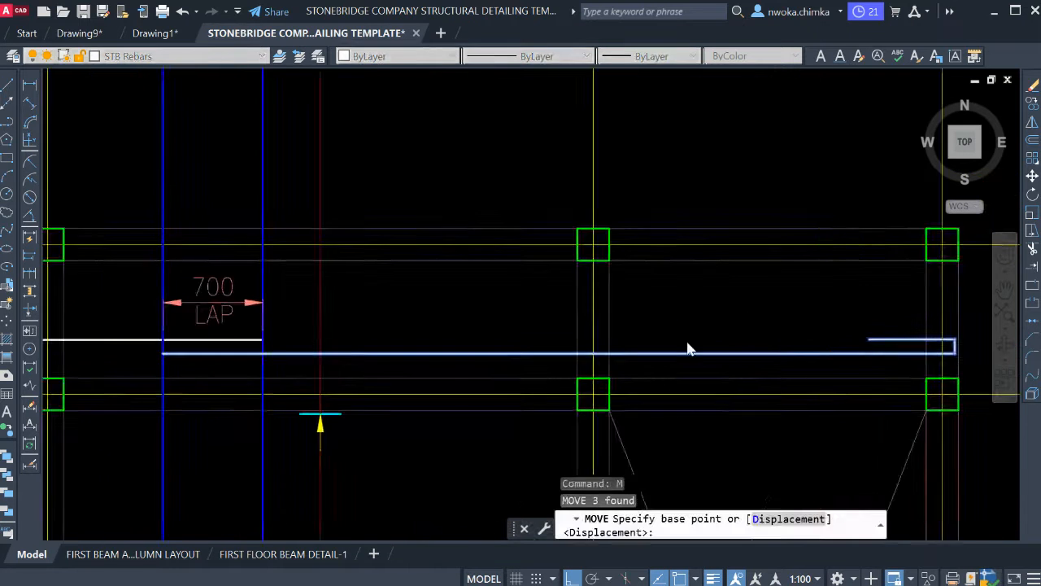
pyautogui.click(484, 340)
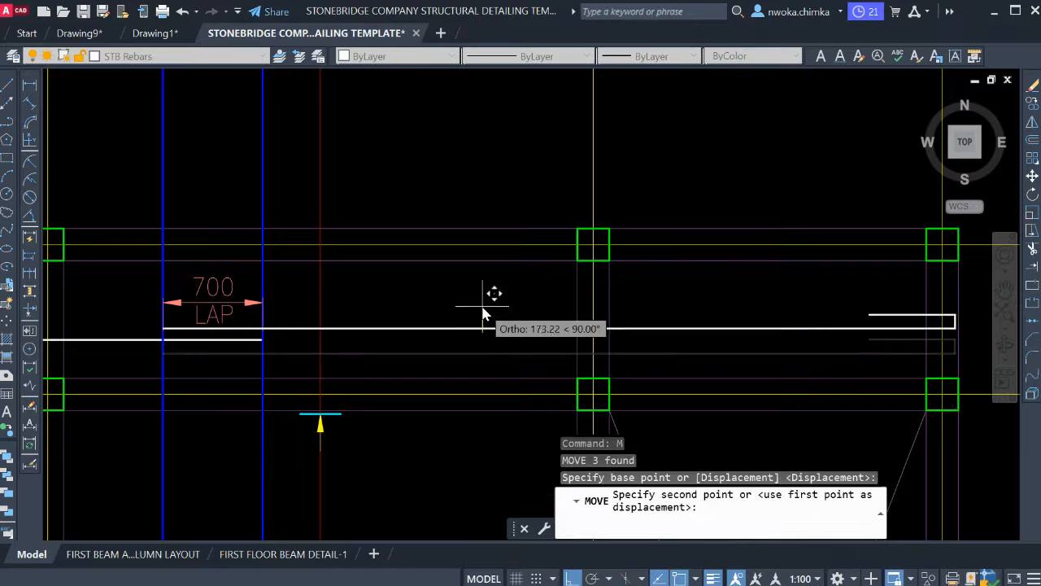
pyautogui.click(486, 326)
# Raise the 700 lap dimension line slightly, away from the two overlapping bars.
pyautogui.scroll(4, 199, 321)
pyautogui.click(353, 262)
pyautogui.click(344, 288)
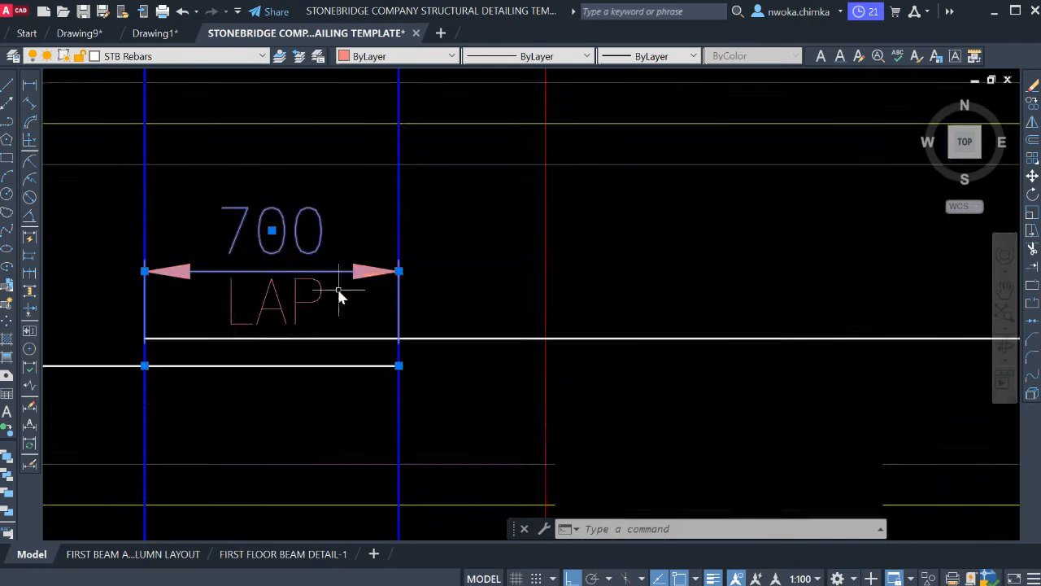
pyautogui.click(399, 271)
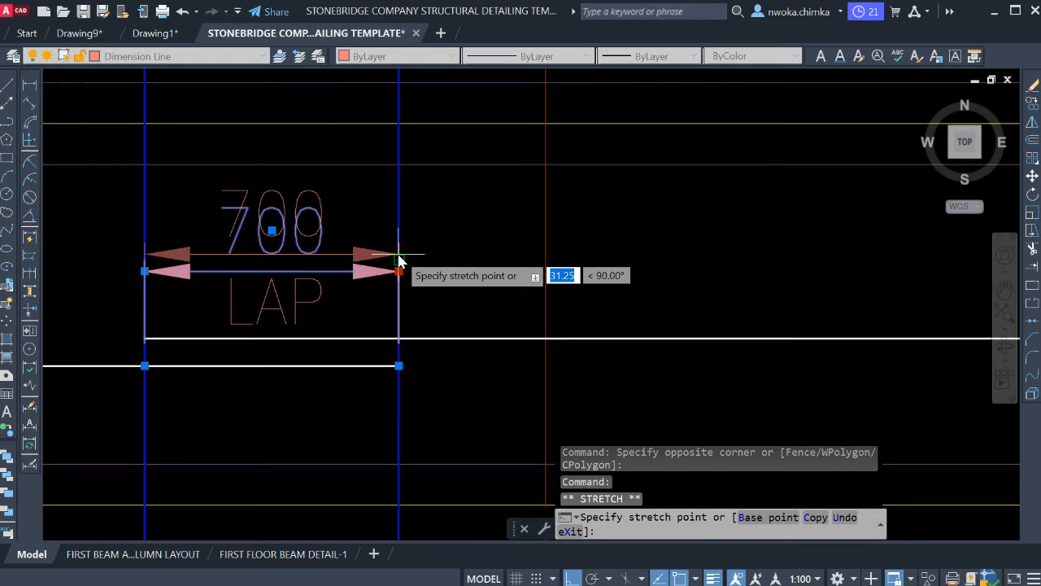
pyautogui.press('Escape')
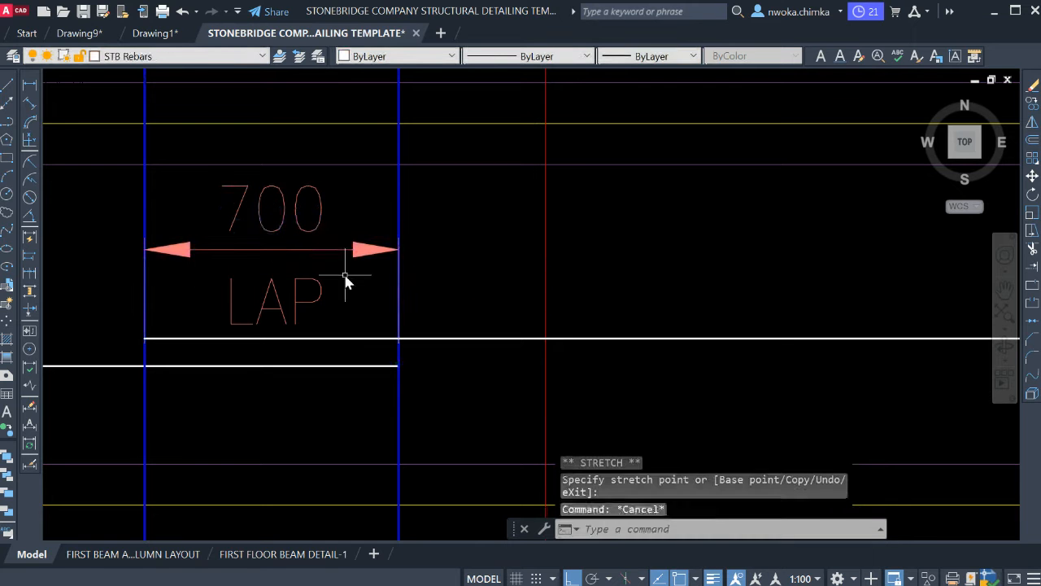
# Move the LAP text straight up to sit directly beneath the 700 dimension line.
pyautogui.click(321, 283)
pyautogui.click(443, 277)
pyautogui.write('M')
pyautogui.press('Return')
pyautogui.click(458, 280)
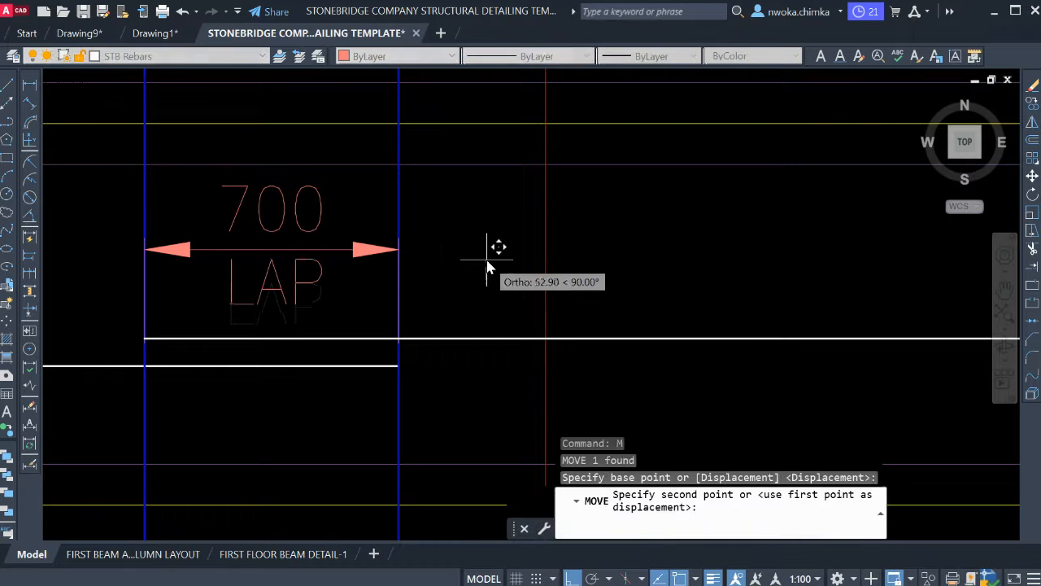
pyautogui.click(487, 259)
# Erase the two vertical blue guide lines marking the ends of the 700 lap.
pyautogui.scroll(-3, 512, 284)
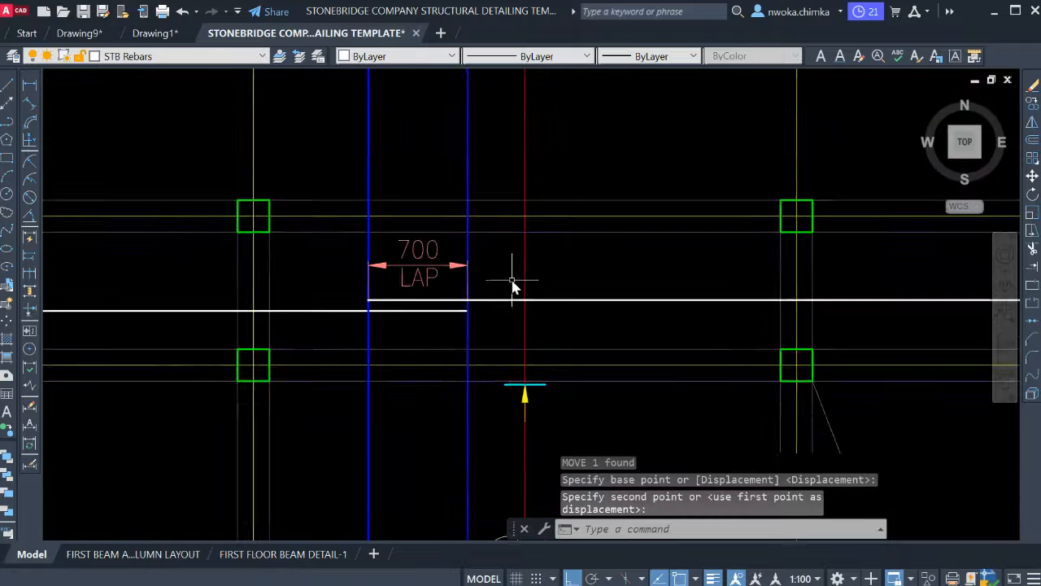
pyautogui.click(495, 192)
pyautogui.click(370, 194)
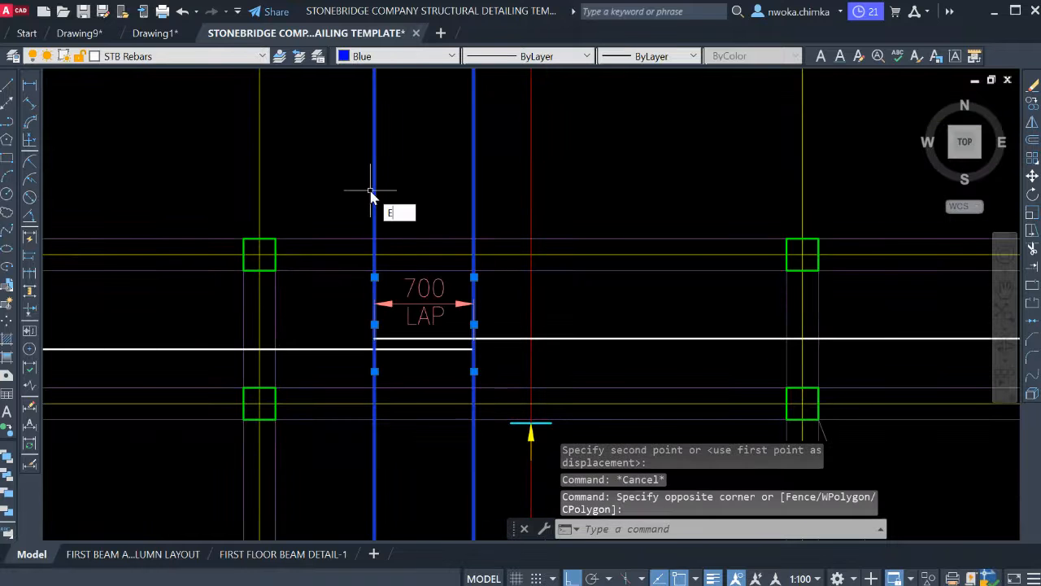
pyautogui.press('Return')
pyautogui.scroll(-4, 374, 189)
pyautogui.moveTo(464, 279)
pyautogui.mouseDown(button='middle')
pyautogui.moveTo(502, 269)
pyautogui.moveTo(599, 279)
pyautogui.mouseUp(button='middle')
pyautogui.press('Return')
pyautogui.scroll(-2, 525, 274)
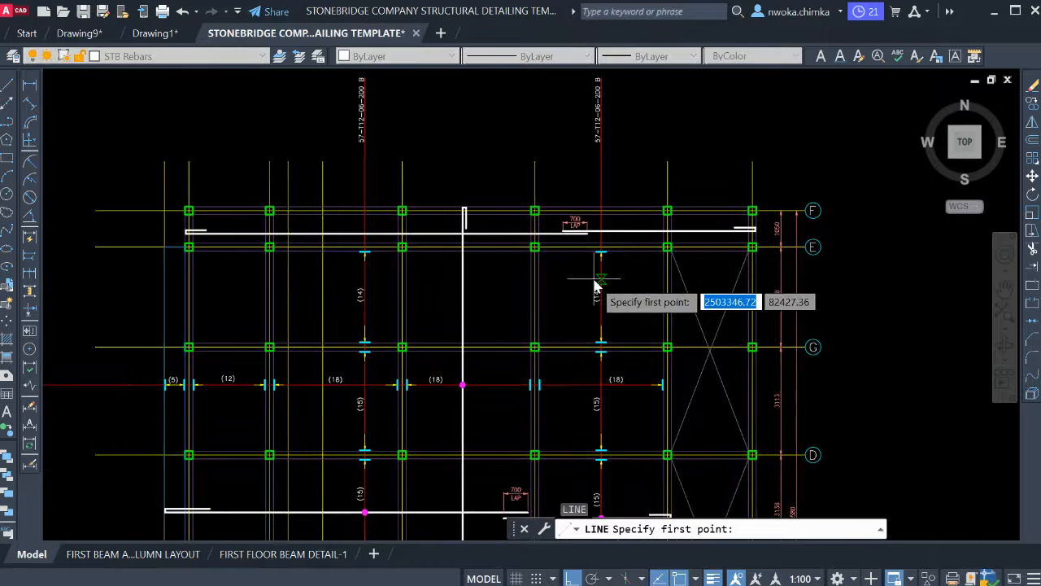
pyautogui.moveTo(519, 277); pyautogui.dragTo(532, 273, button='middle')
pyautogui.scroll(4, 237, 191)
pyautogui.scroll(-2, 354, 271)
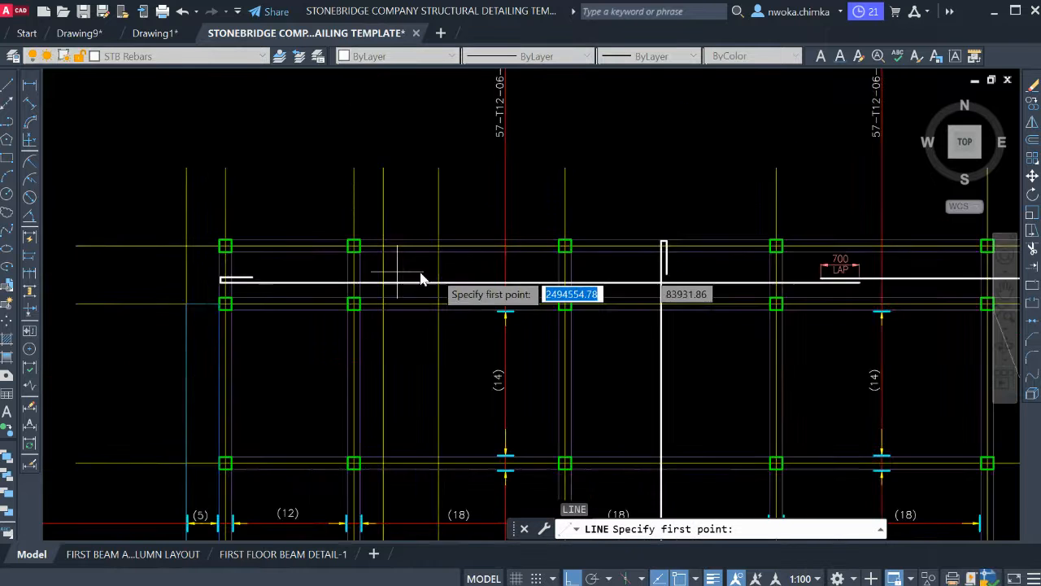
pyautogui.moveTo(496, 304); pyautogui.dragTo(526, 259, button='middle')
pyautogui.scroll(4, 323, 261)
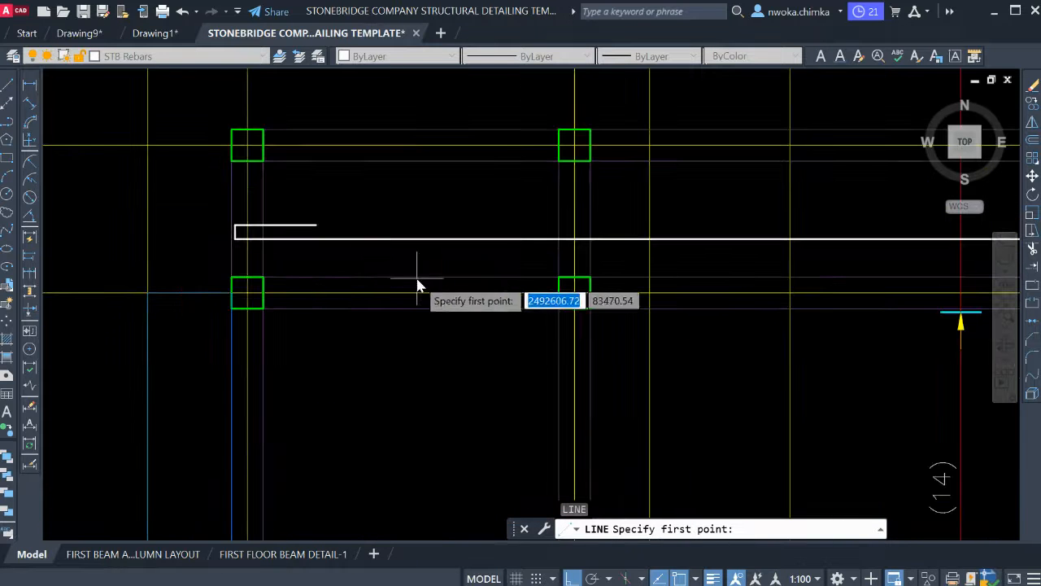
pyautogui.click(416, 277)
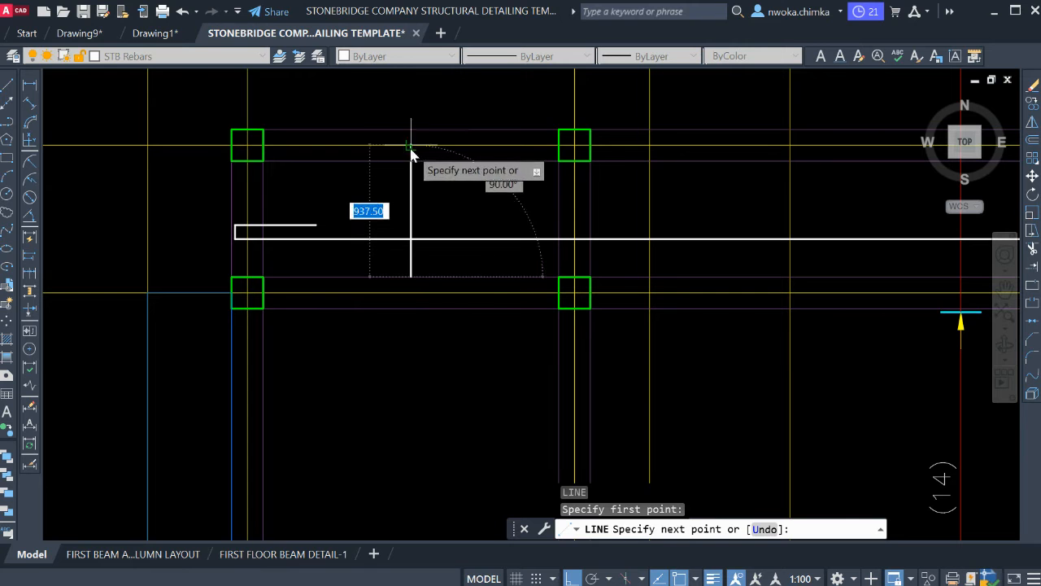
pyautogui.click(411, 147)
pyautogui.press('Escape')
pyautogui.click(410, 181)
pyautogui.write('E')
pyautogui.press('Return')
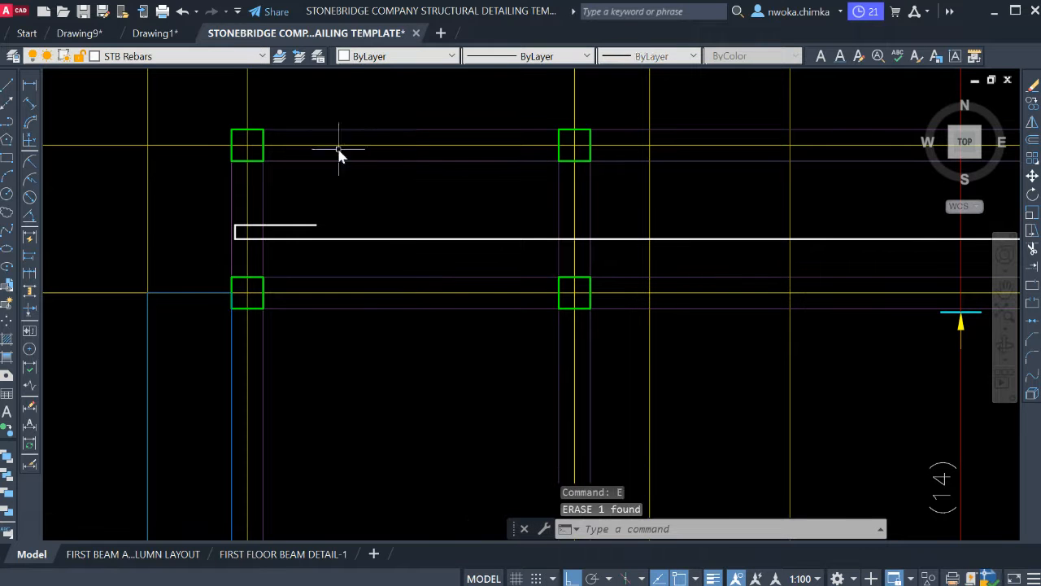
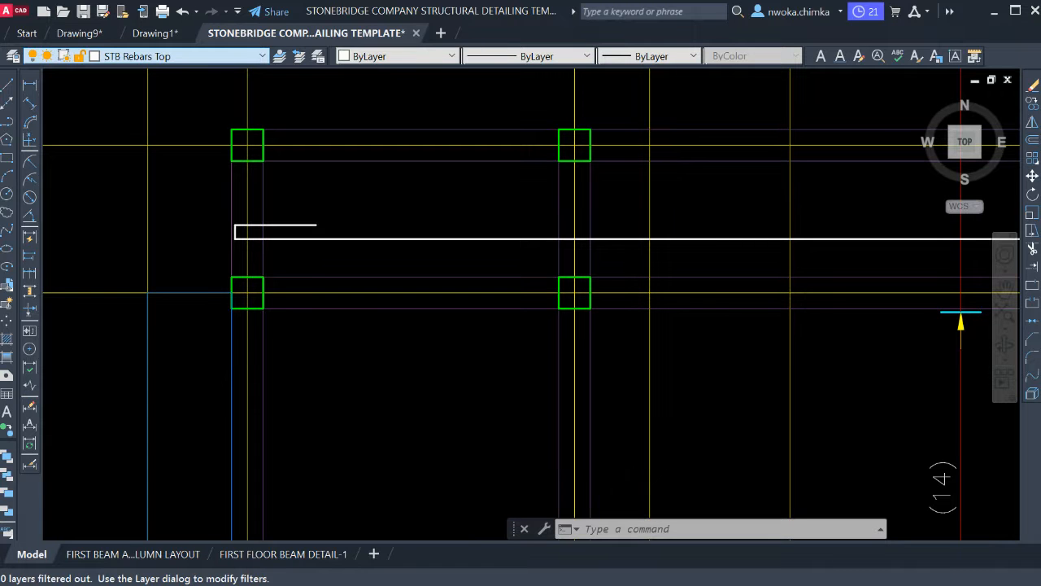
# Draw a red vertical line on layer SLABREINCALL between the inner beam edges of grids E and F, within the leftmost bay.
pyautogui.click(138, 146)
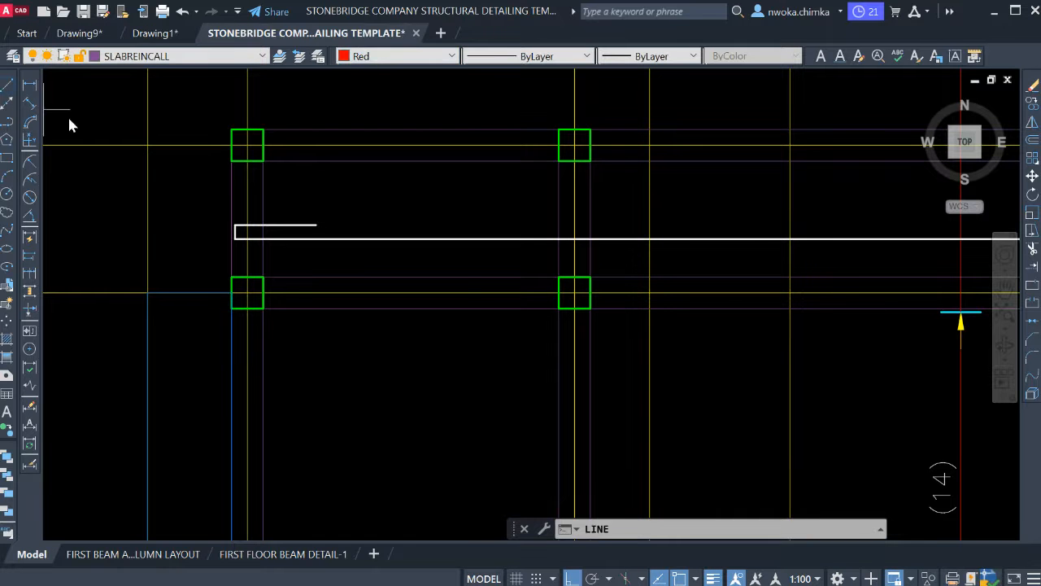
pyautogui.scroll(-3, 362, 249)
pyautogui.scroll(3, 395, 261)
pyautogui.click(374, 267)
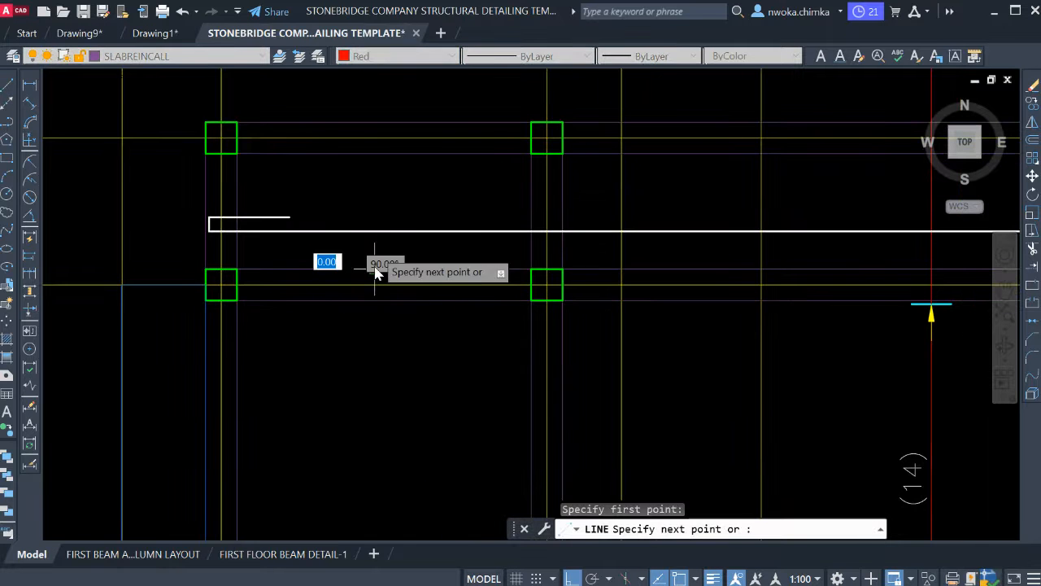
pyautogui.click(383, 153)
pyautogui.press('Escape')
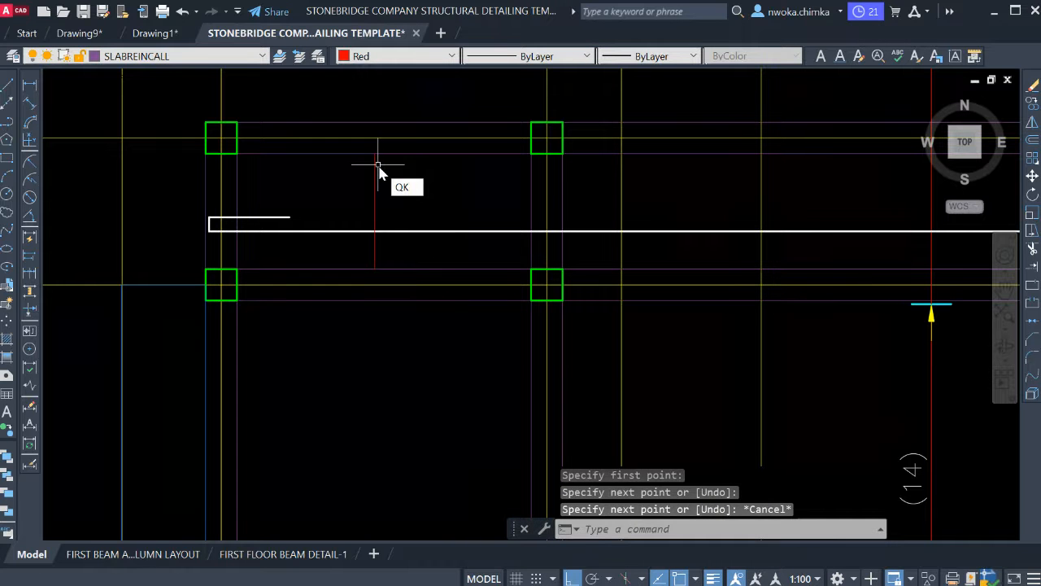
pyautogui.write('QKL')
pyautogui.press('BackSpace')
pyautogui.press('BackSpace')
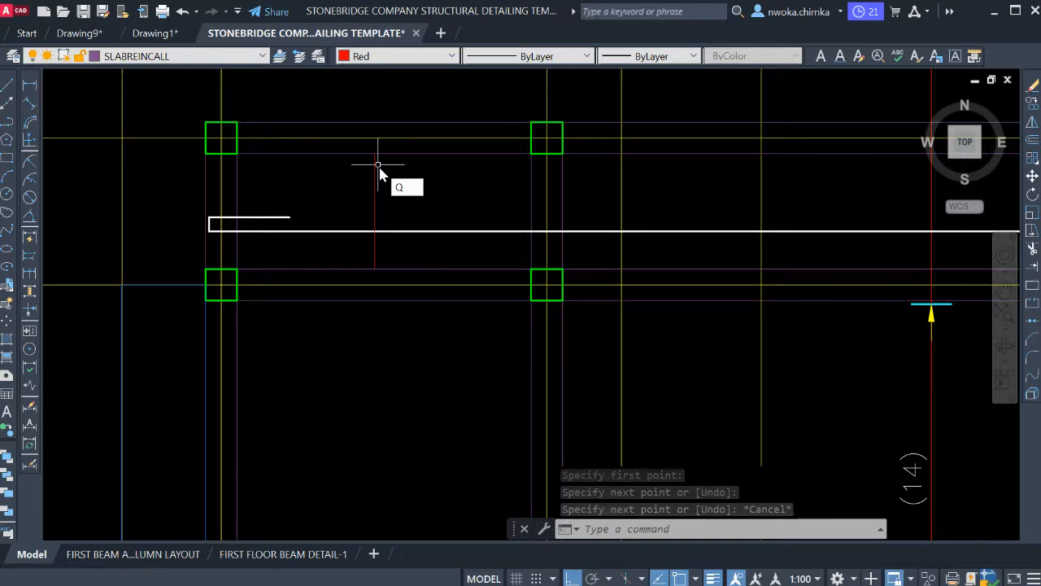
pyautogui.write('LEADER')
pyautogui.press('Return')
pyautogui.scroll(4, 372, 158)
pyautogui.click(374, 144)
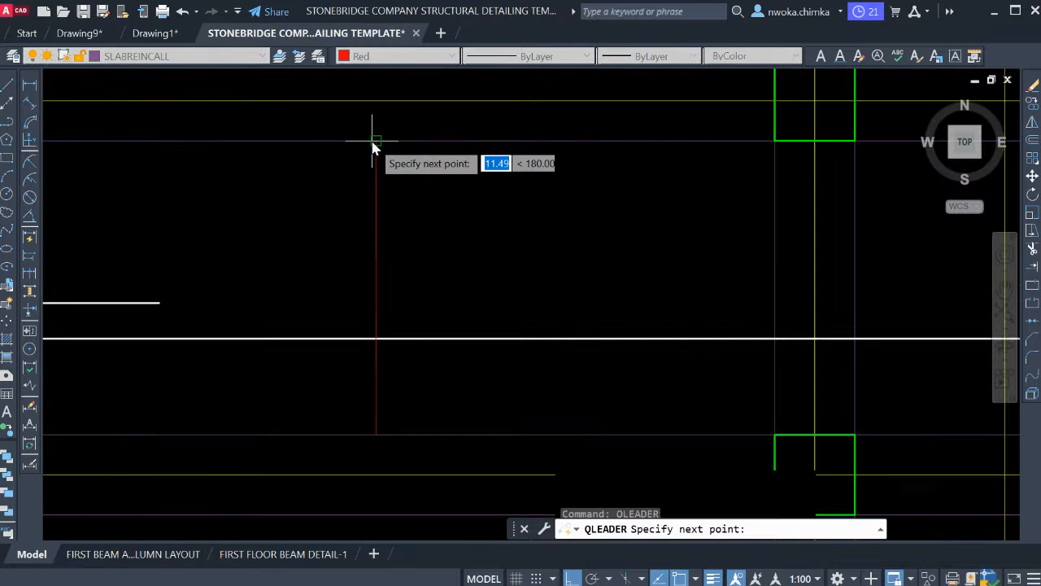
pyautogui.click(393, 244)
pyautogui.press('Escape')
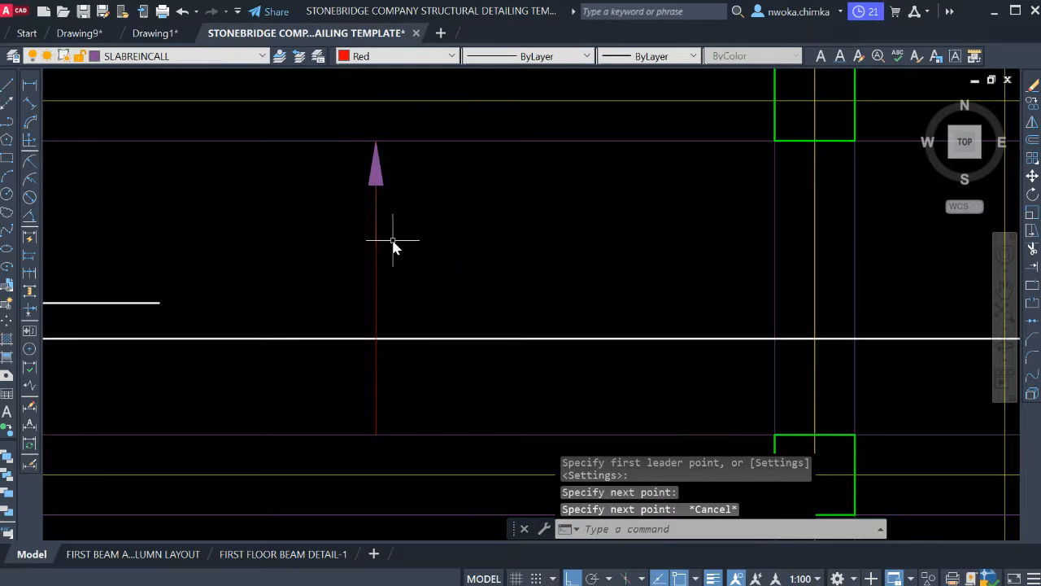
pyautogui.press('Return')
pyautogui.press('Escape')
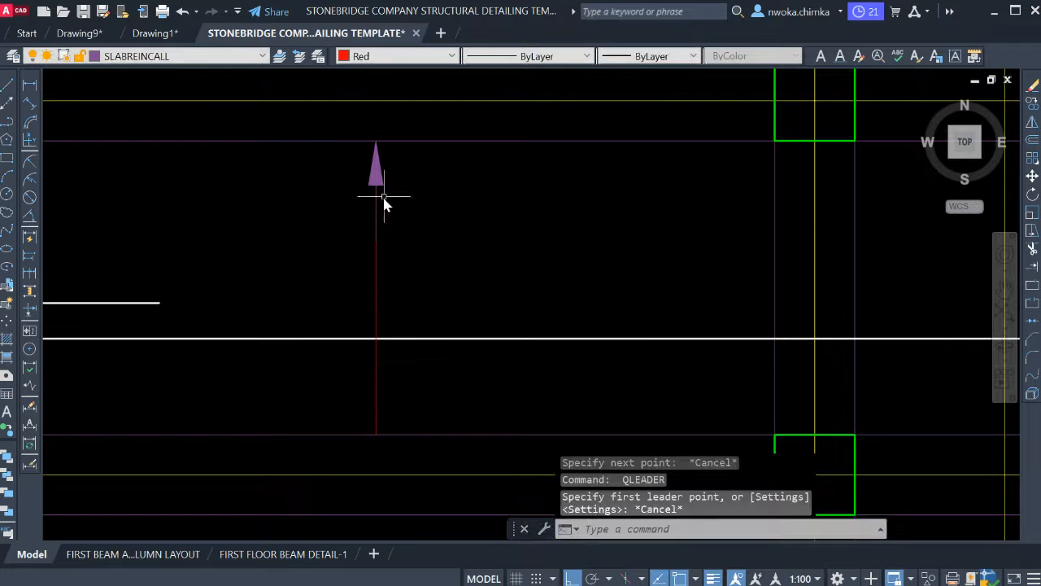
pyautogui.click(386, 186)
pyautogui.write('e')
pyautogui.press('Return')
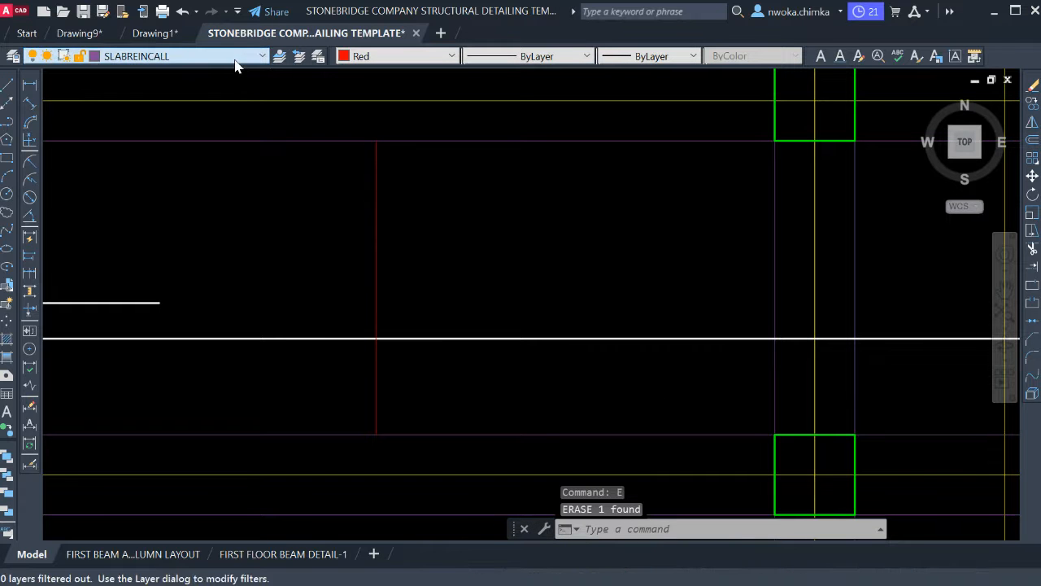
# Add a QLEADER arrow on layer STB Leader Lines, colour ByLayer, pointing up at the red line's upper end.
pyautogui.click(49, 106)
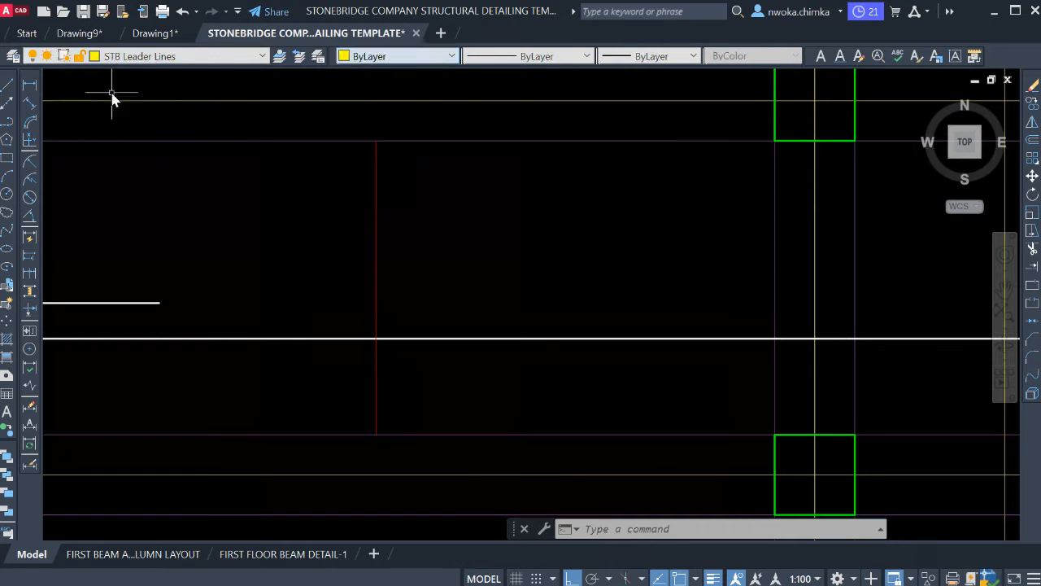
pyautogui.press('Return')
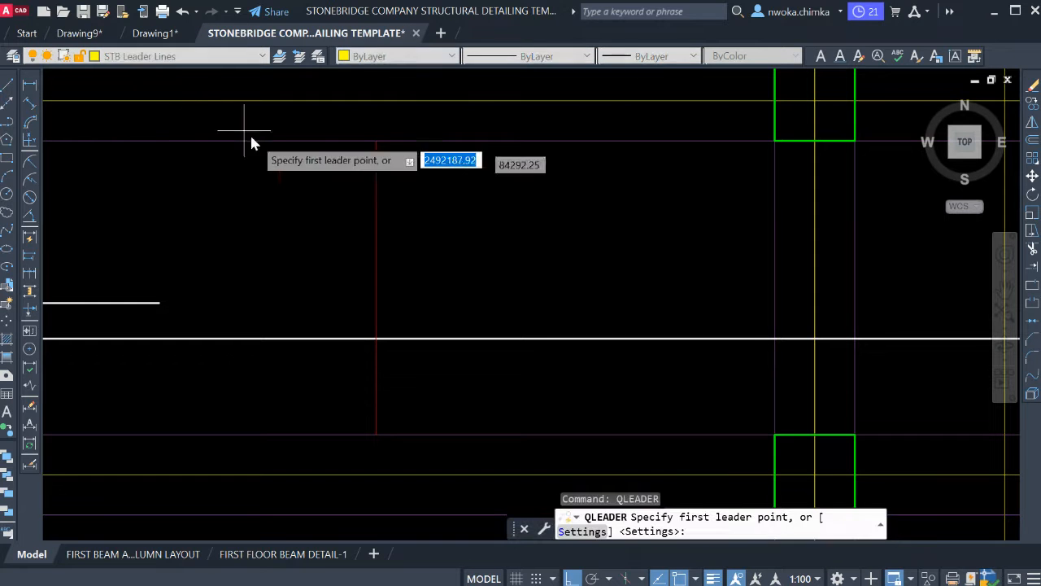
pyautogui.click(375, 140)
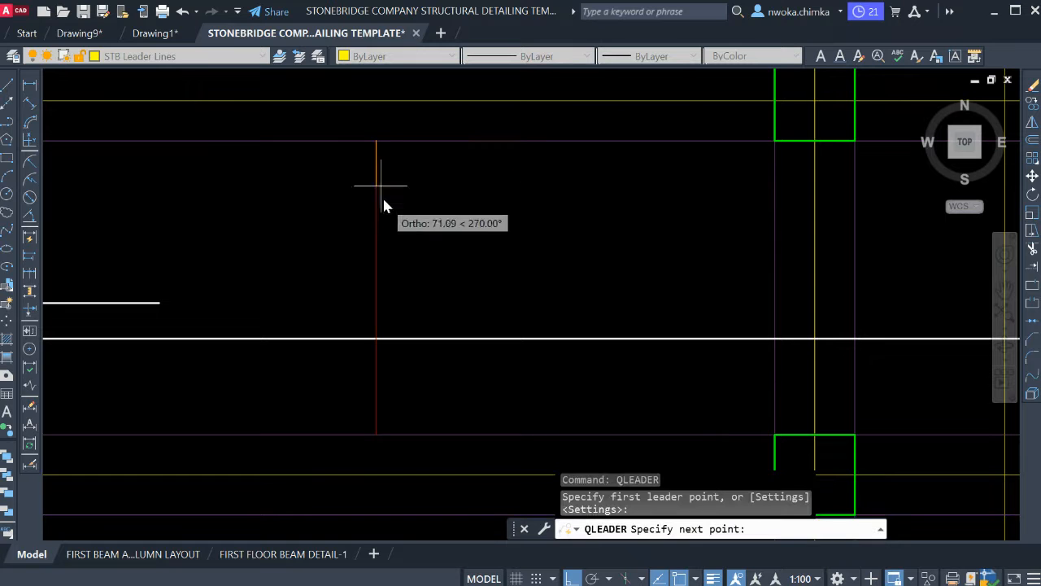
pyautogui.click(386, 238)
pyautogui.press('Escape')
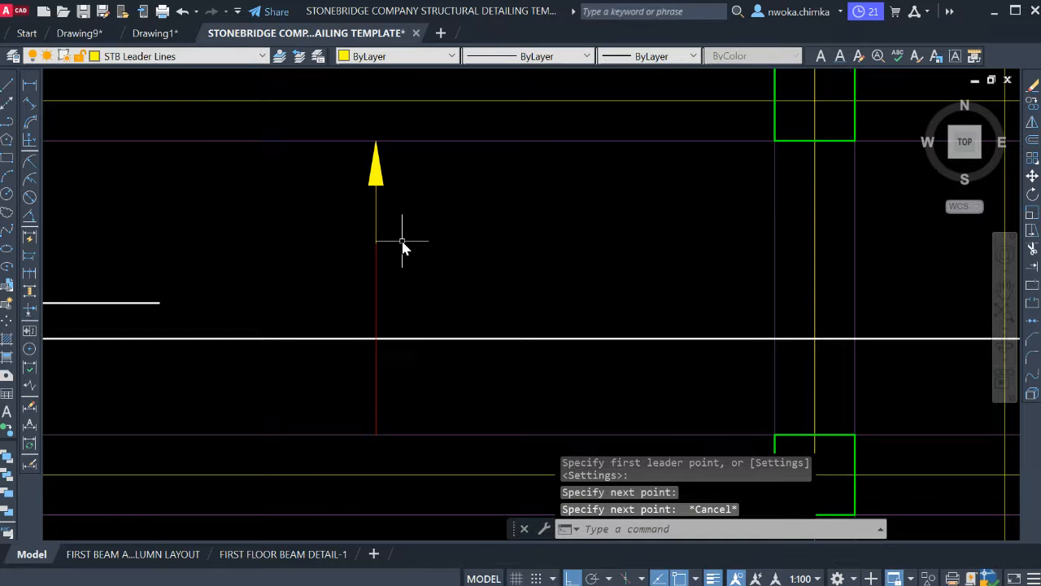
# Add a matching downward leader arrow at the lower end of the red line.
pyautogui.press('Return')
pyautogui.click(376, 435)
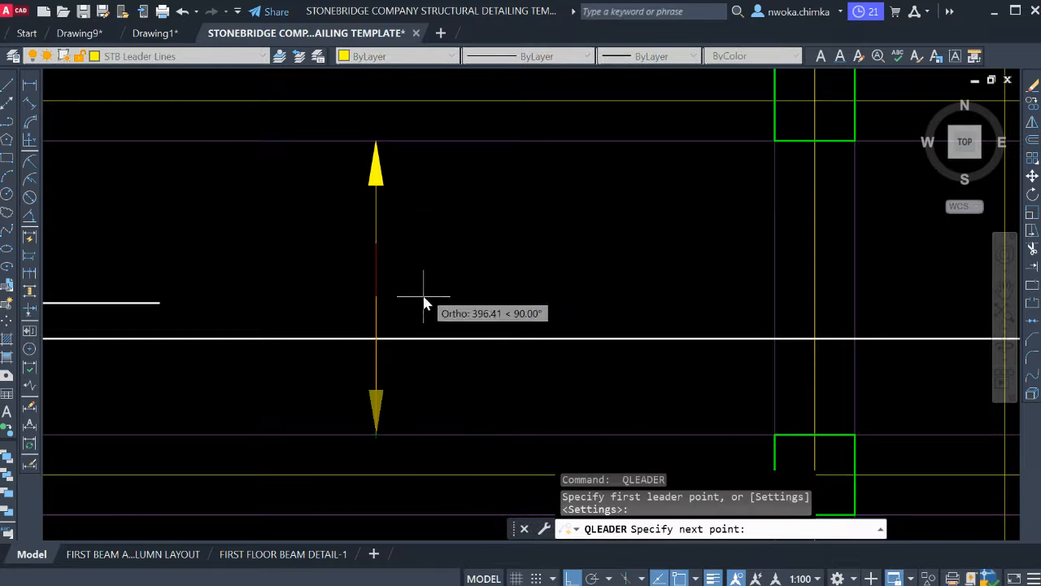
pyautogui.press('Escape')
pyautogui.scroll(-4, 424, 289)
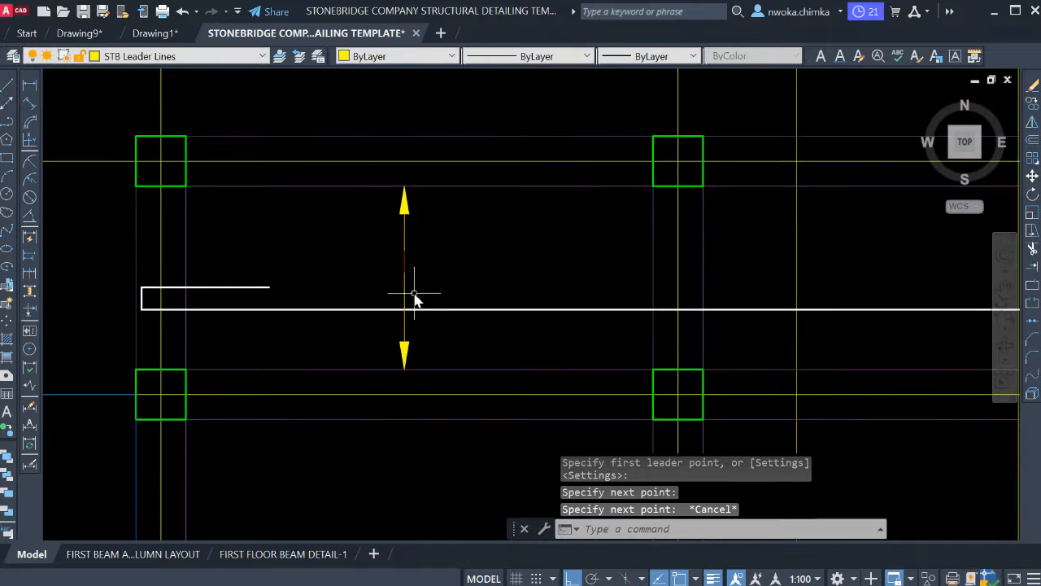
pyautogui.moveTo(637, 345)
pyautogui.mouseDown(button='middle')
pyautogui.moveTo(583, 360)
pyautogui.moveTo(481, 342)
pyautogui.mouseUp(button='middle')
pyautogui.scroll(-2, 480, 341)
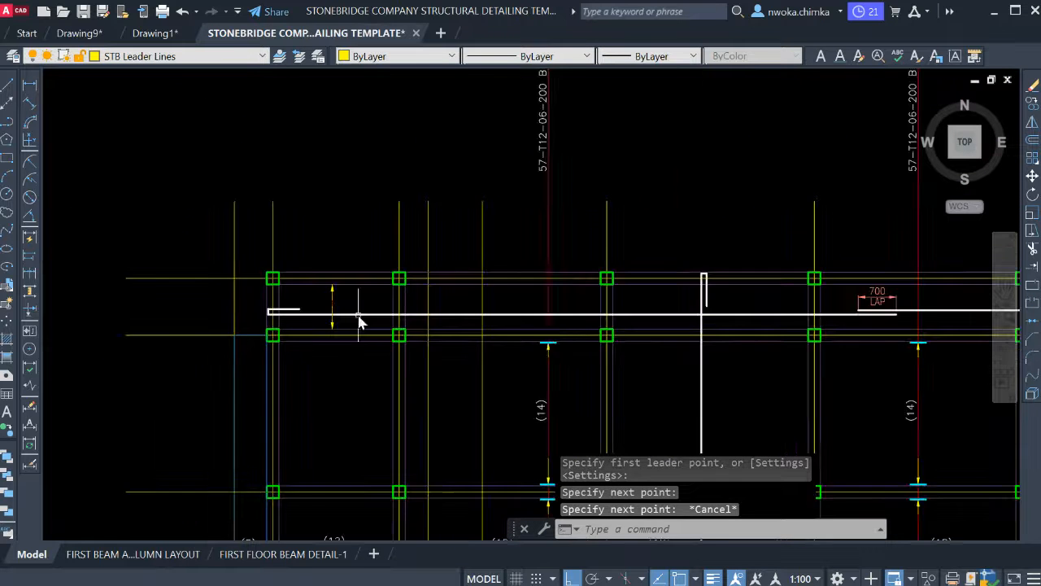
# Copy the magenta dot from the long vertical bar to where the leftmost bay's range line crosses the horizontal hooked bar.
pyautogui.moveTo(544, 331)
pyautogui.mouseDown(button='middle')
pyautogui.moveTo(427, 323)
pyautogui.moveTo(356, 198)
pyautogui.mouseUp(button='middle')
pyautogui.moveTo(428, 337); pyautogui.dragTo(428, 272, button='middle')
pyautogui.scroll(4, 497, 320)
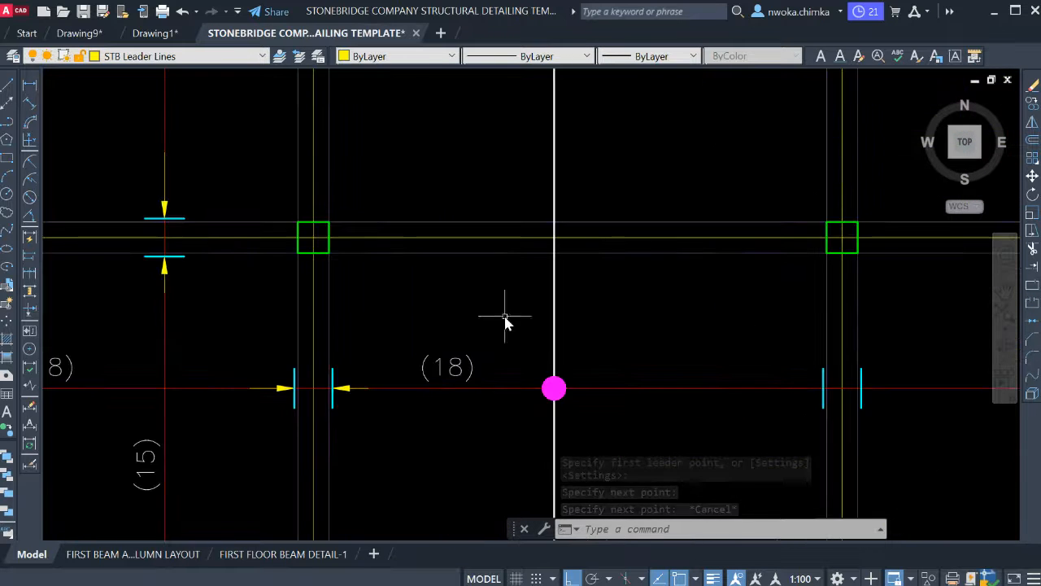
pyautogui.click(511, 318)
pyautogui.click(596, 421)
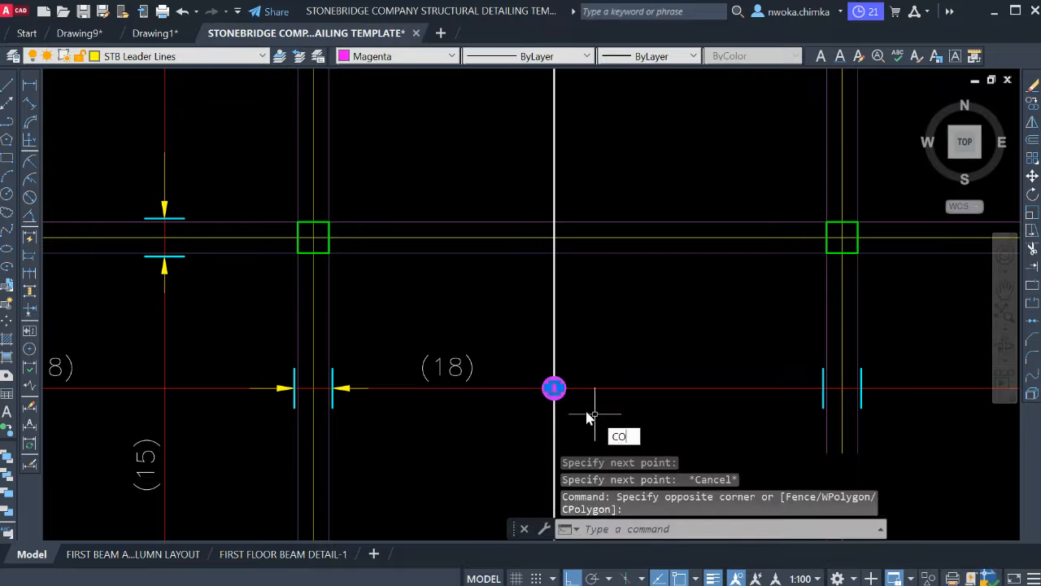
pyautogui.press('Return')
pyautogui.click(554, 388)
pyautogui.scroll(-5, 594, 379)
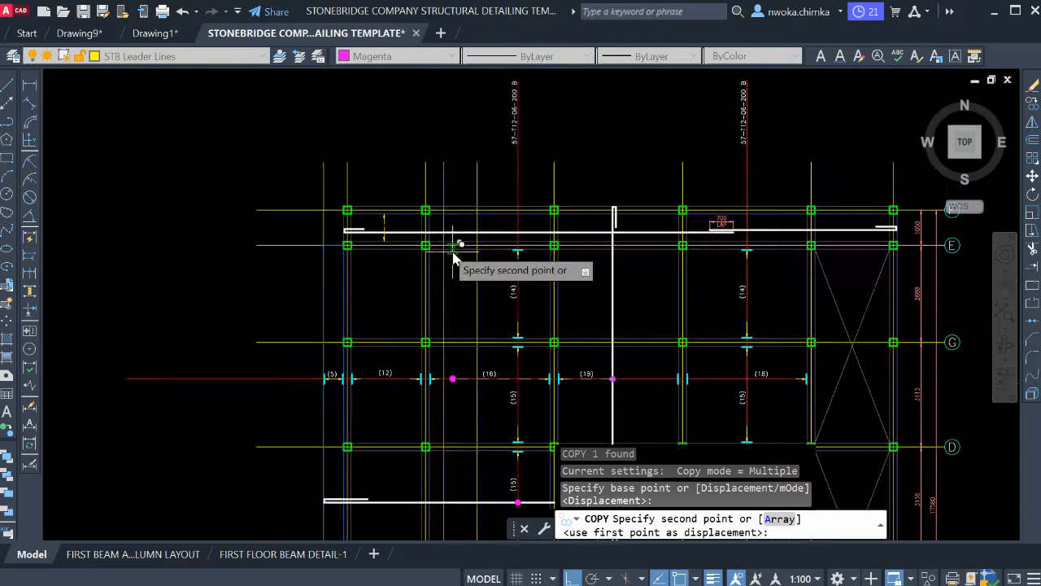
pyautogui.scroll(2, 431, 242)
pyautogui.scroll(3, 322, 218)
pyautogui.click(312, 232)
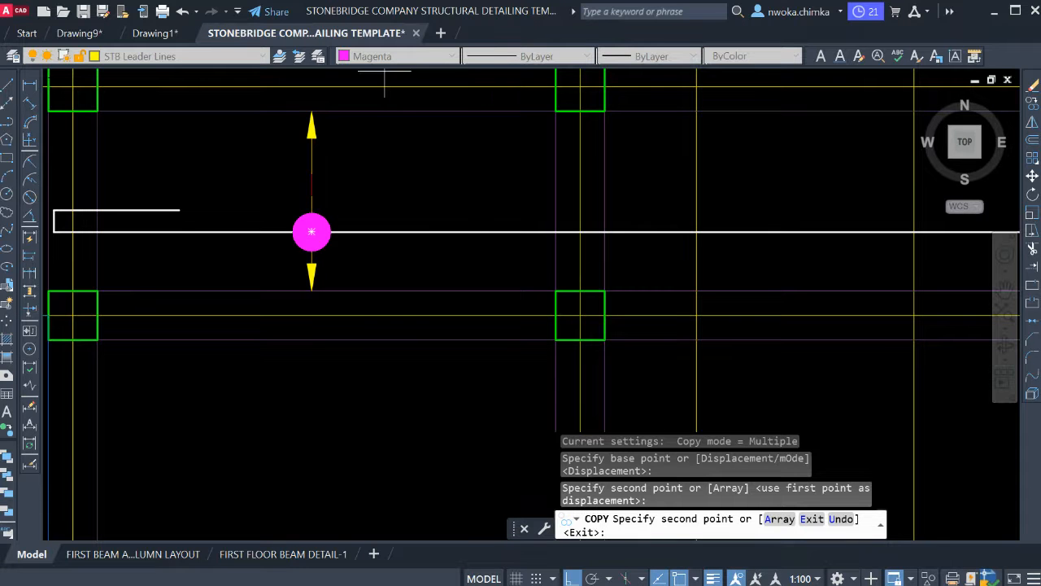
pyautogui.press('Escape')
pyautogui.press('Return')
pyautogui.scroll(-4, 374, 152)
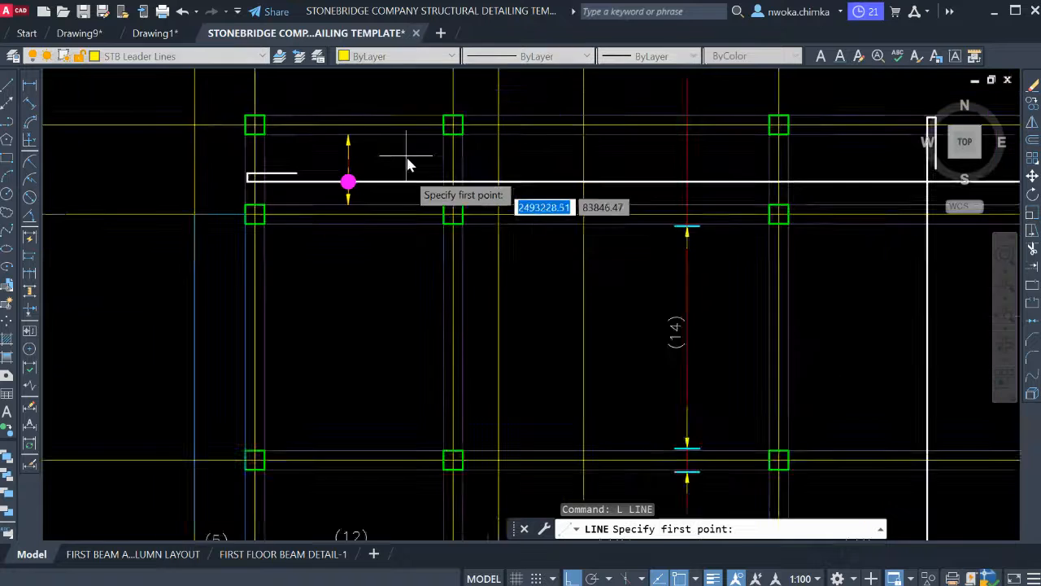
pyautogui.moveTo(407, 160); pyautogui.dragTo(451, 251, button='middle')
pyautogui.scroll(4, 420, 235)
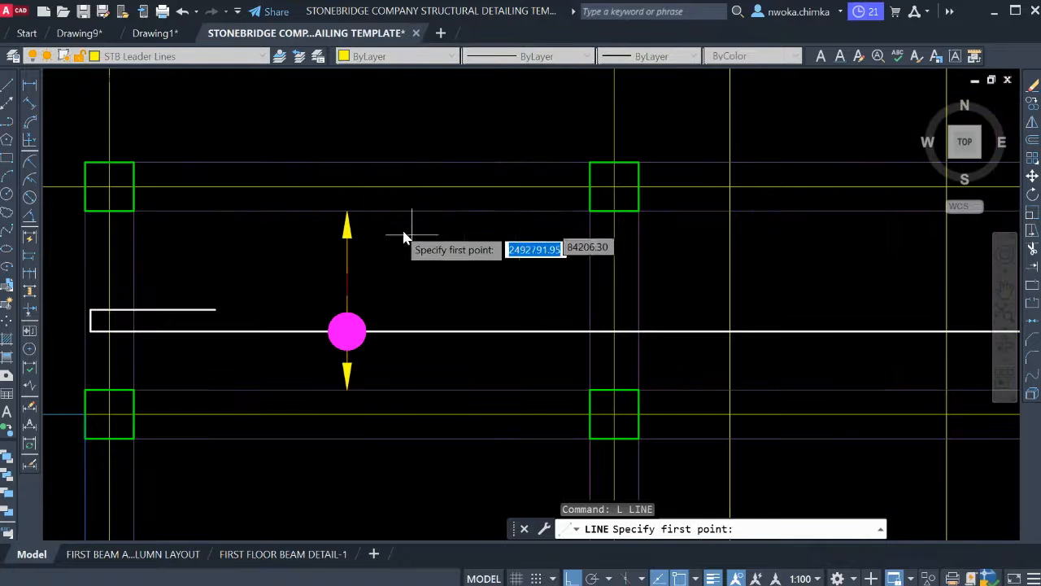
pyautogui.scroll(-3, 358, 207)
pyautogui.scroll(5, 375, 209)
pyautogui.press('Escape')
# Stretch the upper leader arrow's tip 25 downward, away from the grid F beam edge.
pyautogui.click(374, 213)
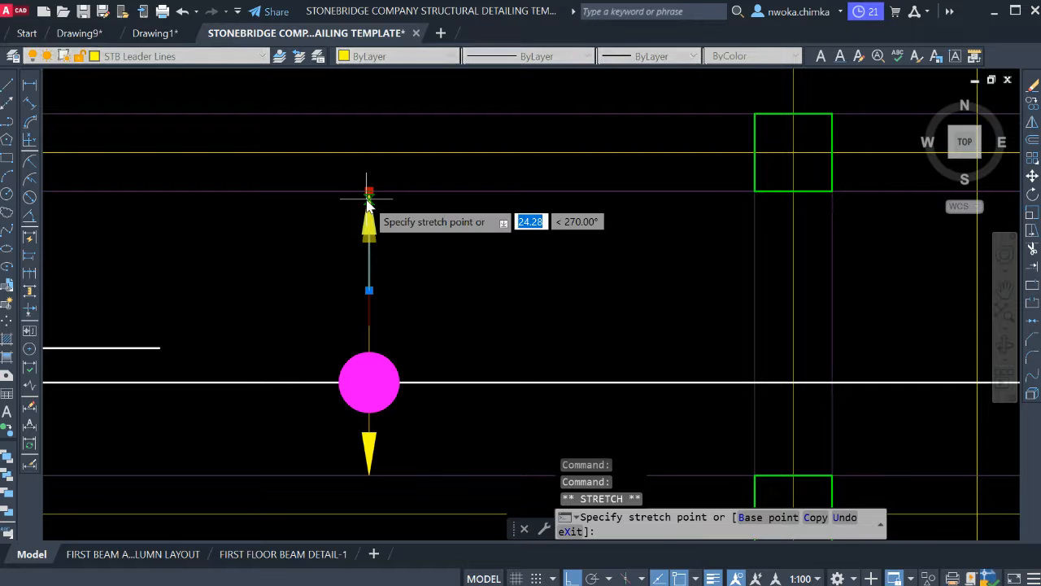
pyautogui.scroll(2, 368, 203)
pyautogui.press('Escape')
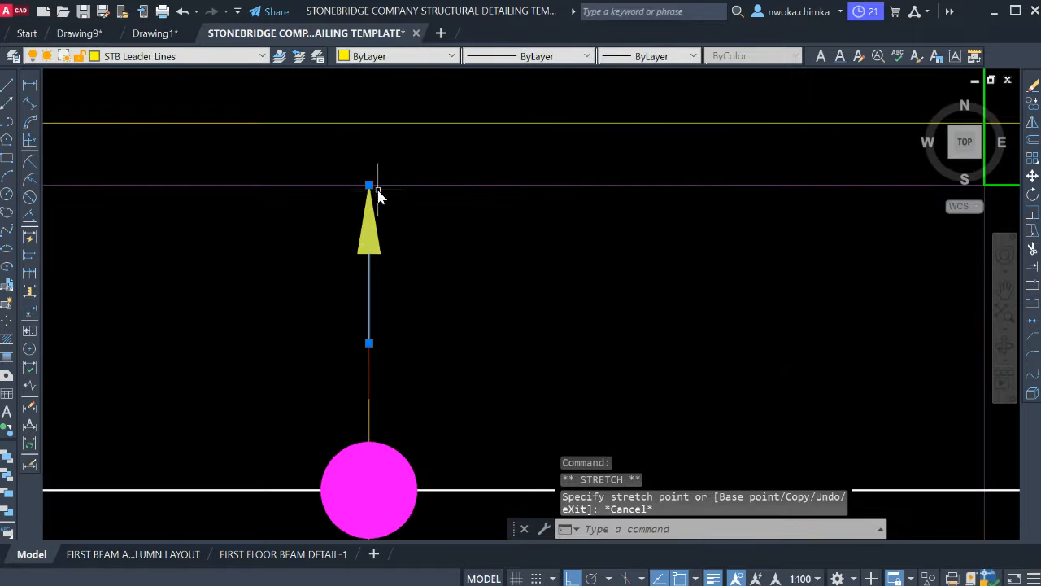
pyautogui.click(370, 186)
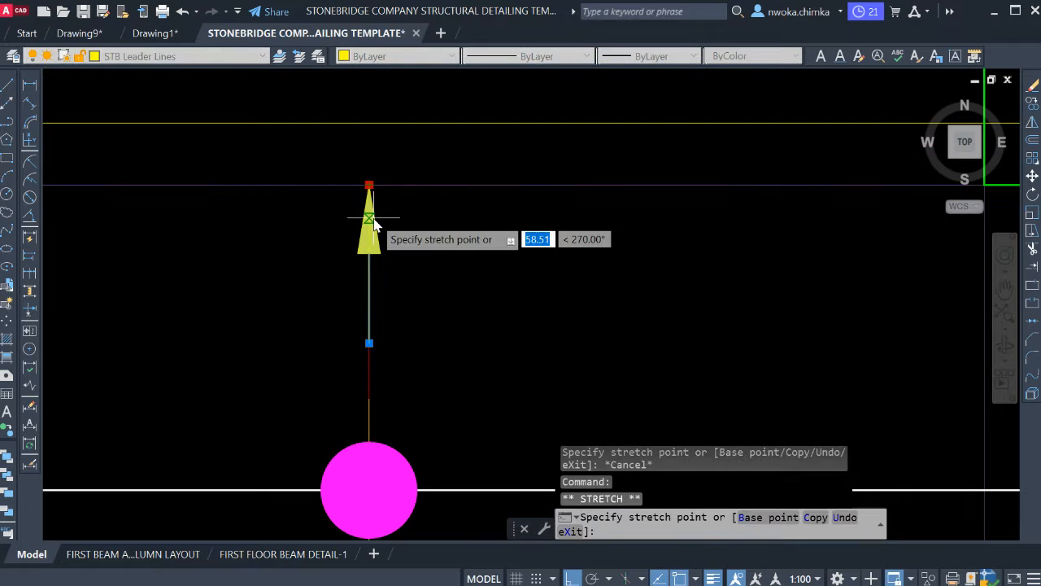
pyautogui.scroll(3, 374, 225)
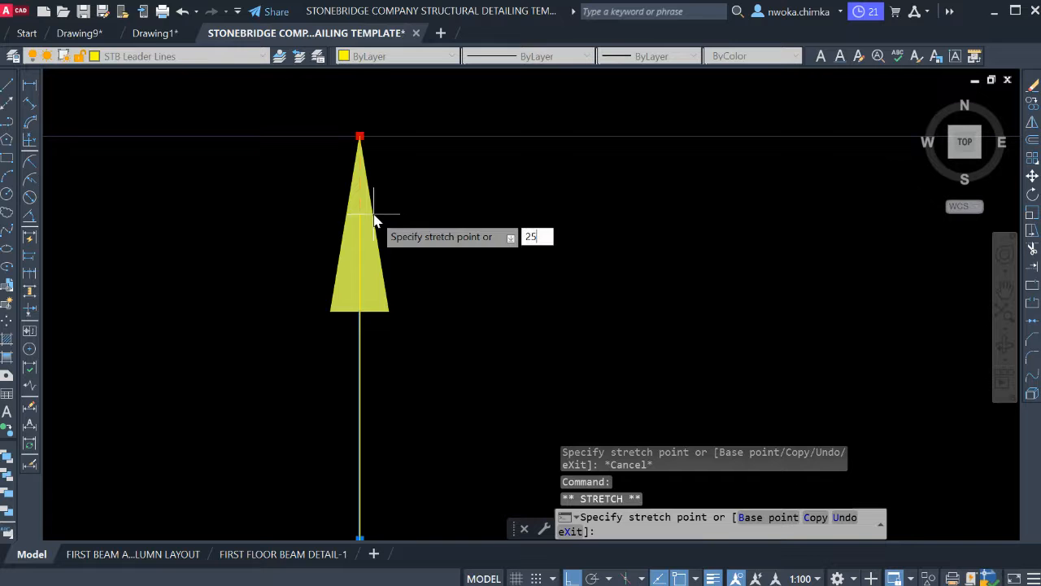
pyautogui.write('25')
pyautogui.press('Return')
# Stretch the lower leader arrow's tip 25 upward, away from the grid E beam edge.
pyautogui.scroll(-5, 374, 214)
pyautogui.scroll(5, 409, 242)
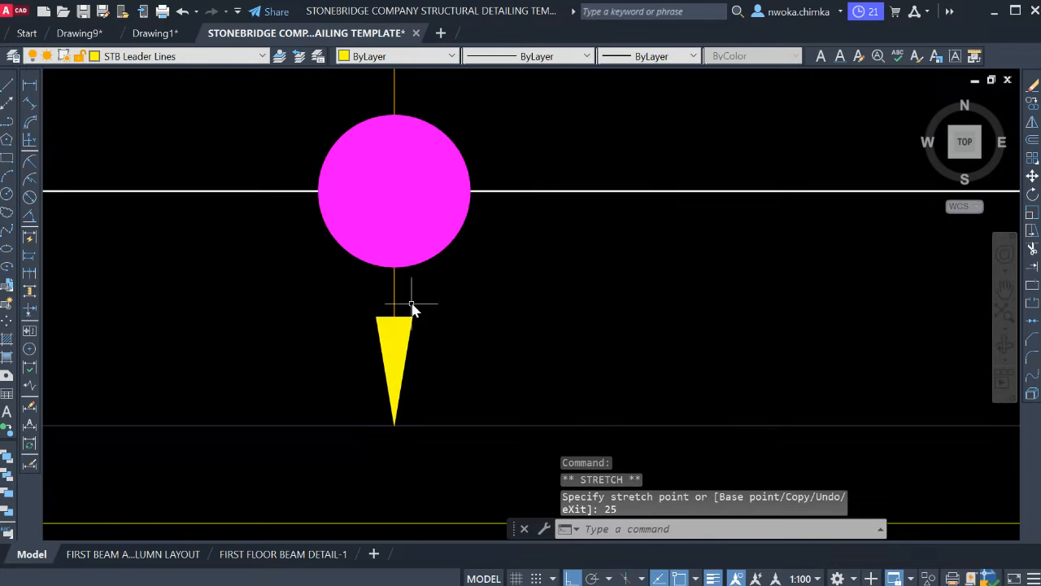
pyautogui.press('Escape')
pyautogui.click(400, 382)
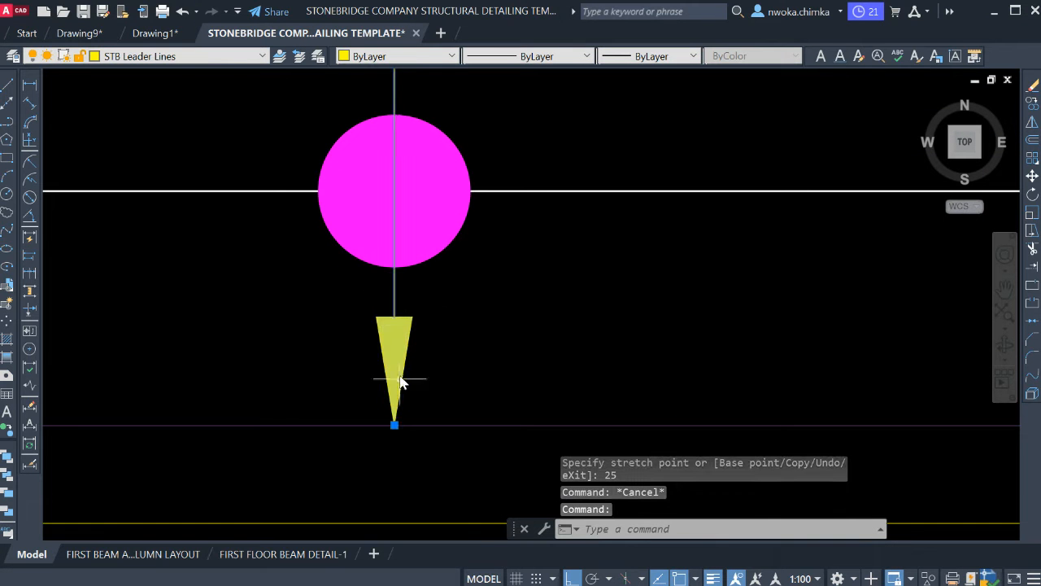
pyautogui.click(394, 425)
pyautogui.scroll(3, 399, 419)
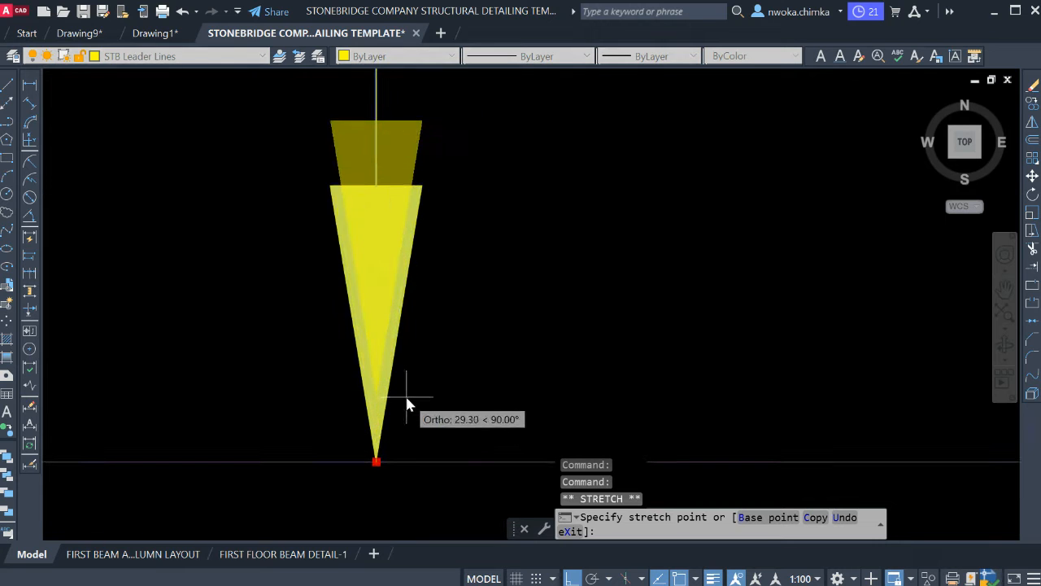
pyautogui.write('25')
pyautogui.press('Return')
# Copy the cyan end tick above the neighbouring (14) range arrow onto the tip of the upper leader arrow.
pyautogui.scroll(-8, 410, 399)
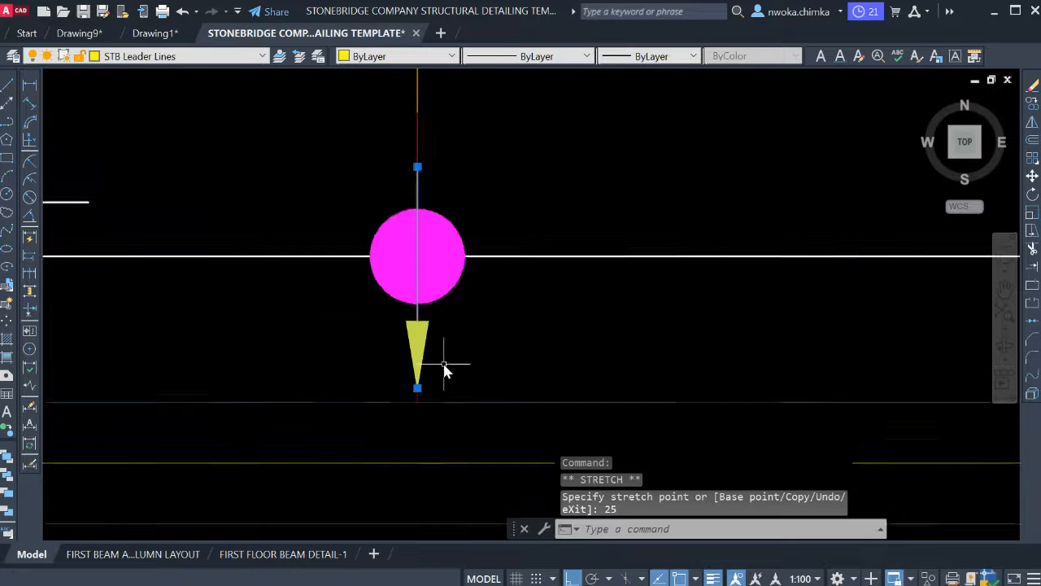
pyautogui.scroll(6, 631, 313)
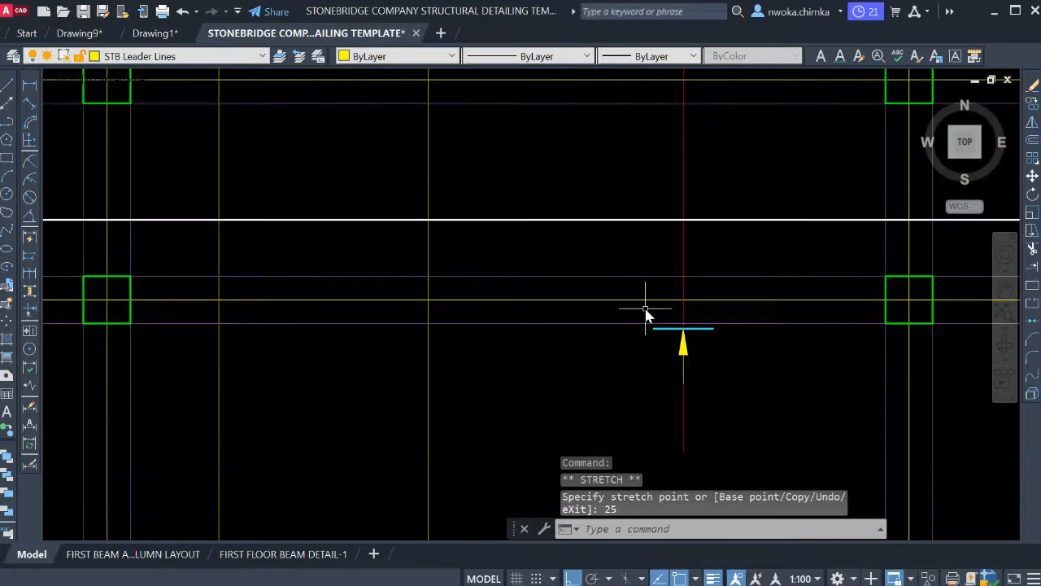
pyautogui.press('Escape')
pyautogui.click(605, 251)
pyautogui.click(746, 371)
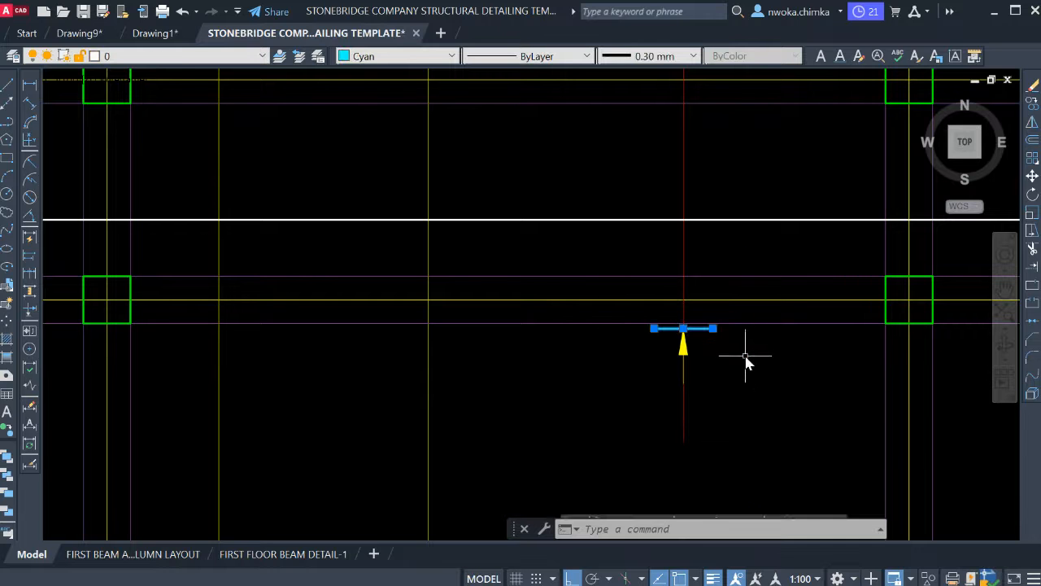
pyautogui.write('c')
pyautogui.press('Return')
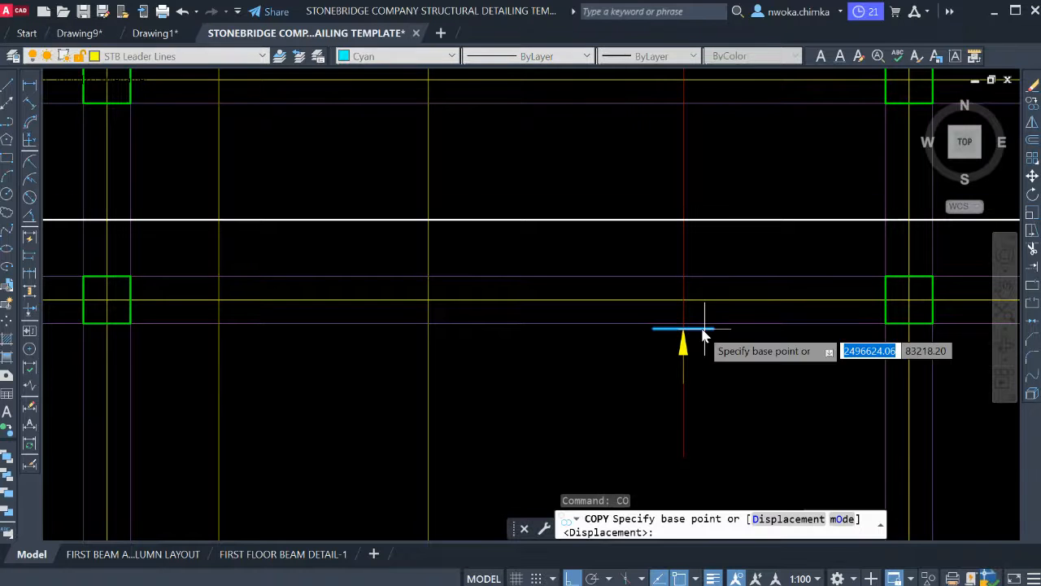
pyautogui.scroll(3, 702, 328)
pyautogui.click(658, 330)
pyautogui.scroll(-7, 750, 330)
pyautogui.scroll(8, 537, 265)
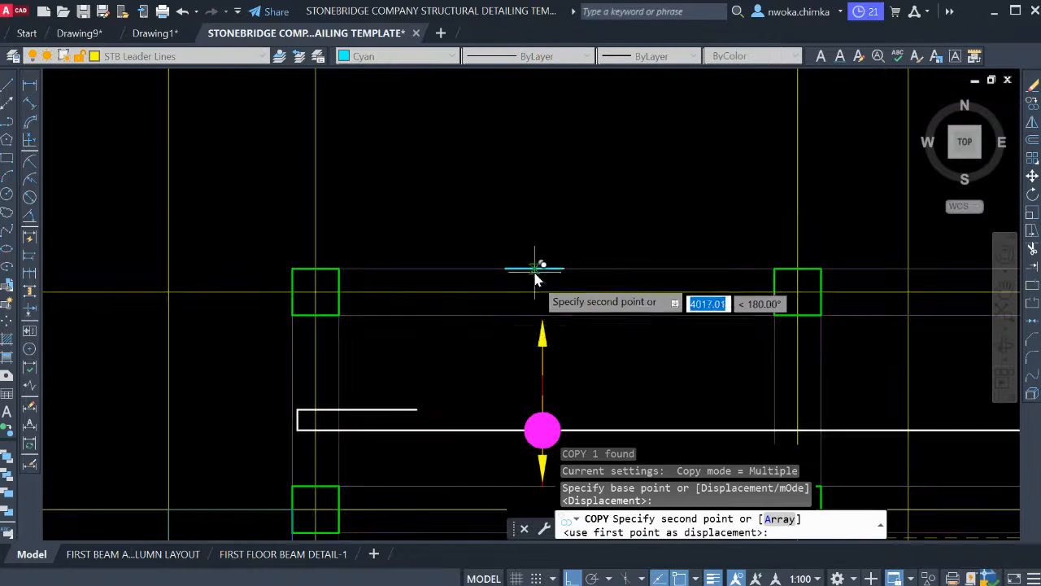
pyautogui.scroll(5, 547, 326)
pyautogui.click(541, 324)
# Place another copy of the cyan end tick at the tip of the lower leader arrow.
pyautogui.scroll(-5, 569, 277)
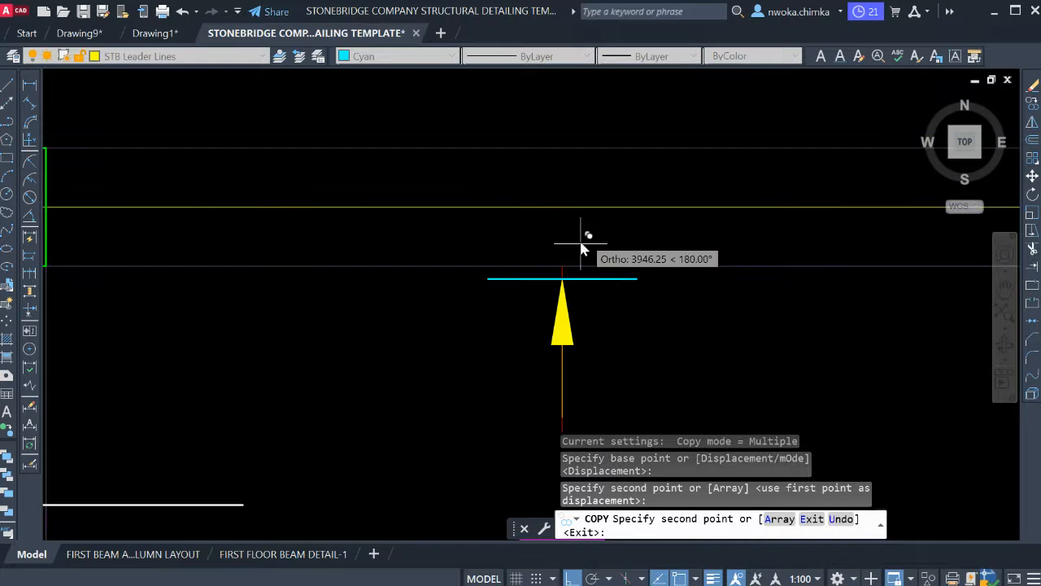
pyautogui.scroll(6, 582, 354)
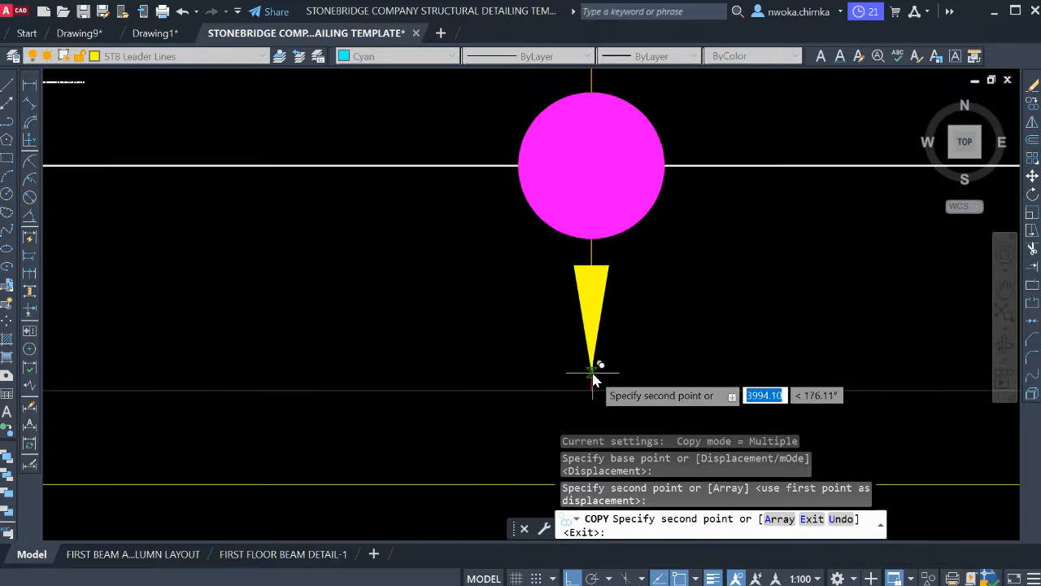
pyautogui.click(591, 372)
pyautogui.press('Escape')
# Move the lower cyan tick up so that it sits exactly on the lower arrow's tip.
pyautogui.scroll(2, 614, 369)
pyautogui.click(618, 368)
pyautogui.click(605, 388)
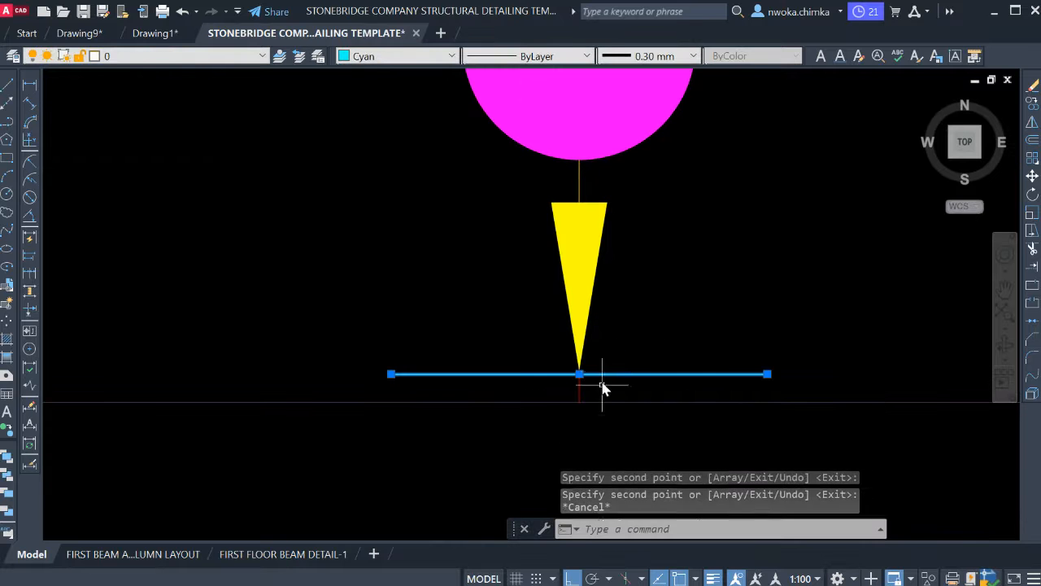
pyautogui.write('m')
pyautogui.press('Return')
pyautogui.scroll(2, 581, 386)
pyautogui.click(589, 364)
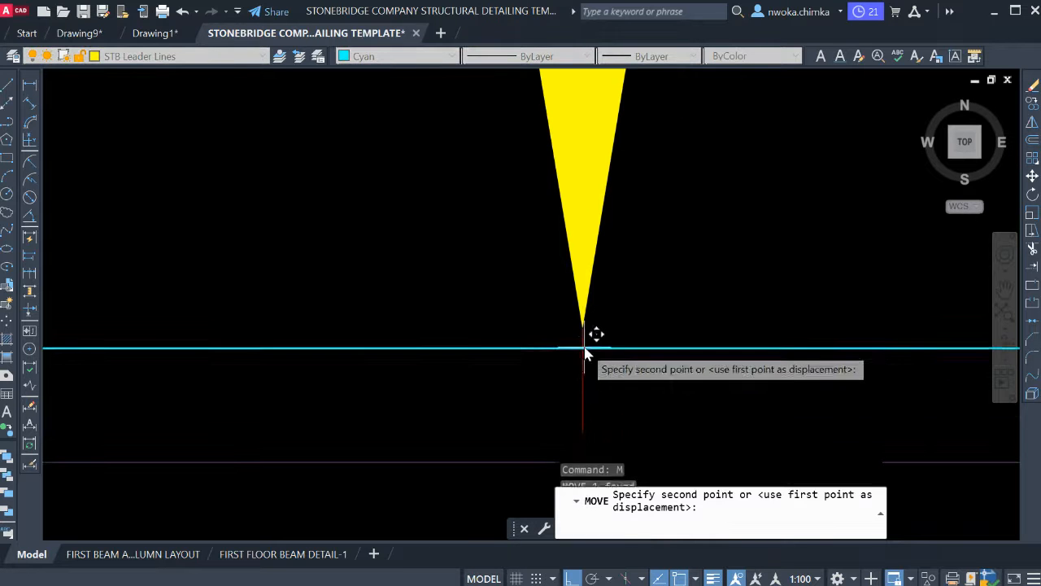
pyautogui.click(597, 324)
pyautogui.press('Escape')
# Trim the piece of the red range line that projects below the lower cyan tick.
pyautogui.click(610, 339)
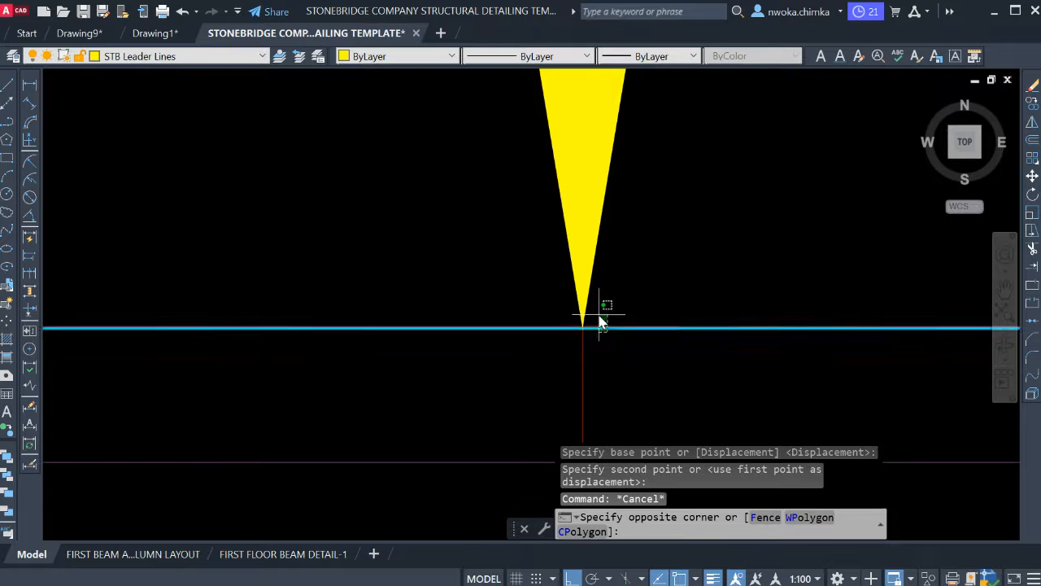
pyautogui.click(602, 318)
pyautogui.press('Return')
pyautogui.click(609, 395)
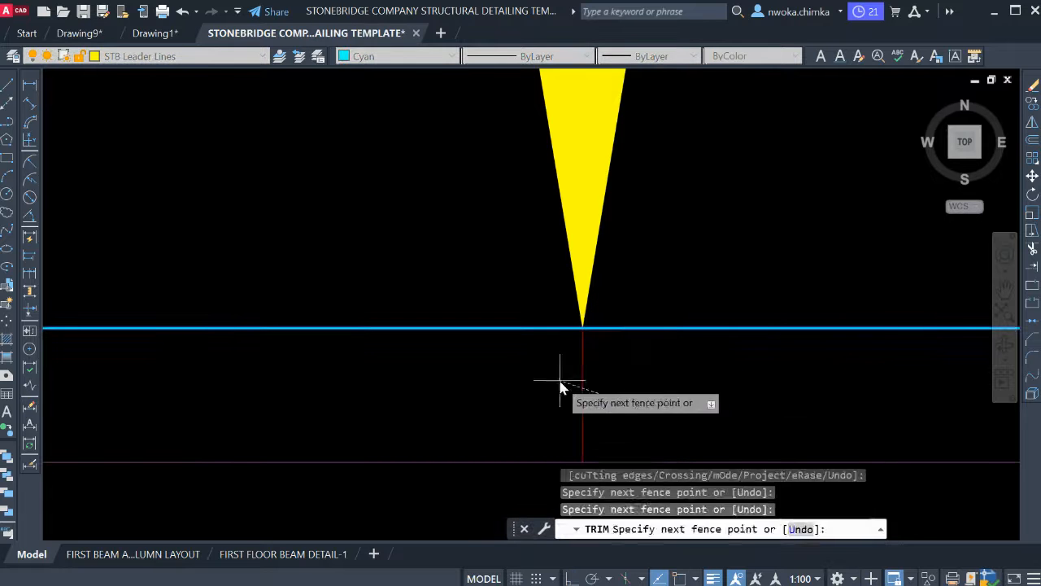
pyautogui.click(560, 379)
# Trim the piece of the red range line that projects above the upper cyan tick.
pyautogui.scroll(-4, 615, 396)
pyautogui.scroll(-4, 640, 318)
pyautogui.moveTo(654, 236); pyautogui.dragTo(623, 327, button='middle')
pyautogui.scroll(6, 599, 200)
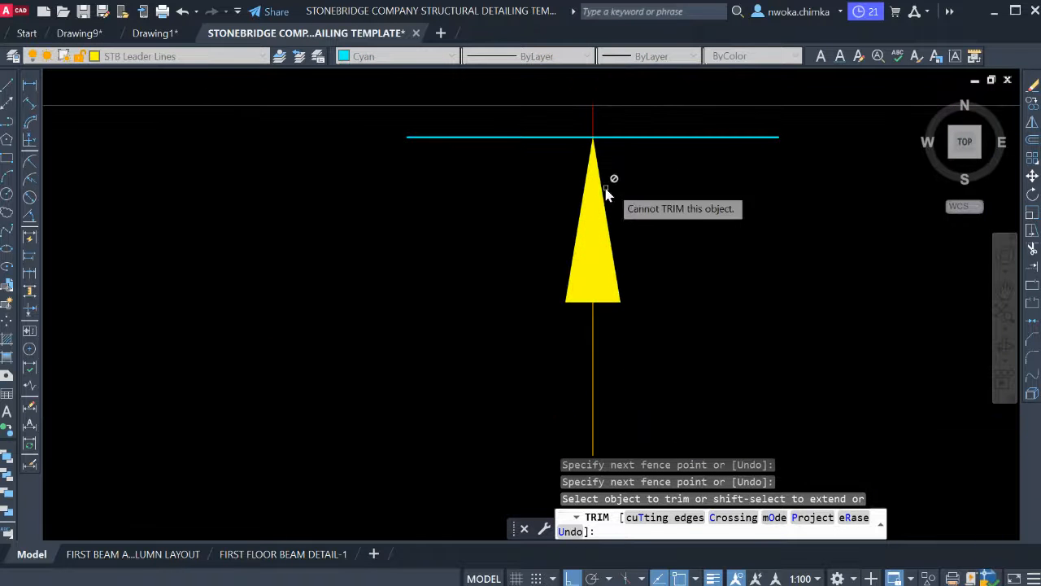
pyautogui.click(594, 116)
pyautogui.press('Escape')
pyautogui.click(603, 132)
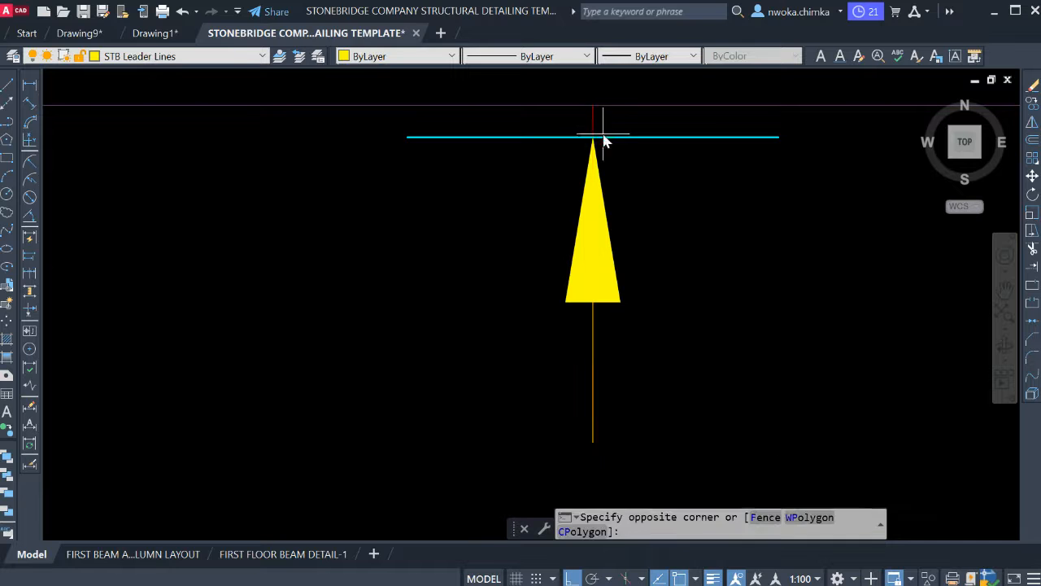
pyautogui.click(595, 141)
pyautogui.press('Return')
pyautogui.click(595, 128)
pyautogui.press('Escape')
# Draw a vertical line from the upper arrow's tip straight up past the ends of the grid lines.
pyautogui.scroll(-5, 594, 127)
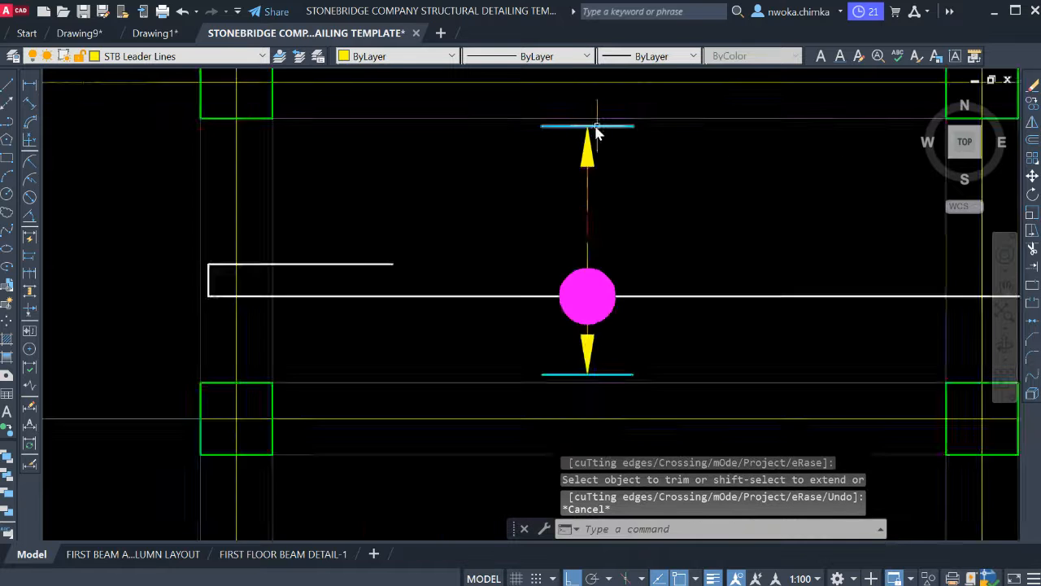
pyautogui.press('l')
pyautogui.press('Return')
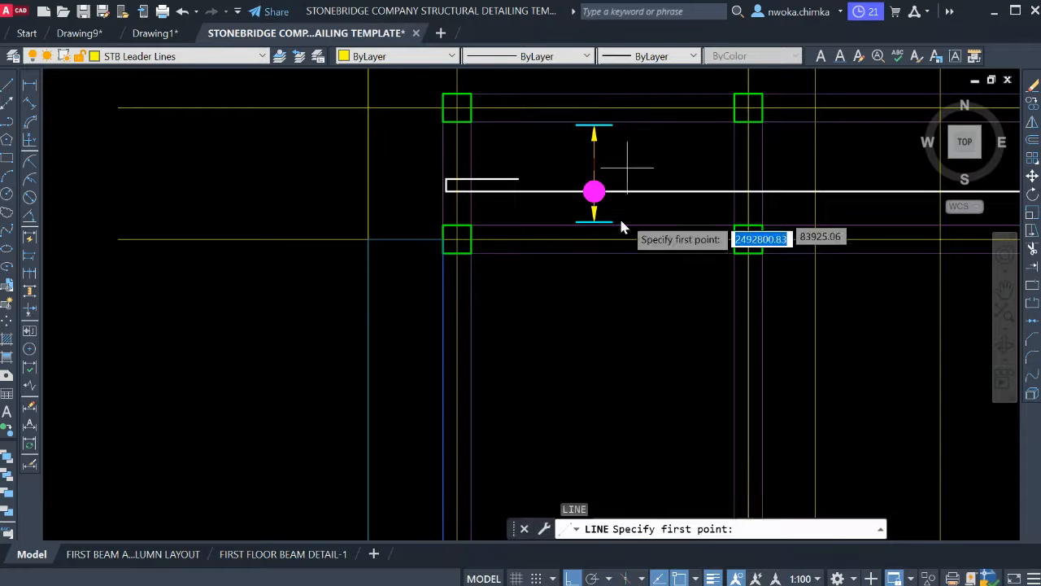
pyautogui.moveTo(619, 221); pyautogui.dragTo(616, 309, button='middle')
pyautogui.scroll(5, 603, 317)
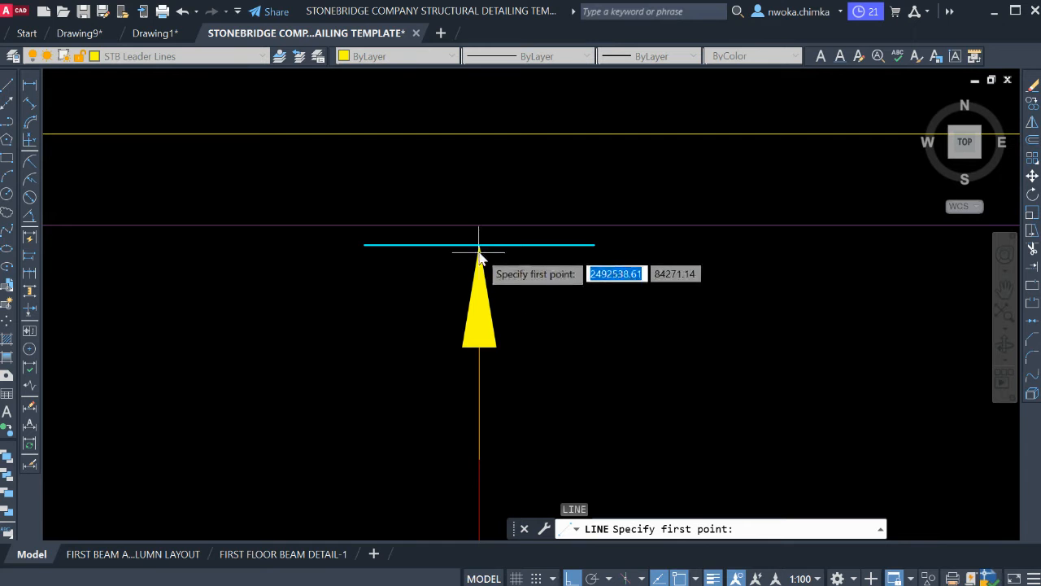
pyautogui.click(480, 246)
pyautogui.scroll(-5, 529, 317)
pyautogui.scroll(2, 534, 181)
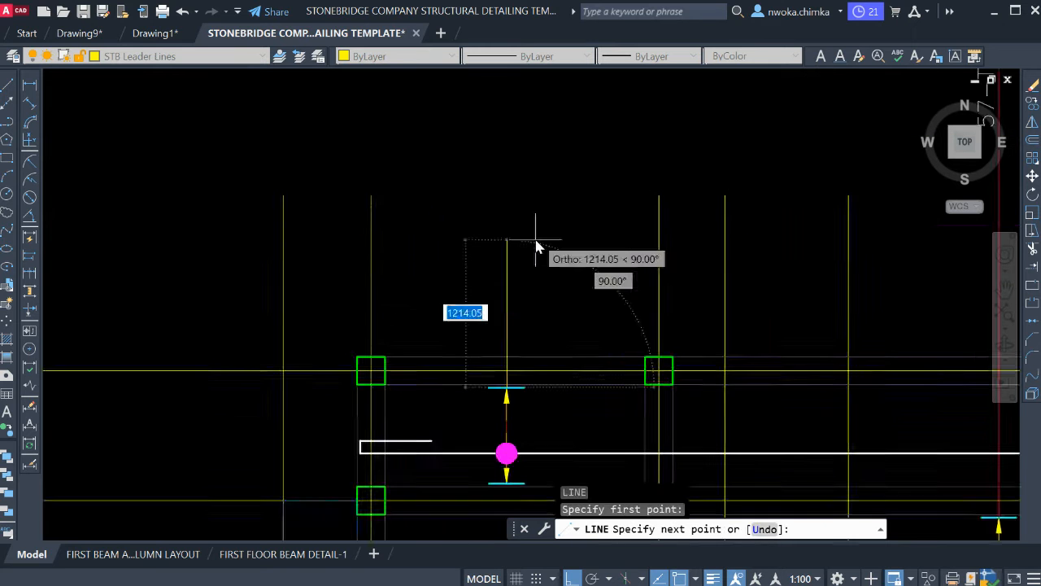
pyautogui.scroll(-2, 536, 231)
pyautogui.moveTo(533, 205)
pyautogui.mouseDown(button='middle')
pyautogui.moveTo(521, 246)
pyautogui.moveTo(495, 259)
pyautogui.mouseUp(button='middle')
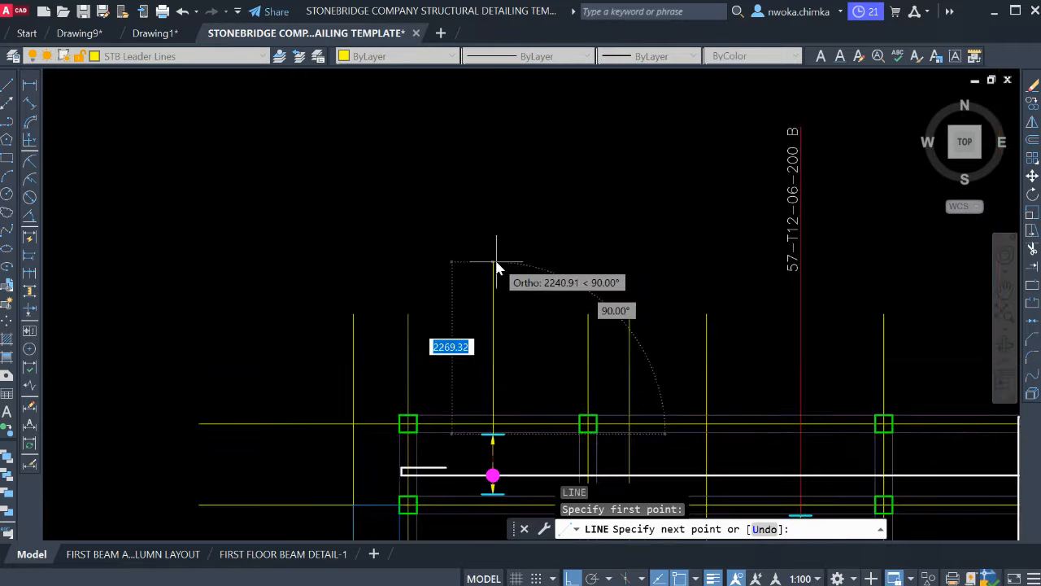
pyautogui.click(506, 186)
pyautogui.press('Escape')
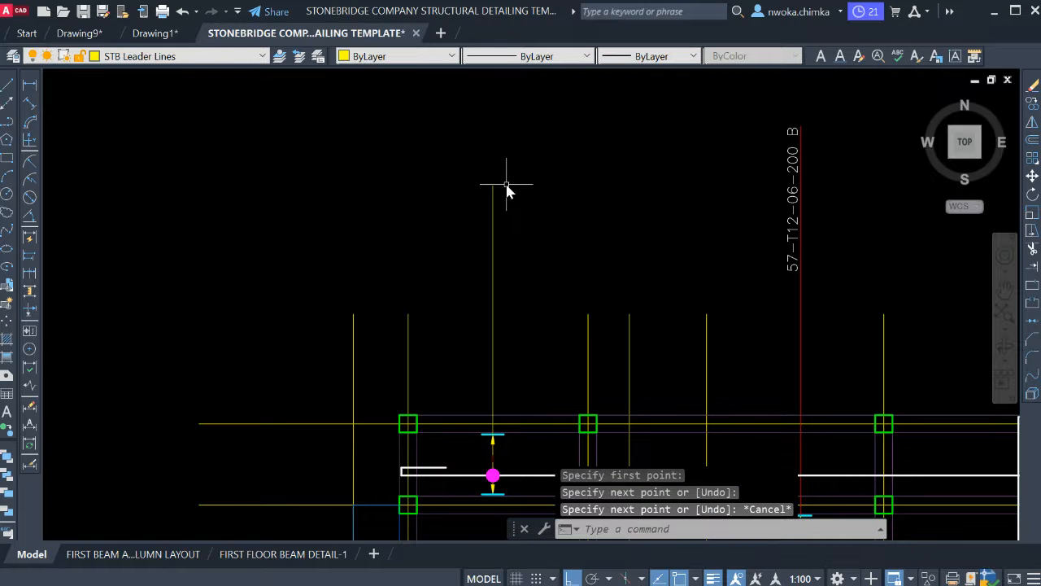
# Match the new vertical line's properties to the red line labelled 57-T12-06-200 B.
pyautogui.write('ma')
pyautogui.press('Return')
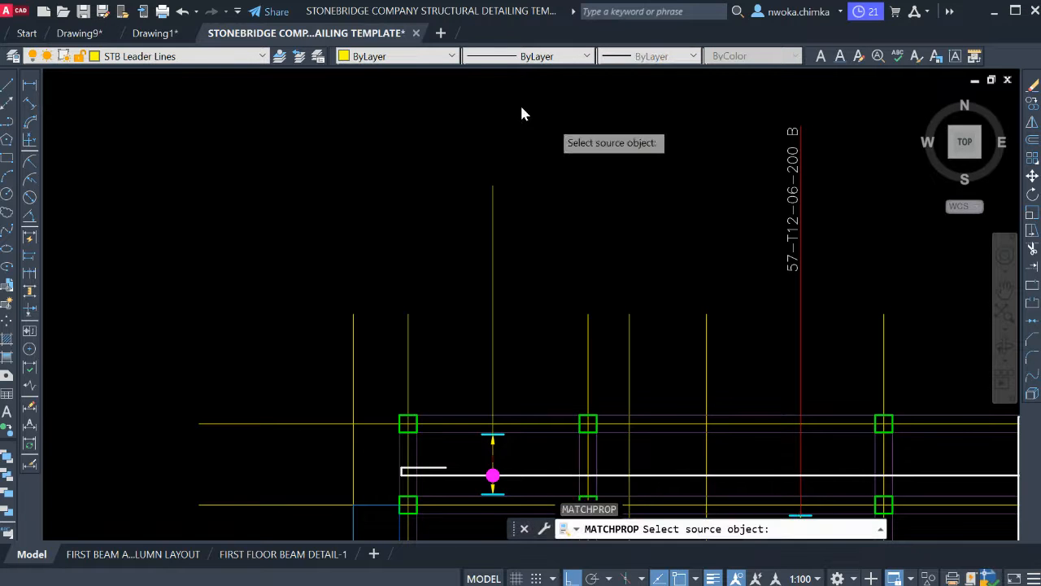
pyautogui.click(802, 312)
pyautogui.click(569, 219)
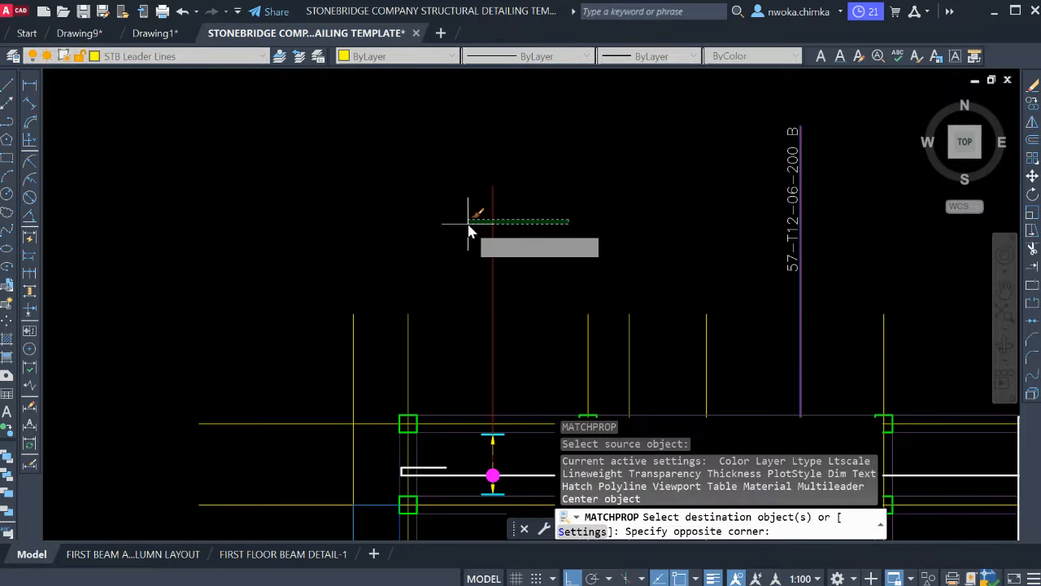
pyautogui.press('Escape')
pyautogui.scroll(-5, 488, 196)
pyautogui.scroll(6, 529, 228)
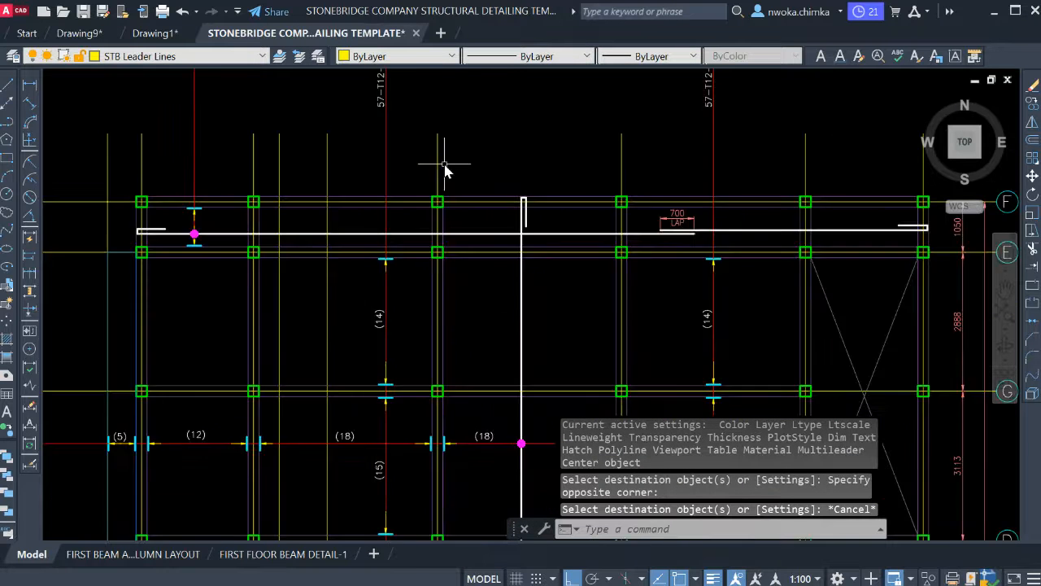
# Measure the distance between the two cyan range ticks between grids E and F with a linear dimension, without placing it.
pyautogui.scroll(-2, 444, 167)
pyautogui.scroll(4, 285, 193)
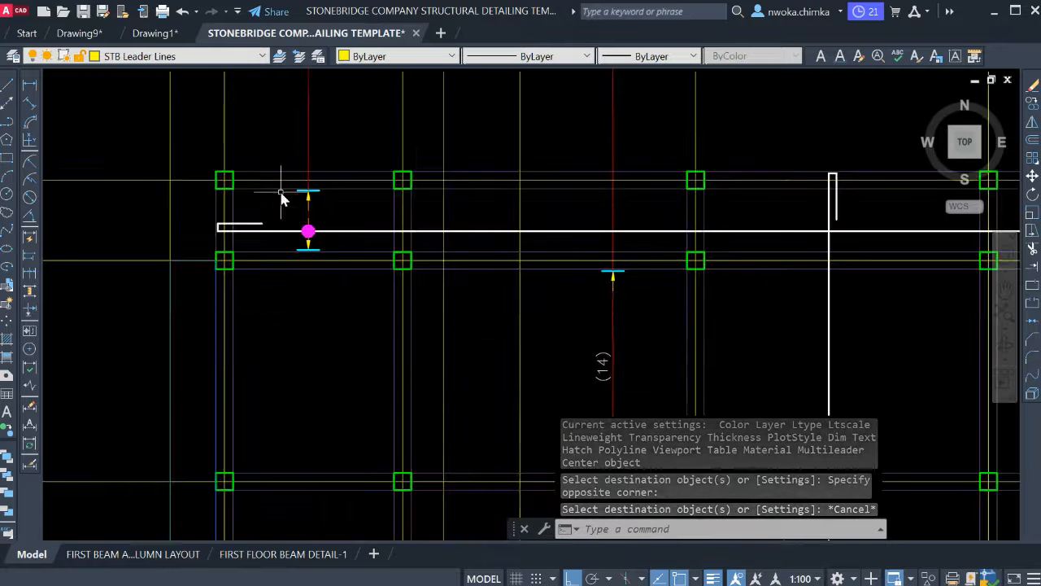
pyautogui.click(29, 85)
pyautogui.scroll(4, 309, 196)
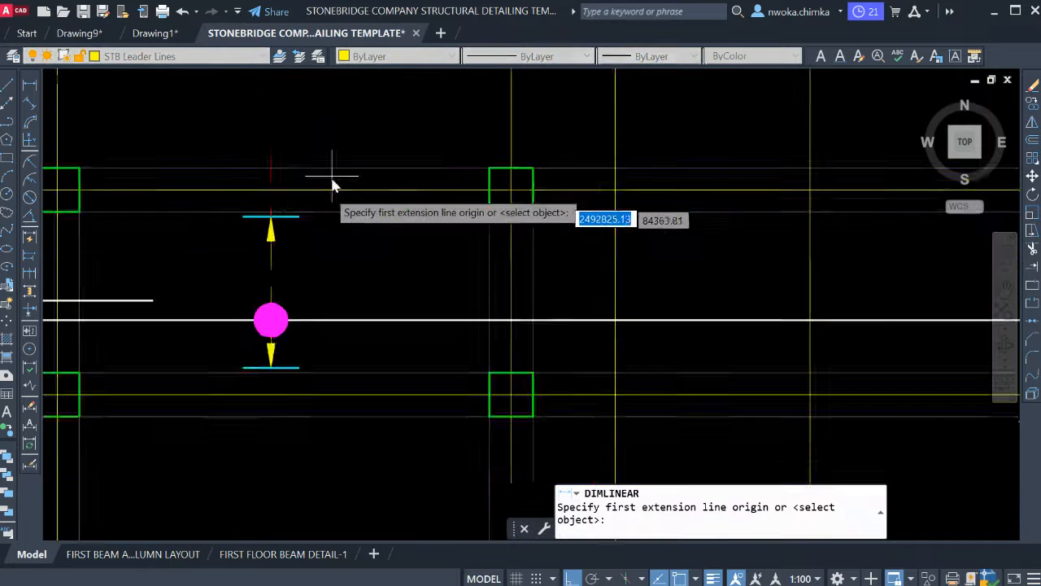
pyautogui.click(292, 221)
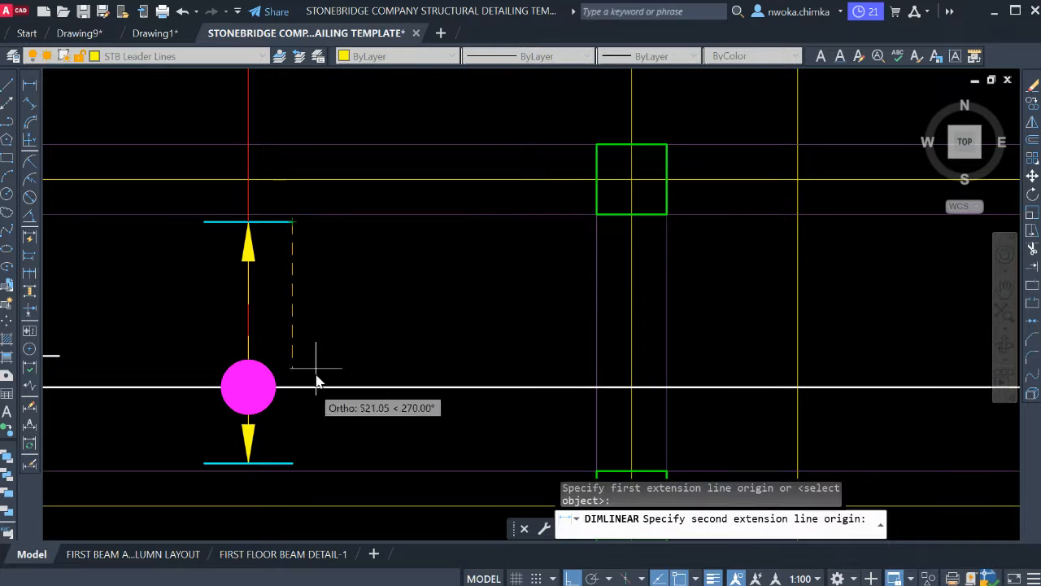
pyautogui.click(294, 464)
pyautogui.scroll(2, 332, 342)
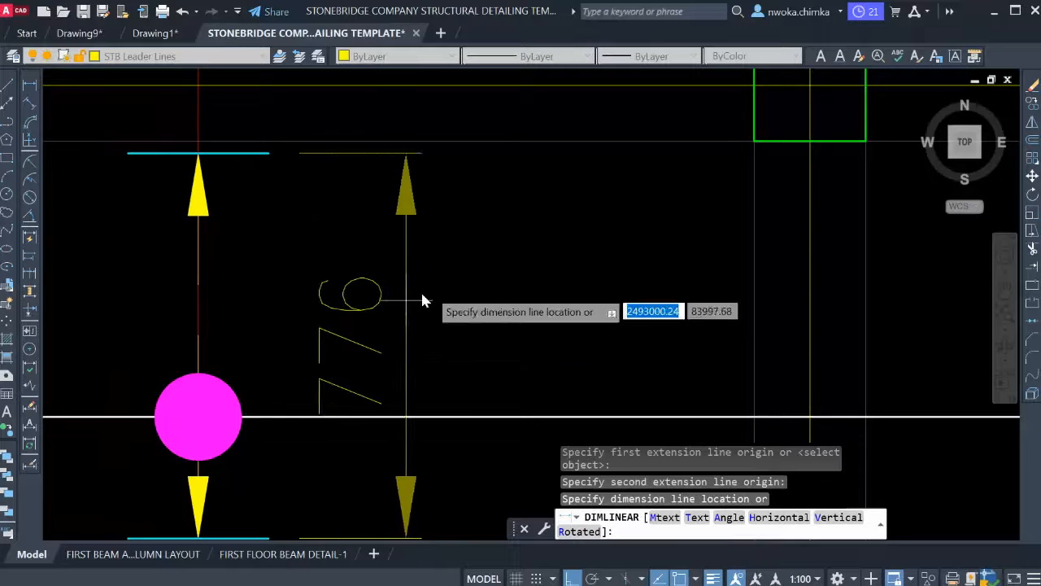
pyautogui.scroll(-2, 431, 295)
pyautogui.press('Escape')
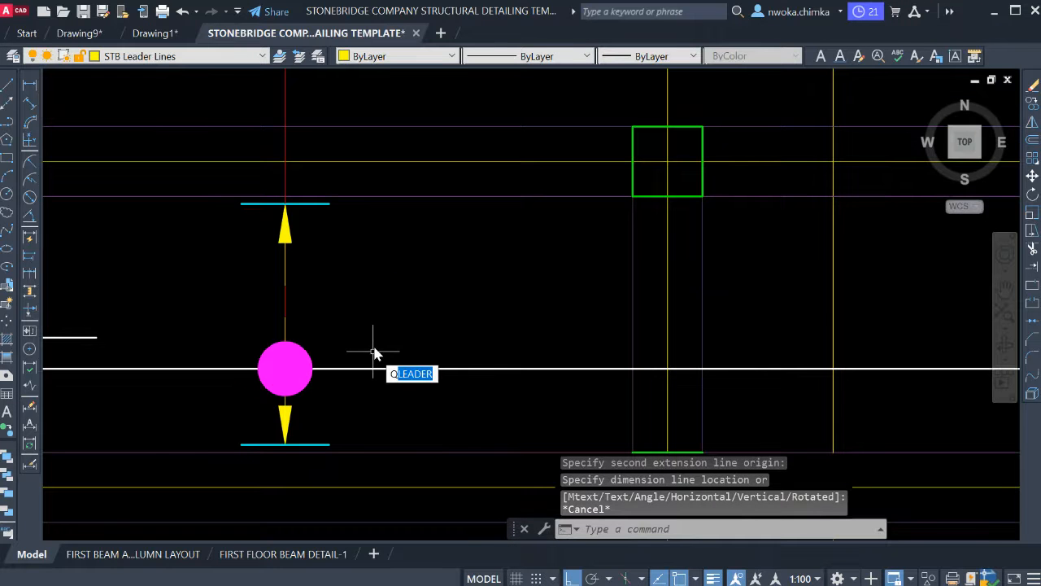
# Calculate the number of bar spacings in the quick calculator by dividing 776 by 200.
pyautogui.press('Return')
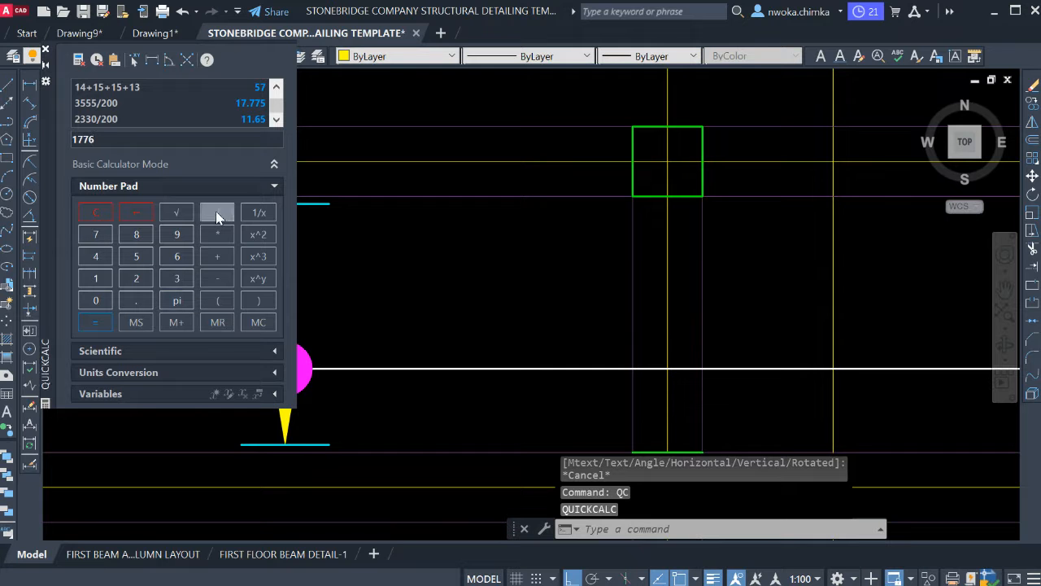
pyautogui.click(97, 214)
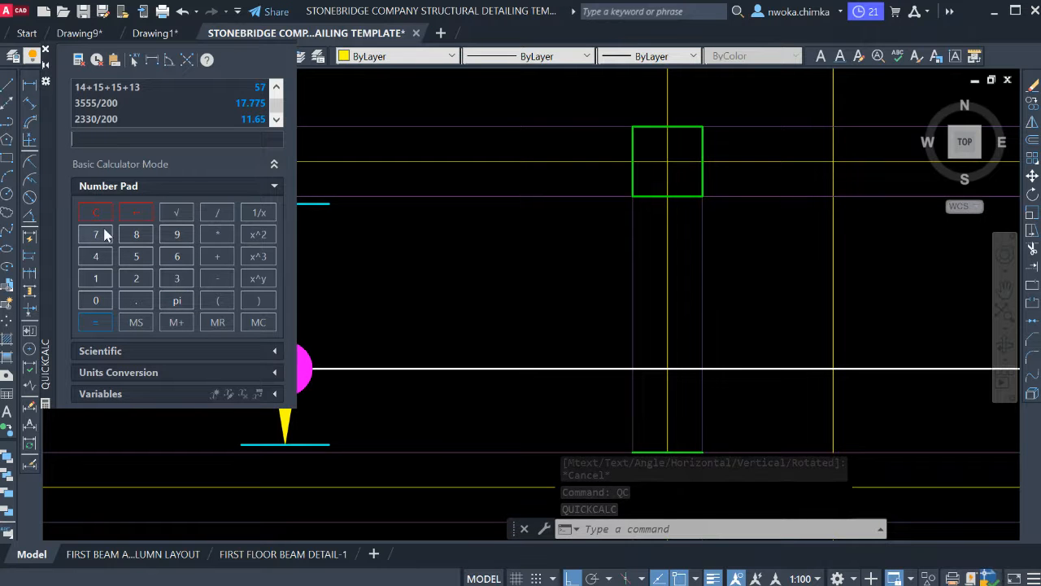
pyautogui.doubleClick(96, 235)
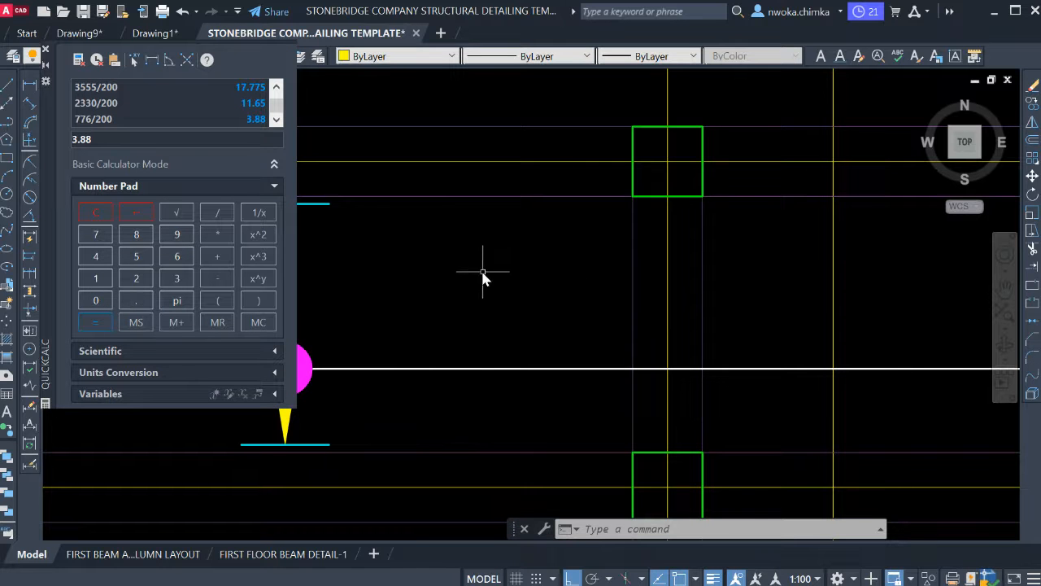
# Copy the nearest 57-T12-06-200 B label from the top end of its red line to the top end of the new callout line.
pyautogui.scroll(-3, 642, 285)
pyautogui.click(551, 277)
pyautogui.scroll(-2, 545, 340)
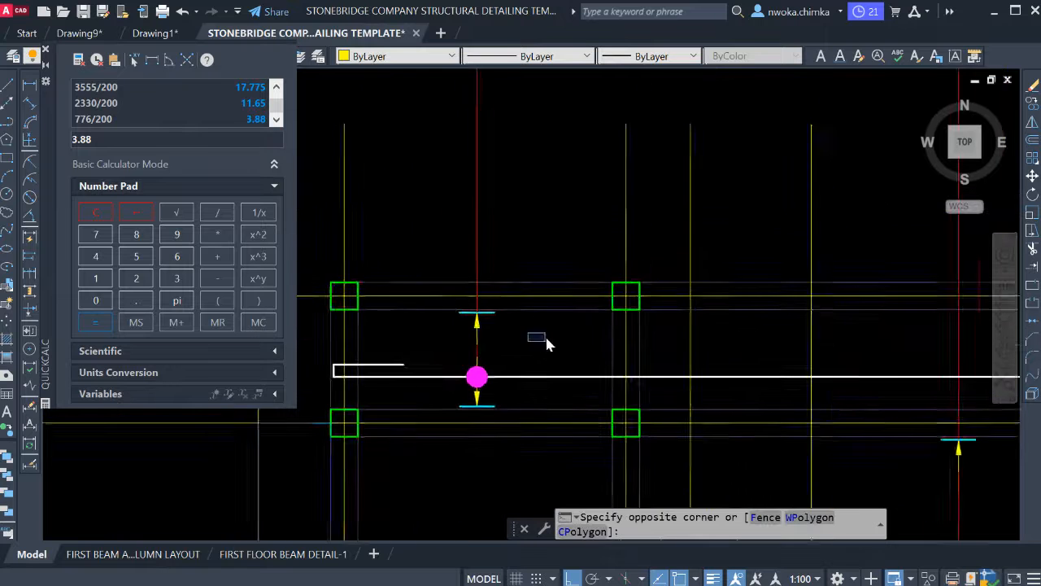
pyautogui.scroll(-4, 618, 309)
pyautogui.press('Escape')
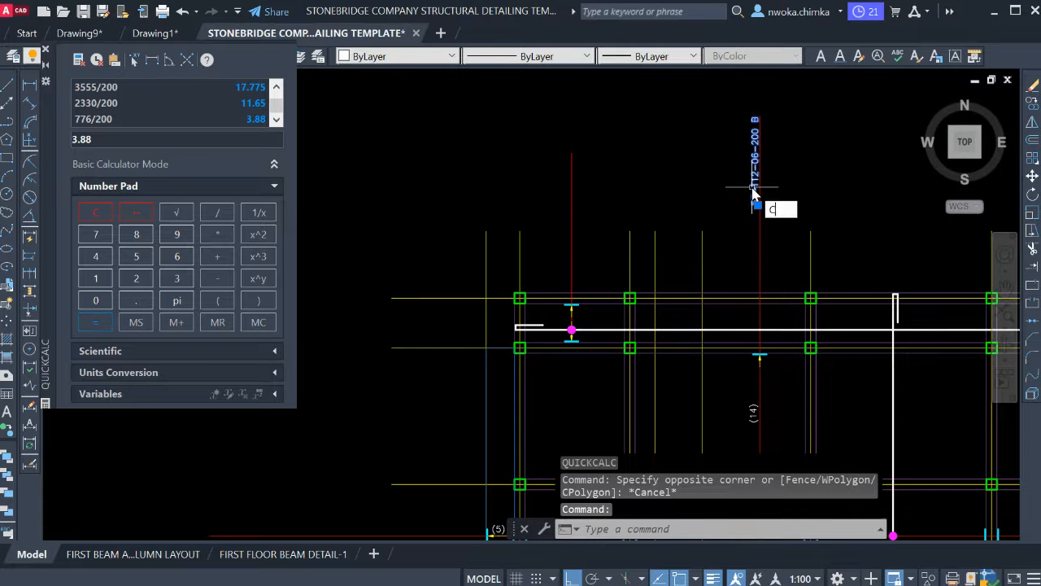
pyautogui.write('CO')
pyautogui.press('Return')
pyautogui.scroll(4, 753, 189)
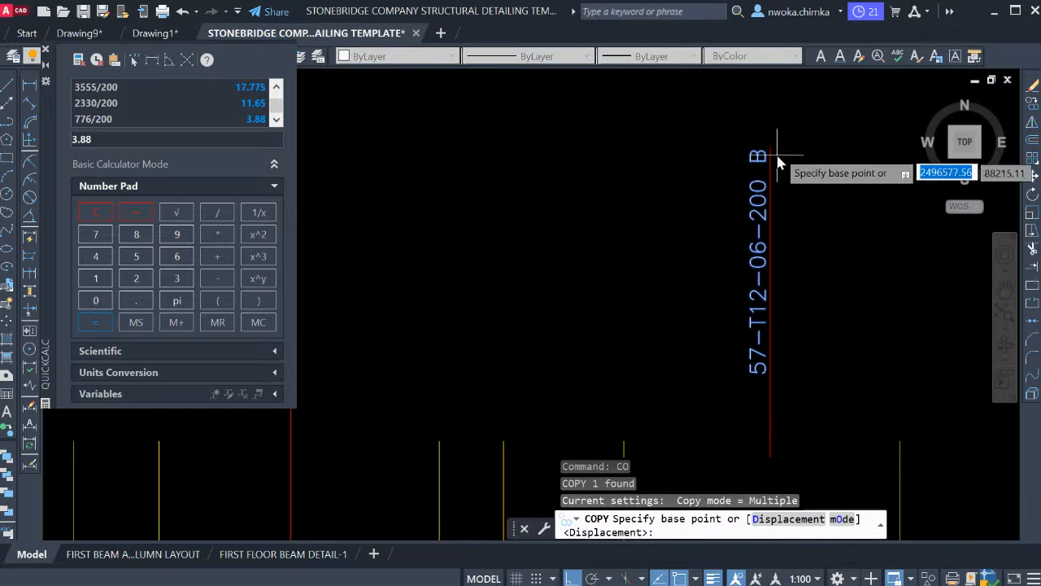
pyautogui.click(771, 151)
pyautogui.scroll(-2, 744, 163)
pyautogui.scroll(2, 633, 209)
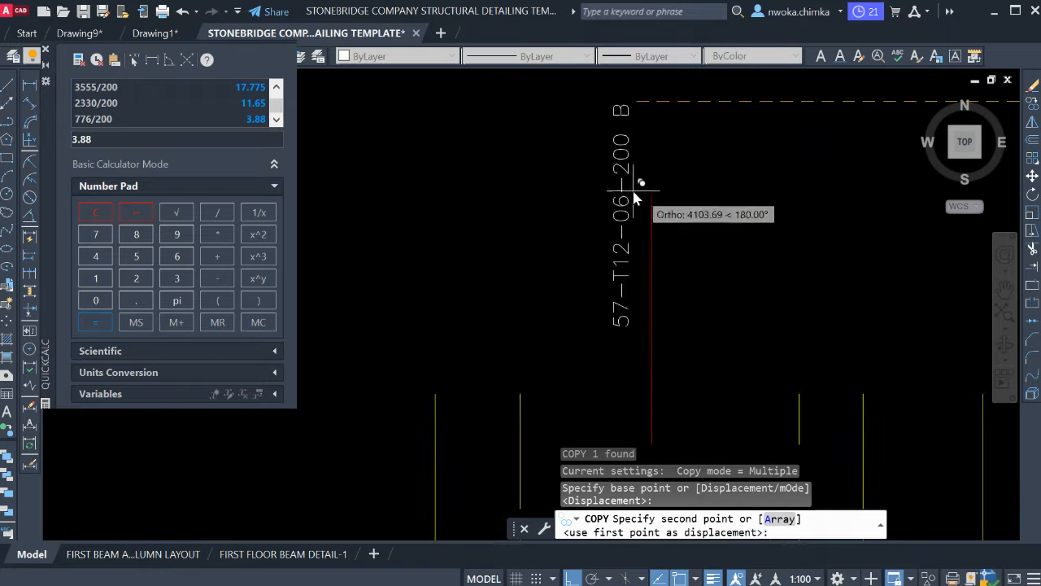
pyautogui.click(652, 194)
pyautogui.press('Escape')
# Change the copied label's text to 4-T12-05-200 B.
pyautogui.scroll(-3, 566, 175)
pyautogui.scroll(3, 604, 231)
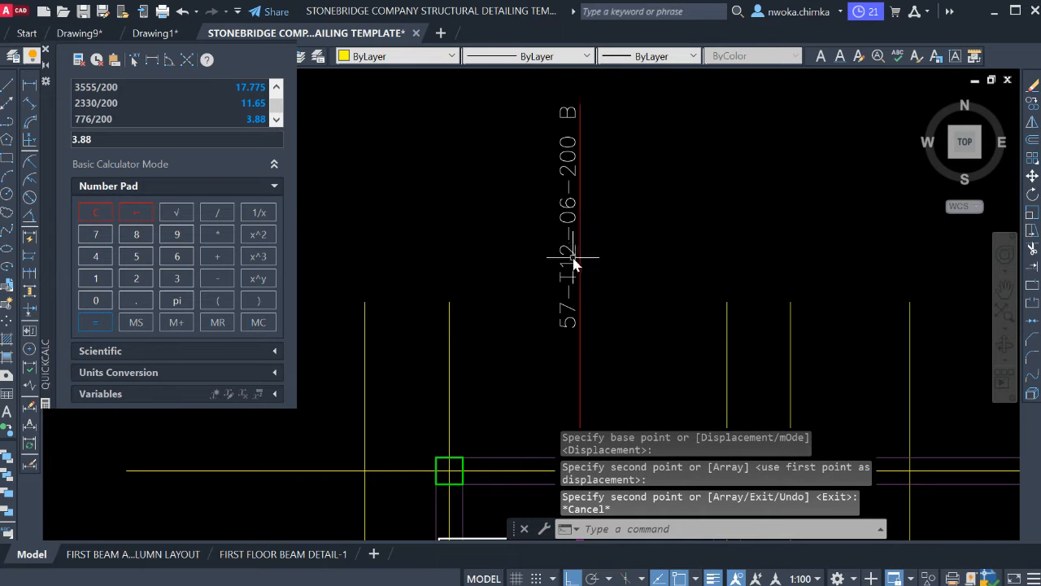
pyautogui.click(574, 259)
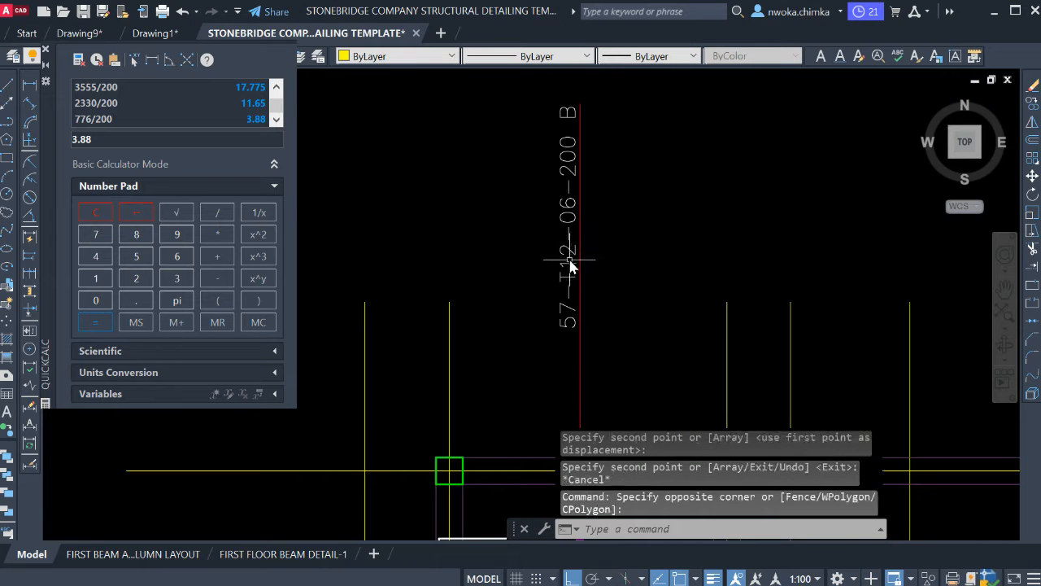
pyautogui.click(567, 271)
pyautogui.doubleClick(567, 271)
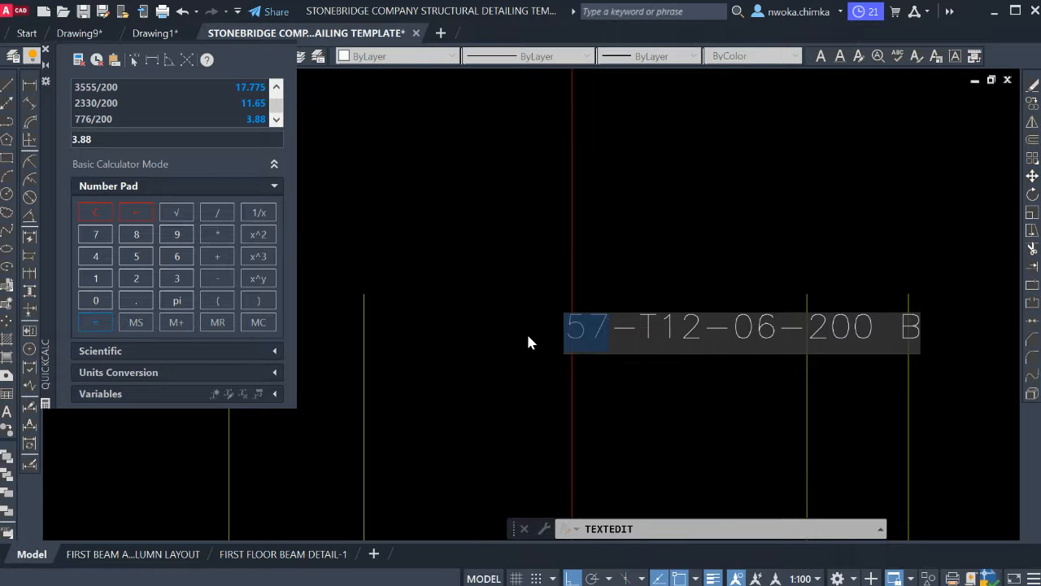
pyautogui.write('4')
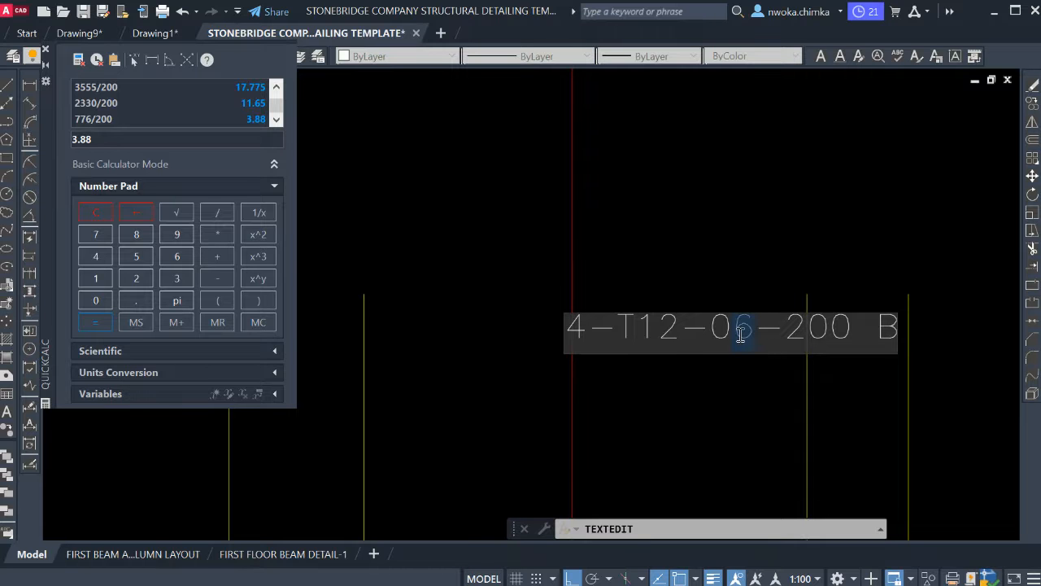
pyautogui.write('5')
pyautogui.click(786, 241)
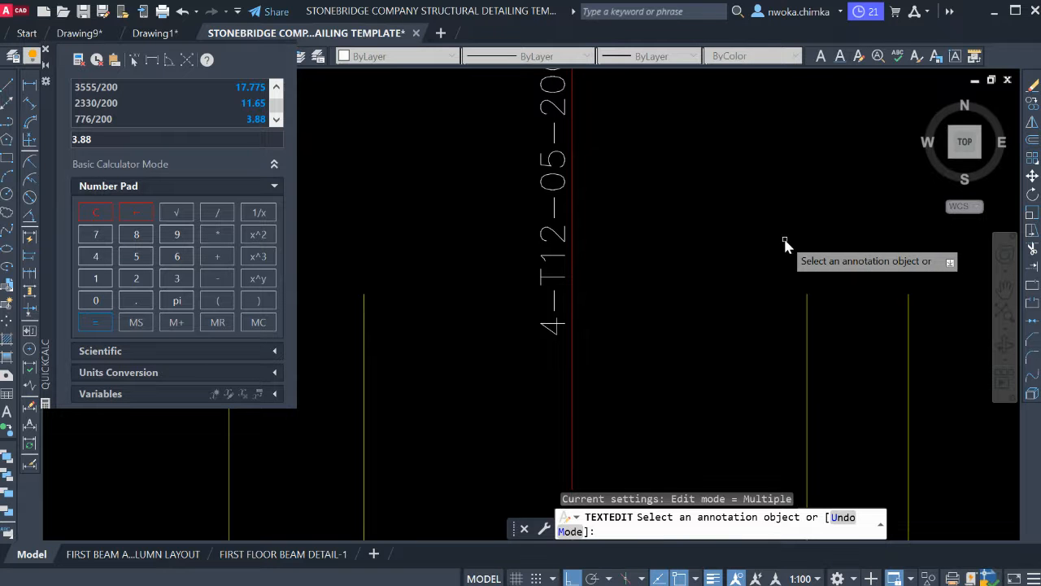
pyautogui.scroll(-3, 647, 227)
pyautogui.press('Escape')
# Copy the 4-T12-05-200 B callout with its line, ticks, arrows and dot horizontally to the bay above the crossed opening.
pyautogui.click(616, 203)
pyautogui.click(476, 284)
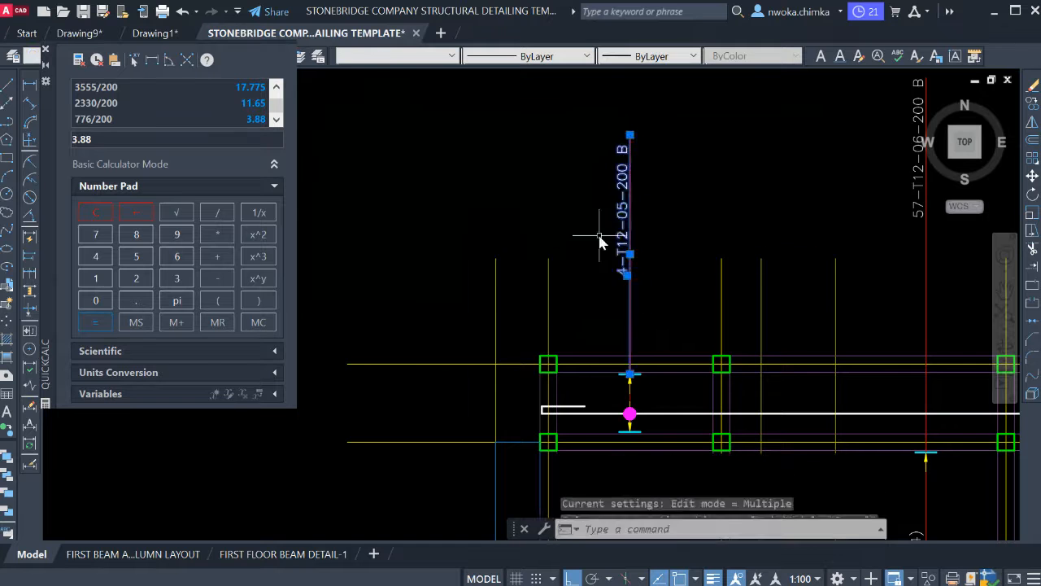
pyautogui.scroll(4, 691, 367)
pyautogui.click(488, 158)
pyautogui.scroll(-2, 543, 186)
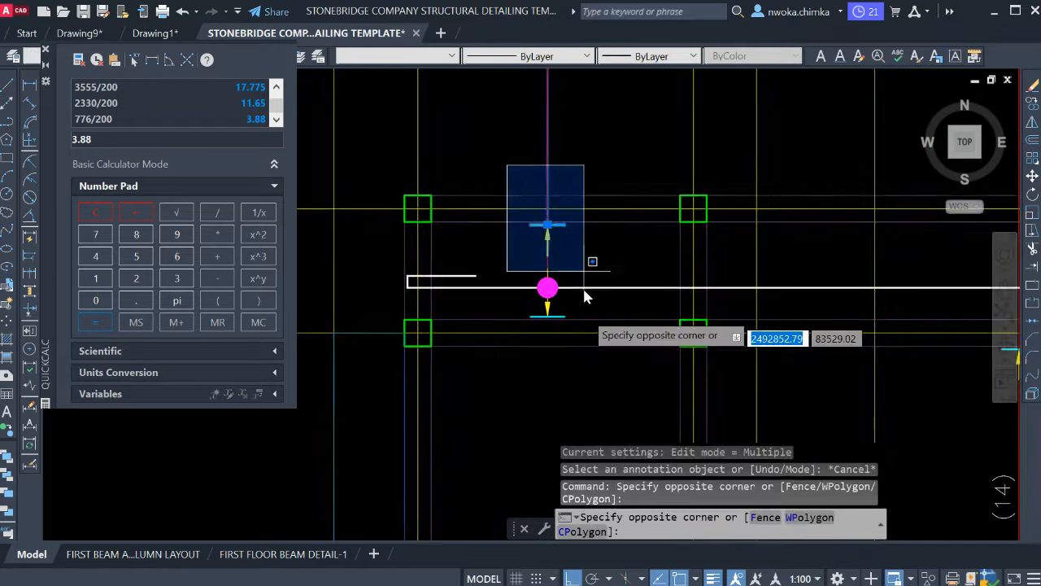
pyautogui.click(594, 330)
pyautogui.write('c')
pyautogui.press('Return')
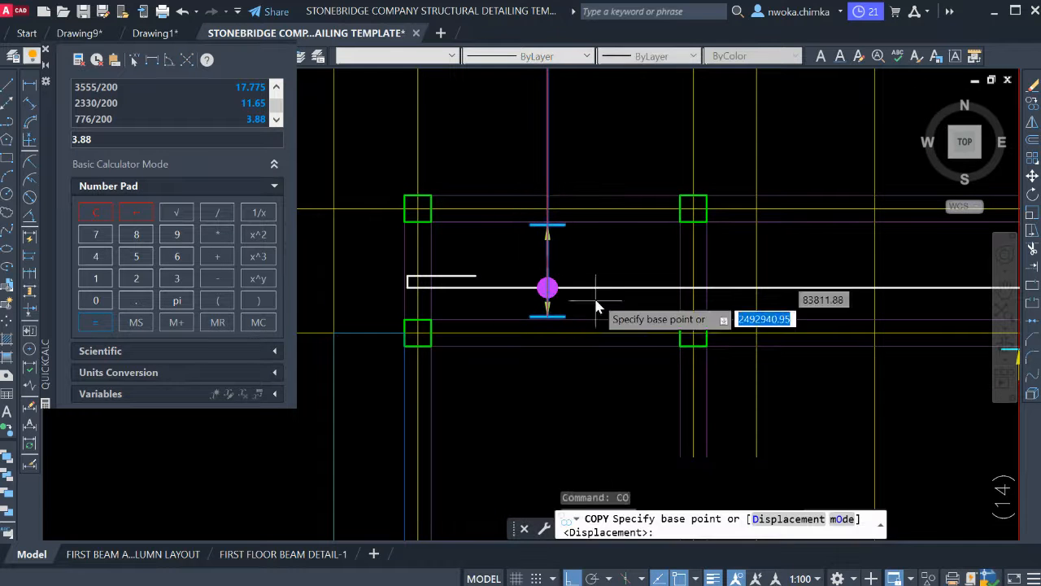
pyautogui.scroll(5, 483, 214)
pyautogui.click(397, 233)
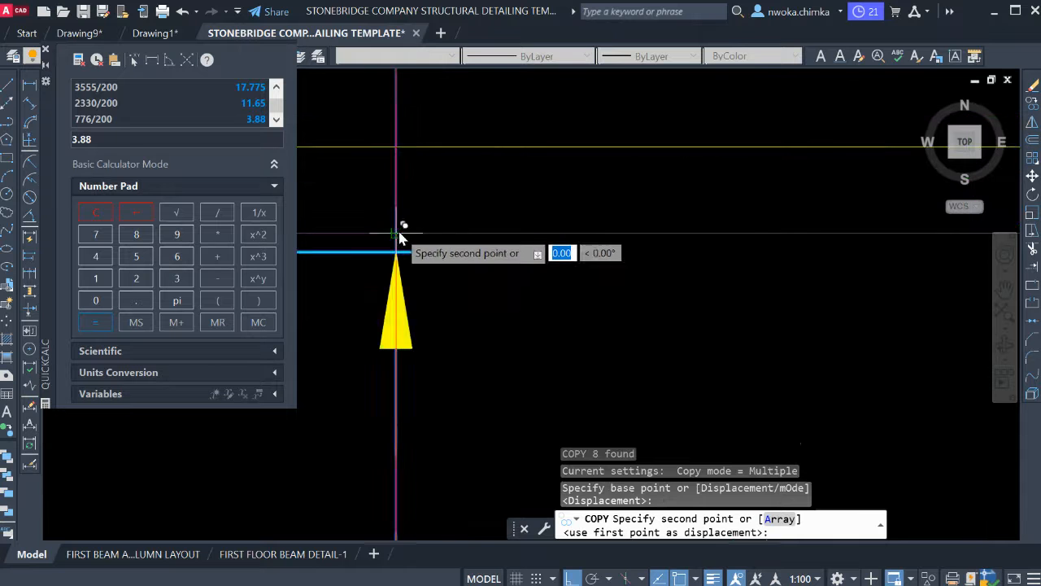
pyautogui.scroll(-10, 400, 233)
pyautogui.moveTo(624, 259); pyautogui.dragTo(567, 273, button='middle')
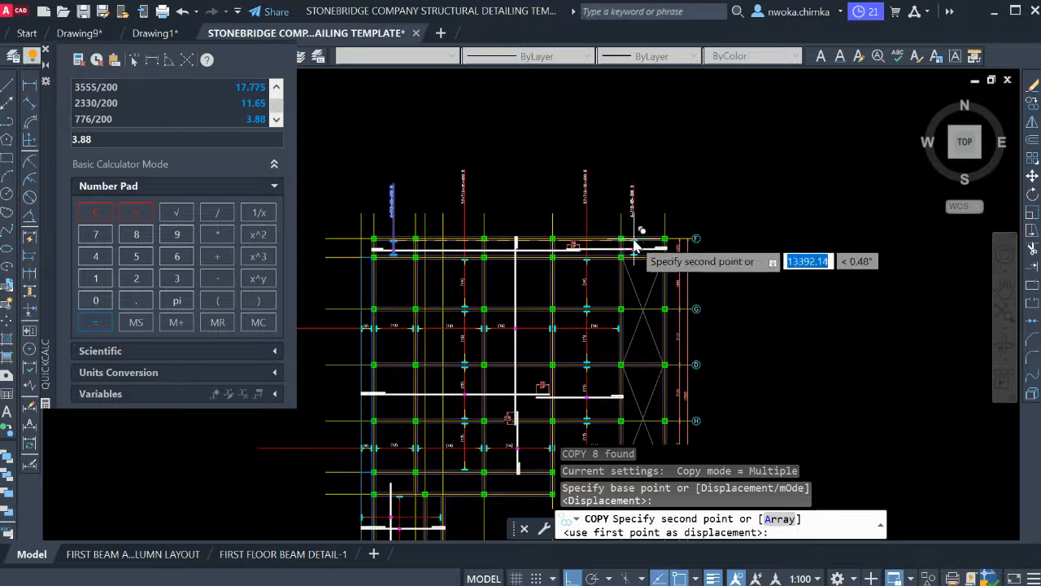
pyautogui.scroll(8, 675, 260)
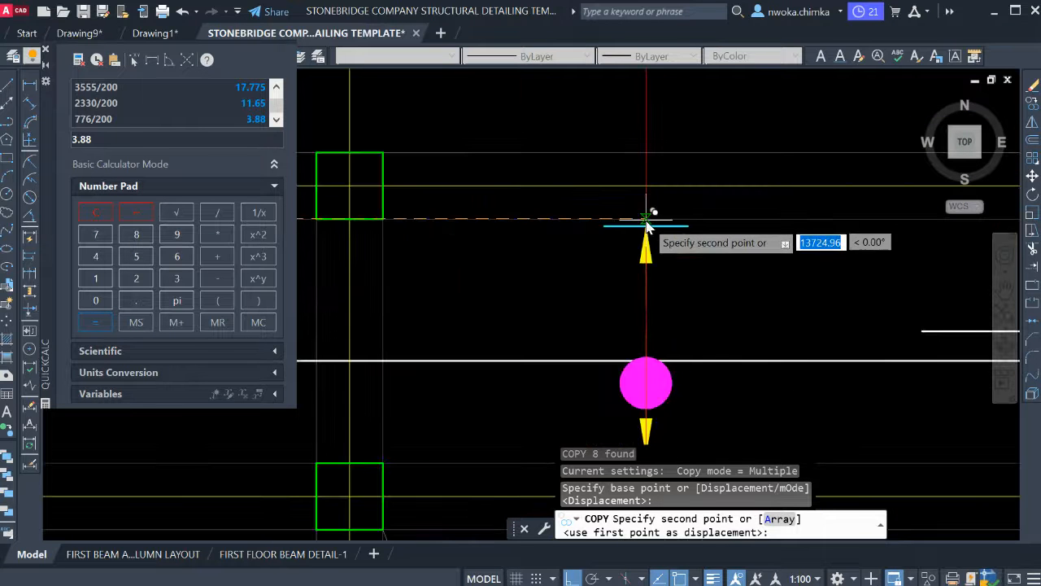
pyautogui.click(656, 226)
pyautogui.press('Escape')
# Move the copied magenta dot by its centre straight up onto the white bar, and close the calculator.
pyautogui.scroll(3, 680, 333)
pyautogui.click(679, 334)
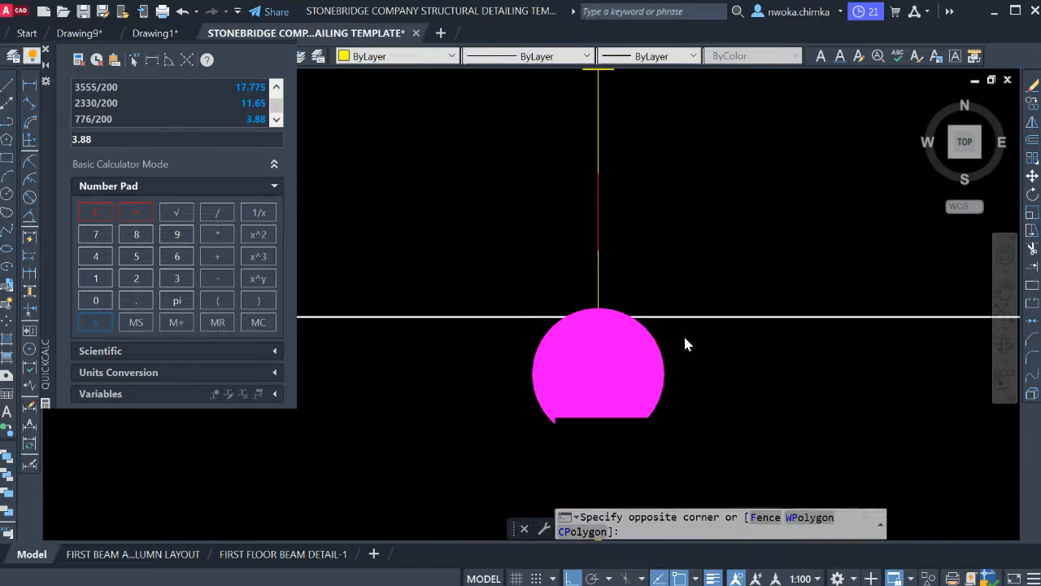
pyautogui.click(637, 353)
pyautogui.write('m')
pyautogui.press('Return')
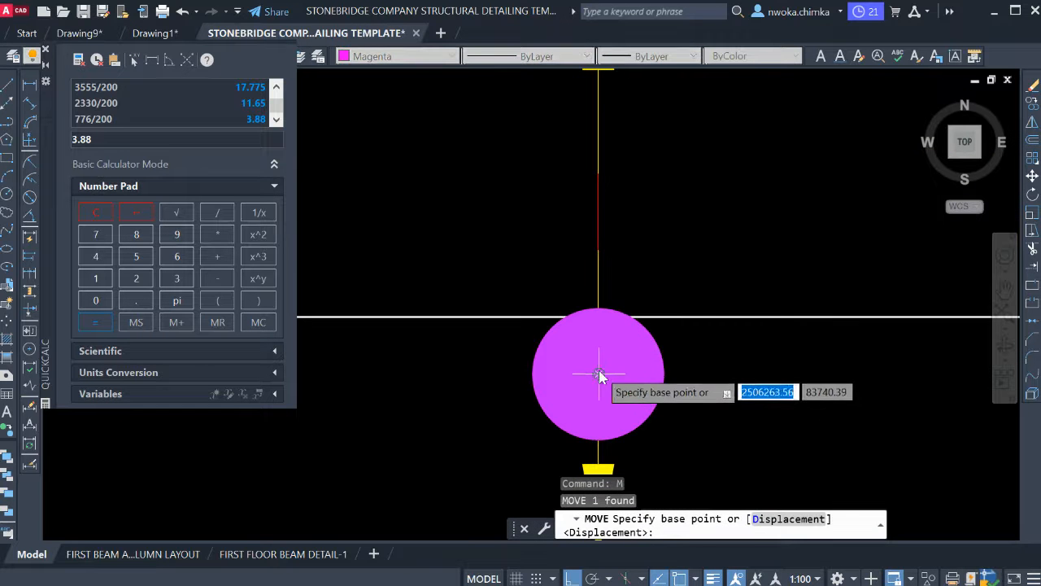
pyautogui.click(599, 374)
pyautogui.click(599, 318)
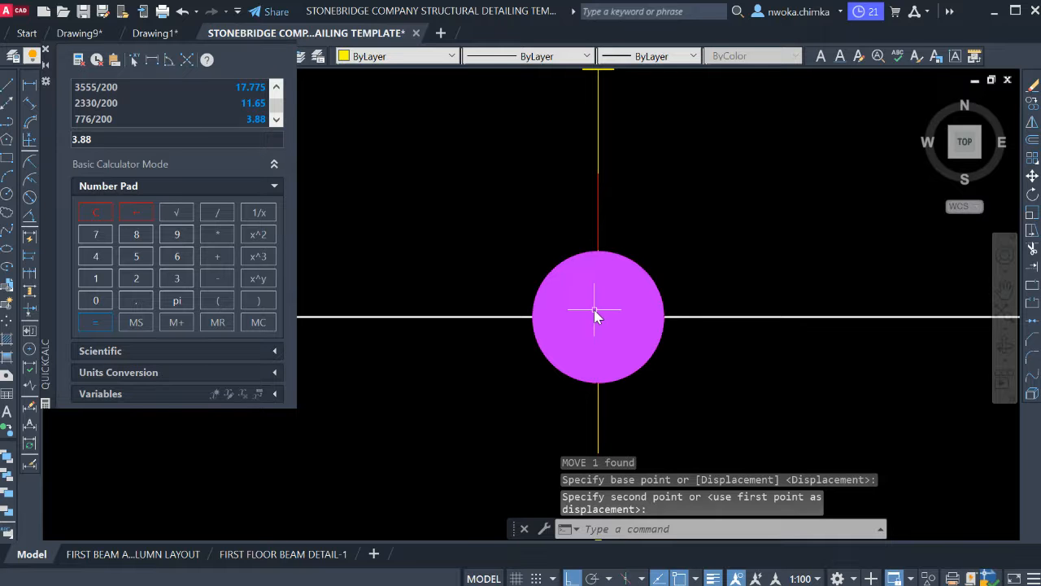
pyautogui.scroll(-2, 561, 326)
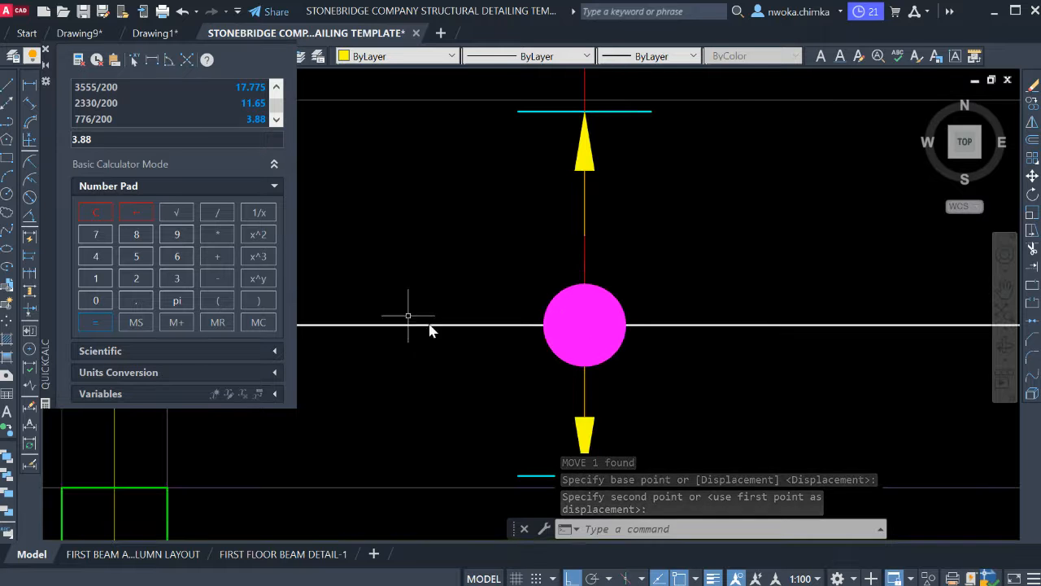
pyautogui.click(46, 48)
# Draw a horizontal construction line through the top end of the 4-T12-05-200 B callout line.
pyautogui.scroll(-6, 406, 309)
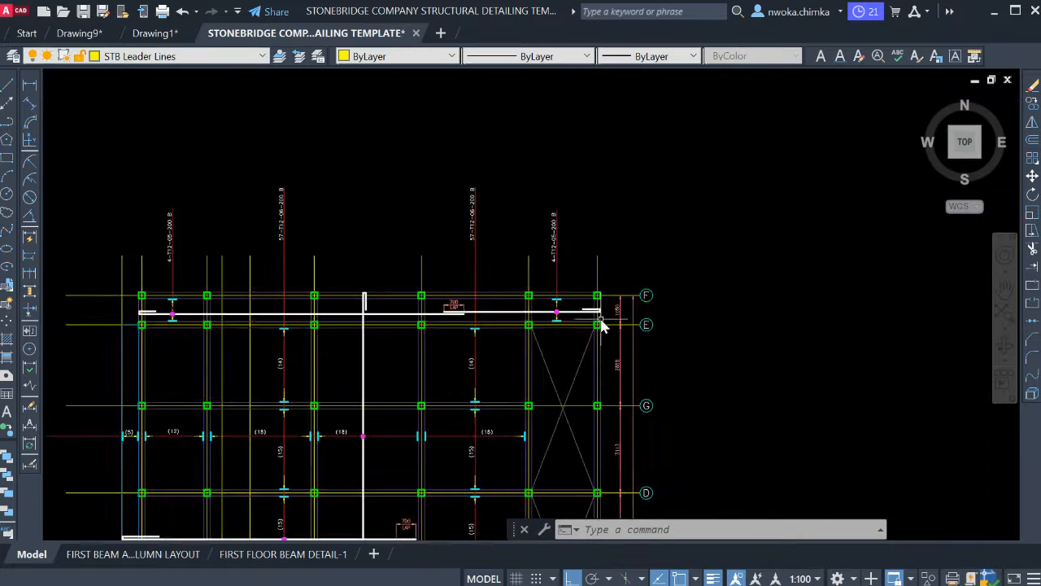
pyautogui.scroll(3, 602, 326)
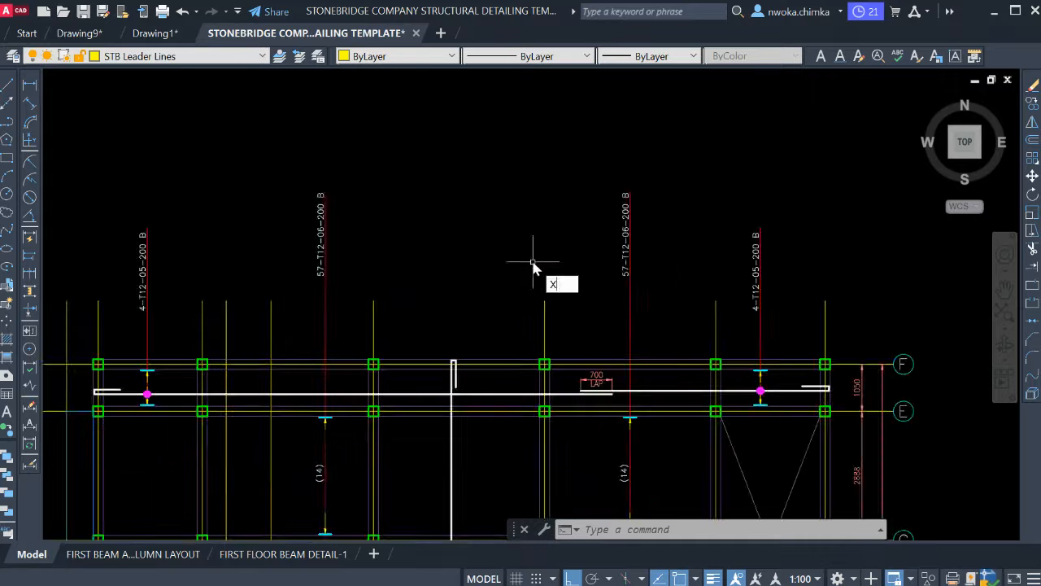
pyautogui.write('XL')
pyautogui.press('Return')
pyautogui.write('H')
pyautogui.press('Return')
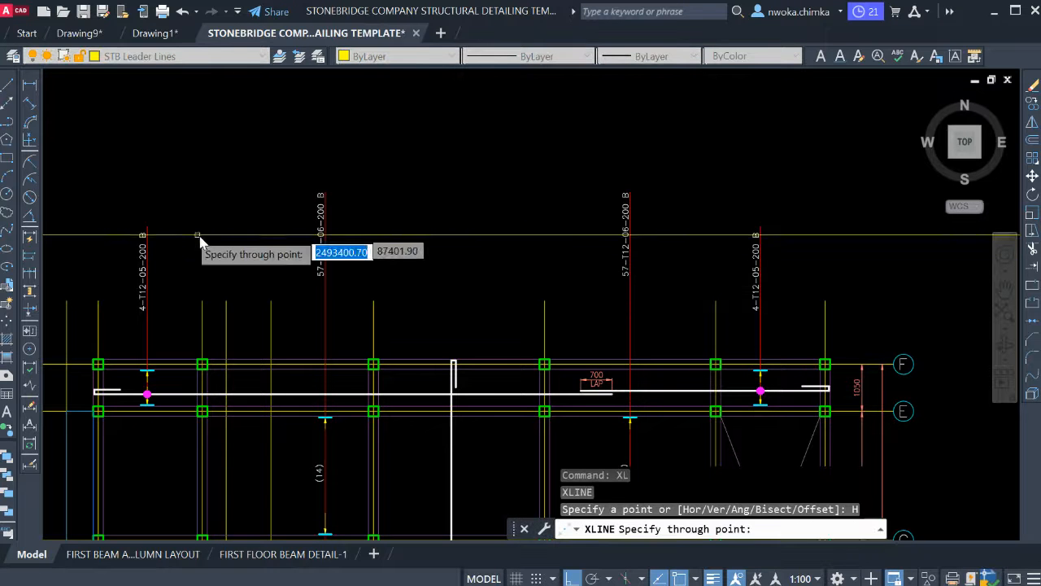
pyautogui.click(157, 227)
pyautogui.press('Escape')
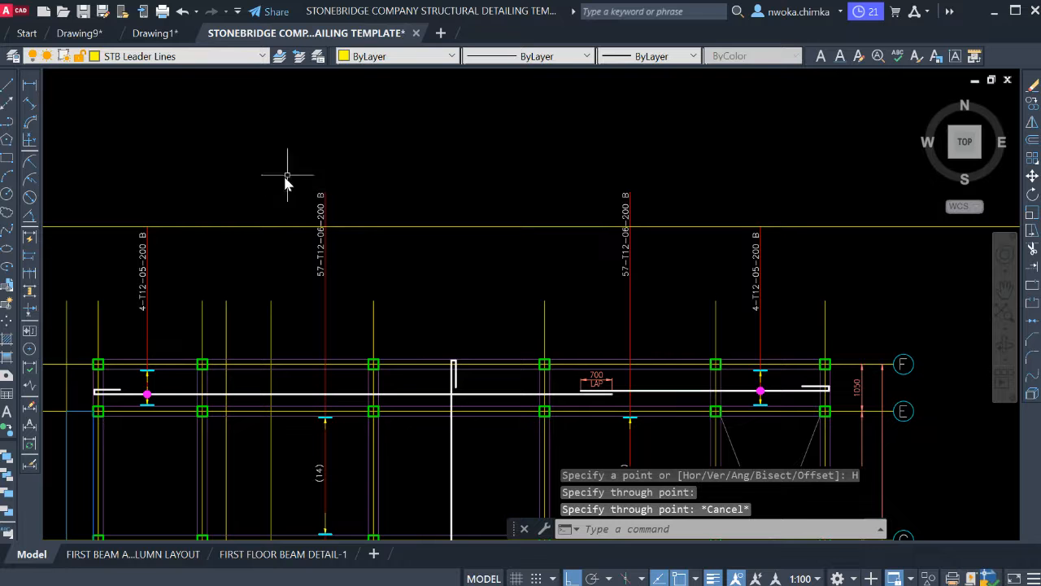
# Stretch the top ends of both 57-T12-06-200 B callout lines down to the horizontal construction line.
pyautogui.click(665, 157)
pyautogui.click(272, 204)
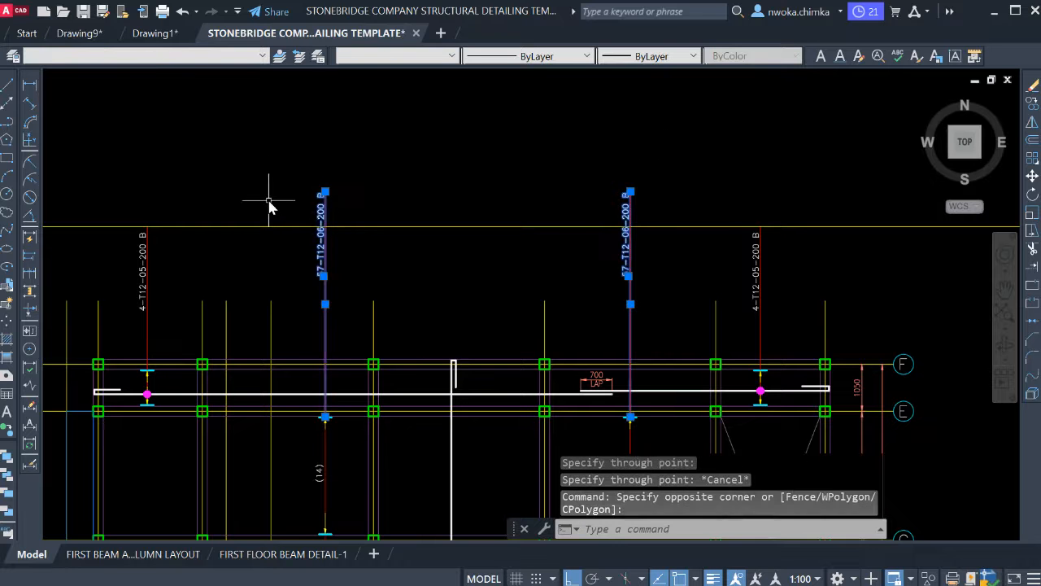
pyautogui.write('m')
pyautogui.press('Return')
pyautogui.scroll(4, 324, 198)
pyautogui.click(317, 198)
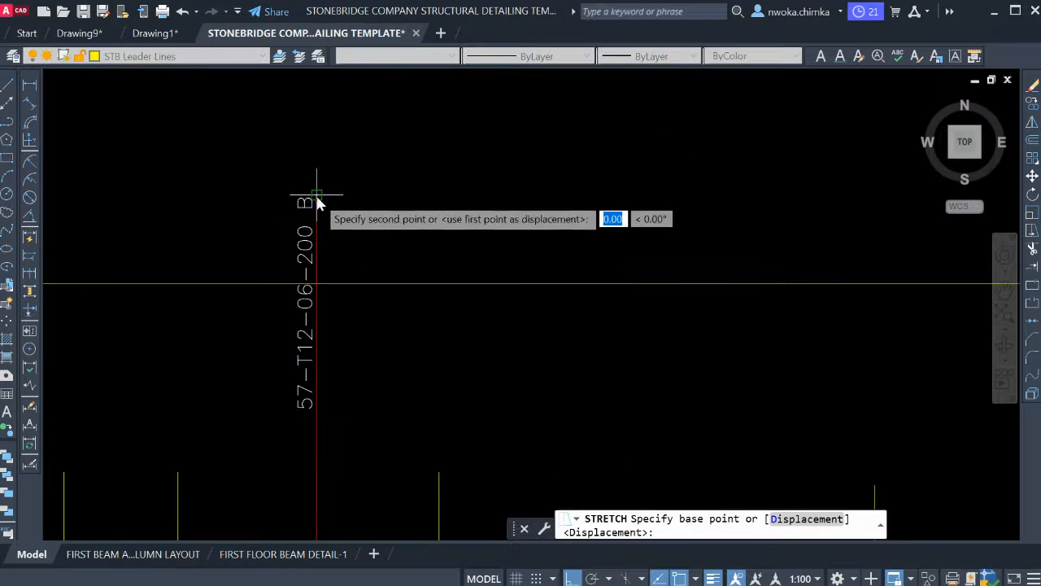
pyautogui.press('Escape')
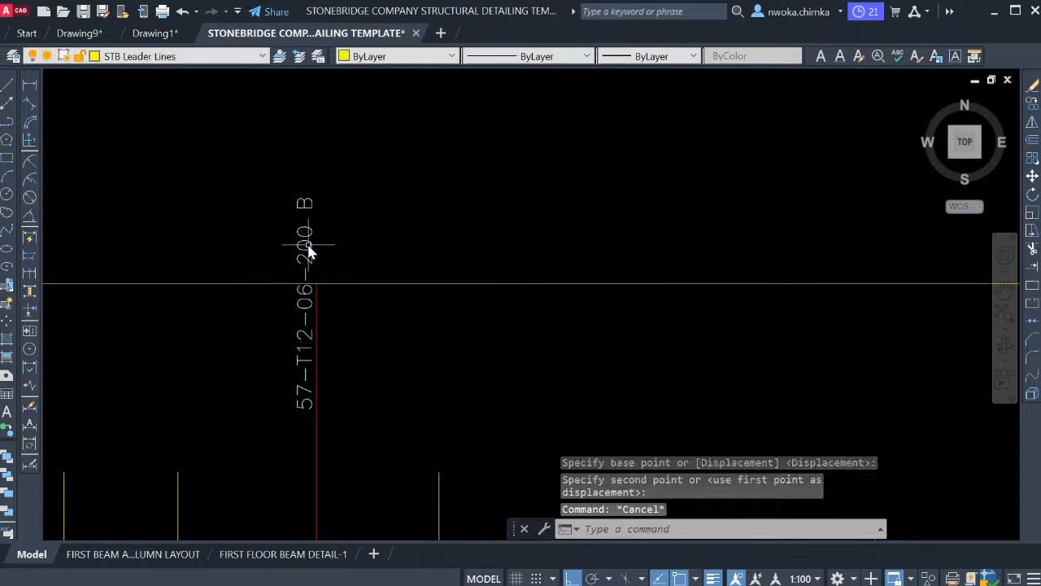
# Move the 57-T12-06-200 B text nearest the grid F bubble straight down beside its leader, to the level of the horizontal construction line.
pyautogui.scroll(-4, 507, 232)
pyautogui.scroll(2, 509, 232)
pyautogui.click(458, 220)
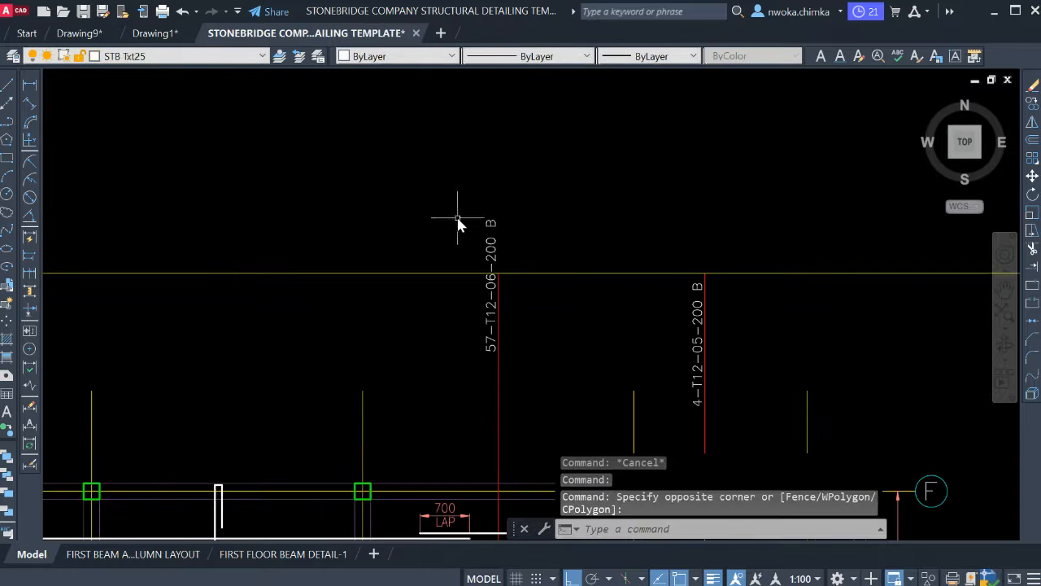
pyautogui.press('space')
pyautogui.click(472, 130)
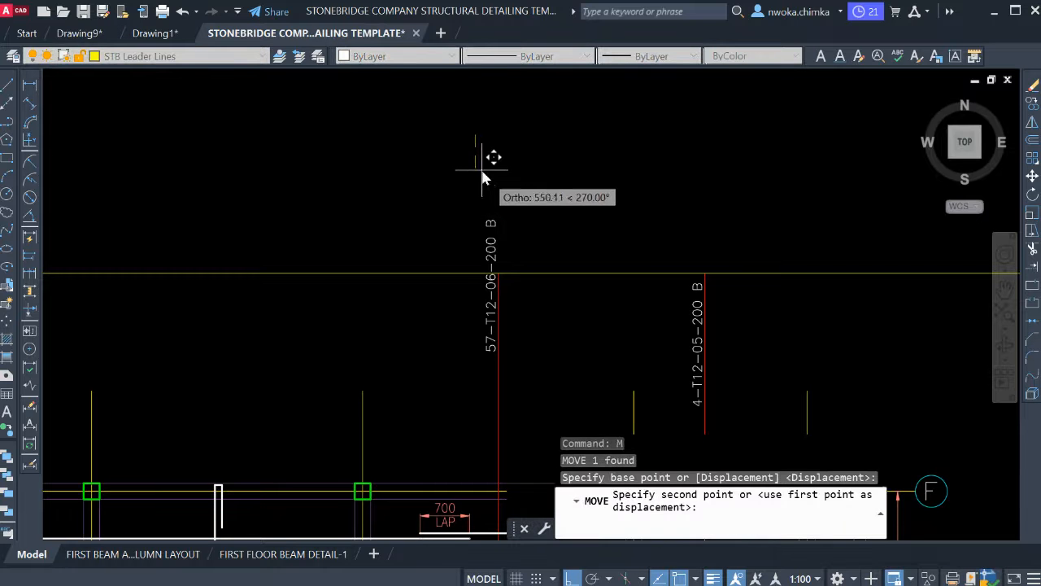
pyautogui.click(482, 173)
pyautogui.click(507, 209)
pyautogui.click(525, 215)
pyautogui.write('m')
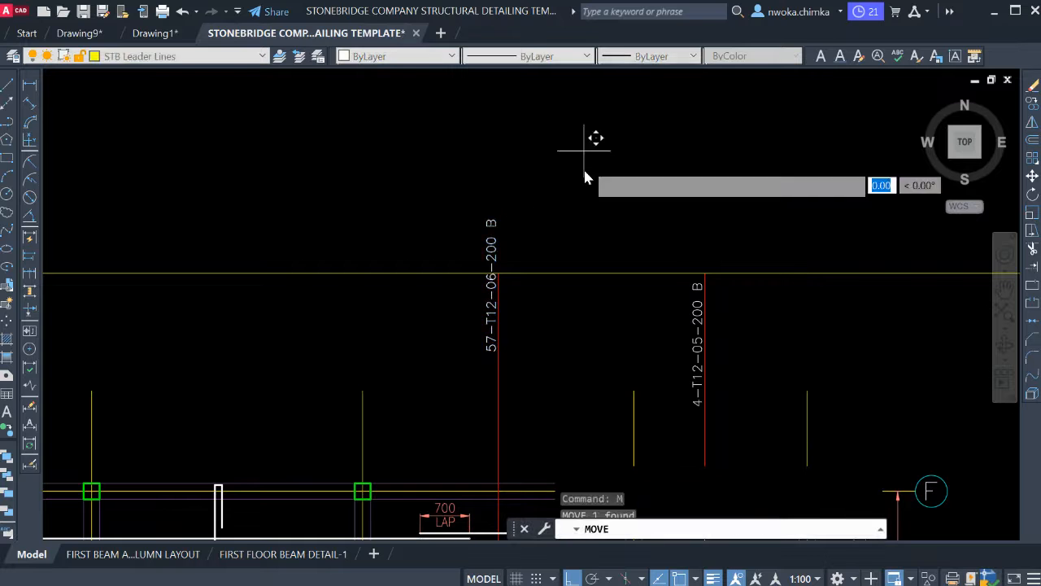
pyautogui.press('space')
pyautogui.click(582, 166)
pyautogui.click(577, 203)
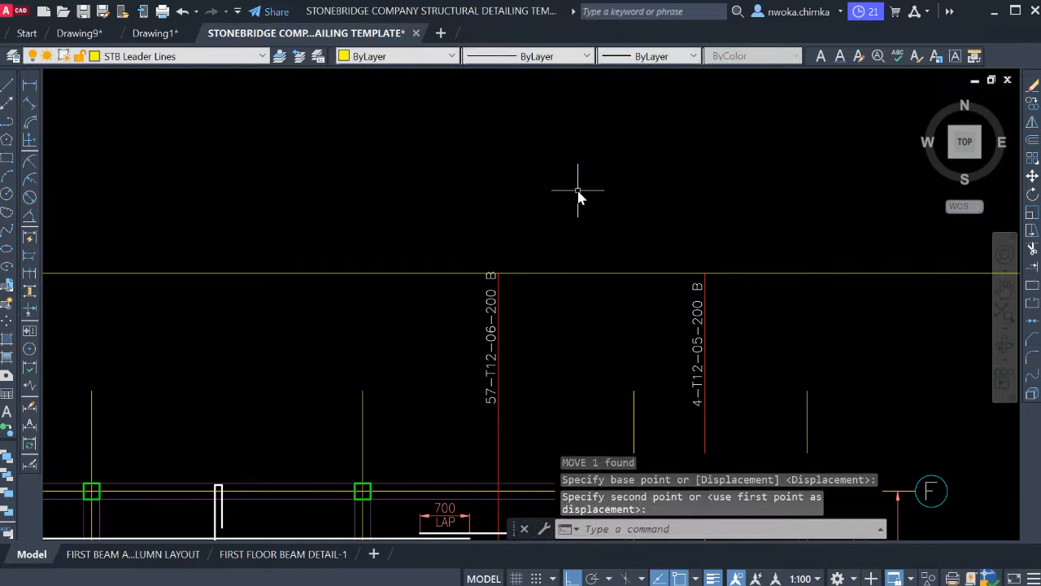
# Move the other 57-T12-06-200 B text straight down beside its leader, to the level of the horizontal construction line.
pyautogui.moveTo(576, 194); pyautogui.dragTo(922, 192, button='middle')
pyautogui.click(361, 229)
pyautogui.click(361, 228)
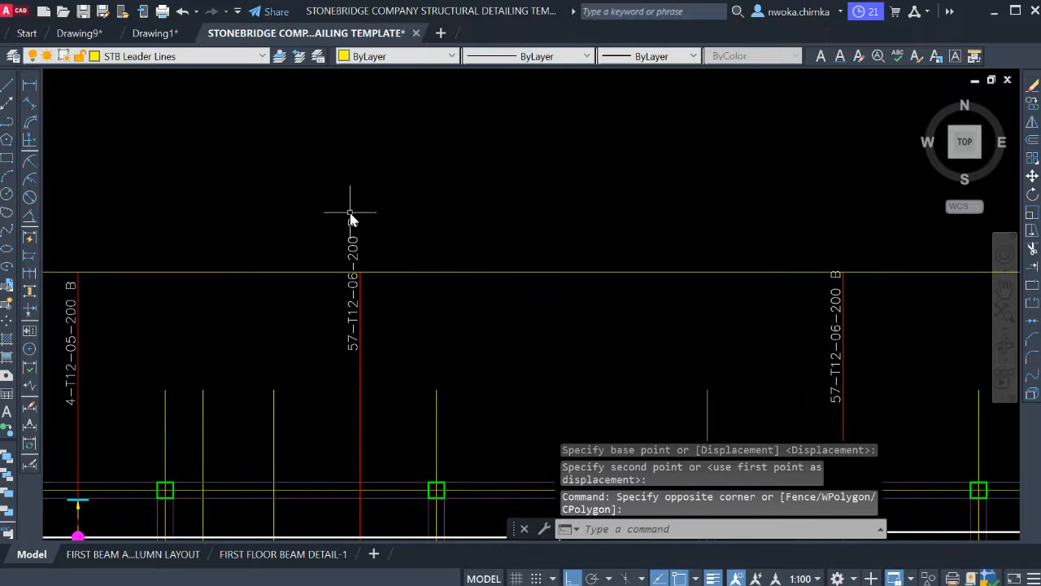
pyautogui.click(351, 218)
pyautogui.click(388, 217)
pyautogui.write('m')
pyautogui.press('space')
pyautogui.scroll(4, 432, 218)
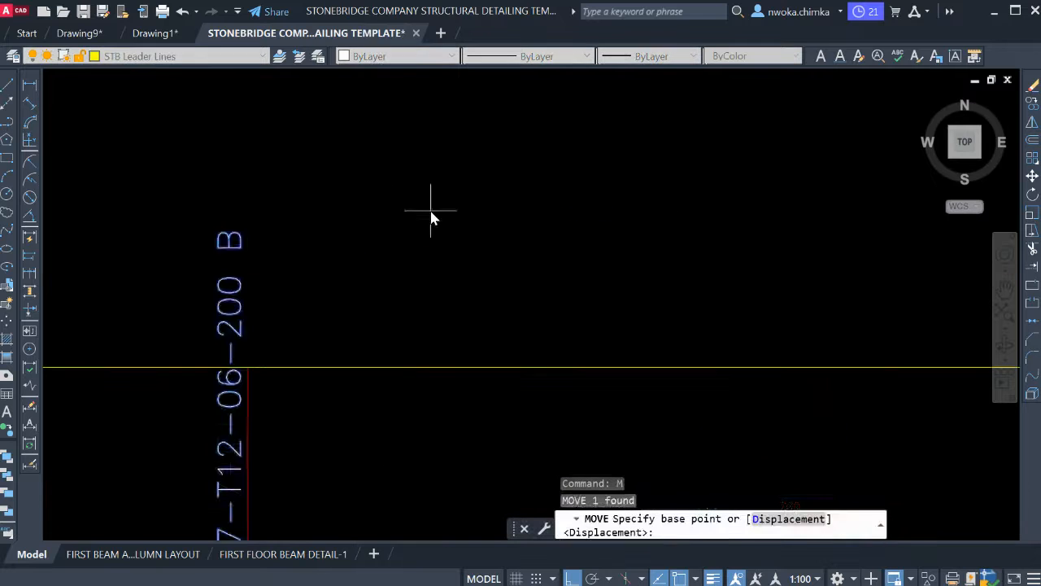
pyautogui.click(431, 213)
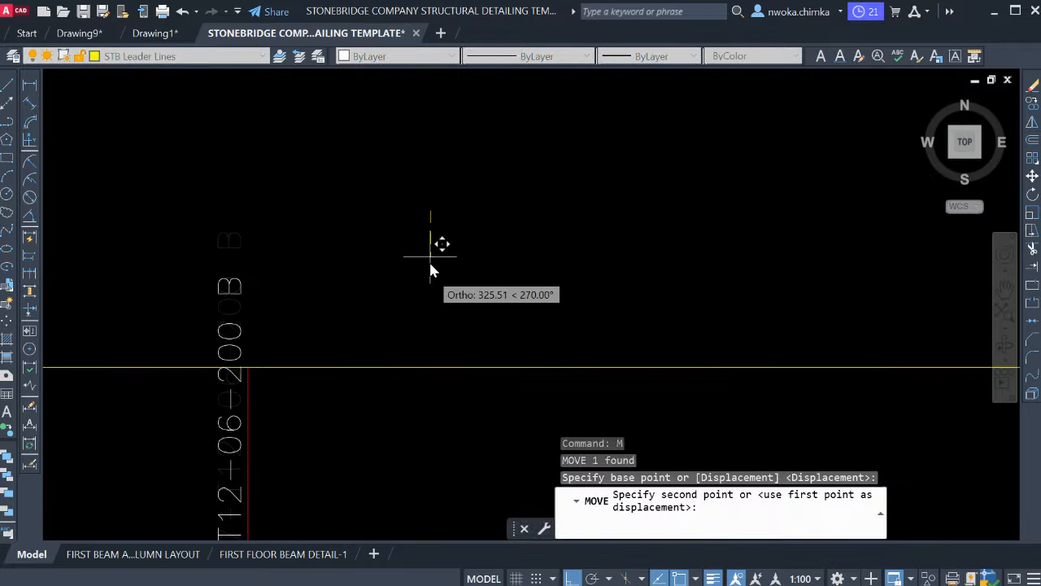
pyautogui.click(428, 334)
pyautogui.scroll(-3, 559, 378)
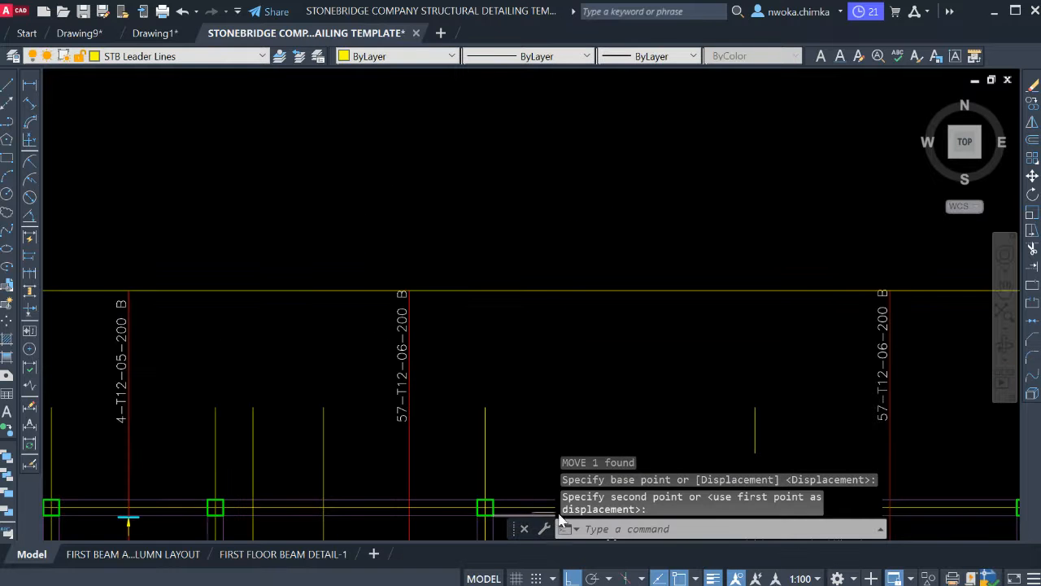
# Review the slab bars, laps, range markers and callouts across the bays between grids F and B for missing reinforcement.
pyautogui.scroll(-3, 526, 326)
pyautogui.scroll(3, 479, 366)
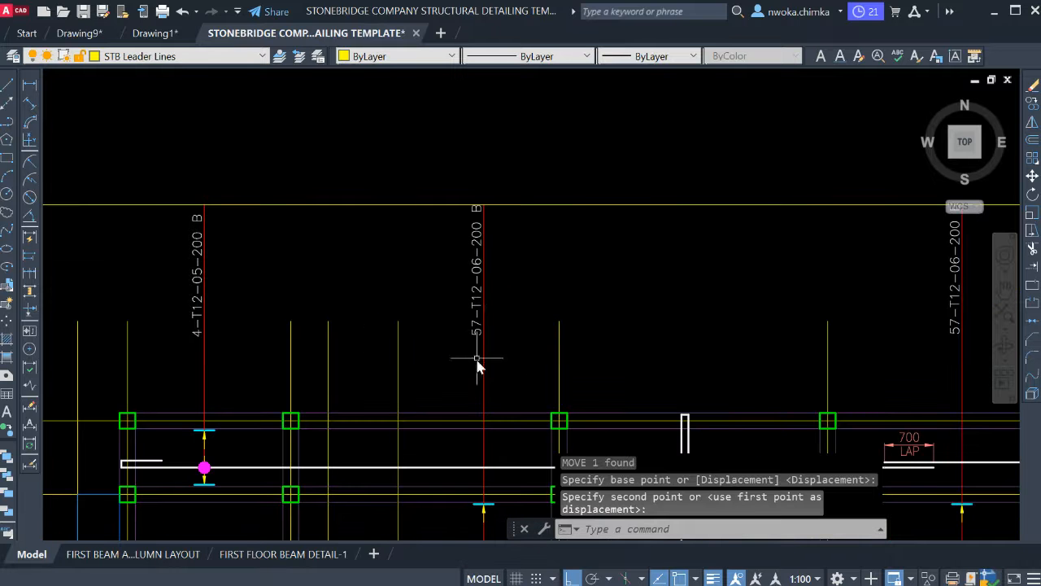
pyautogui.scroll(-2, 521, 370)
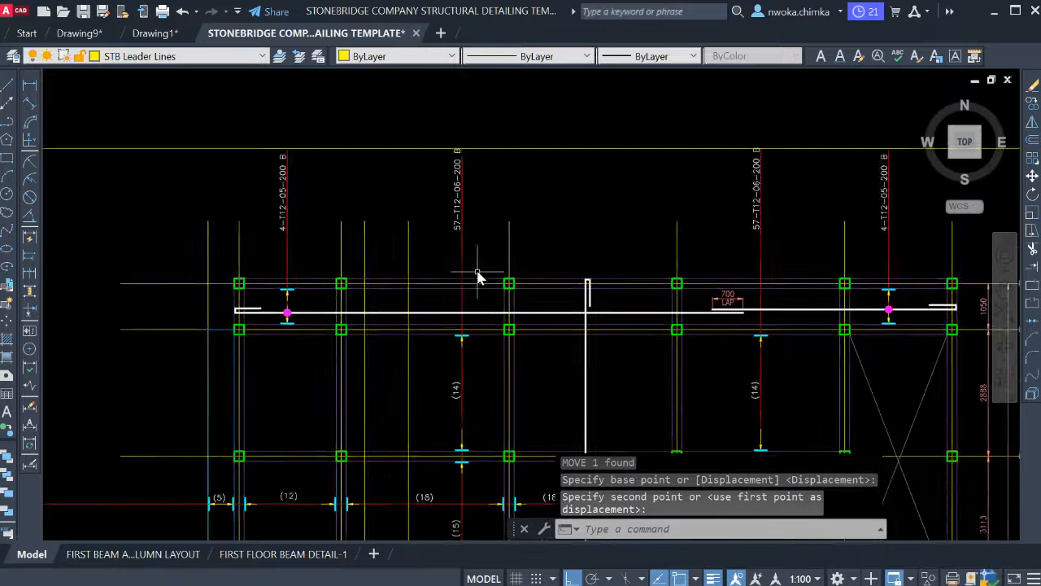
pyautogui.scroll(4, 407, 291)
pyautogui.scroll(-3, 298, 281)
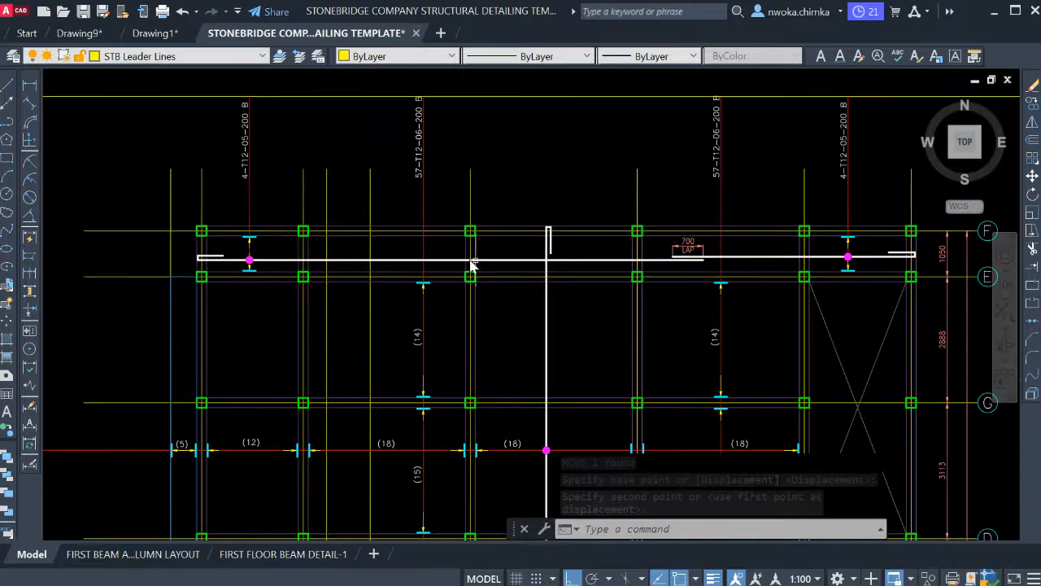
pyautogui.scroll(3, 765, 263)
pyautogui.scroll(-4, 666, 266)
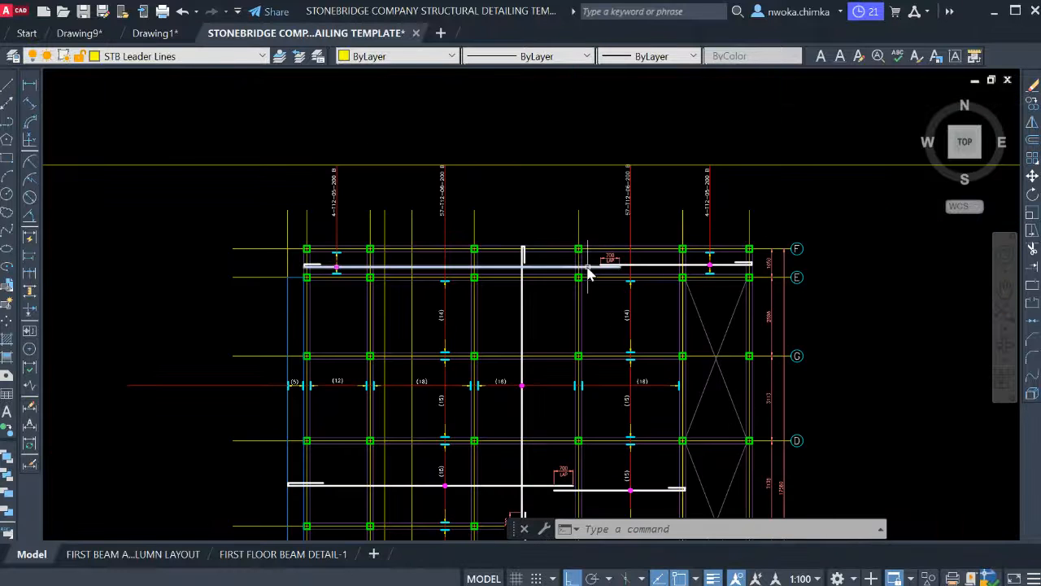
pyautogui.scroll(2, 658, 274)
pyautogui.scroll(-2, 612, 297)
pyautogui.scroll(2, 615, 382)
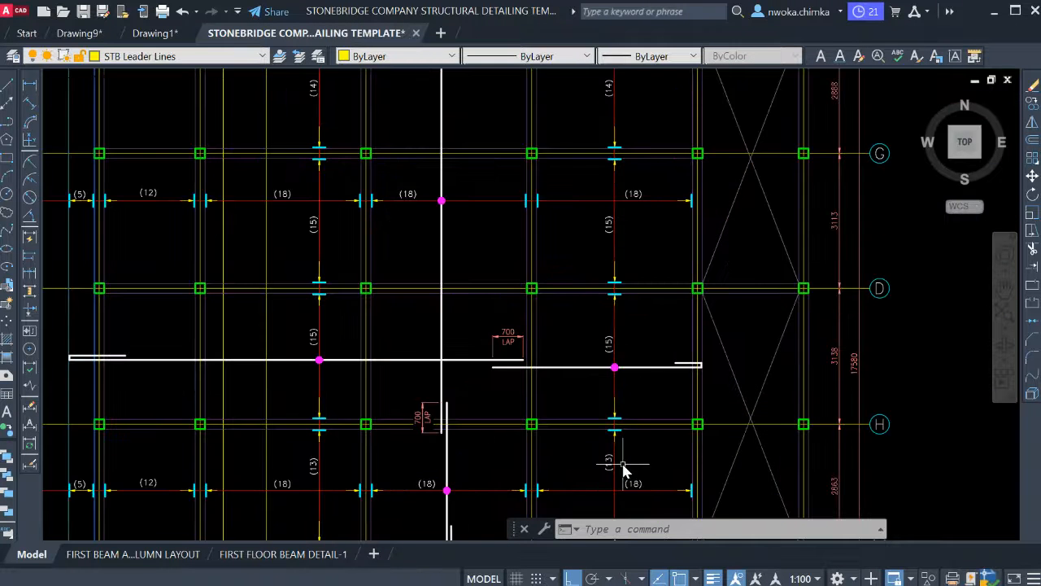
pyautogui.scroll(-2, 600, 408)
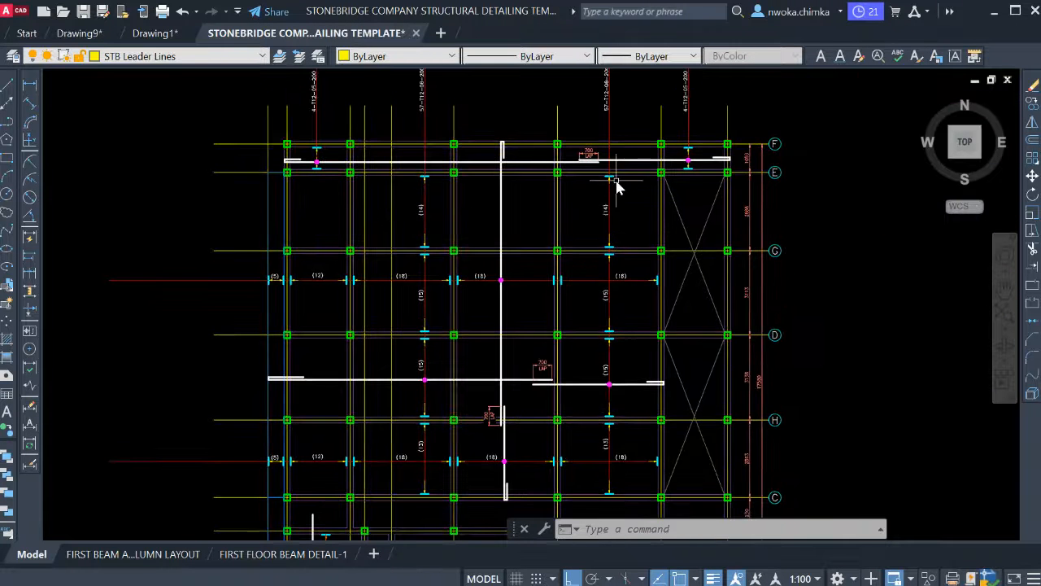
pyautogui.scroll(4, 616, 187)
pyautogui.moveTo(623, 187); pyautogui.dragTo(561, 213, button='middle')
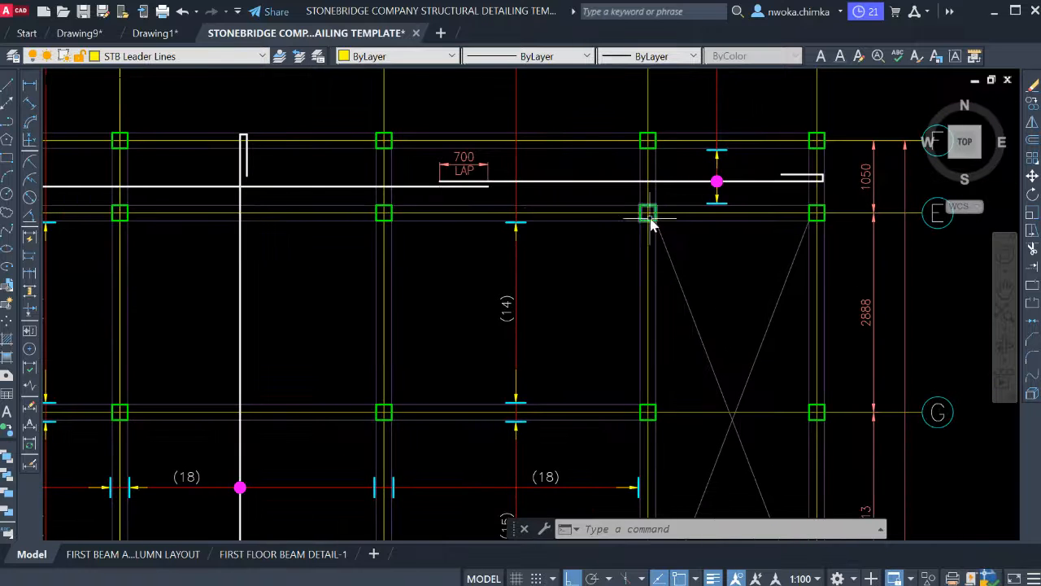
pyautogui.moveTo(633, 205); pyautogui.dragTo(588, 255, button='middle')
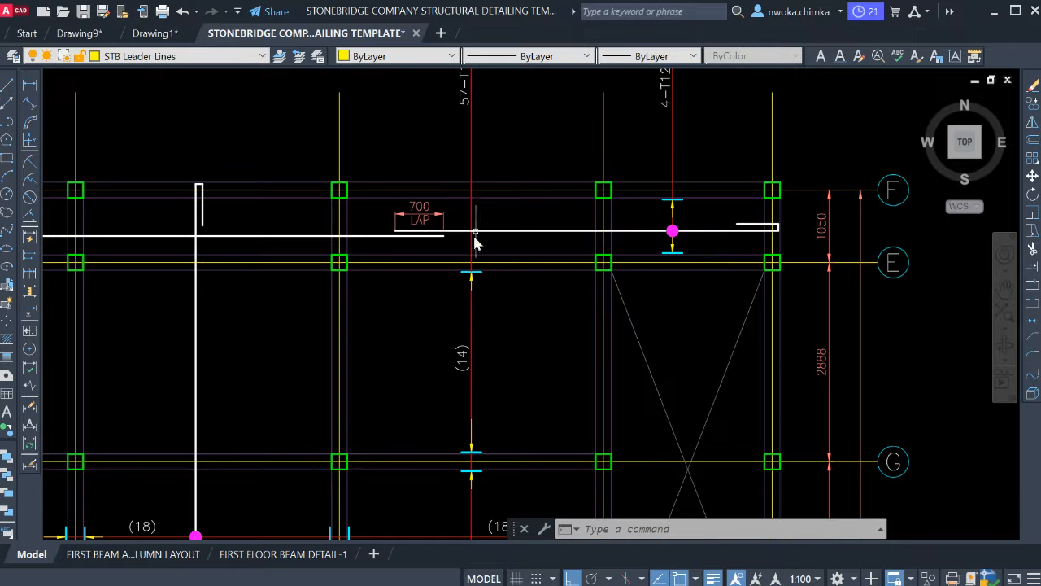
pyautogui.scroll(-5, 476, 301)
pyautogui.scroll(3, 491, 258)
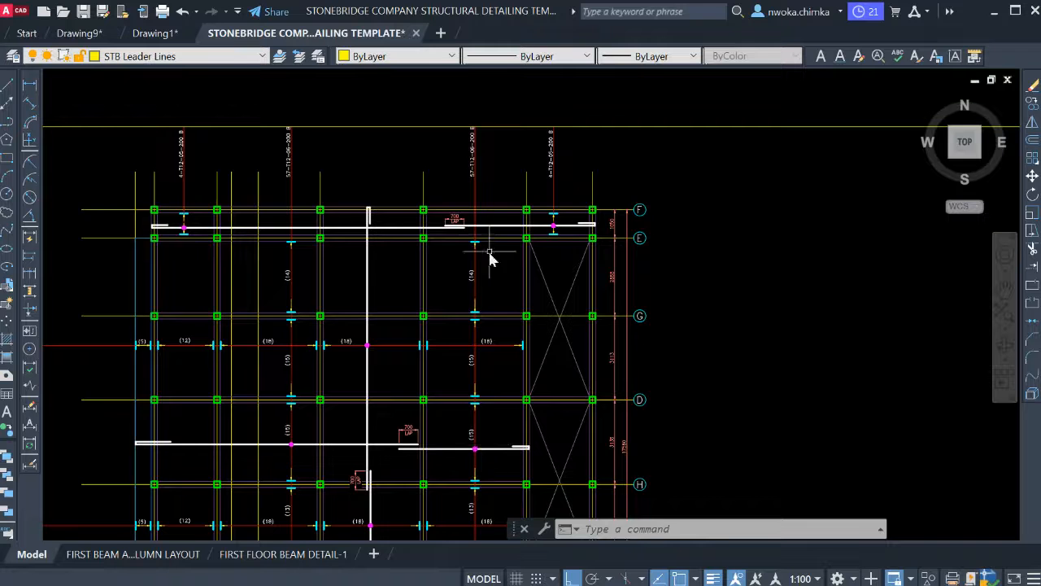
pyautogui.scroll(2, 550, 271)
pyautogui.scroll(-2, 618, 243)
pyautogui.moveTo(513, 286); pyautogui.dragTo(643, 241, button='middle')
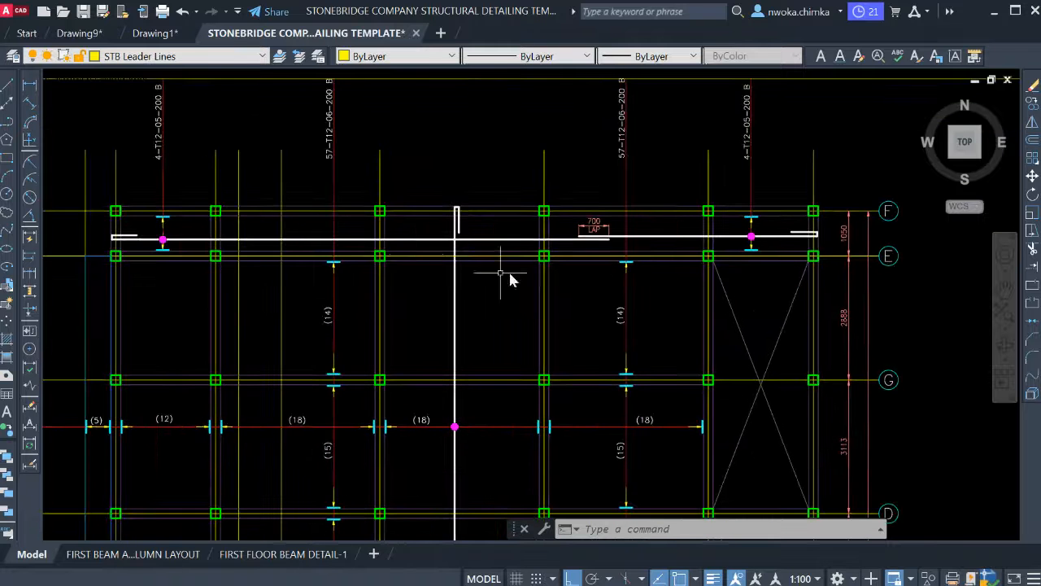
pyautogui.moveTo(347, 242); pyautogui.dragTo(347, 240, button='middle')
pyautogui.scroll(-5, 348, 239)
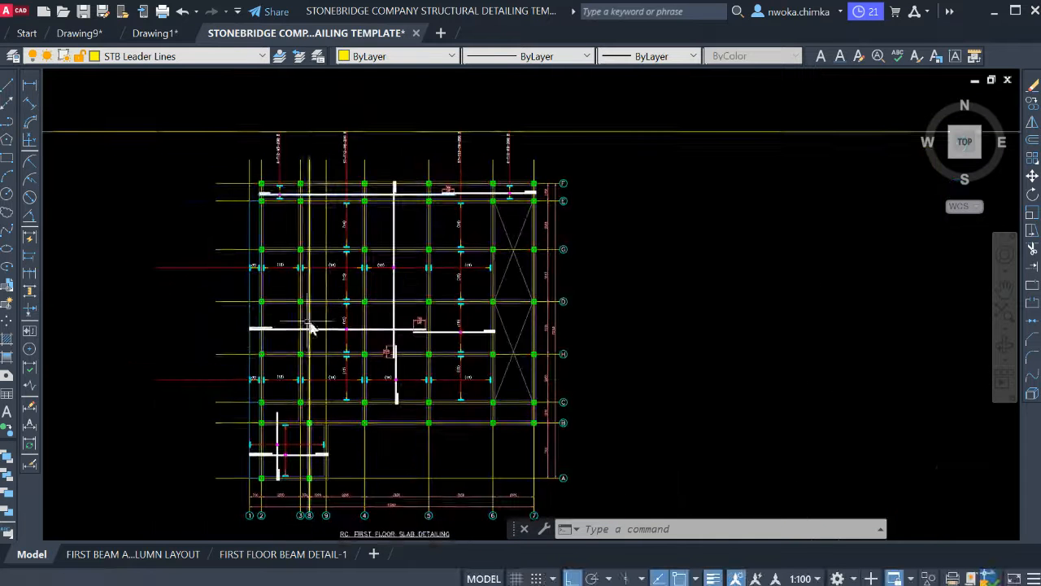
pyautogui.scroll(5, 210, 332)
pyautogui.scroll(-3, 241, 328)
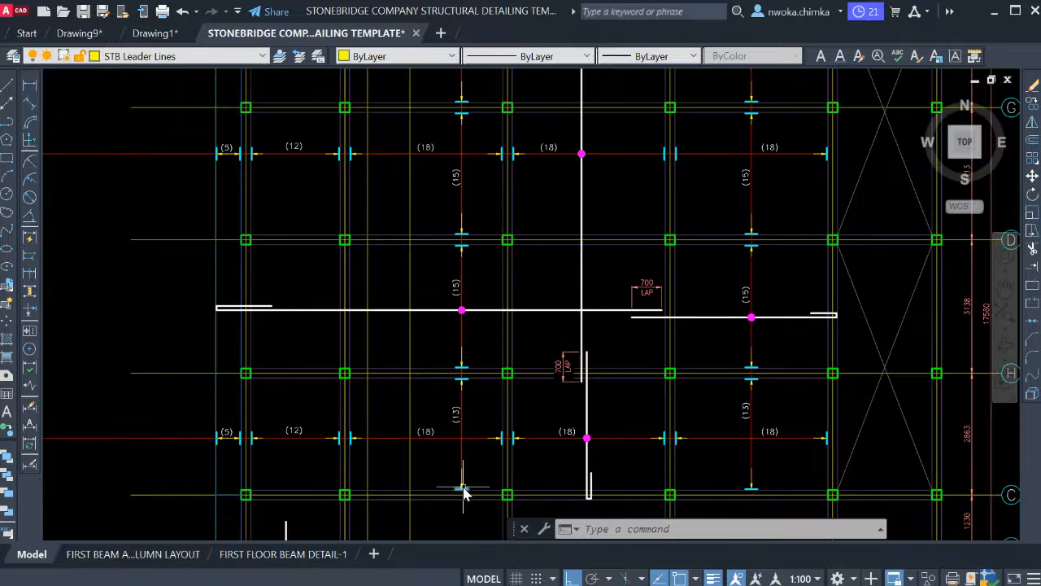
pyautogui.moveTo(474, 278)
pyautogui.mouseDown(button='middle')
pyautogui.moveTo(475, 448)
pyautogui.moveTo(465, 350)
pyautogui.mouseUp(button='middle')
pyautogui.scroll(4, 466, 226)
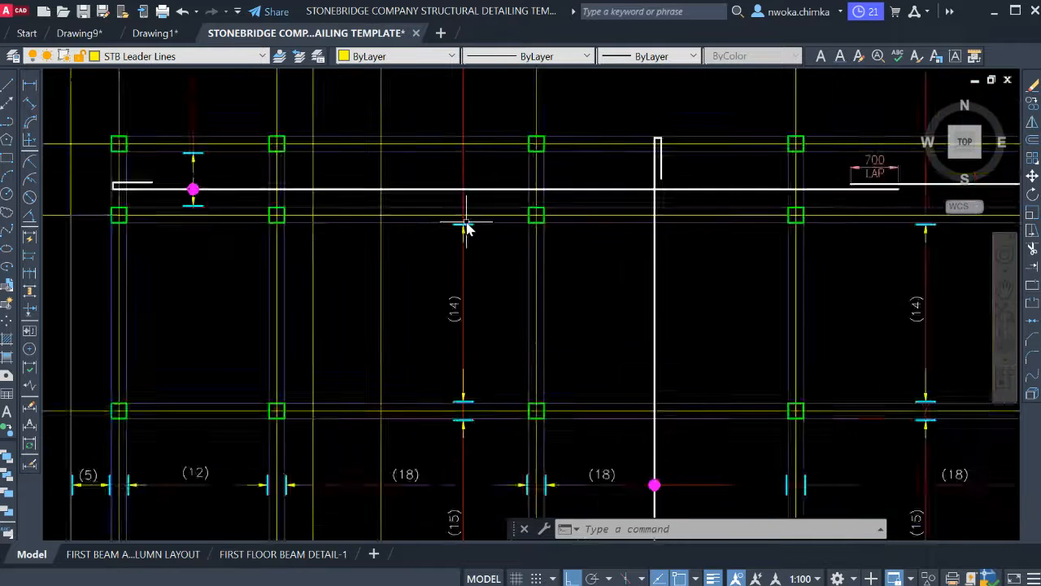
pyautogui.moveTo(466, 219); pyautogui.dragTo(463, 277, button='middle')
pyautogui.scroll(-2, 464, 276)
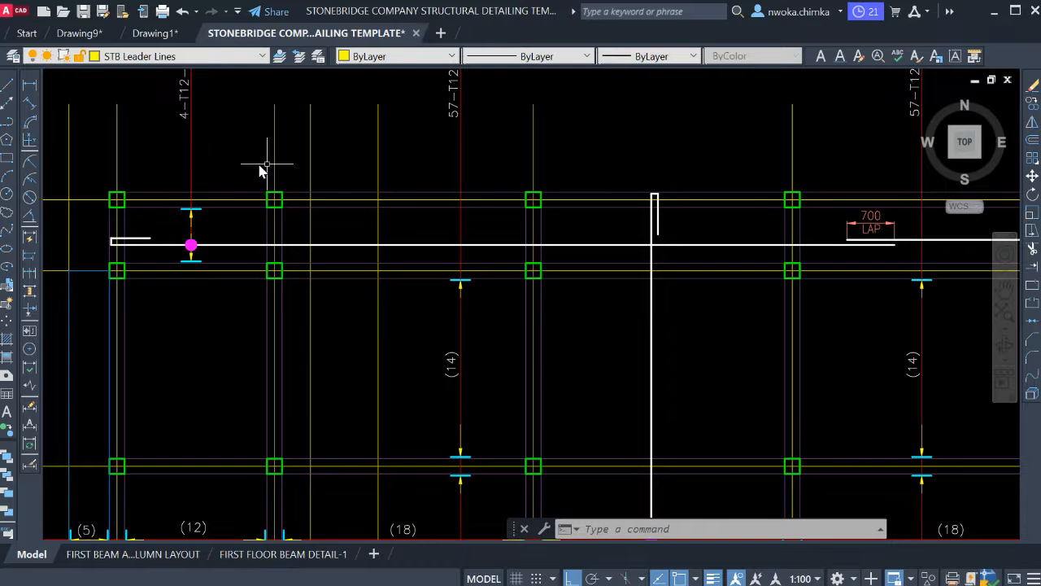
pyautogui.scroll(-5, 361, 193)
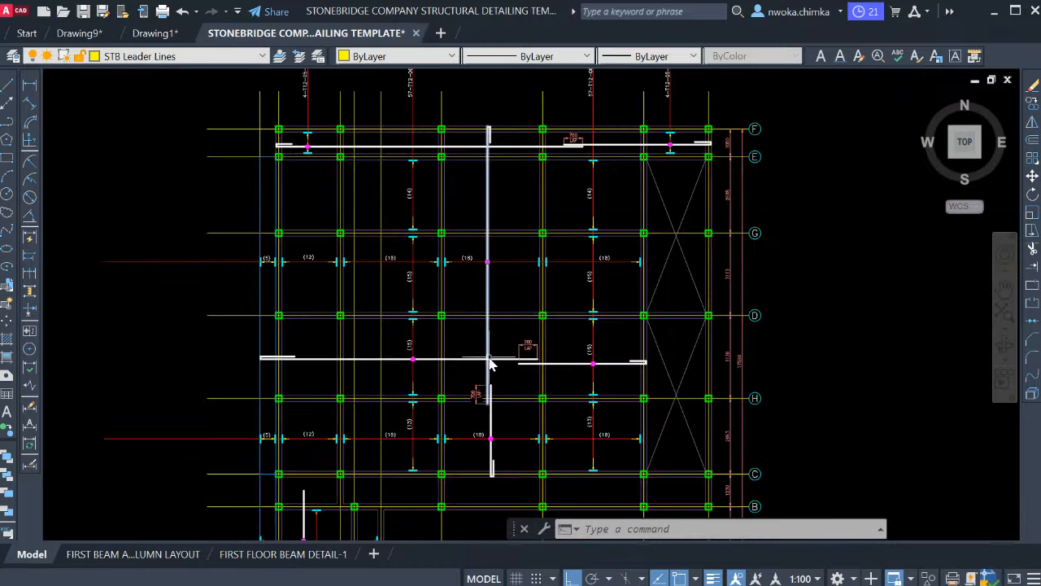
# Stretch the hooked lower end of the vertical bar from grid C straight down to the outer edge of the grid B beam.
pyautogui.scroll(6, 485, 264)
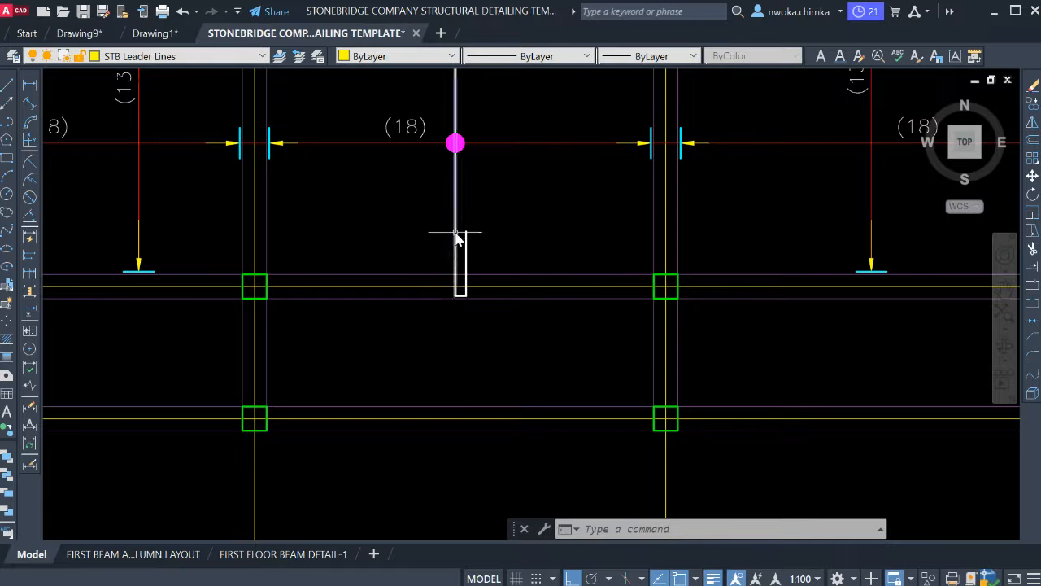
pyautogui.scroll(-2, 461, 333)
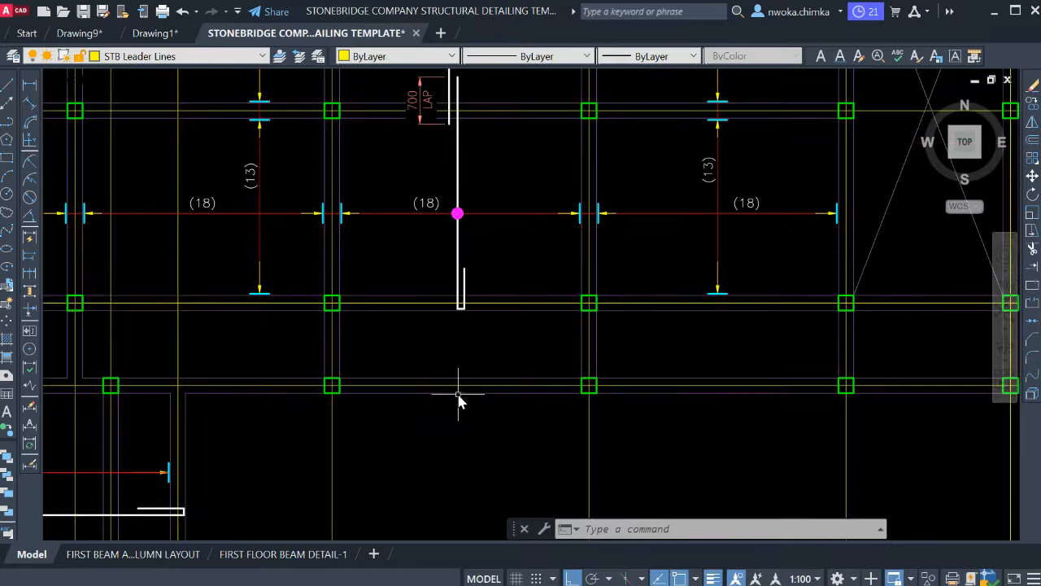
pyautogui.scroll(2, 459, 340)
pyautogui.click(494, 211)
pyautogui.click(435, 320)
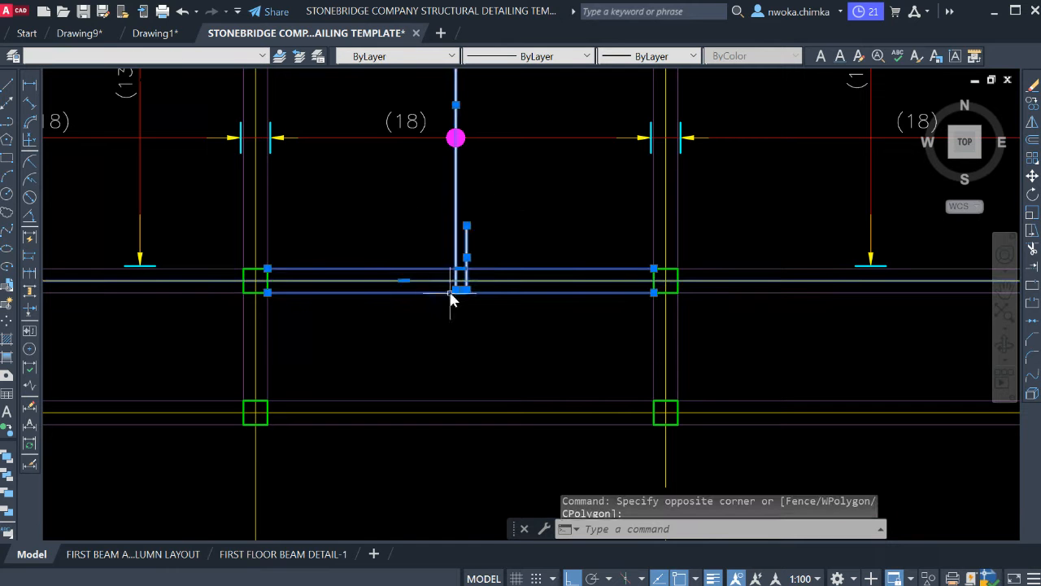
pyautogui.keyDown('shift'); pyautogui.click(533, 261); pyautogui.keyUp('shift')
pyautogui.keyDown('shift'); pyautogui.click(503, 334); pyautogui.keyUp('shift')
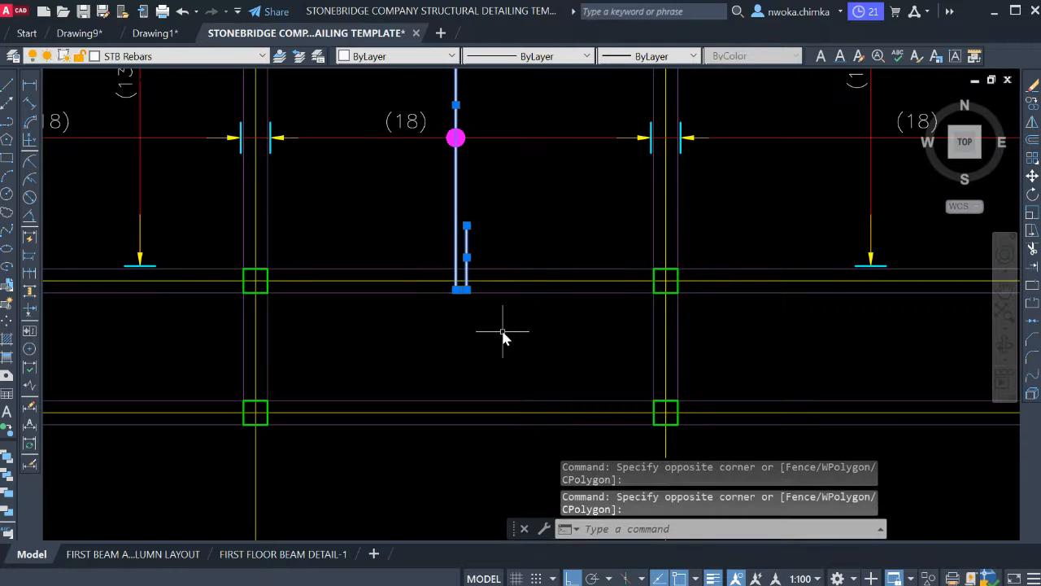
pyautogui.press('space')
pyautogui.scroll(3, 462, 293)
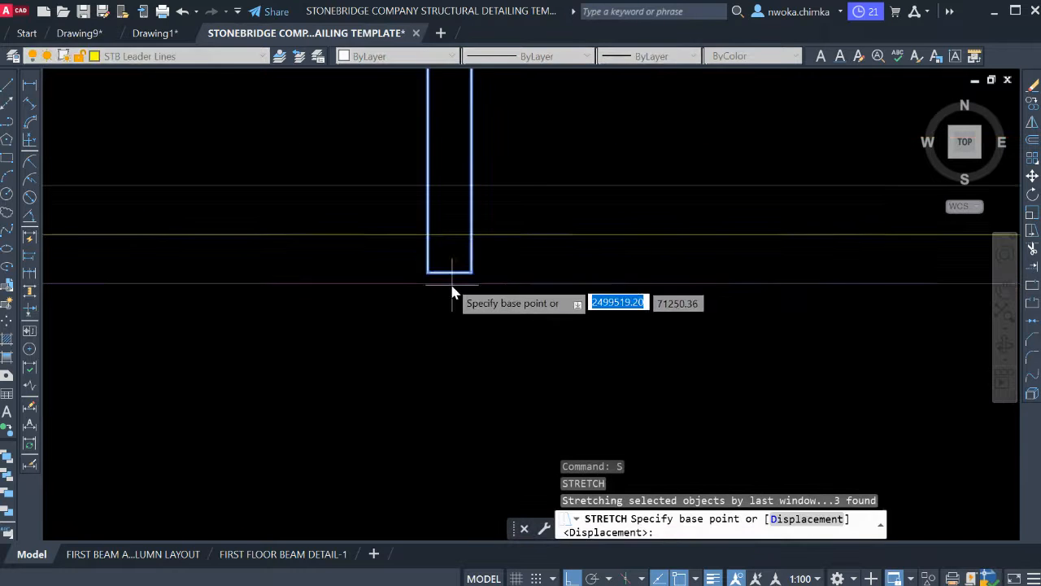
pyautogui.click(447, 276)
pyautogui.scroll(-2, 447, 274)
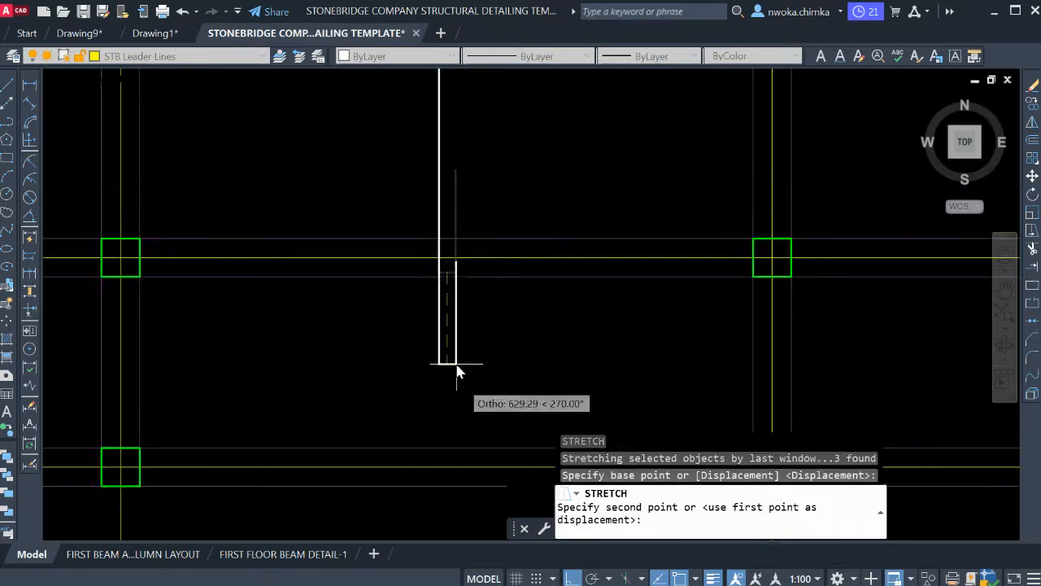
pyautogui.click(448, 487)
# Stretch the vertical bar's hooked lower end back up by 25 from the outer edge of the grid B beam.
pyautogui.moveTo(459, 414); pyautogui.dragTo(459, 294, button='middle')
pyautogui.click(472, 248)
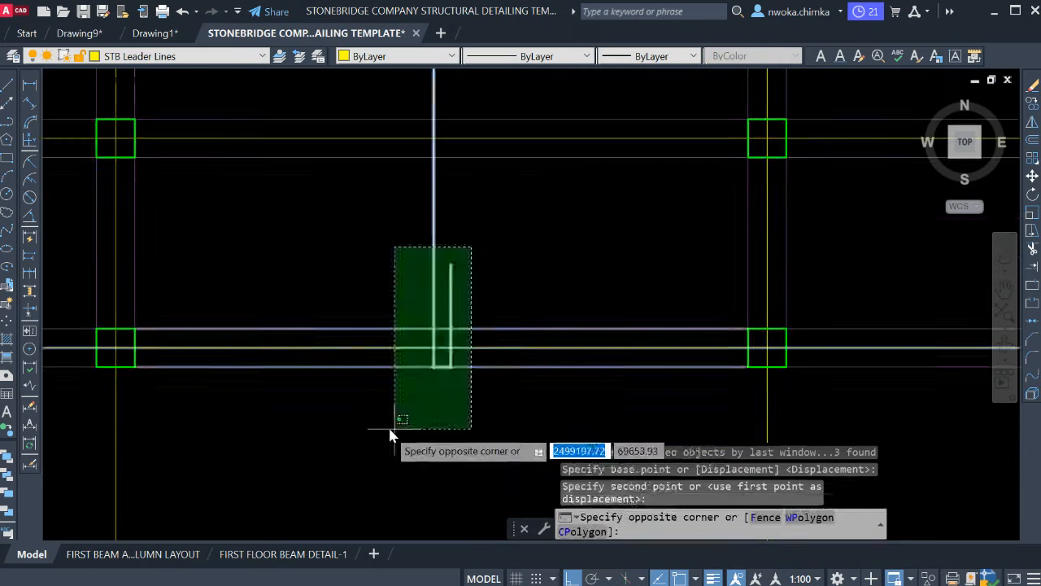
pyautogui.click(392, 421)
pyautogui.keyDown('shift'); pyautogui.click(539, 318); pyautogui.keyUp('shift')
pyautogui.keyDown('shift'); pyautogui.click(500, 401); pyautogui.keyUp('shift')
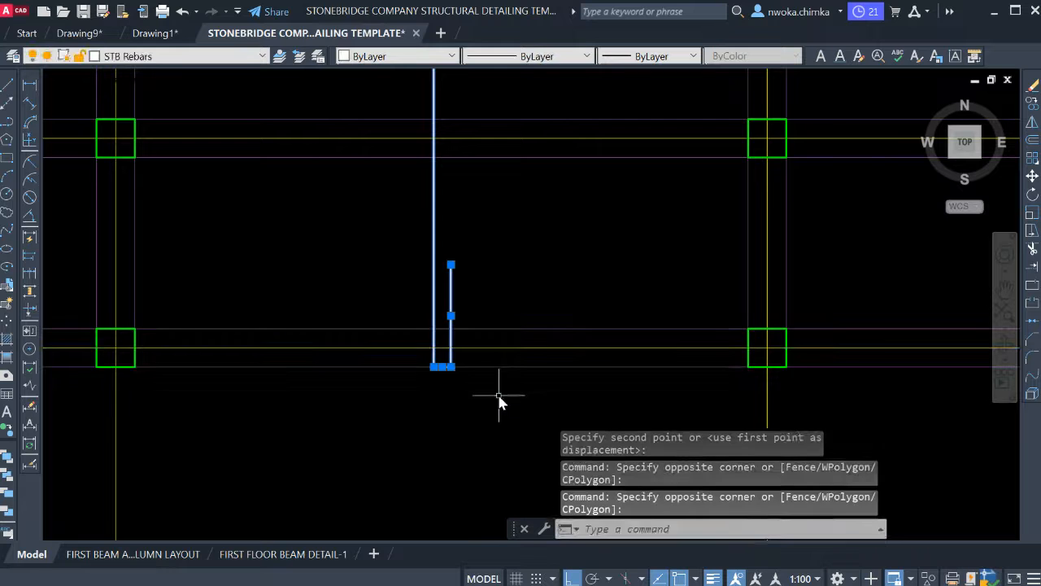
pyautogui.write('s')
pyautogui.press('Return')
pyautogui.scroll(4, 453, 388)
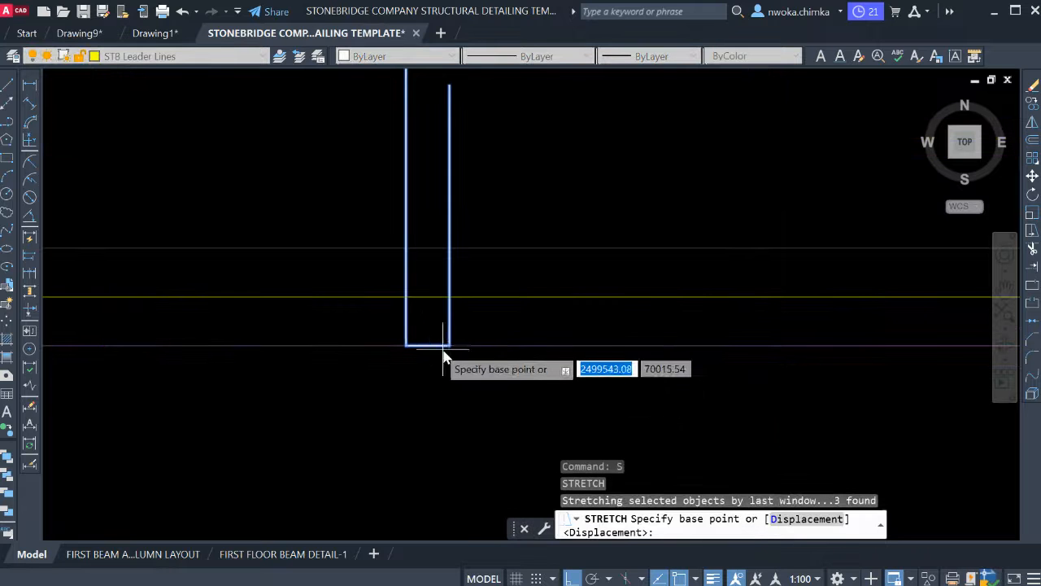
pyautogui.click(426, 351)
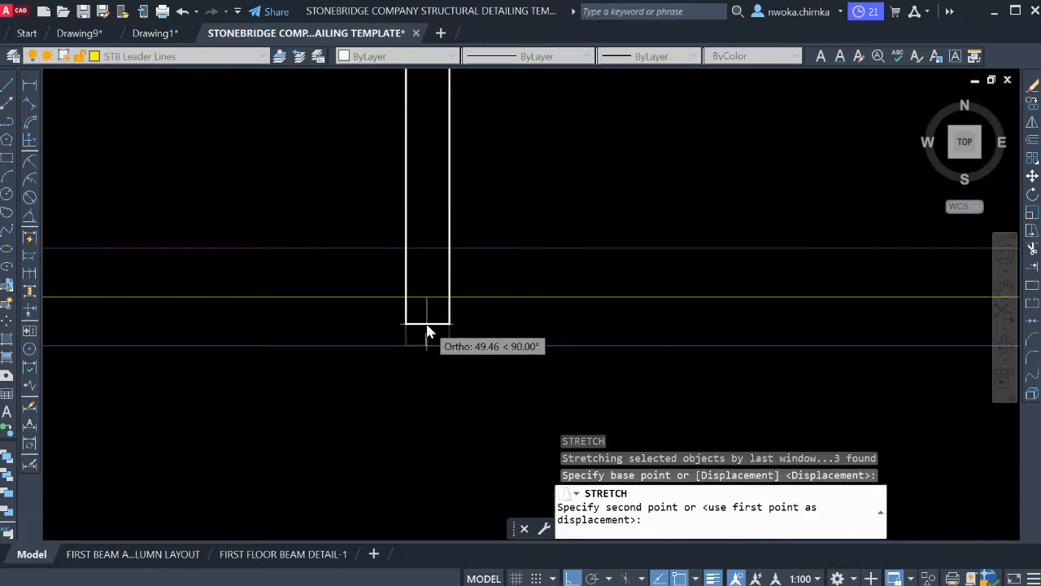
pyautogui.write('25')
pyautogui.press('Return')
pyautogui.scroll(-5, 510, 407)
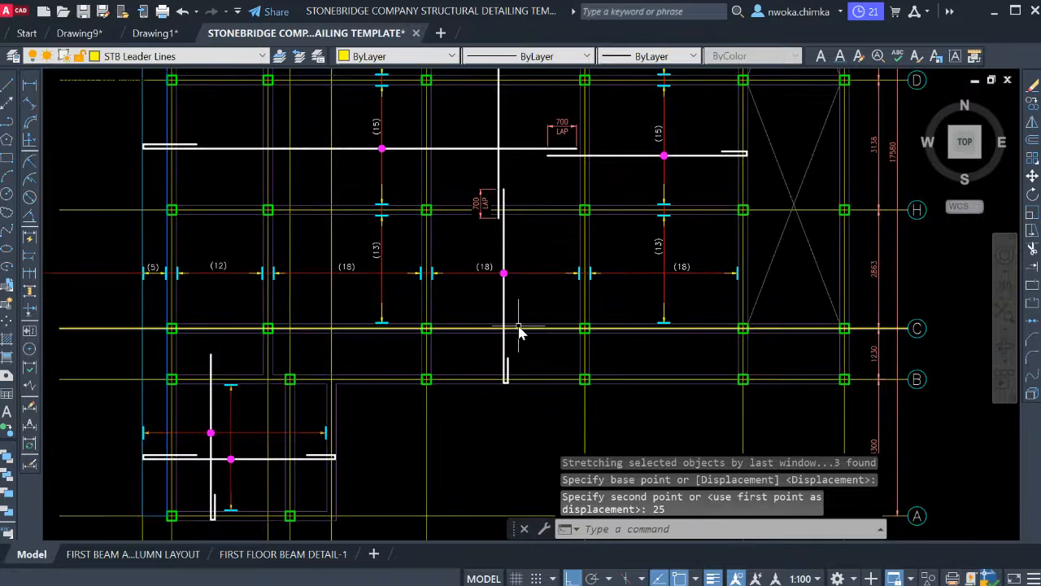
pyautogui.click(520, 271)
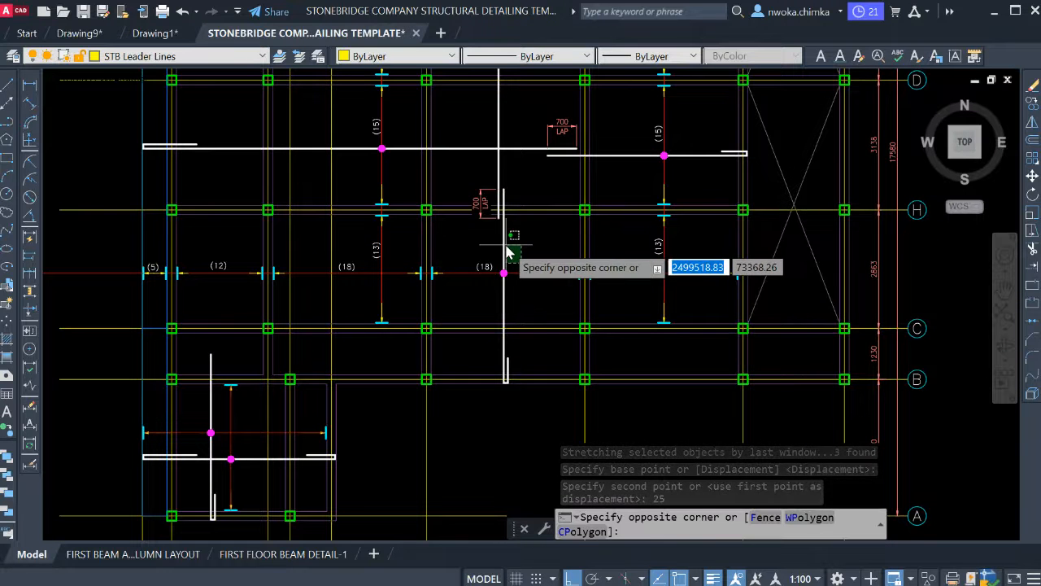
pyautogui.click(503, 229)
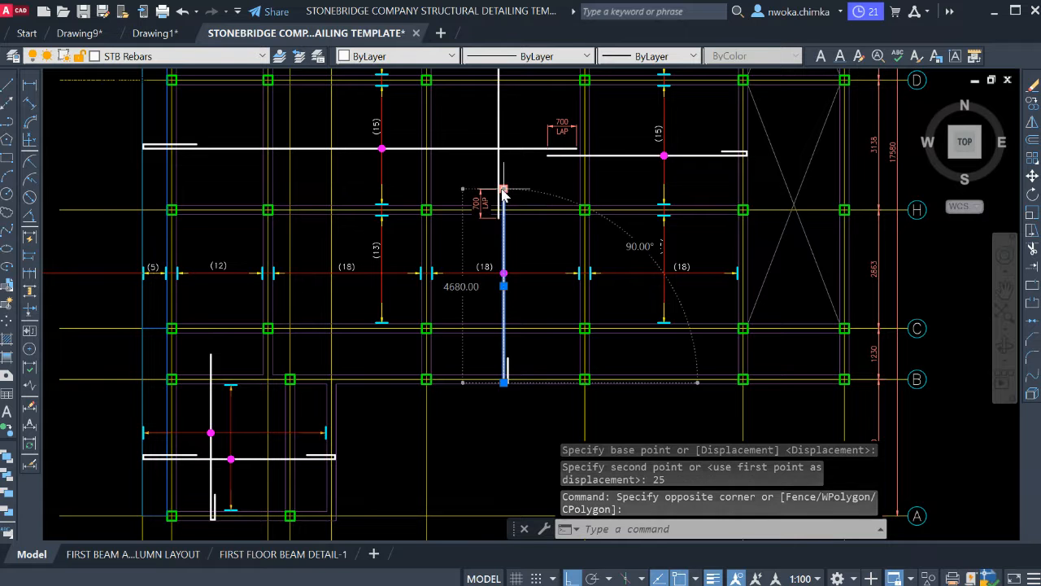
pyautogui.scroll(-2, 426, 395)
pyautogui.press('Escape')
pyautogui.moveTo(426, 388)
pyautogui.mouseDown(button='middle')
pyautogui.moveTo(454, 458)
pyautogui.moveTo(490, 388)
pyautogui.moveTo(511, 383)
pyautogui.moveTo(504, 402)
pyautogui.mouseUp(button='middle')
pyautogui.moveTo(483, 215); pyautogui.dragTo(483, 219, button='middle')
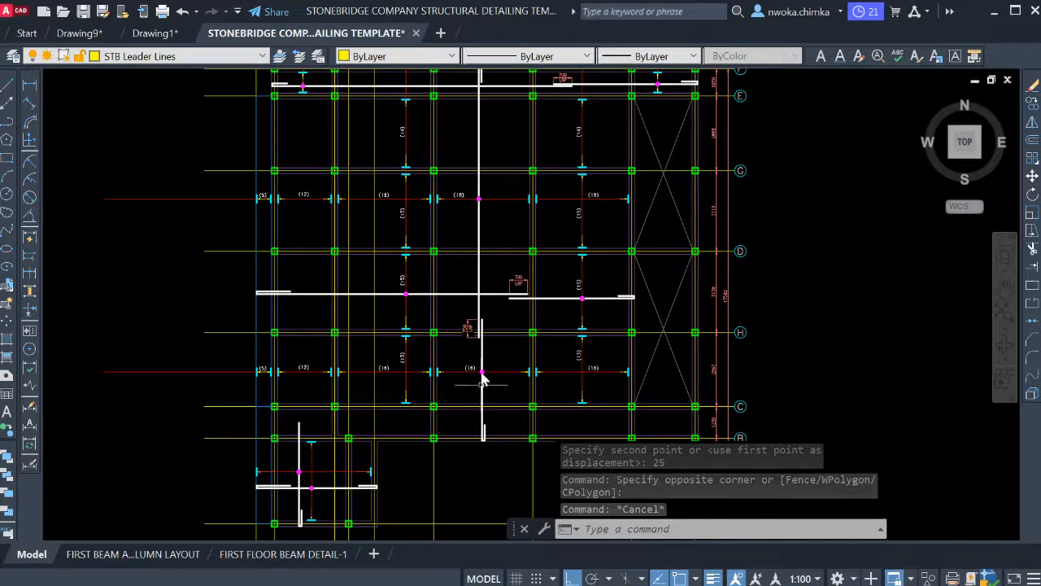
pyautogui.scroll(2, 486, 406)
pyautogui.moveTo(493, 402); pyautogui.dragTo(473, 356, button='middle')
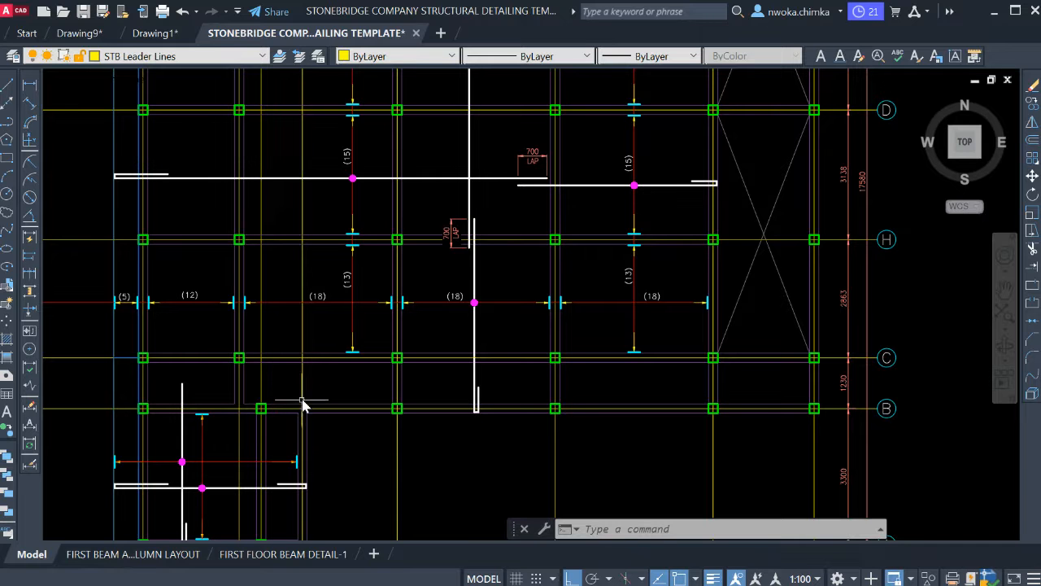
pyautogui.moveTo(292, 322); pyautogui.dragTo(318, 368, button='middle')
pyautogui.press('Return')
pyautogui.scroll(-3, 318, 365)
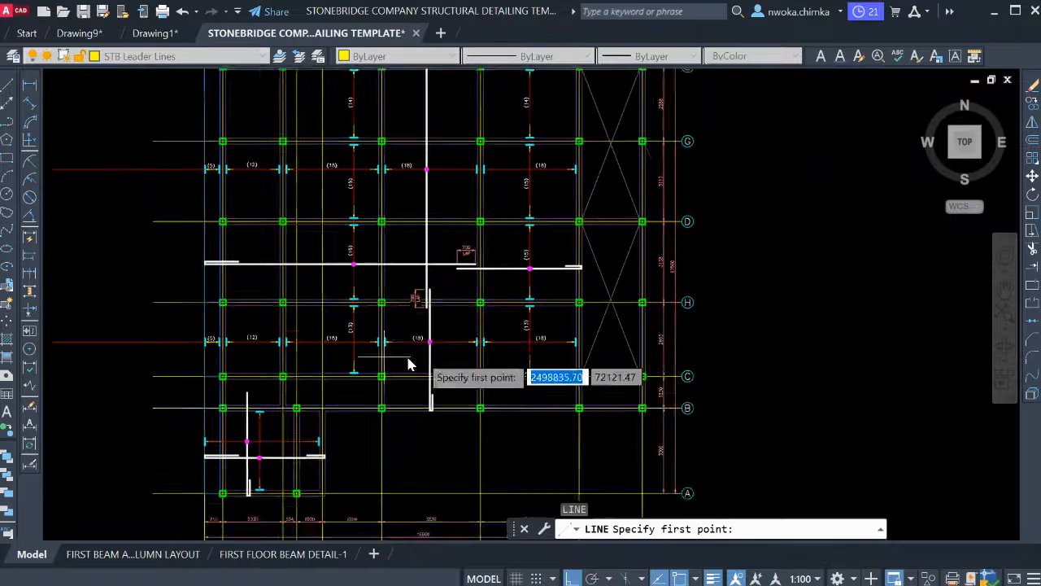
pyautogui.press('Escape')
# Copy the lapped horizontal hooked bars with their 700 LAP dimension from the F–E strip straight down into the strip between grids C and B.
pyautogui.moveTo(427, 307); pyautogui.dragTo(405, 394, button='middle')
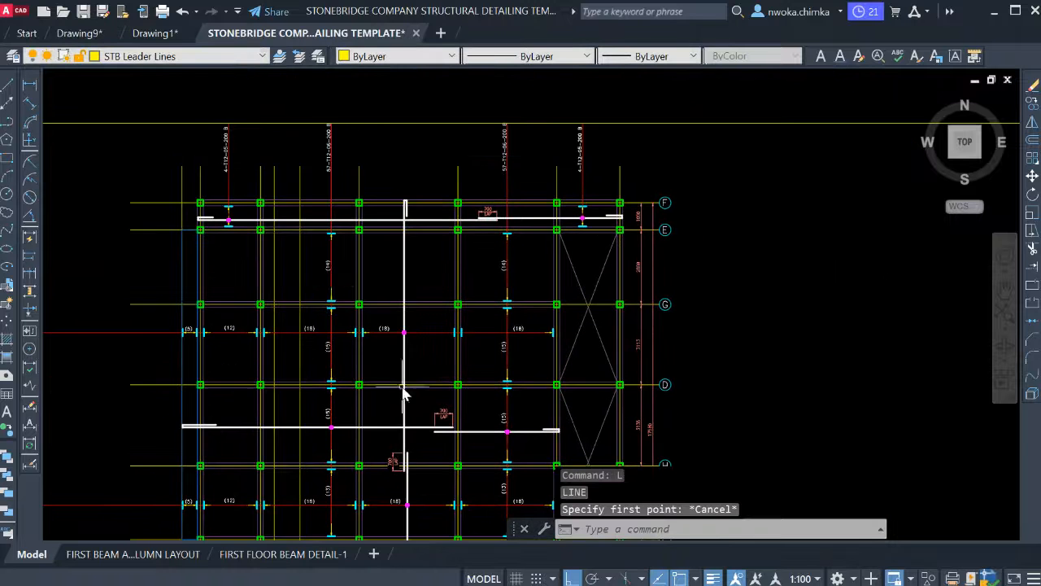
pyautogui.scroll(5, 226, 220)
pyautogui.click(113, 185)
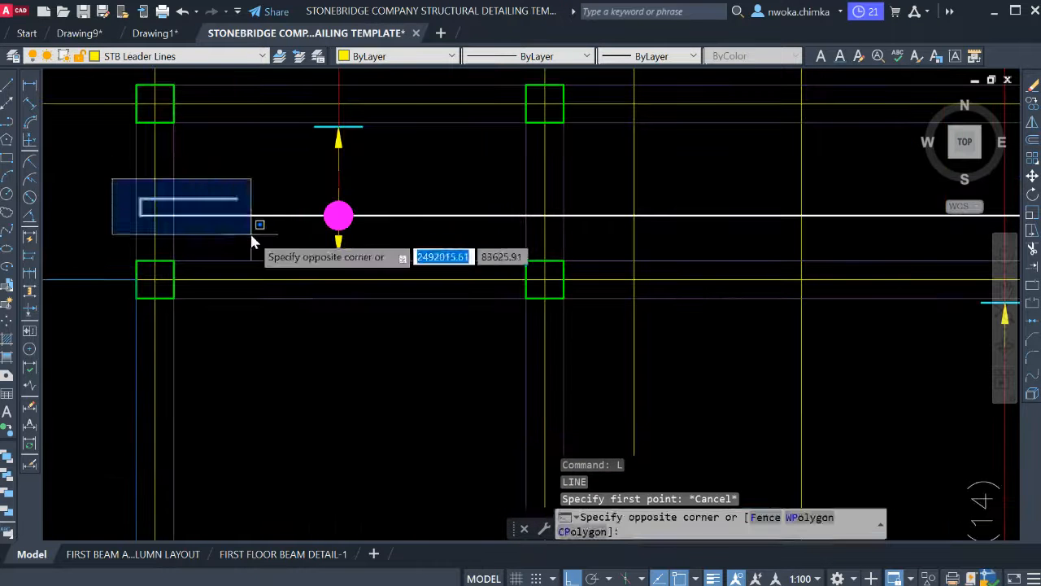
pyautogui.click(252, 235)
pyautogui.click(272, 187)
pyautogui.click(233, 249)
pyautogui.scroll(-4, 409, 232)
pyautogui.moveTo(408, 227); pyautogui.dragTo(220, 234, button='middle')
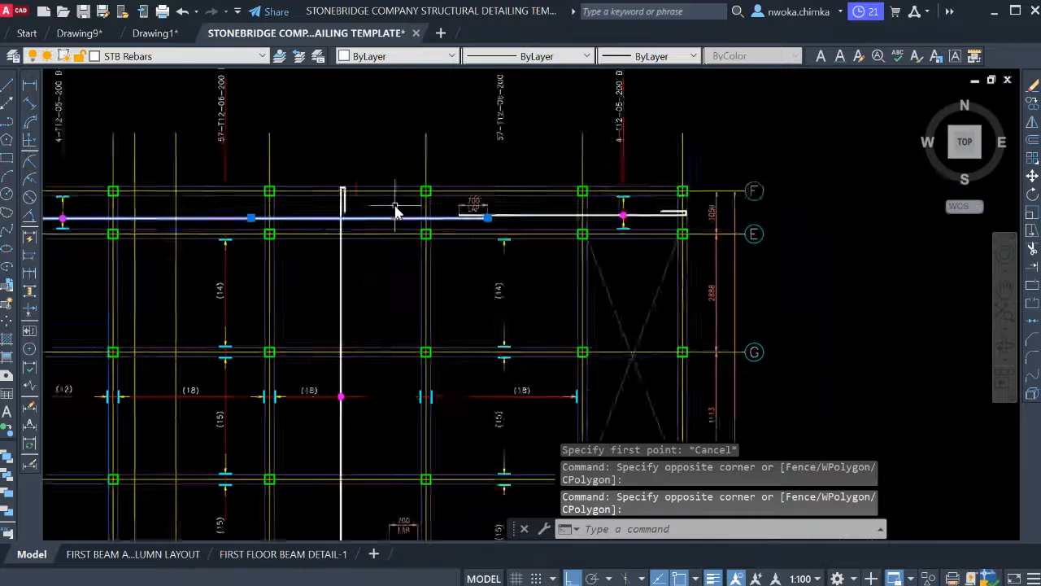
pyautogui.scroll(4, 418, 197)
pyautogui.click(492, 153)
pyautogui.click(599, 279)
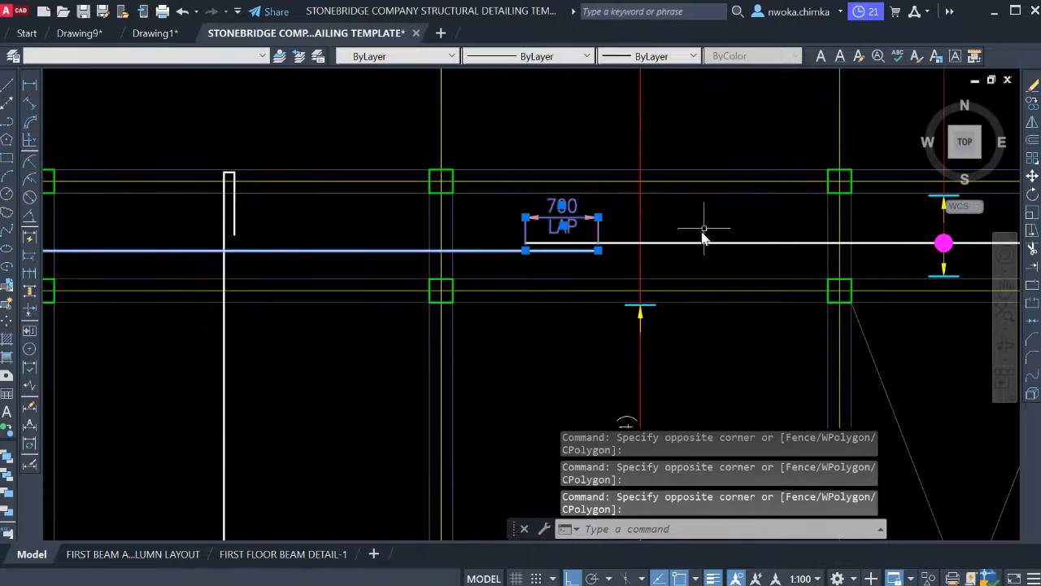
pyautogui.moveTo(691, 274); pyautogui.dragTo(319, 232, button='middle')
pyautogui.click(635, 201)
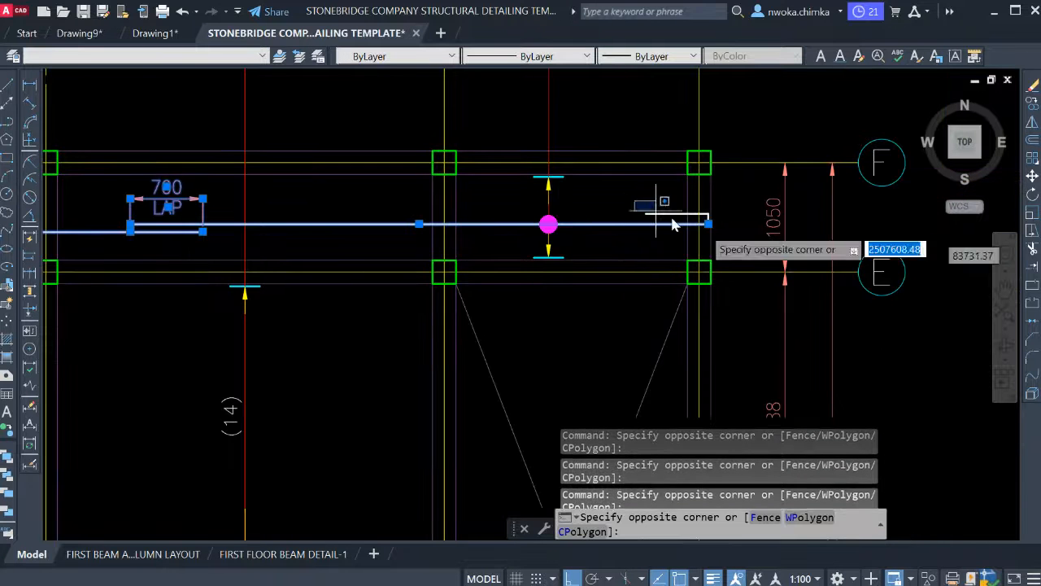
pyautogui.click(722, 235)
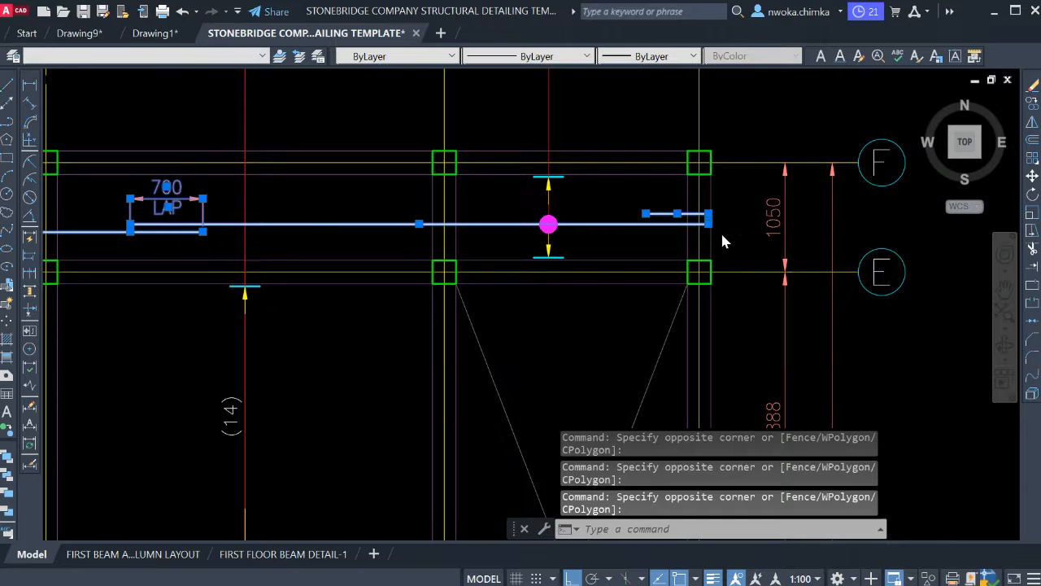
pyautogui.write('cp')
pyautogui.press('space')
pyautogui.scroll(4, 686, 173)
pyautogui.click(654, 184)
pyautogui.scroll(-6, 656, 165)
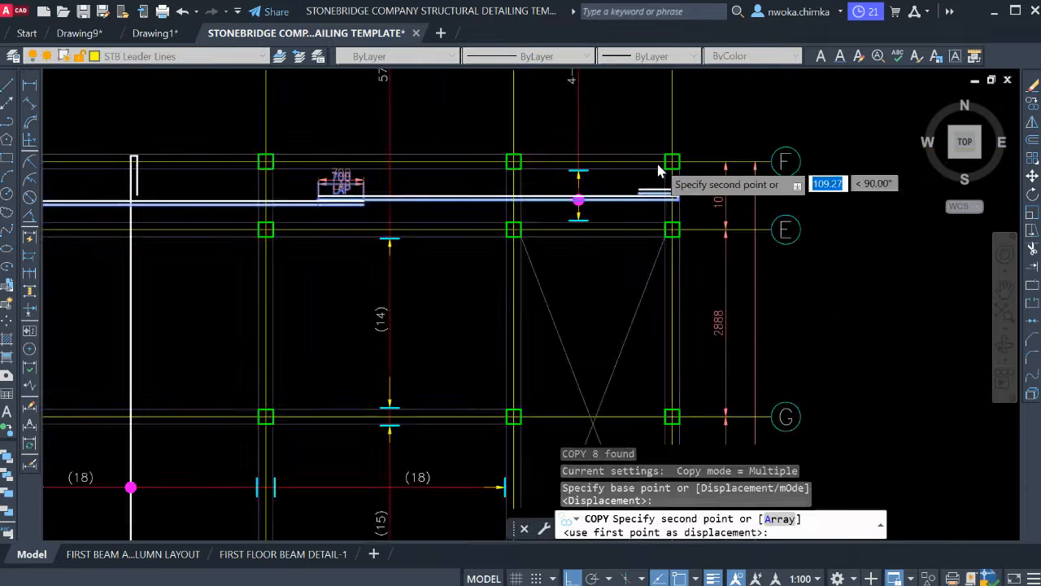
pyautogui.scroll(-4, 659, 166)
pyautogui.moveTo(672, 361); pyautogui.dragTo(656, 176, button='middle')
pyautogui.scroll(4, 645, 325)
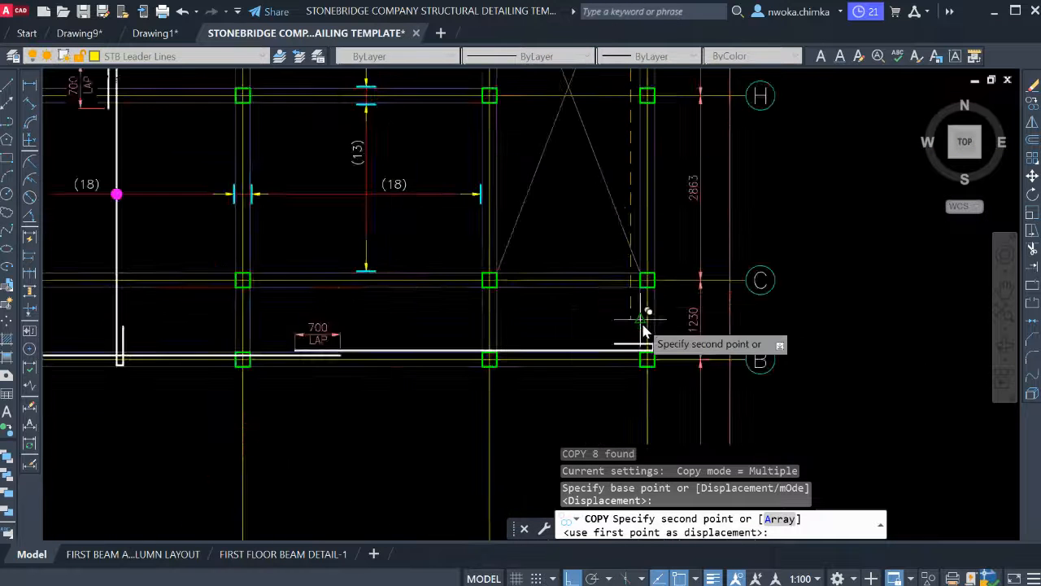
pyautogui.scroll(4, 635, 293)
pyautogui.click(649, 307)
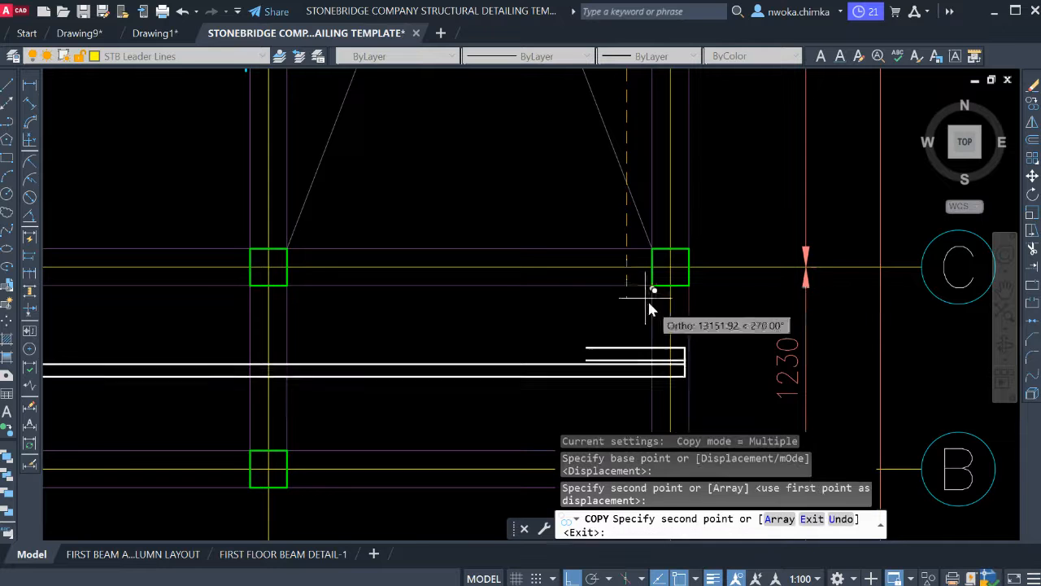
pyautogui.scroll(-6, 648, 308)
pyautogui.press('Escape')
pyautogui.scroll(8, 476, 298)
pyautogui.scroll(-5, 580, 304)
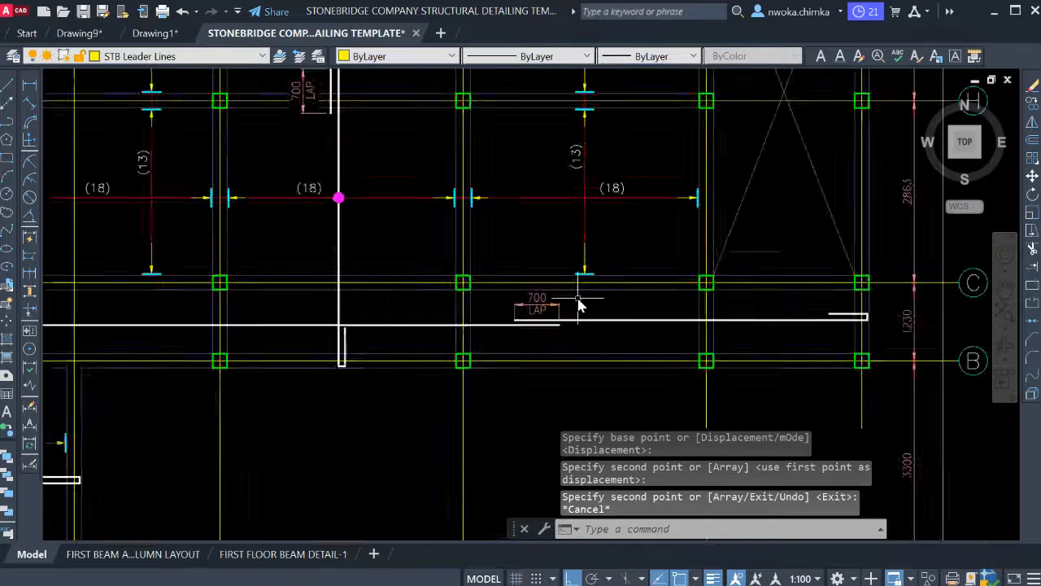
pyautogui.scroll(-2, 580, 304)
pyautogui.scroll(-3, 569, 302)
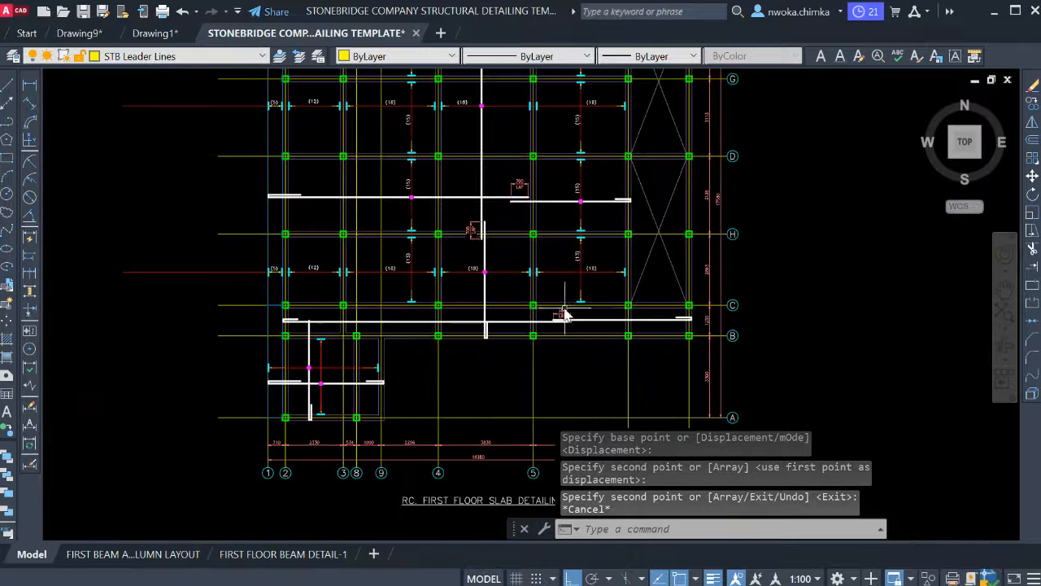
# Copy the range marker and dot between grids 6 and 7 from the F–E strip straight down to the lower edge of the grid C beam.
pyautogui.scroll(6, 515, 297)
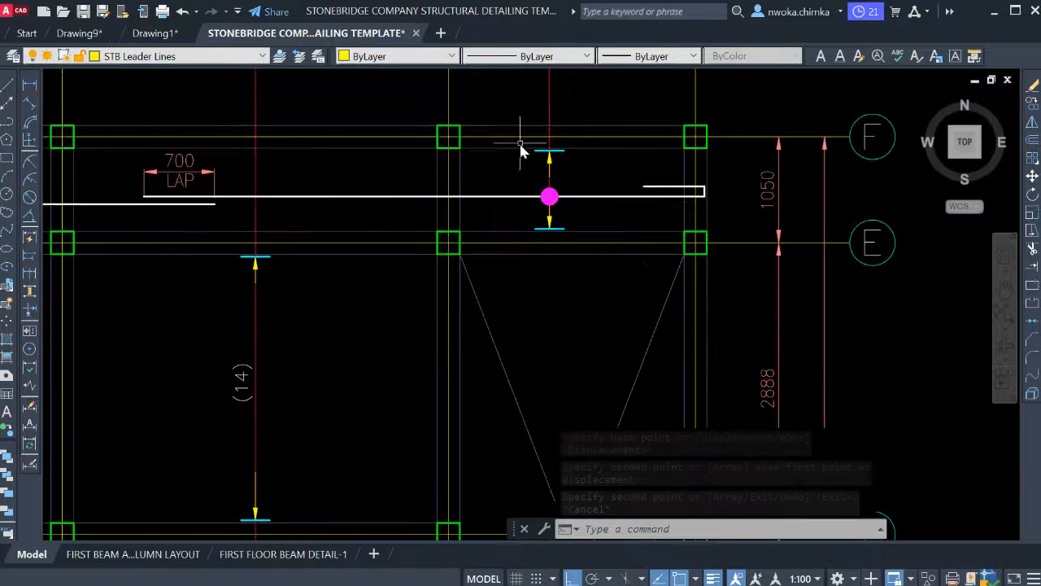
pyautogui.click(533, 152)
pyautogui.click(599, 279)
pyautogui.write('c')
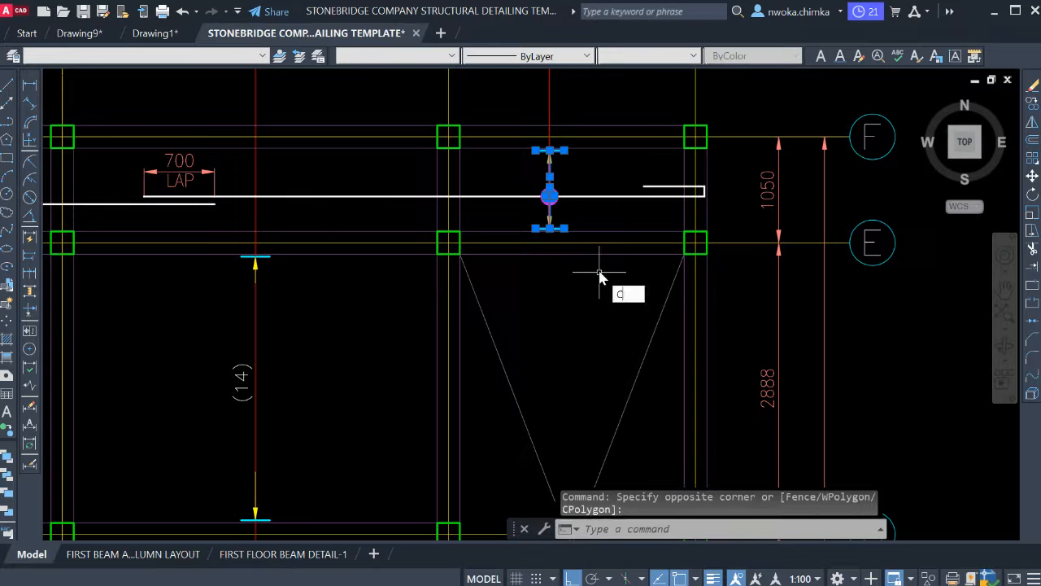
pyautogui.write('o')
pyautogui.press('Return')
pyautogui.scroll(6, 564, 150)
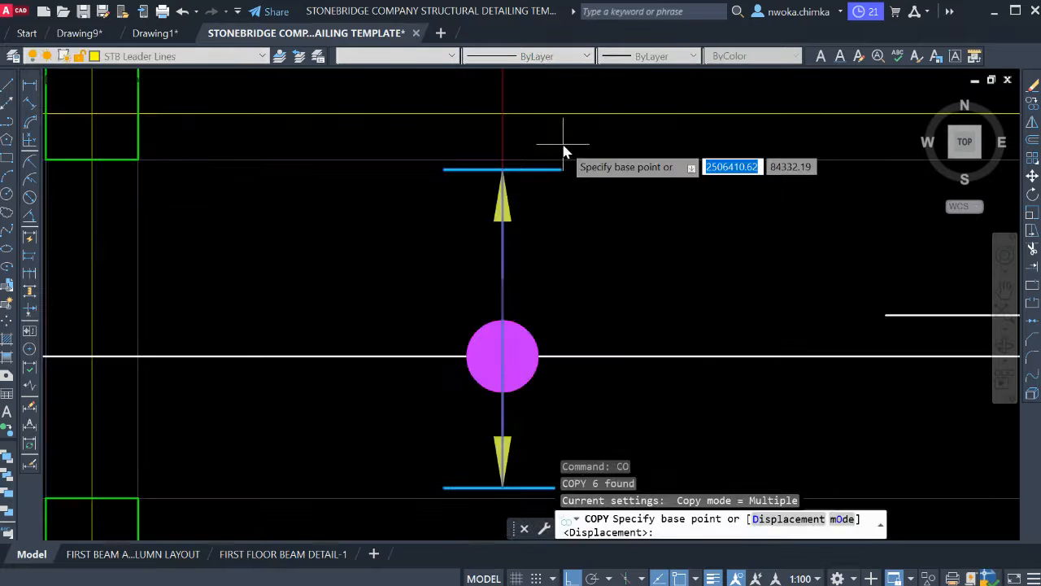
pyautogui.click(504, 169)
pyautogui.scroll(-6, 510, 138)
pyautogui.scroll(5, 511, 342)
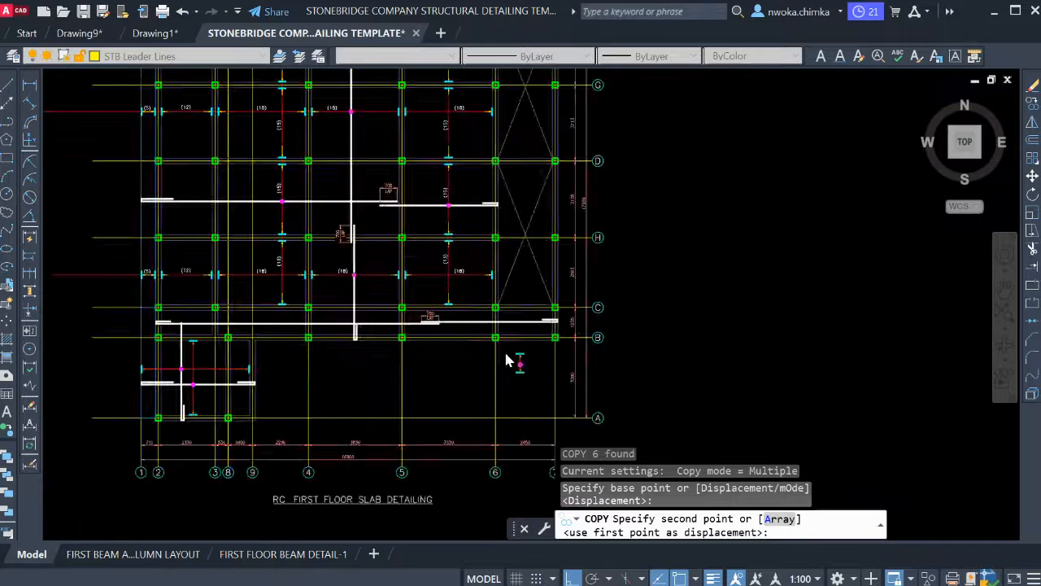
pyautogui.scroll(-8, 547, 242)
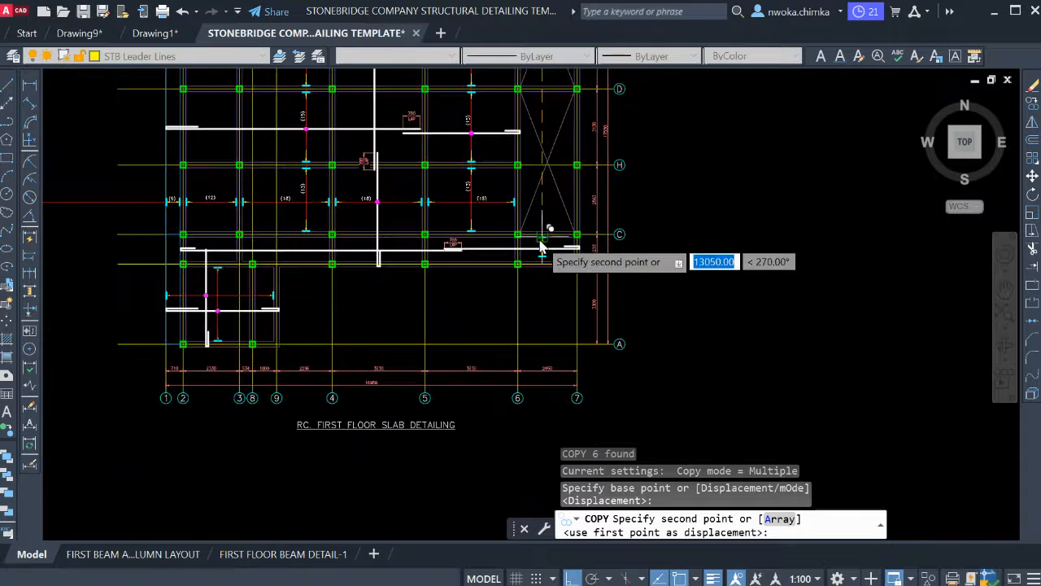
pyautogui.scroll(4, 561, 252)
pyautogui.scroll(5, 558, 236)
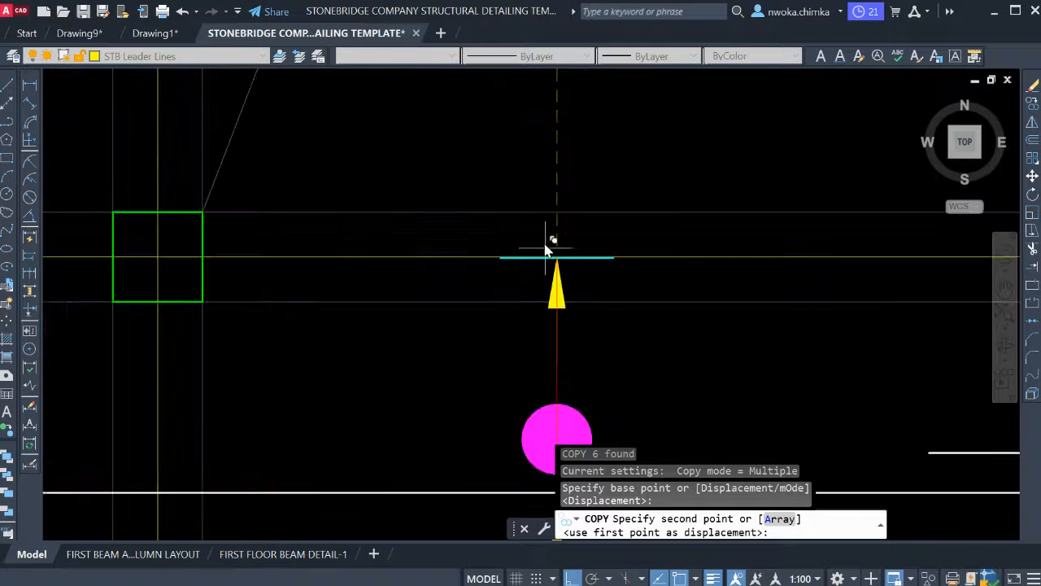
pyautogui.click(562, 301)
pyautogui.scroll(-4, 569, 281)
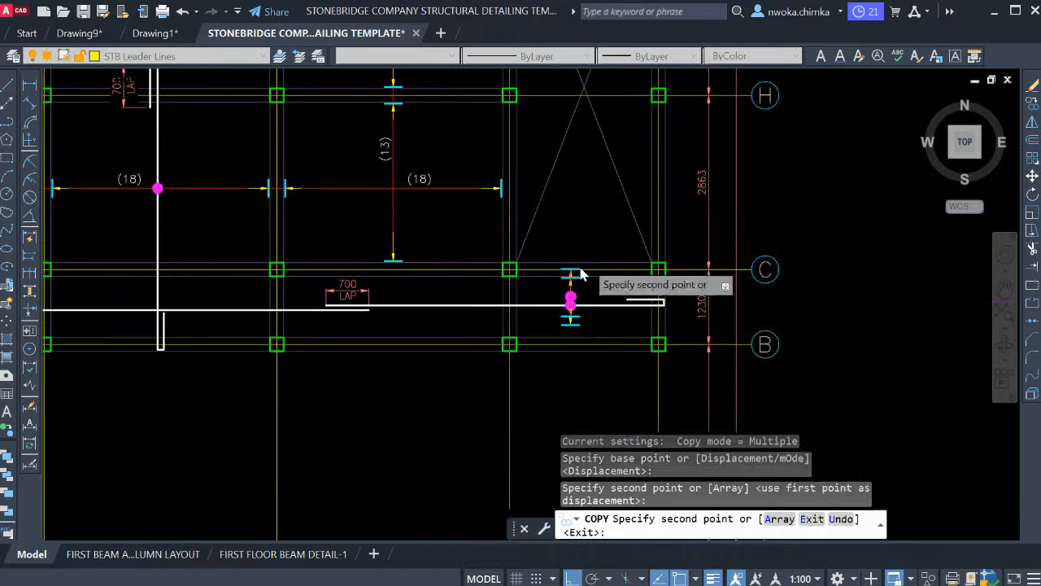
pyautogui.press('Escape')
pyautogui.scroll(5, 578, 314)
pyautogui.scroll(-9, 574, 294)
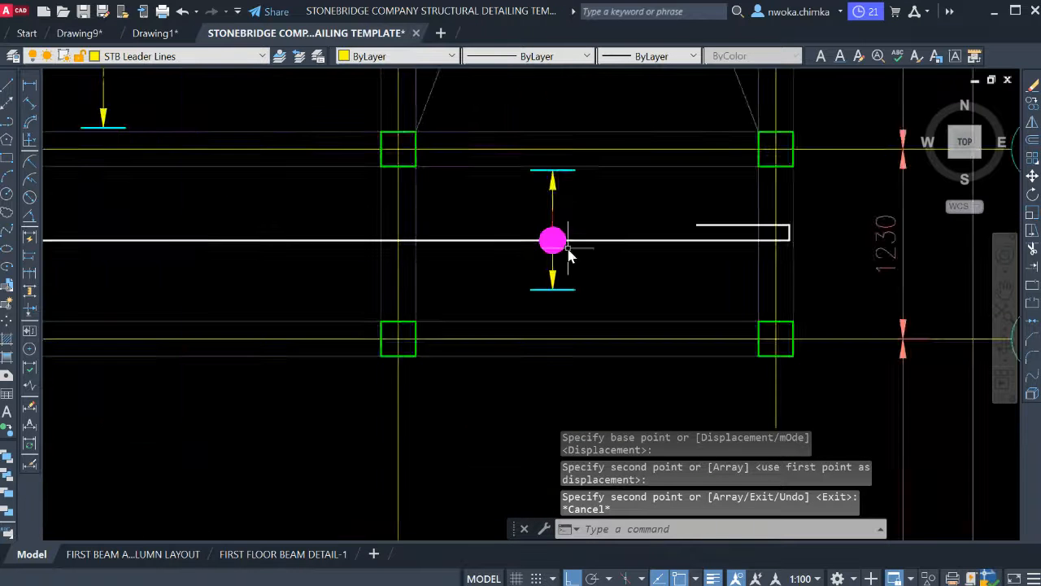
# Draw a vertical leader line from the copied range marker below grid C straight up to the horizontal construction line.
pyautogui.moveTo(551, 301); pyautogui.dragTo(524, 440, button='middle')
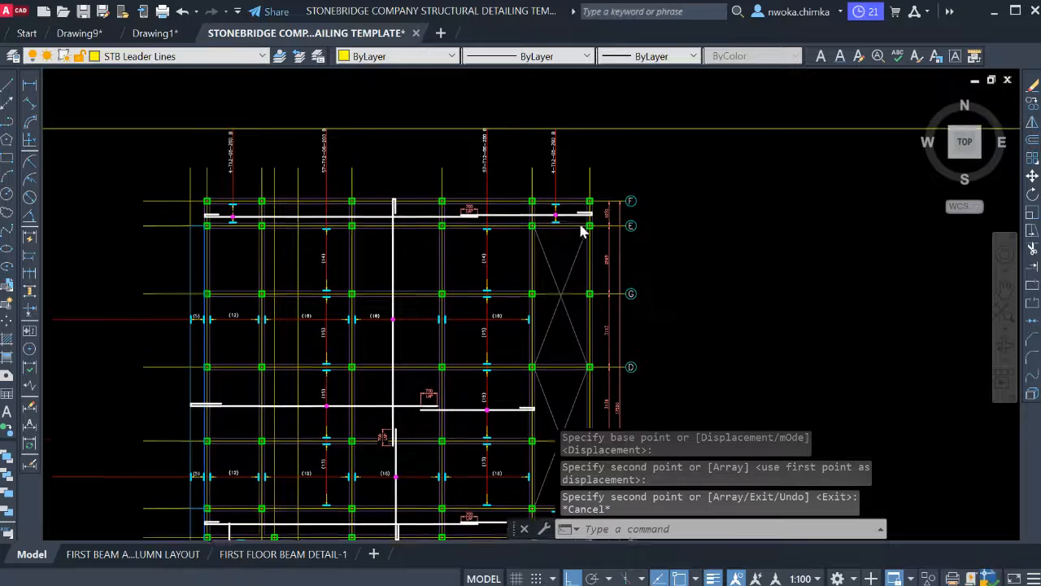
pyautogui.moveTo(580, 224); pyautogui.dragTo(564, 187, button='middle')
pyautogui.write('L')
pyautogui.press('Return')
pyautogui.moveTo(530, 360); pyautogui.dragTo(515, 321, button='middle')
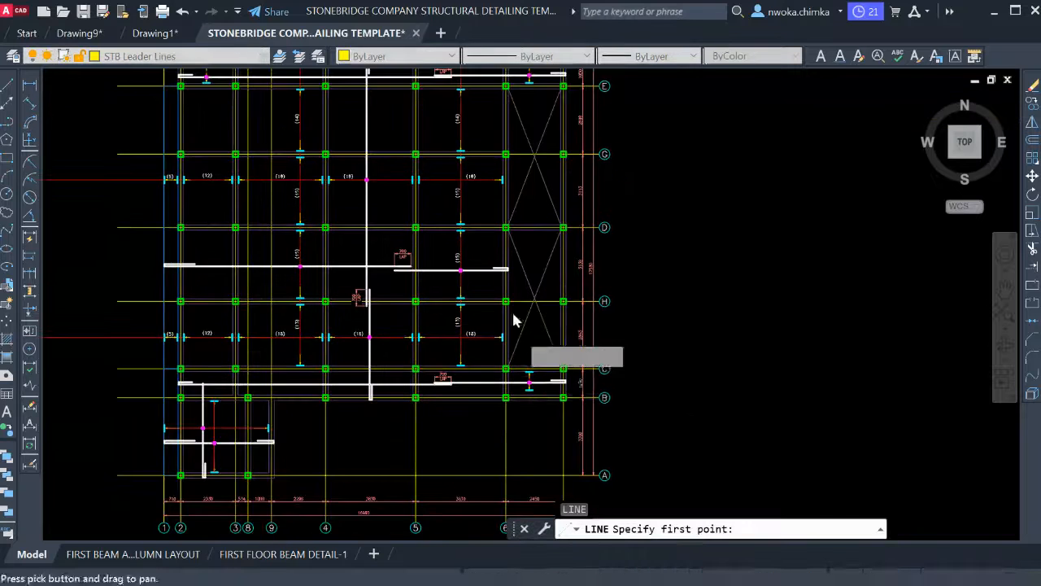
pyautogui.scroll(6, 529, 361)
pyautogui.click(541, 414)
pyautogui.scroll(-9, 545, 407)
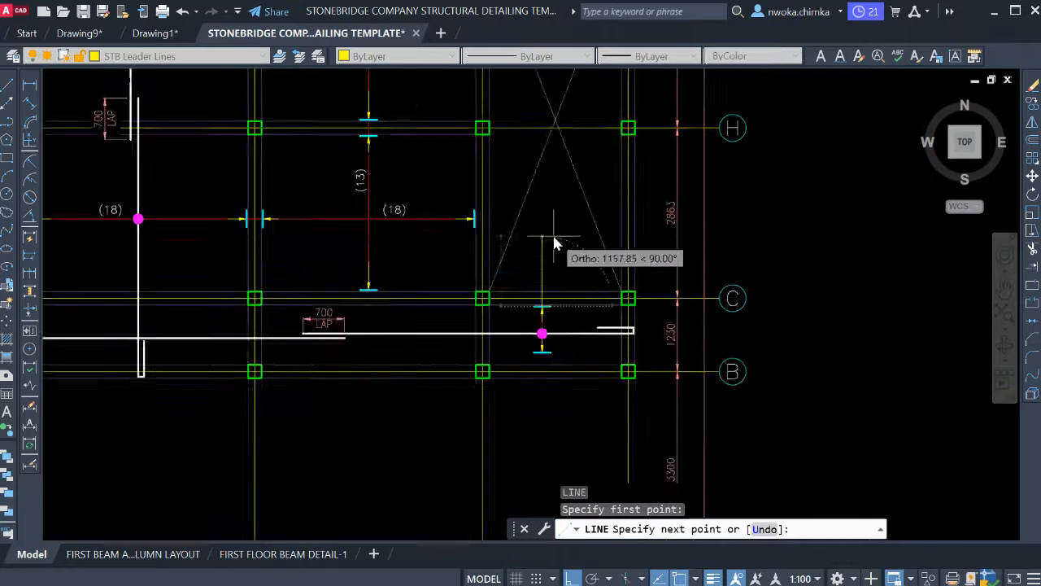
pyautogui.scroll(4, 553, 235)
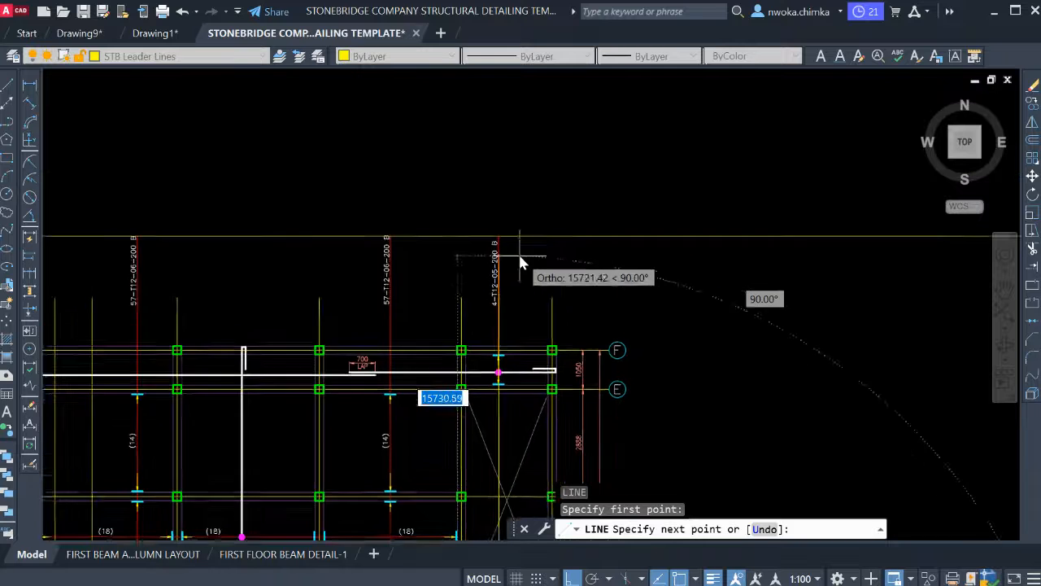
pyautogui.scroll(5, 499, 233)
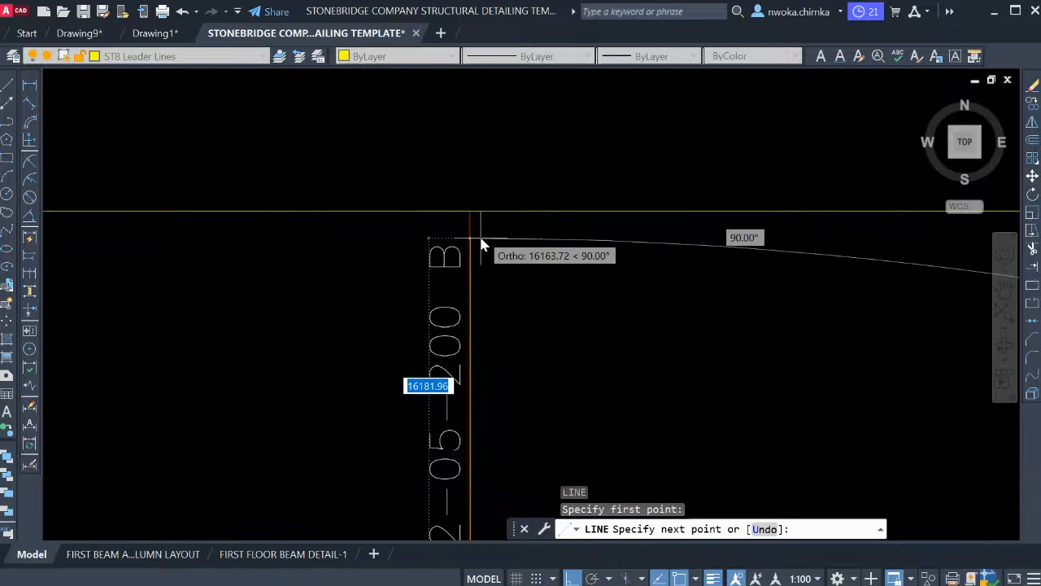
pyautogui.press('Escape')
pyautogui.scroll(-6, 448, 179)
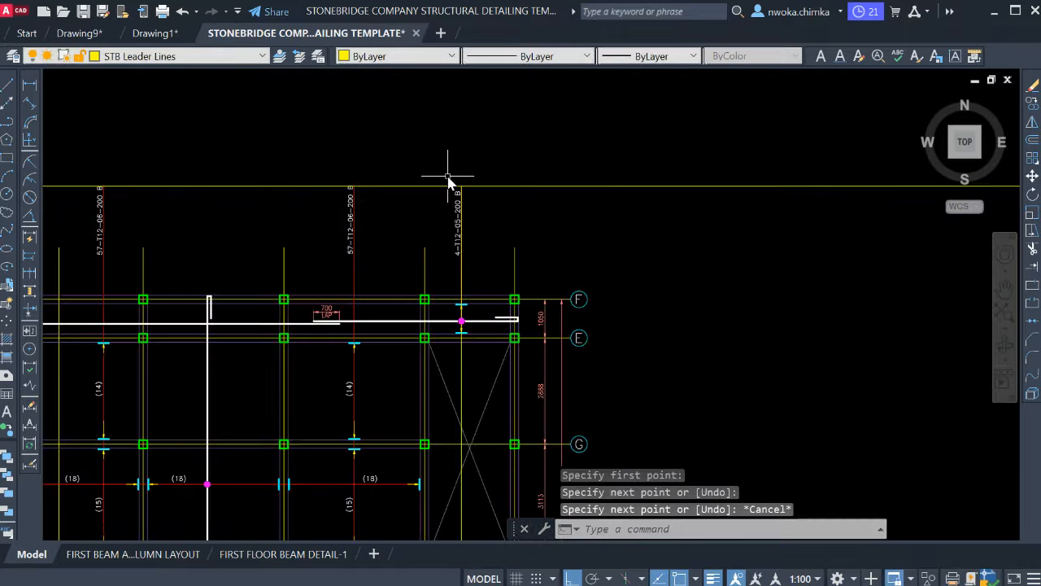
pyautogui.click(448, 174)
pyautogui.click(478, 274)
pyautogui.scroll(4, 458, 299)
pyautogui.click(442, 244)
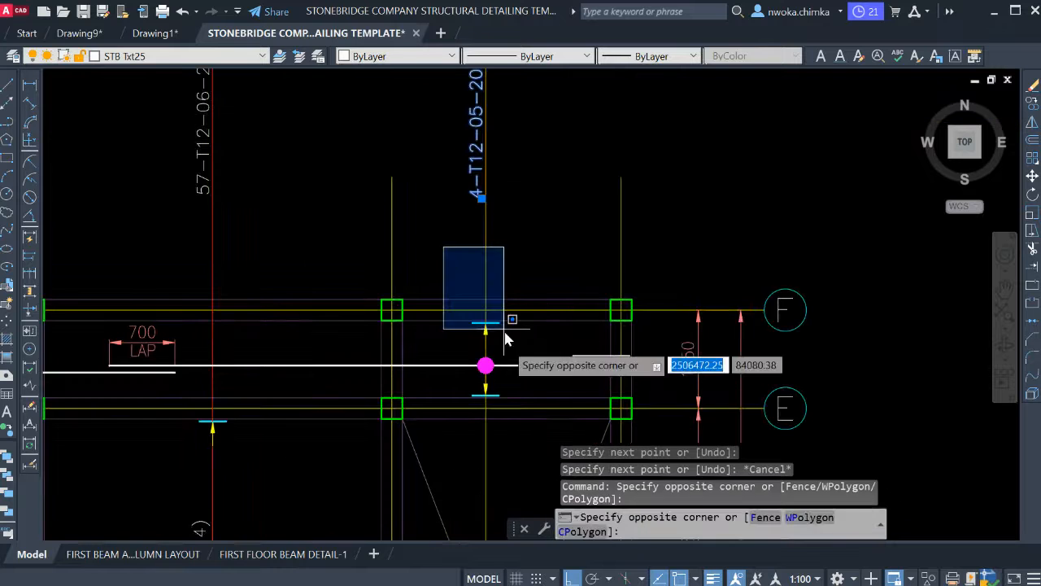
pyautogui.click(519, 421)
pyautogui.write('M')
pyautogui.press('Return')
pyautogui.scroll(-4, 518, 425)
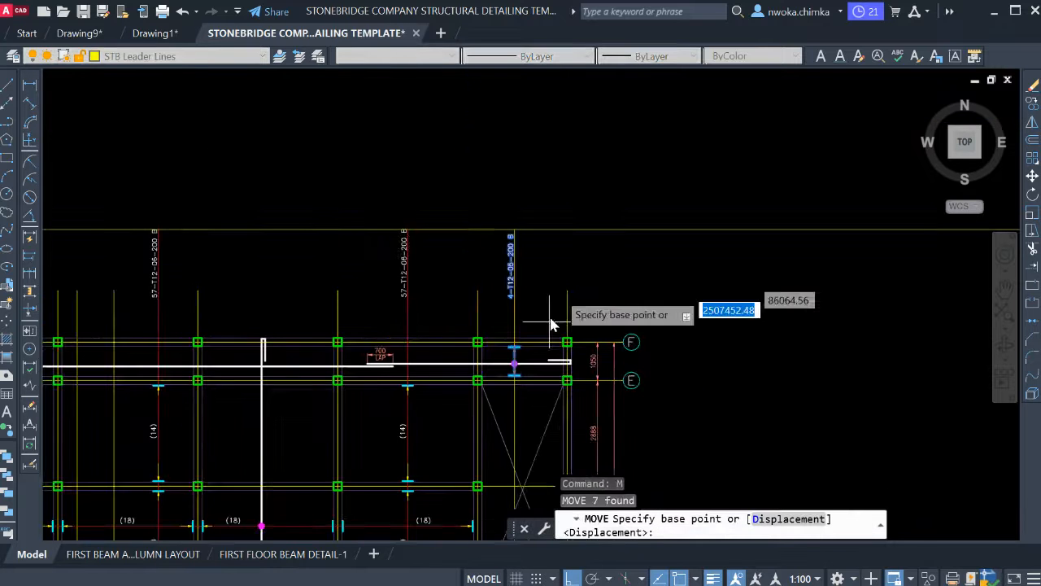
pyautogui.click(592, 187)
pyautogui.press('Escape')
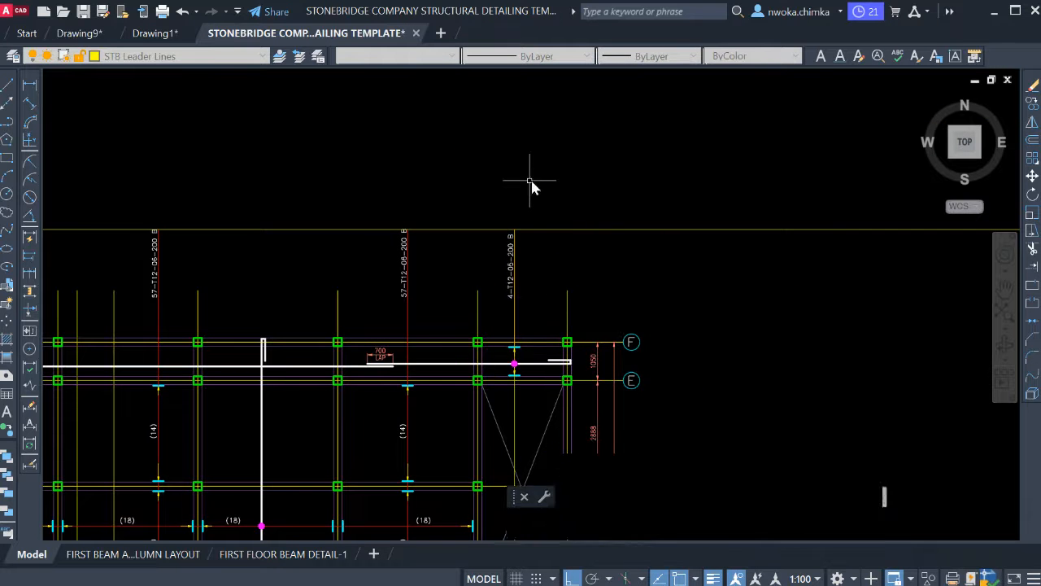
# Move the F–E strip's range marker, dot, leader and 4-T12-05-200 B label horizontally from between grids 6 and 7 to between grids 5 and 6.
pyautogui.click(492, 193)
pyautogui.click(537, 414)
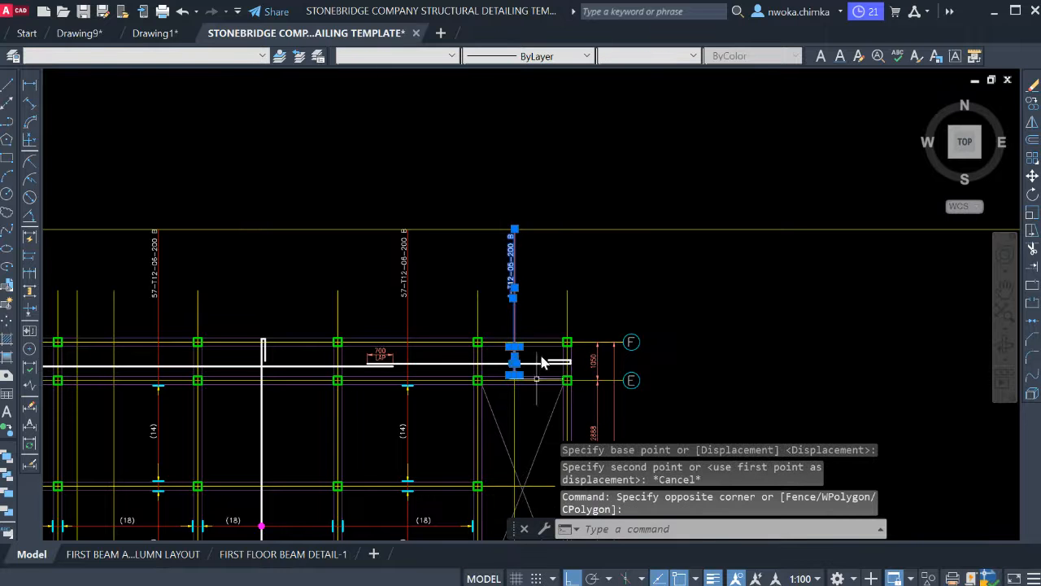
pyautogui.write('M')
pyautogui.press('Return')
pyautogui.click(616, 163)
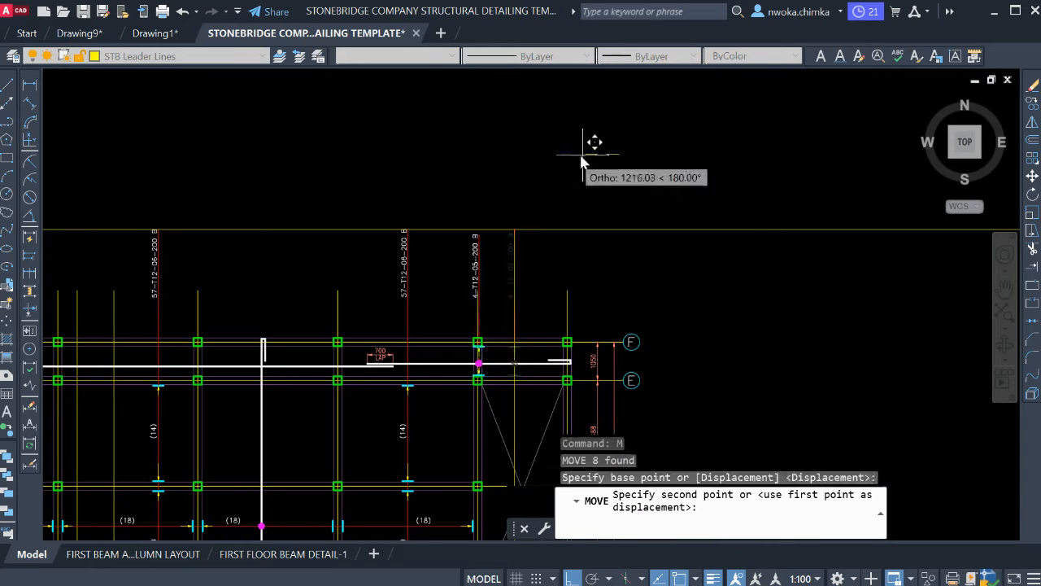
pyautogui.click(554, 165)
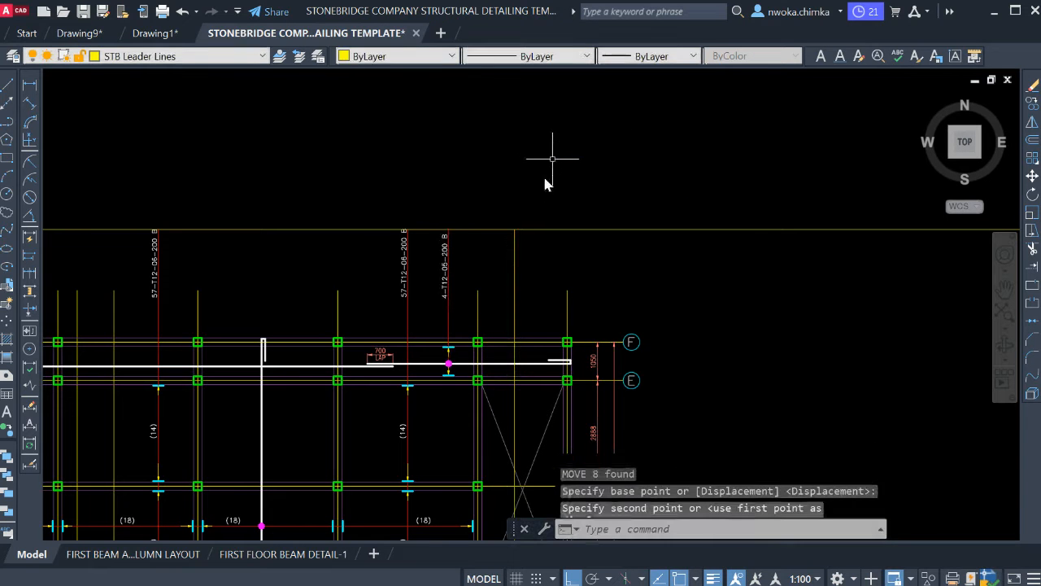
# Copy the 4-T12-05-200 B label horizontally from the moved leader to the upper end of the new leader between grids 6 and 7.
pyautogui.scroll(4, 397, 305)
pyautogui.click(510, 269)
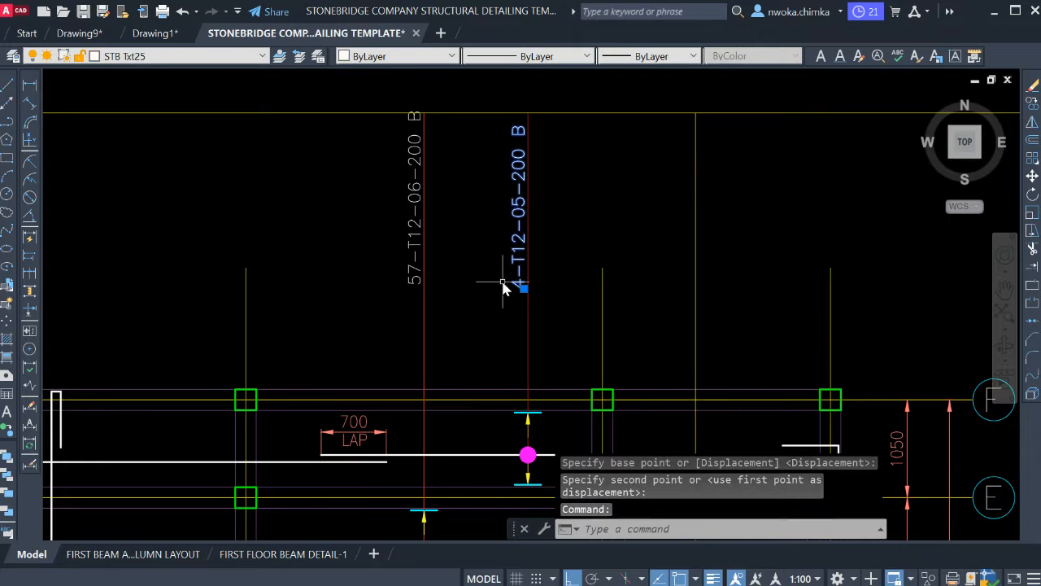
pyautogui.press('Return')
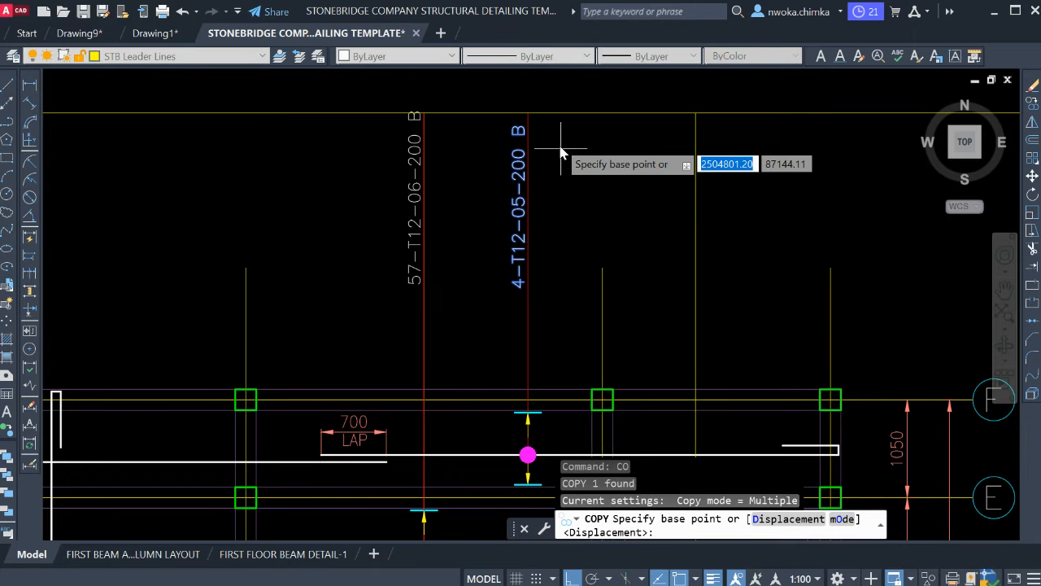
pyautogui.click(529, 114)
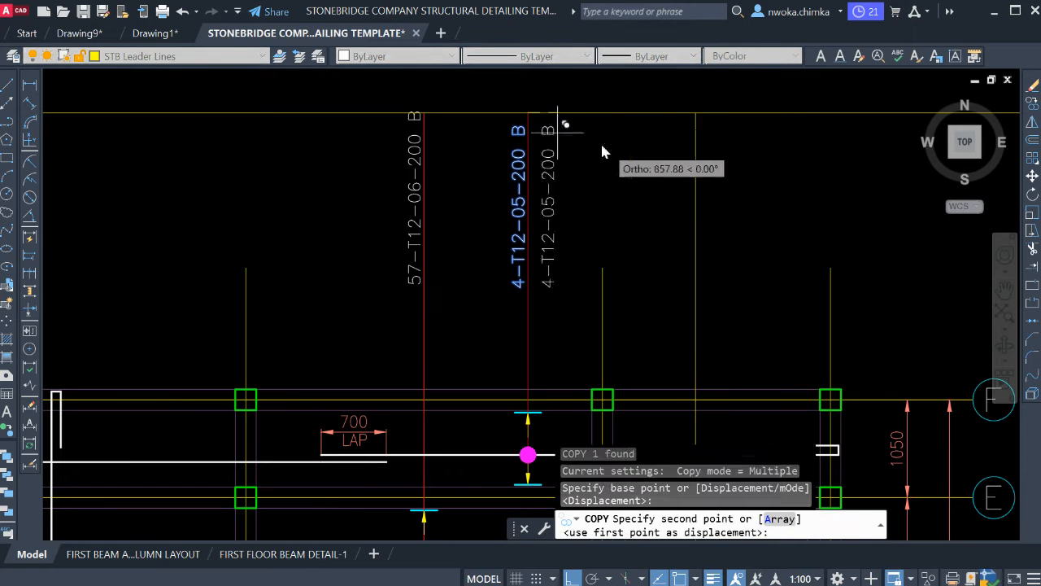
pyautogui.click(706, 114)
pyautogui.press('Escape')
# Match the properties of the new leader between grids 6 and 7 to those of the red leader in the F–E strip callout.
pyautogui.write('MA')
pyautogui.press('Return')
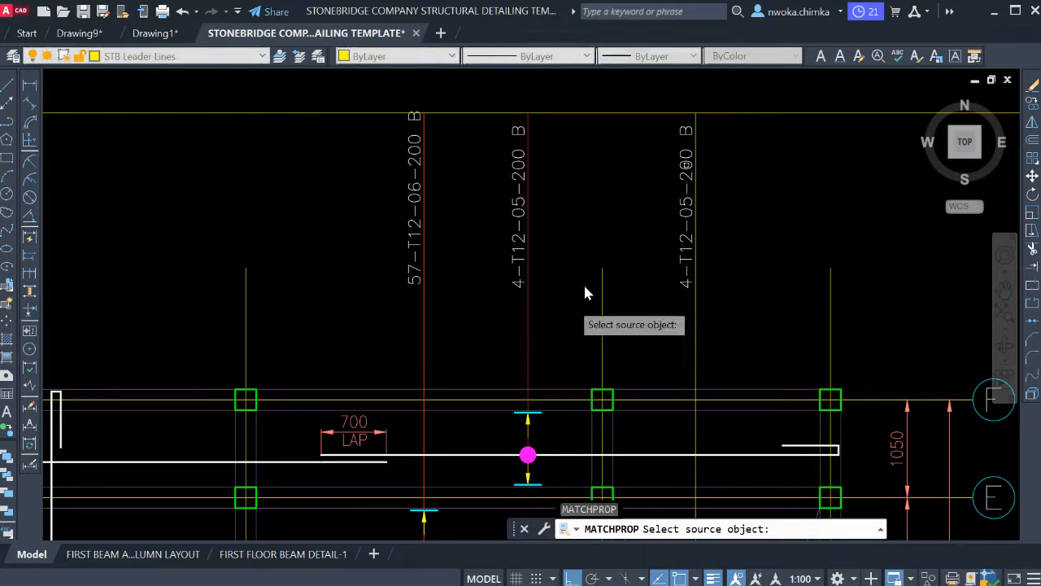
pyautogui.click(529, 334)
pyautogui.click(695, 340)
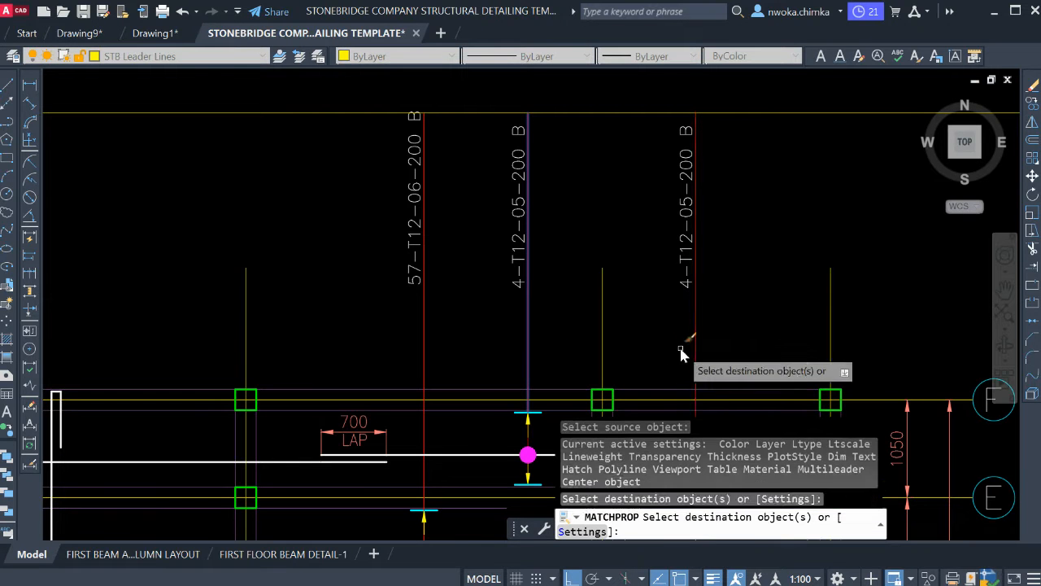
pyautogui.click(679, 346)
pyautogui.press('Escape')
# Measure the gap between the lower edge of the grid C beam and the upper end of the copied range marker.
pyautogui.scroll(-4, 625, 252)
pyautogui.moveTo(663, 297); pyautogui.dragTo(607, 119, button='middle')
pyautogui.scroll(-2, 607, 119)
pyautogui.moveTo(592, 350); pyautogui.dragTo(579, 265, button='middle')
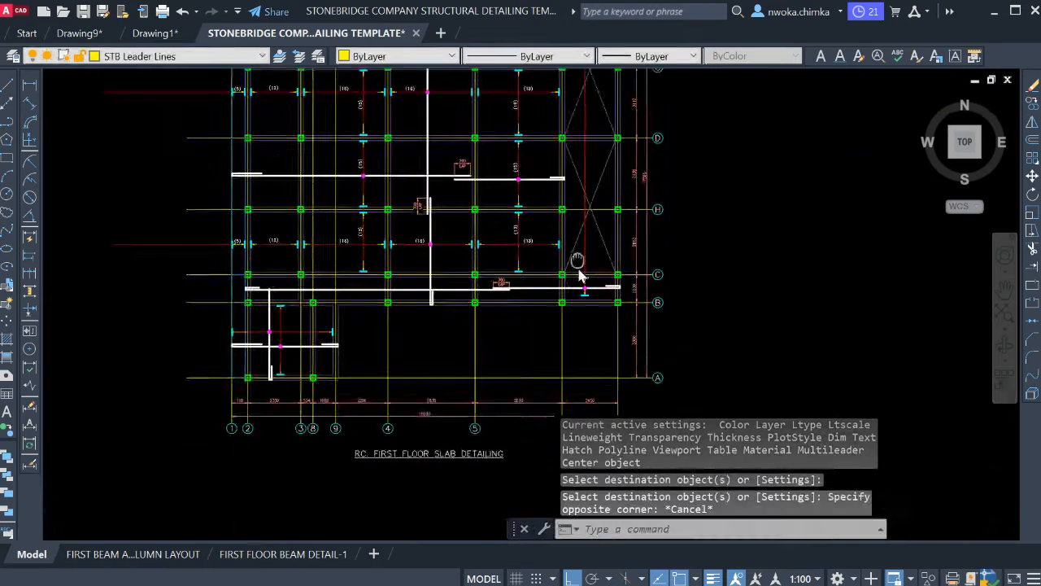
pyautogui.scroll(6, 579, 301)
pyautogui.scroll(4, 606, 233)
pyautogui.scroll(-1, 609, 263)
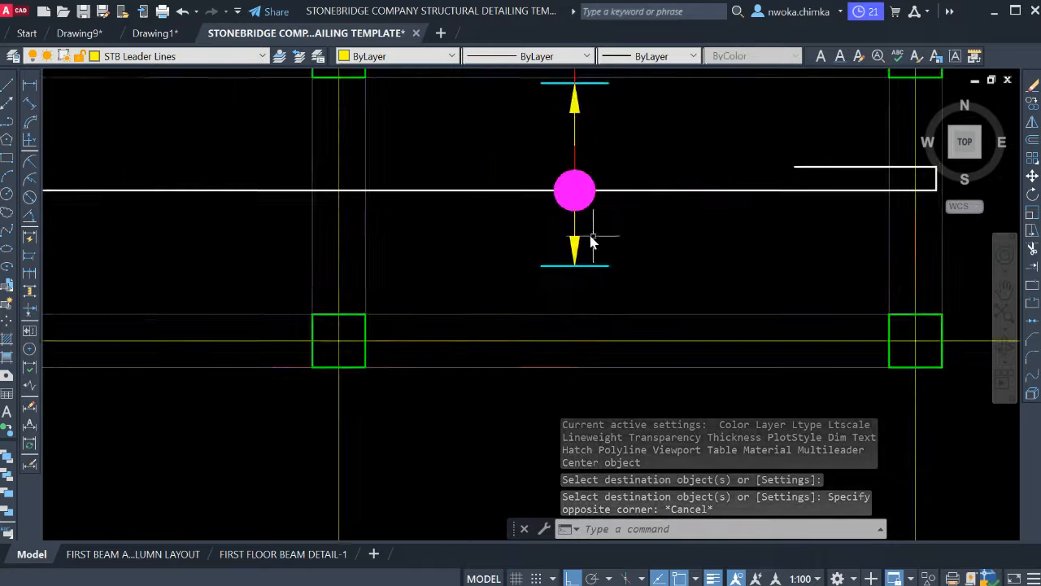
pyautogui.scroll(-2, 591, 233)
pyautogui.scroll(2, 623, 227)
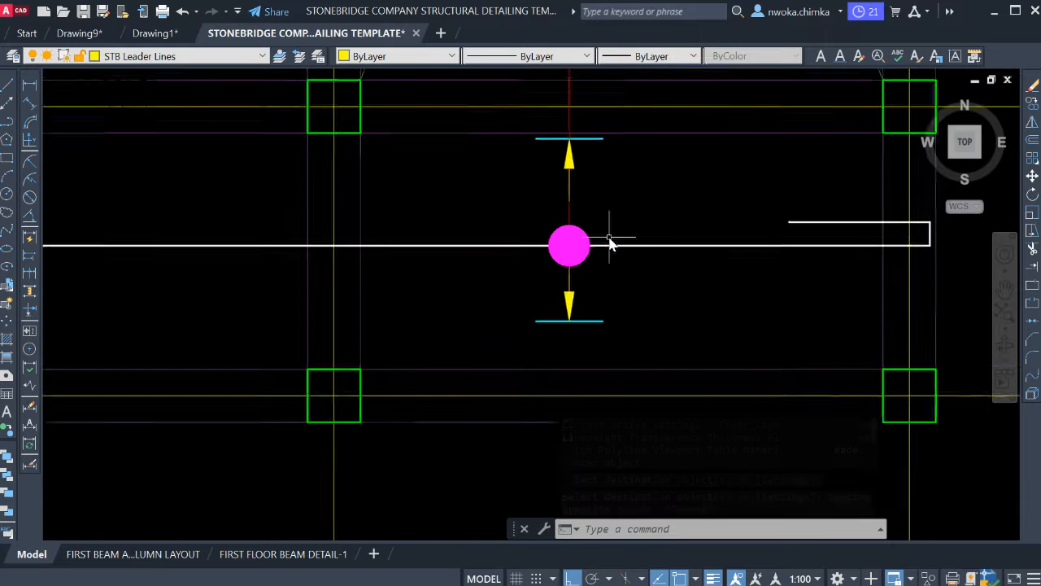
pyautogui.scroll(3, 562, 133)
pyautogui.scroll(2, 562, 132)
pyautogui.click(30, 86)
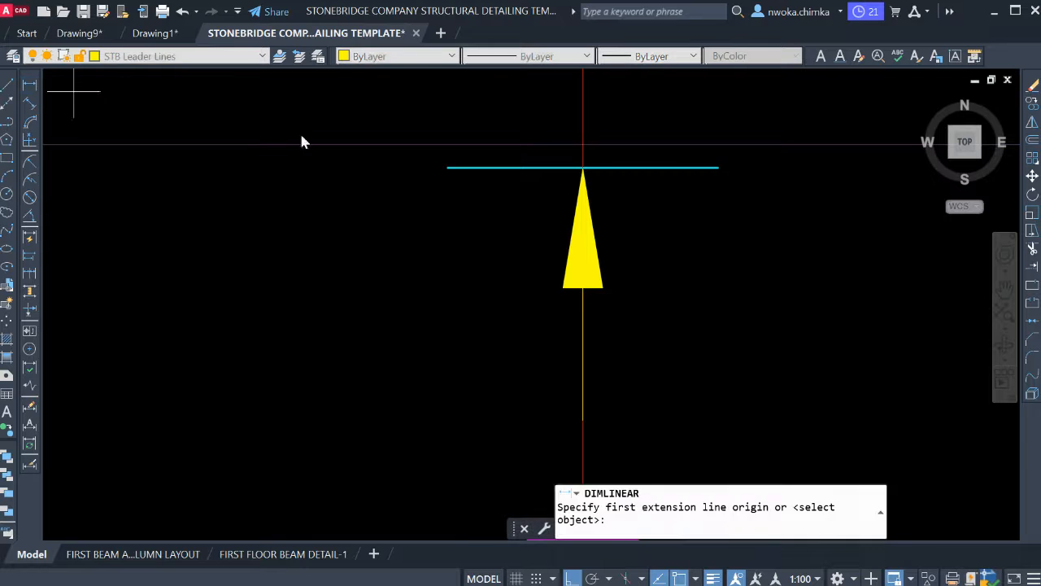
pyautogui.click(478, 146)
pyautogui.click(476, 169)
pyautogui.scroll(-4, 472, 200)
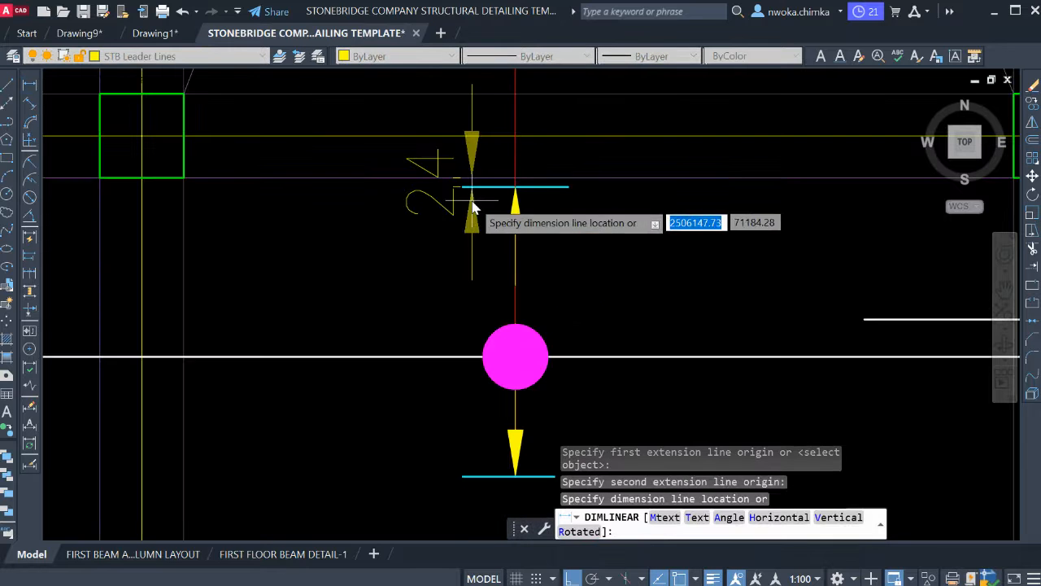
pyautogui.press('Escape')
# Stretch the upper end of the range marker below grid C downward by 1.
pyautogui.scroll(3, 588, 185)
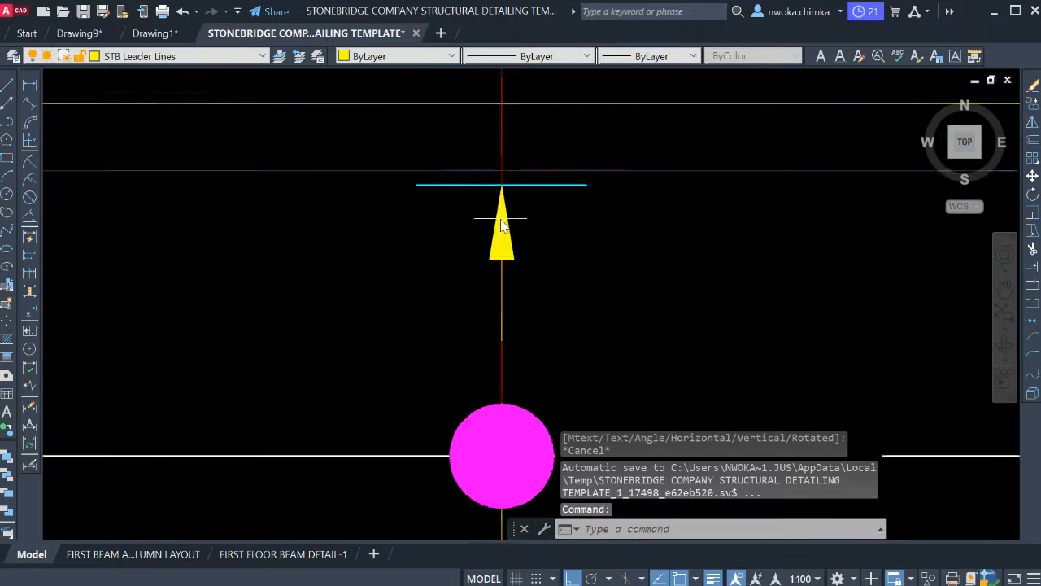
pyautogui.click(601, 168)
pyautogui.click(260, 358)
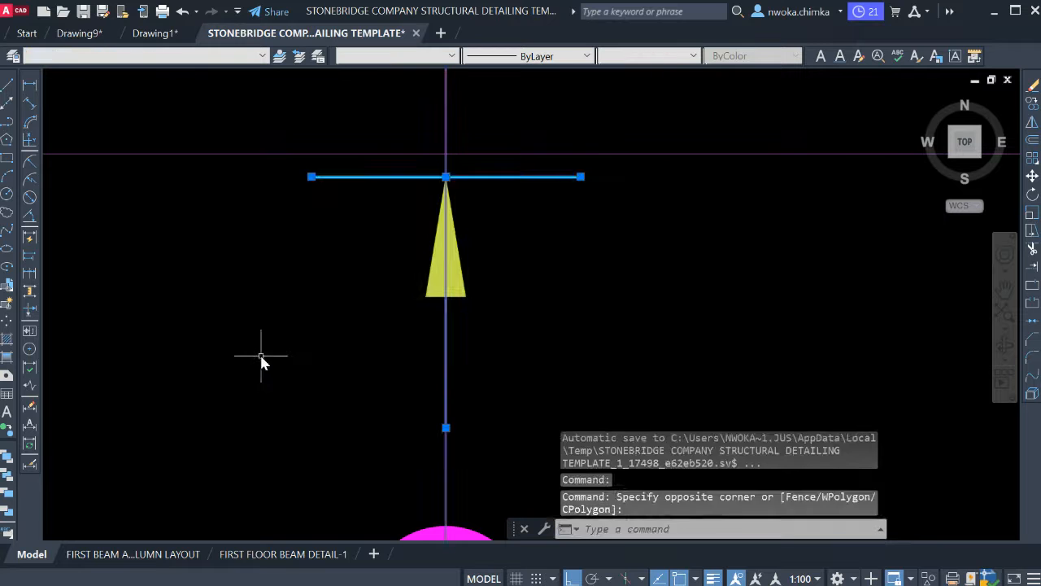
pyautogui.write('s')
pyautogui.press('Return')
pyautogui.click(514, 176)
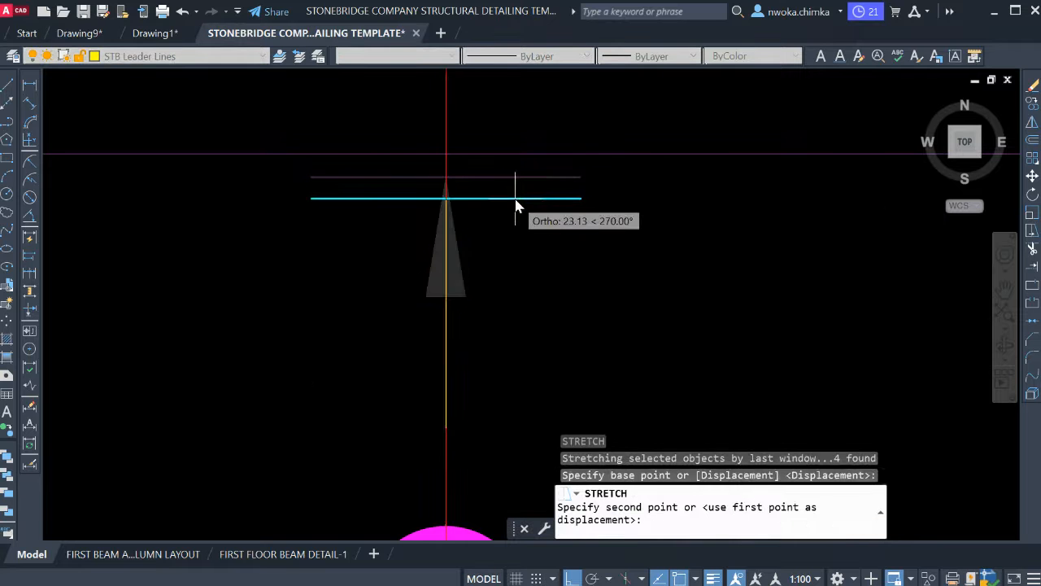
pyautogui.write('2')
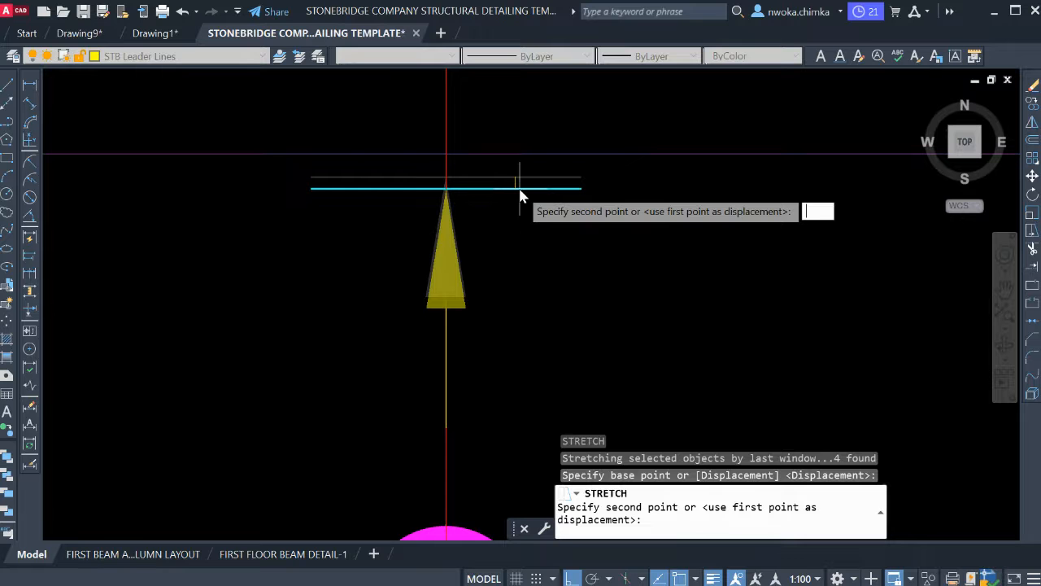
pyautogui.press('Return')
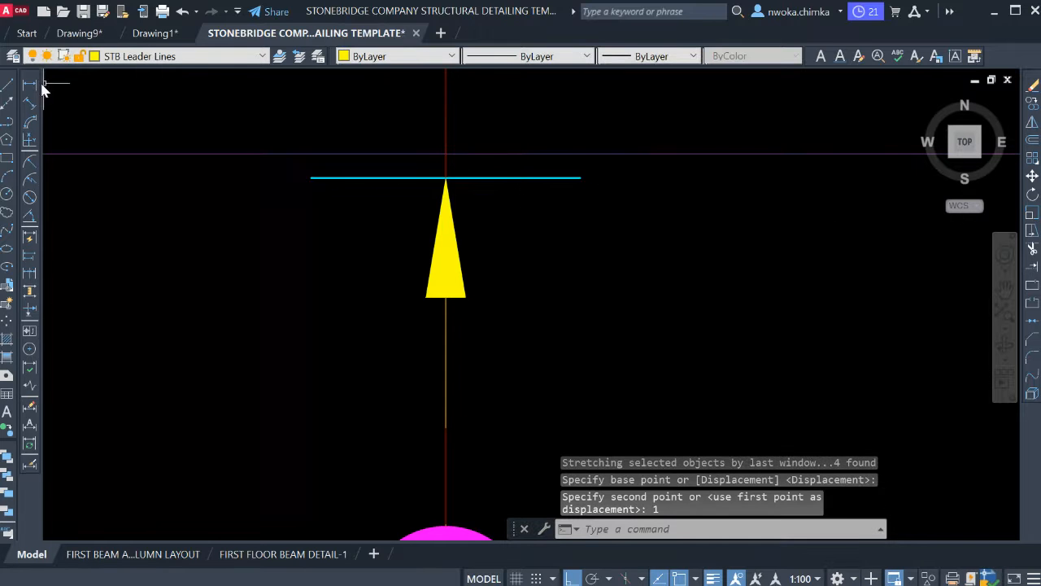
# Recheck the distance from the grid C beam's lower edge to the adjusted upper end of the range marker.
pyautogui.click(31, 87)
pyautogui.click(502, 153)
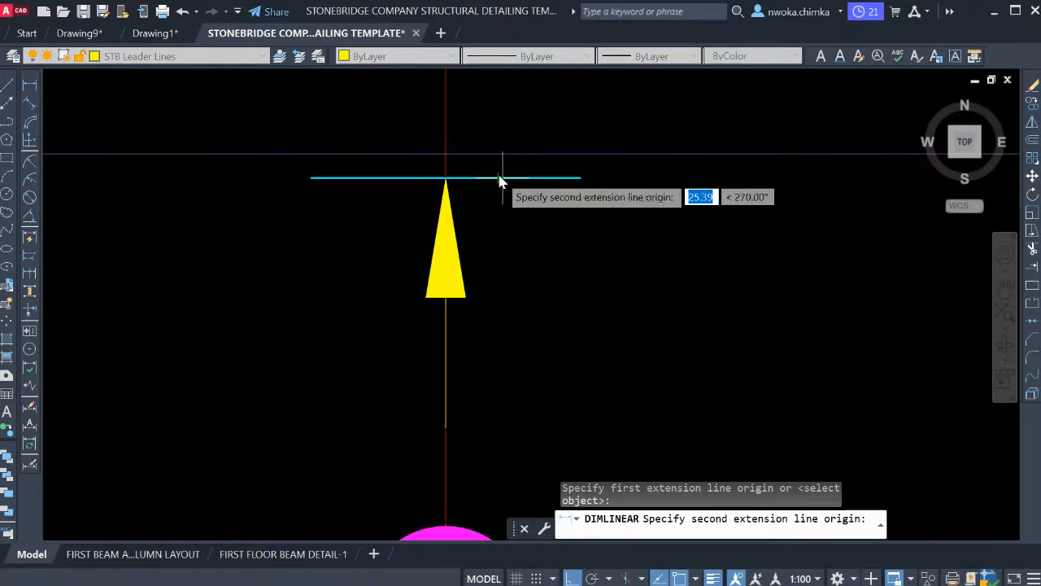
pyautogui.click(501, 177)
pyautogui.press('Escape')
# Offset the upper edge of the grid B beam upward by 25 as a guide line below the range marker.
pyautogui.scroll(-3, 502, 180)
pyautogui.scroll(6, 536, 271)
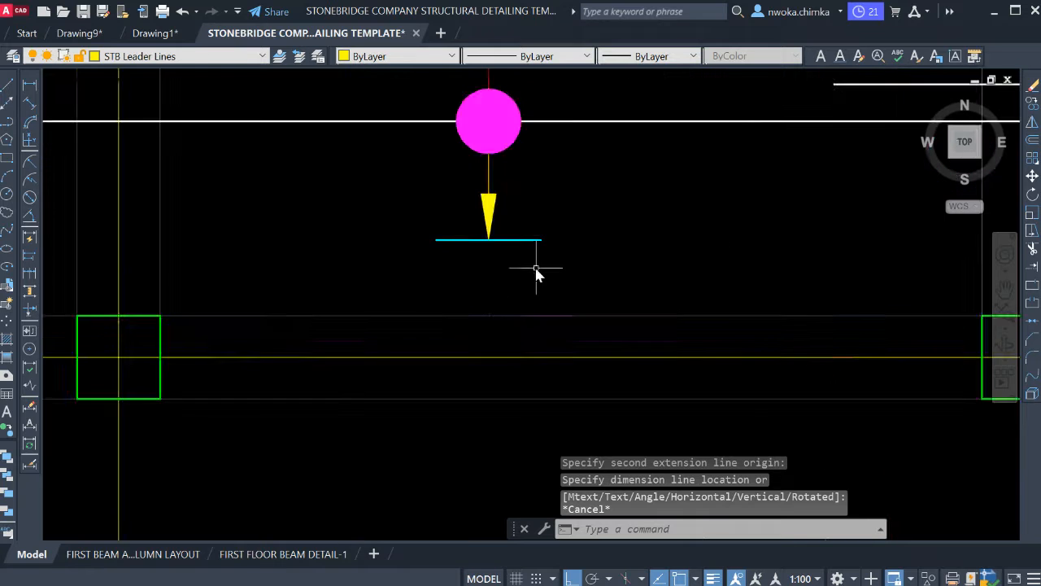
pyautogui.write('o')
pyautogui.press('Return')
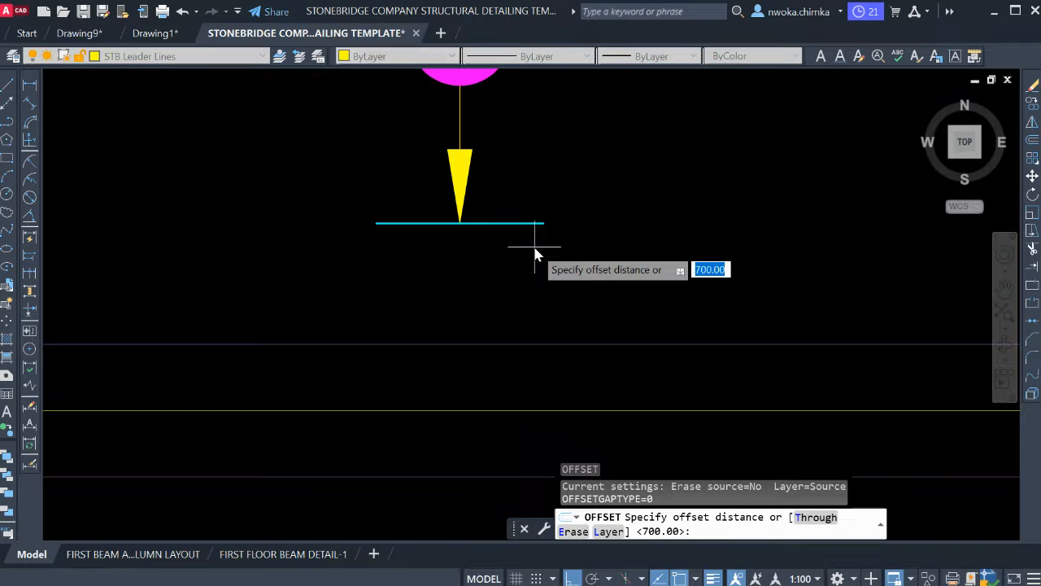
pyautogui.write('25')
pyautogui.press('Return')
pyautogui.click(516, 346)
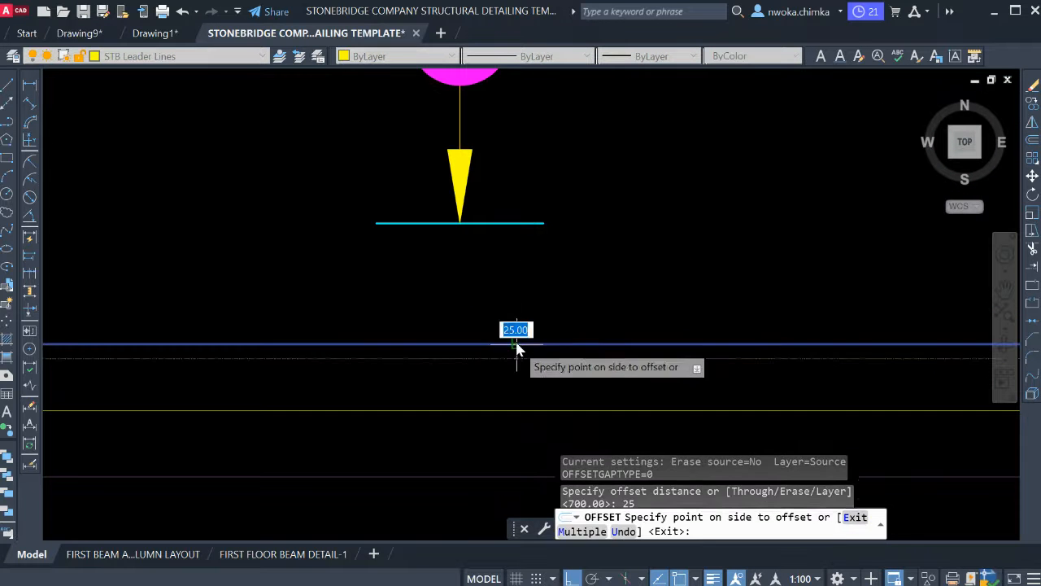
pyautogui.click(526, 317)
pyautogui.press('Escape')
# Stretch the range marker's lower end down to the offset guide line above the grid B beam, and erase the guide line.
pyautogui.click(602, 194)
pyautogui.press('Escape')
pyautogui.click(623, 112)
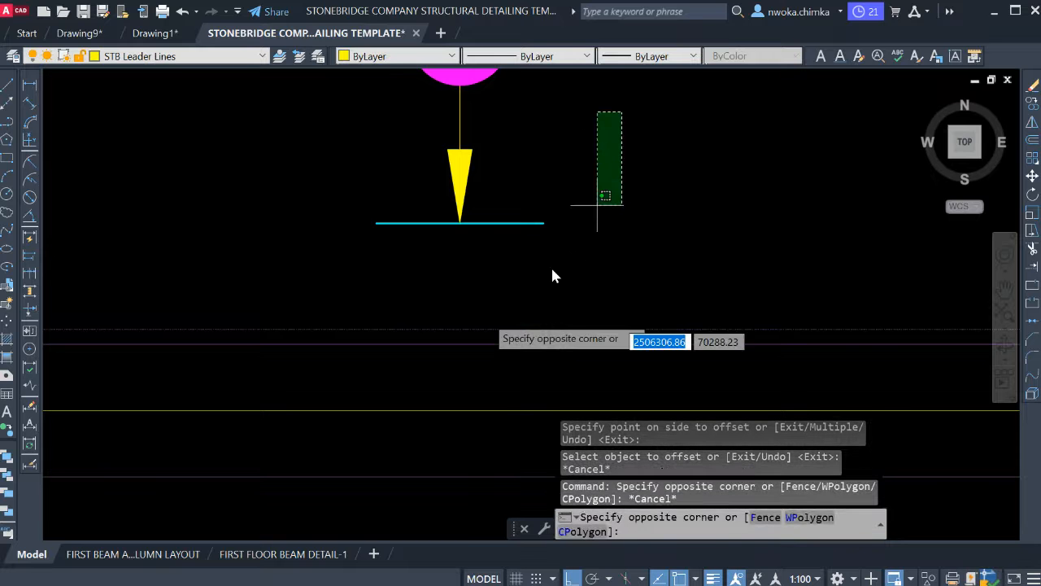
pyautogui.click(337, 289)
pyautogui.write('s')
pyautogui.press('Return')
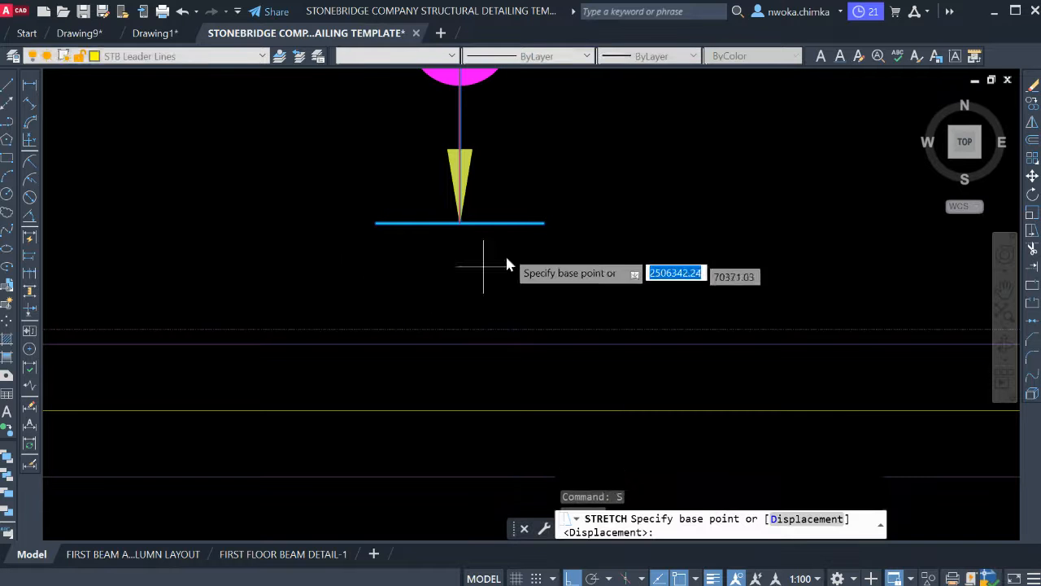
pyautogui.click(510, 223)
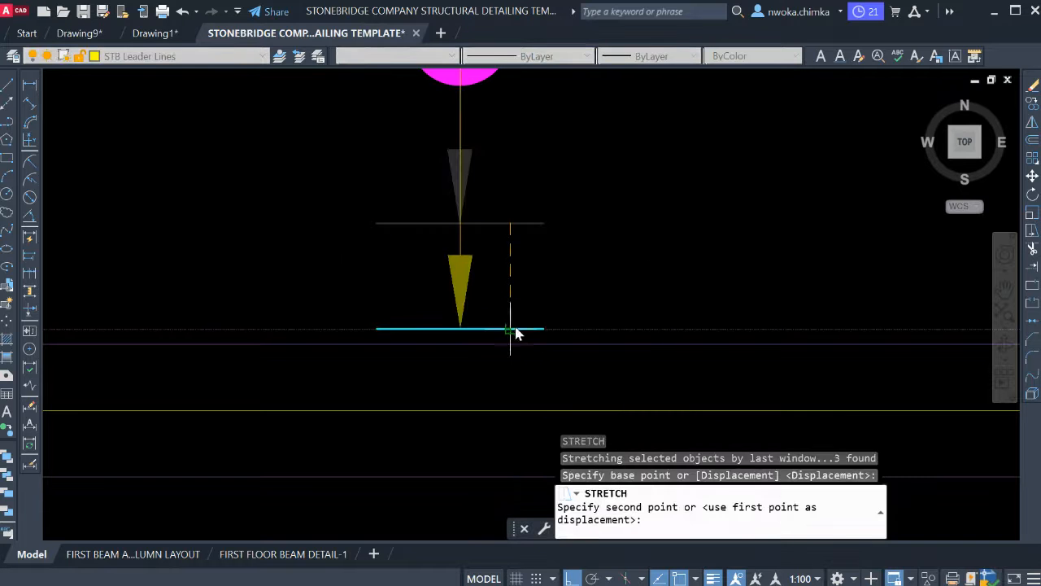
pyautogui.press('Escape')
pyautogui.scroll(-2, 515, 329)
pyautogui.click(570, 327)
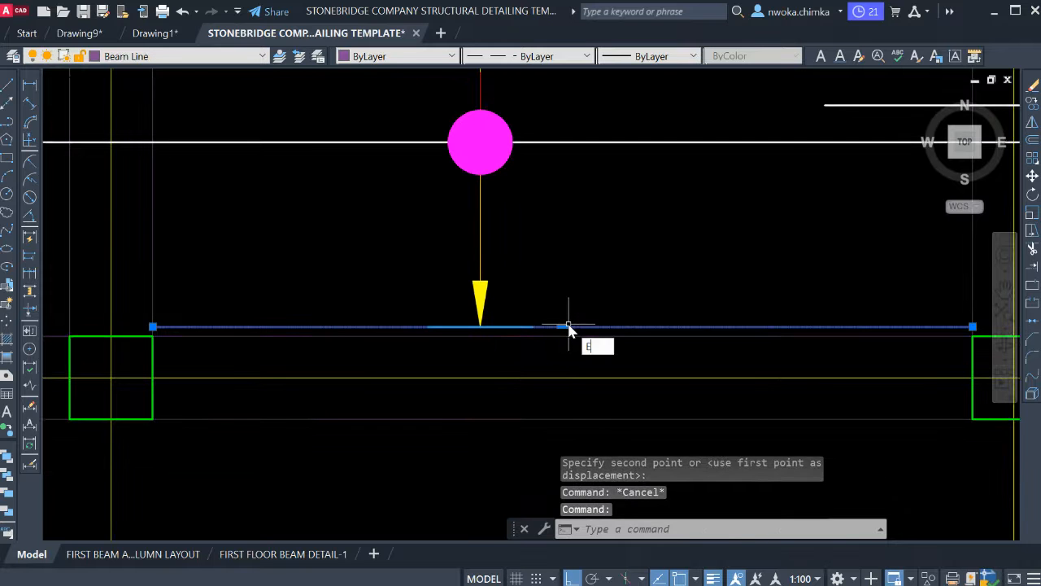
pyautogui.press('Return')
# Copy the range marker between grids C and B horizontally onto the longer left-hand bar, just right of grid 4.
pyautogui.scroll(-5, 568, 317)
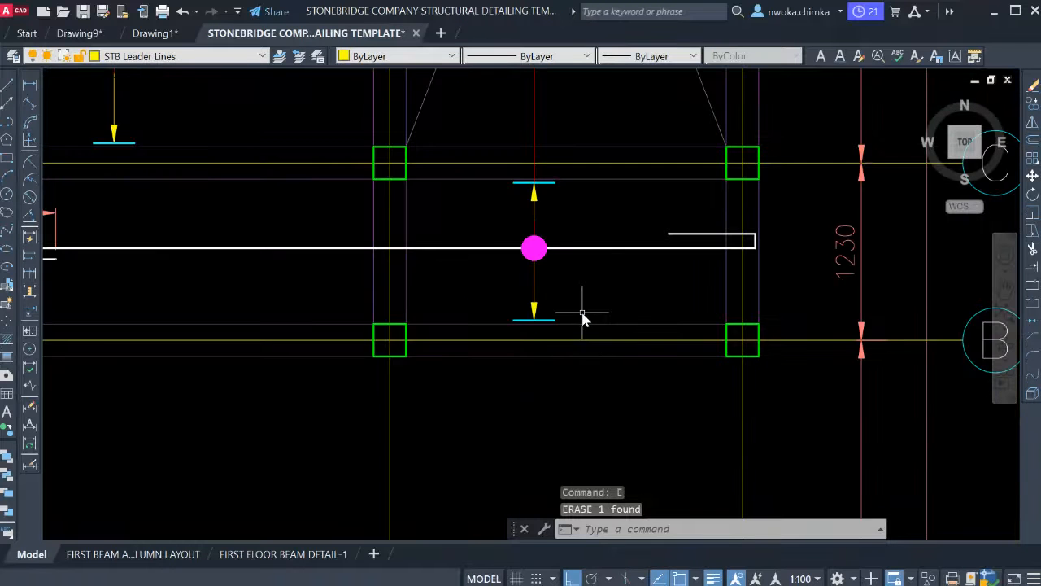
pyautogui.moveTo(573, 312)
pyautogui.mouseDown(button='middle')
pyautogui.moveTo(630, 349)
pyautogui.moveTo(444, 328)
pyautogui.moveTo(442, 350)
pyautogui.mouseUp(button='middle')
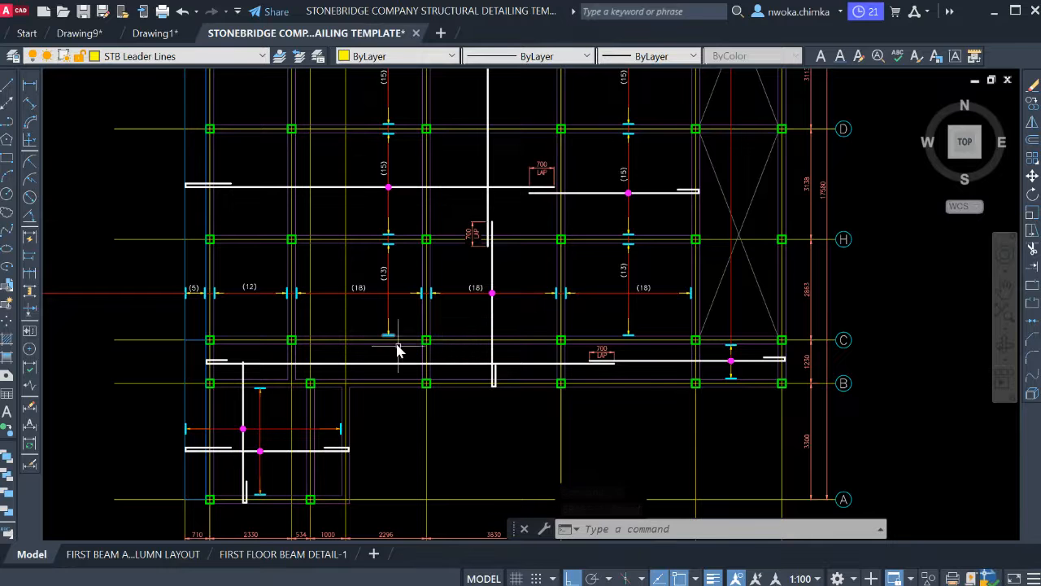
pyautogui.scroll(-1, 398, 352)
pyautogui.scroll(3, 397, 381)
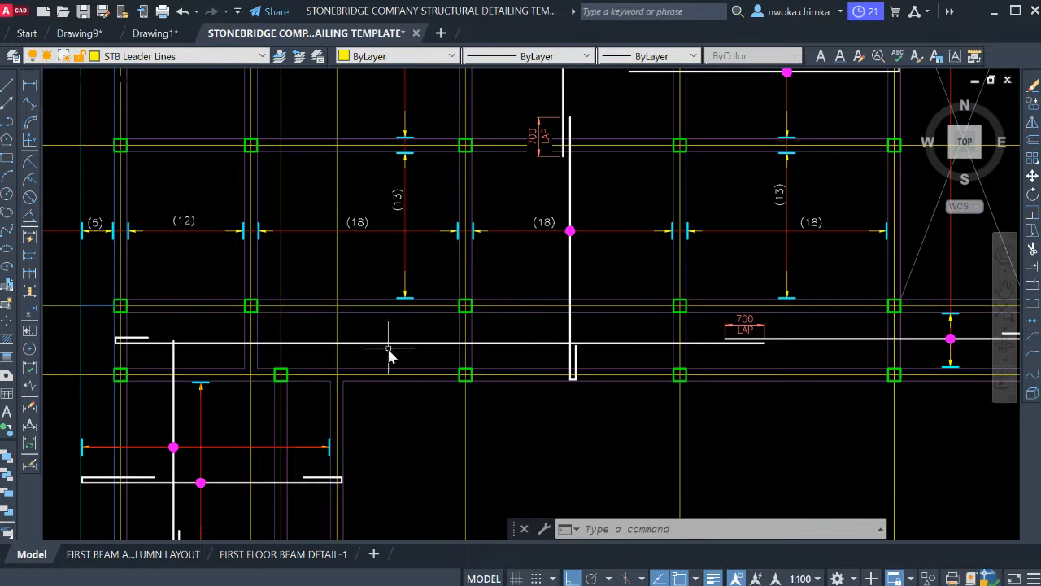
pyautogui.scroll(-6, 415, 362)
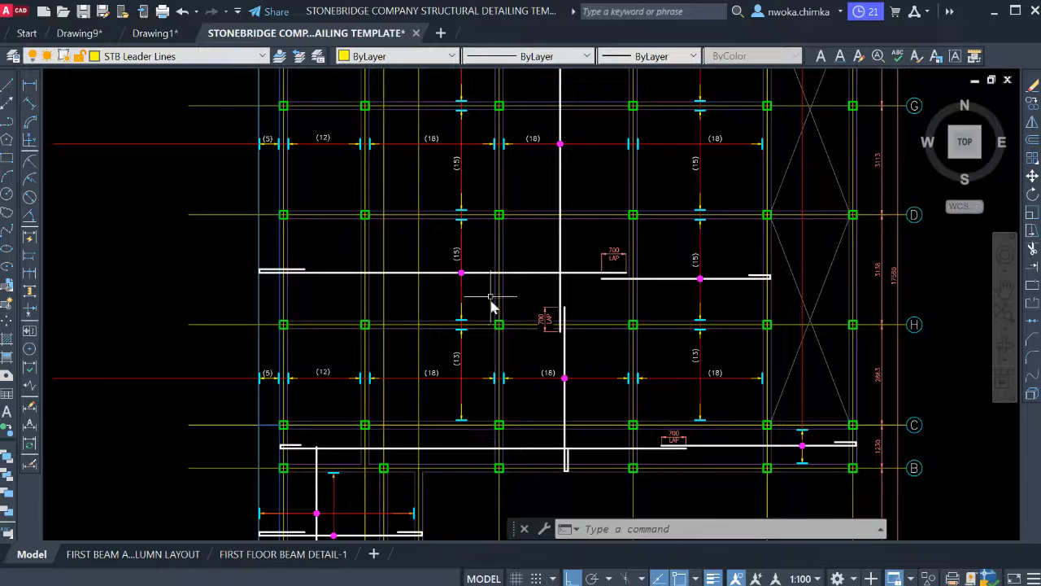
pyautogui.scroll(4, 655, 320)
pyautogui.click(643, 289)
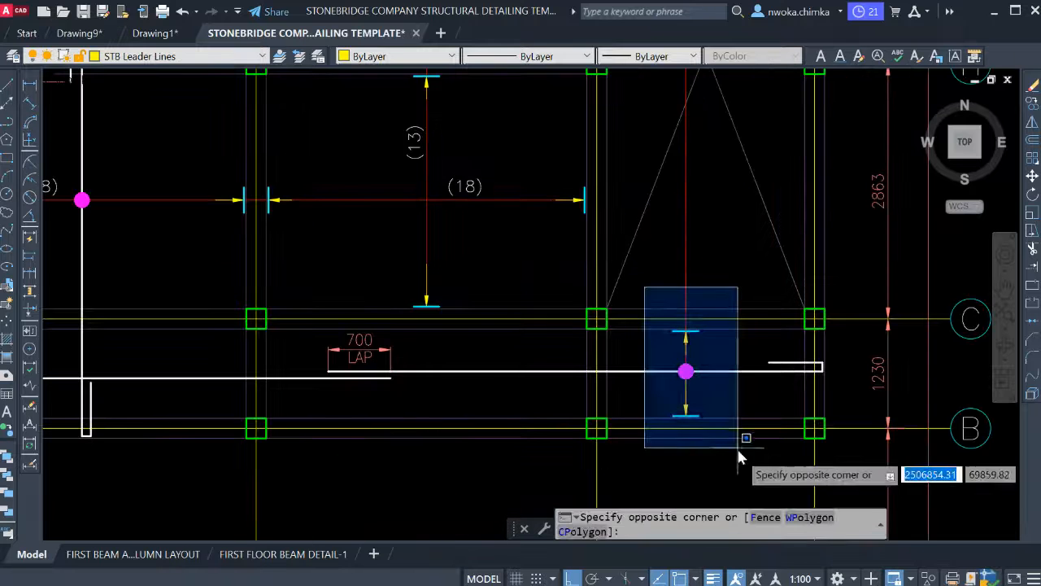
pyautogui.click(738, 447)
pyautogui.write('co')
pyautogui.press('Return')
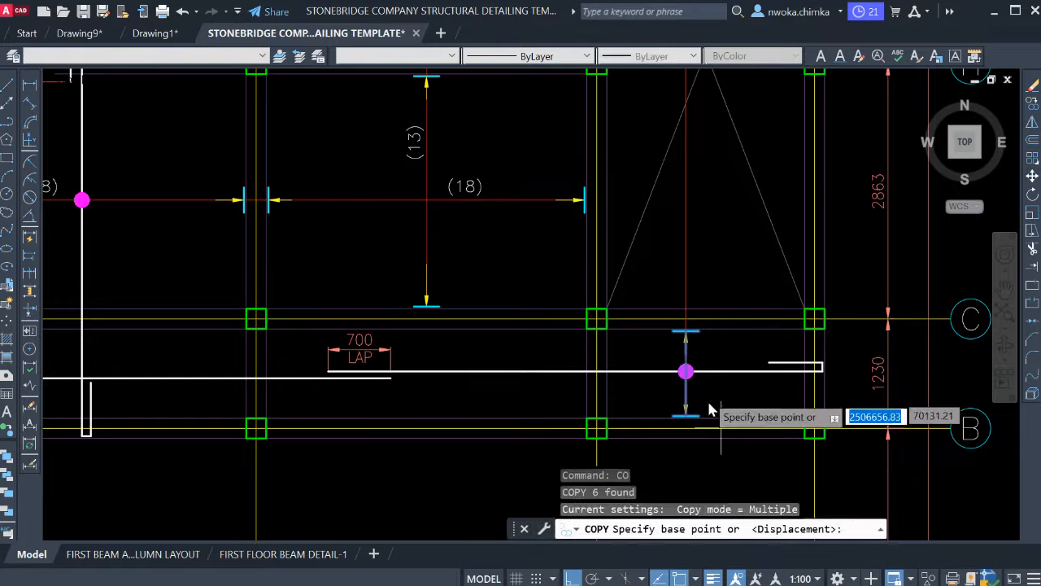
pyautogui.scroll(-4, 691, 358)
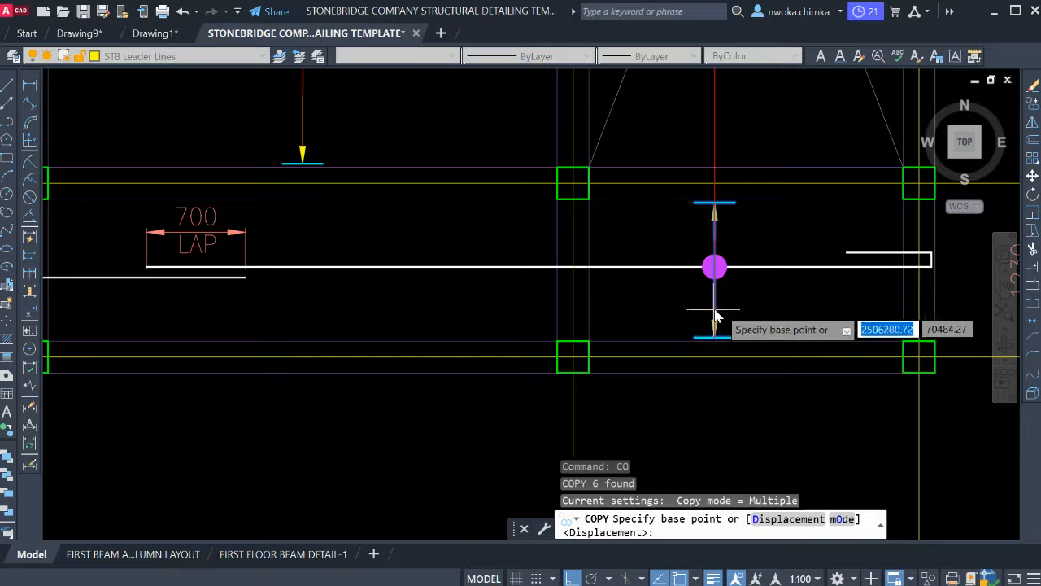
pyautogui.click(715, 302)
pyautogui.scroll(-3, 606, 341)
pyautogui.scroll(-4, 606, 340)
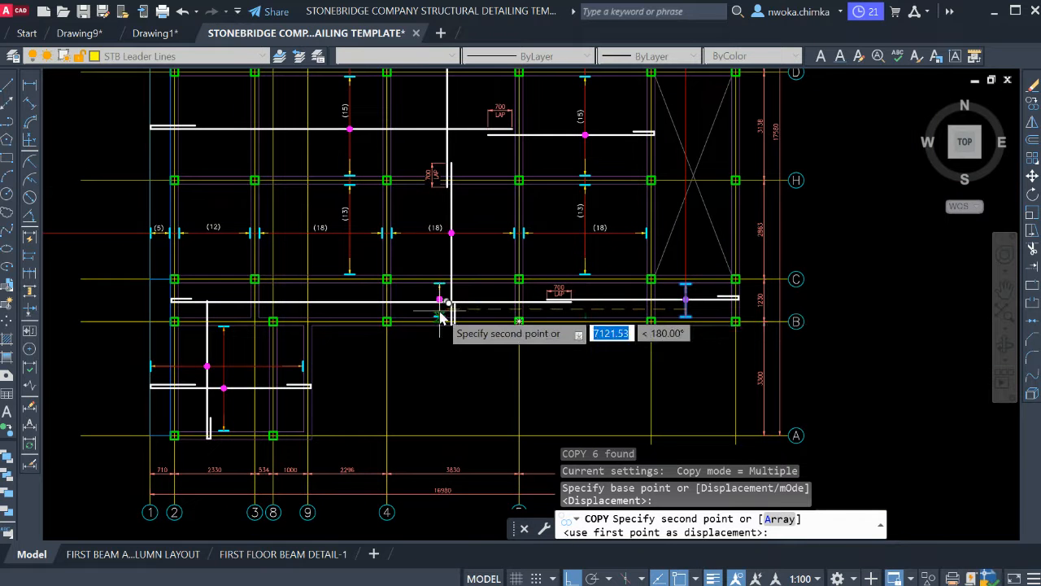
pyautogui.scroll(8, 442, 300)
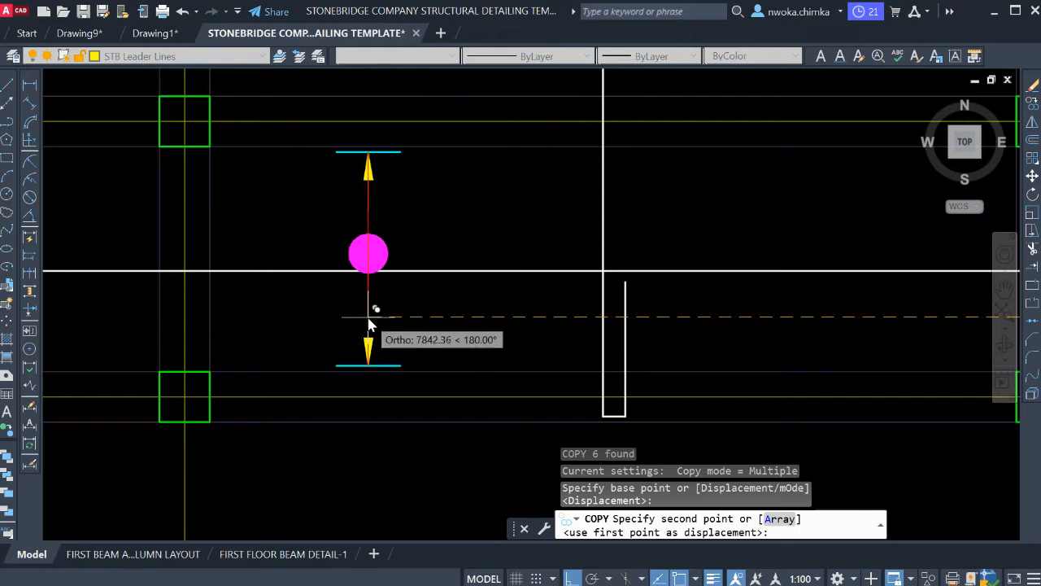
pyautogui.click(364, 316)
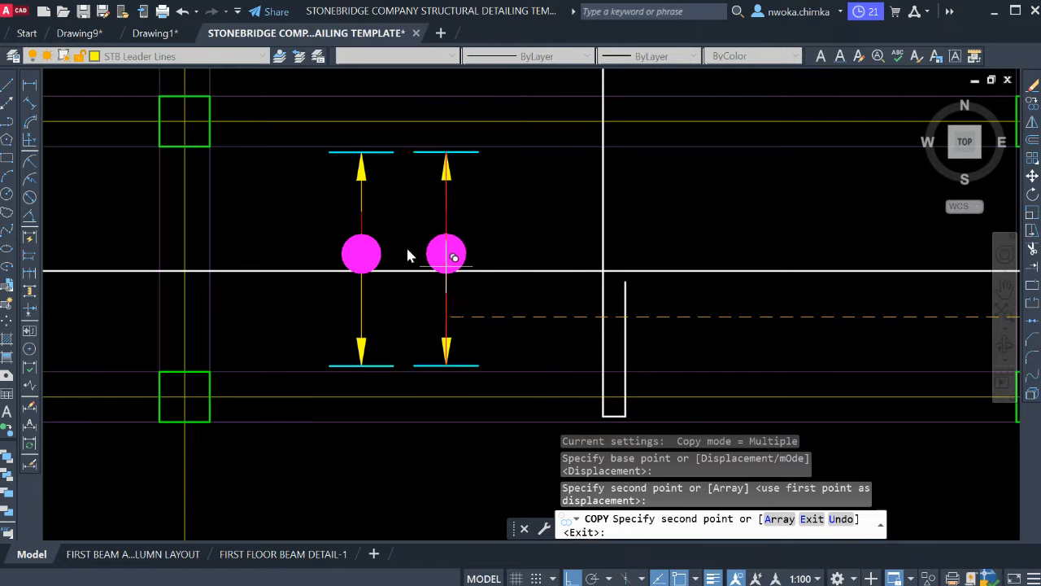
pyautogui.press('Escape')
# Move the copied marker's magenta dot vertically down from its centre onto the left-hand bar line.
pyautogui.click(299, 208)
pyautogui.click(412, 295)
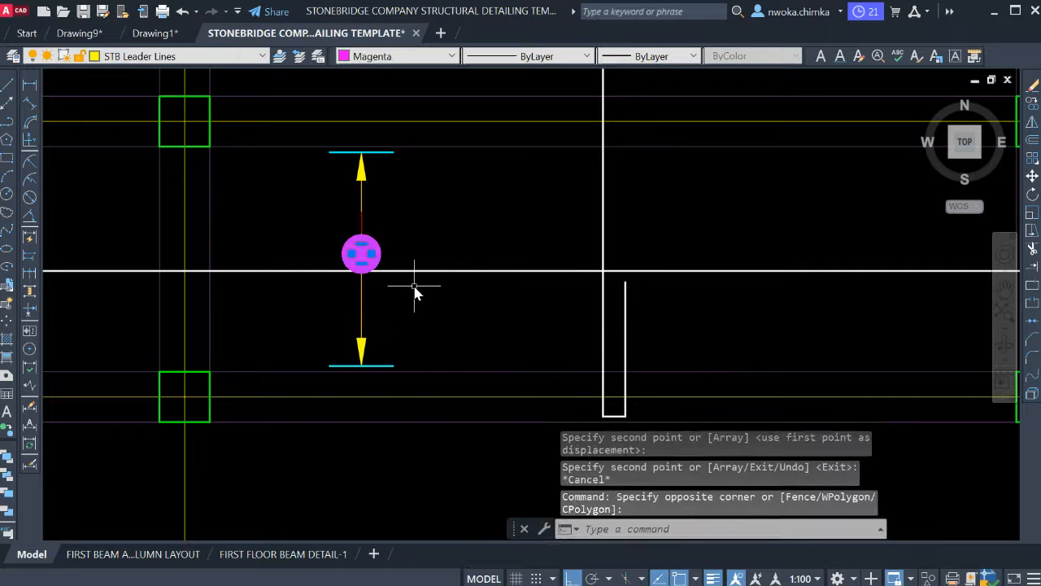
pyautogui.write('m')
pyautogui.press('Return')
pyautogui.scroll(4, 348, 273)
pyautogui.click(387, 226)
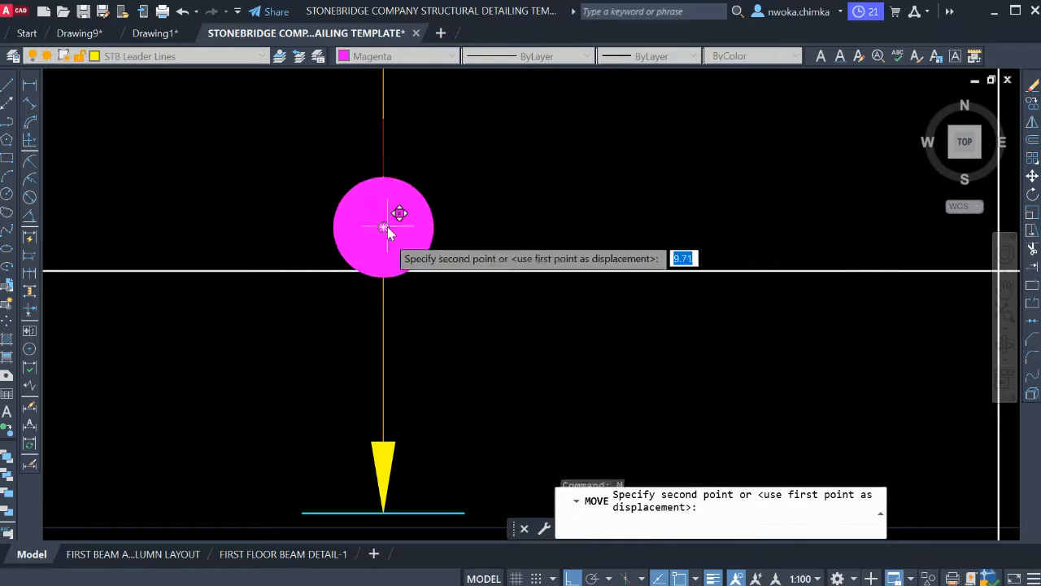
pyautogui.click(384, 270)
pyautogui.scroll(-4, 525, 273)
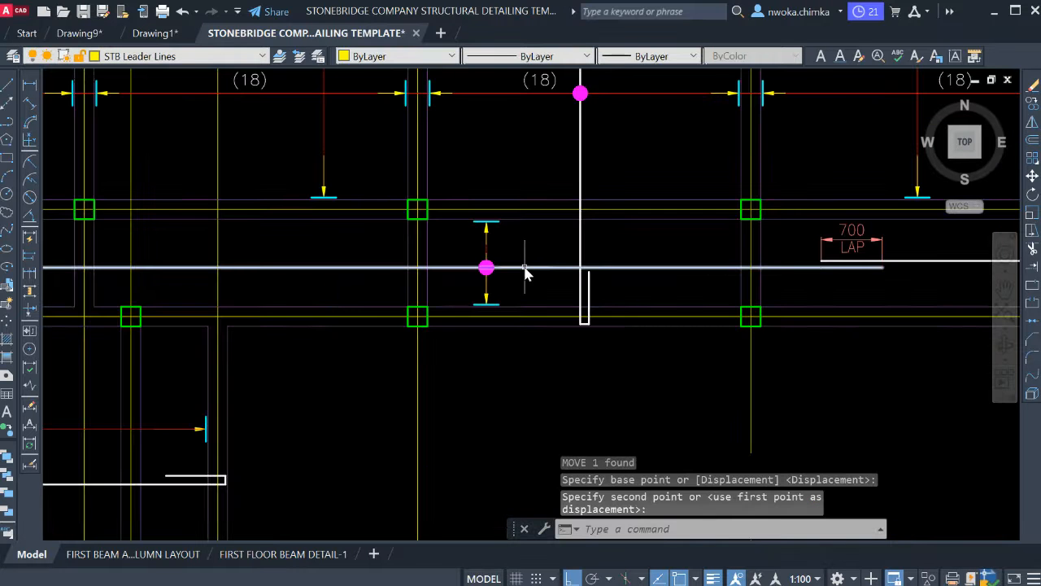
# Draw a vertical leader line from the copied marker's upper end to the horizontal callout alignment line above grid F.
pyautogui.press('Return')
pyautogui.scroll(-5, 506, 350)
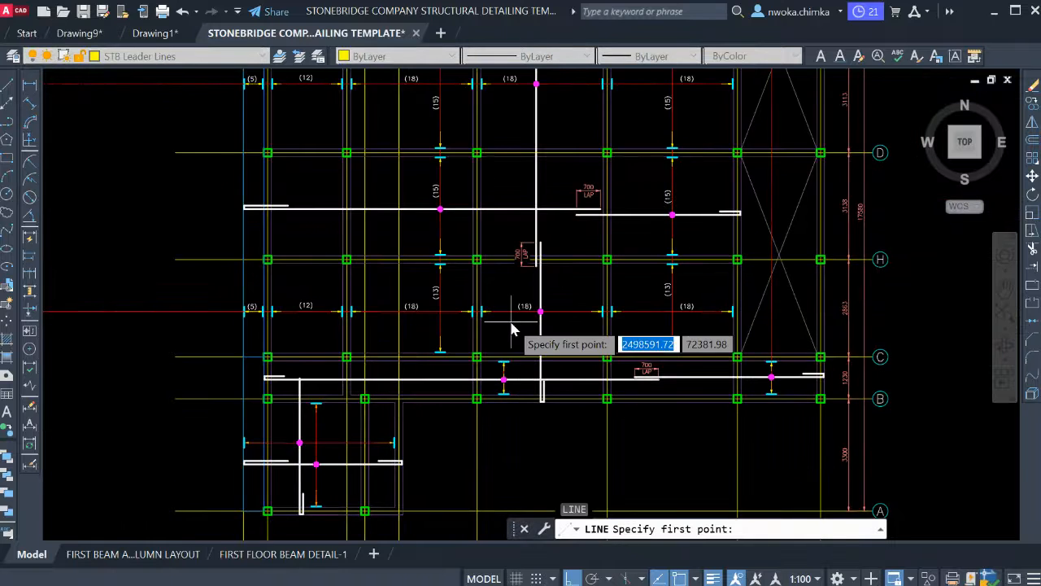
pyautogui.scroll(-2, 514, 340)
pyautogui.scroll(6, 515, 342)
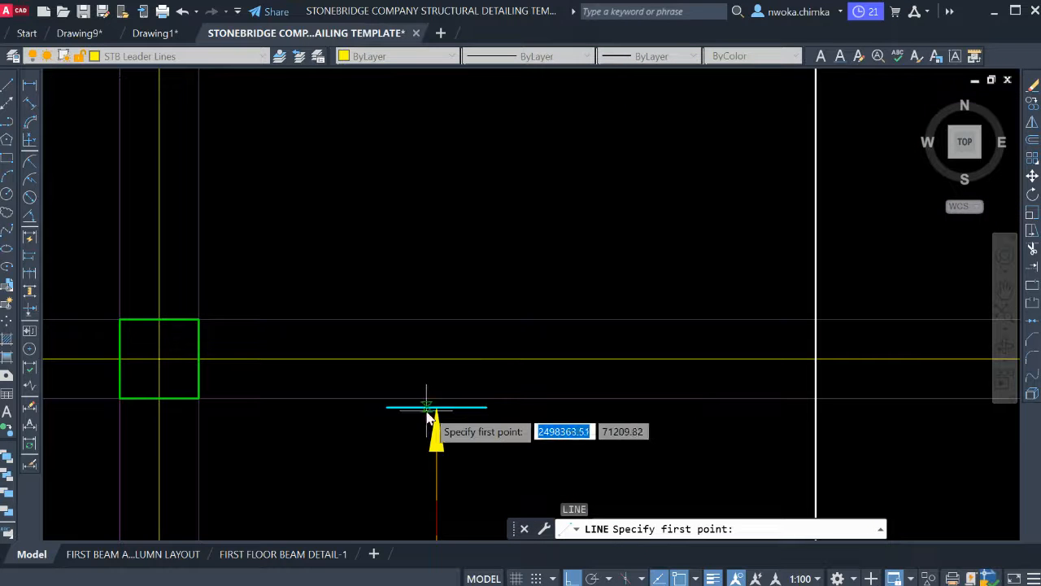
pyautogui.click(435, 413)
pyautogui.scroll(-8, 451, 342)
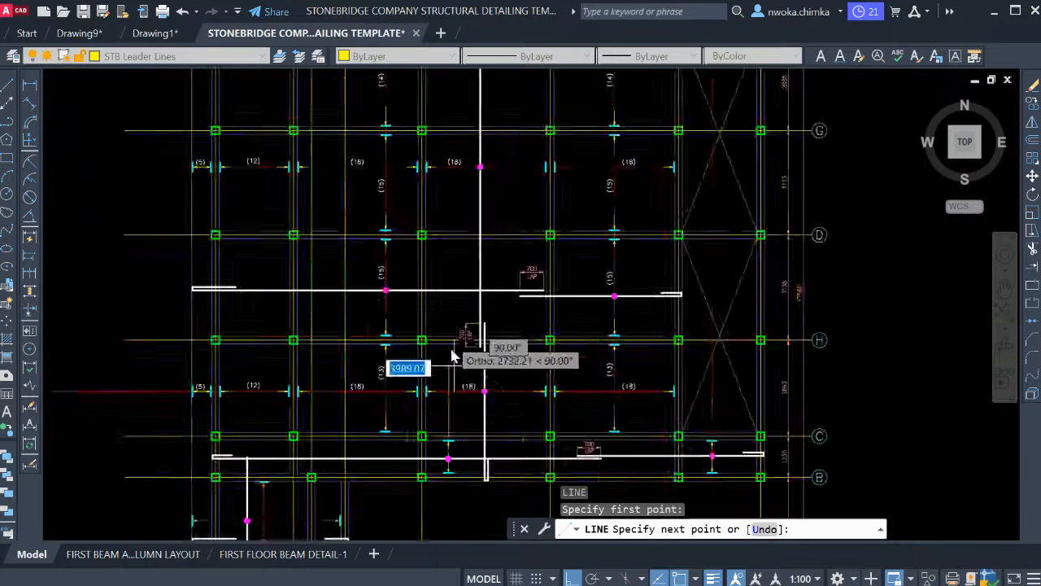
pyautogui.scroll(6, 480, 277)
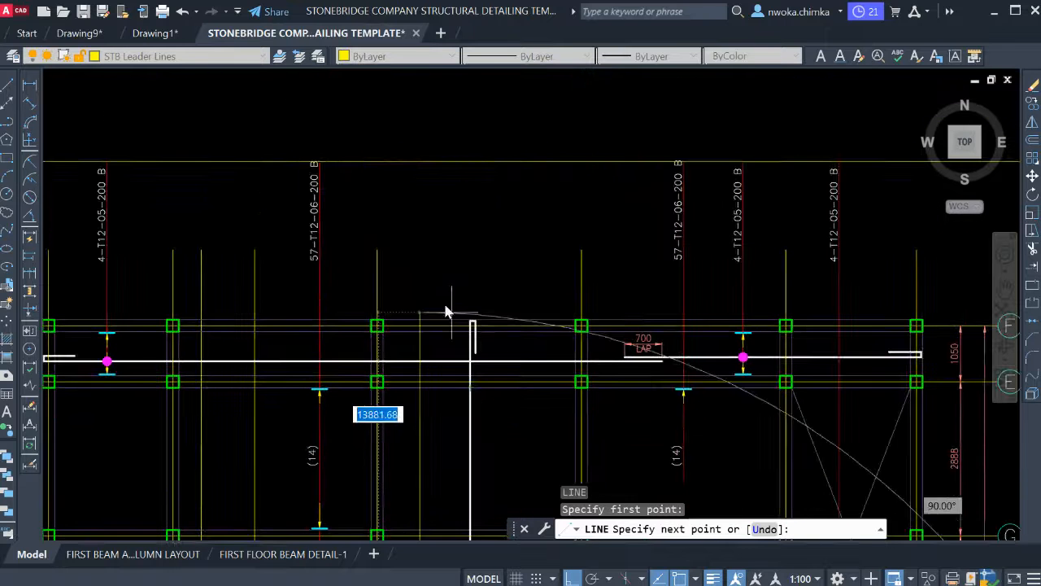
pyautogui.scroll(4, 448, 225)
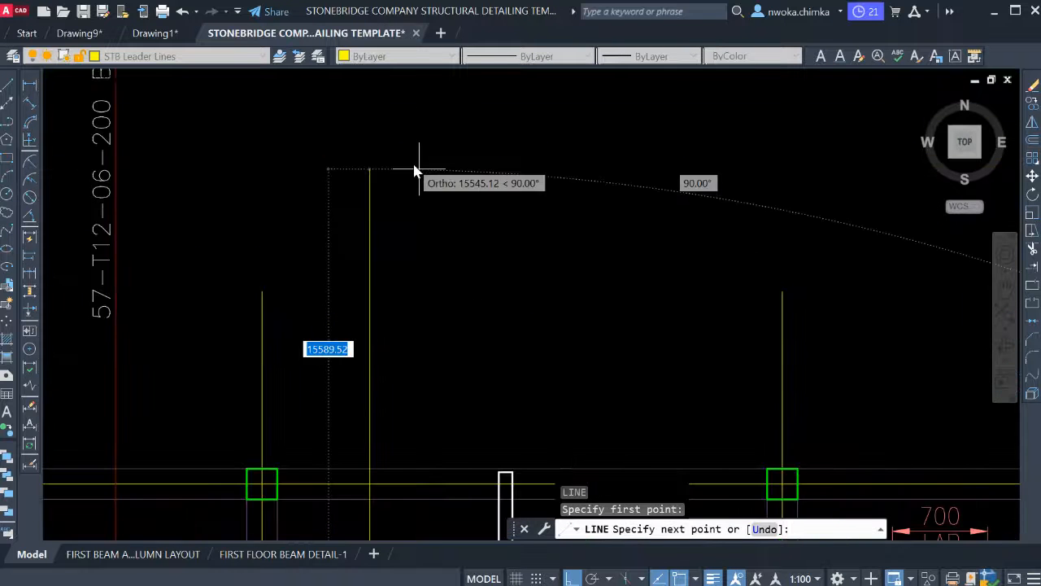
pyautogui.scroll(-4, 399, 181)
pyautogui.press('Escape')
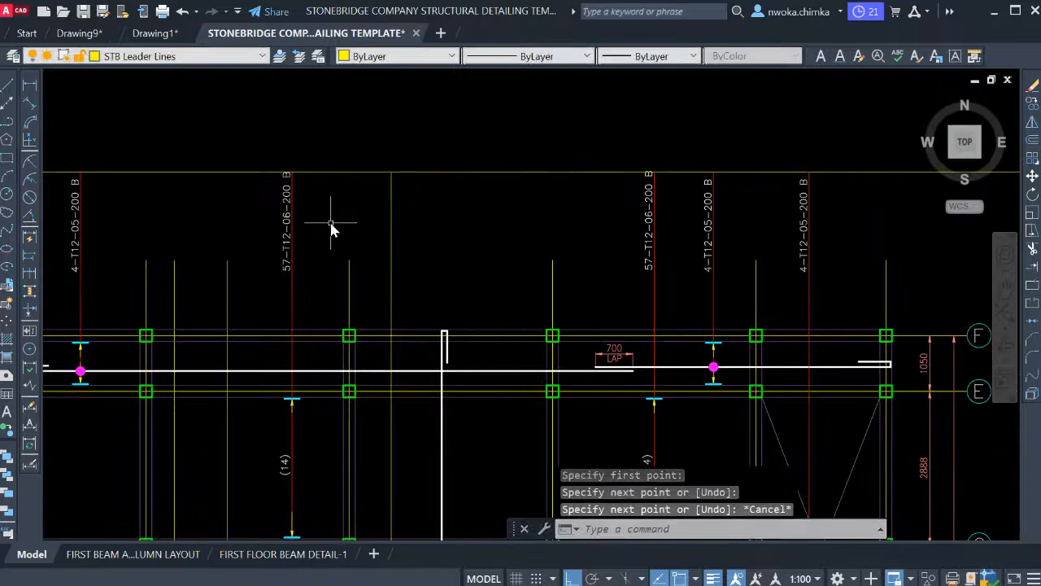
# Copy the rightmost 4-T12-05-200 B callout to the upper end of the new leader line.
pyautogui.click(805, 246)
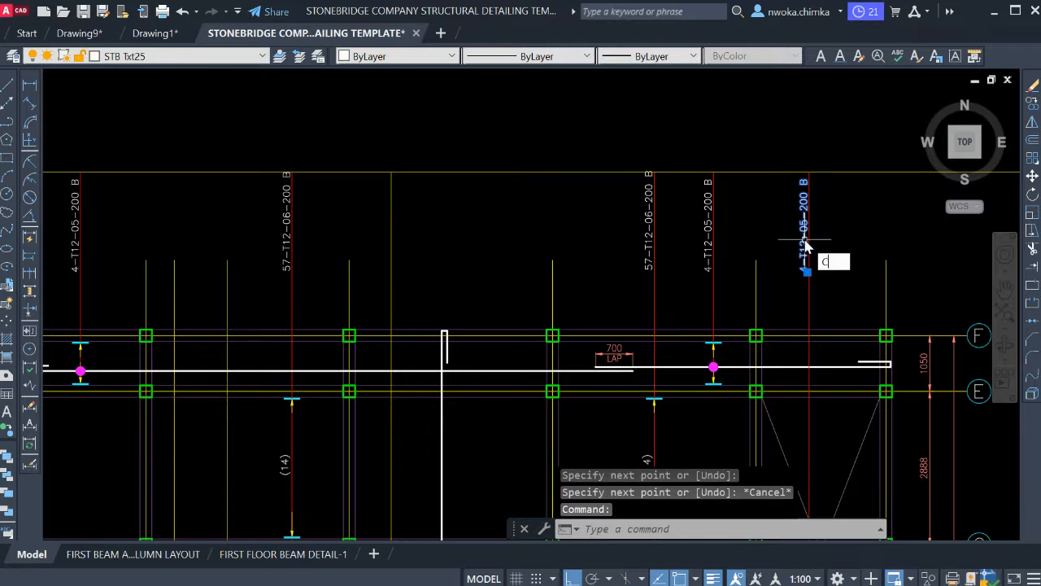
pyautogui.press('Return')
pyautogui.scroll(4, 806, 171)
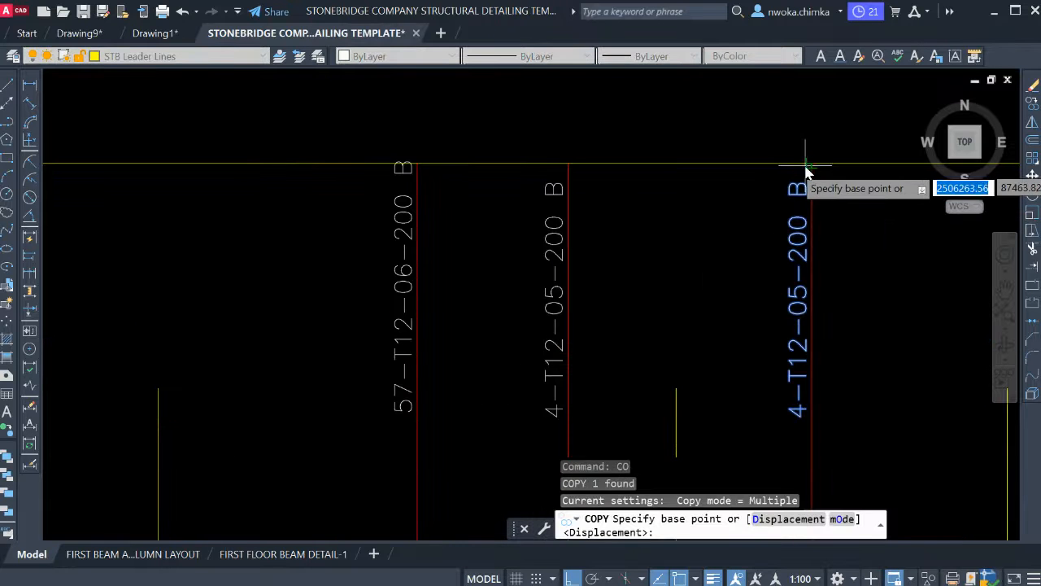
pyautogui.click(810, 169)
pyautogui.scroll(-4, 810, 169)
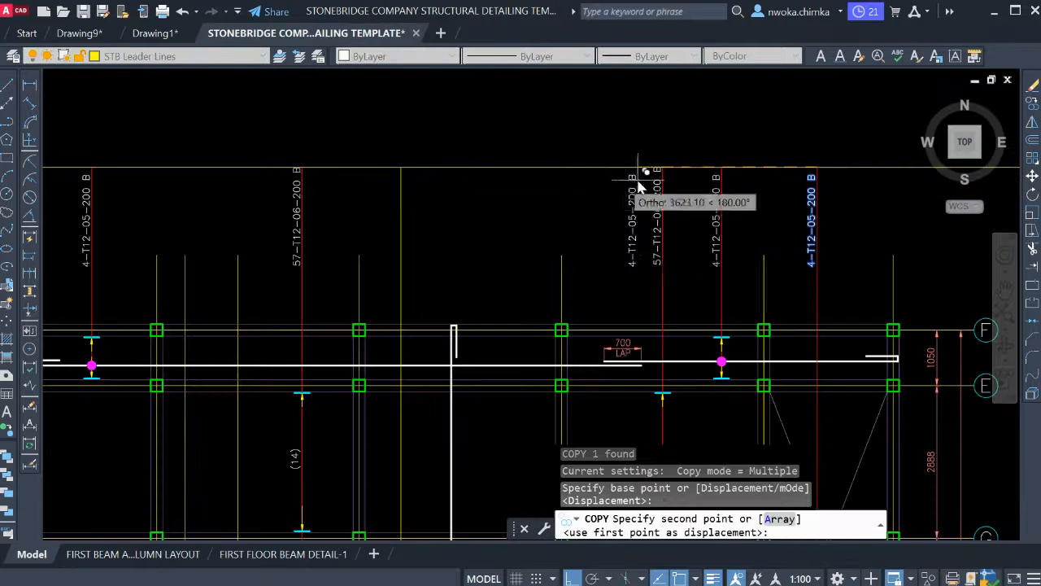
pyautogui.click(399, 175)
pyautogui.press('Escape')
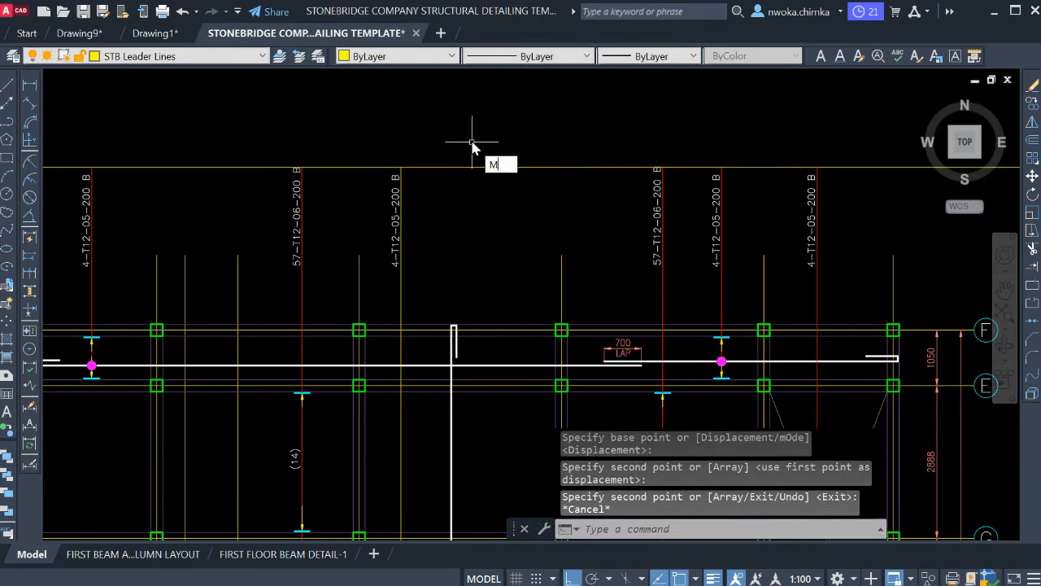
# Match the properties of the new leader line to the red leader beside the left 57-T12-06-200 B callout.
pyautogui.write('ma')
pyautogui.press('Return')
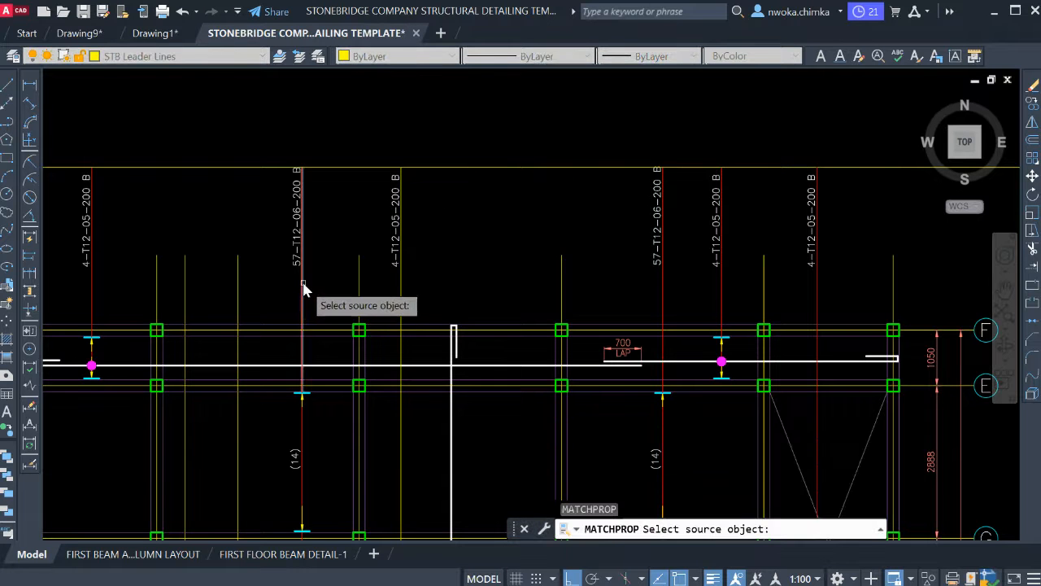
pyautogui.click(303, 287)
pyautogui.click(409, 298)
pyautogui.click(389, 308)
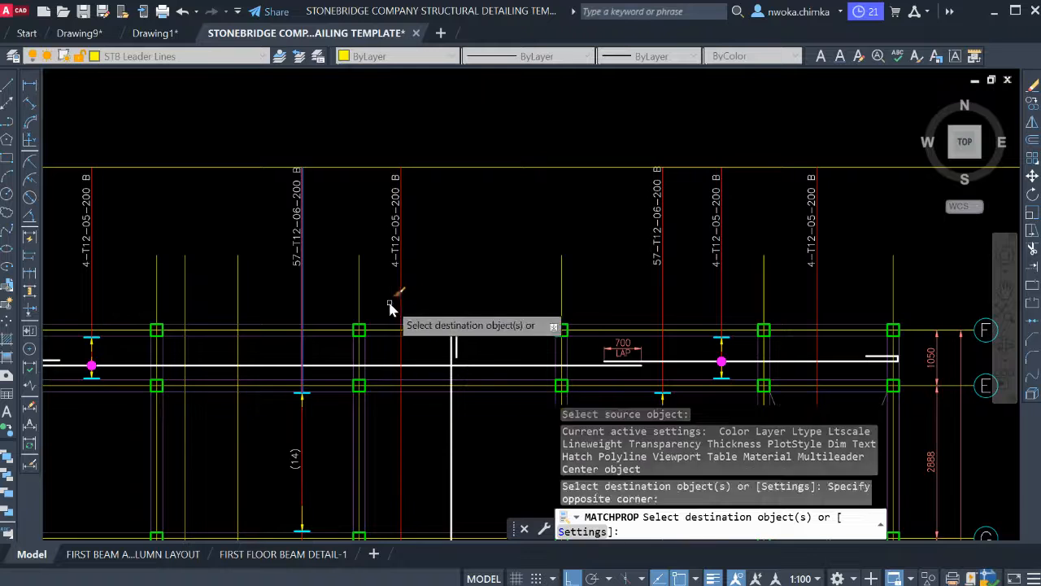
pyautogui.press('Escape')
# Save the drawing.
pyautogui.scroll(-3, 510, 249)
pyautogui.scroll(5, 480, 391)
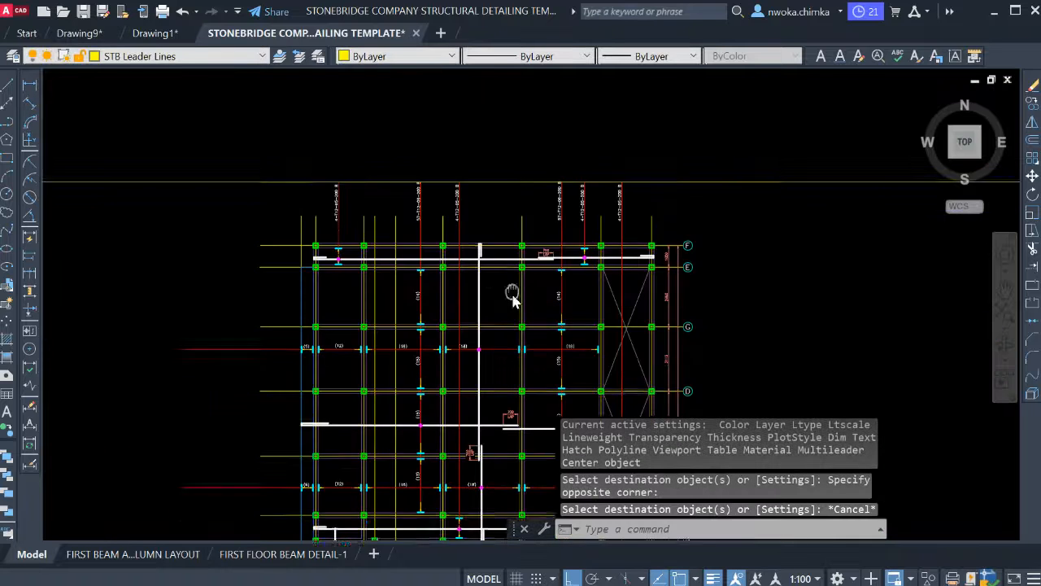
pyautogui.scroll(-5, 470, 429)
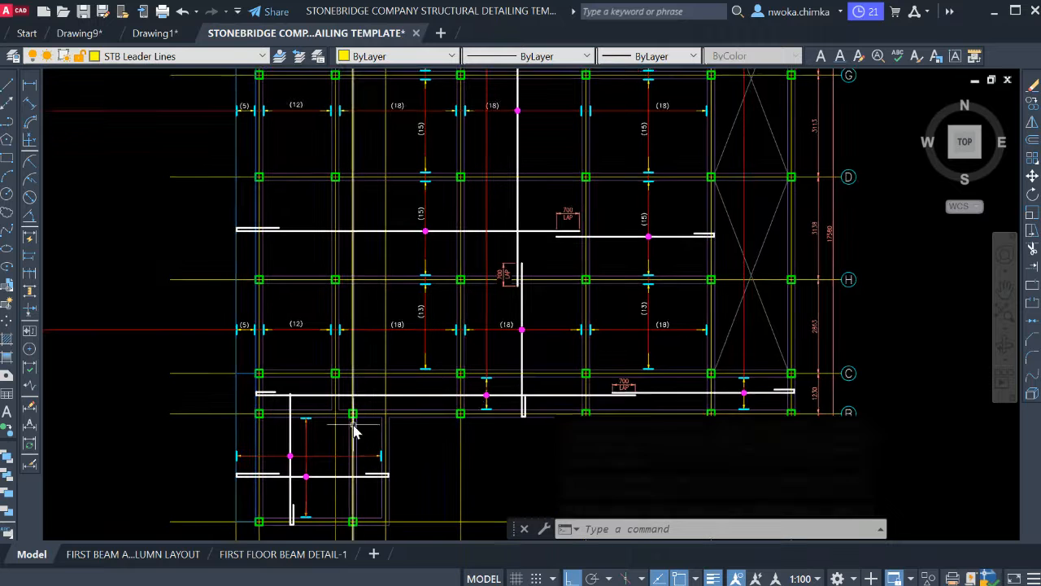
pyautogui.scroll(-2, 429, 432)
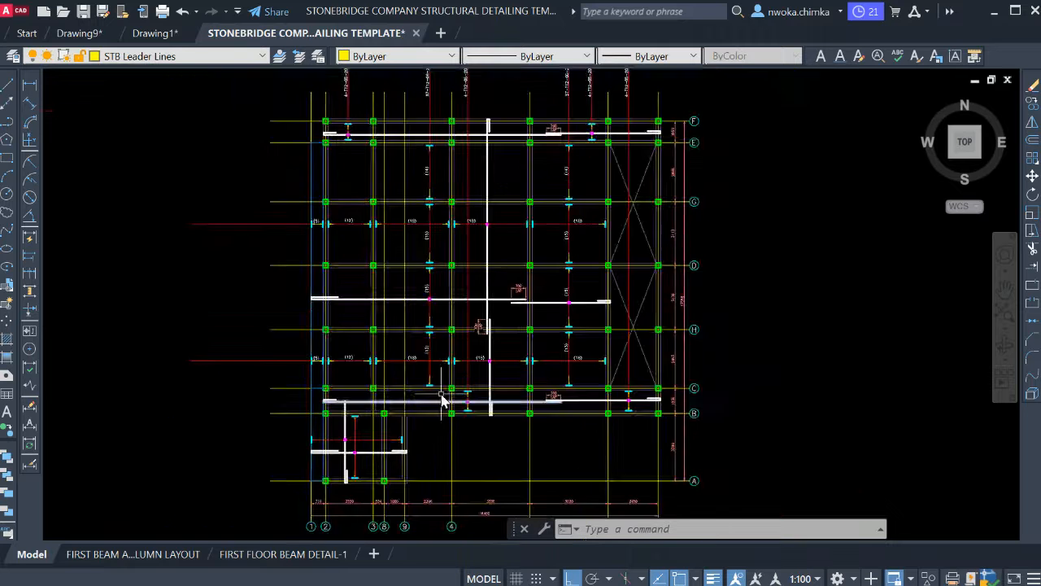
pyautogui.scroll(2, 349, 340)
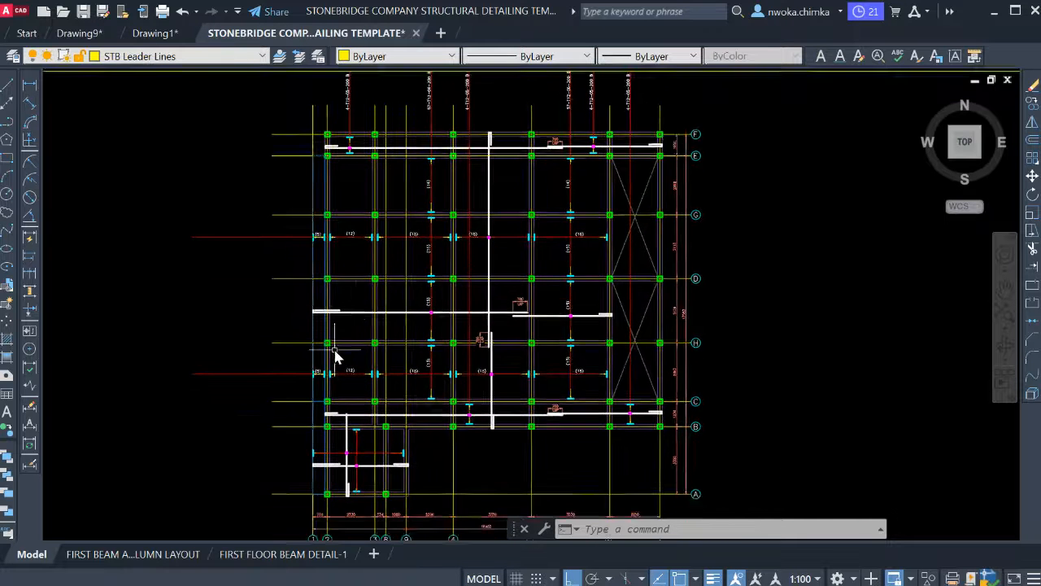
pyautogui.scroll(1, 226, 179)
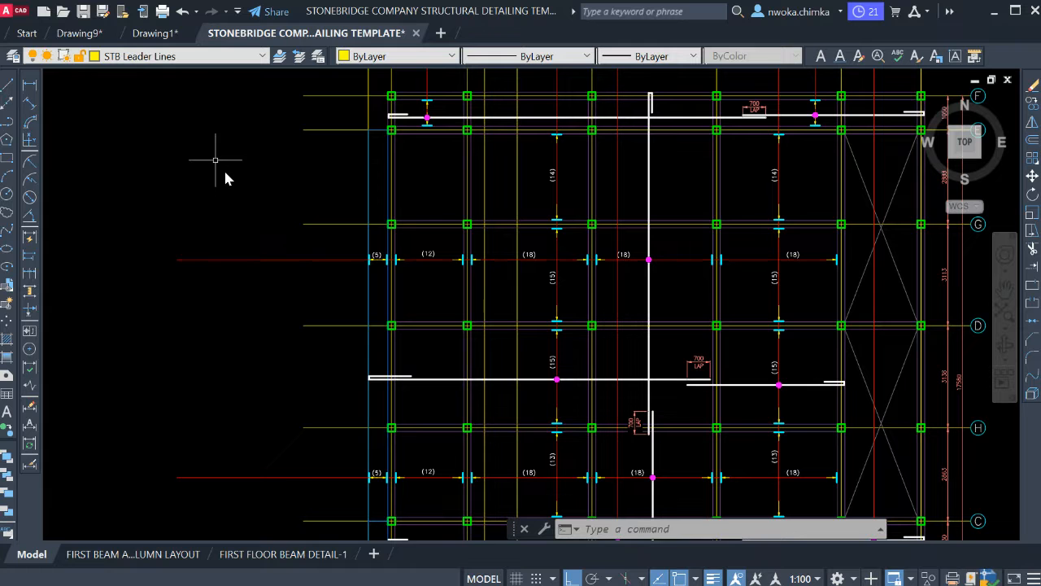
pyautogui.click(82, 13)
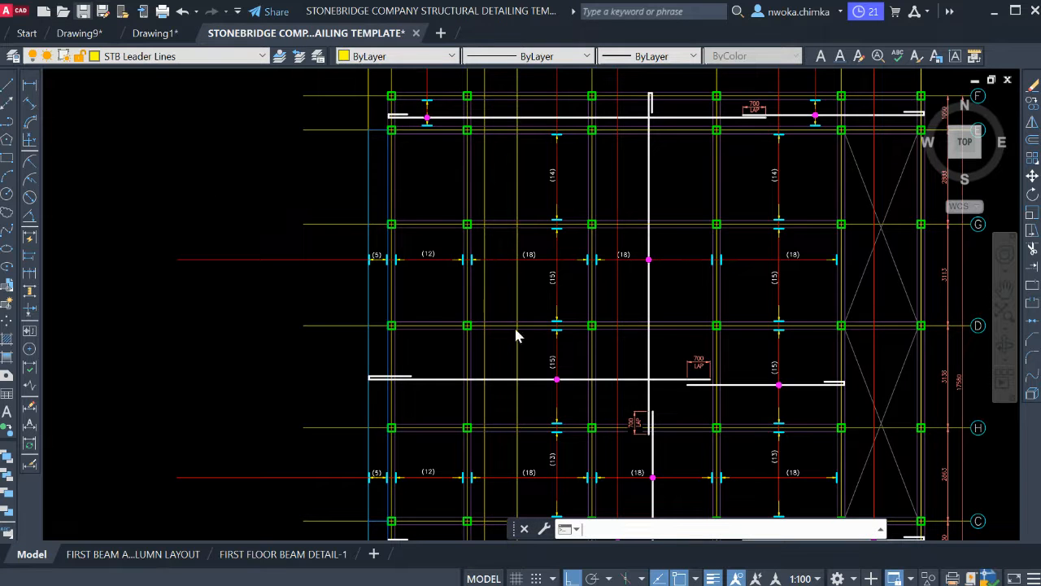
pyautogui.scroll(-2, 457, 323)
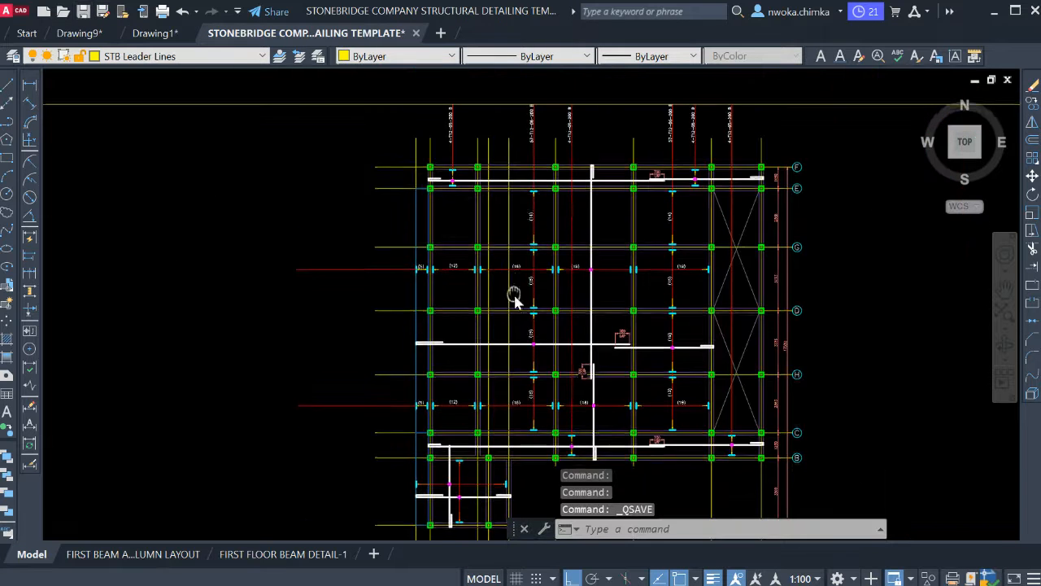
pyautogui.scroll(4, 583, 272)
pyautogui.scroll(-4, 588, 241)
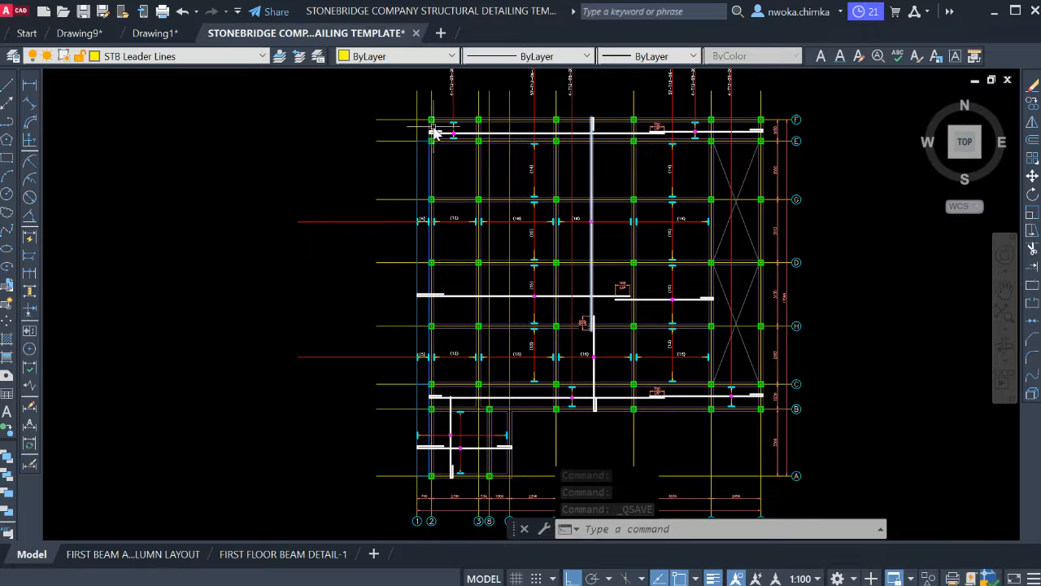
pyautogui.scroll(4, 594, 362)
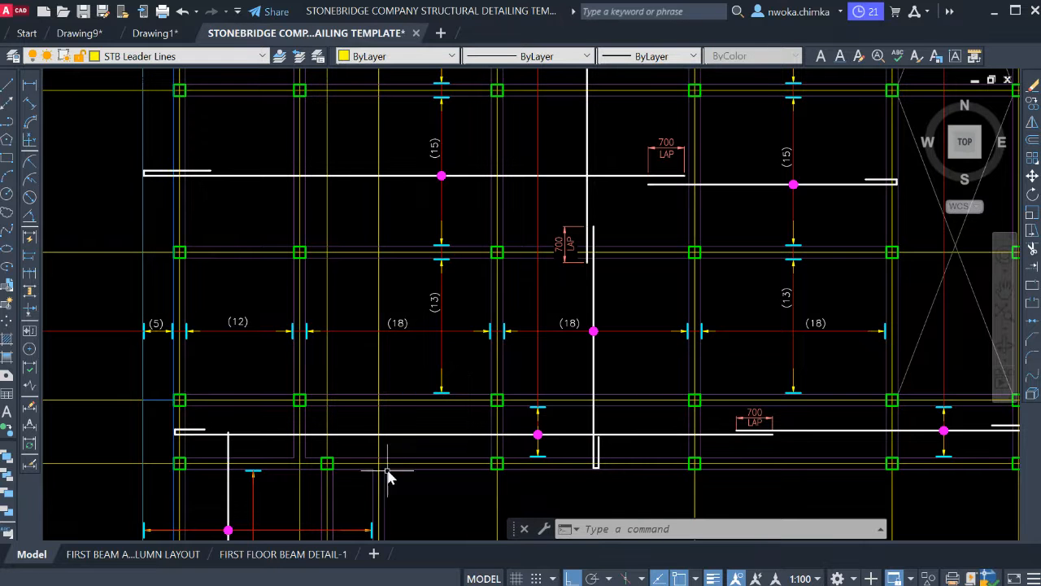
pyautogui.scroll(2, 600, 303)
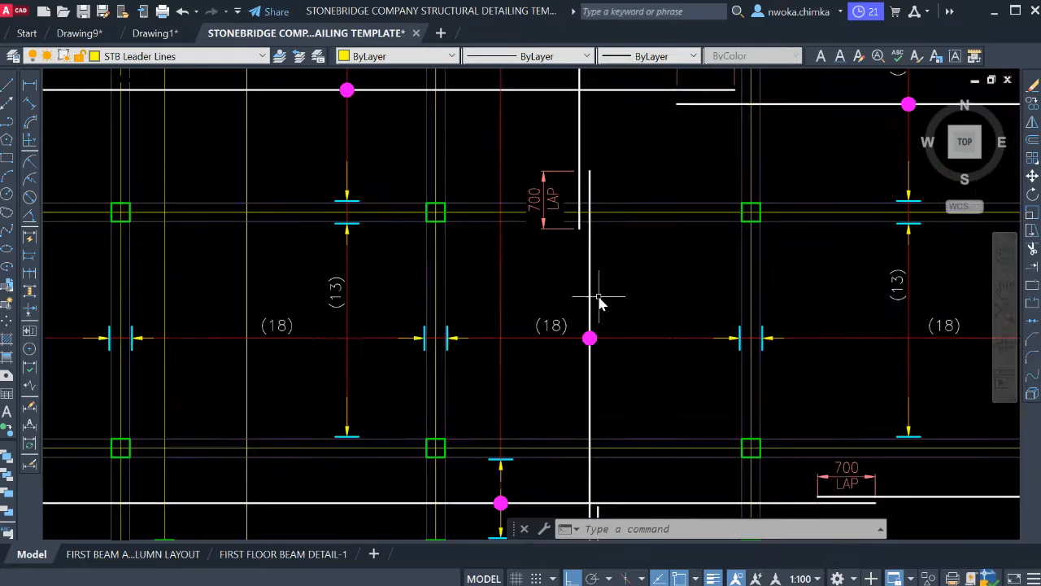
# Copy the vertical bar beside the 700 lap horizontally into the (12) bay between grids 2 and 3.
pyautogui.click(598, 289)
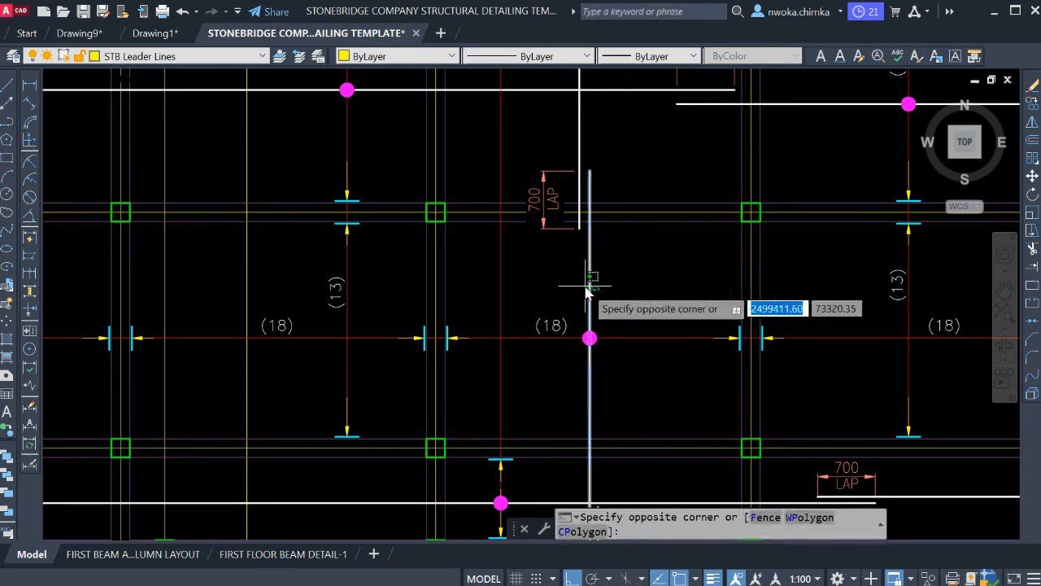
pyautogui.click(583, 287)
pyautogui.press('Return')
pyautogui.scroll(-3, 582, 326)
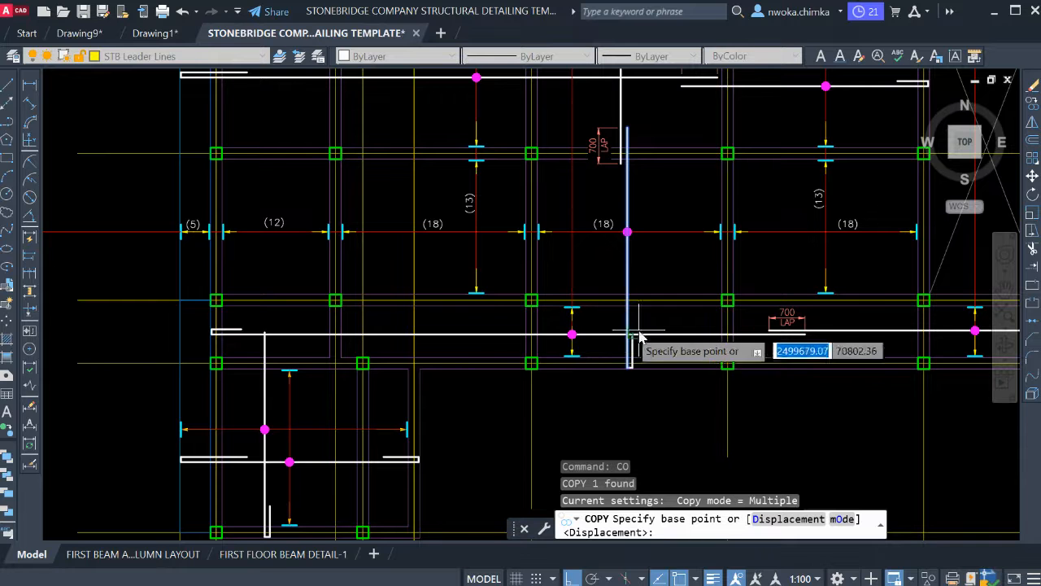
pyautogui.scroll(-2, 570, 342)
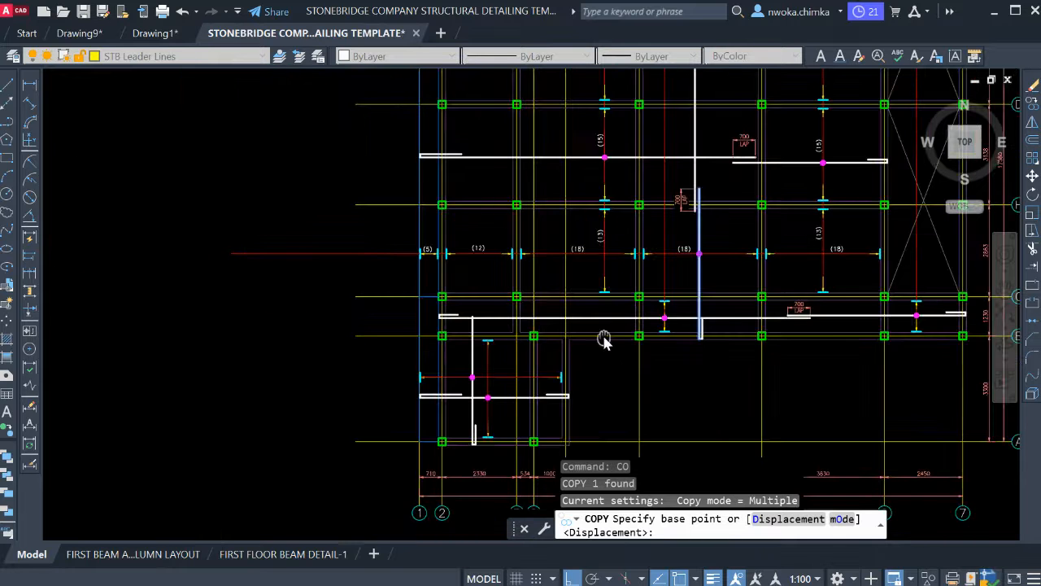
pyautogui.click(355, 387)
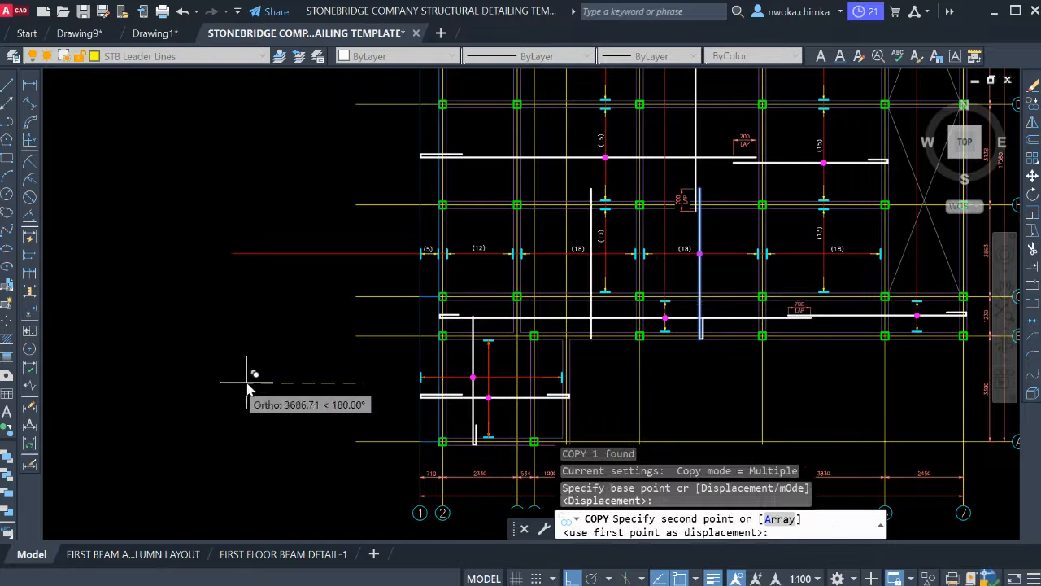
pyautogui.click(154, 388)
pyautogui.press('Escape')
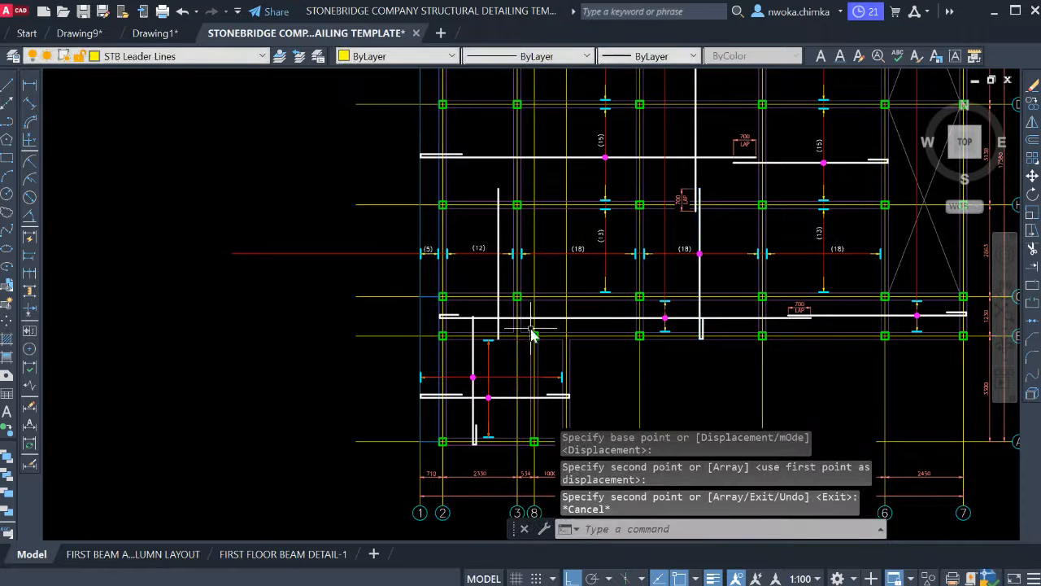
pyautogui.moveTo(569, 321); pyautogui.dragTo(532, 392, button='middle')
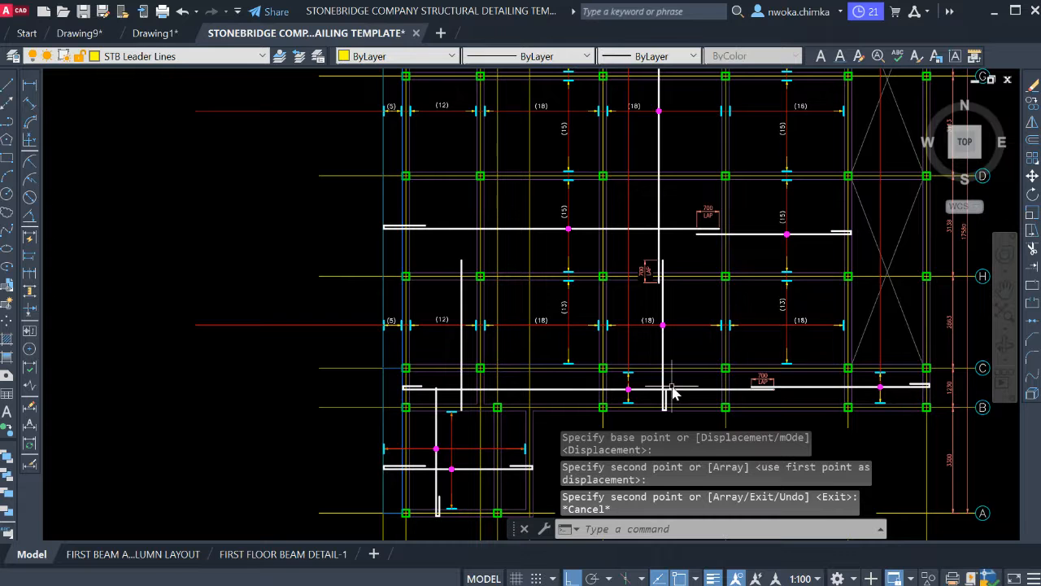
pyautogui.click(664, 358)
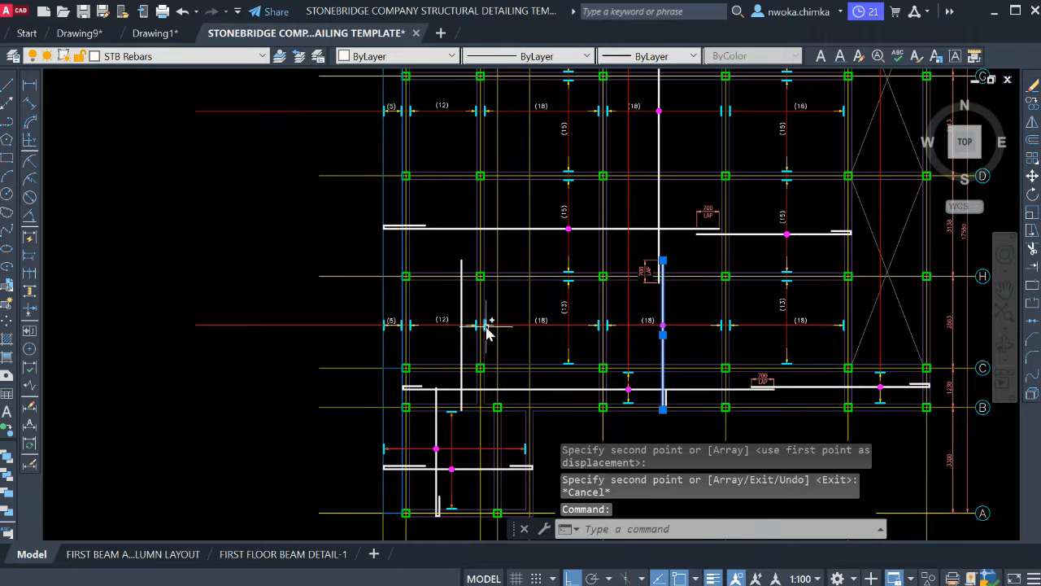
pyautogui.moveTo(486, 326); pyautogui.dragTo(486, 322, button='middle')
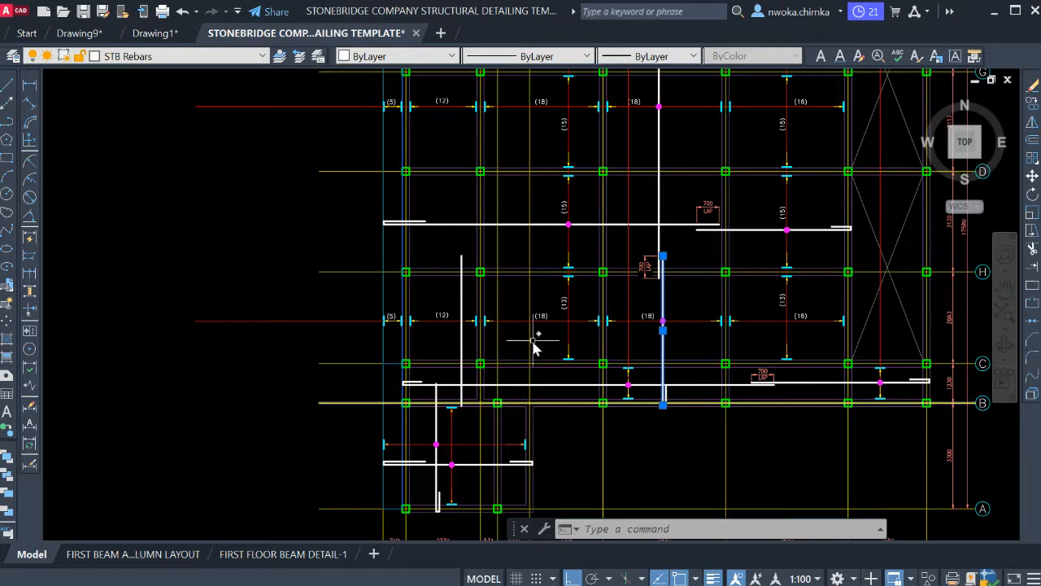
pyautogui.scroll(4, 536, 327)
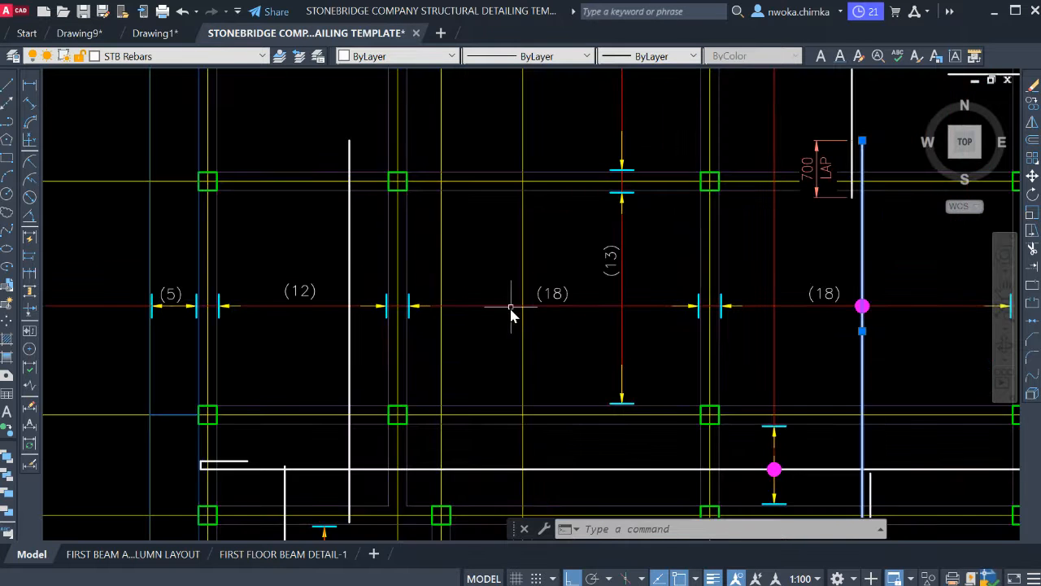
pyautogui.scroll(-2, 511, 313)
pyautogui.press('Escape')
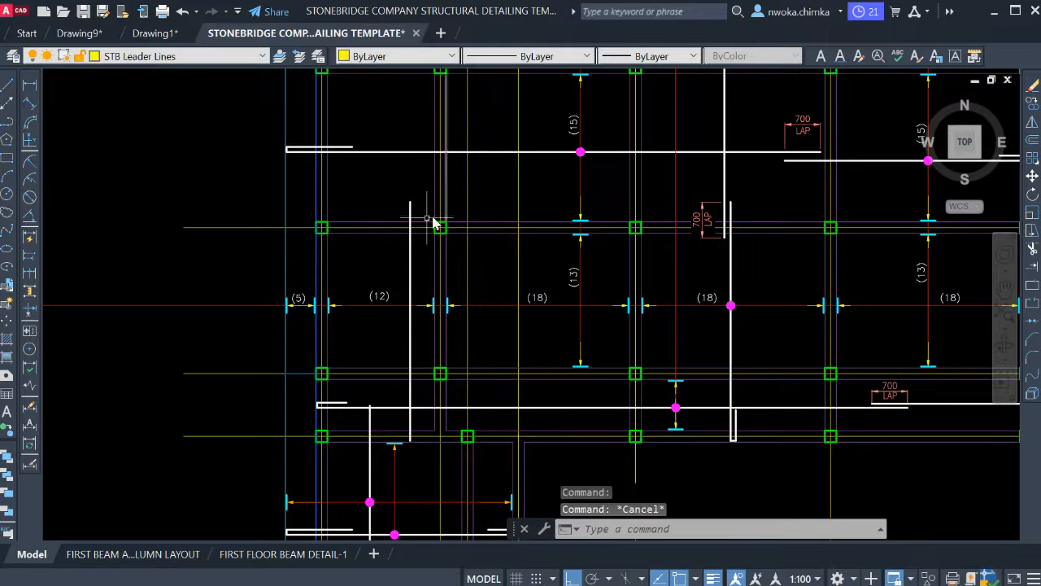
# Copy the range end marker and arrow just past grid 3 horizontally into the (18) bay, aligned with the slab edge below.
pyautogui.scroll(2, 438, 244)
pyautogui.scroll(3, 442, 301)
pyautogui.click(443, 303)
pyautogui.scroll(-1, 446, 308)
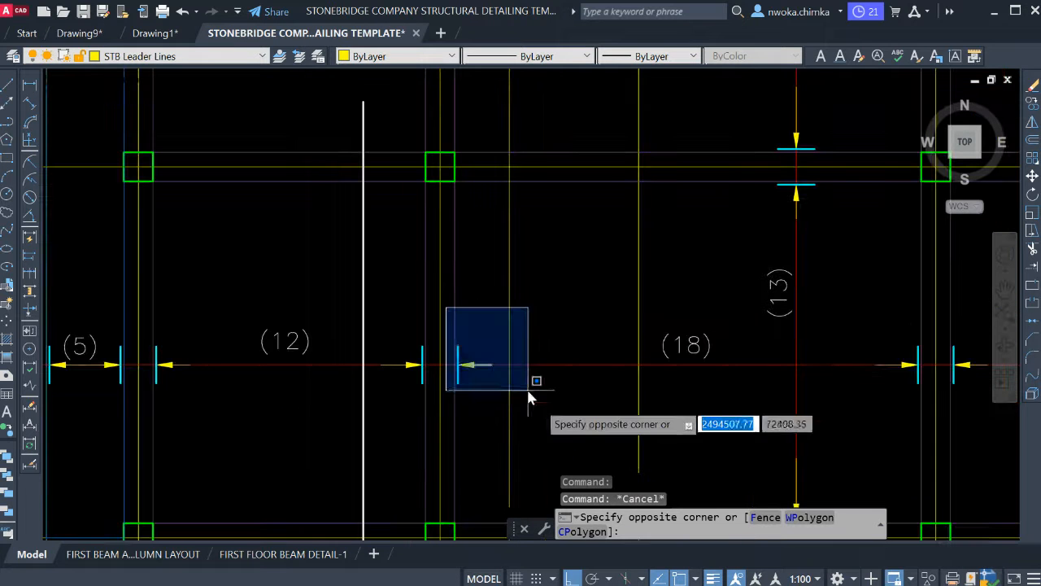
pyautogui.click(528, 391)
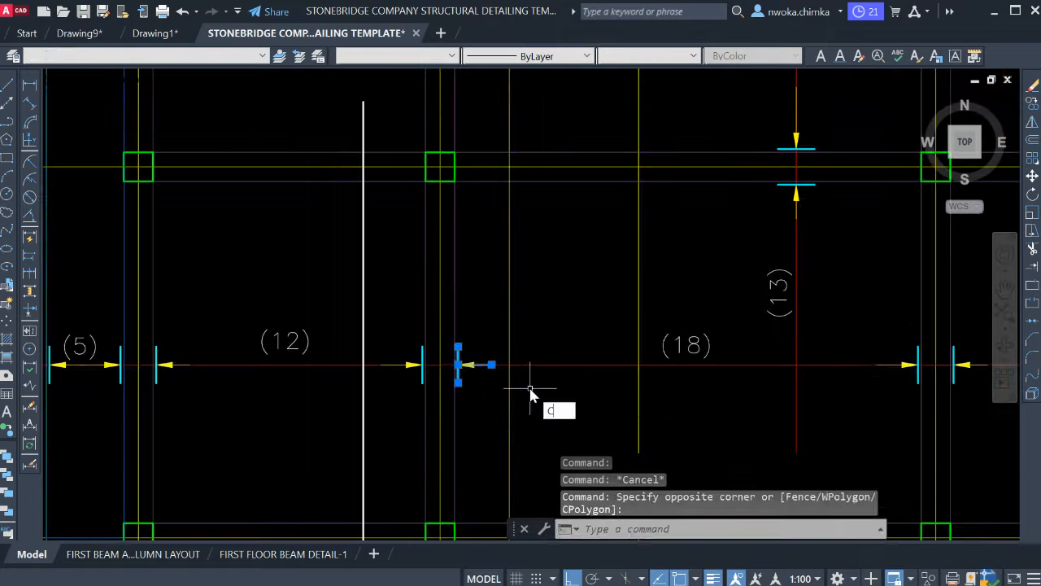
pyautogui.write('CO')
pyautogui.press('Return')
pyautogui.scroll(4, 443, 365)
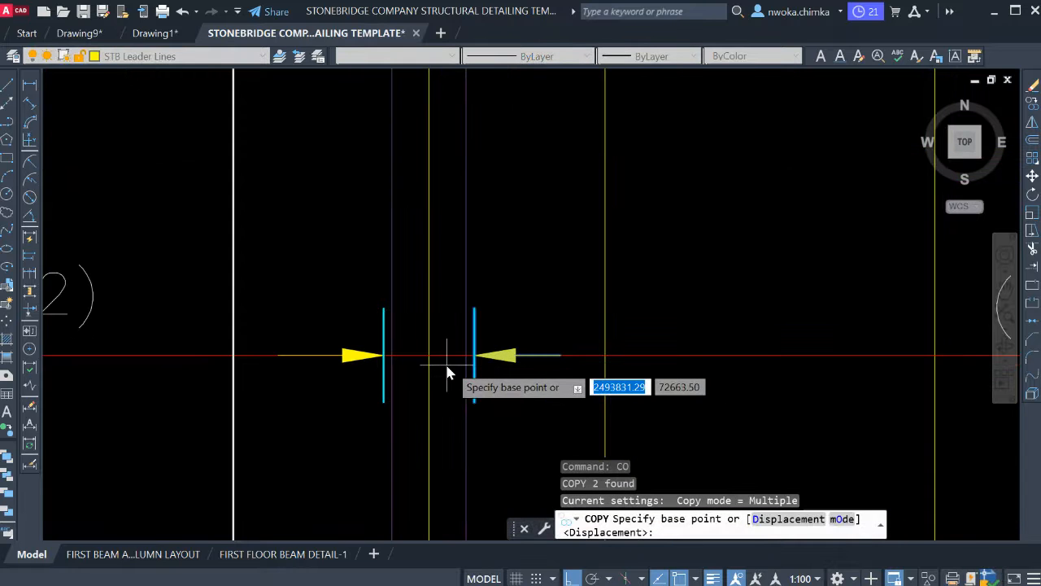
pyautogui.click(472, 356)
pyautogui.scroll(-5, 558, 321)
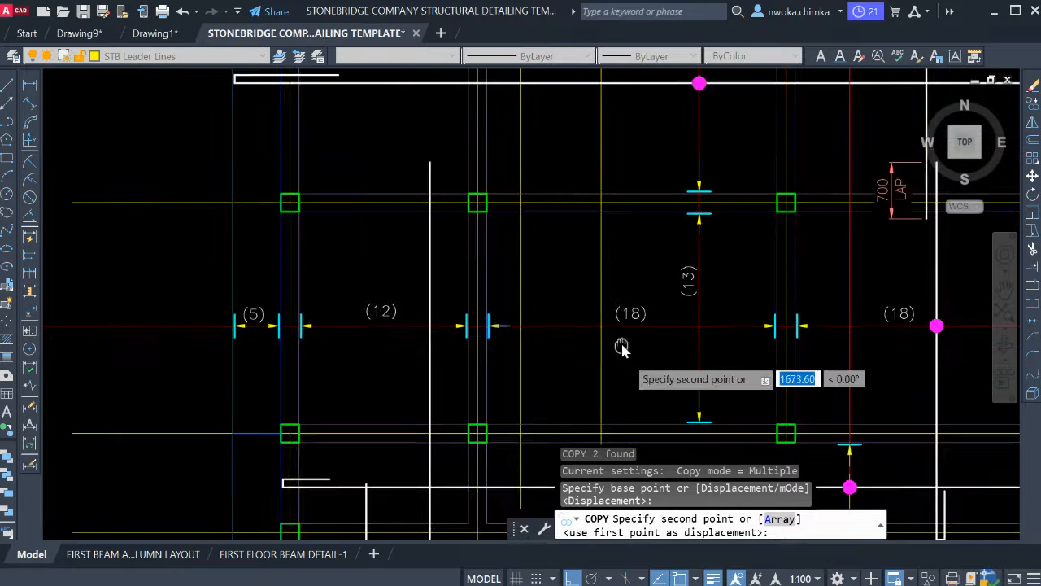
pyautogui.moveTo(615, 398); pyautogui.dragTo(610, 293, button='middle')
pyautogui.scroll(2, 600, 322)
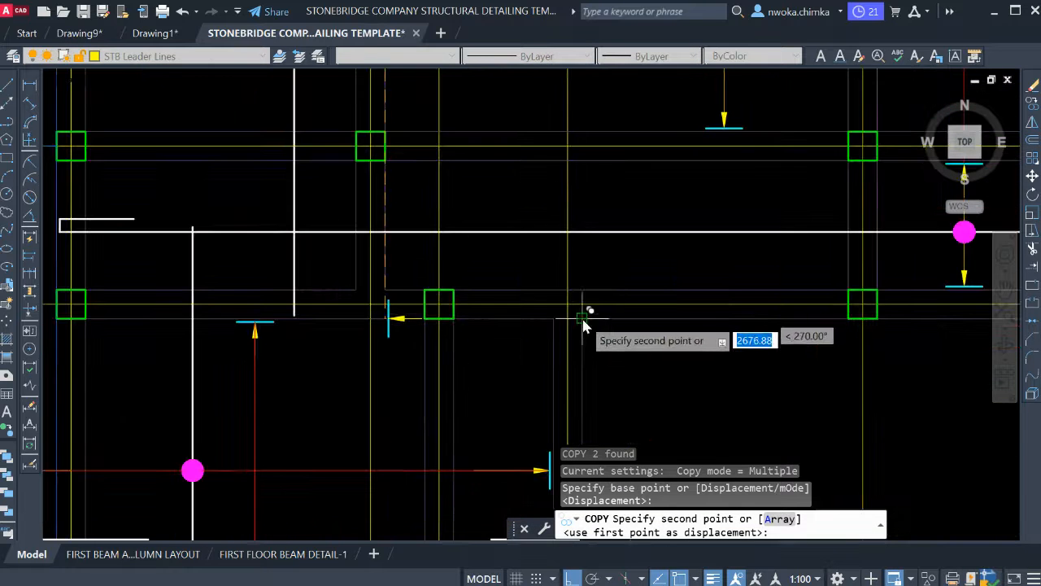
pyautogui.moveTo(598, 196); pyautogui.dragTo(579, 275, button='middle')
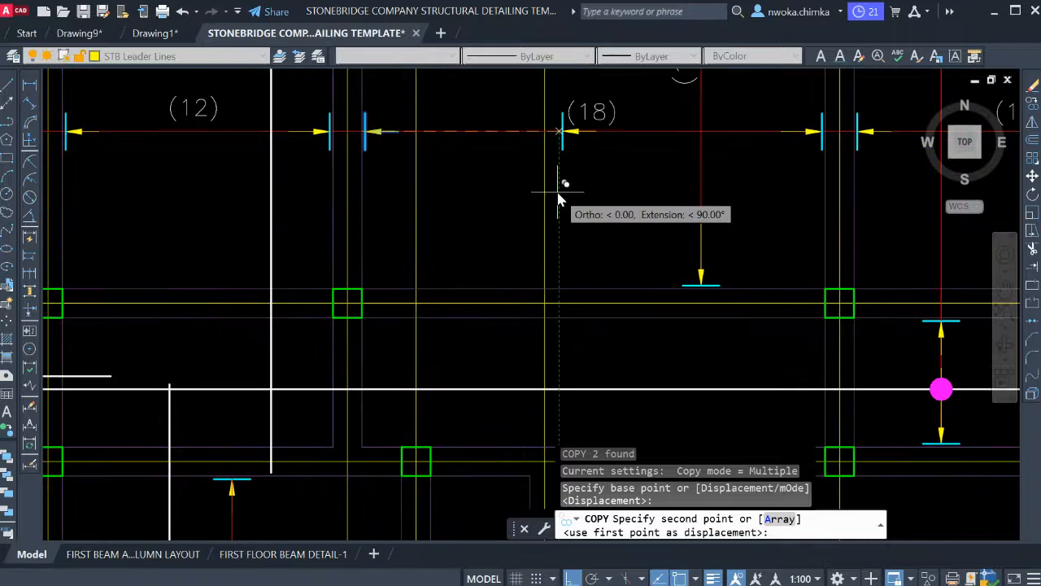
pyautogui.click(558, 193)
pyautogui.press('Escape')
# Erase the (18) label above the copied range marker.
pyautogui.moveTo(615, 87); pyautogui.dragTo(585, 236, button='middle')
pyautogui.click(575, 250)
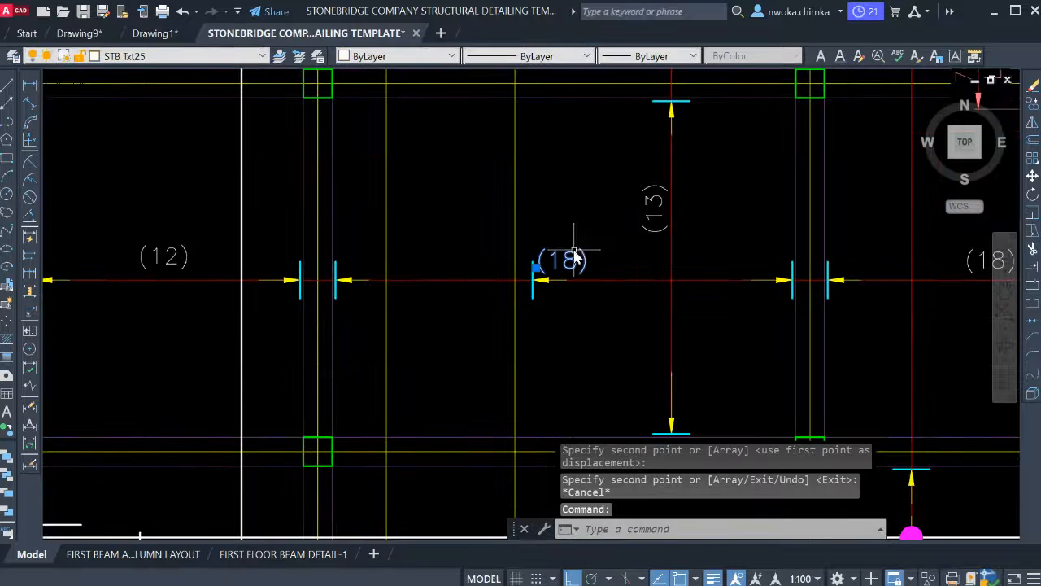
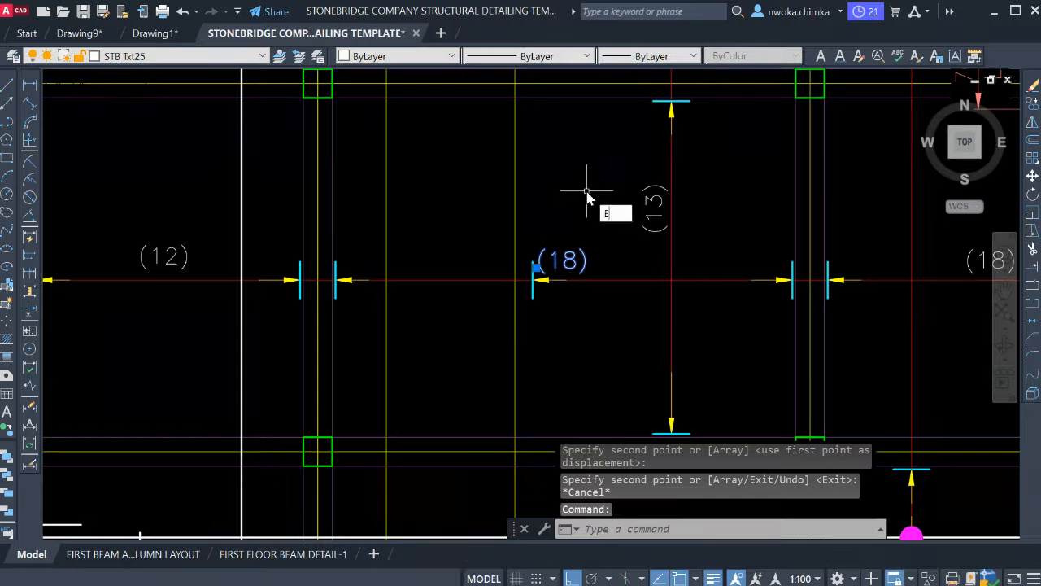
pyautogui.press('Return')
pyautogui.scroll(-3, 552, 260)
pyautogui.scroll(5, 544, 263)
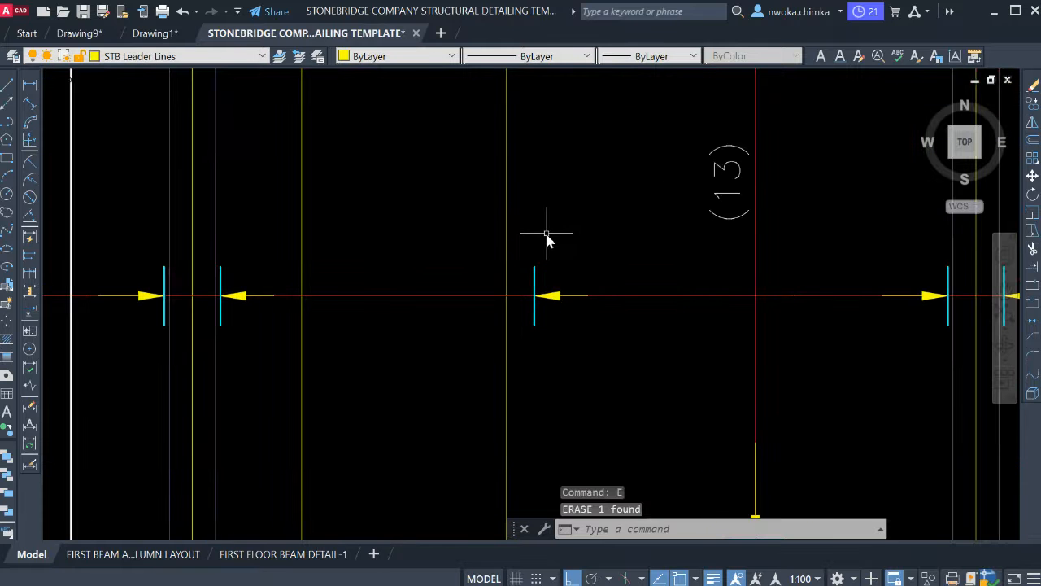
pyautogui.press('Return')
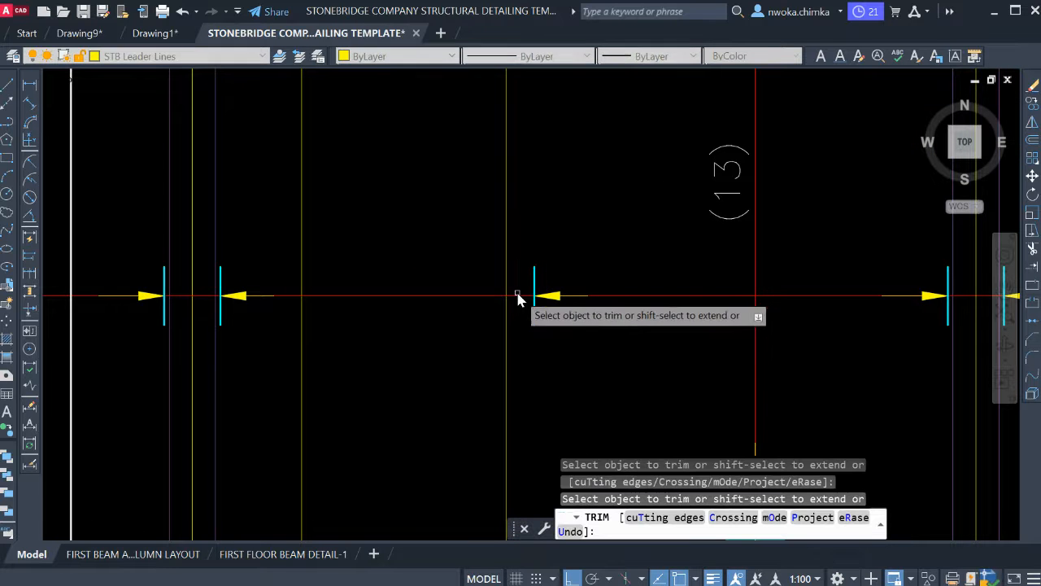
pyautogui.press('Escape')
pyautogui.scroll(-6, 541, 277)
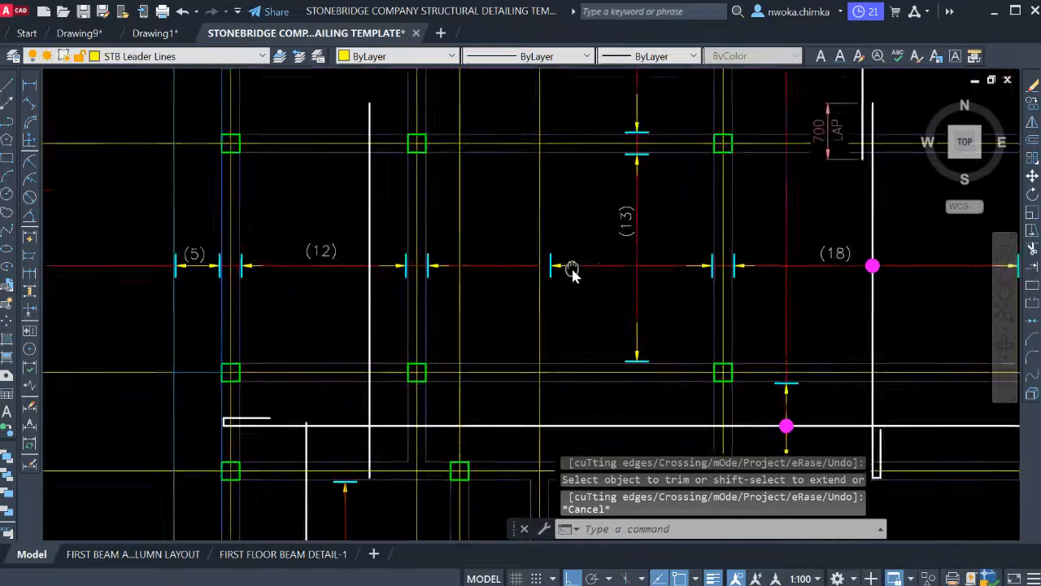
# Measure the distance between the copied range marker and the facing end marker with a linear dimension, without placing it.
pyautogui.scroll(4, 557, 197)
pyautogui.scroll(-2, 539, 244)
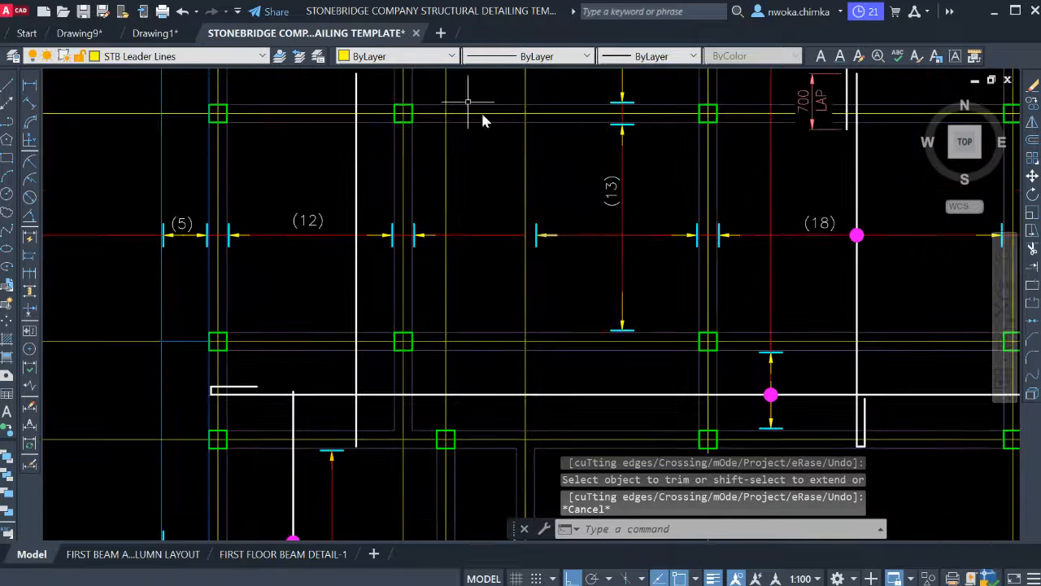
pyautogui.click(30, 84)
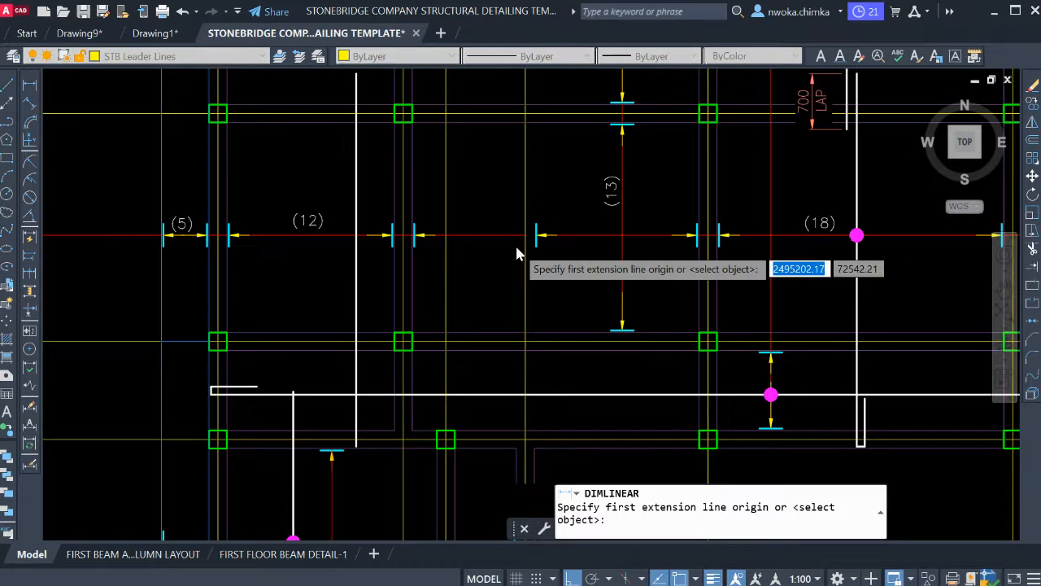
pyautogui.scroll(4, 515, 244)
pyautogui.click(564, 187)
pyautogui.scroll(-5, 570, 202)
pyautogui.scroll(4, 744, 222)
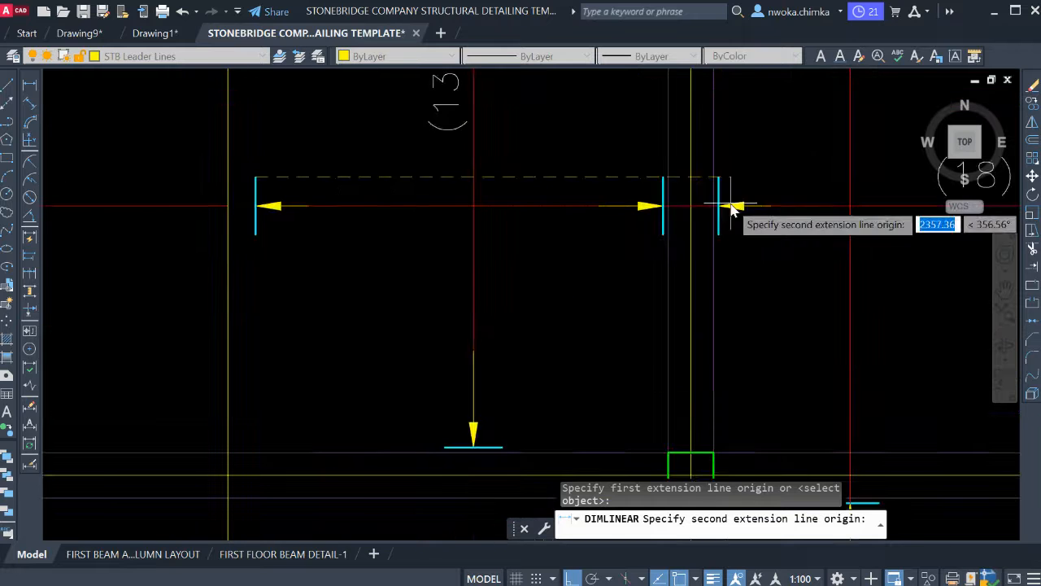
pyautogui.click(664, 187)
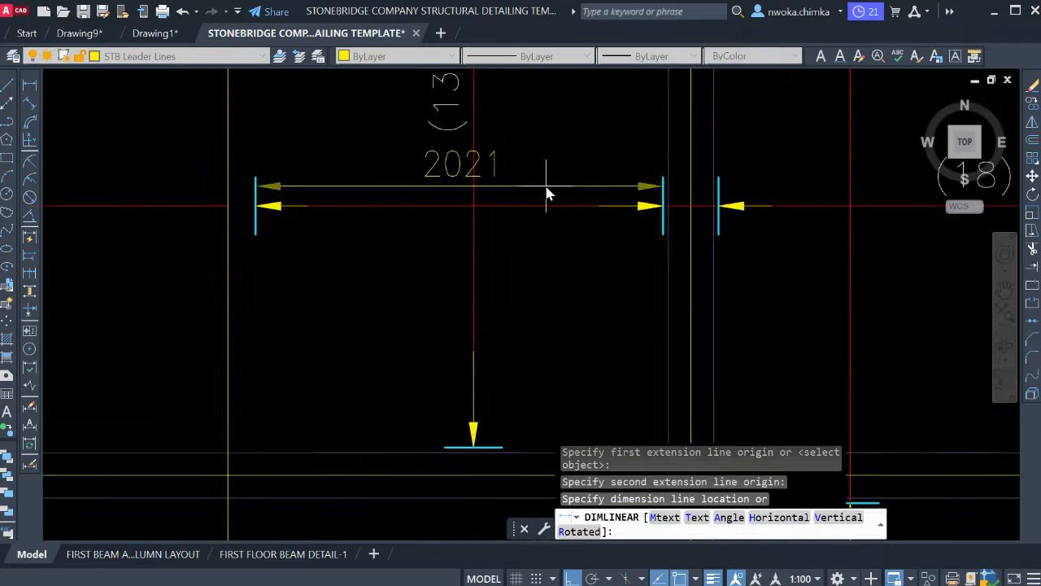
pyautogui.press('Escape')
# Calculate 2021/200 in QuickCalc for the bar quantity across the shortened range.
pyautogui.write('QC')
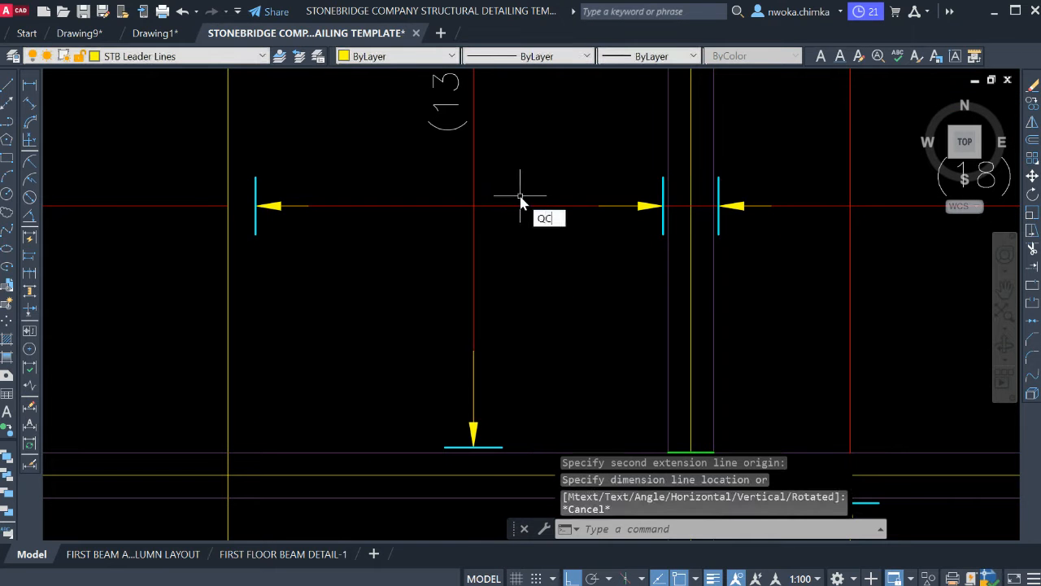
pyautogui.press('Return')
pyautogui.write('20')
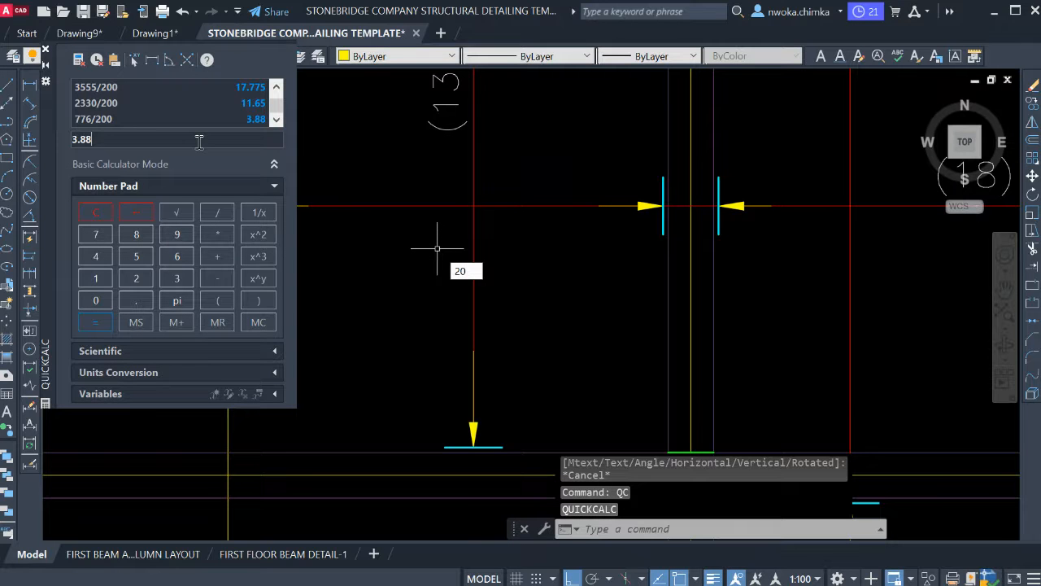
pyautogui.click(198, 142)
pyautogui.write('2')
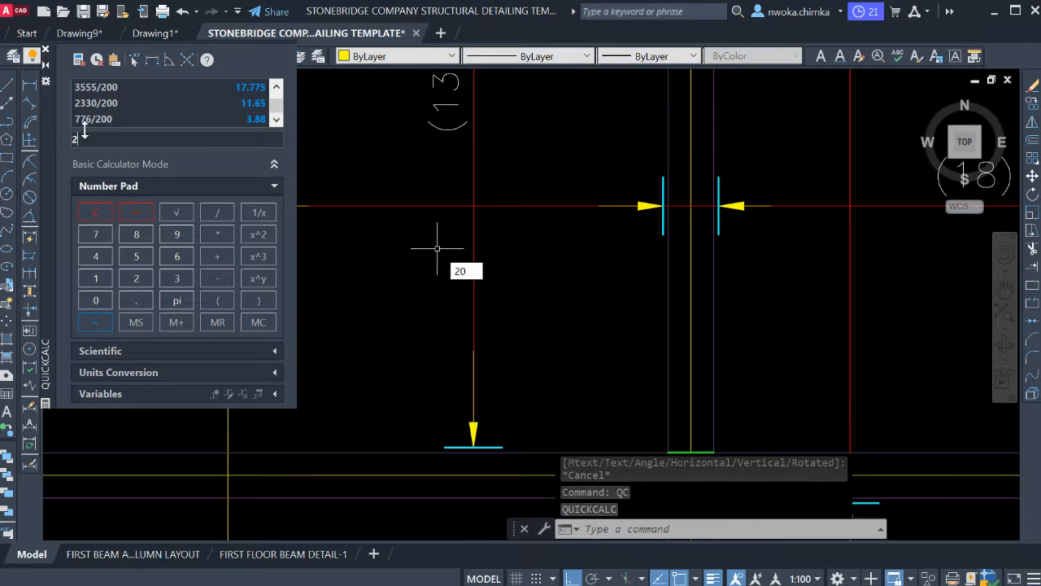
pyautogui.write('021/')
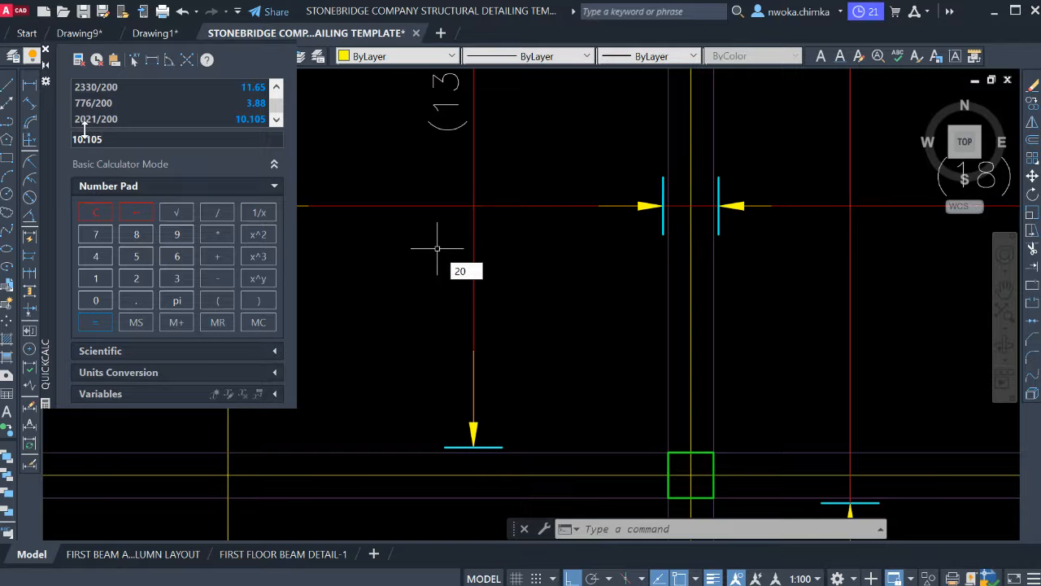
pyautogui.press('Escape')
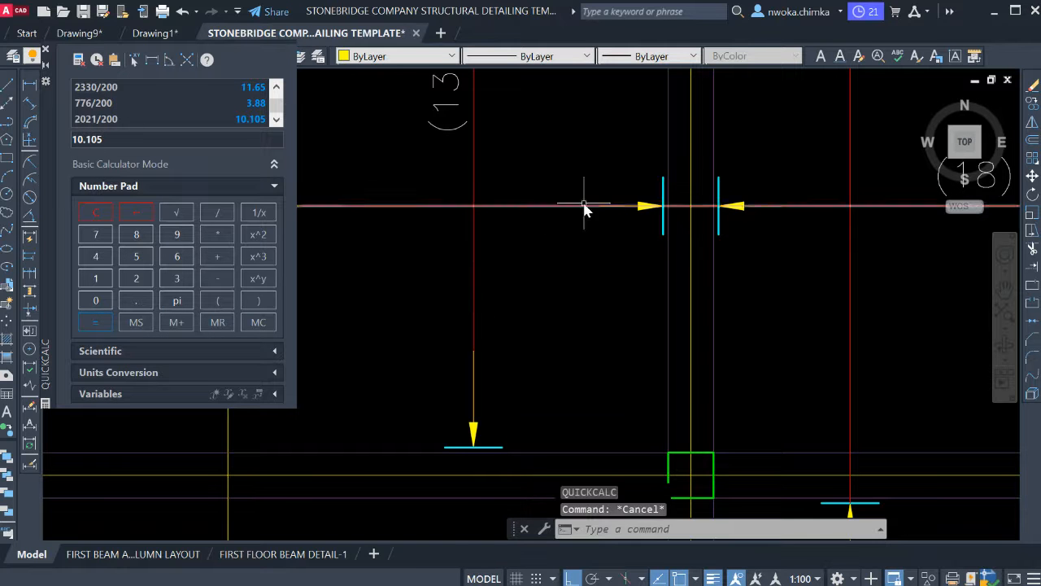
# Copy the (18) label beside the vertical bar horizontally into the shortened range in the adjacent bay.
pyautogui.scroll(-4, 603, 213)
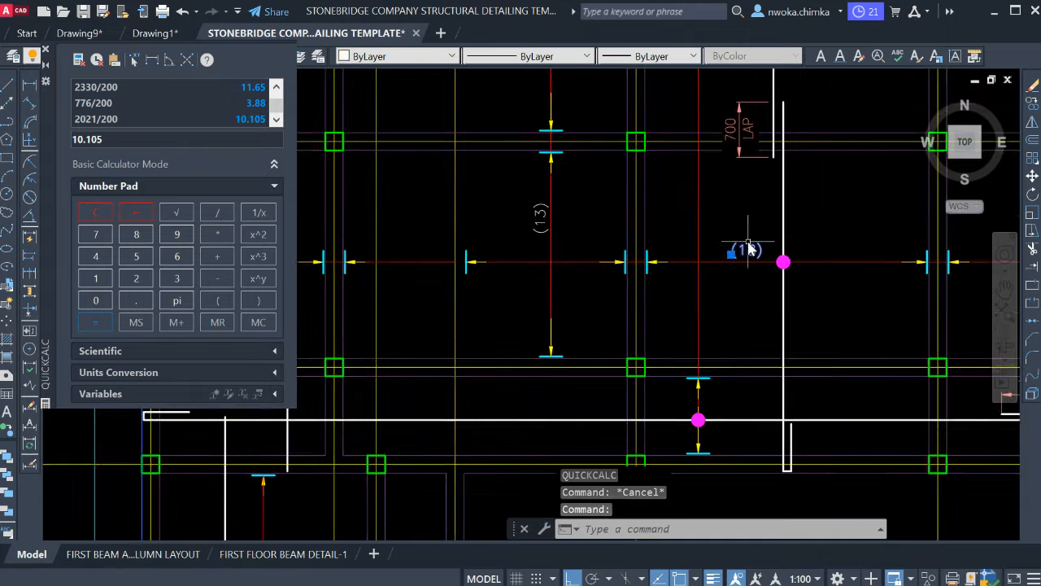
pyautogui.write('co')
pyautogui.press('Return')
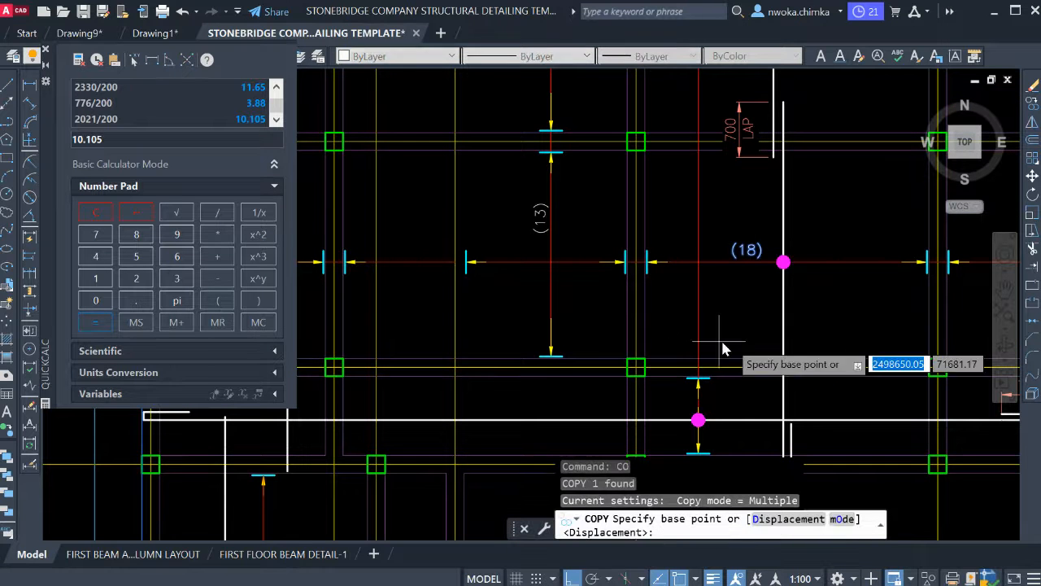
pyautogui.click(730, 325)
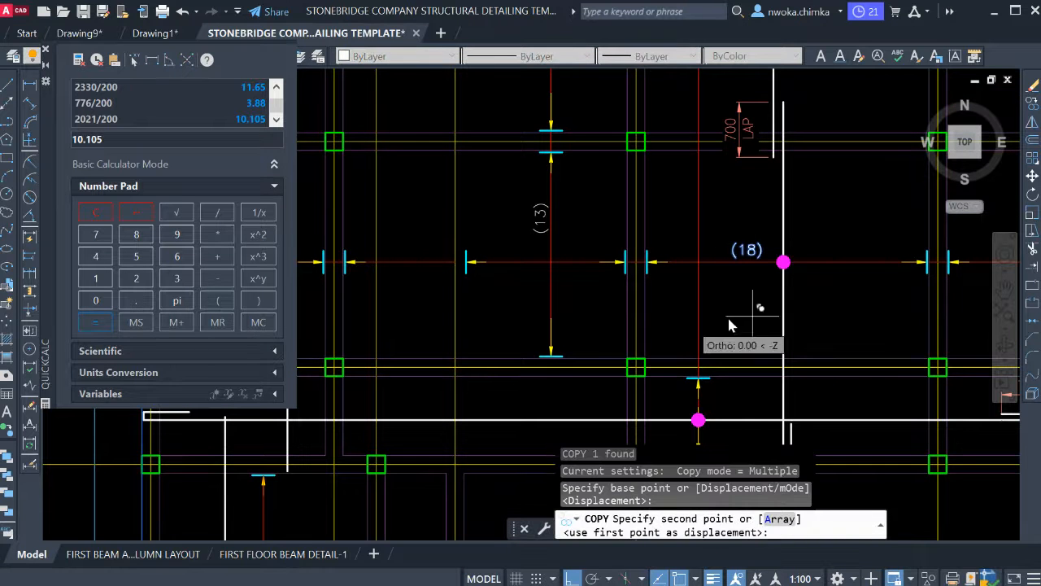
pyautogui.click(585, 317)
pyautogui.scroll(5, 587, 248)
pyautogui.press('Escape')
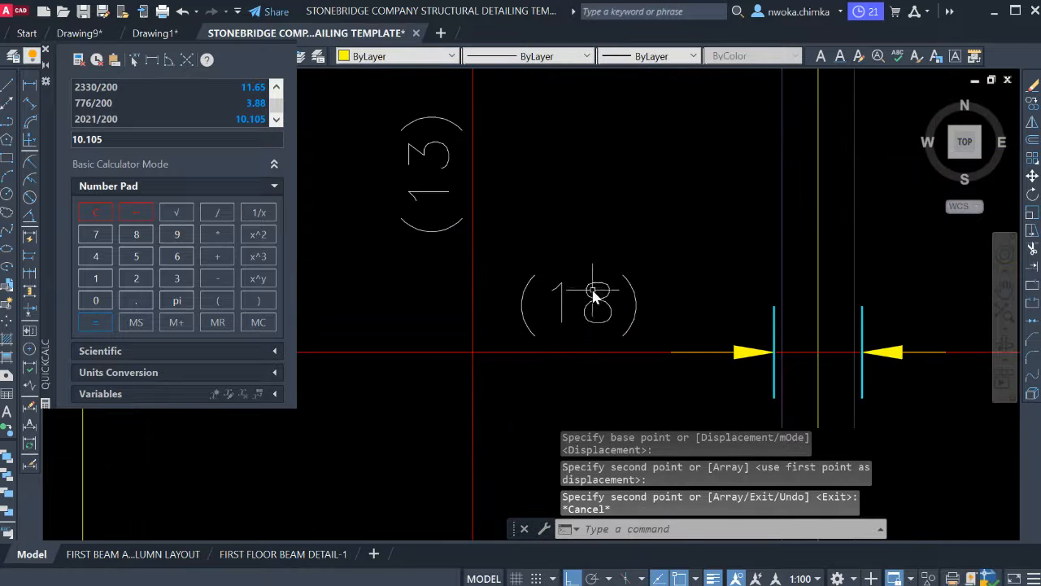
# Change the copied (18) label in the shortened range to (11).
pyautogui.click(594, 289)
pyautogui.doubleClick(596, 294)
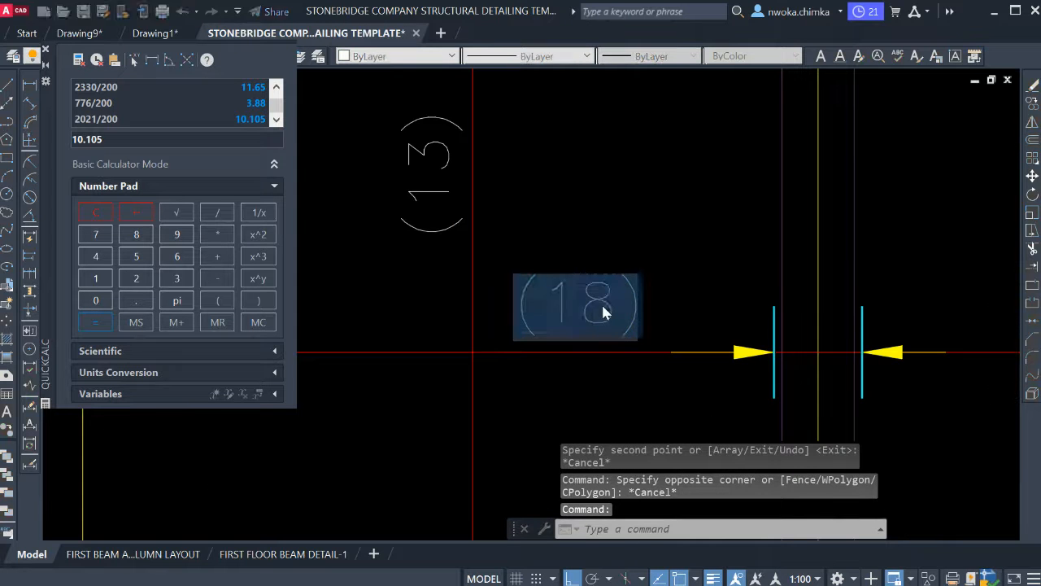
pyautogui.press('Return')
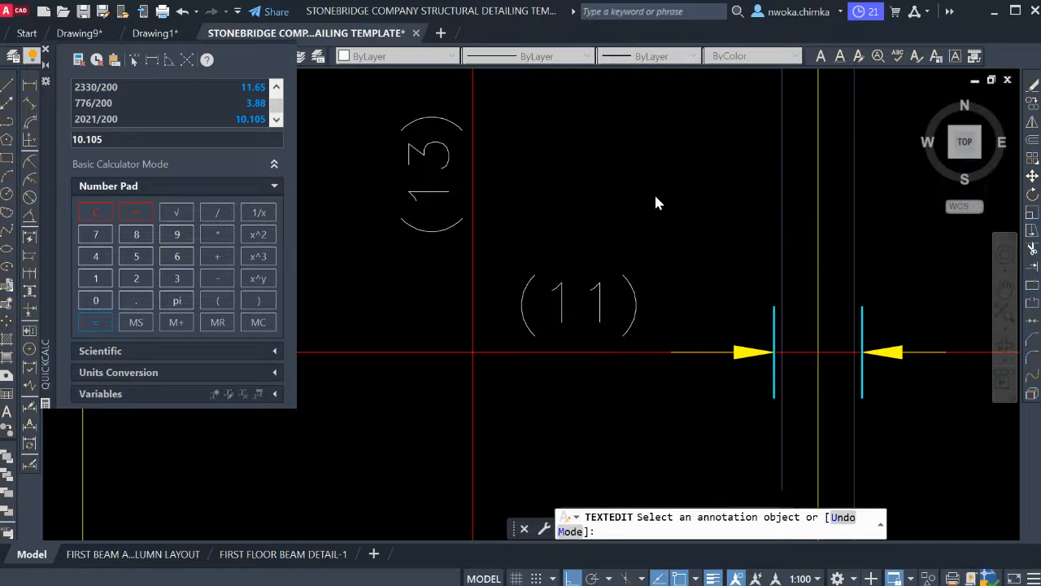
pyautogui.press('Escape')
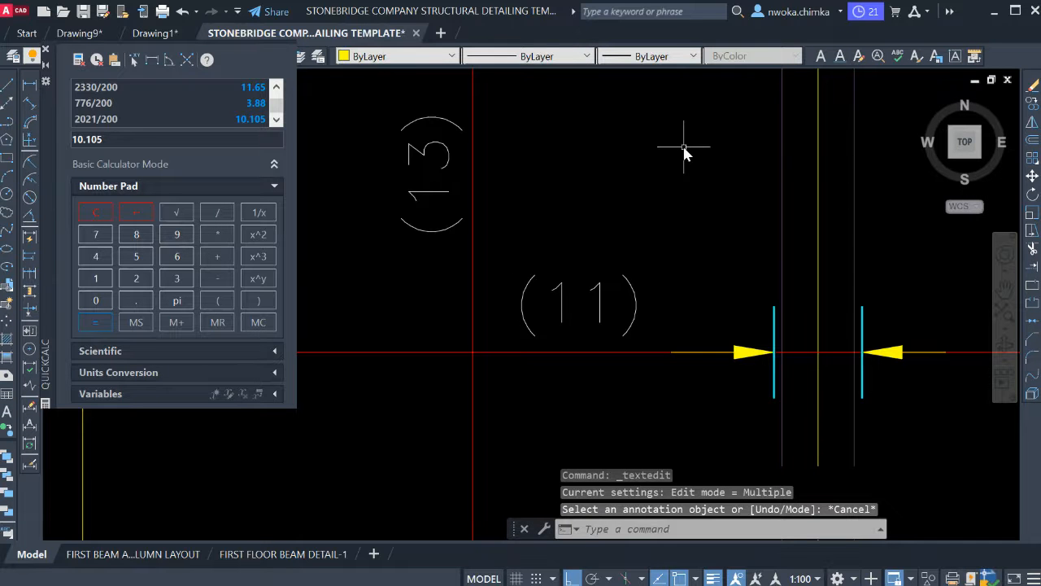
pyautogui.scroll(-6, 670, 272)
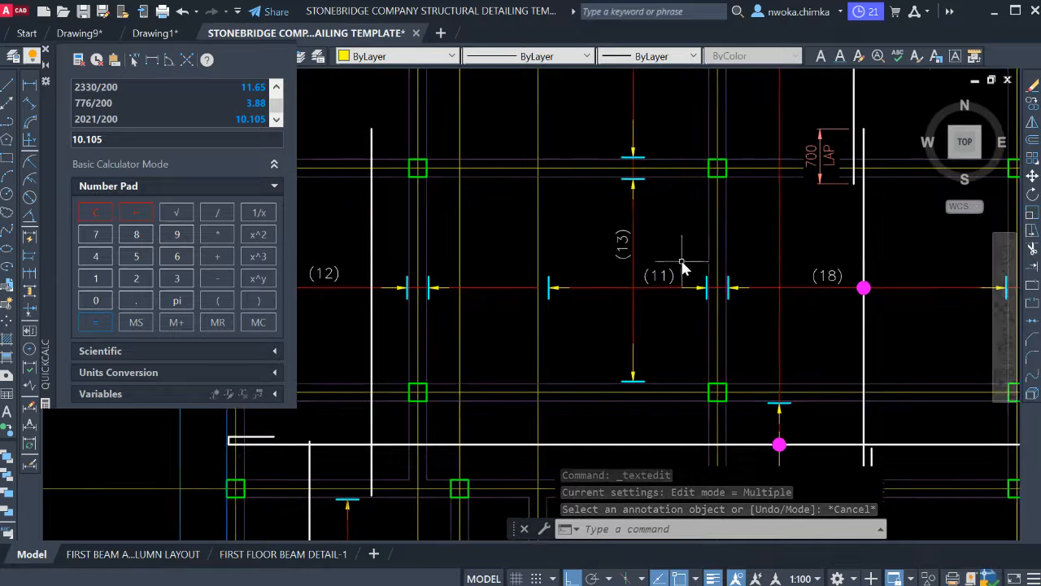
pyautogui.scroll(-2, 608, 302)
pyautogui.scroll(4, 611, 301)
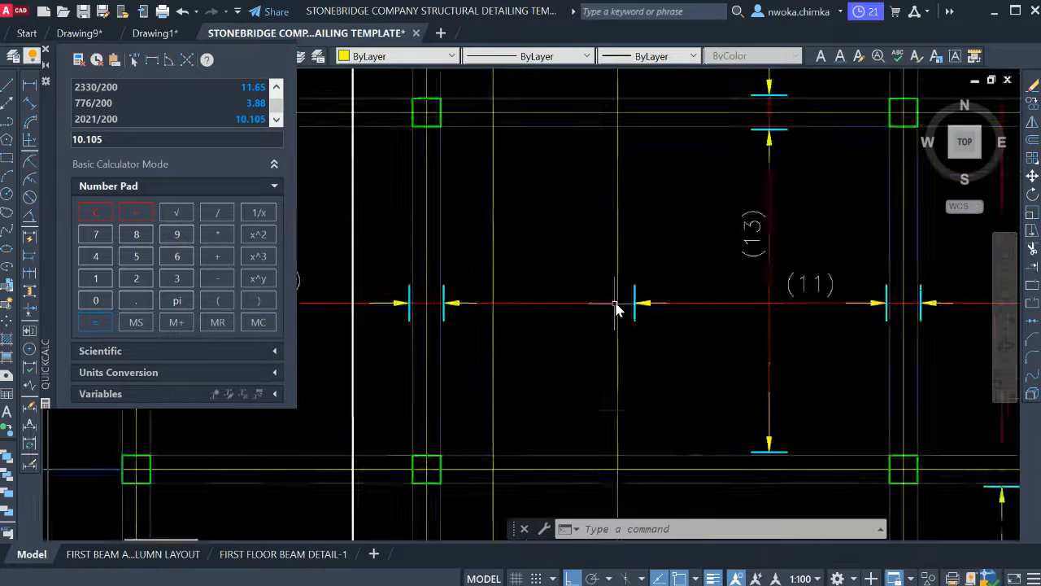
pyautogui.scroll(-4, 643, 285)
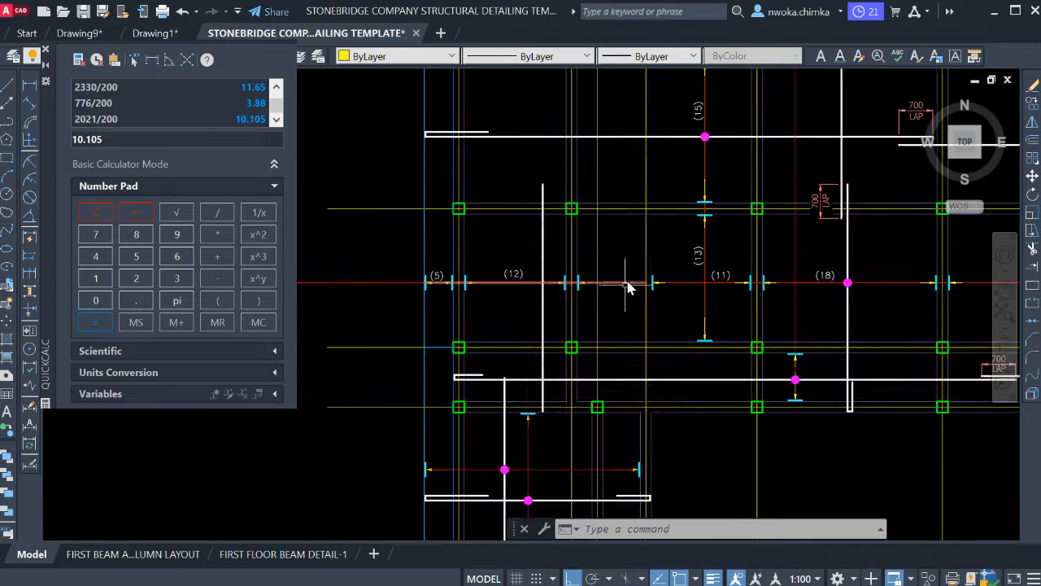
pyautogui.scroll(4, 652, 299)
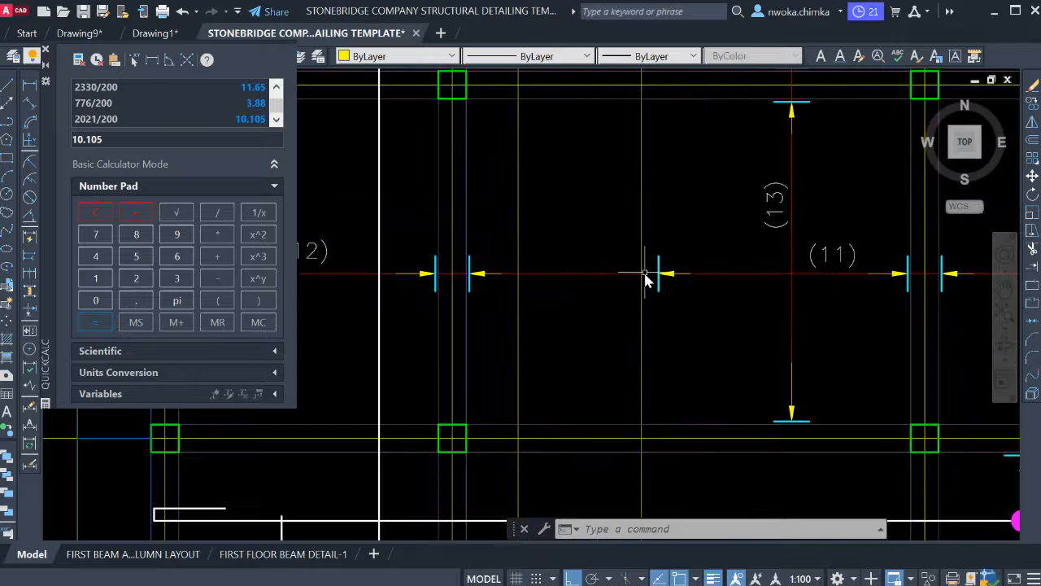
pyautogui.scroll(-2, 646, 279)
pyautogui.press('Return')
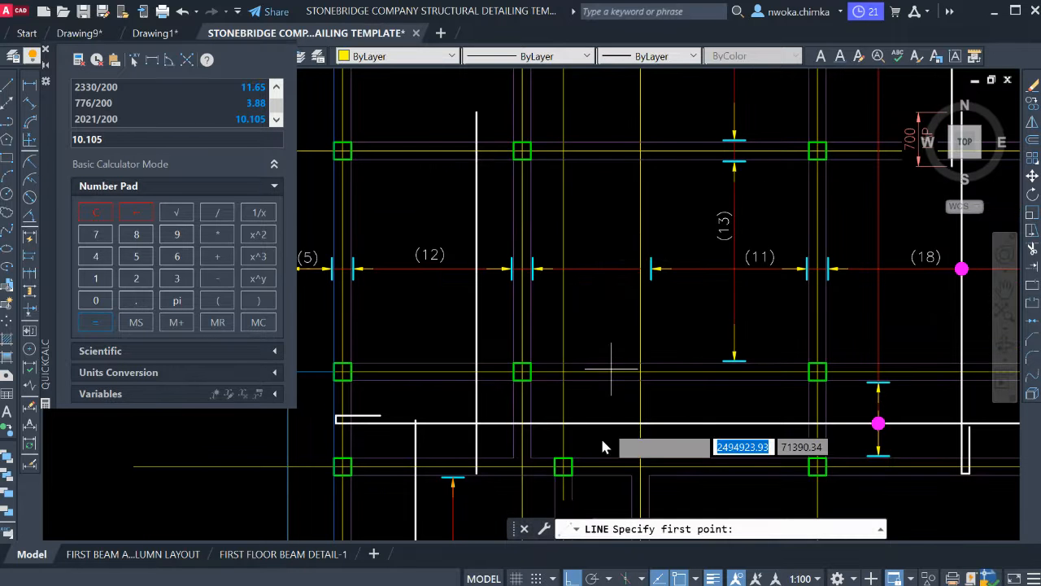
pyautogui.click(629, 481)
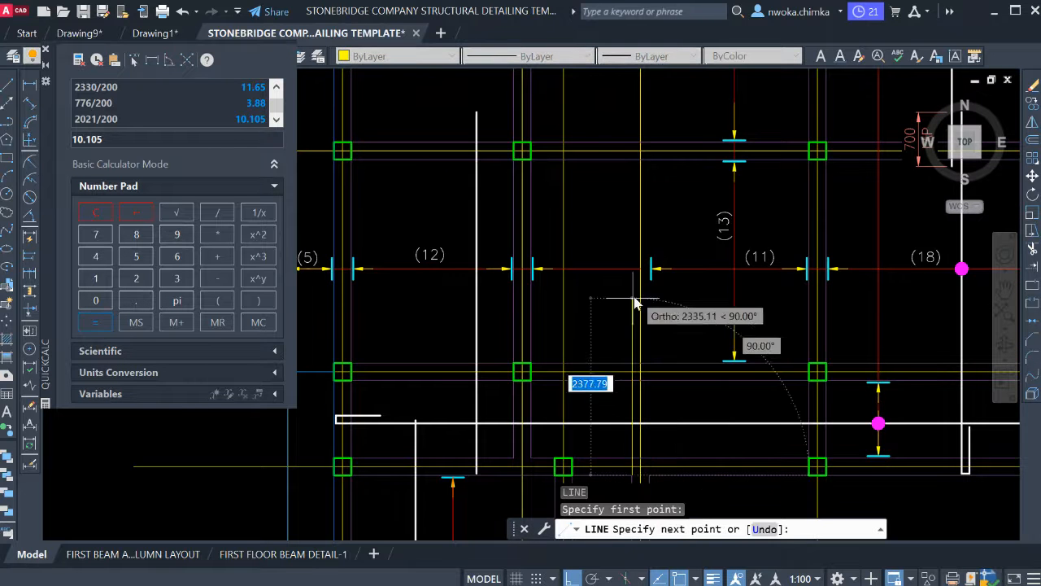
pyautogui.scroll(5, 639, 267)
pyautogui.press('Escape')
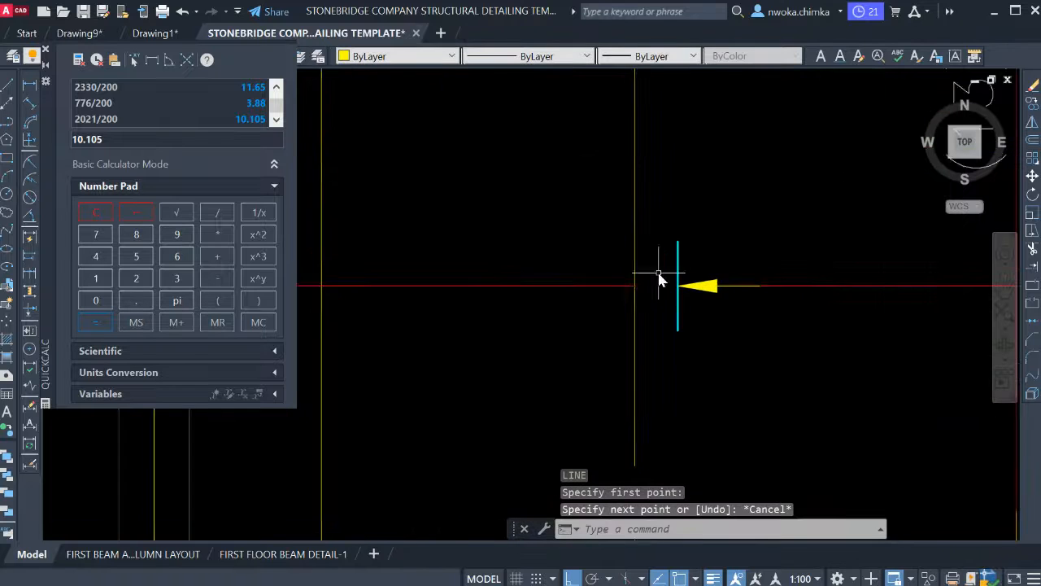
pyautogui.scroll(1, 662, 279)
pyautogui.scroll(-1, 666, 236)
pyautogui.scroll(-2, 629, 262)
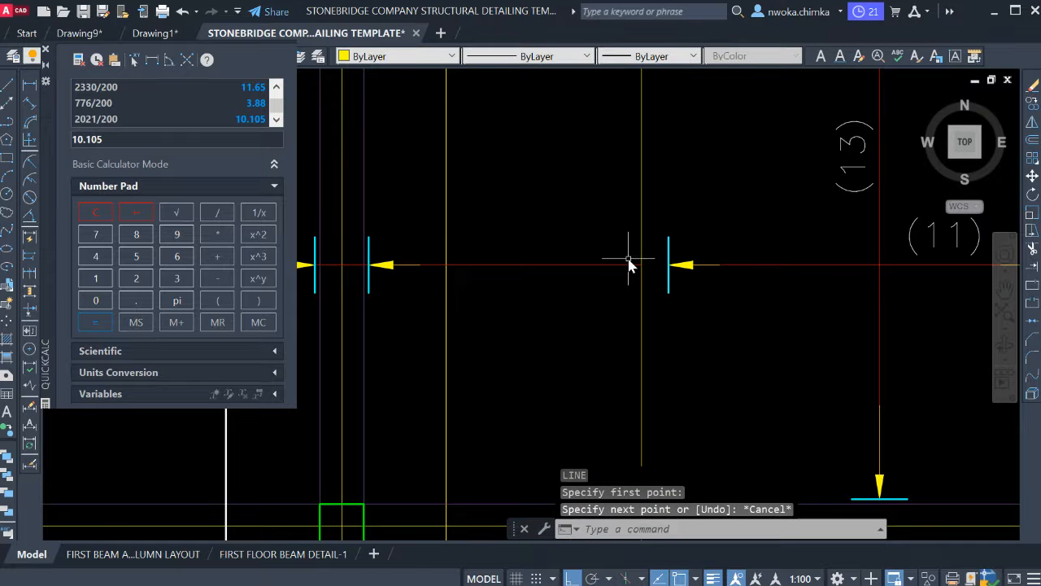
pyautogui.press('Return')
pyautogui.scroll(-2, 621, 300)
pyautogui.moveTo(620, 300); pyautogui.dragTo(621, 219, button='middle')
pyautogui.moveTo(609, 365)
pyautogui.mouseDown(button='middle')
pyautogui.moveTo(610, 291)
pyautogui.moveTo(612, 339)
pyautogui.mouseUp(button='middle')
pyautogui.press('Escape')
# Copy the end tick and arrow from the (12) range's beam end to just beside the (11) range's facing start marker.
pyautogui.click(410, 145)
pyautogui.click(453, 235)
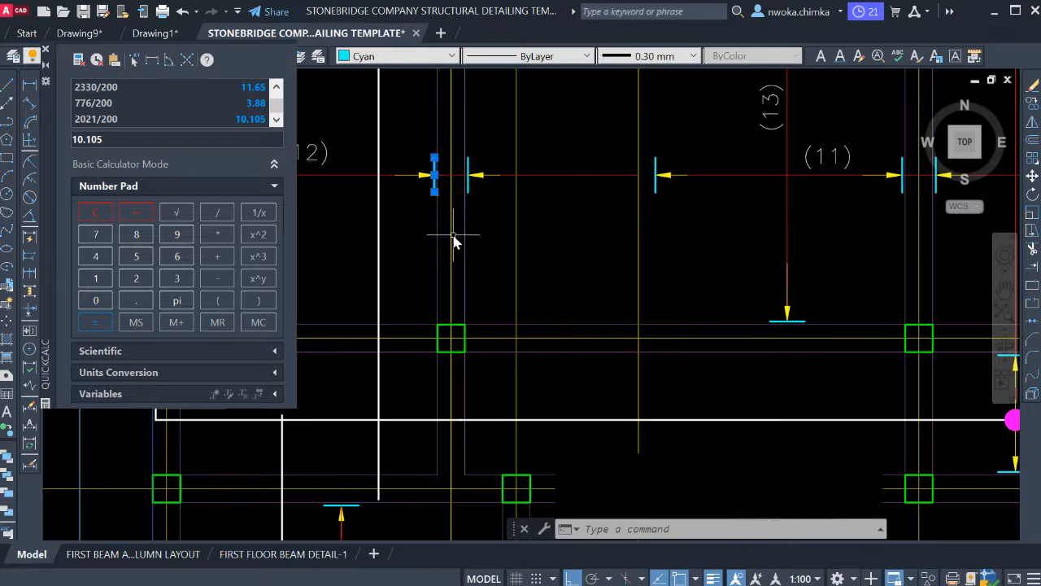
pyautogui.scroll(4, 389, 159)
pyautogui.click(409, 186)
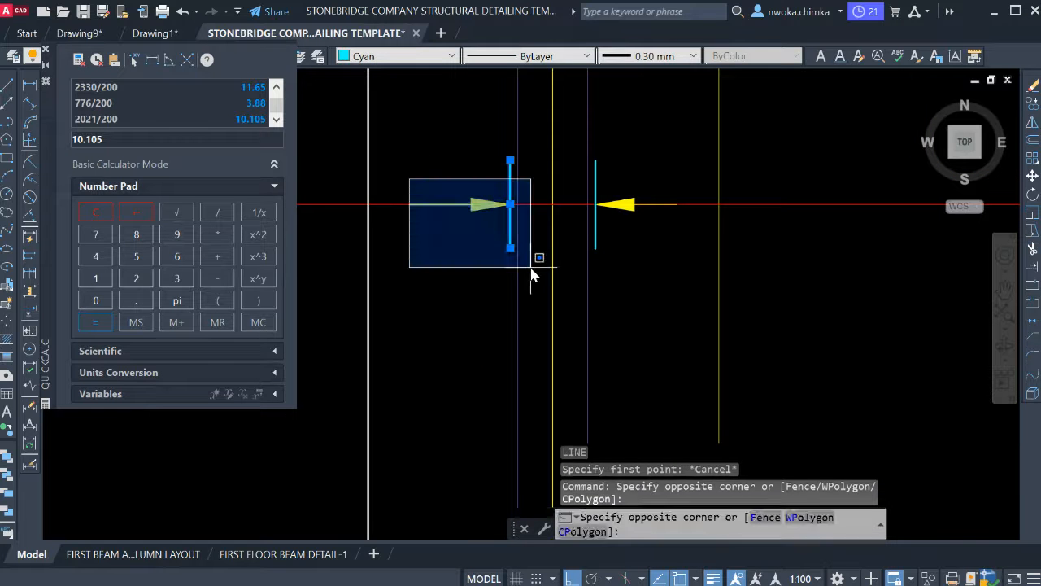
pyautogui.click(533, 259)
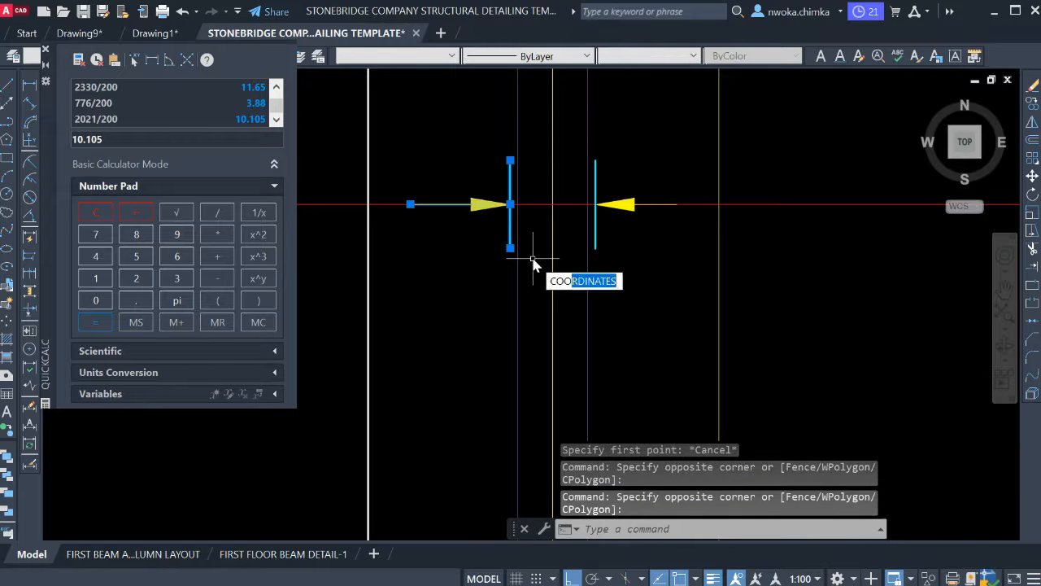
pyautogui.write('CO')
pyautogui.press('Return')
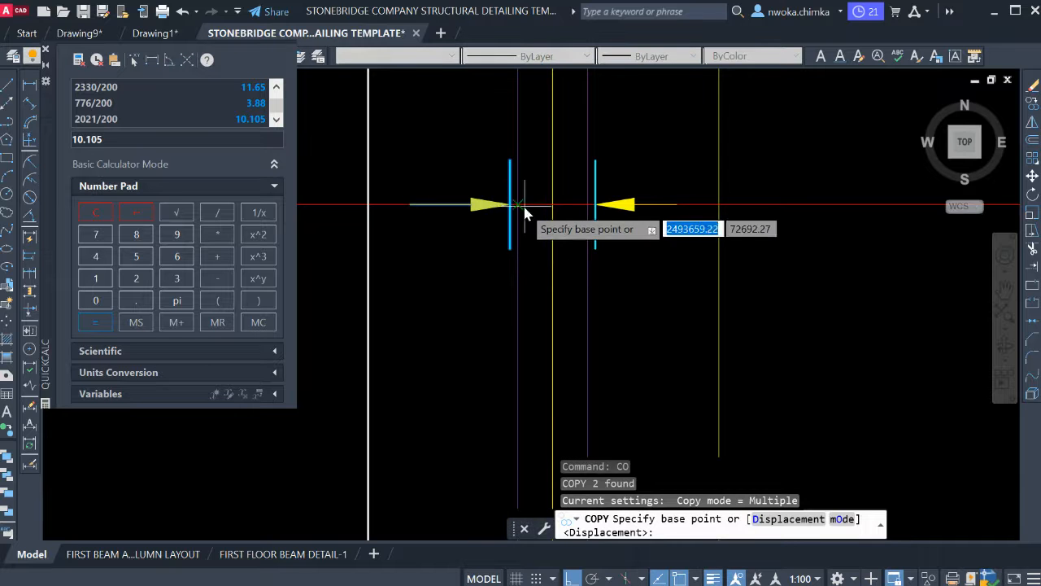
pyautogui.click(520, 202)
pyautogui.scroll(-5, 528, 227)
pyautogui.scroll(6, 602, 222)
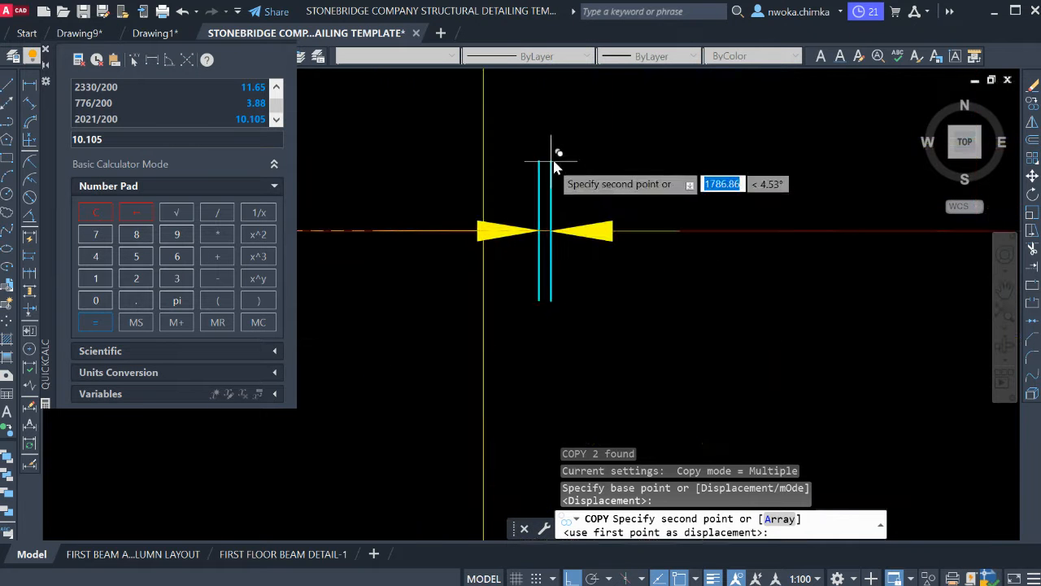
pyautogui.click(556, 234)
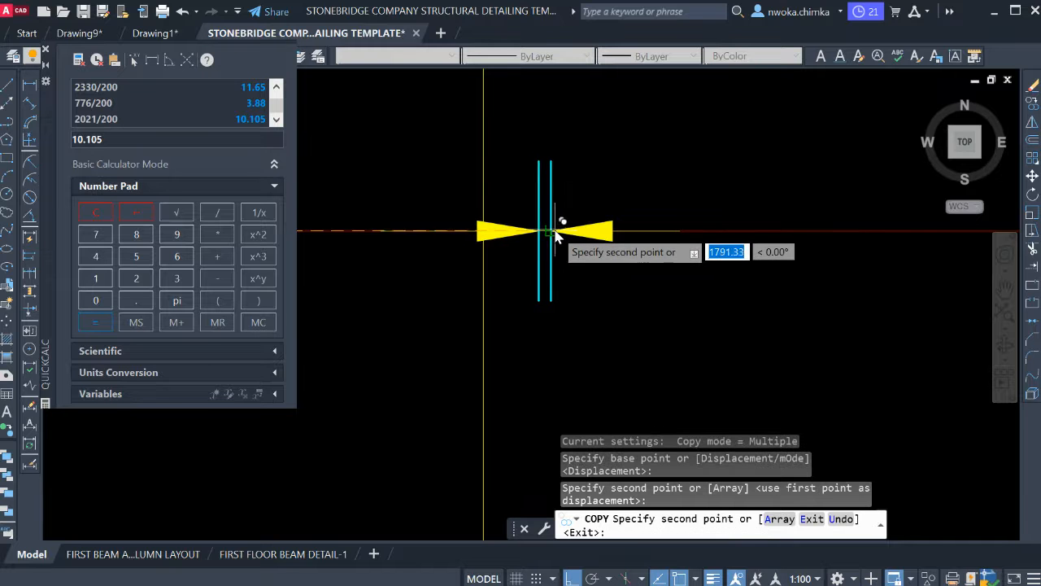
pyautogui.press('Escape')
# Move the copied end marker vertically upward, clear of the (11) range line.
pyautogui.scroll(4, 541, 220)
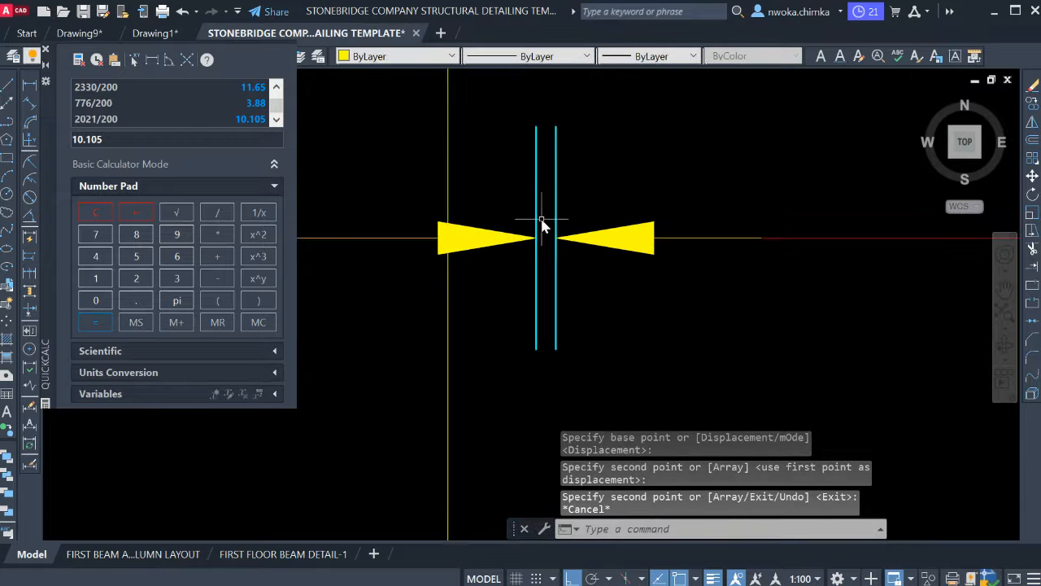
pyautogui.click(543, 218)
pyautogui.click(461, 295)
pyautogui.scroll(-6, 541, 268)
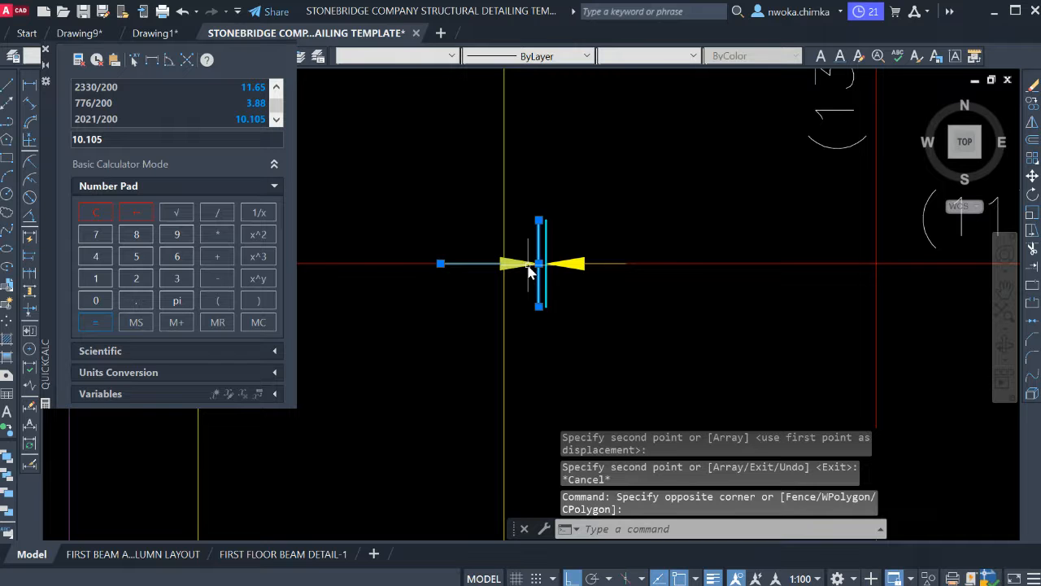
pyautogui.press('Return')
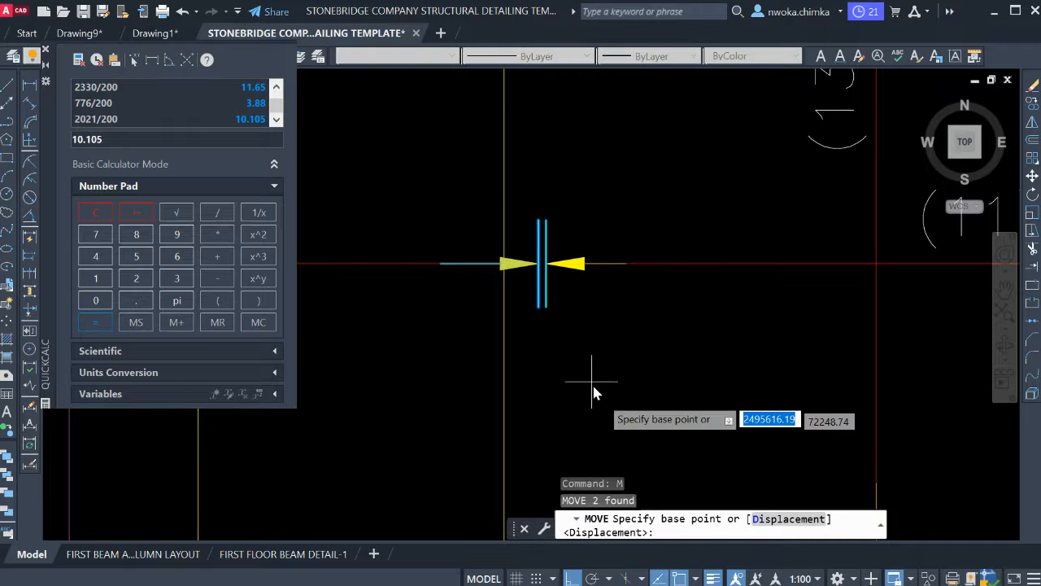
pyautogui.click(609, 414)
pyautogui.click(611, 300)
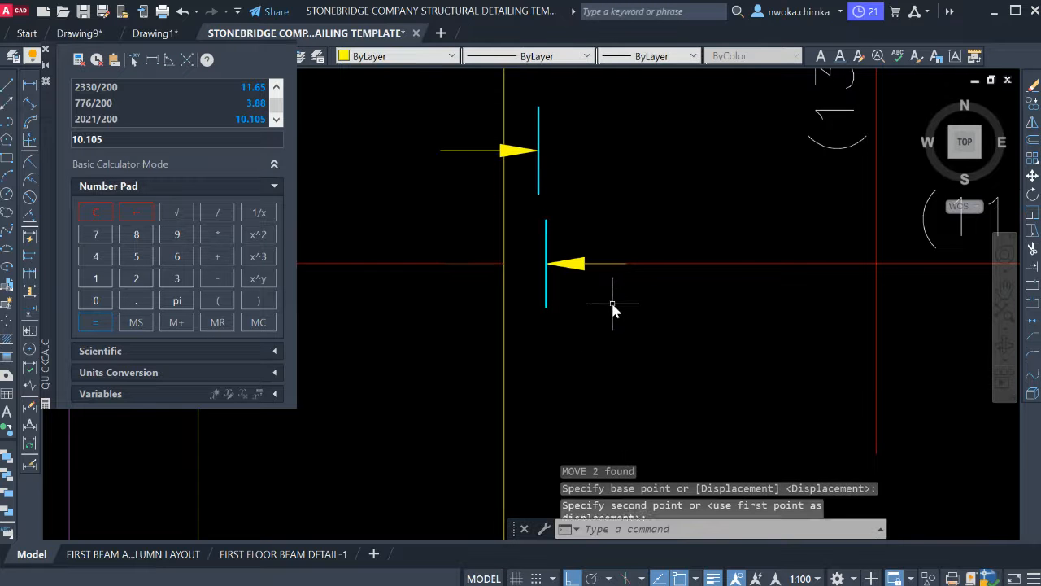
# Move the range line with its (5) and (12) labels and markers vertically up to align with the raised end marker.
pyautogui.scroll(-3, 615, 305)
pyautogui.scroll(-6, 510, 238)
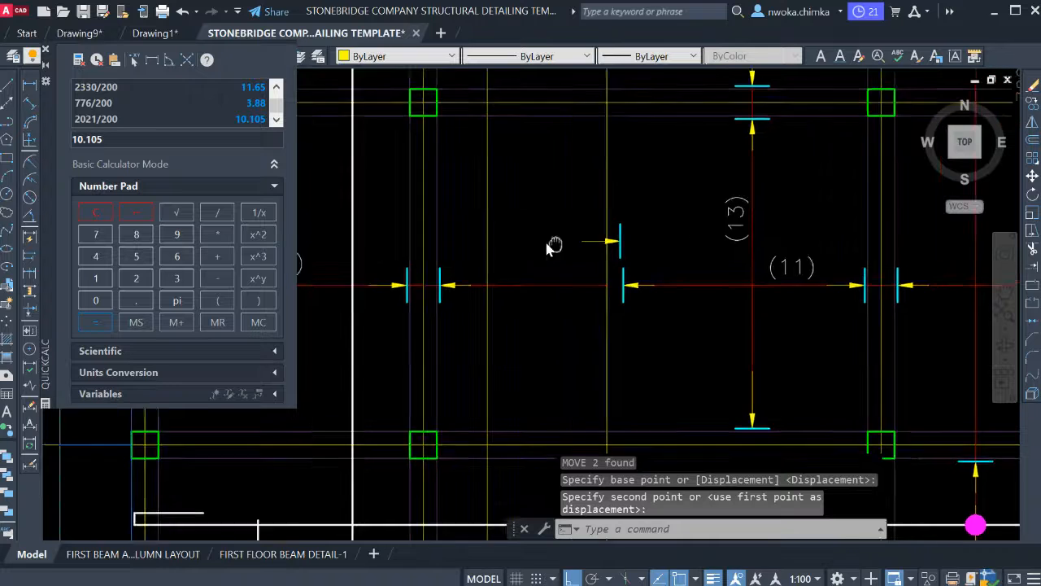
pyautogui.click(493, 237)
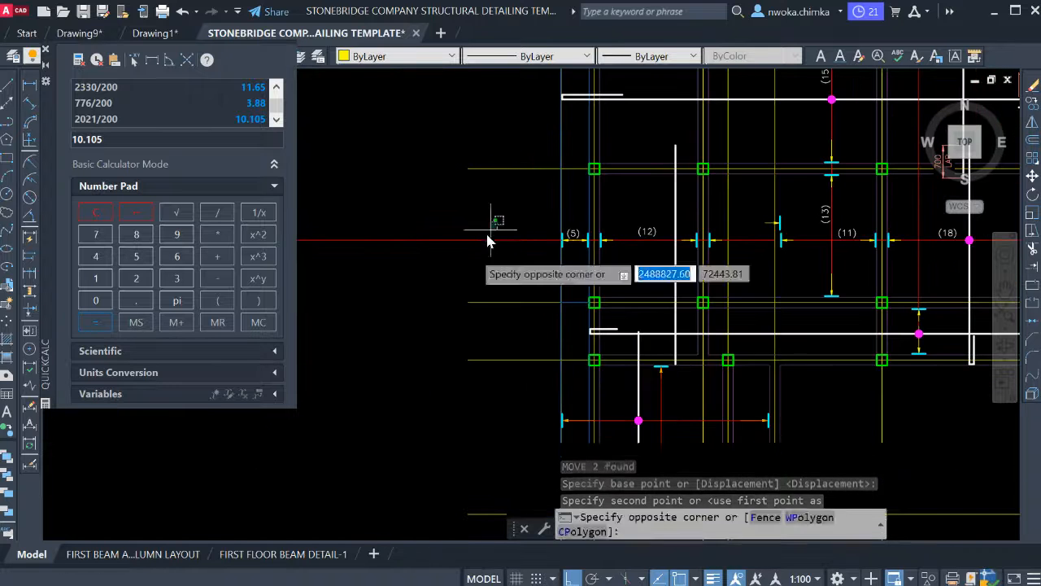
pyautogui.scroll(3, 456, 234)
pyautogui.scroll(-2, 413, 180)
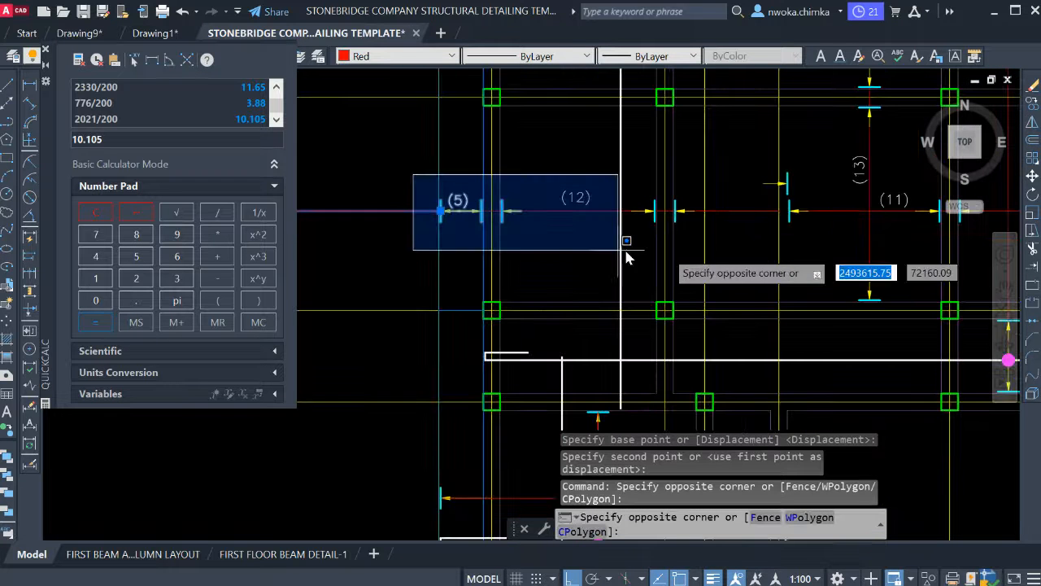
pyautogui.click(750, 242)
pyautogui.click(737, 204)
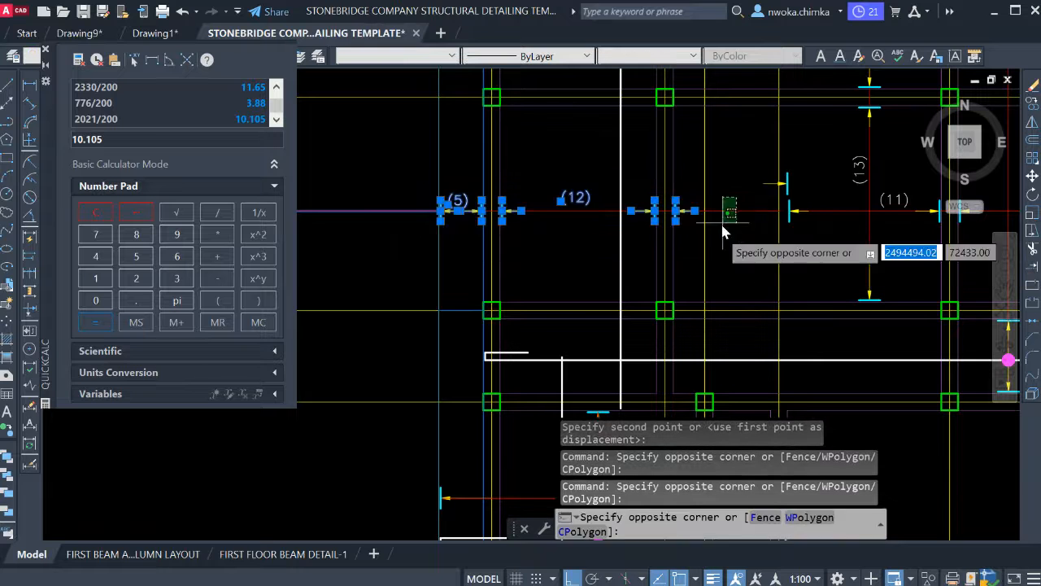
pyautogui.click(721, 222)
pyautogui.press('Return')
pyautogui.scroll(3, 773, 216)
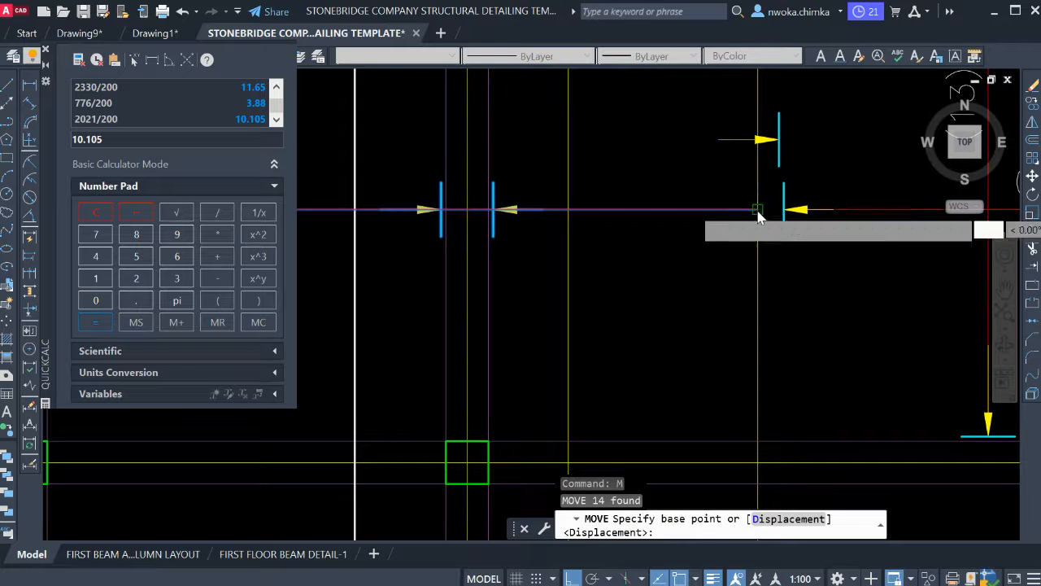
pyautogui.click(757, 213)
pyautogui.scroll(3, 765, 195)
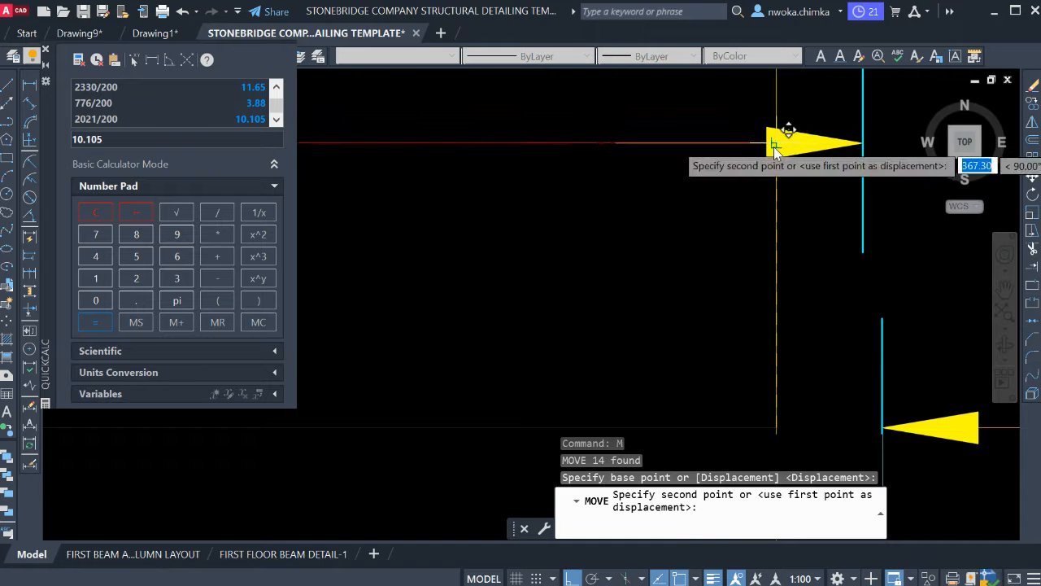
pyautogui.click(774, 146)
pyautogui.scroll(5, 769, 171)
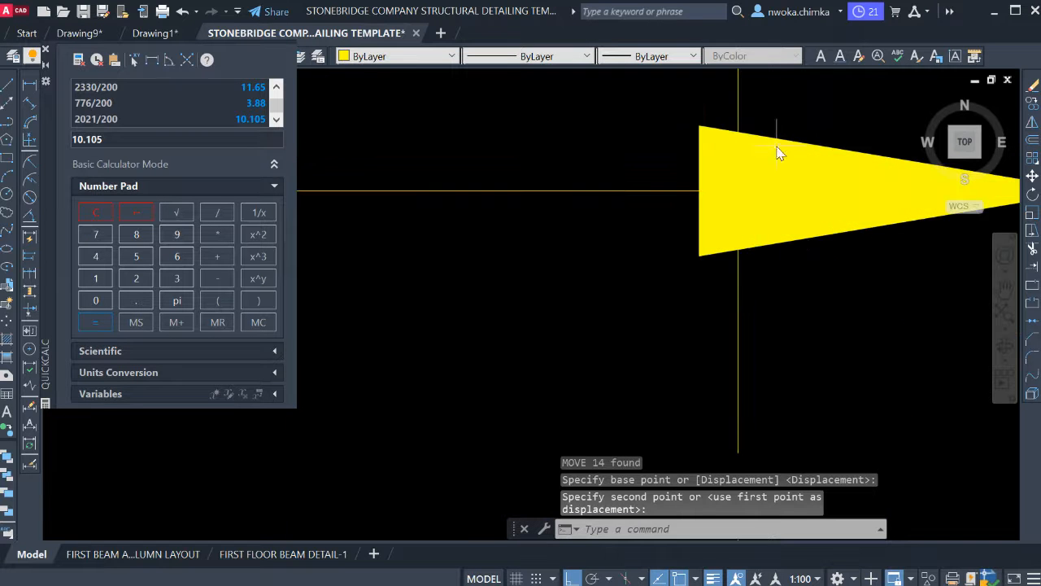
pyautogui.scroll(-6, 808, 130)
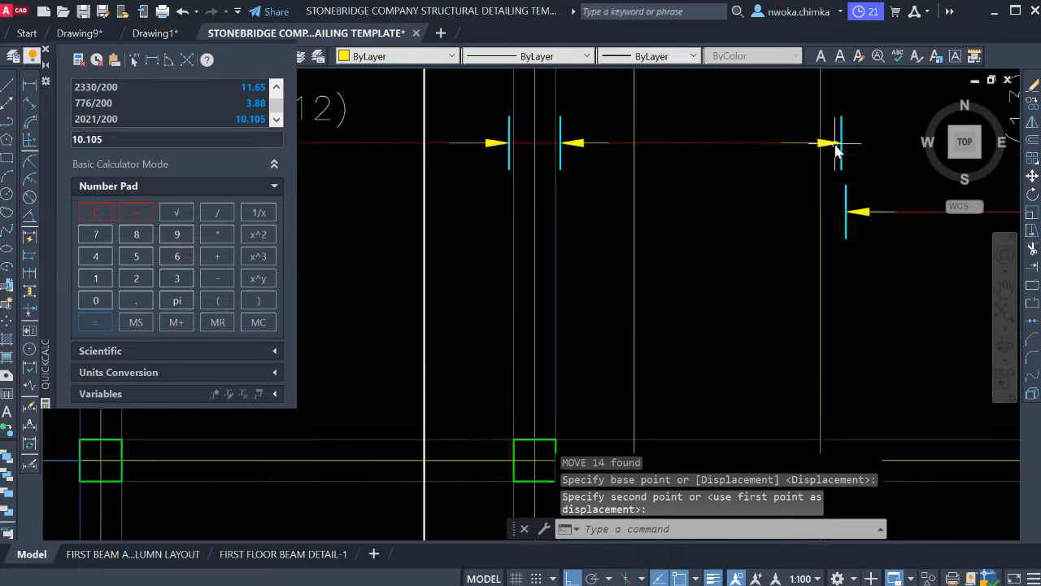
# Copy the magenta dot from the lower bay's vertical bar to where the raised range line crosses the bar in the (12) bay.
pyautogui.moveTo(830, 161)
pyautogui.mouseDown(button='middle')
pyautogui.moveTo(787, 217)
pyautogui.moveTo(790, 250)
pyautogui.moveTo(776, 228)
pyautogui.mouseUp(button='middle')
pyautogui.scroll(-2, 787, 218)
pyautogui.moveTo(662, 245)
pyautogui.mouseDown(button='middle')
pyautogui.moveTo(668, 202)
pyautogui.moveTo(657, 244)
pyautogui.mouseUp(button='middle')
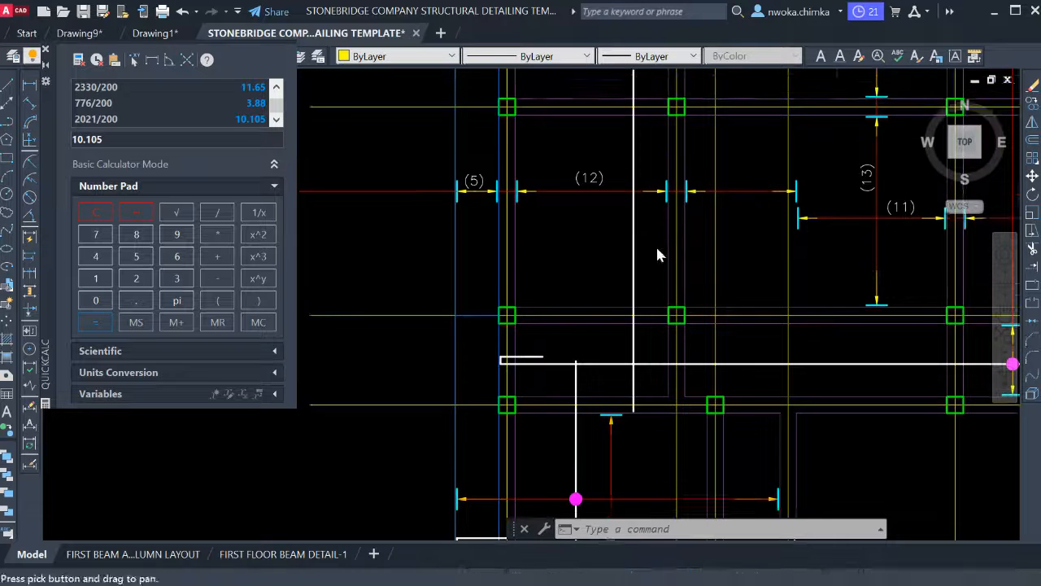
pyautogui.scroll(-2, 647, 244)
pyautogui.scroll(4, 527, 404)
pyautogui.click(648, 377)
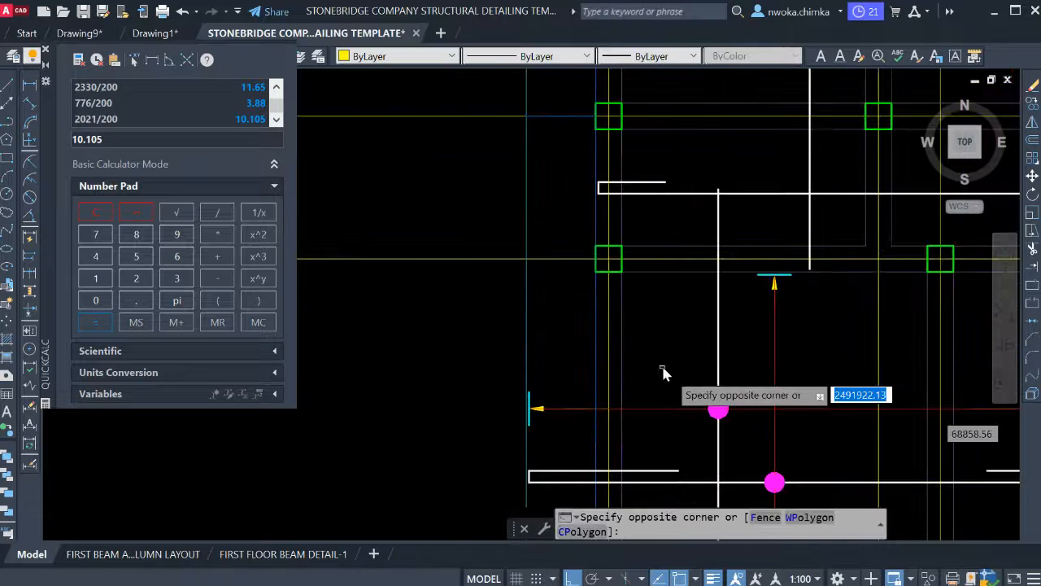
pyautogui.click(749, 426)
pyautogui.write('c')
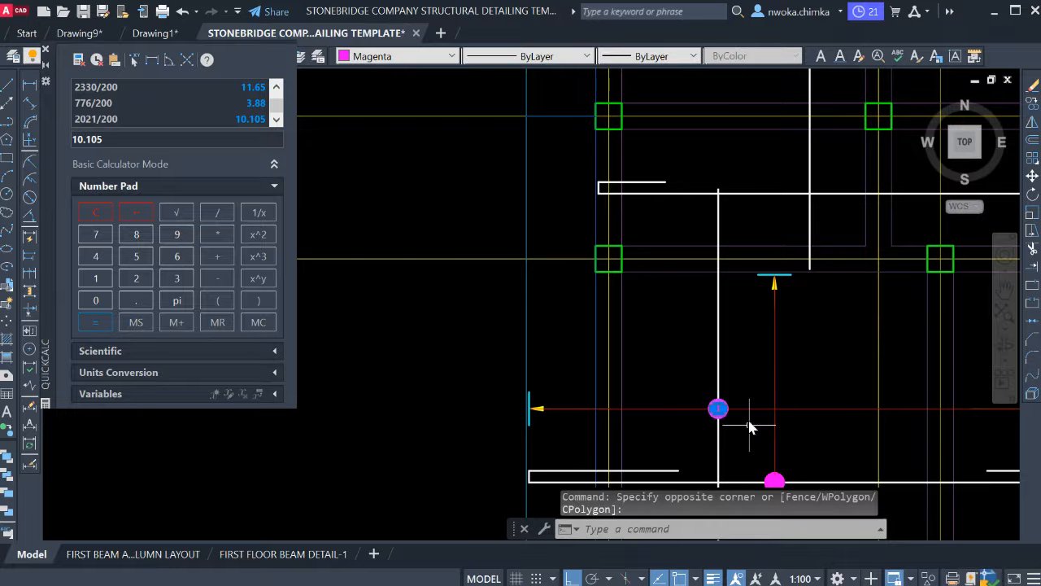
pyautogui.write('o')
pyautogui.press('Return')
pyautogui.scroll(4, 727, 395)
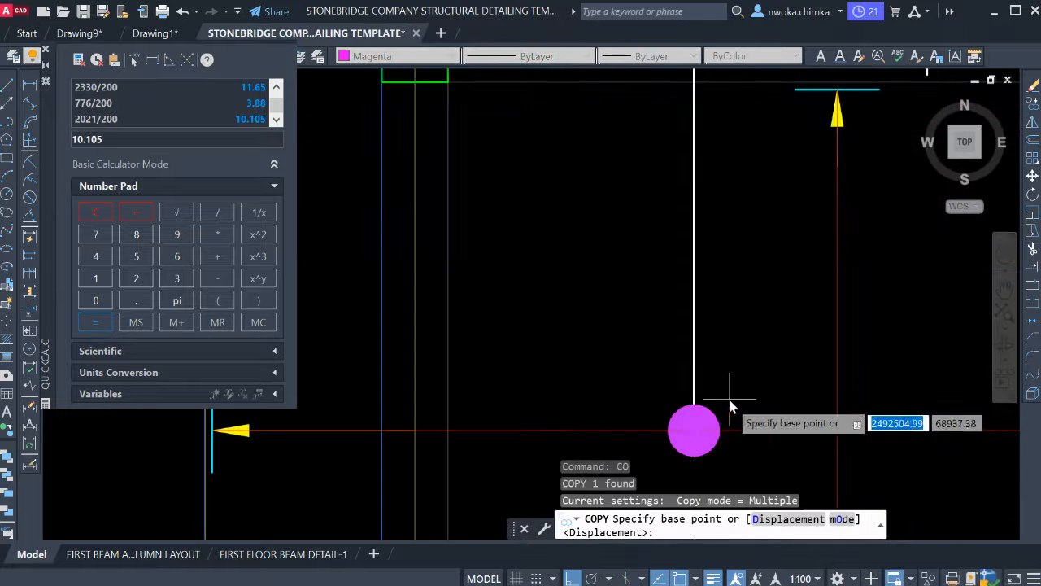
pyautogui.click(696, 431)
pyautogui.scroll(-5, 707, 415)
pyautogui.scroll(2, 750, 220)
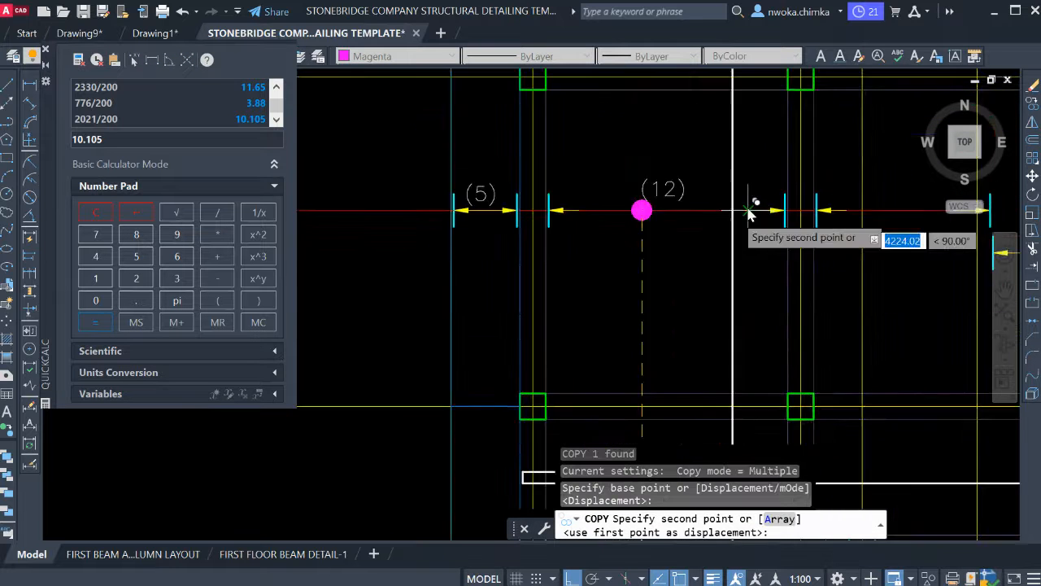
pyautogui.scroll(2, 748, 210)
pyautogui.click(725, 214)
pyautogui.scroll(-4, 725, 210)
pyautogui.press('Escape')
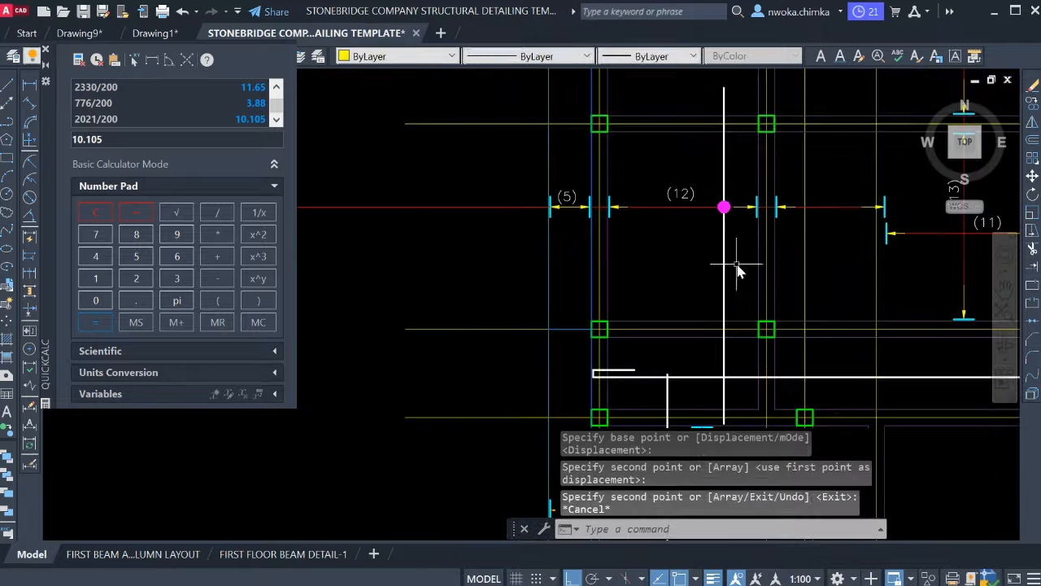
# Move the (12) bay's vertical bar and its magenta dot about 980 mm horizontally towards the bay's outer edge beam.
pyautogui.click(724, 206)
pyautogui.click(735, 242)
pyautogui.click(737, 171)
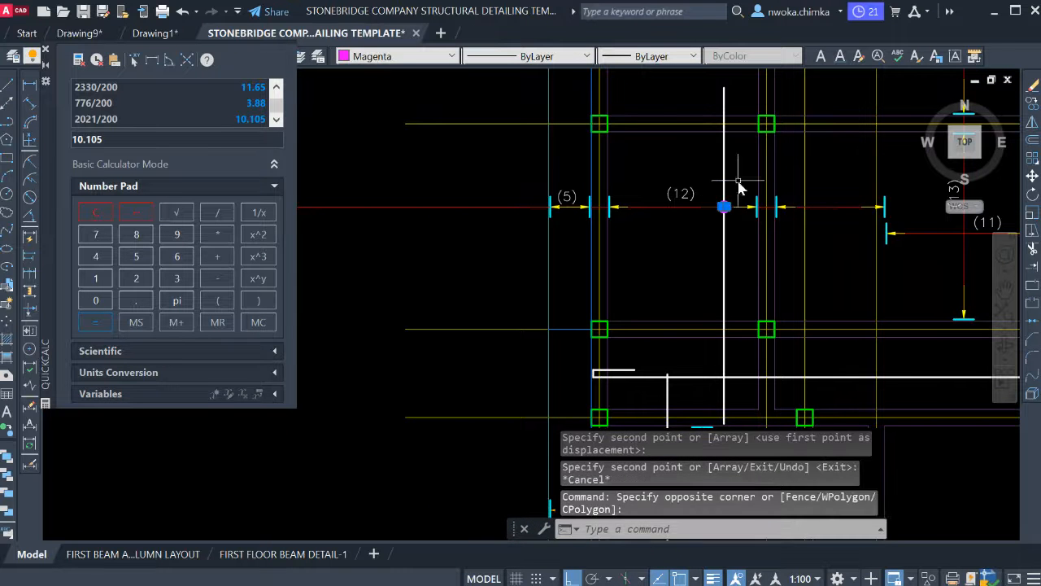
pyautogui.click(725, 170)
pyautogui.write('m')
pyautogui.press('Return')
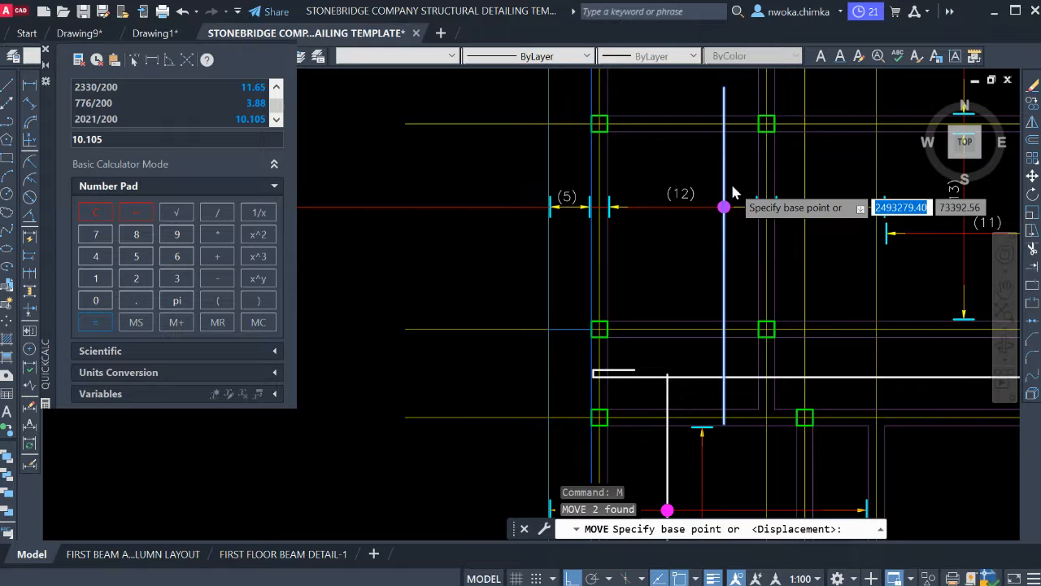
pyautogui.scroll(-5, 731, 182)
pyautogui.scroll(1, 604, 274)
pyautogui.click(558, 268)
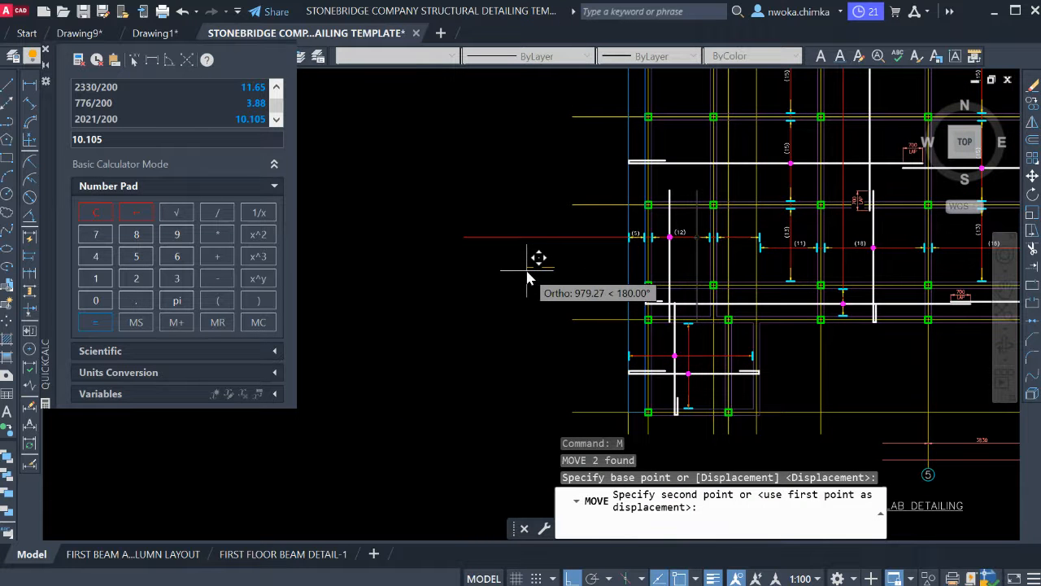
pyautogui.click(528, 271)
pyautogui.scroll(4, 676, 303)
pyautogui.moveTo(681, 314); pyautogui.dragTo(600, 339, button='middle')
pyautogui.scroll(-2, 601, 339)
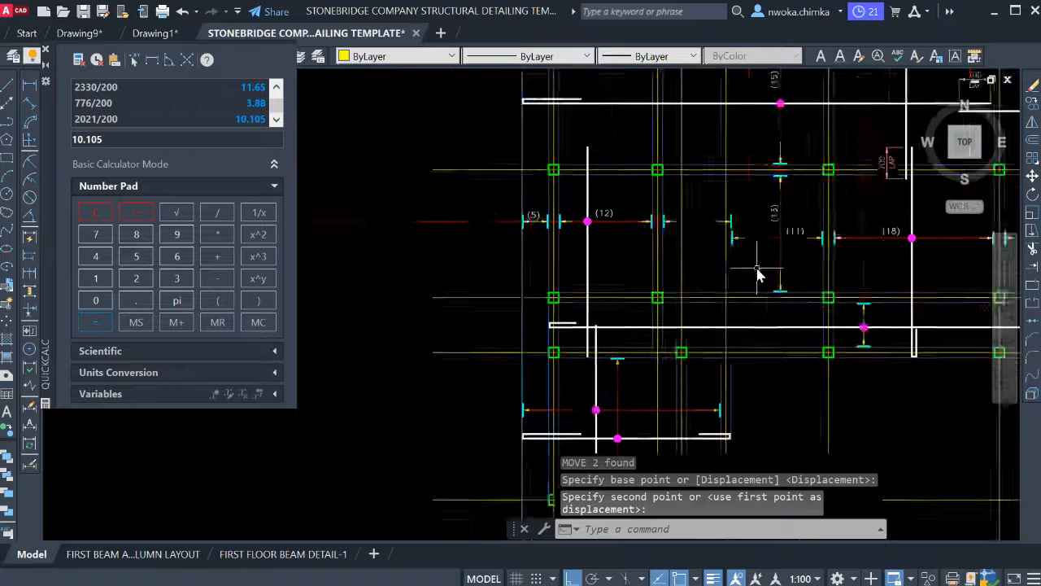
pyautogui.moveTo(893, 167); pyautogui.dragTo(781, 171, button='middle')
pyautogui.scroll(6, 780, 169)
pyautogui.click(754, 151)
pyautogui.click(739, 176)
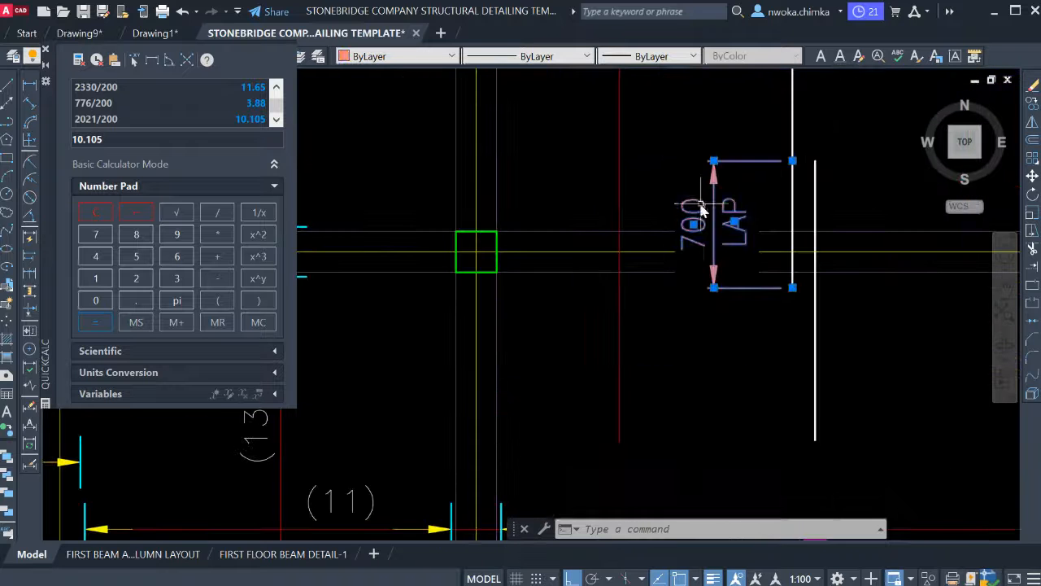
pyautogui.write('CO')
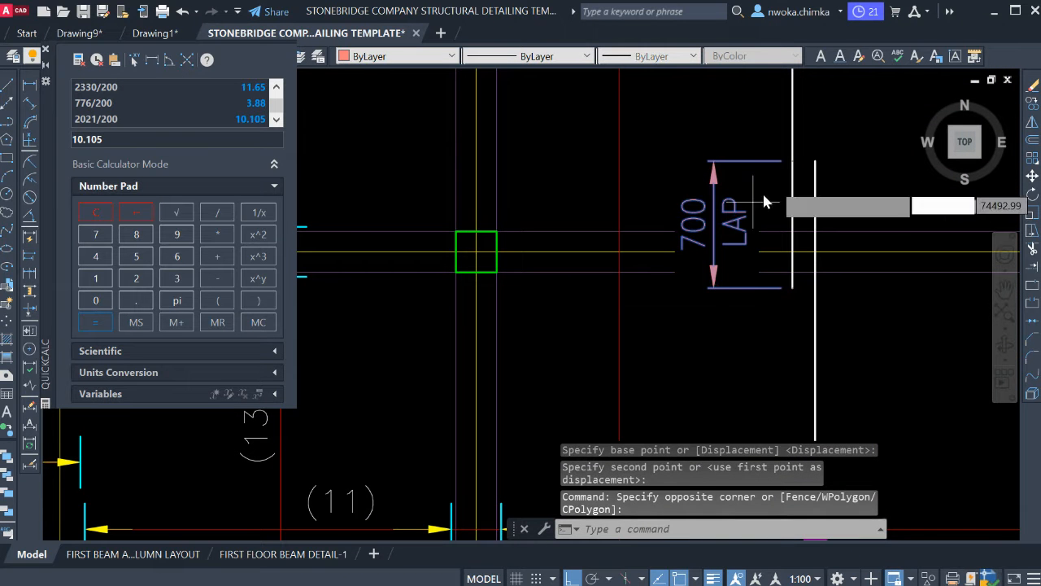
pyautogui.press('Return')
pyautogui.click(793, 162)
pyautogui.scroll(-5, 806, 171)
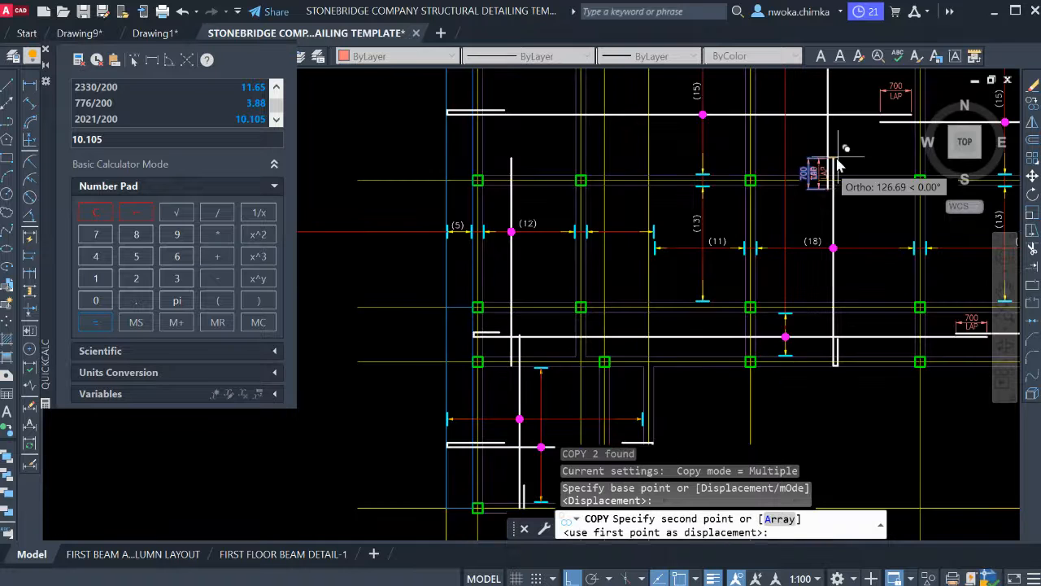
pyautogui.scroll(2, 769, 228)
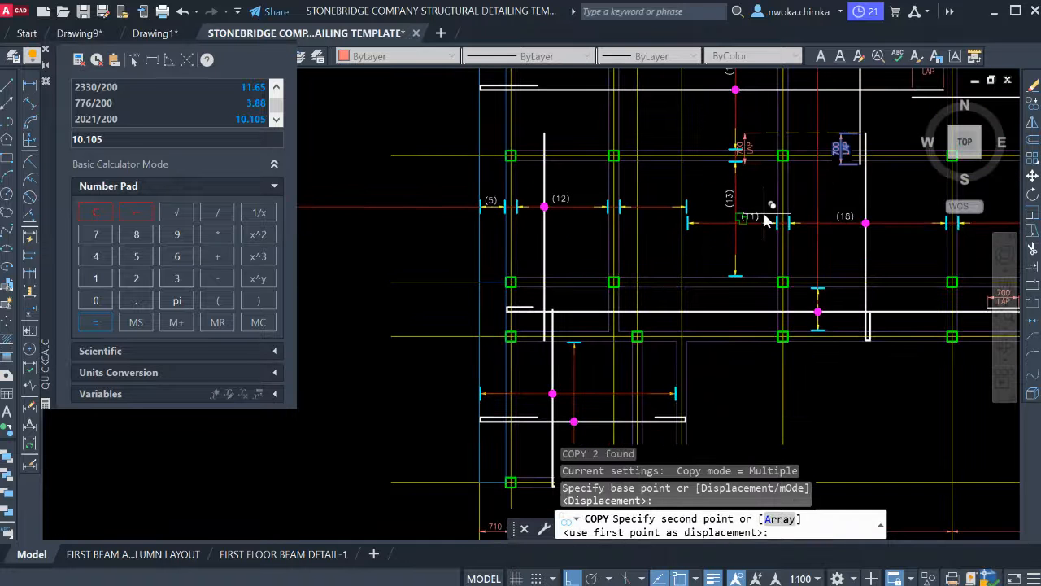
pyautogui.scroll(-2, 765, 219)
pyautogui.scroll(2, 738, 289)
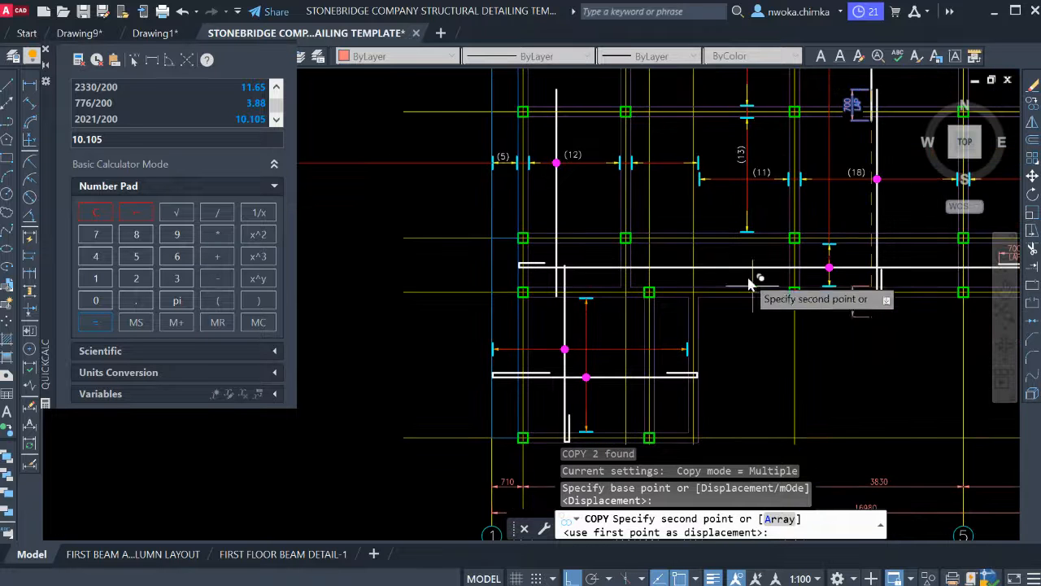
pyautogui.press('Escape')
# Stretch the upper end of the lower bay's vertical bar up to the top of the (12) bay's vertical bar.
pyautogui.moveTo(665, 255); pyautogui.dragTo(668, 259, button='middle')
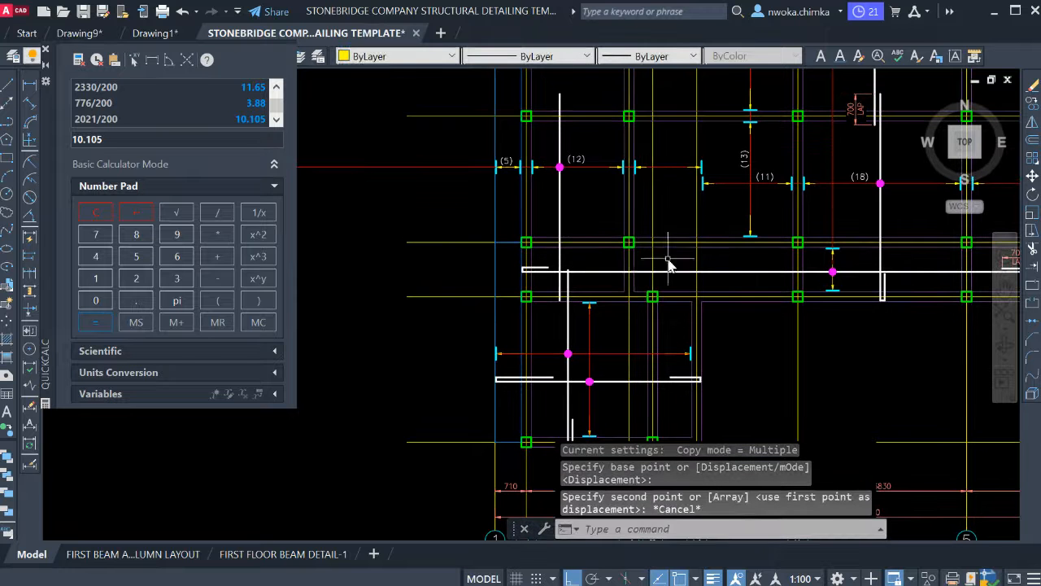
pyautogui.scroll(-2, 627, 259)
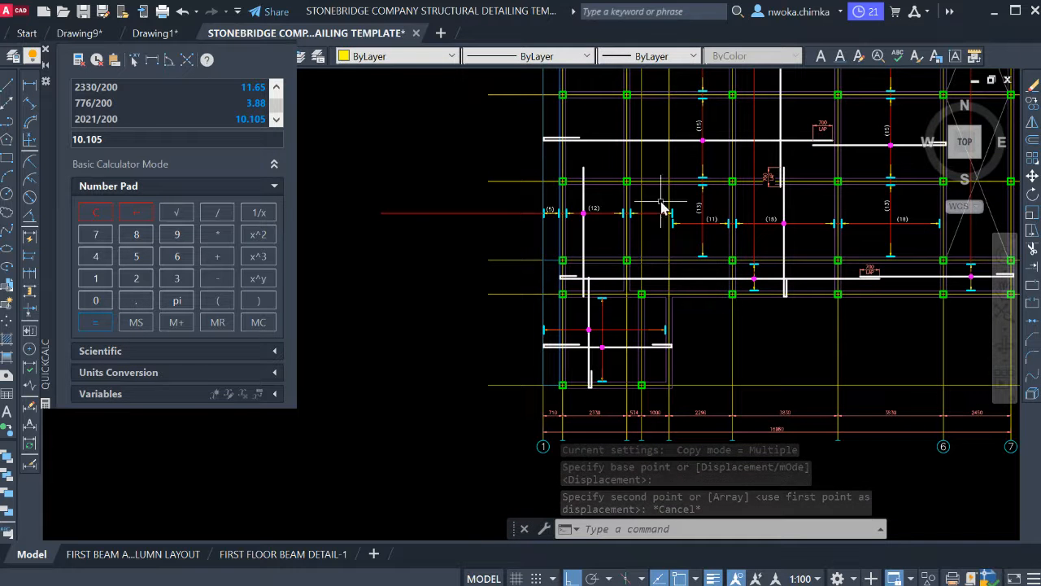
pyautogui.scroll(2, 594, 312)
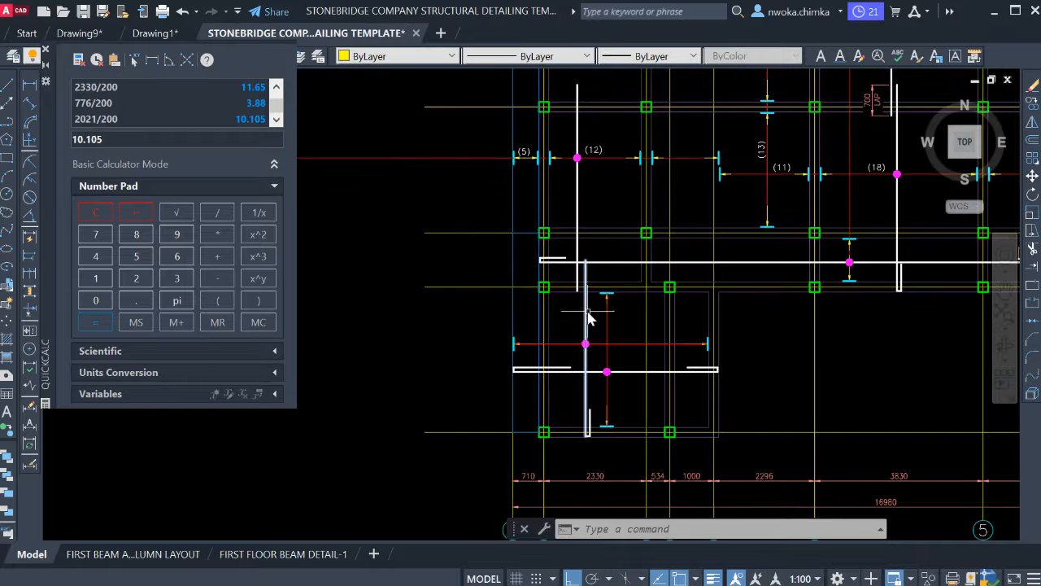
pyautogui.click(586, 260)
pyautogui.scroll(4, 599, 236)
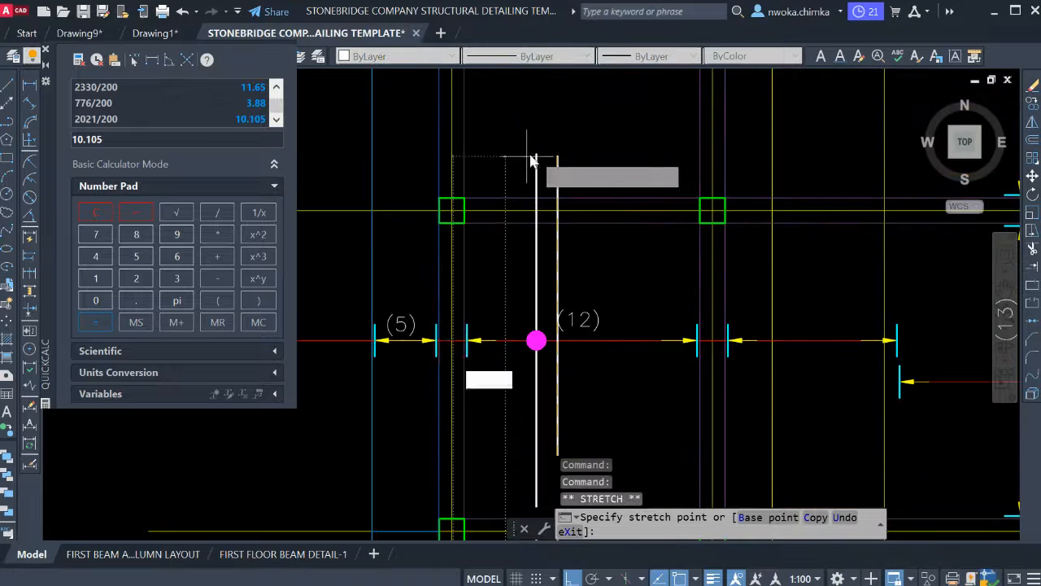
pyautogui.press('Escape')
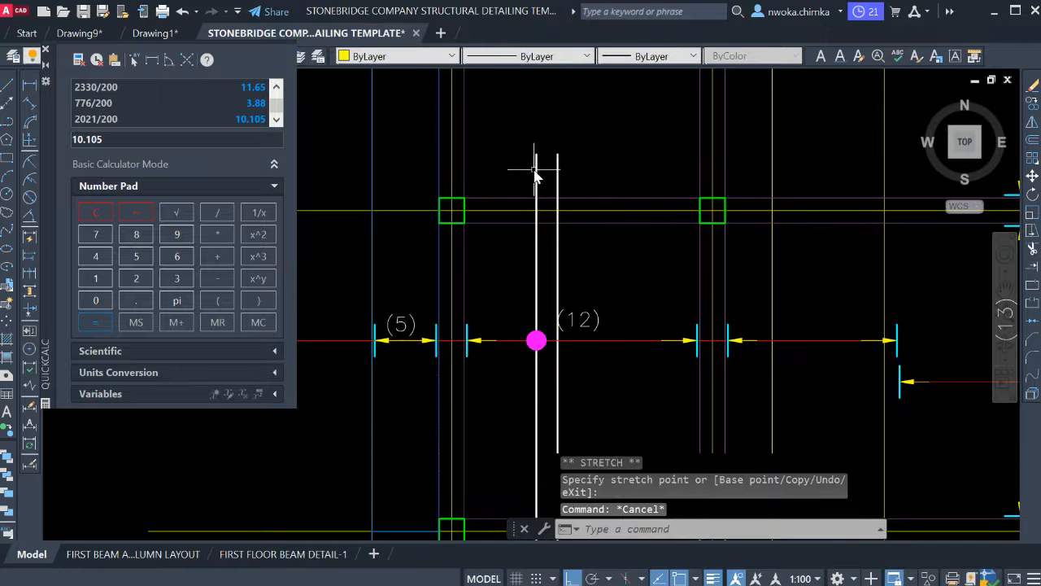
# Erase the (12) bay's separate vertical bar together with its dot, the range line, the (5) and (12) labels and the selected markers.
pyautogui.scroll(-2, 573, 143)
pyautogui.moveTo(493, 209); pyautogui.dragTo(561, 189, button='middle')
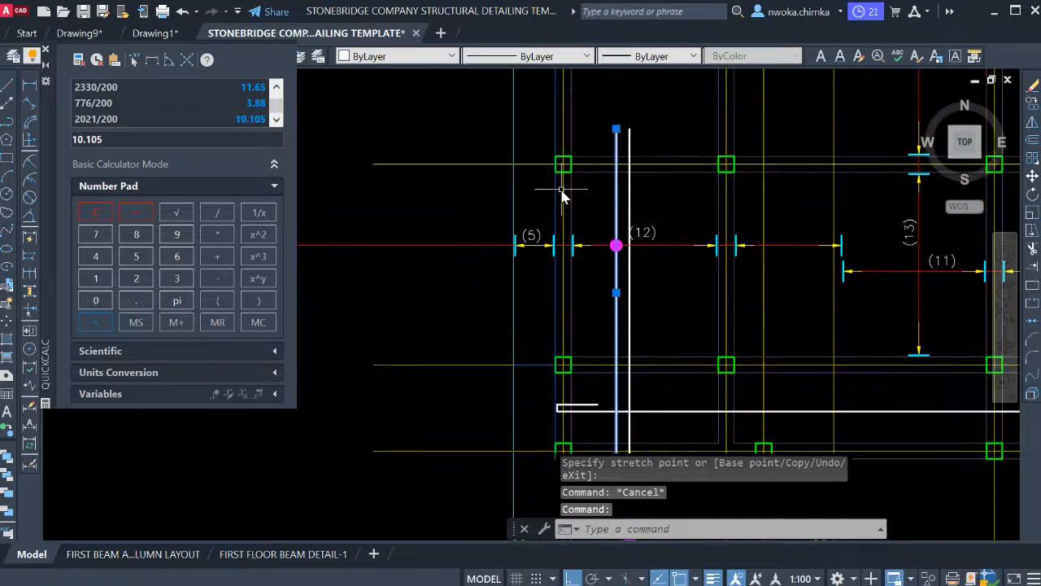
pyautogui.click(435, 220)
pyautogui.click(400, 269)
pyautogui.click(498, 218)
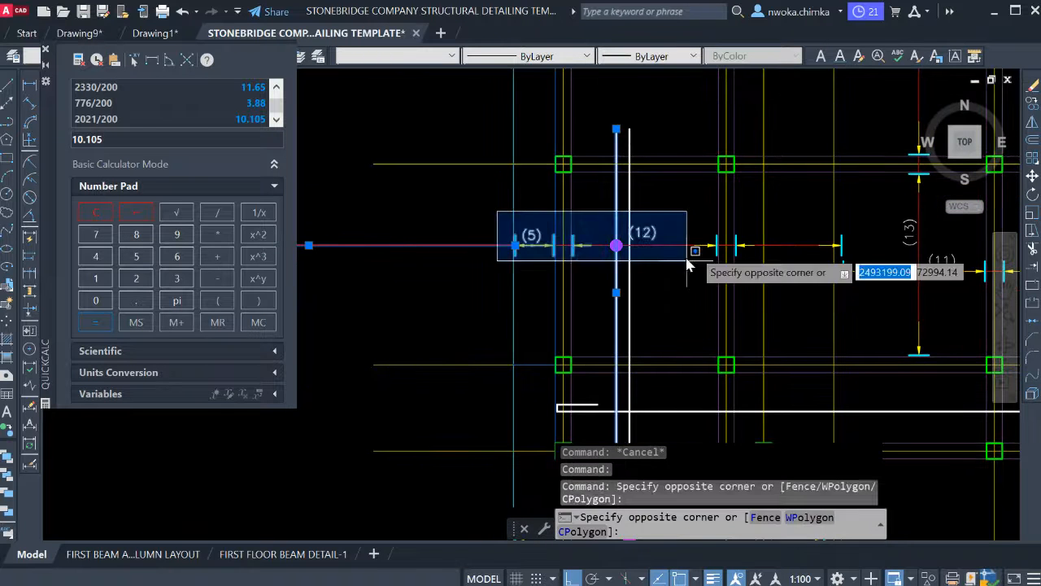
pyautogui.click(821, 286)
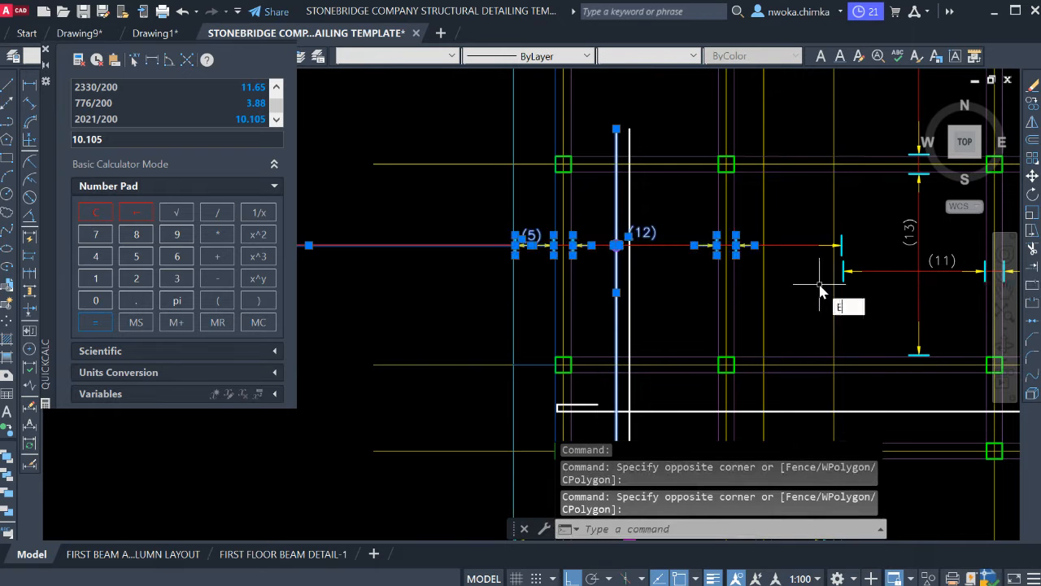
pyautogui.write('E')
pyautogui.press('Return')
# Erase the leftover end tick, arrow and red range line beside the (11) range's start marker.
pyautogui.scroll(3, 846, 232)
pyautogui.click(853, 223)
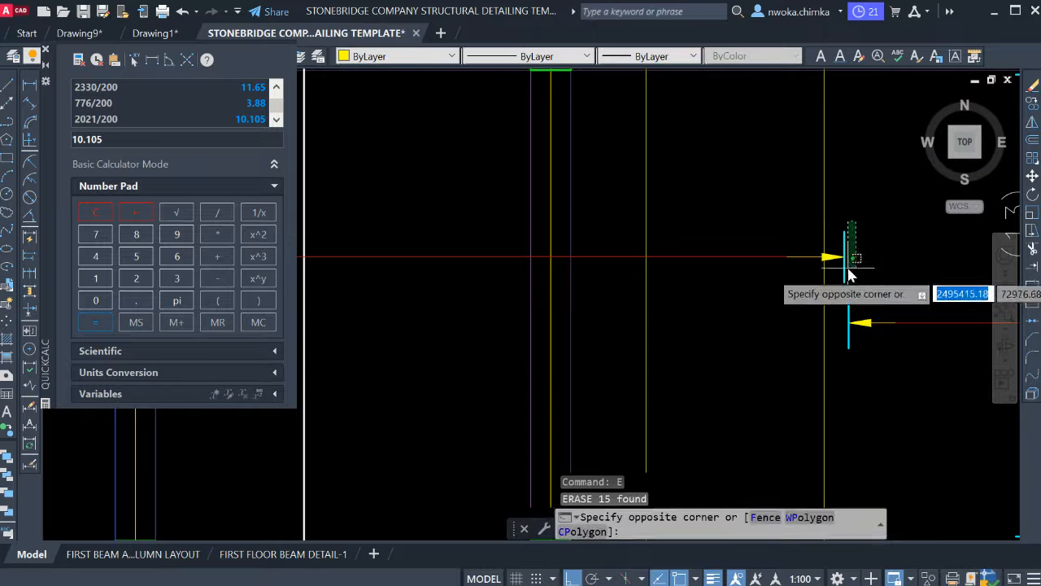
pyautogui.click(845, 274)
pyautogui.press('Return')
pyautogui.click(816, 242)
pyautogui.click(777, 288)
pyautogui.press('Return')
pyautogui.scroll(-3, 631, 252)
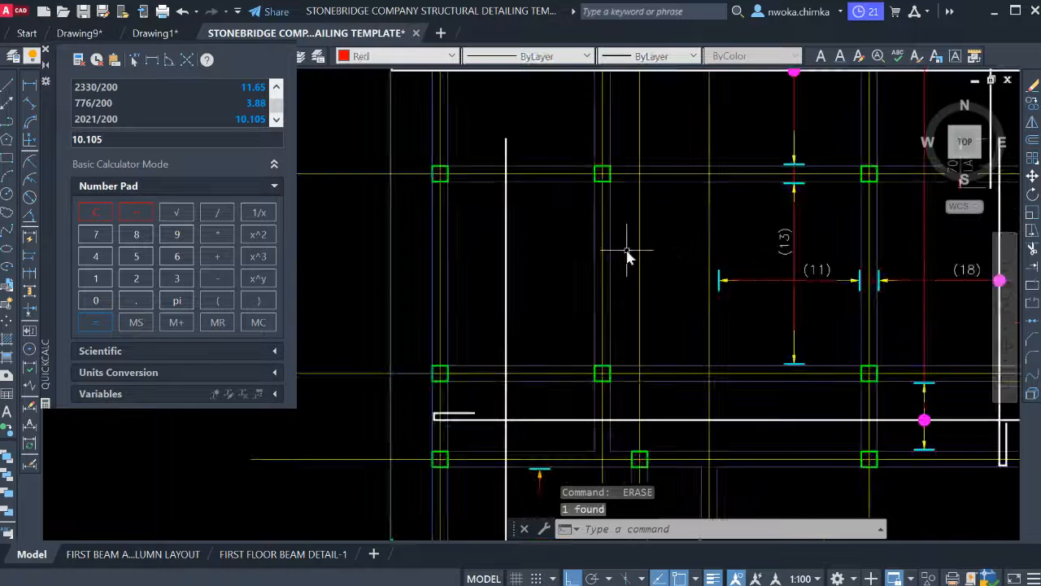
# Examine the lapped vertical bars through the (18) bays and compare their extents with the extended vertical bar from the lower bay.
pyautogui.scroll(-3, 626, 256)
pyautogui.moveTo(651, 302); pyautogui.dragTo(623, 284, button='middle')
pyautogui.scroll(2, 630, 344)
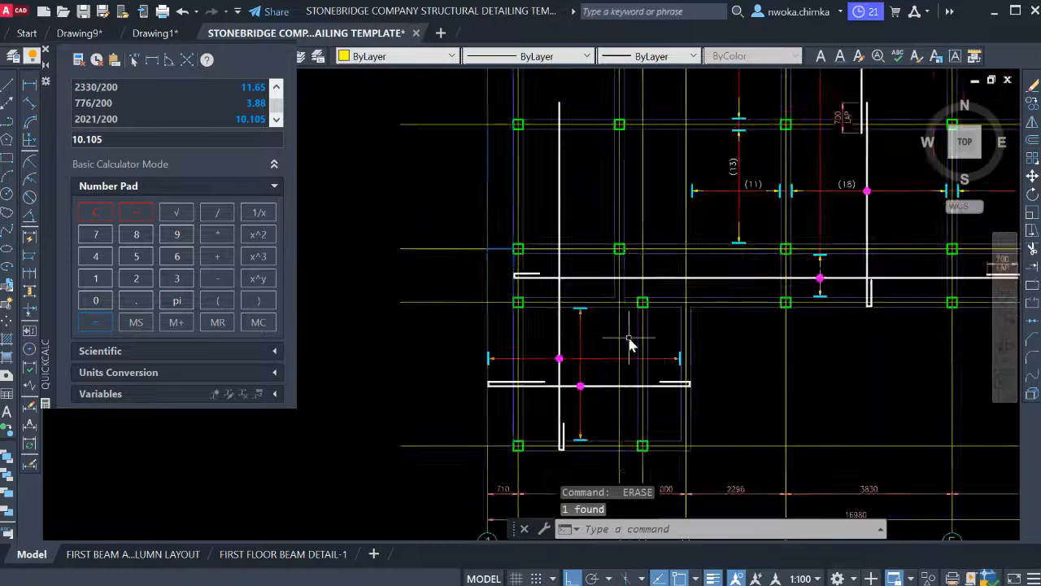
pyautogui.scroll(-3, 565, 321)
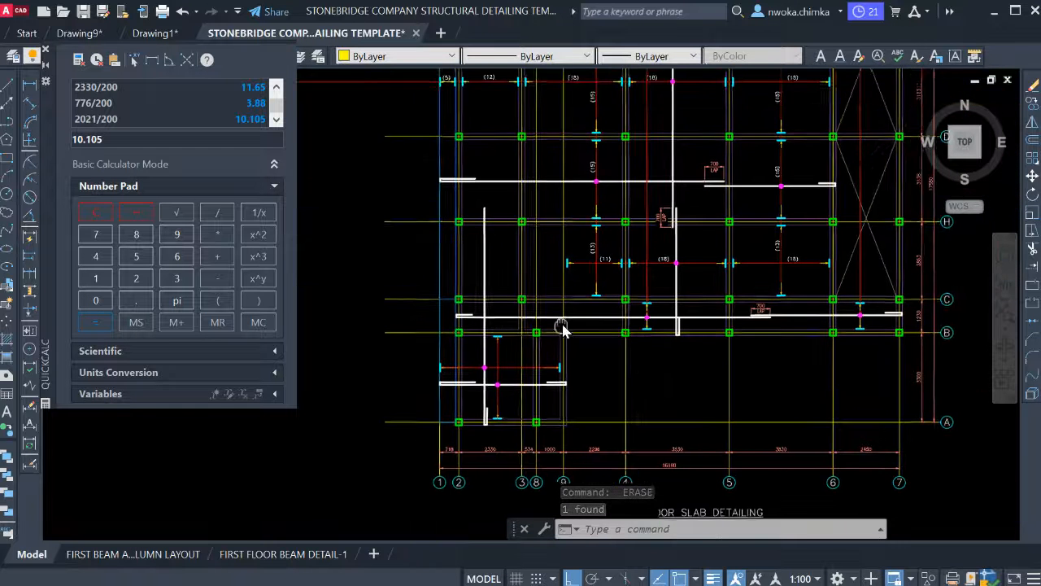
pyautogui.scroll(4, 703, 302)
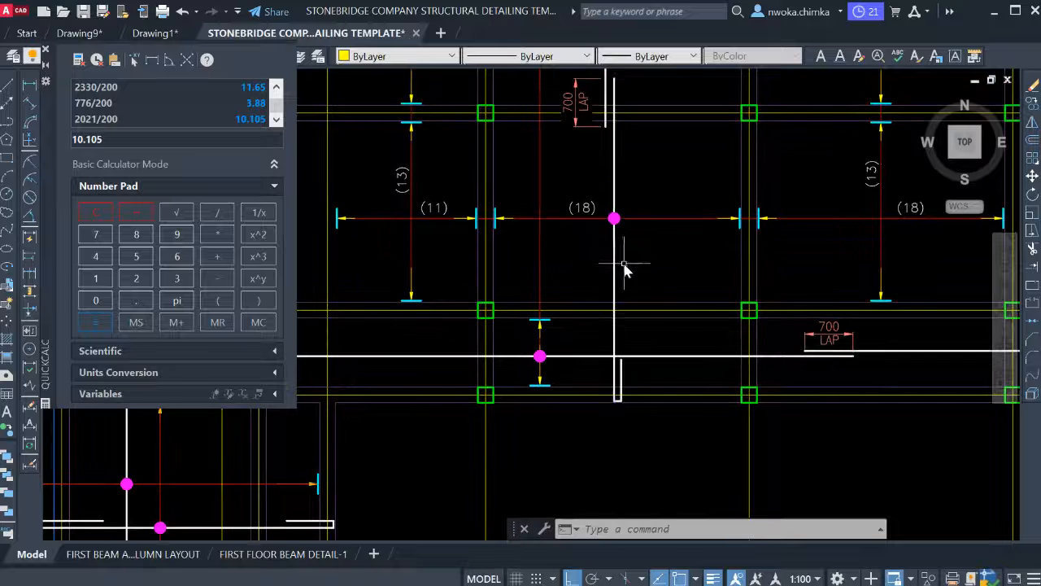
pyautogui.click(632, 252)
pyautogui.click(609, 268)
pyautogui.scroll(-2, 609, 267)
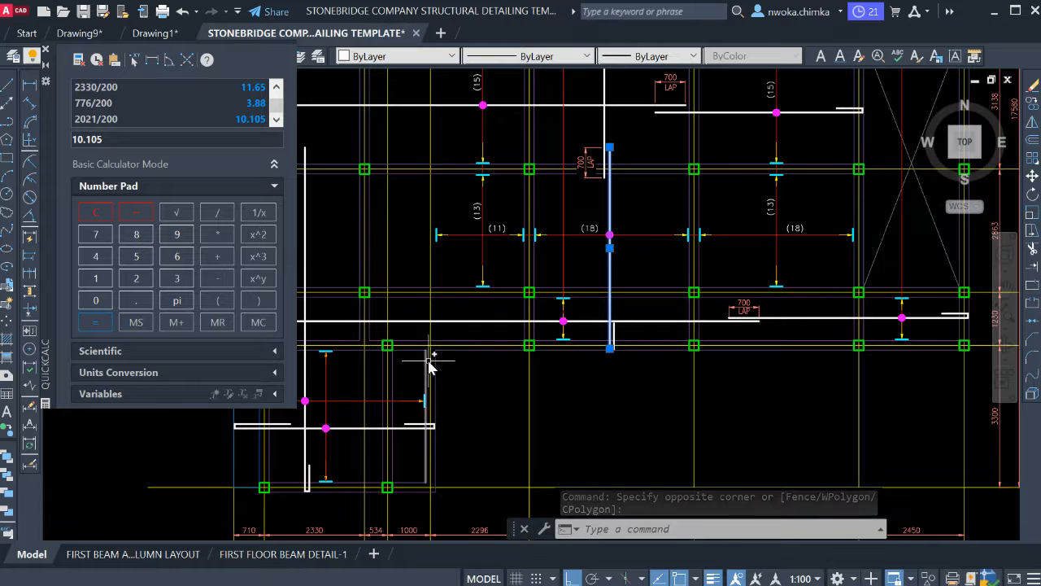
pyautogui.moveTo(413, 429); pyautogui.dragTo(504, 394, button='middle')
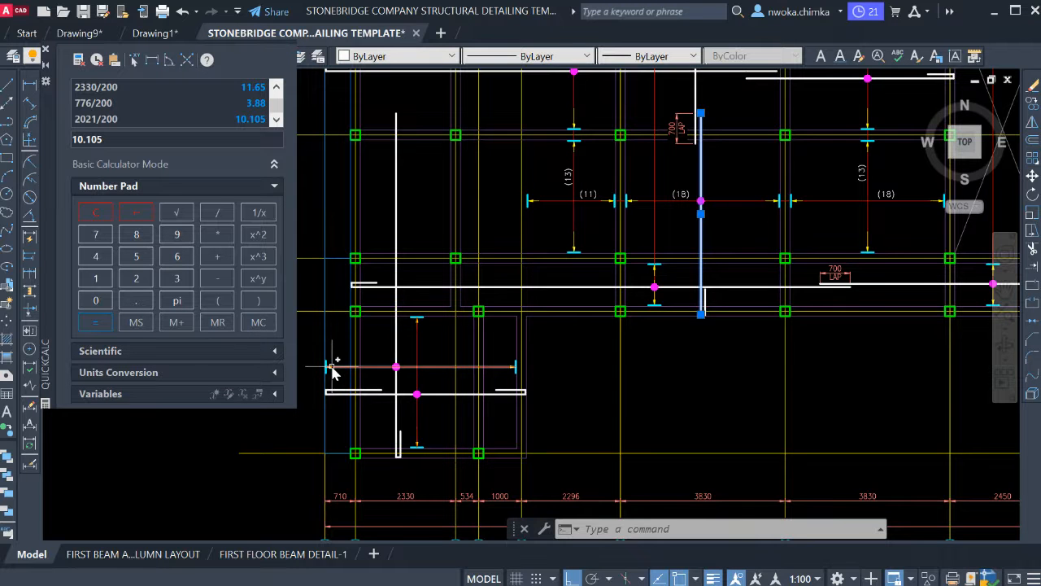
pyautogui.moveTo(364, 361)
pyautogui.mouseDown(button='middle')
pyautogui.moveTo(379, 412)
pyautogui.moveTo(418, 450)
pyautogui.mouseUp(button='middle')
pyautogui.scroll(-2, 418, 449)
pyautogui.moveTo(456, 363); pyautogui.dragTo(464, 395, button='middle')
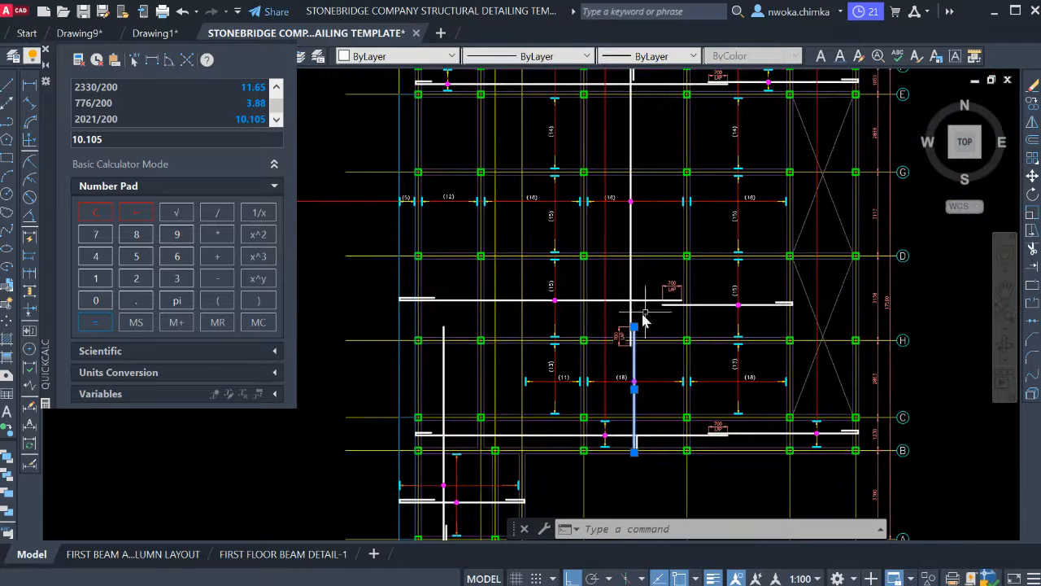
pyautogui.click(642, 279)
pyautogui.press('Escape')
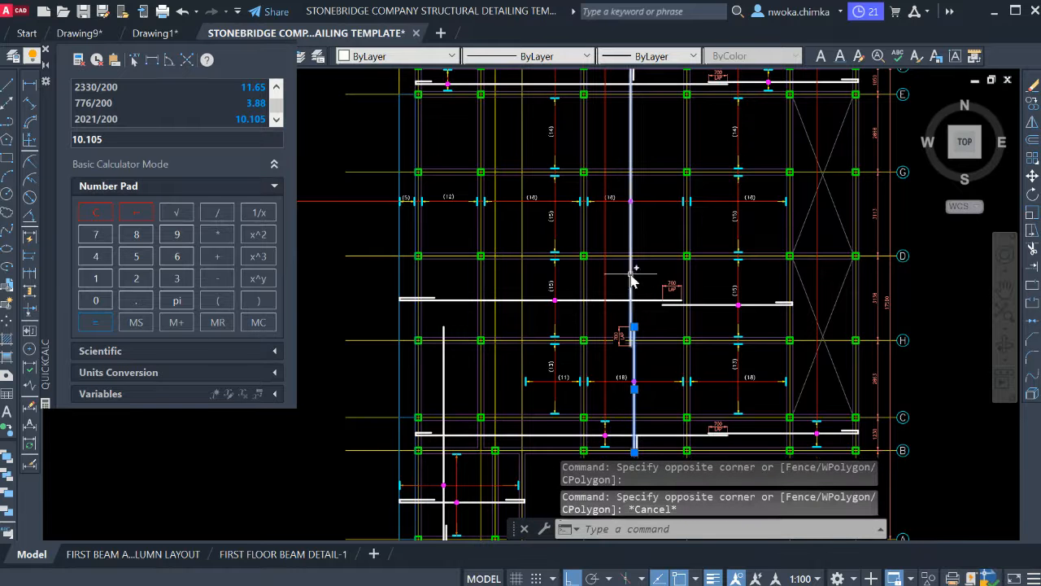
pyautogui.scroll(-2, 635, 277)
pyautogui.scroll(2, 716, 244)
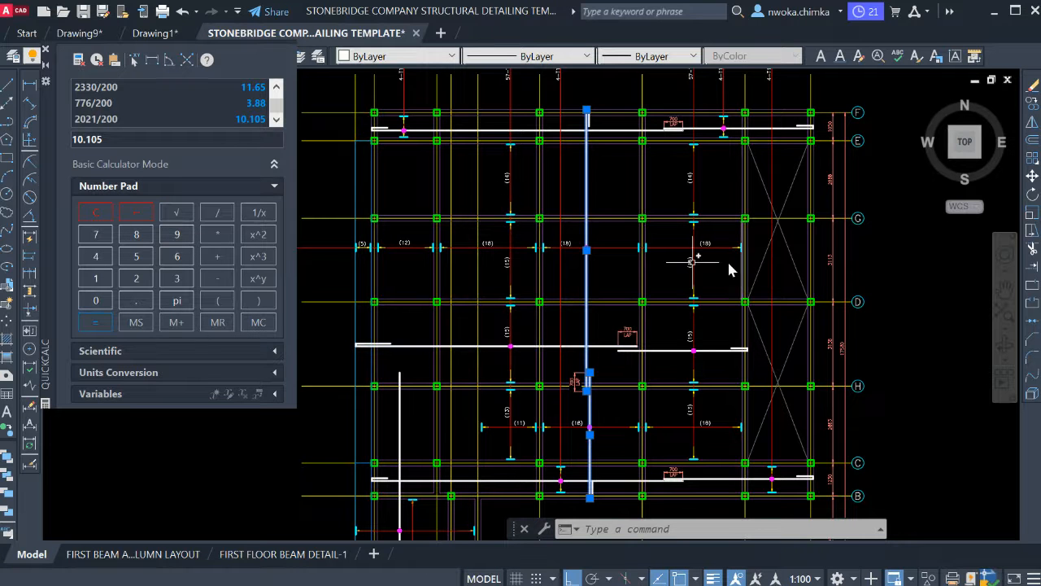
pyautogui.scroll(2, 405, 388)
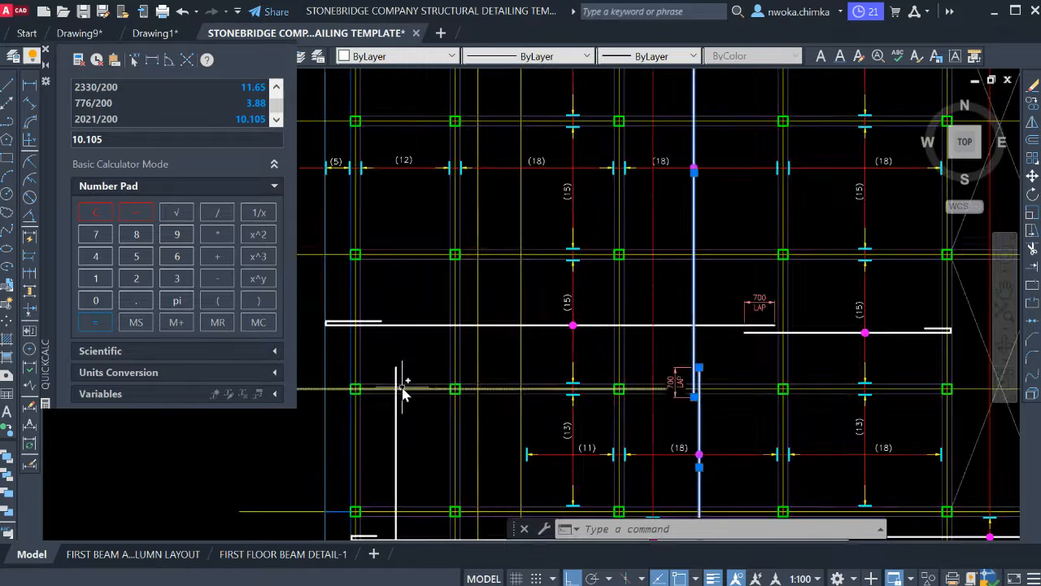
pyautogui.scroll(2, 705, 393)
pyautogui.scroll(-4, 699, 385)
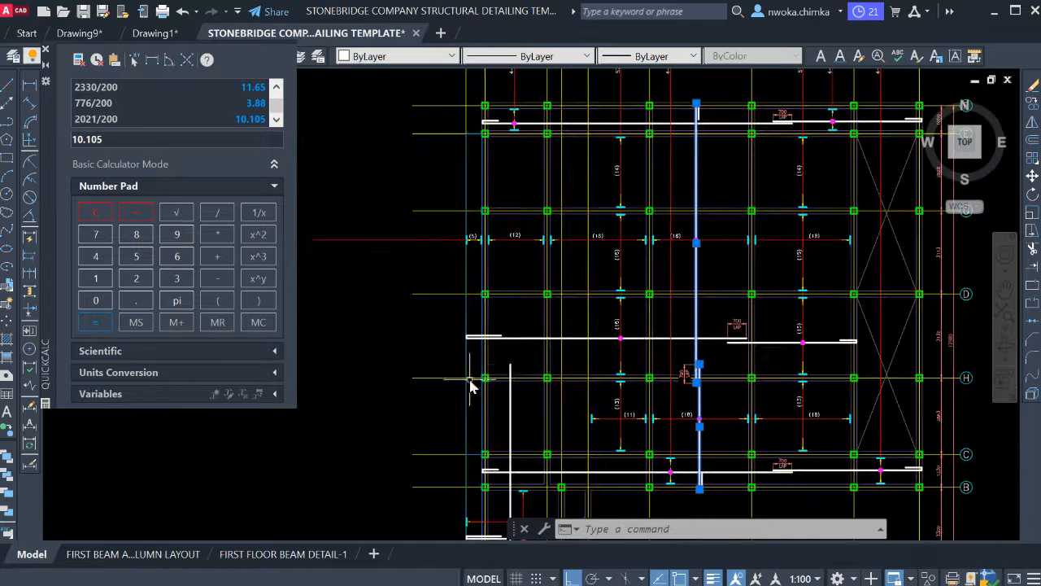
pyautogui.scroll(-3, 509, 362)
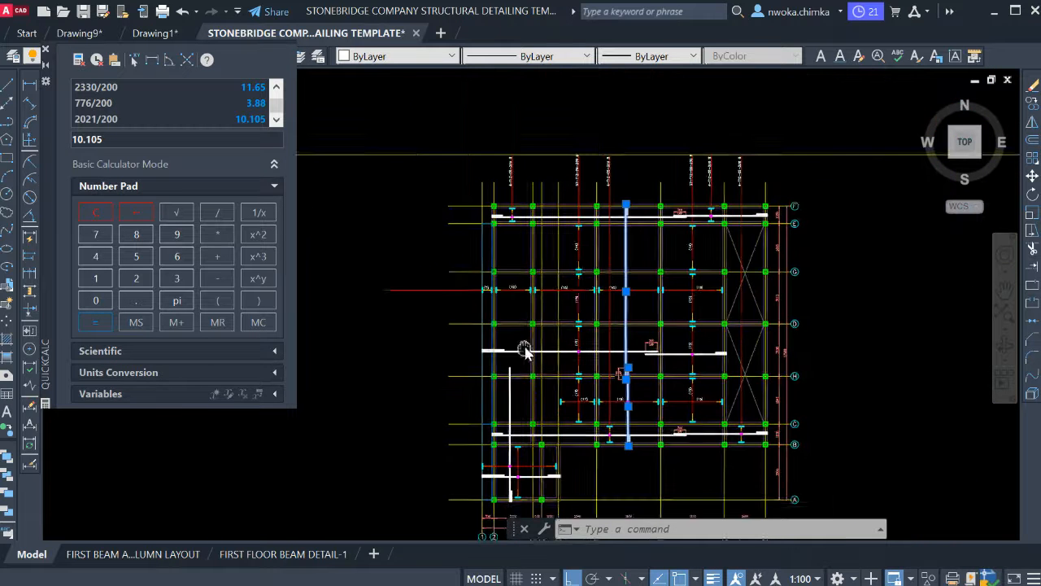
pyautogui.press('Escape')
pyautogui.press('Escape')
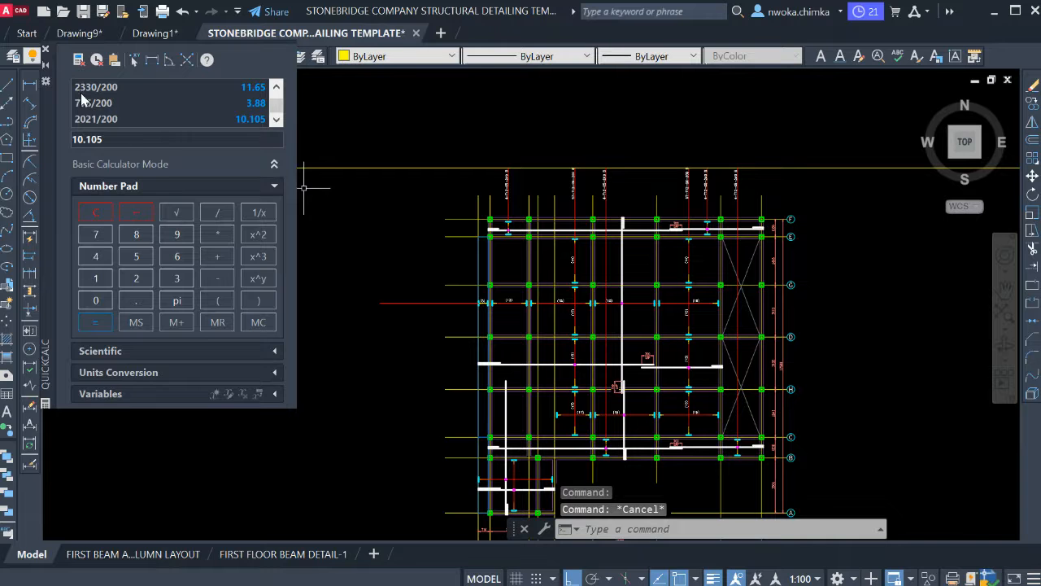
# Close the QuickCalc palette to clear the drawing area.
pyautogui.click(45, 49)
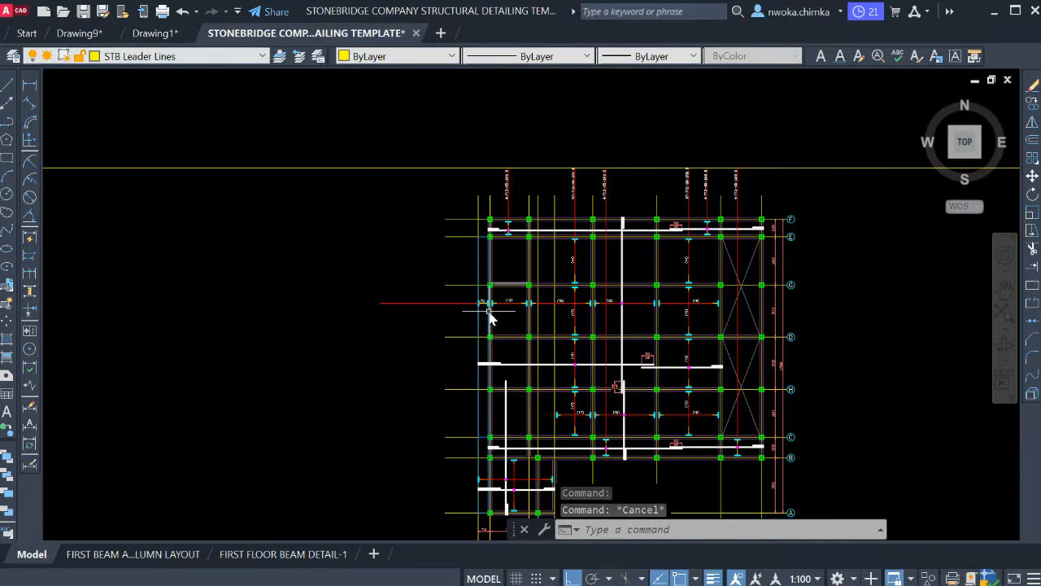
pyautogui.scroll(2, 480, 309)
pyautogui.scroll(-4, 488, 301)
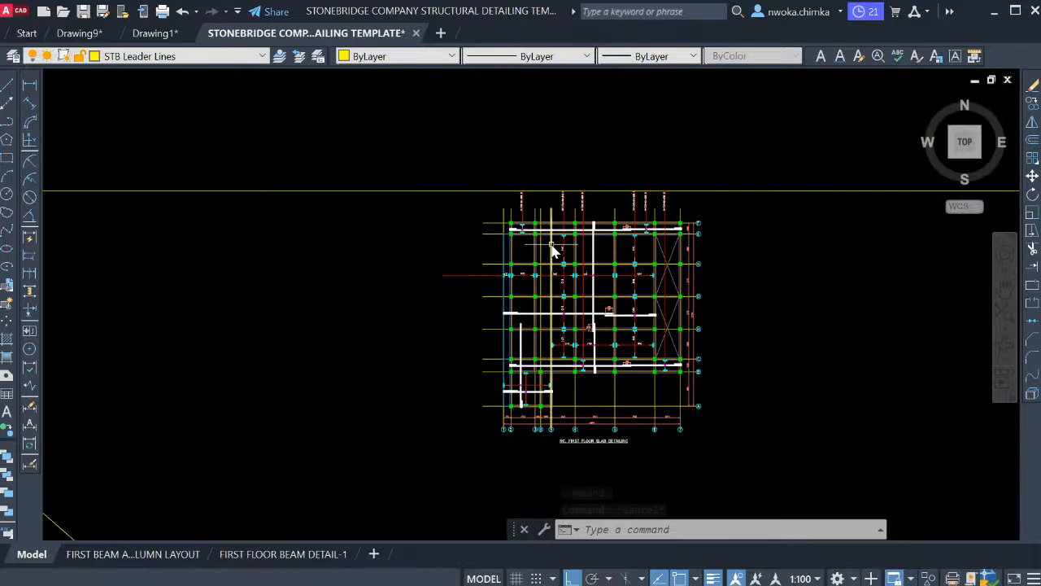
pyautogui.scroll(4, 555, 256)
pyautogui.scroll(-2, 565, 297)
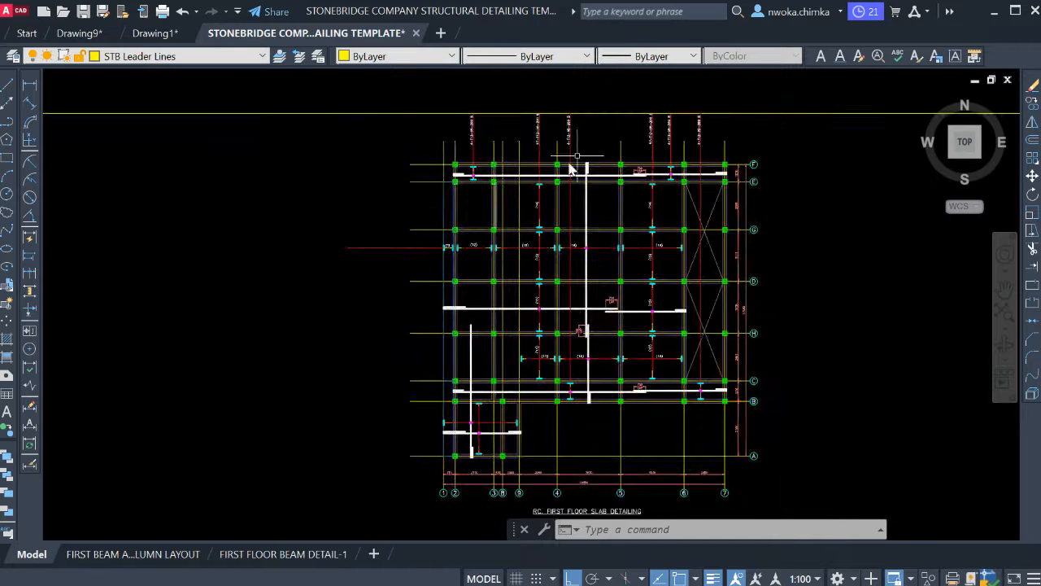
pyautogui.scroll(3, 564, 127)
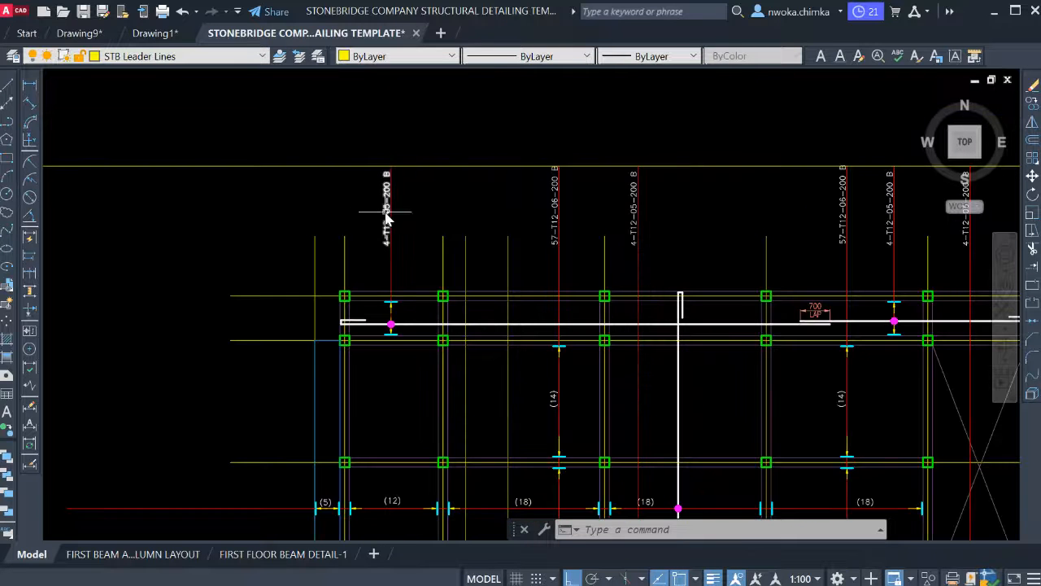
# Erase the horizontal construction line running across the upper ends of the vertical bar callouts.
pyautogui.click(346, 161)
pyautogui.click(342, 183)
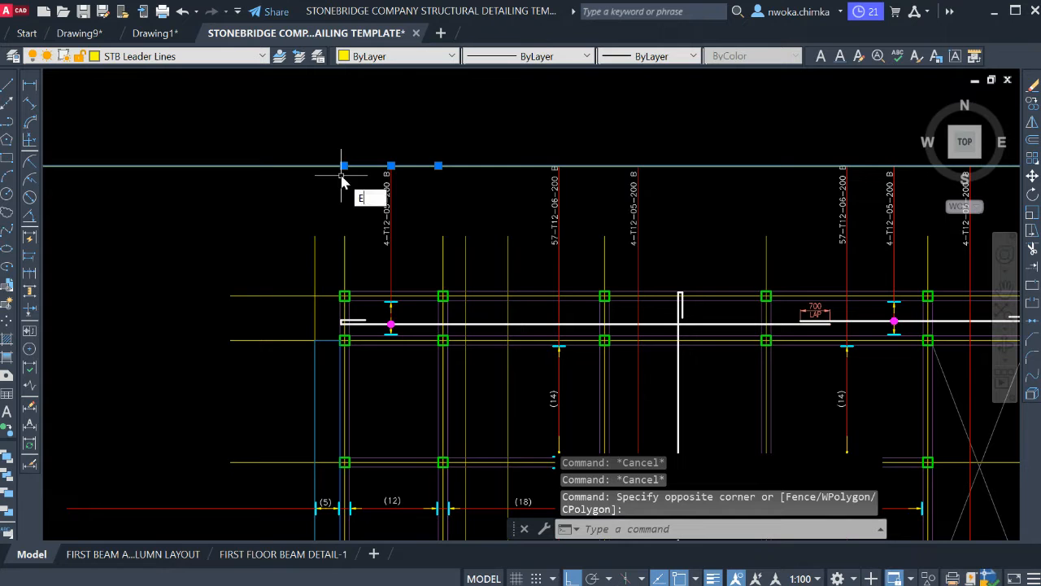
pyautogui.write('E')
pyautogui.press('Return')
# Examine the 4-T12-05-200 B callout above the upper-left bay together with its leader, range marker and dot.
pyautogui.scroll(4, 366, 183)
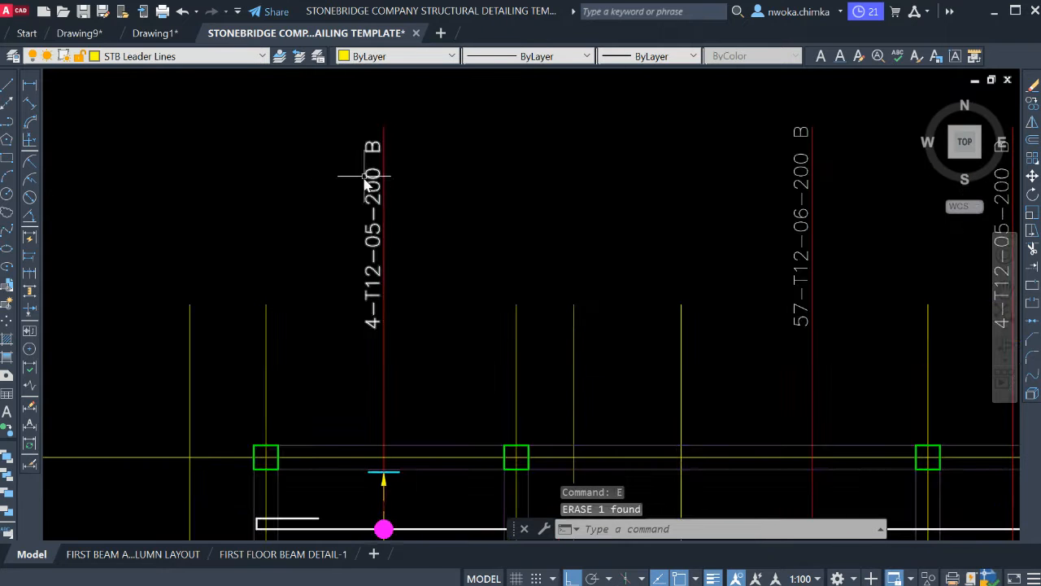
pyautogui.scroll(-4, 407, 214)
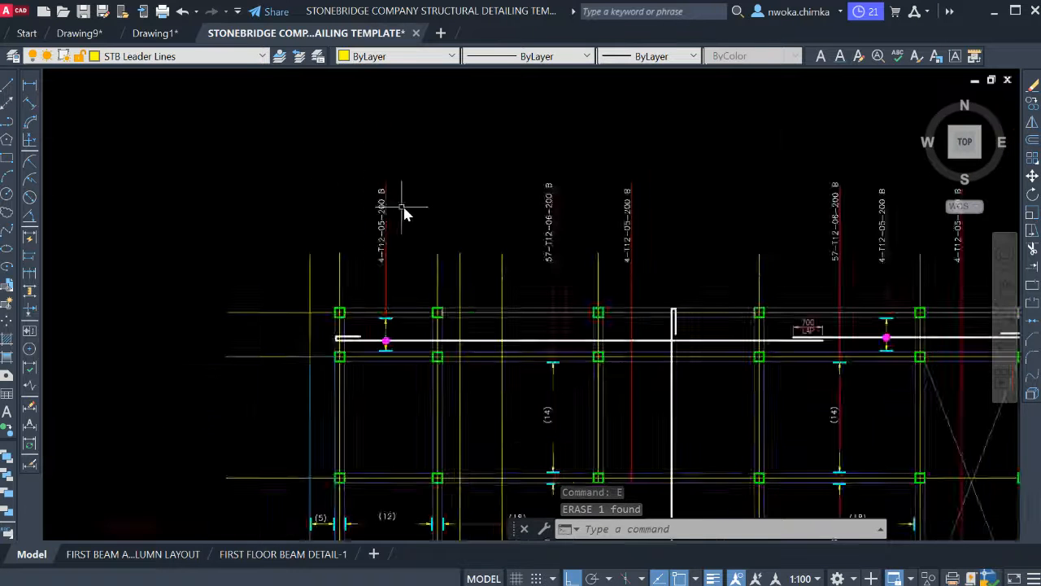
pyautogui.scroll(4, 404, 312)
pyautogui.scroll(3, 399, 318)
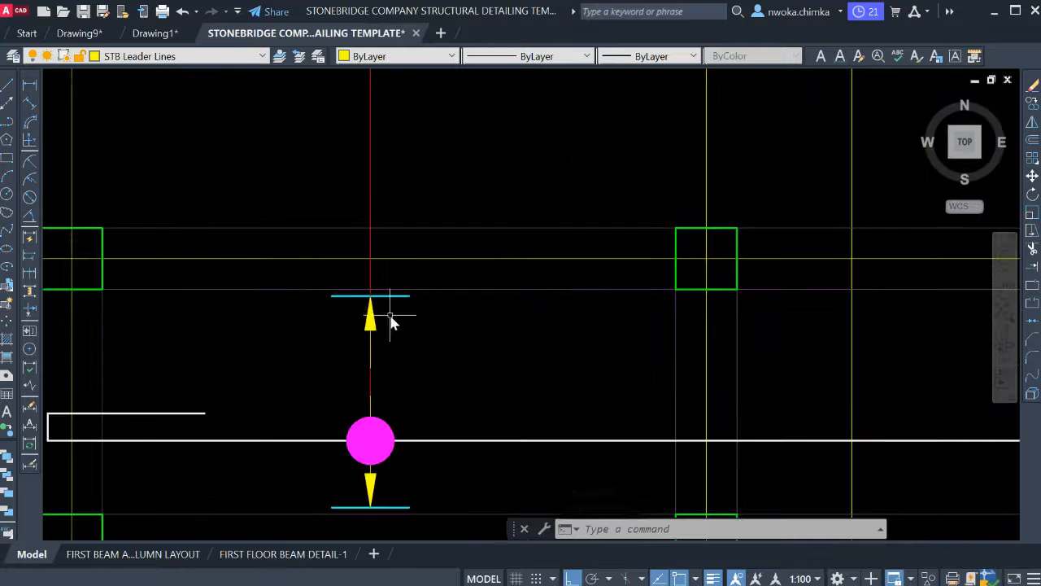
pyautogui.scroll(-2, 387, 338)
pyautogui.moveTo(406, 281); pyautogui.dragTo(418, 361, button='middle')
pyautogui.moveTo(394, 187); pyautogui.dragTo(404, 332, button='middle')
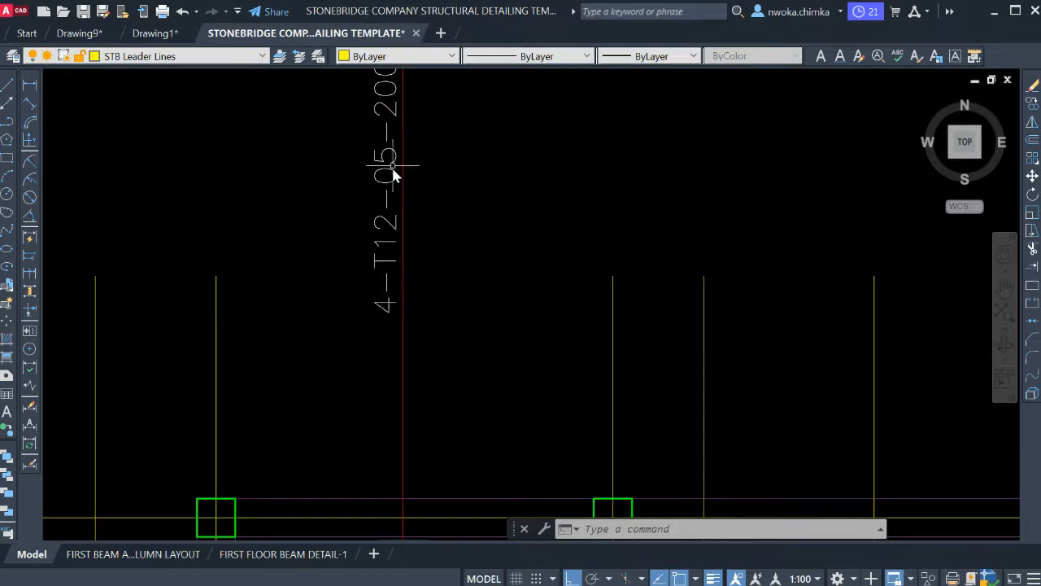
pyautogui.moveTo(393, 156); pyautogui.dragTo(382, 232, button='middle')
pyautogui.scroll(-4, 400, 279)
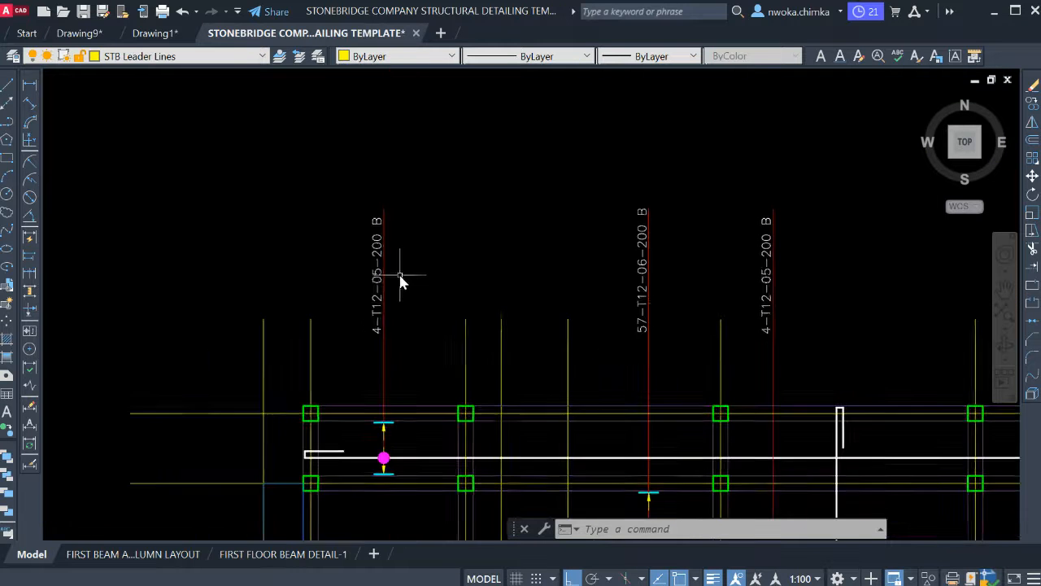
pyautogui.scroll(-2, 410, 284)
pyautogui.scroll(3, 390, 297)
pyautogui.scroll(2, 391, 297)
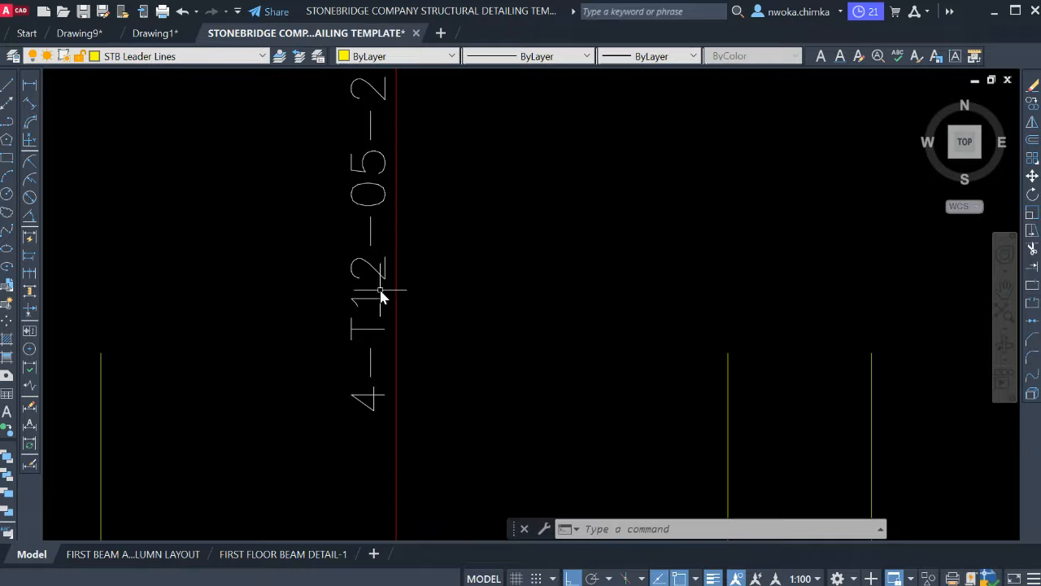
pyautogui.scroll(-5, 381, 294)
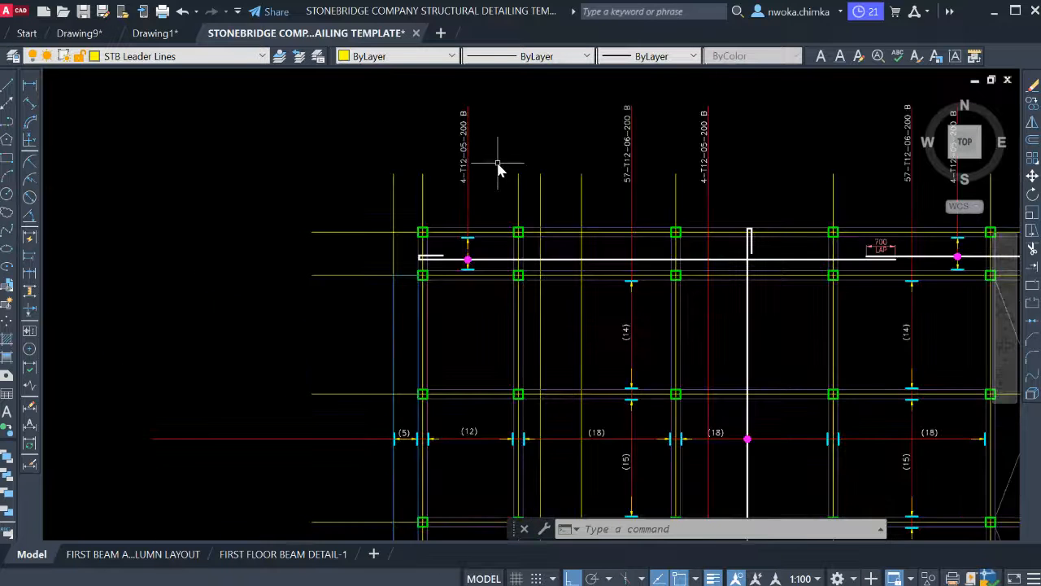
# Review the whole first-floor slab plan, checking the lapped bars, range markers and bar quantities in all bays.
pyautogui.scroll(-6, 546, 314)
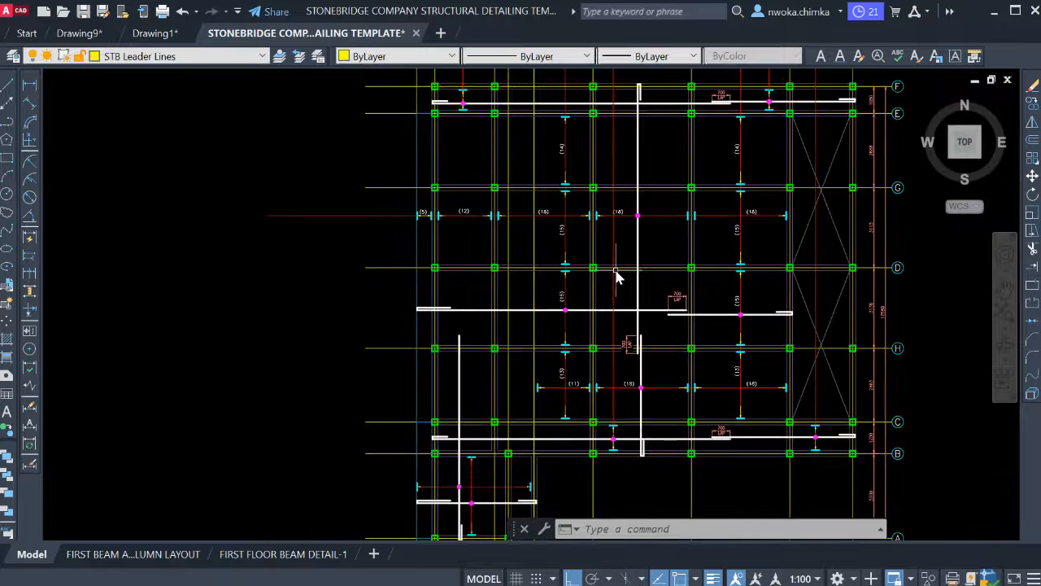
pyautogui.scroll(-3, 583, 256)
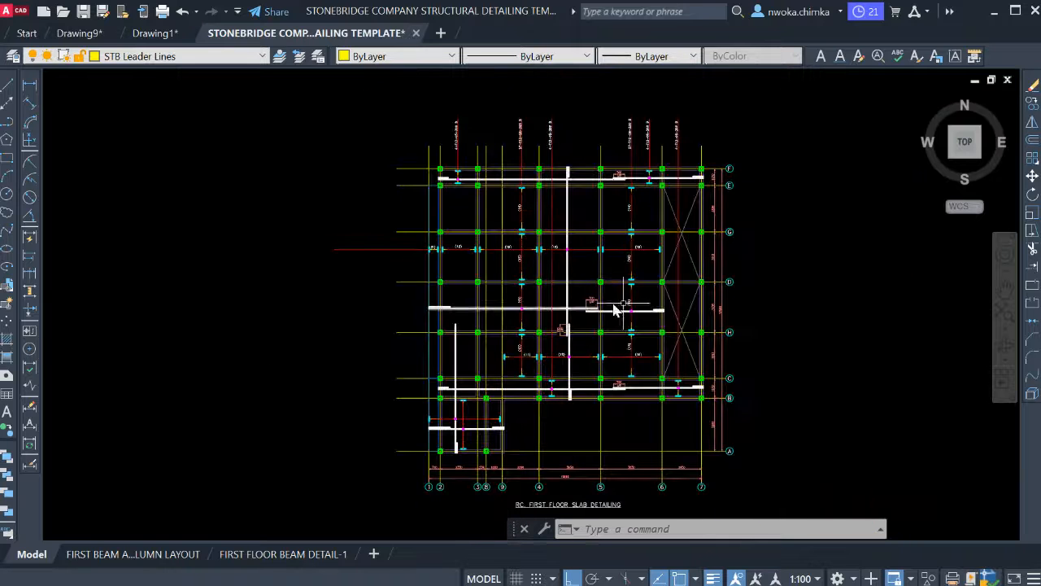
pyautogui.moveTo(553, 294); pyautogui.dragTo(417, 271, button='middle')
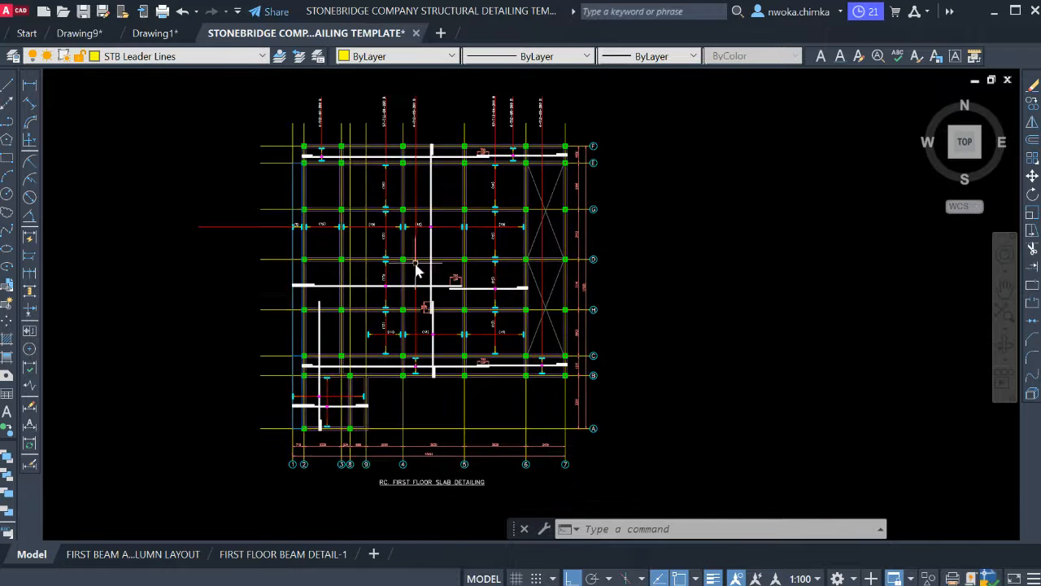
pyautogui.scroll(3, 480, 292)
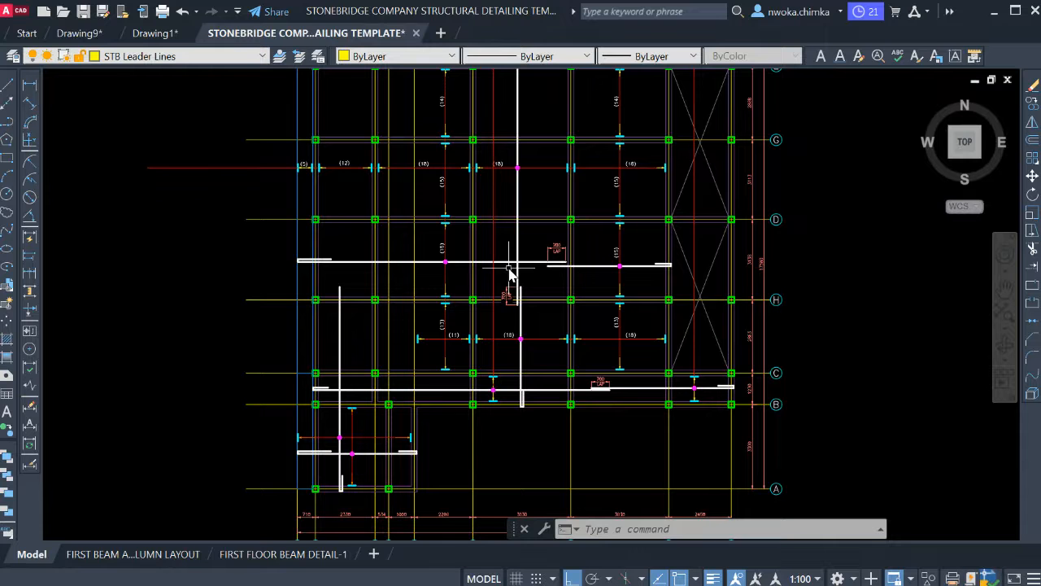
pyautogui.scroll(-2, 511, 286)
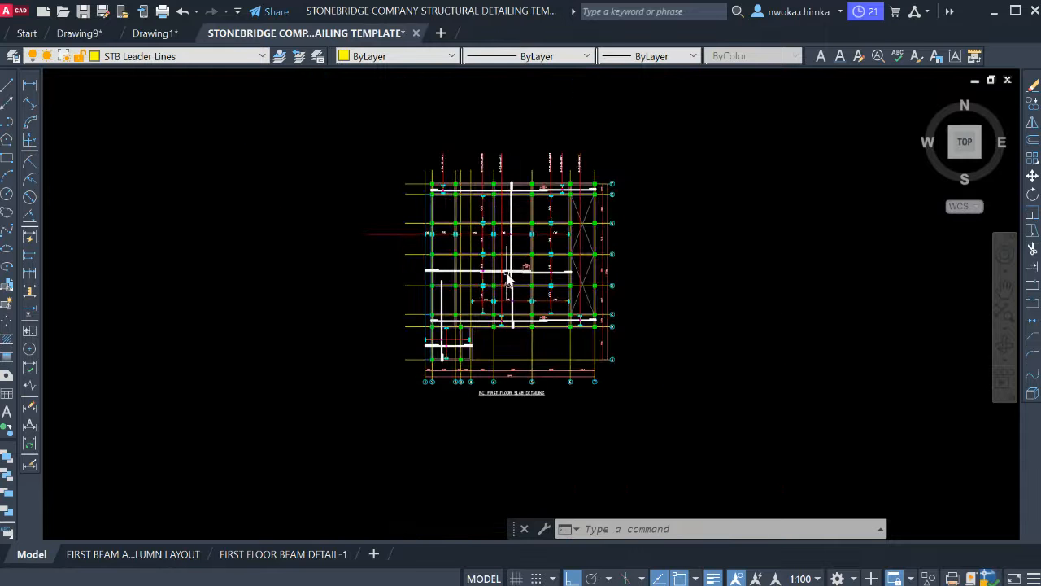
pyautogui.scroll(4, 506, 281)
pyautogui.scroll(-2, 503, 281)
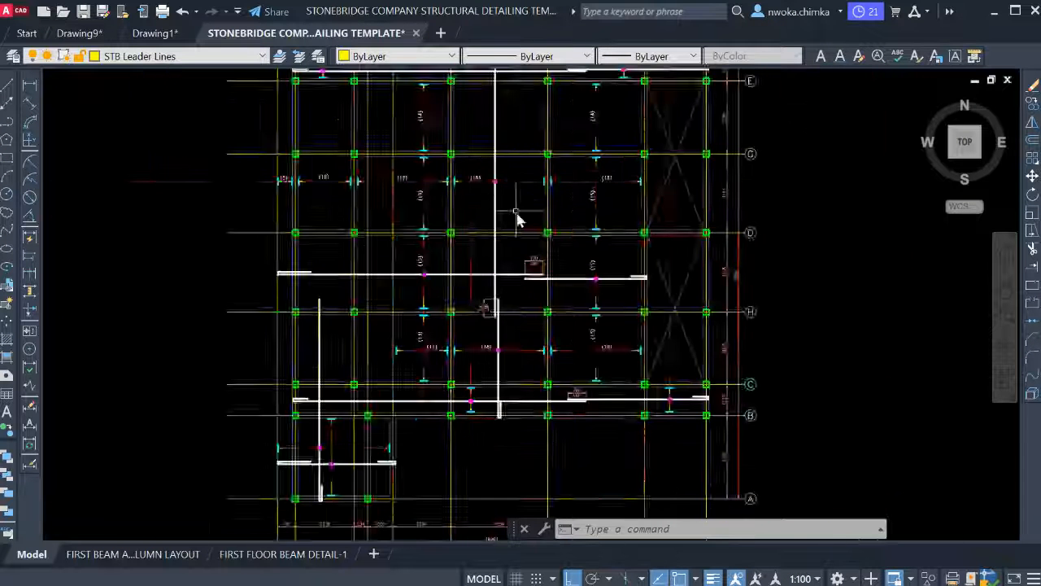